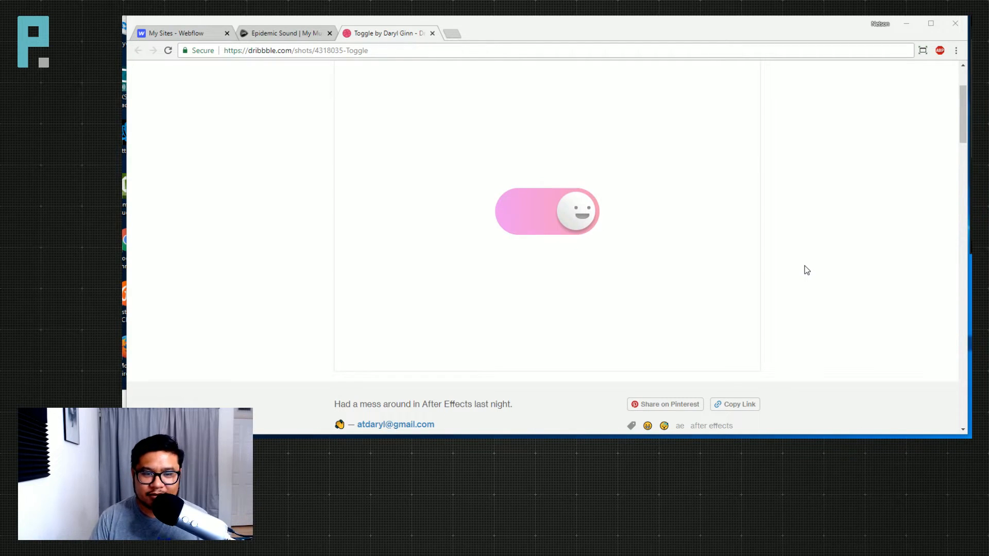
Search the projects on the Webflow dashboard for "sleep" and open the published sleepy-happy site
{"action": "scroll", "coordinate": [805, 266], "scroll_direction": "up", "scroll_amount": 1}
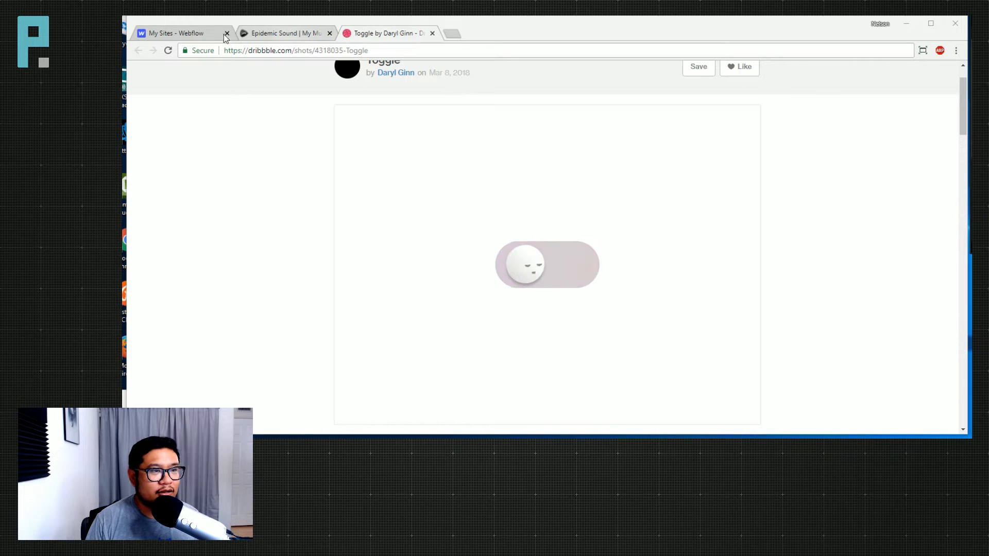
{"action": "left_click", "coordinate": [172, 36]}
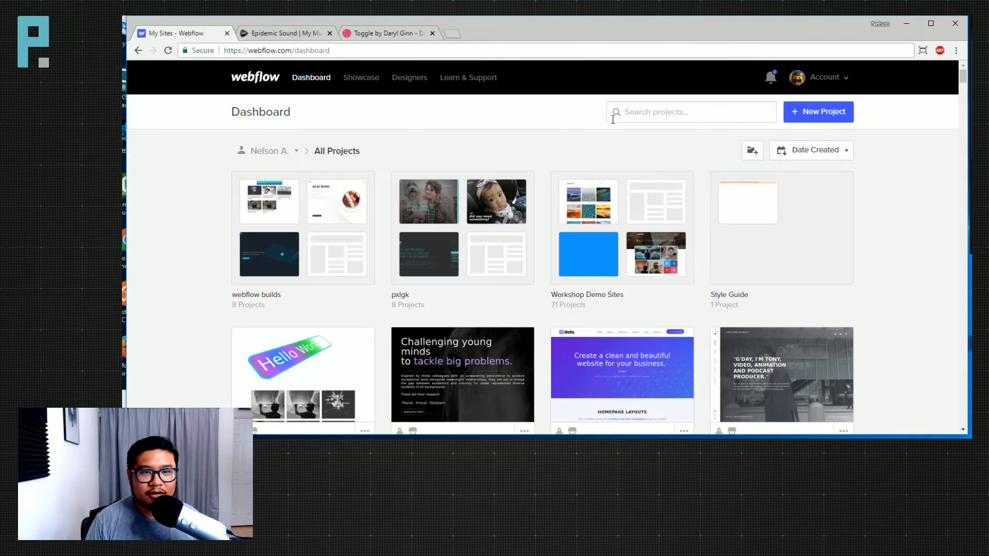
{"action": "left_click", "coordinate": [652, 117]}
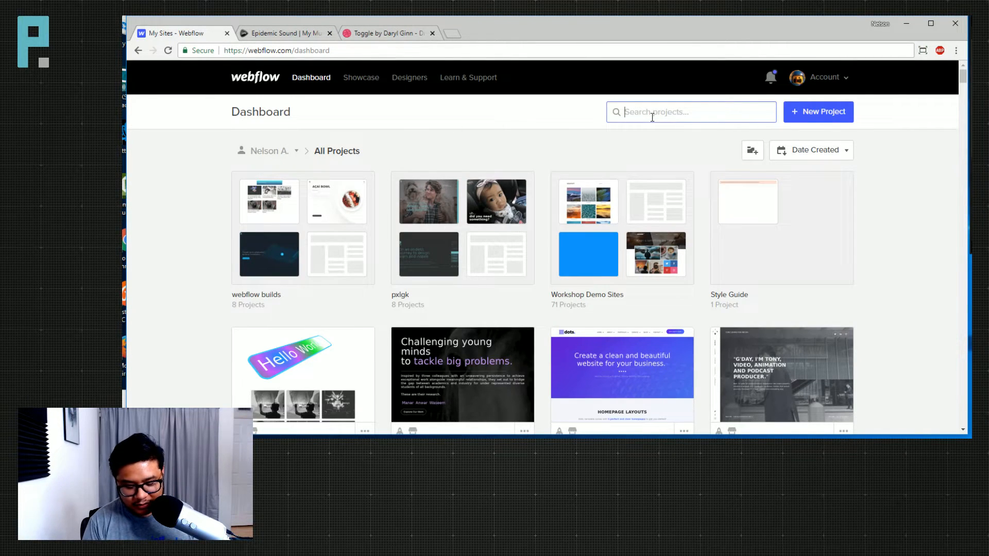
{"action": "type", "text": "s"}
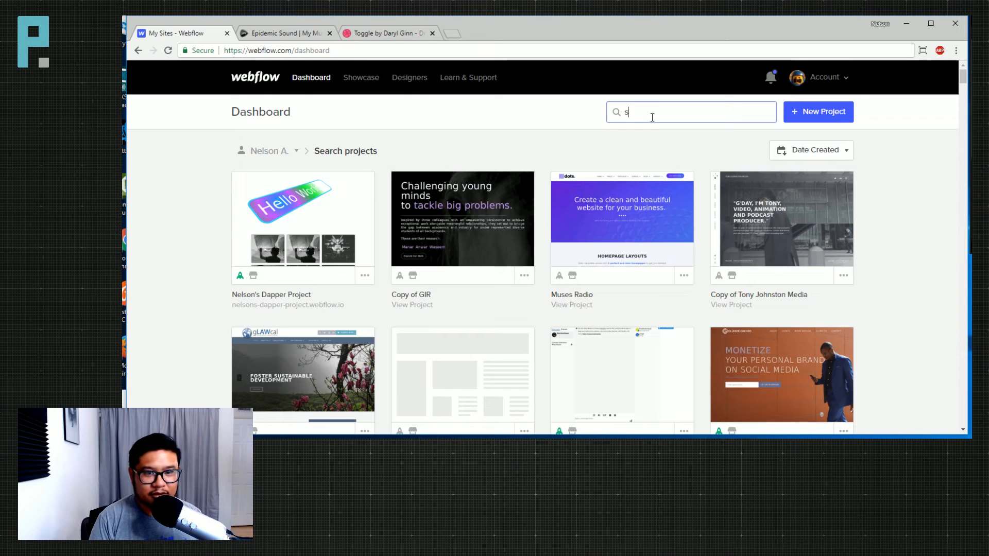
{"action": "type", "text": "leep"}
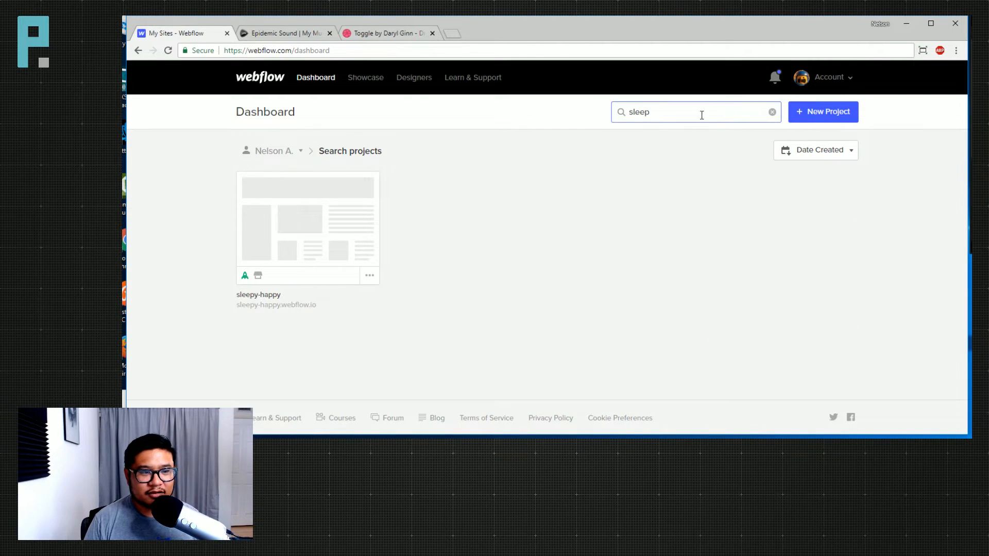
{"action": "left_click", "coordinate": [303, 308]}
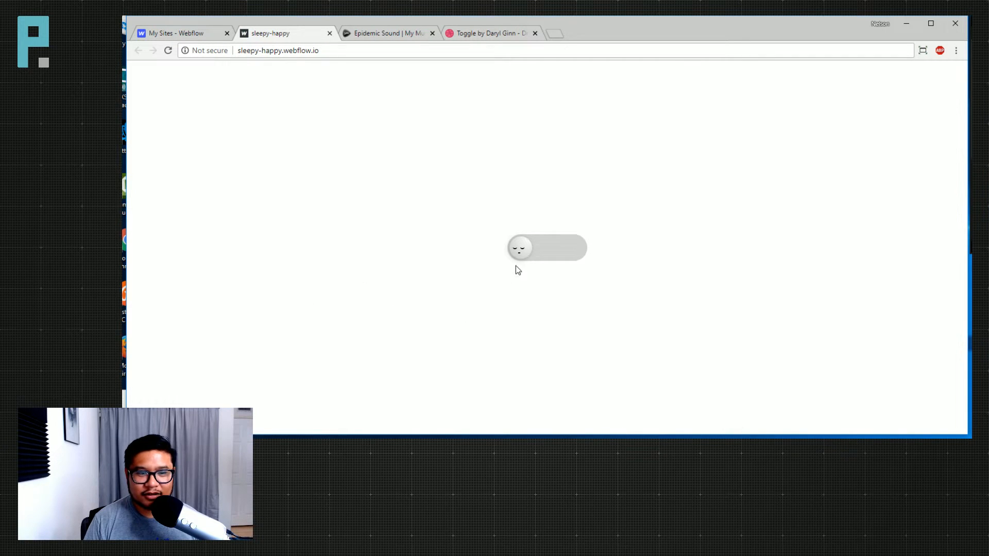
Try the face toggle on the live site and compare its animation with the Dribbble Toggle shot
{"action": "left_click", "coordinate": [519, 249]}
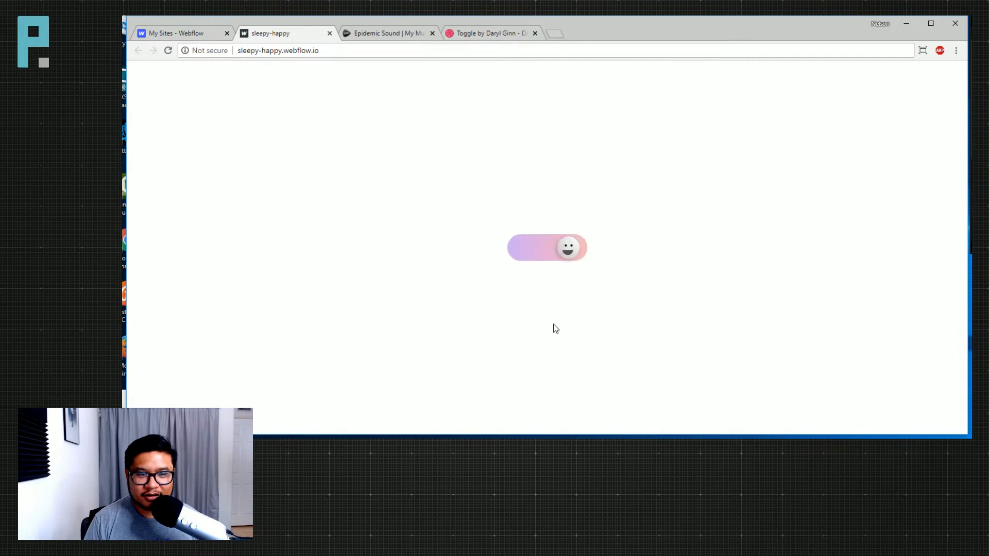
{"action": "left_click", "coordinate": [578, 249]}
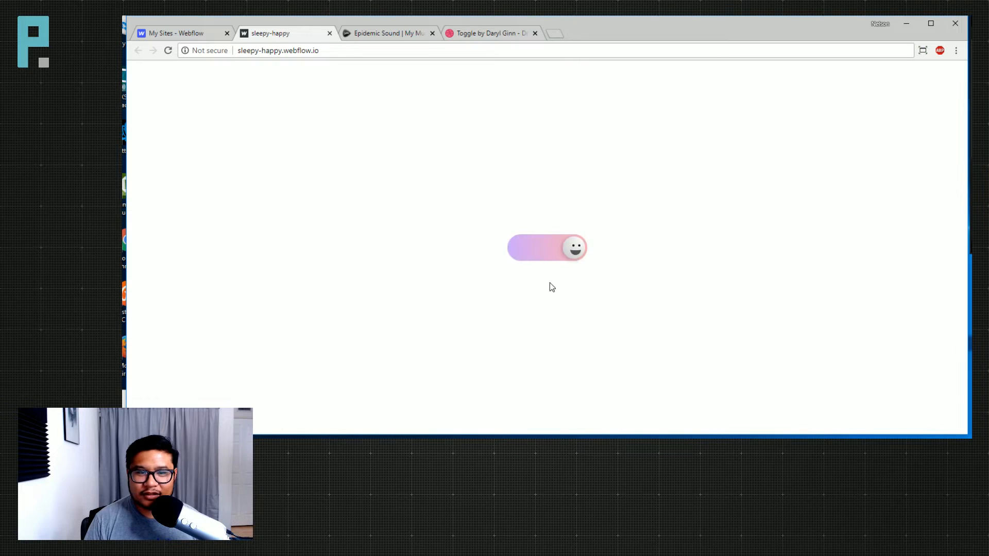
{"action": "left_click", "coordinate": [573, 245]}
{"action": "left_click", "coordinate": [486, 37]}
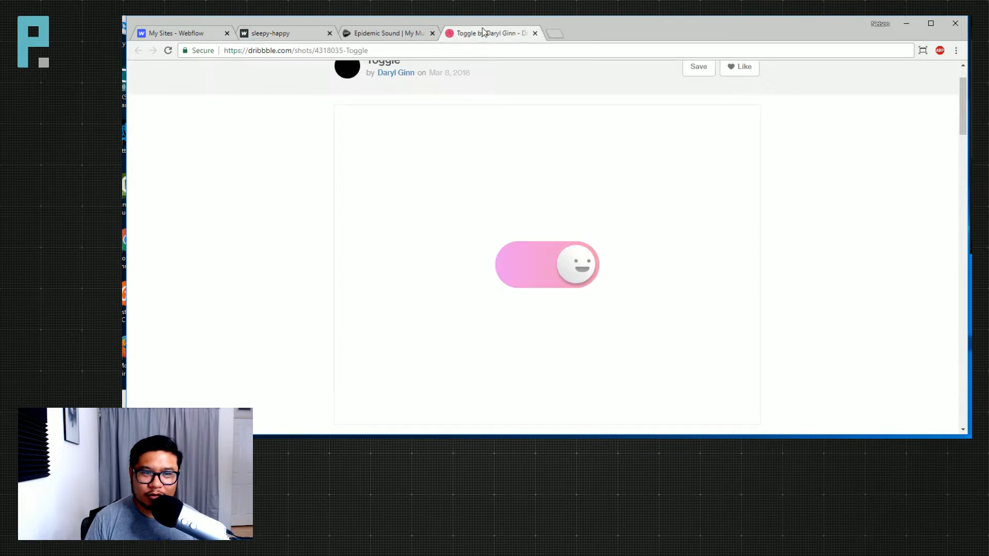
{"action": "scroll", "coordinate": [318, 203], "scroll_direction": "down", "scroll_amount": 1}
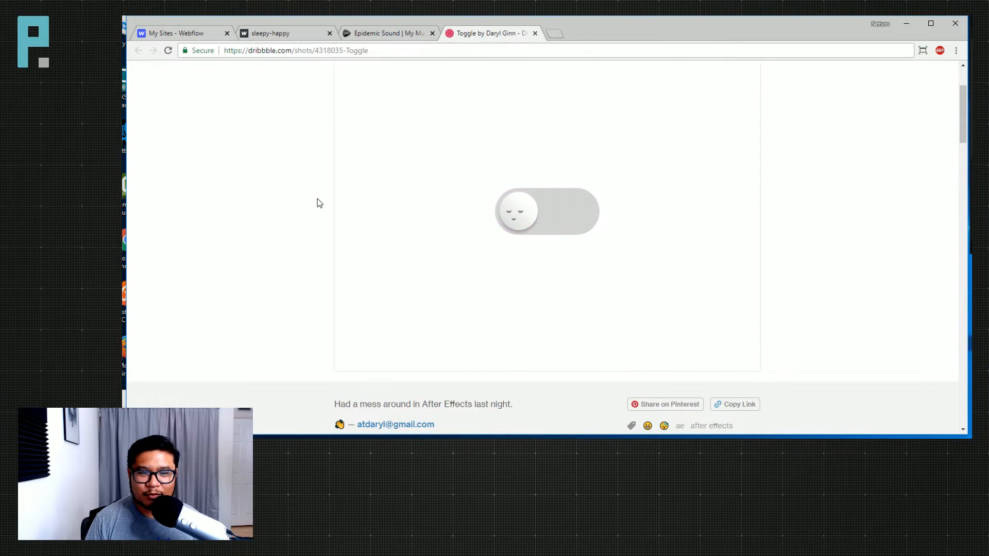
{"action": "scroll", "coordinate": [318, 202], "scroll_direction": "up", "scroll_amount": 1}
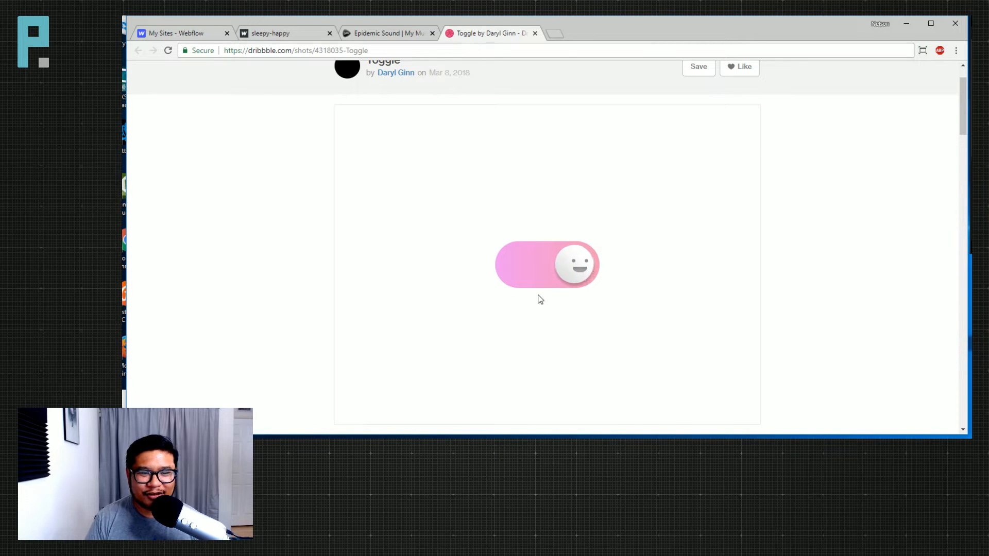
Return to the live sleepy-happy site, switch the toggle on and off again, and close the site
{"action": "left_click", "coordinate": [268, 35]}
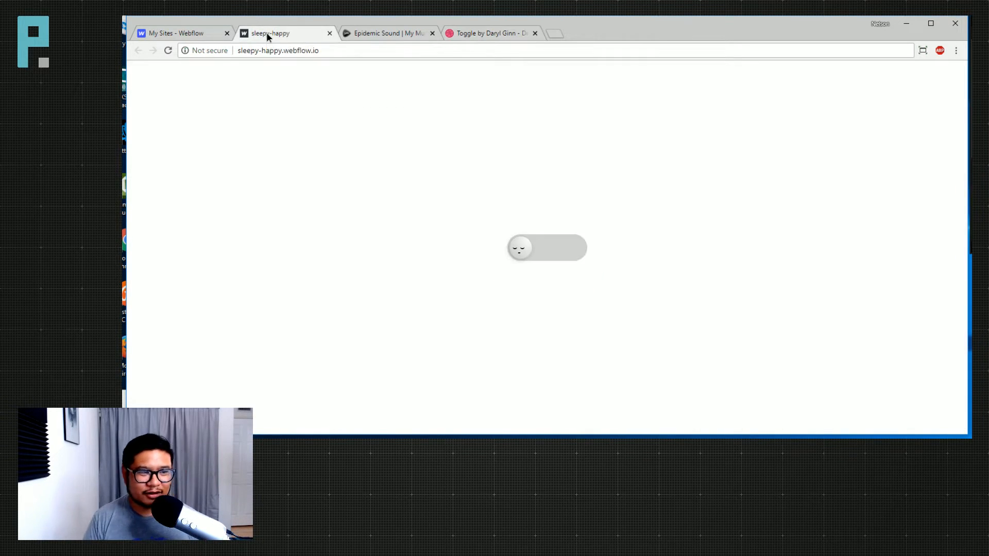
{"action": "left_click", "coordinate": [519, 253]}
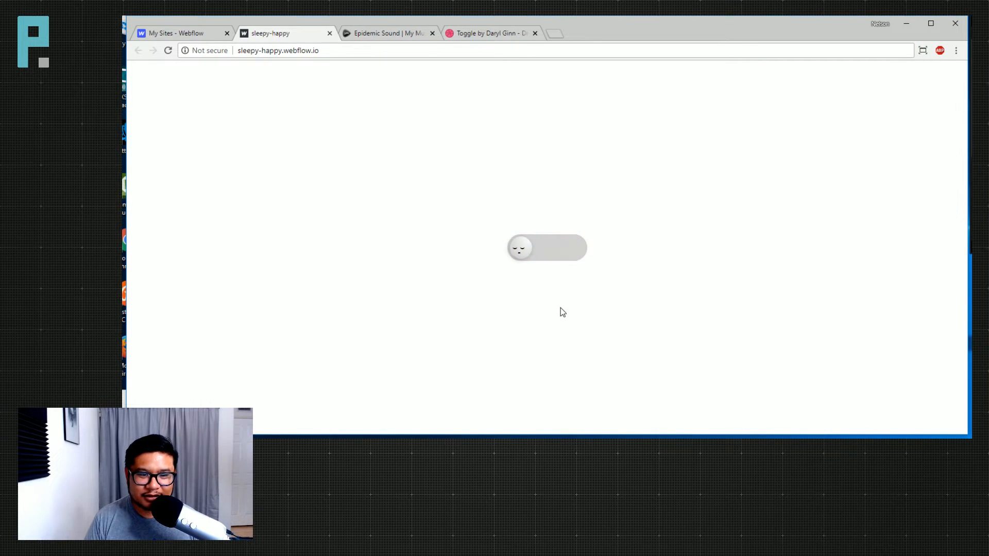
{"action": "left_click", "coordinate": [564, 252]}
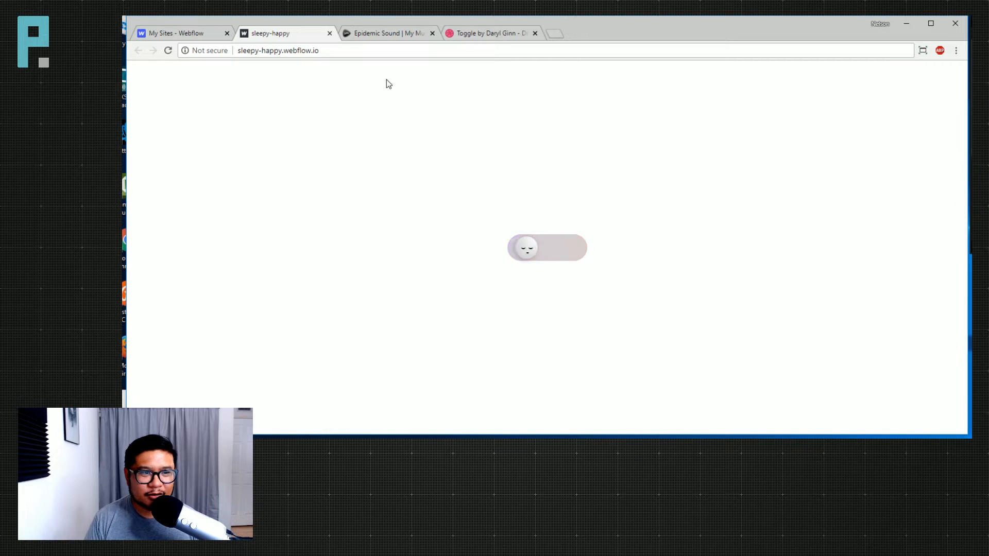
{"action": "left_click", "coordinate": [330, 34]}
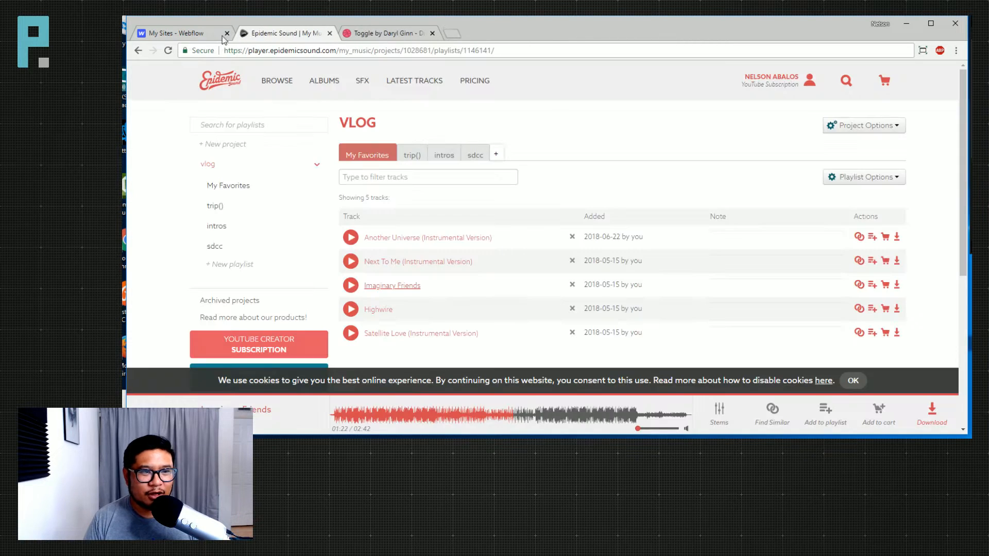
Create a new Webflow project from the Blank Site starting point, named sleepy-happy-v2
{"action": "left_click", "coordinate": [186, 40]}
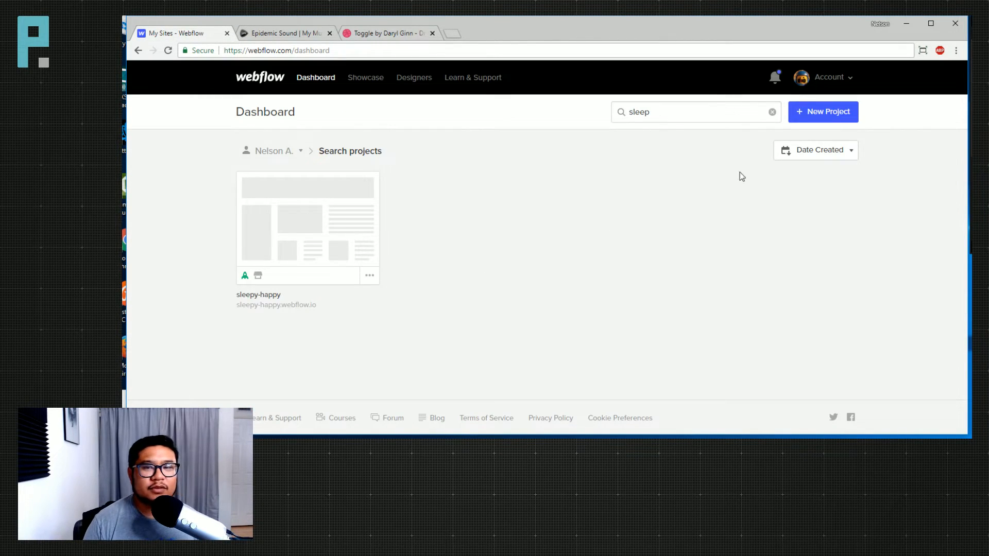
{"action": "left_click", "coordinate": [796, 118]}
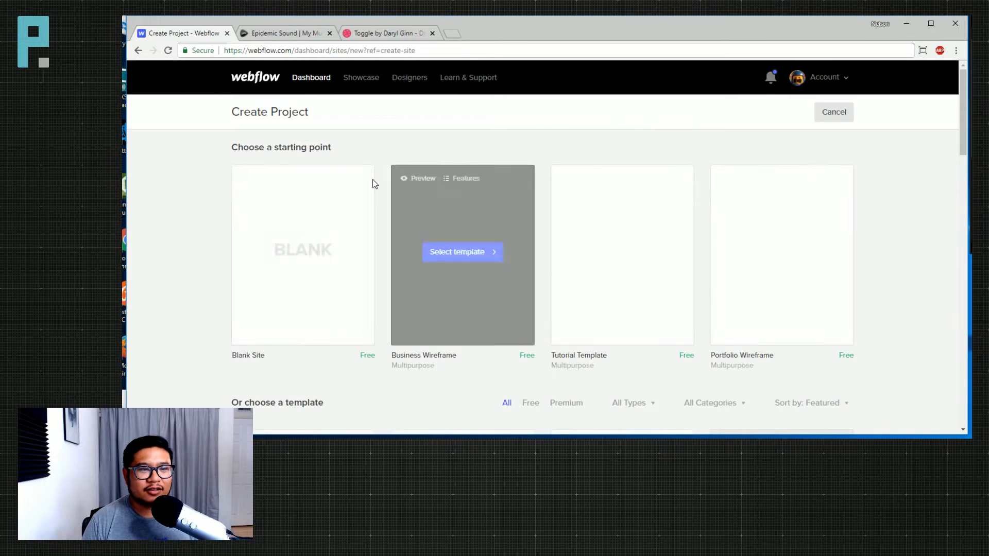
{"action": "left_click", "coordinate": [304, 254]}
{"action": "type", "text": "s"}
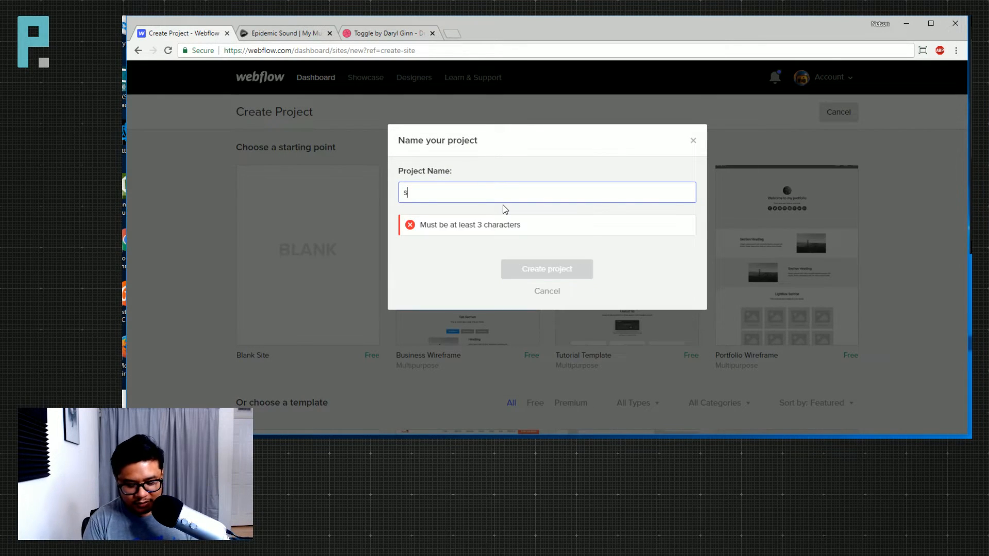
{"action": "type", "text": "leepy-happy-v2"}
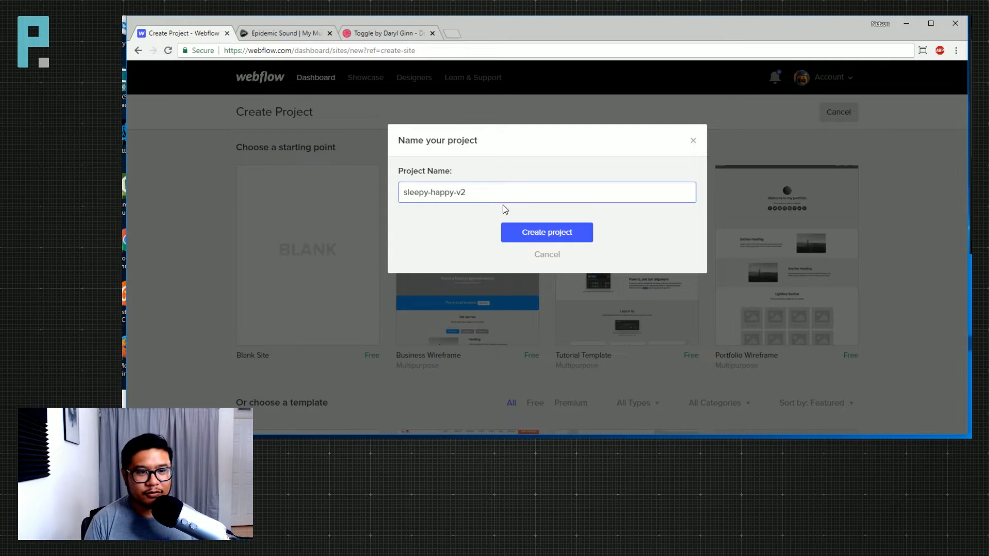
{"action": "key", "text": "Return"}
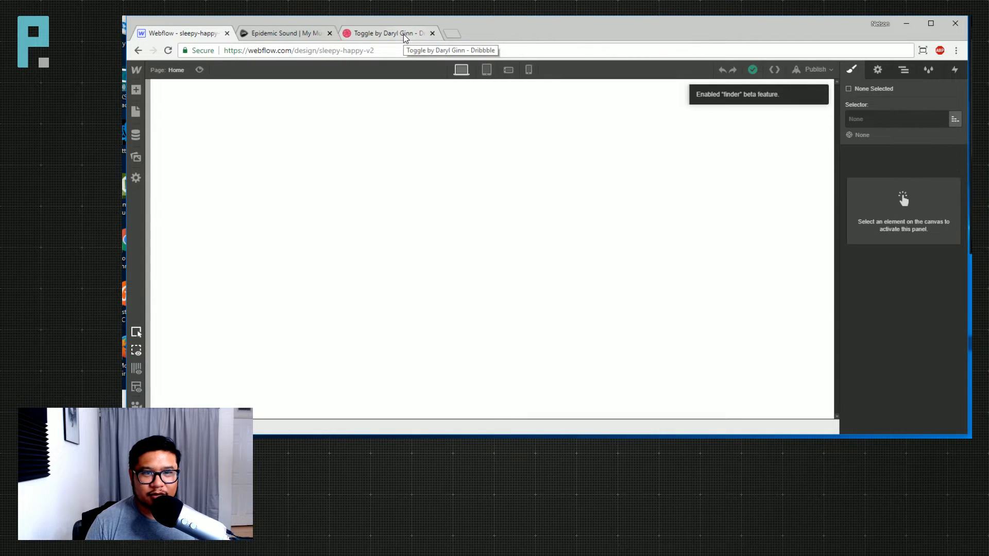
Detach the Dribbble Toggle page into its own browser window and move it away from the Webflow Designer
{"action": "left_click_drag", "start_coordinate": [405, 37], "coordinate": [664, 176]}
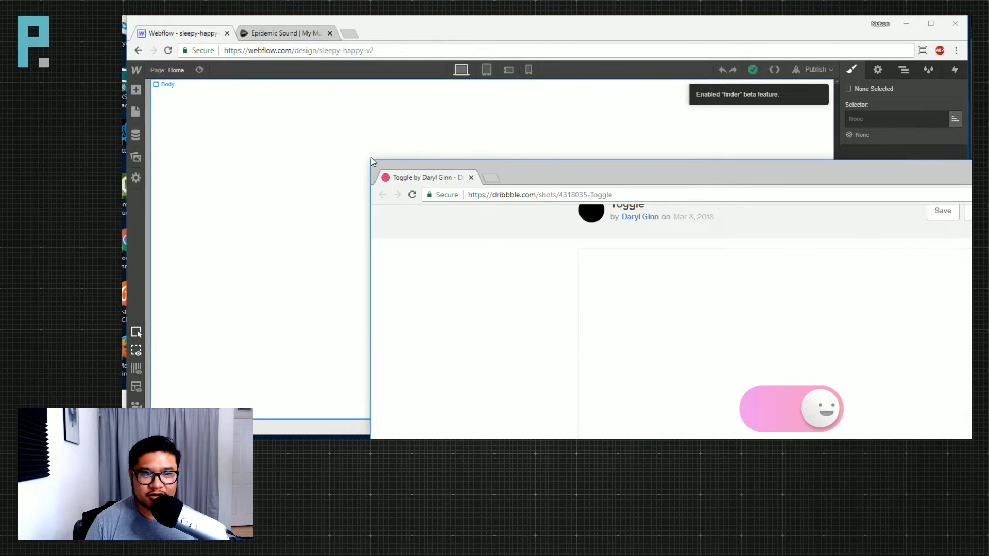
{"action": "left_click_drag", "start_coordinate": [446, 169], "coordinate": [972, 330]}
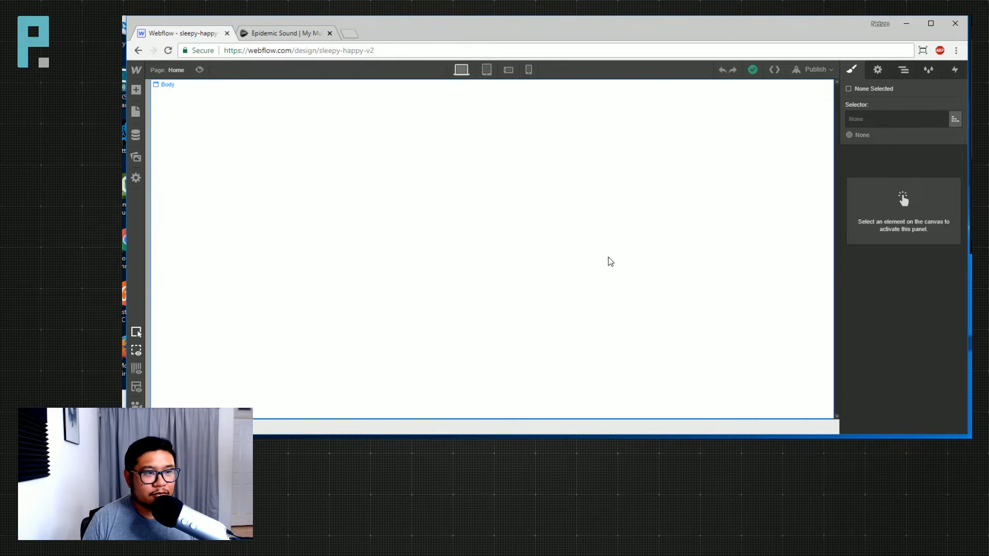
Add a div block to the empty page body and give it the class wrapper
{"action": "left_click", "coordinate": [368, 210]}
{"action": "key", "text": "a"}
{"action": "left_click_drag", "start_coordinate": [171, 222], "coordinate": [483, 190]}
{"action": "left_click", "coordinate": [884, 123]}
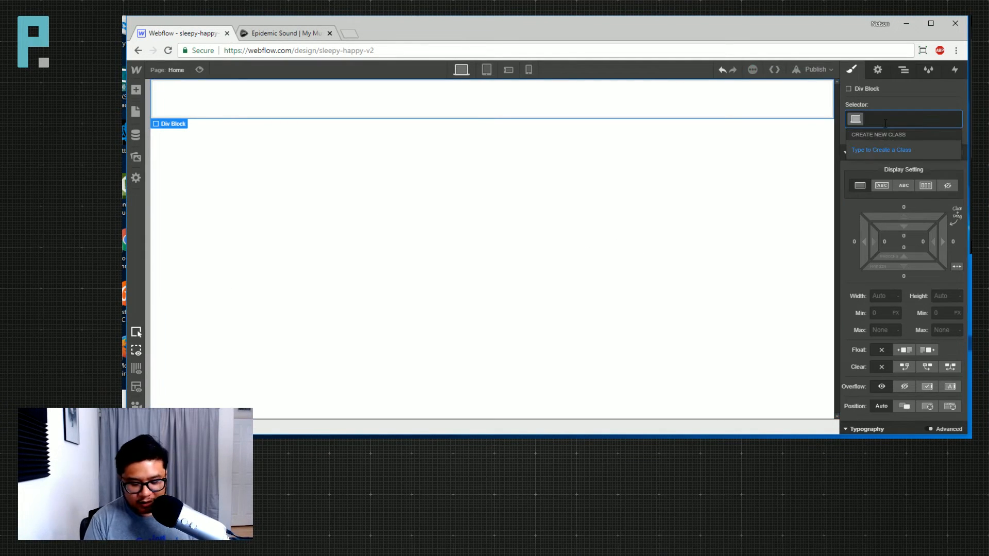
{"action": "type", "text": "wrapper"}
{"action": "key", "text": "Return"}
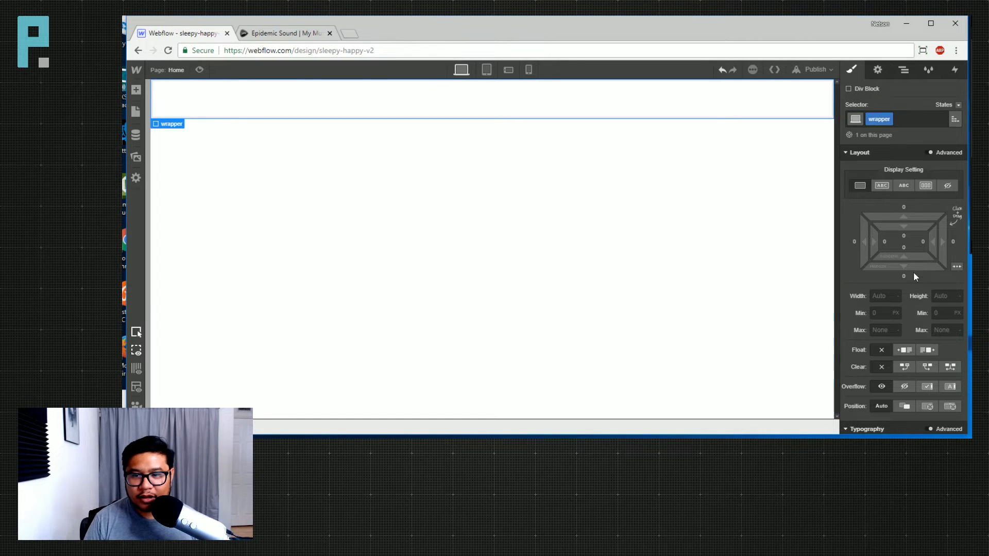
Give the wrapper a height of 100 VH, hidden overflow and a horizontal flex layout centered on both axes
{"action": "left_click", "coordinate": [945, 297]}
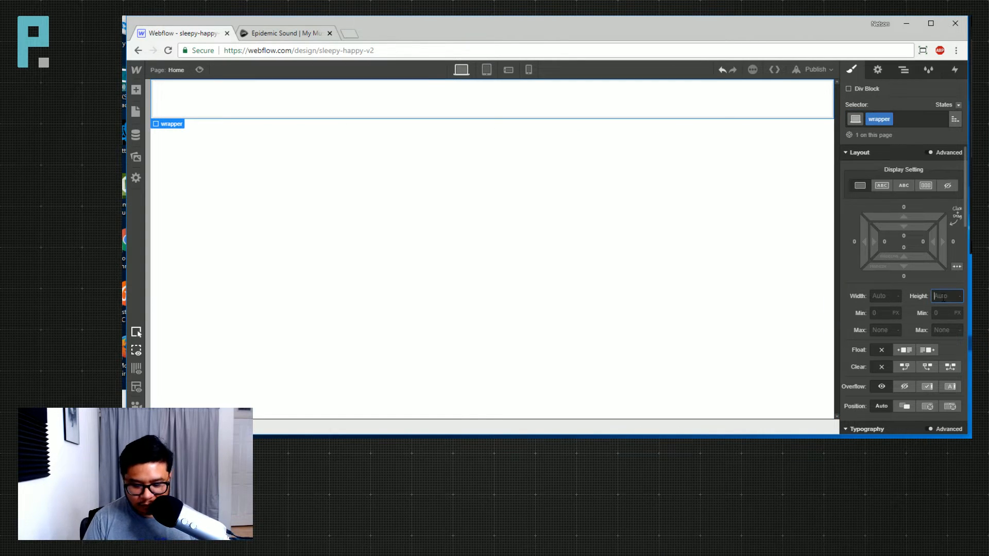
{"action": "type", "text": "100vh"}
{"action": "key", "text": "Return"}
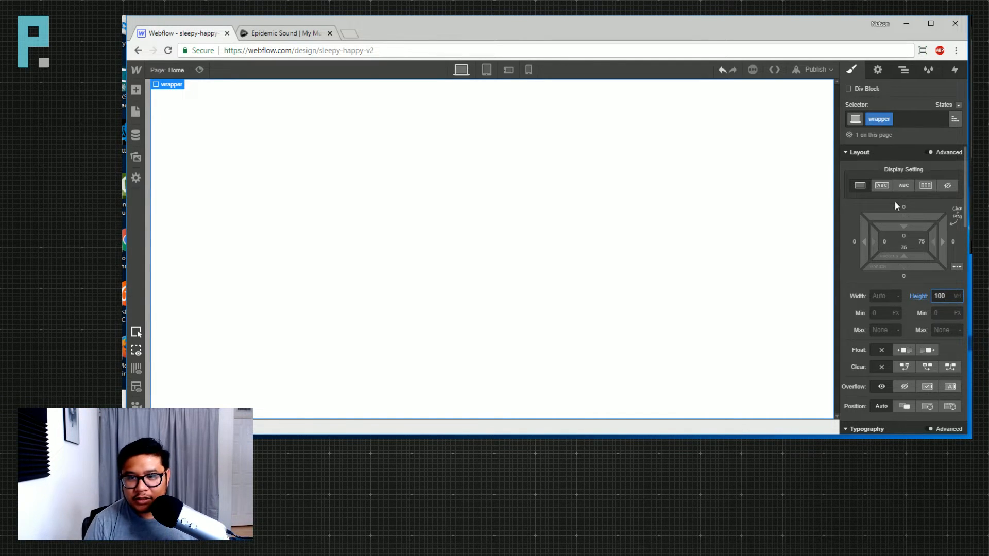
{"action": "left_click", "coordinate": [904, 387]}
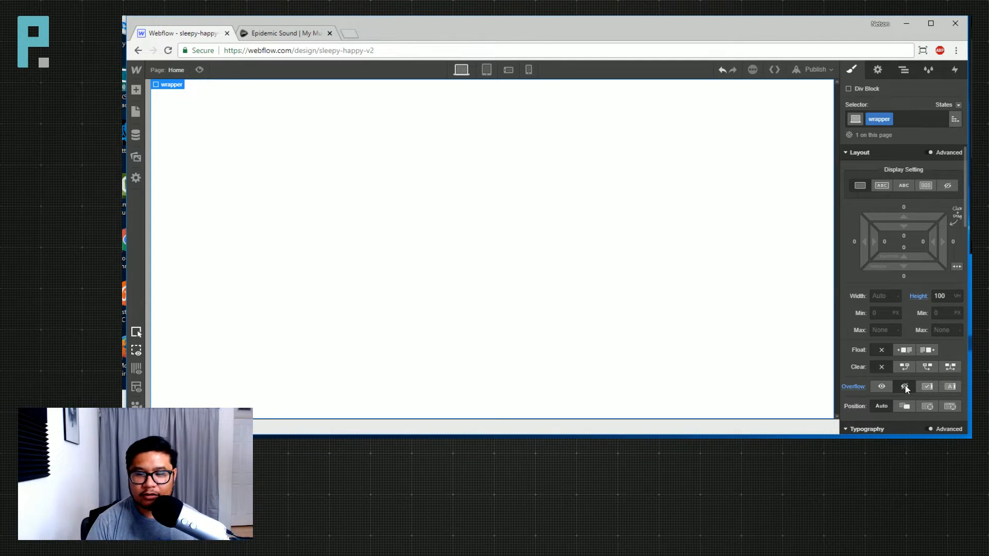
{"action": "left_click", "coordinate": [925, 186]}
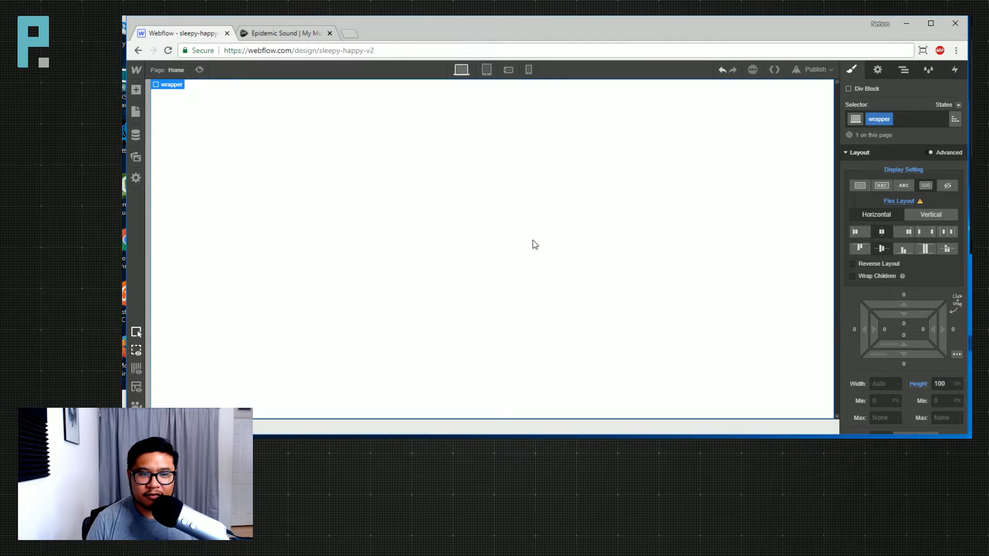
Add a div block inside the wrapper
{"action": "key", "text": "a"}
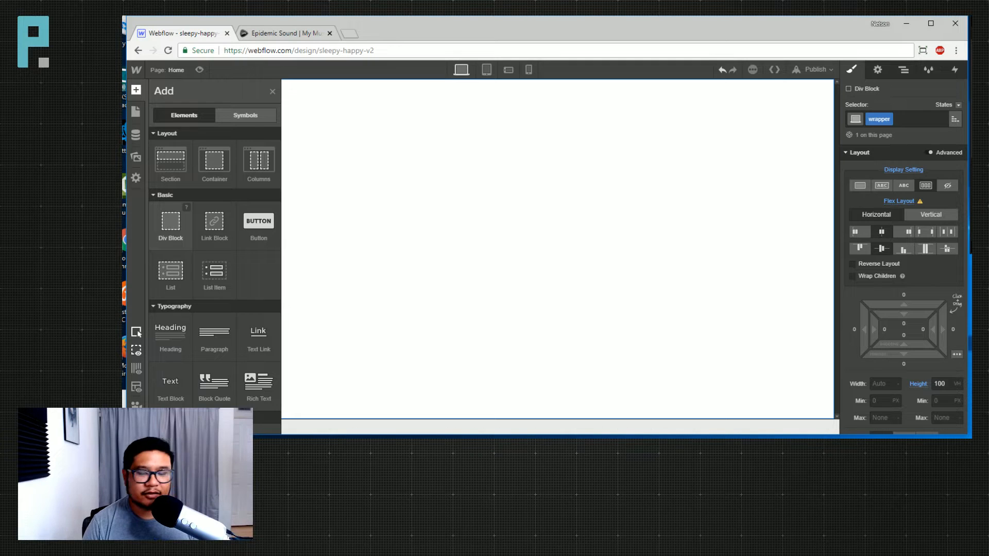
{"action": "left_click_drag", "start_coordinate": [170, 222], "coordinate": [426, 264]}
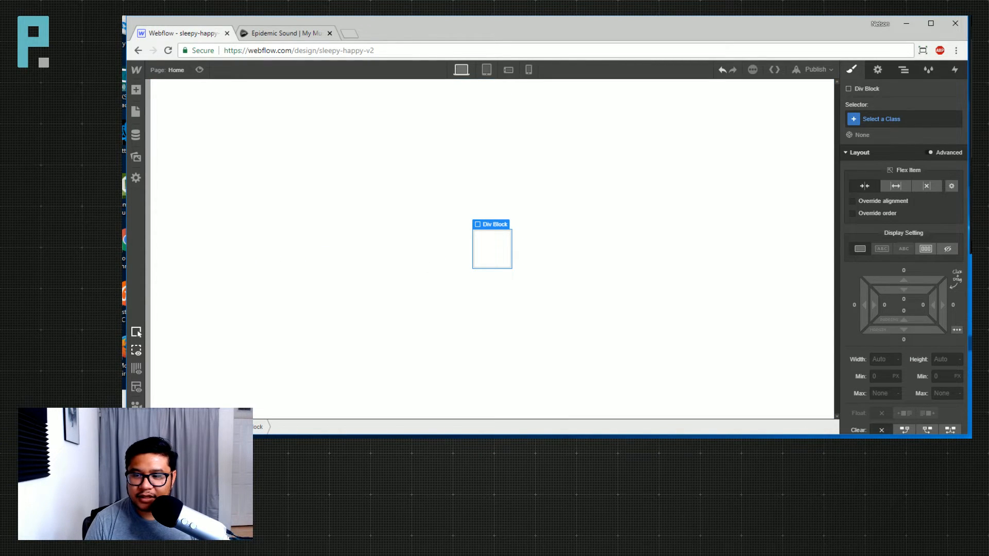
Bring the Dribbble Toggle window over the Designer to examine the toggle's construction, and move it away again
{"action": "key", "text": "alt+Tab"}
{"action": "double_click", "coordinate": [478, 52]}
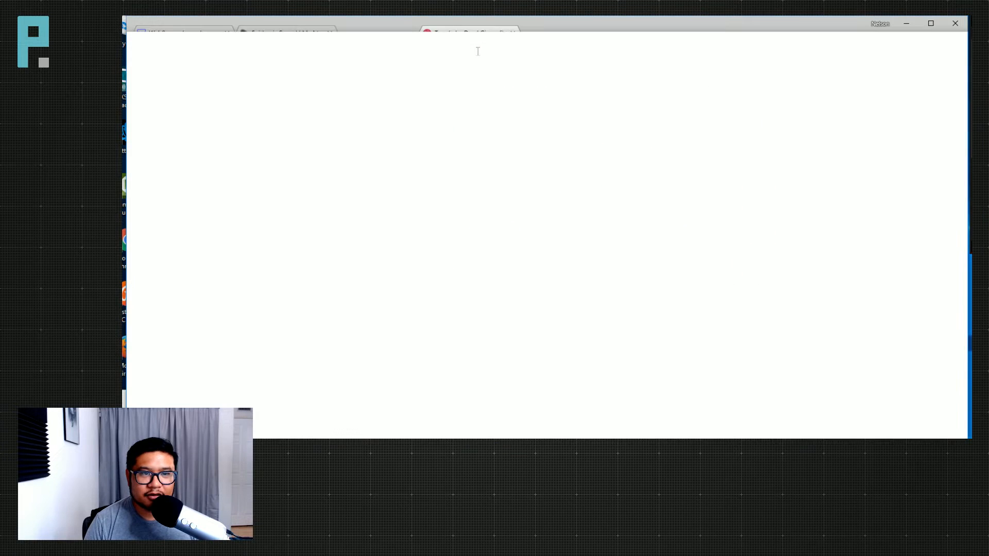
{"action": "left_click_drag", "start_coordinate": [478, 52], "coordinate": [686, 307]}
{"action": "left_click_drag", "start_coordinate": [905, 292], "coordinate": [807, 128]}
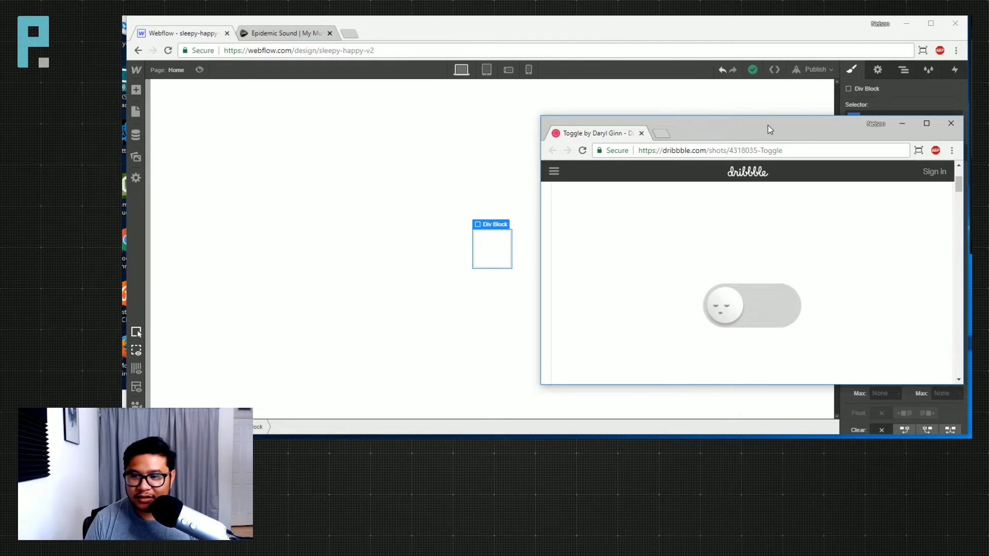
{"action": "left_click_drag", "start_coordinate": [769, 129], "coordinate": [987, 288]}
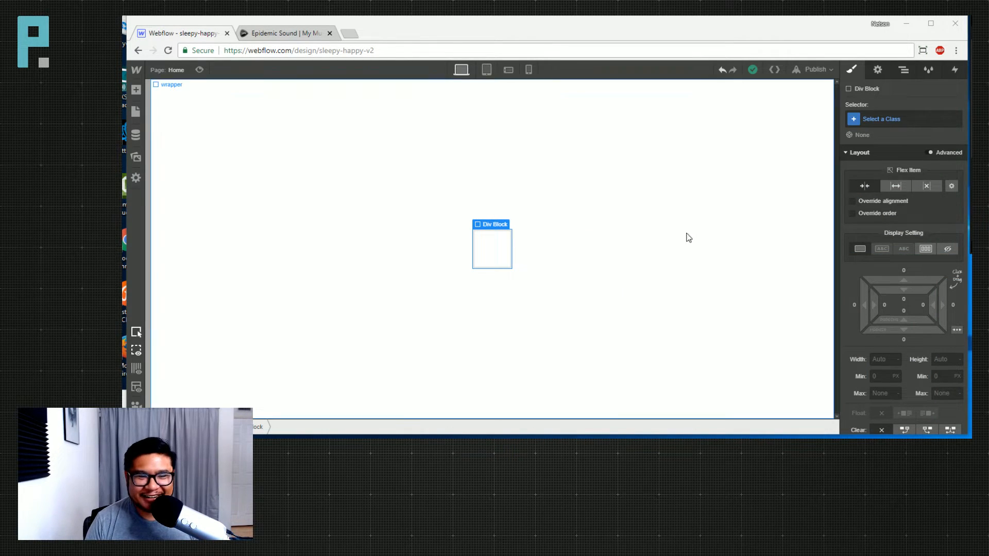
{"action": "left_click", "coordinate": [493, 250]}
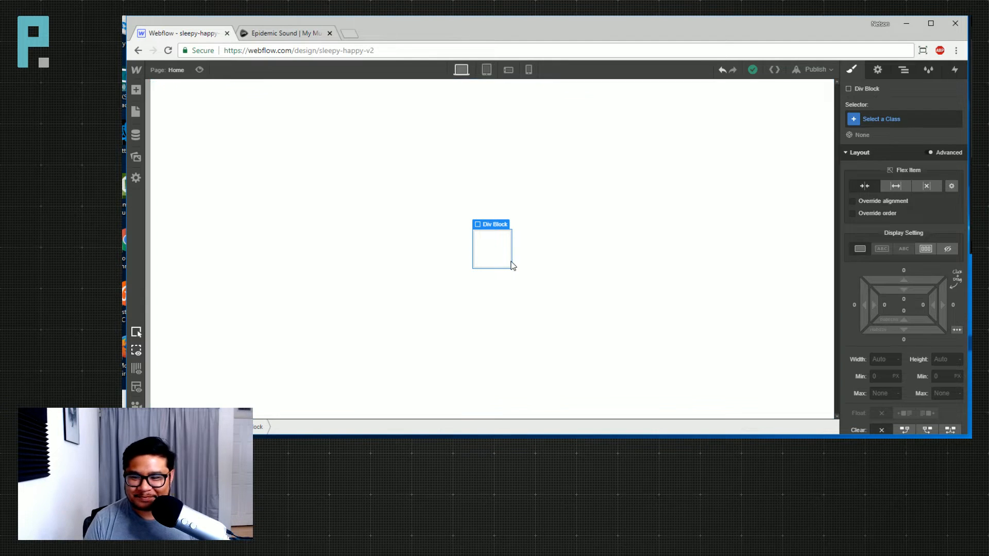
{"action": "key", "text": "a"}
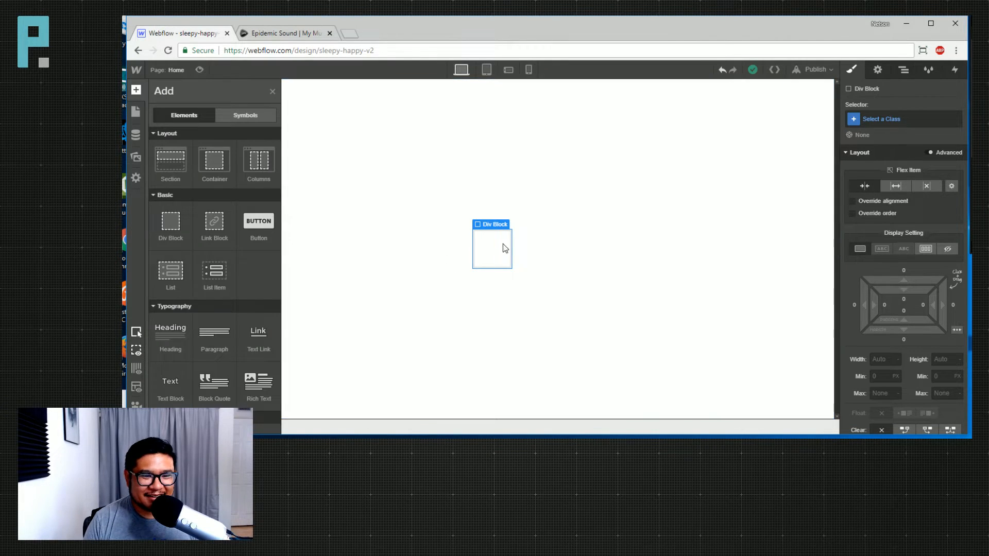
{"action": "key", "text": "a"}
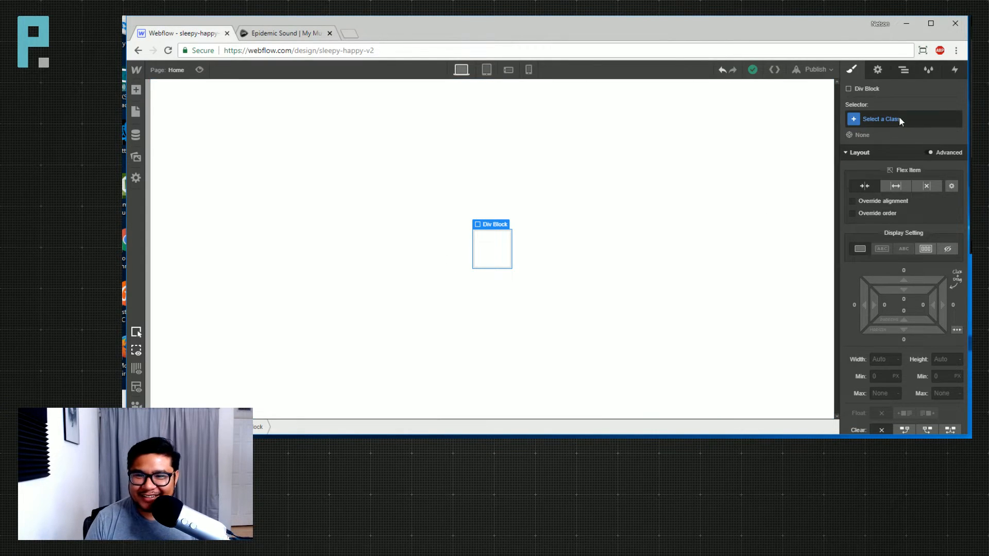
Create a class for the div block inside the wrapper and name it toggle wrapper
{"action": "left_click", "coordinate": [900, 120]}
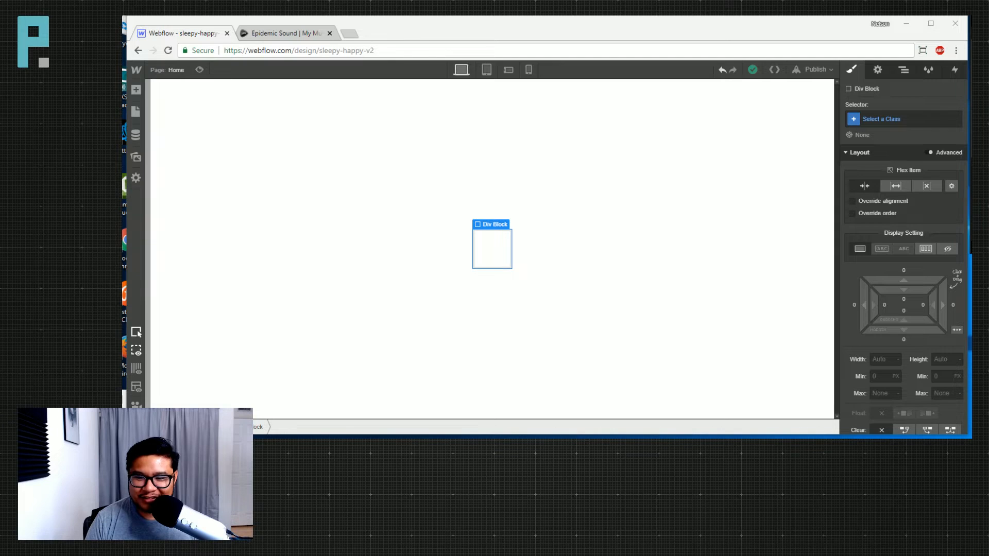
{"action": "left_click", "coordinate": [484, 249]}
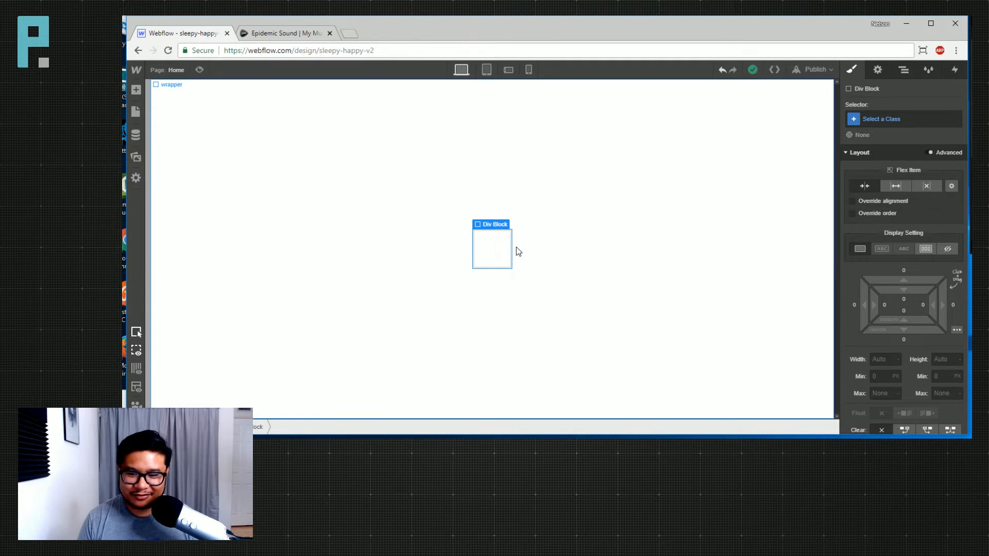
{"action": "left_click", "coordinate": [910, 120]}
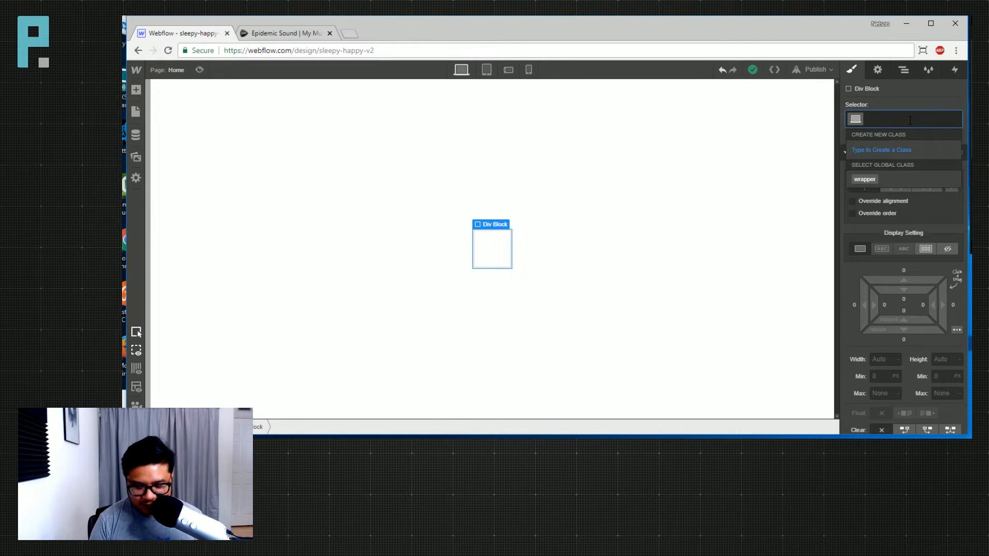
{"action": "type", "text": "350"}
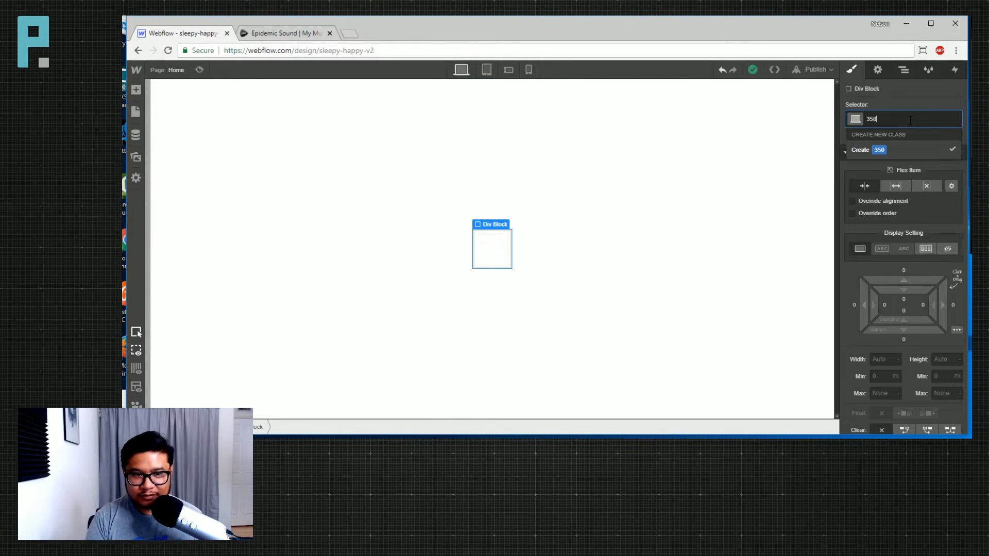
{"action": "key", "text": "Return"}
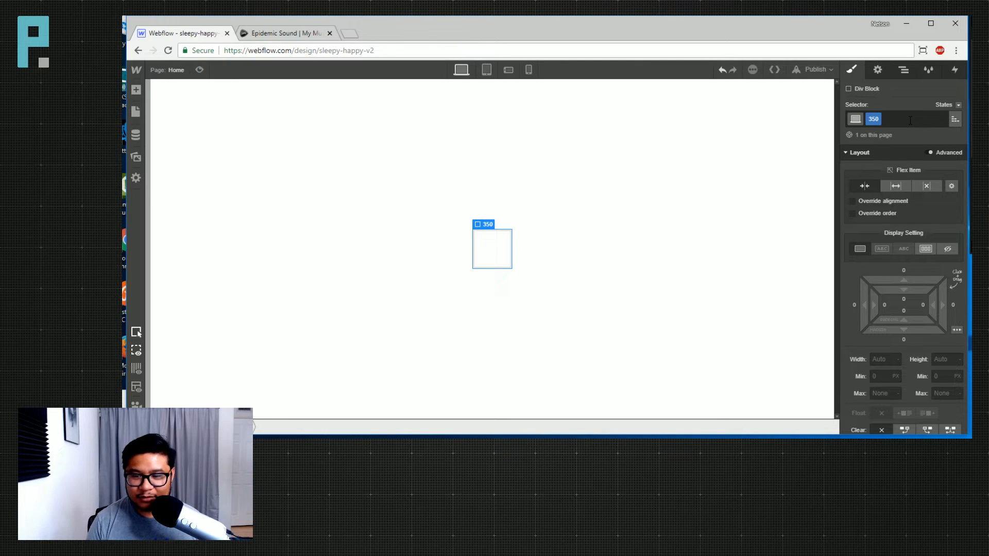
{"action": "double_click", "coordinate": [870, 119]}
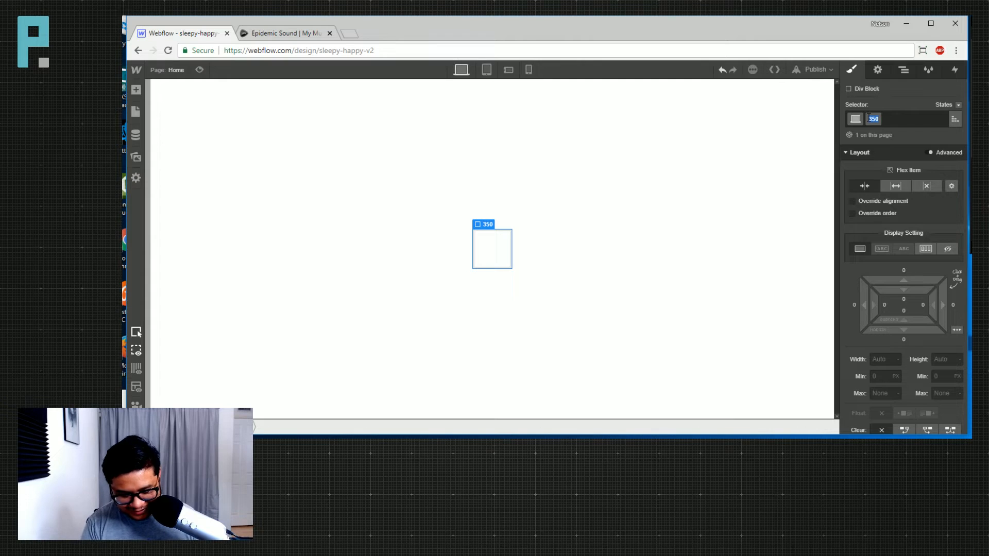
{"action": "type", "text": "toggle"}
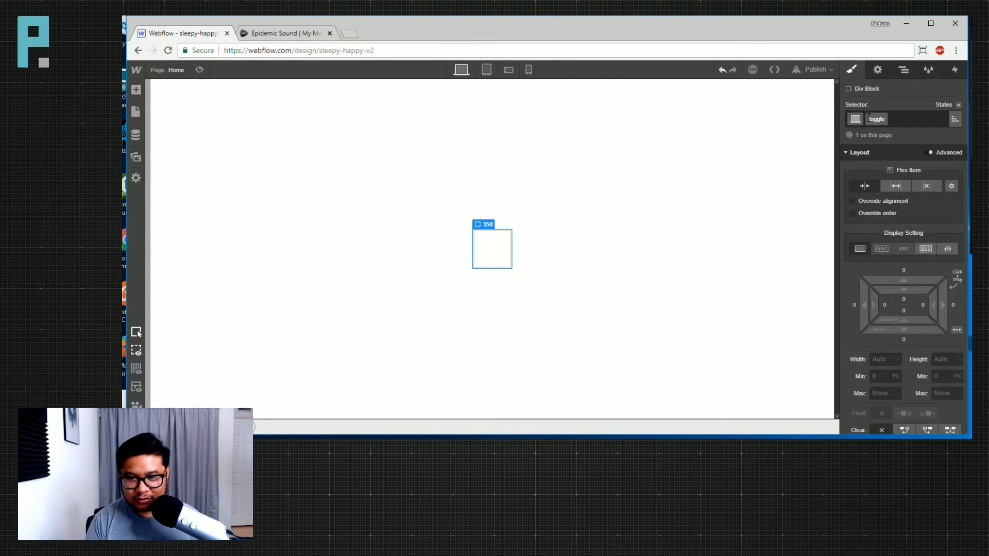
{"action": "type", "text": " wrapper"}
{"action": "key", "text": "Return"}
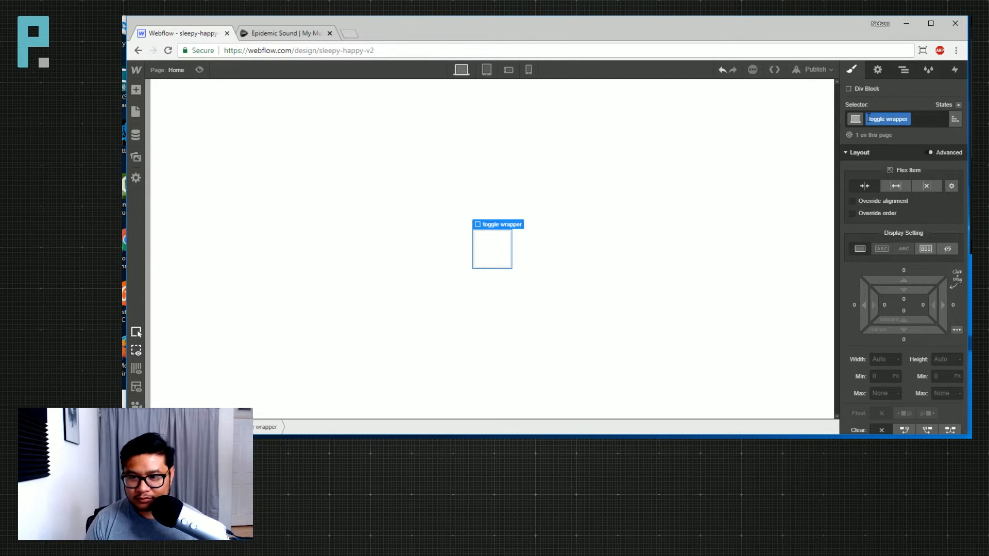
Set the toggle wrapper's width to 150 px
{"action": "left_click", "coordinate": [882, 359]}
{"action": "type", "text": "350"}
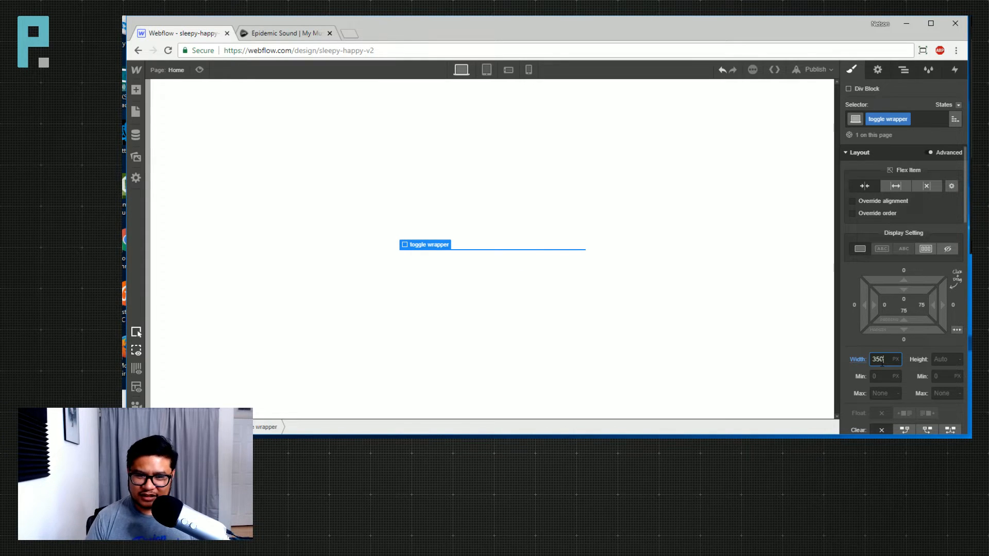
{"action": "double_click", "coordinate": [879, 360]}
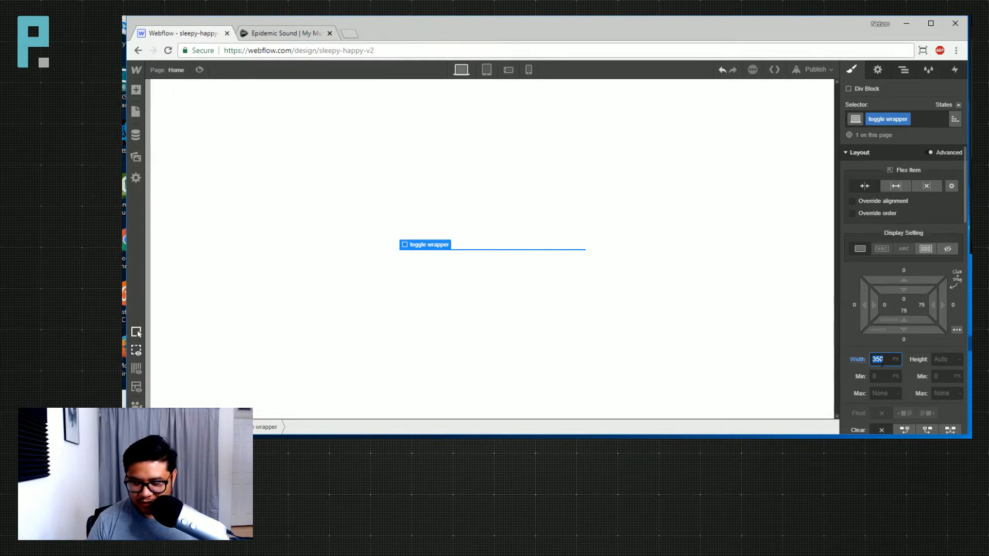
{"action": "type", "text": "250"}
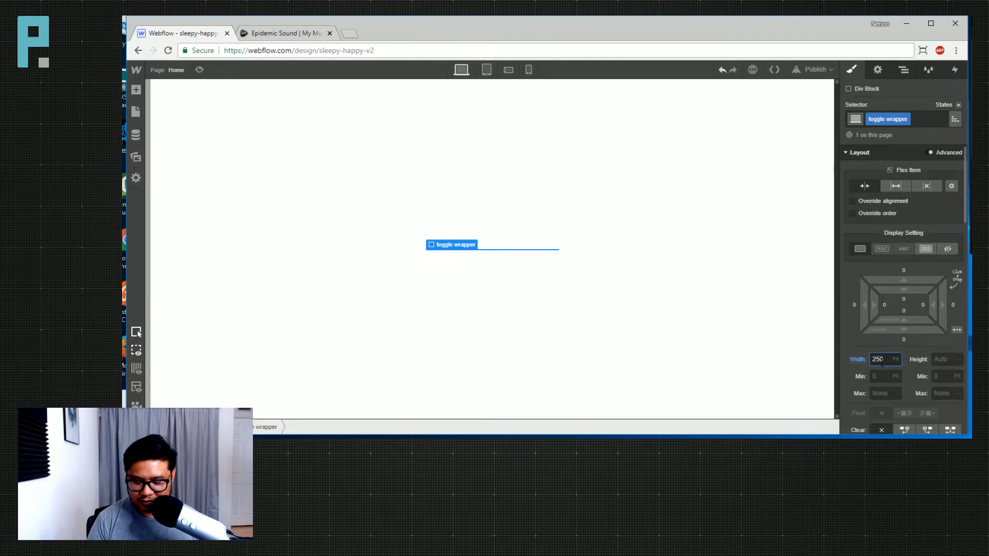
{"action": "double_click", "coordinate": [882, 361]}
{"action": "type", "text": "150"}
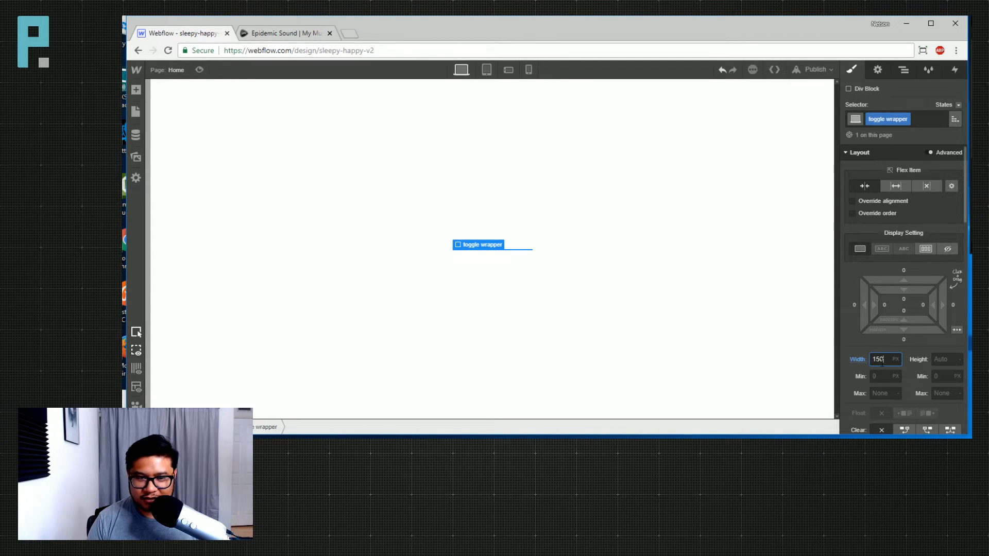
Set the toggle wrapper's height to 55 px
{"action": "left_click", "coordinate": [953, 355]}
{"action": "type", "text": "50"}
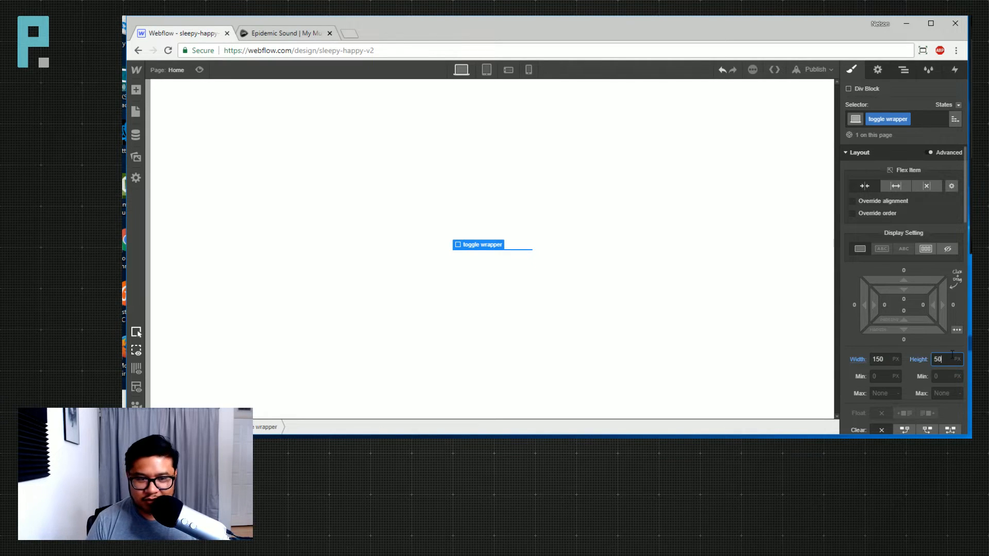
{"action": "key", "text": "Up"}
{"action": "key", "text": "Up"}
{"action": "key", "text": "Up"}
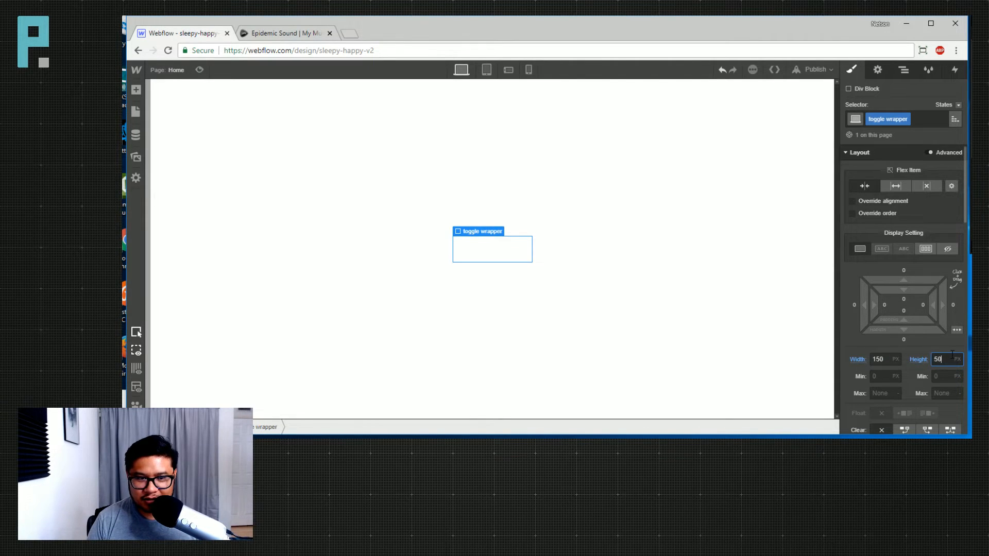
{"action": "key", "text": "BackSpace"}
{"action": "key", "text": "BackSpace"}
{"action": "type", "text": "75"}
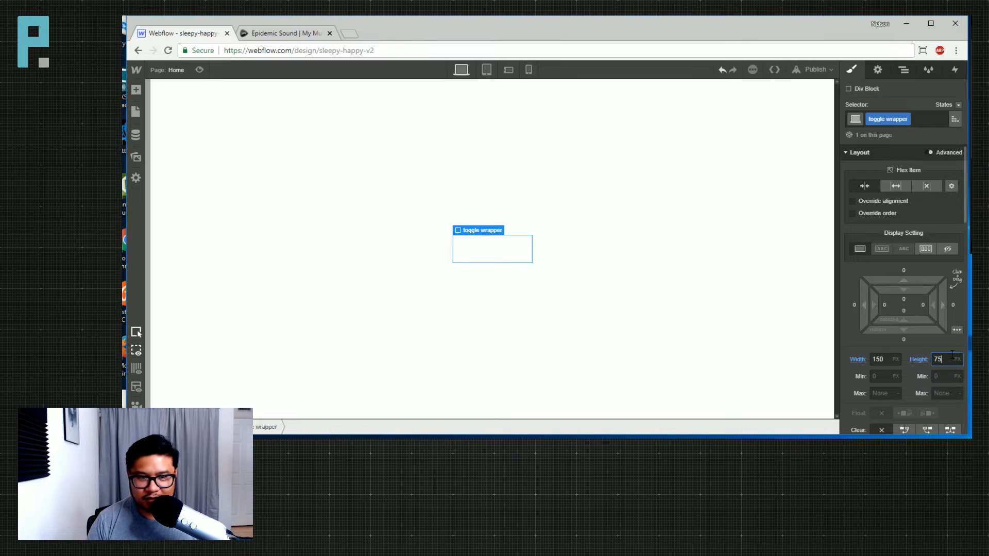
{"action": "key", "text": "shift+Down"}
{"action": "key", "text": "shift+Down"}
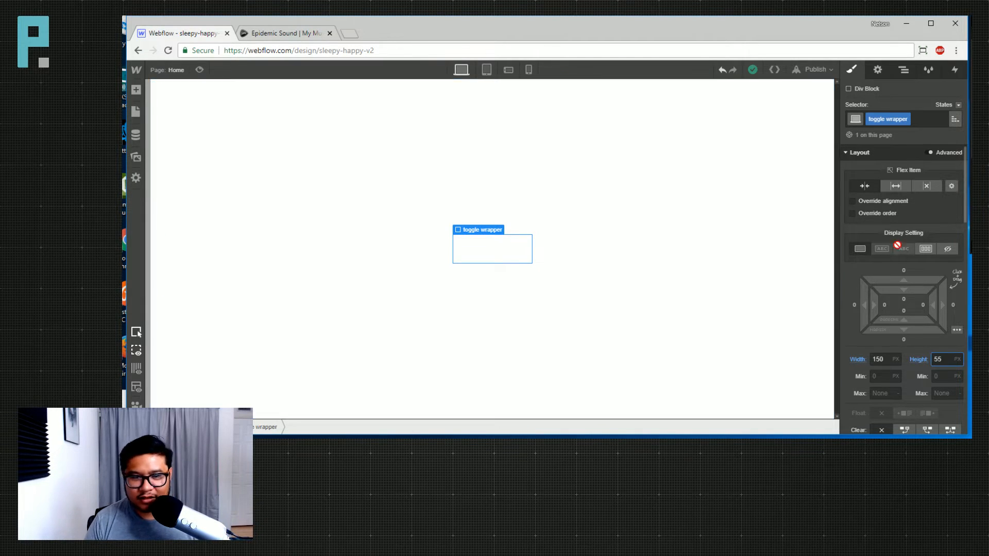
Look through the toggle wrapper's style settings and briefly bring the Dribbble Toggle window over the Designer to compare the toggle's shape
{"action": "scroll", "coordinate": [909, 290], "scroll_direction": "down", "scroll_amount": 3}
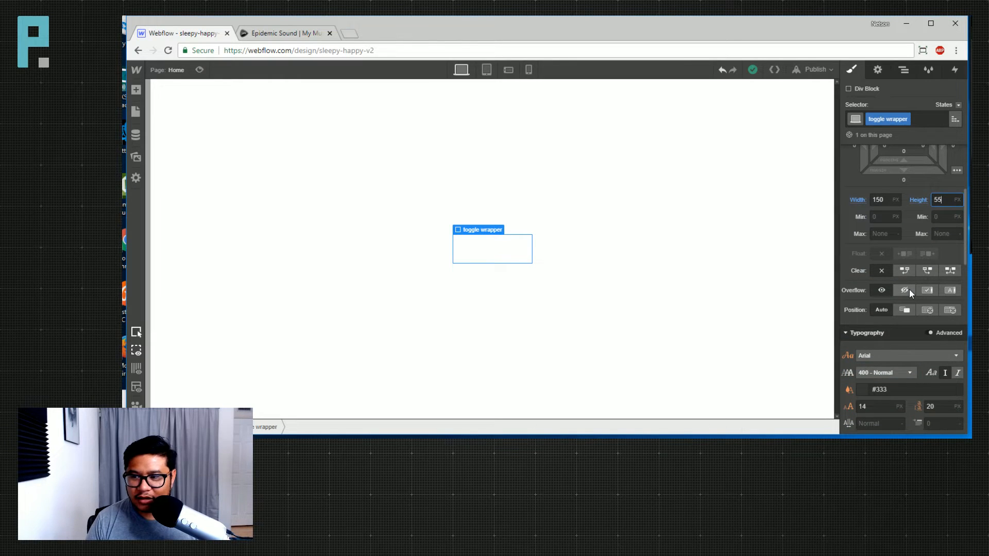
{"action": "left_click", "coordinate": [493, 253]}
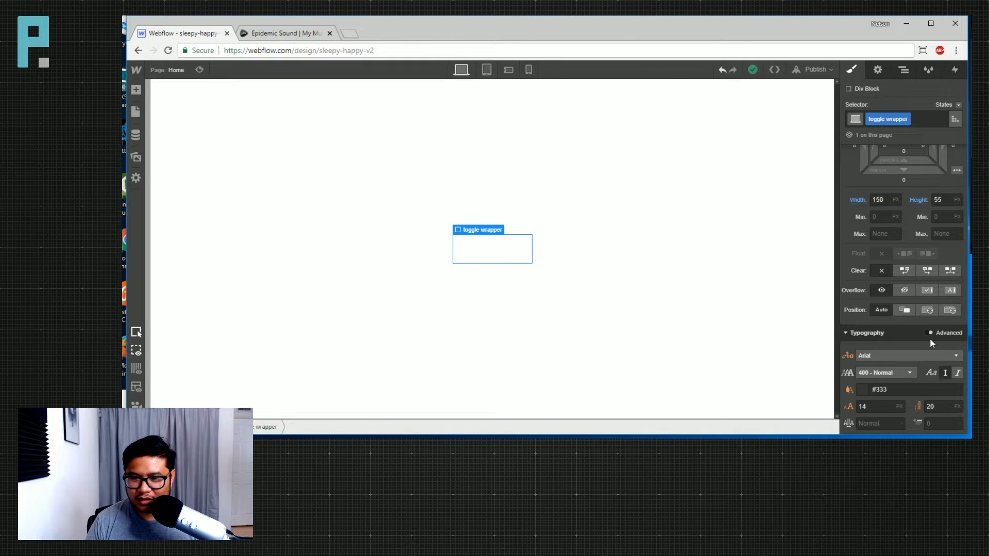
{"action": "scroll", "coordinate": [927, 325], "scroll_direction": "down", "scroll_amount": 5}
{"action": "scroll", "coordinate": [926, 326], "scroll_direction": "down", "scroll_amount": 3}
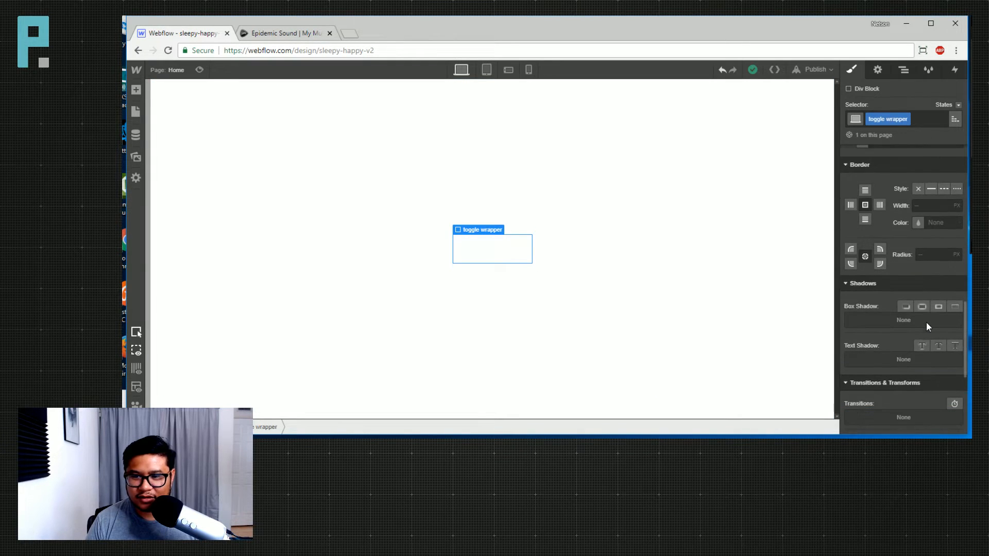
{"action": "scroll", "coordinate": [922, 320], "scroll_direction": "up", "scroll_amount": 1}
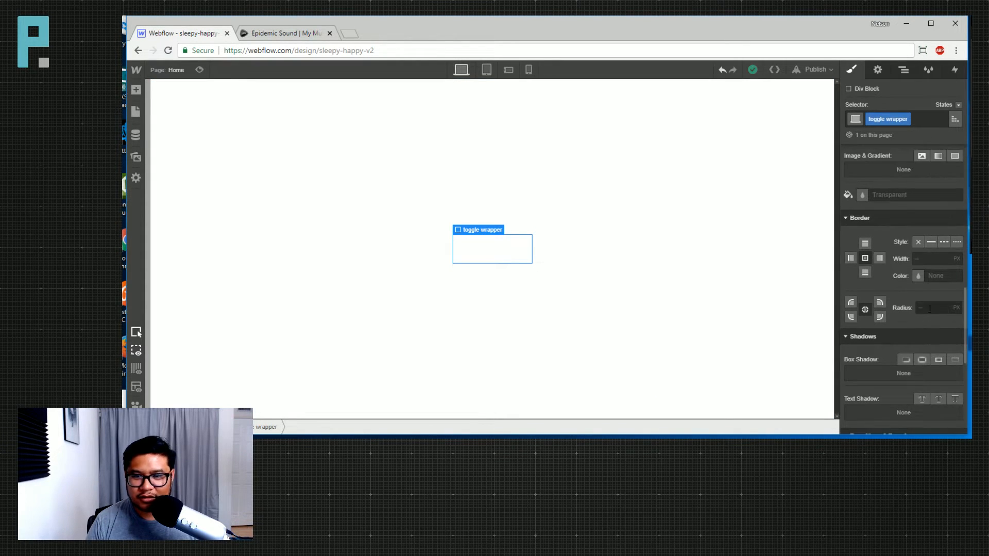
{"action": "scroll", "coordinate": [930, 308], "scroll_direction": "up", "scroll_amount": 1}
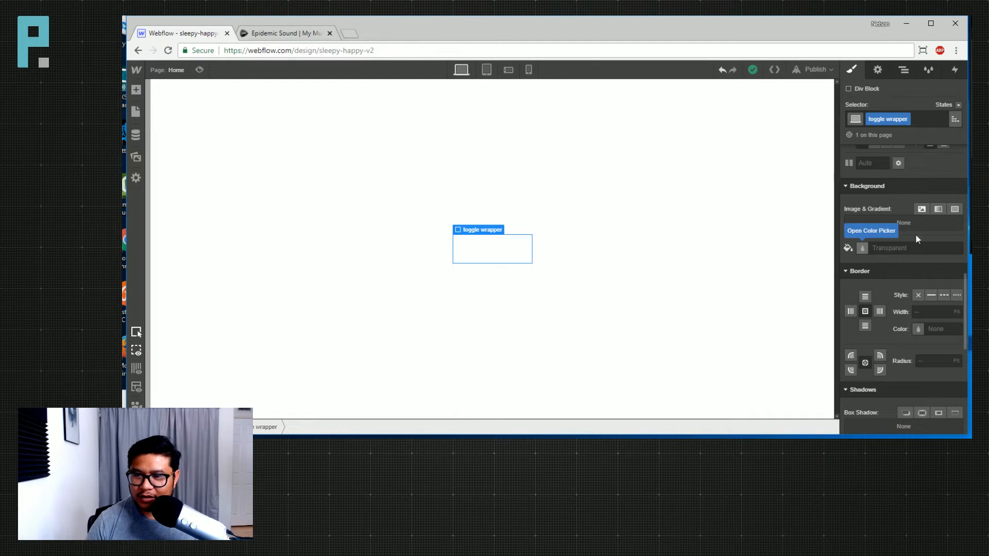
{"action": "left_click_drag", "start_coordinate": [988, 211], "coordinate": [738, 151]}
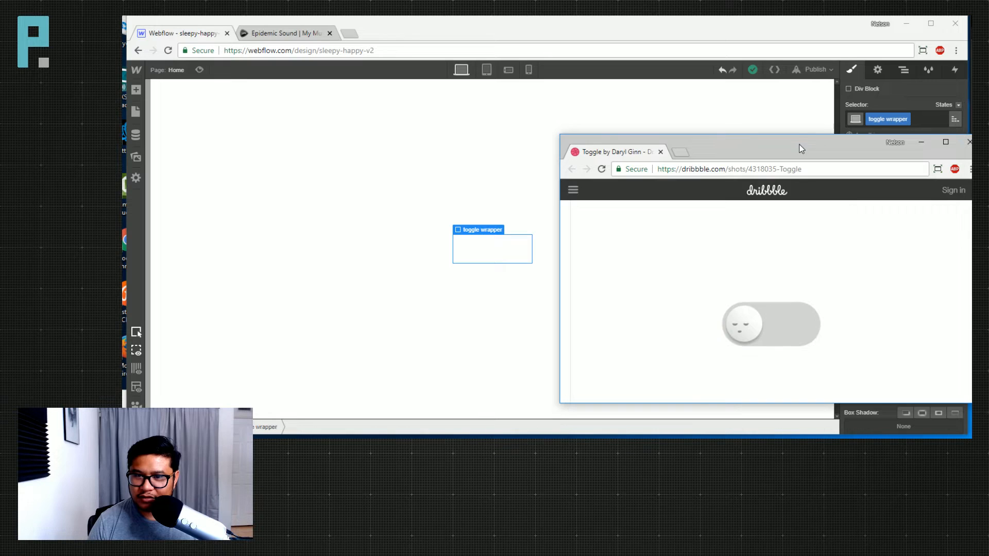
{"action": "left_click_drag", "start_coordinate": [800, 144], "coordinate": [972, 252]}
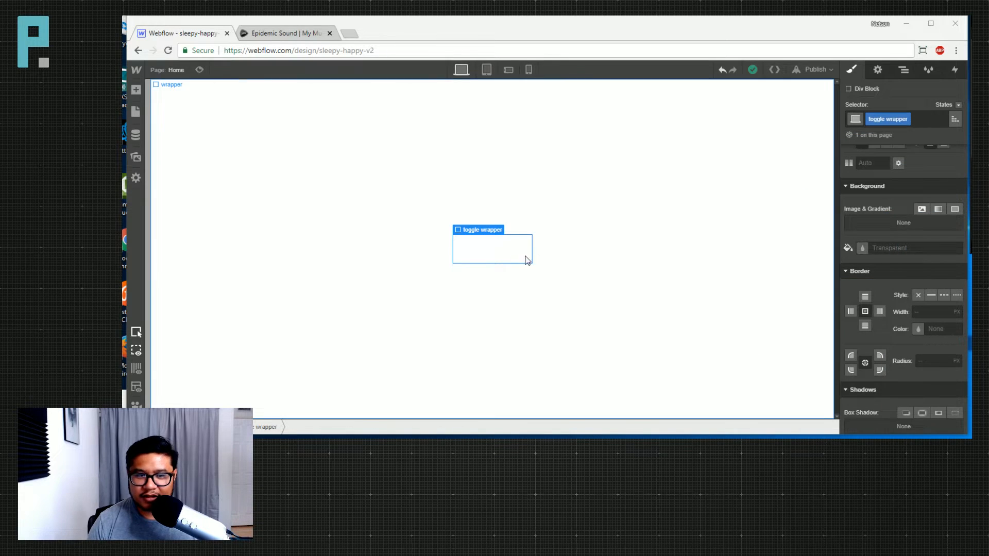
Set the toggle wrapper's position to relative and its overflow to hidden
{"action": "left_click", "coordinate": [509, 260]}
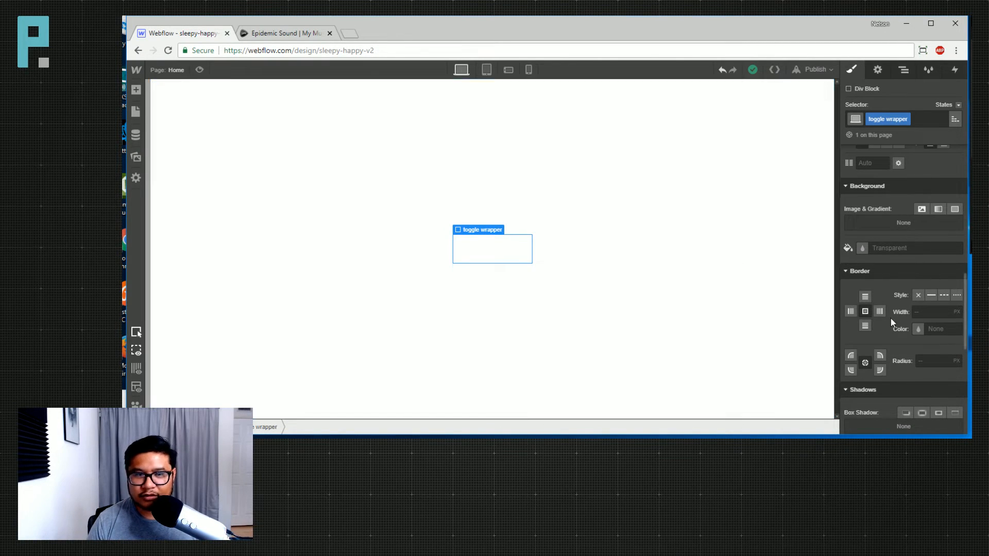
{"action": "scroll", "coordinate": [891, 318], "scroll_direction": "up", "scroll_amount": 3}
{"action": "scroll", "coordinate": [892, 319], "scroll_direction": "up", "scroll_amount": 3}
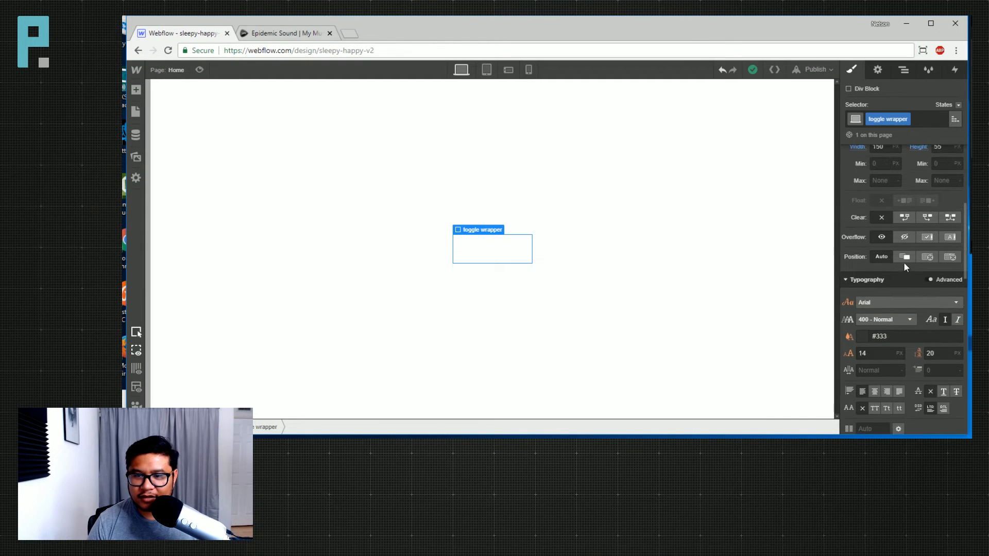
{"action": "left_click", "coordinate": [905, 257]}
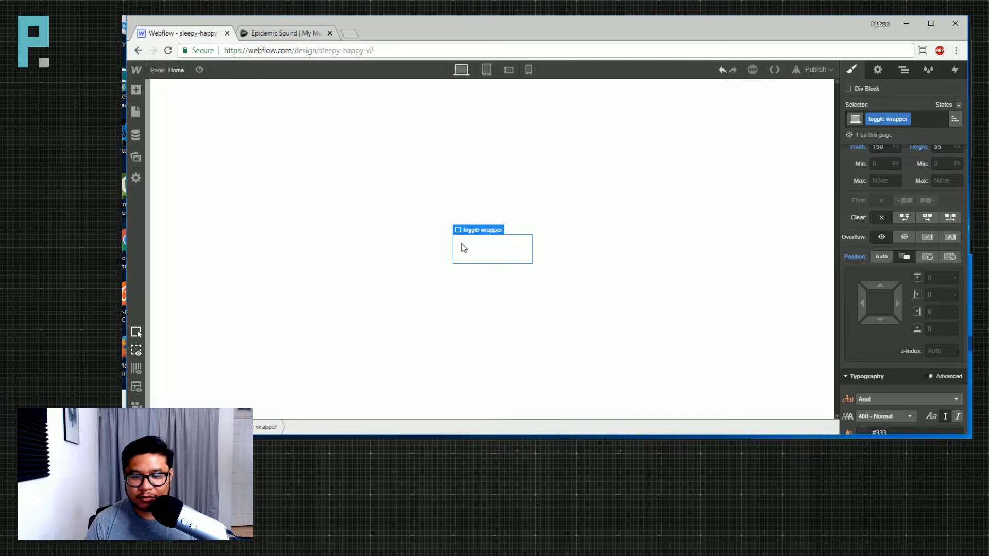
{"action": "key", "text": "a"}
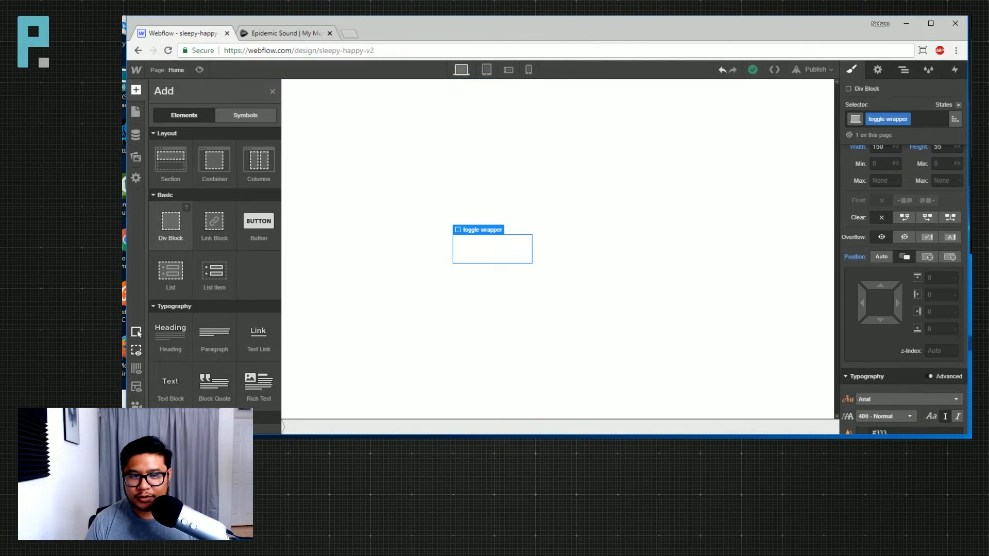
{"action": "key", "text": "a"}
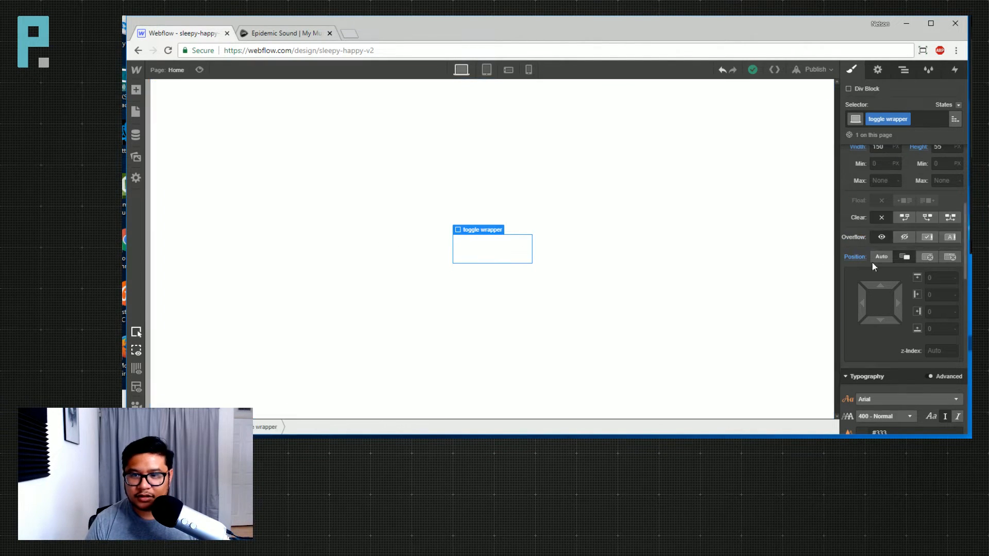
{"action": "scroll", "coordinate": [873, 264], "scroll_direction": "up", "scroll_amount": 2}
{"action": "left_click", "coordinate": [904, 343]}
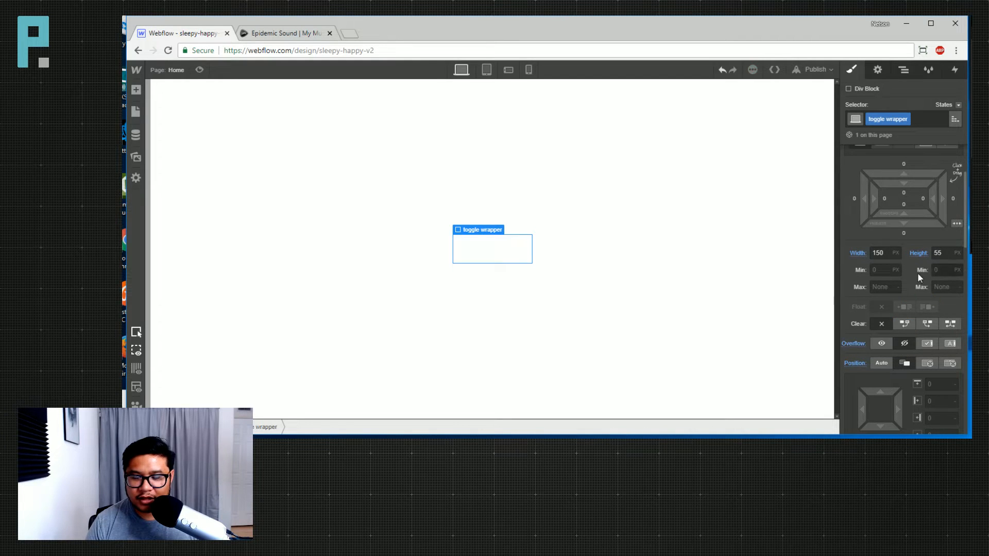
Give all corners of the toggle wrapper a border radius of 25 px
{"action": "scroll", "coordinate": [894, 287], "scroll_direction": "down", "scroll_amount": 5}
{"action": "scroll", "coordinate": [894, 292], "scroll_direction": "down", "scroll_amount": 1}
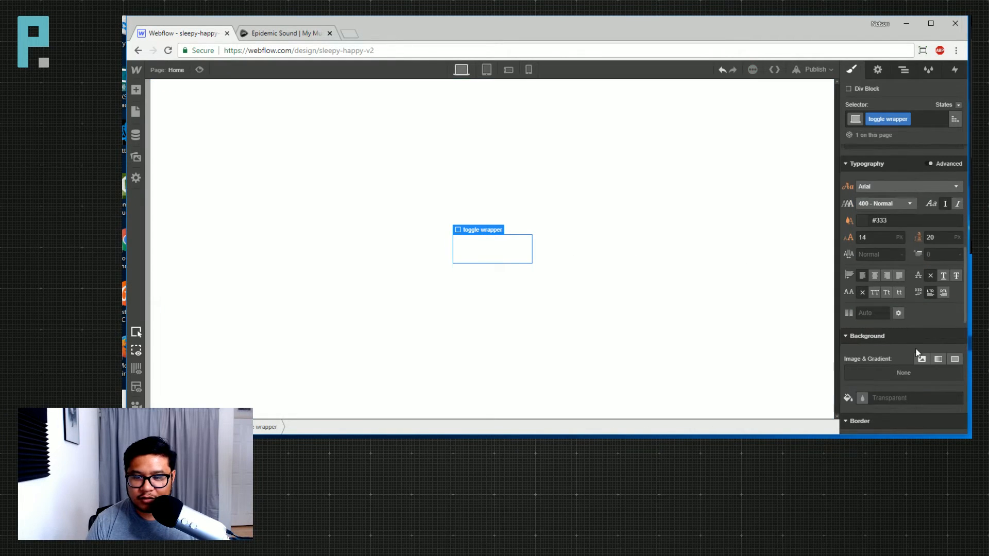
{"action": "scroll", "coordinate": [919, 351], "scroll_direction": "down", "scroll_amount": 4}
{"action": "left_click", "coordinate": [932, 298]}
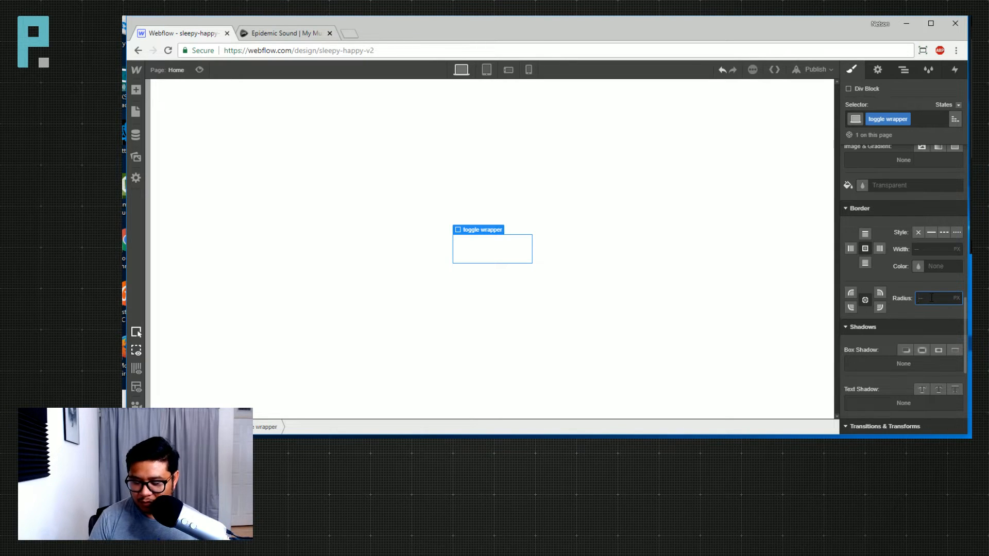
{"action": "type", "text": "25"}
{"action": "left_click", "coordinate": [493, 240]}
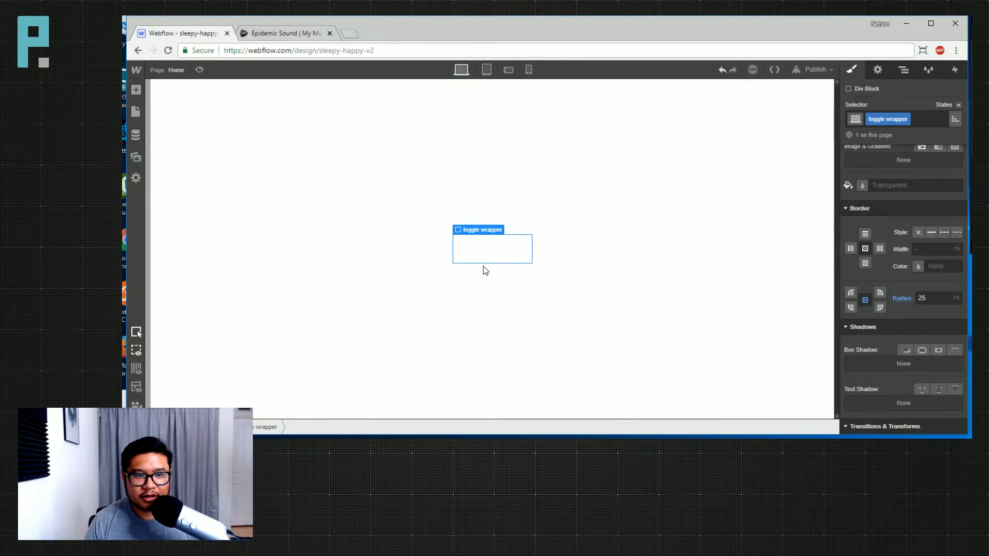
Add a div block inside the toggle wrapper and give it the new class sleepy-bg
{"action": "key", "text": "a"}
{"action": "left_click_drag", "start_coordinate": [172, 221], "coordinate": [490, 265]}
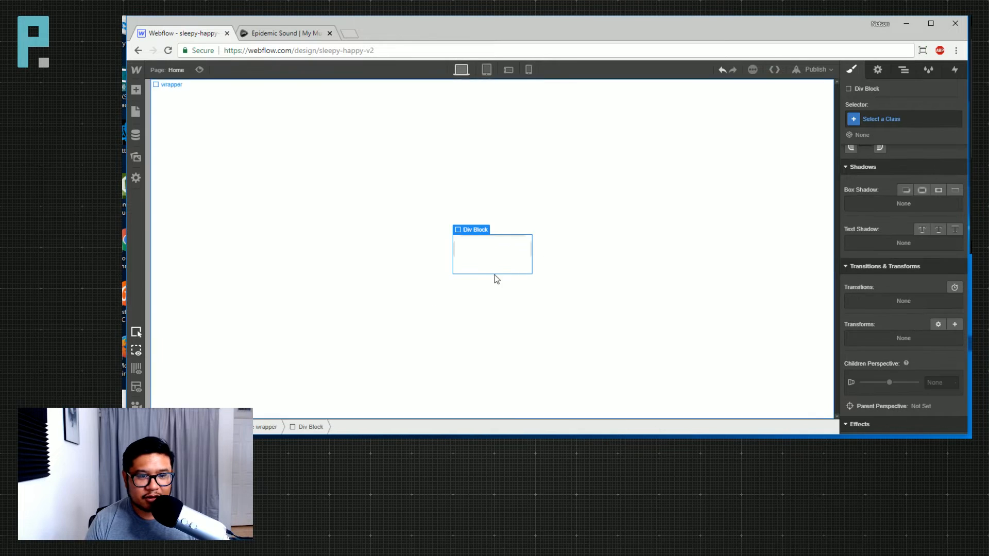
{"action": "scroll", "coordinate": [888, 314], "scroll_direction": "up", "scroll_amount": 3}
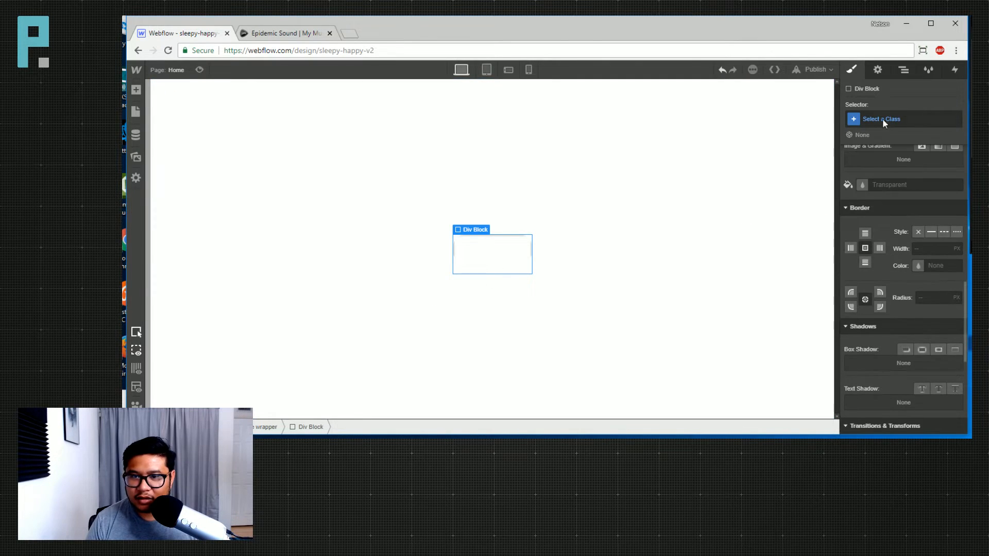
{"action": "left_click", "coordinate": [883, 121]}
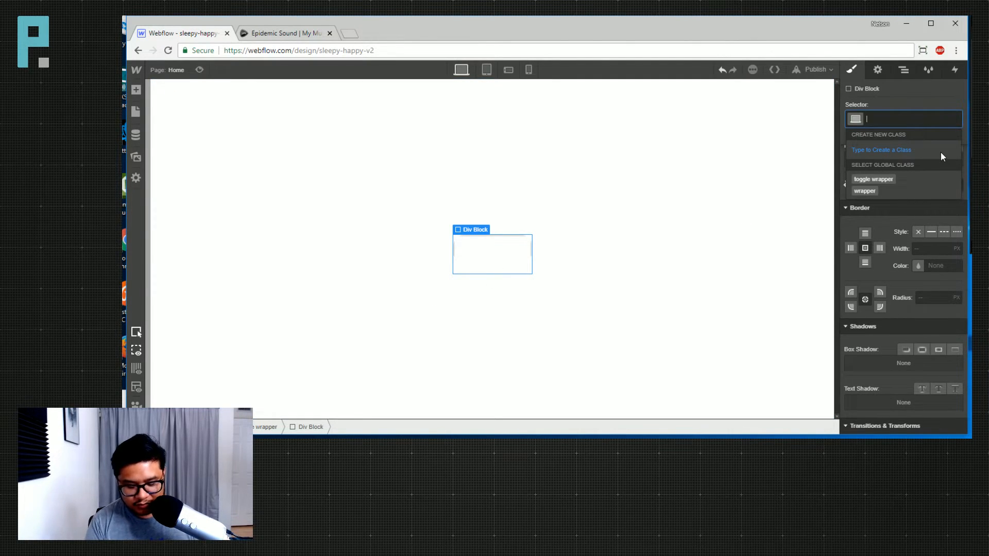
{"action": "type", "text": "sleepy-bg"}
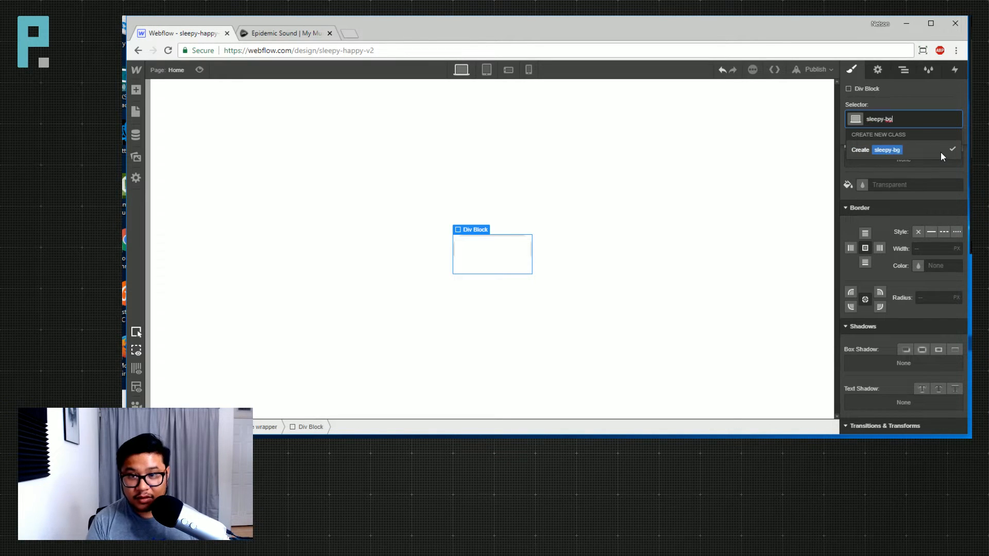
{"action": "key", "text": "Return"}
Set the background color of the sleepy-bg div to light gray #e4e4e4
{"action": "scroll", "coordinate": [916, 356], "scroll_direction": "up", "scroll_amount": 2}
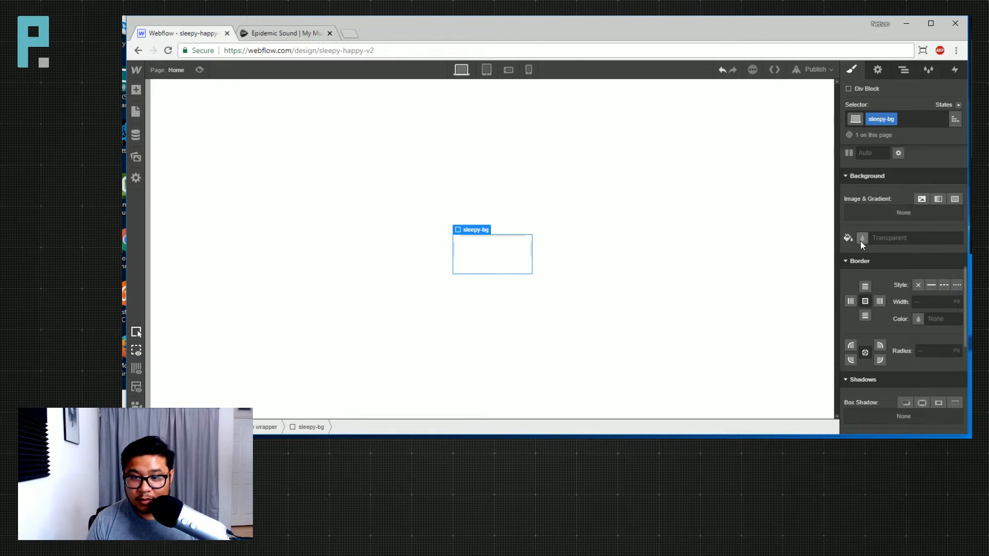
{"action": "left_click", "coordinate": [893, 238]}
{"action": "left_click", "coordinate": [865, 291]}
{"action": "left_click_drag", "start_coordinate": [863, 289], "coordinate": [846, 268]}
{"action": "left_click", "coordinate": [953, 237]}
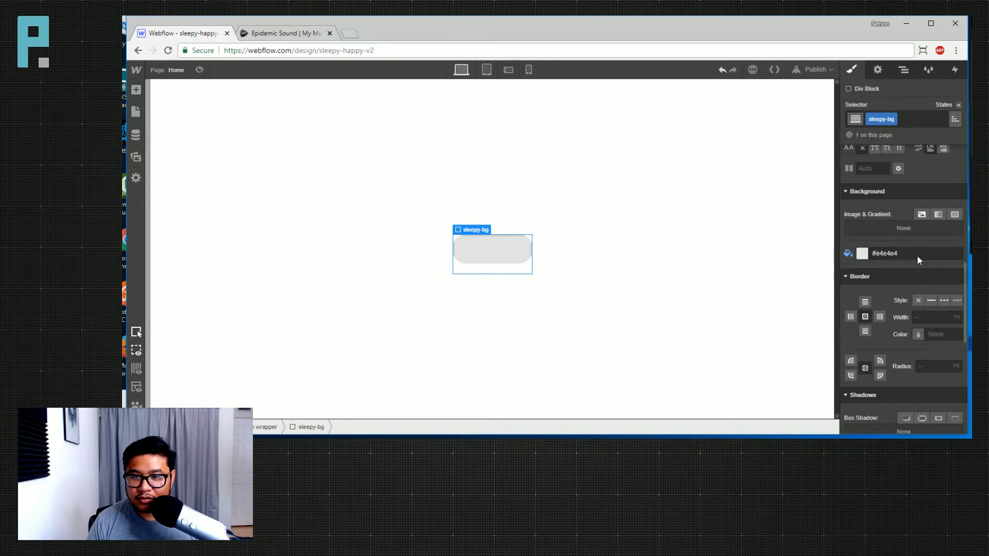
Set the height of the sleepy-bg div to 100%
{"action": "scroll", "coordinate": [917, 288], "scroll_direction": "down", "scroll_amount": 5}
{"action": "left_click", "coordinate": [938, 191]}
{"action": "type", "text": "100"}
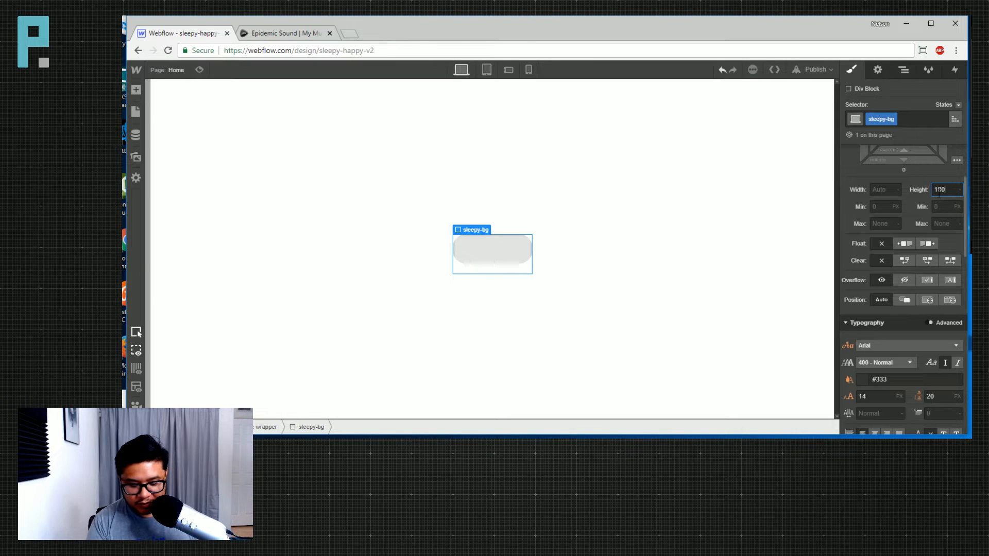
{"action": "type", "text": "%"}
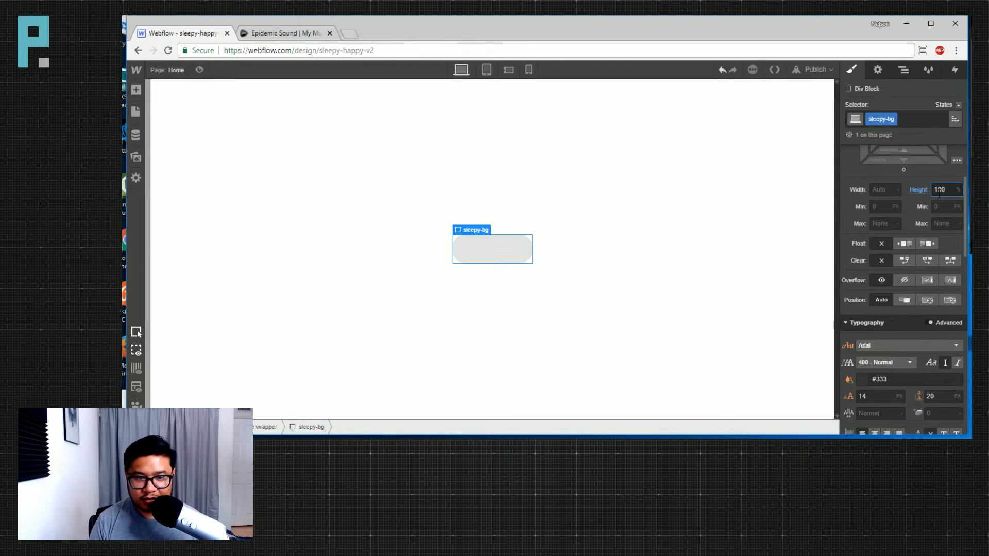
{"action": "left_click", "coordinate": [596, 339]}
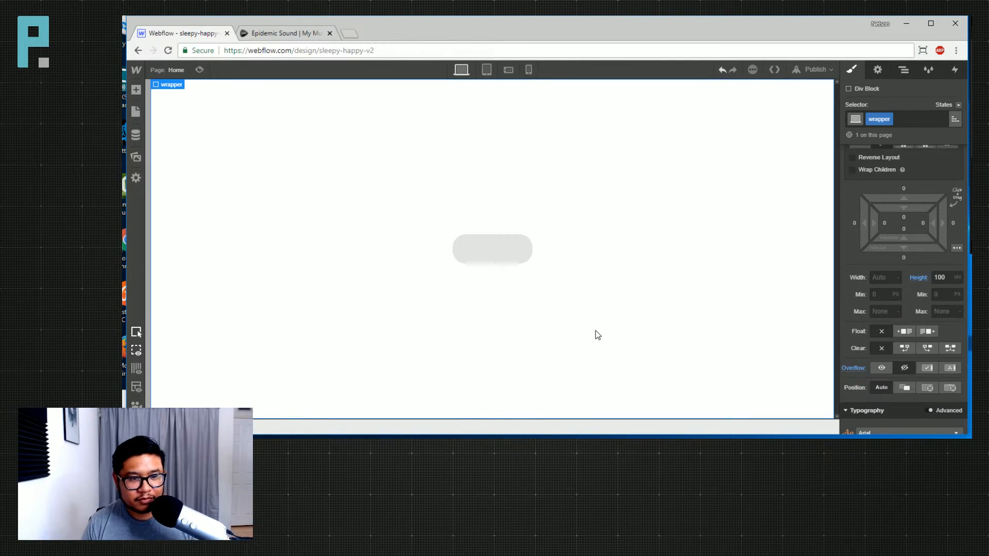
Try a 50% border radius on all corners of the toggle wrapper and settle on 35 px
{"action": "left_click", "coordinate": [517, 250]}
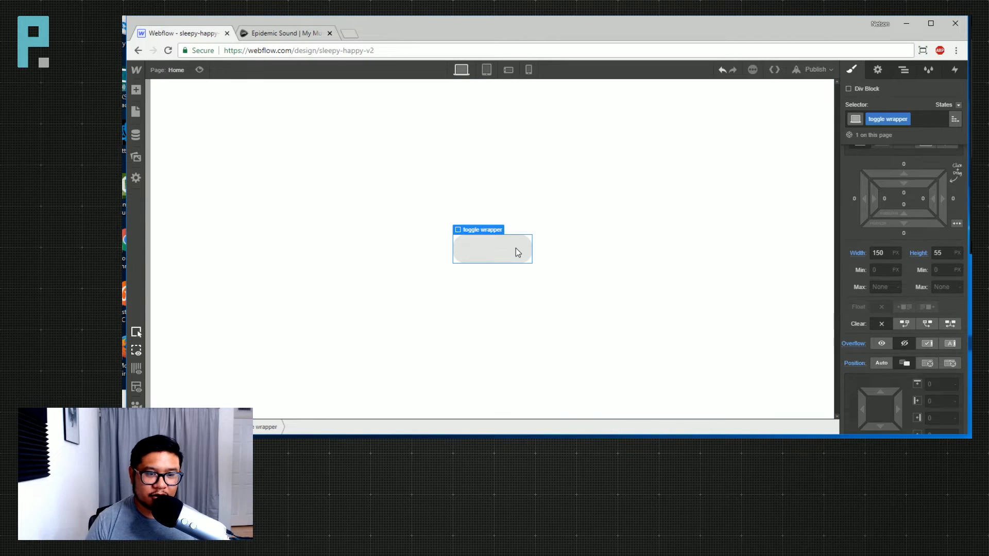
{"action": "scroll", "coordinate": [912, 317], "scroll_direction": "down", "scroll_amount": 10}
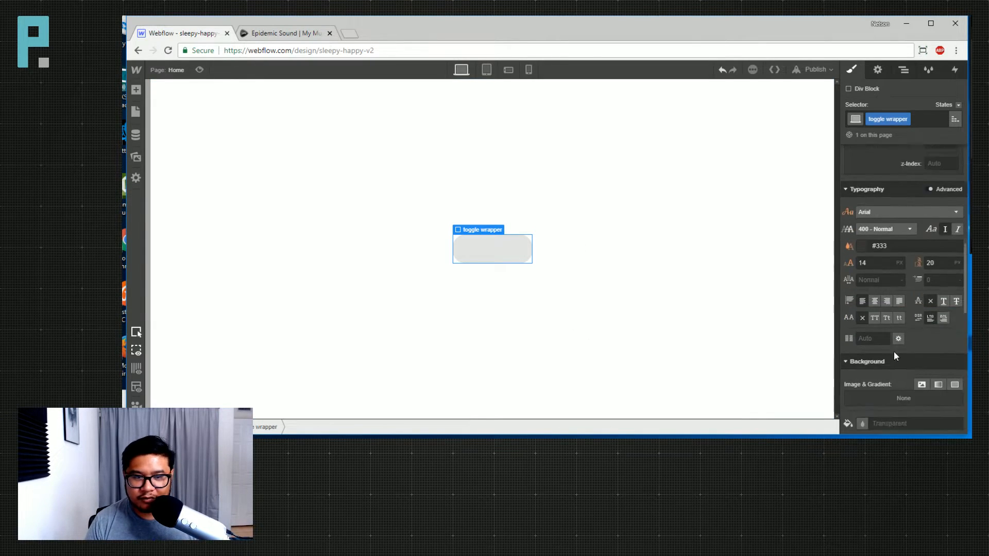
{"action": "left_click", "coordinate": [920, 355]}
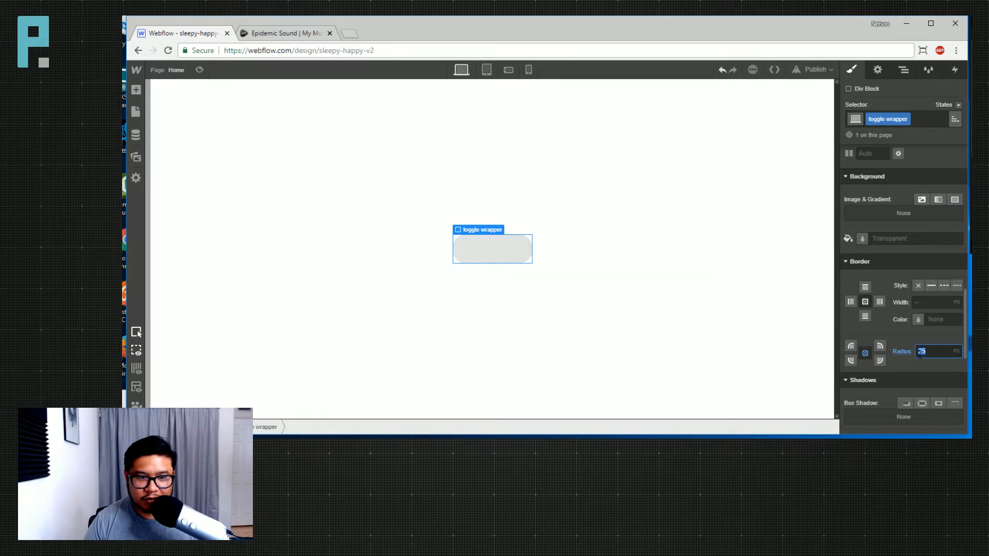
{"action": "type", "text": "35"}
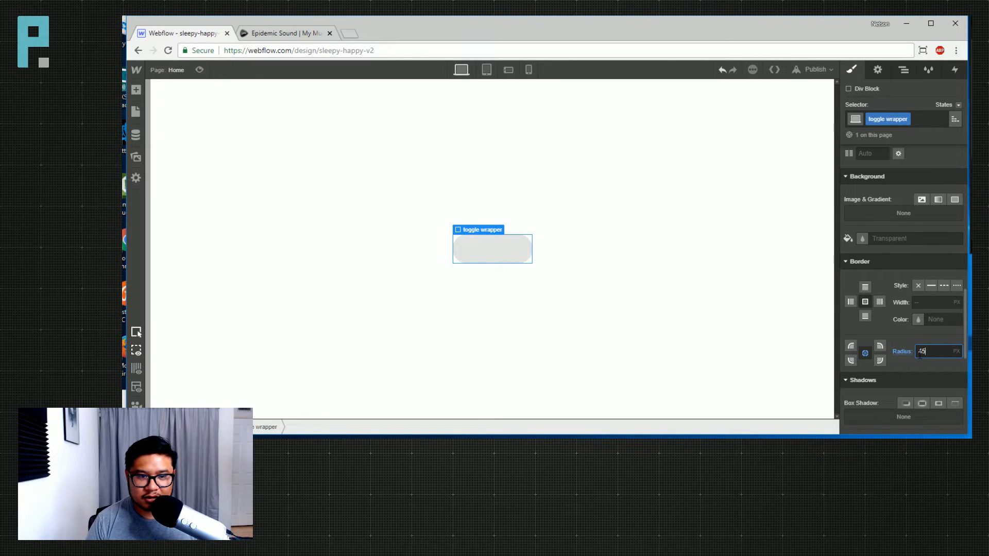
{"action": "key", "text": "BackSpace"}
{"action": "key", "text": "BackSpace"}
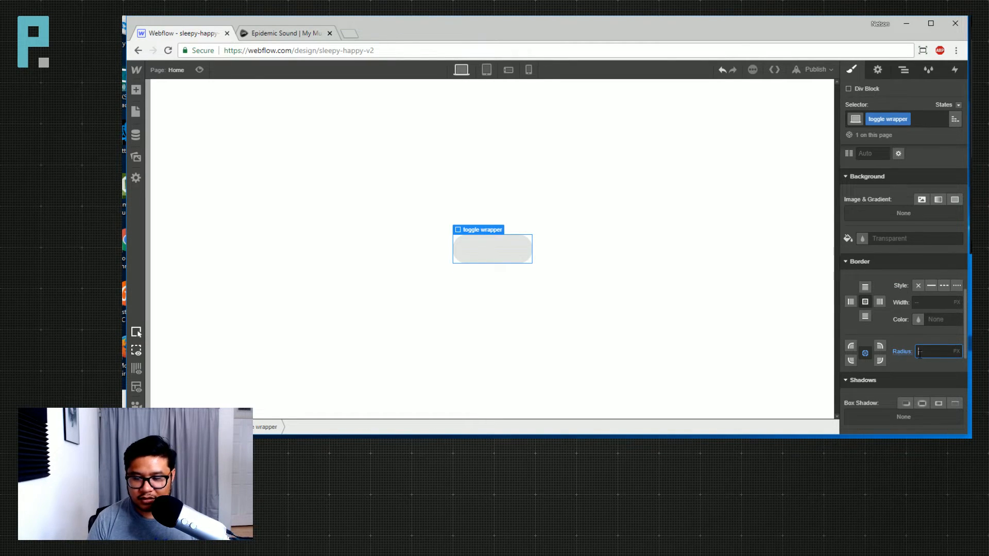
{"action": "type", "text": "50%"}
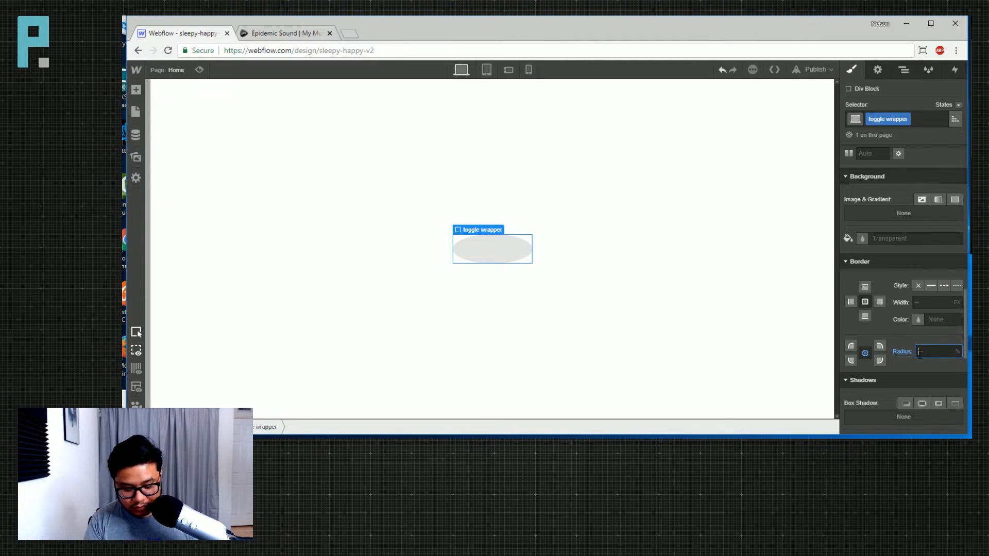
{"action": "type", "text": "35px"}
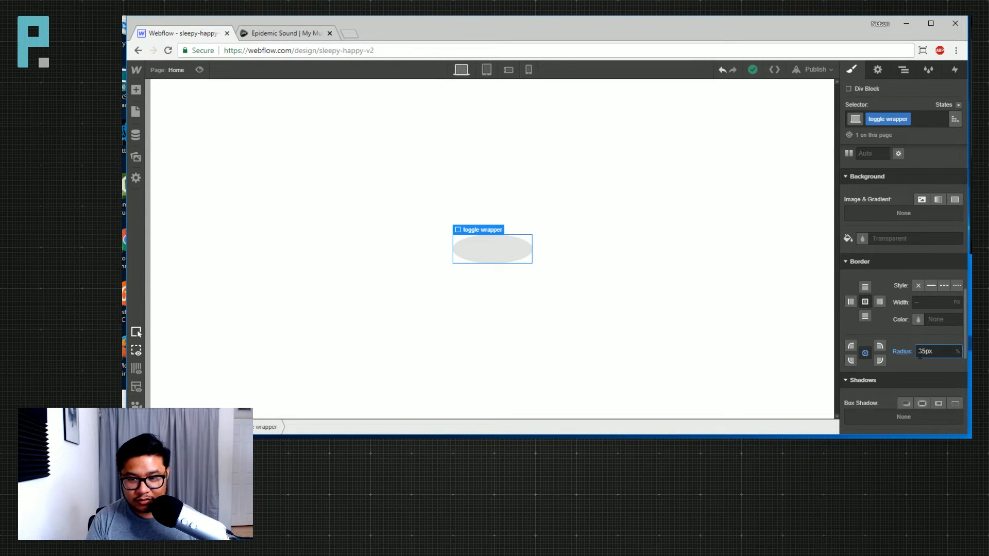
{"action": "key", "text": "Return"}
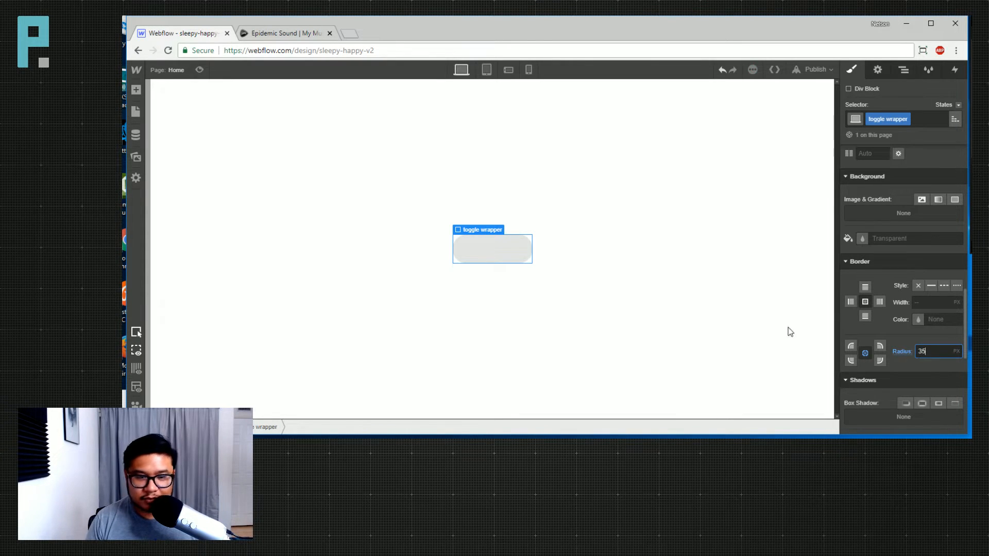
{"action": "left_click", "coordinate": [716, 324]}
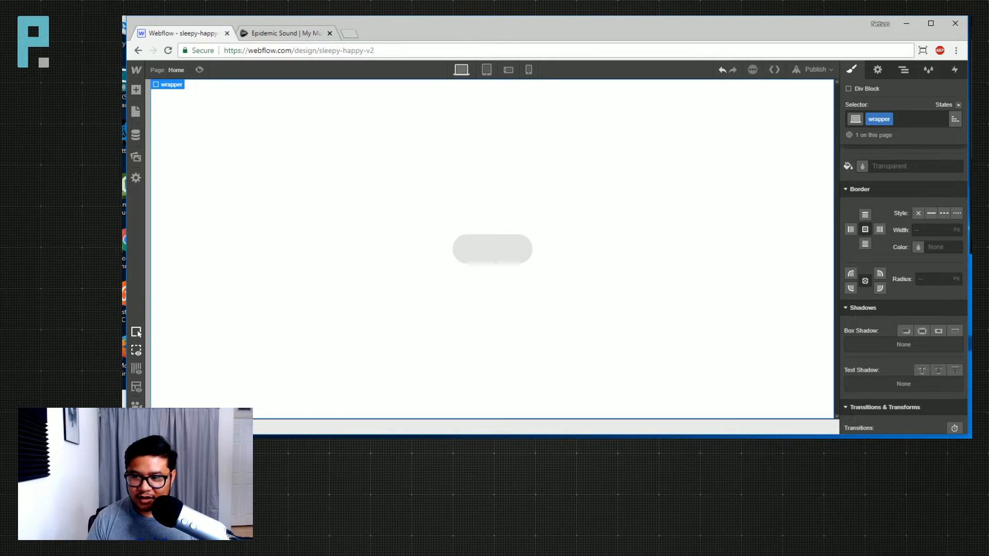
Bring the Dribbble Toggle window over the Designer to compare the toggle shapes, and move it away again
{"action": "key", "text": "alt+Tab"}
{"action": "left_click_drag", "start_coordinate": [828, 170], "coordinate": [709, 86]}
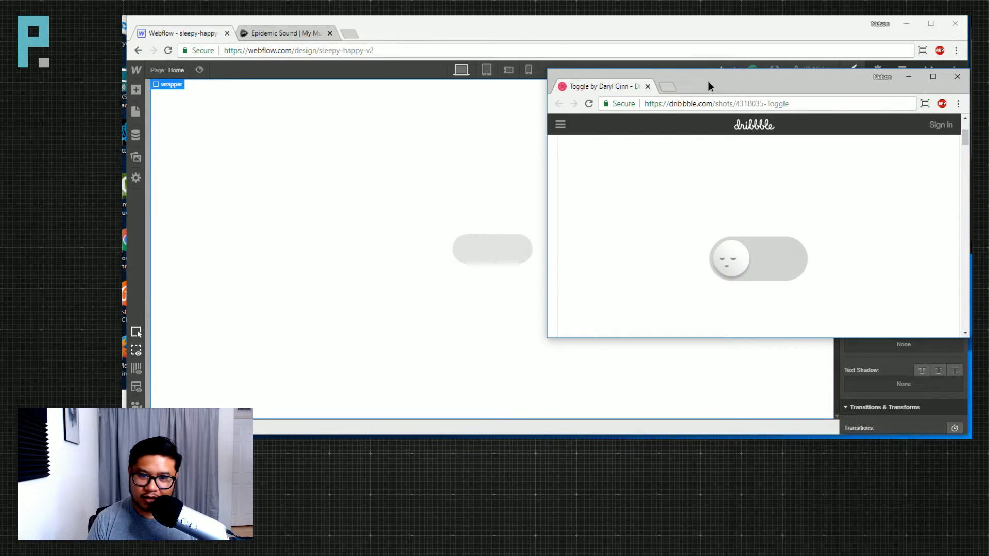
{"action": "left_click_drag", "start_coordinate": [709, 86], "coordinate": [988, 263]}
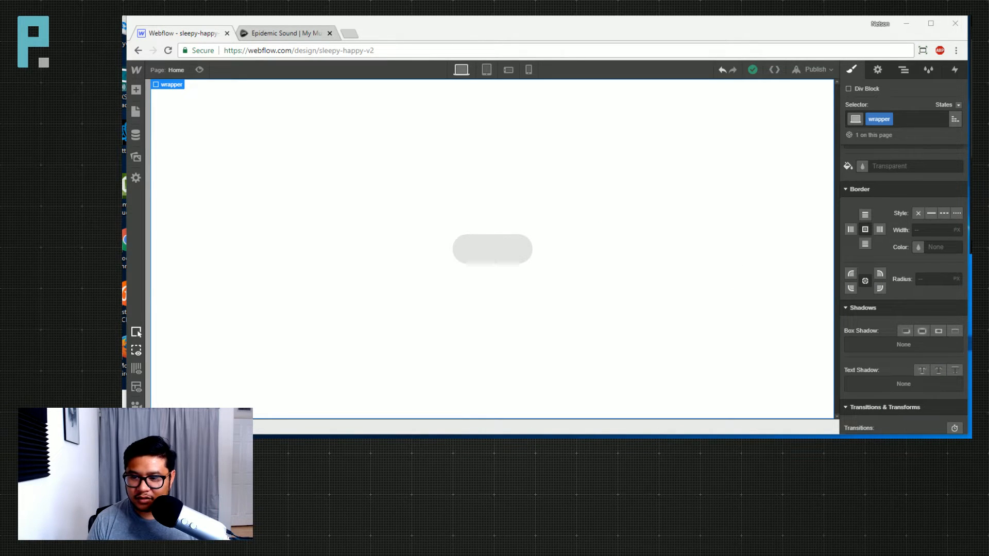
Examine the sleepy-bg div's style settings and its place in the element hierarchy
{"action": "left_click", "coordinate": [496, 251]}
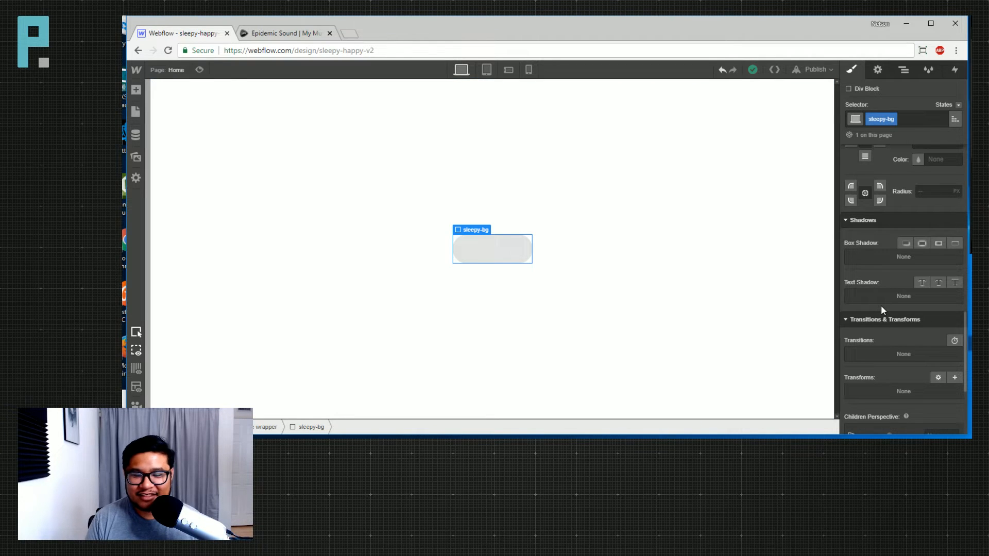
{"action": "scroll", "coordinate": [881, 307], "scroll_direction": "up", "scroll_amount": 1}
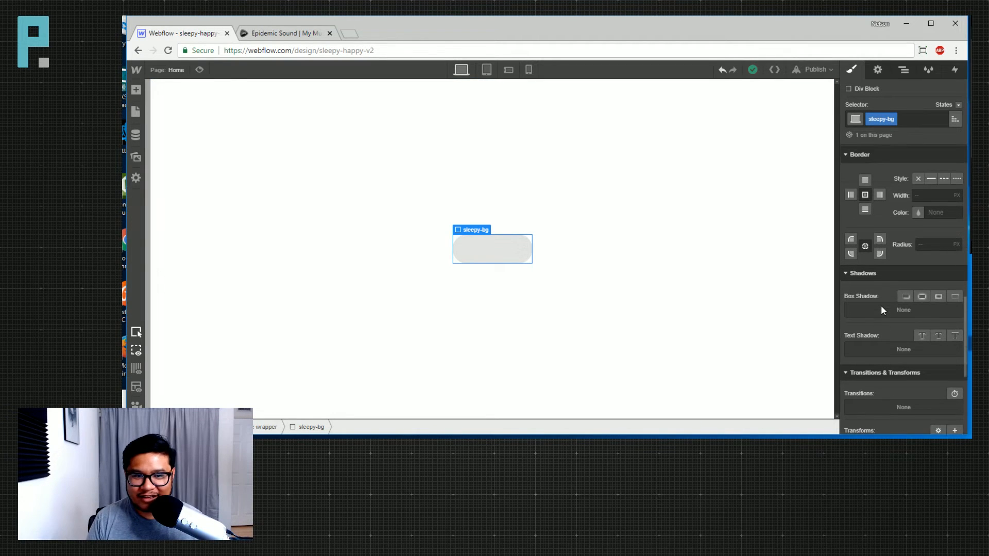
{"action": "left_click", "coordinate": [904, 72]}
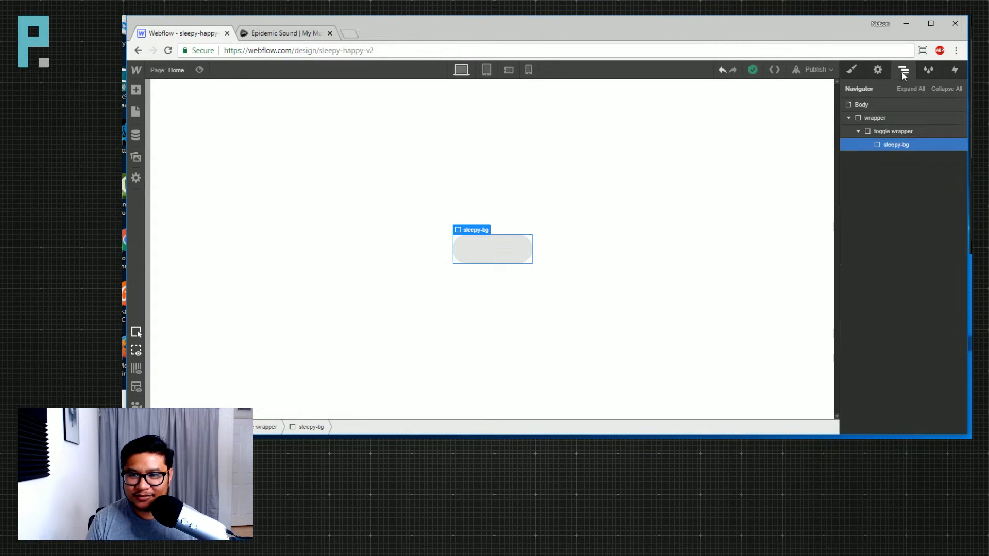
{"action": "left_click", "coordinate": [853, 71]}
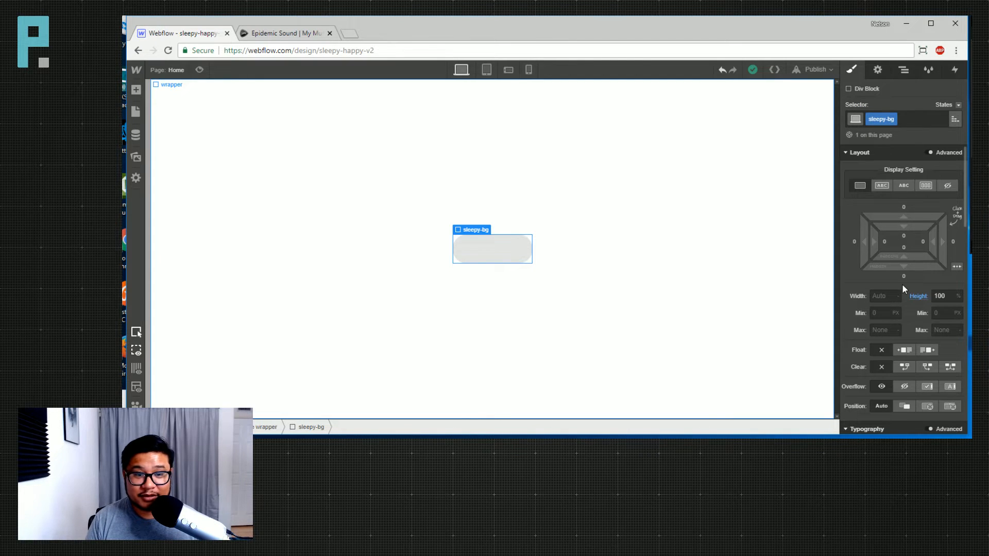
{"action": "scroll", "coordinate": [903, 287], "scroll_direction": "down", "scroll_amount": 3}
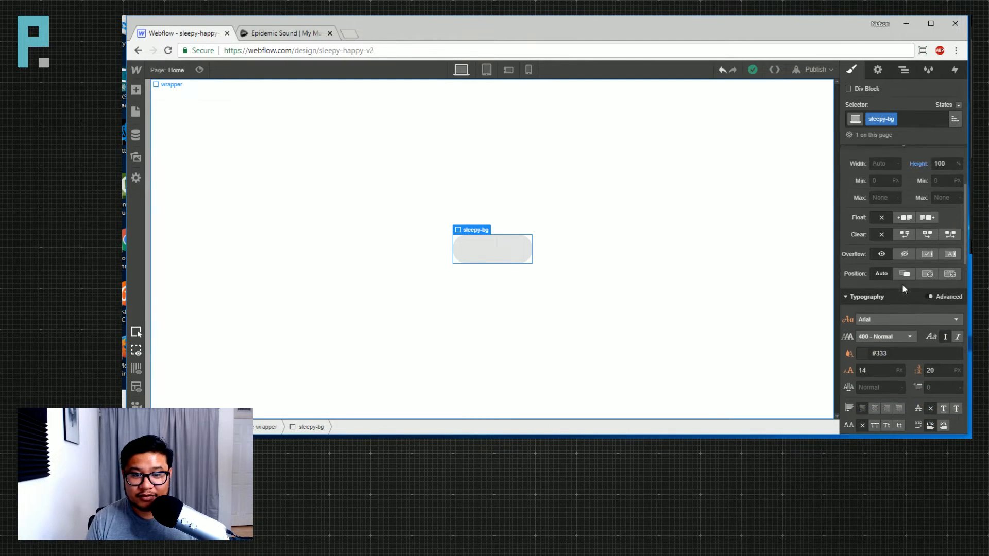
{"action": "scroll", "coordinate": [901, 288], "scroll_direction": "up", "scroll_amount": 3}
Add a second div block inside the toggle wrapper below sleepy-bg and give it the new class happy-bg
{"action": "left_click", "coordinate": [904, 69]}
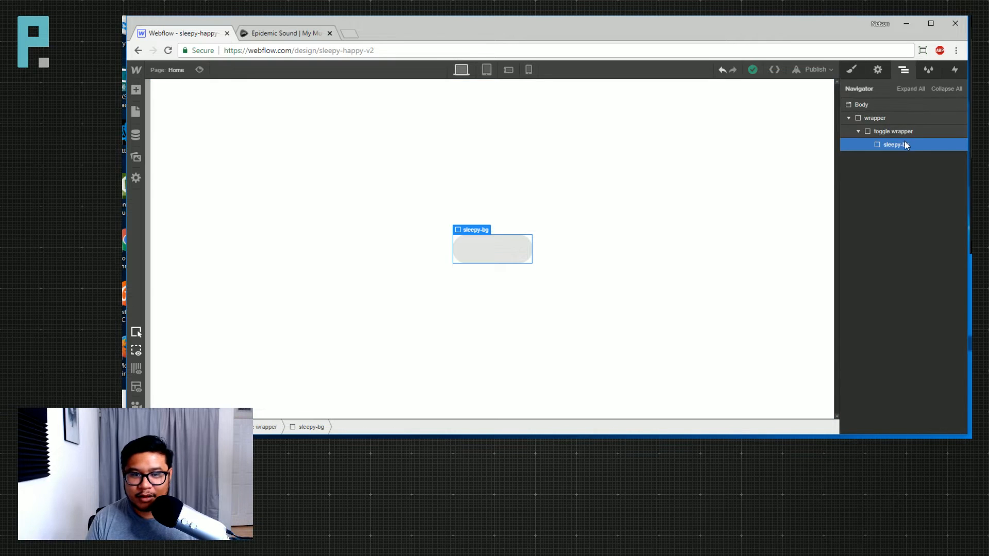
{"action": "key", "text": "a"}
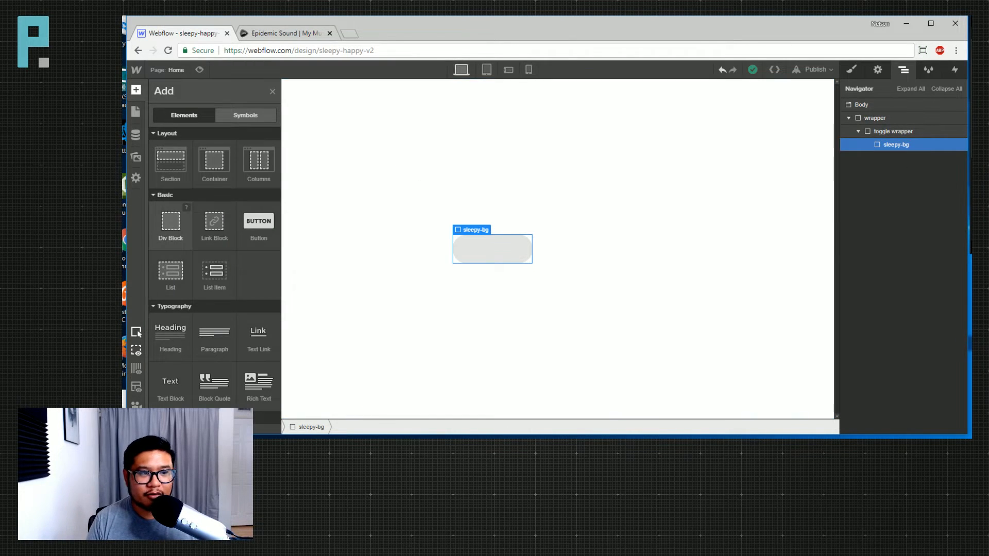
{"action": "mouse_move", "coordinate": [171, 222]}
{"action": "left_mouse_down"}
{"action": "mouse_move", "coordinate": [891, 207]}
{"action": "mouse_move", "coordinate": [943, 162]}
{"action": "mouse_move", "coordinate": [924, 168]}
{"action": "left_mouse_up"}
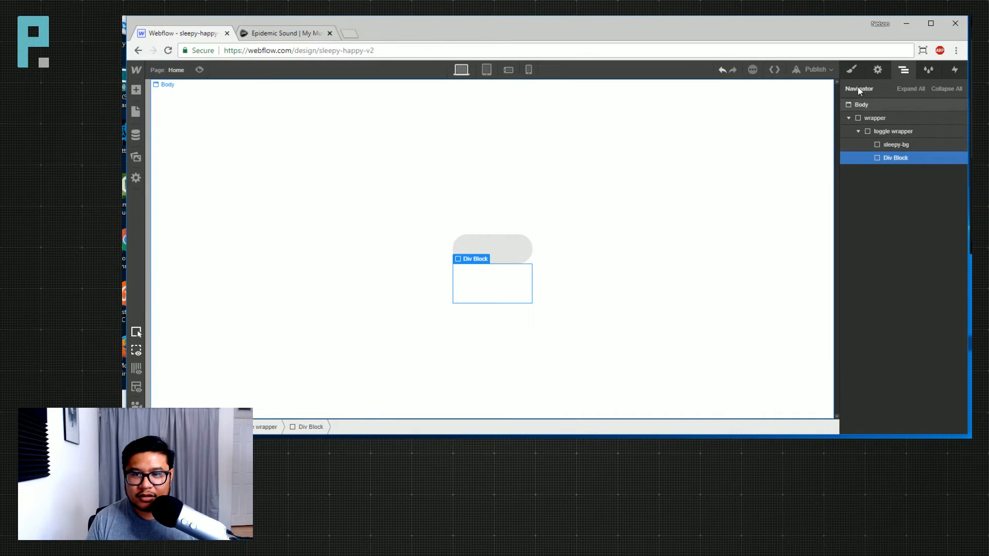
{"action": "left_click", "coordinate": [844, 73]}
{"action": "left_click", "coordinate": [888, 120]}
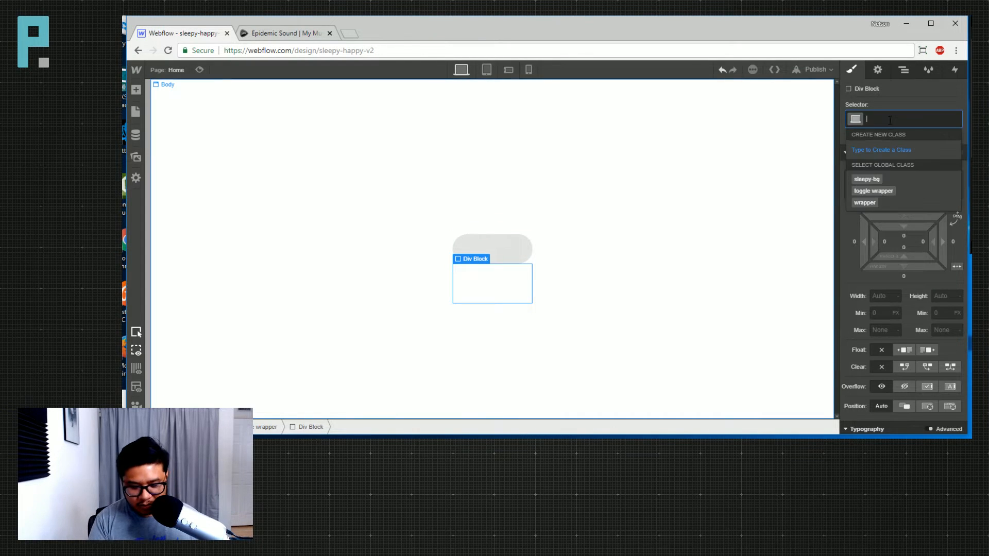
{"action": "type", "text": "happy-bg"}
{"action": "key", "text": "Return"}
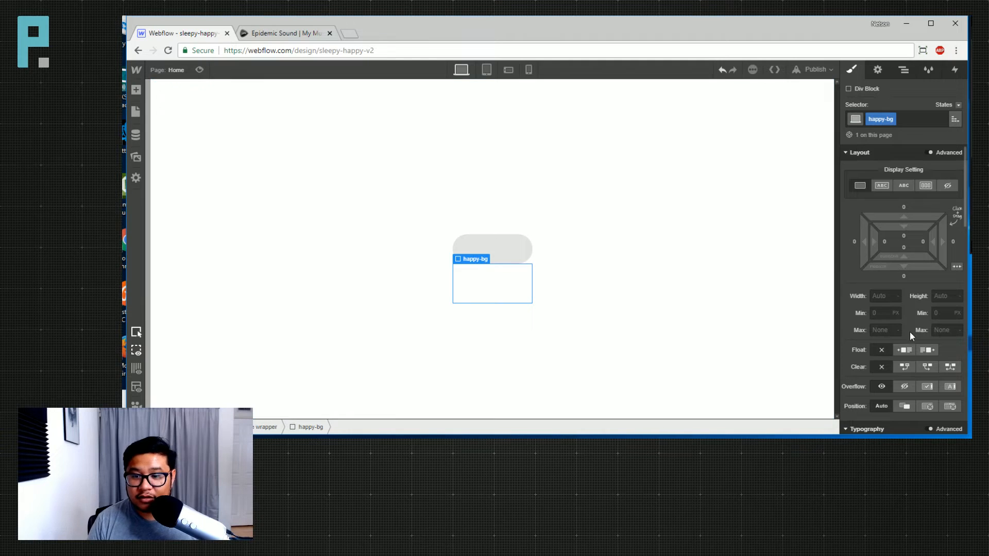
Set the happy-bg div's position to absolute with the full-cover preset so it fills the toggle wrapper
{"action": "scroll", "coordinate": [910, 331], "scroll_direction": "down", "scroll_amount": 3}
{"action": "scroll", "coordinate": [931, 285], "scroll_direction": "down", "scroll_amount": 3}
{"action": "scroll", "coordinate": [930, 258], "scroll_direction": "up", "scroll_amount": 3}
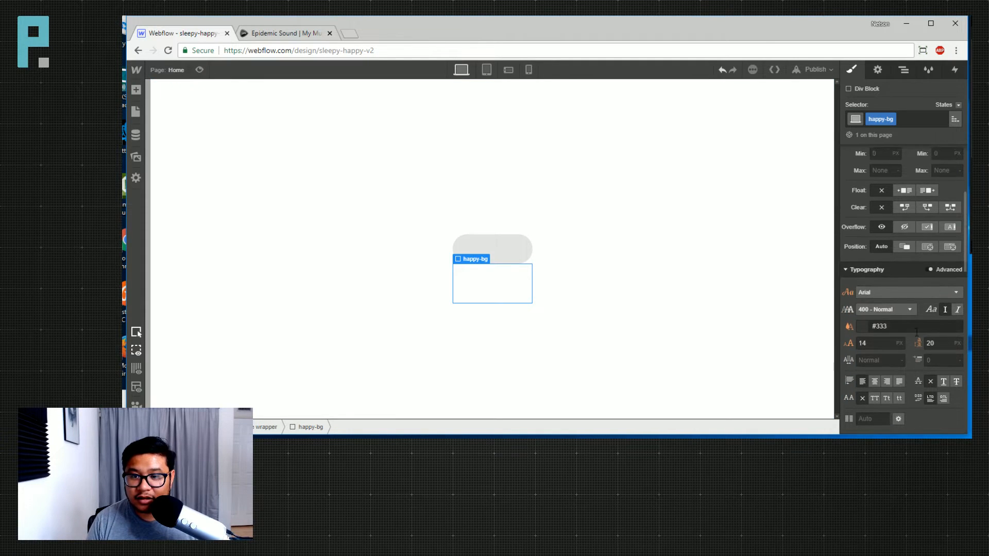
{"action": "left_click", "coordinate": [928, 247]}
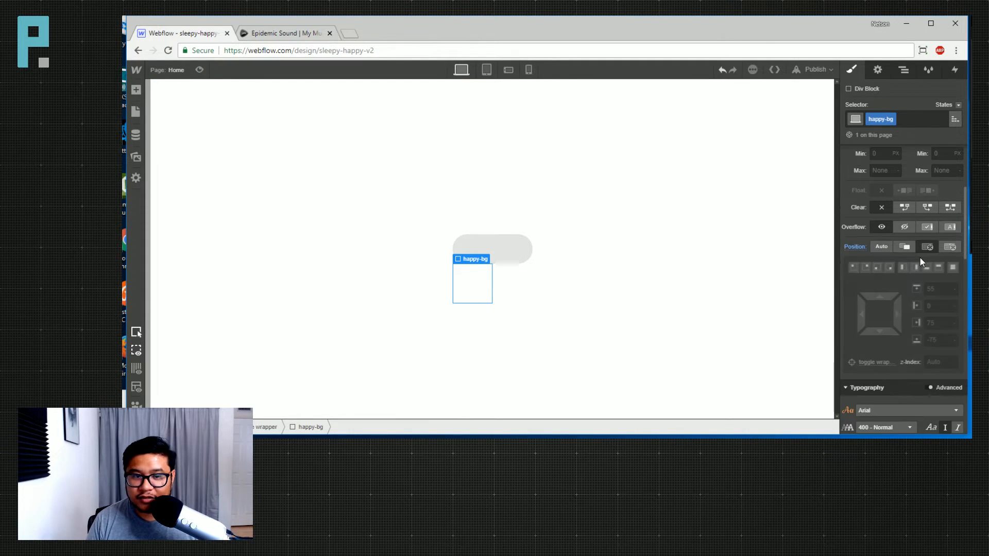
{"action": "left_click", "coordinate": [953, 269]}
Set the sleepy-bg div's position to absolute with the full-cover preset so it fills the toggle wrapper
{"action": "left_click", "coordinate": [904, 71]}
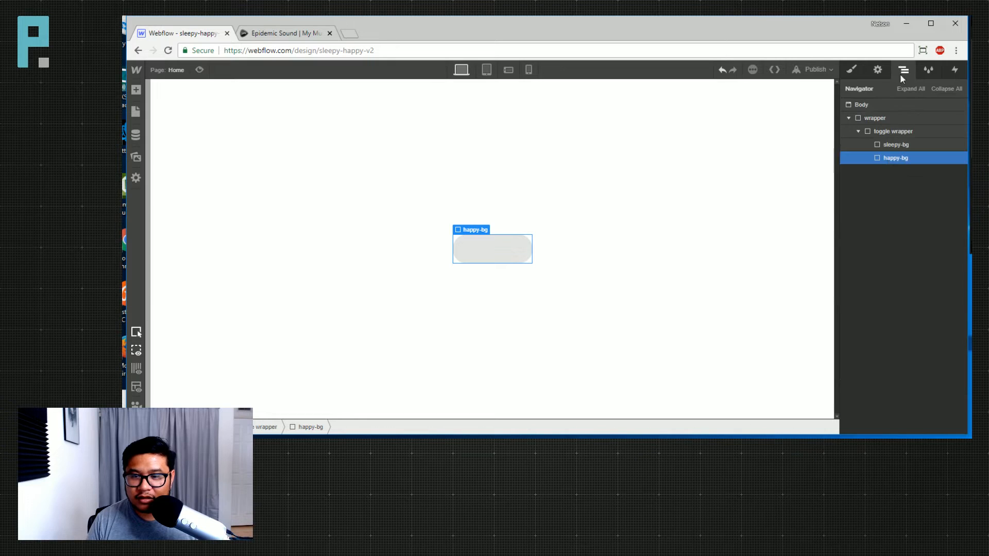
{"action": "left_click", "coordinate": [893, 144]}
{"action": "left_click", "coordinate": [852, 69]}
{"action": "scroll", "coordinate": [920, 304], "scroll_direction": "down", "scroll_amount": 3}
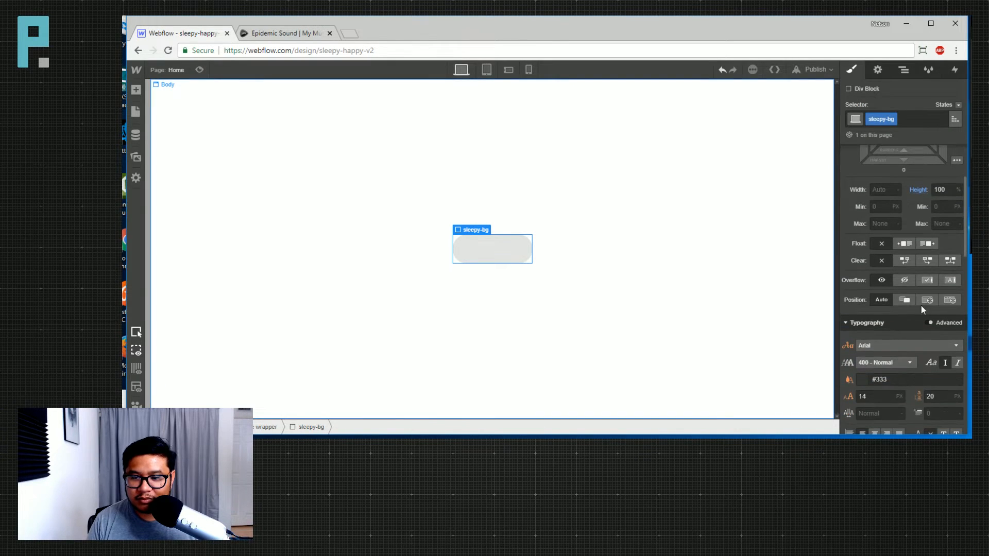
{"action": "left_click", "coordinate": [926, 300]}
{"action": "left_click", "coordinate": [950, 300]}
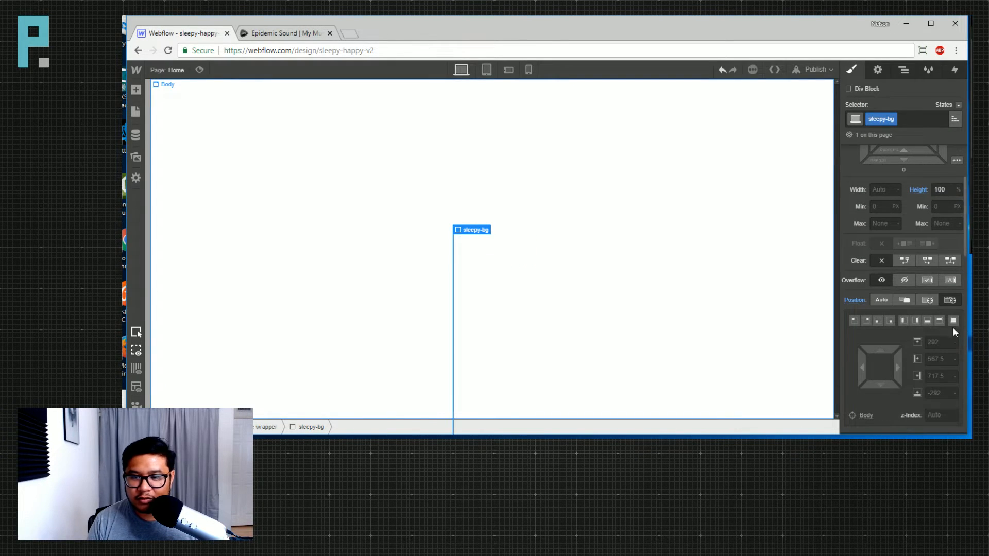
{"action": "left_click", "coordinate": [953, 321]}
{"action": "left_click", "coordinate": [930, 301]}
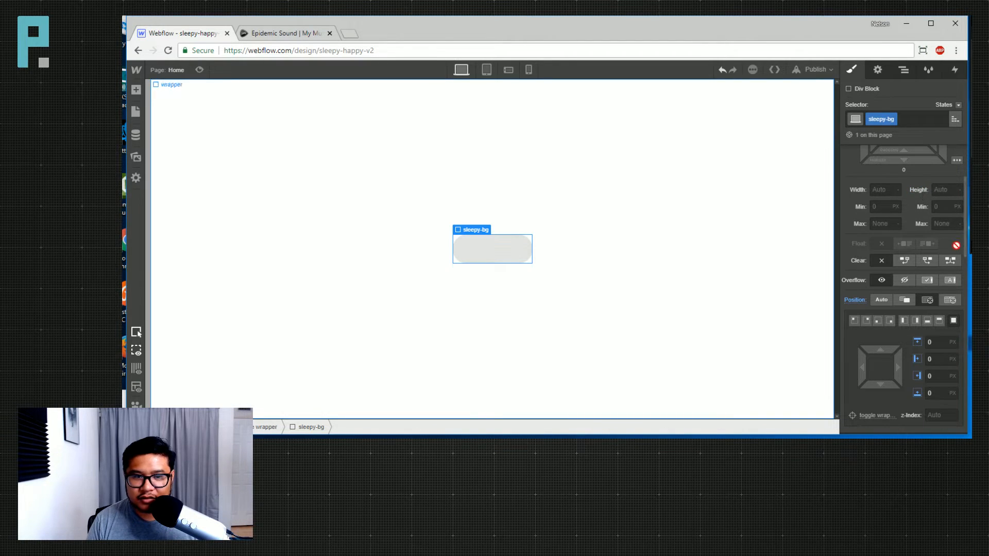
Set the z-index of the happy-bg div to 1
{"action": "left_click", "coordinate": [903, 72]}
{"action": "left_click", "coordinate": [905, 158]}
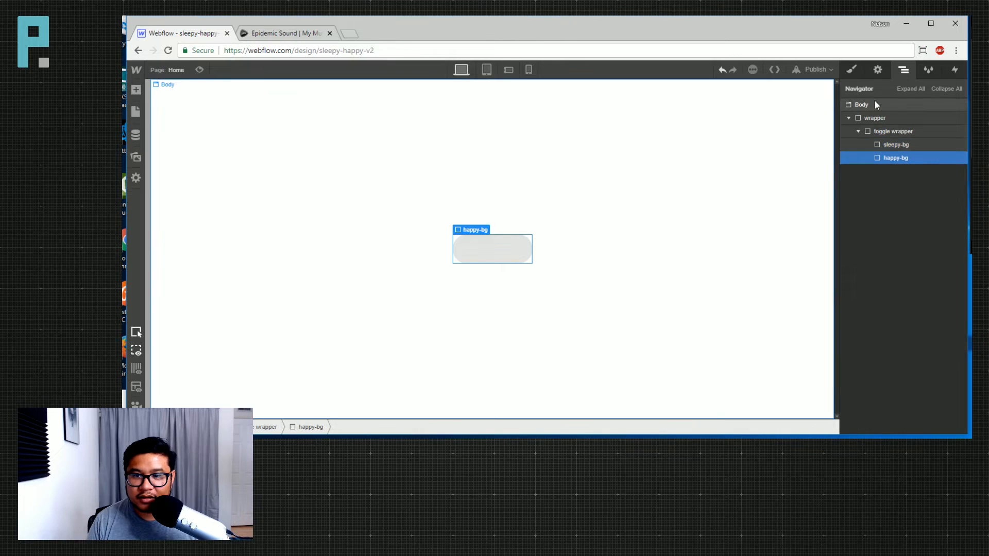
{"action": "left_click", "coordinate": [855, 72]}
{"action": "scroll", "coordinate": [894, 340], "scroll_direction": "down", "scroll_amount": 5}
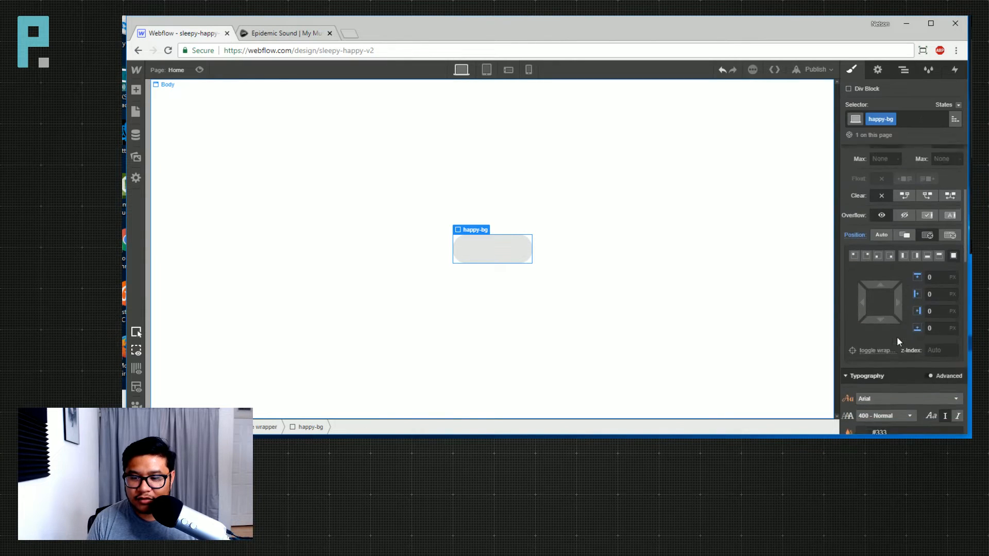
{"action": "left_click", "coordinate": [933, 252]}
{"action": "type", "text": "1"}
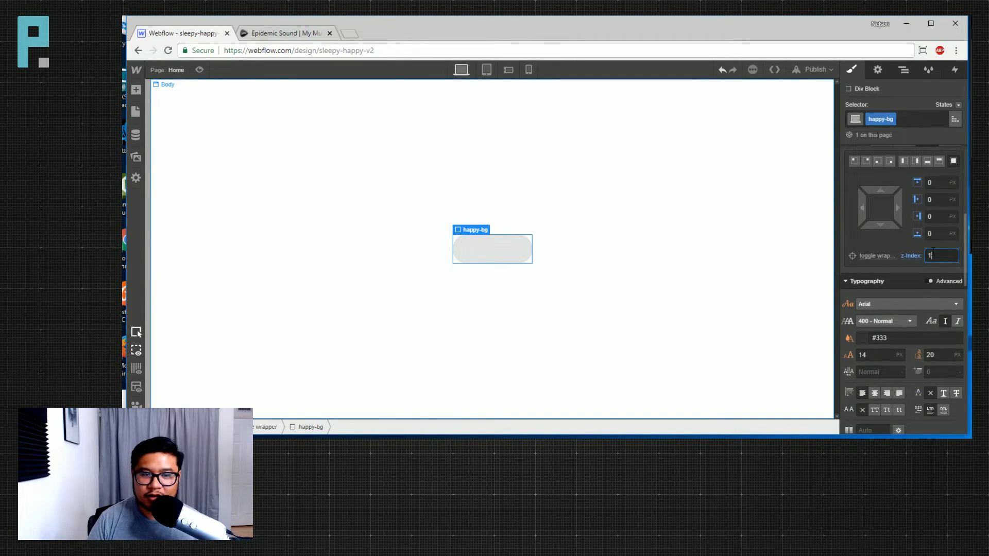
Add a linear background gradient to happy-bg with a pink first stop and an angle of 90 degrees
{"action": "scroll", "coordinate": [904, 314], "scroll_direction": "down", "scroll_amount": 4}
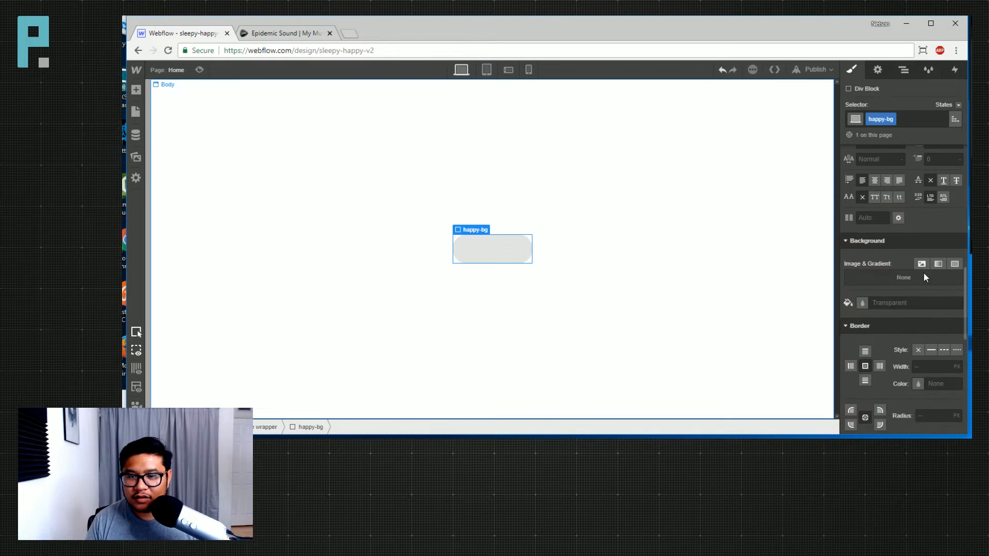
{"action": "left_click", "coordinate": [939, 265]}
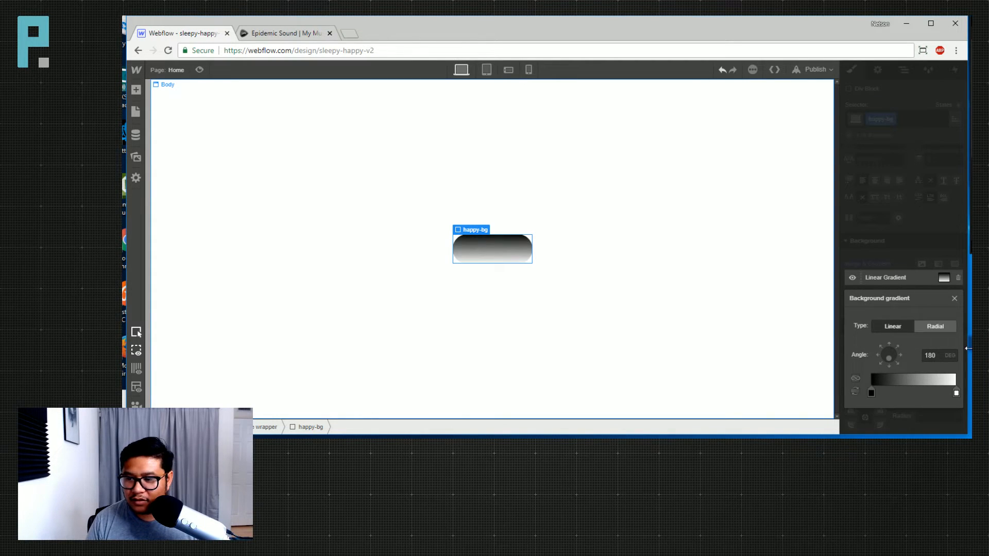
{"action": "left_click", "coordinate": [871, 394]}
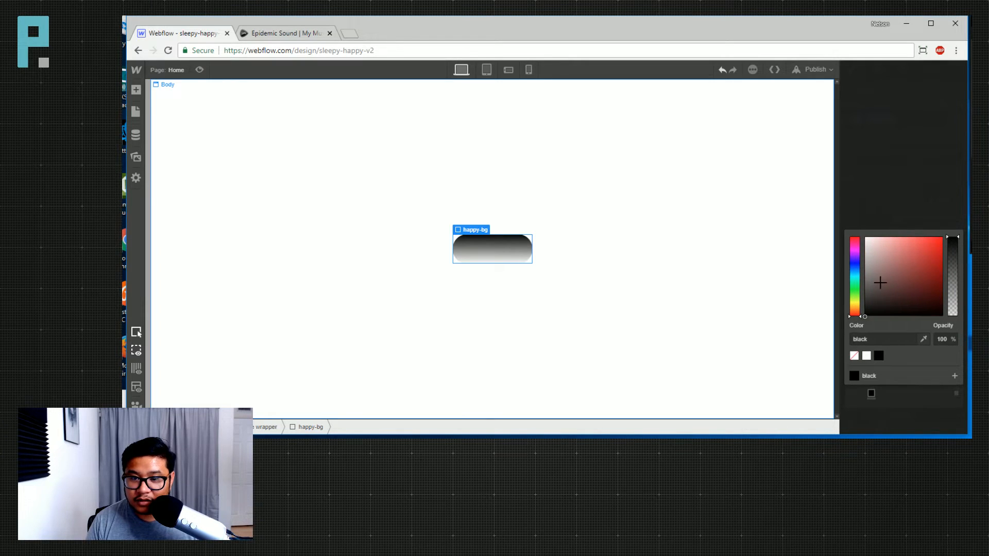
{"action": "left_click_drag", "start_coordinate": [855, 263], "coordinate": [906, 236]}
{"action": "left_click", "coordinate": [937, 209]}
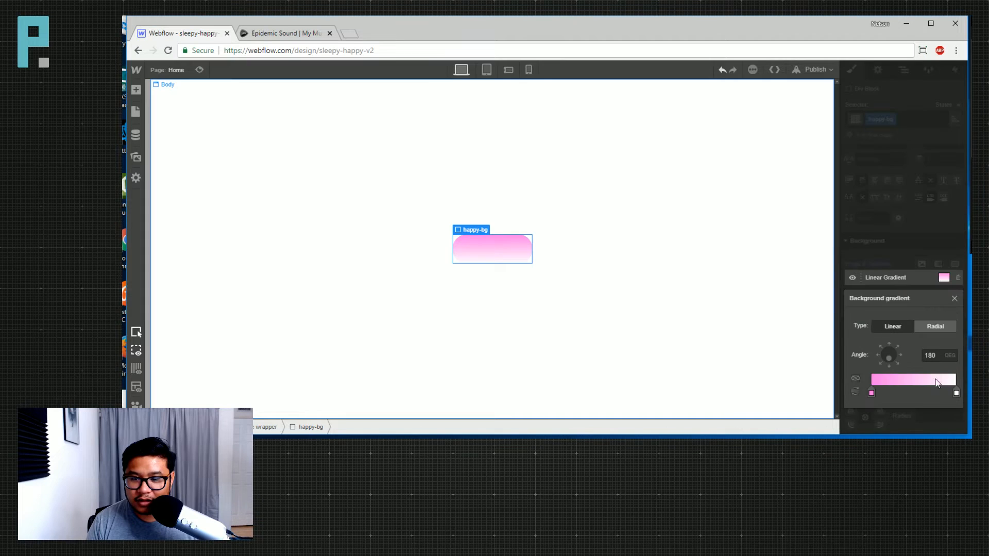
{"action": "double_click", "coordinate": [930, 355]}
{"action": "type", "text": "90"}
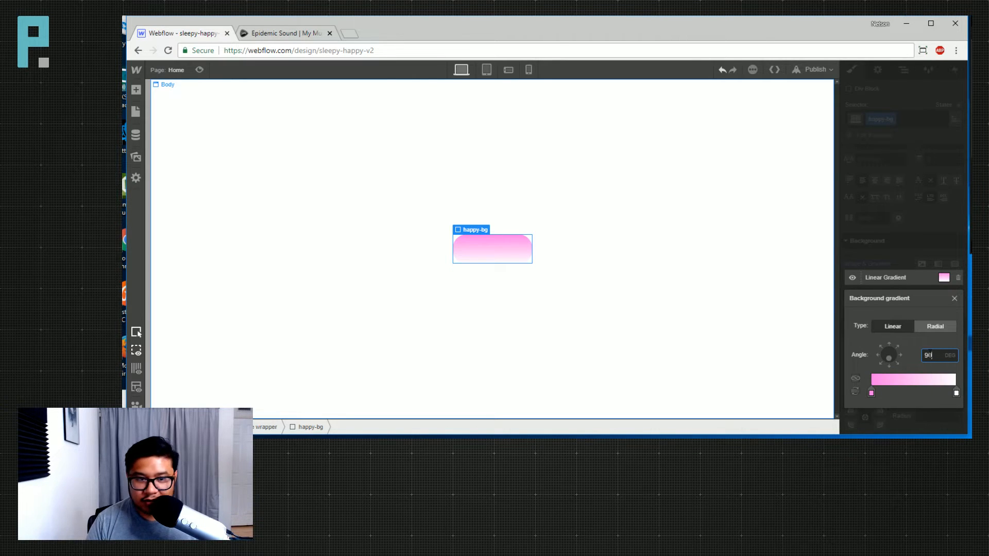
Adjust the first colour stop of happy-bg's gradient to the purple-pink #e778e7
{"action": "left_click", "coordinate": [871, 393]}
{"action": "left_click_drag", "start_coordinate": [906, 236], "coordinate": [916, 241]}
{"action": "left_click_drag", "start_coordinate": [856, 254], "coordinate": [857, 249]}
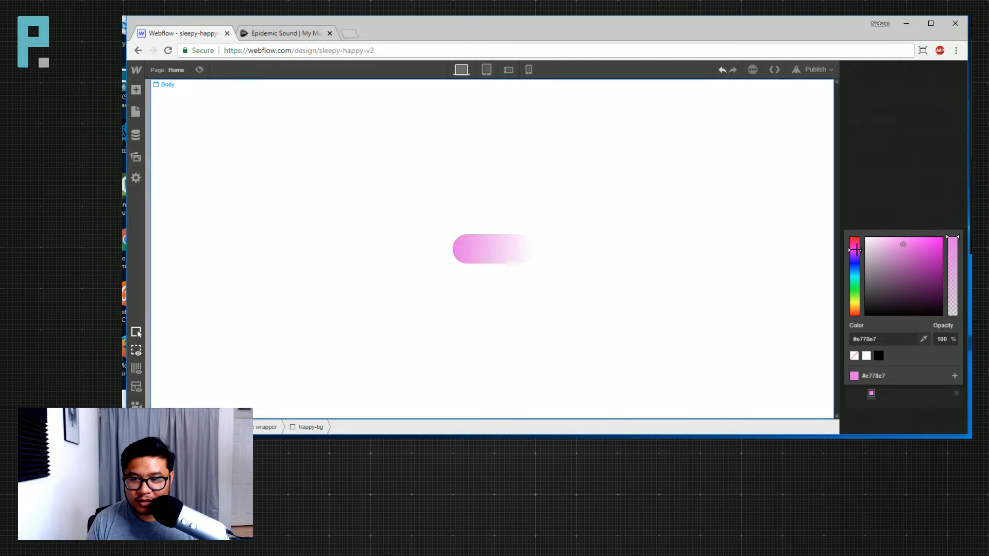
{"action": "left_click", "coordinate": [950, 217]}
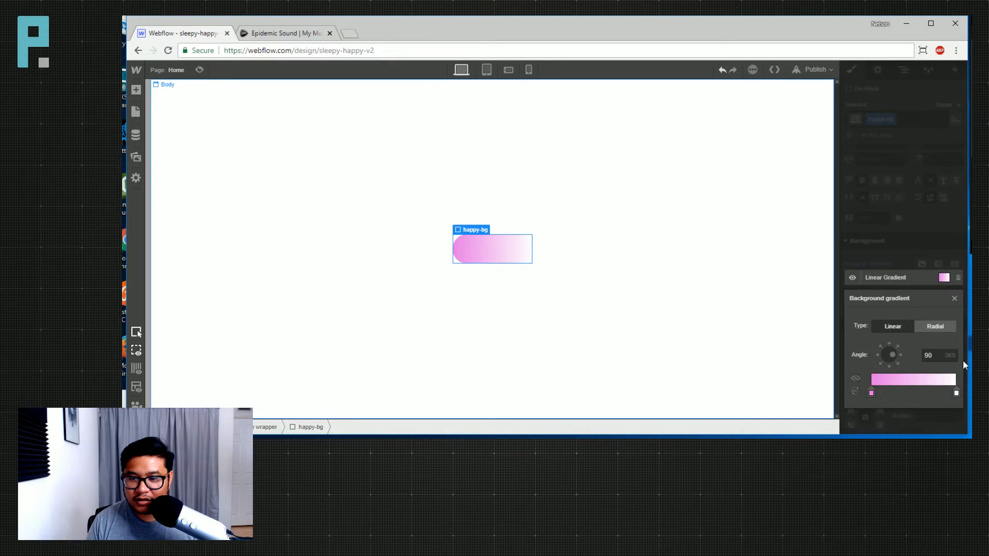
Set the end colour stop of happy-bg's gradient to pink #ff7de0 and close the gradient settings
{"action": "left_click", "coordinate": [957, 393]}
{"action": "left_click_drag", "start_coordinate": [859, 268], "coordinate": [857, 247]}
{"action": "left_click", "coordinate": [936, 237]}
{"action": "left_click_drag", "start_coordinate": [954, 228], "coordinate": [905, 230]}
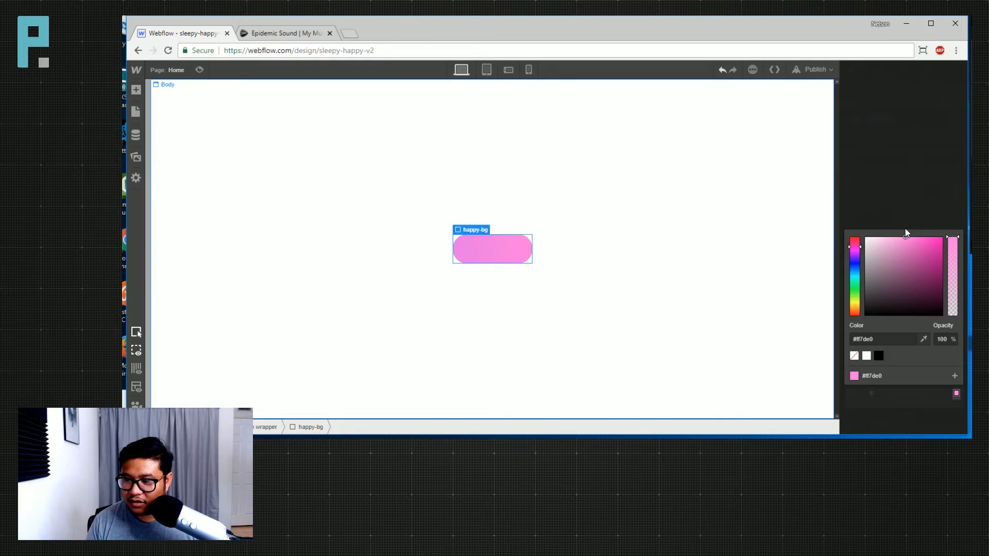
{"action": "left_click", "coordinate": [915, 211]}
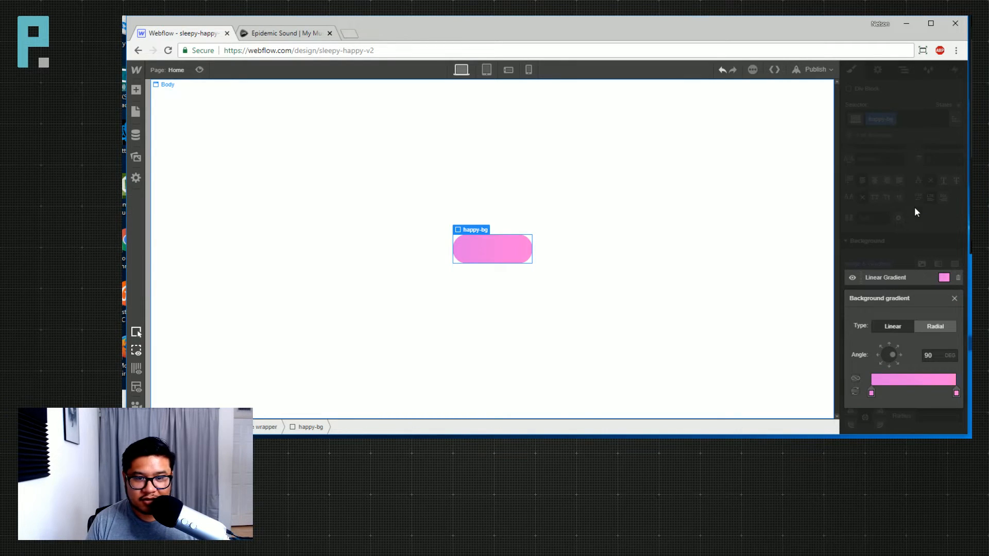
{"action": "left_click", "coordinate": [930, 239]}
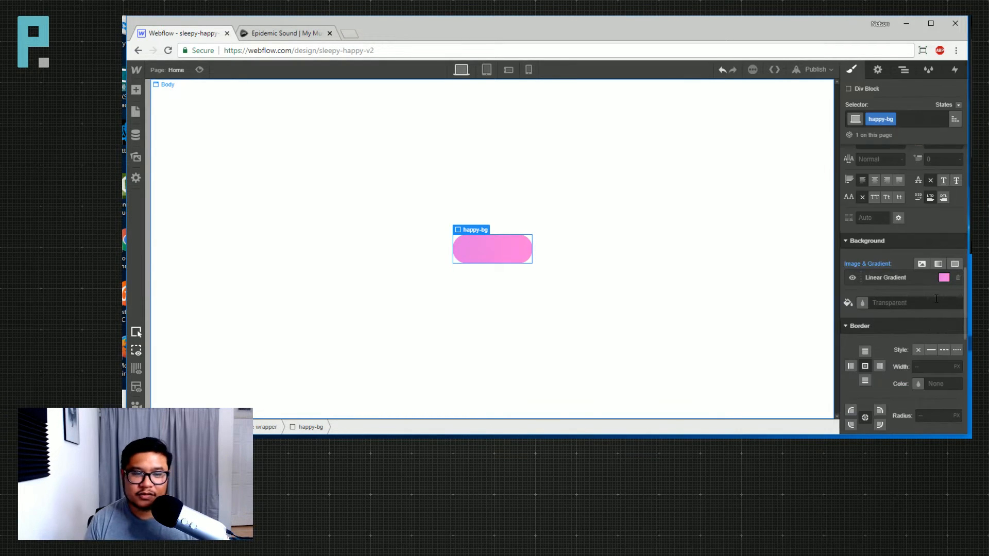
Add a new div block inside the toggle wrapper and move it above sleepy-bg in the hierarchy
{"action": "left_click", "coordinate": [905, 70]}
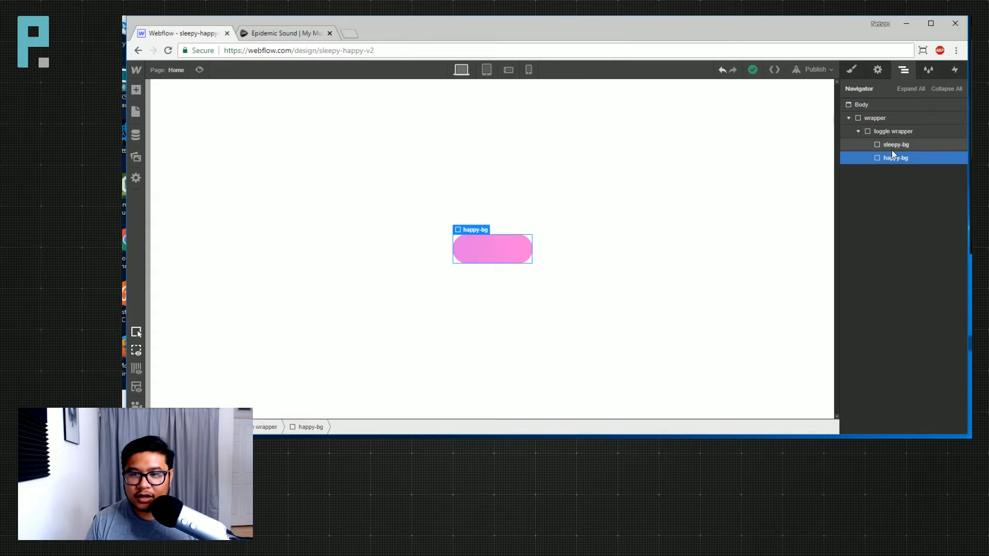
{"action": "left_click", "coordinate": [899, 132]}
{"action": "key", "text": "a"}
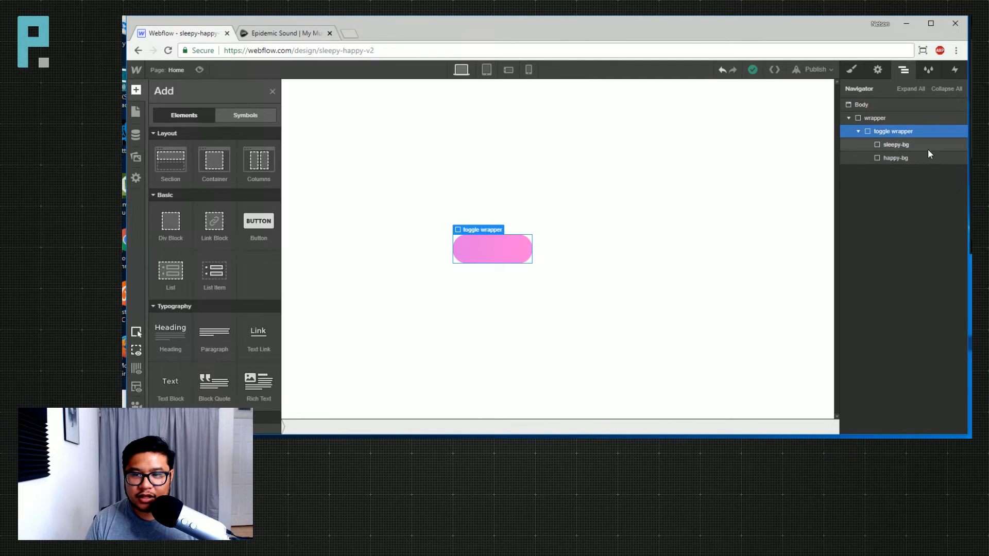
{"action": "left_click", "coordinate": [171, 221]}
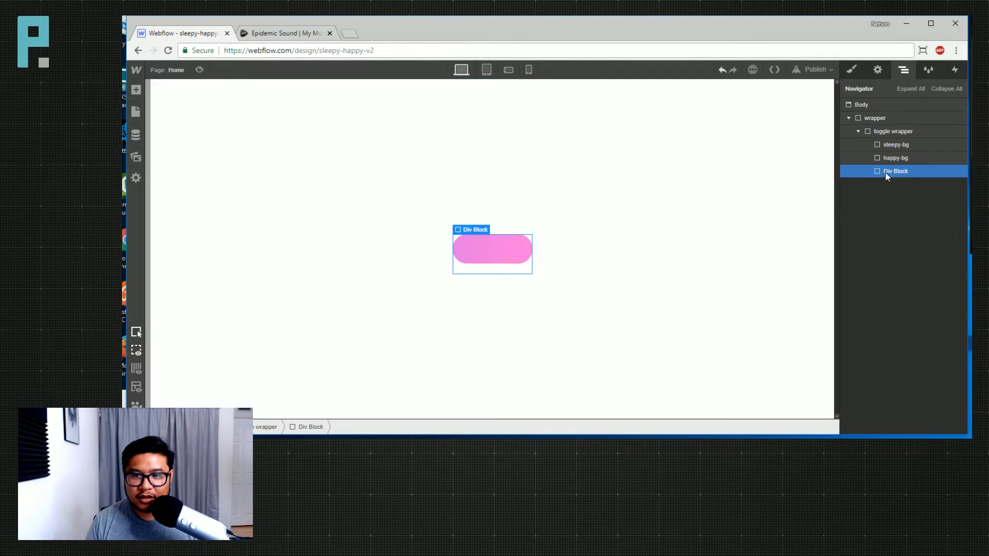
{"action": "left_click_drag", "start_coordinate": [886, 172], "coordinate": [911, 139]}
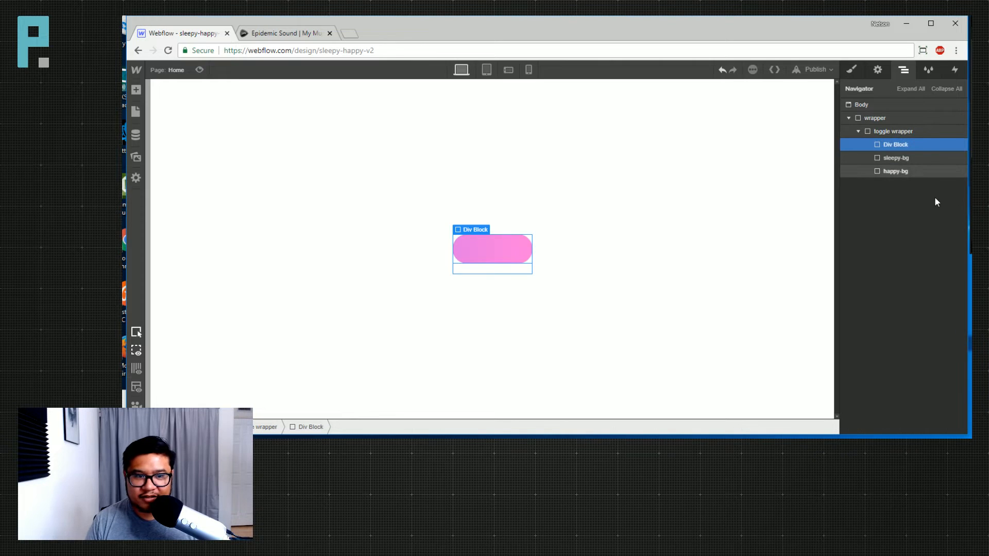
Set the new div block's width and height to 75 px
{"action": "left_click", "coordinate": [851, 69]}
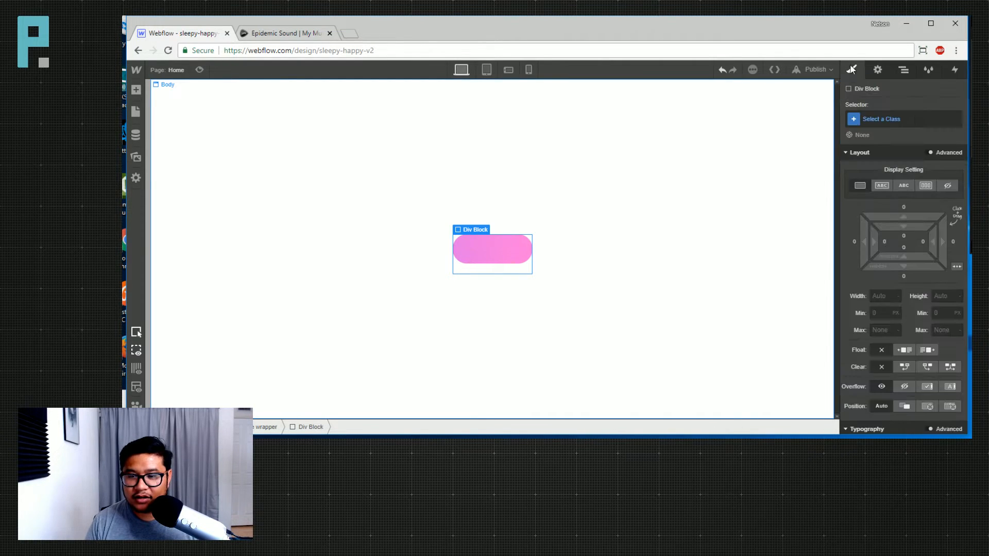
{"action": "left_click", "coordinate": [903, 69]}
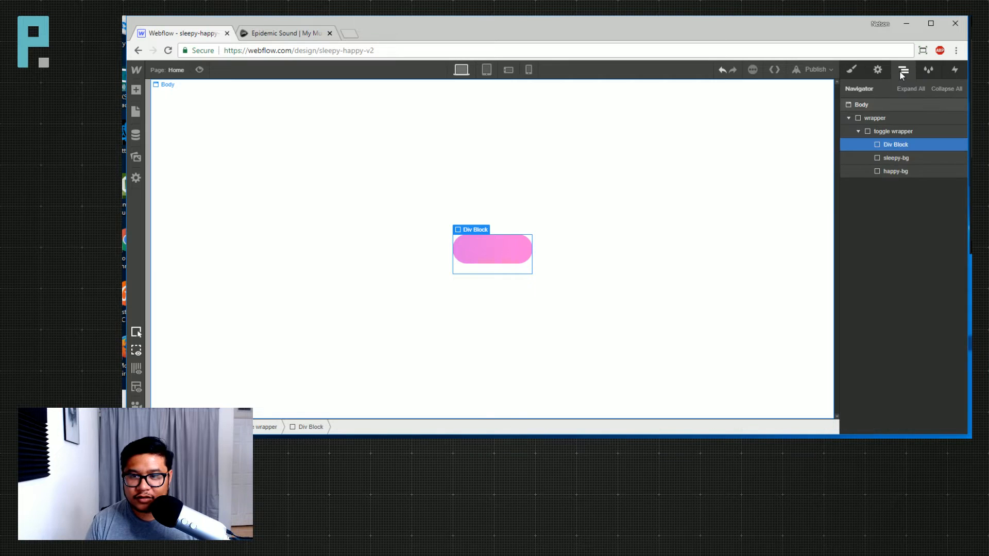
{"action": "left_click", "coordinate": [900, 147]}
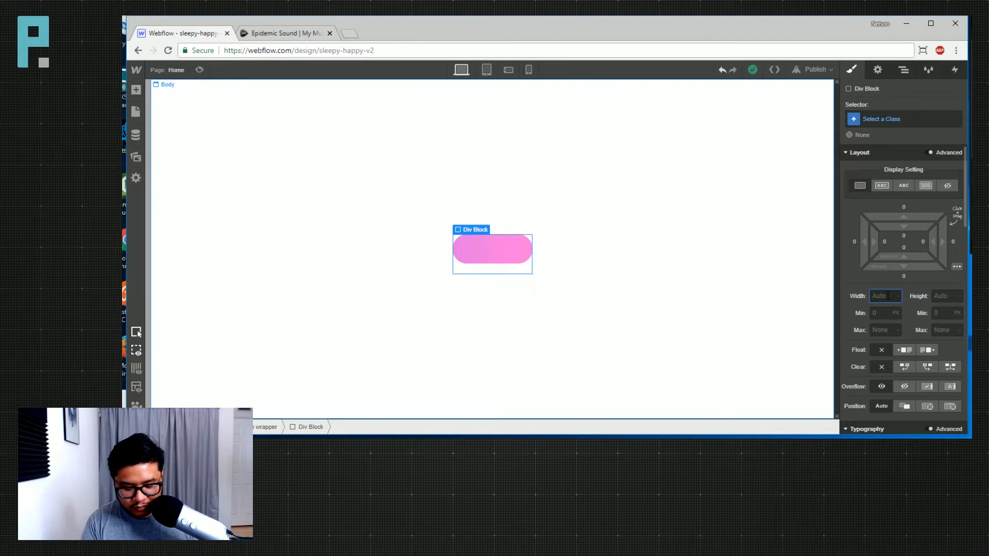
{"action": "key", "text": "Tab"}
{"action": "type", "text": "10"}
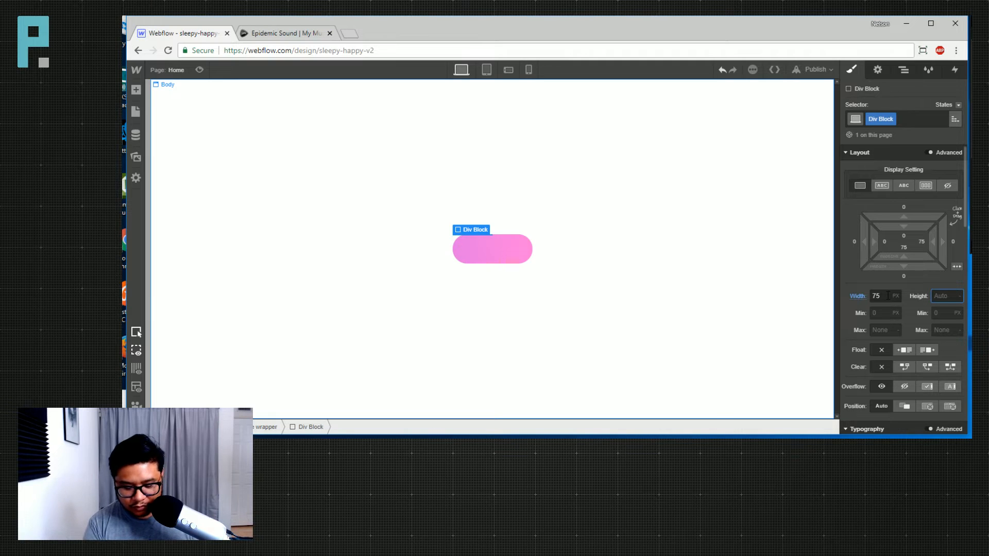
{"action": "type", "text": "75"}
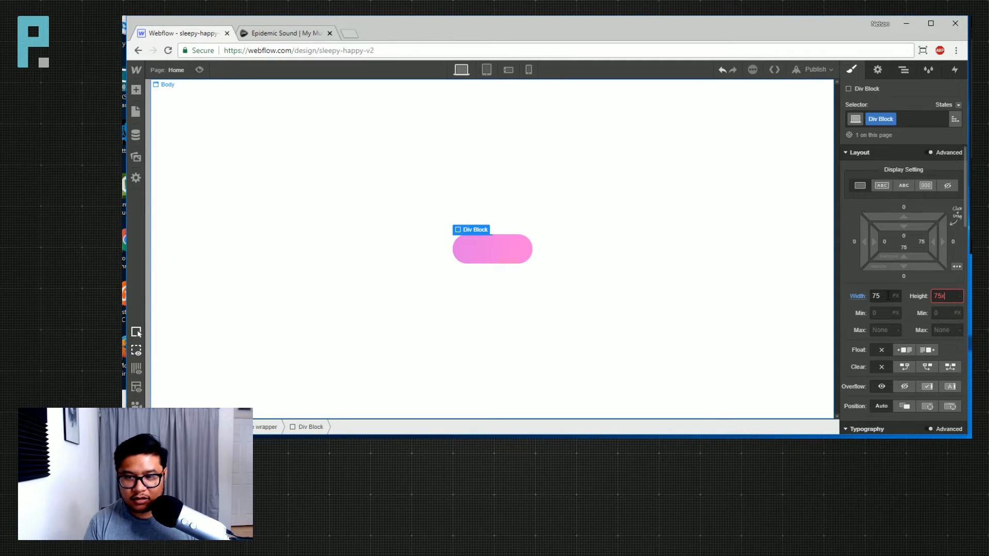
{"action": "key", "text": "Return"}
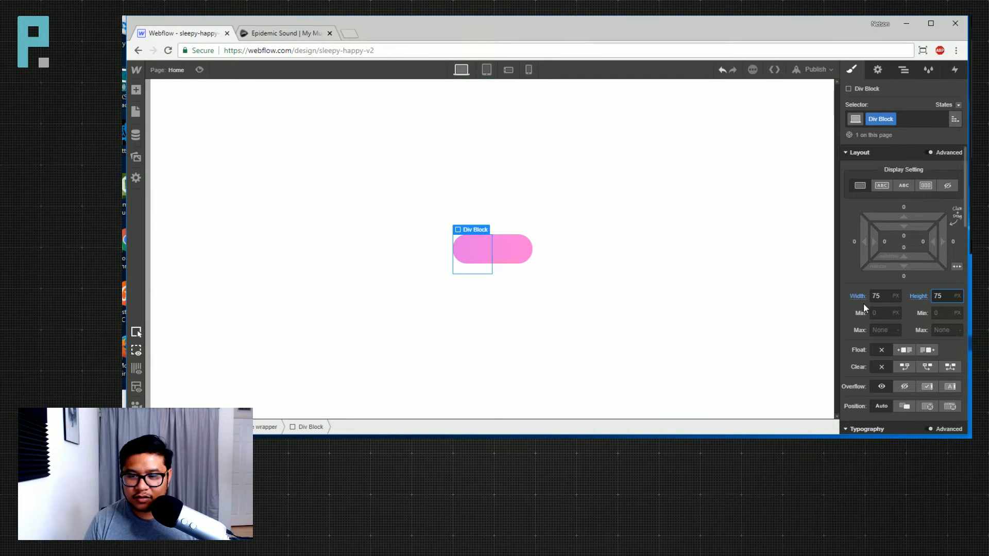
Reduce the new div block's height and width to 55 px each
{"action": "key", "text": "shift+Down"}
{"action": "key", "text": "shift+Down"}
{"action": "key", "text": "shift+Tab"}
{"action": "key", "text": "shift+Down"}
{"action": "key", "text": "shift+Down"}
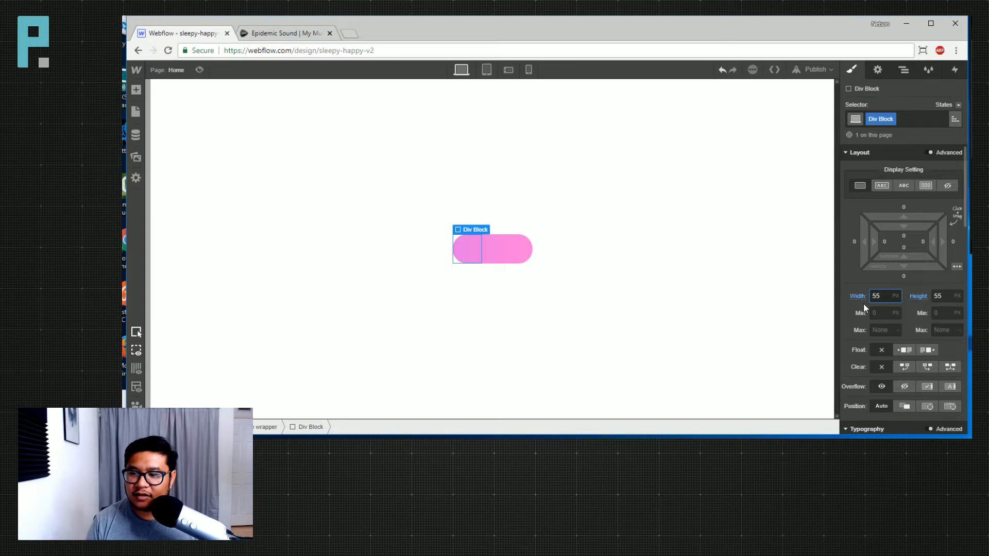
Bring the Dribbble Toggle window forward to compare its round face with the new div block, and move it away again
{"action": "key", "text": "alt+Tab"}
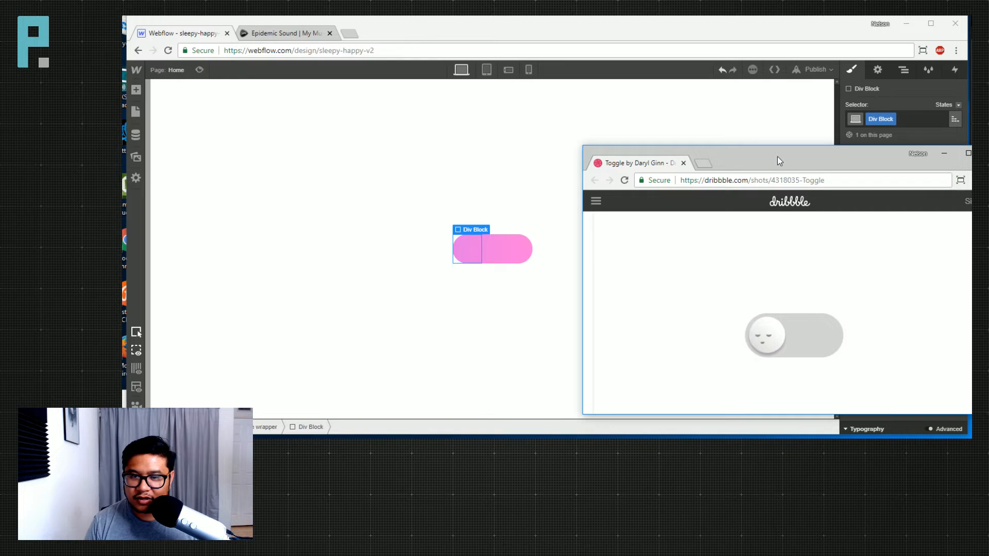
{"action": "left_click_drag", "start_coordinate": [777, 157], "coordinate": [988, 265]}
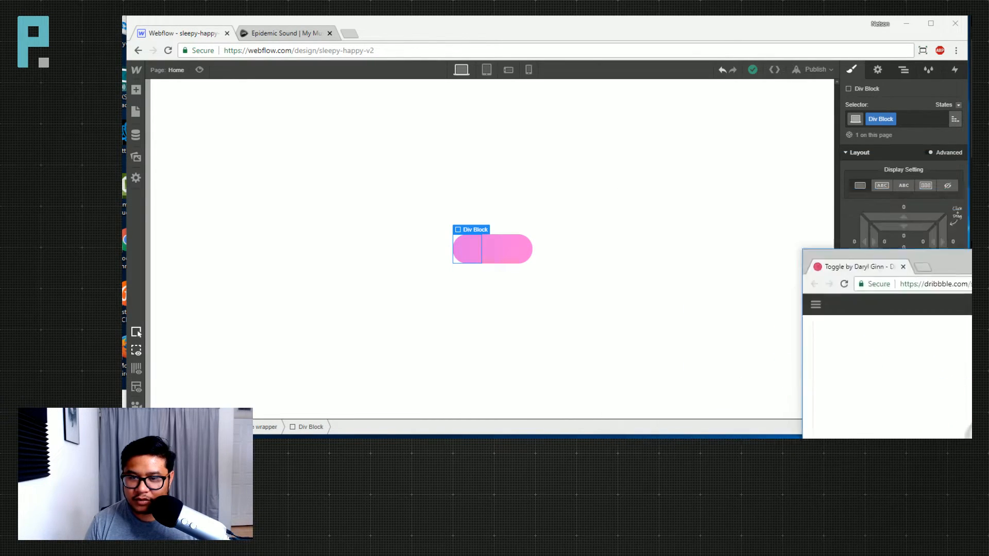
{"action": "left_click", "coordinate": [887, 295]}
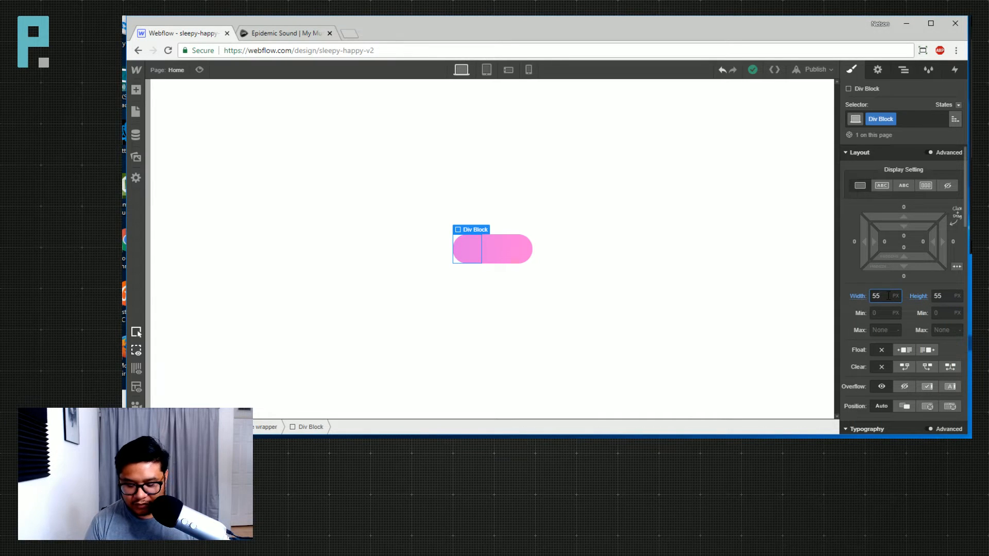
{"action": "key", "text": "super"}
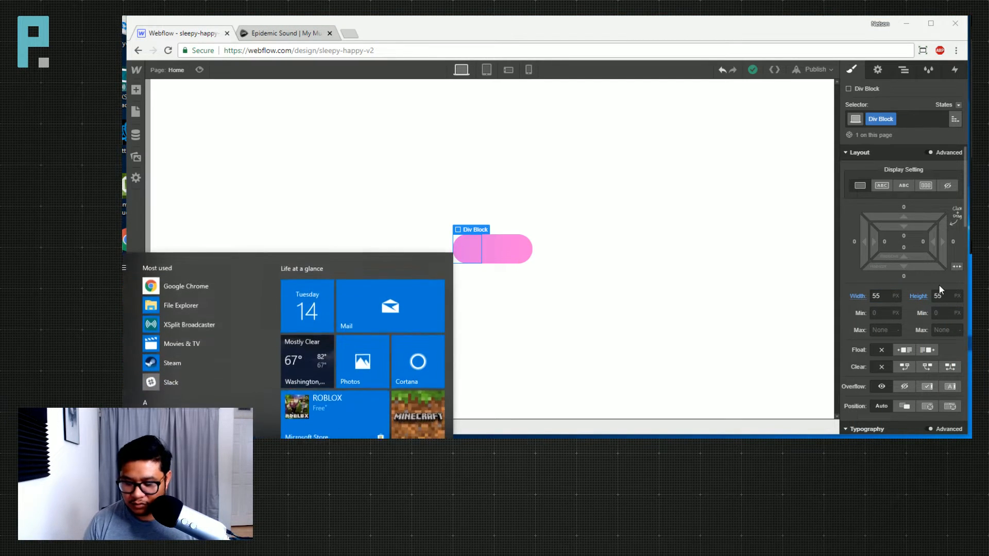
{"action": "left_click", "coordinate": [626, 230]}
{"action": "left_click", "coordinate": [631, 255]}
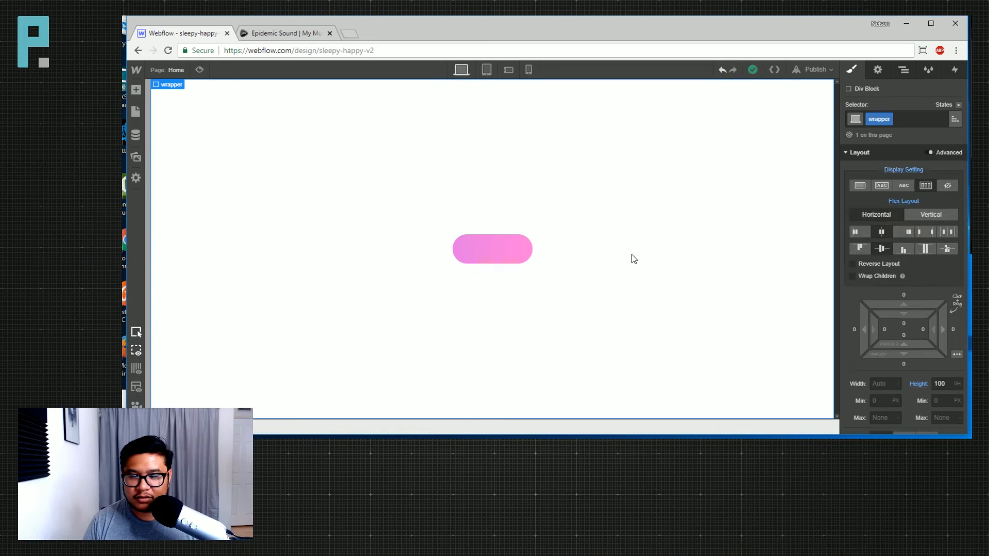
Select the new div block inside the toggle wrapper and set its width and height to 50 px
{"action": "left_click", "coordinate": [483, 253]}
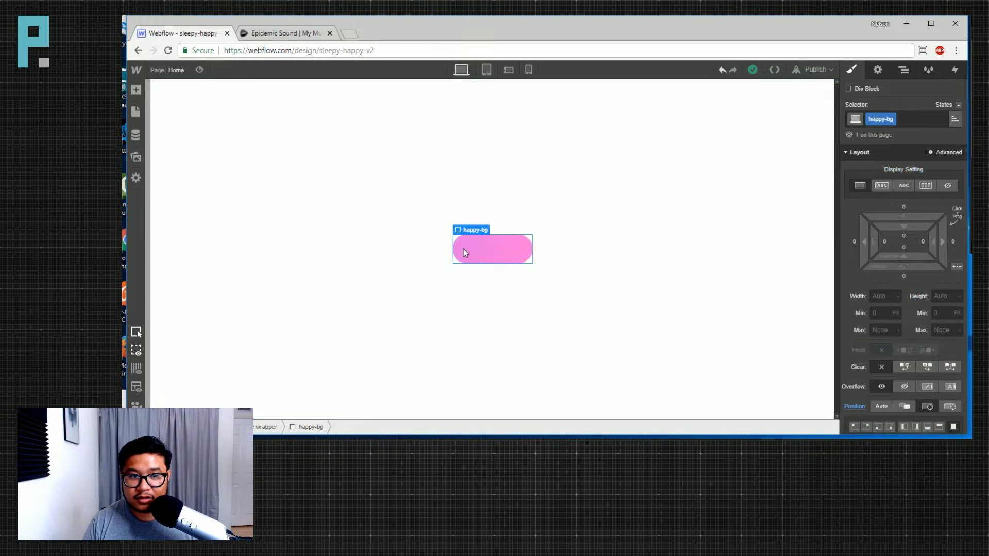
{"action": "left_click", "coordinate": [904, 69]}
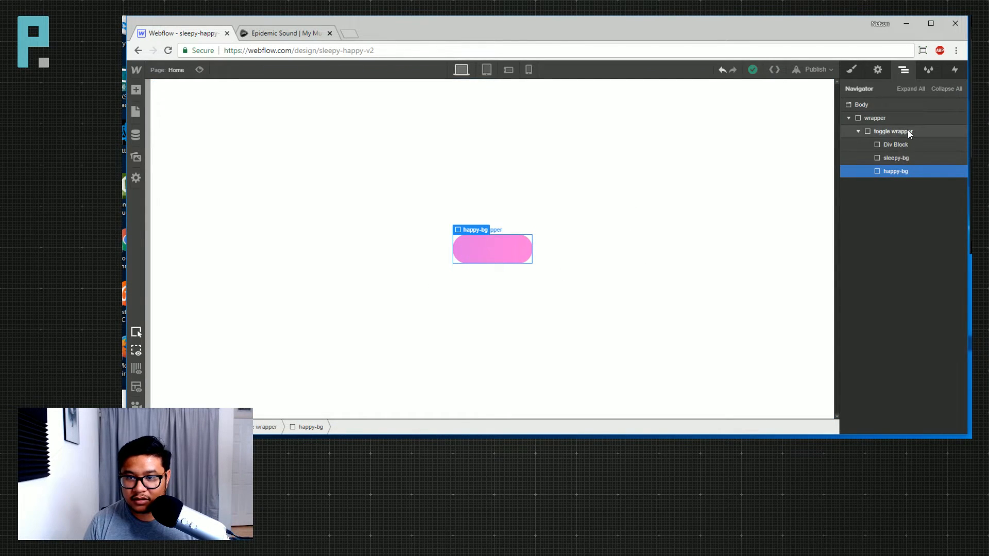
{"action": "left_click", "coordinate": [907, 145]}
{"action": "left_click", "coordinate": [851, 70]}
{"action": "left_click", "coordinate": [884, 298]}
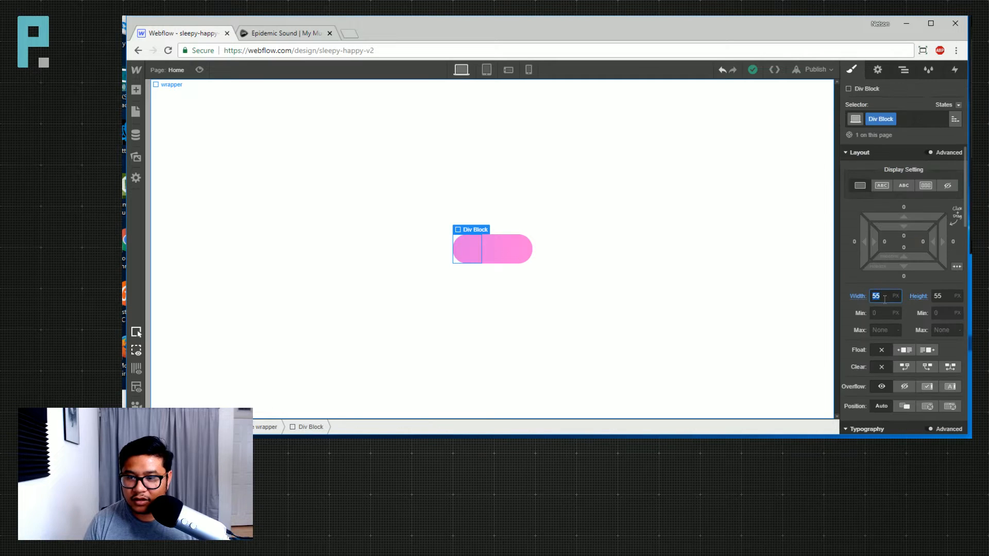
{"action": "type", "text": "50"}
{"action": "key", "text": "Tab"}
{"action": "type", "text": "50"}
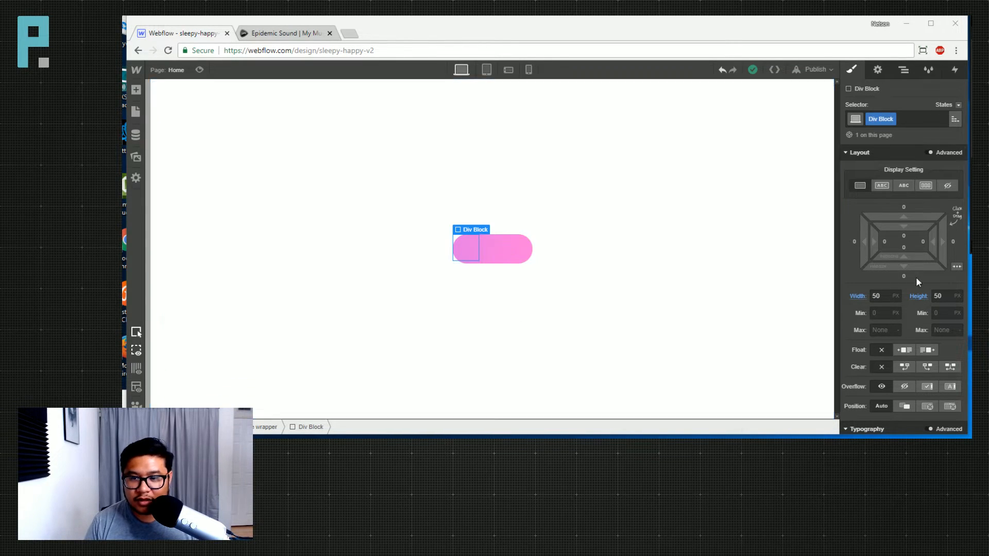
Give the new div block the class name face
{"action": "left_click", "coordinate": [870, 119]}
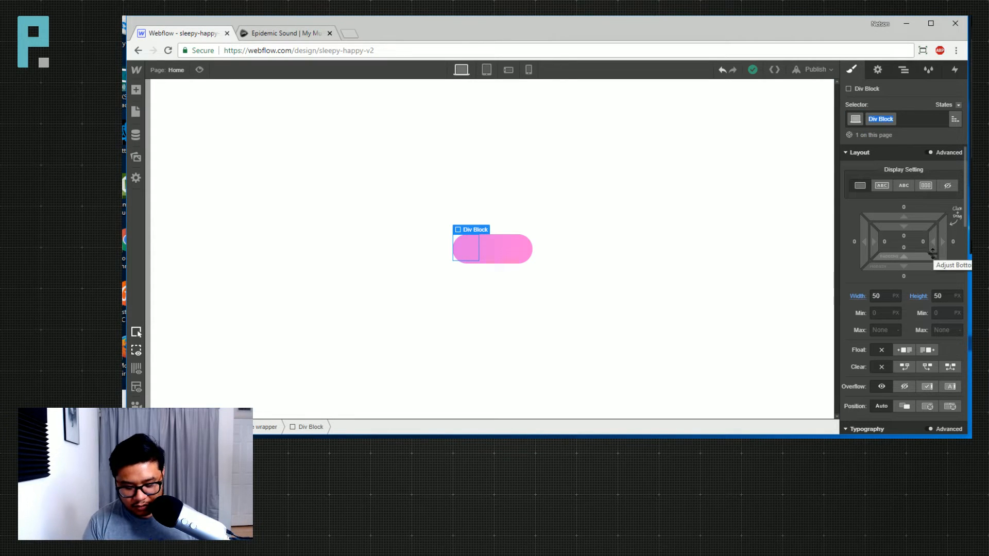
{"action": "type", "text": "face"}
{"action": "key", "text": "Return"}
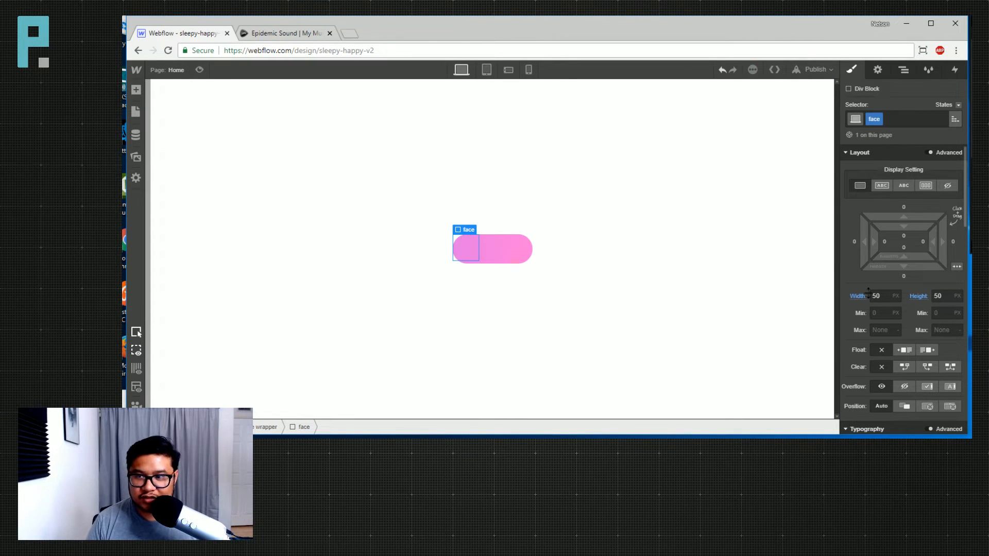
Round the face div into a circle with a border radius of 50%
{"action": "scroll", "coordinate": [917, 288], "scroll_direction": "down", "scroll_amount": 6}
{"action": "scroll", "coordinate": [918, 280], "scroll_direction": "down", "scroll_amount": 4}
{"action": "scroll", "coordinate": [921, 253], "scroll_direction": "up", "scroll_amount": 4}
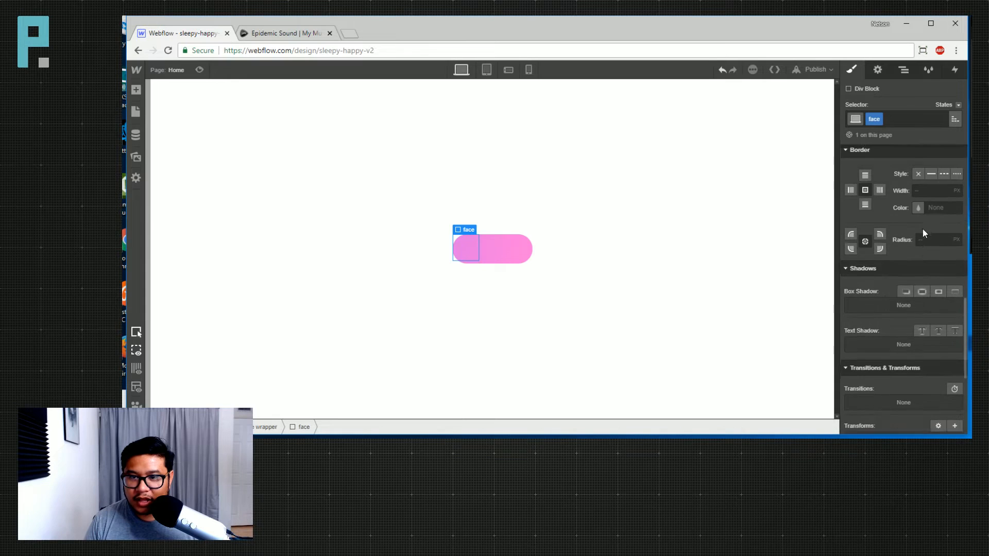
{"action": "scroll", "coordinate": [886, 299], "scroll_direction": "up", "scroll_amount": 2}
{"action": "scroll", "coordinate": [879, 319], "scroll_direction": "up", "scroll_amount": 3}
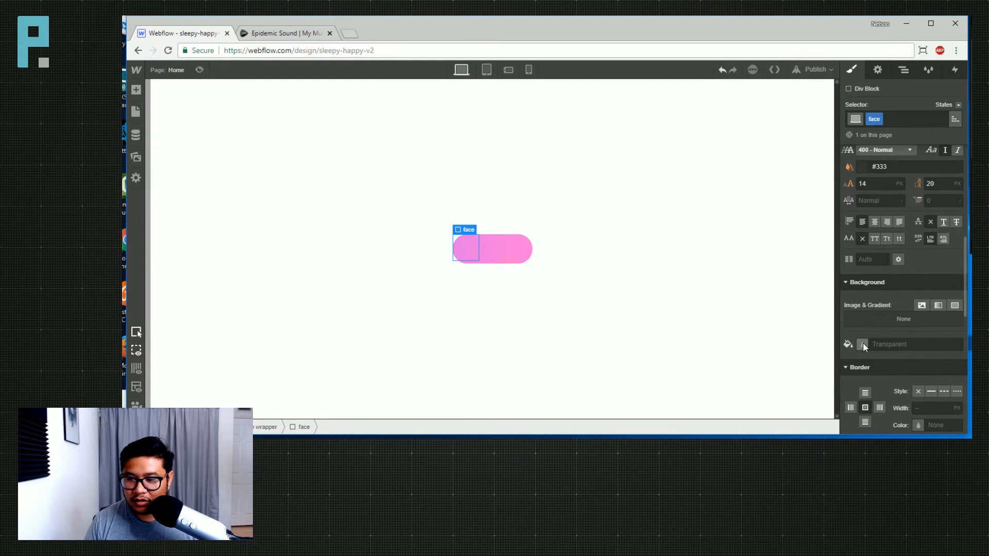
{"action": "left_click", "coordinate": [863, 342]}
{"action": "left_click", "coordinate": [933, 345]}
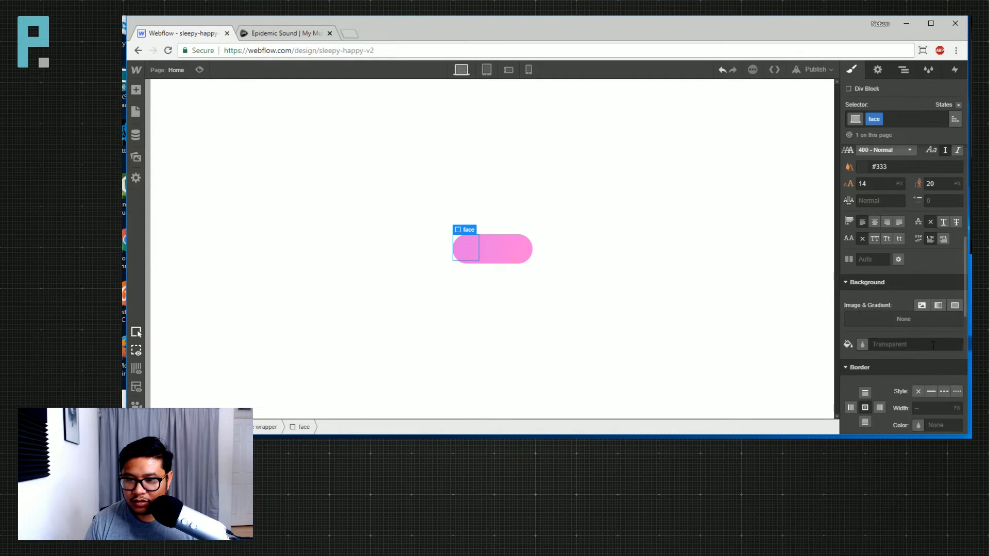
{"action": "scroll", "coordinate": [930, 345], "scroll_direction": "down", "scroll_amount": 3}
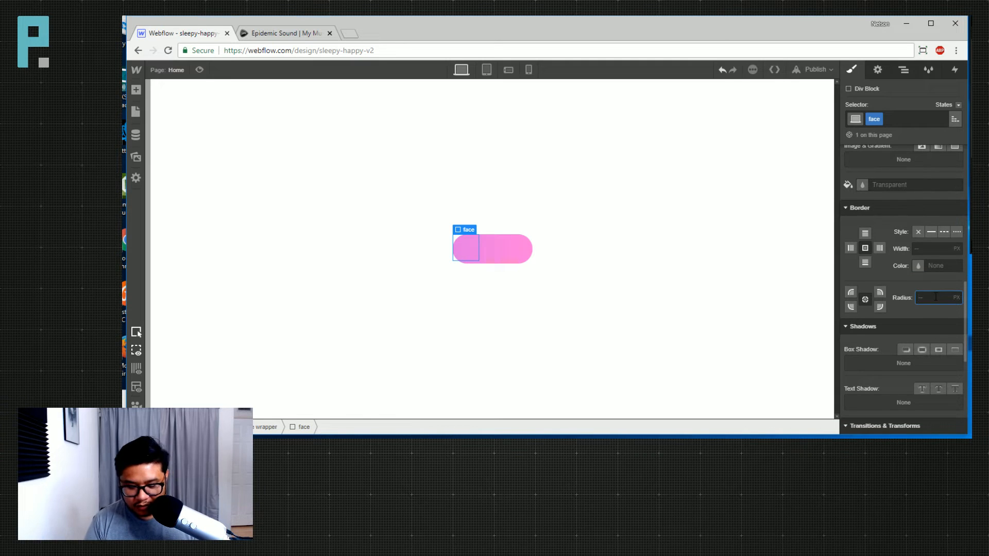
{"action": "key", "text": "Return"}
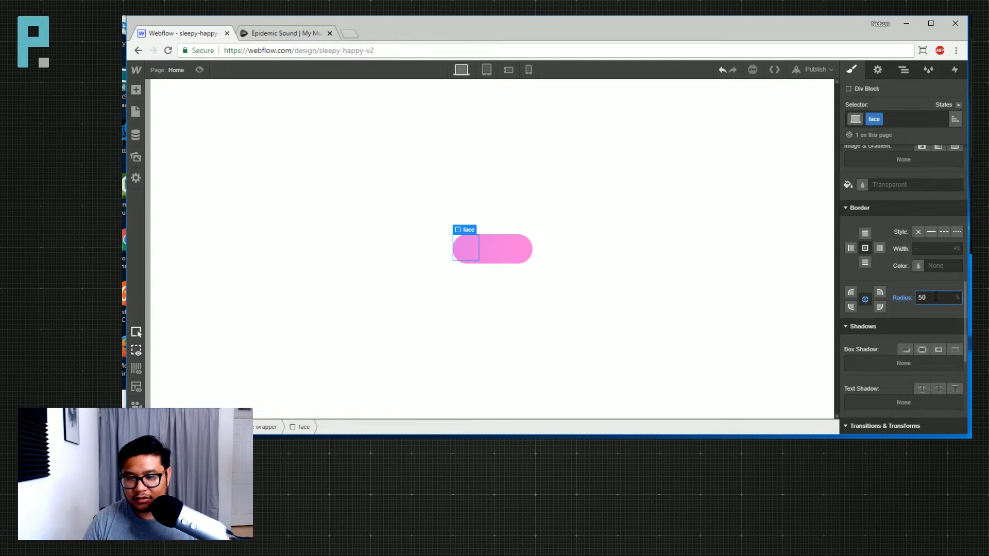
Add a linear gradient background to the face div with the default black-to-white stops
{"action": "scroll", "coordinate": [914, 330], "scroll_direction": "up", "scroll_amount": 6}
{"action": "scroll", "coordinate": [912, 299], "scroll_direction": "down", "scroll_amount": 5}
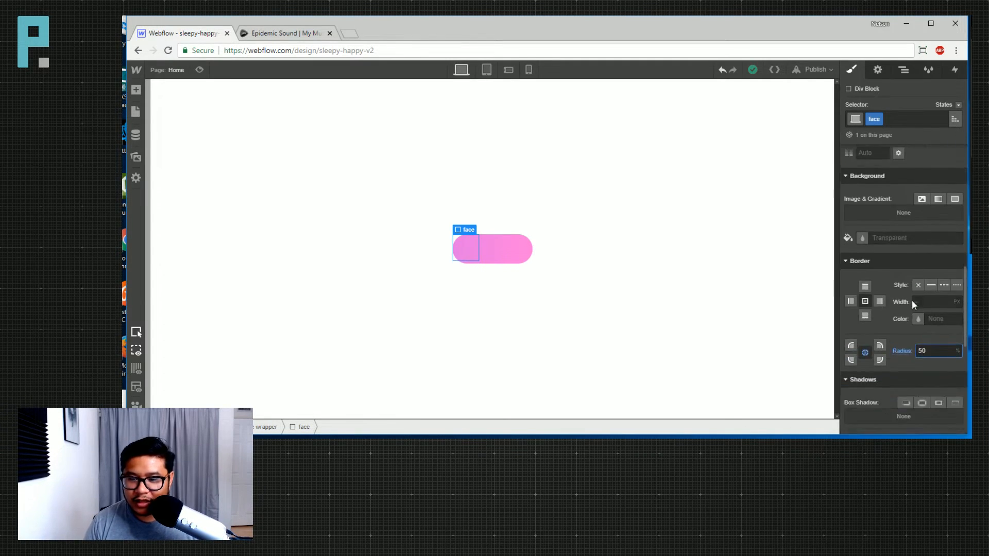
{"action": "scroll", "coordinate": [912, 300], "scroll_direction": "up", "scroll_amount": 2}
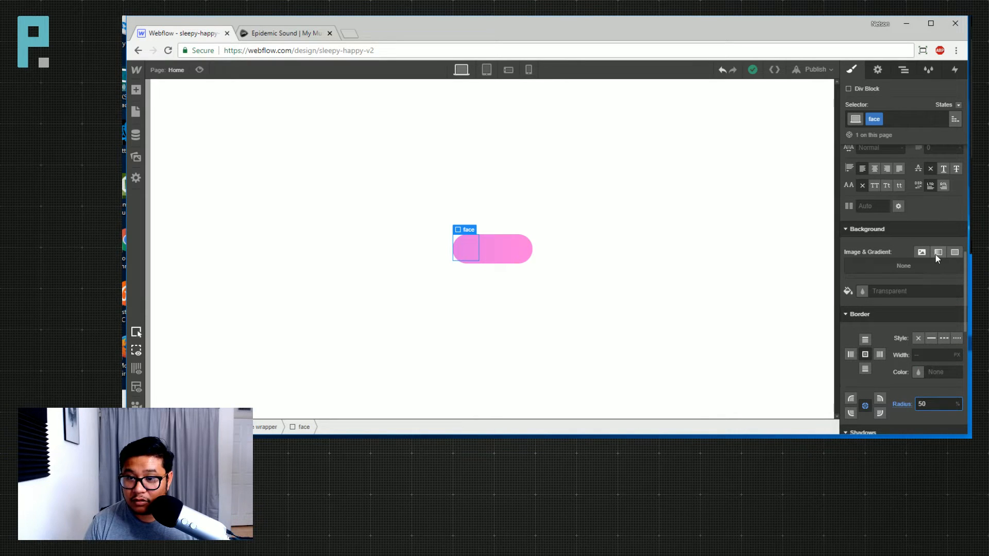
{"action": "left_click", "coordinate": [935, 254]}
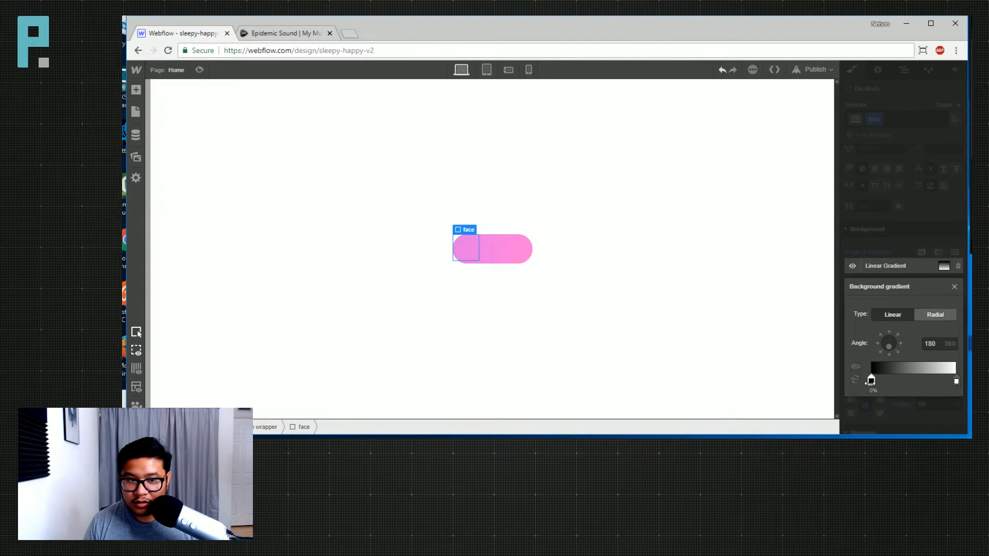
{"action": "left_click", "coordinate": [896, 236]}
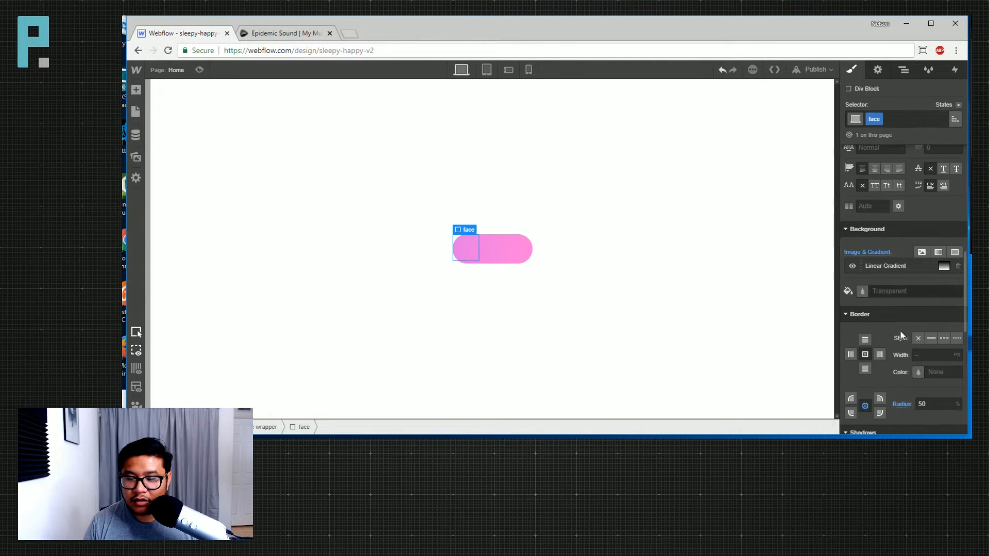
Set the face div's position to relative with a z-index of 1 so it sits above the backgrounds
{"action": "scroll", "coordinate": [901, 329], "scroll_direction": "up", "scroll_amount": 4}
{"action": "left_click", "coordinate": [905, 193]}
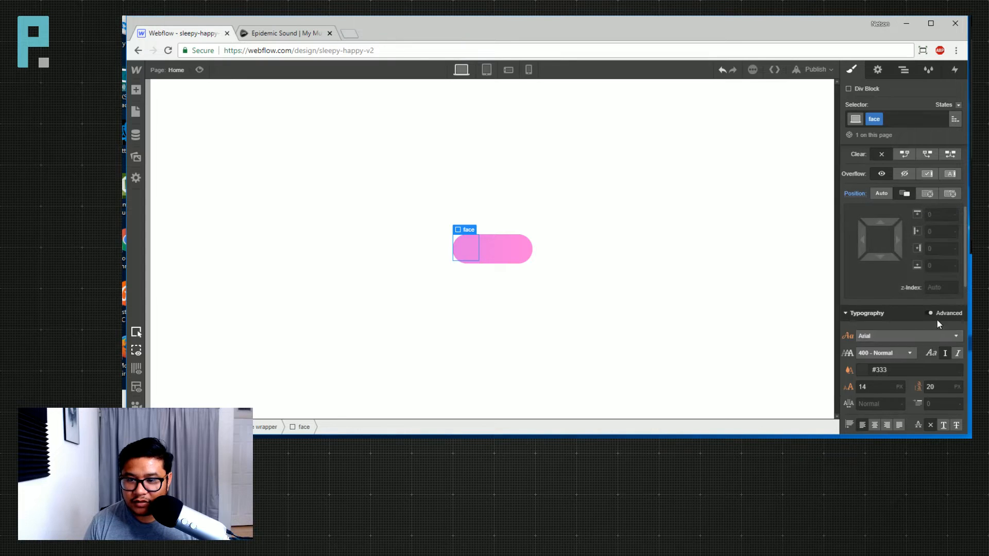
{"action": "type", "text": "1"}
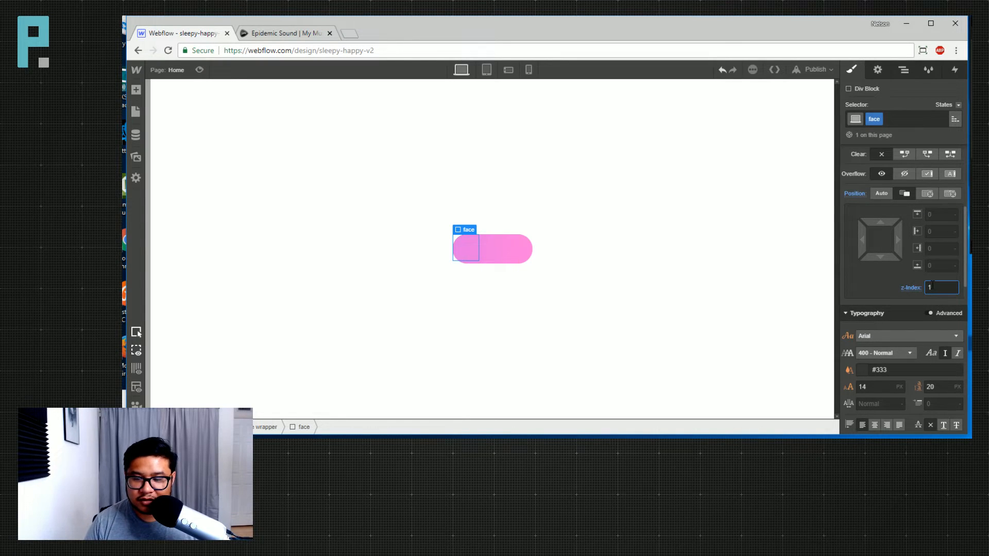
{"action": "scroll", "coordinate": [901, 336], "scroll_direction": "down", "scroll_amount": 5}
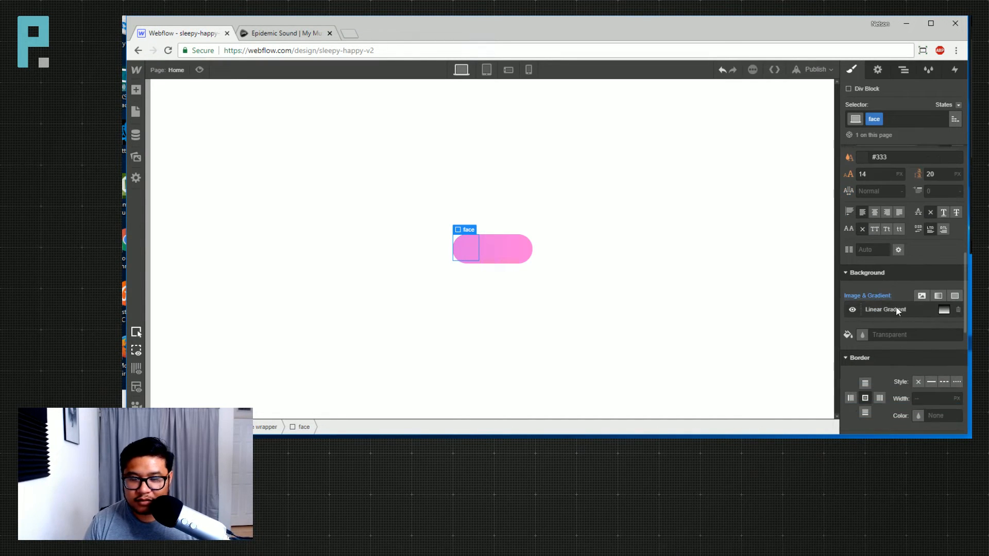
{"action": "scroll", "coordinate": [925, 242], "scroll_direction": "up", "scroll_amount": 5}
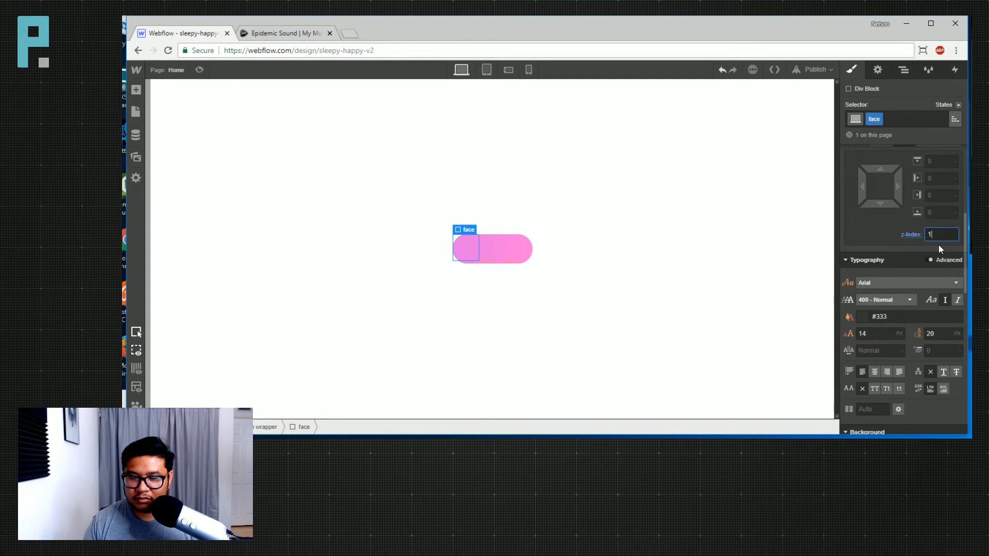
{"action": "scroll", "coordinate": [922, 263], "scroll_direction": "down", "scroll_amount": 5}
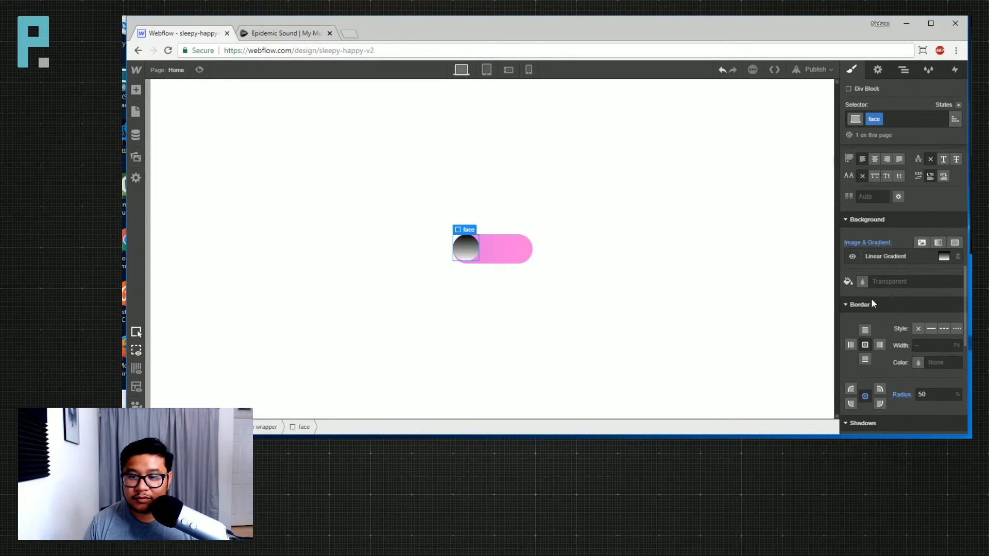
Set the angle of the face's linear gradient to 225 degrees and reverse its colour stops
{"action": "left_click", "coordinate": [900, 264]}
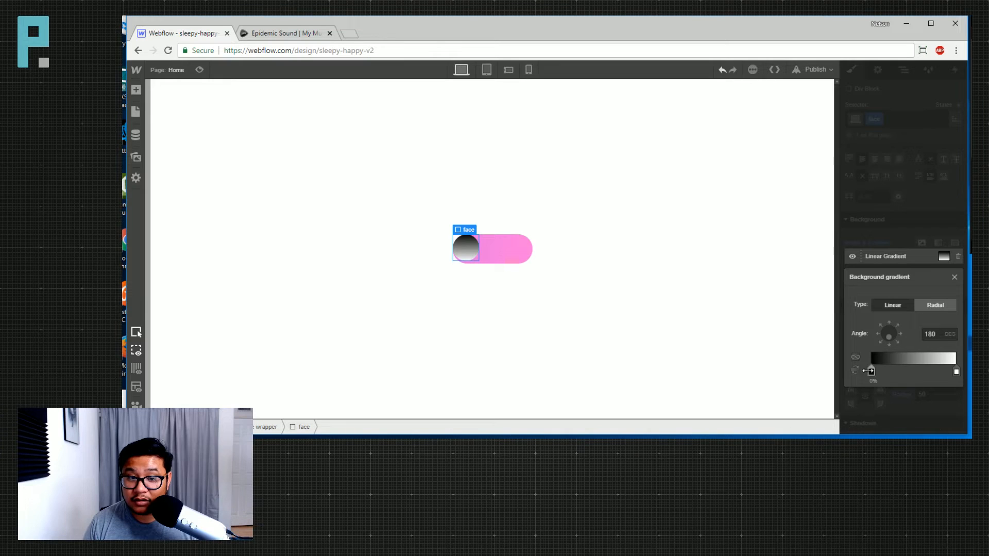
{"action": "left_click", "coordinate": [932, 334]}
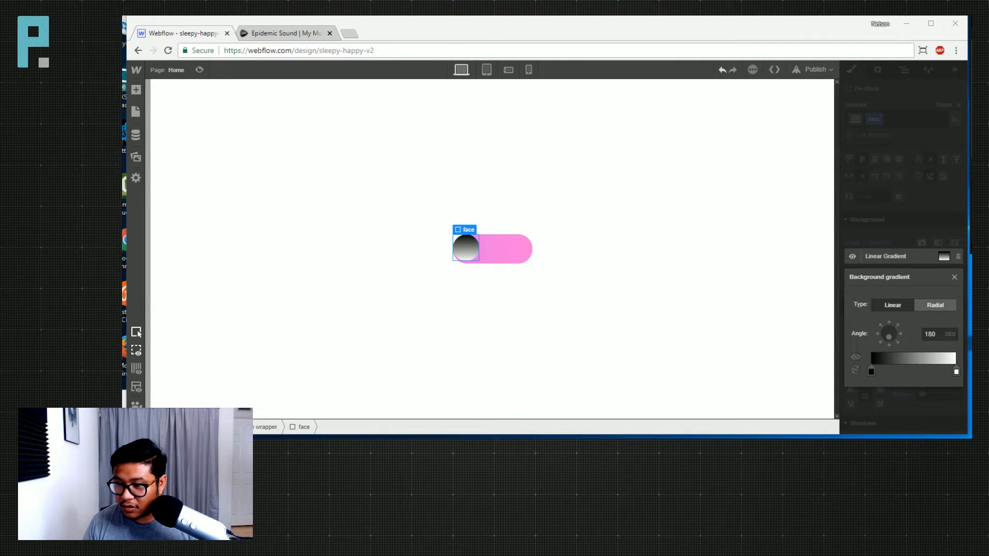
{"action": "left_click", "coordinate": [881, 342]}
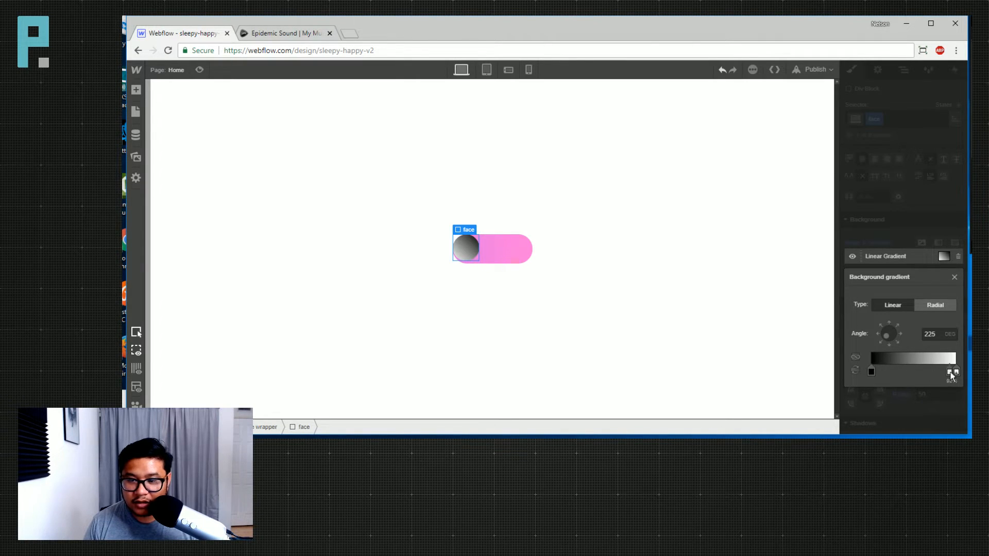
{"action": "left_click", "coordinate": [856, 370]}
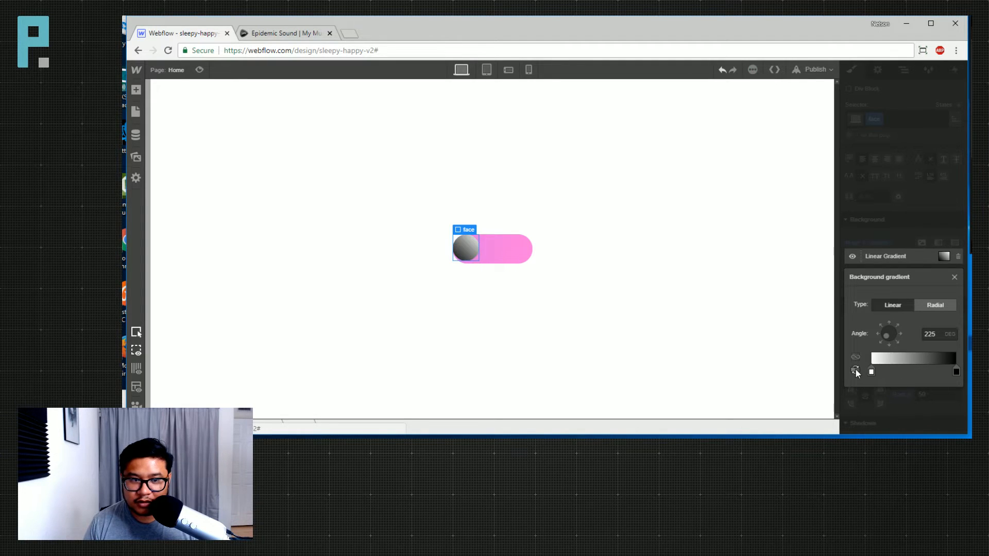
Recolour the black end stop of the face's gradient to a light grey and close the gradient settings
{"action": "left_click", "coordinate": [956, 371]}
{"action": "left_click_drag", "start_coordinate": [870, 288], "coordinate": [847, 231]}
{"action": "left_click", "coordinate": [922, 211]}
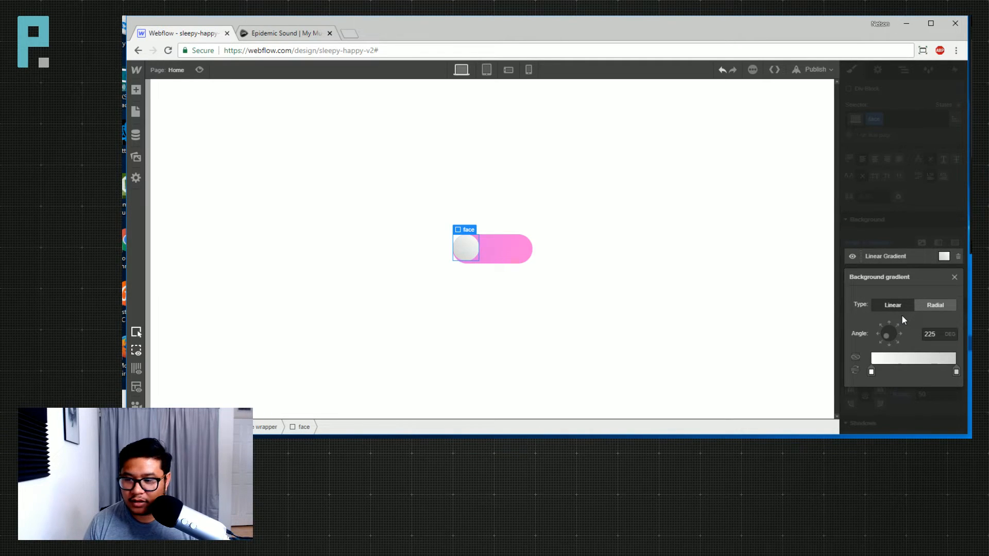
{"action": "left_click", "coordinate": [896, 216]}
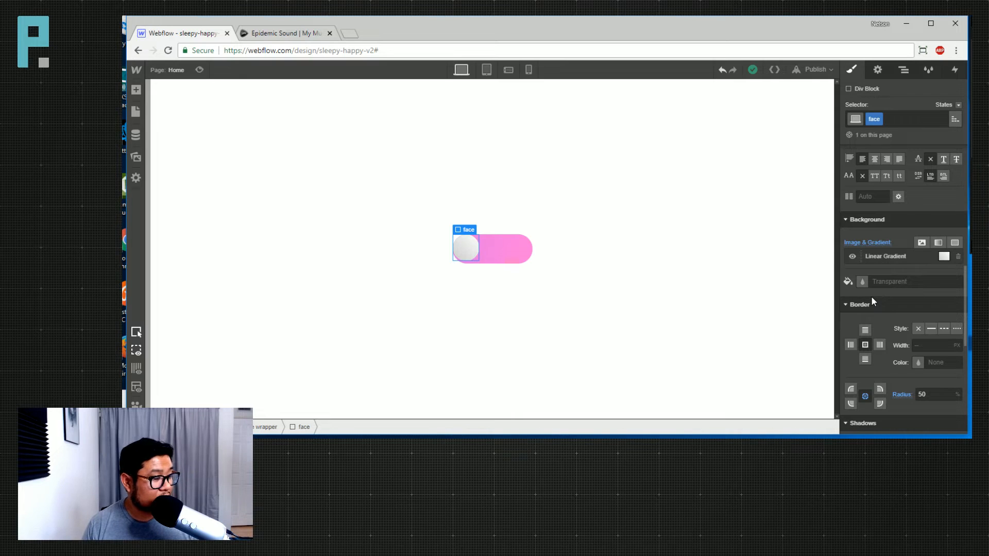
{"action": "left_click", "coordinate": [308, 36]}
{"action": "left_click", "coordinate": [211, 34]}
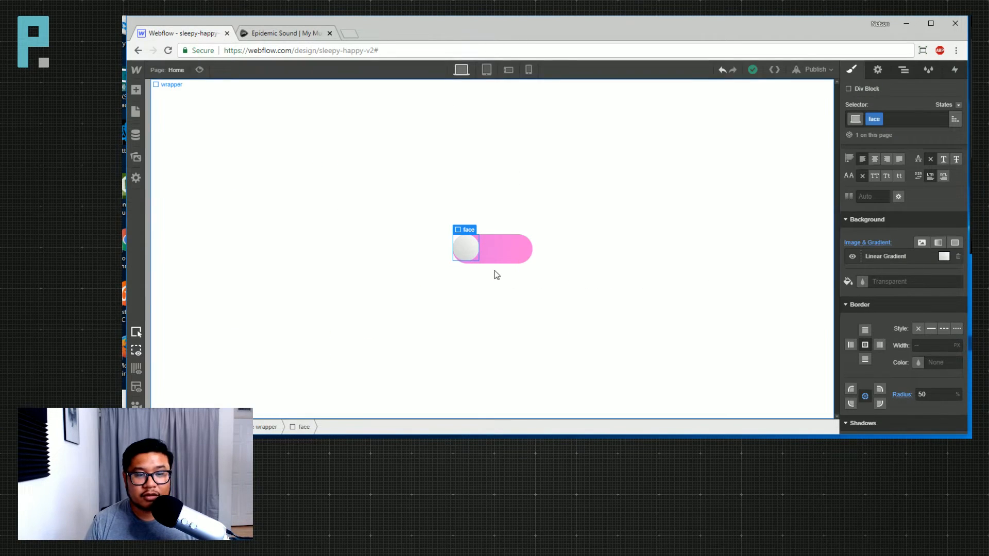
Select the toggle wrapper and give it 5 px of padding on all four sides
{"action": "left_click", "coordinate": [519, 249]}
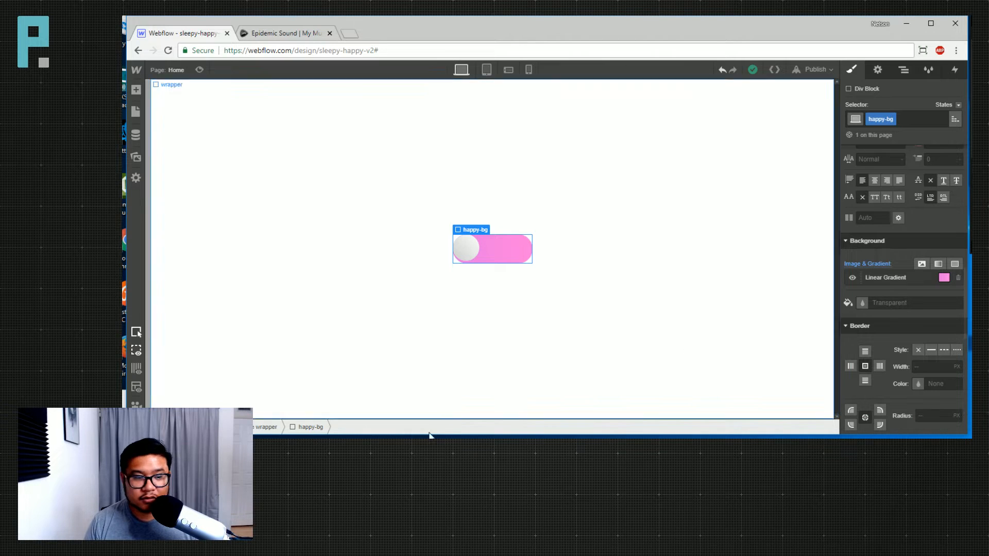
{"action": "left_click", "coordinate": [242, 427]}
{"action": "scroll", "coordinate": [901, 291], "scroll_direction": "up", "scroll_amount": 5}
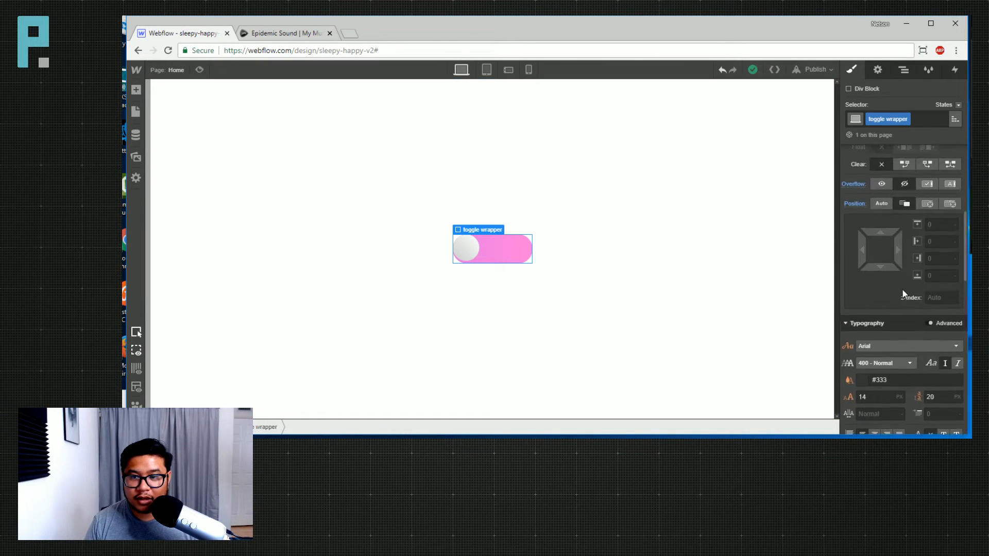
{"action": "scroll", "coordinate": [902, 288], "scroll_direction": "up", "scroll_amount": 2}
{"action": "scroll", "coordinate": [898, 196], "scroll_direction": "up", "scroll_amount": 2}
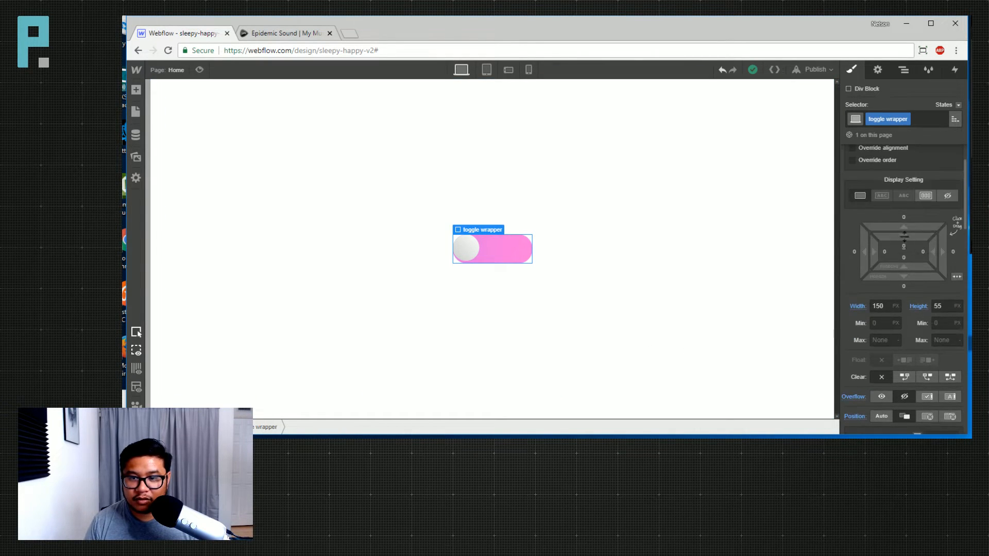
{"action": "left_click_drag", "start_coordinate": [904, 236], "coordinate": [910, 245]}
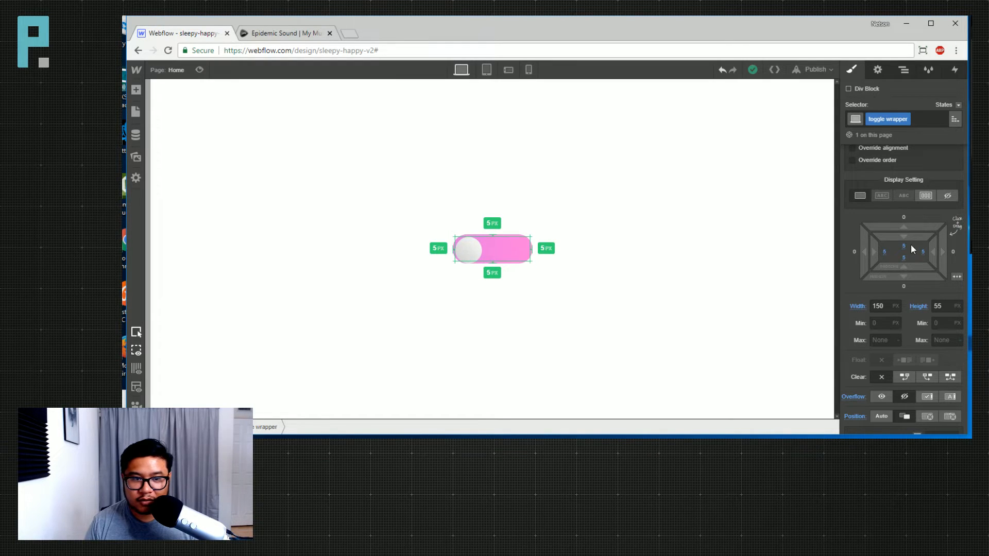
Resize the face div inside the toggle to 45 px wide and 45 px high
{"action": "left_click", "coordinate": [466, 255]}
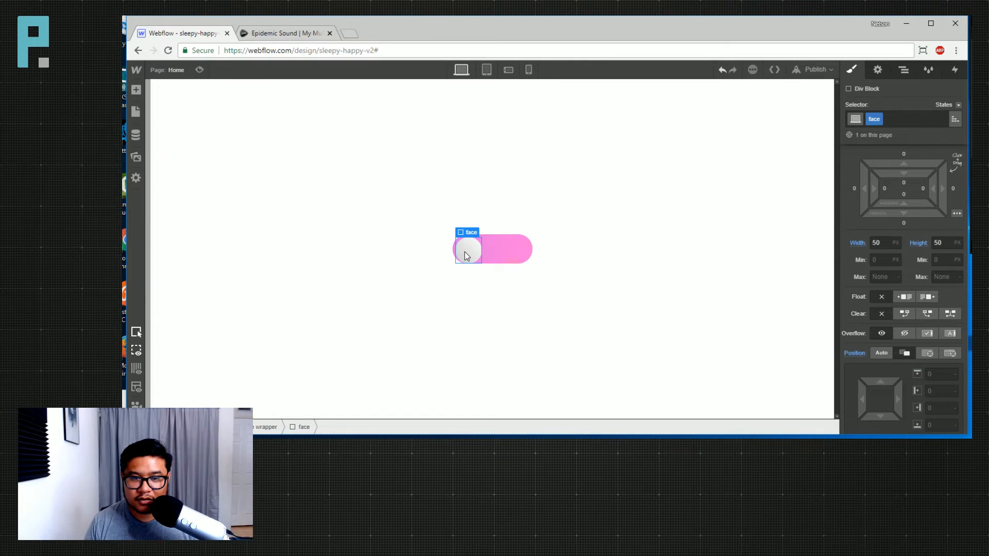
{"action": "left_click", "coordinate": [878, 242]}
{"action": "type", "text": "45"}
{"action": "key", "text": "Tab"}
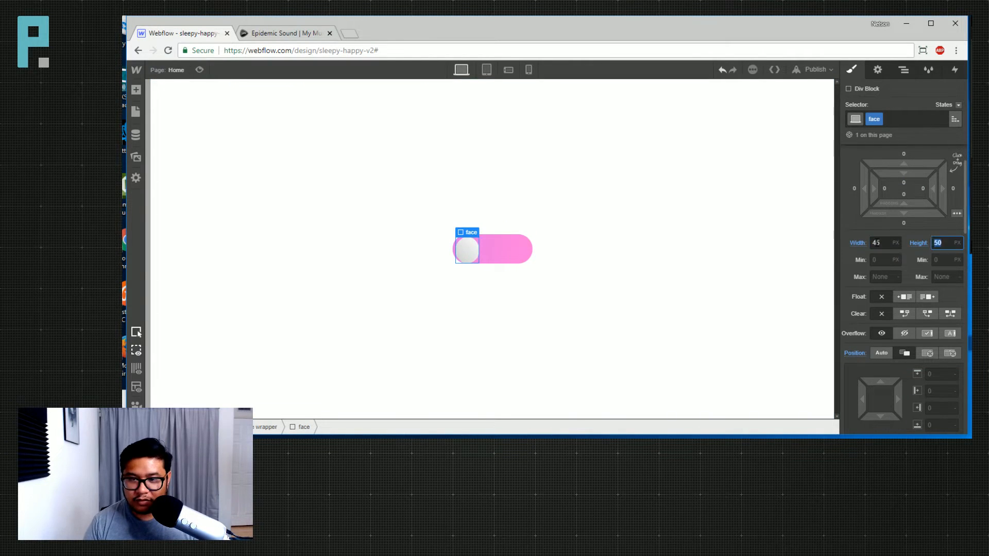
{"action": "left_click", "coordinate": [575, 295]}
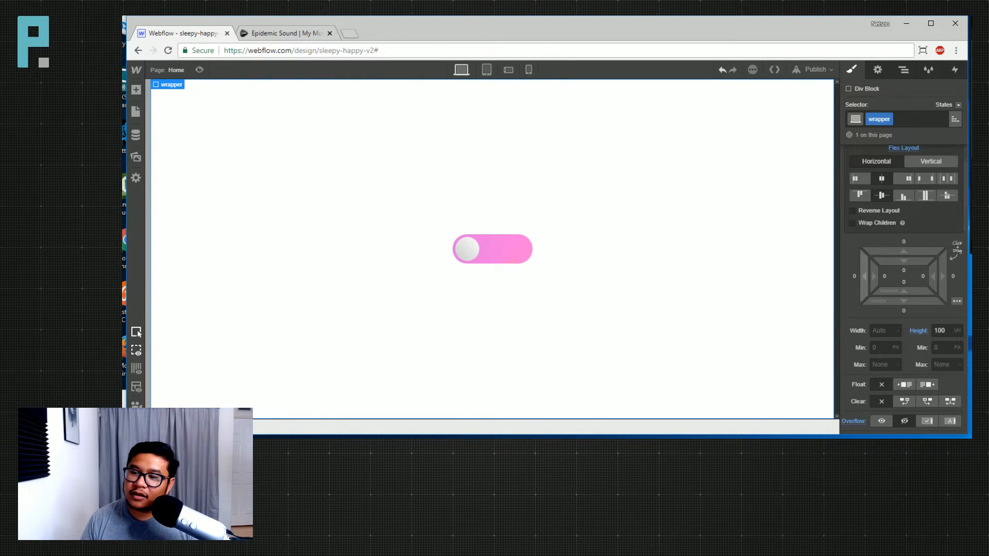
Check the Dribbble toggle reference, and resize the toggle wrapper to 175 px wide and 75 px high
{"action": "key", "text": "alt+Tab"}
{"action": "left_click_drag", "start_coordinate": [729, 108], "coordinate": [715, 76]}
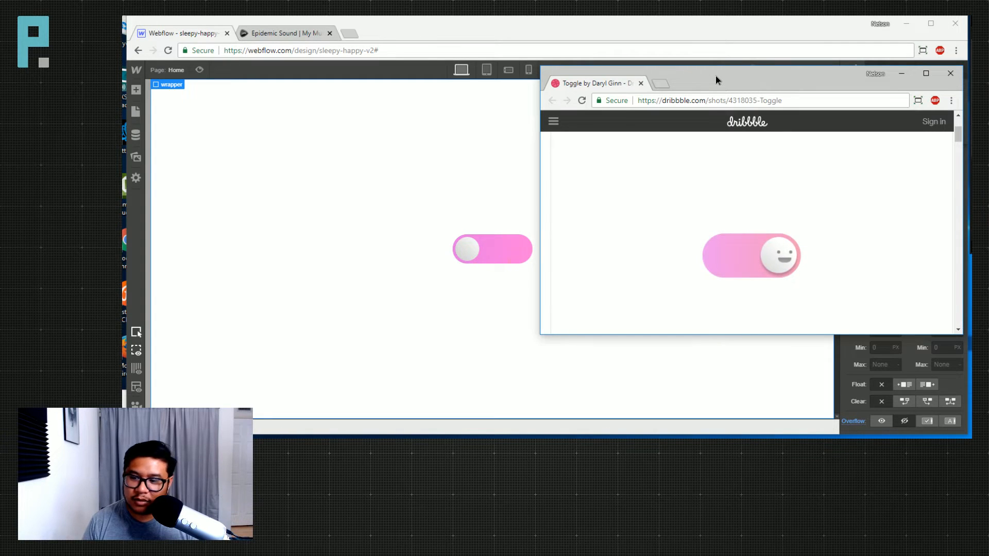
{"action": "key", "text": "alt+Tab"}
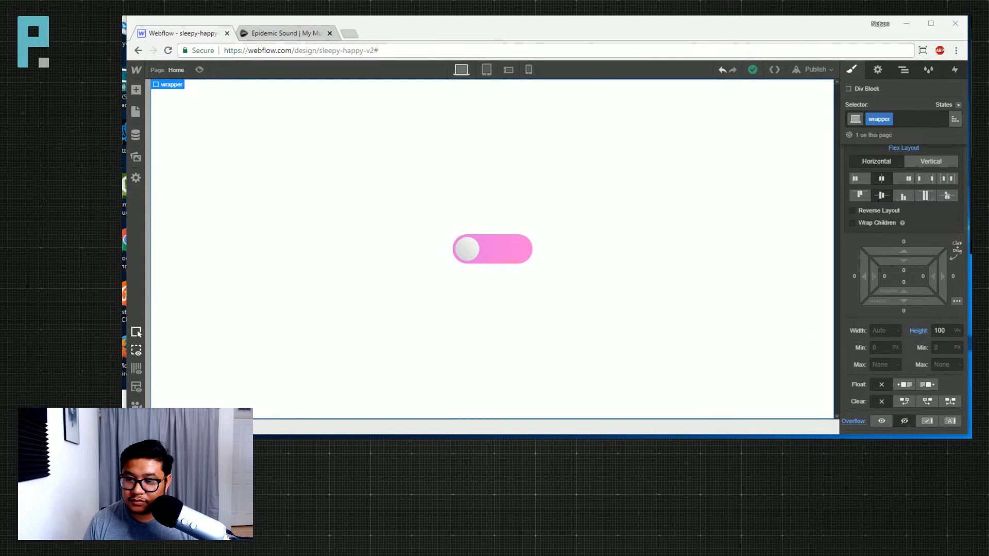
{"action": "left_click", "coordinate": [514, 250]}
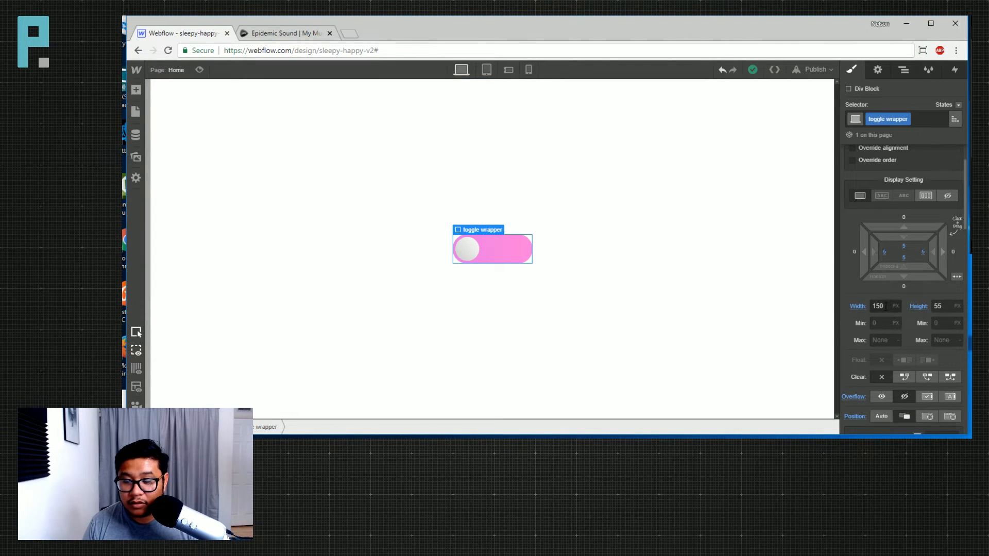
{"action": "left_click", "coordinate": [881, 306]}
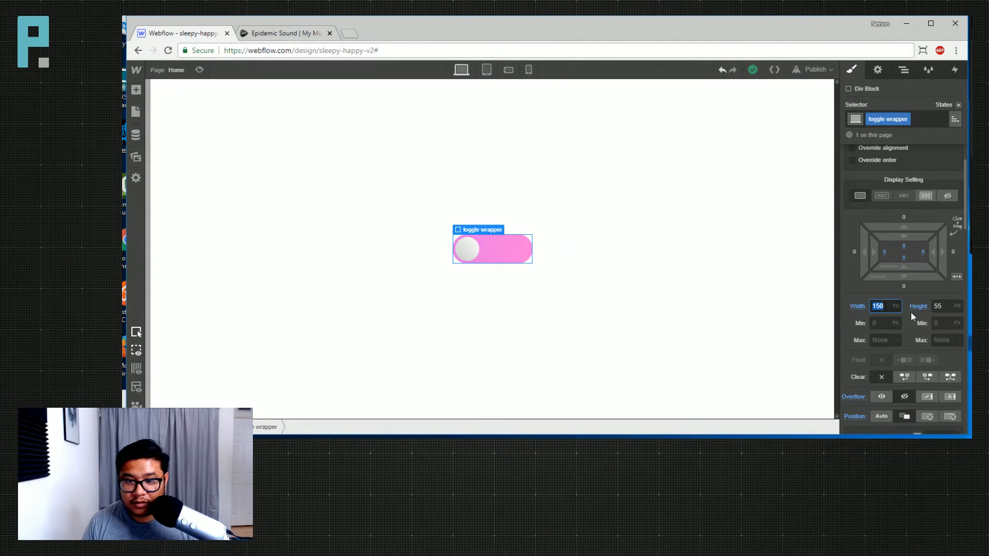
{"action": "left_click", "coordinate": [942, 306]}
{"action": "type", "text": "75"}
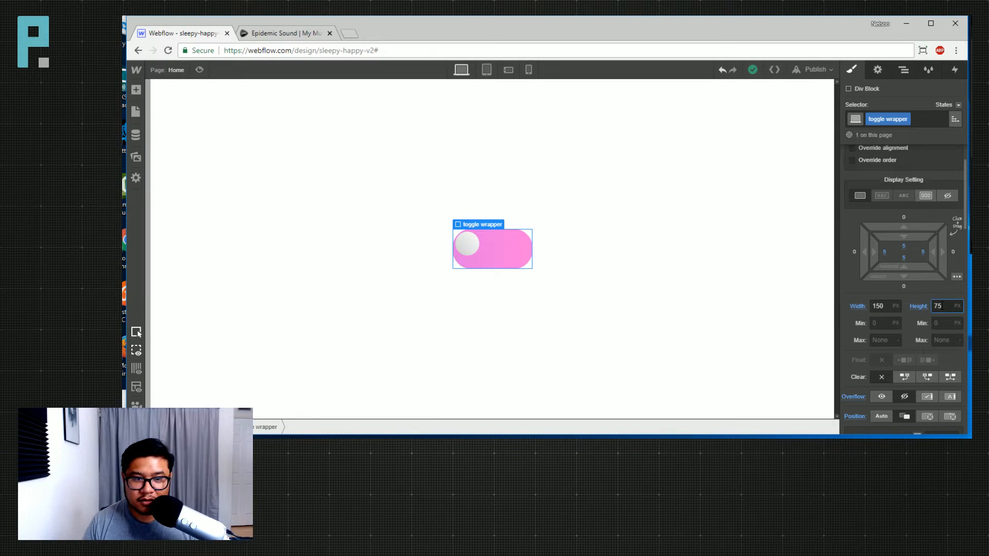
{"action": "left_click", "coordinate": [881, 306]}
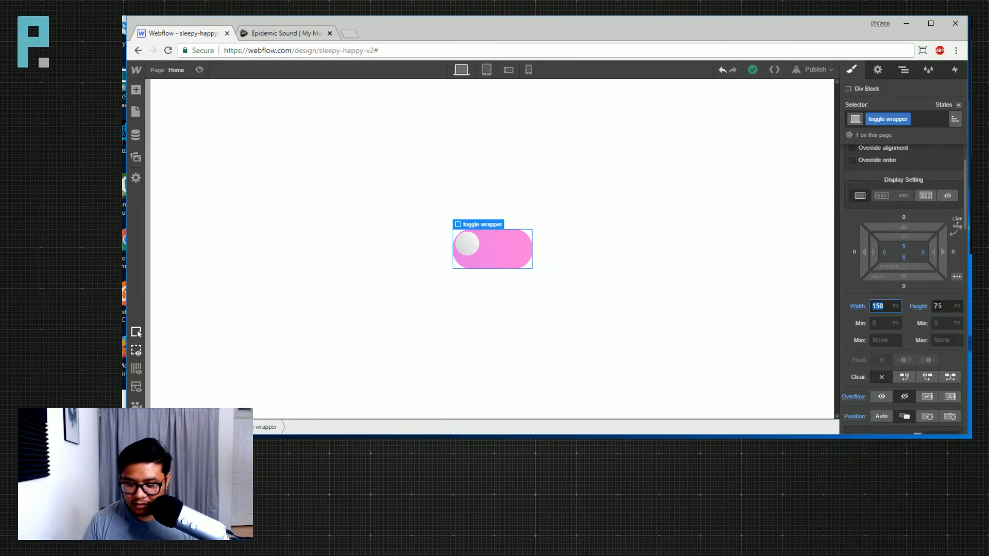
{"action": "type", "text": "175"}
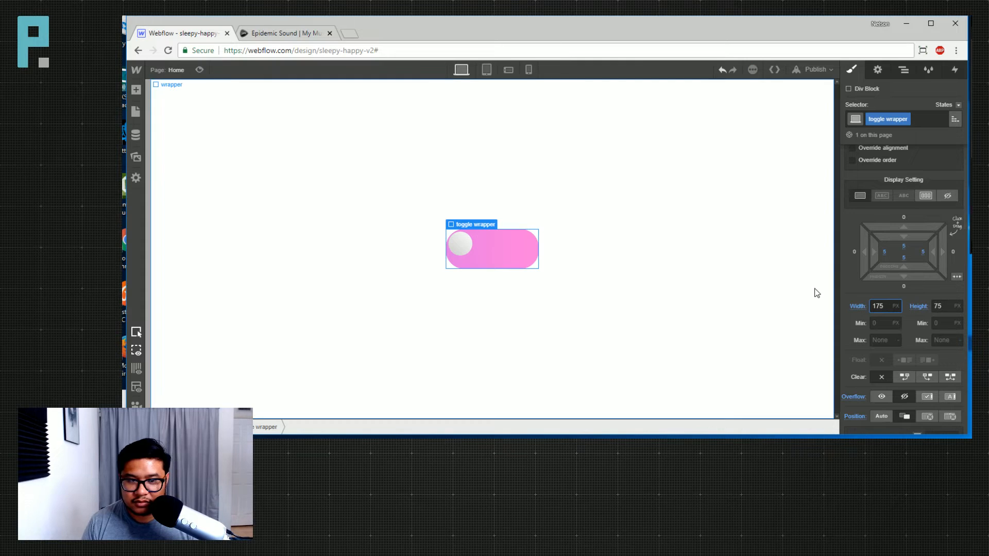
Enlarge the face div to 65 px wide and 65 px high
{"action": "left_click", "coordinate": [460, 244]}
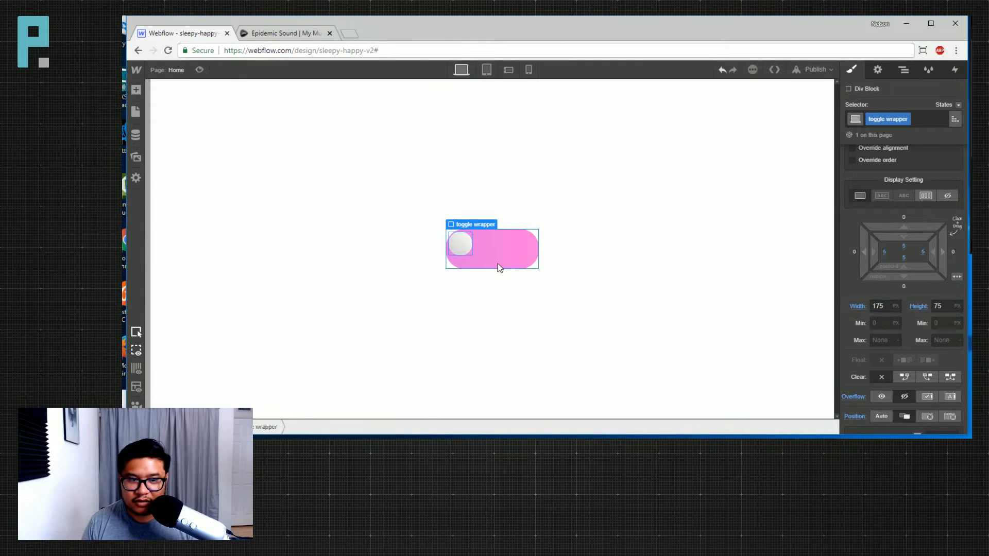
{"action": "left_click", "coordinate": [877, 241]}
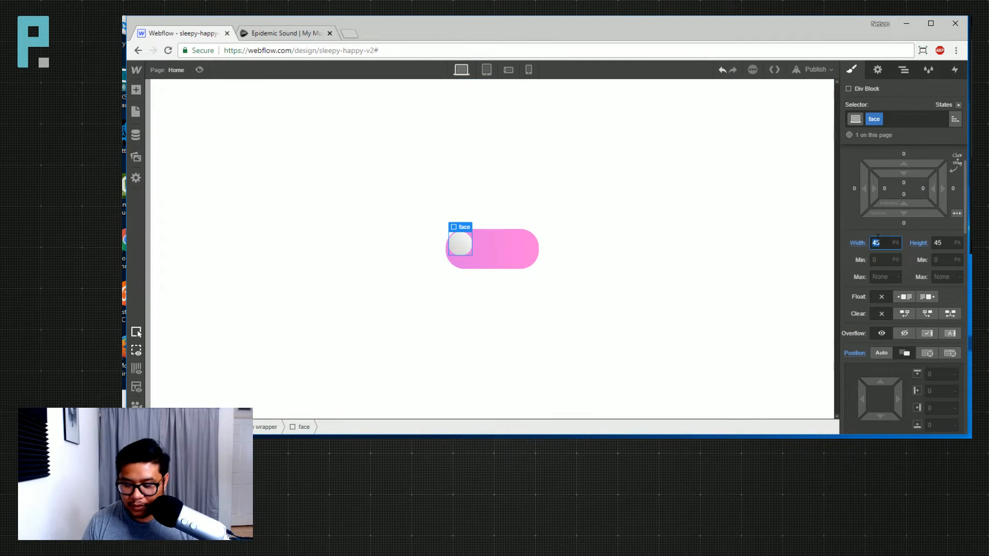
{"action": "type", "text": "60"}
{"action": "key", "text": "Tab"}
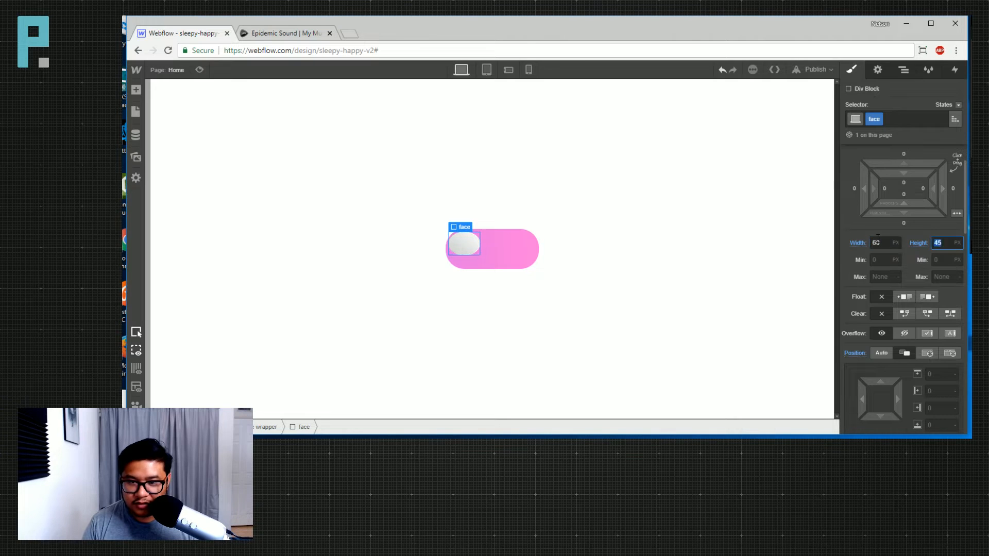
{"action": "type", "text": "60"}
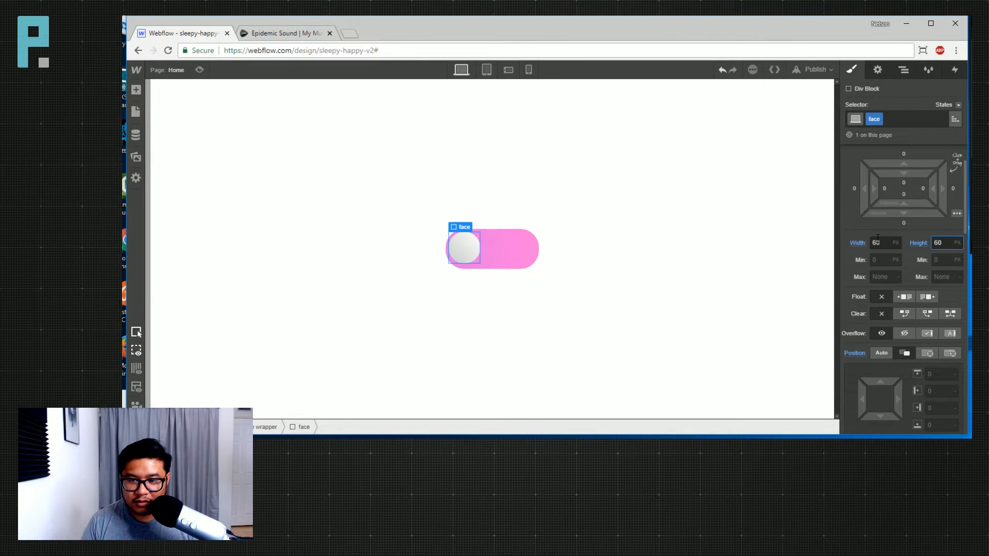
{"action": "key", "text": "Up"}
{"action": "key", "text": "Up"}
{"action": "key", "text": "Up"}
{"action": "key", "text": "Up"}
{"action": "left_click", "coordinate": [877, 241]}
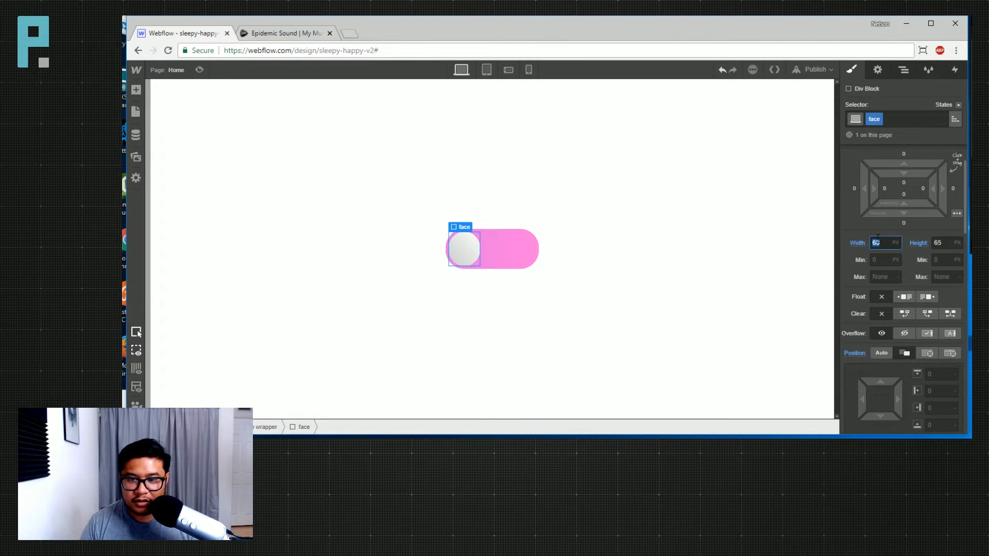
{"action": "key", "text": "Up"}
{"action": "key", "text": "Up"}
{"action": "key", "text": "Up"}
{"action": "key", "text": "Up"}
{"action": "key", "text": "Up"}
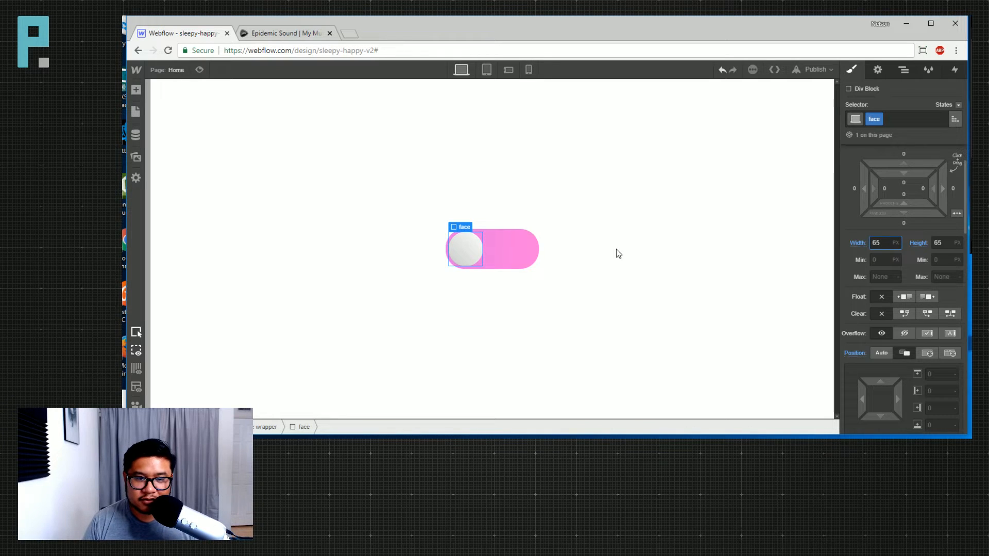
{"action": "left_click", "coordinate": [582, 323]}
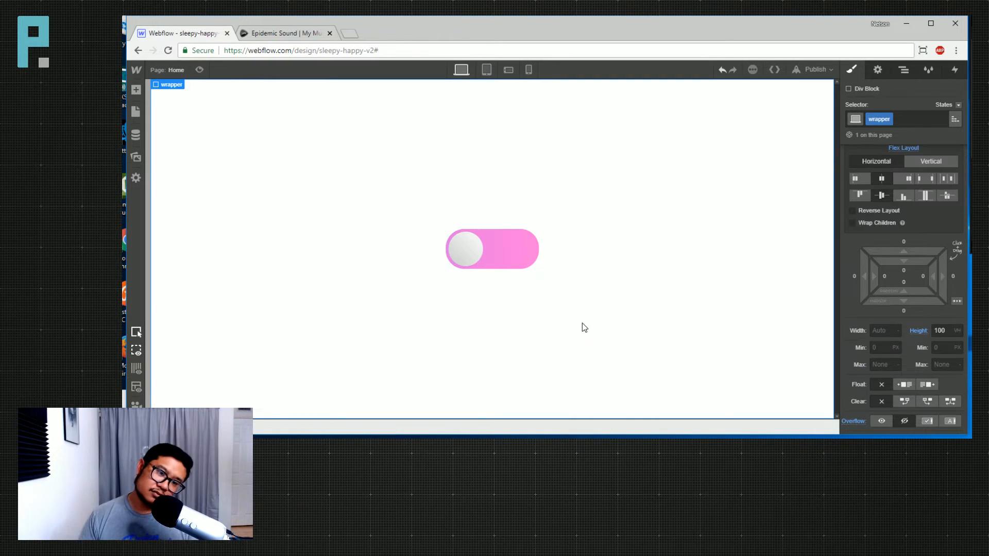
Select the toggle wrapper behind the face and set its border radius to 45 px
{"action": "left_click", "coordinate": [529, 254]}
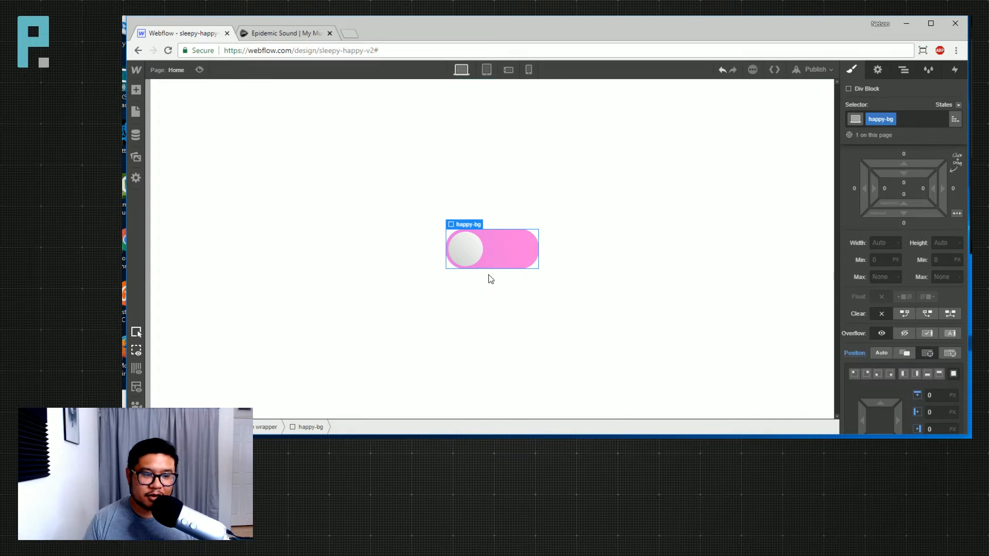
{"action": "key", "text": "Left"}
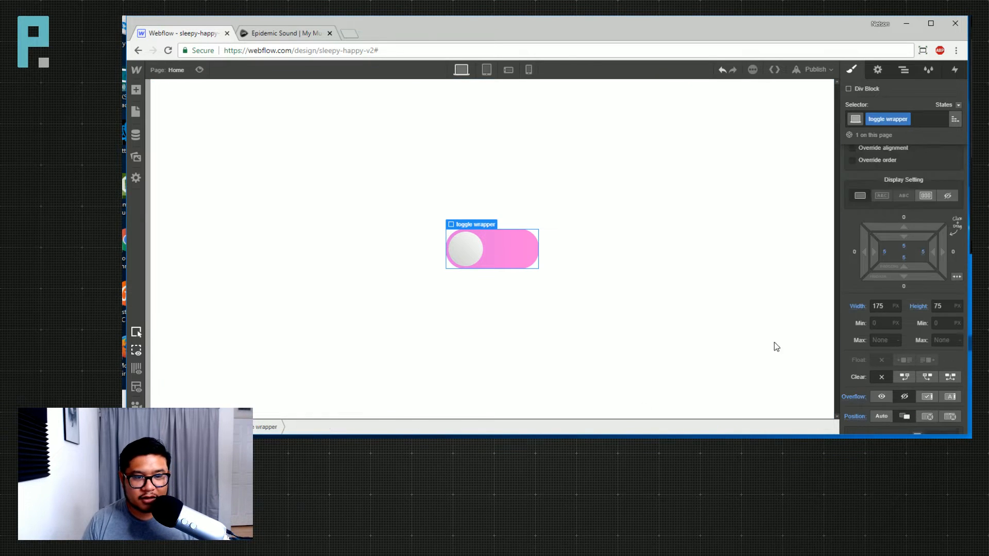
{"action": "scroll", "coordinate": [931, 324], "scroll_direction": "down", "scroll_amount": 5}
{"action": "scroll", "coordinate": [930, 324], "scroll_direction": "down", "scroll_amount": 5}
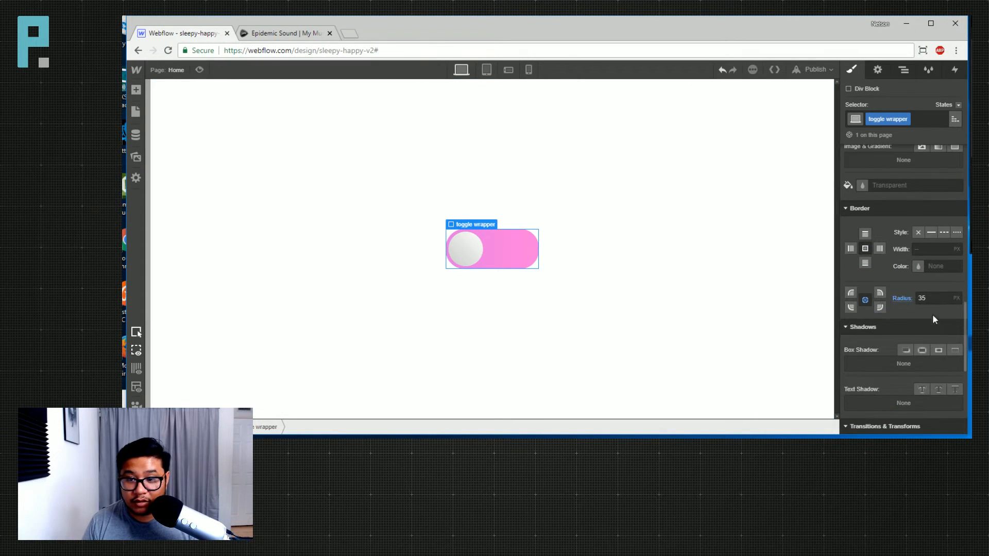
{"action": "left_click", "coordinate": [933, 299]}
{"action": "key", "text": "shift+Up"}
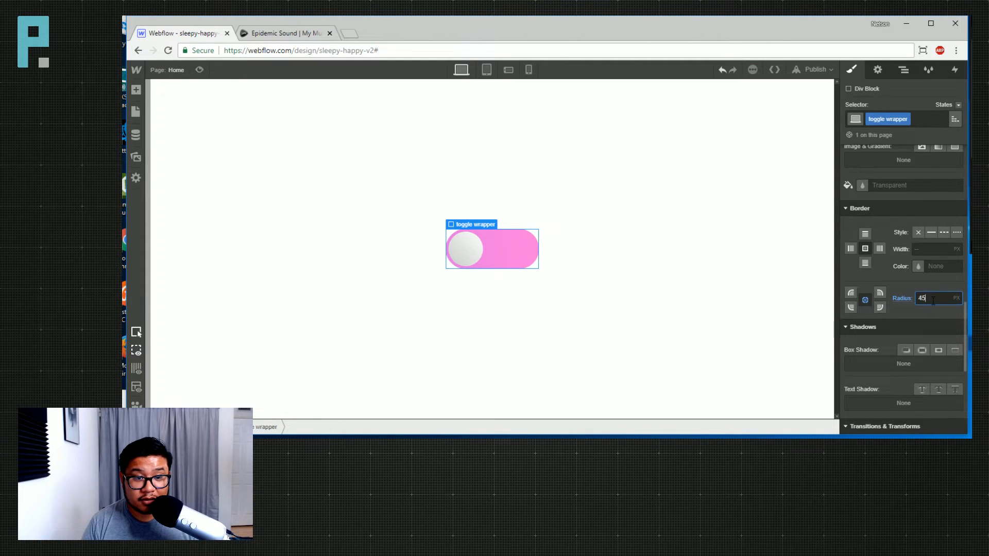
{"action": "left_click", "coordinate": [636, 291]}
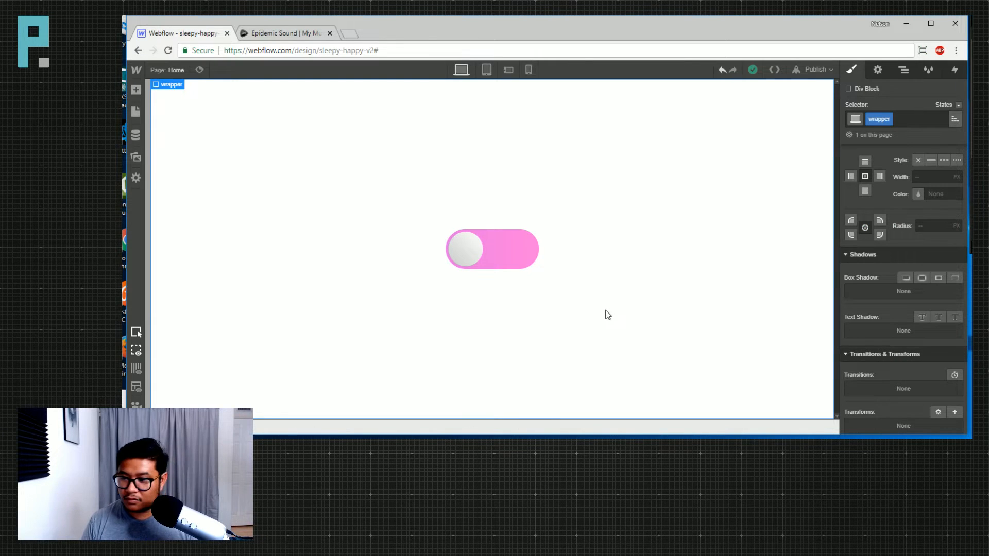
Check the Dribbble toggle reference, and move the start stop of the face's linear gradient to 32%
{"action": "key", "text": "alt+Tab"}
{"action": "left_click_drag", "start_coordinate": [872, 155], "coordinate": [703, 66]}
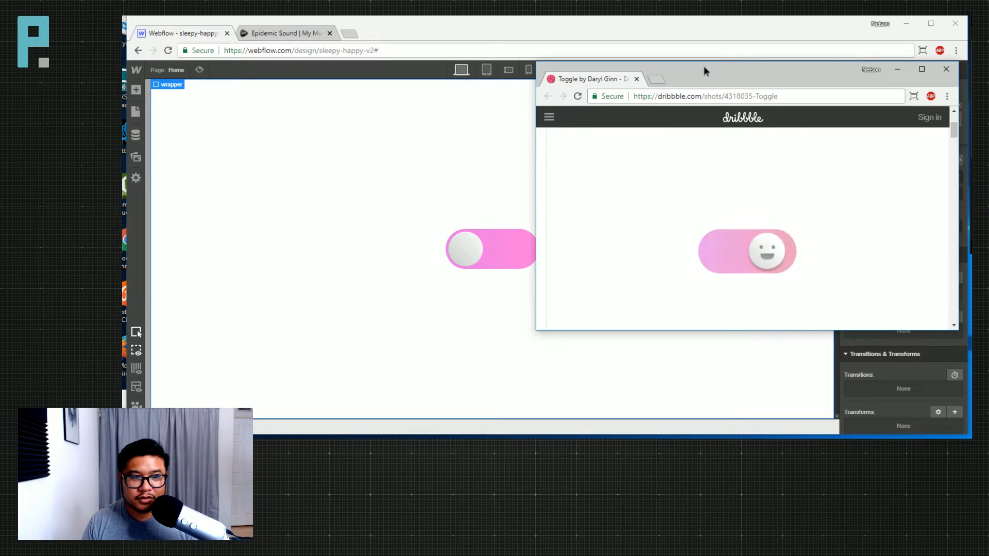
{"action": "left_click_drag", "start_coordinate": [703, 66], "coordinate": [711, 73]}
{"action": "key", "text": "alt+Tab"}
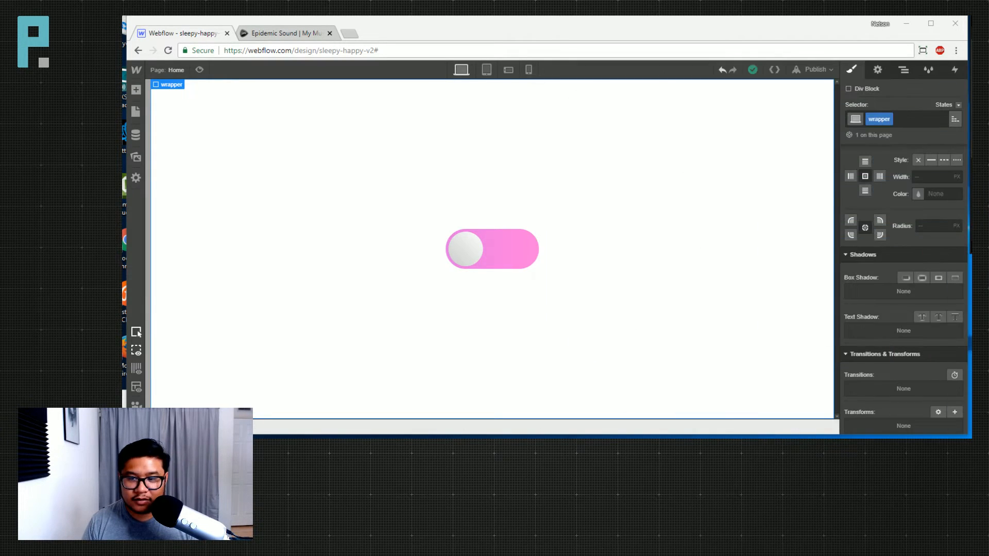
{"action": "left_click", "coordinate": [466, 250]}
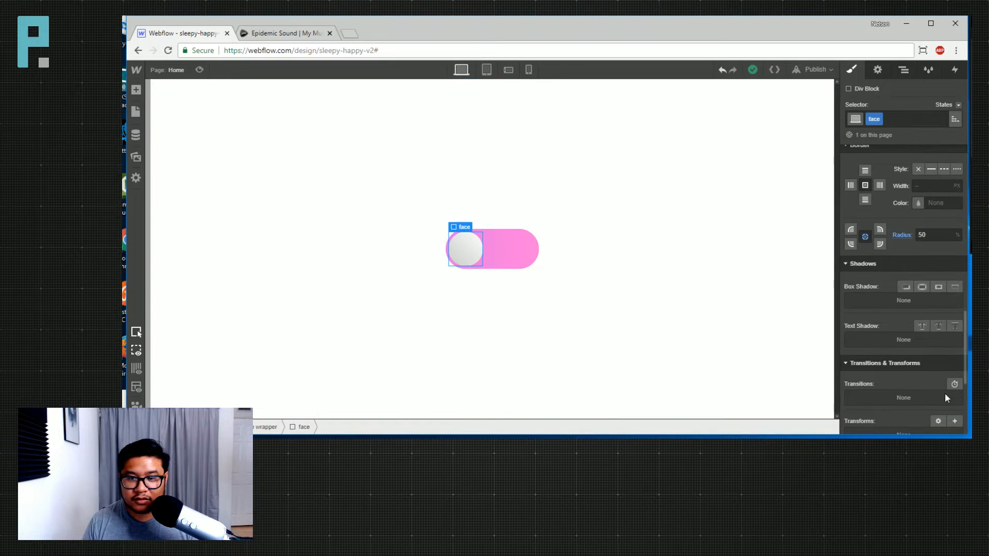
{"action": "scroll", "coordinate": [932, 376], "scroll_direction": "down", "scroll_amount": 3}
{"action": "scroll", "coordinate": [929, 368], "scroll_direction": "up", "scroll_amount": 5}
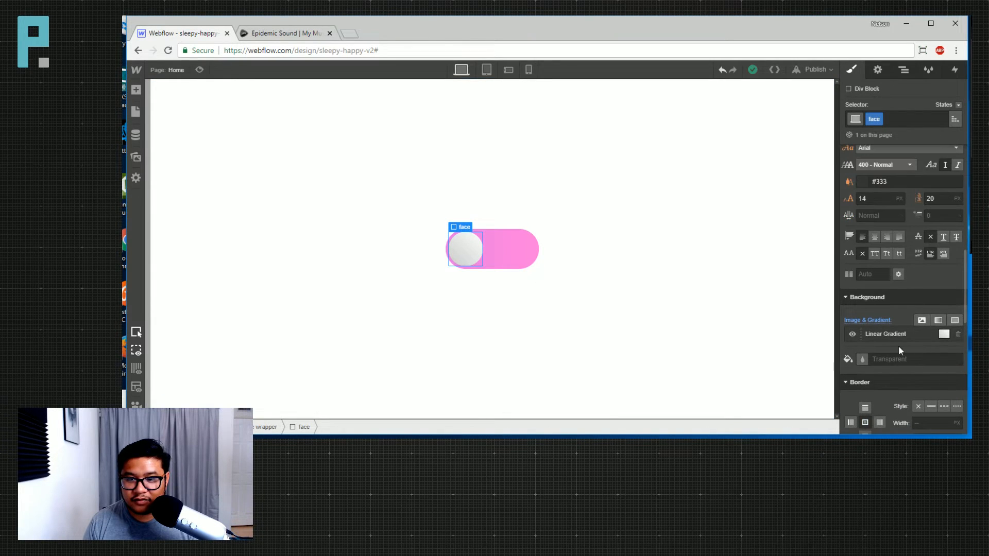
{"action": "left_click", "coordinate": [882, 334]}
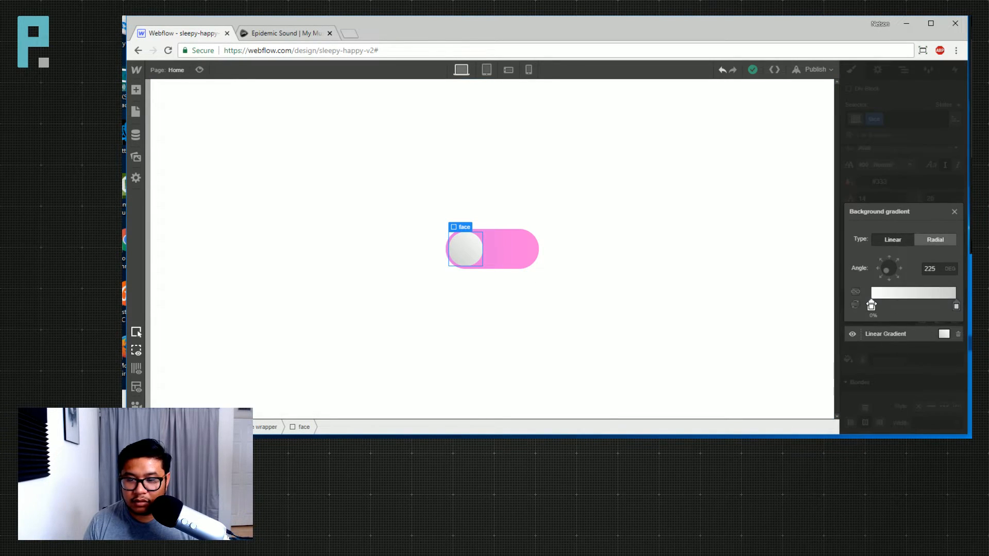
{"action": "mouse_move", "coordinate": [880, 304]}
{"action": "left_mouse_down"}
{"action": "mouse_move", "coordinate": [920, 303]}
{"action": "mouse_move", "coordinate": [895, 303]}
{"action": "left_mouse_up"}
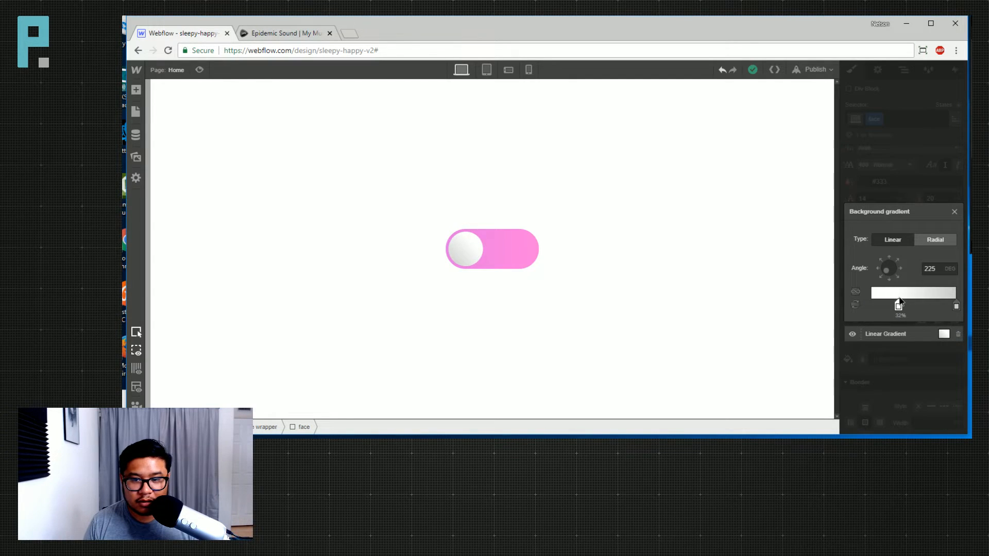
Lighten the end stop of the face's gradient to #dadada and close the gradient settings
{"action": "left_click", "coordinate": [956, 307]}
{"action": "left_click", "coordinate": [866, 165]}
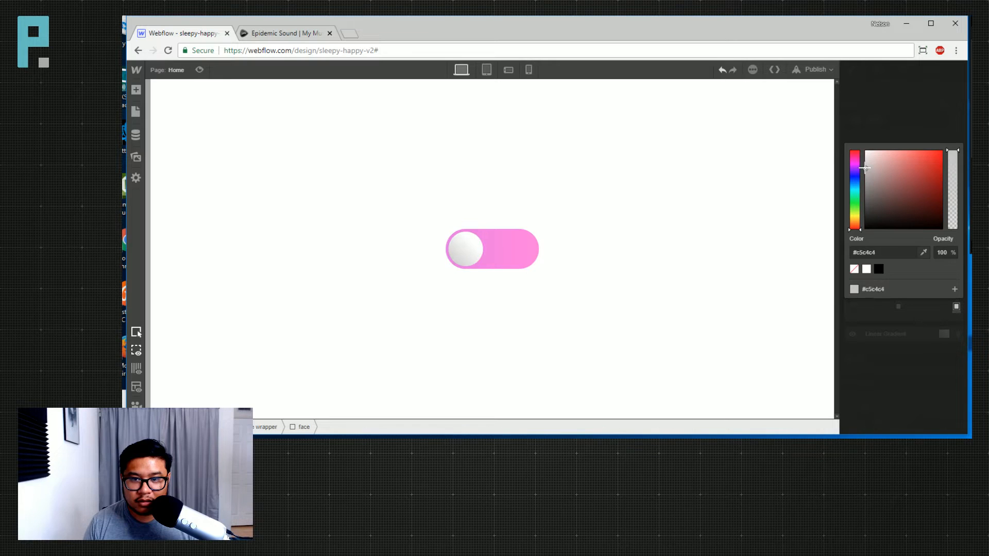
{"action": "left_click_drag", "start_coordinate": [857, 159], "coordinate": [855, 162]}
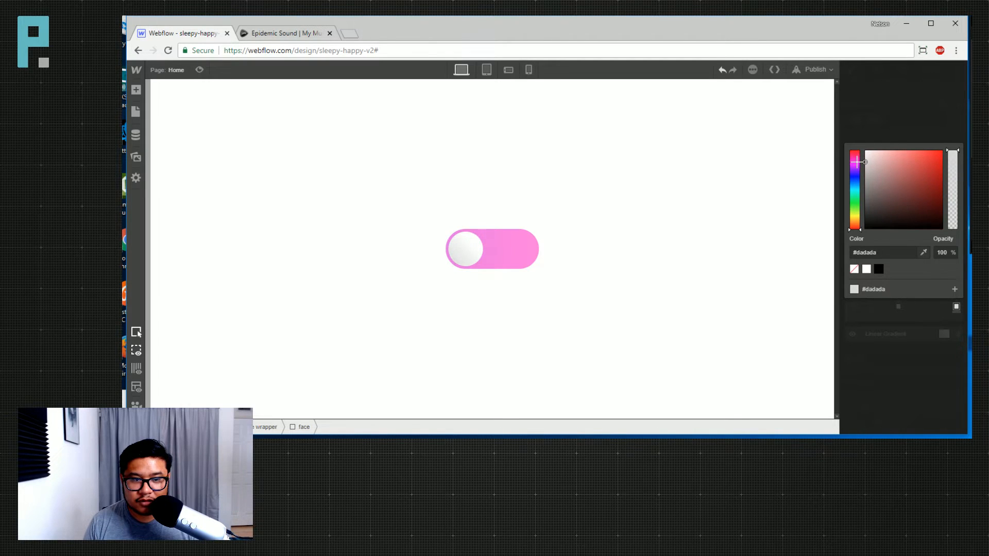
{"action": "left_click", "coordinate": [912, 129]}
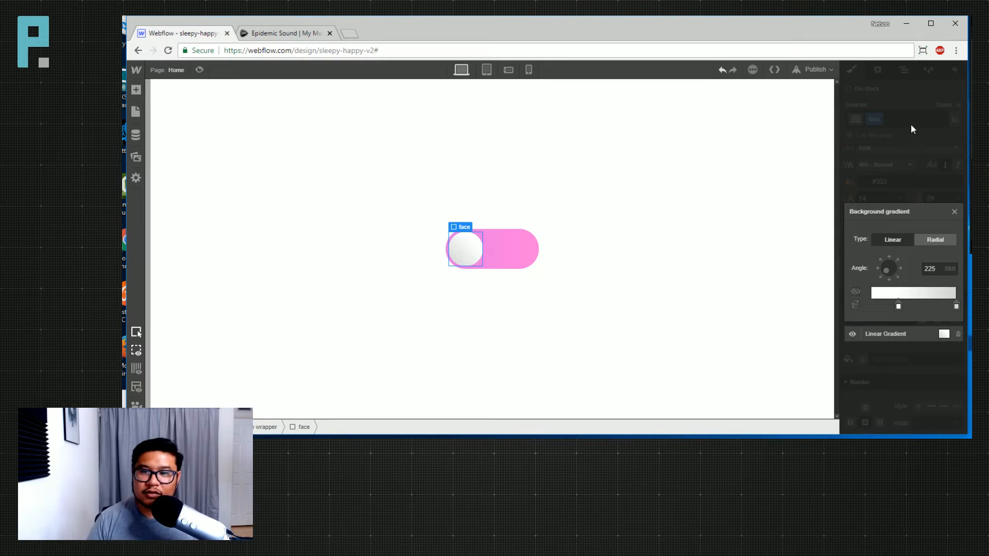
{"action": "left_click", "coordinate": [911, 111]}
{"action": "left_click", "coordinate": [698, 241]}
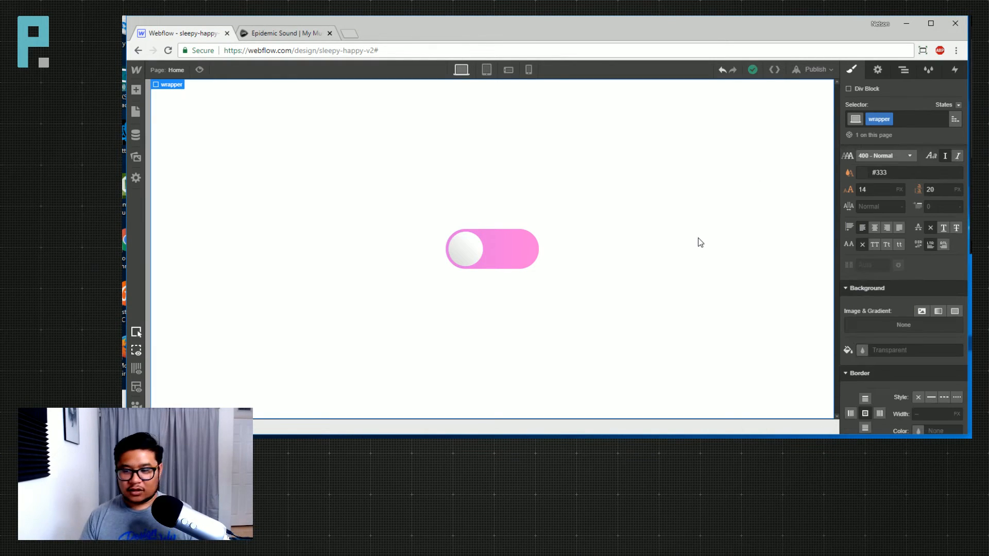
Bring Studio VØR's Dribbble page into the main browser window and open its FRANCO shot
{"action": "left_click", "coordinate": [454, 264]}
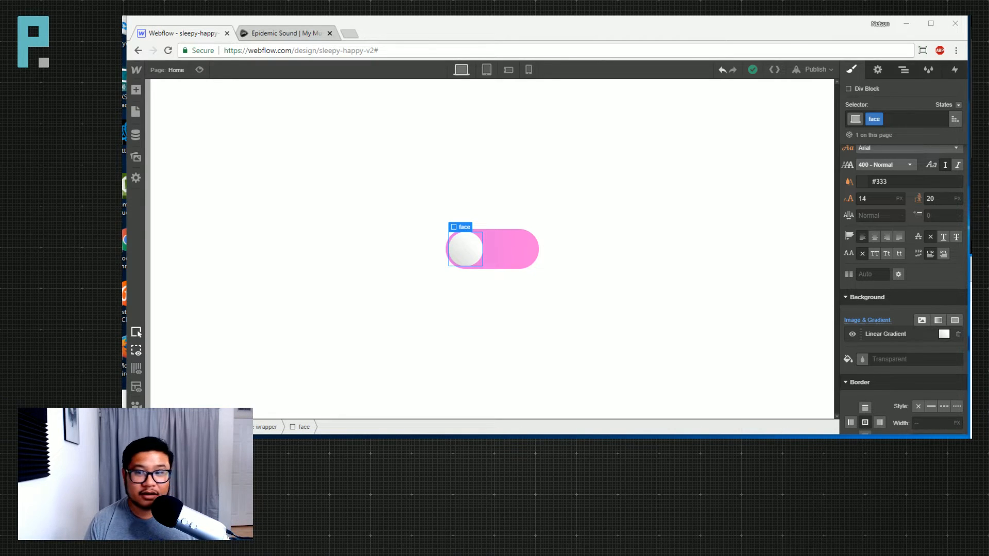
{"action": "left_click_drag", "start_coordinate": [988, 132], "coordinate": [452, 36]}
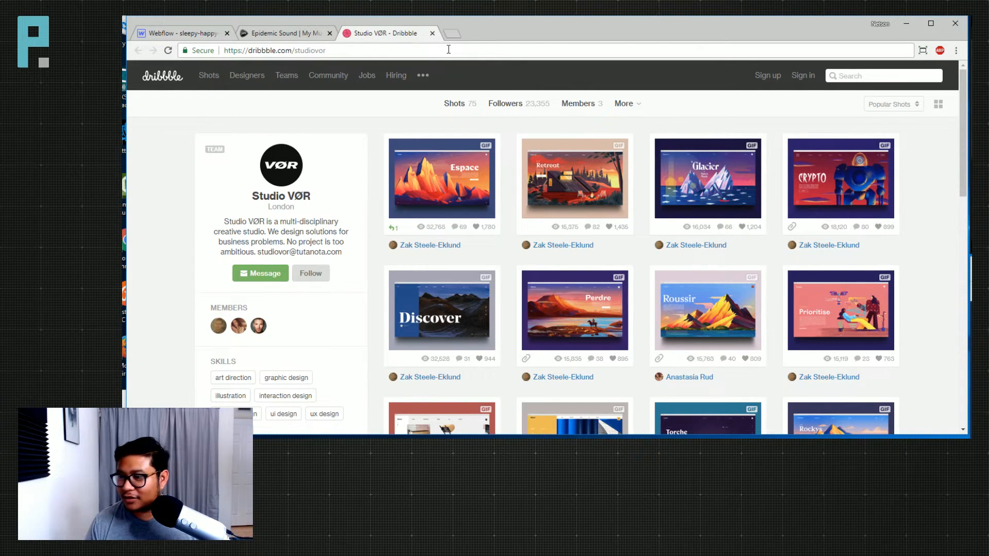
{"action": "left_click", "coordinate": [463, 227]}
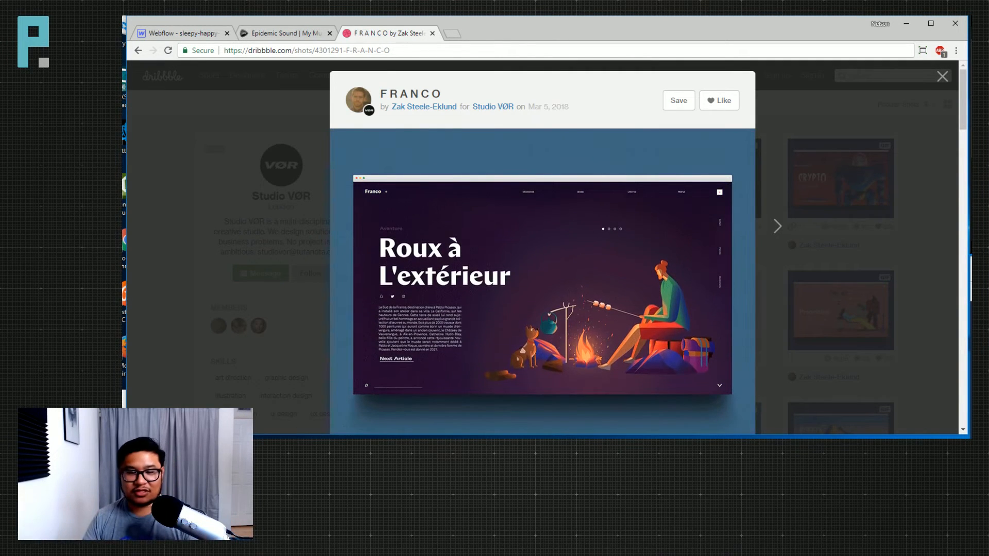
Browse Studio VØR's shots, examine the Travel Agency Landing Page shot, and close the Dribbble page to return to the Webflow project
{"action": "left_click", "coordinate": [928, 229]}
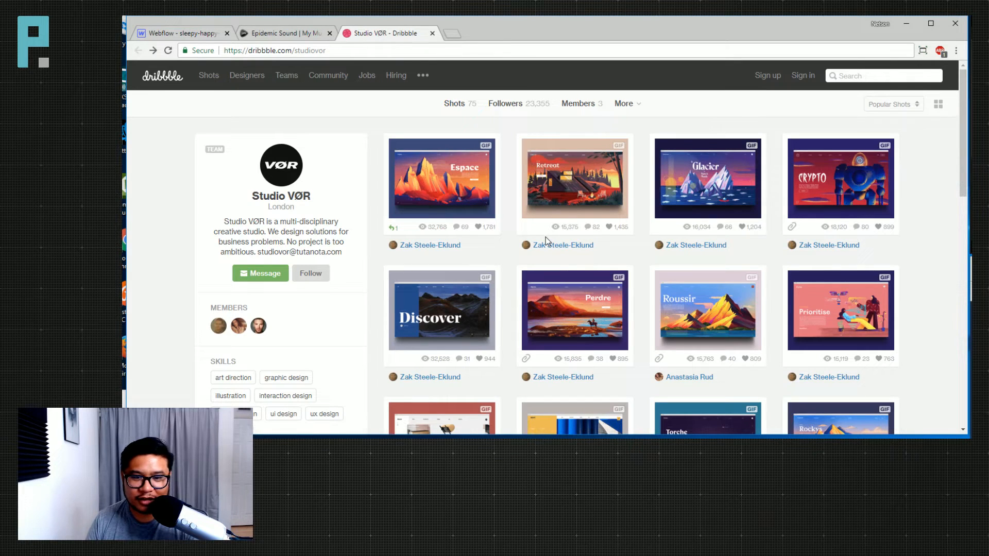
{"action": "left_click", "coordinate": [471, 341]}
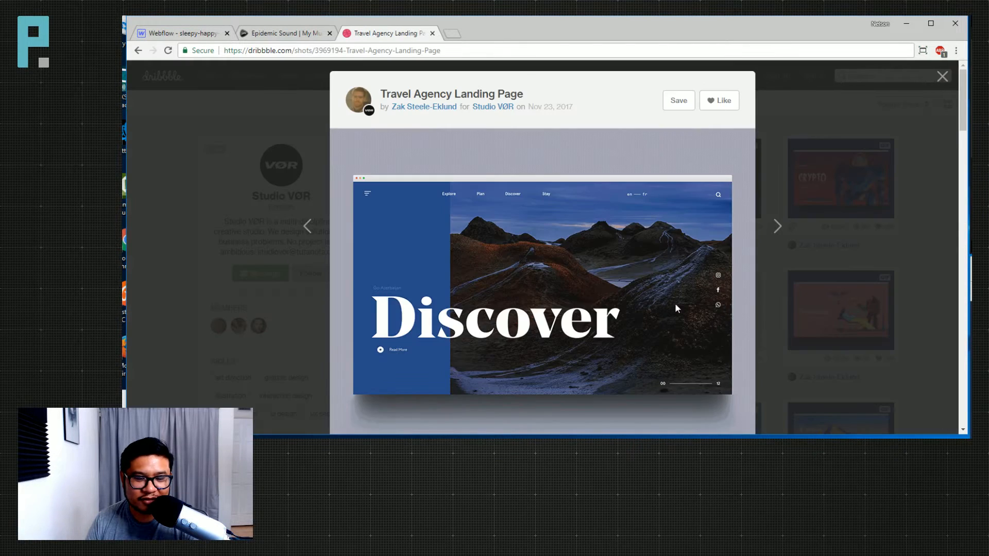
{"action": "scroll", "coordinate": [672, 302], "scroll_direction": "down", "scroll_amount": 1}
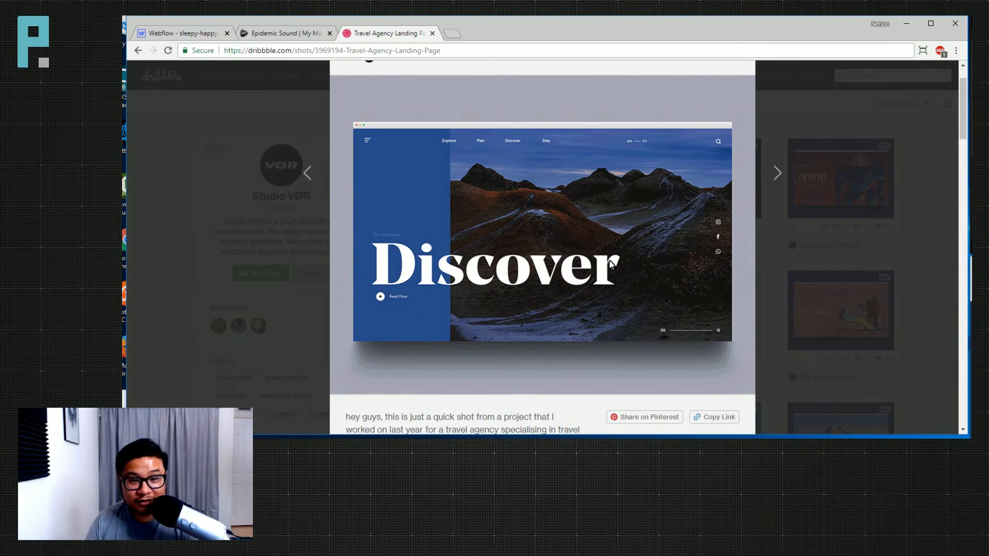
{"action": "left_click", "coordinate": [907, 219]}
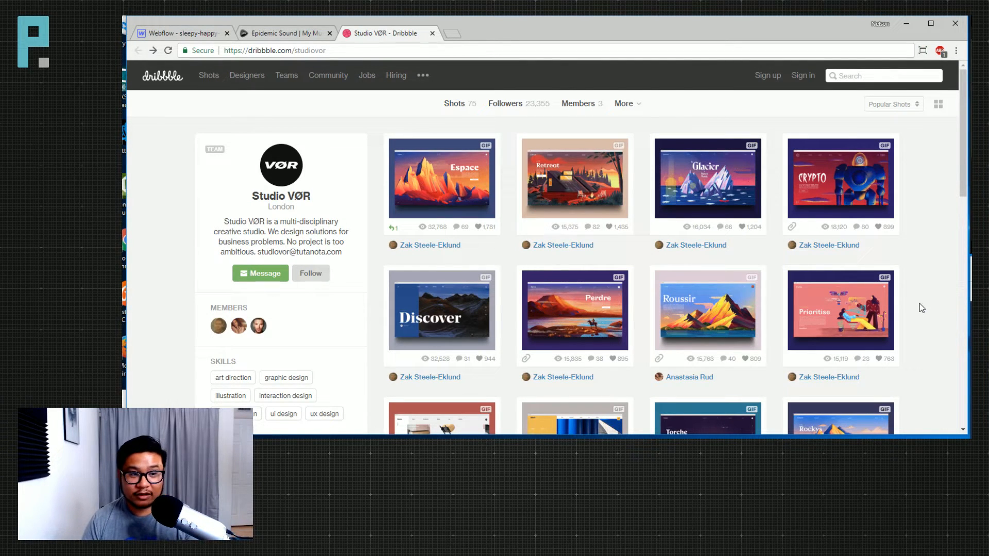
{"action": "scroll", "coordinate": [920, 307], "scroll_direction": "down", "scroll_amount": 3}
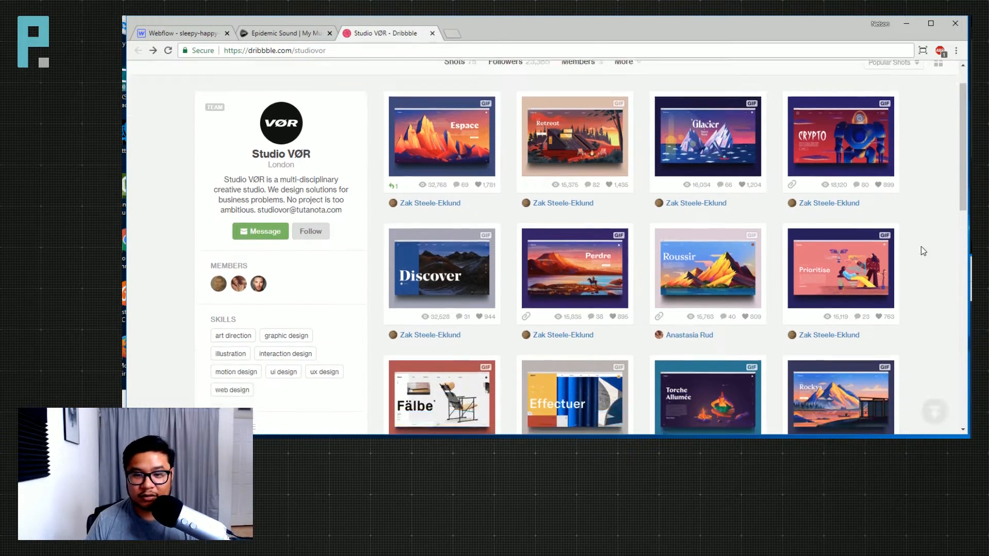
{"action": "scroll", "coordinate": [946, 242], "scroll_direction": "down", "scroll_amount": 1}
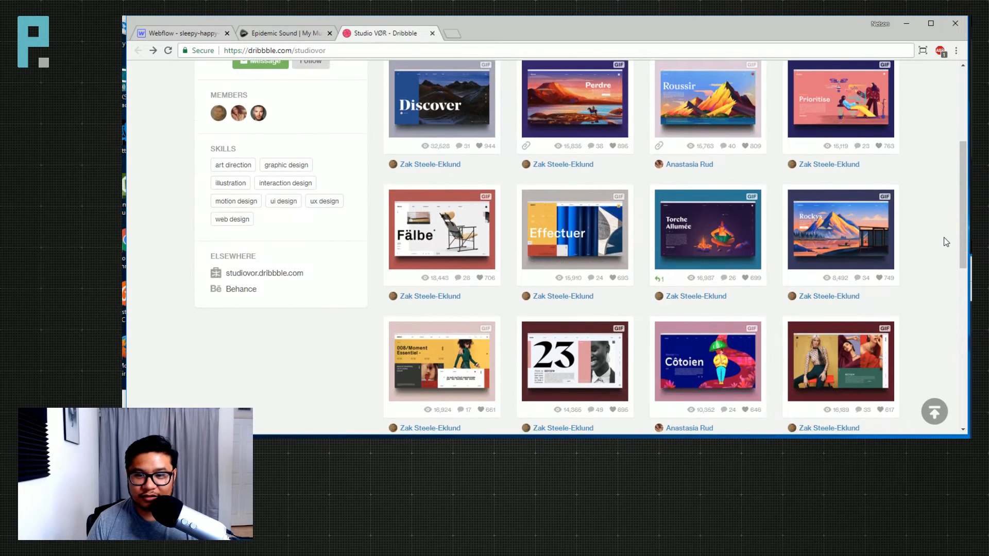
{"action": "scroll", "coordinate": [946, 242], "scroll_direction": "down", "scroll_amount": 6}
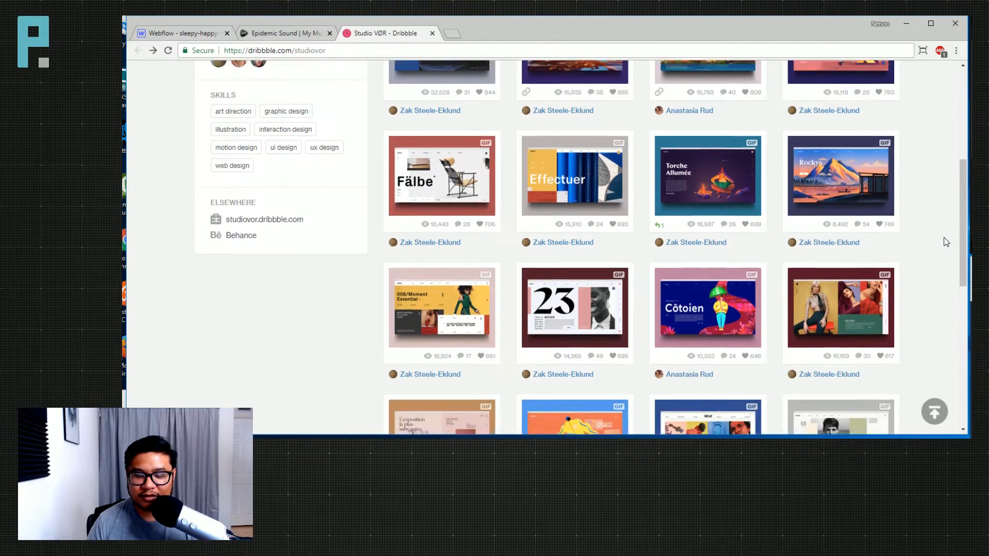
{"action": "scroll", "coordinate": [946, 242], "scroll_direction": "up", "scroll_amount": 10}
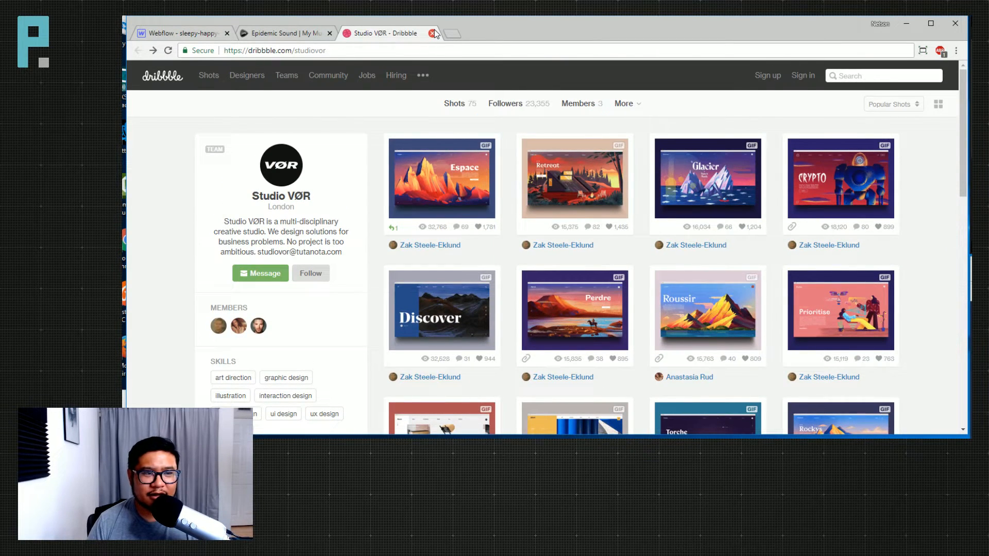
{"action": "left_click", "coordinate": [188, 34]}
{"action": "left_click", "coordinate": [432, 33]}
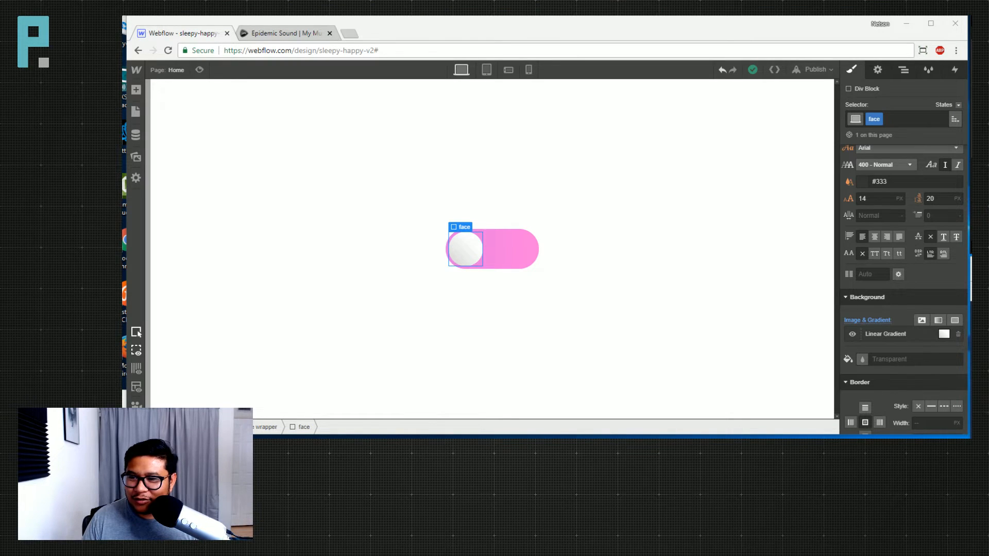
Bring the Dribbble Toggle reference over the canvas, examine its happy and sleepy face states, and move the reference window away again
{"action": "left_click_drag", "start_coordinate": [978, 142], "coordinate": [320, 88]}
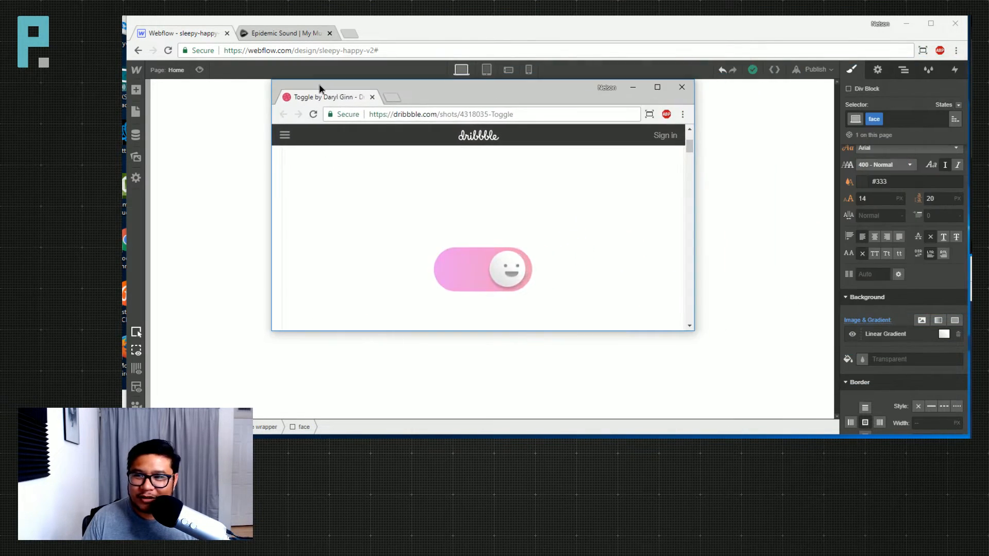
{"action": "scroll", "coordinate": [426, 188], "scroll_direction": "up", "scroll_amount": 2}
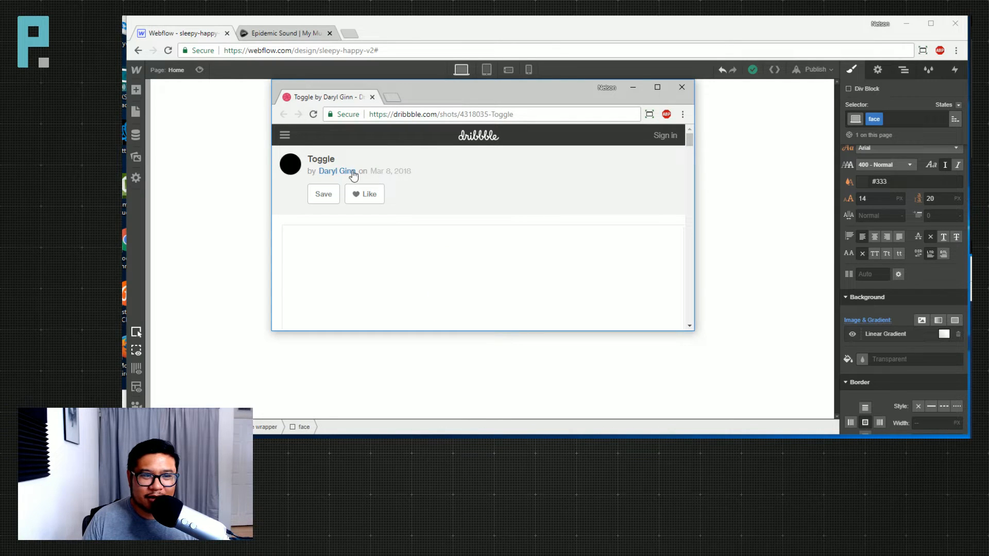
{"action": "scroll", "coordinate": [540, 267], "scroll_direction": "down", "scroll_amount": 2}
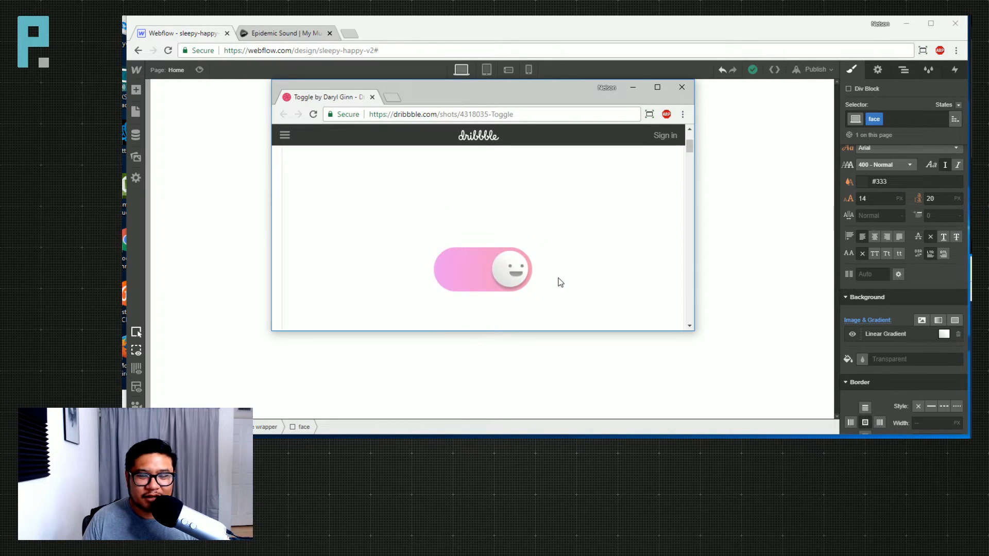
{"action": "scroll", "coordinate": [559, 281], "scroll_direction": "down", "scroll_amount": 1}
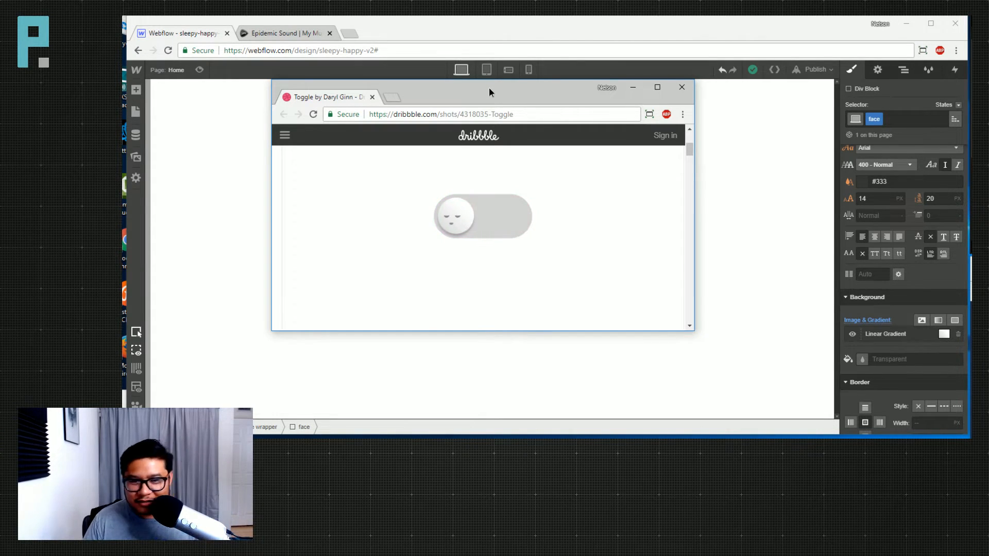
{"action": "left_click_drag", "start_coordinate": [489, 89], "coordinate": [988, 201]}
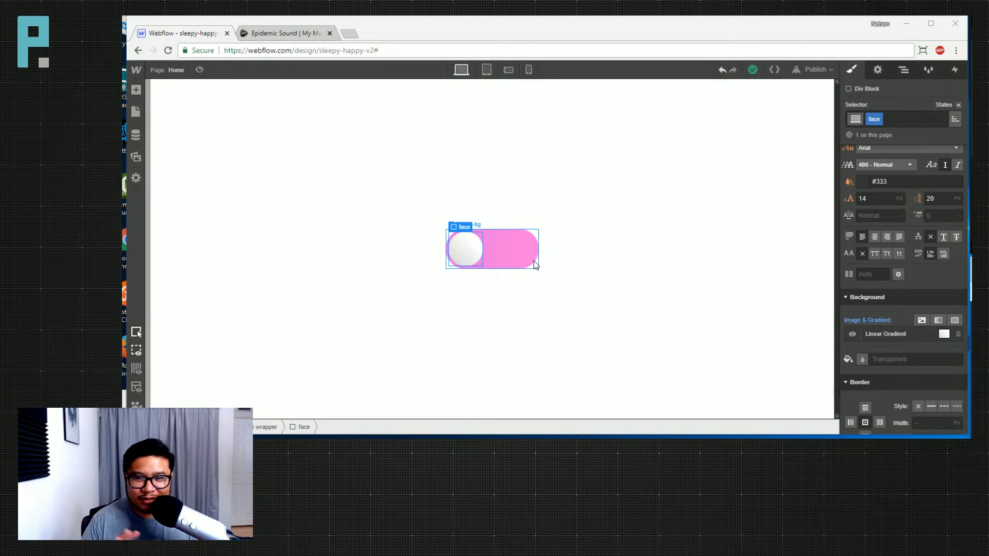
{"action": "left_click", "coordinate": [470, 254]}
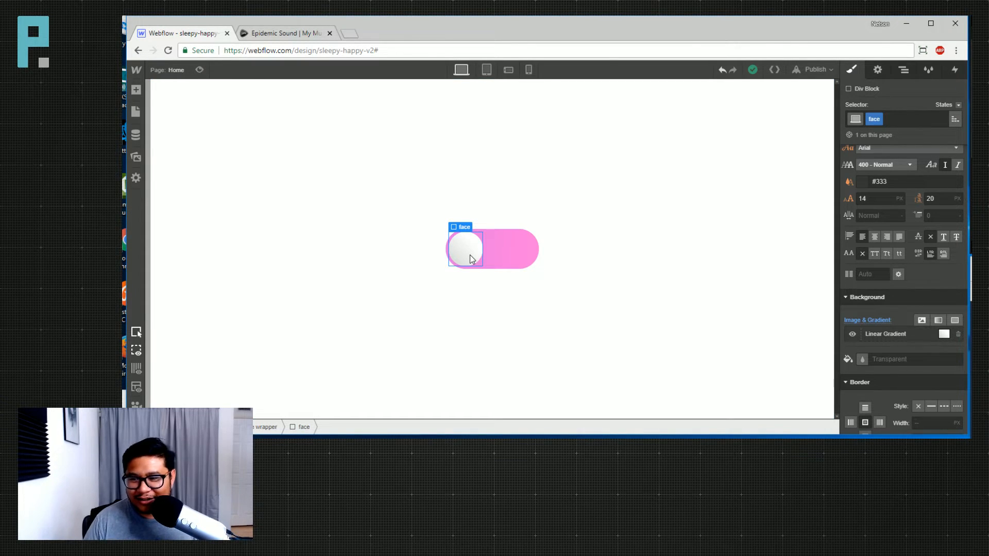
{"action": "key", "text": "a"}
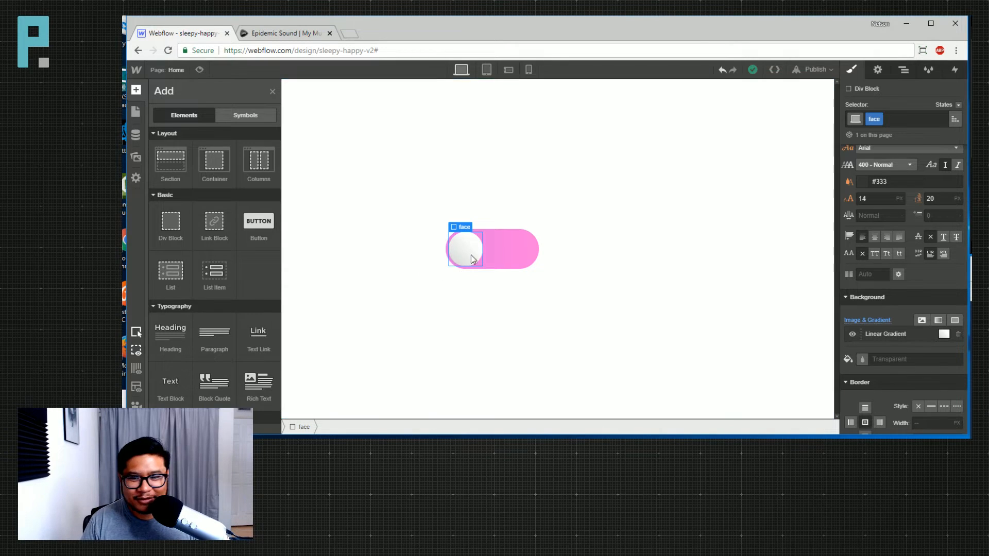
{"action": "key", "text": "a"}
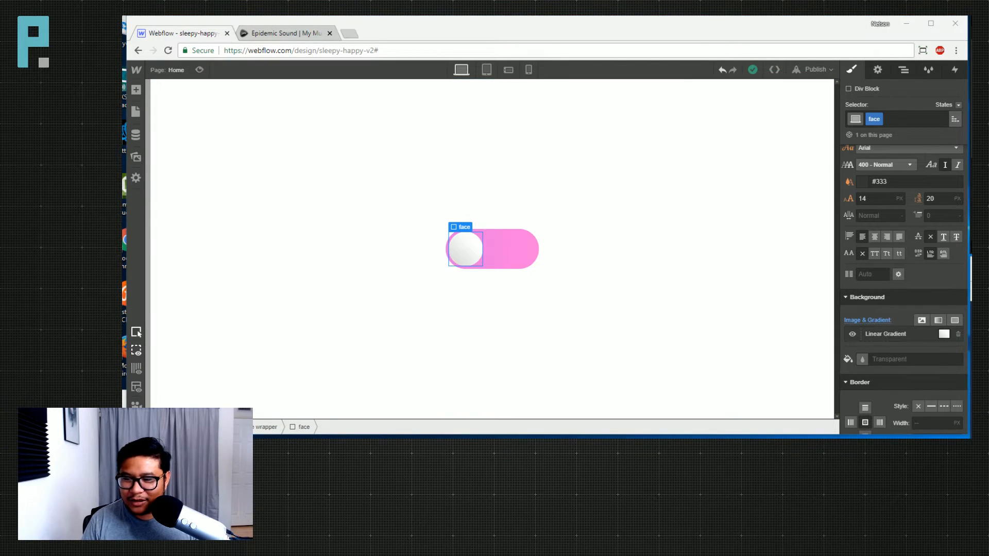
{"action": "left_click", "coordinate": [496, 254]}
{"action": "left_click", "coordinate": [462, 247]}
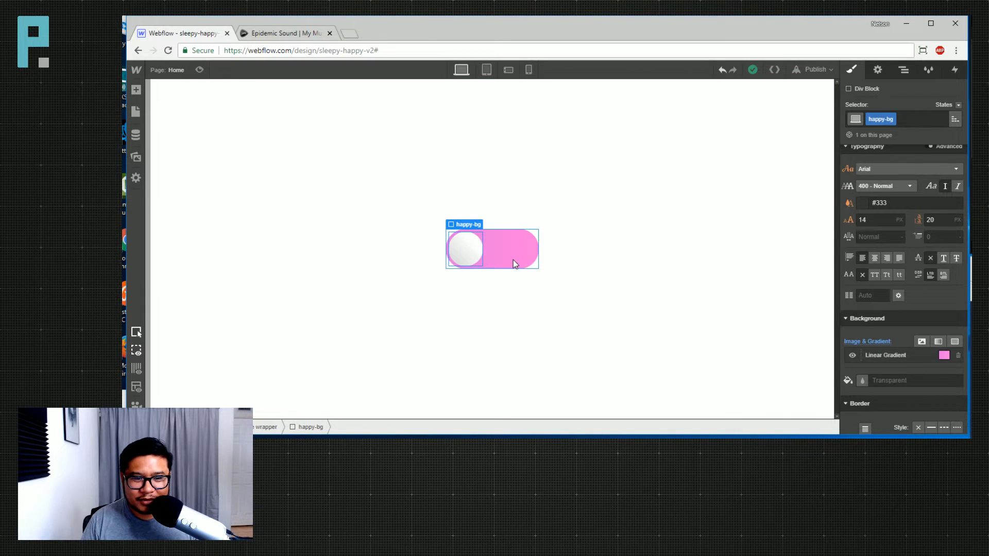
{"action": "key", "text": "a"}
{"action": "key", "text": "a"}
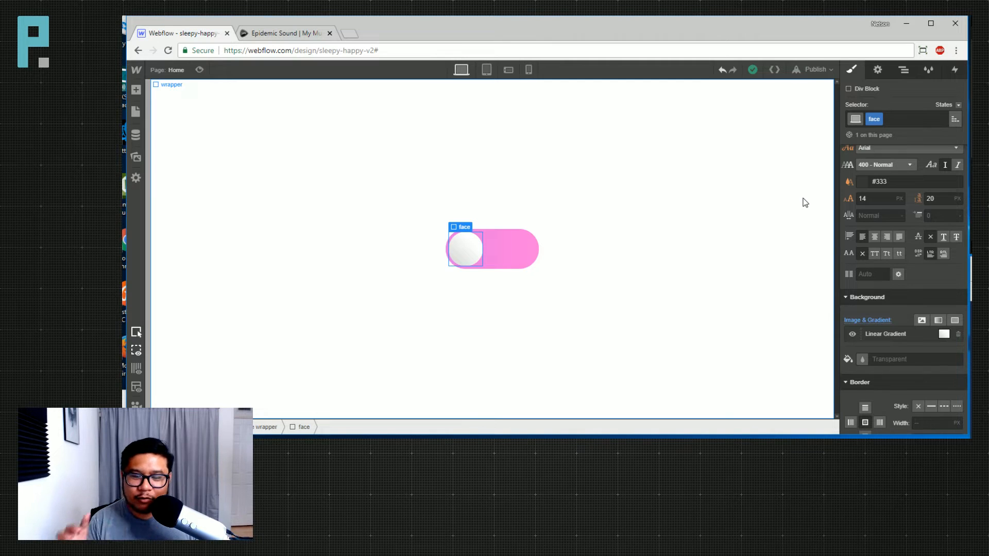
Add a div block inside the face element and give it the class "sleepy face"
{"action": "left_click", "coordinate": [904, 70]}
{"action": "key", "text": "a"}
{"action": "left_click_drag", "start_coordinate": [171, 224], "coordinate": [906, 148]}
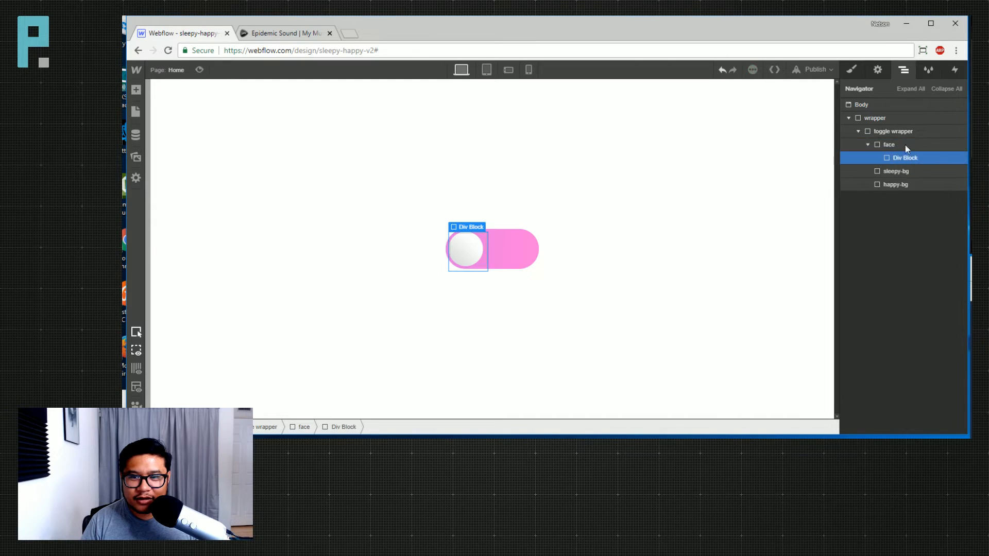
{"action": "key", "text": "s"}
{"action": "left_click", "coordinate": [904, 119]}
{"action": "type", "text": "sl"}
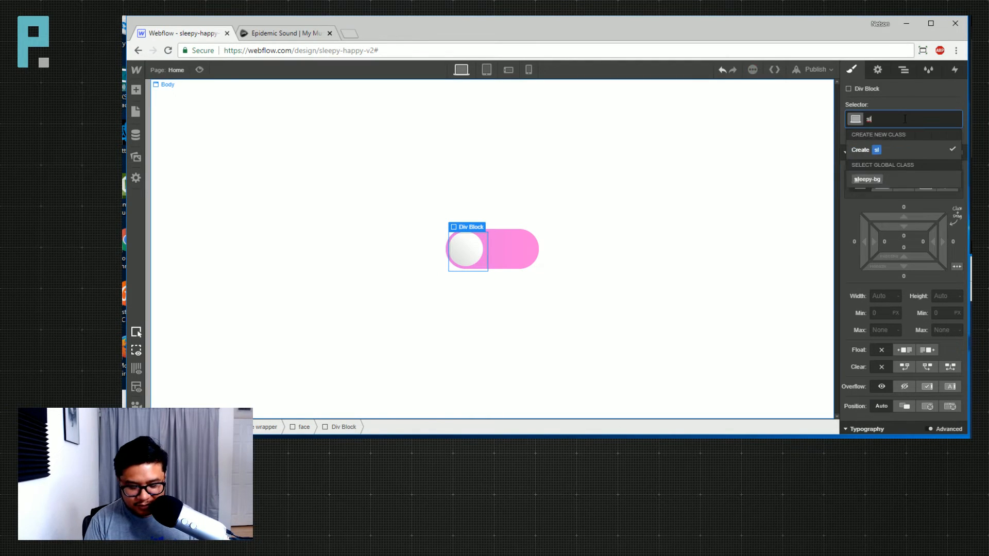
{"action": "type", "text": "eepy face"}
{"action": "key", "text": "Return"}
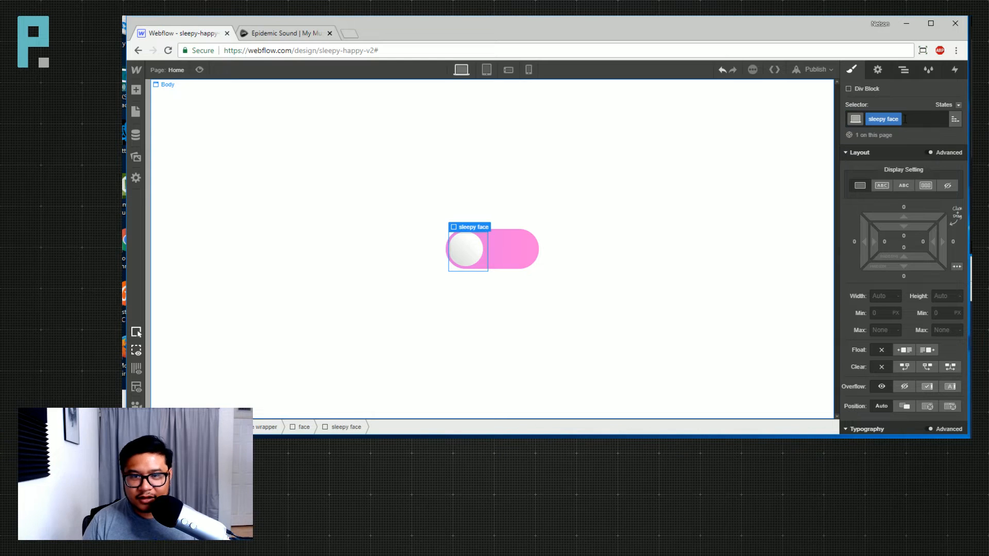
Check the parent face's position setting, and make sleepy face absolutely positioned with 0 px offsets on all four sides
{"action": "scroll", "coordinate": [899, 286], "scroll_direction": "down", "scroll_amount": 1}
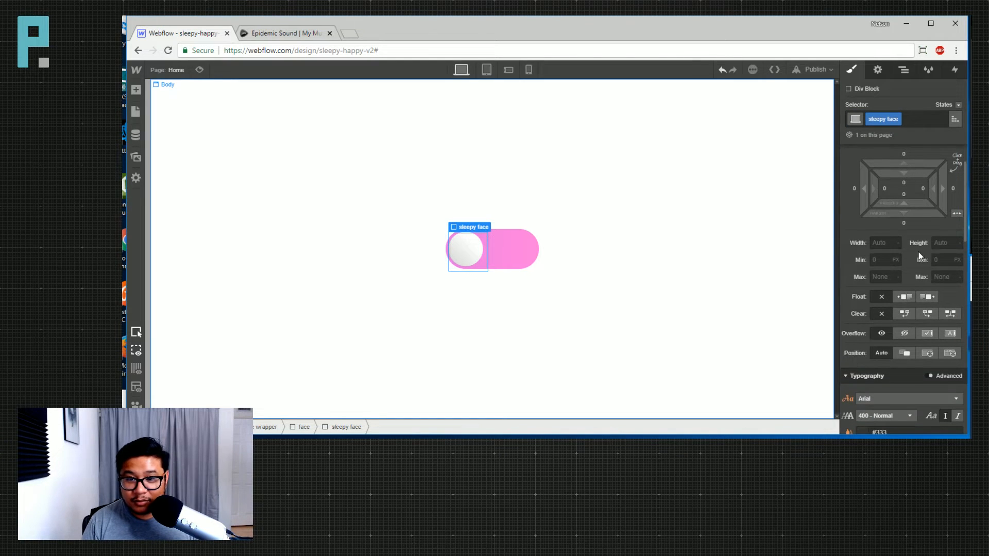
{"action": "left_click", "coordinate": [904, 72]}
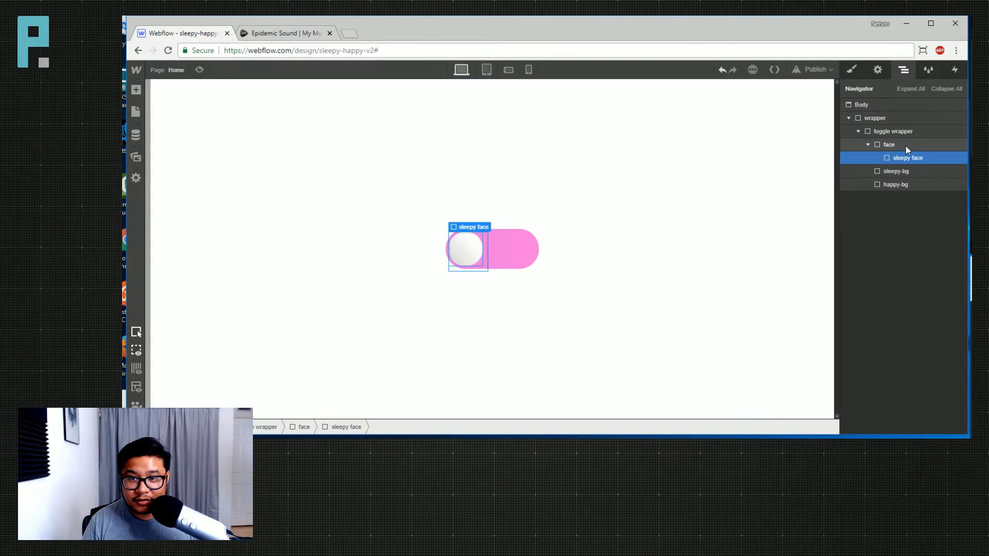
{"action": "left_click", "coordinate": [906, 145]}
{"action": "left_click", "coordinate": [852, 69]}
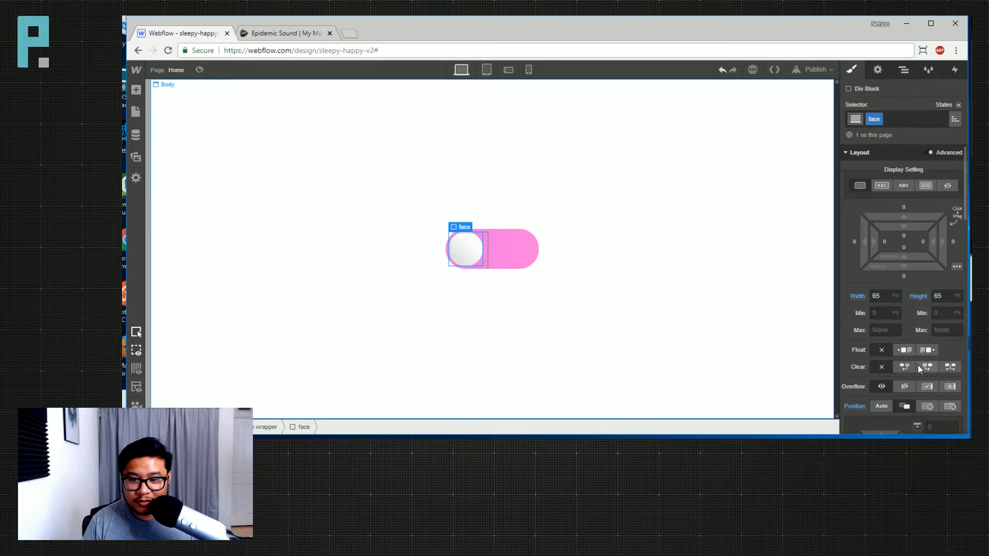
{"action": "left_click", "coordinate": [904, 69]}
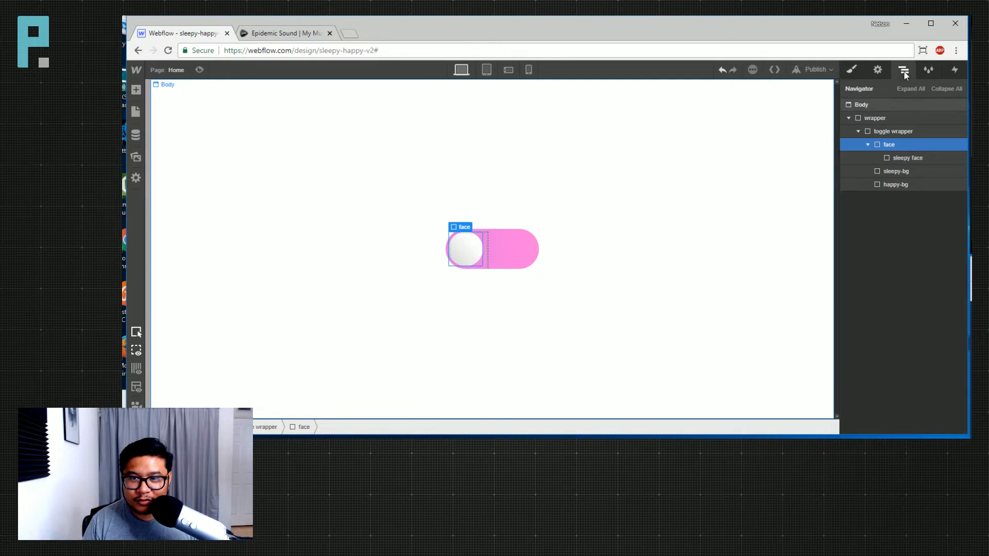
{"action": "left_click", "coordinate": [908, 157]}
{"action": "left_click", "coordinate": [854, 71]}
{"action": "scroll", "coordinate": [897, 271], "scroll_direction": "down", "scroll_amount": 3}
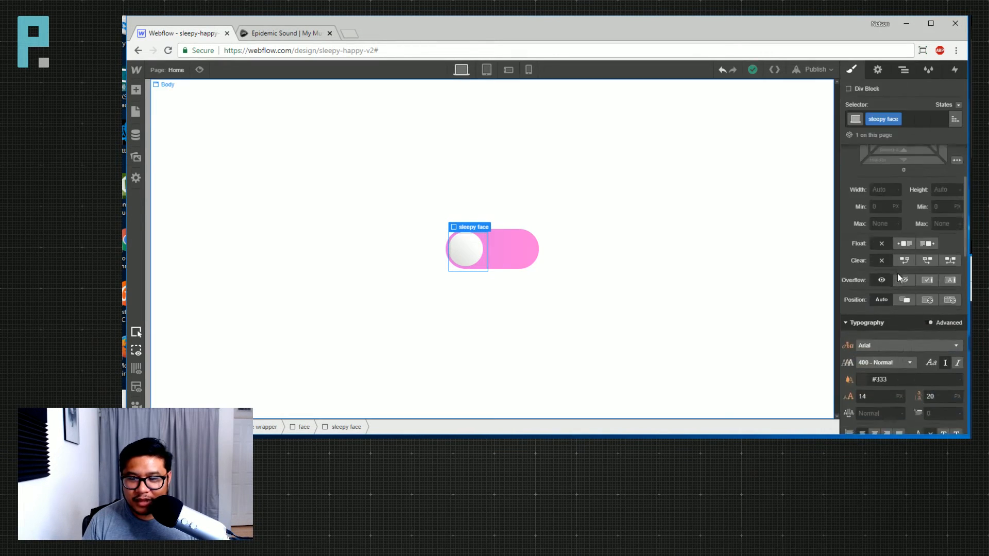
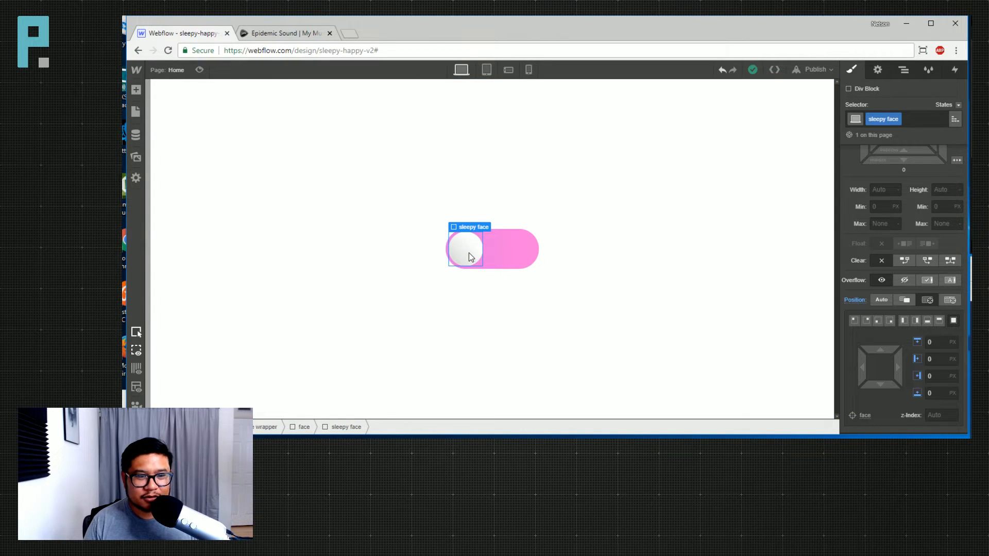
Add a div block inside sleepy face and duplicate it so that two div blocks are nested there
{"action": "key", "text": "a"}
{"action": "key", "text": "a"}
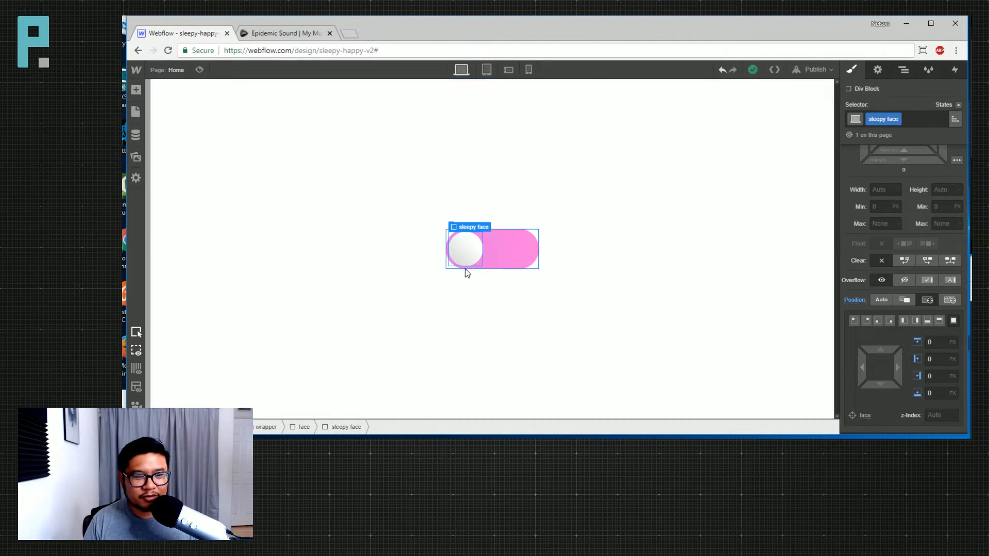
{"action": "key", "text": "a"}
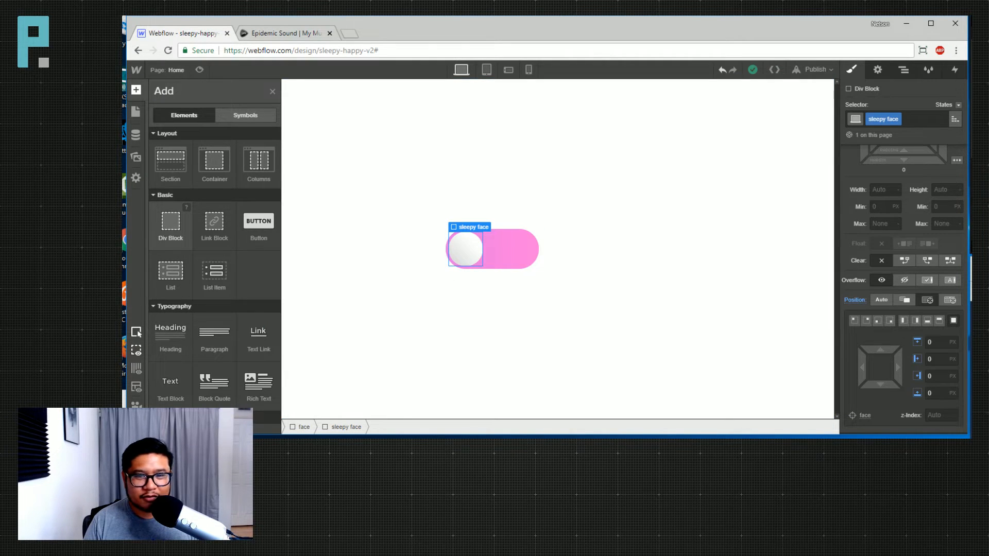
{"action": "left_click_drag", "start_coordinate": [170, 222], "coordinate": [940, 195]}
{"action": "left_click", "coordinate": [903, 71]}
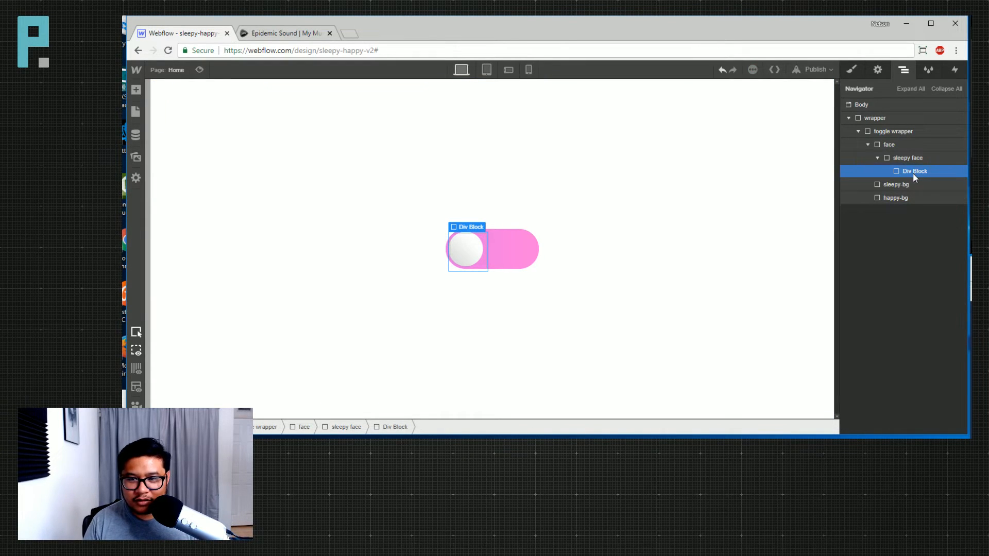
{"action": "key", "text": "ctrl+c"}
{"action": "key", "text": "ctrl+v"}
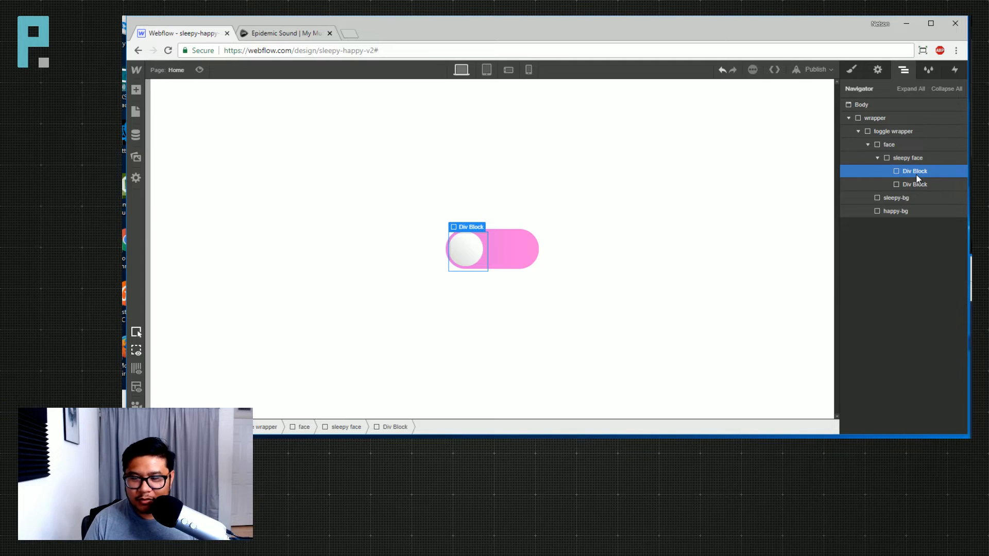
Give the first div block inside sleepy face the new class "sleepy eye"
{"action": "left_click", "coordinate": [933, 182]}
{"action": "left_click", "coordinate": [936, 171]}
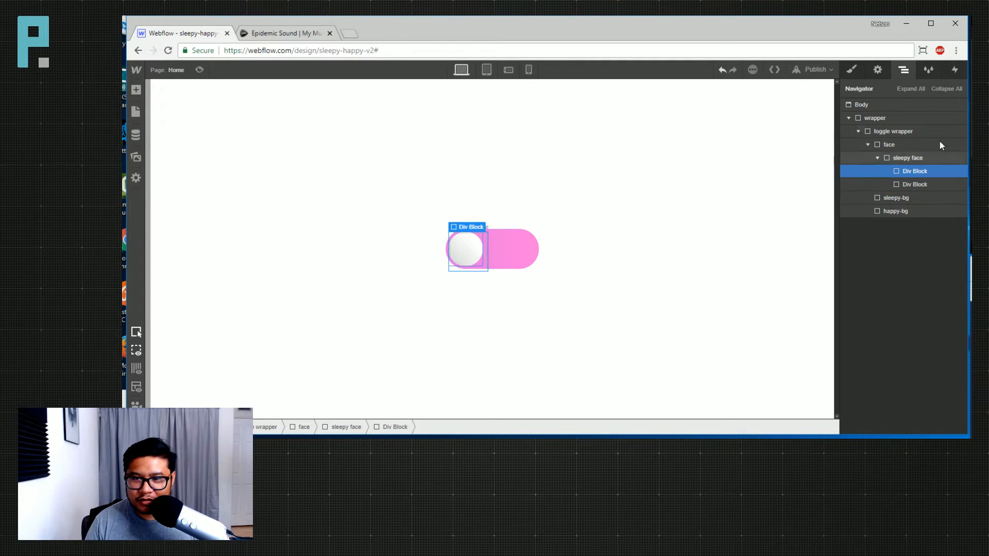
{"action": "left_click", "coordinate": [852, 71]}
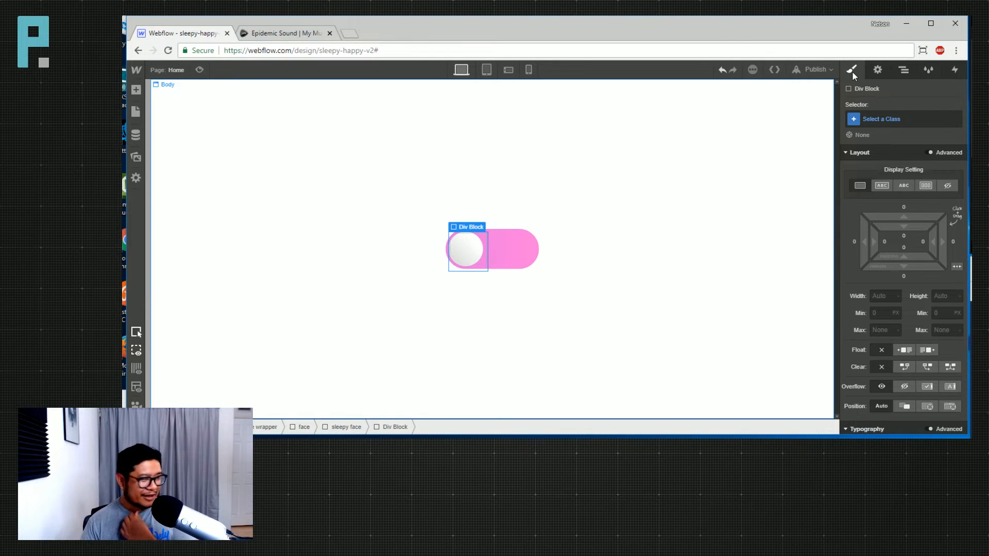
{"action": "left_click", "coordinate": [903, 118]}
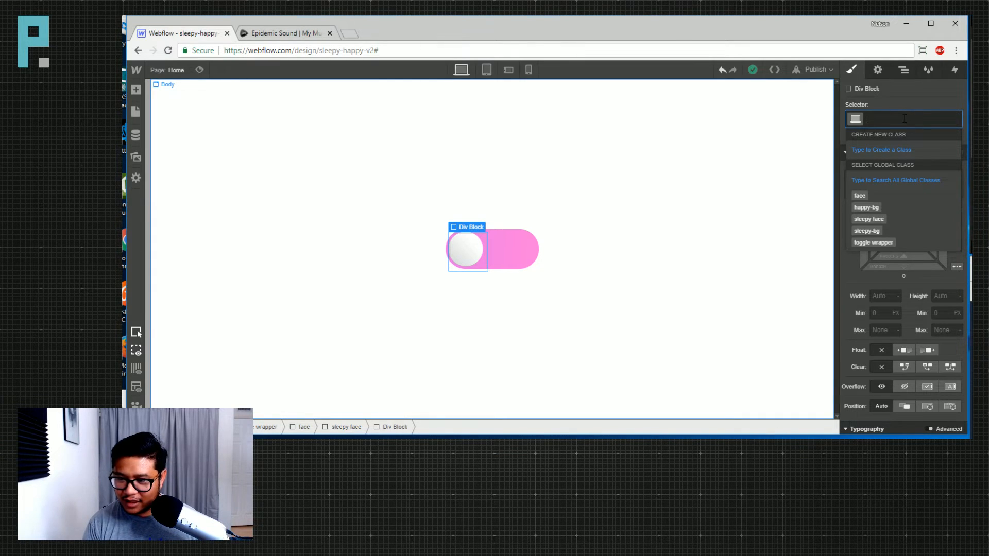
{"action": "type", "text": "sleepy eye"}
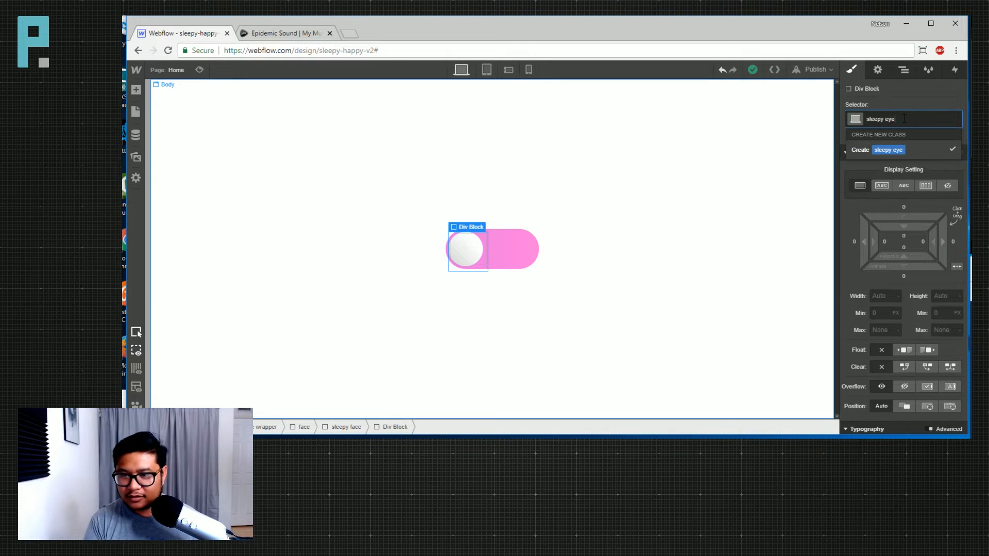
{"action": "key", "text": "Return"}
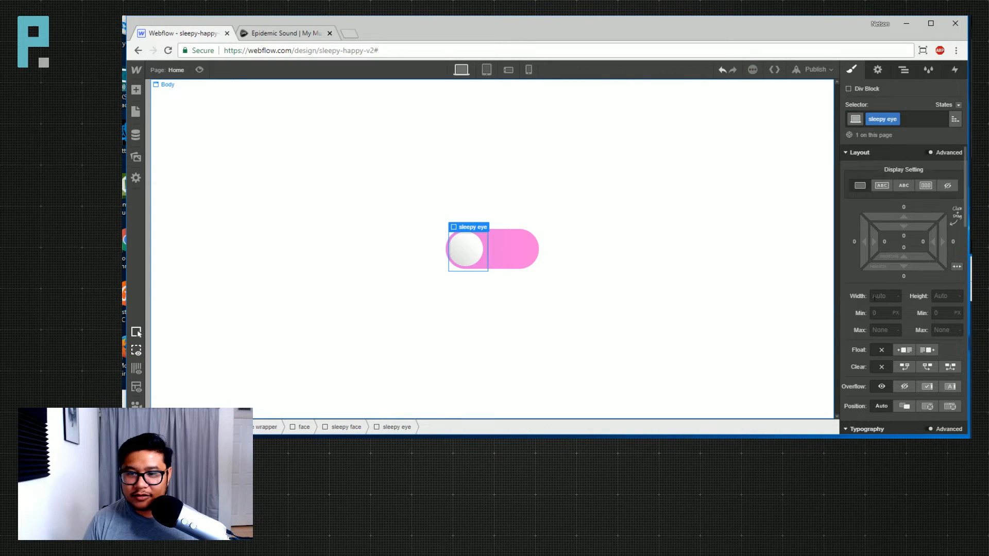
Set the sleepy eye's width to 15 px and its height to 3 px
{"action": "scroll", "coordinate": [896, 284], "scroll_direction": "down", "scroll_amount": 2}
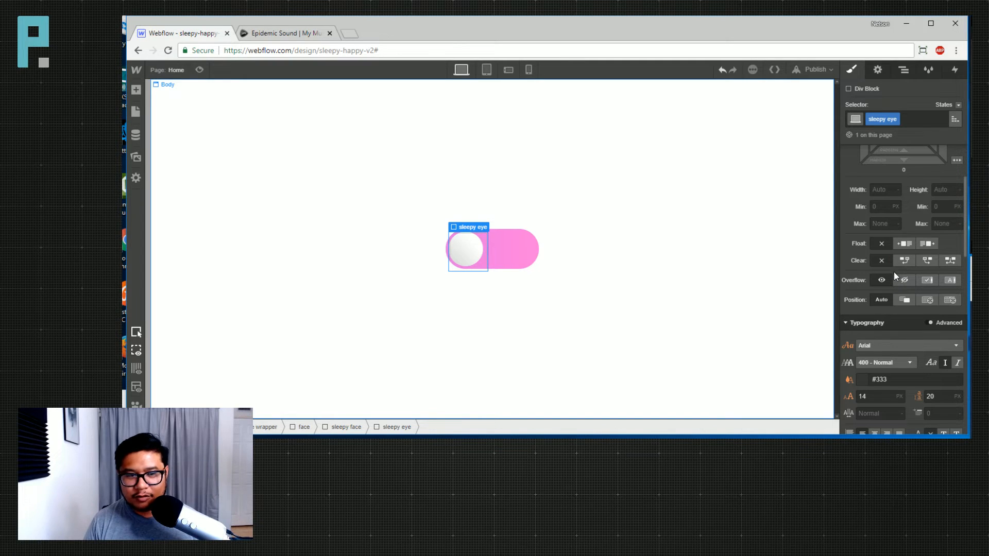
{"action": "scroll", "coordinate": [908, 259], "scroll_direction": "up", "scroll_amount": 1}
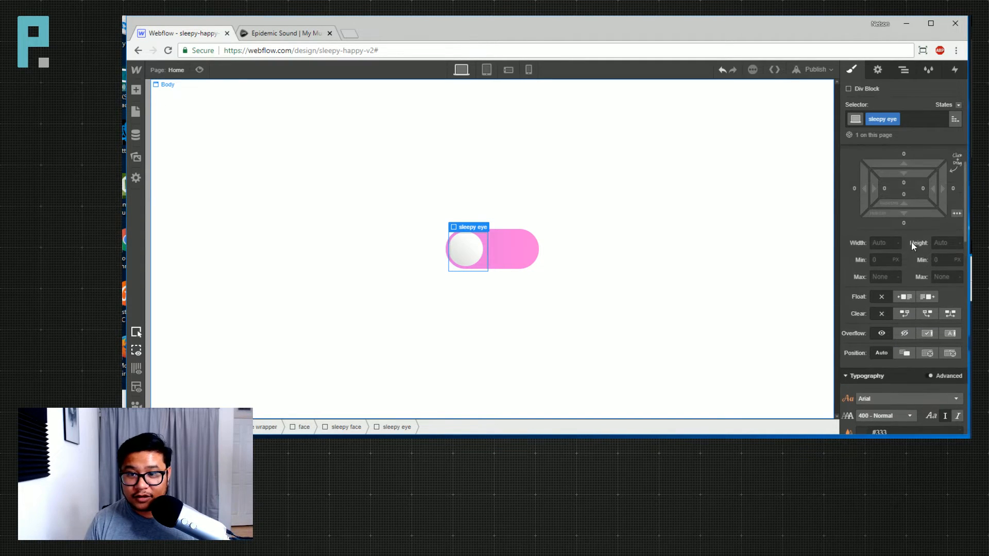
{"action": "type", "text": "1"}
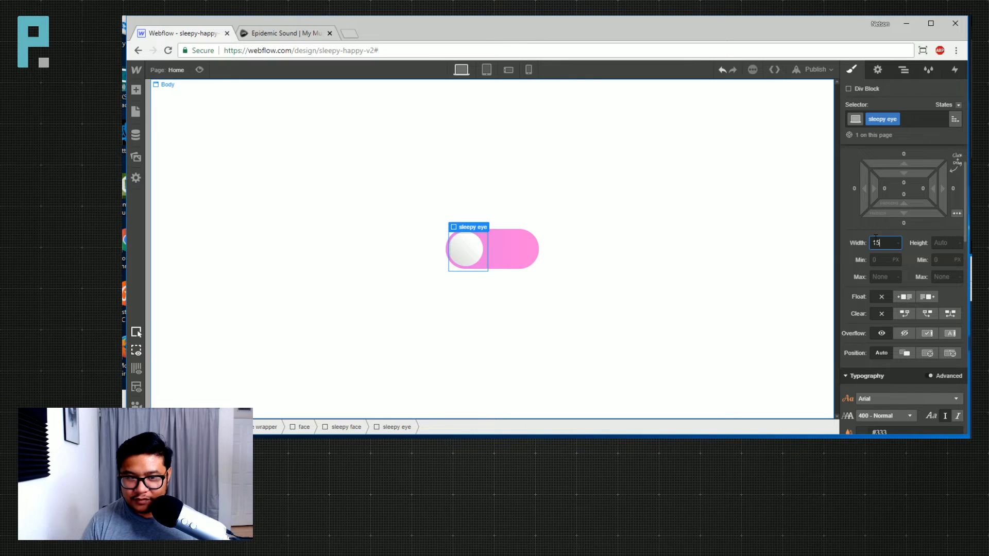
{"action": "type", "text": "5"}
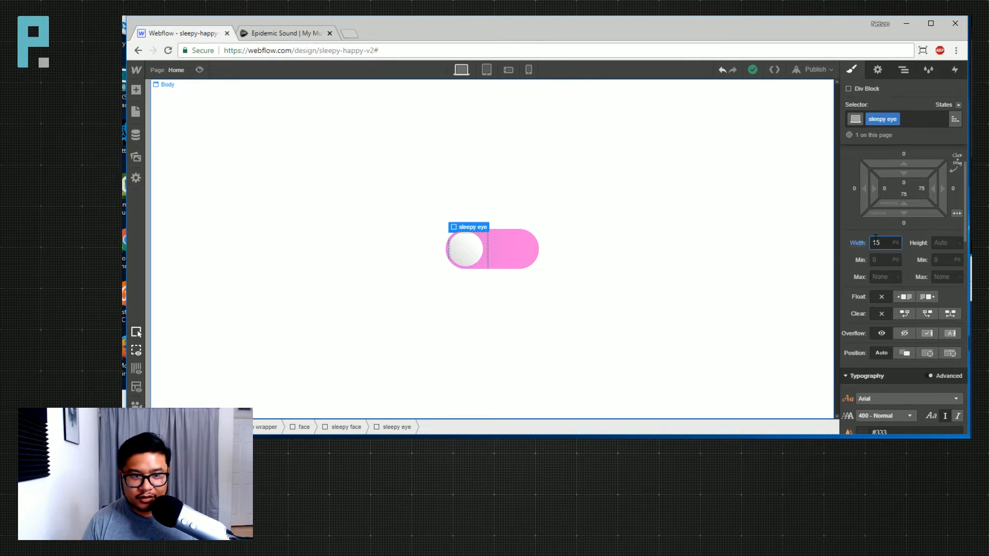
{"action": "key", "text": "Tab"}
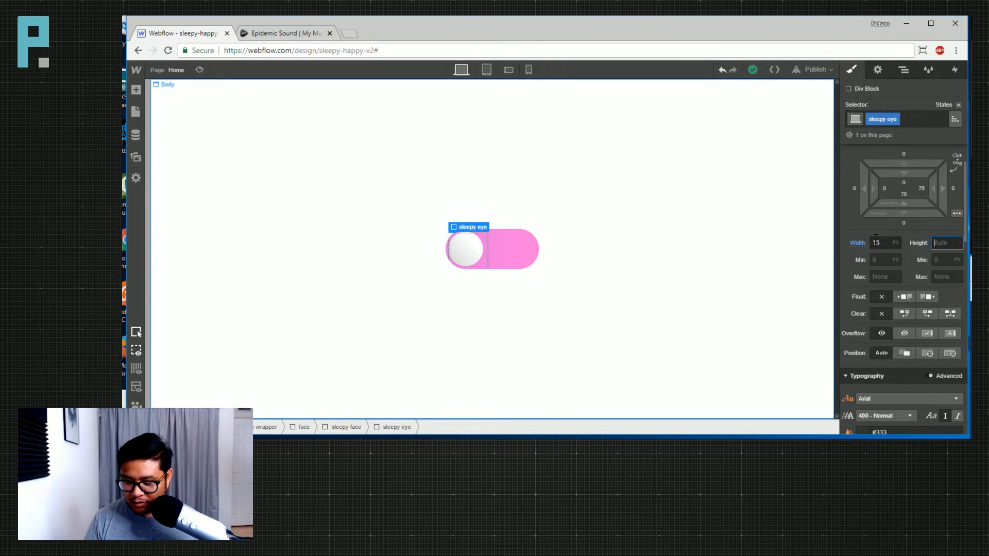
{"action": "type", "text": "3"}
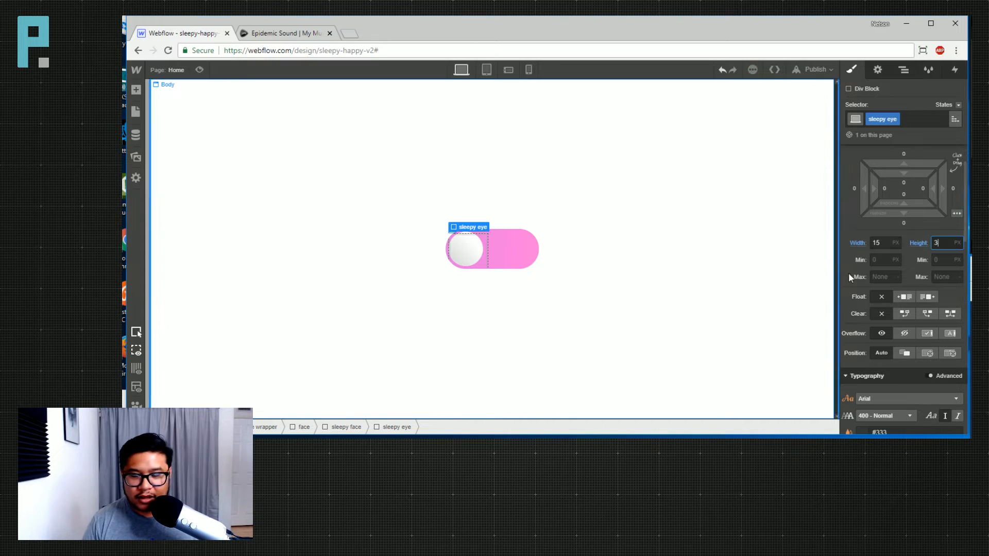
Give the sleepy eye a dark grey #3d3d3d background colour
{"action": "scroll", "coordinate": [863, 259], "scroll_direction": "down", "scroll_amount": 3}
{"action": "scroll", "coordinate": [904, 294], "scroll_direction": "down", "scroll_amount": 1}
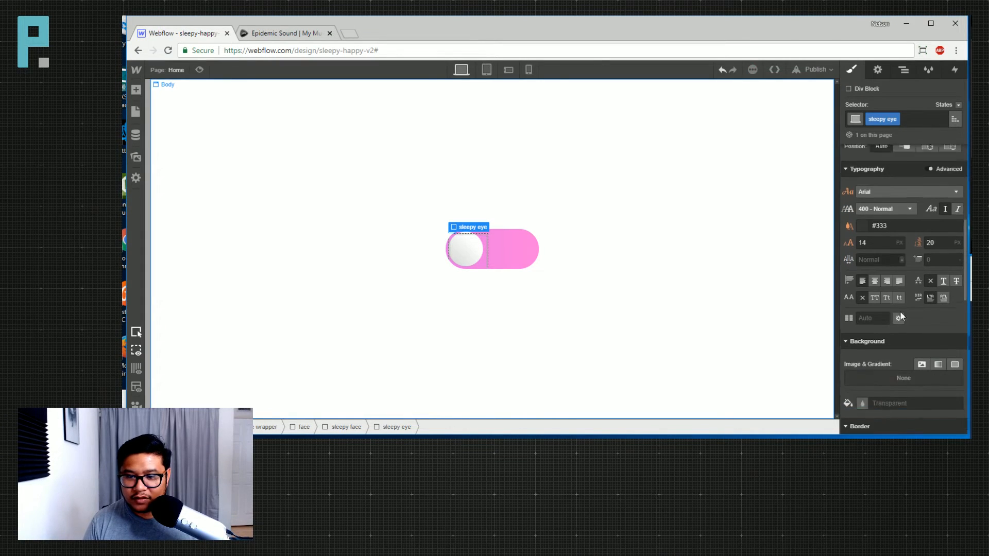
{"action": "left_click", "coordinate": [863, 397]}
{"action": "left_click_drag", "start_coordinate": [894, 307], "coordinate": [853, 301]}
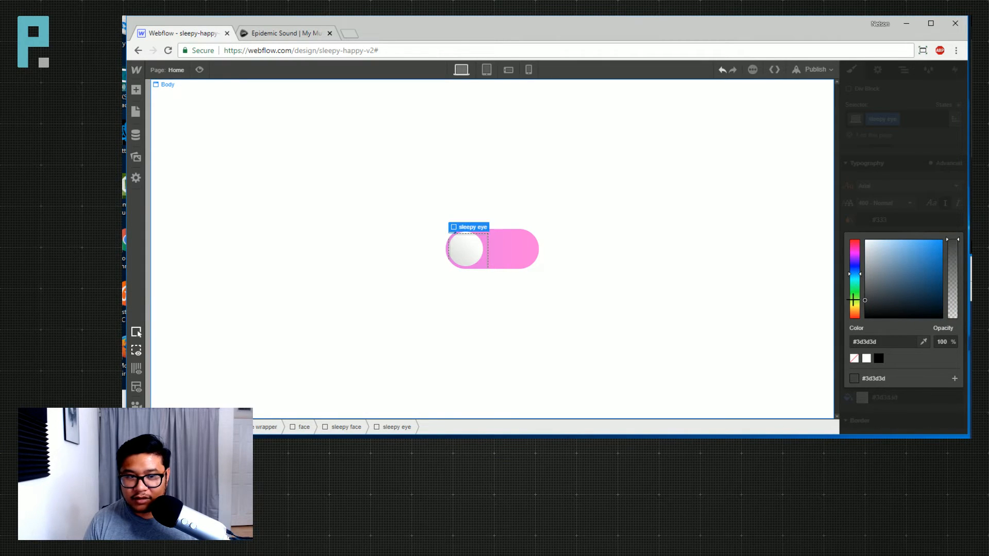
{"action": "left_click", "coordinate": [924, 212]}
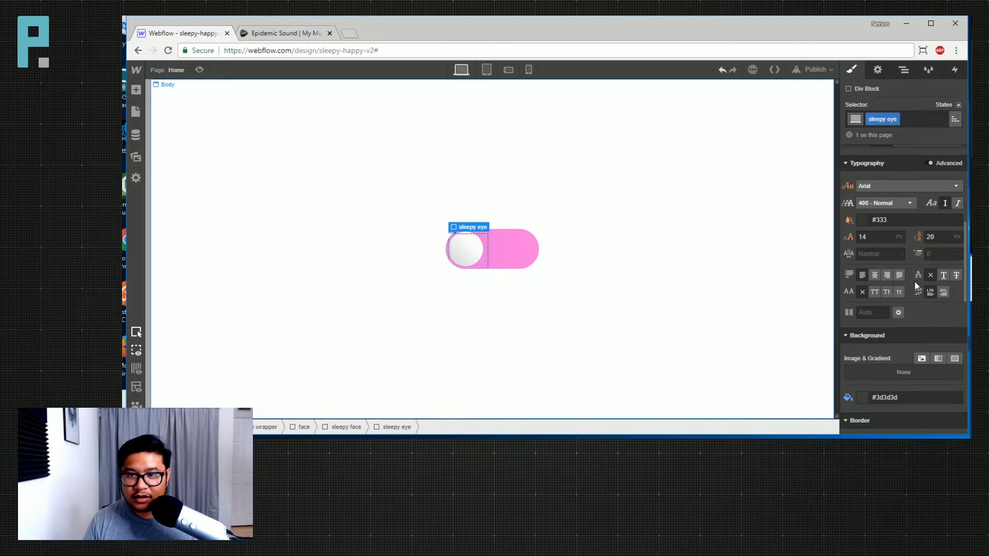
Make the sleepy eye absolutely positioned from the bottom-left corner, with an 11 px left offset and a 31 px bottom offset
{"action": "scroll", "coordinate": [914, 281], "scroll_direction": "up", "scroll_amount": 4}
{"action": "scroll", "coordinate": [920, 315], "scroll_direction": "down", "scroll_amount": 2}
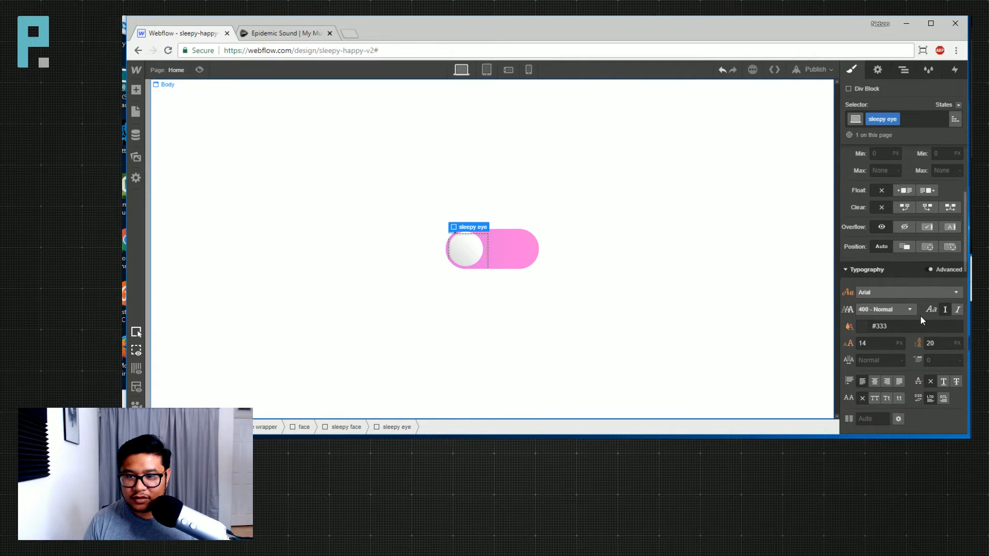
{"action": "scroll", "coordinate": [924, 320], "scroll_direction": "up", "scroll_amount": 1}
{"action": "scroll", "coordinate": [929, 267], "scroll_direction": "down", "scroll_amount": 1}
{"action": "left_click", "coordinate": [927, 247]}
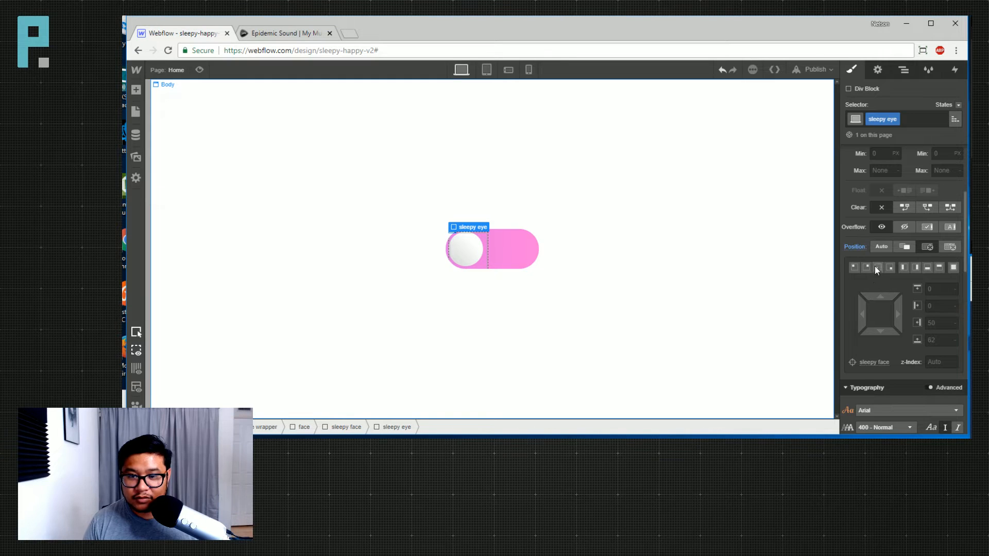
{"action": "left_click", "coordinate": [878, 267]}
{"action": "left_click_drag", "start_coordinate": [881, 332], "coordinate": [884, 279]}
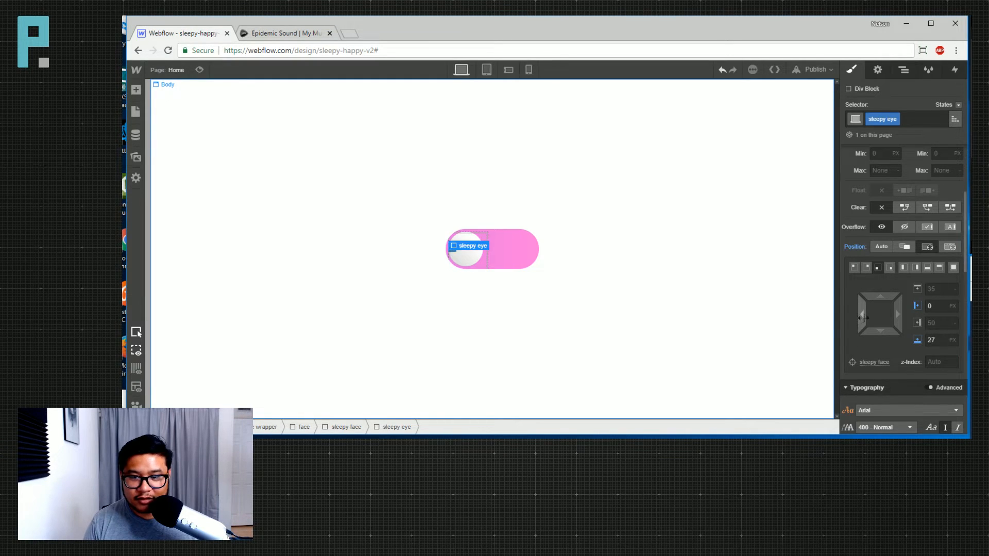
{"action": "mouse_move", "coordinate": [864, 318]}
{"action": "left_mouse_down"}
{"action": "mouse_move", "coordinate": [896, 314]}
{"action": "mouse_move", "coordinate": [881, 314]}
{"action": "left_mouse_up"}
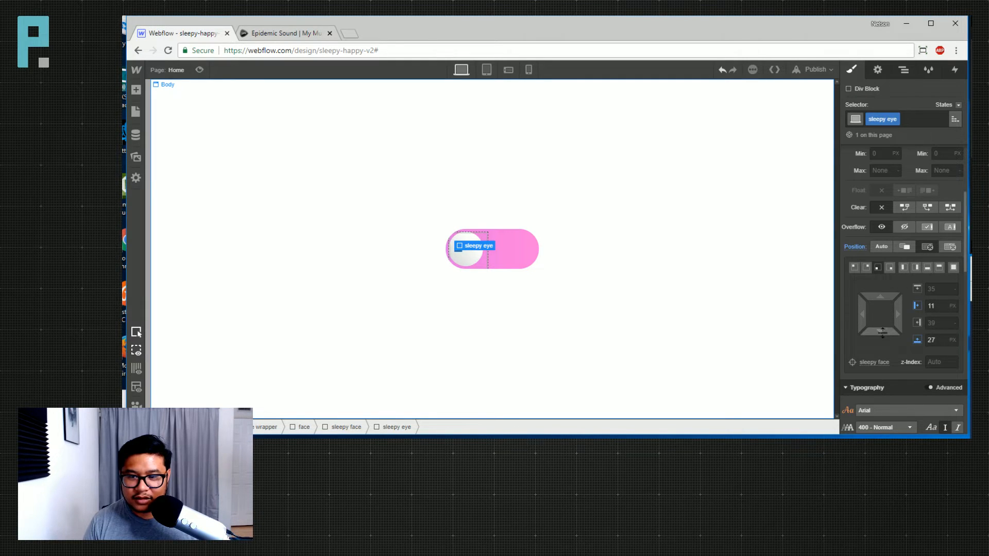
{"action": "left_click_drag", "start_coordinate": [882, 330], "coordinate": [885, 323]}
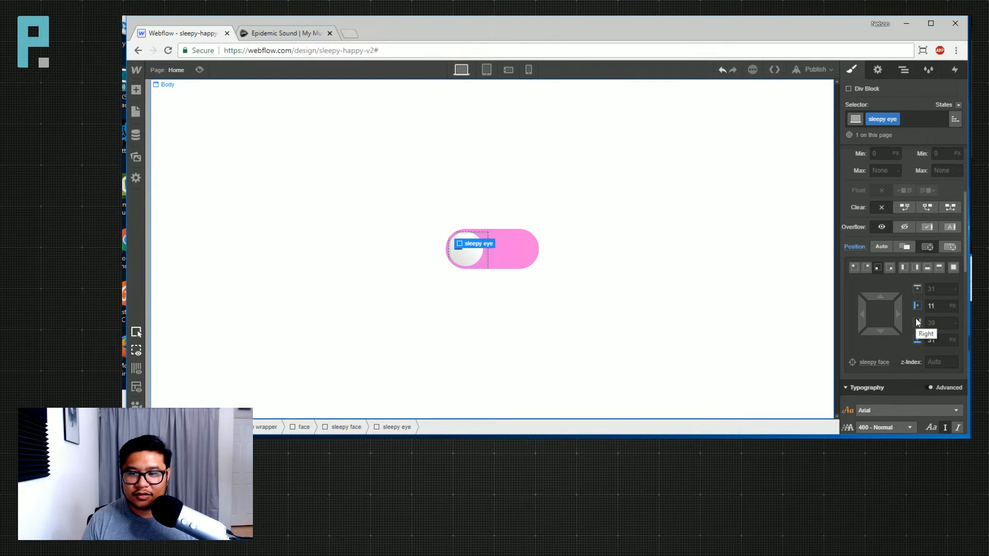
Bring the Dribbble Toggle reference over the canvas, check the shape of its sleepy eyes, and move the reference window away again
{"action": "scroll", "coordinate": [906, 315], "scroll_direction": "down", "scroll_amount": 3}
{"action": "scroll", "coordinate": [906, 317], "scroll_direction": "down", "scroll_amount": 5}
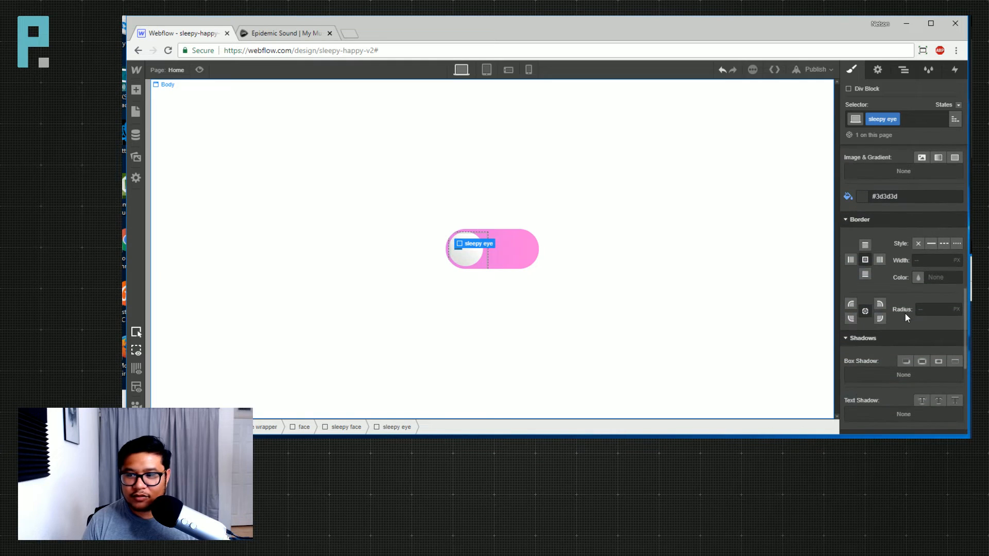
{"action": "left_click_drag", "start_coordinate": [988, 242], "coordinate": [706, 136]}
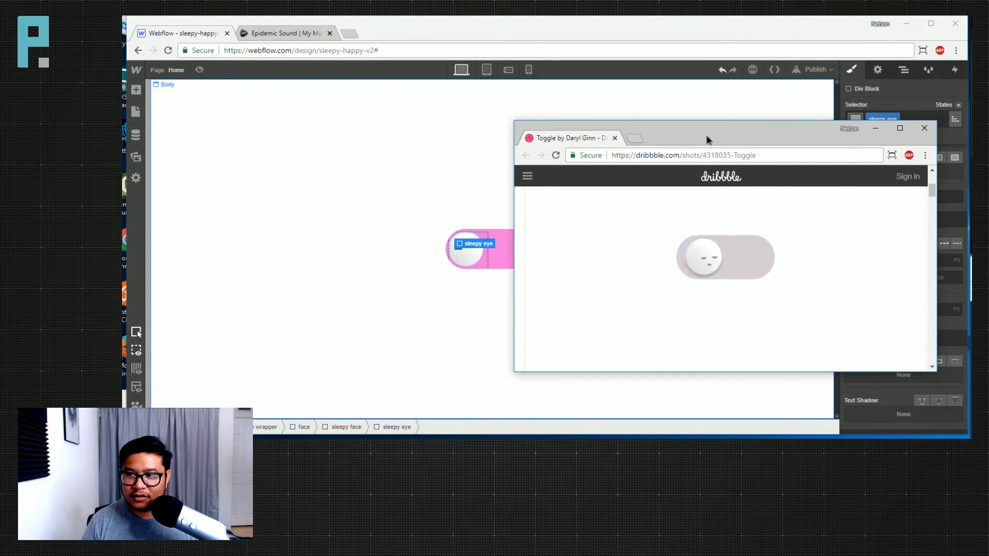
{"action": "left_click_drag", "start_coordinate": [707, 136], "coordinate": [988, 139]}
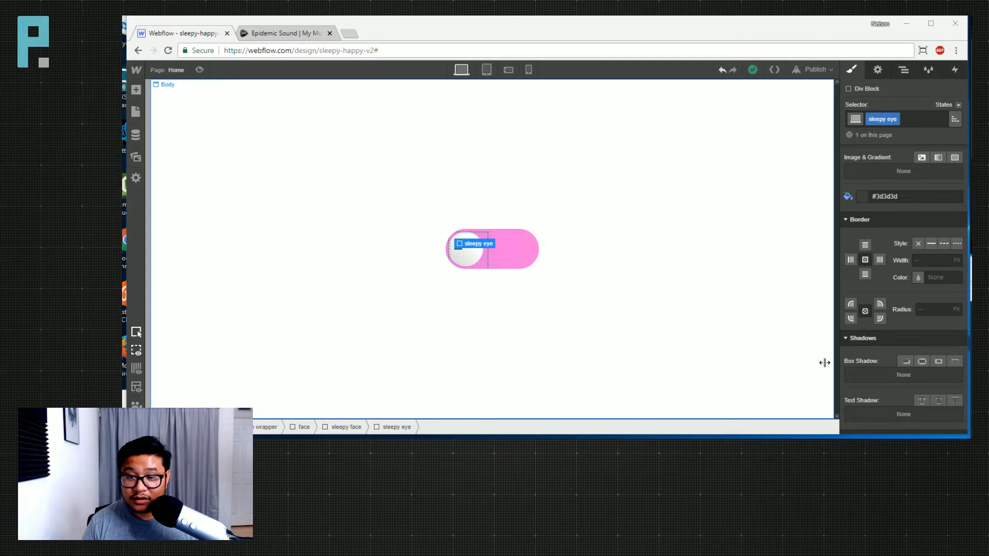
Set the sleepy eye's corner radius to 10 px and inspect the eye on the canvas without its selection outline
{"action": "left_click", "coordinate": [924, 313]}
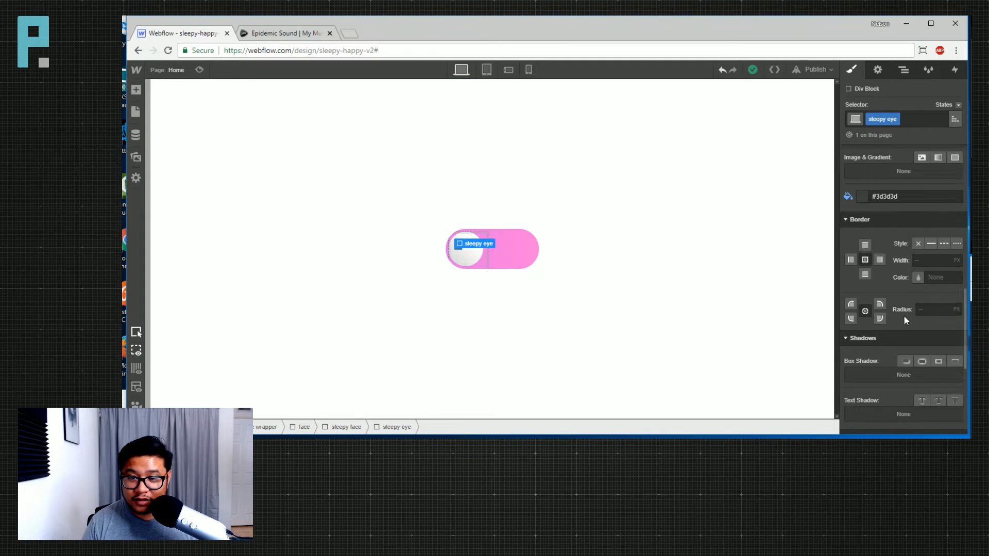
{"action": "left_click", "coordinate": [925, 314]}
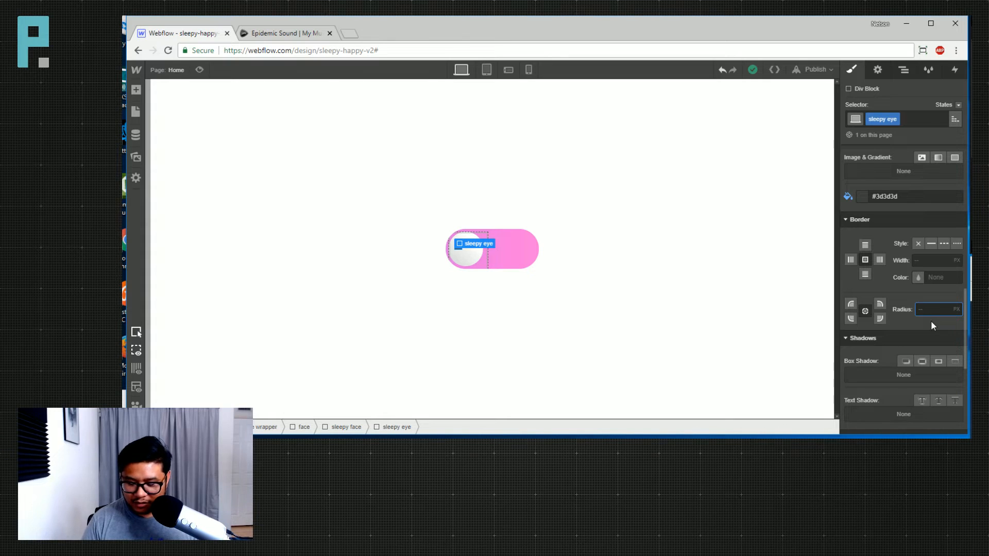
{"action": "type", "text": "5"}
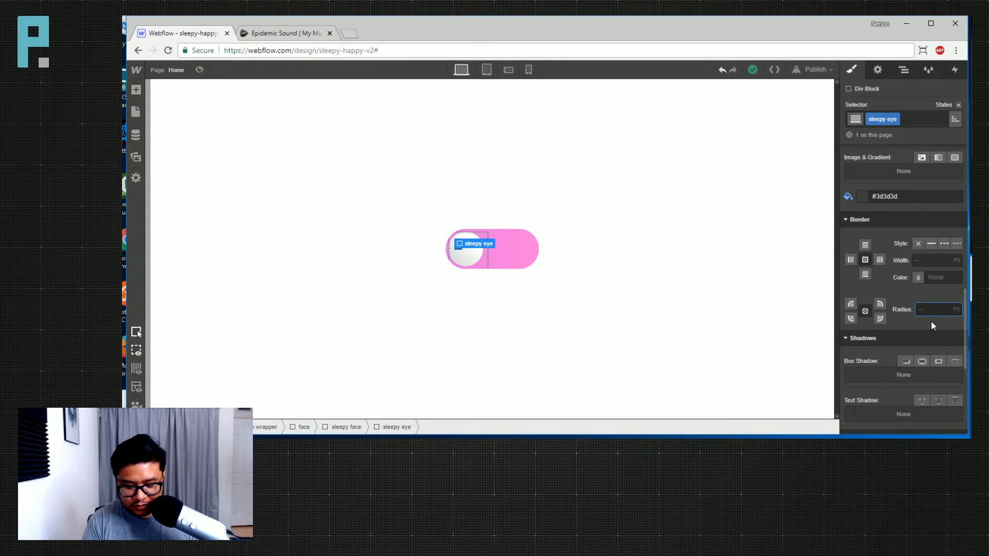
{"action": "type", "text": "10"}
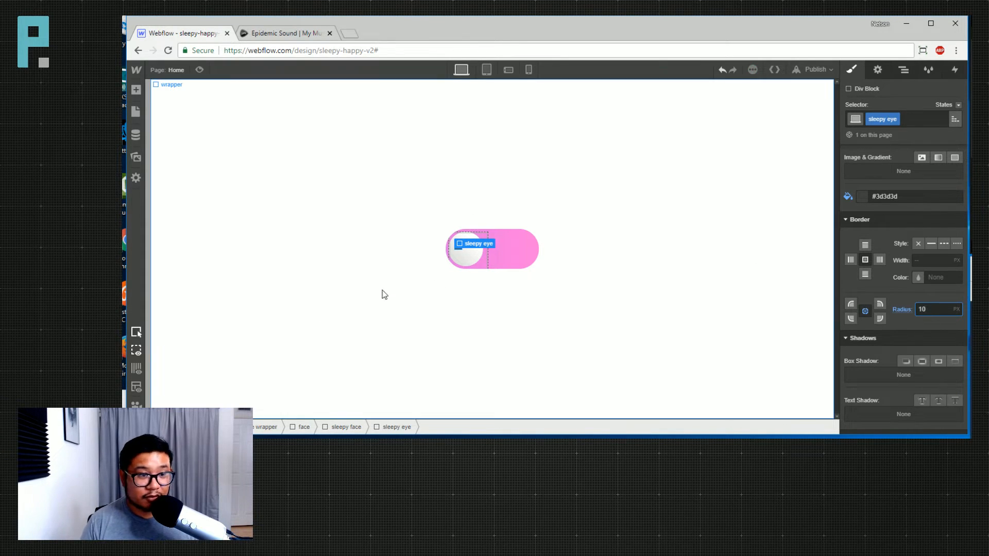
{"action": "left_click", "coordinate": [468, 256]}
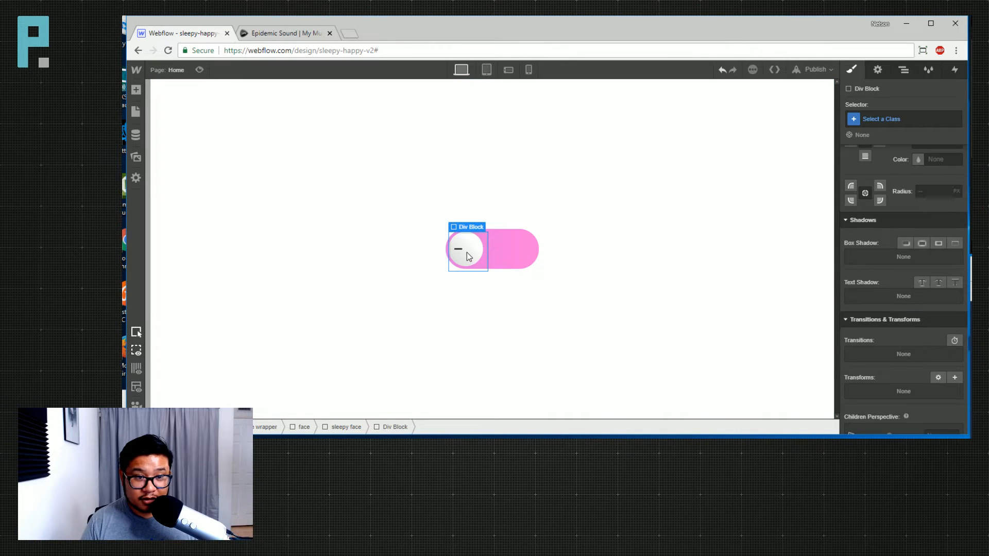
Reselect the sleepy eye and raise its corner radius to 110 px
{"action": "left_click", "coordinate": [904, 70]}
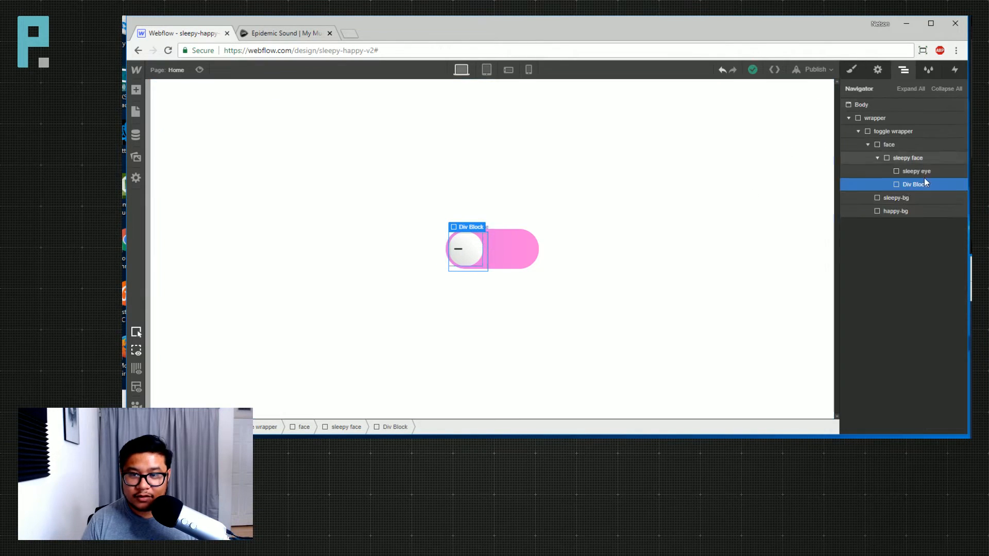
{"action": "left_click", "coordinate": [917, 171]}
{"action": "key", "text": "s"}
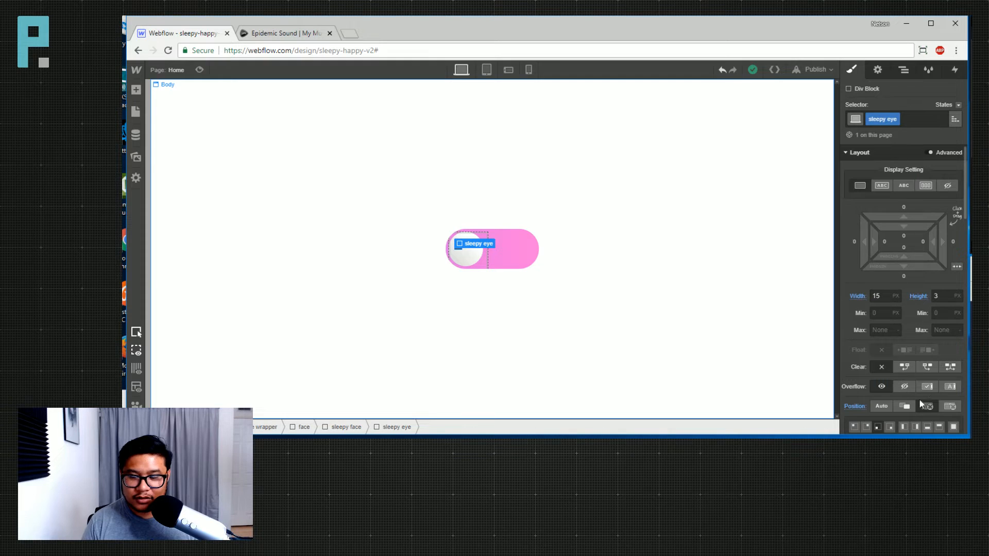
{"action": "scroll", "coordinate": [921, 404], "scroll_direction": "down", "scroll_amount": 8}
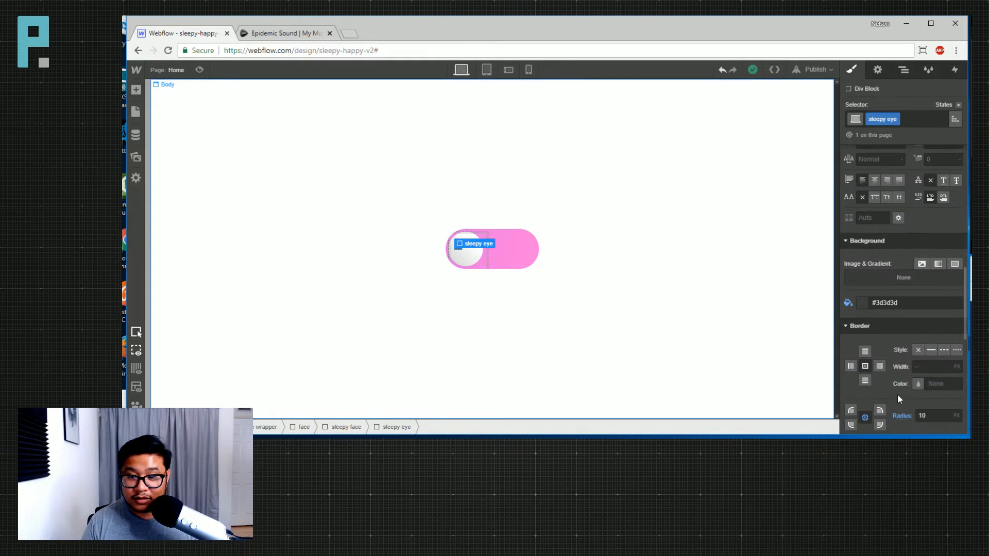
{"action": "scroll", "coordinate": [898, 397], "scroll_direction": "down", "scroll_amount": 3}
{"action": "left_click", "coordinate": [930, 310]}
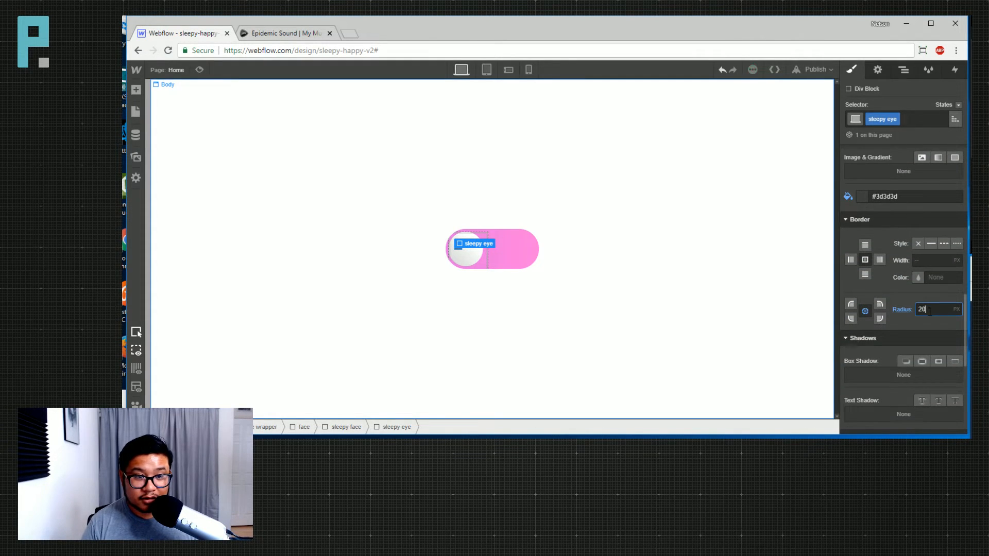
{"action": "key", "text": "shift+Up"}
{"action": "key", "text": "shift+Up"}
{"action": "key", "text": "shift+Up"}
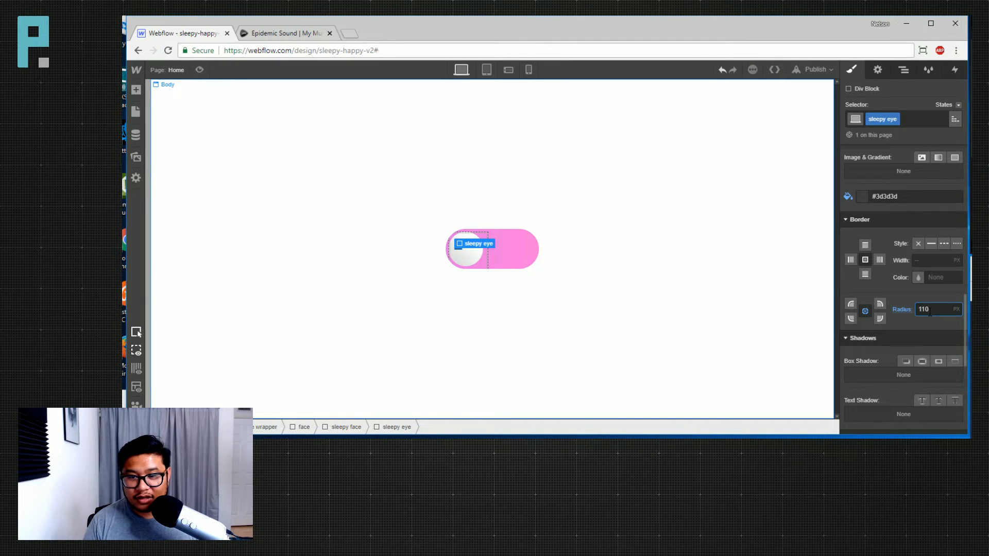
Set the sleepy eye's corner radius to 50%
{"action": "left_click", "coordinate": [896, 308]}
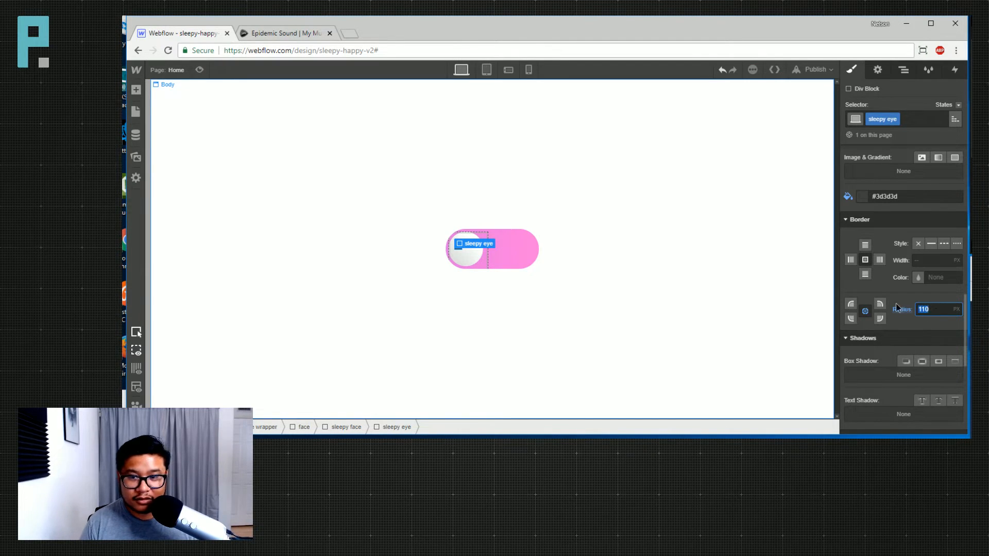
{"action": "type", "text": "50%"}
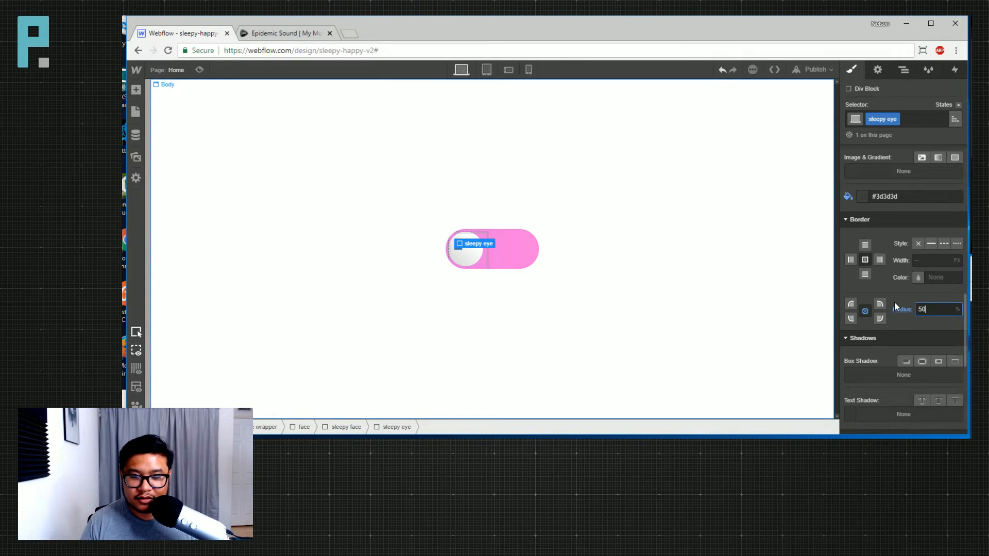
{"action": "scroll", "coordinate": [894, 302], "scroll_direction": "up", "scroll_amount": 2}
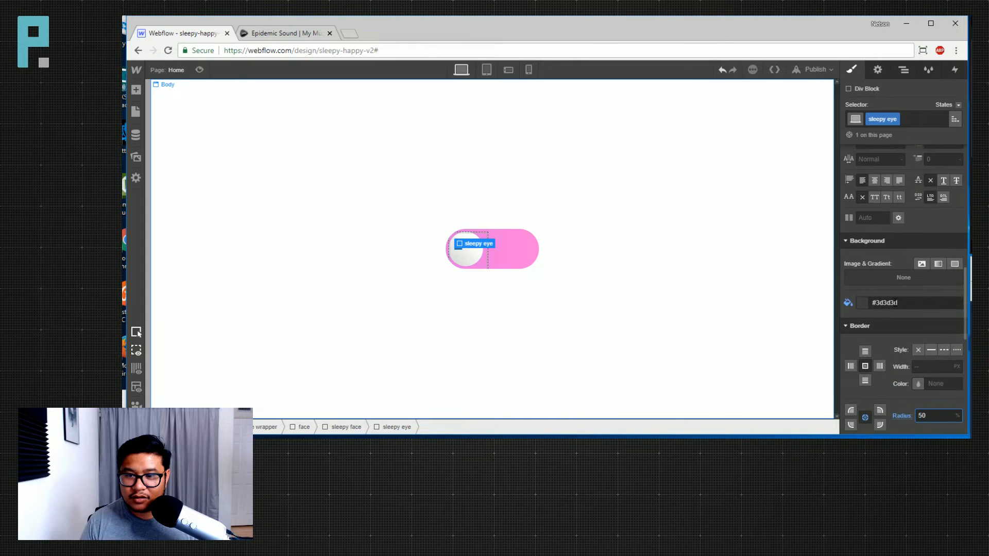
Remove the background color from the sleepy eye so its fill is transparent
{"action": "scroll", "coordinate": [902, 301], "scroll_direction": "down", "scroll_amount": 2}
{"action": "scroll", "coordinate": [894, 308], "scroll_direction": "up", "scroll_amount": 10}
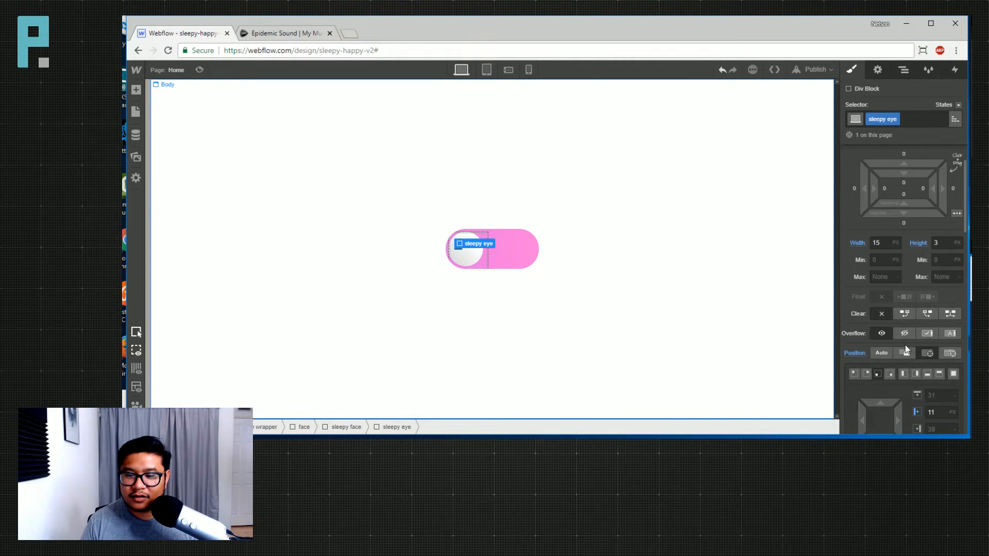
{"action": "scroll", "coordinate": [904, 344], "scroll_direction": "down", "scroll_amount": 6}
{"action": "left_click", "coordinate": [849, 355]}
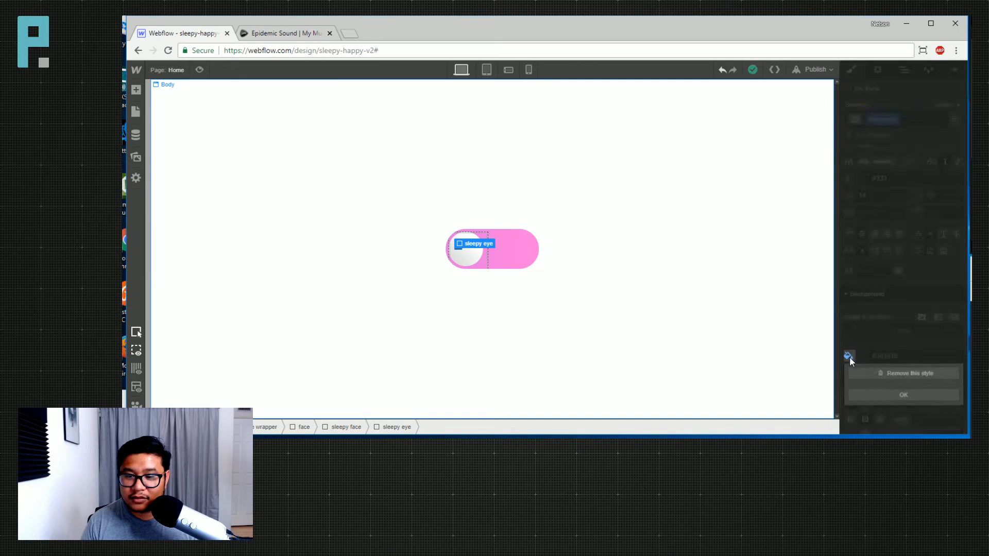
{"action": "left_click", "coordinate": [888, 376]}
Set the sleepy eye's corner radius to 10 px and give it a 5 px solid border on all sides
{"action": "scroll", "coordinate": [887, 355], "scroll_direction": "down", "scroll_amount": 3}
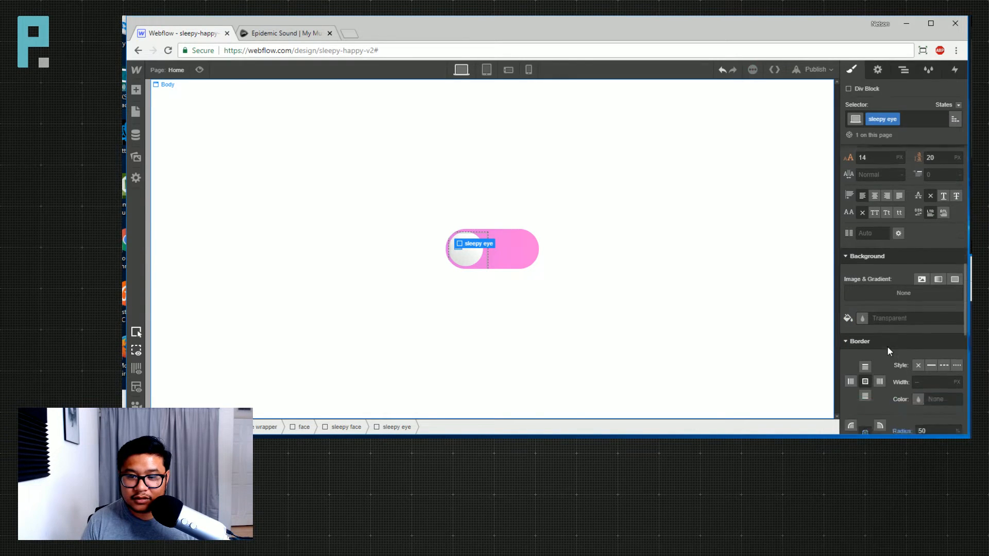
{"action": "left_click", "coordinate": [933, 309]}
{"action": "type", "text": "10px"}
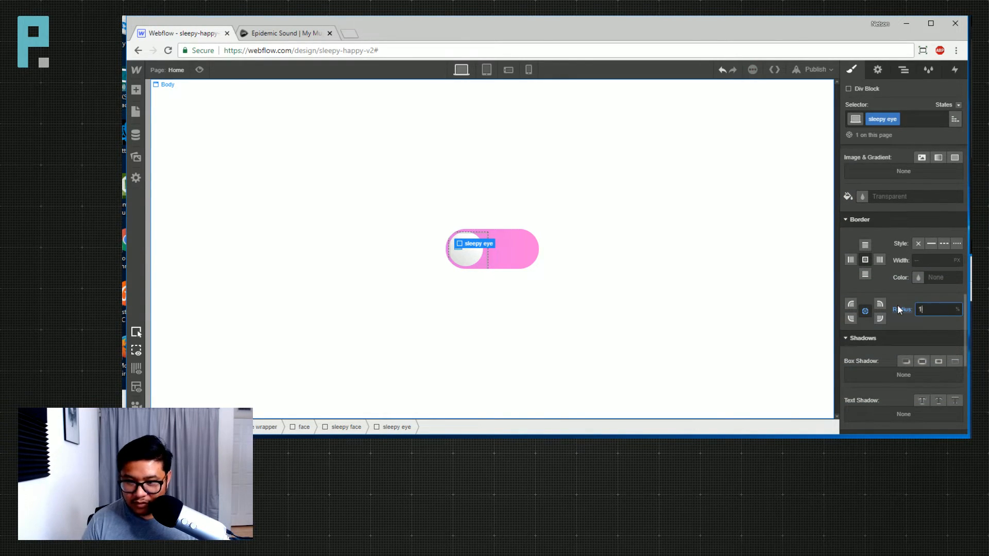
{"action": "left_click", "coordinate": [932, 243]}
{"action": "left_click", "coordinate": [932, 261]}
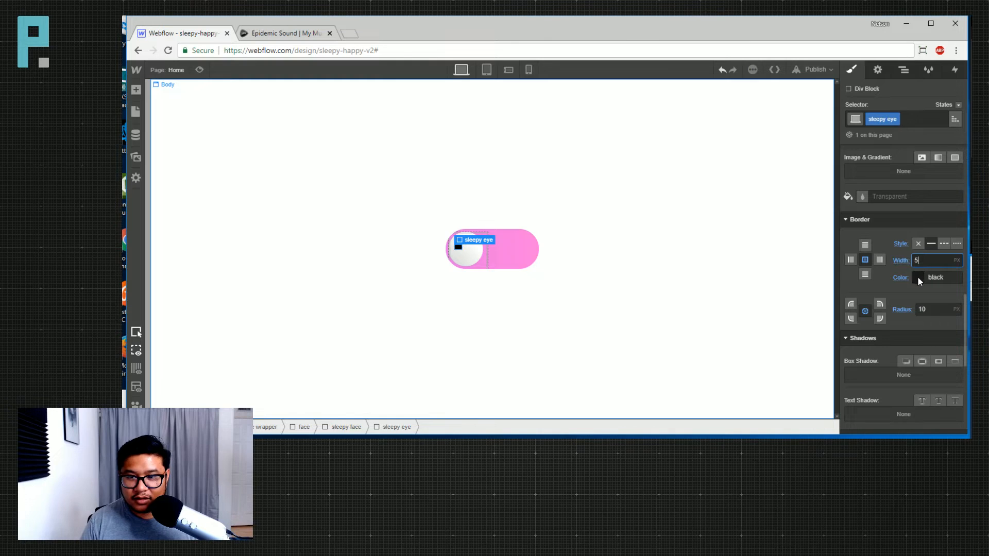
Change the sleepy eye's border color to the grey #747474
{"action": "left_click", "coordinate": [916, 276]}
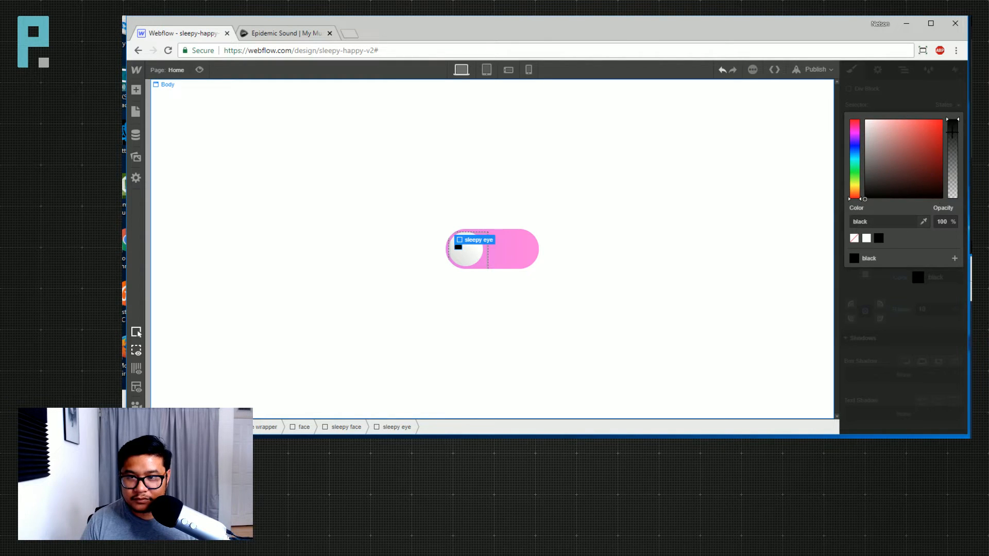
{"action": "mouse_move", "coordinate": [876, 181]}
{"action": "left_mouse_down"}
{"action": "mouse_move", "coordinate": [848, 178]}
{"action": "mouse_move", "coordinate": [847, 167]}
{"action": "left_mouse_up"}
{"action": "left_click", "coordinate": [904, 110]}
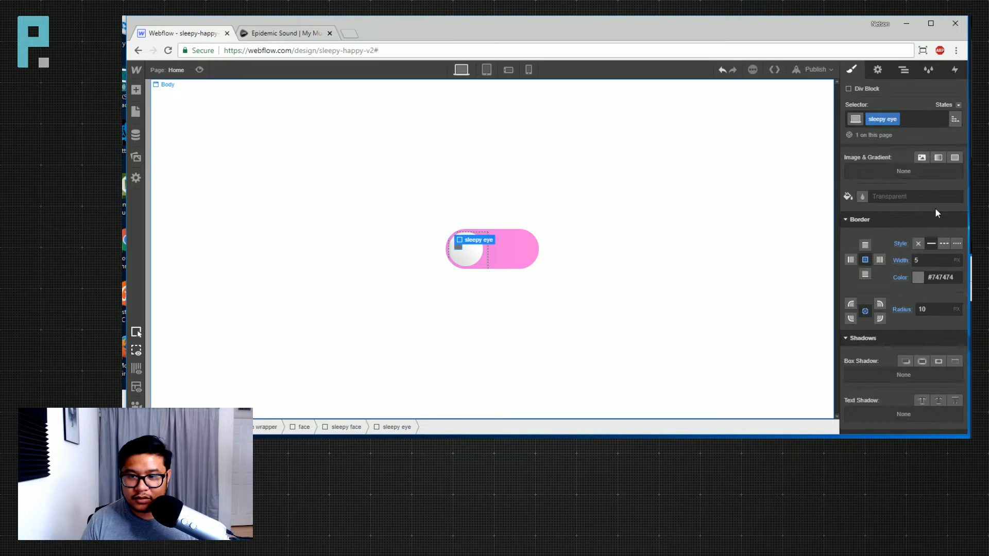
Reduce the sleepy eye's border width to 2 px and clear its corner radius
{"action": "left_click", "coordinate": [929, 260]}
{"action": "type", "text": "2"}
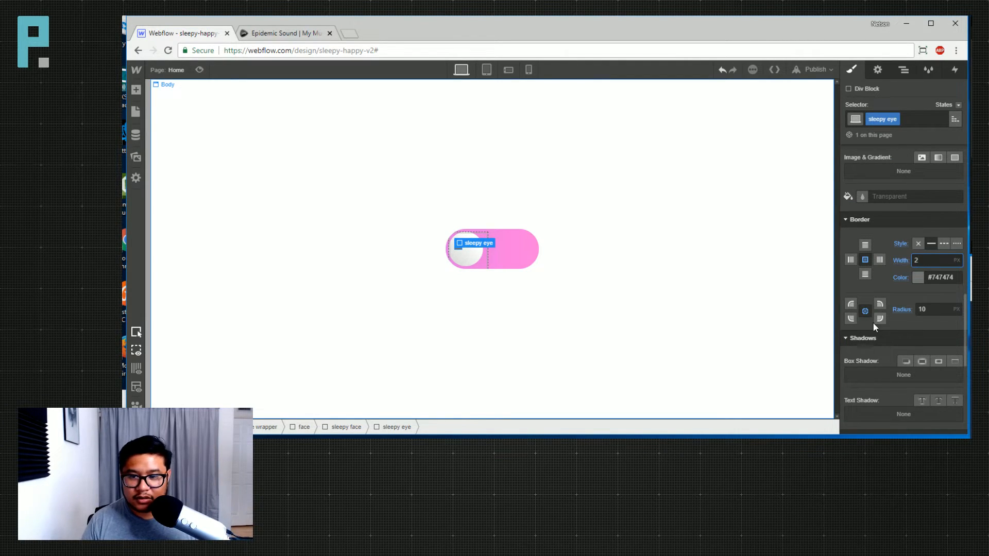
{"action": "left_click", "coordinate": [865, 310]}
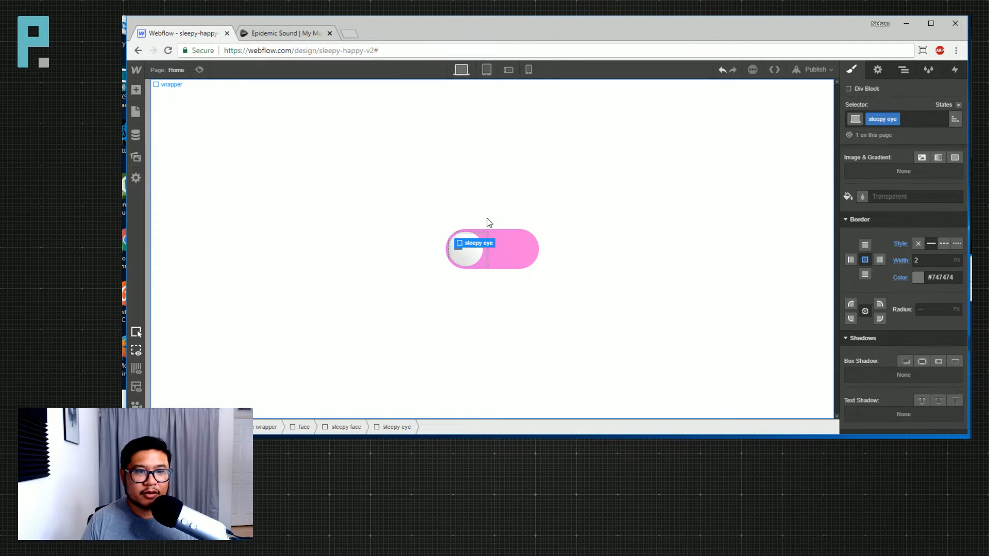
Go to the project dashboard, search for "slee", and open the original sleepy-happy project in the Designer
{"action": "left_click", "coordinate": [136, 72]}
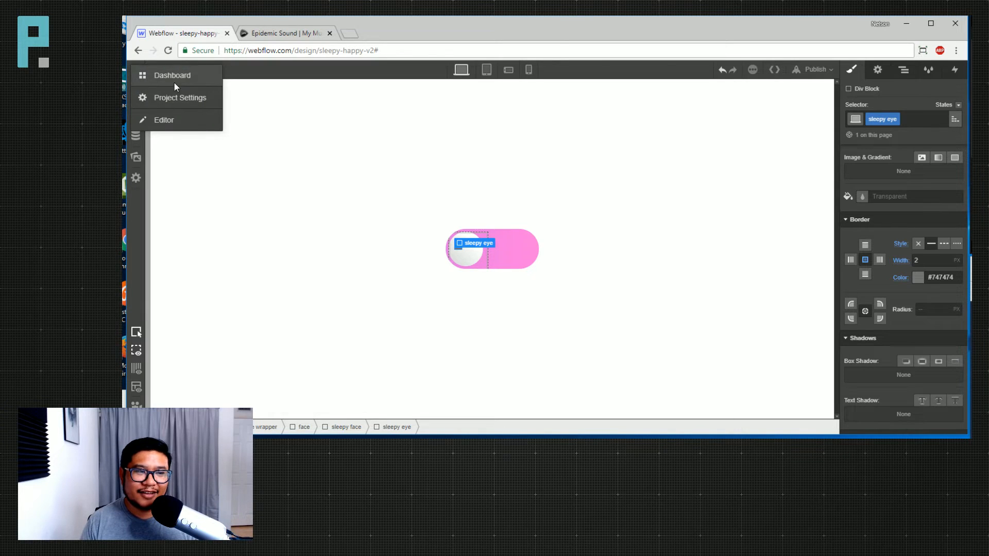
{"action": "left_click", "coordinate": [316, 107]}
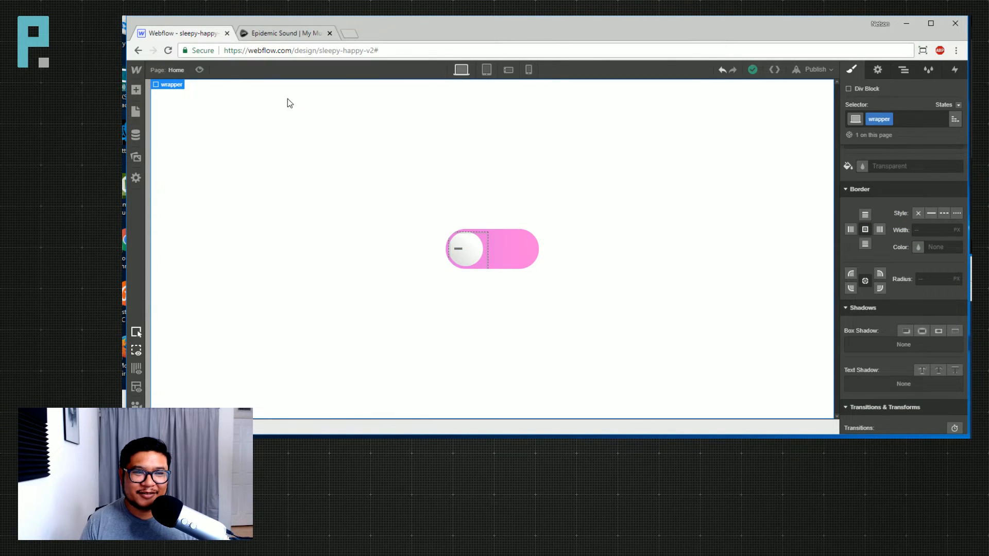
{"action": "left_click", "coordinate": [137, 70]}
{"action": "left_click", "coordinate": [163, 84]}
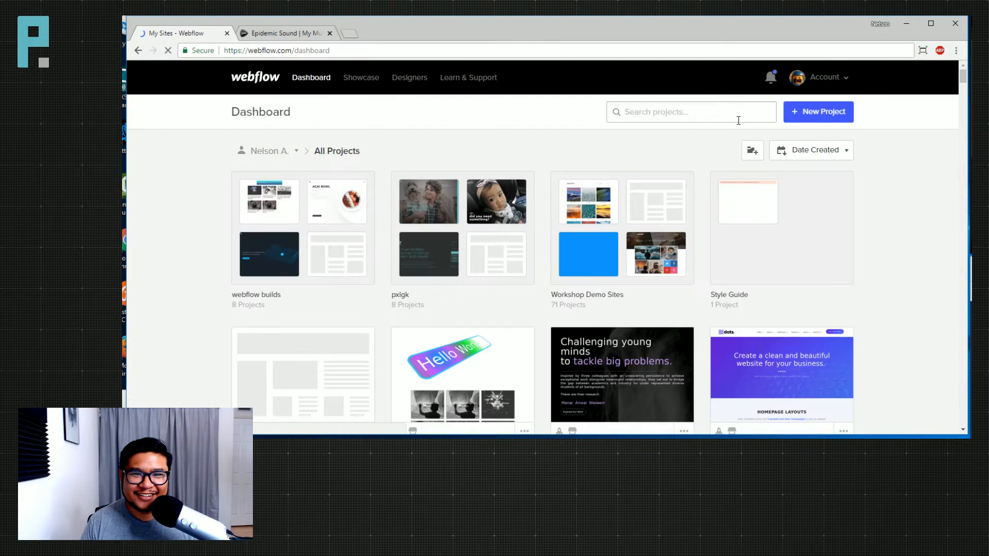
{"action": "left_click", "coordinate": [715, 113]}
{"action": "type", "text": "s"}
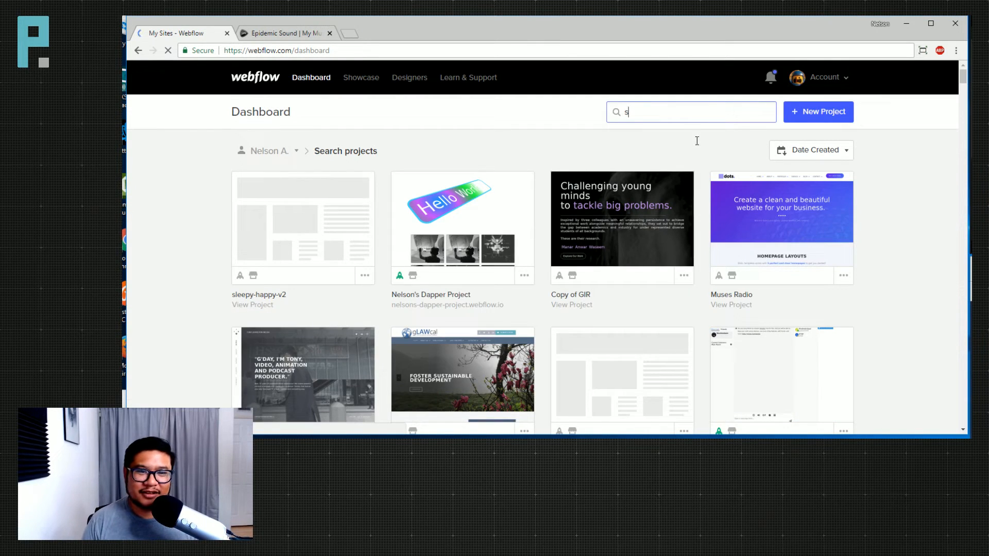
{"action": "type", "text": "lee"}
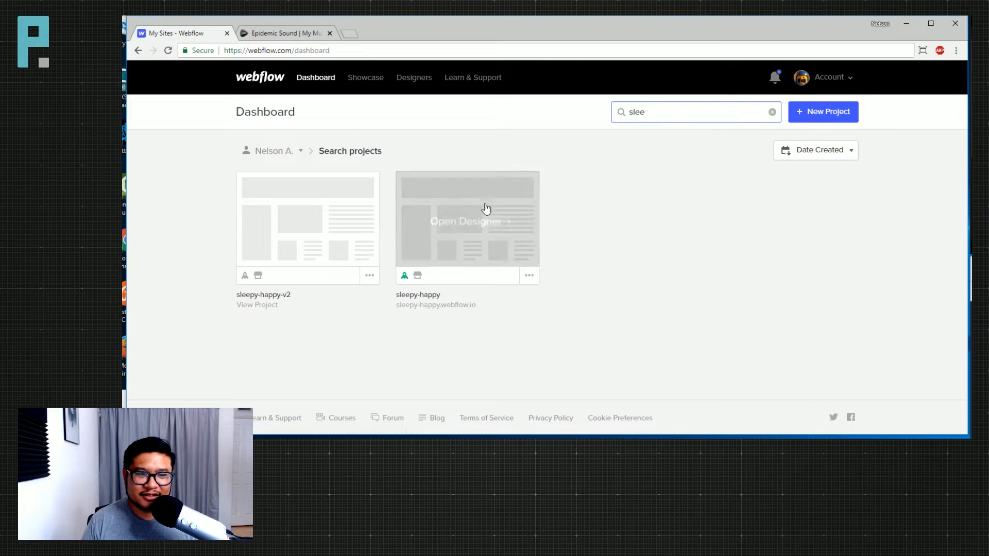
{"action": "left_click", "coordinate": [507, 247]}
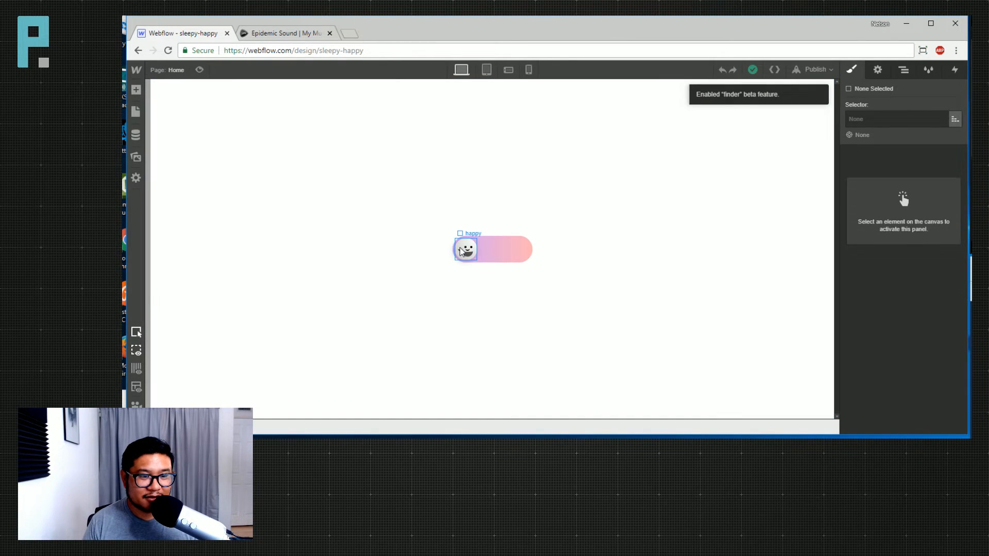
Locate the first sleepy eye inside the sleepy face of the finished toggle and bring up its styles
{"action": "left_click", "coordinate": [462, 251]}
{"action": "left_click", "coordinate": [904, 69]}
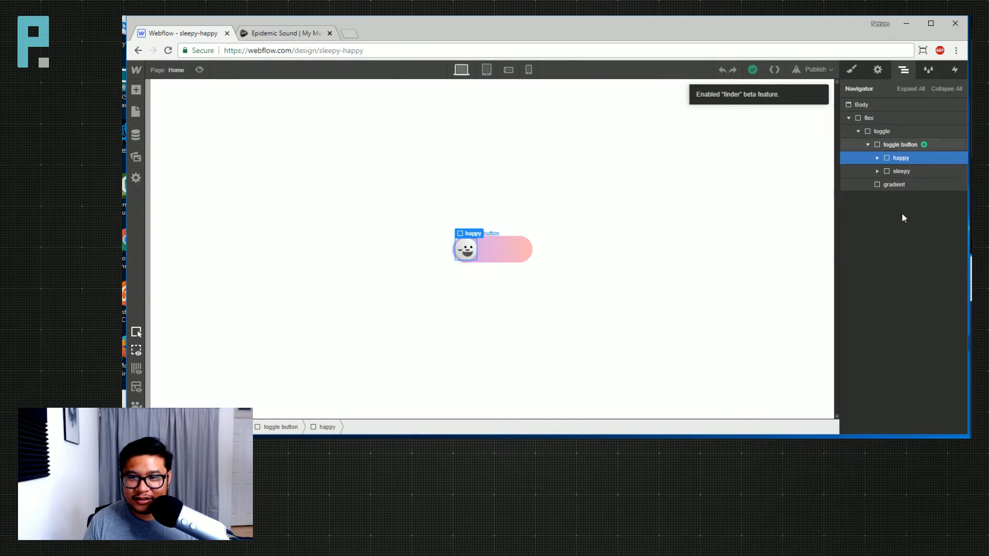
{"action": "left_click", "coordinate": [876, 171]}
{"action": "left_click", "coordinate": [914, 184]}
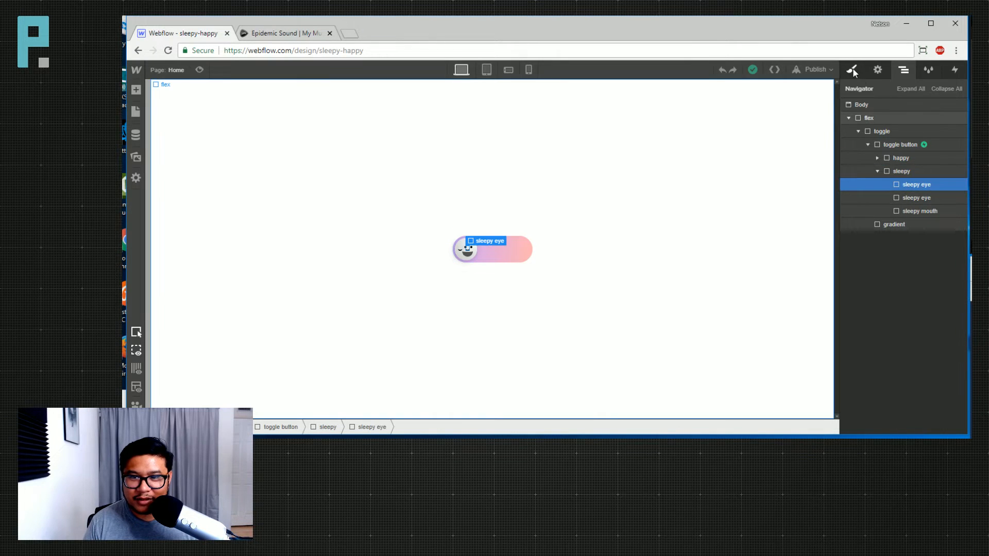
{"action": "key", "text": "s"}
Examine the finished sleepy eye's bottom border, corner radius, position, width and height settings
{"action": "scroll", "coordinate": [924, 338], "scroll_direction": "down", "scroll_amount": 3}
{"action": "scroll", "coordinate": [923, 335], "scroll_direction": "up", "scroll_amount": 4}
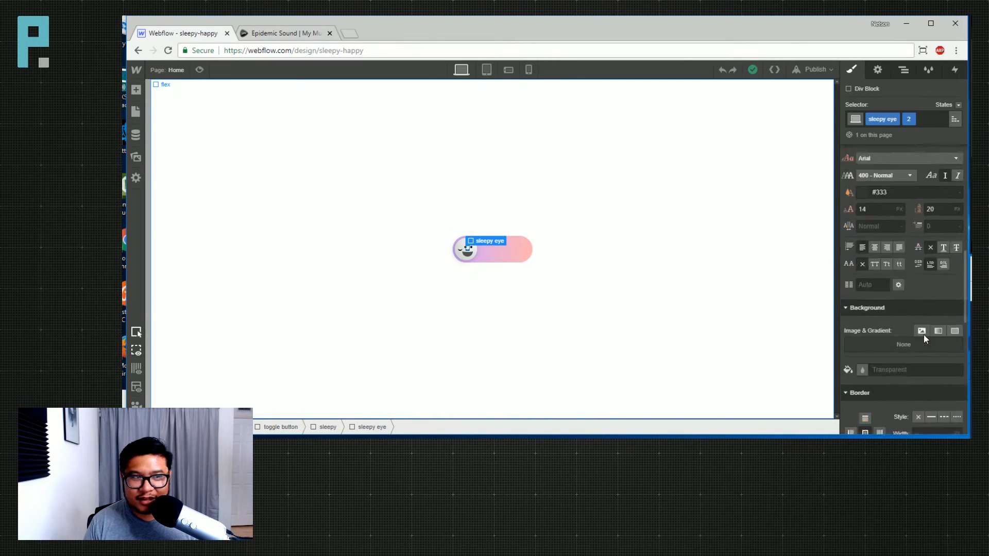
{"action": "scroll", "coordinate": [923, 334], "scroll_direction": "down", "scroll_amount": 6}
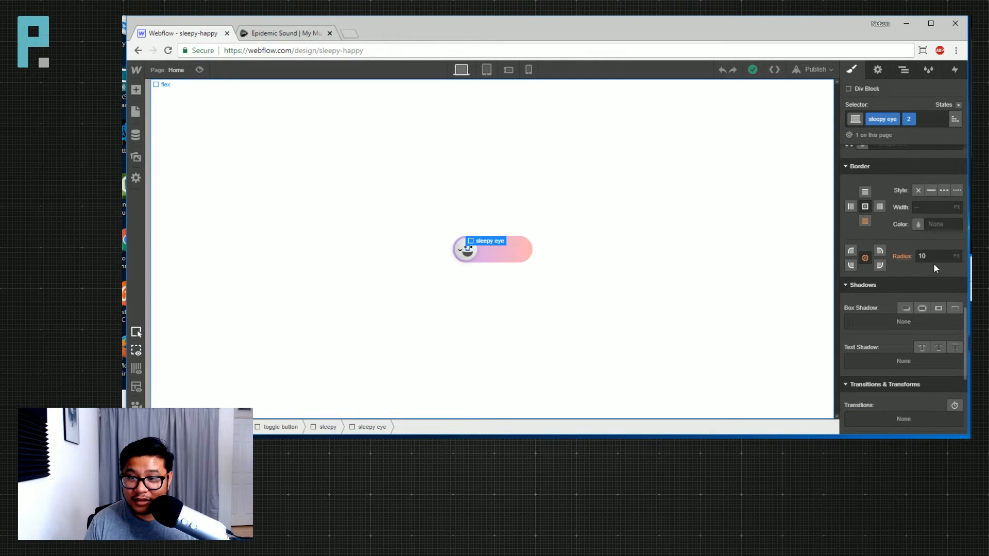
{"action": "left_click", "coordinate": [865, 222]}
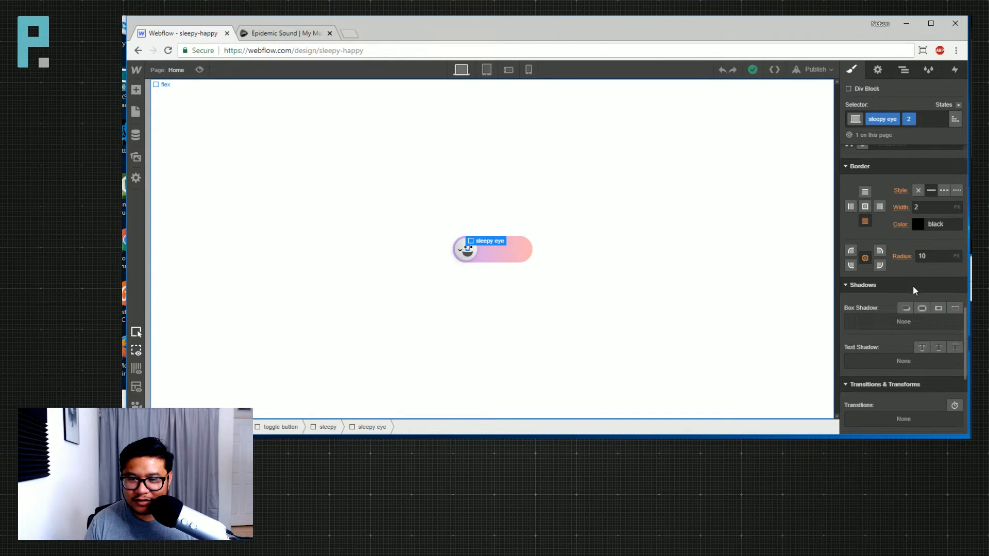
{"action": "scroll", "coordinate": [913, 285], "scroll_direction": "up", "scroll_amount": 6}
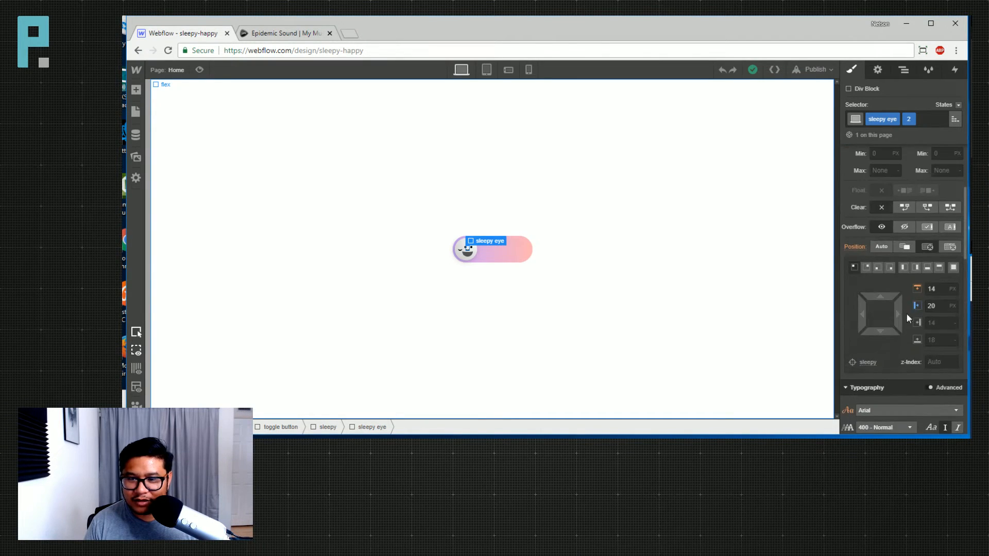
{"action": "scroll", "coordinate": [906, 317], "scroll_direction": "up", "scroll_amount": 3}
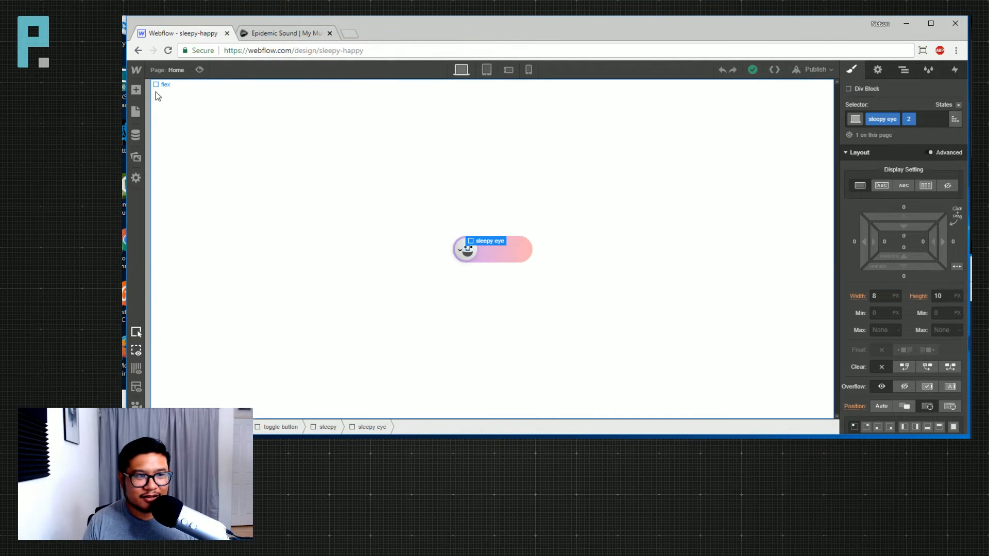
Return to the project dashboard and reopen the sleepy-happy-v2 project in the Designer
{"action": "mouse_move", "coordinate": [133, 75]}
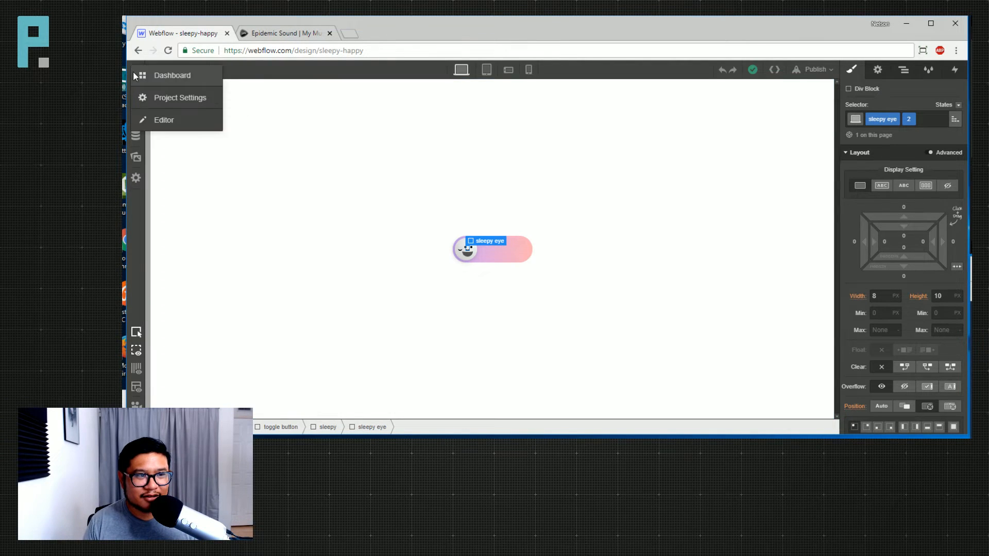
{"action": "left_click", "coordinate": [159, 77]}
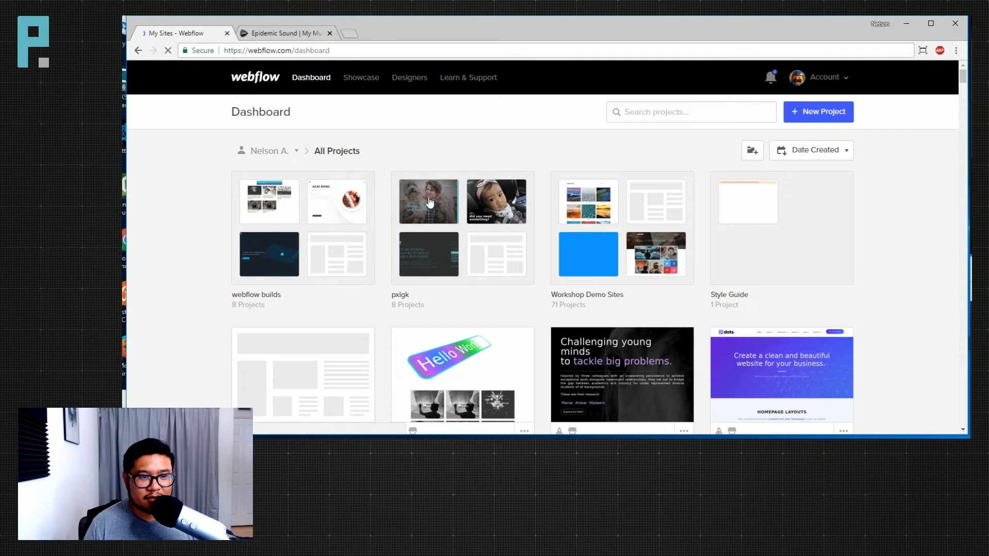
{"action": "scroll", "coordinate": [680, 213], "scroll_direction": "down", "scroll_amount": 2}
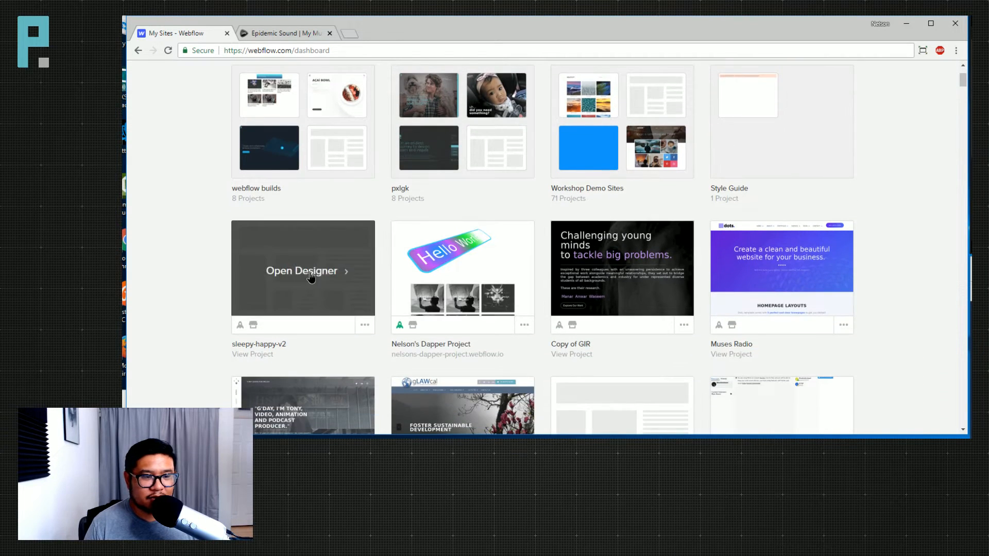
{"action": "left_click", "coordinate": [311, 276]}
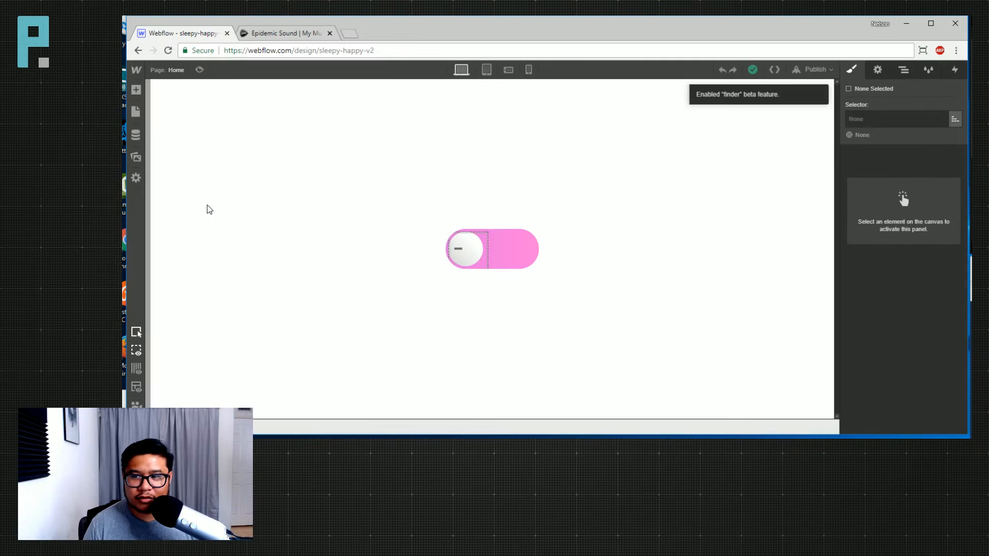
Set the sleepy eye's width to 8 px and height to 10 px, and view it on the canvas without its selection outline
{"action": "left_click", "coordinate": [460, 256]}
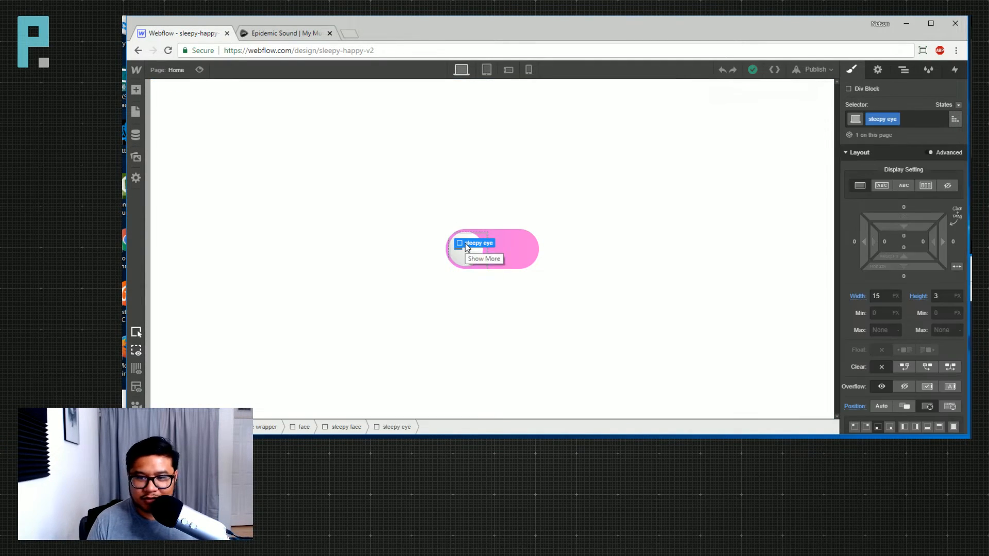
{"action": "left_click", "coordinate": [882, 296]}
{"action": "type", "text": "8"}
{"action": "key", "text": "Tab"}
{"action": "type", "text": "10"}
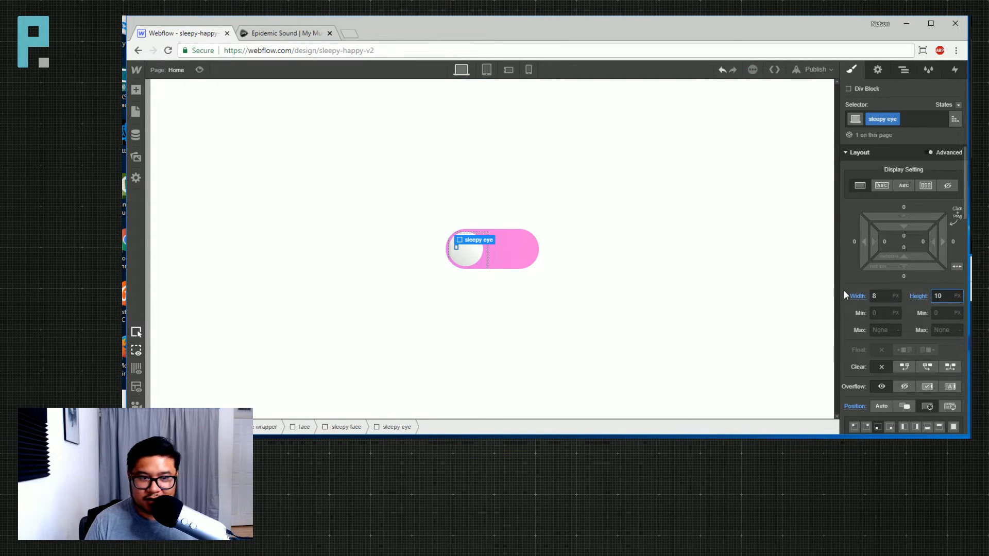
{"action": "left_click", "coordinate": [607, 286]}
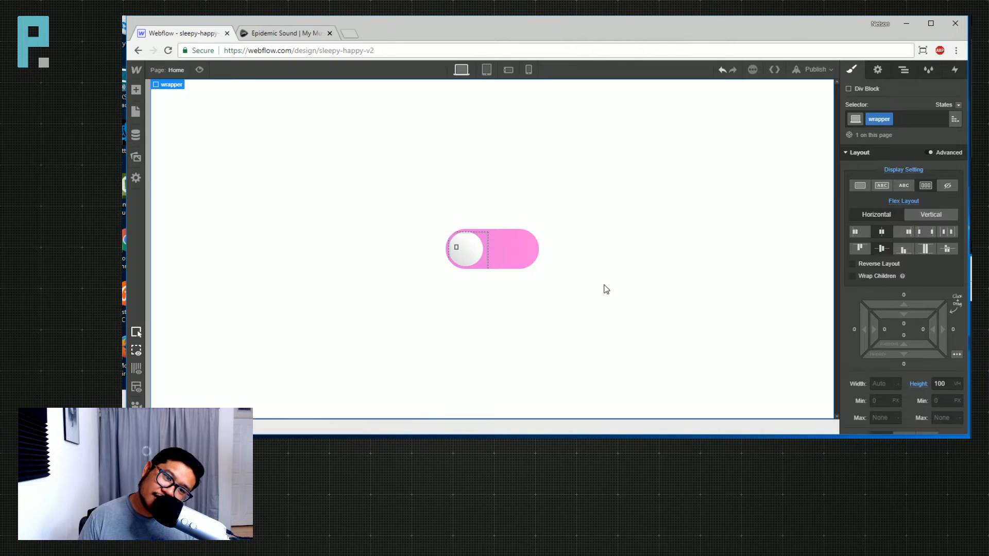
Reselect the sleepy eye and clear the border applied to all of its sides
{"action": "left_click", "coordinate": [457, 250]}
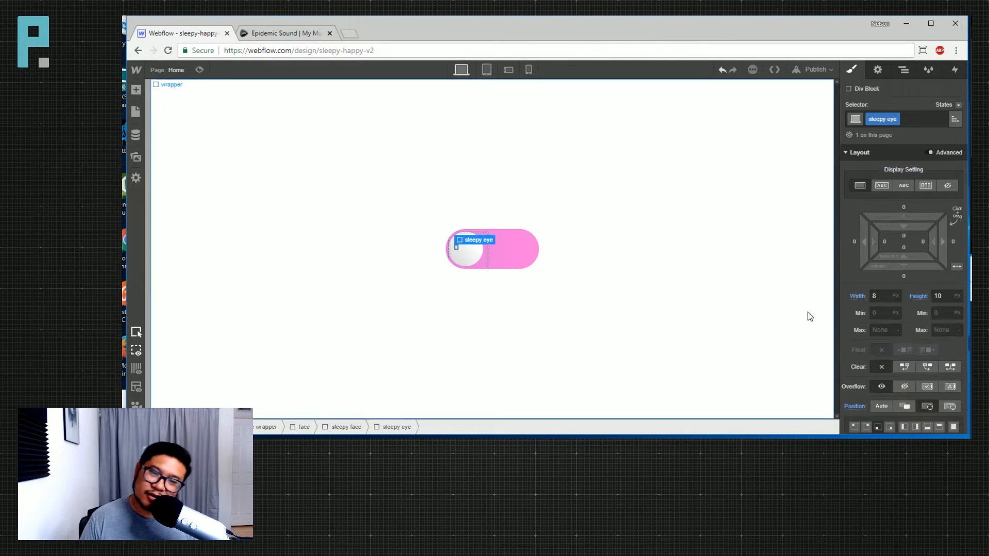
{"action": "scroll", "coordinate": [866, 277], "scroll_direction": "down", "scroll_amount": 3}
{"action": "scroll", "coordinate": [866, 276], "scroll_direction": "down", "scroll_amount": 5}
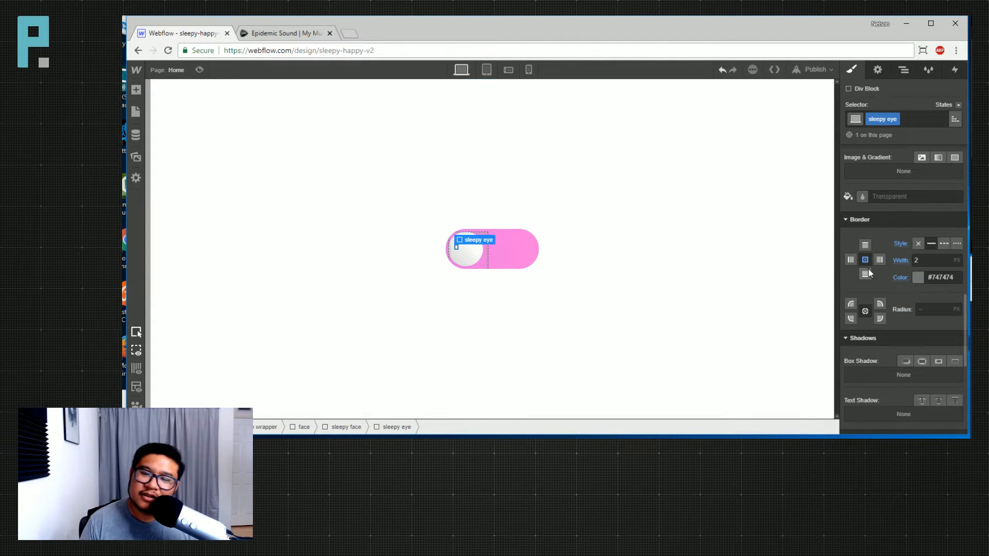
{"action": "left_click", "coordinate": [867, 262], "text": "alt"}
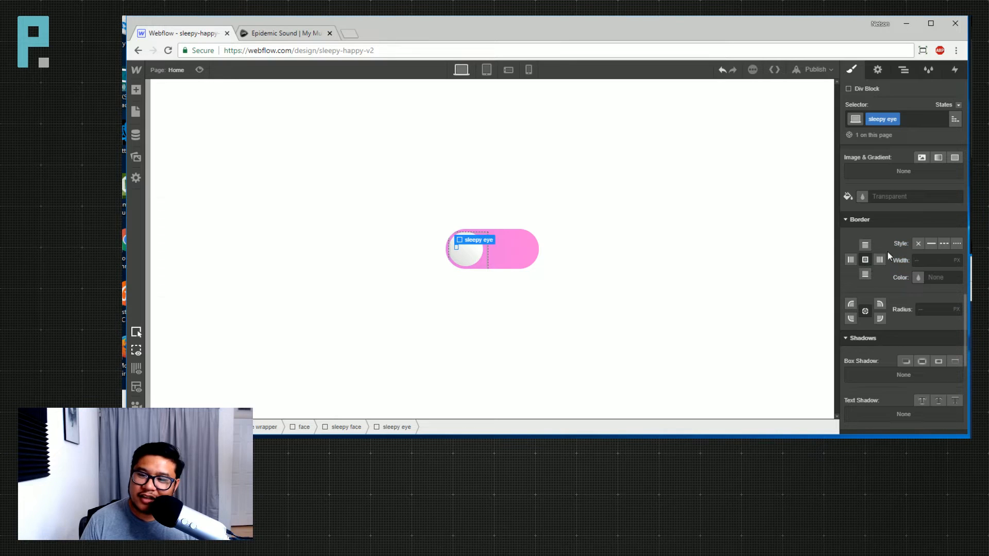
Give the sleepy eye a 2 px solid black border on its bottom side only and a corner radius of 10 px
{"action": "left_click", "coordinate": [865, 274]}
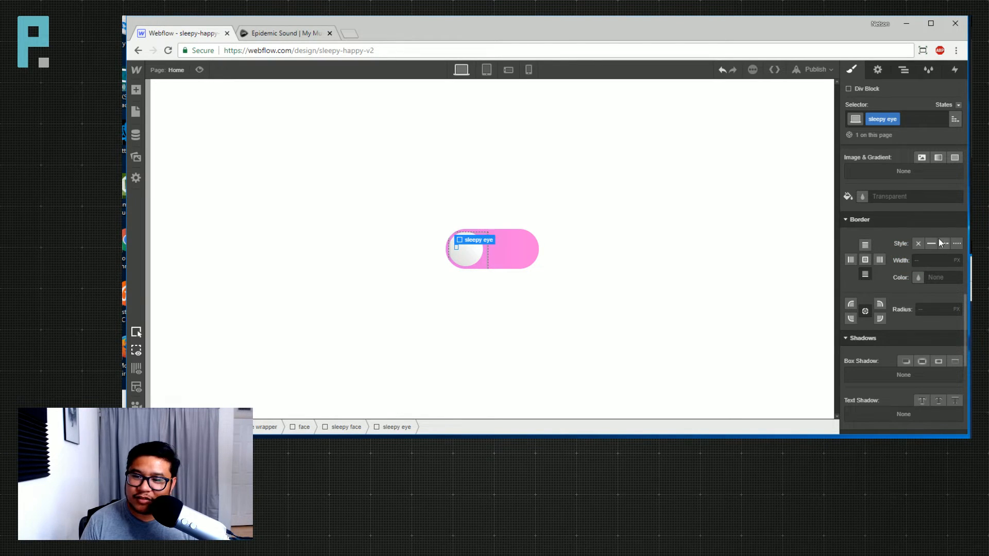
{"action": "left_click", "coordinate": [931, 243]}
{"action": "left_click", "coordinate": [937, 260]}
{"action": "type", "text": "2"}
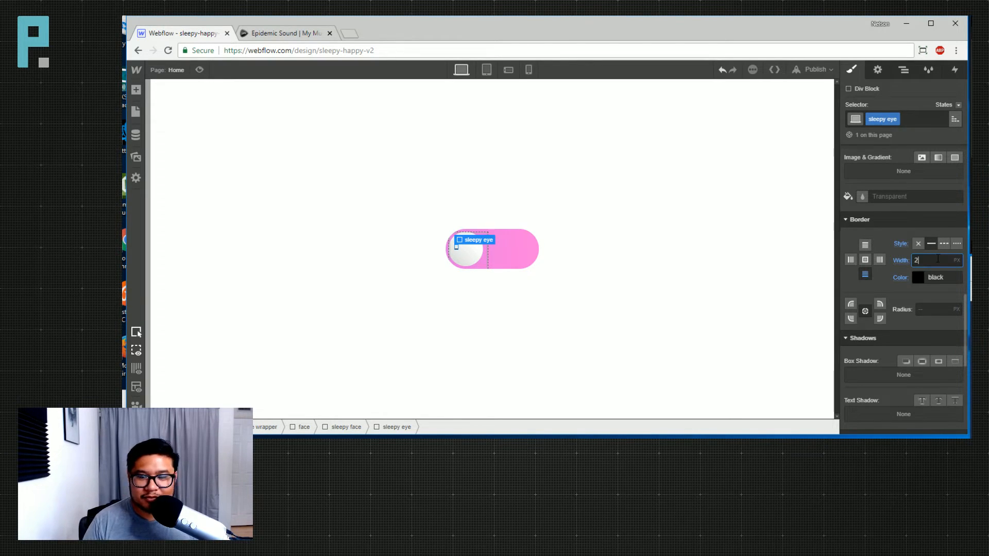
{"action": "left_click", "coordinate": [925, 311]}
{"action": "type", "text": "10"}
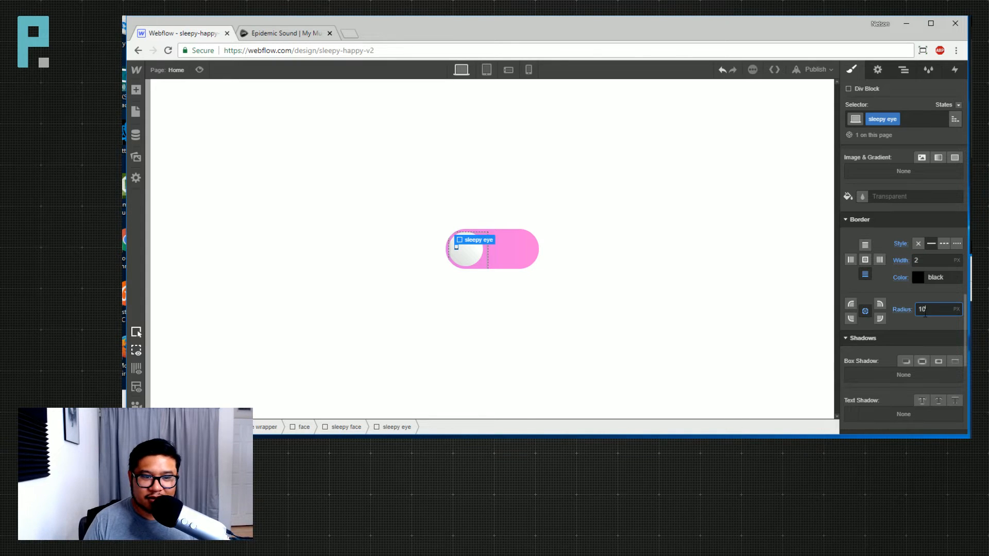
Reselect the sleepy eye, try a border width of 1 px, and view it on the canvas without its selection outline
{"action": "left_click", "coordinate": [654, 301]}
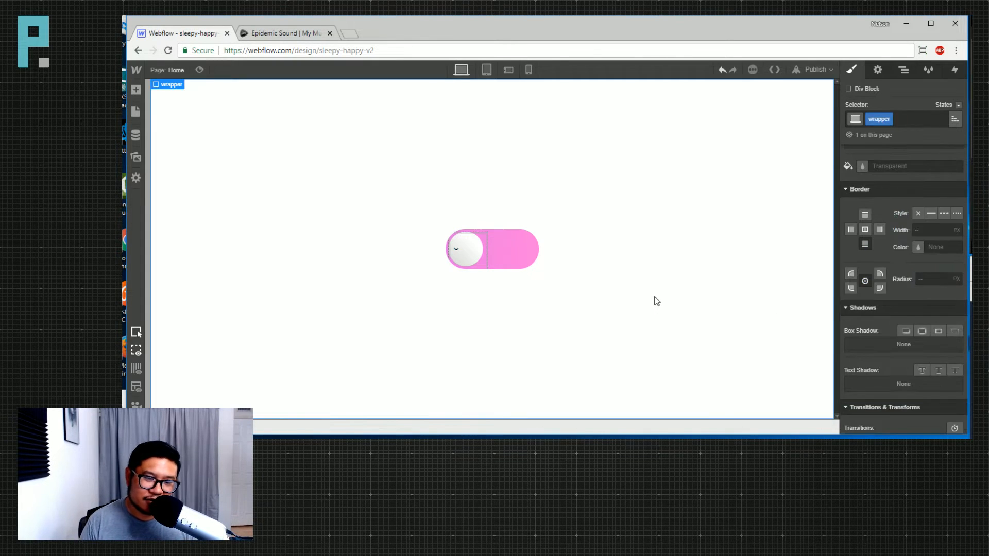
{"action": "left_click", "coordinate": [456, 246]}
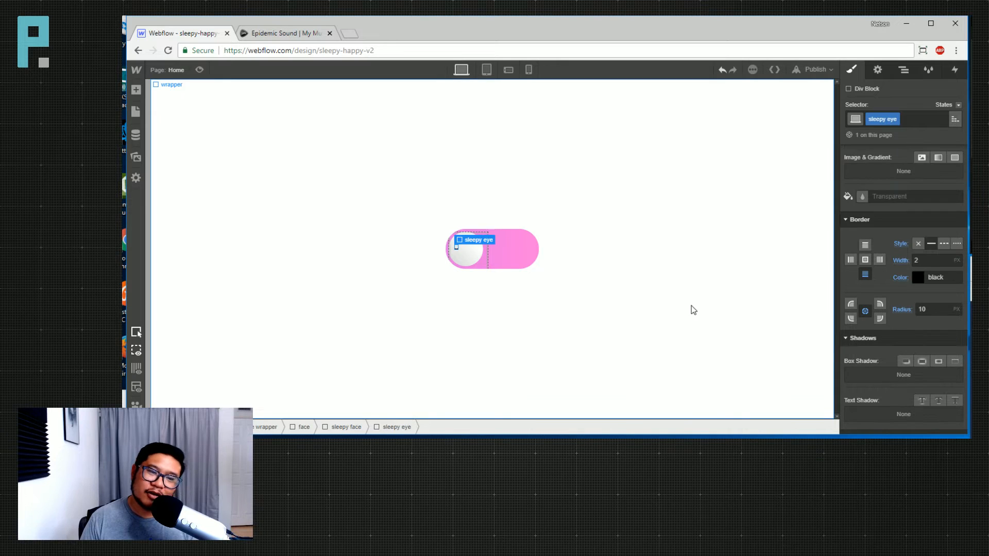
{"action": "left_click", "coordinate": [866, 260]}
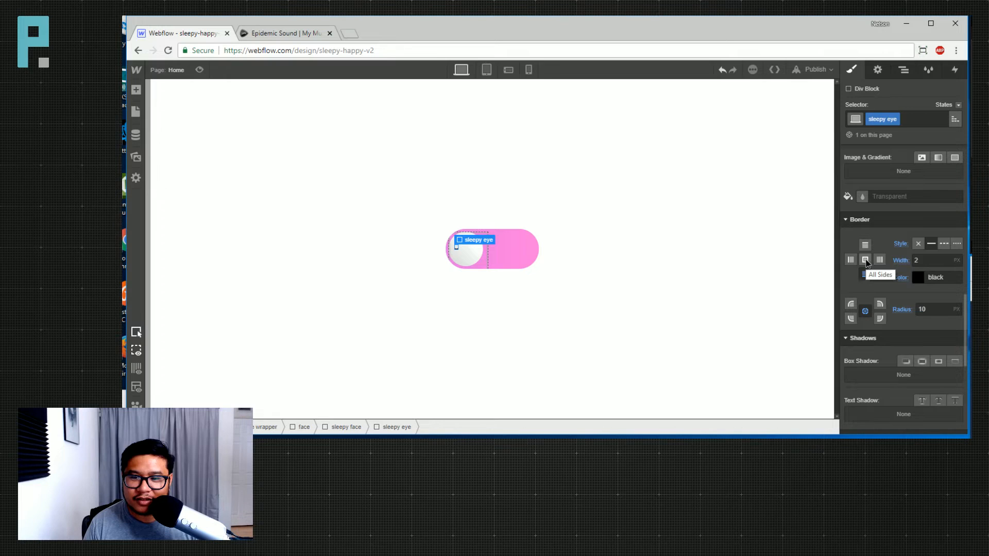
{"action": "left_click", "coordinate": [929, 261]}
{"action": "type", "text": "1"}
{"action": "left_click", "coordinate": [725, 266]}
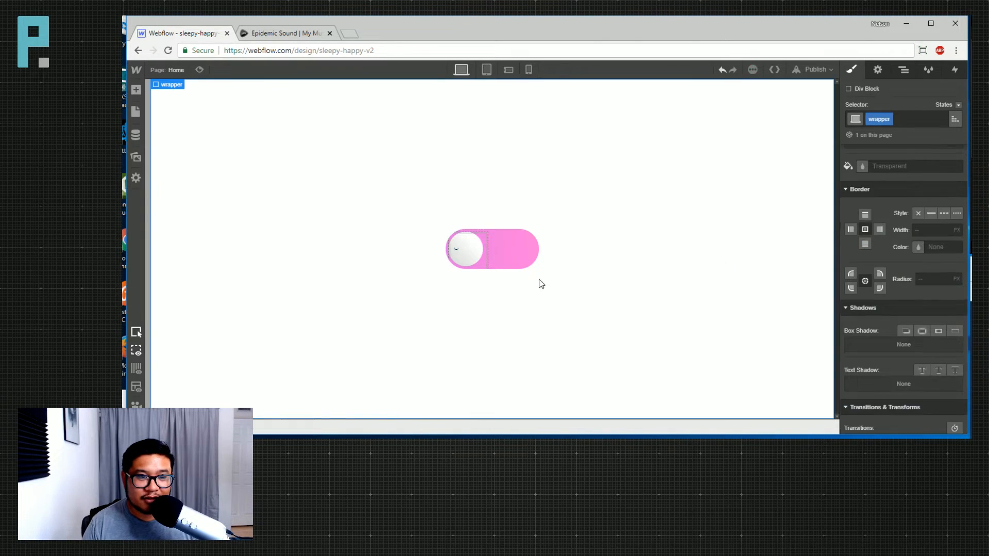
Reselect the sleepy eye and set its bottom border width to 2 px
{"action": "left_click", "coordinate": [458, 253]}
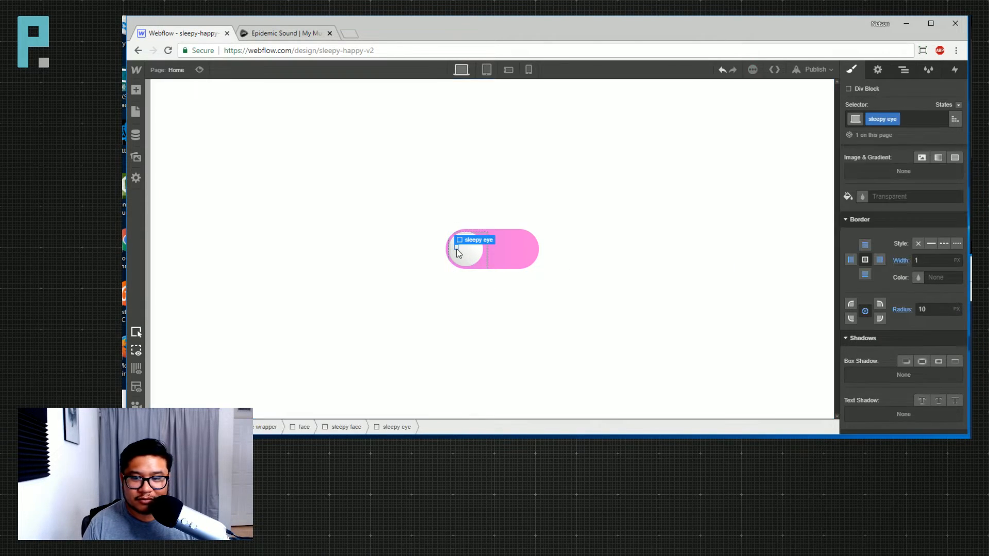
{"action": "left_click", "coordinate": [880, 260]}
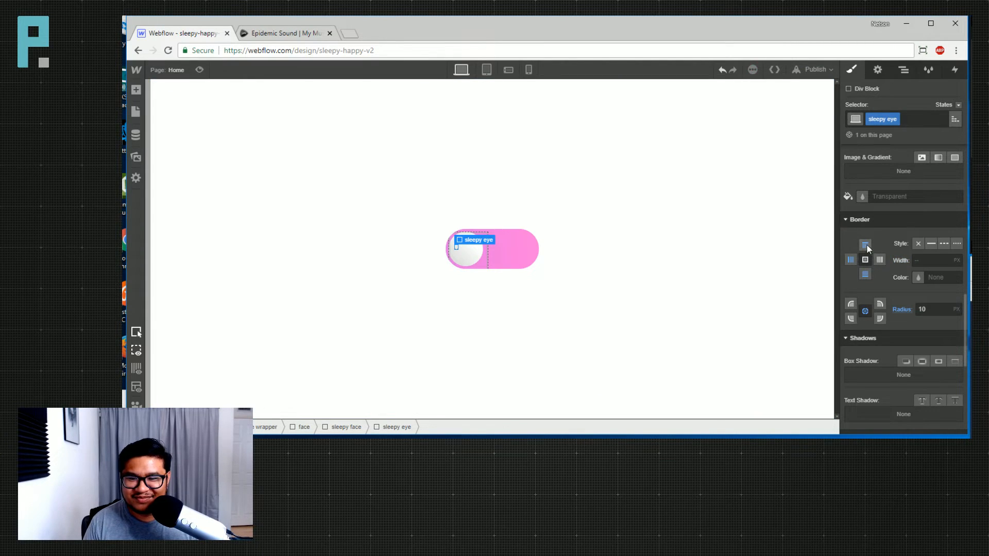
{"action": "left_click", "coordinate": [866, 275]}
{"action": "left_click", "coordinate": [926, 260]}
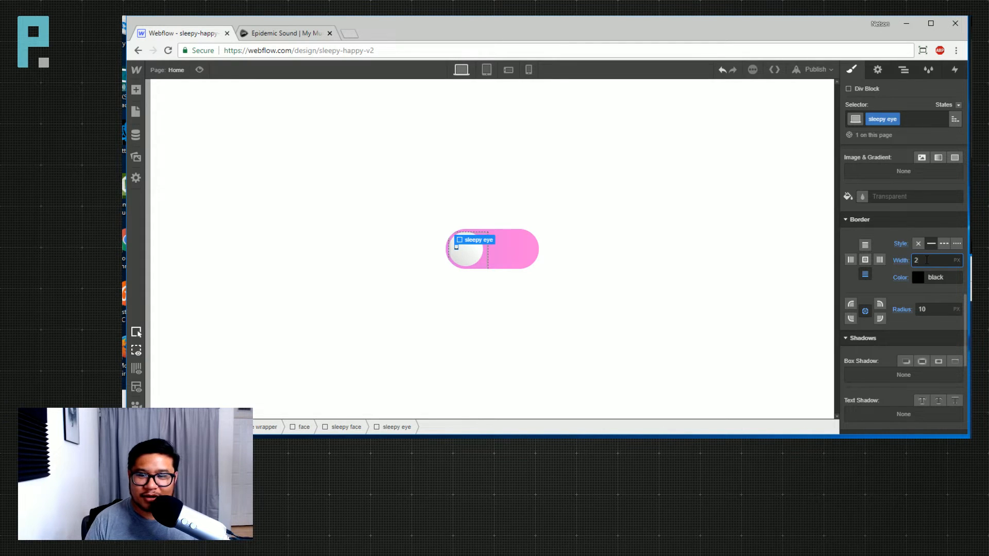
{"action": "type", "text": "2"}
Try a larger sleepy eye, 14 px wide and 16 px high, and view it without its selection outline
{"action": "scroll", "coordinate": [900, 240], "scroll_direction": "up", "scroll_amount": 10}
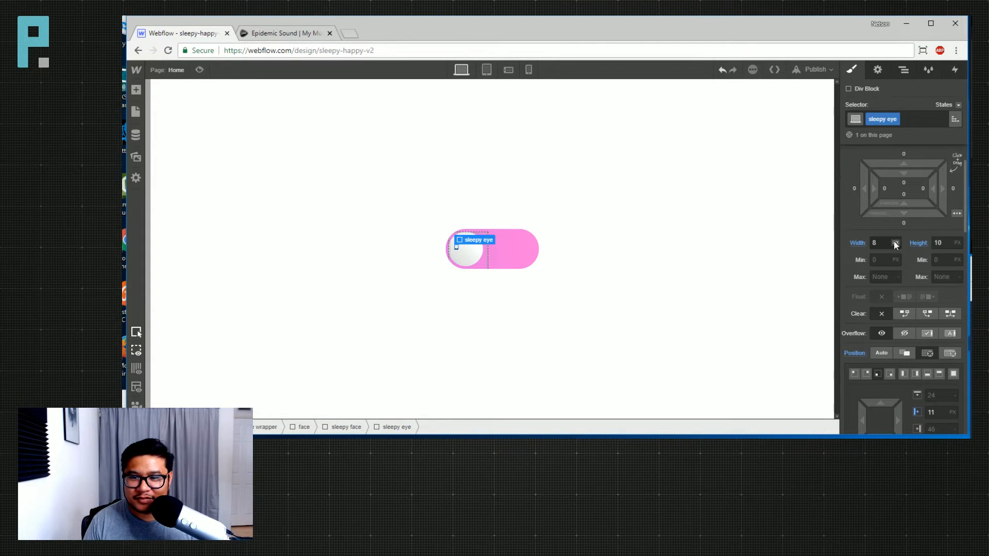
{"action": "left_click", "coordinate": [896, 244]}
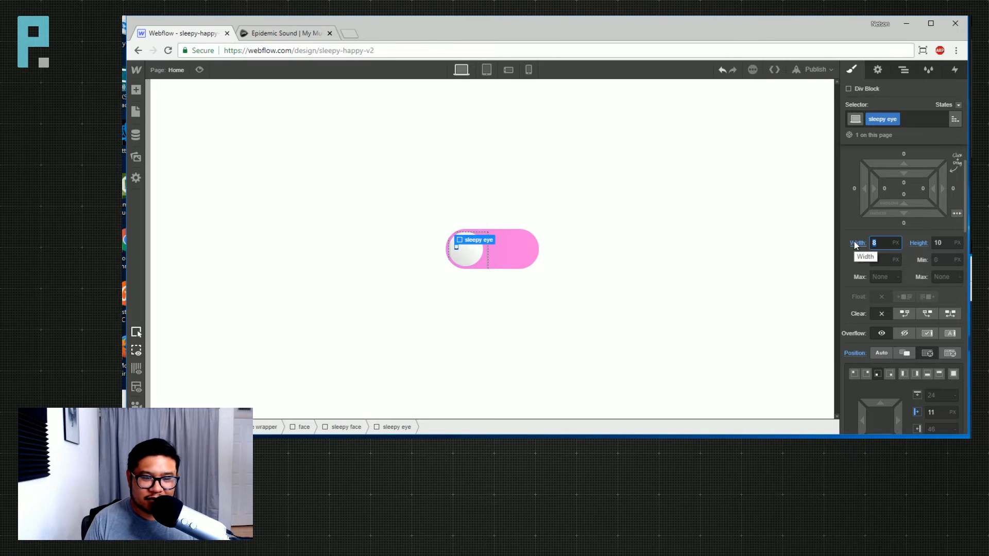
{"action": "type", "text": "15"}
{"action": "key", "text": "Tab"}
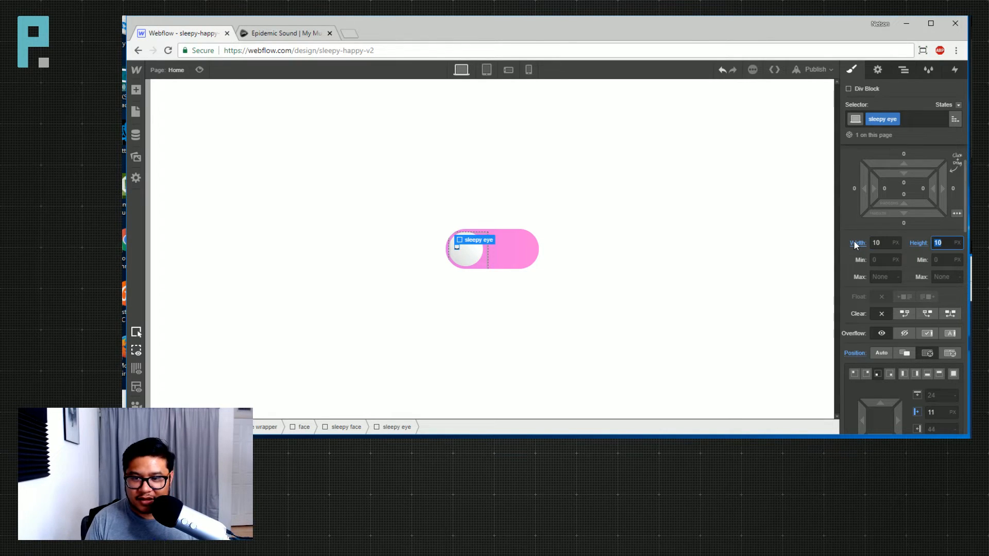
{"action": "key", "text": "shift+Tab"}
{"action": "type", "text": "14"}
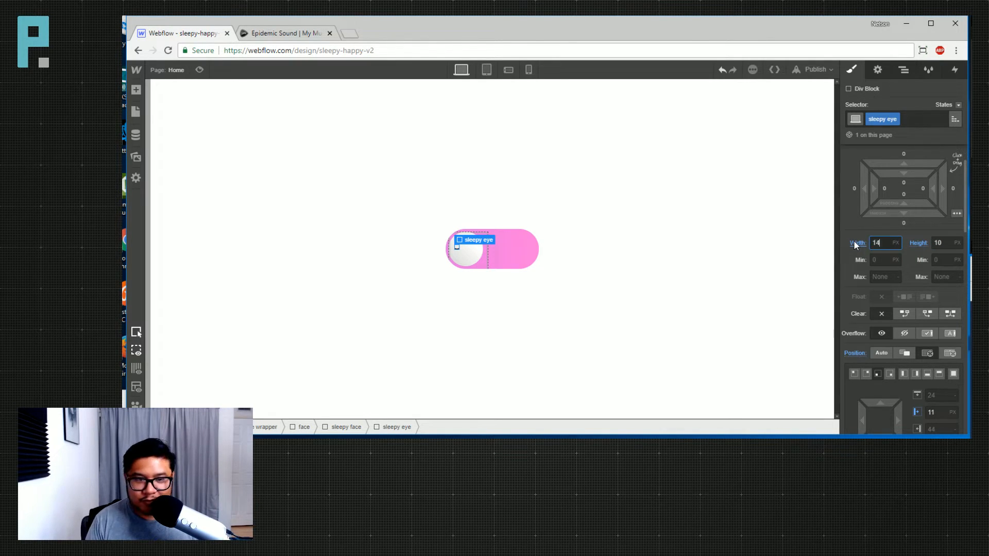
{"action": "key", "text": "Tab"}
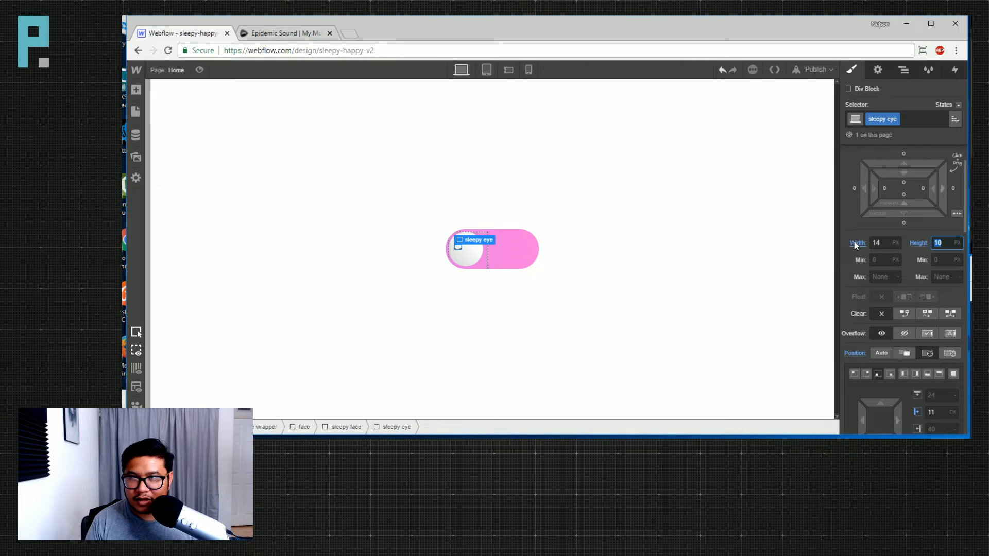
{"action": "type", "text": "16"}
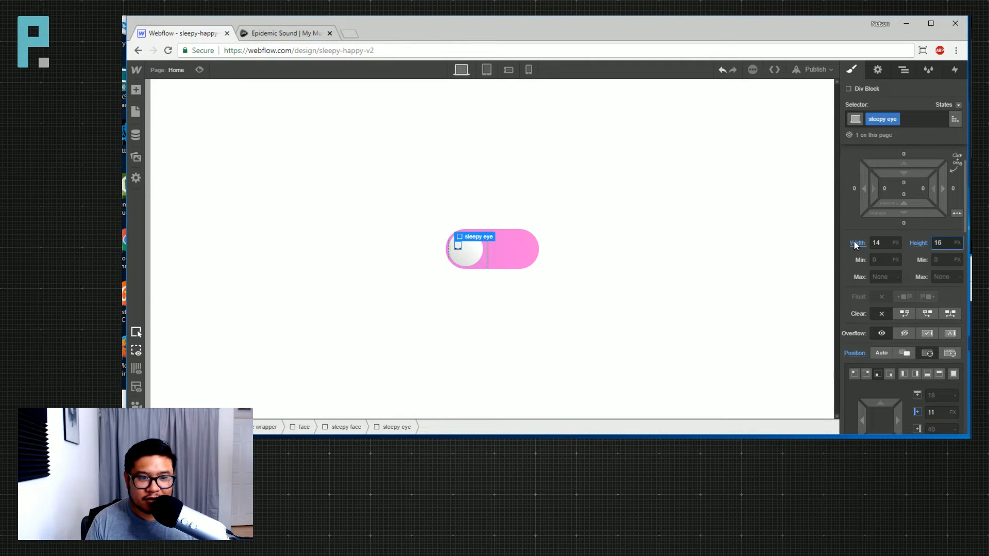
{"action": "left_click", "coordinate": [540, 301]}
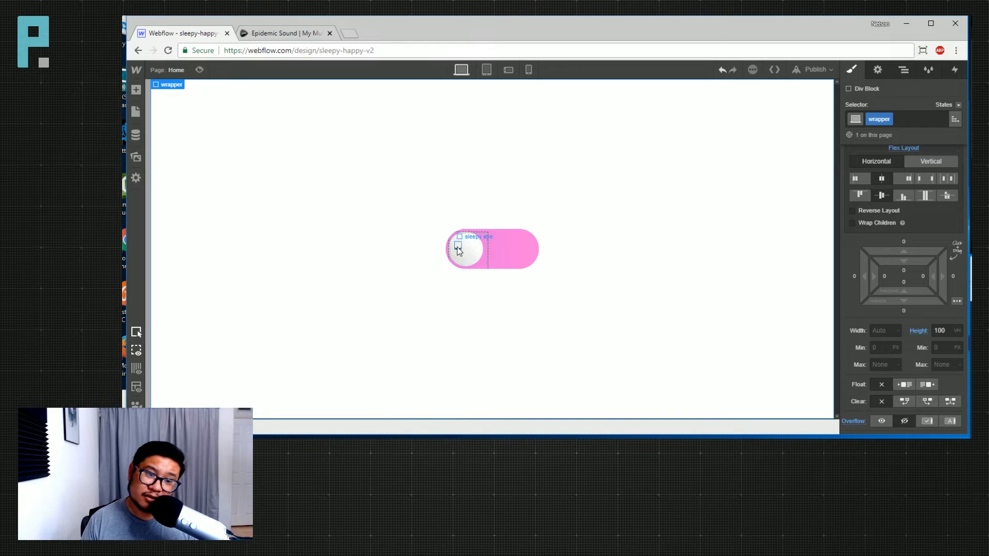
Resize the sleepy eye to 12 px wide and 14 px high, and lower it to a bottom offset of 28 px
{"action": "left_click", "coordinate": [458, 246]}
{"action": "left_click", "coordinate": [870, 243]}
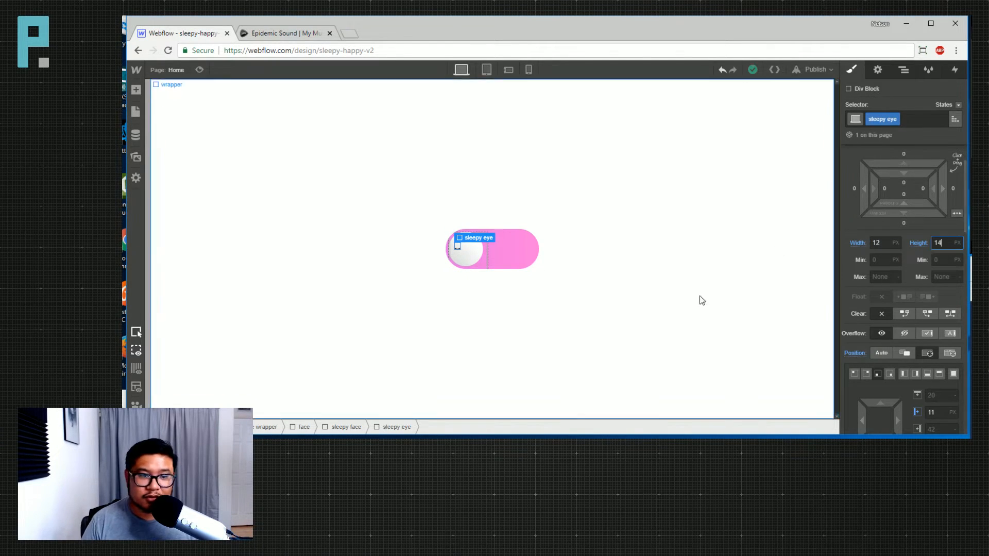
{"action": "left_click", "coordinate": [690, 307]}
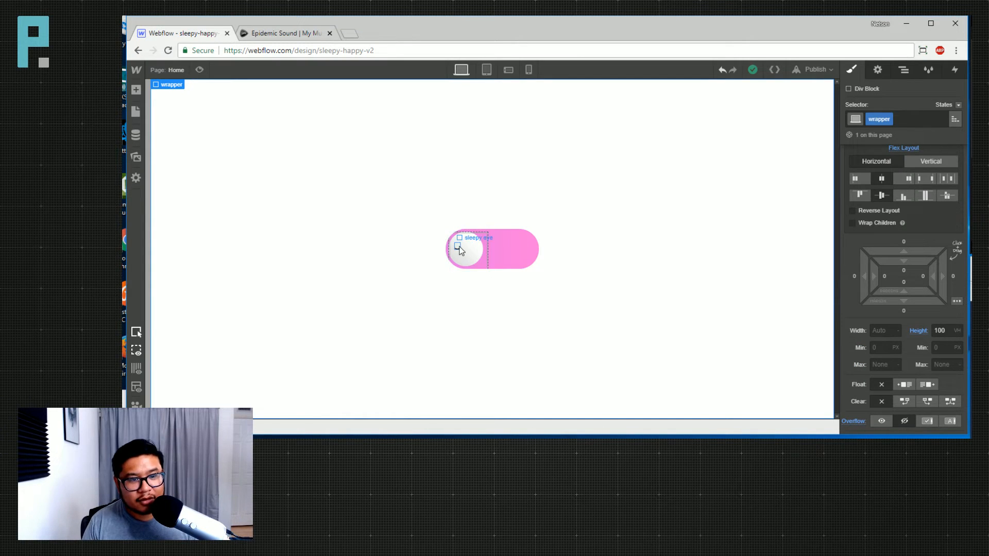
{"action": "left_click", "coordinate": [459, 247]}
{"action": "scroll", "coordinate": [876, 309], "scroll_direction": "down", "scroll_amount": 3}
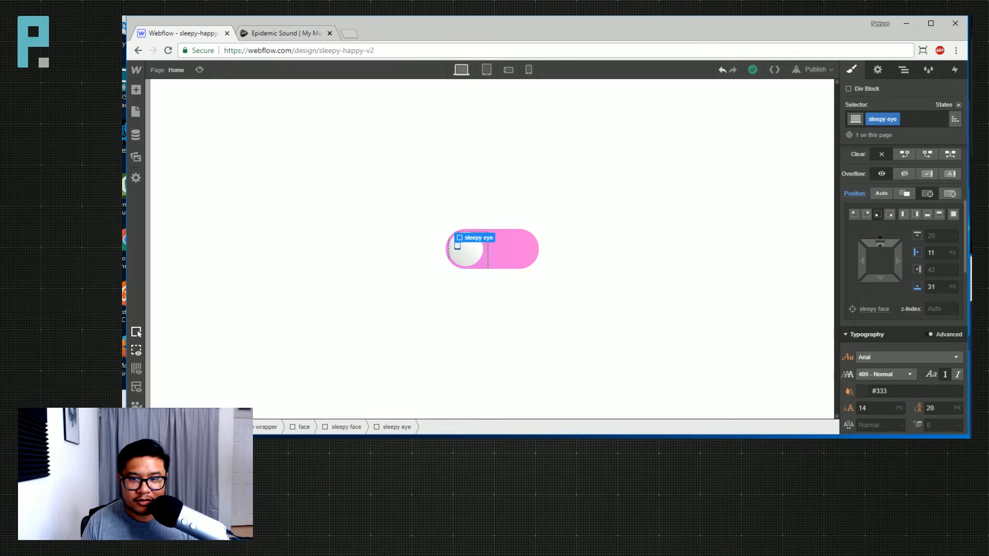
{"action": "left_click_drag", "start_coordinate": [880, 279], "coordinate": [883, 281]}
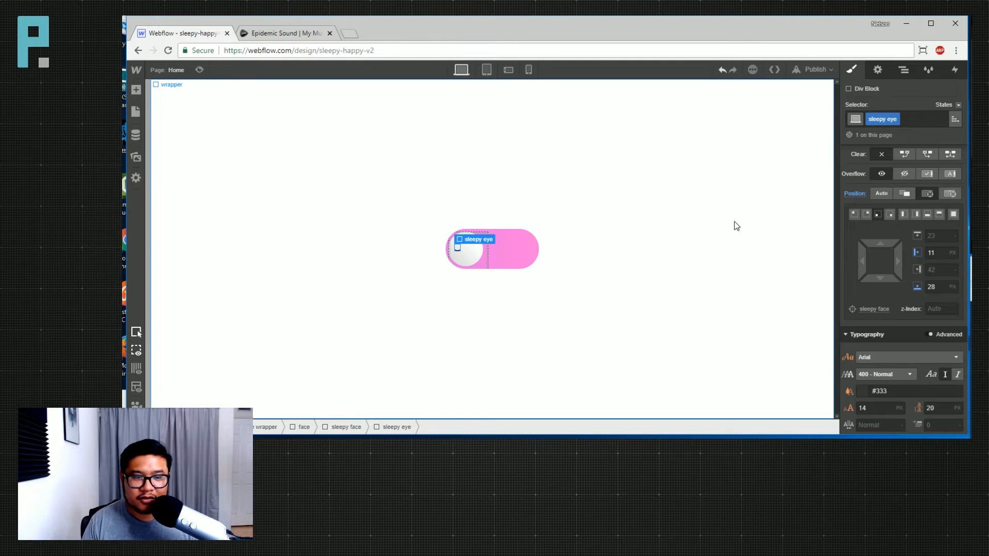
Set the sleepy eye's corner radius to 8 px
{"action": "scroll", "coordinate": [888, 309], "scroll_direction": "down", "scroll_amount": 5}
{"action": "scroll", "coordinate": [893, 305], "scroll_direction": "down", "scroll_amount": 3}
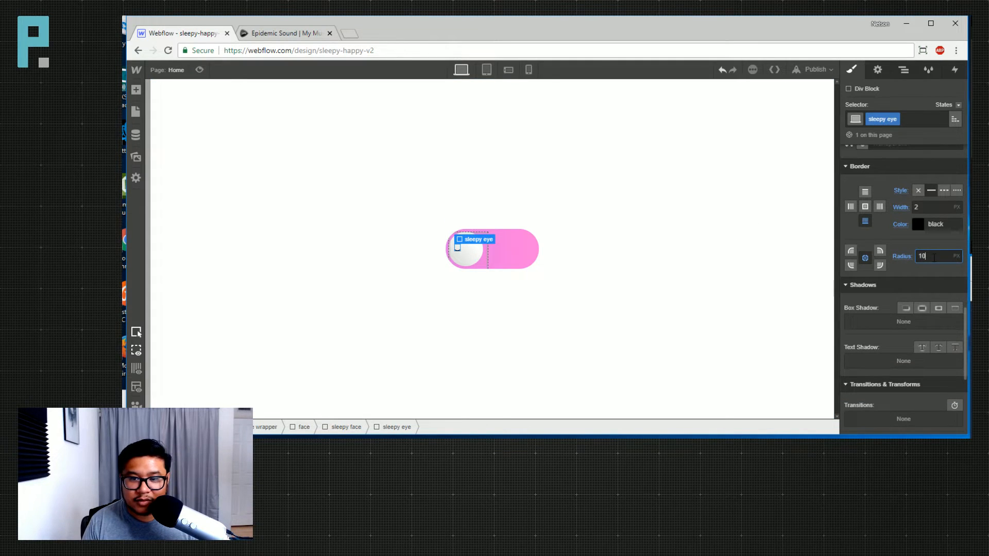
{"action": "left_click", "coordinate": [687, 291]}
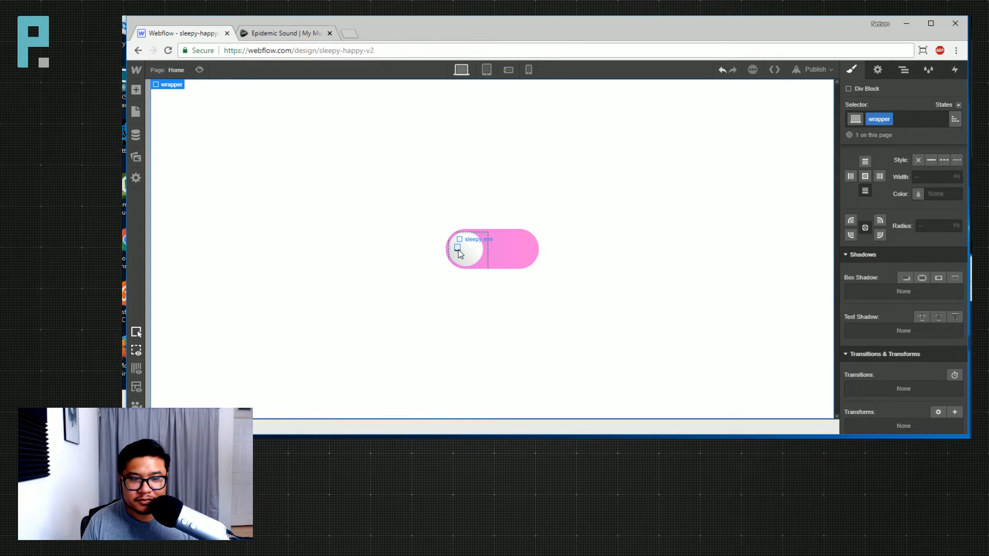
Reselect the sleepy eye and pick a custom dark shade for its bottom border colour
{"action": "left_click", "coordinate": [458, 249]}
{"action": "scroll", "coordinate": [895, 341], "scroll_direction": "up", "scroll_amount": 1}
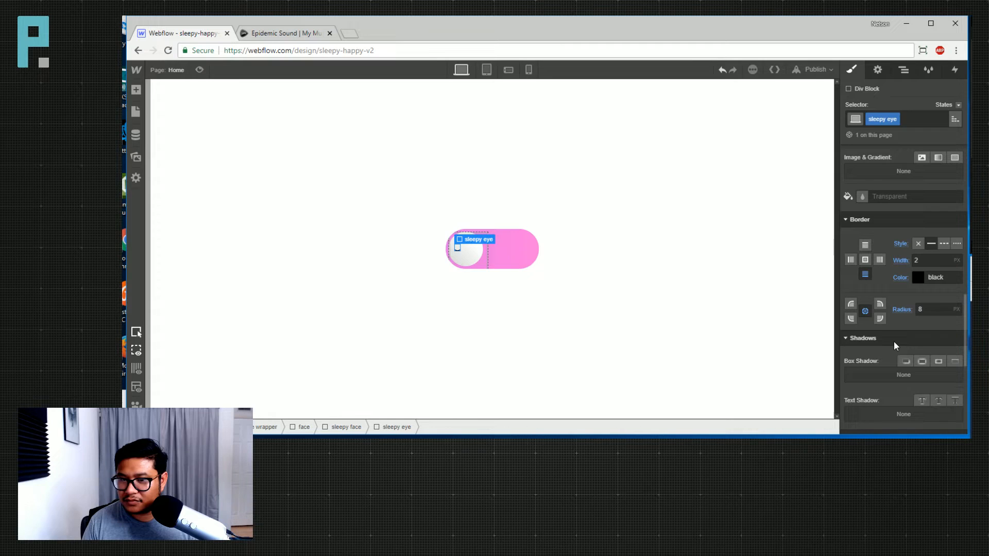
{"action": "left_click", "coordinate": [918, 278]}
{"action": "mouse_move", "coordinate": [911, 152]}
{"action": "left_mouse_down"}
{"action": "mouse_move", "coordinate": [824, 175]}
{"action": "mouse_move", "coordinate": [831, 187]}
{"action": "mouse_move", "coordinate": [865, 170]}
{"action": "mouse_move", "coordinate": [860, 178]}
{"action": "left_mouse_up"}
{"action": "left_click", "coordinate": [951, 107]}
Try smaller heights for the sleepy eye and bring it back to 14 px
{"action": "scroll", "coordinate": [910, 264], "scroll_direction": "up", "scroll_amount": 5}
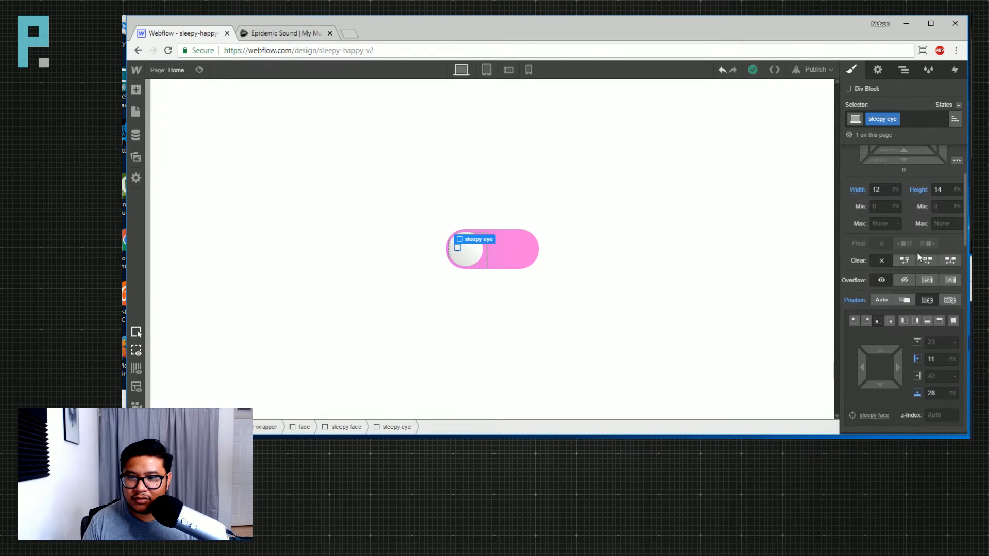
{"action": "left_click", "coordinate": [945, 191]}
{"action": "key", "text": "Down"}
{"action": "key", "text": "Down"}
{"action": "key", "text": "Down"}
{"action": "key", "text": "Down"}
{"action": "key", "text": "Down"}
{"action": "key", "text": "Down"}
{"action": "key", "text": "Down"}
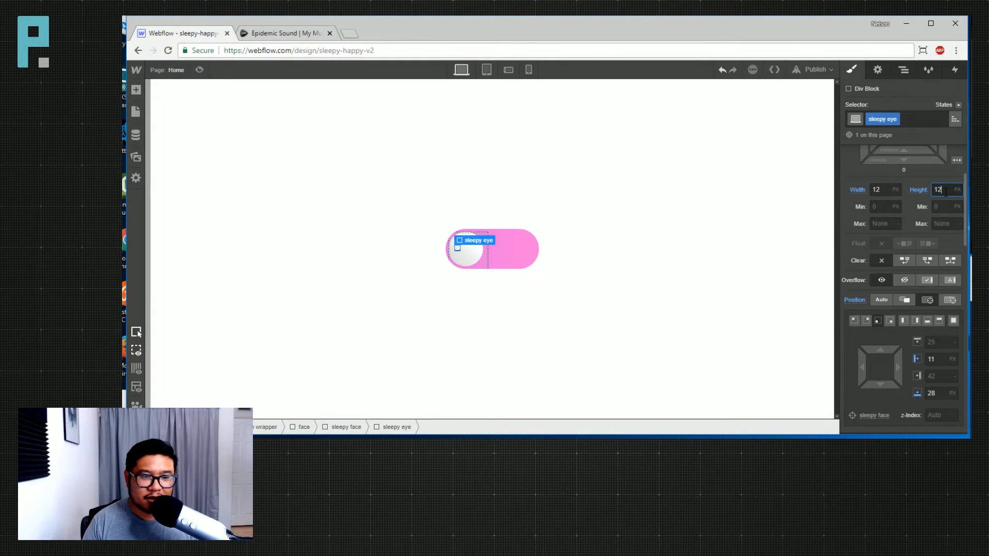
{"action": "key", "text": "Up"}
{"action": "key", "text": "Up"}
{"action": "key", "text": "Up"}
{"action": "key", "text": "Up"}
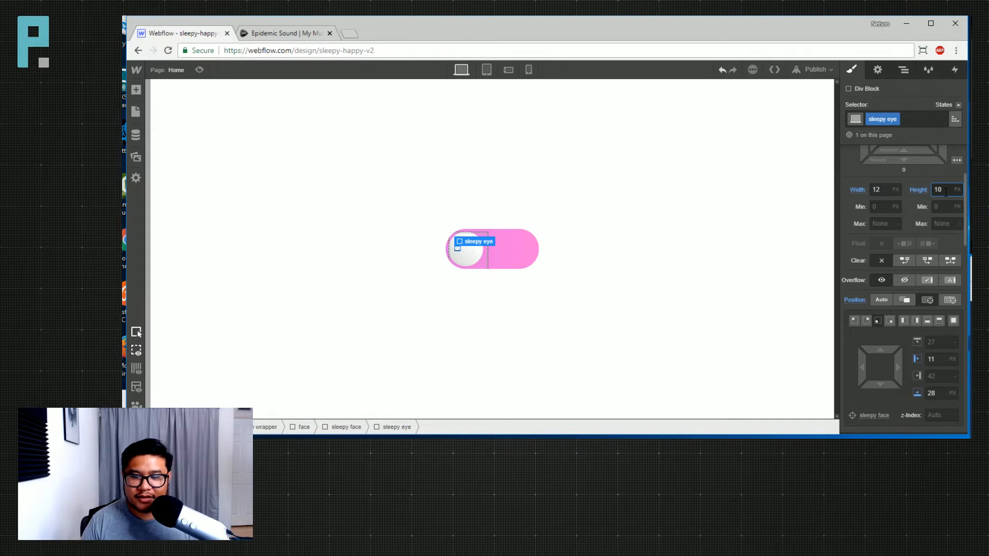
{"action": "key", "text": "Up"}
{"action": "key", "text": "Up"}
{"action": "key", "text": "Up"}
{"action": "key", "text": "Up"}
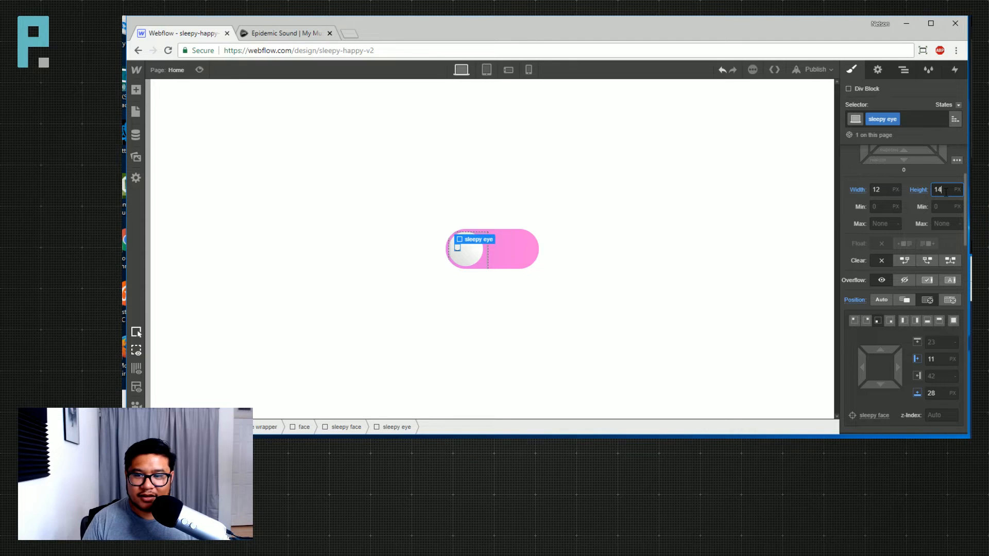
Check the sleepy eye's shape and placement on the face without its selection outline
{"action": "left_click", "coordinate": [562, 290]}
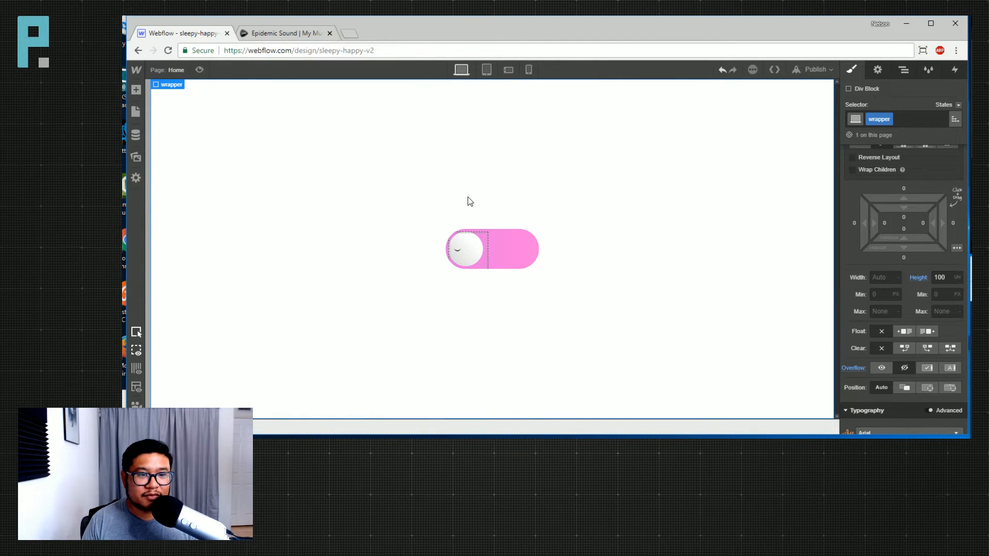
{"action": "left_click", "coordinate": [460, 252]}
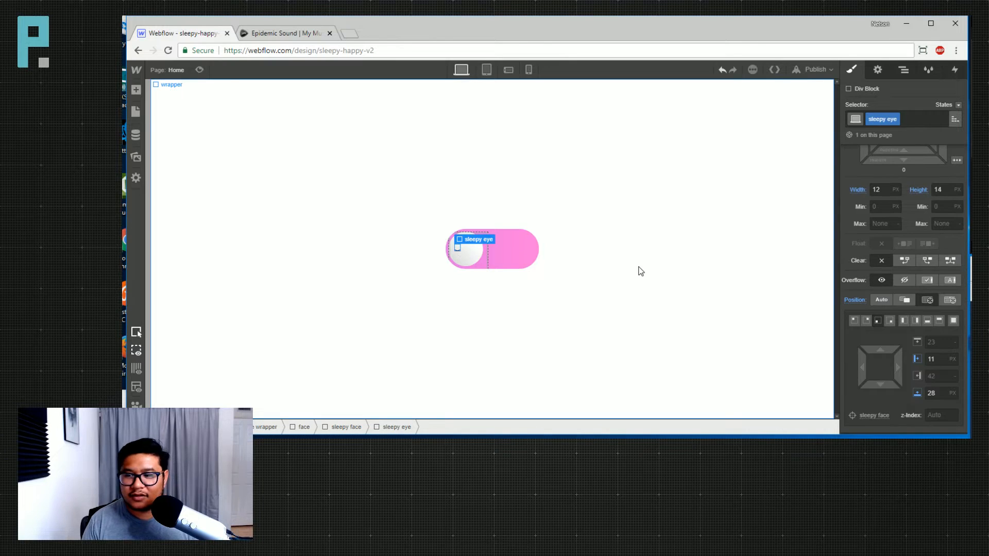
{"action": "left_click", "coordinate": [523, 298]}
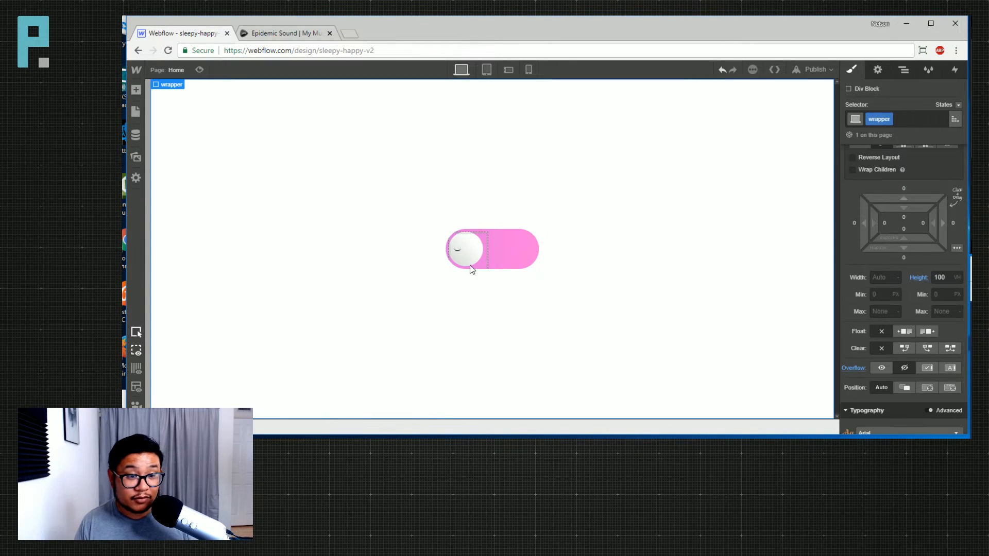
{"action": "left_click", "coordinate": [458, 251]}
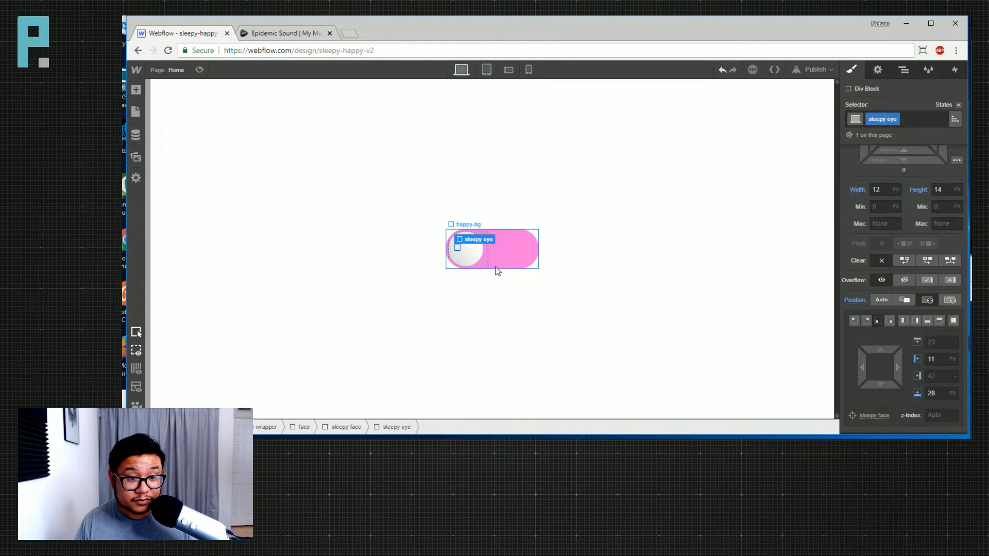
{"action": "left_click", "coordinate": [507, 307]}
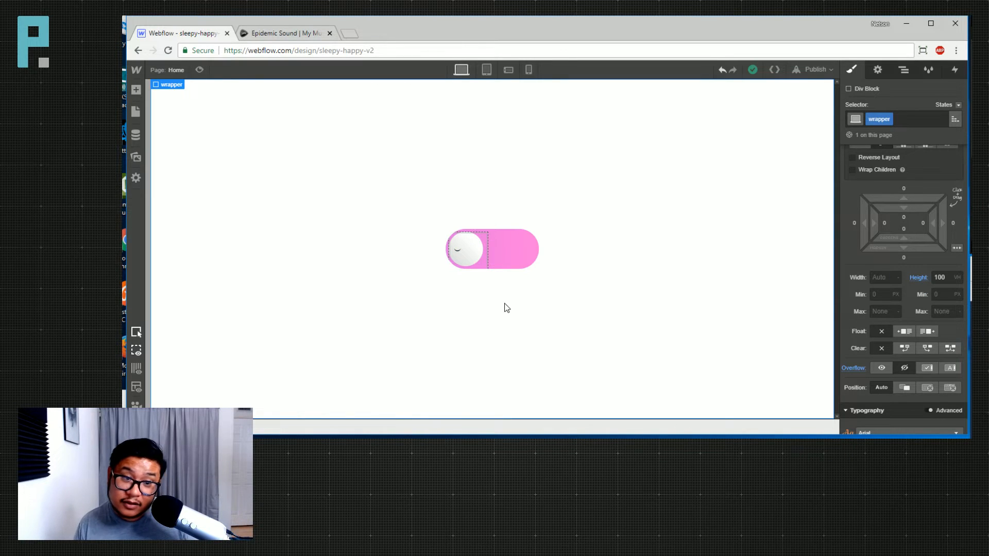
Duplicate the sleepy eye, giving the copy the combo class "right" and a left offset of 29 px
{"action": "left_click", "coordinate": [459, 250]}
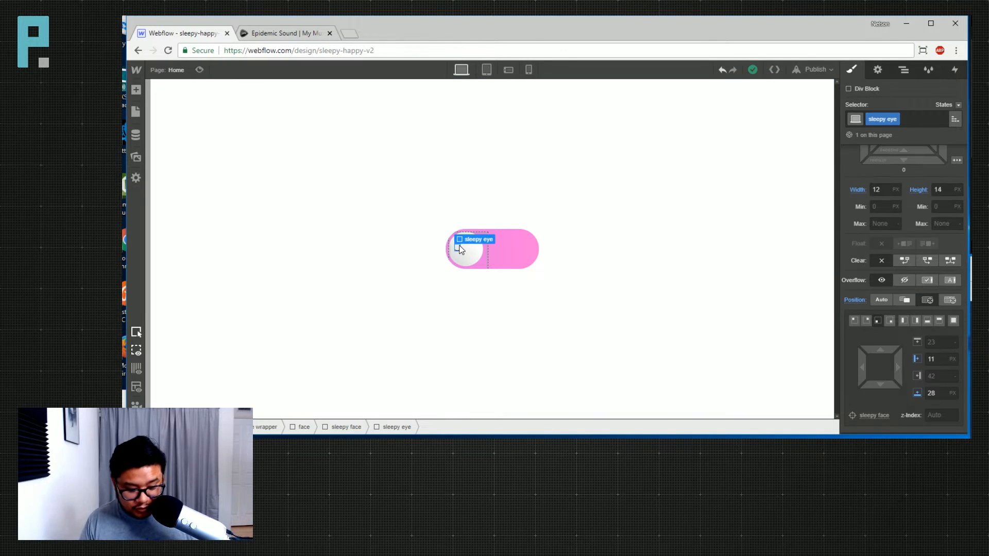
{"action": "left_click", "coordinate": [911, 119]}
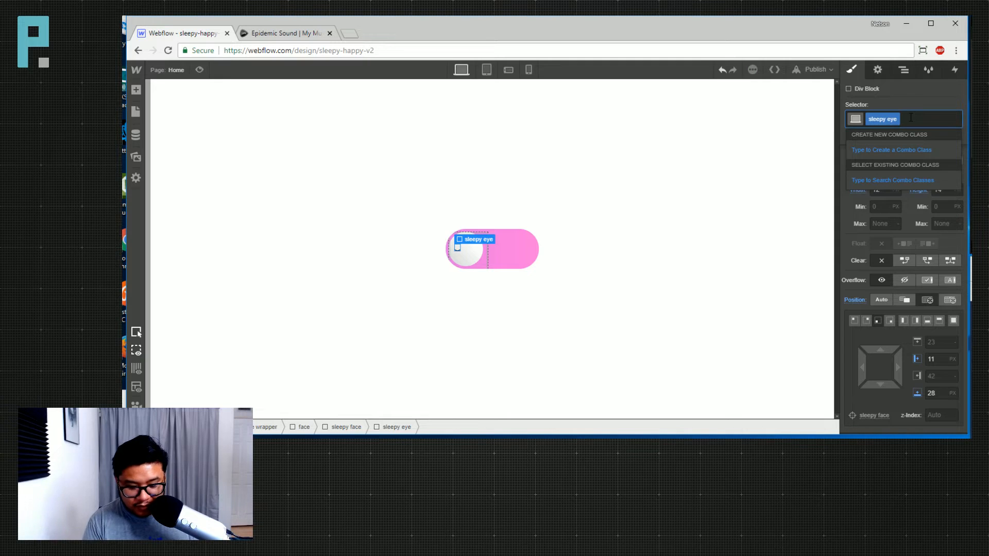
{"action": "type", "text": "right"}
{"action": "key", "text": "Return"}
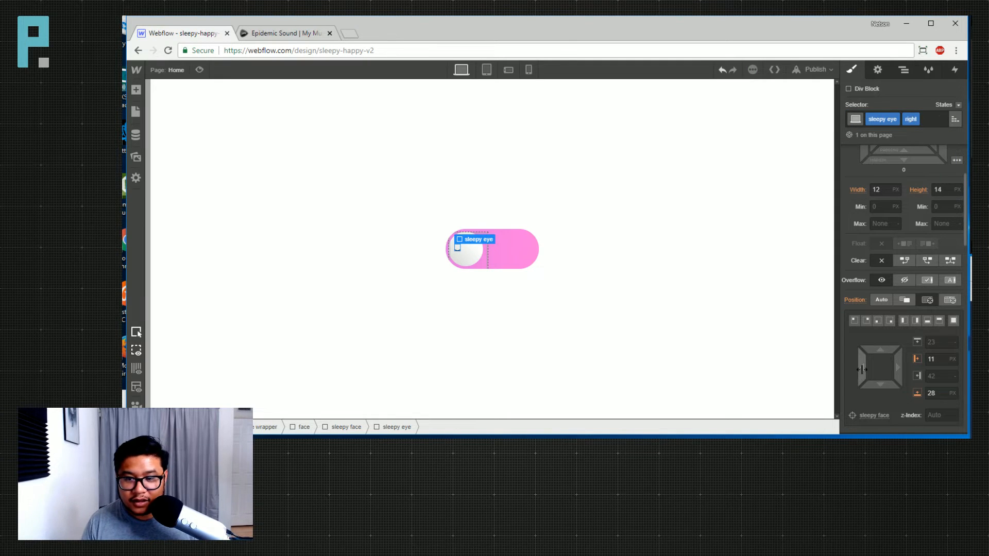
{"action": "left_click_drag", "start_coordinate": [862, 370], "coordinate": [890, 368]}
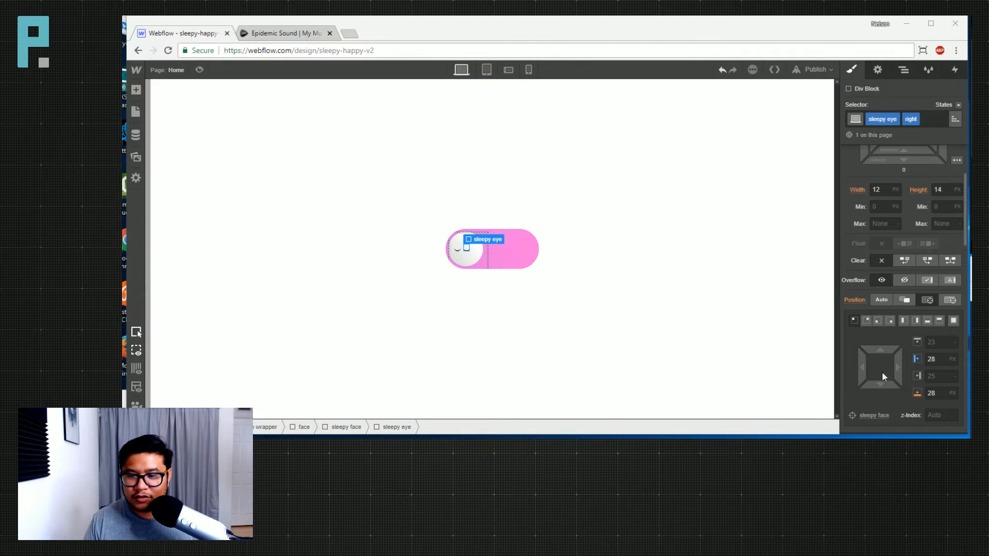
{"action": "left_click_drag", "start_coordinate": [862, 366], "coordinate": [861, 360]}
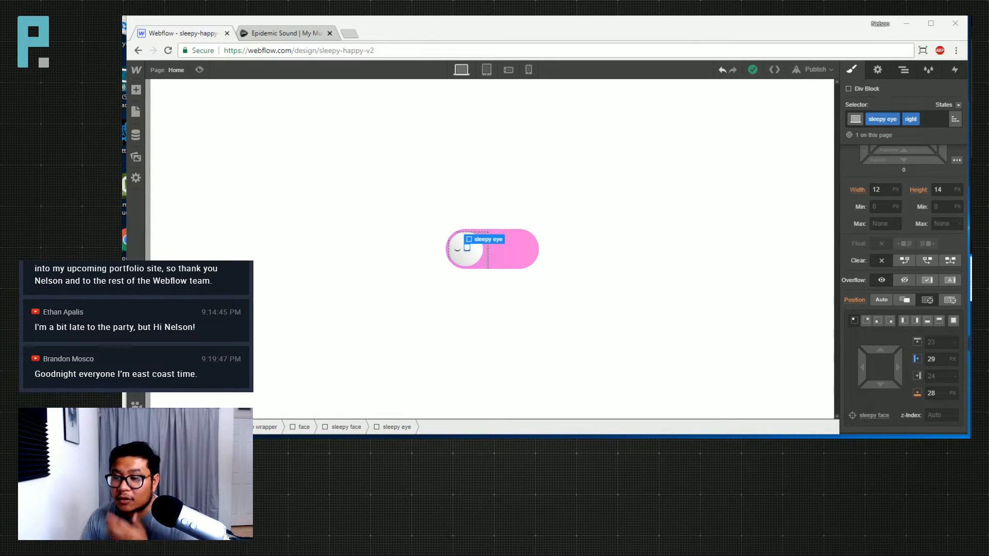
Select the unclassed div block inside the sleepy face and give it the new class "sleepy mouth"
{"action": "left_click", "coordinate": [671, 254]}
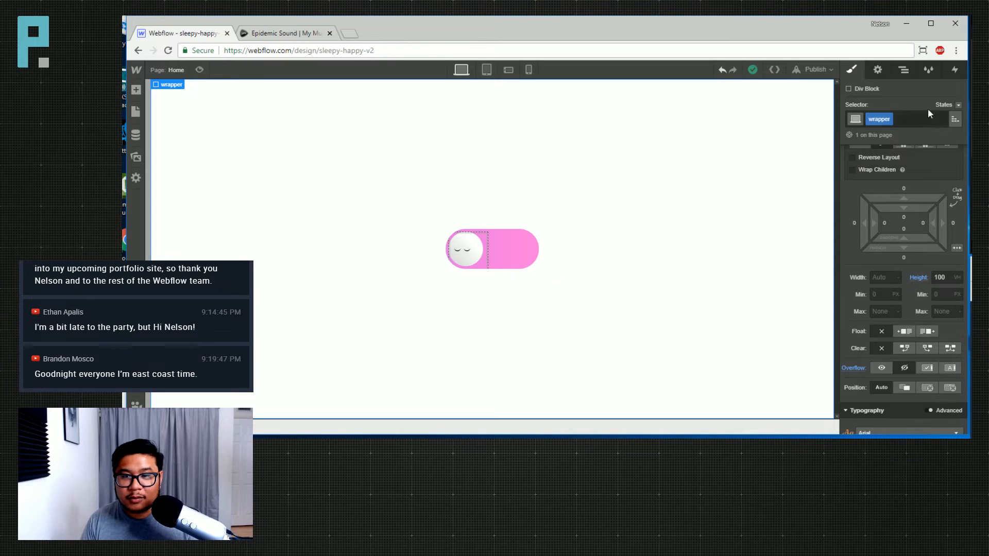
{"action": "left_click", "coordinate": [896, 71]}
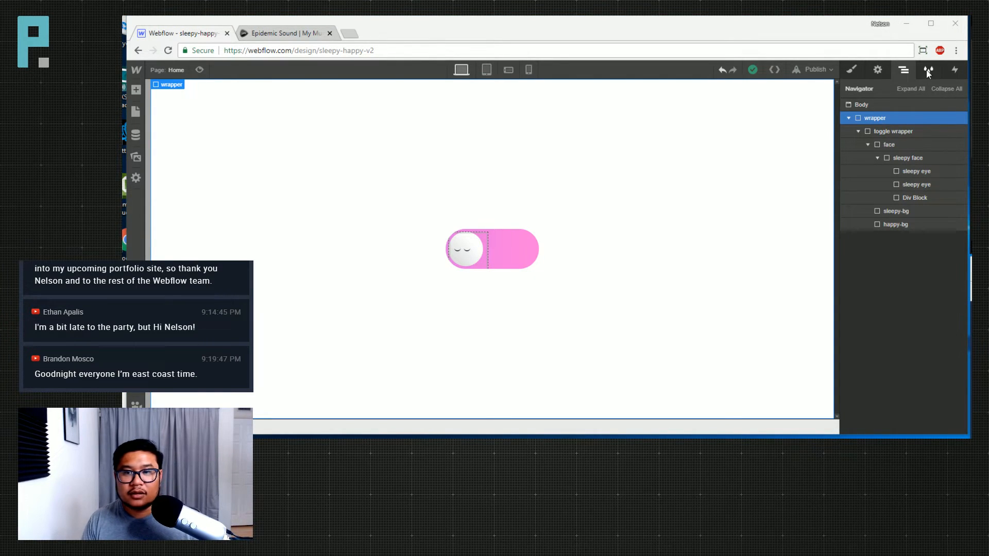
{"action": "left_click", "coordinate": [915, 197]}
{"action": "key", "text": "s"}
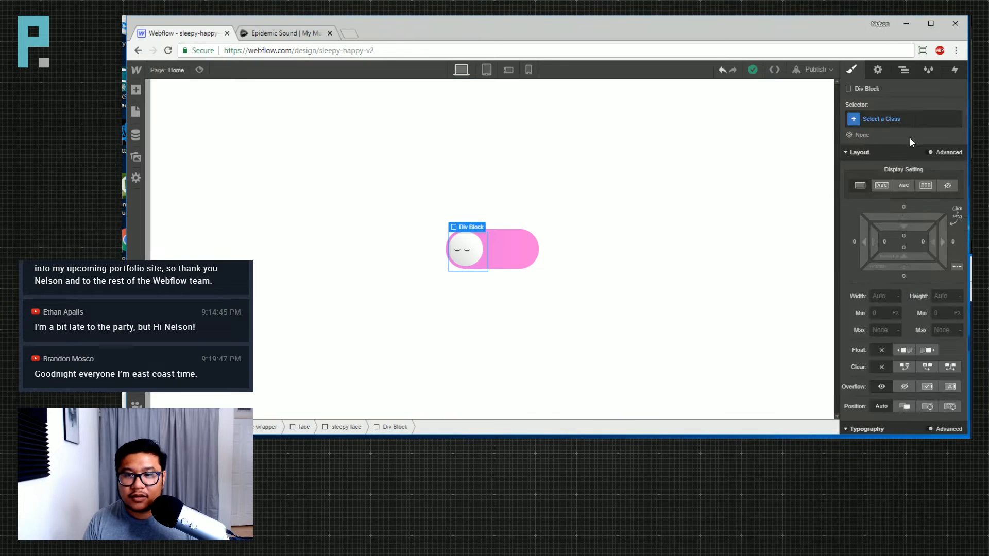
{"action": "left_click", "coordinate": [902, 118]}
{"action": "type", "text": "sleepy mout"}
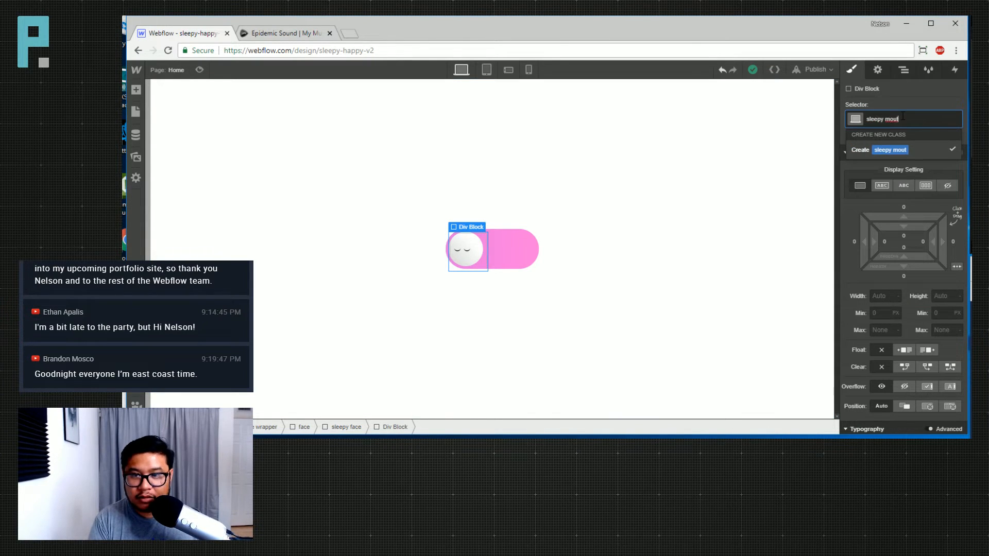
{"action": "type", "text": "h"}
{"action": "key", "text": "Return"}
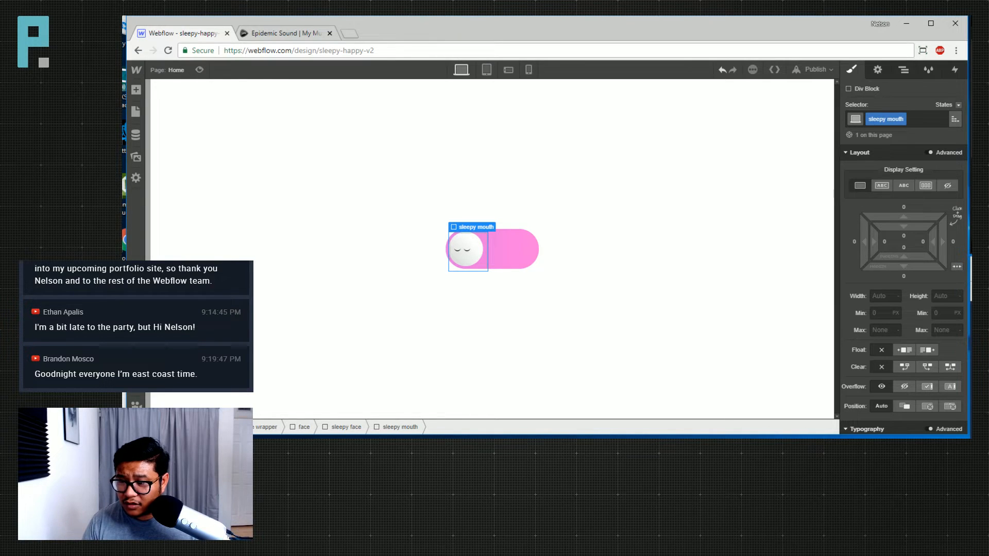
Set the sleepy mouth's size to 10 px wide and 4 px high
{"action": "left_click", "coordinate": [878, 295]}
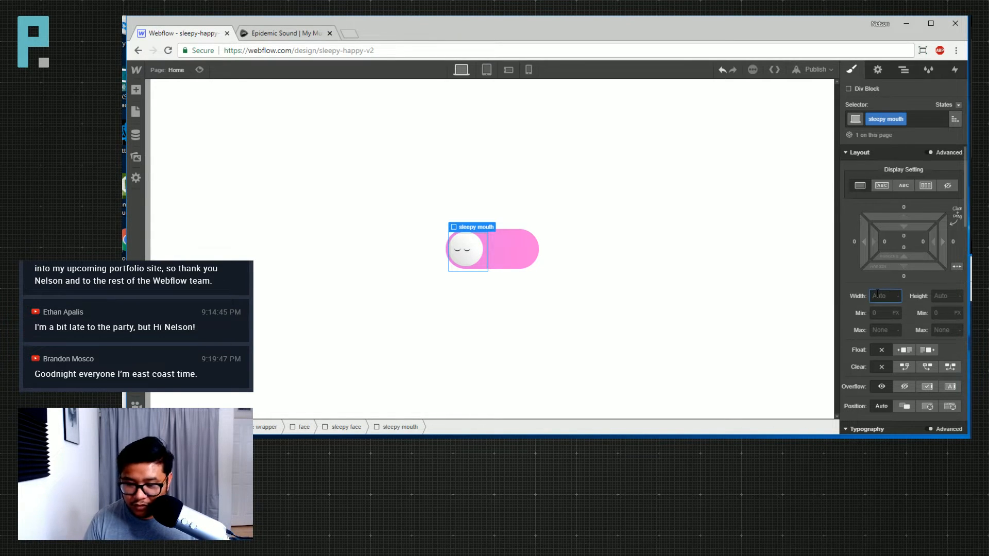
{"action": "type", "text": "7"}
{"action": "key", "text": "Tab"}
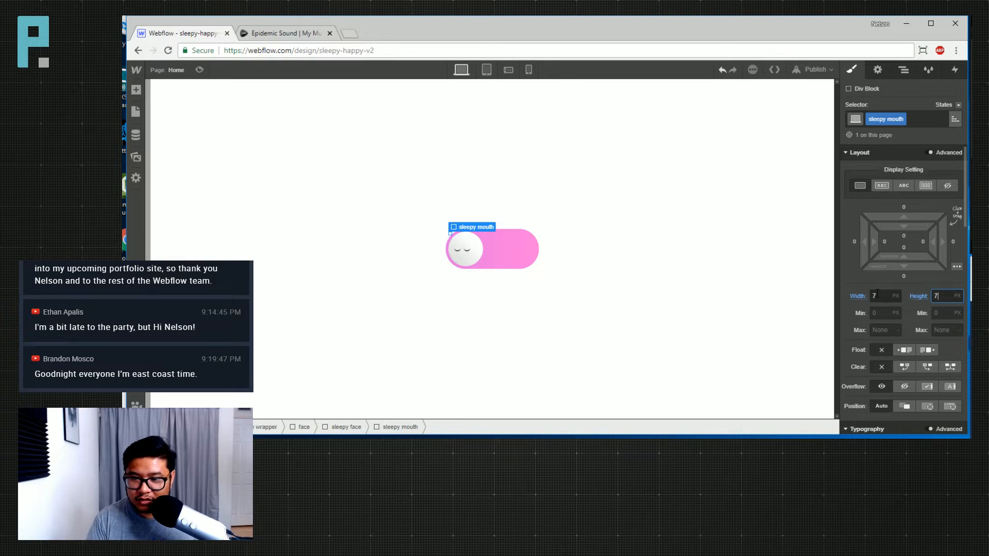
{"action": "type", "text": "5"}
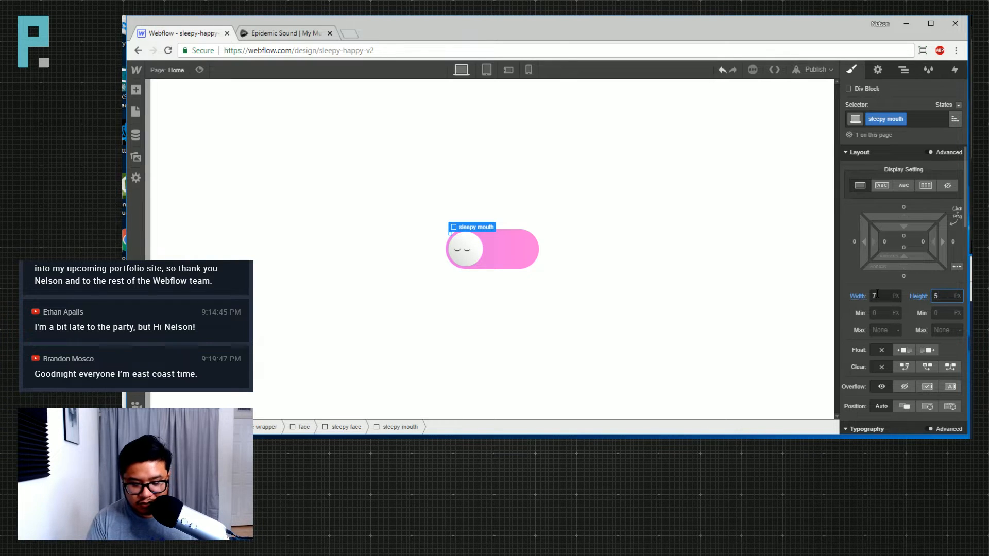
{"action": "type", "text": "4"}
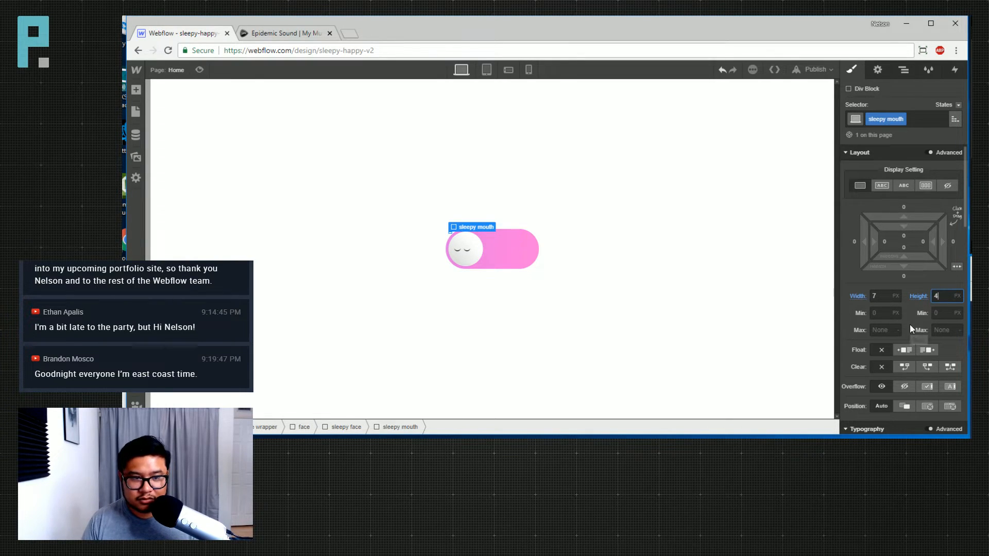
{"action": "left_click", "coordinate": [859, 297]}
{"action": "type", "text": "10"}
{"action": "key", "text": "Tab"}
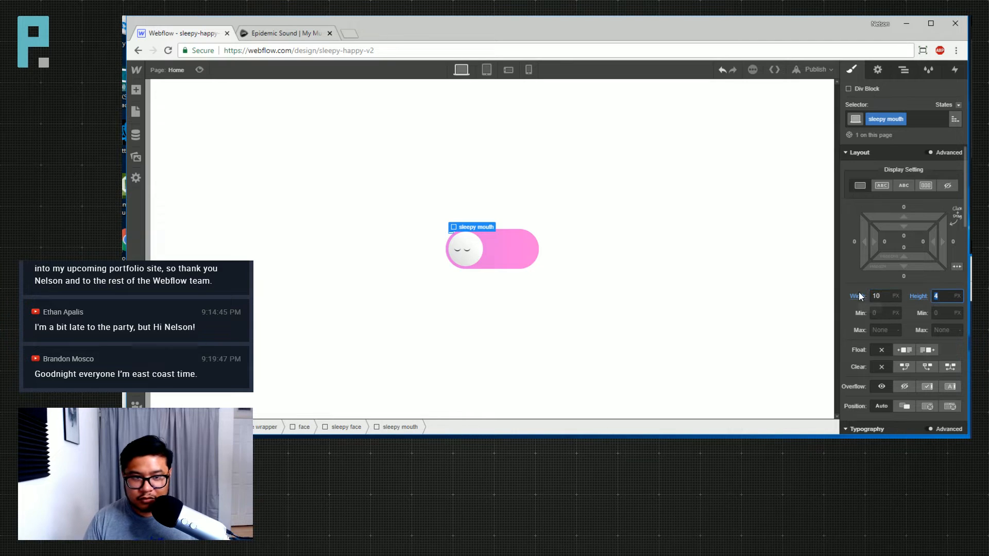
Position the sleepy mouth absolutely from the face's bottom-left corner, with offsets of 12 px left and 14 px bottom
{"action": "scroll", "coordinate": [906, 332], "scroll_direction": "down", "scroll_amount": 3}
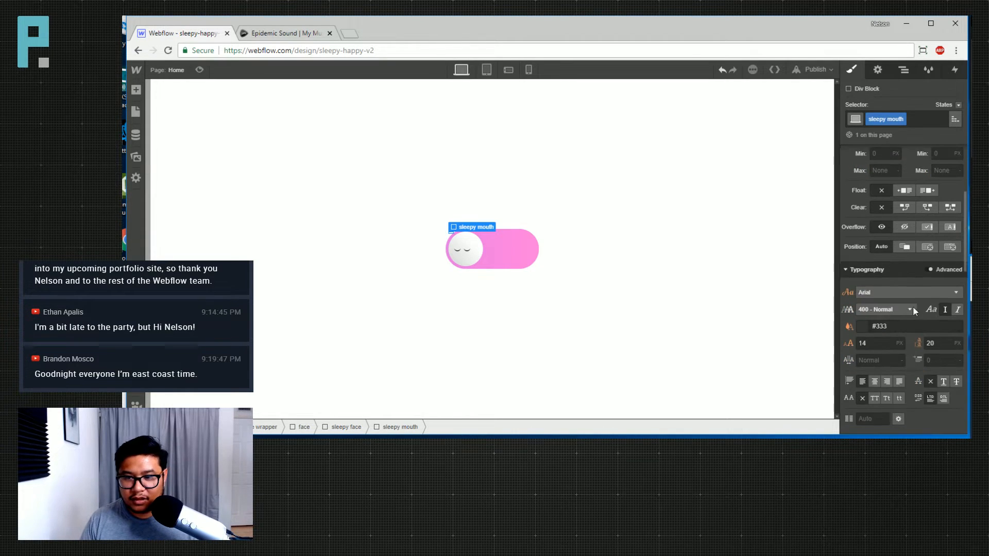
{"action": "left_click", "coordinate": [928, 248]}
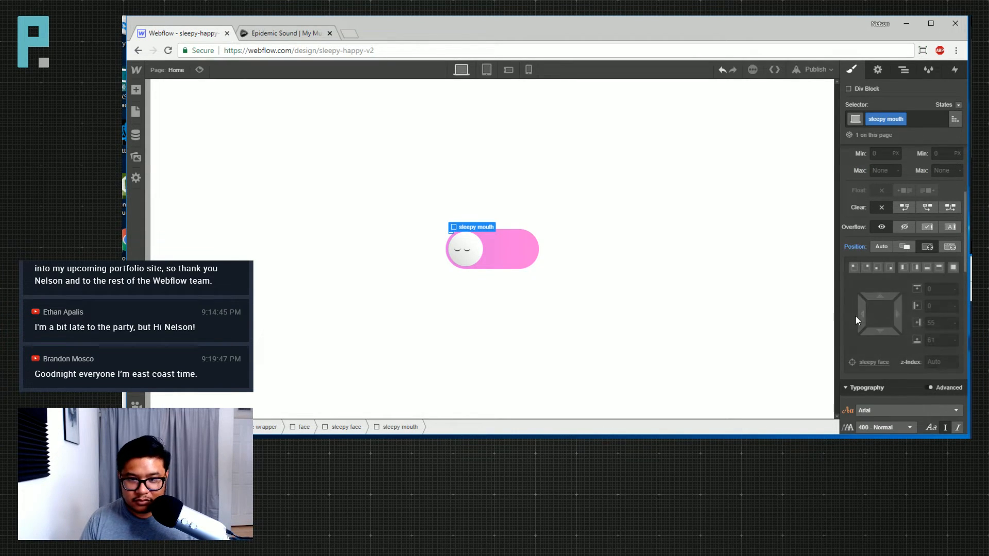
{"action": "left_click", "coordinate": [879, 267]}
{"action": "left_click_drag", "start_coordinate": [880, 332], "coordinate": [886, 310]}
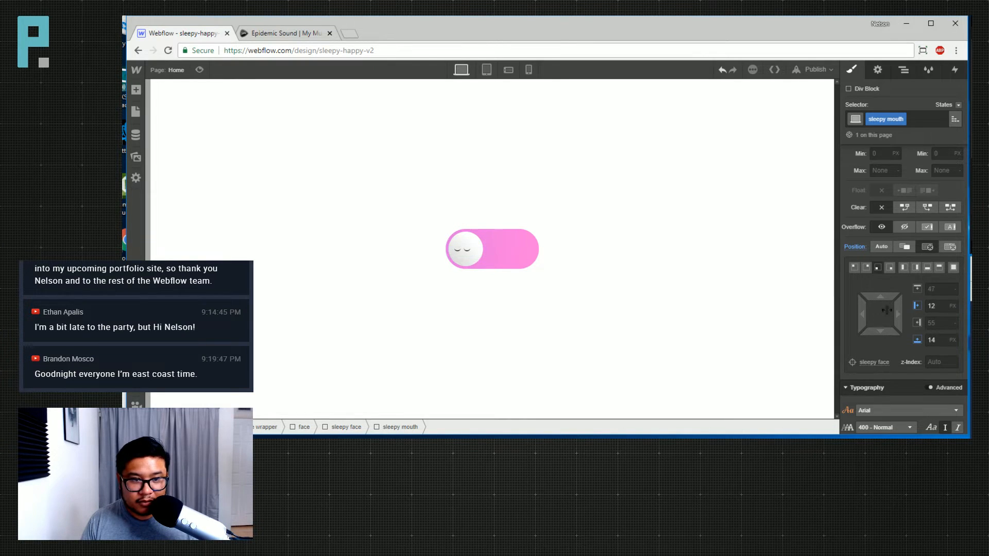
Give the sleepy mouth a solid top border 3 px wide
{"action": "scroll", "coordinate": [920, 354], "scroll_direction": "down", "scroll_amount": 5}
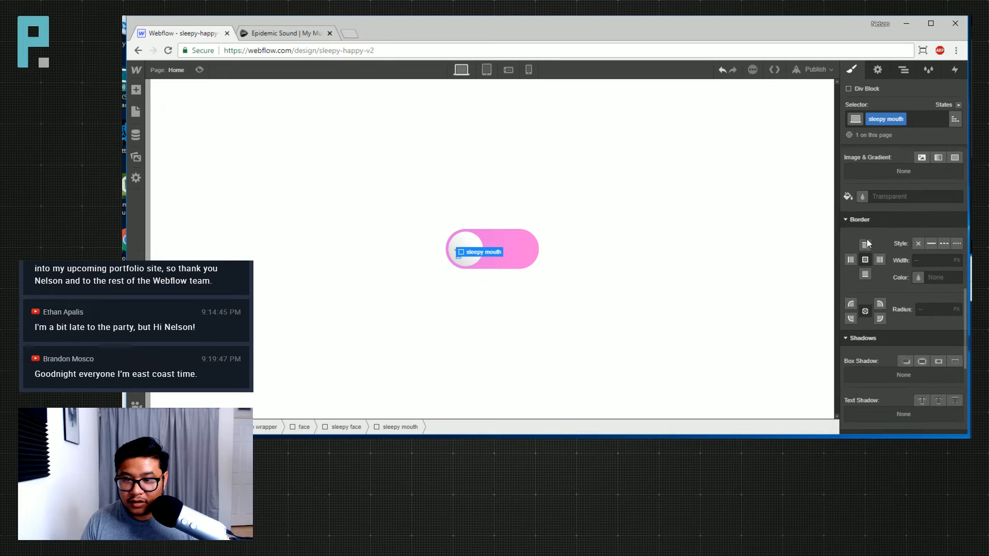
{"action": "left_click", "coordinate": [863, 197]}
{"action": "key", "text": "Escape"}
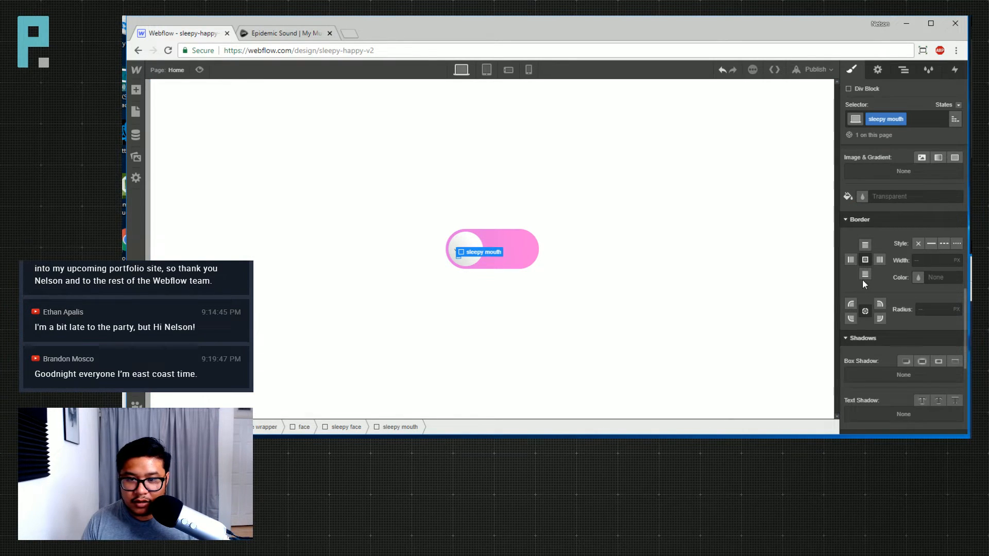
{"action": "left_click", "coordinate": [865, 245]}
{"action": "left_click", "coordinate": [930, 243]}
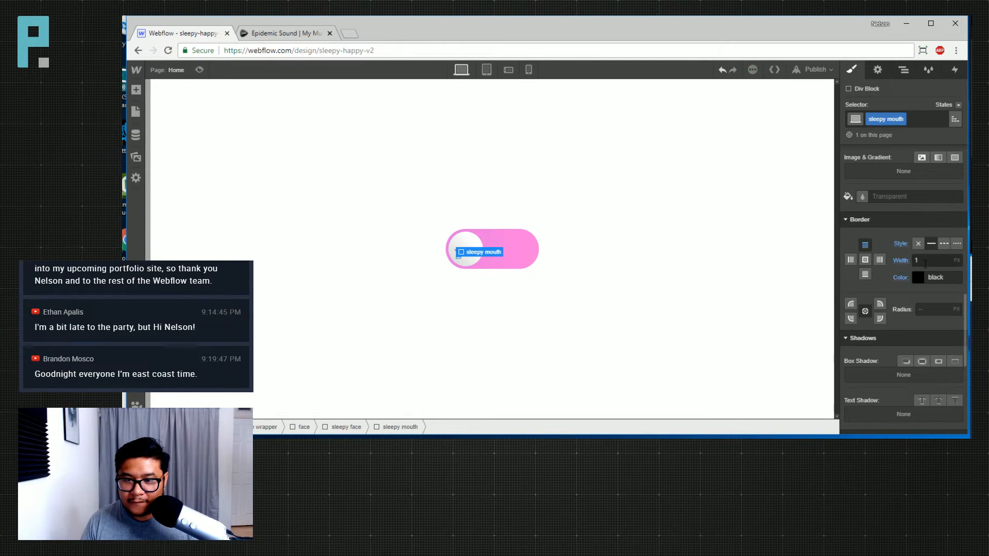
{"action": "left_click", "coordinate": [925, 260]}
{"action": "type", "text": "1"}
{"action": "key", "text": "BackSpace"}
{"action": "type", "text": "3"}
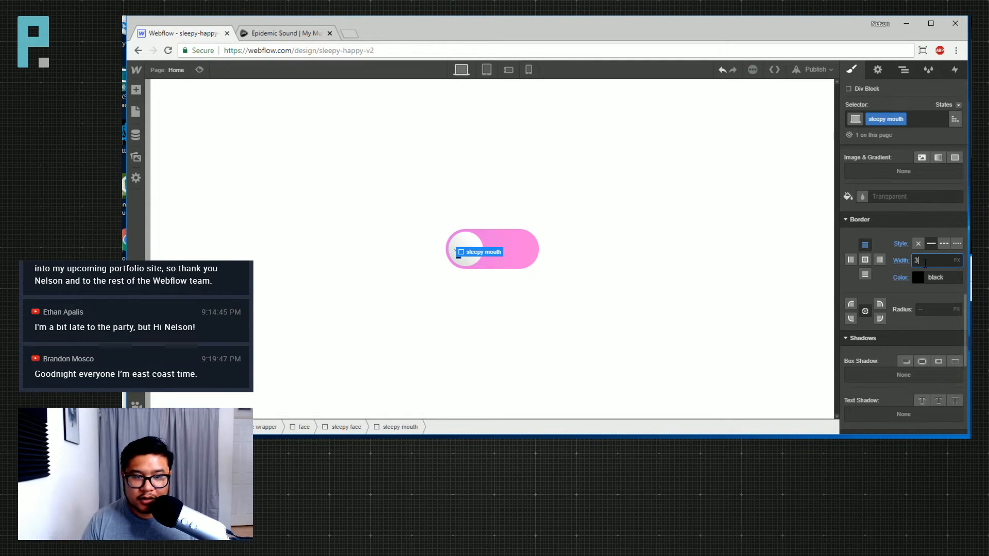
Set the sleepy mouth's top border colour to dark grey #575757
{"action": "left_click", "coordinate": [919, 278]}
{"action": "left_click", "coordinate": [865, 150]}
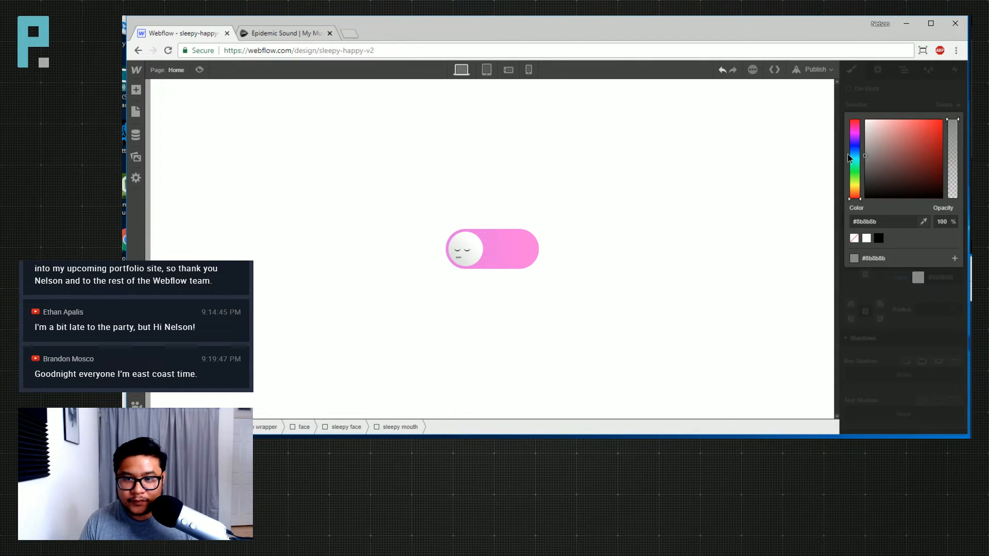
{"action": "left_click_drag", "start_coordinate": [849, 153], "coordinate": [850, 176]}
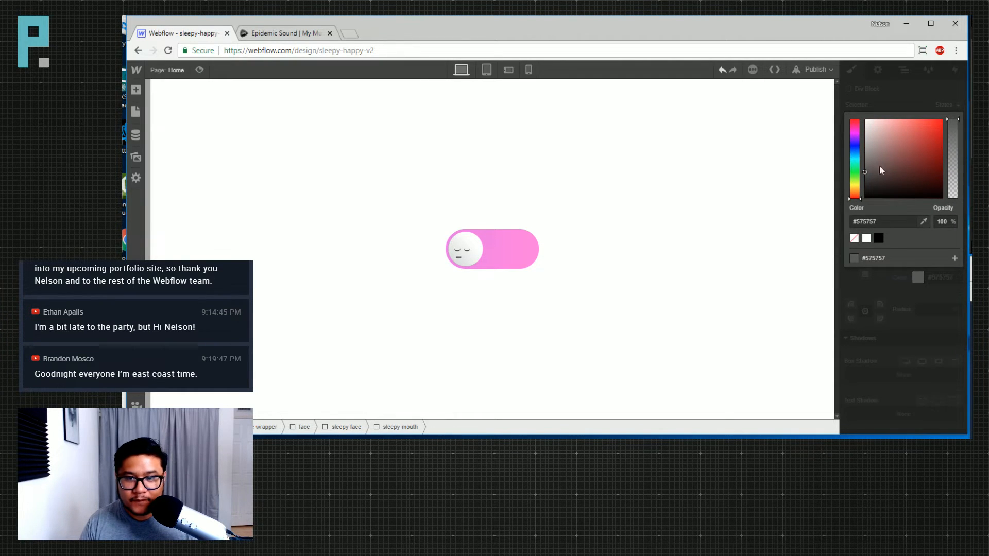
{"action": "key", "text": "Escape"}
Select the left sleepy eye to examine its border colour
{"action": "left_click", "coordinate": [453, 252]}
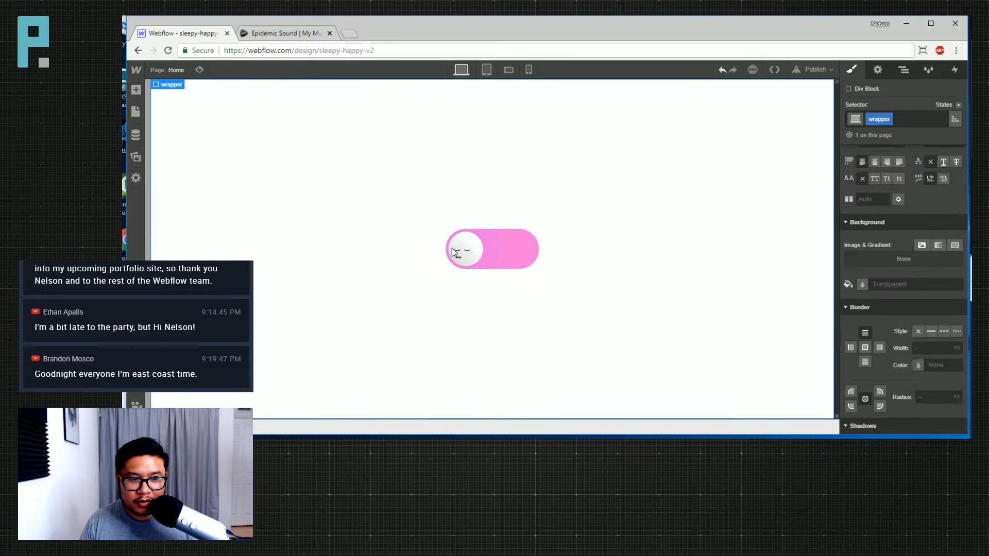
{"action": "left_click", "coordinate": [458, 249]}
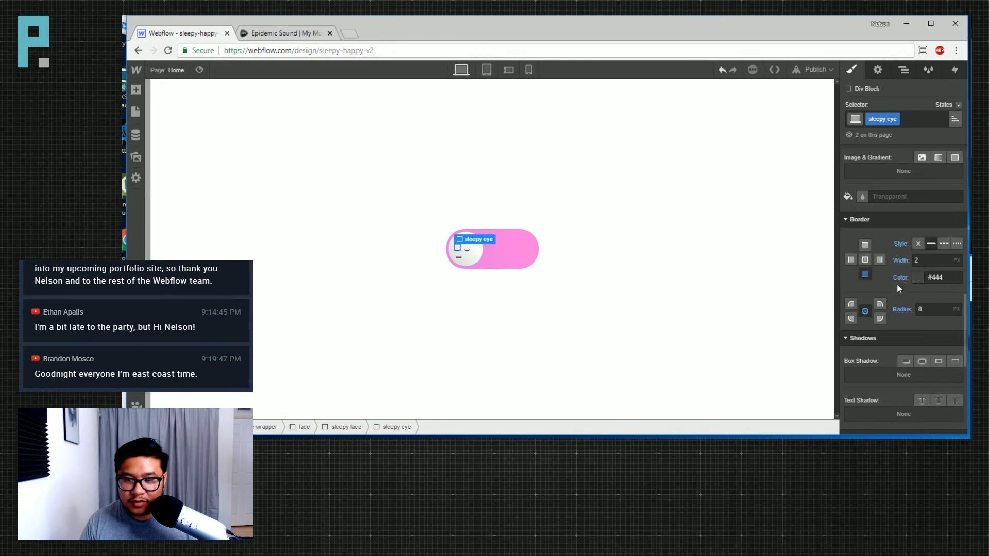
Save the sleepy eye's #444 border color as a swatch named "face color"
{"action": "left_click", "coordinate": [932, 278]}
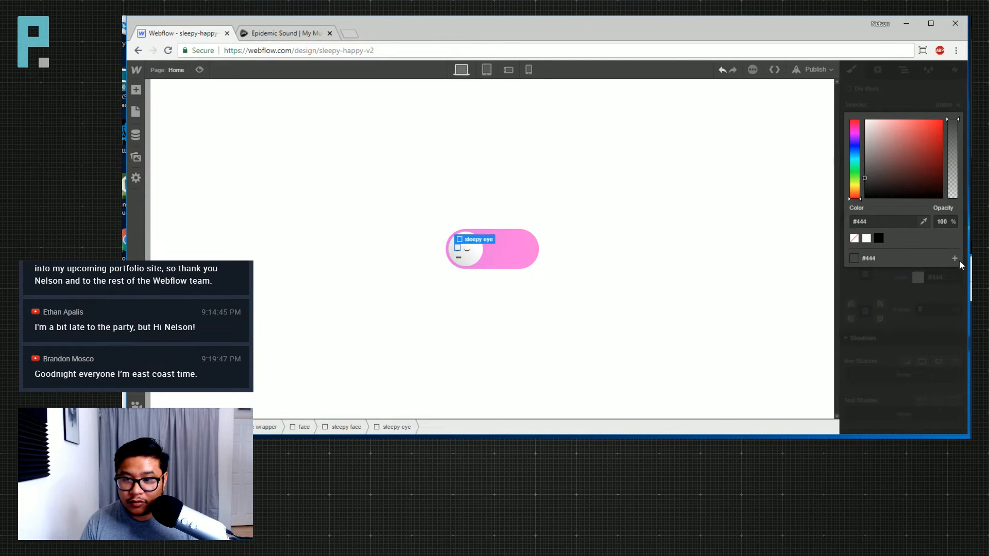
{"action": "left_click", "coordinate": [955, 258]}
{"action": "left_click", "coordinate": [942, 254]}
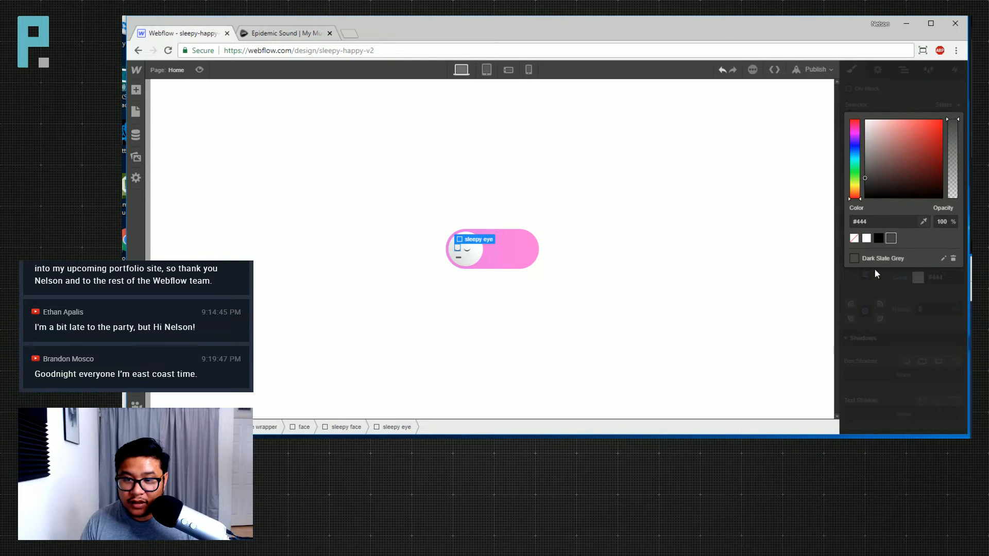
{"action": "left_click", "coordinate": [943, 258]}
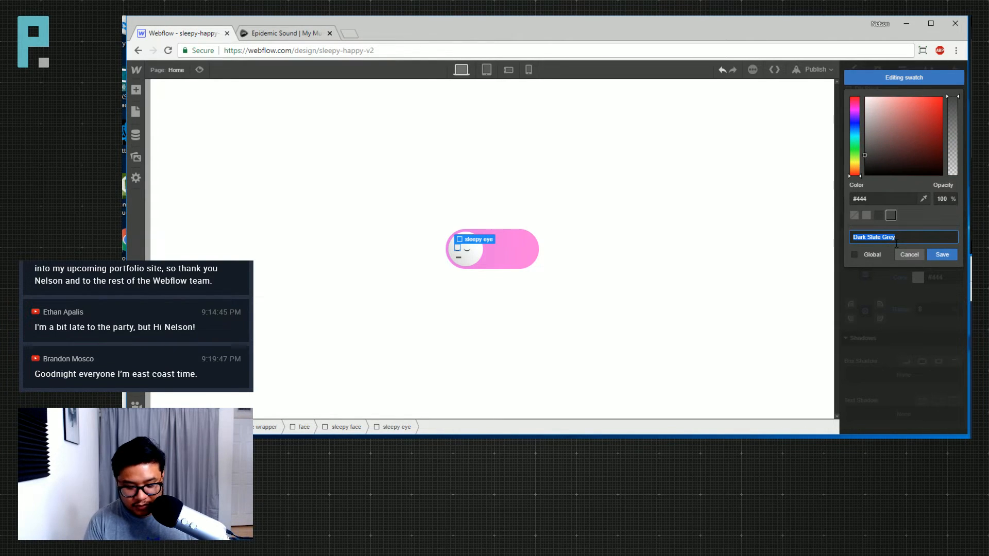
{"action": "type", "text": "face "}
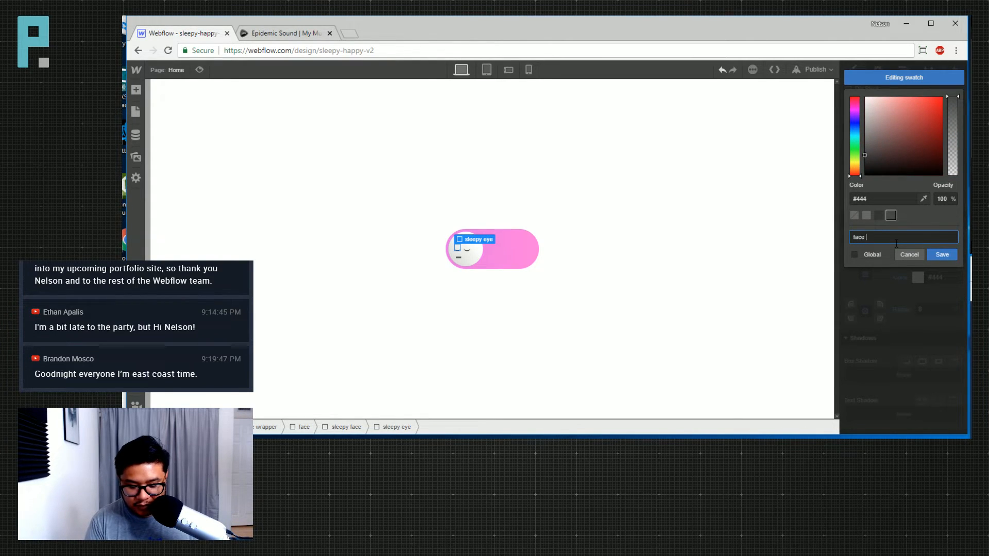
{"action": "type", "text": "g"}
{"action": "key", "text": "BackSpace"}
{"action": "type", "text": "color"}
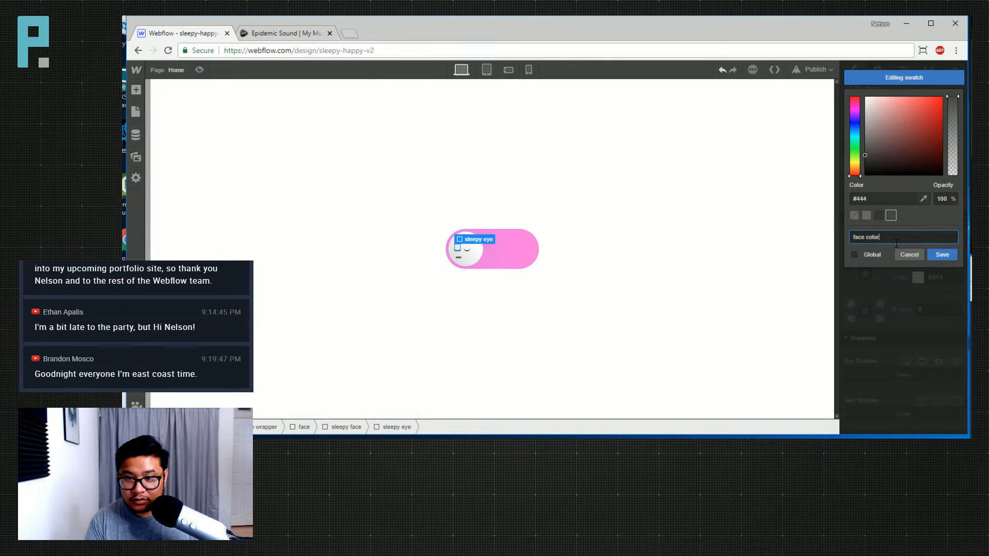
{"action": "key", "text": "Return"}
Make the "face color" swatch global and save it
{"action": "left_click", "coordinate": [943, 259]}
{"action": "left_click", "coordinate": [864, 253]}
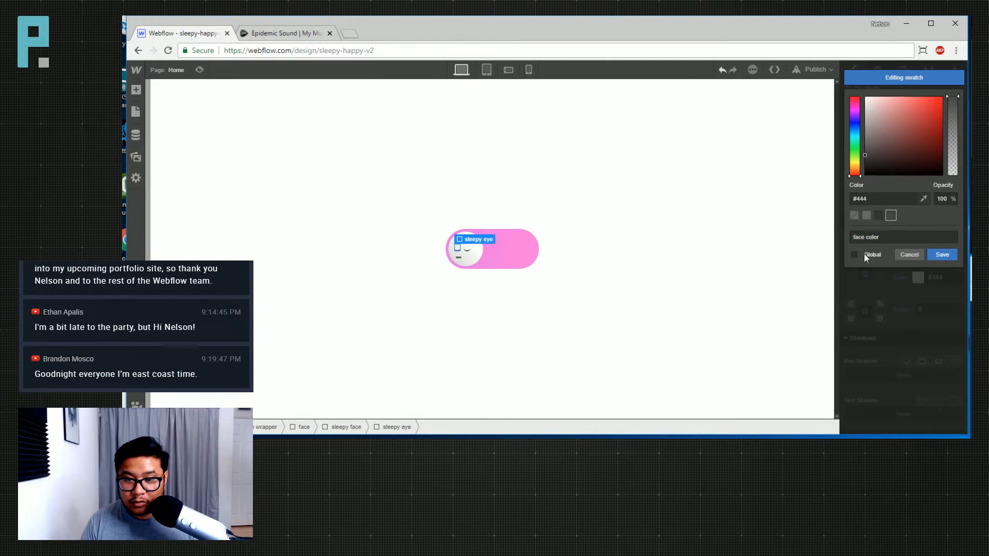
{"action": "left_click", "coordinate": [943, 256]}
{"action": "left_click", "coordinate": [939, 298]}
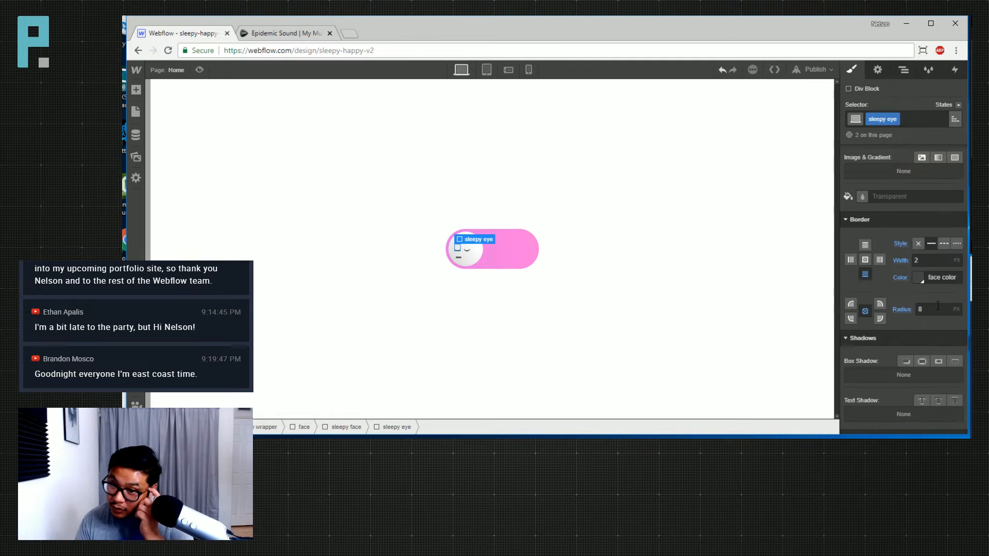
Apply the "face color" swatch to the sleepy mouth's border
{"action": "left_click", "coordinate": [459, 258]}
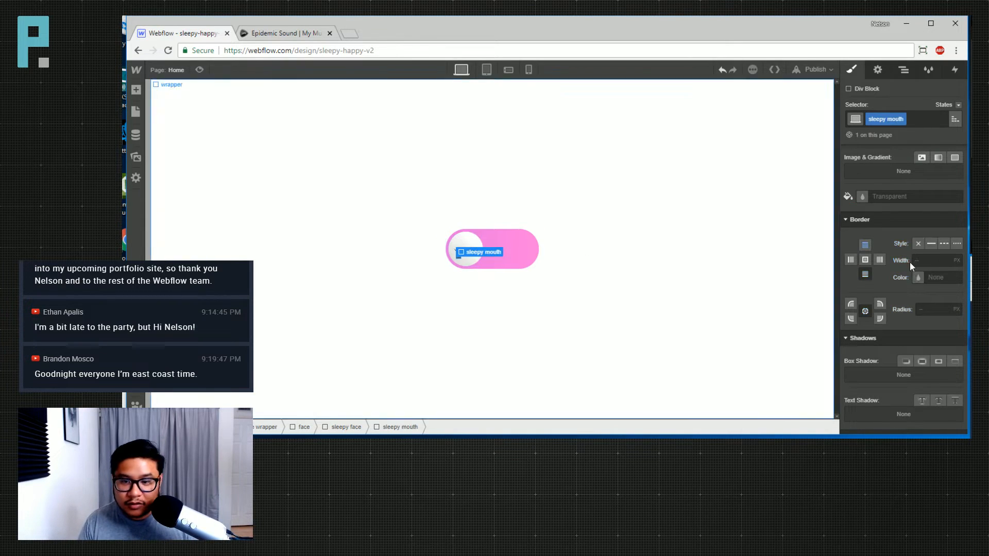
{"action": "left_click", "coordinate": [918, 277]}
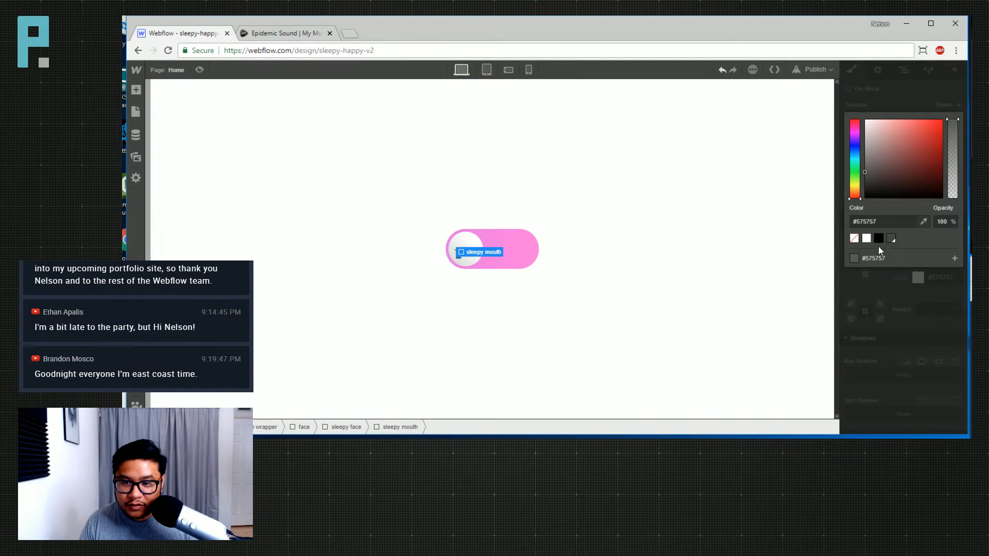
{"action": "left_click", "coordinate": [891, 238]}
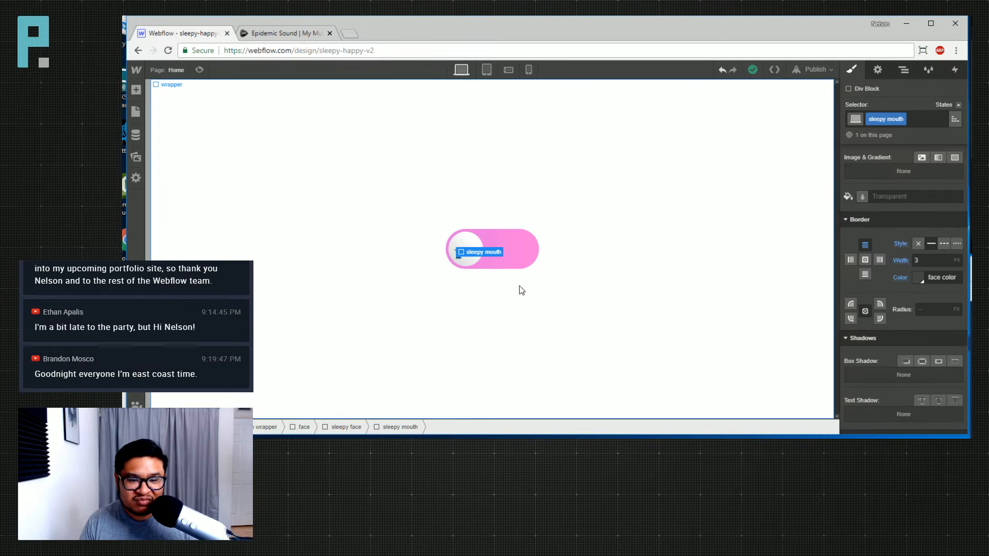
Round the sleepy mouth's corners, trying a radius of 10 px and settling on 20 px
{"action": "left_click", "coordinate": [929, 310]}
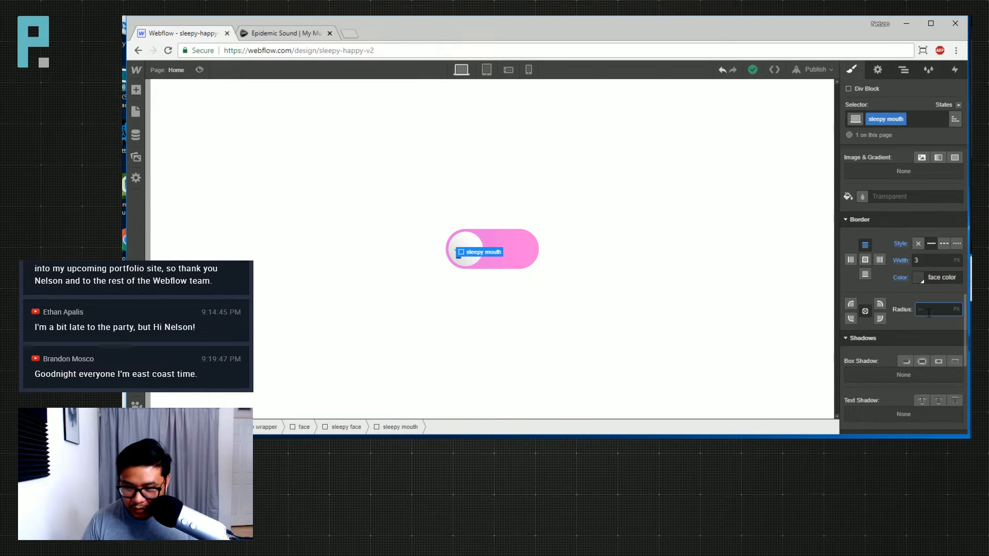
{"action": "type", "text": "10"}
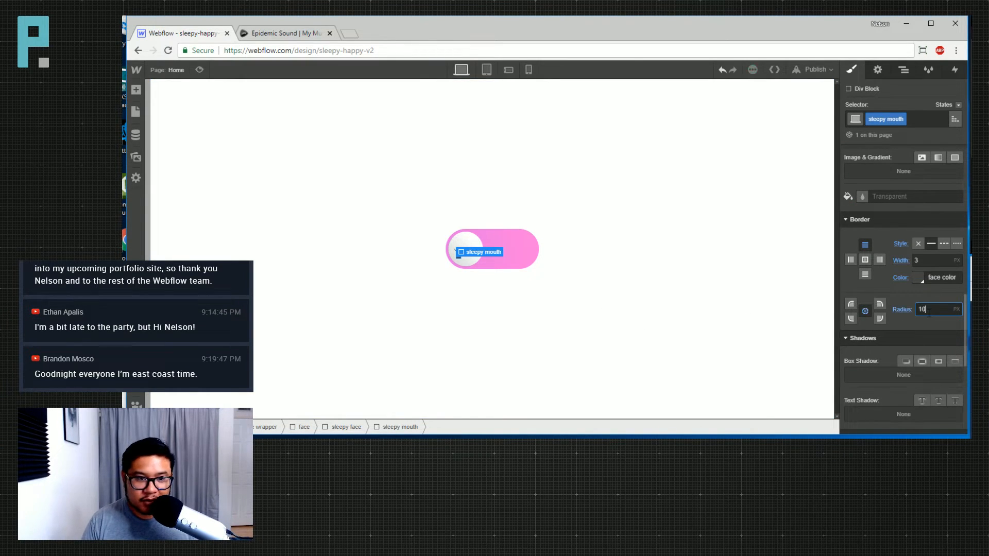
{"action": "left_click", "coordinate": [593, 317]}
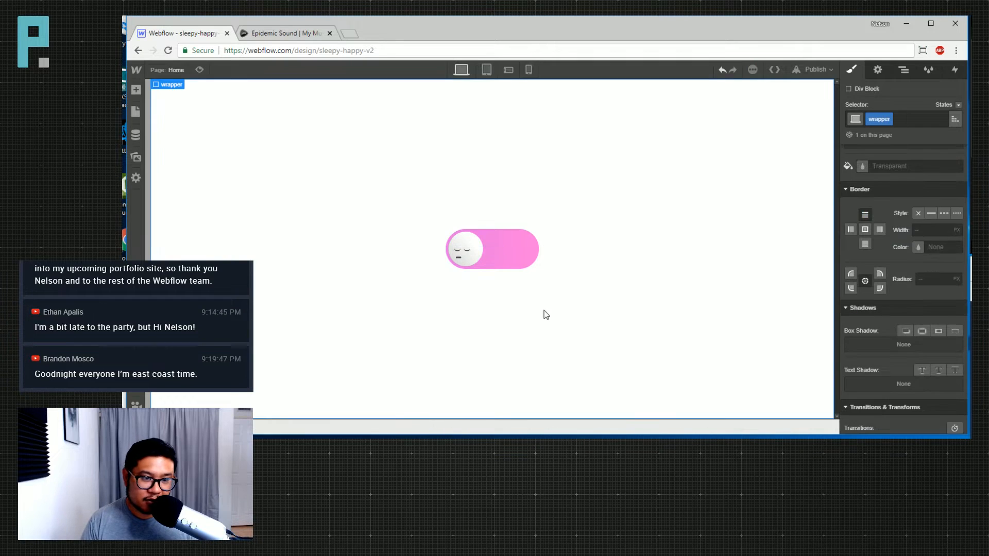
{"action": "left_click", "coordinate": [458, 256]}
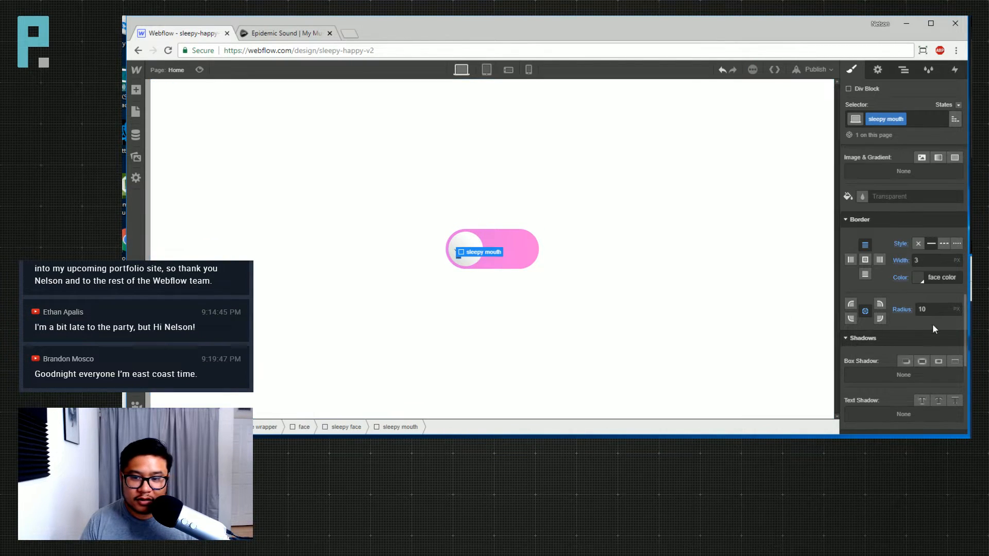
{"action": "left_click", "coordinate": [940, 312]}
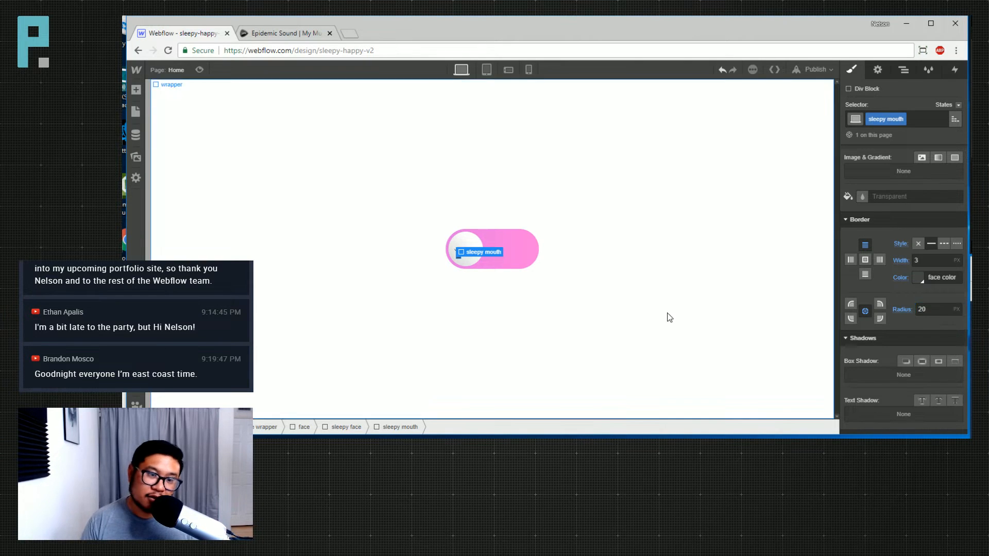
{"action": "left_click", "coordinate": [535, 311]}
Set the sleepy mouth's height to 6 px
{"action": "left_click", "coordinate": [459, 262]}
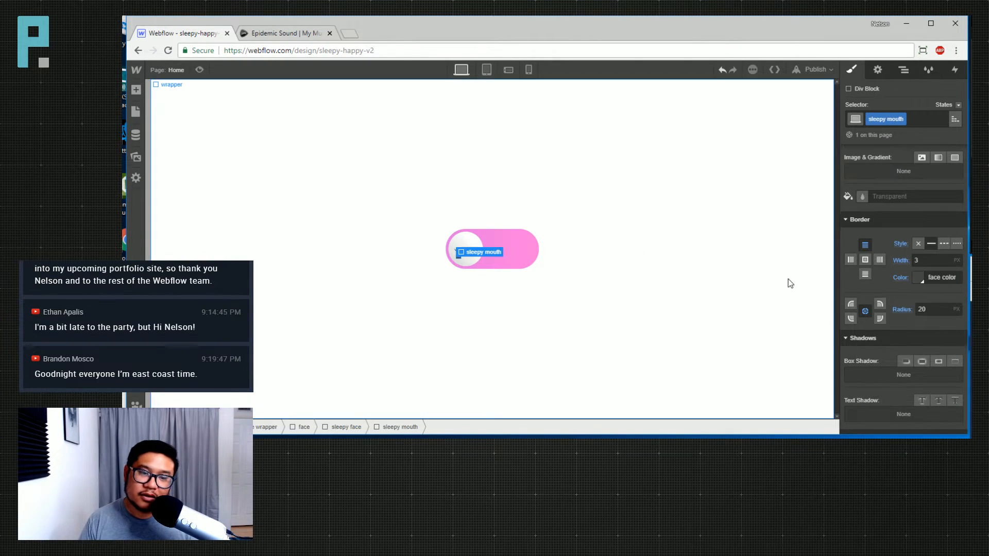
{"action": "scroll", "coordinate": [908, 323], "scroll_direction": "up", "scroll_amount": 5}
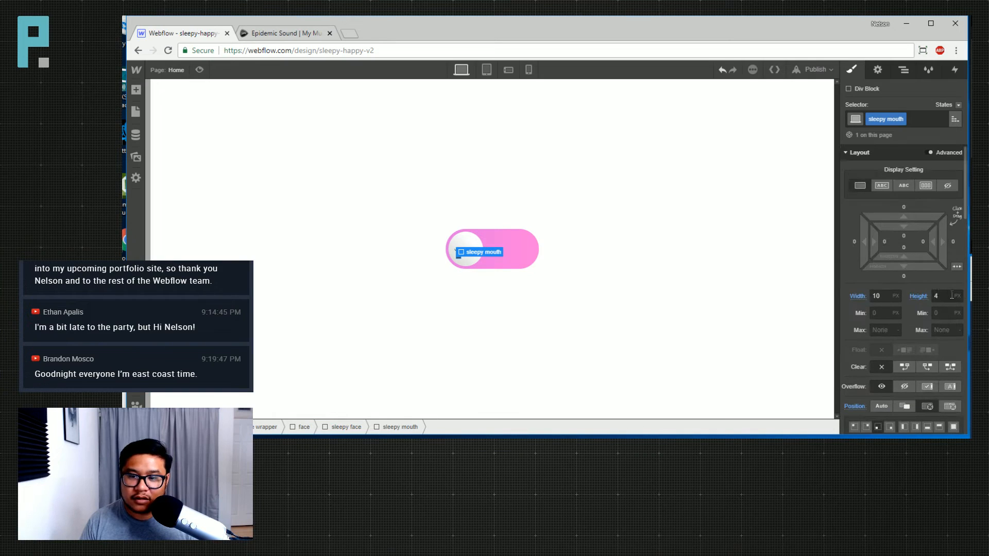
{"action": "left_click", "coordinate": [950, 296]}
{"action": "type", "text": "3"}
{"action": "key", "text": "BackSpace"}
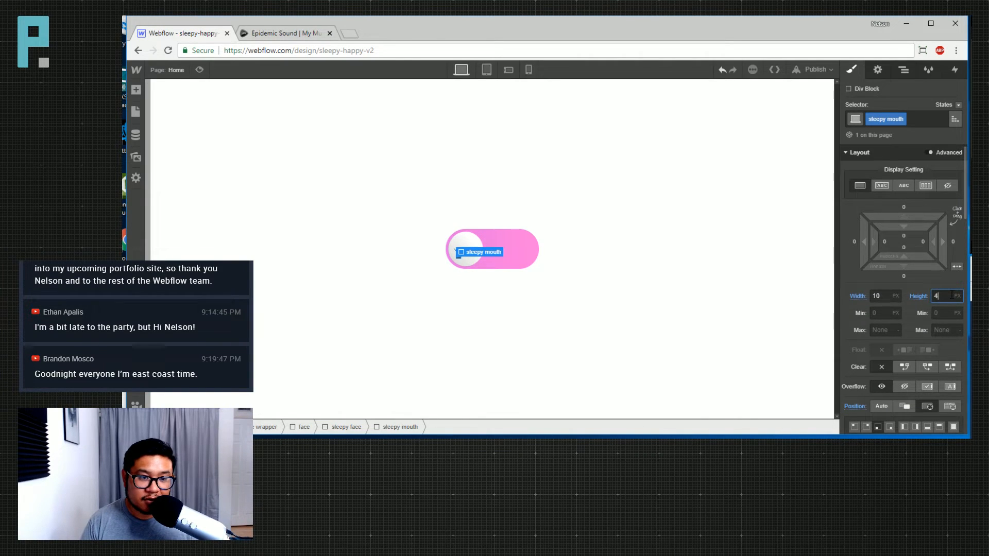
{"action": "type", "text": "7"}
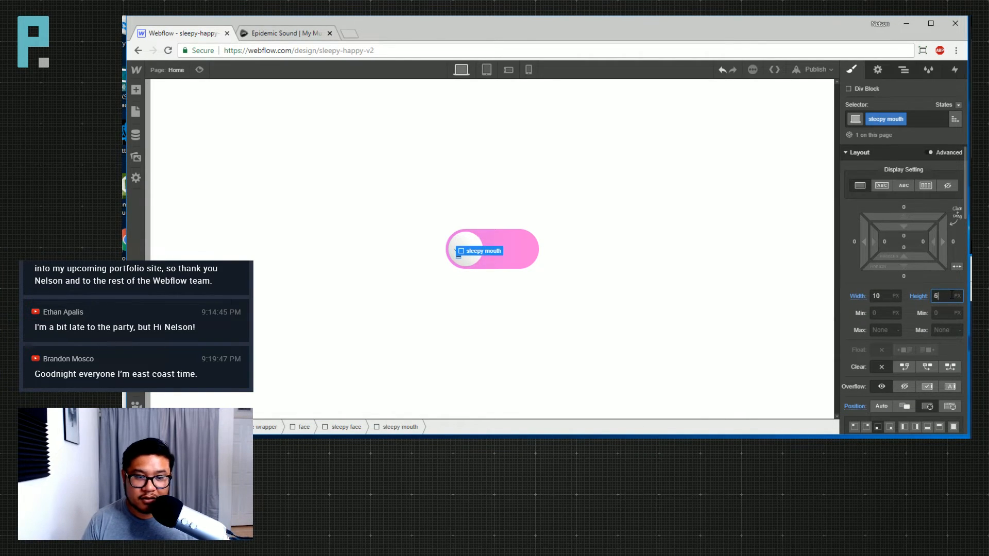
{"action": "left_click", "coordinate": [542, 314]}
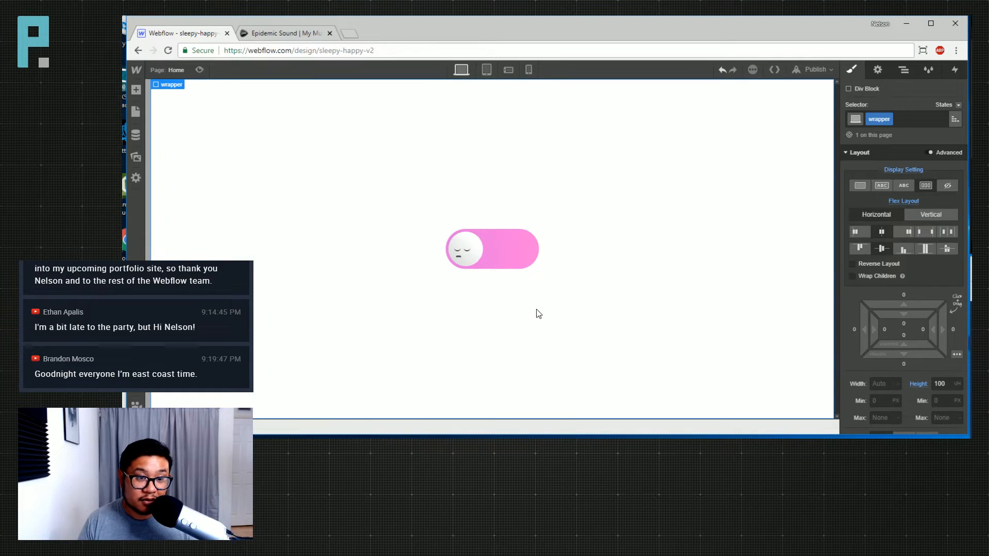
Set the sleepy mouth's width to 14 px
{"action": "left_click", "coordinate": [460, 260]}
{"action": "scroll", "coordinate": [876, 324], "scroll_direction": "down", "scroll_amount": 5}
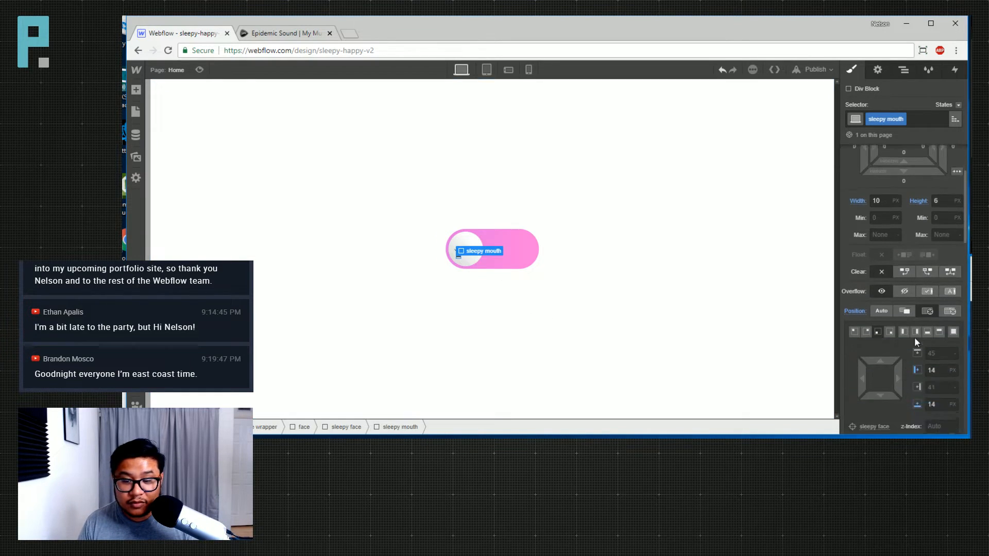
{"action": "scroll", "coordinate": [897, 289], "scroll_direction": "up", "scroll_amount": 5}
{"action": "left_click", "coordinate": [888, 297]}
{"action": "type", "text": "10"}
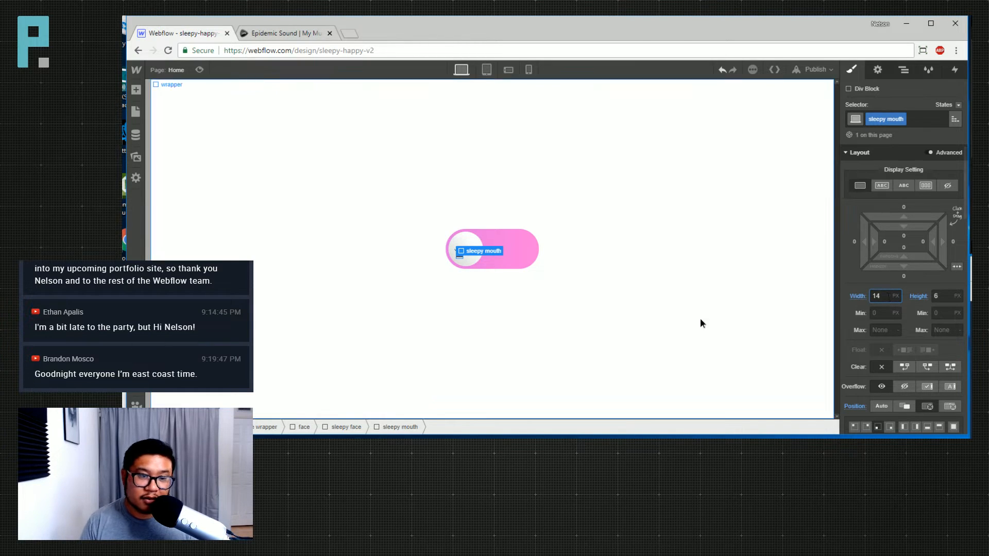
{"action": "left_click", "coordinate": [648, 323]}
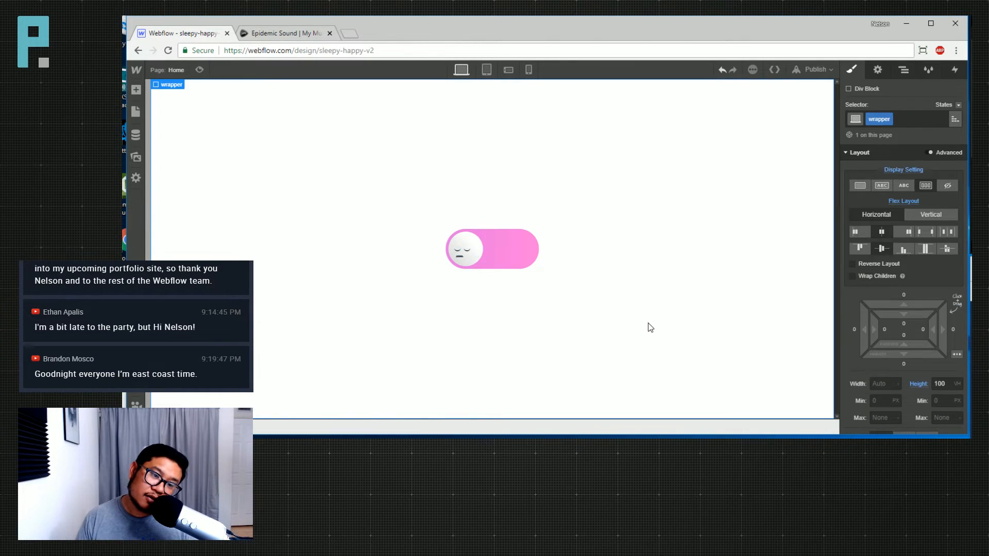
Reduce the sleepy mouth's width to 8 px
{"action": "left_click", "coordinate": [462, 260]}
{"action": "left_click", "coordinate": [872, 296]}
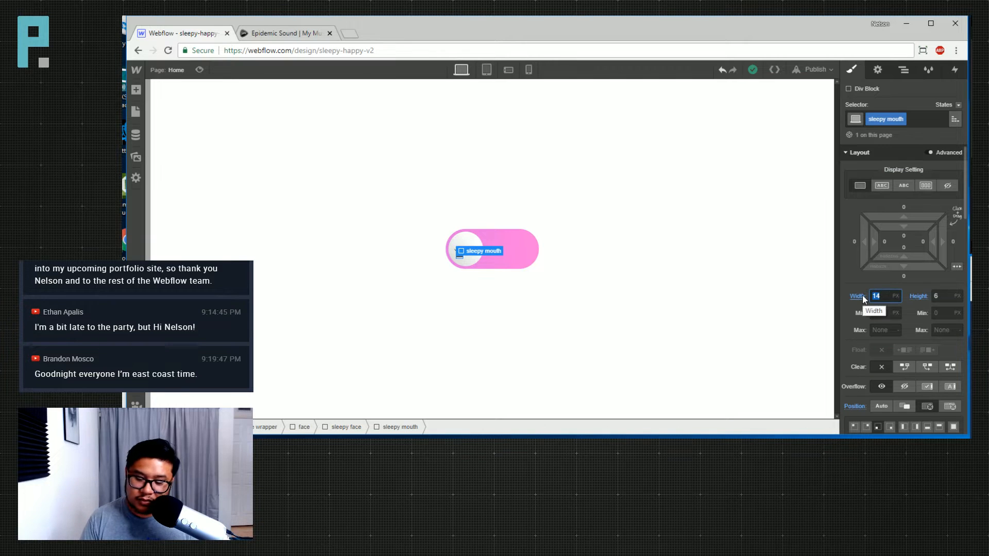
{"action": "type", "text": "8"}
{"action": "left_click", "coordinate": [705, 301]}
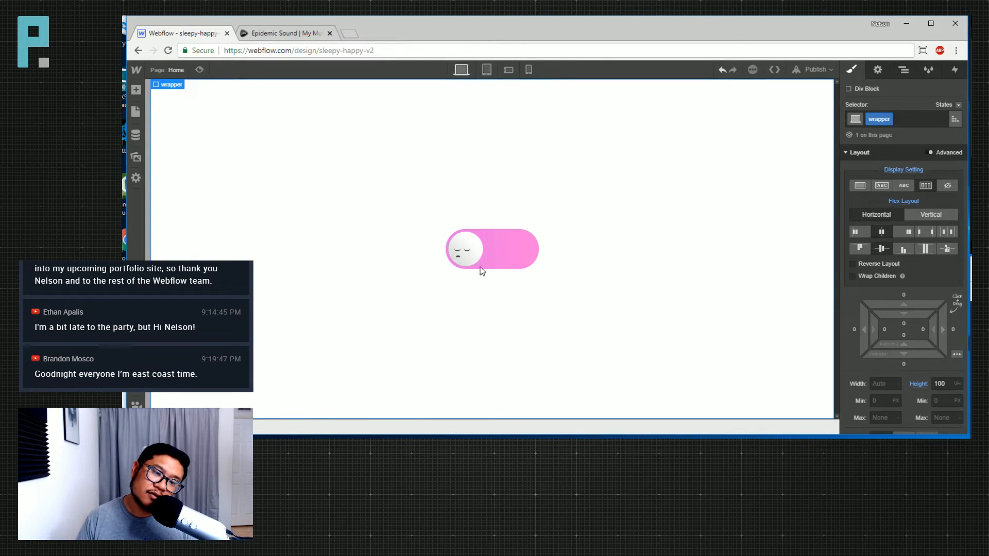
Adjust the sleepy mouth's absolute position to a left offset of 20 px
{"action": "left_click", "coordinate": [456, 257]}
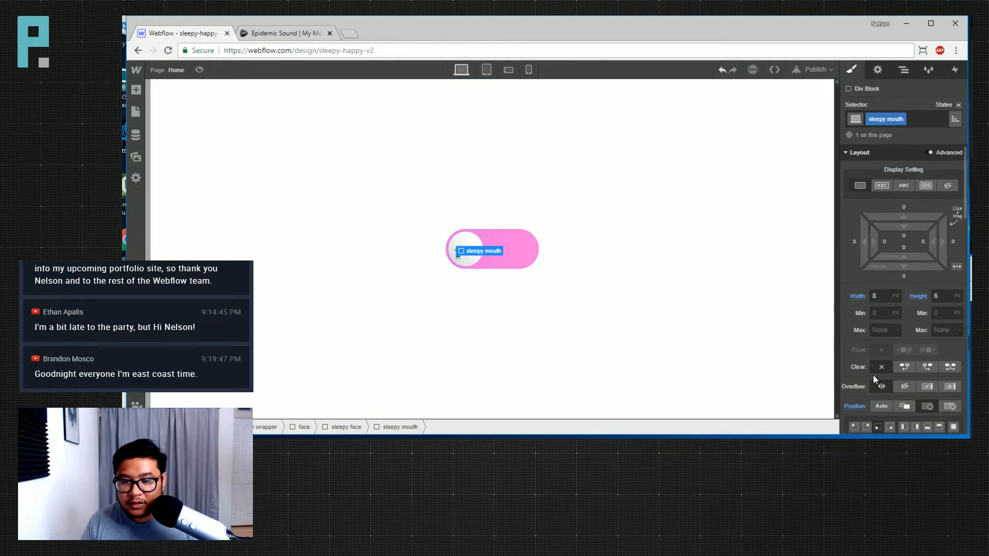
{"action": "scroll", "coordinate": [875, 371], "scroll_direction": "down", "scroll_amount": 5}
{"action": "left_click_drag", "start_coordinate": [862, 325], "coordinate": [877, 319]}
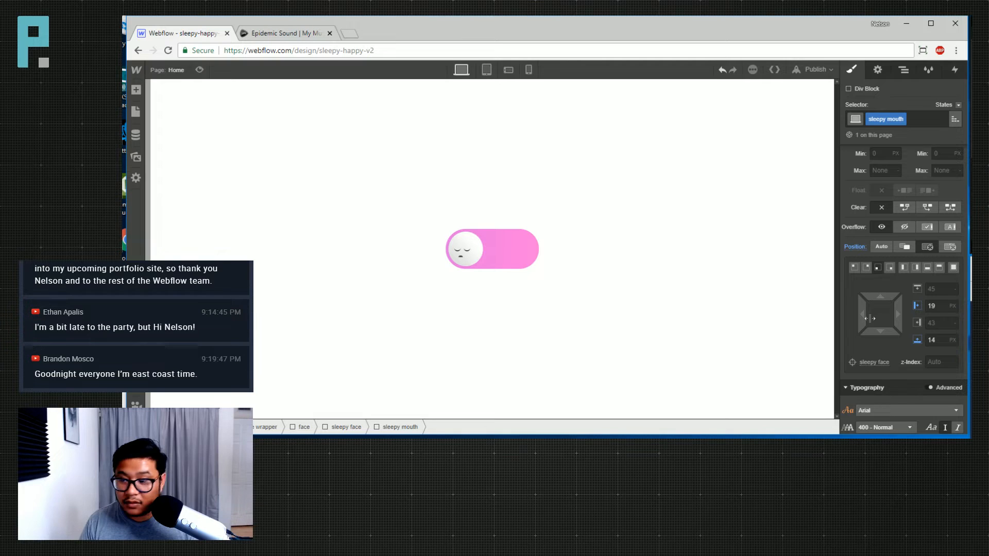
{"action": "left_click_drag", "start_coordinate": [869, 318], "coordinate": [877, 333]}
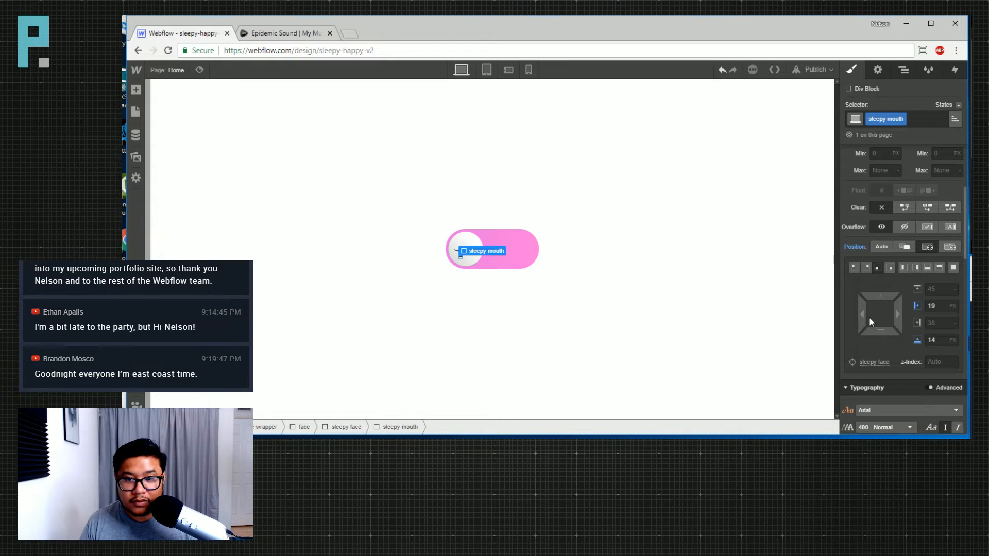
{"action": "left_click_drag", "start_coordinate": [863, 318], "coordinate": [864, 318]}
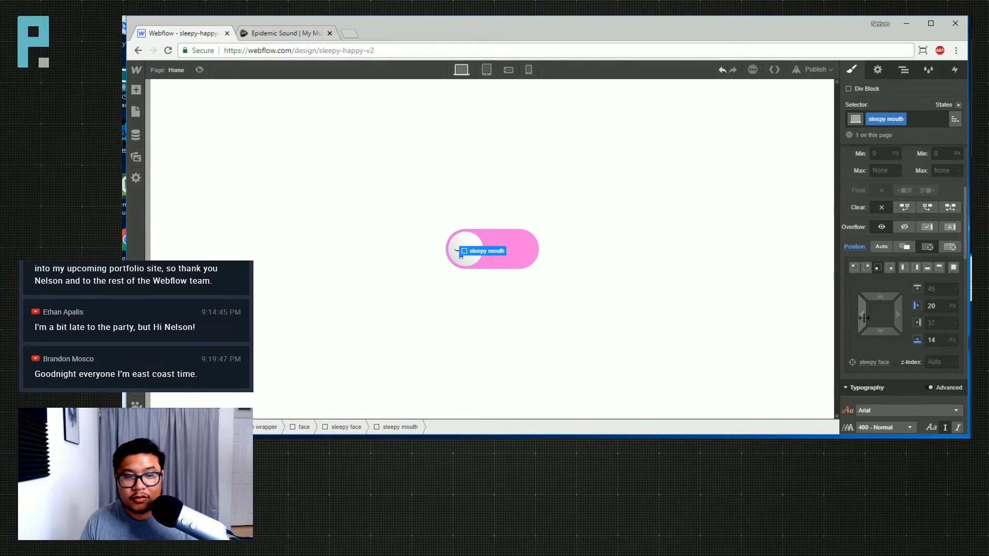
Hide the sleepy face element by setting its display to None
{"action": "key", "text": "Escape"}
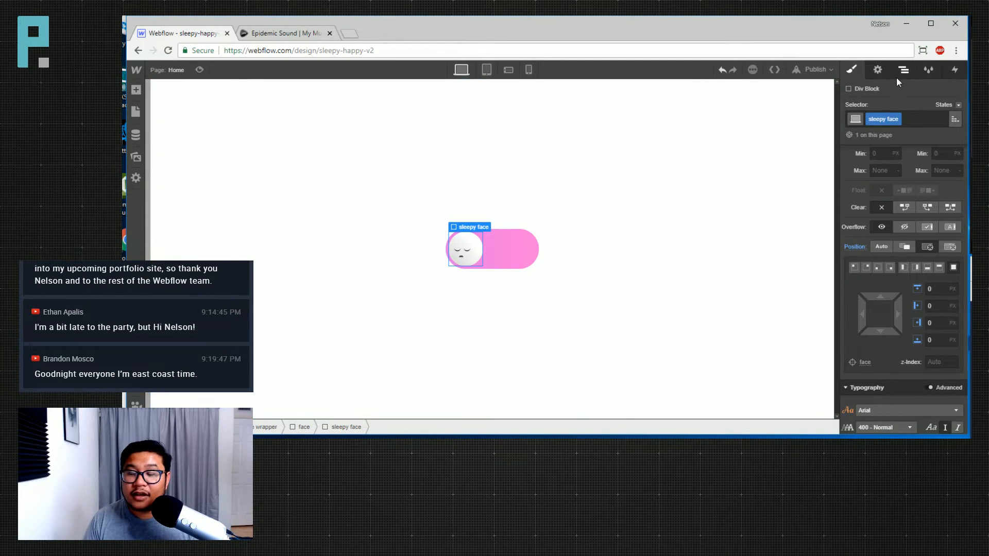
{"action": "scroll", "coordinate": [905, 180], "scroll_direction": "up", "scroll_amount": 3}
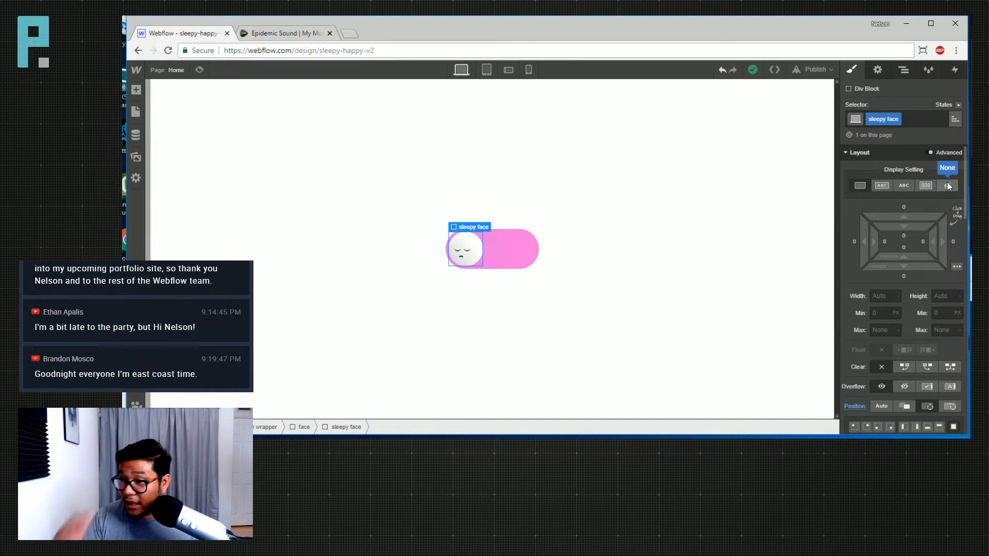
{"action": "left_click", "coordinate": [947, 183]}
Add a new div block inside the face element
{"action": "left_click", "coordinate": [474, 260]}
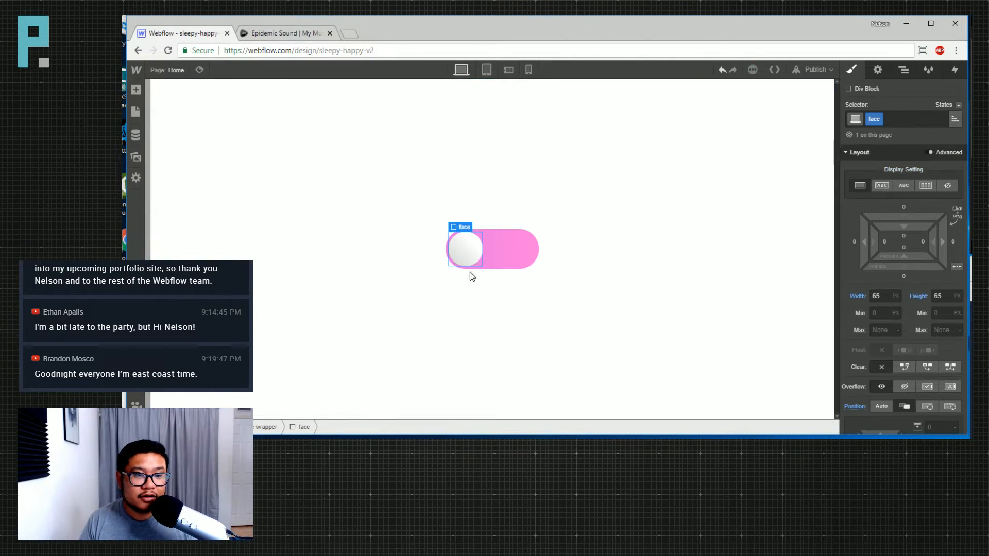
{"action": "key", "text": "a"}
{"action": "left_click", "coordinate": [171, 222]}
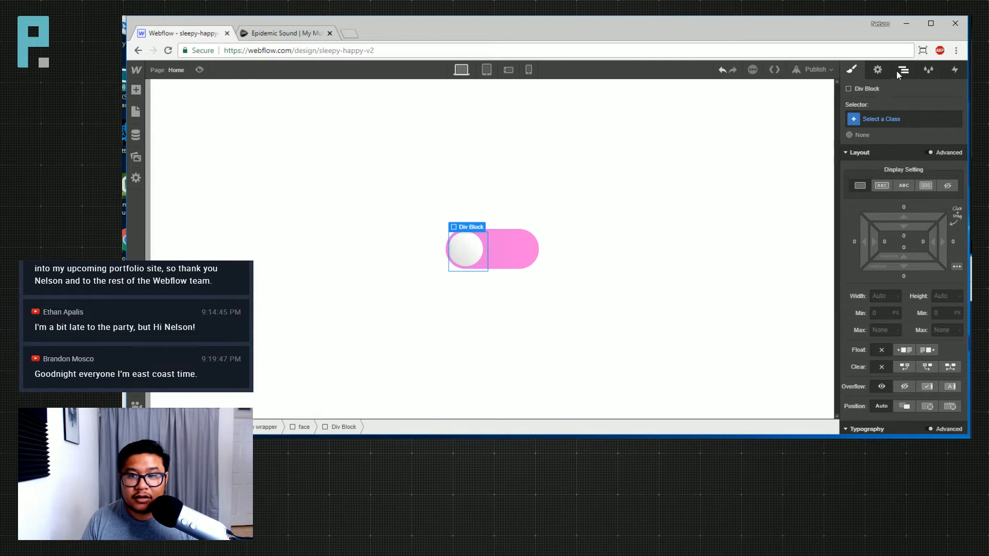
Give the new div block the class "happy face" and show the page's element hierarchy
{"action": "left_click", "coordinate": [907, 118]}
{"action": "type", "text": "happy face"}
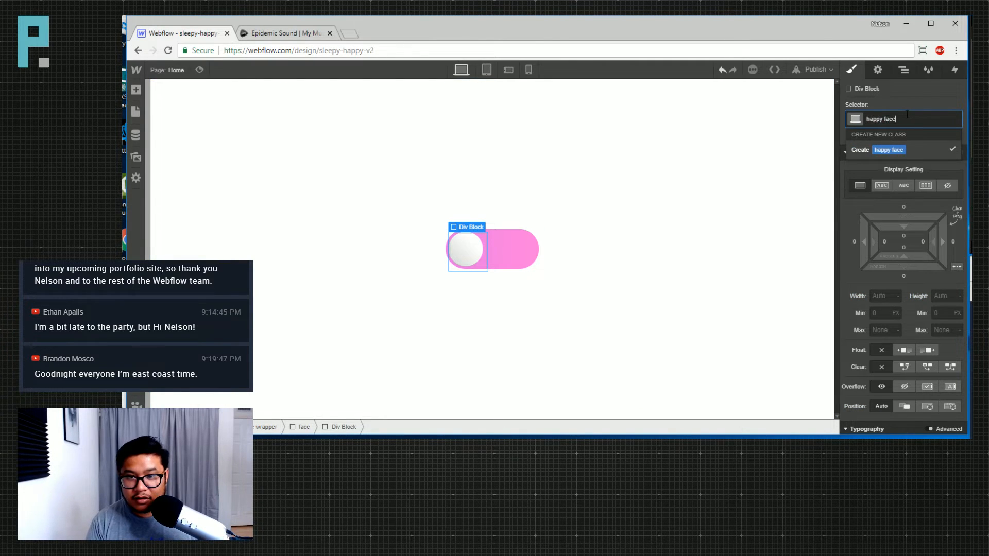
{"action": "key", "text": "Return"}
{"action": "left_click", "coordinate": [905, 73]}
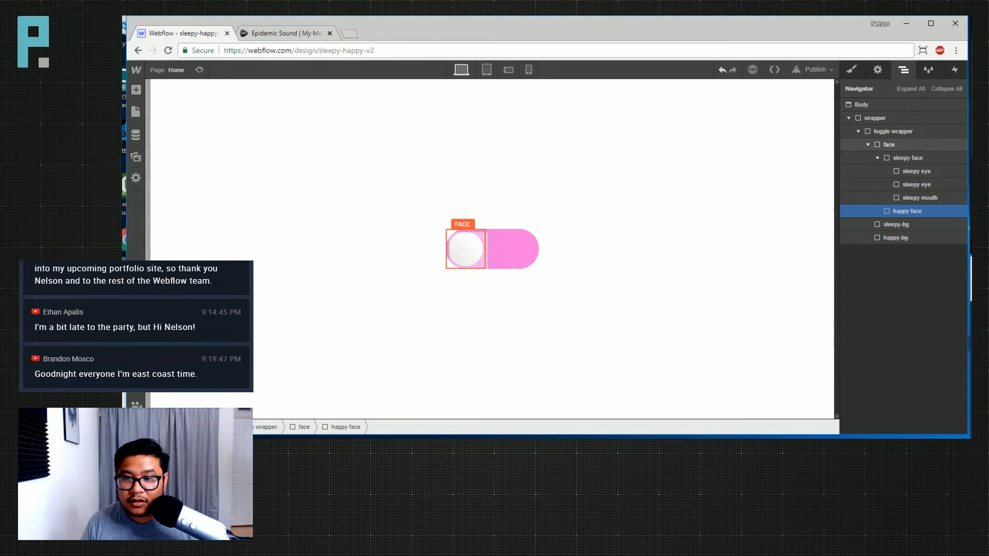
Add two div blocks inside the happy face element
{"action": "left_click_drag", "start_coordinate": [916, 211], "coordinate": [883, 167]}
{"action": "left_click", "coordinate": [877, 157]}
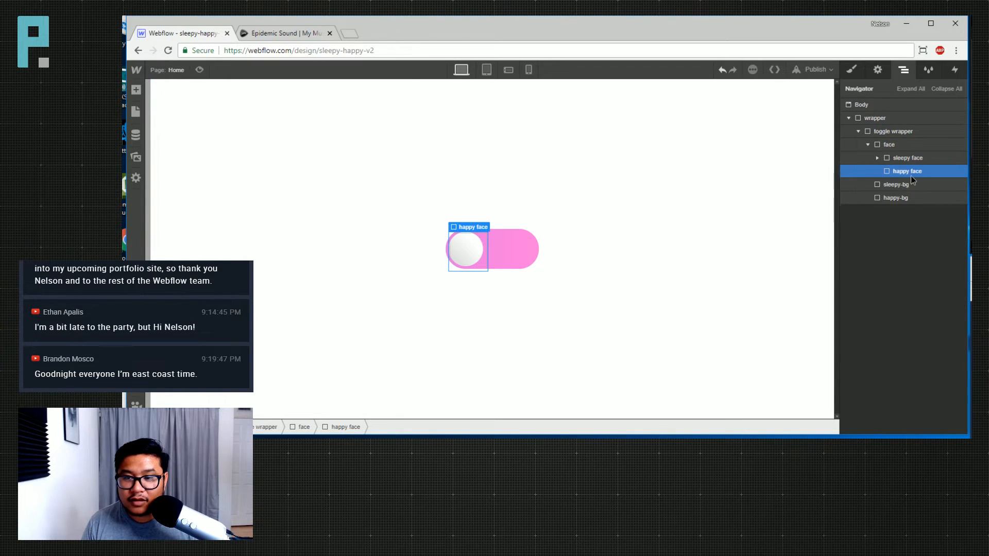
{"action": "key", "text": "a"}
{"action": "left_click", "coordinate": [171, 222]}
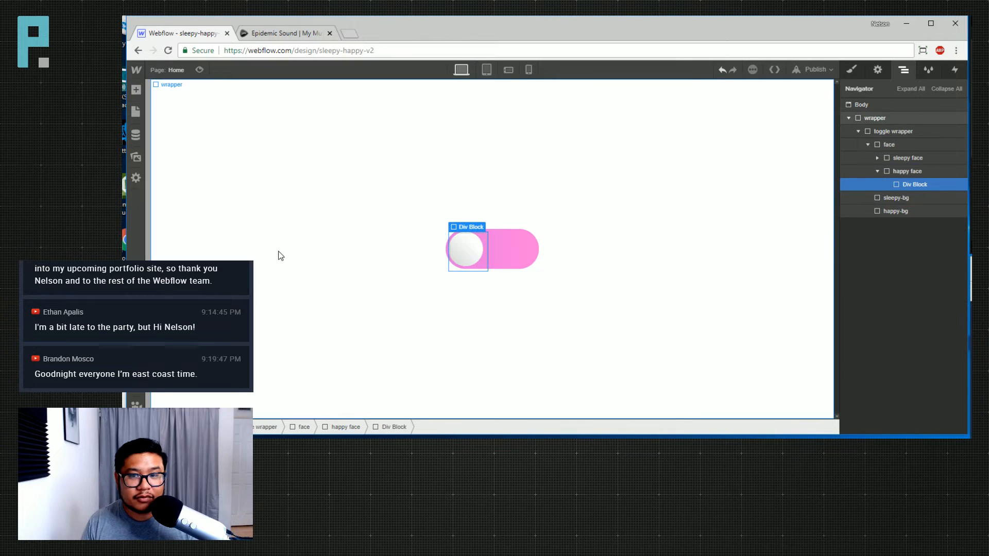
{"action": "left_click", "coordinate": [171, 221]}
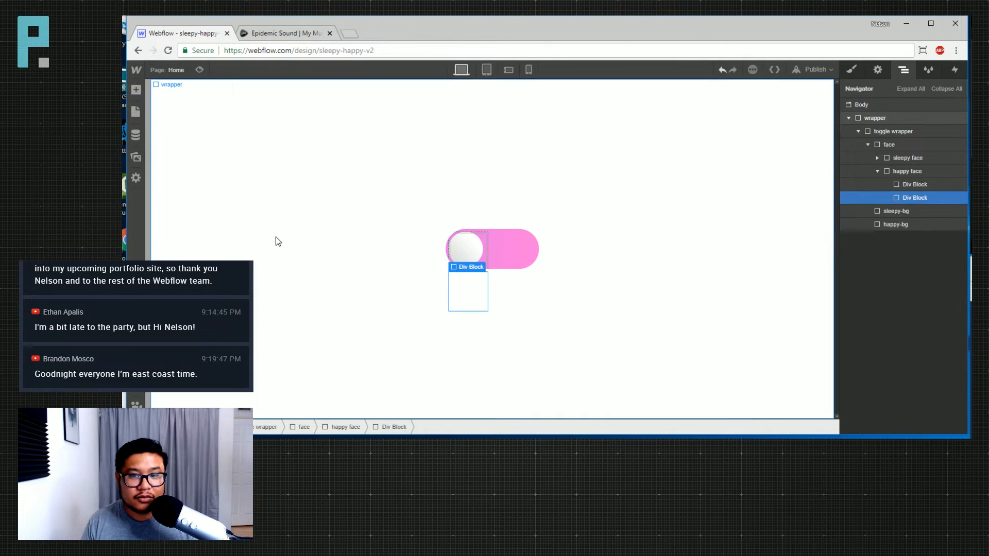
Position the happy face element absolutely so that it covers the whole face, with 0 px offsets on all four sides
{"action": "left_click", "coordinate": [920, 185]}
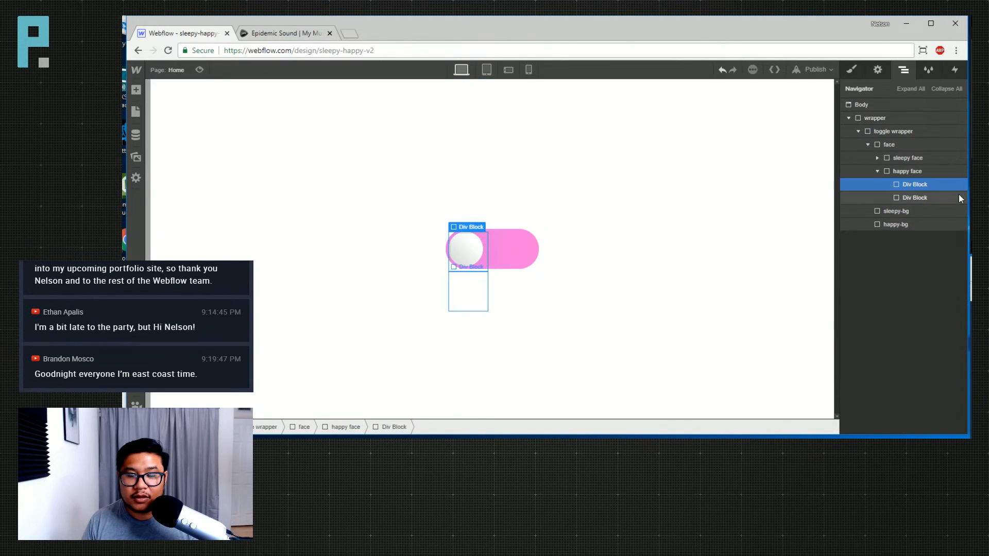
{"action": "left_click", "coordinate": [921, 173]}
{"action": "left_click", "coordinate": [851, 70]}
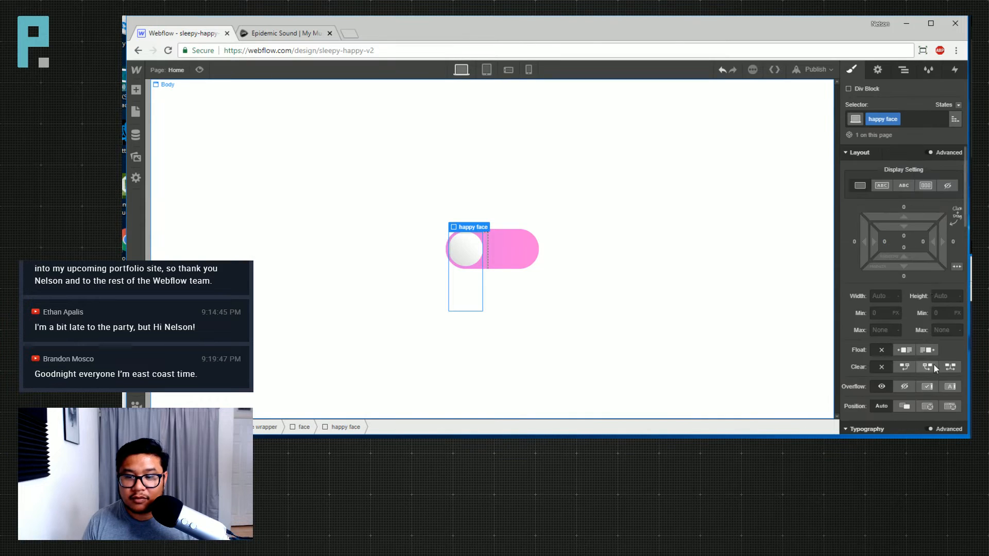
{"action": "scroll", "coordinate": [934, 364], "scroll_direction": "down", "scroll_amount": 1}
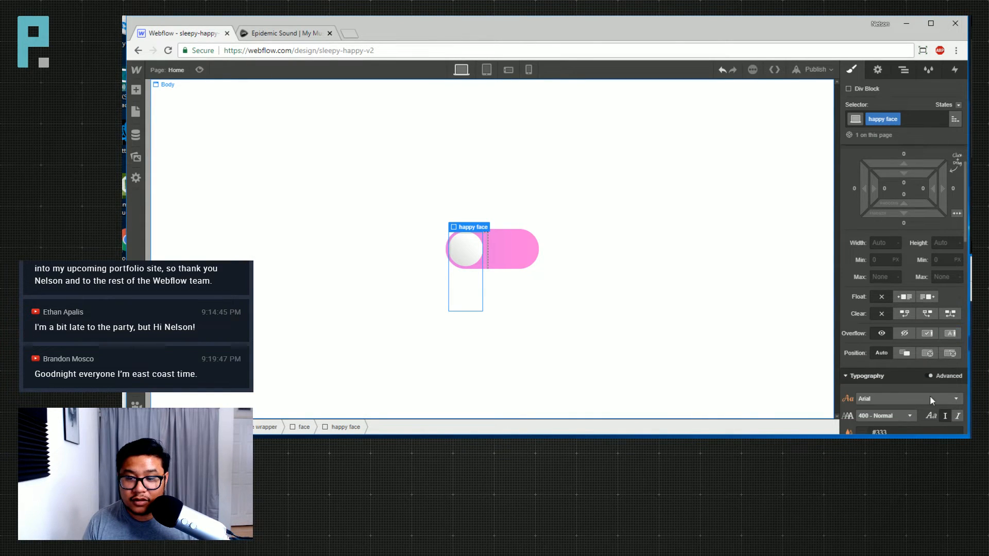
{"action": "left_click", "coordinate": [927, 353]}
{"action": "scroll", "coordinate": [929, 360], "scroll_direction": "down", "scroll_amount": 2}
{"action": "left_click", "coordinate": [954, 268]}
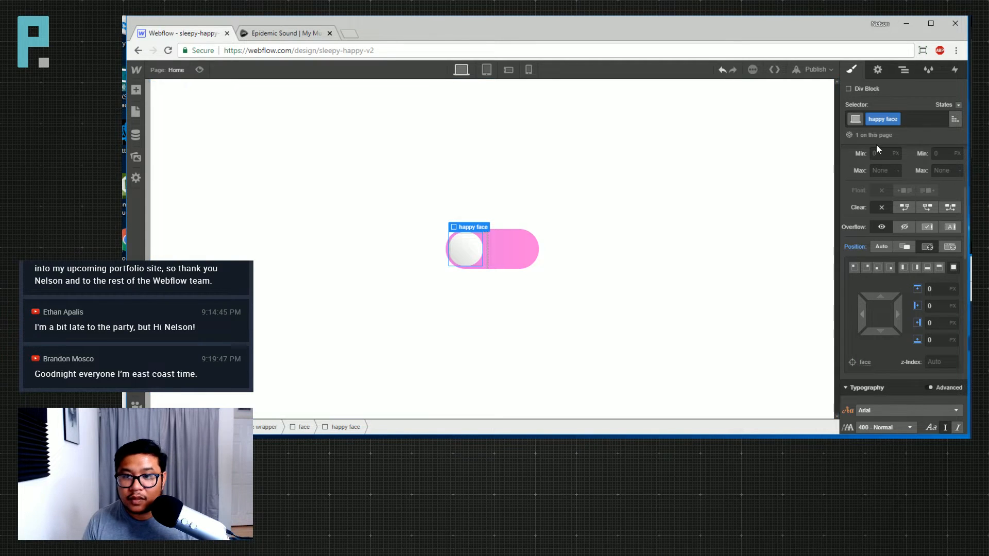
Give the first div block inside the happy face the class "happy eye"
{"action": "left_click", "coordinate": [904, 69]}
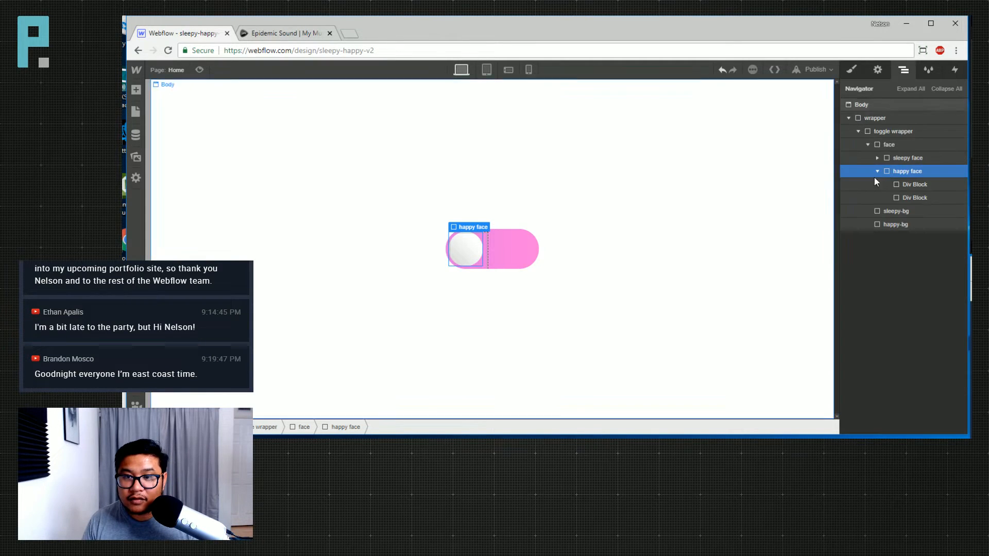
{"action": "left_click", "coordinate": [915, 184]}
{"action": "left_click", "coordinate": [852, 69]}
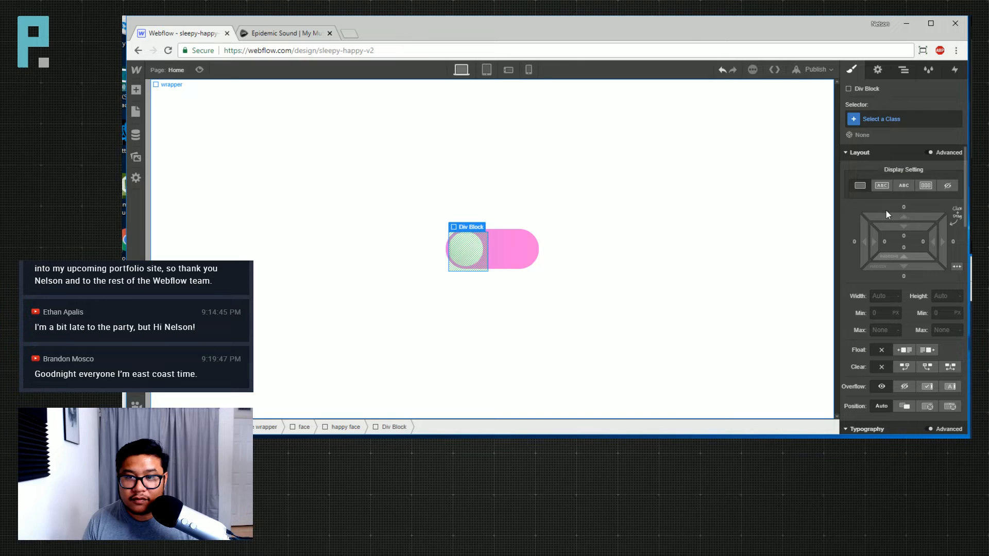
{"action": "left_click", "coordinate": [874, 118]}
{"action": "type", "text": "happy eye"}
{"action": "key", "text": "Return"}
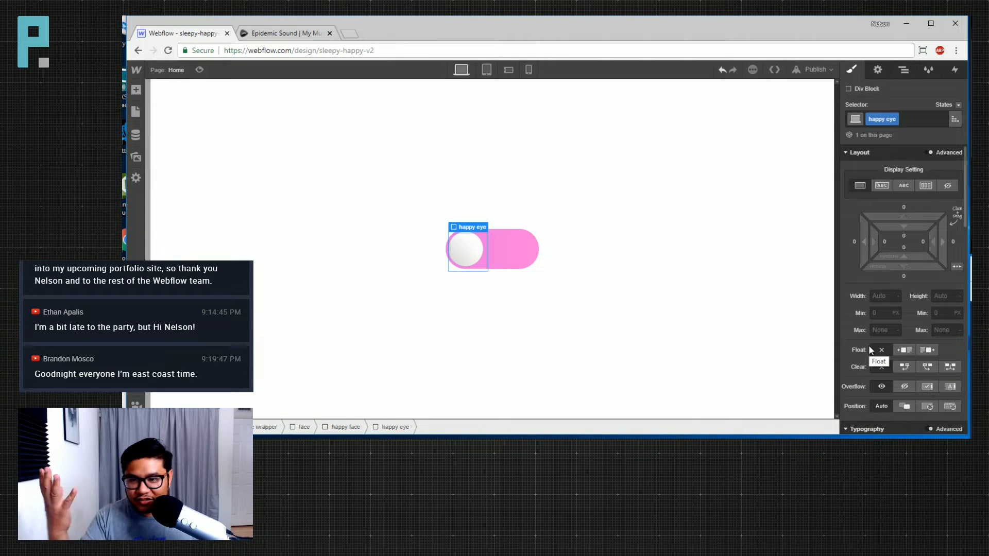
Set the happy eye's width and height to 10 px
{"action": "left_click", "coordinate": [882, 297]}
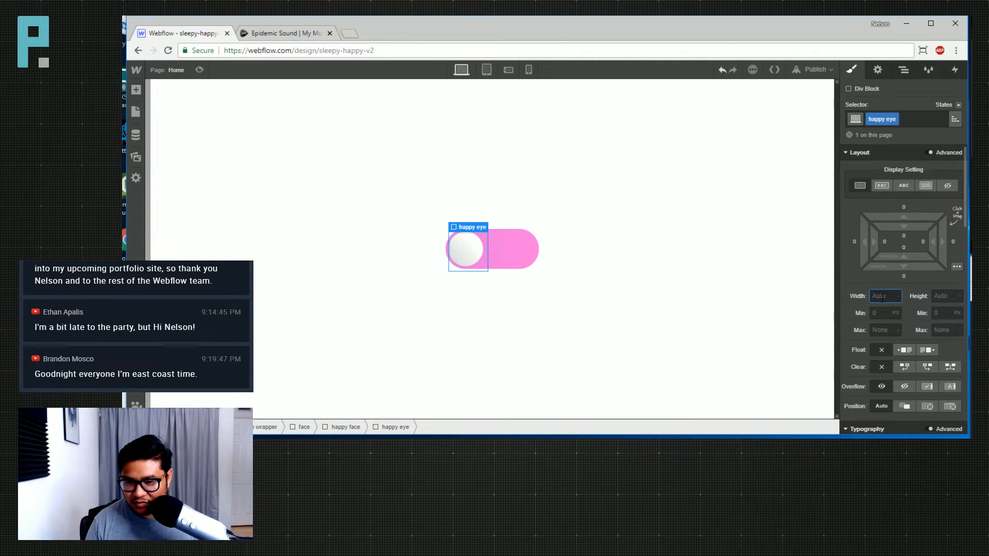
{"action": "type", "text": "10"}
{"action": "key", "text": "Tab"}
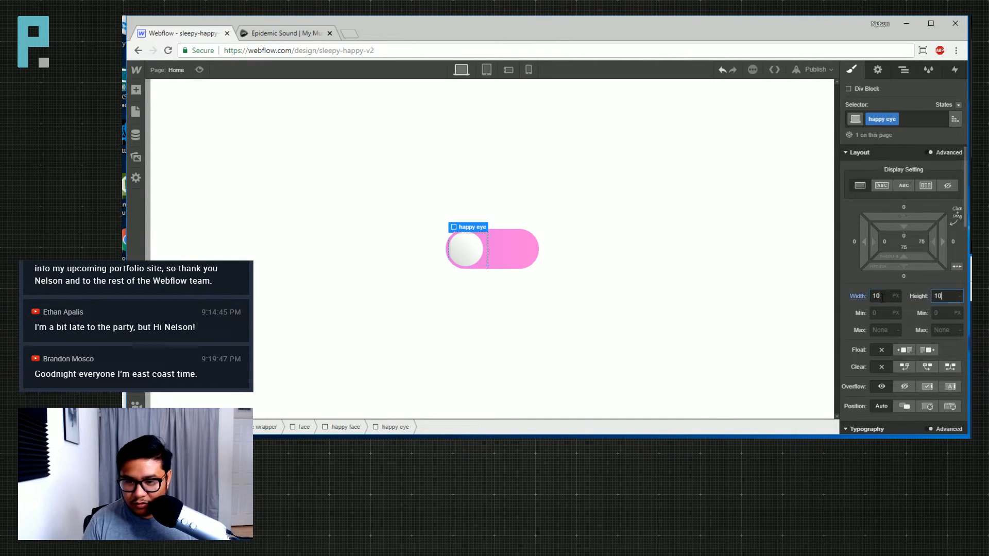
{"action": "type", "text": "10"}
{"action": "scroll", "coordinate": [885, 275], "scroll_direction": "down", "scroll_amount": 4}
{"action": "scroll", "coordinate": [884, 268], "scroll_direction": "up", "scroll_amount": 4}
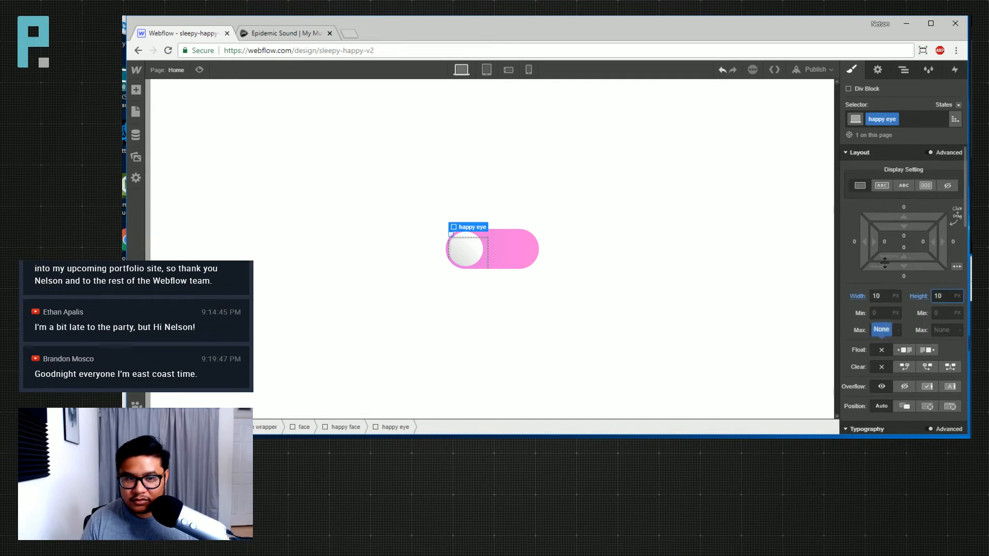
{"action": "key", "text": "shift+Tab"}
Fill the happy eye with the "face color" swatch and set its border radius to 50%
{"action": "scroll", "coordinate": [929, 267], "scroll_direction": "down", "scroll_amount": 8}
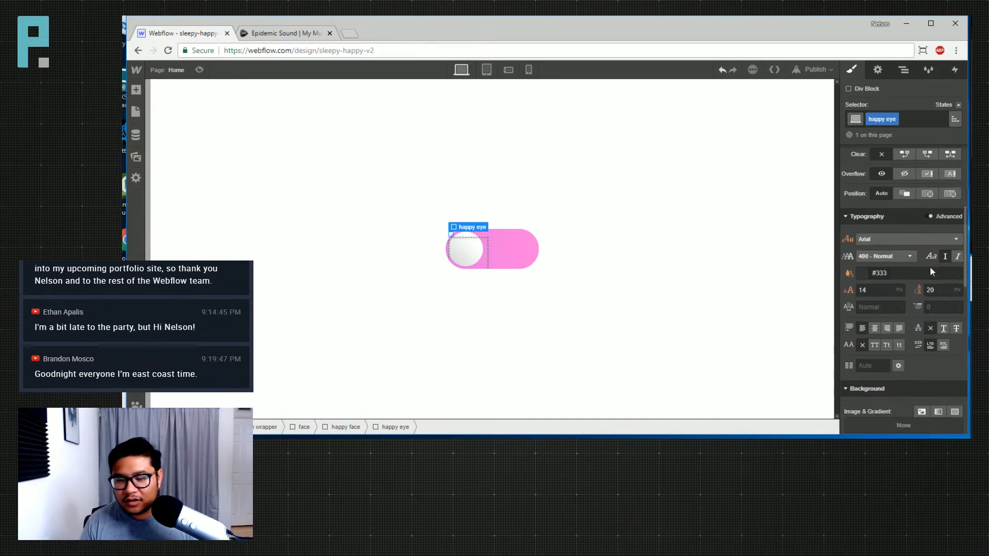
{"action": "left_click", "coordinate": [861, 239]}
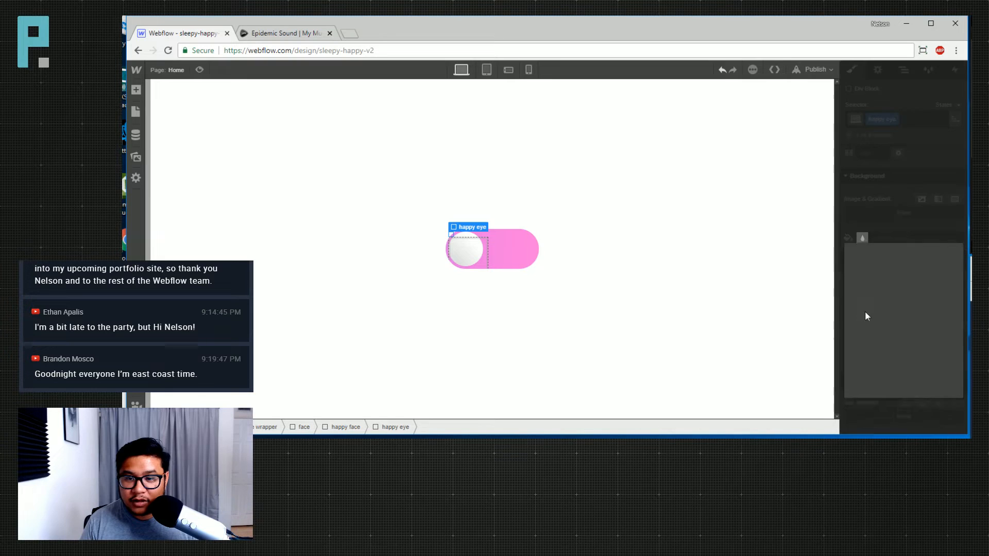
{"action": "left_click", "coordinate": [892, 376]}
{"action": "left_click", "coordinate": [913, 209]}
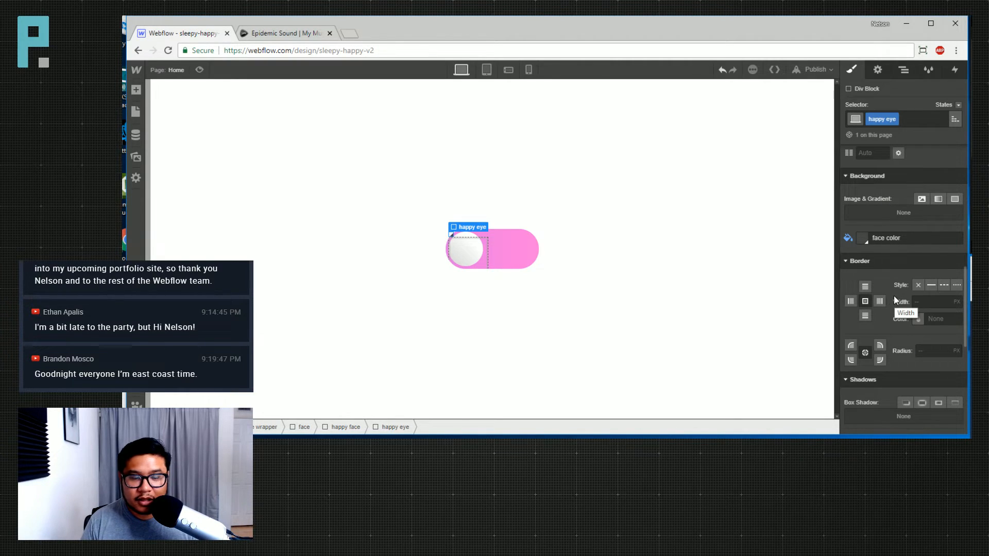
{"action": "left_click", "coordinate": [927, 351]}
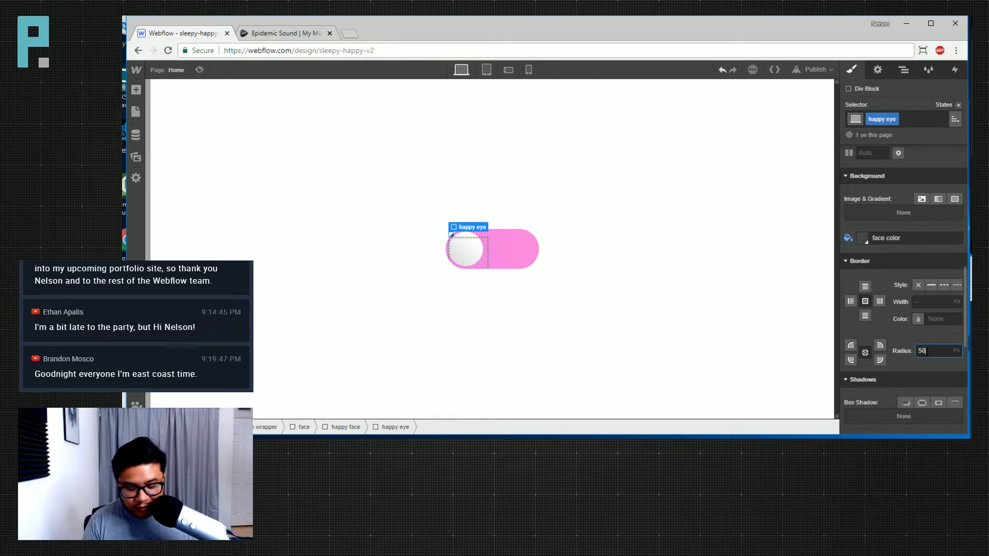
{"action": "type", "text": "50%"}
Position the happy eye absolutely at the happy face's upper-right corner with a top offset of 18 px
{"action": "scroll", "coordinate": [906, 261], "scroll_direction": "up", "scroll_amount": 5}
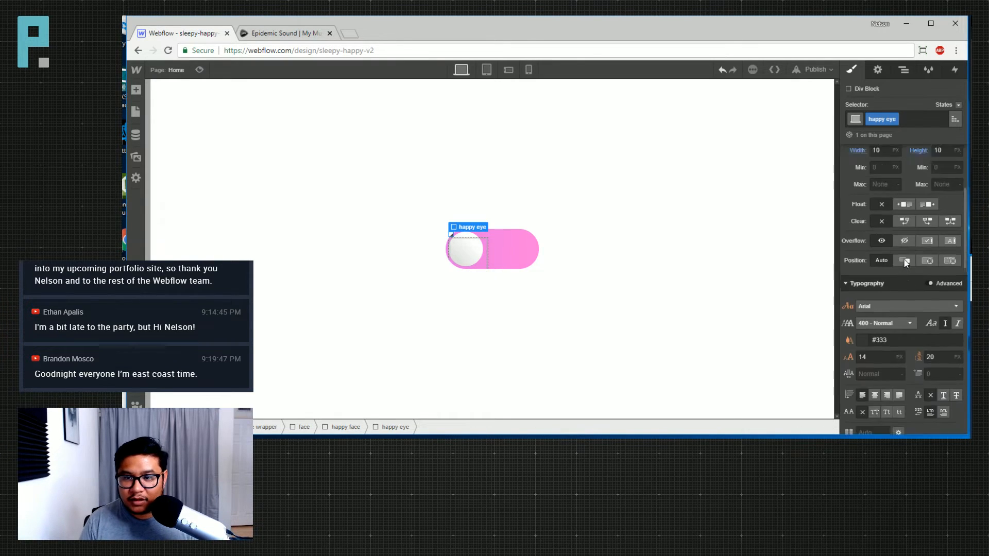
{"action": "scroll", "coordinate": [922, 278], "scroll_direction": "down", "scroll_amount": 3}
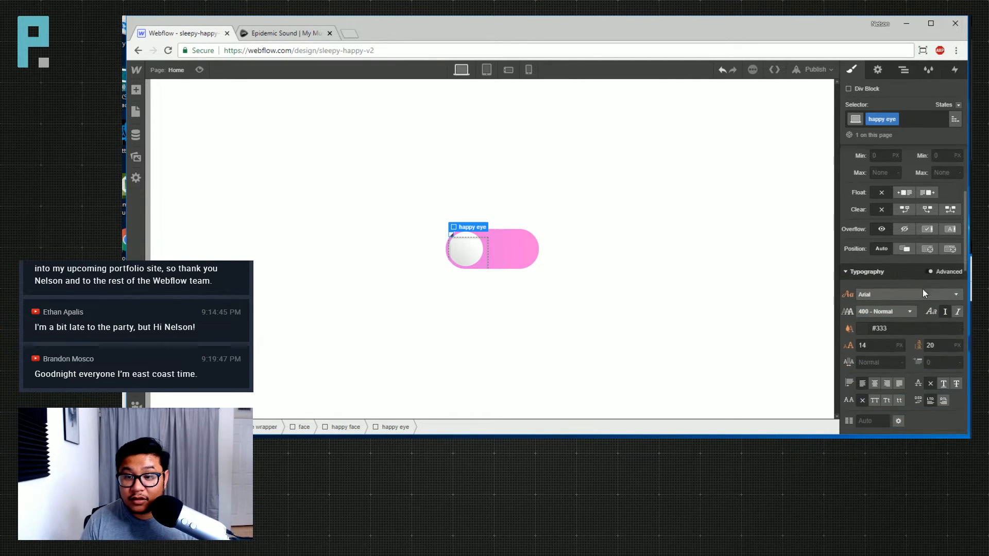
{"action": "left_click", "coordinate": [927, 247]}
{"action": "left_click", "coordinate": [866, 267]}
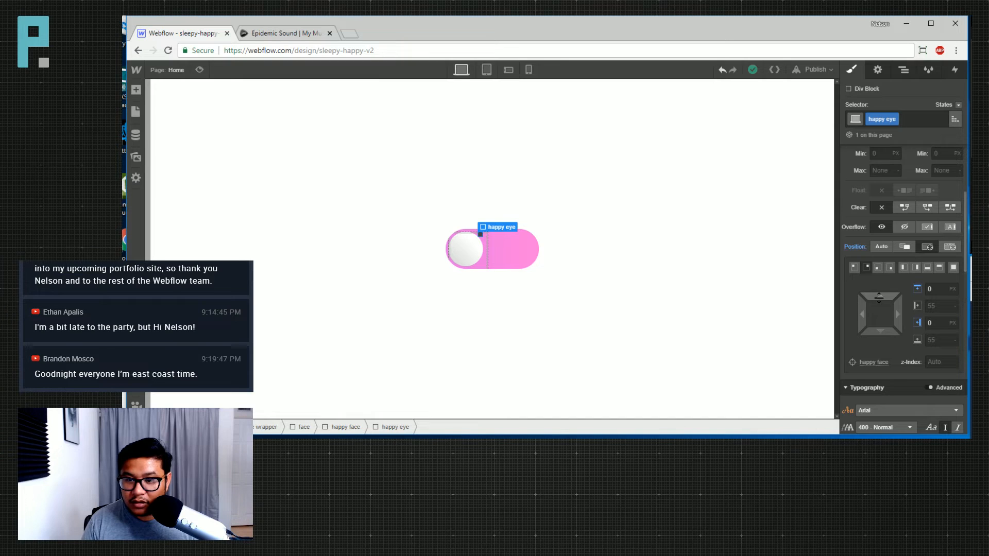
{"action": "mouse_move", "coordinate": [879, 298]}
{"action": "left_mouse_down"}
{"action": "mouse_move", "coordinate": [879, 320]}
{"action": "mouse_move", "coordinate": [887, 292]}
{"action": "left_mouse_up"}
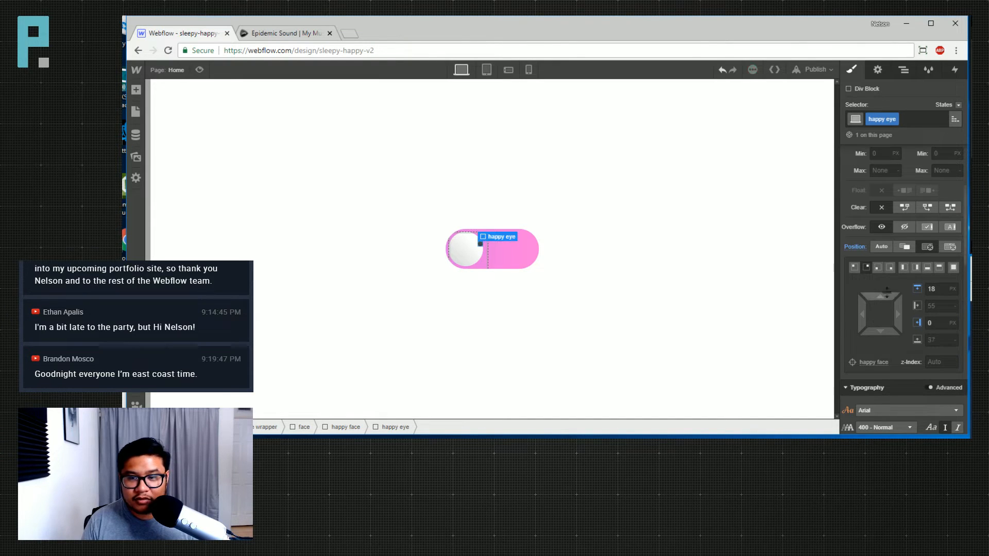
Set the happy eye's width and height to 7 px
{"action": "scroll", "coordinate": [886, 292], "scroll_direction": "up", "scroll_amount": 3}
{"action": "left_click", "coordinate": [867, 295]}
{"action": "type", "text": "7"}
{"action": "key", "text": "Tab"}
{"action": "type", "text": "7"}
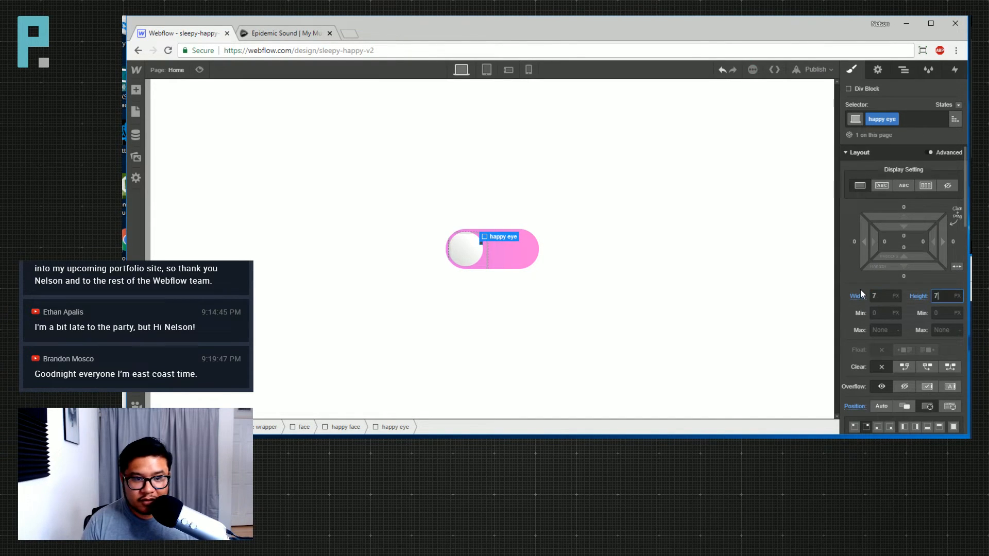
Adjust the happy eye's absolute position to a top offset of 23 px and a right offset of 12 px
{"action": "scroll", "coordinate": [881, 298], "scroll_direction": "down", "scroll_amount": 4}
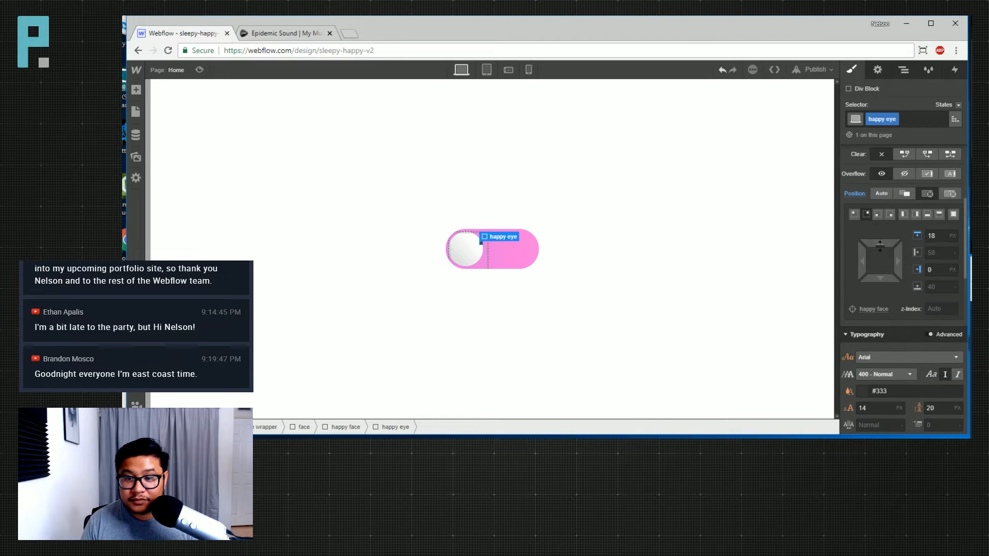
{"action": "left_click_drag", "start_coordinate": [880, 246], "coordinate": [861, 263]}
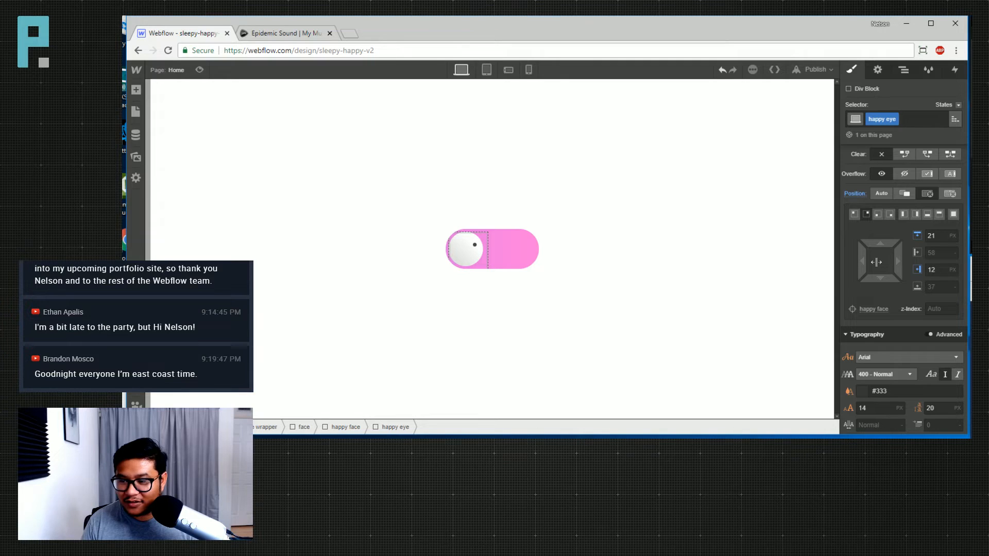
{"action": "left_click_drag", "start_coordinate": [876, 262], "coordinate": [878, 249]}
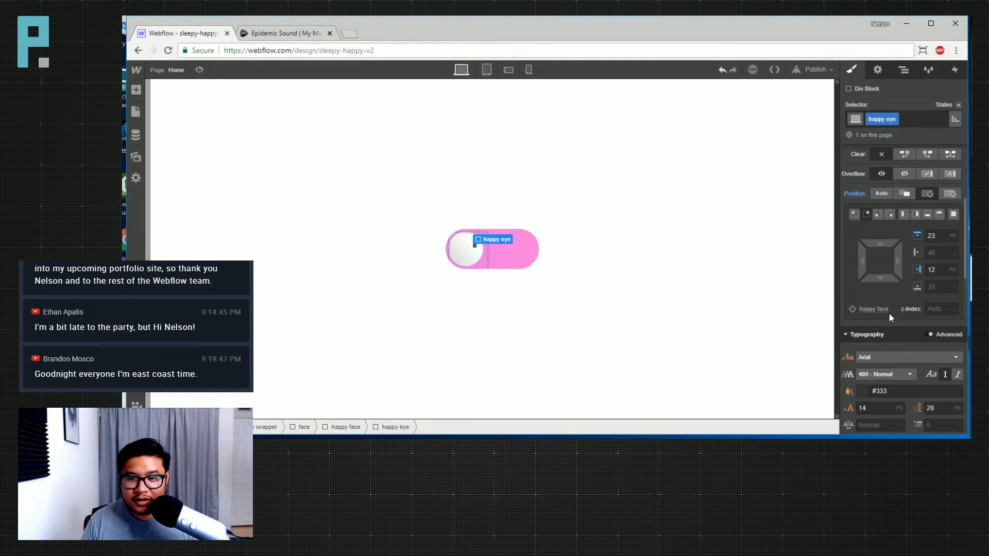
Try a lighter grey background color on the happy eye alone, and undo that change
{"action": "scroll", "coordinate": [890, 315], "scroll_direction": "down", "scroll_amount": 4}
{"action": "left_click", "coordinate": [860, 356]}
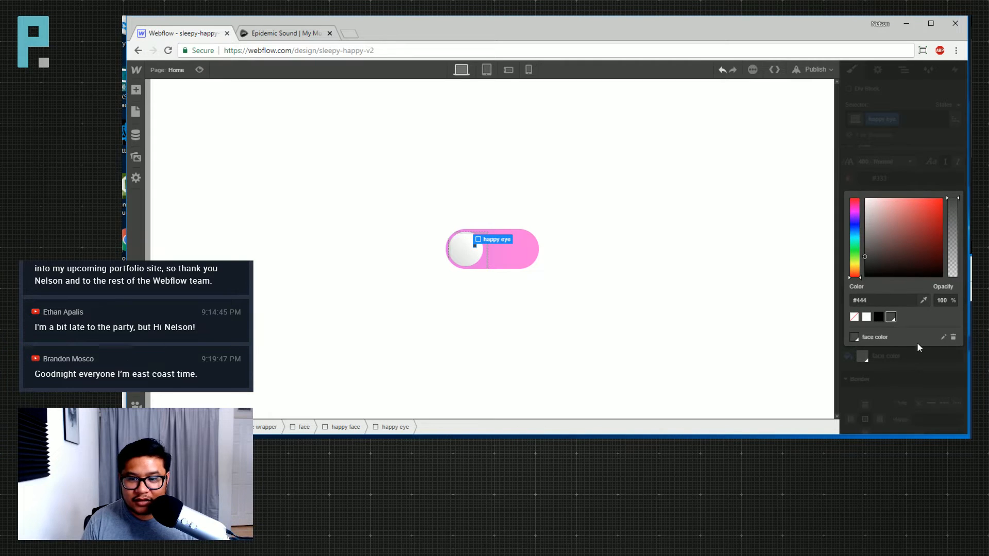
{"action": "left_click", "coordinate": [863, 254]}
{"action": "left_click_drag", "start_coordinate": [864, 254], "coordinate": [853, 235]}
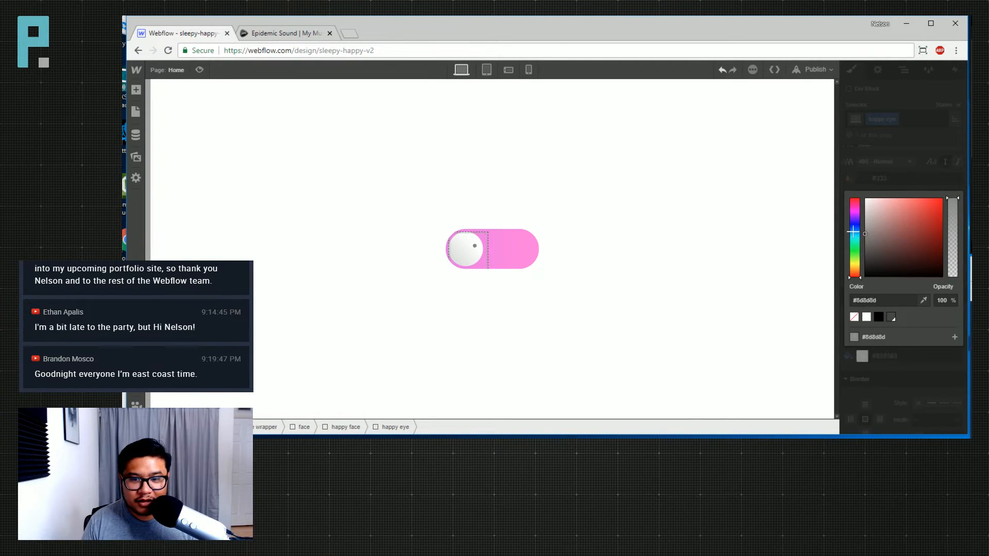
{"action": "key", "text": "ctrl+z"}
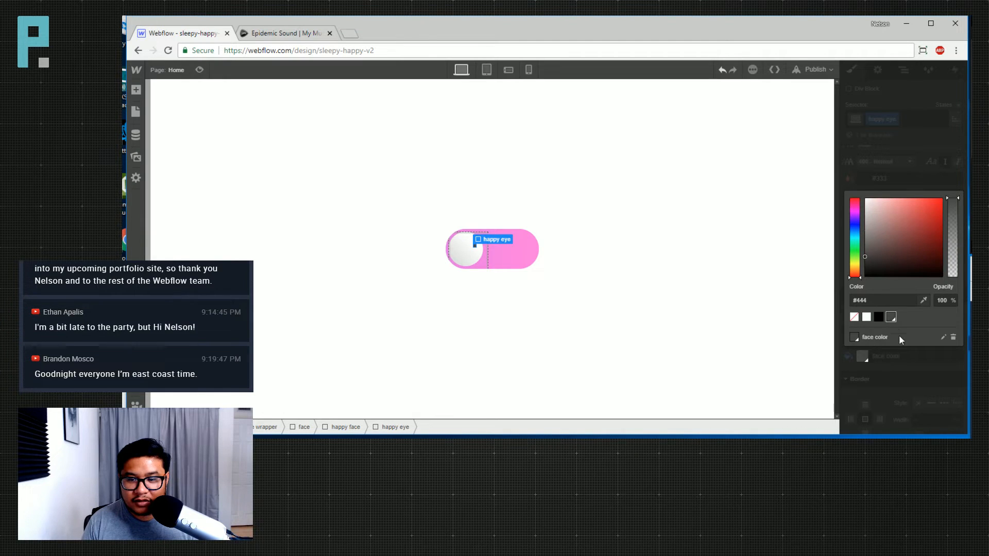
Edit the global "face color" swatch to the lighter grey #838383 and save it
{"action": "left_click", "coordinate": [943, 336]}
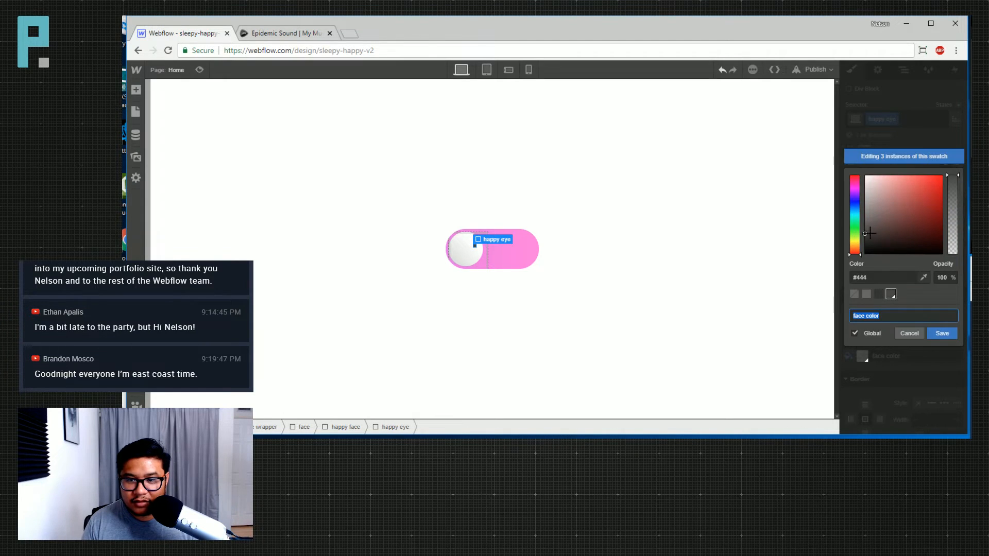
{"action": "left_click", "coordinate": [865, 235]}
{"action": "mouse_move", "coordinate": [865, 235]}
{"action": "left_mouse_down"}
{"action": "mouse_move", "coordinate": [859, 207]}
{"action": "mouse_move", "coordinate": [855, 224]}
{"action": "mouse_move", "coordinate": [853, 214]}
{"action": "left_mouse_up"}
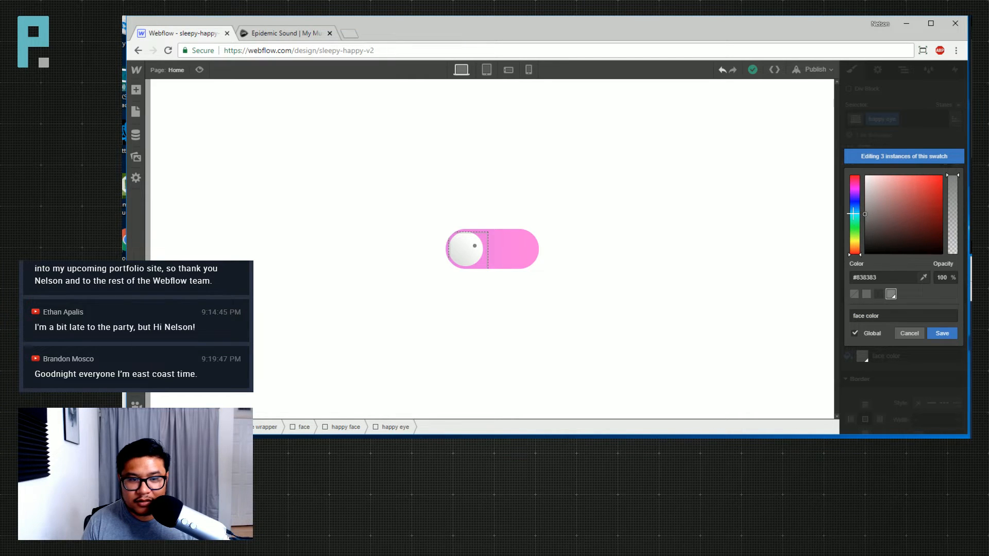
{"action": "left_click", "coordinate": [942, 334]}
{"action": "left_click", "coordinate": [934, 357]}
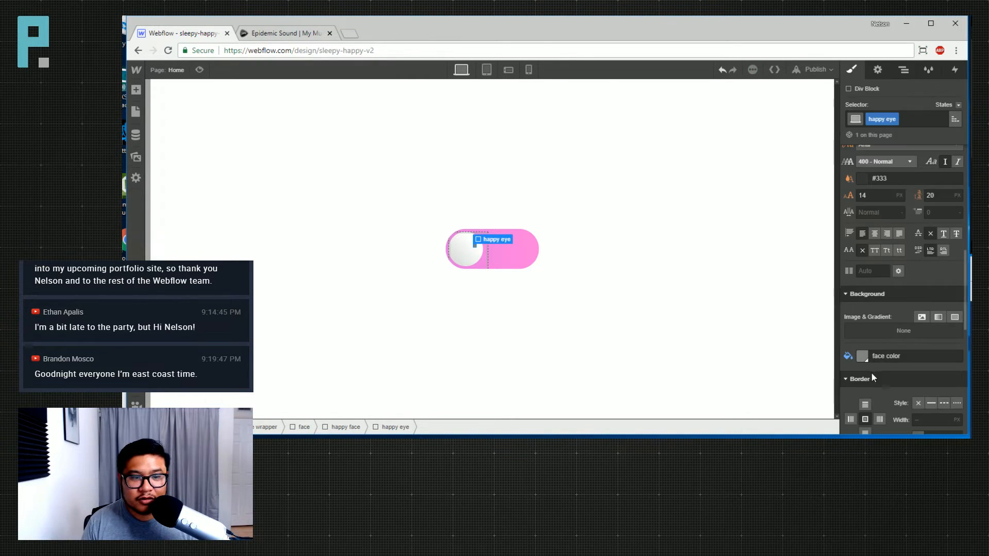
Duplicate the happy eye within the happy face and give the copy the combo class "left"
{"action": "left_click", "coordinate": [902, 71]}
{"action": "left_click", "coordinate": [923, 200]}
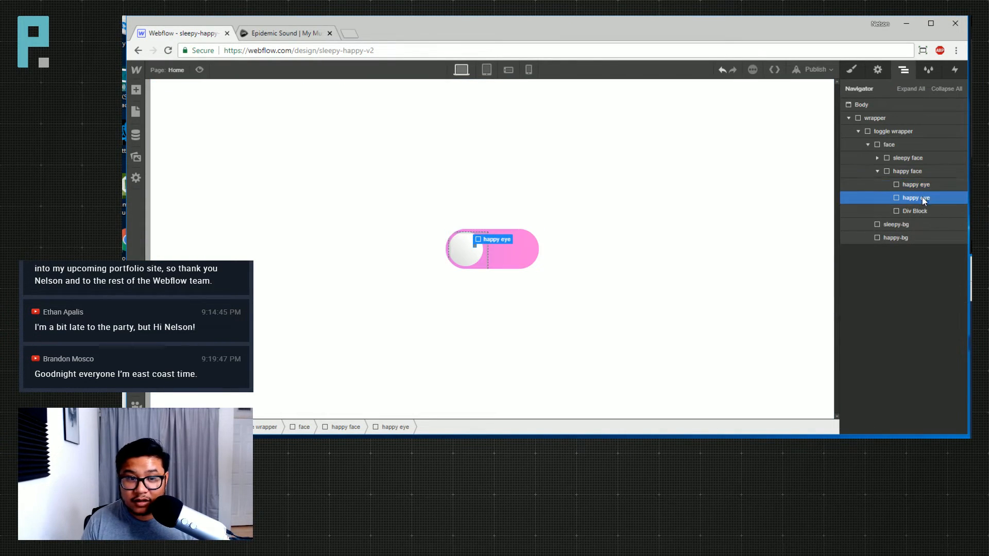
{"action": "key", "text": "s"}
{"action": "left_click", "coordinate": [919, 114]}
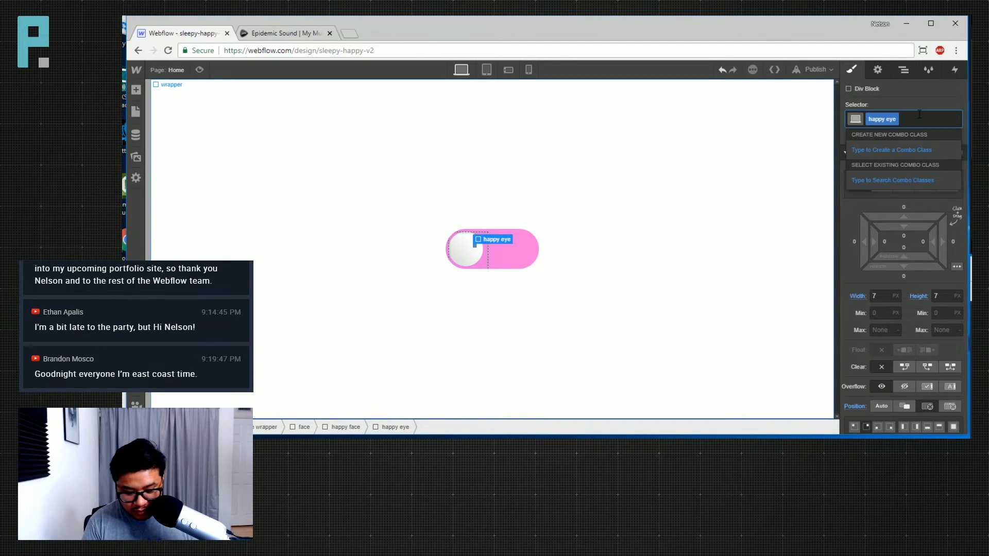
{"action": "type", "text": "left"}
{"action": "key", "text": "Return"}
Set the left happy eye's right offset to 32 px
{"action": "scroll", "coordinate": [906, 319], "scroll_direction": "down", "scroll_amount": 3}
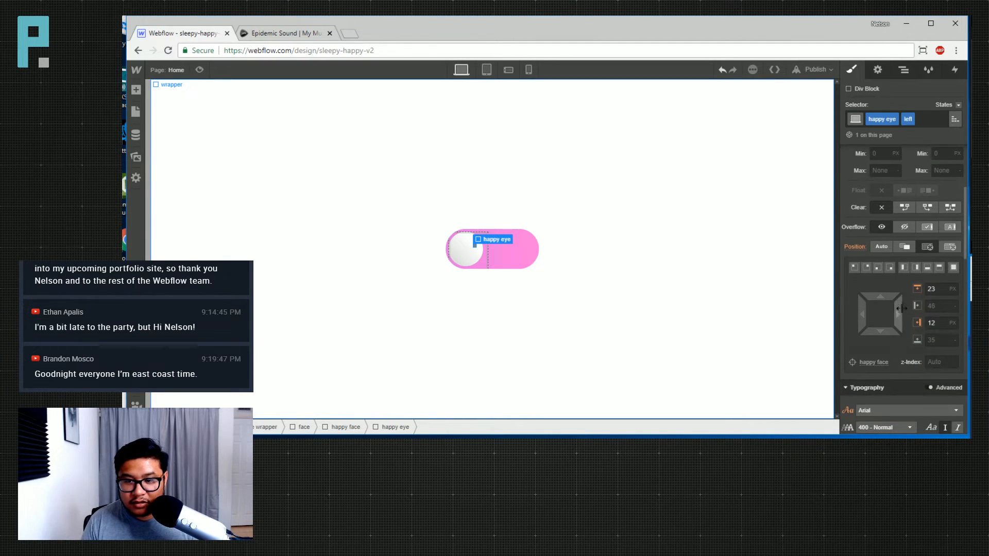
{"action": "left_click_drag", "start_coordinate": [901, 308], "coordinate": [884, 320]}
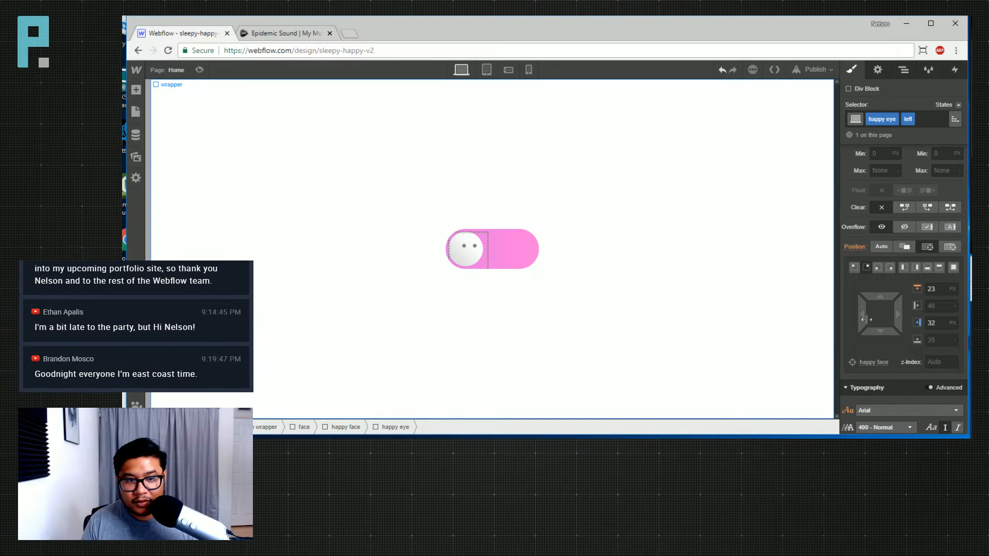
Check the eyes against the Dribbble Toggle reference and give the remaining div block in the happy face the class "happy mouth"
{"action": "left_click_drag", "start_coordinate": [864, 319], "coordinate": [867, 319]}
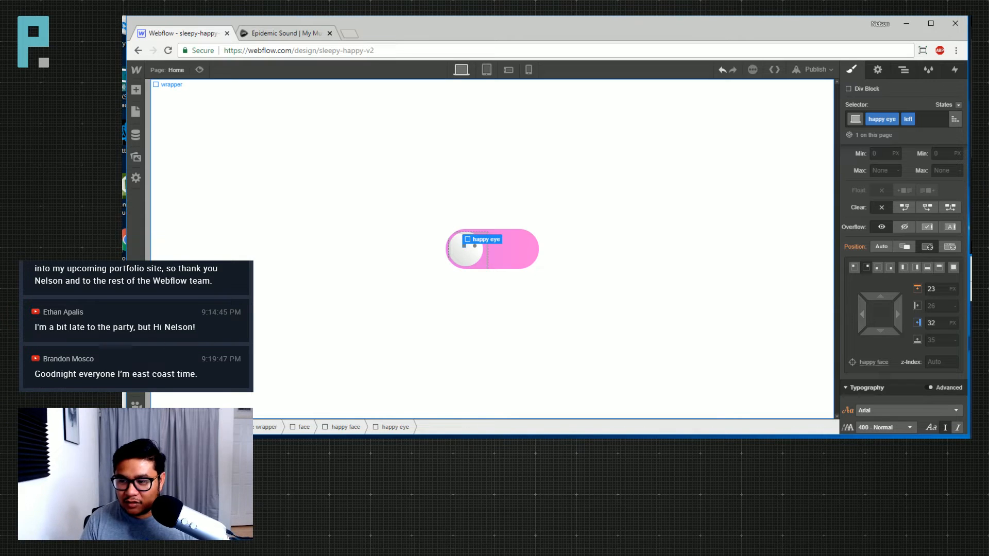
{"action": "key", "text": "alt+Tab"}
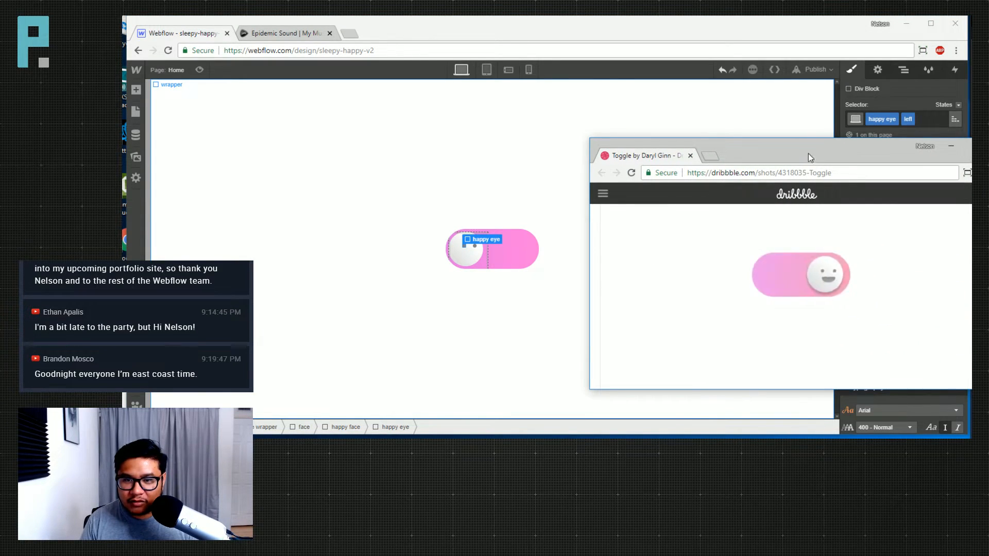
{"action": "left_click_drag", "start_coordinate": [806, 150], "coordinate": [988, 289]}
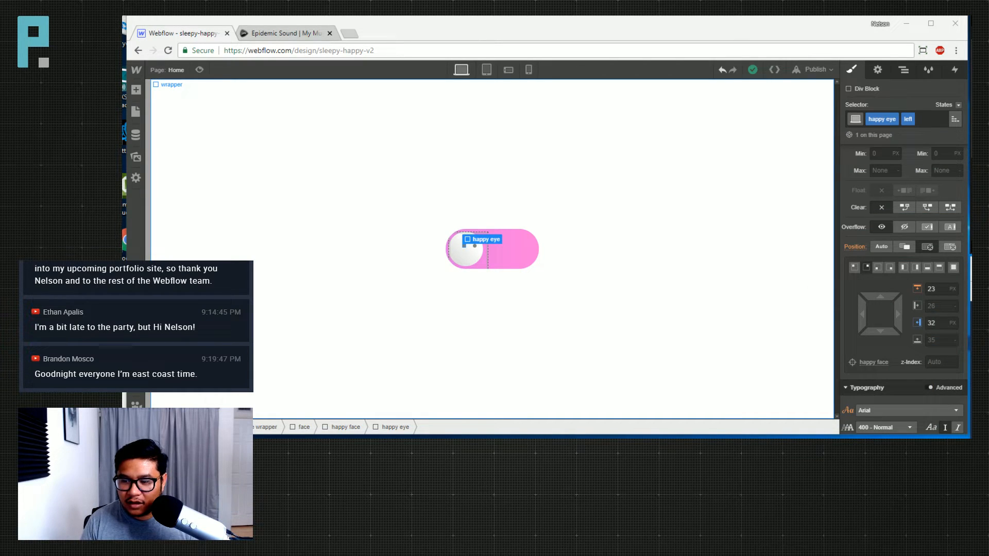
{"action": "left_click", "coordinate": [895, 92]}
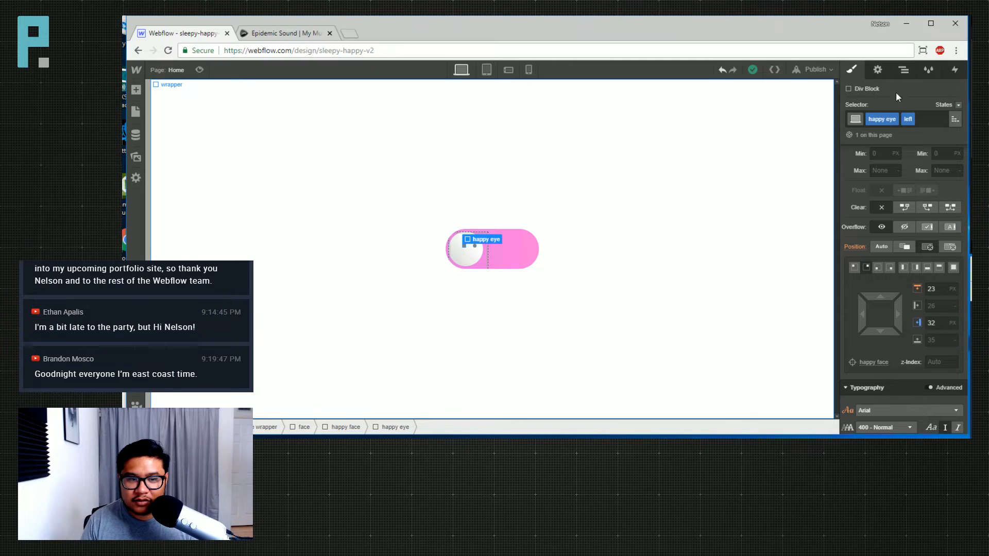
{"action": "left_click", "coordinate": [904, 69]}
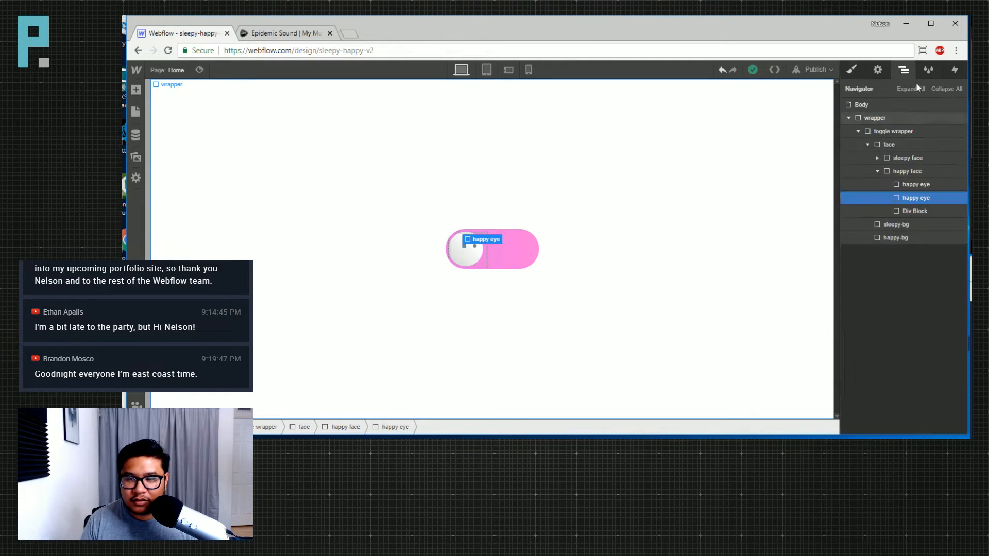
{"action": "left_click", "coordinate": [907, 211]}
{"action": "key", "text": "s"}
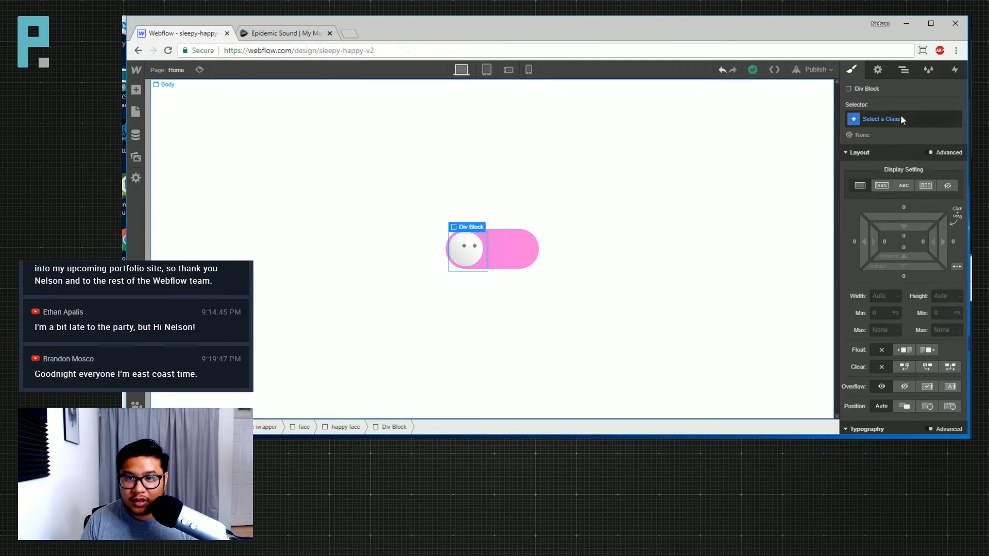
{"action": "left_click", "coordinate": [902, 118]}
{"action": "type", "text": "happy mouth"}
{"action": "key", "text": "Return"}
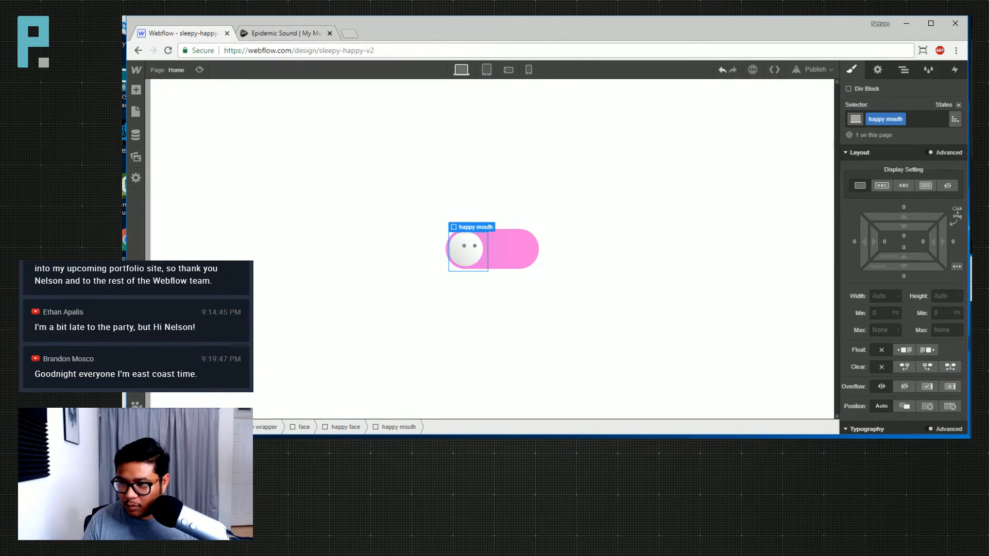
Consult the Dribbble Toggle reference and set the happy mouth's size to 24 px wide and 12 px high
{"action": "left_click_drag", "start_coordinate": [971, 265], "coordinate": [651, 149]}
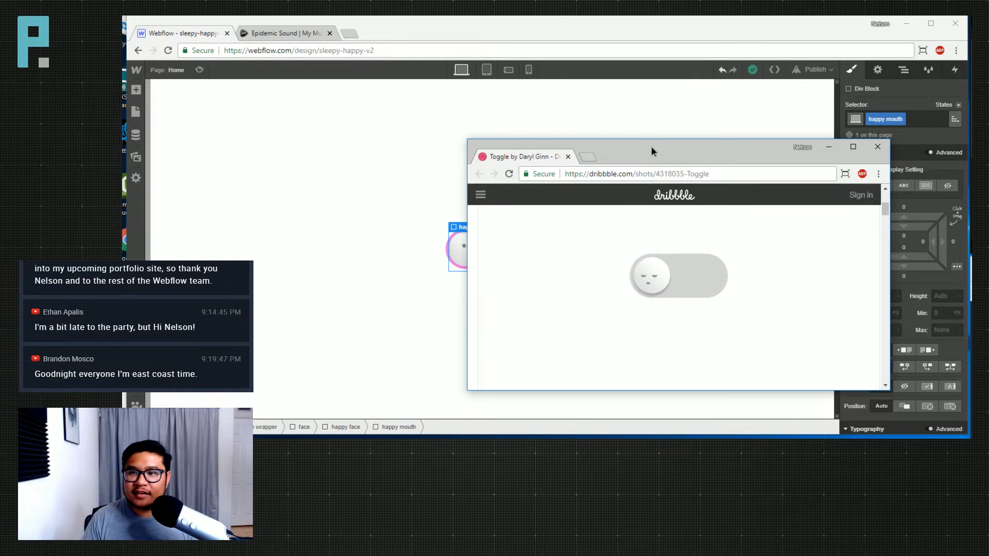
{"action": "key", "text": "alt+Tab"}
{"action": "scroll", "coordinate": [909, 270], "scroll_direction": "down", "scroll_amount": 10}
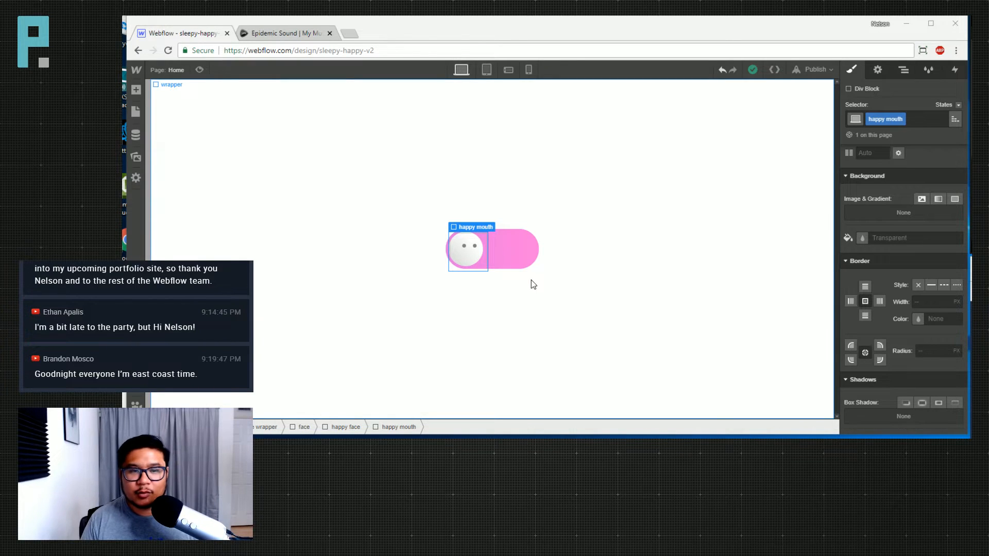
{"action": "scroll", "coordinate": [889, 320], "scroll_direction": "up", "scroll_amount": 5}
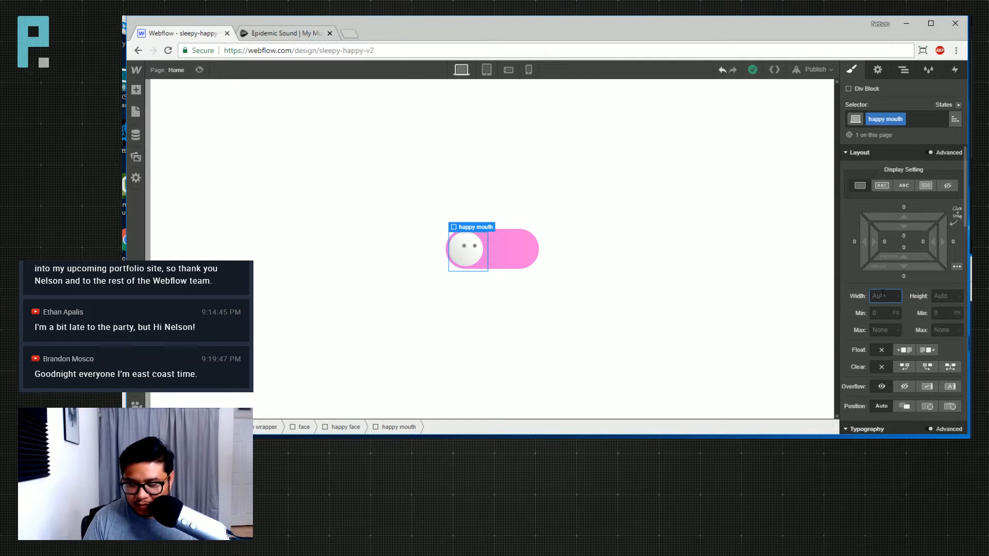
{"action": "key", "text": "Tab"}
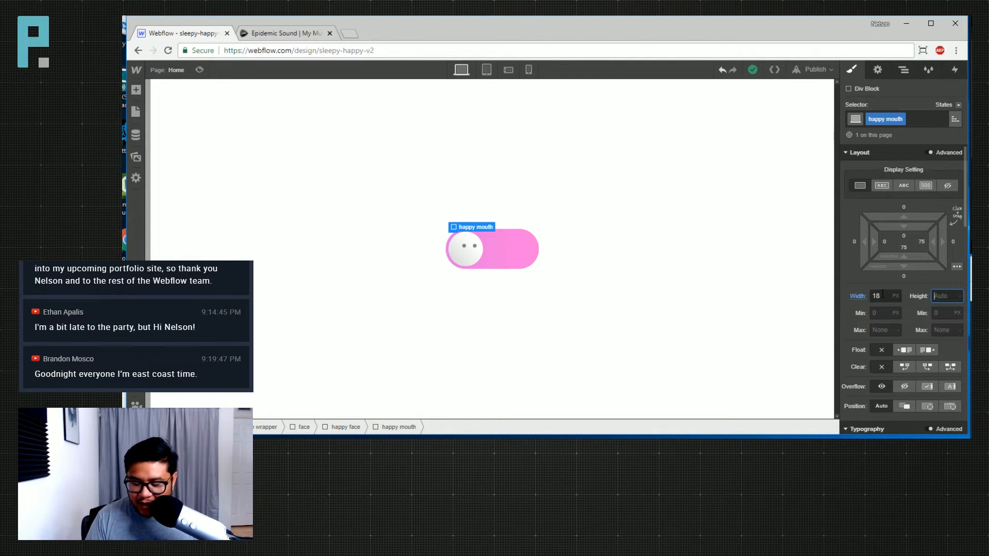
{"action": "type", "text": "7"}
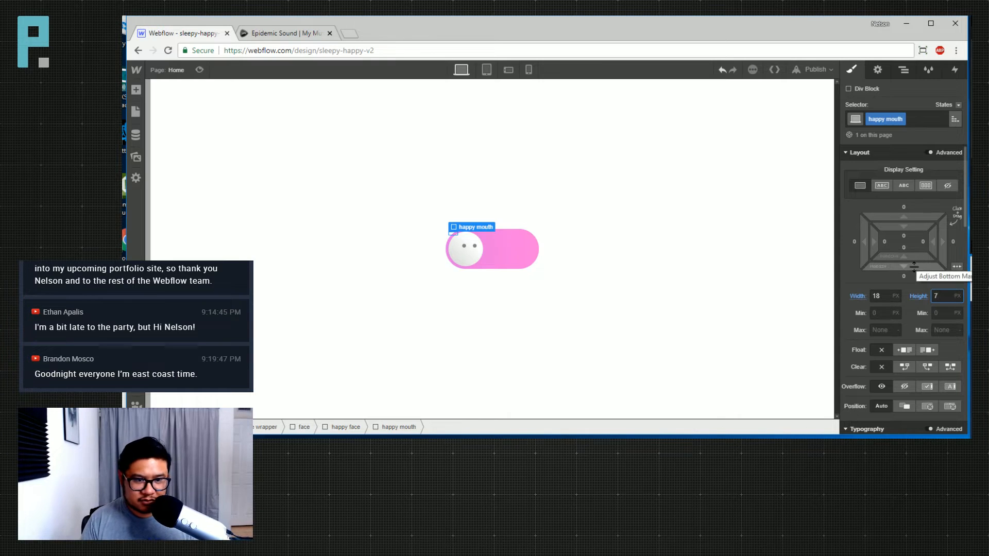
{"action": "key", "text": "shift+Tab"}
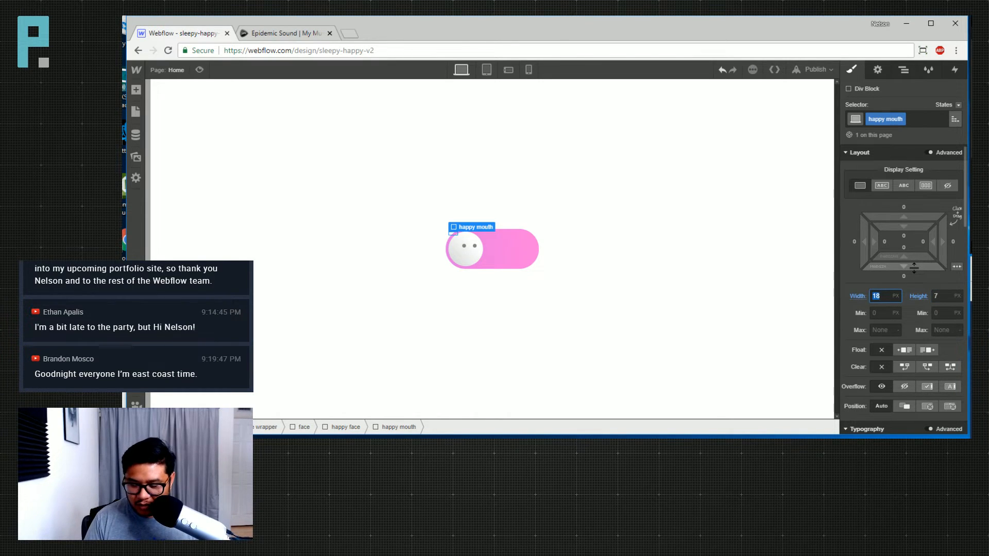
{"action": "type", "text": "24"}
{"action": "key", "text": "Tab"}
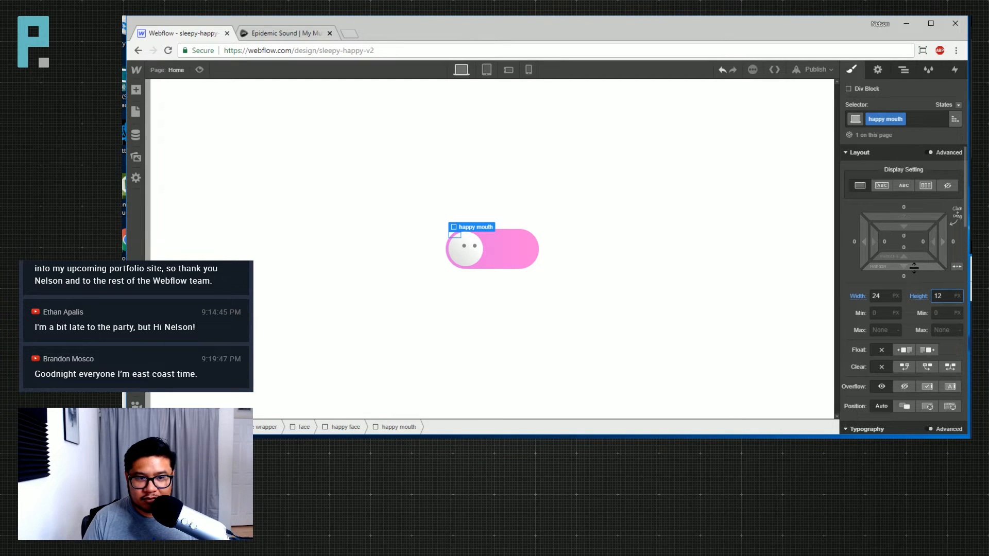
Fill the happy mouth's background with the global "face color" swatch
{"action": "scroll", "coordinate": [922, 268], "scroll_direction": "down", "scroll_amount": 5}
{"action": "scroll", "coordinate": [931, 275], "scroll_direction": "up", "scroll_amount": 3}
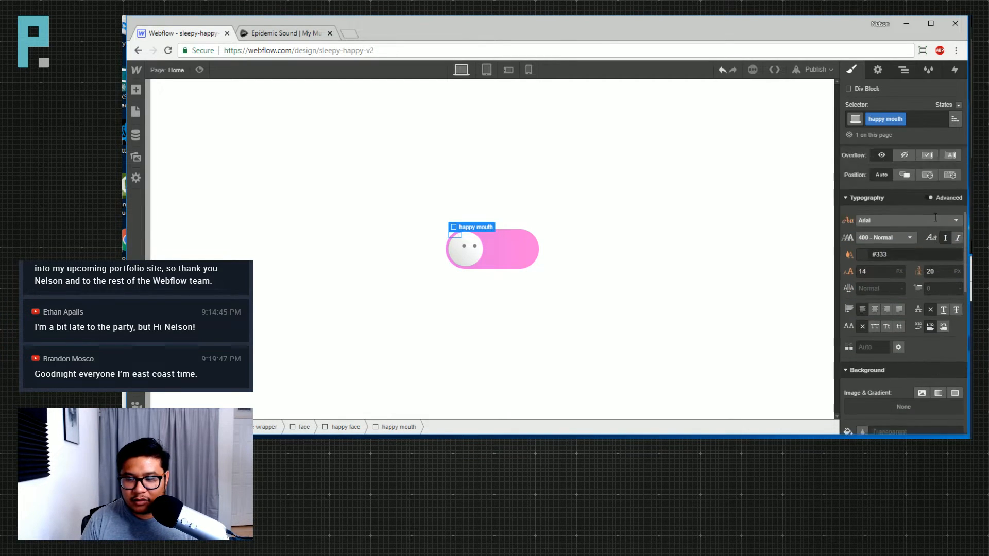
{"action": "scroll", "coordinate": [916, 353], "scroll_direction": "down", "scroll_amount": 5}
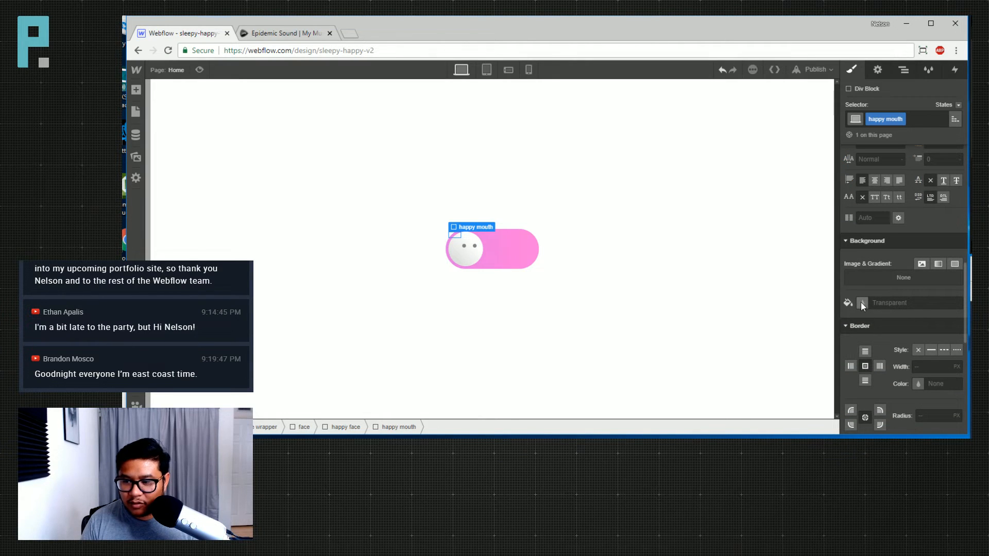
{"action": "left_click", "coordinate": [862, 303]}
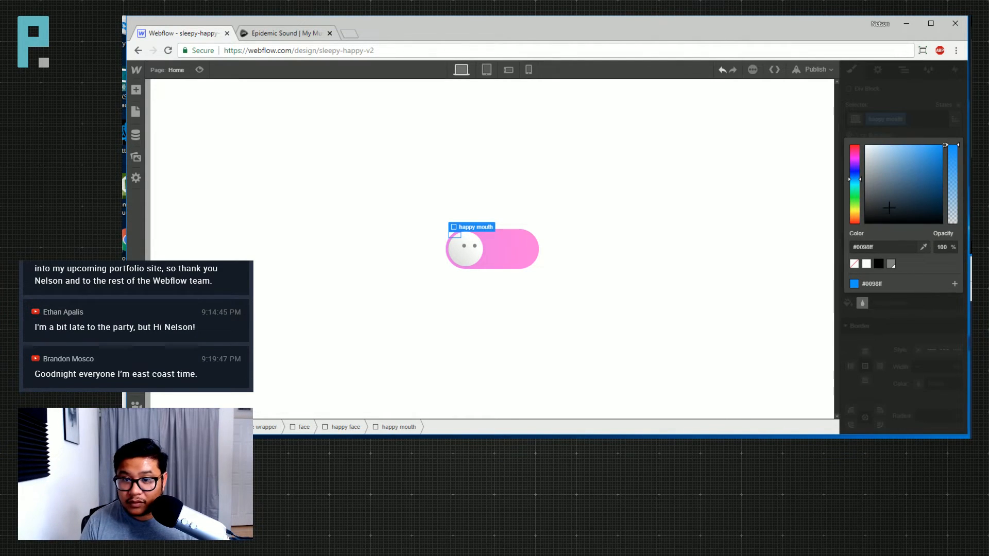
{"action": "left_click", "coordinate": [919, 316]}
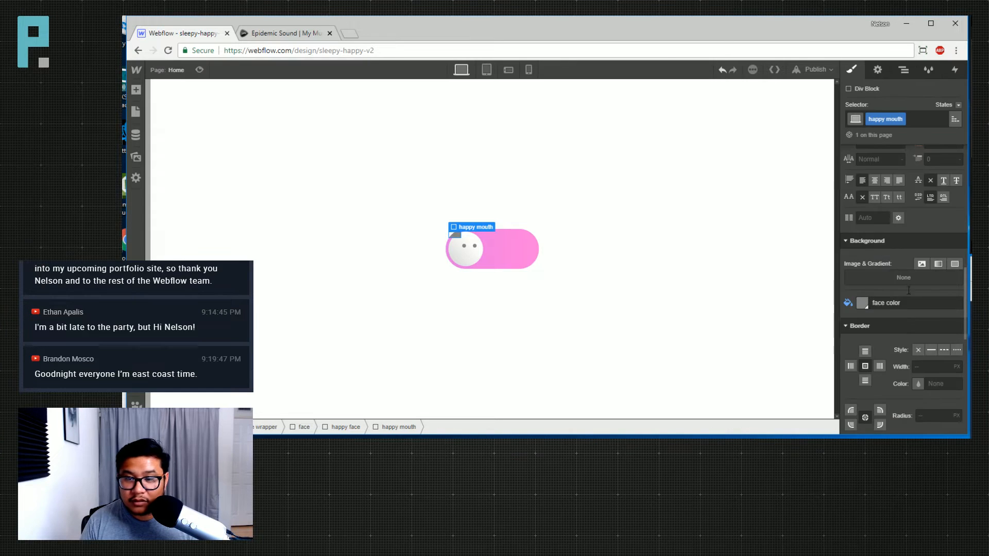
Position the happy mouth absolutely at the face's bottom right, offset 14 px from the right and 15 px from the bottom
{"action": "scroll", "coordinate": [910, 261], "scroll_direction": "up", "scroll_amount": 3}
{"action": "scroll", "coordinate": [909, 261], "scroll_direction": "up", "scroll_amount": 2}
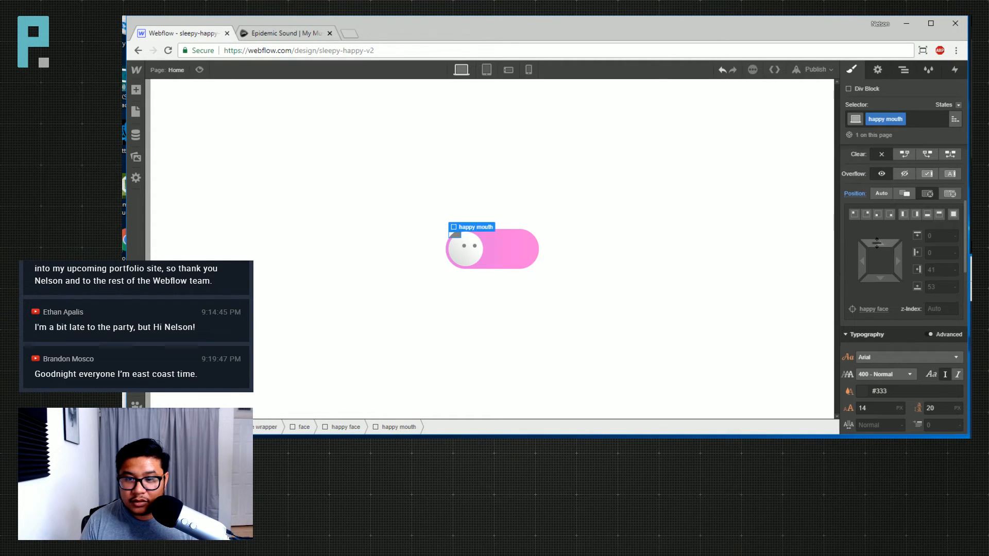
{"action": "left_click", "coordinate": [901, 279]}
{"action": "left_click_drag", "start_coordinate": [881, 280], "coordinate": [877, 259]}
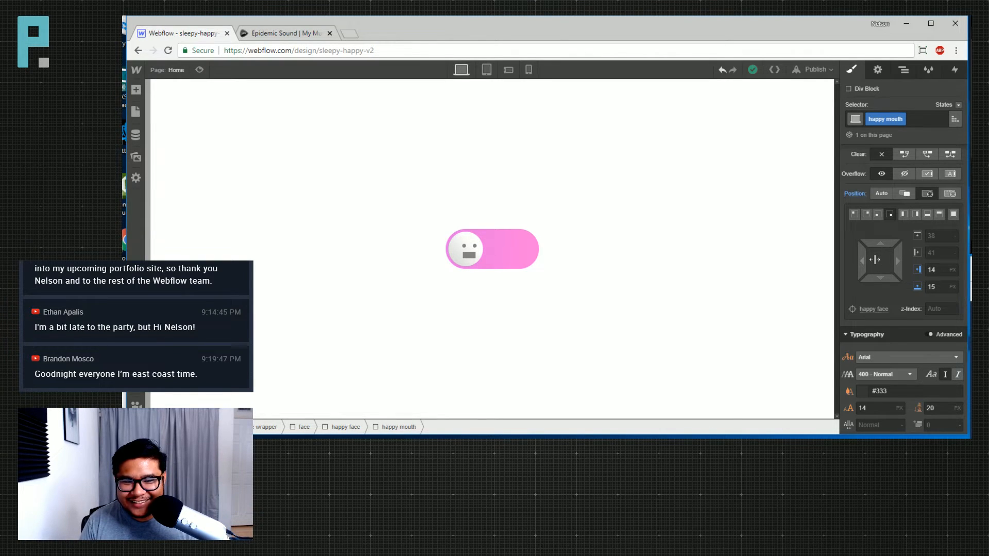
Set the happy mouth's top-left corner radius to 3 px and round its top-right corner too
{"action": "scroll", "coordinate": [899, 346], "scroll_direction": "down", "scroll_amount": 5}
{"action": "scroll", "coordinate": [901, 349], "scroll_direction": "down", "scroll_amount": 4}
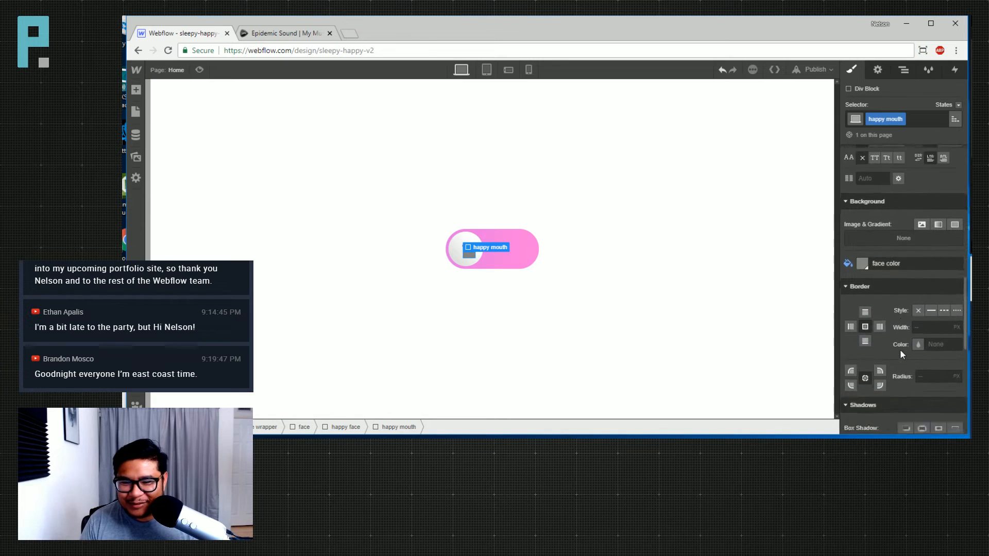
{"action": "left_click", "coordinate": [928, 205]}
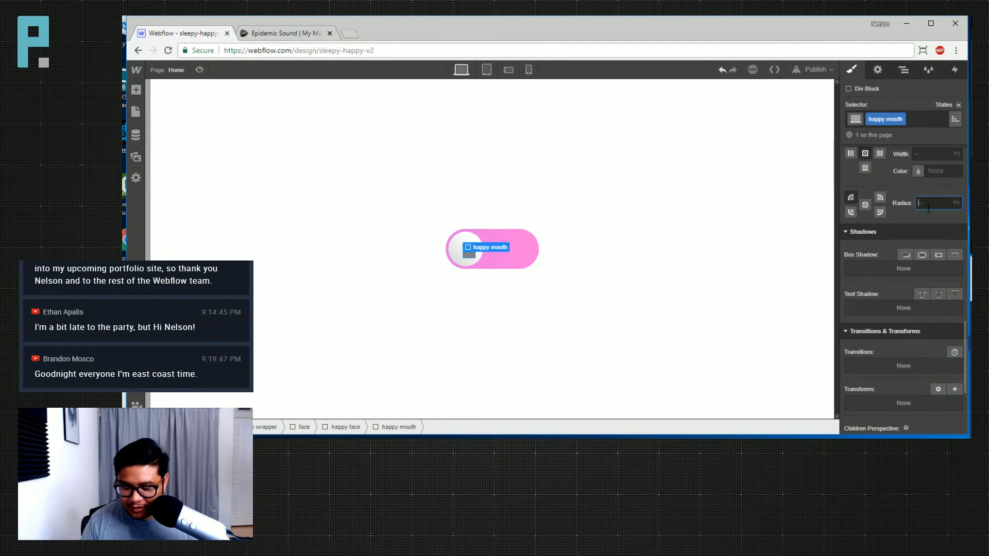
{"action": "type", "text": "3"}
{"action": "left_click", "coordinate": [884, 199]}
{"action": "left_click", "coordinate": [930, 204]}
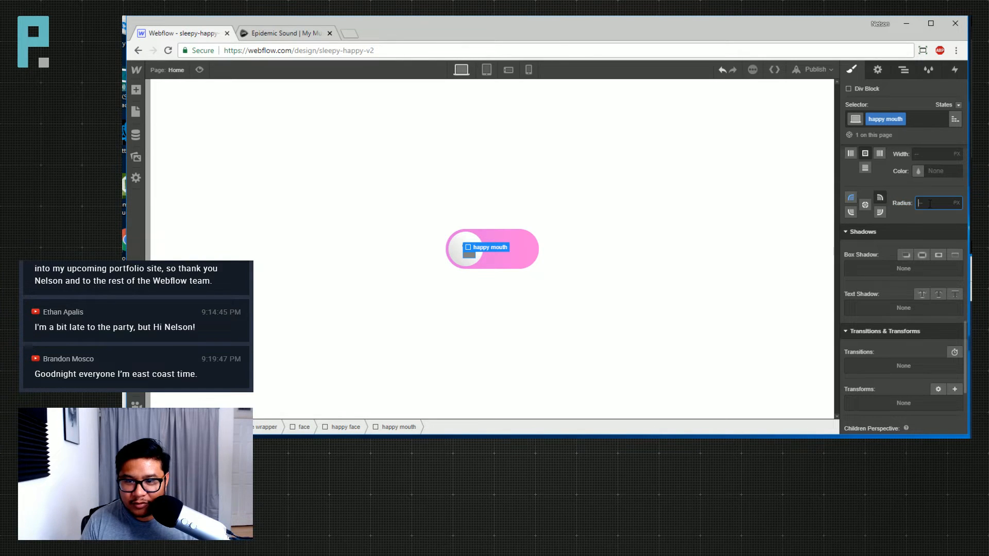
{"action": "left_click", "coordinate": [688, 283]}
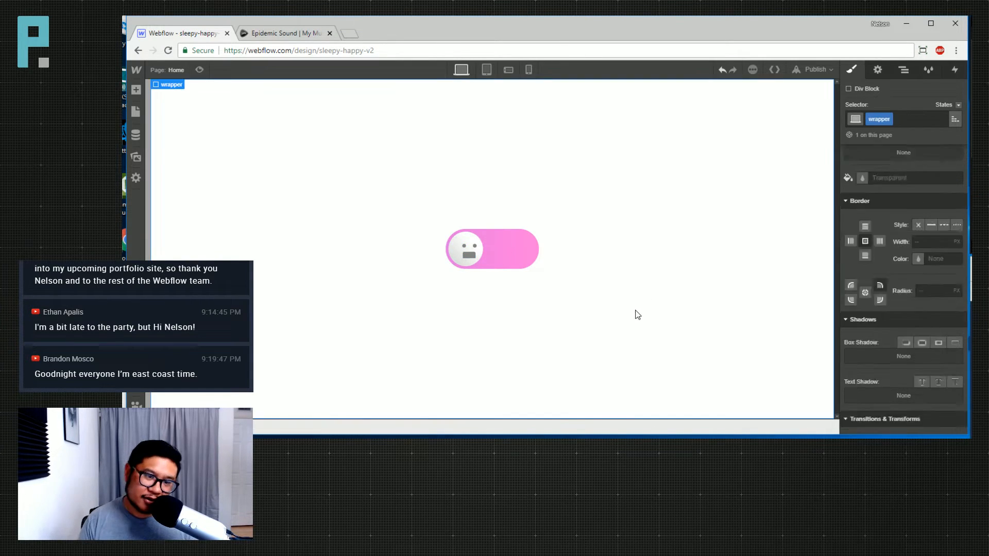
Set the happy mouth's bottom-left and bottom-right corner radii to 20 px to form a smile
{"action": "left_click", "coordinate": [472, 255]}
{"action": "left_click", "coordinate": [851, 213]}
{"action": "left_click", "coordinate": [929, 204]}
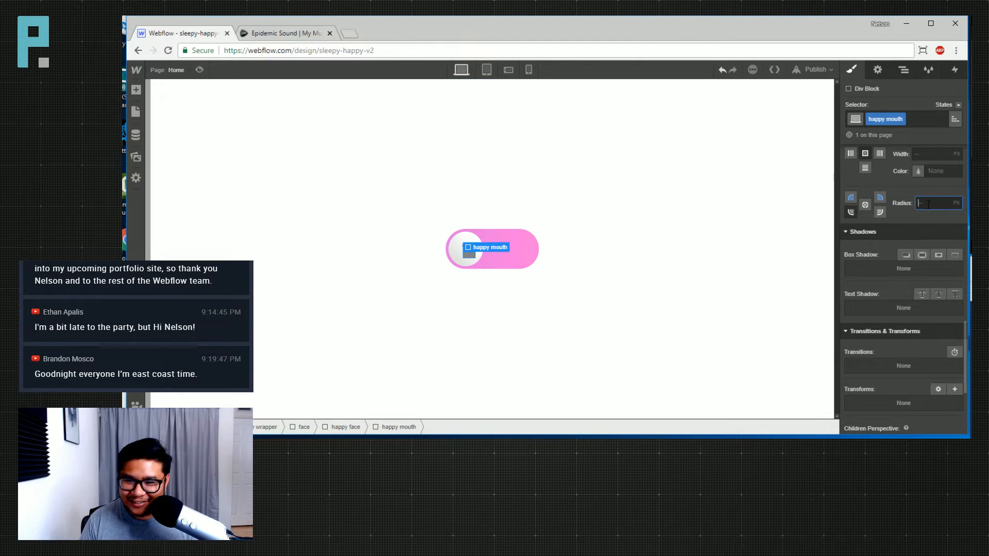
{"action": "type", "text": "20"}
{"action": "key", "text": "Tab"}
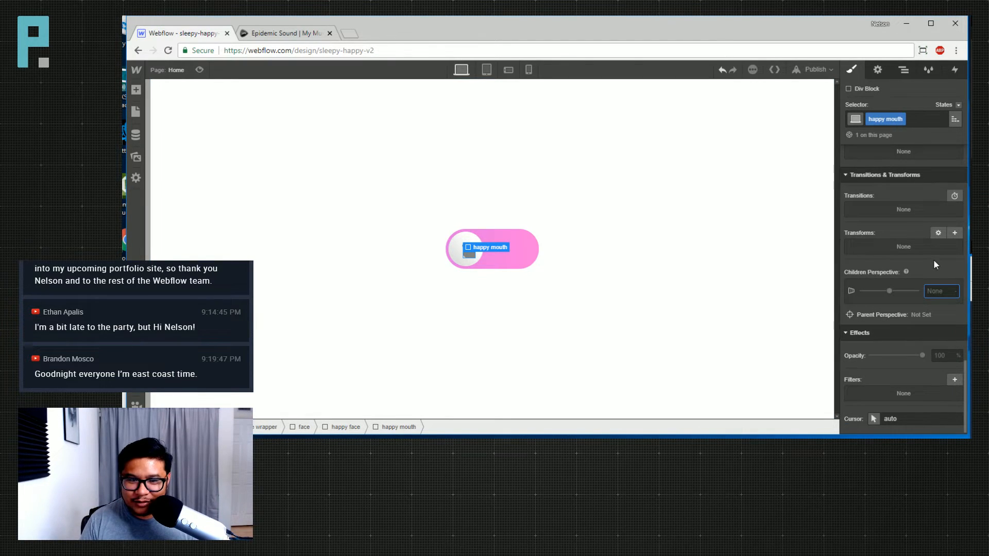
{"action": "key", "text": "Escape"}
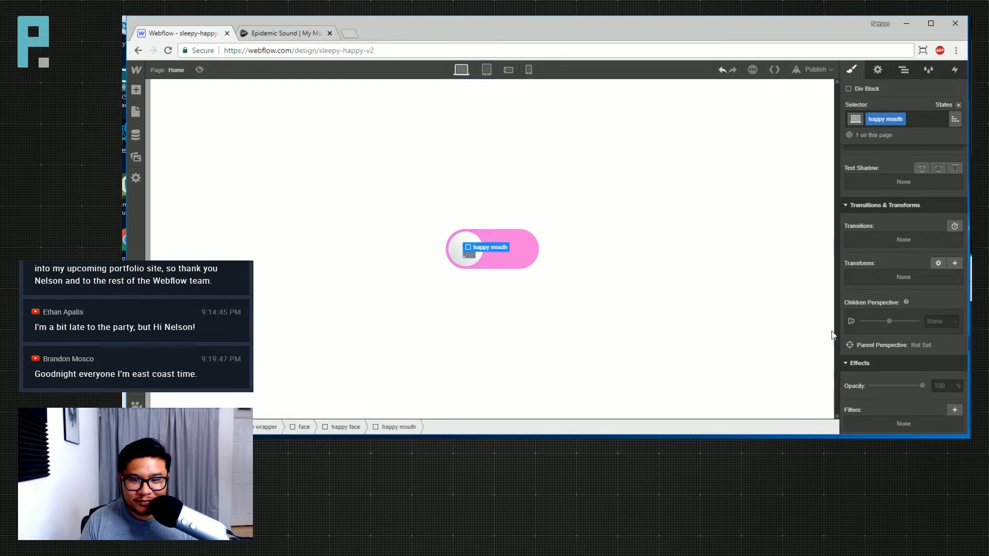
{"action": "scroll", "coordinate": [926, 300], "scroll_direction": "up", "scroll_amount": 3}
{"action": "left_click", "coordinate": [879, 246]}
{"action": "left_click", "coordinate": [933, 237]}
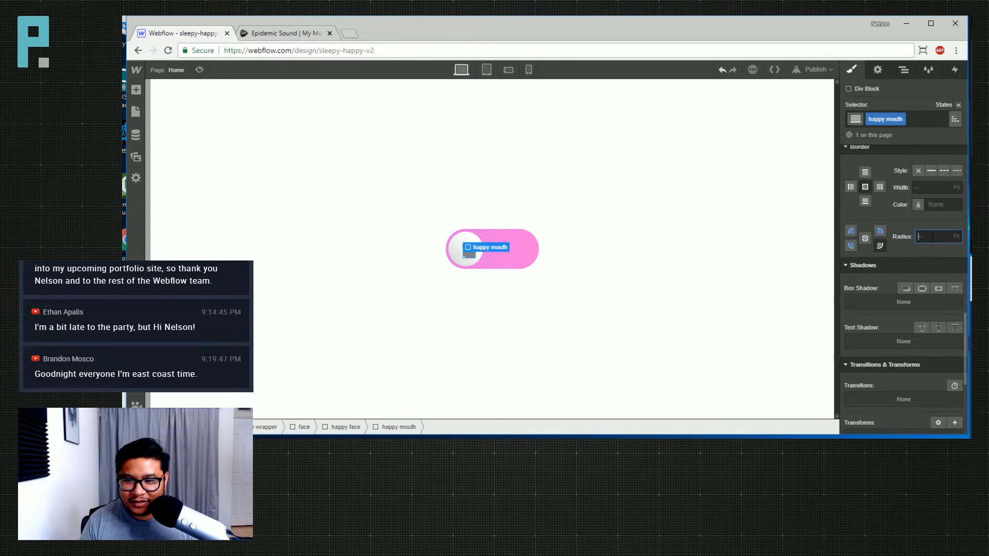
{"action": "left_click", "coordinate": [663, 311]}
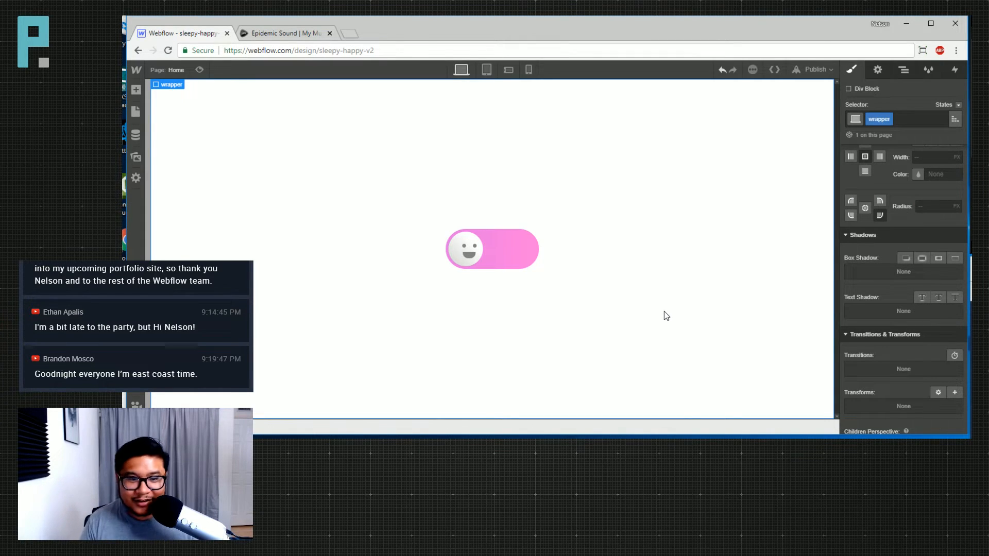
Check the Dribbble toggle reference and give the happy mouth an inner box shadow in black at 43% opacity
{"action": "left_click_drag", "start_coordinate": [988, 242], "coordinate": [691, 169]}
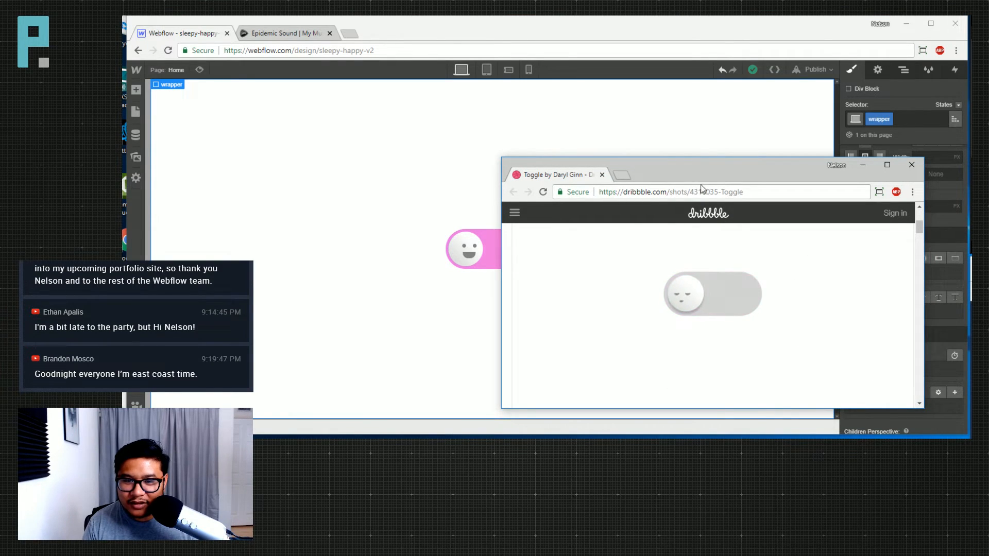
{"action": "left_click_drag", "start_coordinate": [713, 171], "coordinate": [988, 180]}
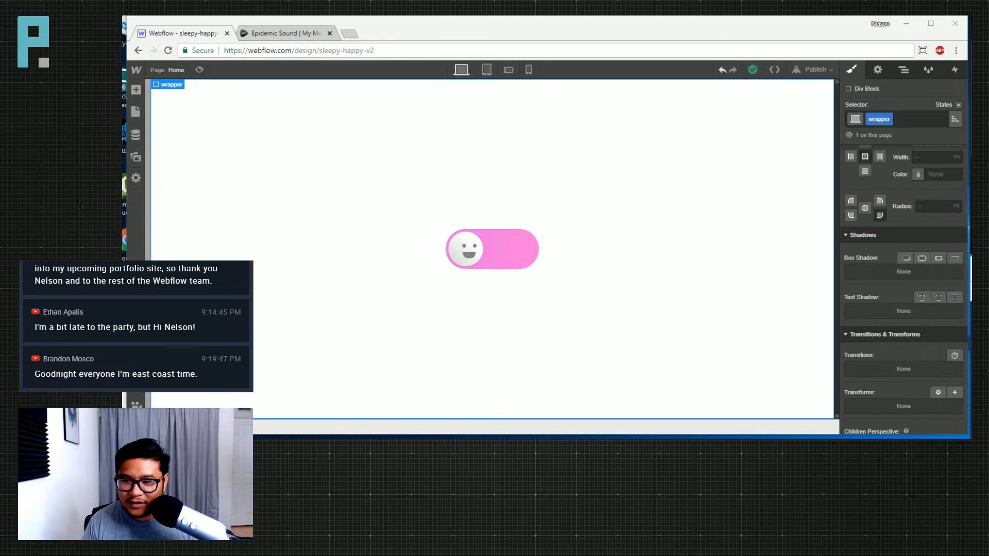
{"action": "left_click", "coordinate": [469, 254]}
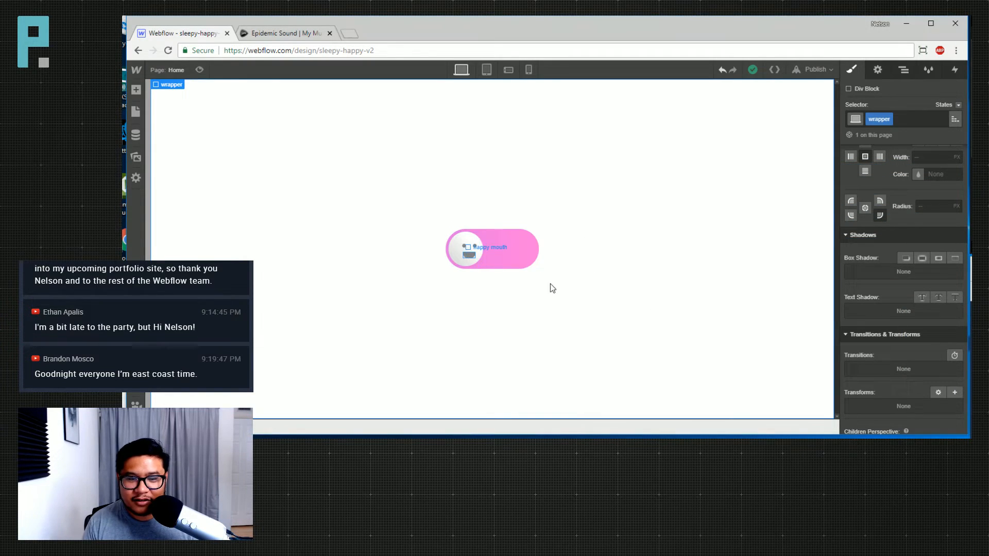
{"action": "scroll", "coordinate": [893, 319], "scroll_direction": "down", "scroll_amount": 1}
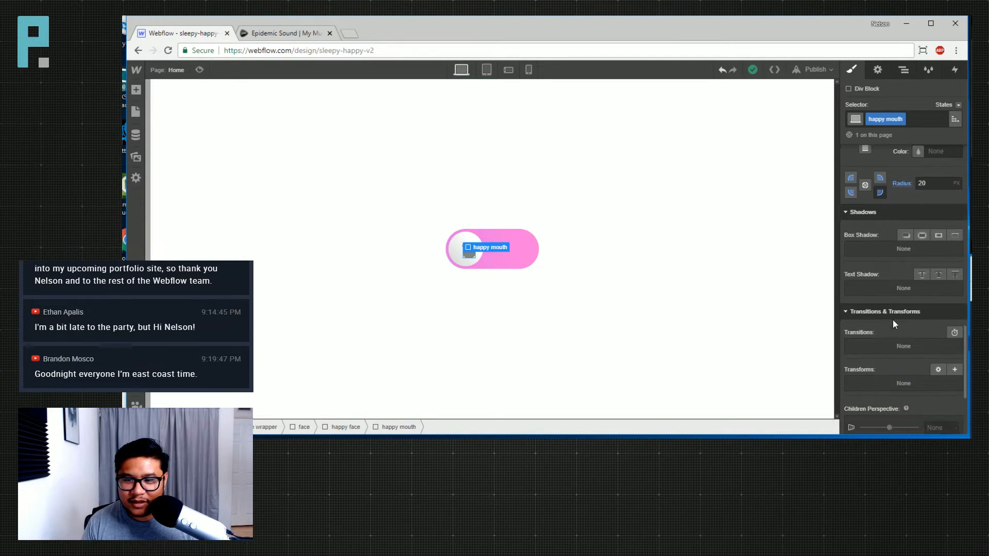
{"action": "left_click", "coordinate": [938, 236]}
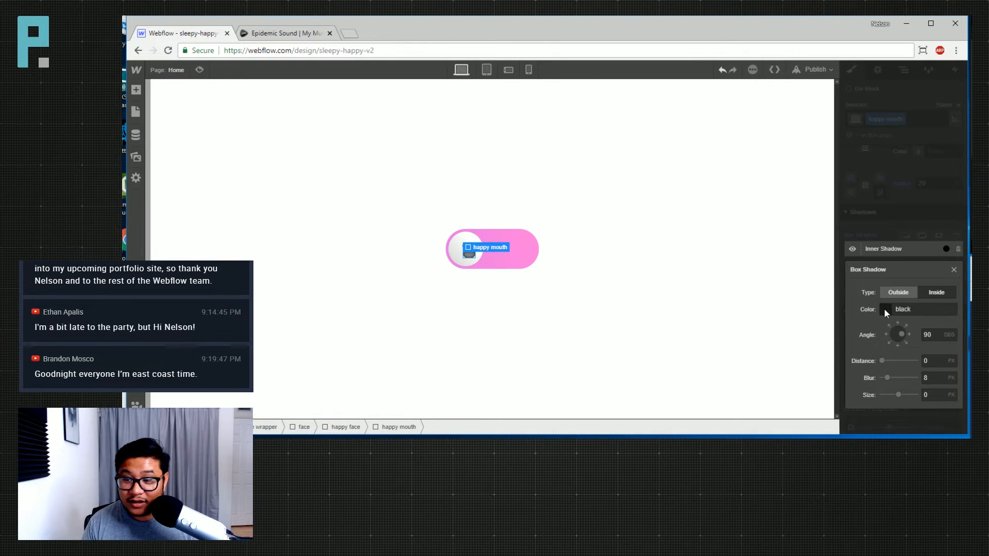
{"action": "left_click", "coordinate": [885, 311]}
{"action": "left_click_drag", "start_coordinate": [951, 174], "coordinate": [952, 196]}
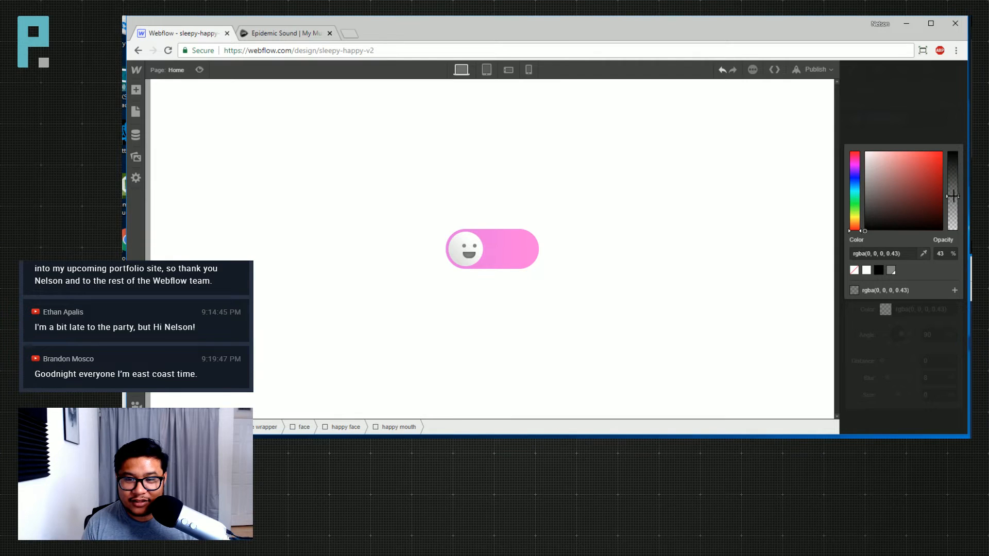
{"action": "left_click", "coordinate": [941, 123]}
{"action": "left_click", "coordinate": [724, 287]}
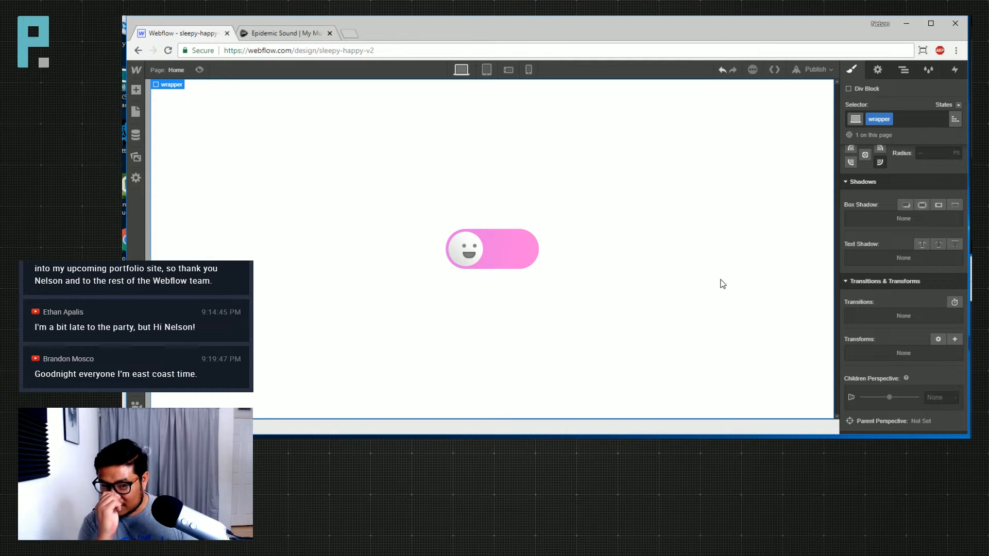
Reduce the happy mouth's height to 10 px
{"action": "left_click", "coordinate": [469, 252]}
{"action": "scroll", "coordinate": [940, 258], "scroll_direction": "up", "scroll_amount": 5}
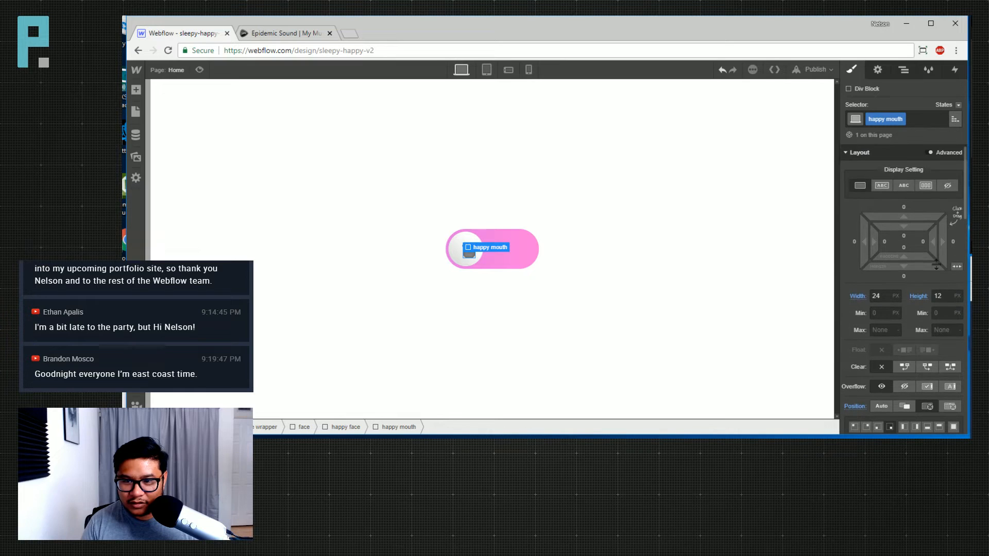
{"action": "key", "text": "Down"}
{"action": "key", "text": "Down"}
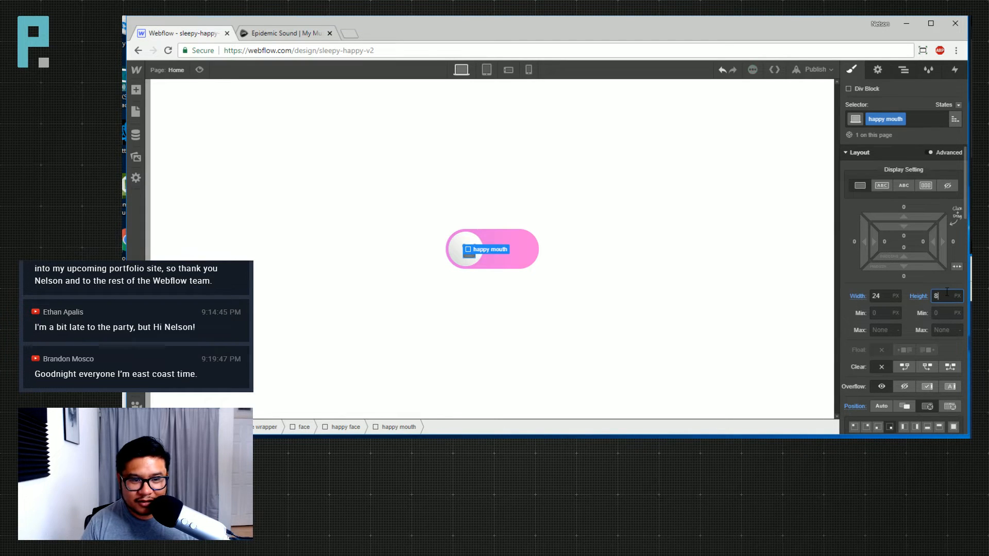
{"action": "left_click", "coordinate": [668, 308]}
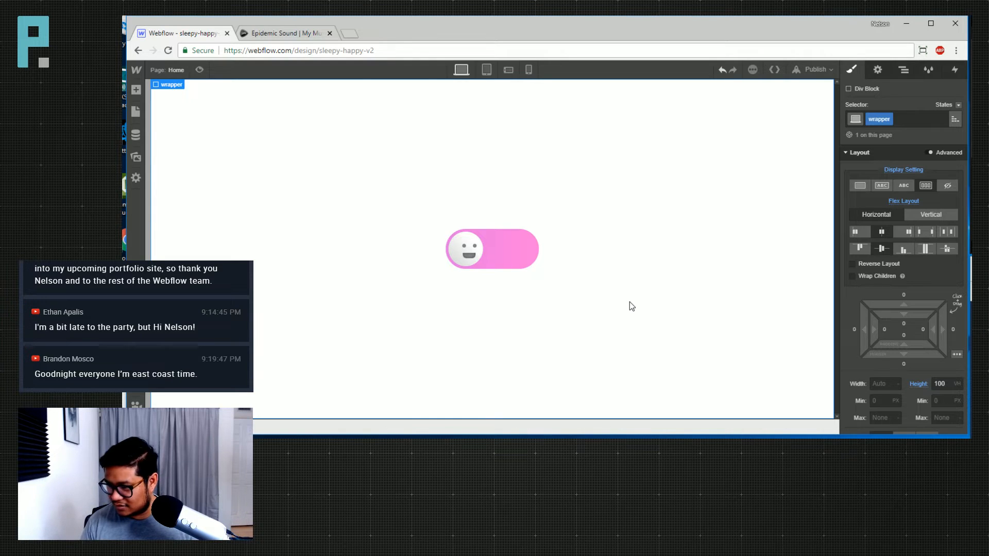
Set the happy mouth's bottom-right and bottom-left corner radii to 25 px
{"action": "left_click", "coordinate": [470, 255]}
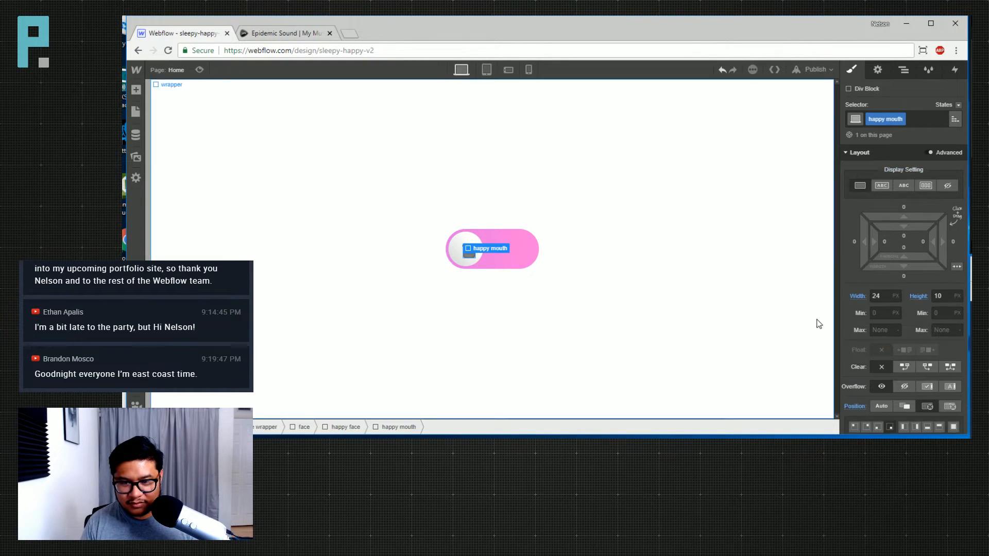
{"action": "scroll", "coordinate": [887, 342], "scroll_direction": "down", "scroll_amount": 2}
{"action": "scroll", "coordinate": [887, 342], "scroll_direction": "down", "scroll_amount": 8}
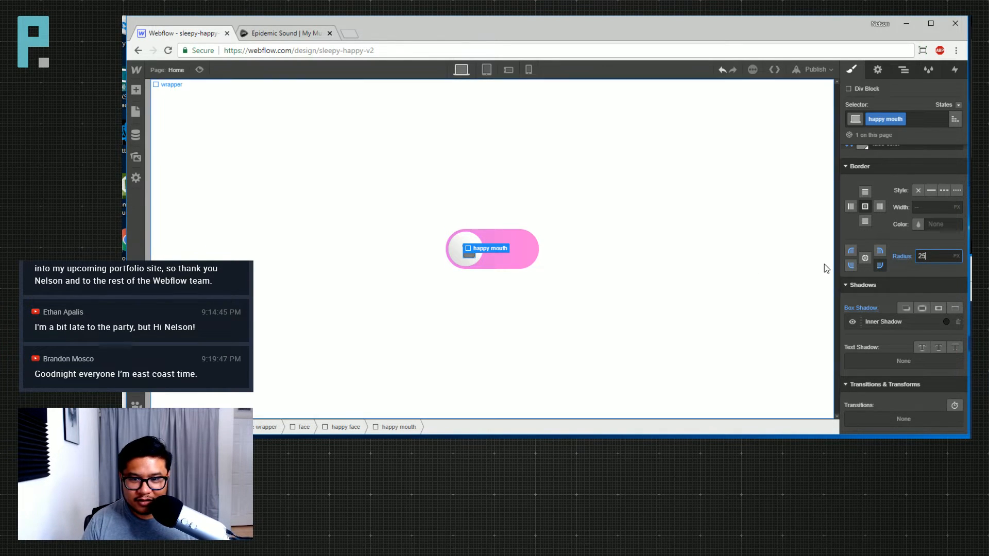
{"action": "key", "text": "BackSpace"}
{"action": "type", "text": "0"}
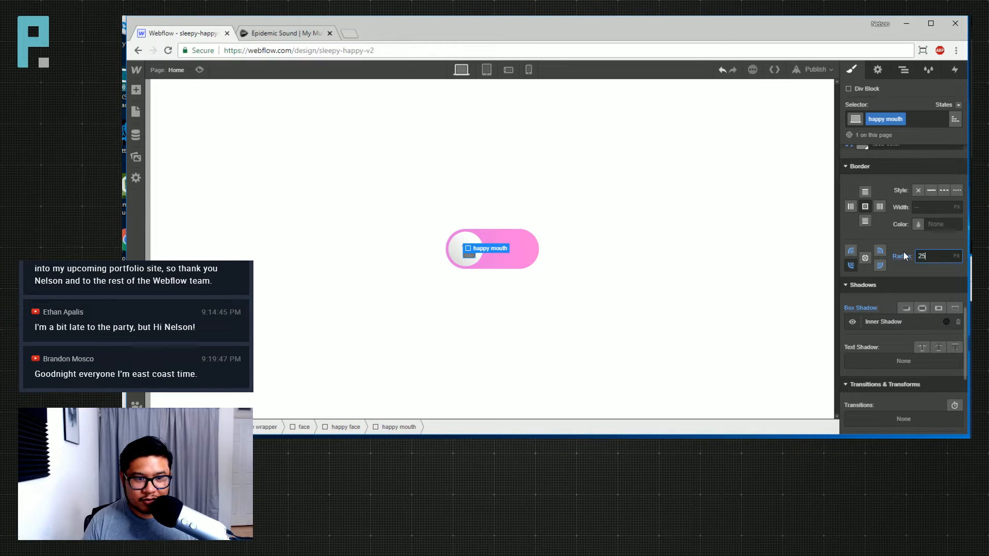
{"action": "left_click", "coordinate": [563, 294]}
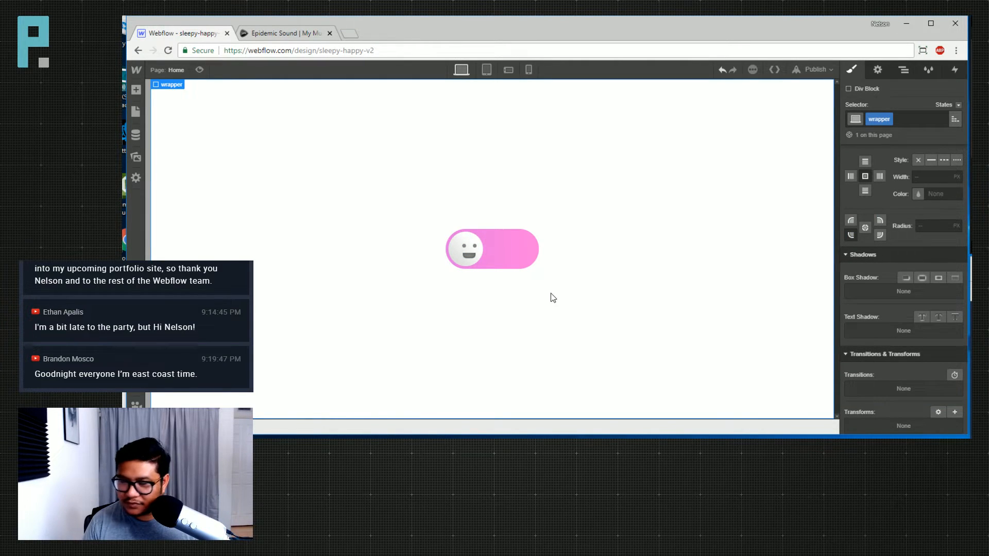
Set the happy mouth's bottom-left and bottom-right corner radii to 50%
{"action": "left_click", "coordinate": [470, 255]}
{"action": "left_click", "coordinate": [933, 256]}
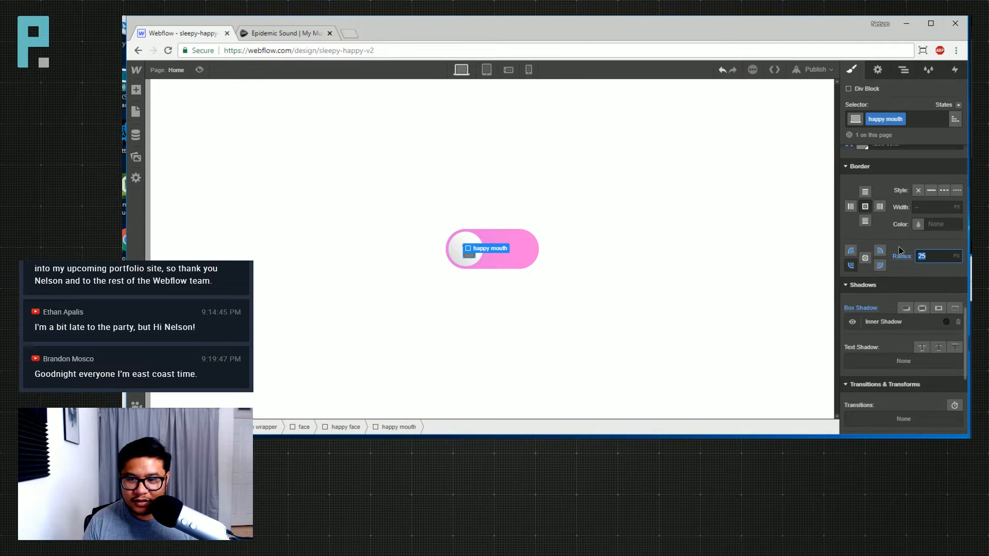
{"action": "type", "text": "540"}
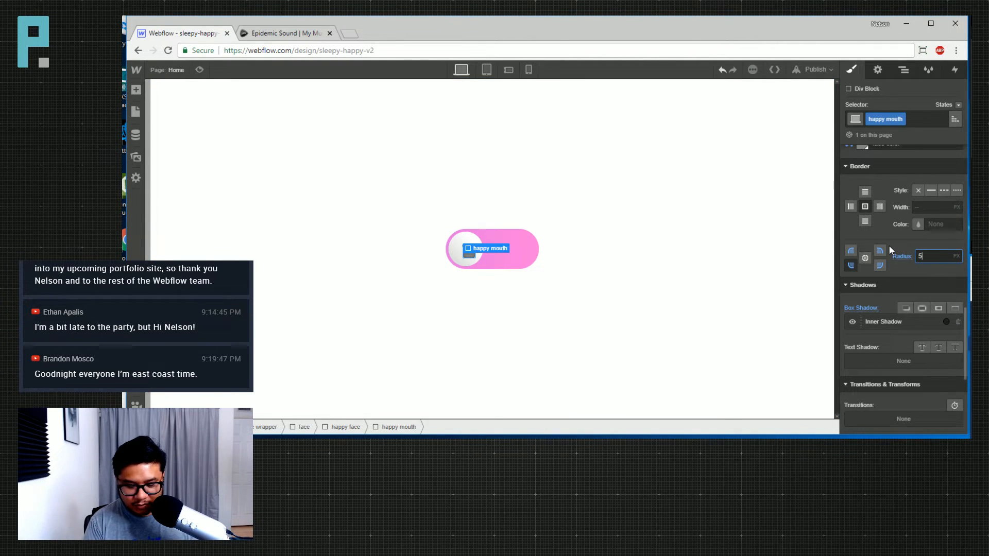
{"action": "key", "text": "BackSpace"}
{"action": "type", "text": "0%"}
{"action": "key", "text": "Return"}
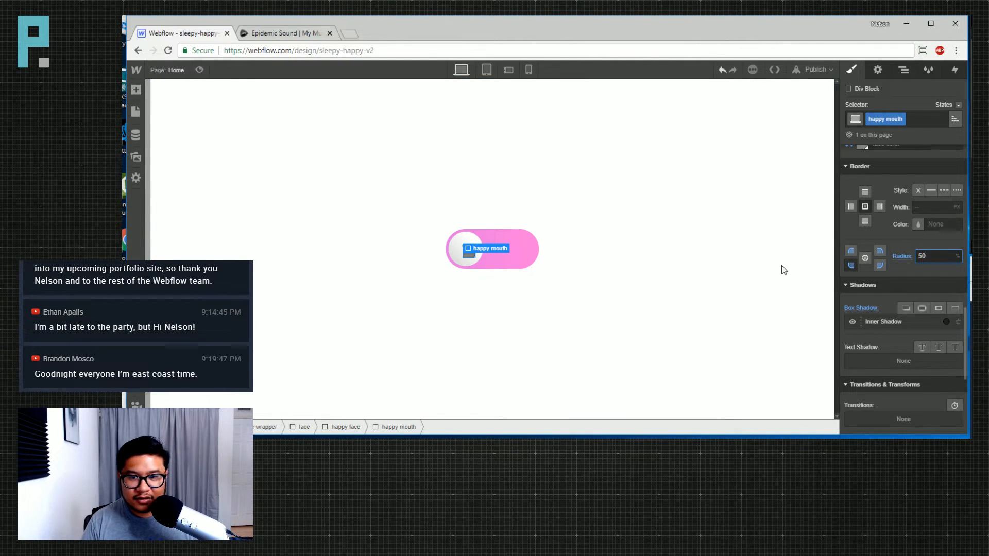
{"action": "left_click", "coordinate": [892, 257]}
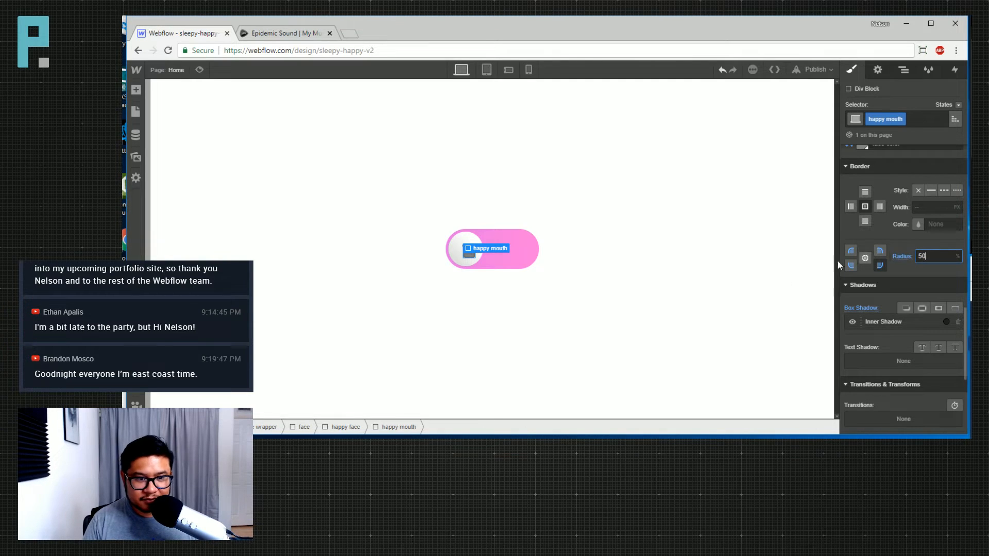
{"action": "left_click", "coordinate": [610, 320]}
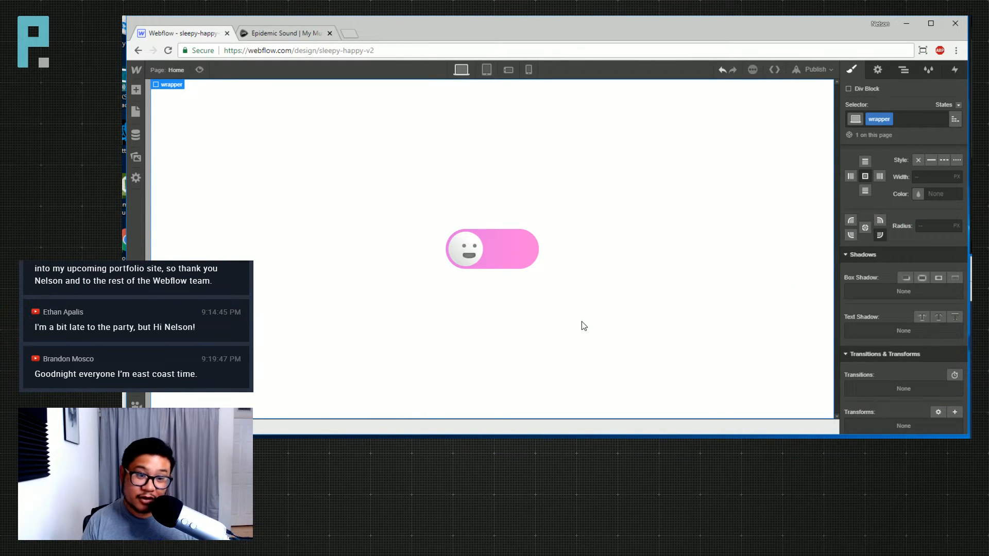
Compare the face with the Dribbble toggle reference, select the reference's page address for sharing, and move its window out of the way
{"action": "left_click_drag", "start_coordinate": [986, 232], "coordinate": [654, 124]}
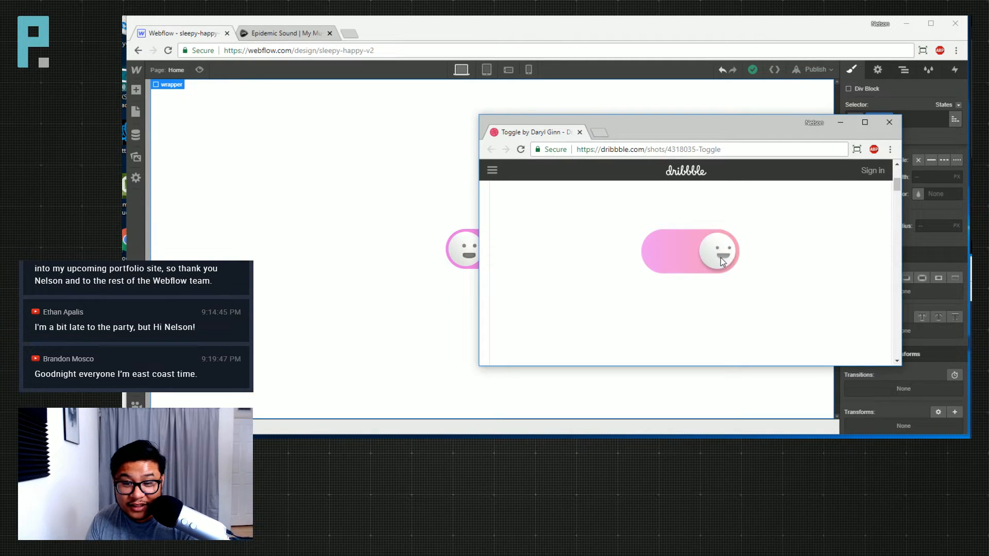
{"action": "left_click", "coordinate": [664, 151]}
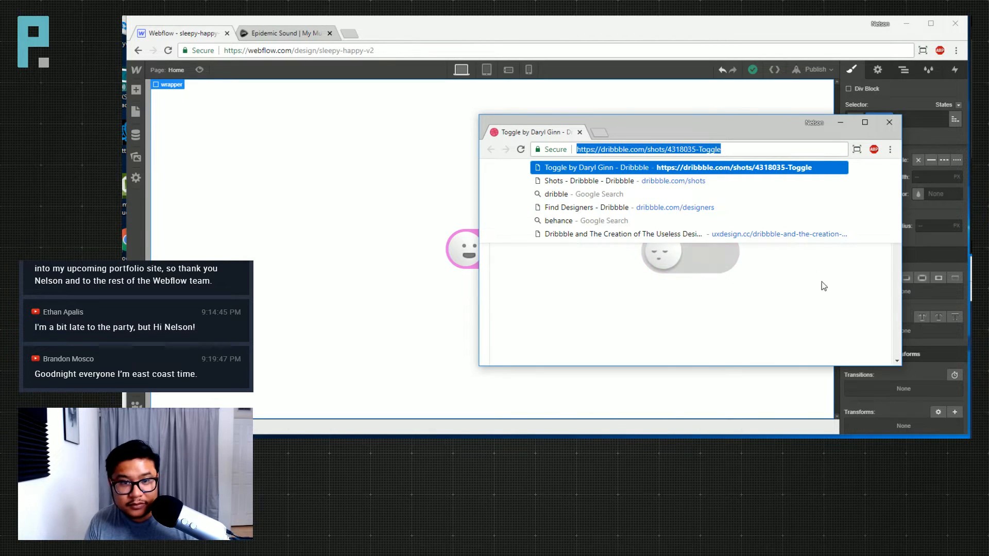
{"action": "left_click", "coordinate": [795, 316]}
{"action": "left_click", "coordinate": [696, 151]}
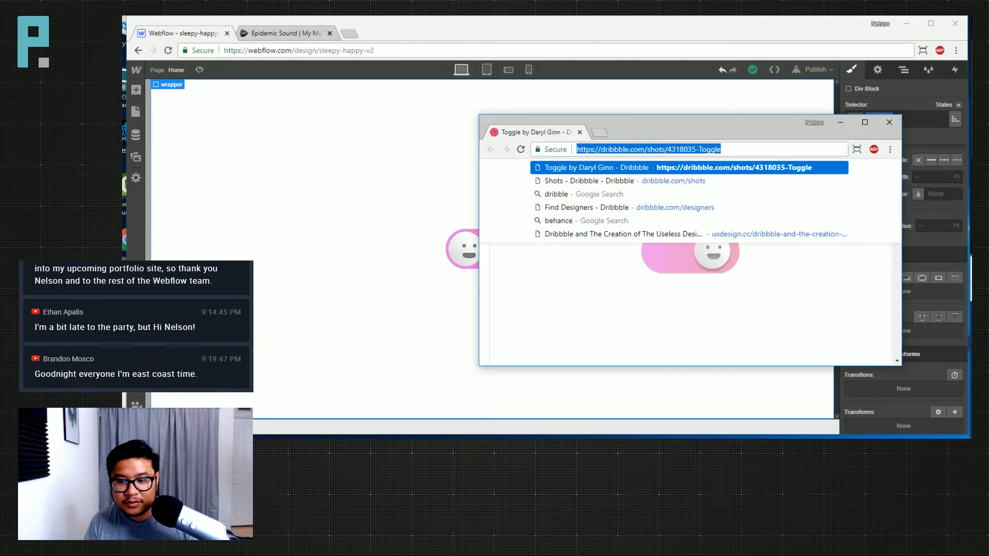
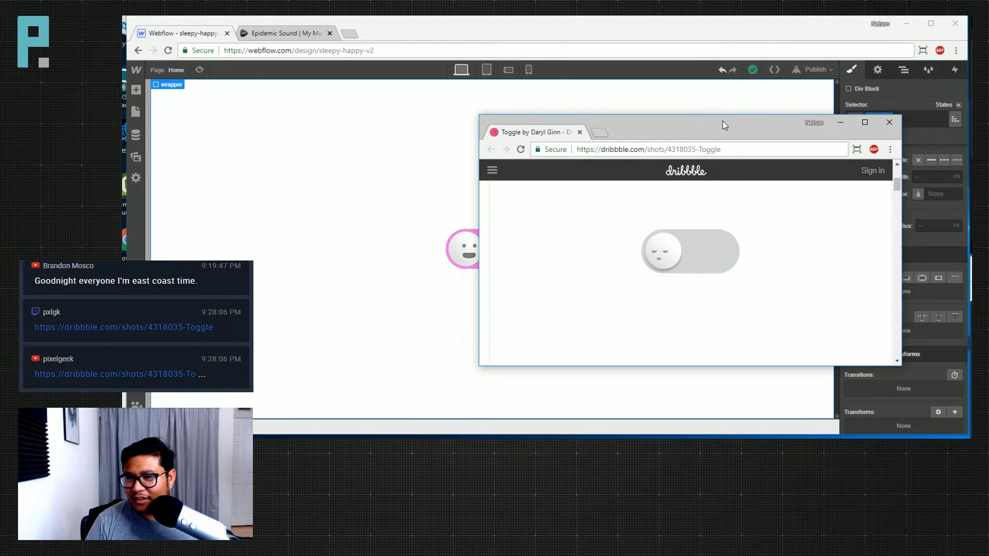
{"action": "left_click_drag", "start_coordinate": [722, 122], "coordinate": [909, 250]}
{"action": "left_click", "coordinate": [910, 233]}
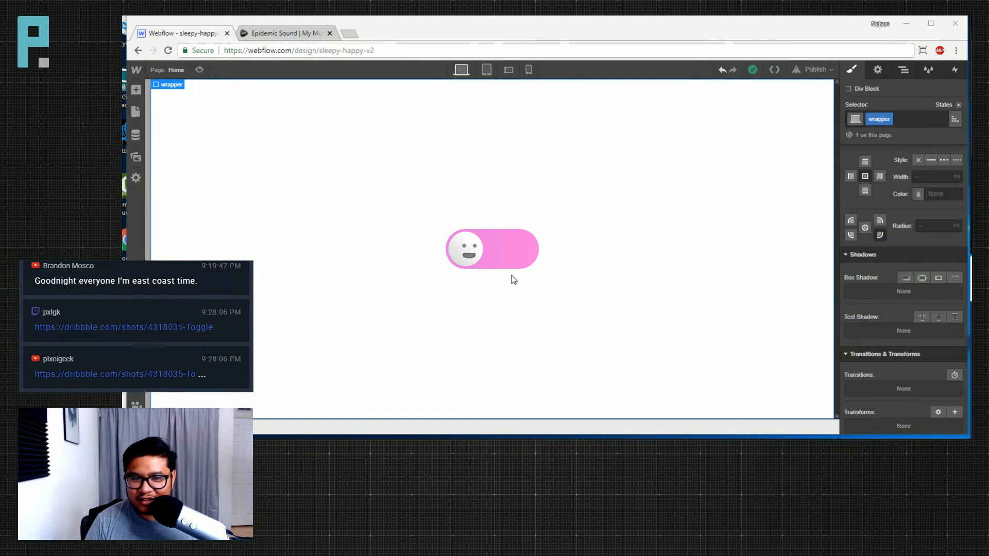
Try a height of 13 px on the happy mouth and bring it back to 10 px
{"action": "left_click", "coordinate": [469, 251]}
{"action": "scroll", "coordinate": [872, 330], "scroll_direction": "up", "scroll_amount": 1}
{"action": "scroll", "coordinate": [915, 308], "scroll_direction": "up", "scroll_amount": 6}
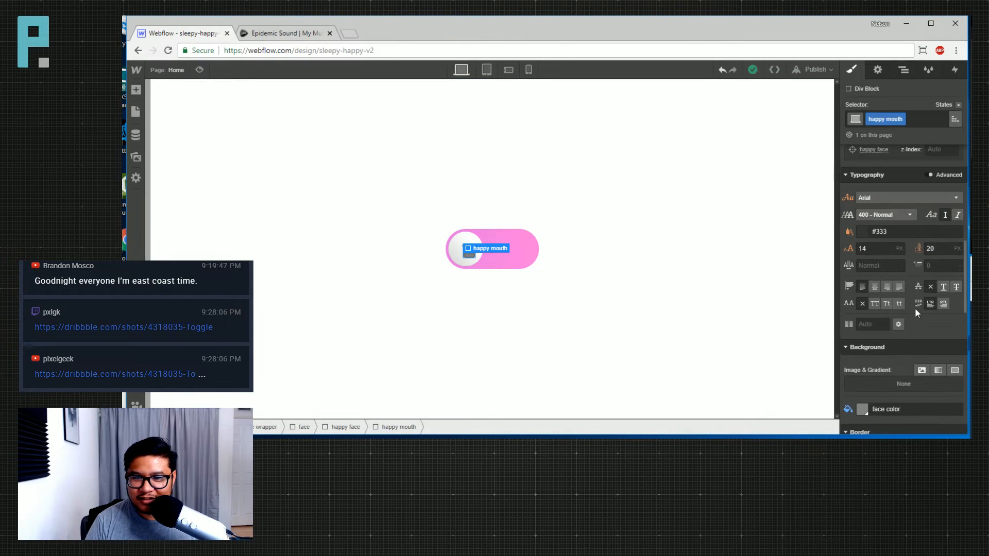
{"action": "left_click", "coordinate": [936, 296]}
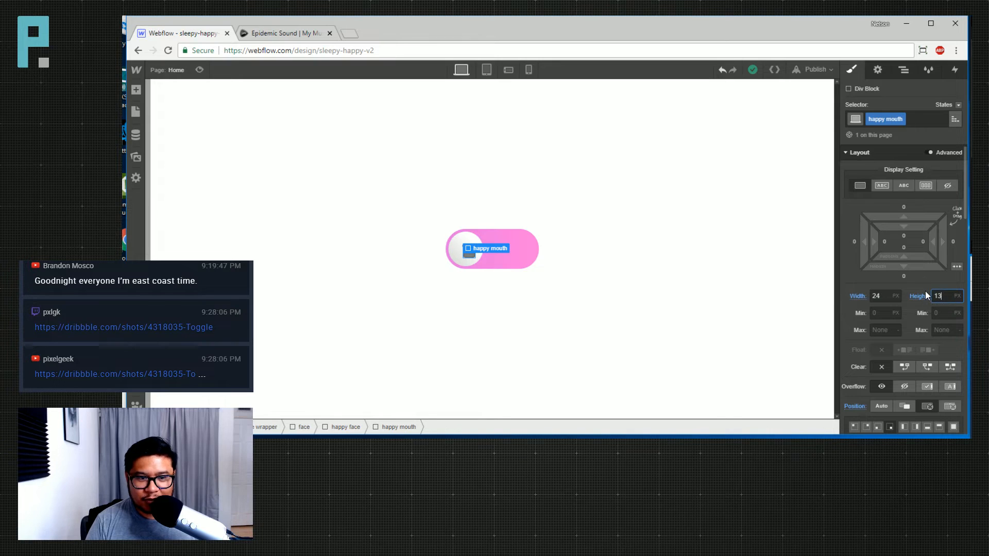
{"action": "type", "text": "13"}
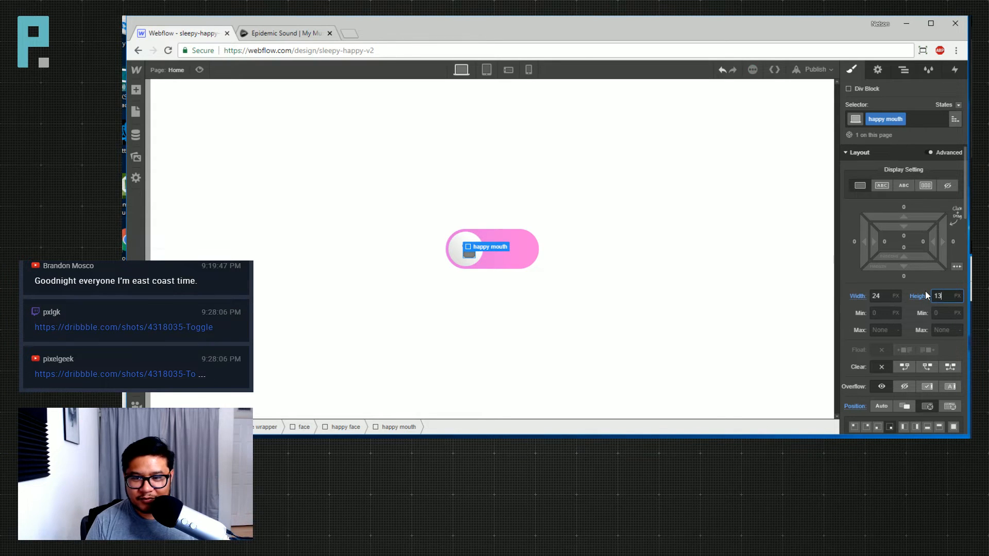
{"action": "scroll", "coordinate": [917, 302], "scroll_direction": "down", "scroll_amount": 3}
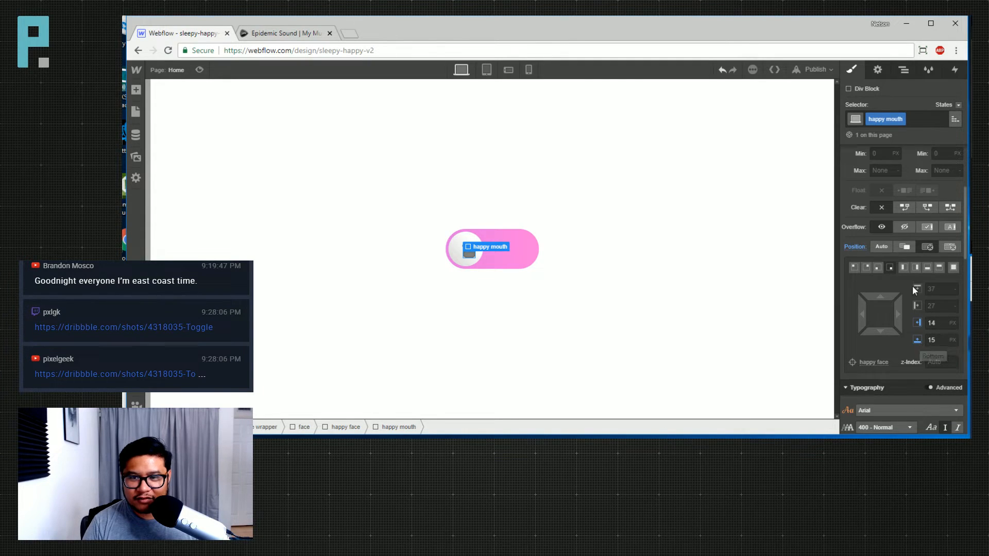
{"action": "scroll", "coordinate": [922, 334], "scroll_direction": "up", "scroll_amount": 3}
{"action": "key", "text": "Down"}
{"action": "key", "text": "Down"}
{"action": "key", "text": "Down"}
{"action": "key", "text": "Down"}
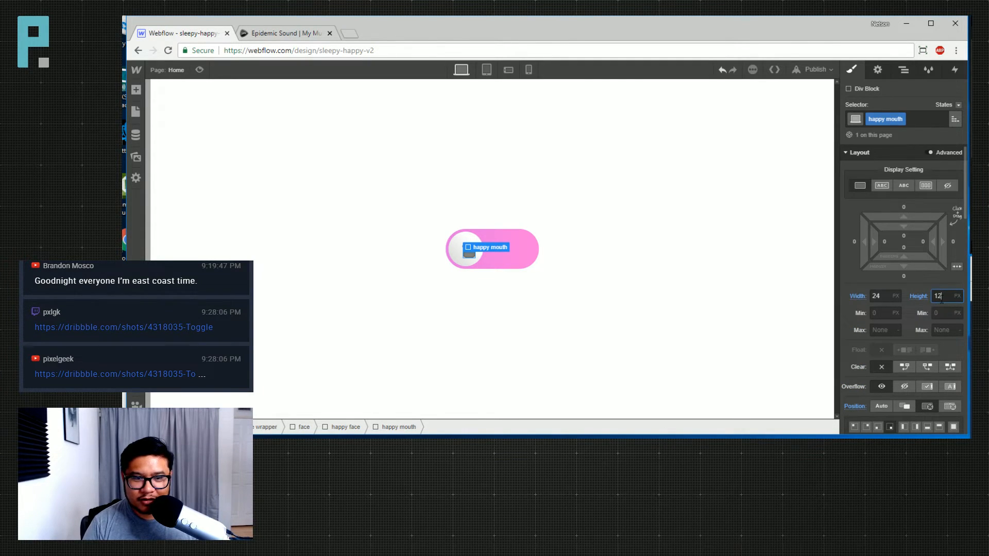
{"action": "key", "text": "Up"}
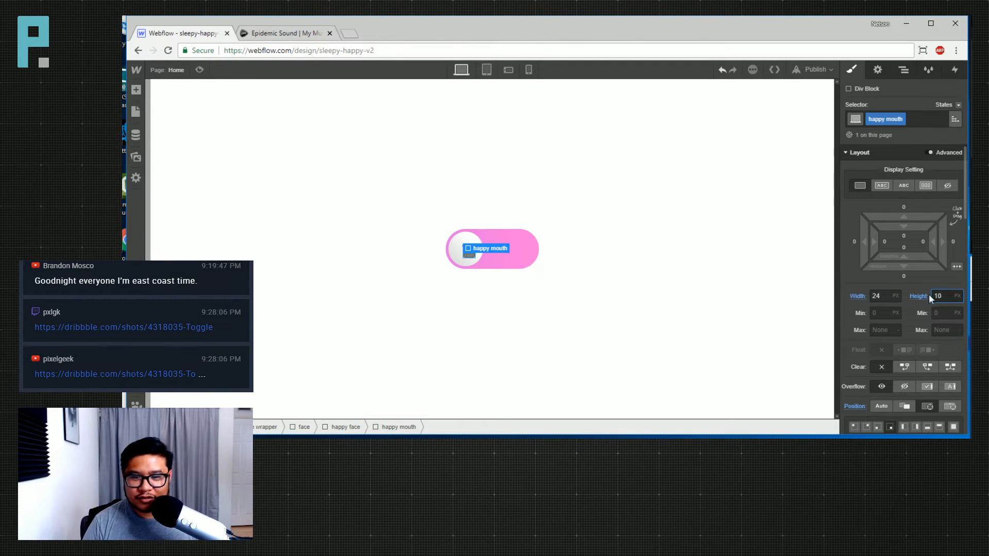
Clear the happy mouth's bottom offset and position it by a top offset instead, placing it back below the eyes
{"action": "scroll", "coordinate": [953, 365], "scroll_direction": "down", "scroll_amount": 5}
{"action": "left_click", "coordinate": [916, 234]}
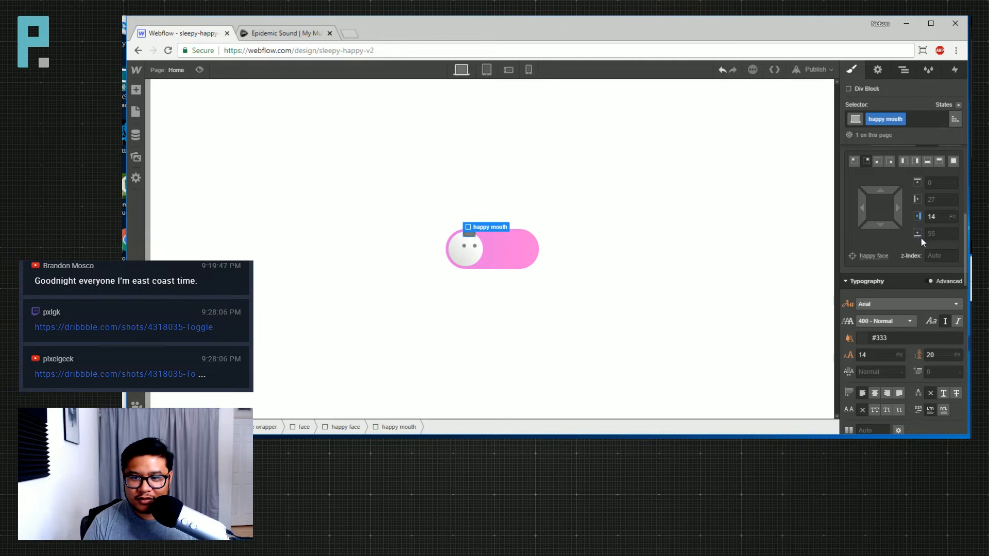
{"action": "left_click_drag", "start_coordinate": [878, 189], "coordinate": [880, 171]}
{"action": "scroll", "coordinate": [901, 294], "scroll_direction": "up", "scroll_amount": 1}
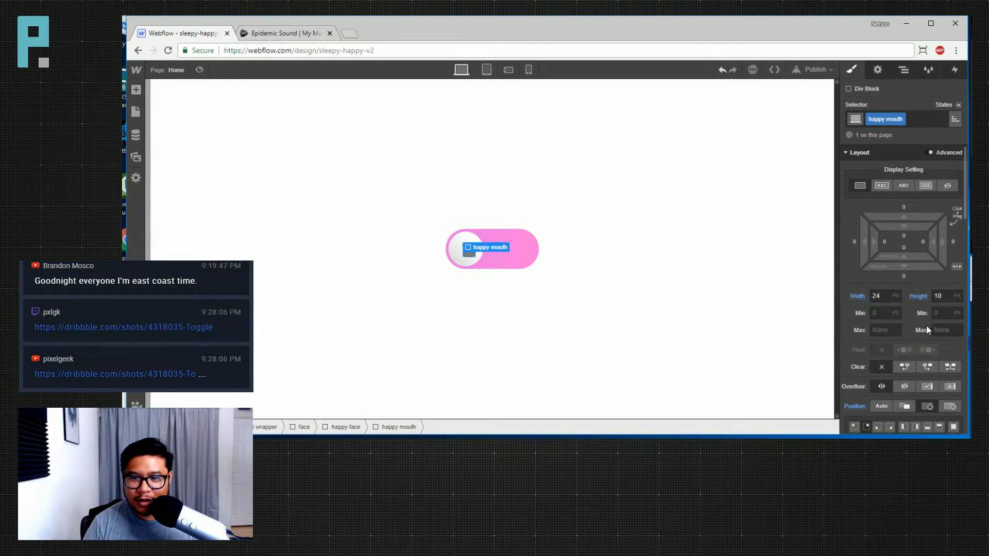
Test the top-anchored happy mouth at heights of 13 and 14 px, and return it to 10 px
{"action": "left_click", "coordinate": [948, 297]}
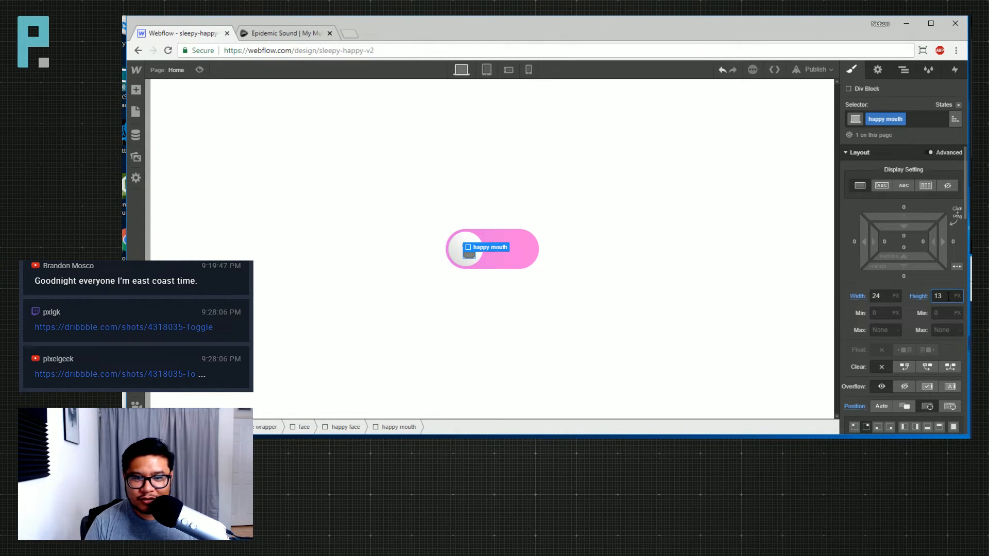
{"action": "key", "text": "Down"}
{"action": "key", "text": "Down"}
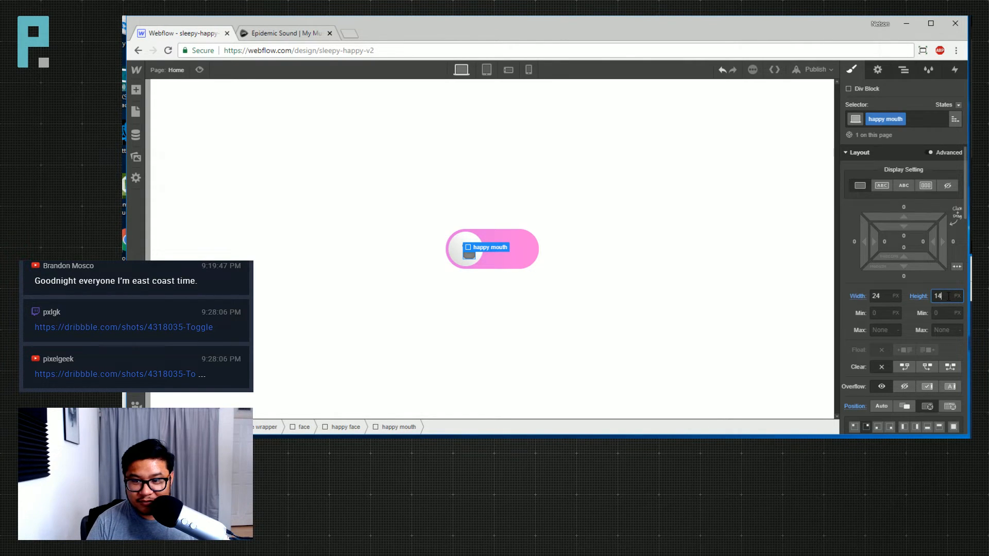
{"action": "key", "text": "Down"}
{"action": "key", "text": "Down"}
{"action": "key", "text": "Down"}
{"action": "key", "text": "Down"}
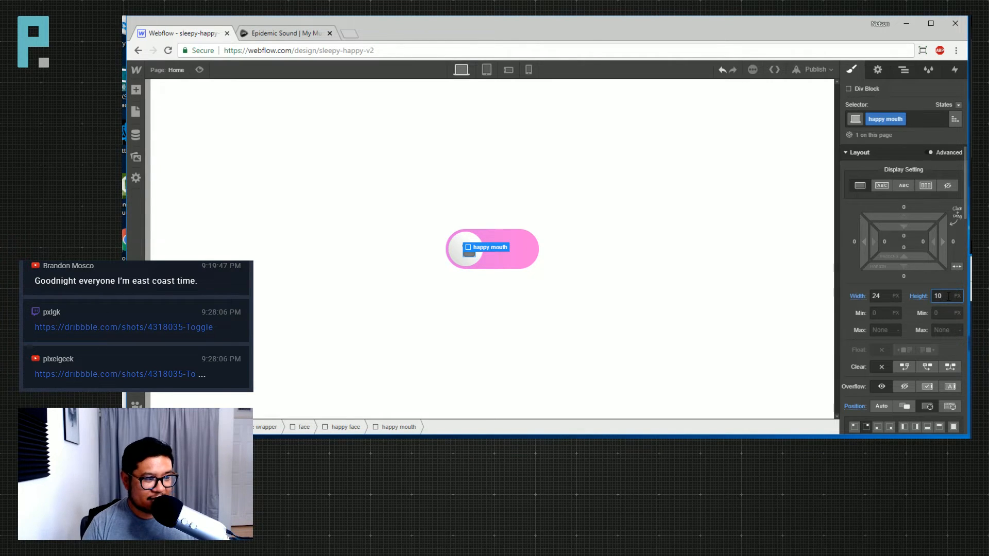
Collapse the happy face's child elements and make the sleepy face visible again with the Block display setting
{"action": "left_click", "coordinate": [577, 295]}
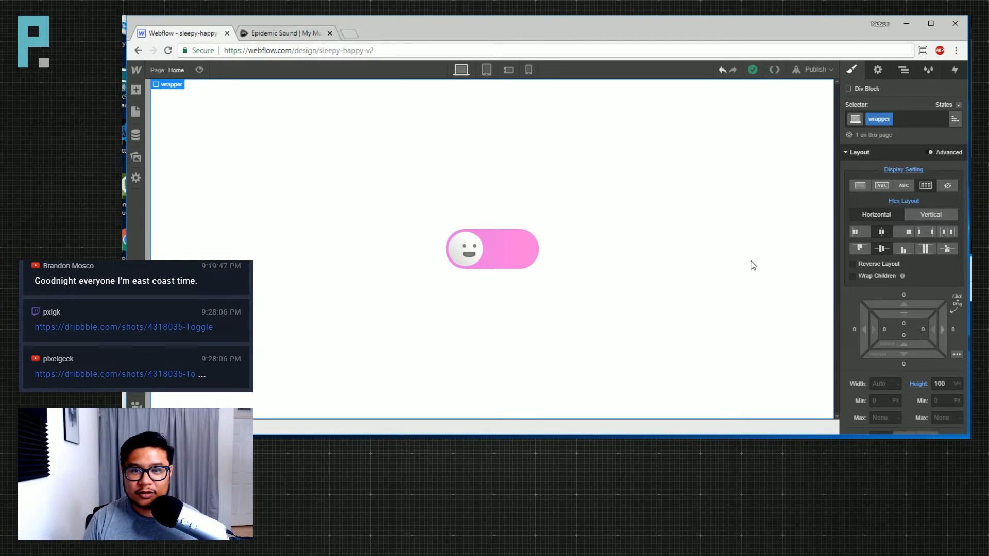
{"action": "left_click", "coordinate": [903, 69]}
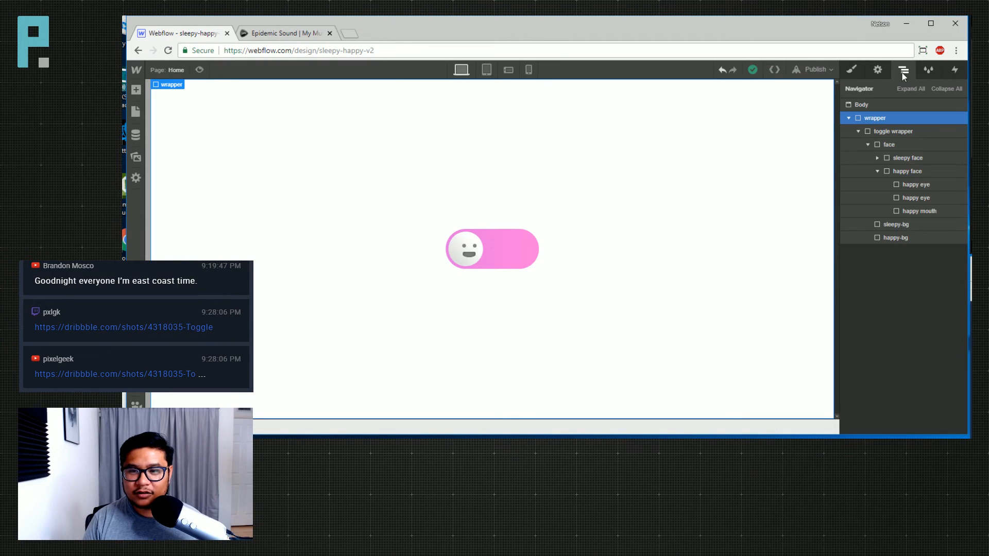
{"action": "left_click", "coordinate": [878, 172]}
{"action": "left_click", "coordinate": [889, 174]}
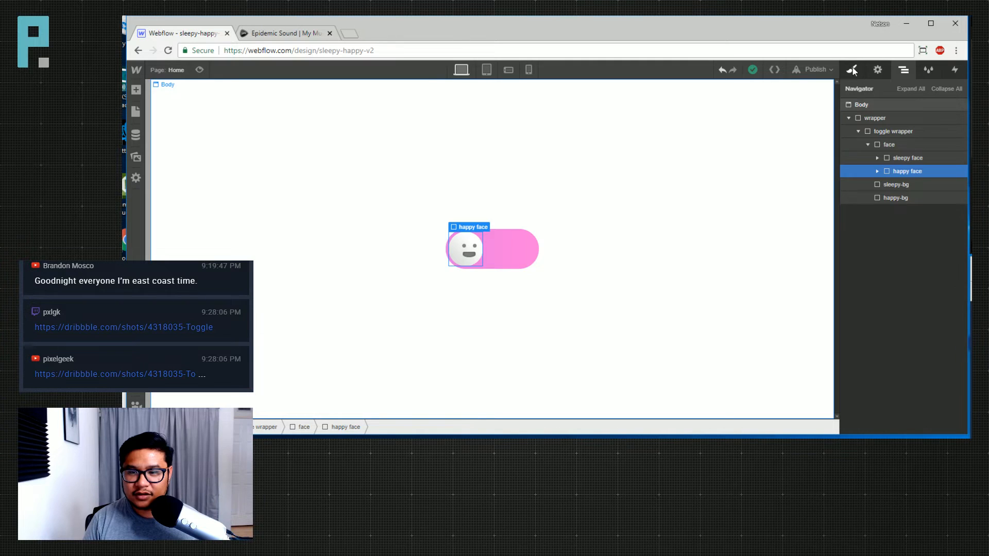
{"action": "left_click", "coordinate": [853, 70]}
{"action": "left_click", "coordinate": [904, 71]}
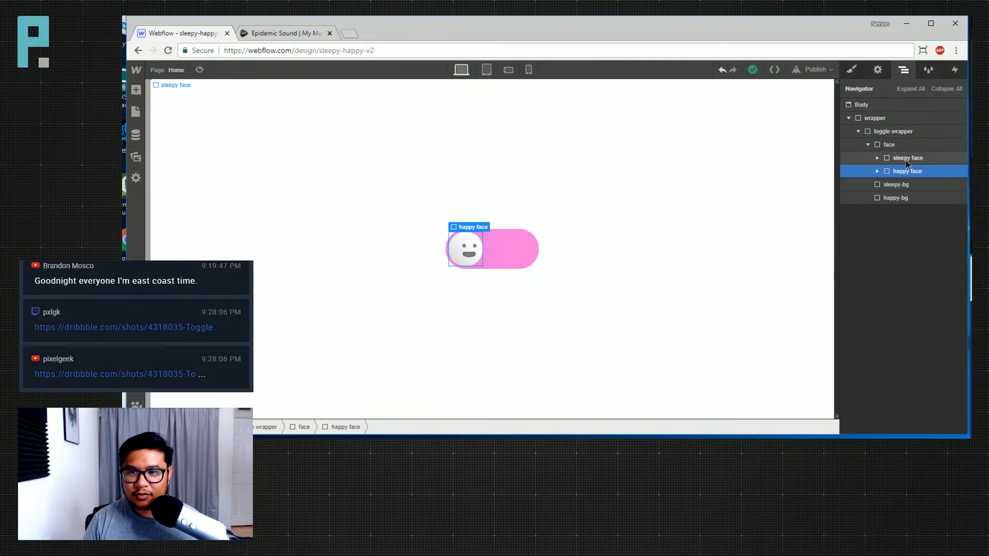
{"action": "left_click", "coordinate": [907, 158]}
{"action": "key", "text": "s"}
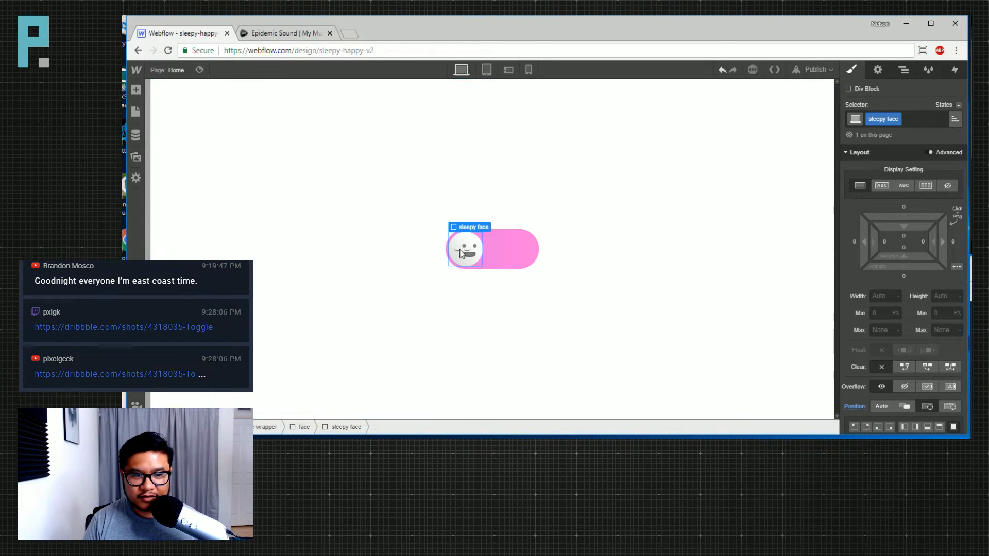
Shift the sleepy face's right eye sideways to a left offset of 34 px
{"action": "left_click", "coordinate": [904, 71]}
{"action": "left_click", "coordinate": [877, 158]}
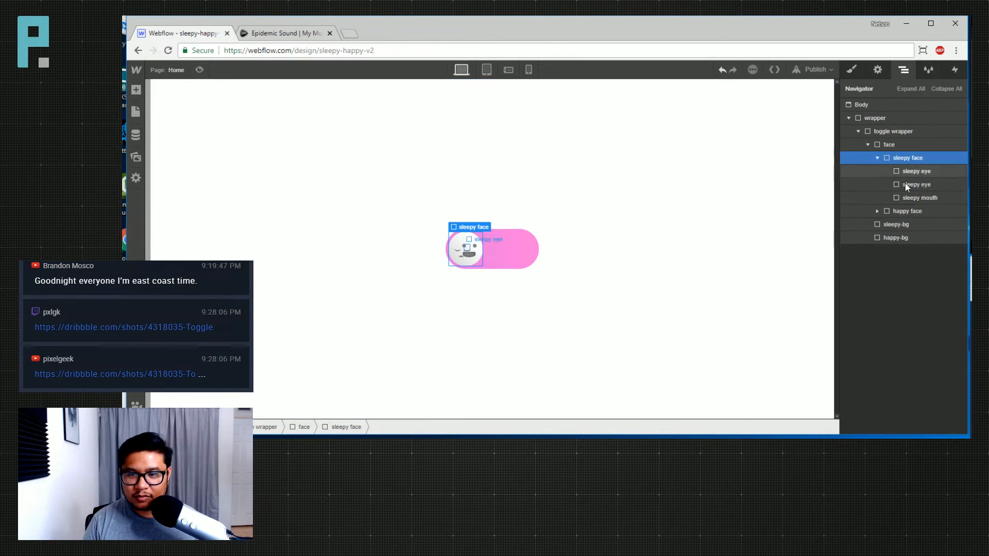
{"action": "left_click", "coordinate": [911, 183]}
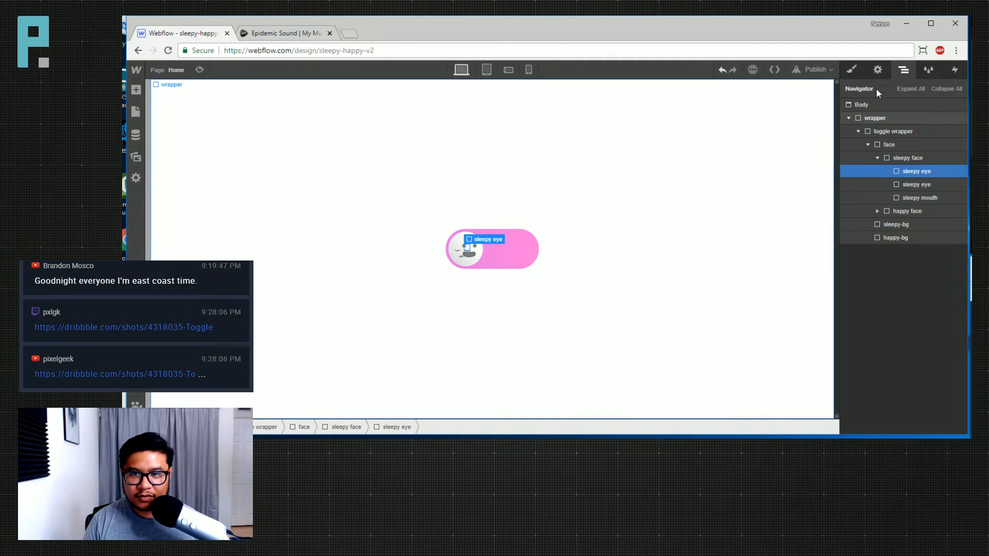
{"action": "left_click", "coordinate": [851, 71]}
{"action": "scroll", "coordinate": [905, 390], "scroll_direction": "down", "scroll_amount": 4}
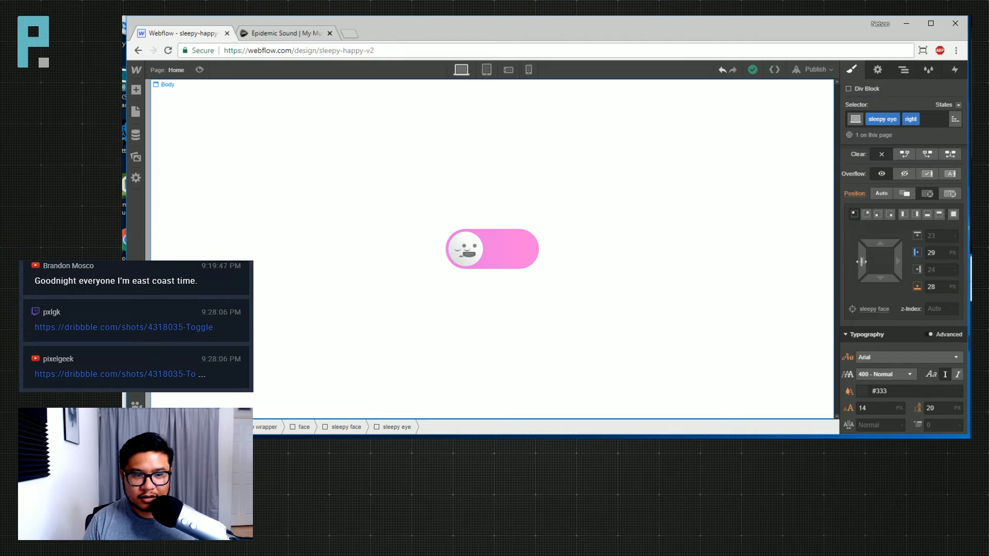
{"action": "left_click_drag", "start_coordinate": [861, 262], "coordinate": [866, 260]}
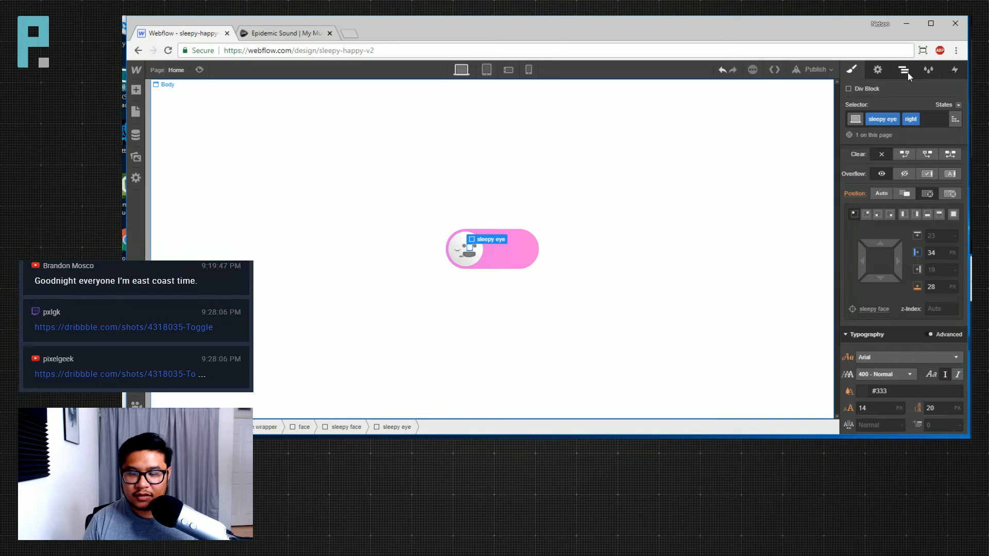
Nudge the sleepy mouth sideways to a left offset of 21 px and deselect it
{"action": "left_click", "coordinate": [904, 69]}
{"action": "left_click", "coordinate": [921, 197]}
{"action": "key", "text": "s"}
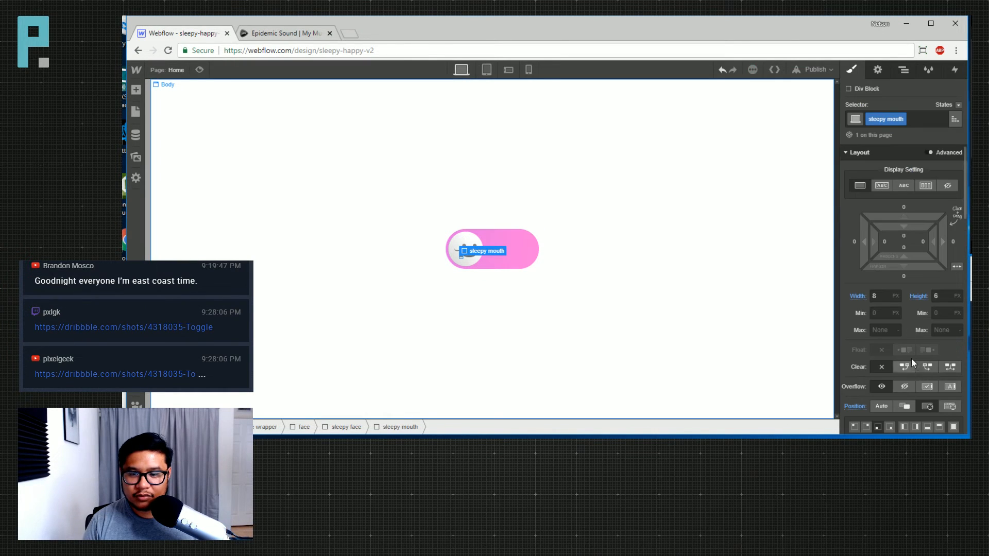
{"action": "scroll", "coordinate": [882, 364], "scroll_direction": "down", "scroll_amount": 3}
{"action": "left_click_drag", "start_coordinate": [864, 315], "coordinate": [863, 313]}
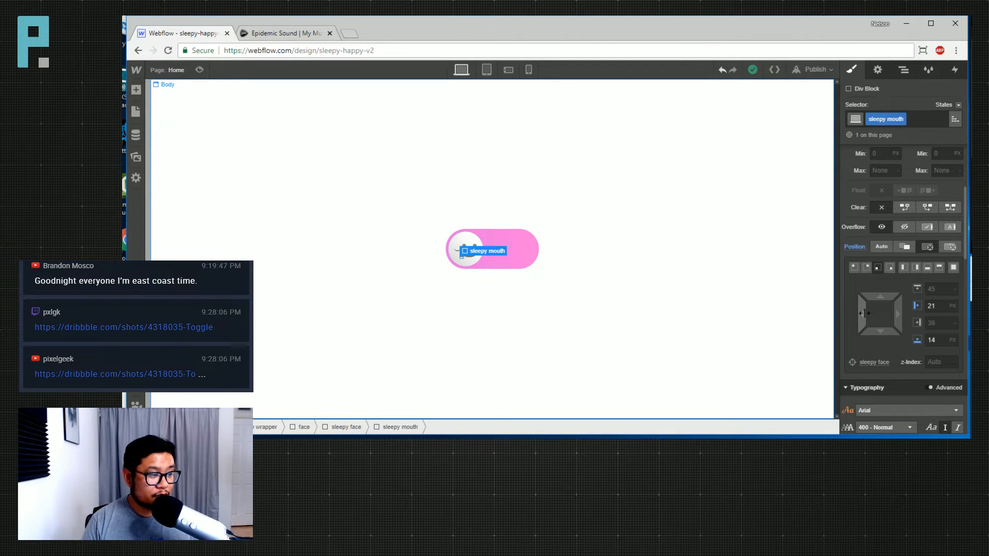
{"action": "left_click", "coordinate": [655, 270]}
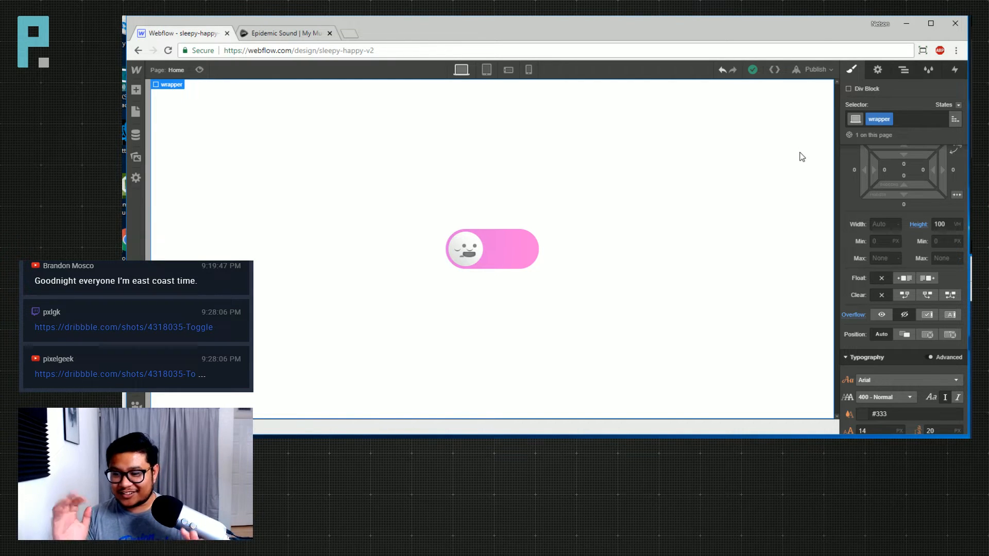
Give the toggle wrapper a Mouse Click (Tap) trigger whose first click uses the Start an Animation action
{"action": "left_click", "coordinate": [903, 69]}
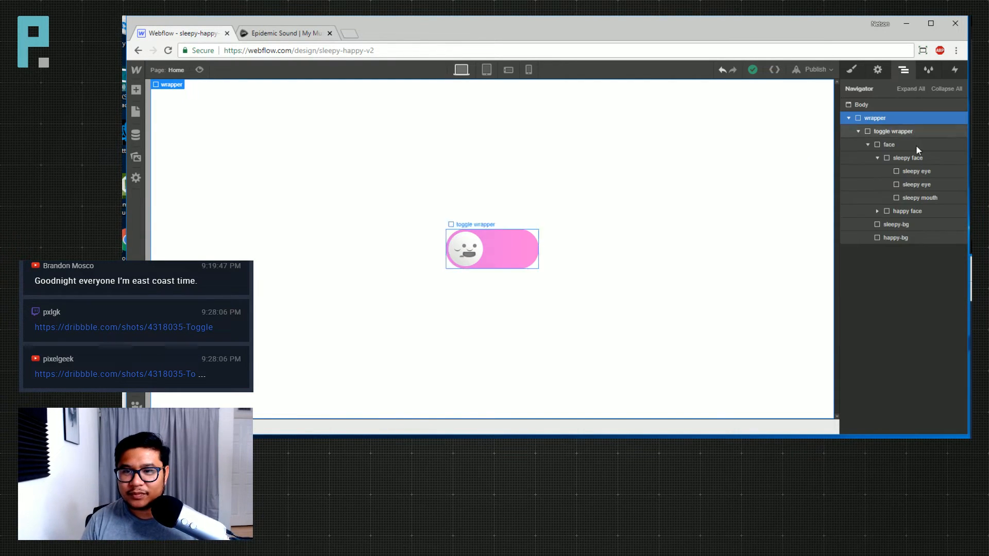
{"action": "left_click", "coordinate": [878, 159]}
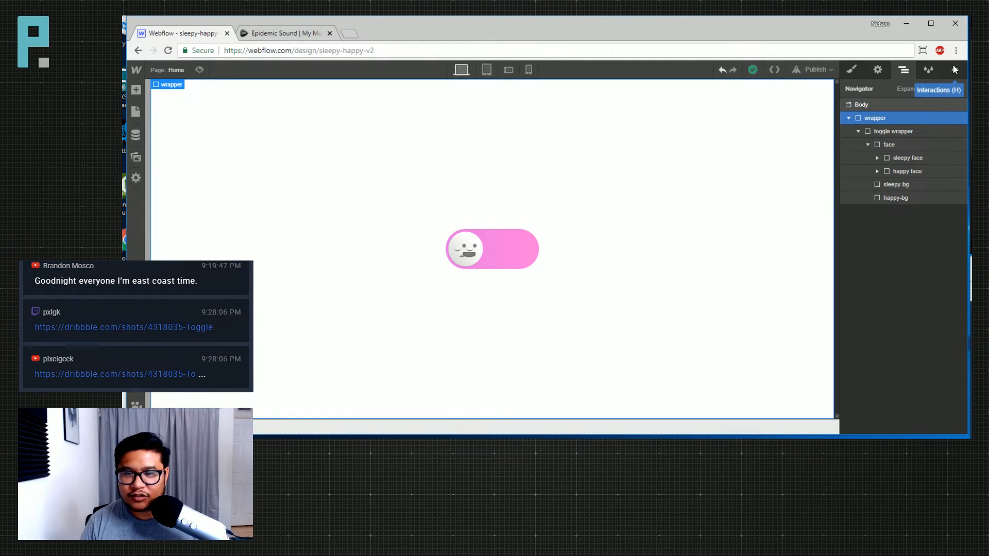
{"action": "left_click", "coordinate": [884, 132]}
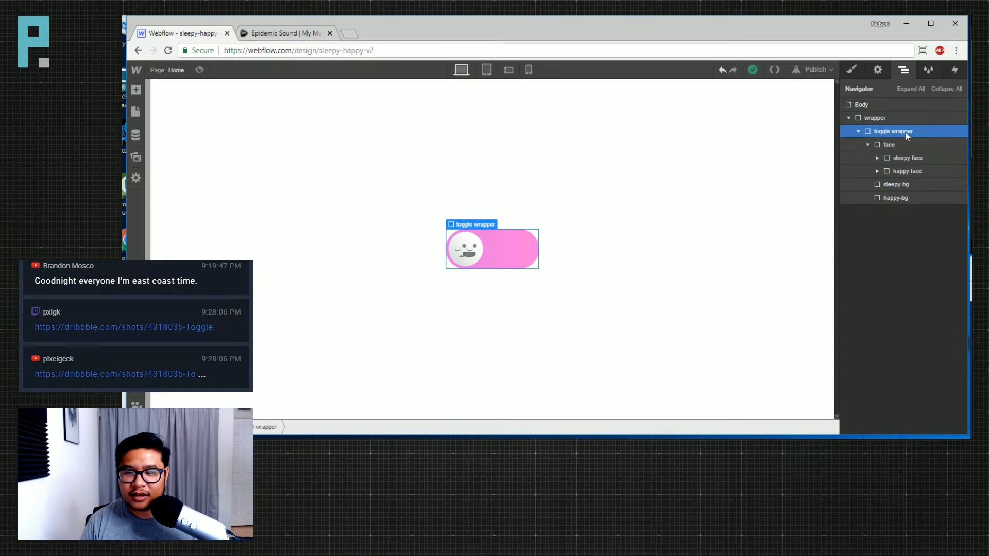
{"action": "left_click", "coordinate": [958, 72]}
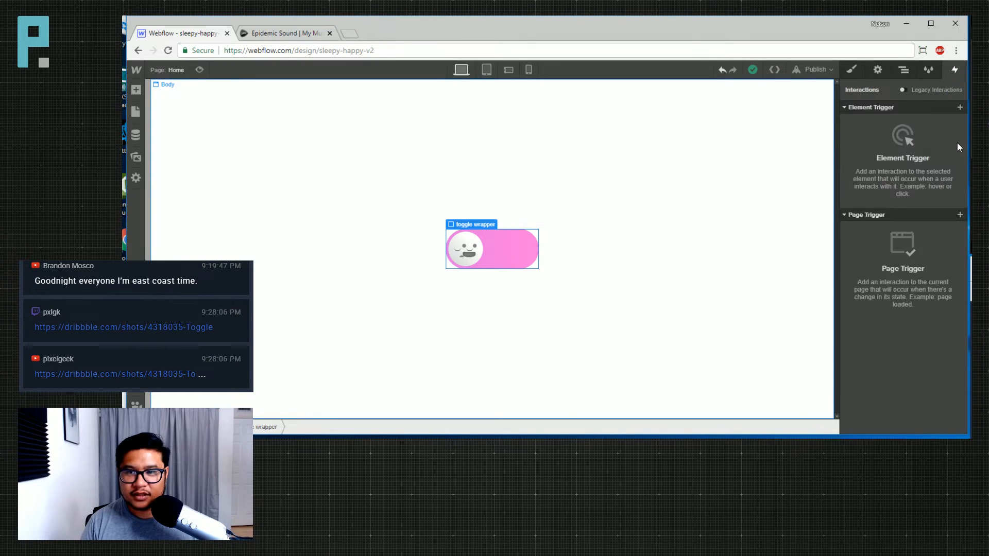
{"action": "left_click", "coordinate": [960, 107]}
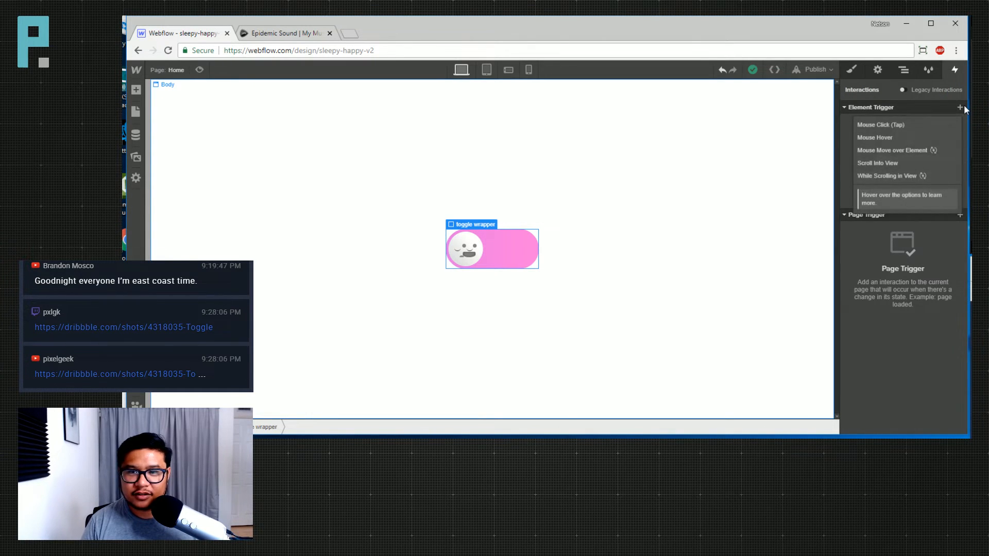
{"action": "left_click", "coordinate": [888, 124]}
{"action": "left_click", "coordinate": [906, 160]}
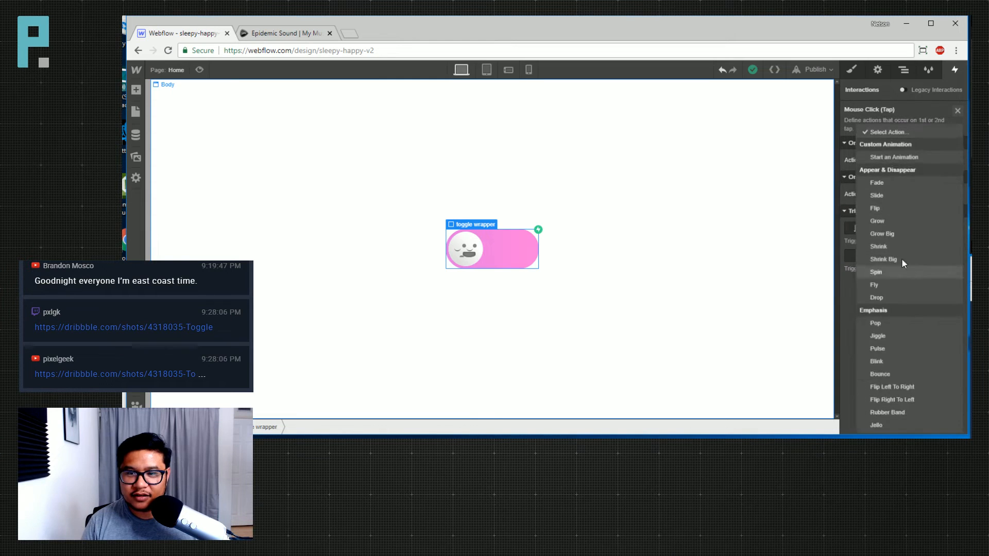
{"action": "left_click", "coordinate": [905, 156]}
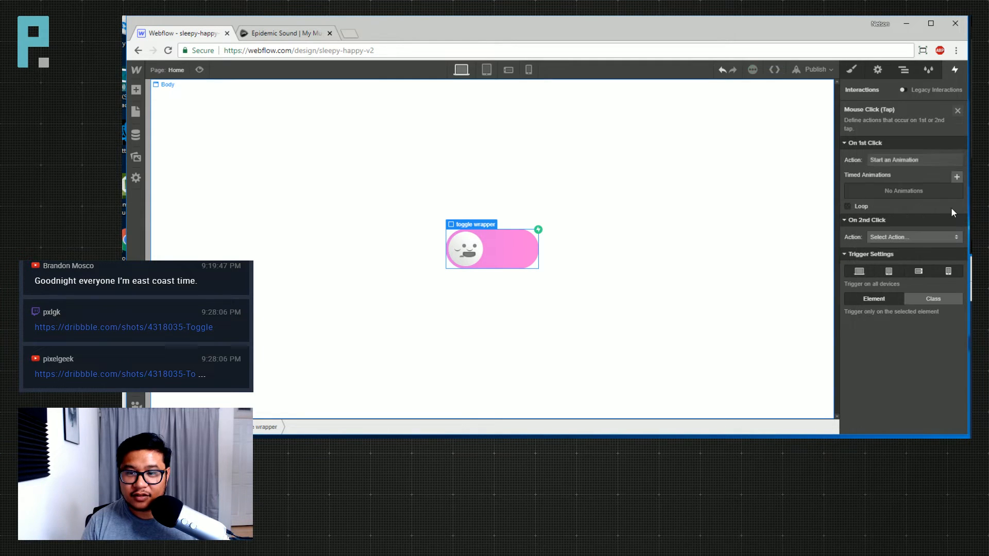
Create a timed animation for the first click and name it "sleepy to happy"
{"action": "left_click", "coordinate": [957, 177]}
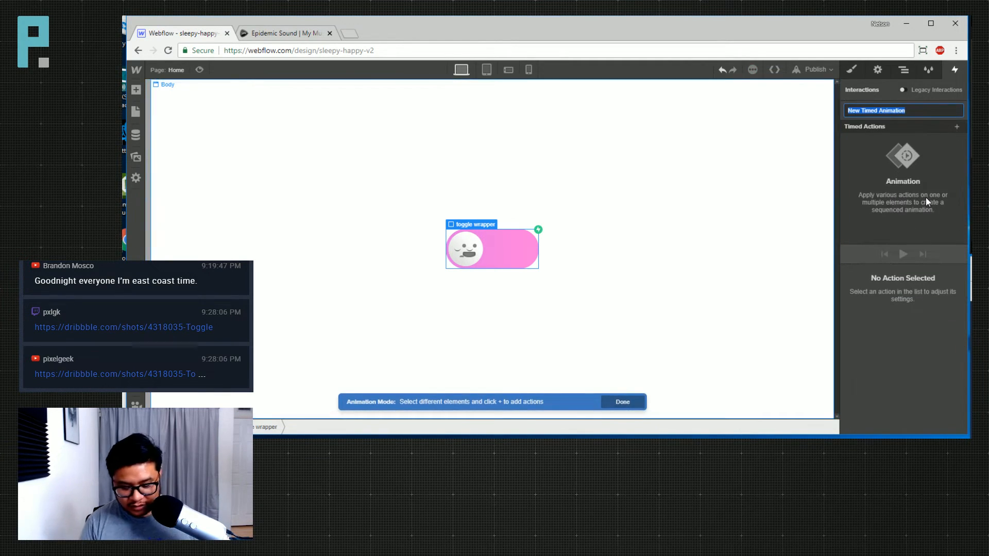
{"action": "type", "text": "sl"}
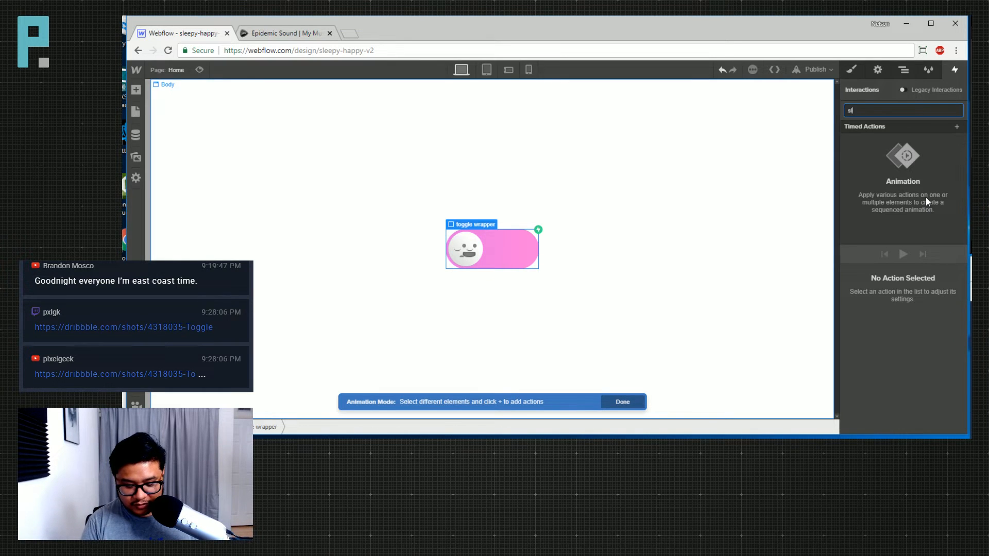
{"action": "type", "text": "eepy to happy"}
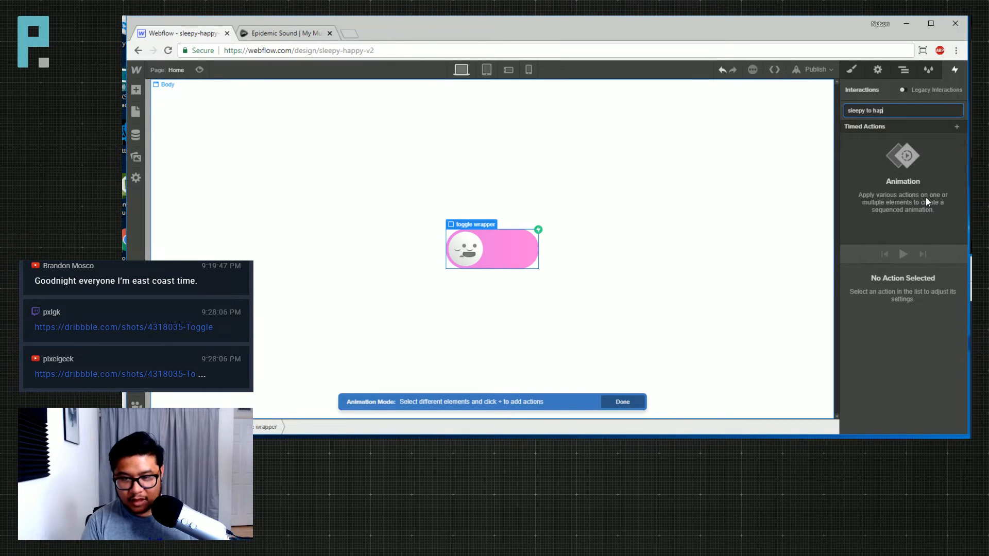
{"action": "key", "text": "Return"}
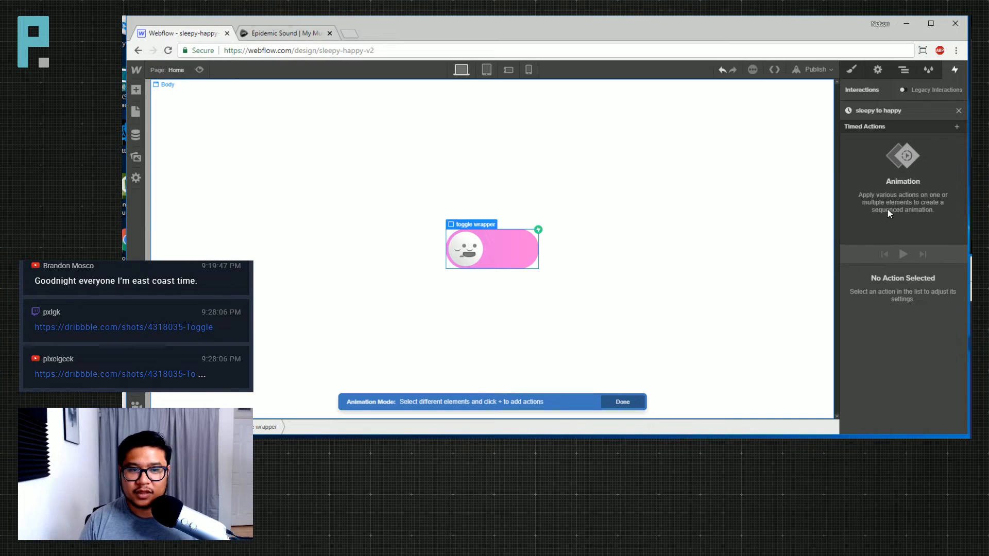
{"action": "left_click", "coordinate": [957, 127]}
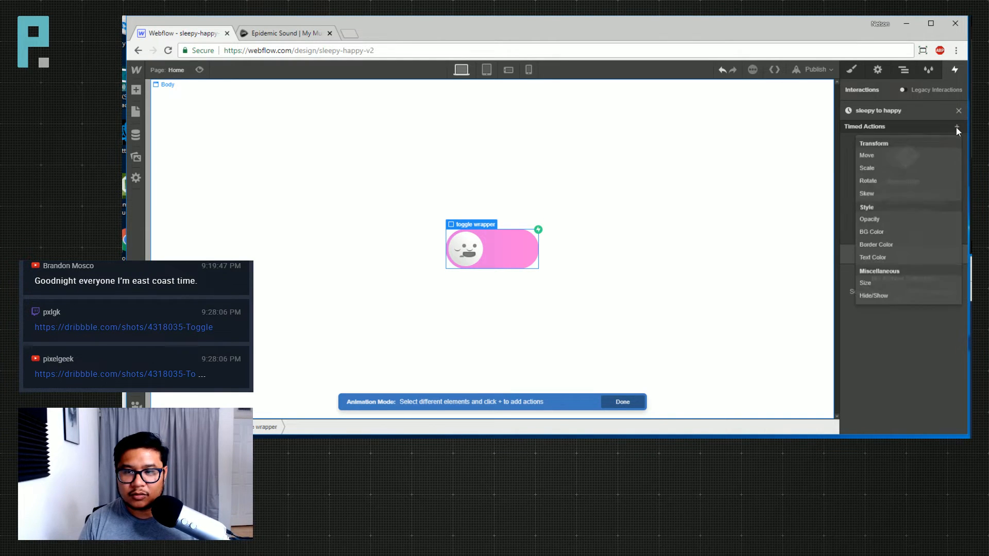
{"action": "left_click", "coordinate": [910, 73]}
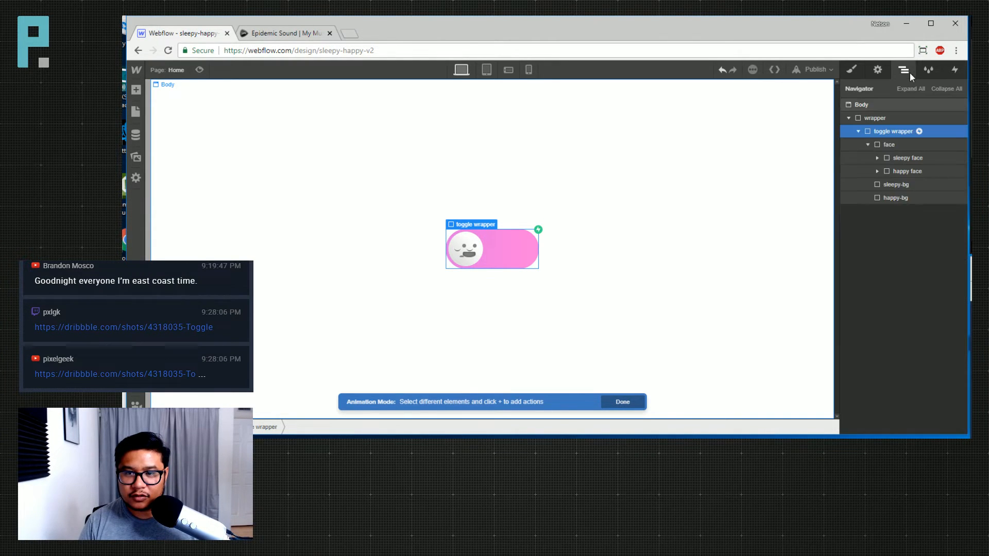
{"action": "left_click", "coordinate": [922, 171]}
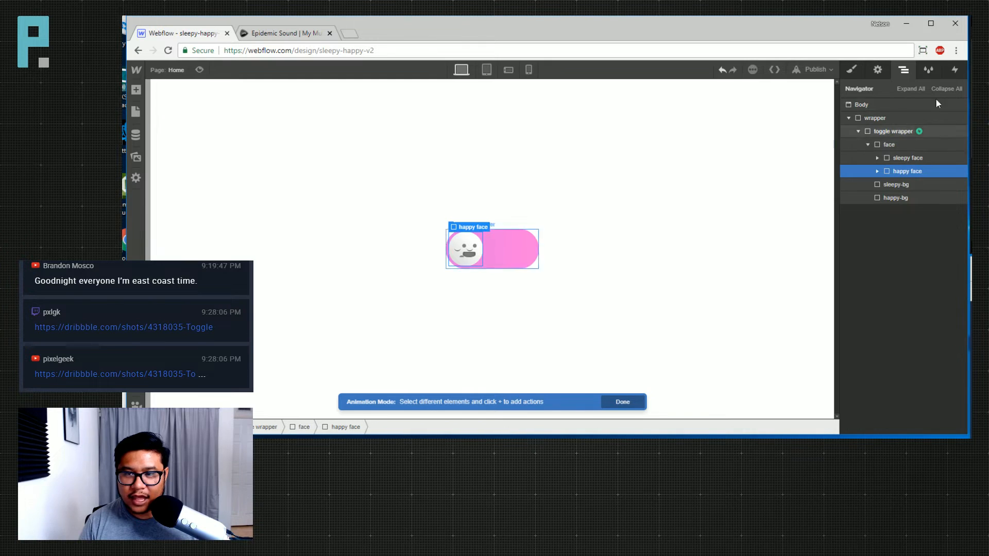
{"action": "left_click", "coordinate": [954, 71]}
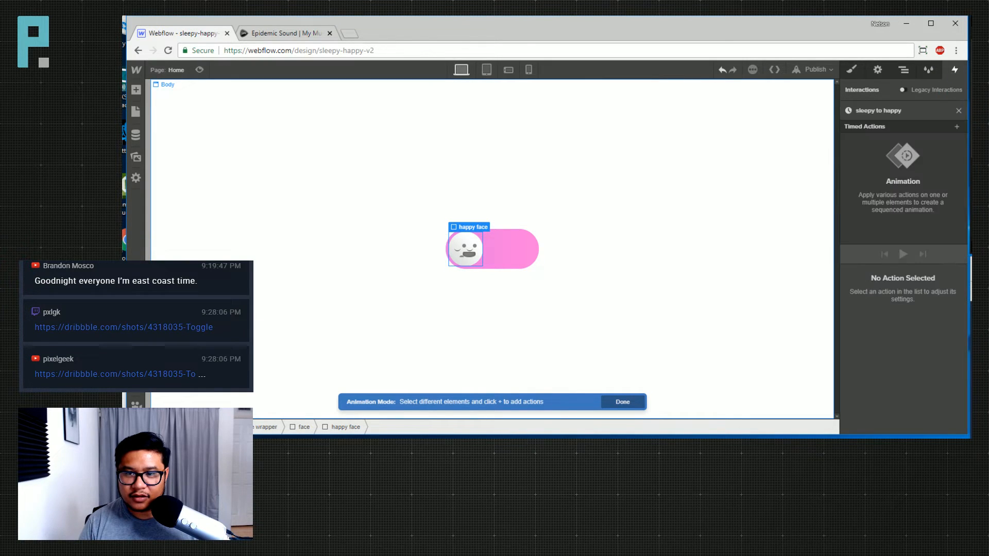
{"action": "left_click", "coordinate": [957, 127]}
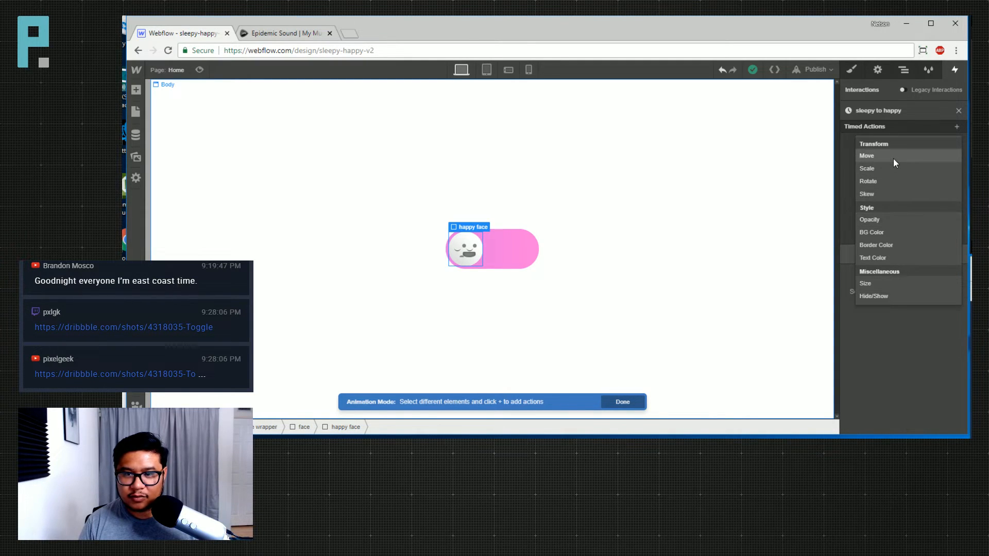
{"action": "left_click", "coordinate": [934, 107]}
{"action": "left_click", "coordinate": [904, 69]}
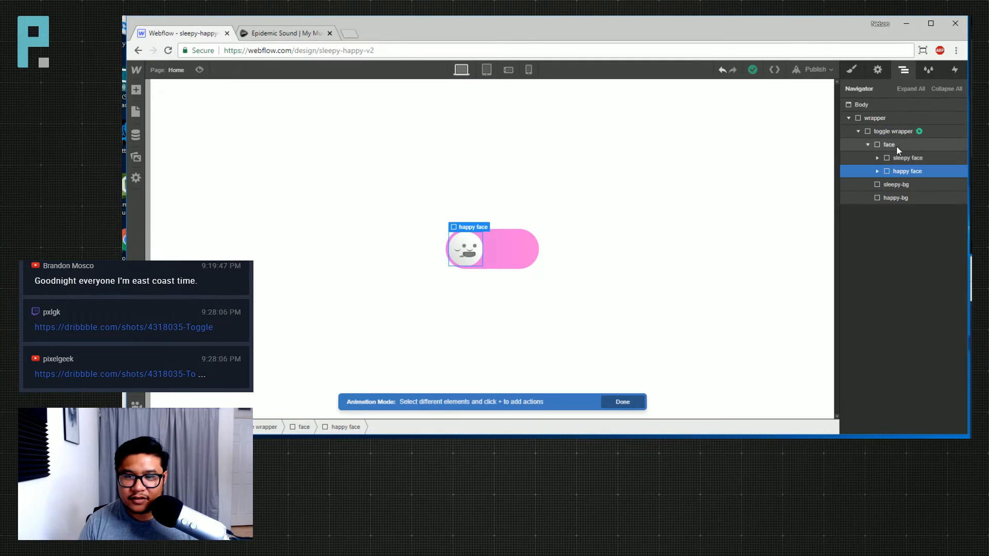
Leave animation mode and set the face element's overflow to hidden
{"action": "left_click", "coordinate": [896, 145]}
{"action": "left_click", "coordinate": [641, 402]}
{"action": "left_click", "coordinate": [889, 146]}
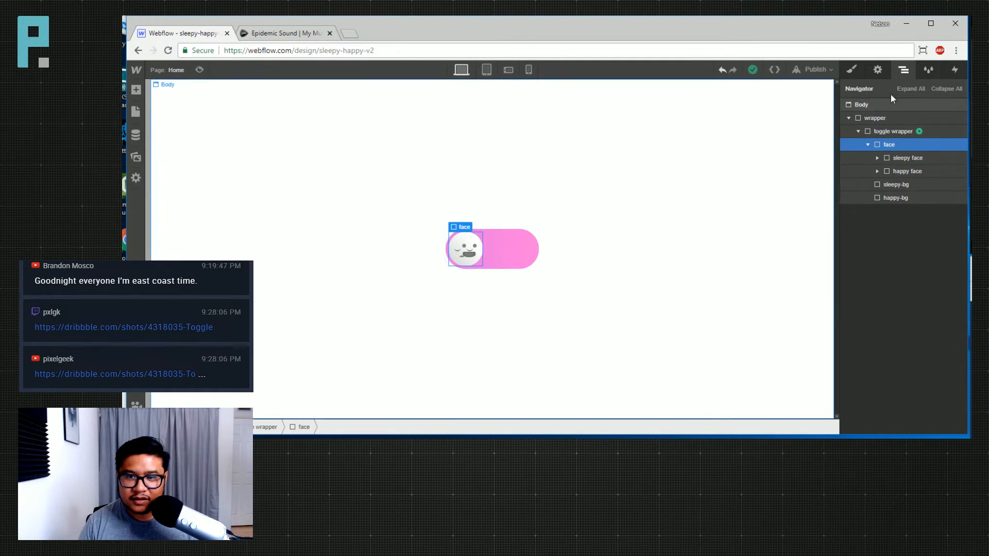
{"action": "left_click", "coordinate": [852, 70]}
{"action": "scroll", "coordinate": [902, 271], "scroll_direction": "down", "scroll_amount": 3}
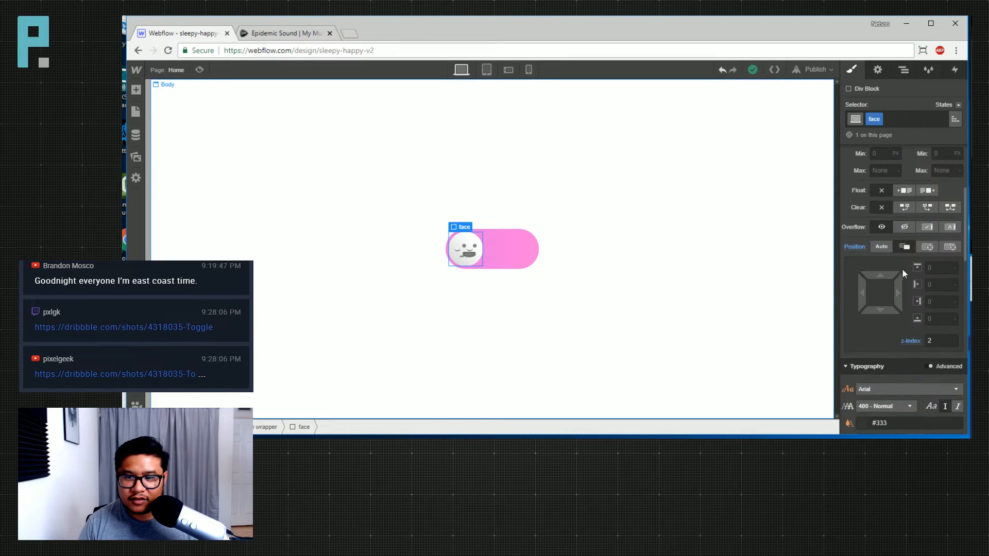
Compare the toggle with the Dribbble reference's sleepy and happy states, and move the reference window out of the way
{"action": "key", "text": "alt+Tab"}
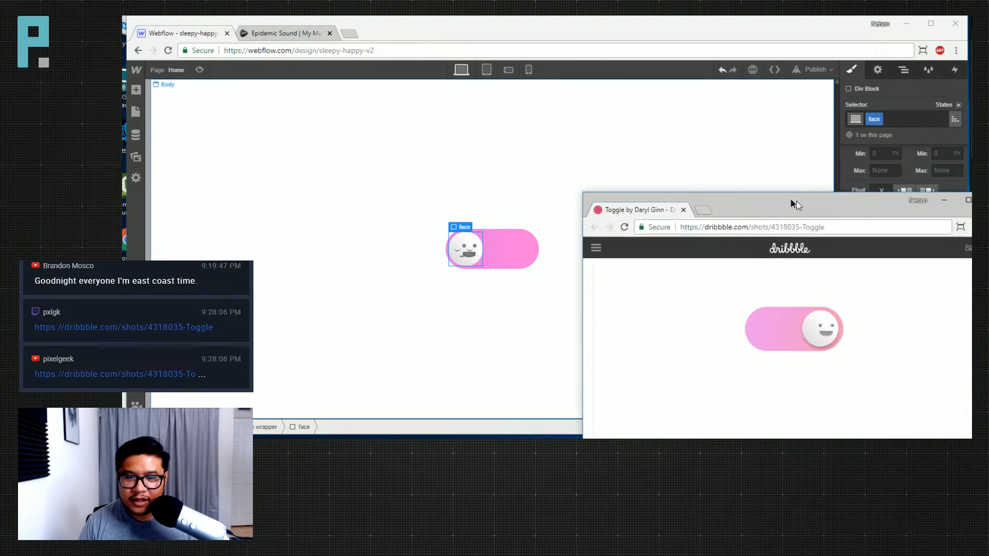
{"action": "left_click_drag", "start_coordinate": [792, 203], "coordinate": [629, 128]}
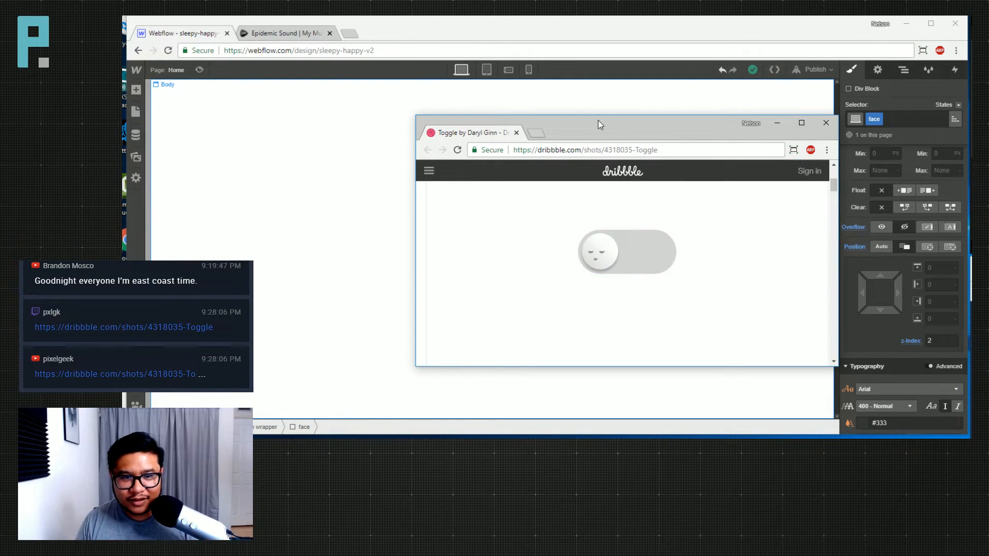
{"action": "left_click_drag", "start_coordinate": [598, 119], "coordinate": [988, 123]}
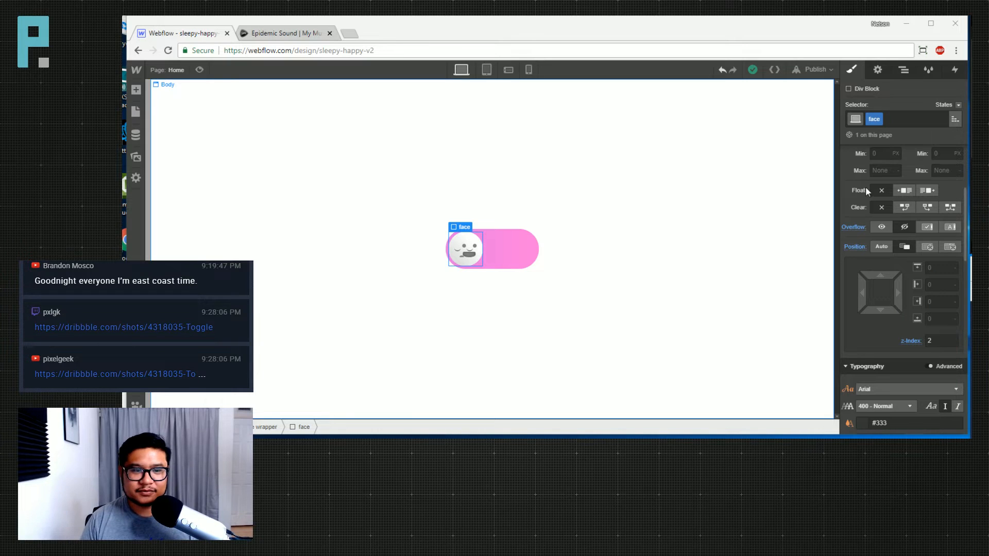
Reopen the "sleepy to happy" timed animation from the toggle wrapper's first-click trigger for editing
{"action": "left_click", "coordinate": [903, 69]}
{"action": "left_click", "coordinate": [918, 133]}
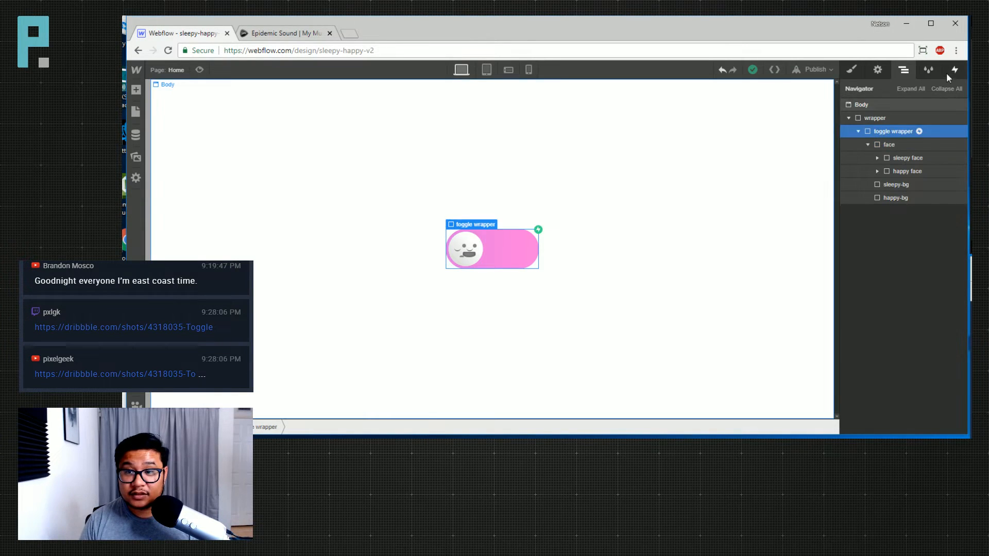
{"action": "left_click", "coordinate": [954, 70]}
{"action": "left_click", "coordinate": [959, 122]}
{"action": "left_click", "coordinate": [880, 126]}
{"action": "left_click", "coordinate": [898, 190]}
{"action": "left_click", "coordinate": [955, 191]}
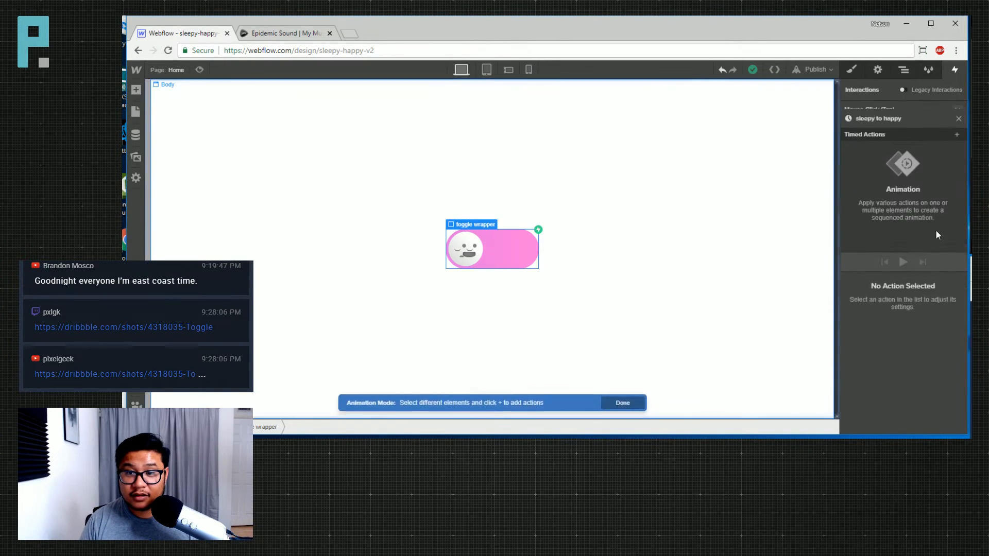
Add a Move action for the happy face as an initial state, offset horizontally by about 83 px
{"action": "left_click", "coordinate": [469, 249]}
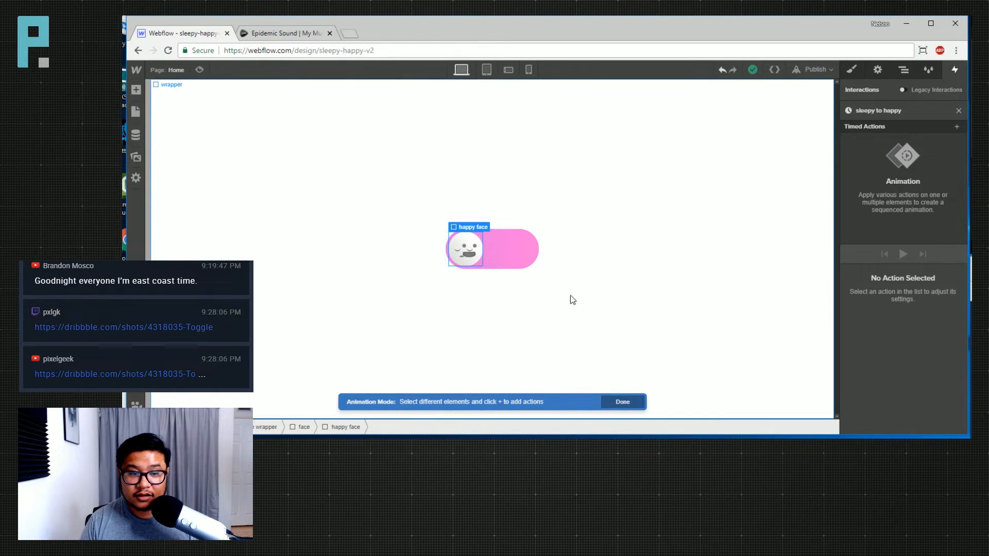
{"action": "left_click", "coordinate": [956, 127]}
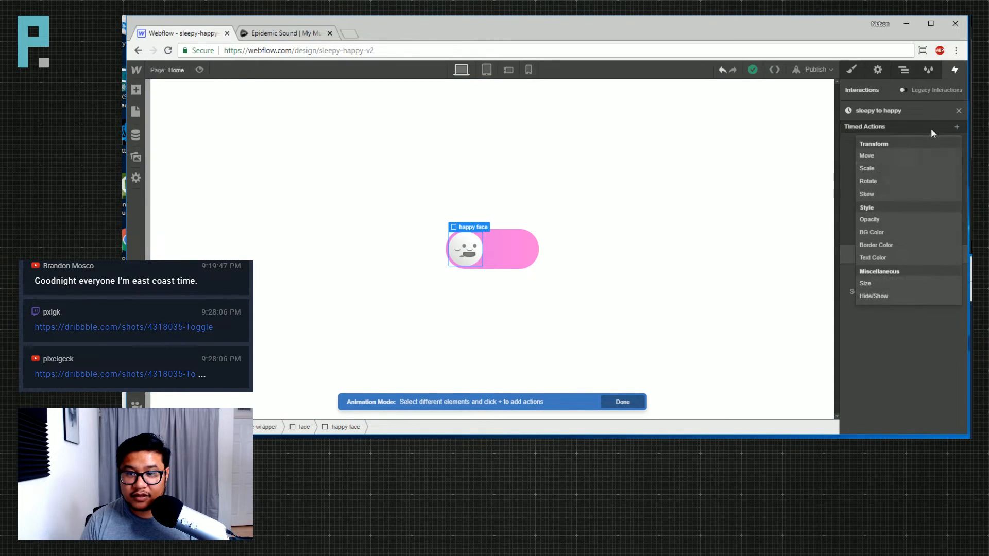
{"action": "left_click", "coordinate": [876, 159]}
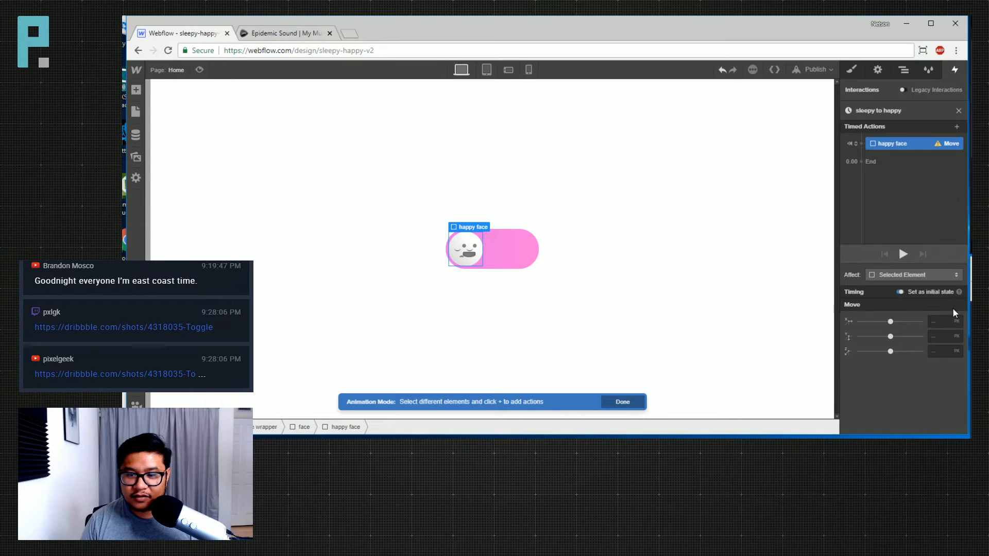
{"action": "left_click_drag", "start_coordinate": [891, 322], "coordinate": [896, 322]}
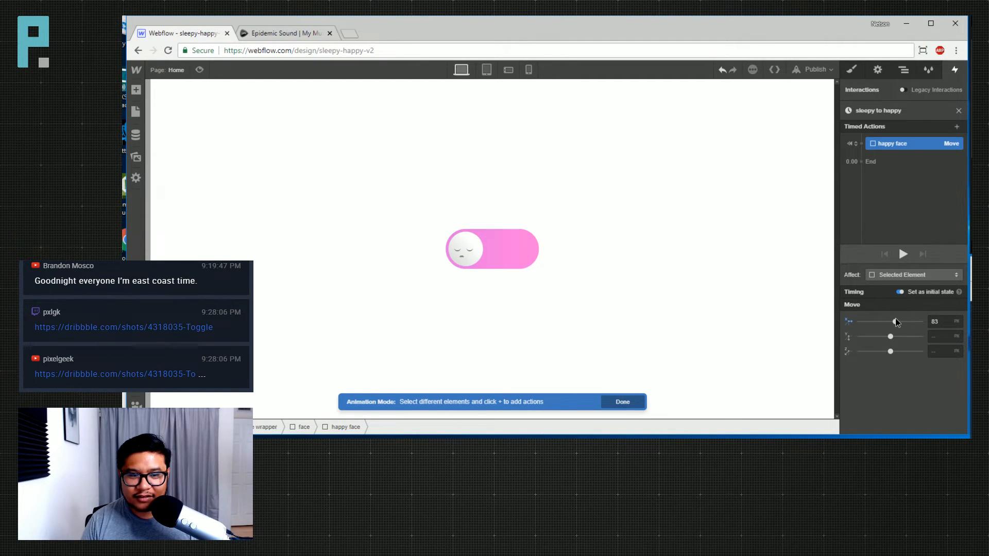
Try smaller horizontal offsets of 53 px and 63 px for the happy face's initial Move
{"action": "left_click", "coordinate": [941, 321]}
{"action": "type", "text": "73"}
{"action": "key", "text": "BackSpace"}
{"action": "key", "text": "BackSpace"}
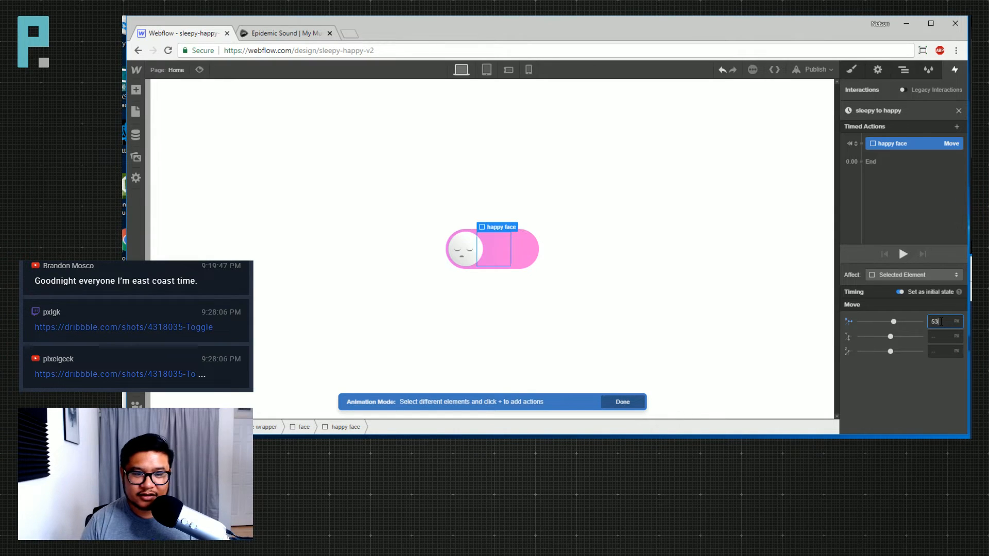
{"action": "type", "text": "53"}
{"action": "key", "text": "BackSpace"}
{"action": "key", "text": "BackSpace"}
{"action": "type", "text": "63"}
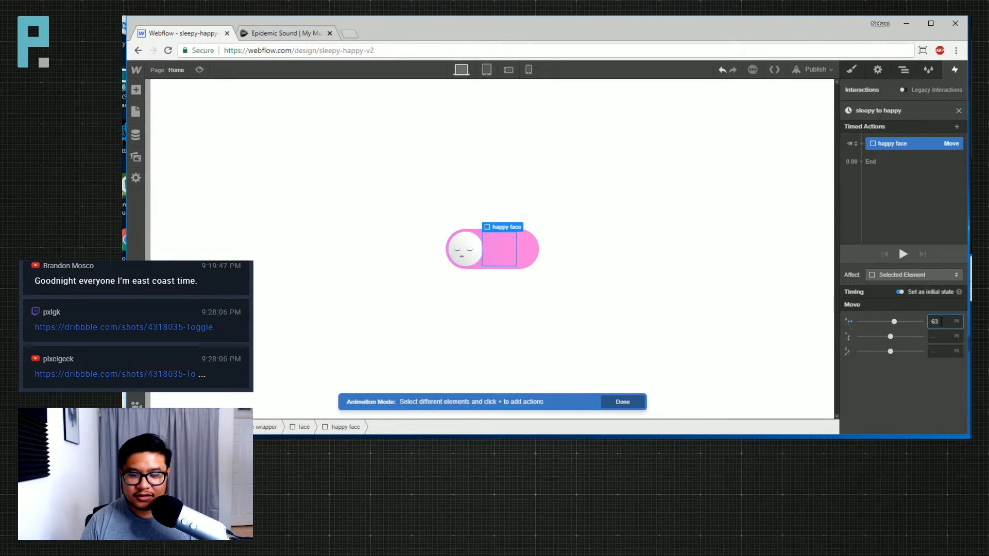
Set the horizontal offset of the happy face's initial Move to 100%
{"action": "key", "text": "BackSpace"}
{"action": "key", "text": "BackSpace"}
{"action": "type", "text": "101%"}
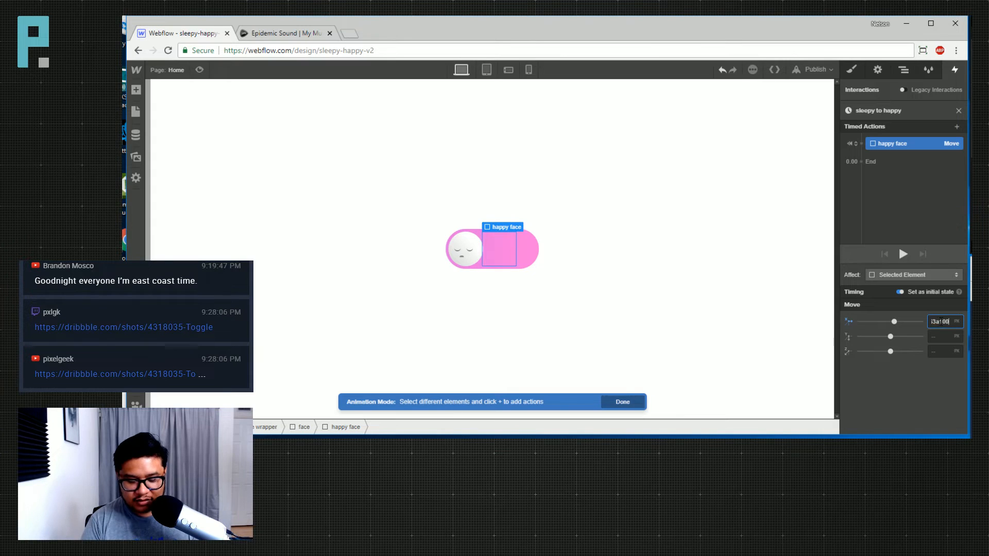
{"action": "key", "text": "BackSpace"}
{"action": "key", "text": "BackSpace"}
{"action": "key", "text": "BackSpace"}
{"action": "key", "text": "BackSpace"}
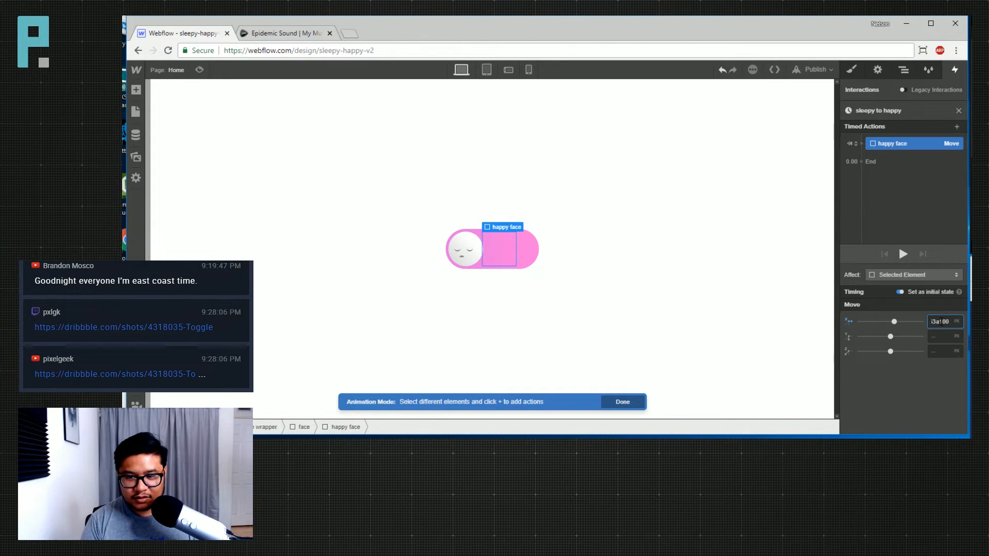
{"action": "type", "text": "63a"}
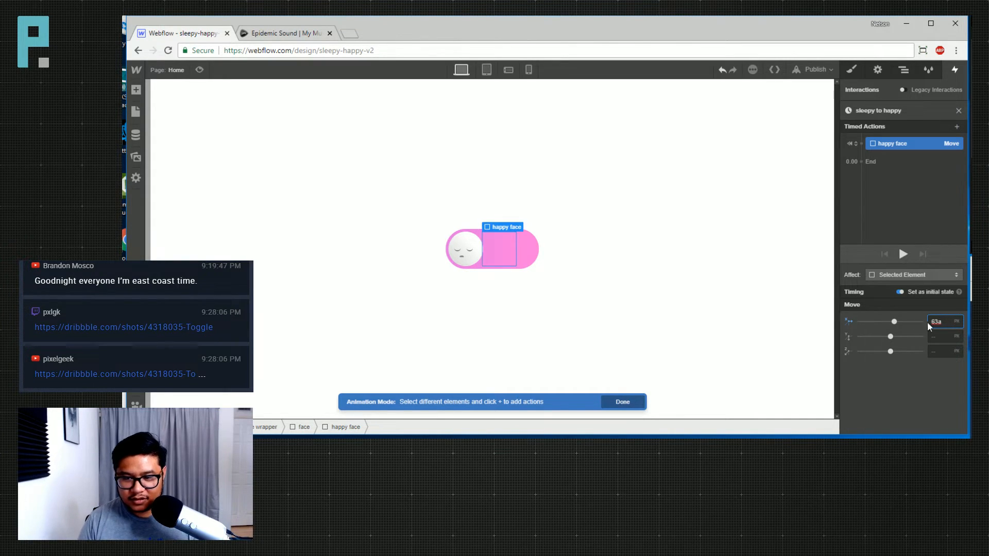
{"action": "double_click", "coordinate": [931, 323]}
{"action": "type", "text": "100"}
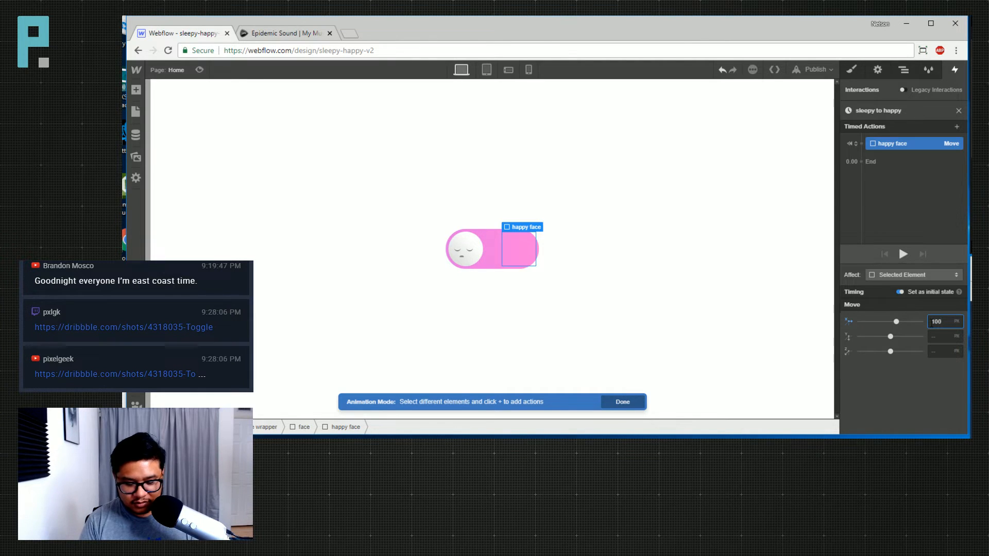
{"action": "type", "text": "%"}
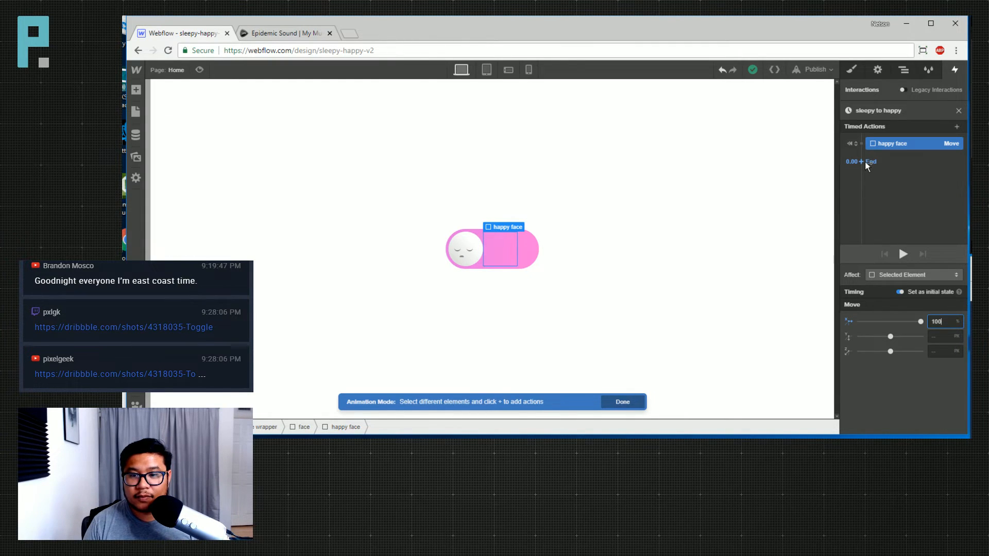
Add a timed Move at 0.00 s returning the happy face to 0% horizontally, and preview the animation
{"action": "left_click", "coordinate": [865, 162]}
{"action": "left_click", "coordinate": [889, 191]}
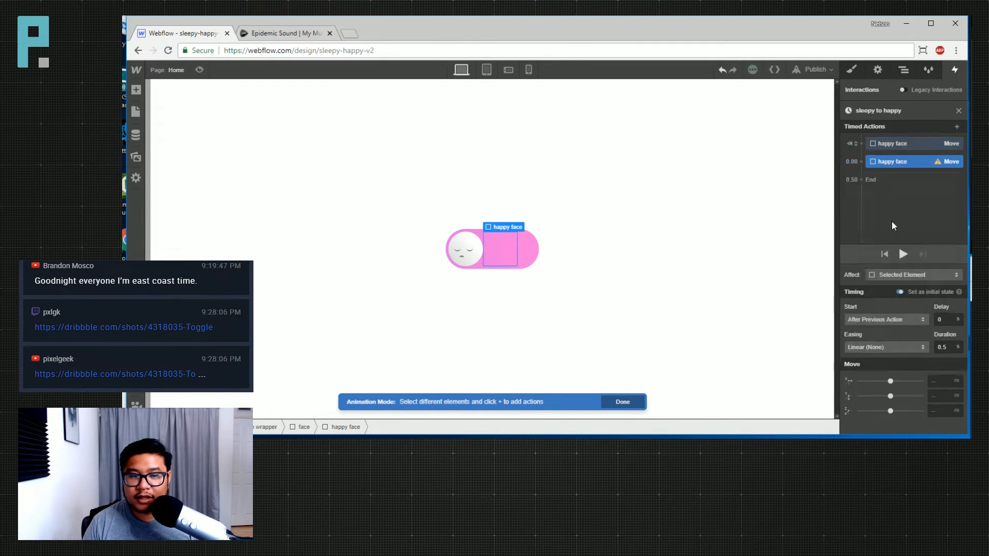
{"action": "left_click", "coordinate": [941, 382]}
{"action": "type", "text": "0"}
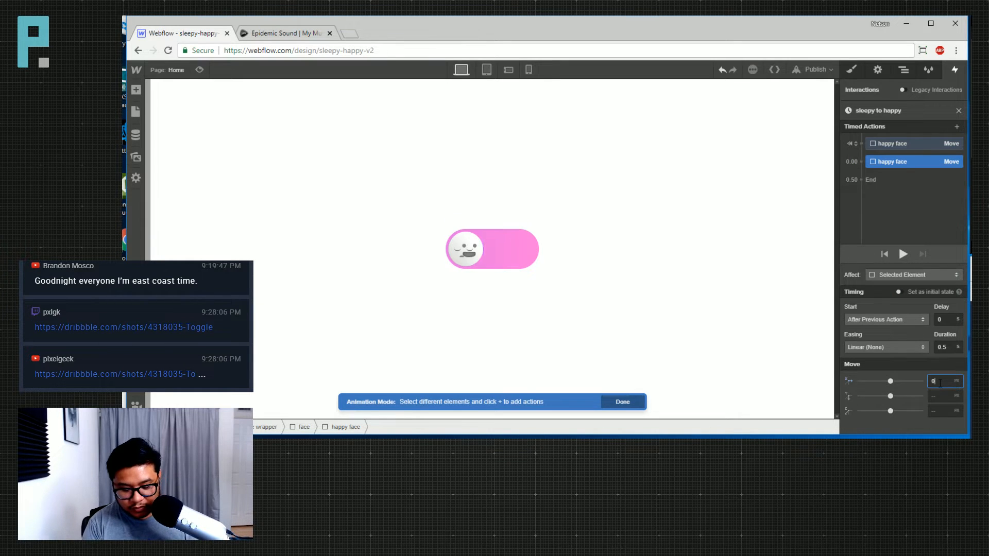
{"action": "left_click", "coordinate": [902, 254]}
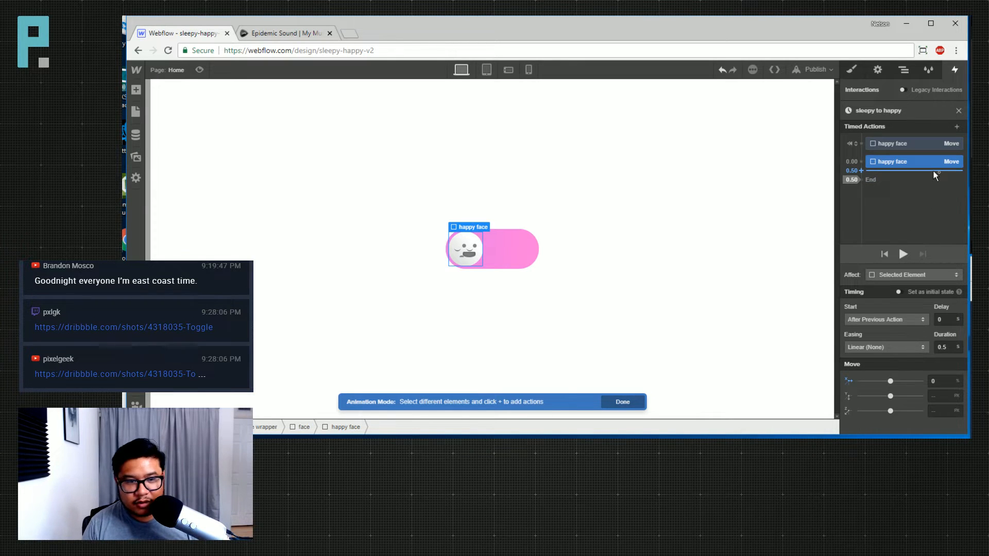
Add an initial-state Move action for the sleepy face with a horizontal offset of 0%
{"action": "left_click", "coordinate": [903, 70]}
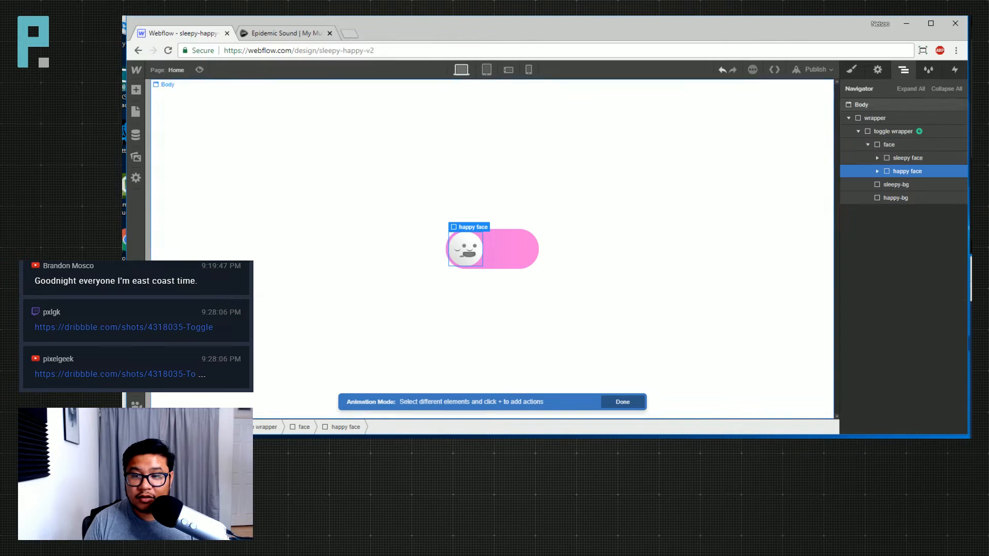
{"action": "left_click", "coordinate": [956, 70]}
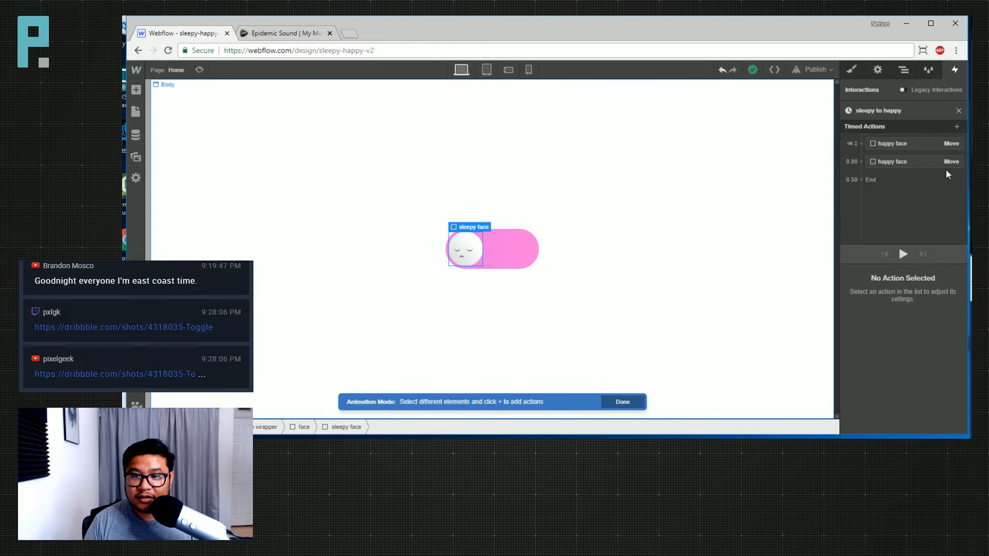
{"action": "left_click", "coordinate": [861, 143]}
{"action": "left_click", "coordinate": [881, 178]}
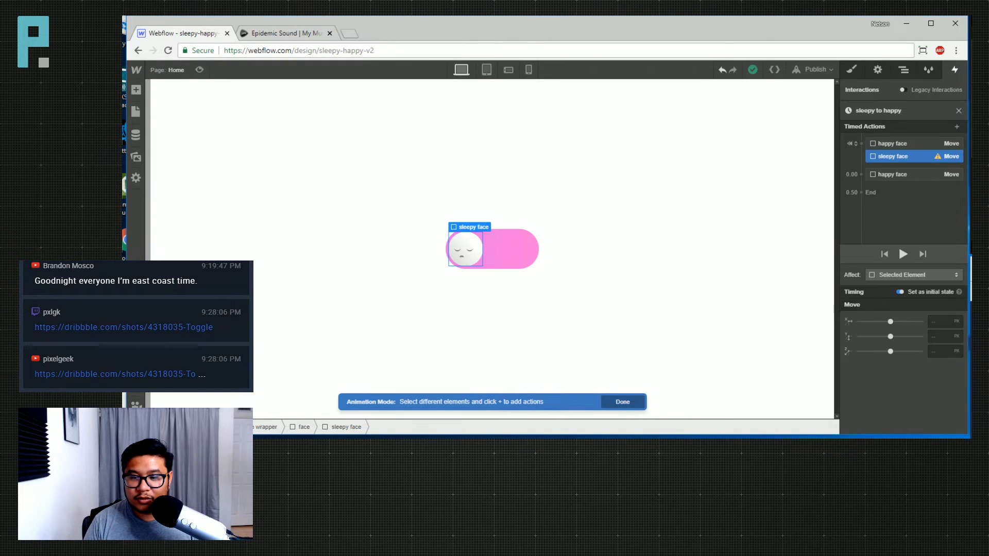
{"action": "left_click", "coordinate": [943, 321]}
{"action": "type", "text": "0%"}
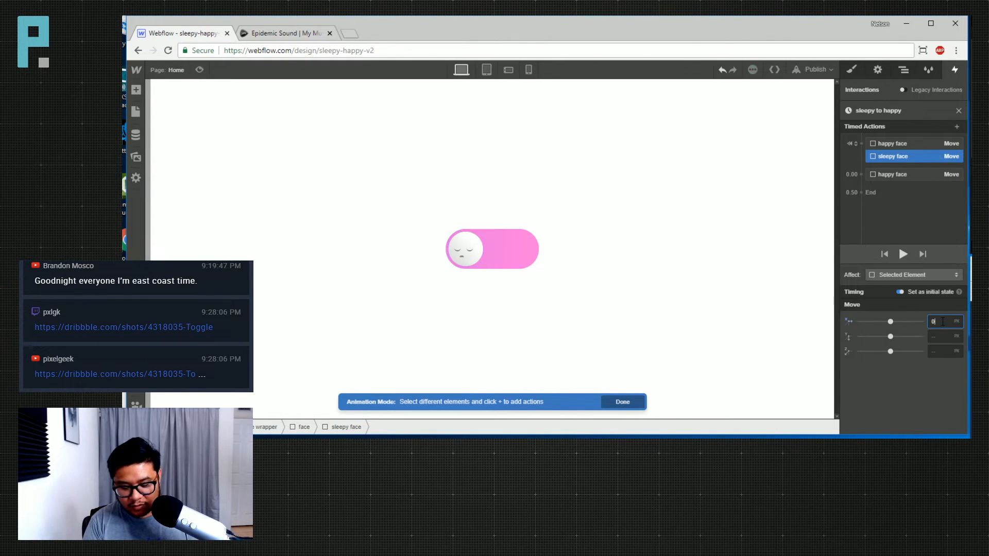
Add a Move for the sleepy face alongside the happy face's timed Move, with a horizontal offset of 100%
{"action": "left_click", "coordinate": [861, 174]}
{"action": "left_click", "coordinate": [879, 206]}
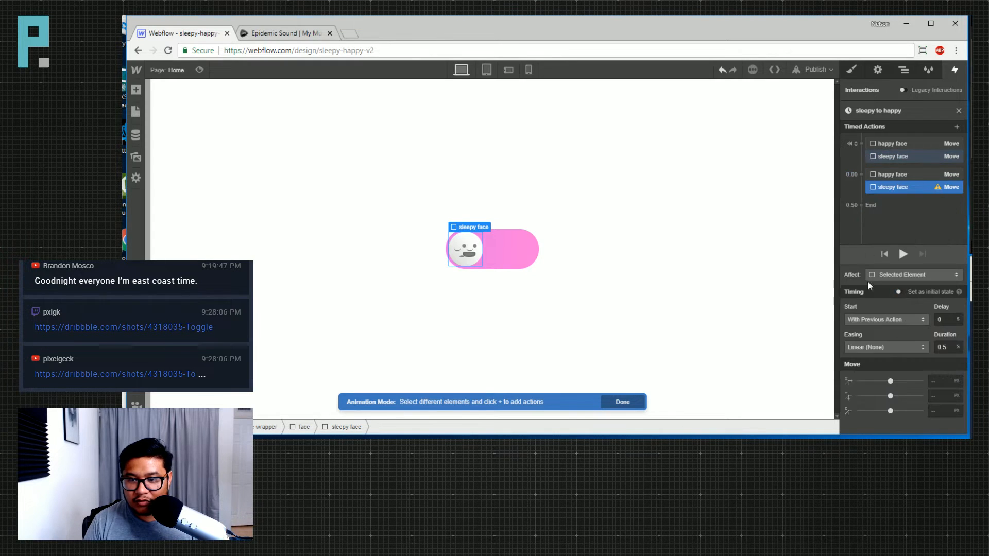
{"action": "left_click", "coordinate": [942, 380]}
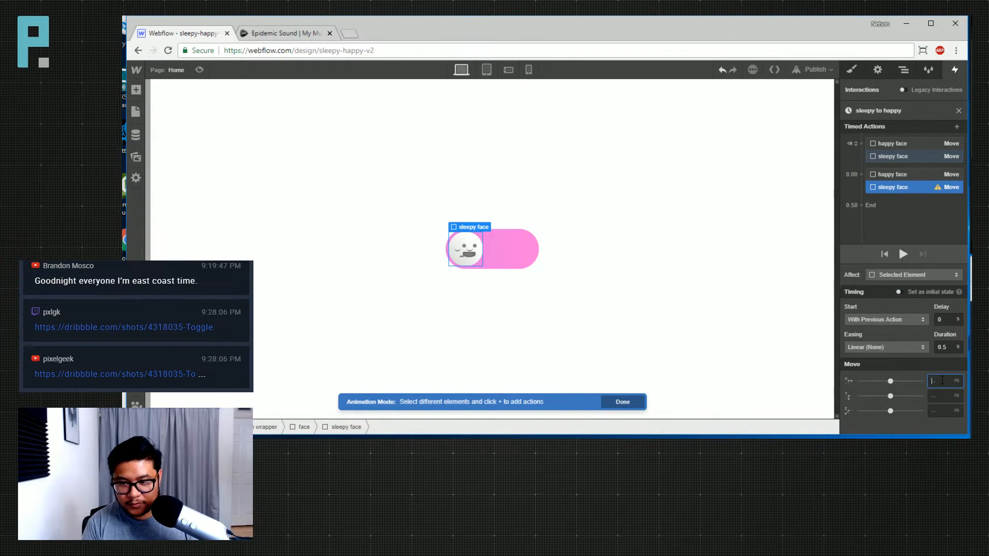
{"action": "type", "text": "-100%"}
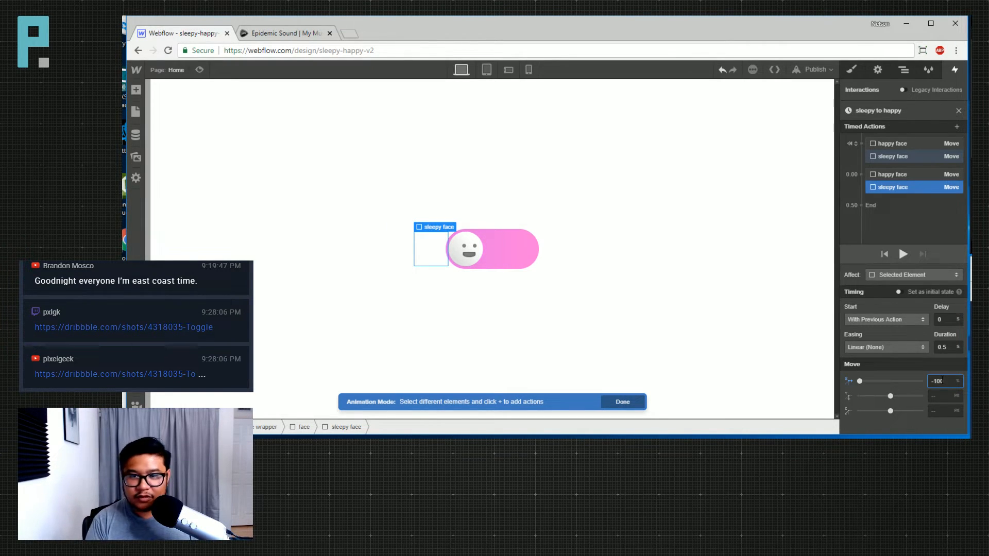
{"action": "key", "text": "Home"}
{"action": "key", "text": "Delete"}
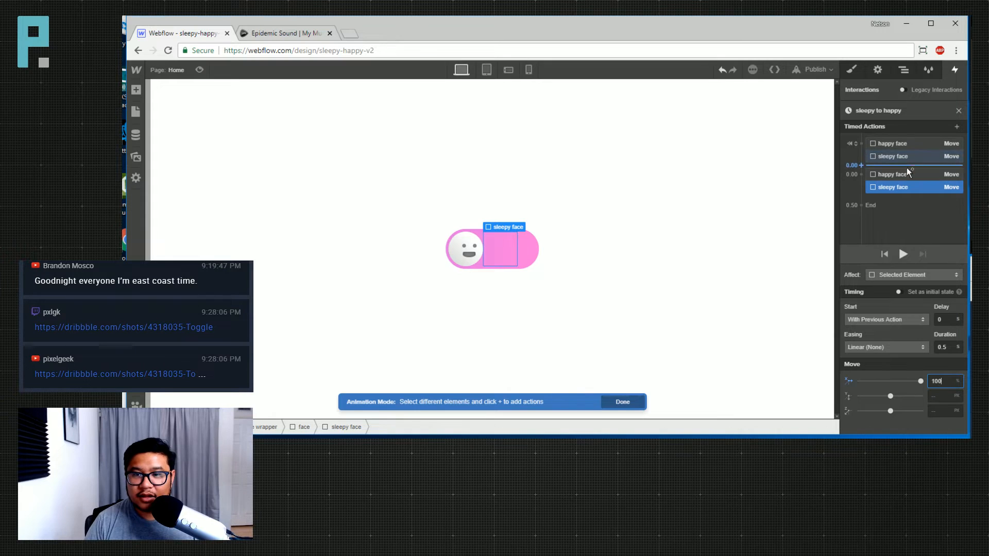
Set the happy face's initial Move to -100% horizontally and preview the face swap several times
{"action": "left_click", "coordinate": [892, 145]}
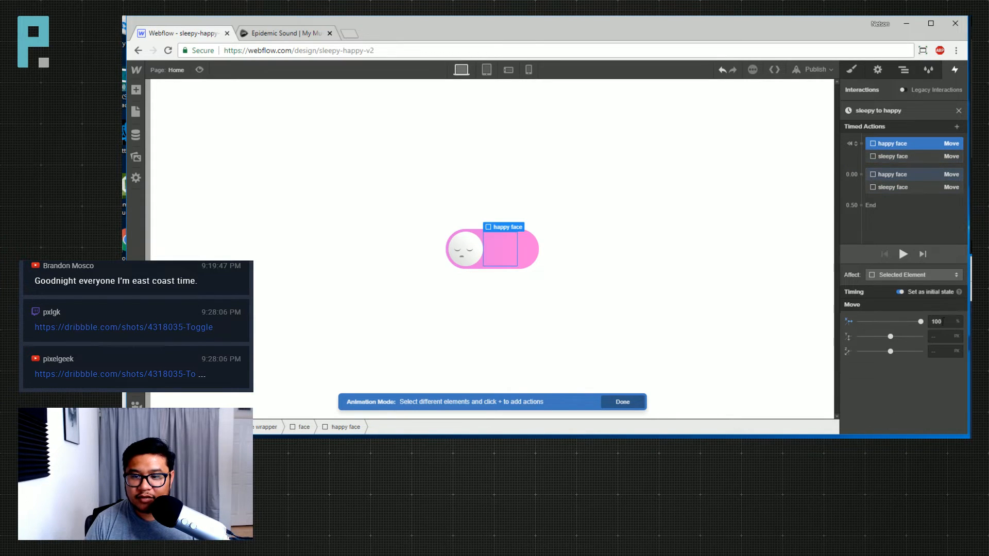
{"action": "left_click", "coordinate": [933, 322]}
{"action": "type", "text": "-"}
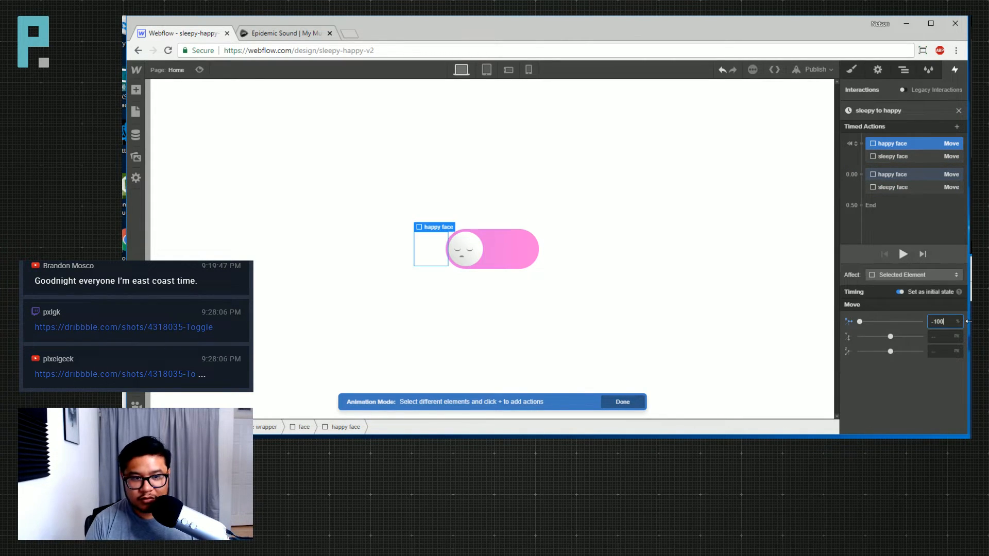
{"action": "left_click", "coordinate": [903, 254]}
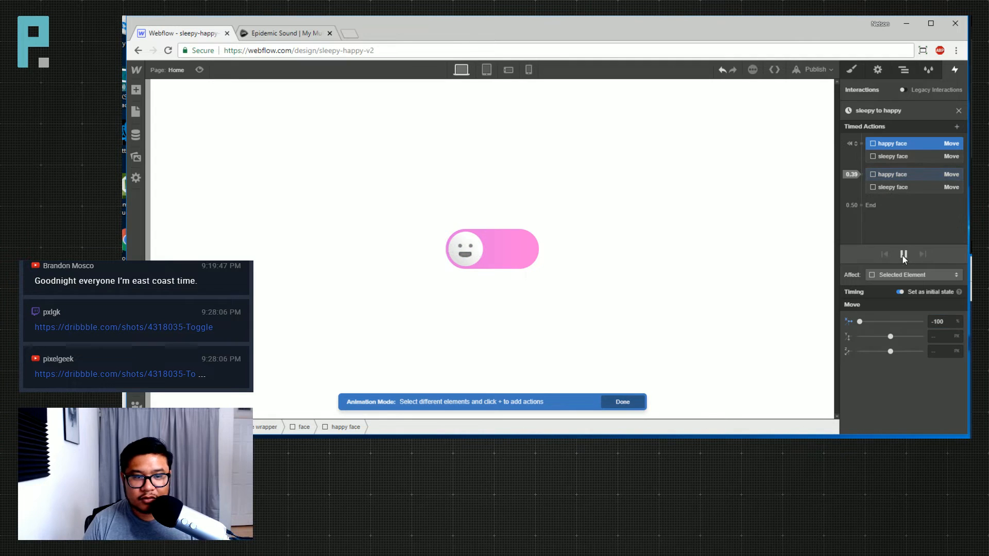
{"action": "left_click", "coordinate": [902, 254]}
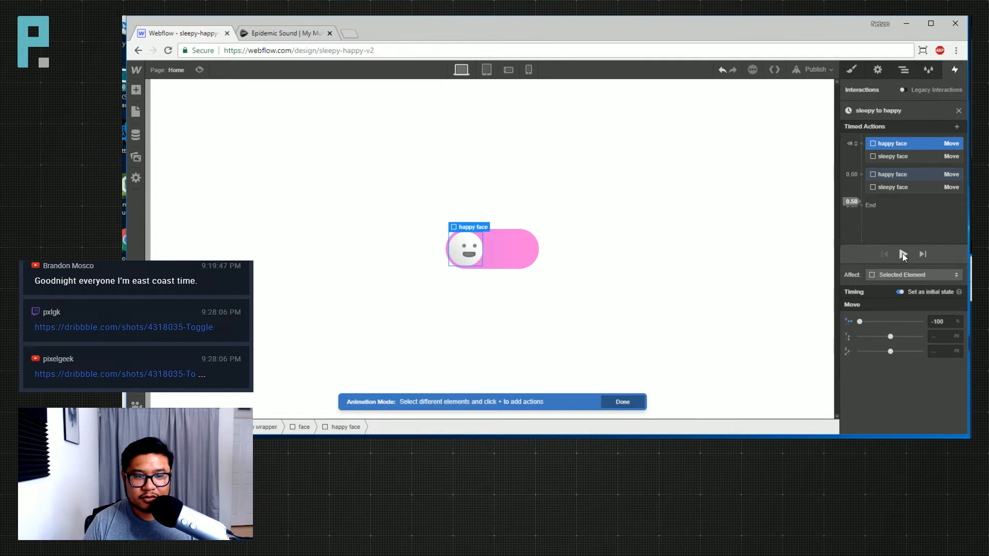
{"action": "left_click", "coordinate": [903, 253]}
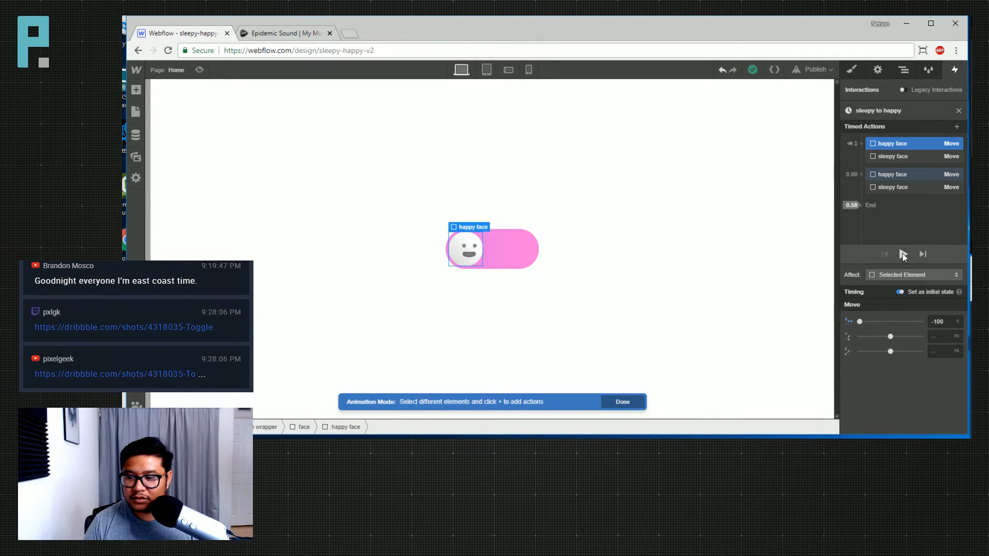
{"action": "left_click", "coordinate": [903, 254]}
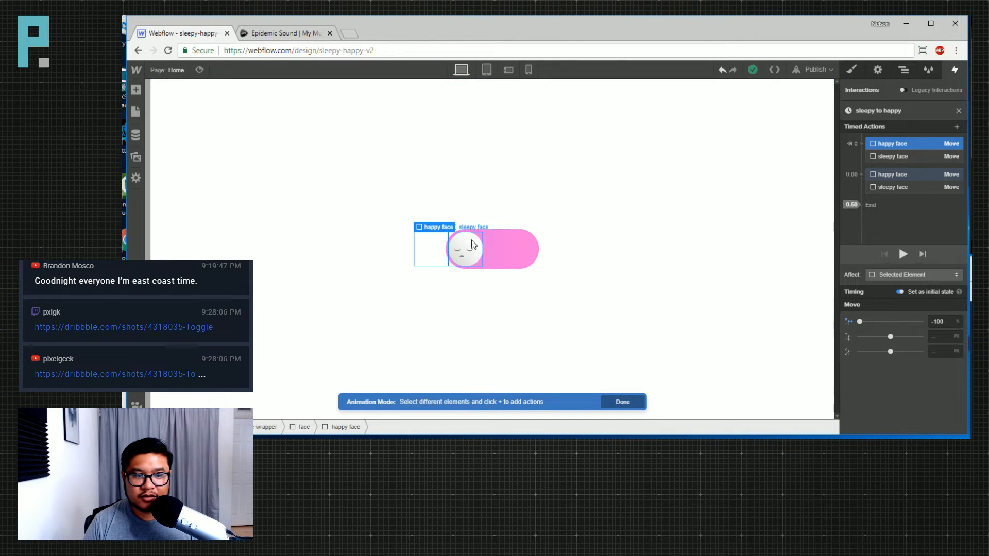
Add an initial-state Move action for the parent face element with a horizontal offset of 0
{"action": "left_click", "coordinate": [903, 70]}
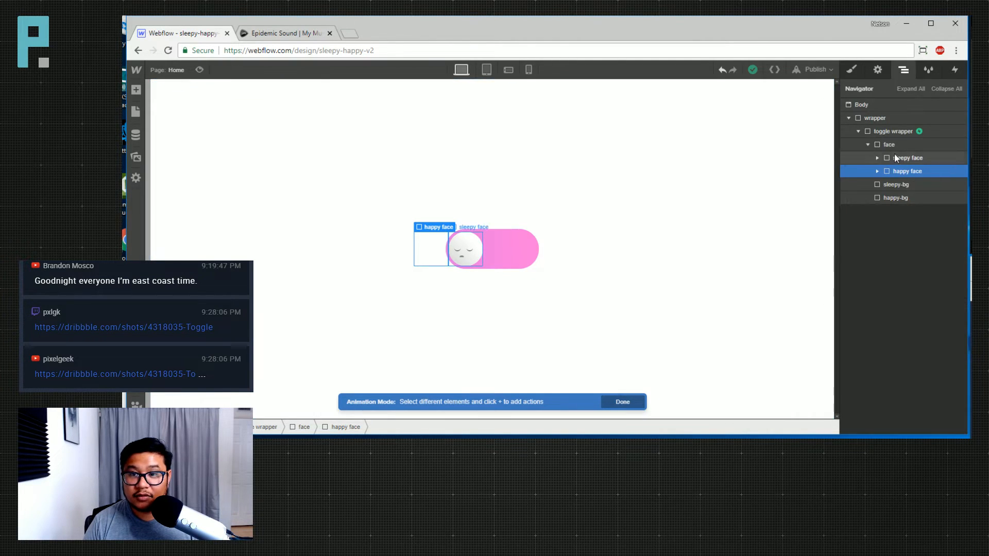
{"action": "left_click", "coordinate": [906, 145]}
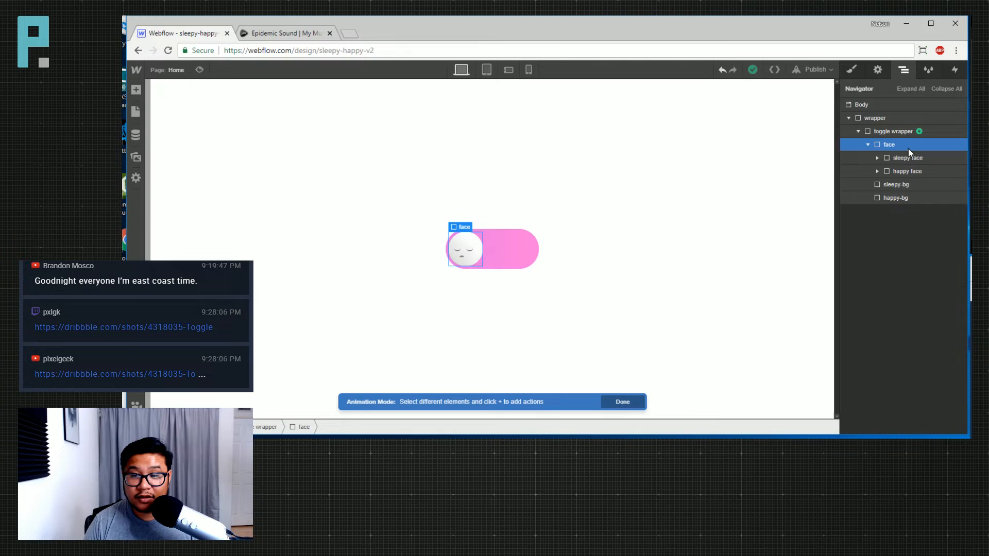
{"action": "left_click", "coordinate": [956, 68]}
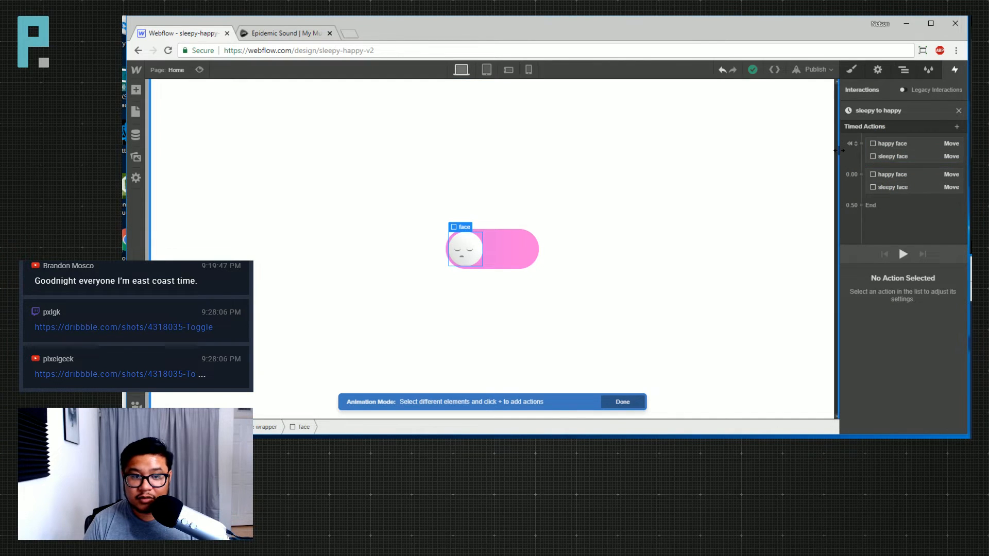
{"action": "left_click", "coordinate": [864, 144]}
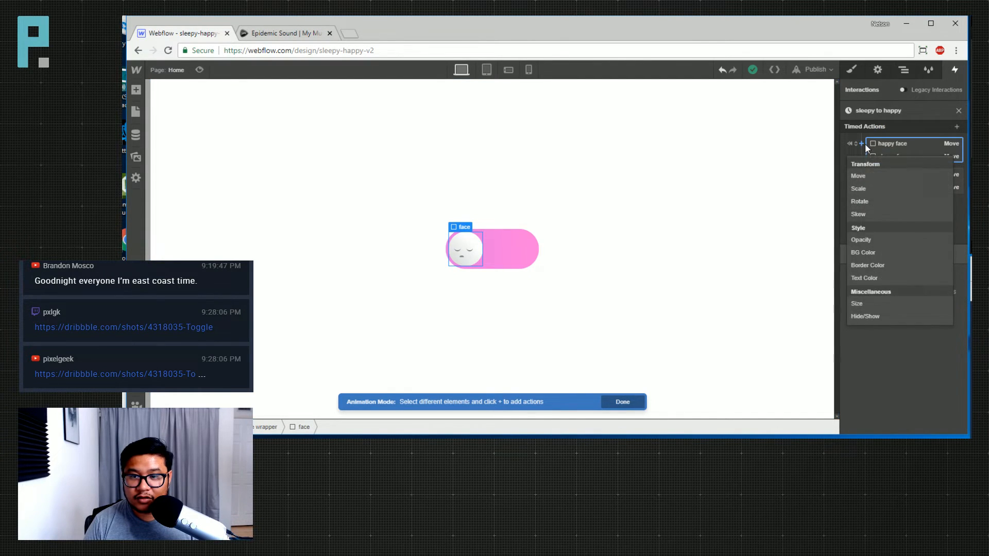
{"action": "left_click", "coordinate": [870, 172]}
{"action": "left_click", "coordinate": [956, 321]}
{"action": "type", "text": "0"}
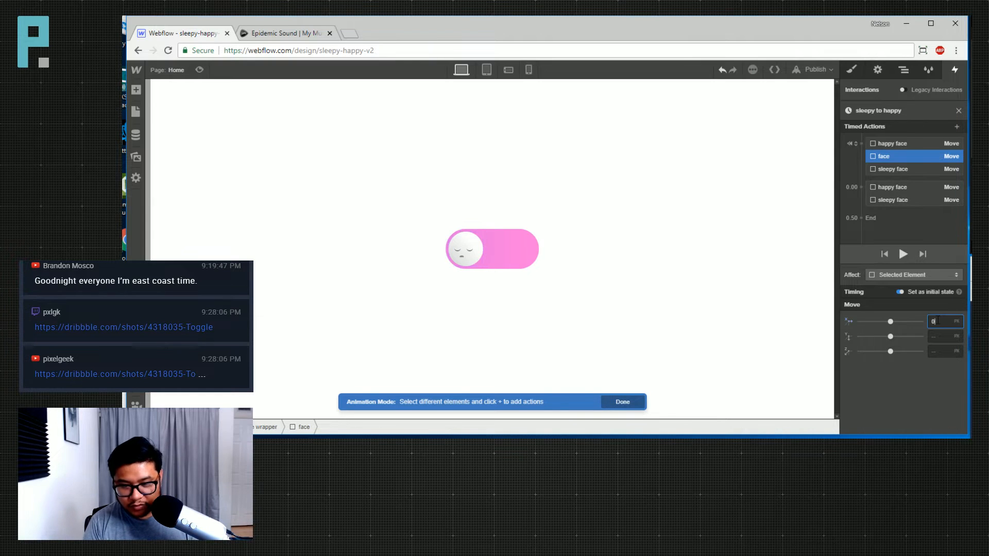
Add a timed Move for the parent face element alongside the other timed Moves, with a horizontal offset of 100 px
{"action": "left_click", "coordinate": [859, 187]}
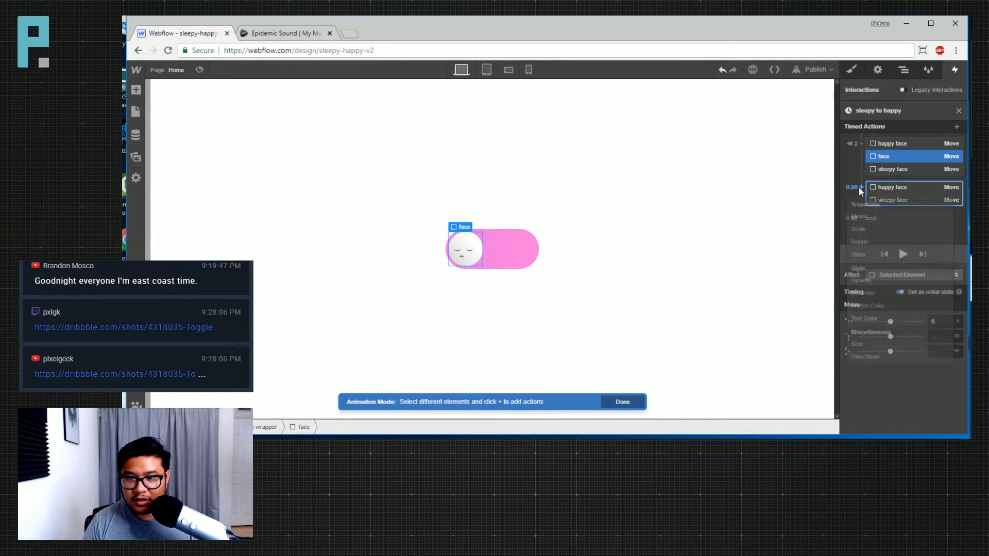
{"action": "left_click", "coordinate": [870, 219]}
{"action": "left_click", "coordinate": [941, 381]}
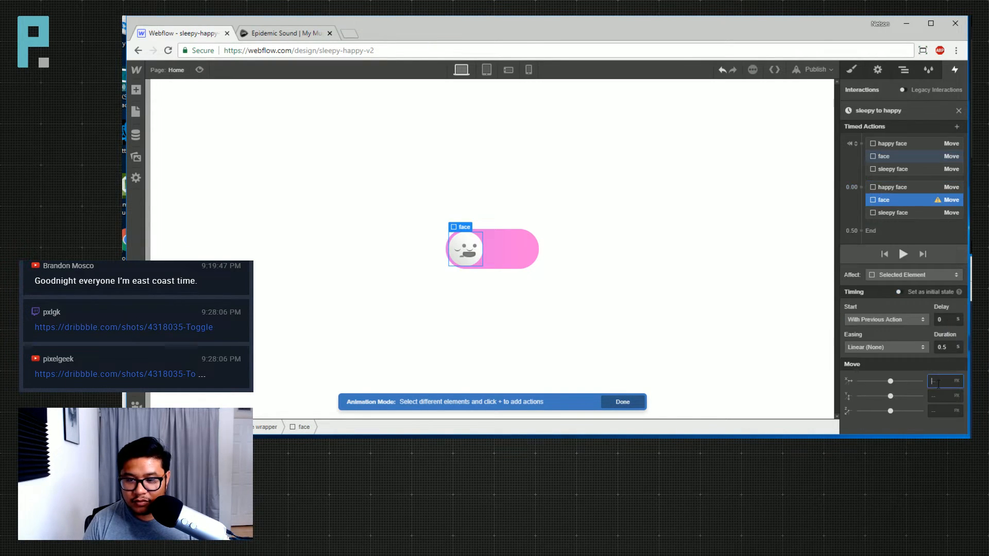
{"action": "type", "text": "100%"}
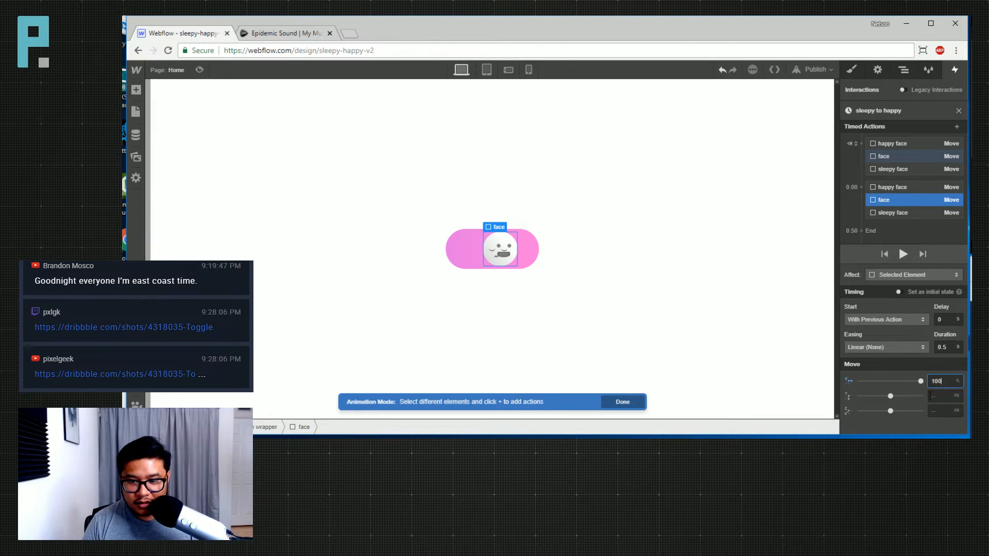
{"action": "left_click", "coordinate": [958, 382]}
{"action": "left_click", "coordinate": [922, 374]}
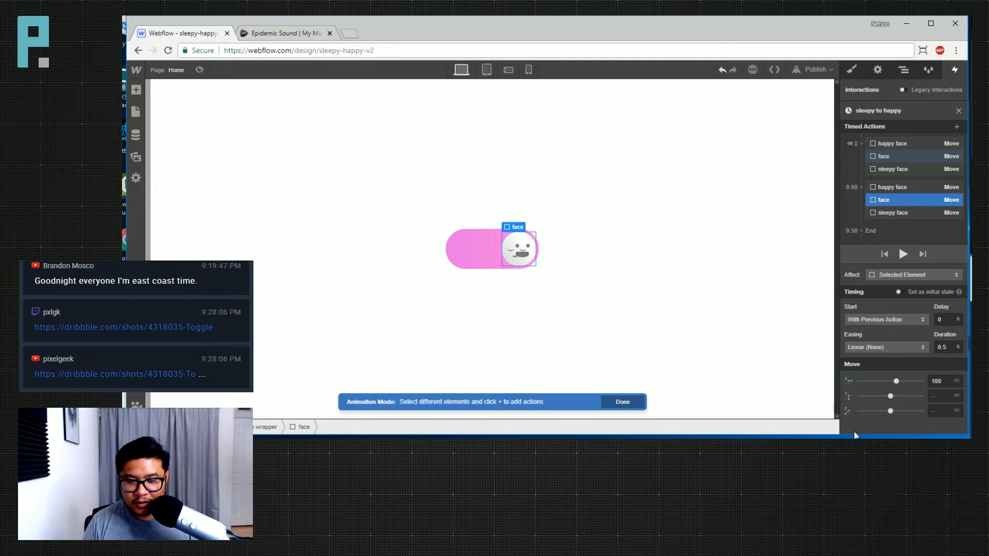
Try a horizontal offset of 90 px for the face's timed Move, undo it, and preview the animation
{"action": "left_click", "coordinate": [946, 381]}
{"action": "type", "text": "70"}
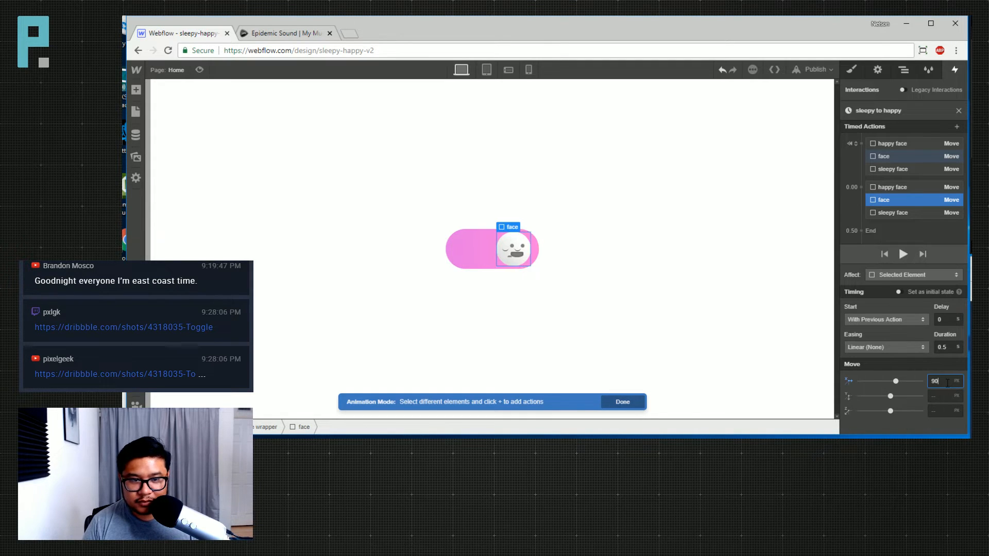
{"action": "key", "text": "ctrl+z"}
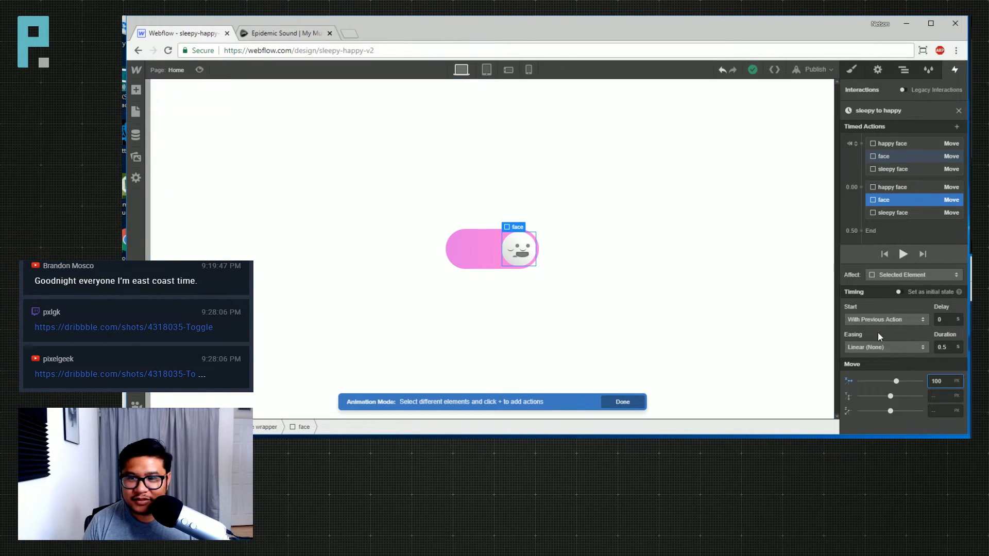
{"action": "left_click", "coordinate": [902, 255]}
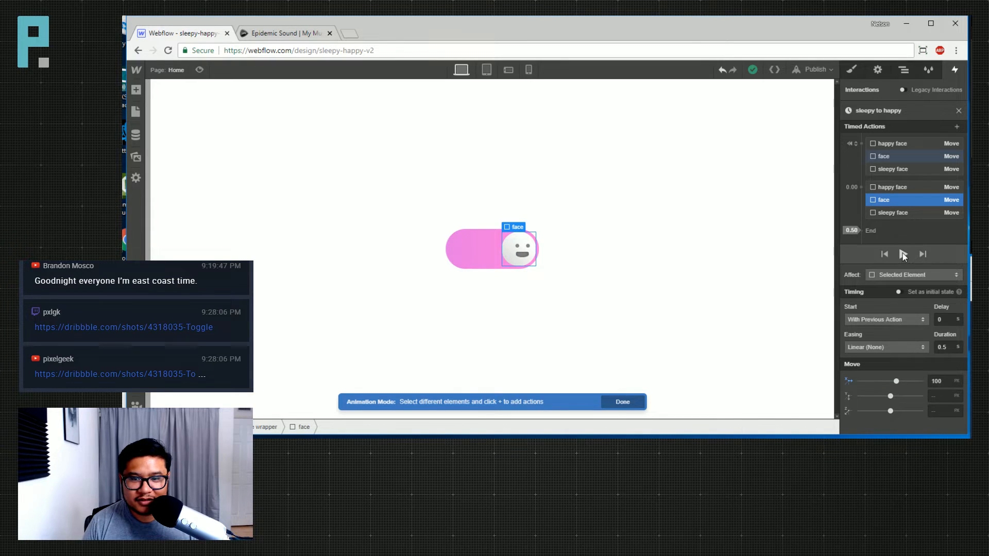
{"action": "left_click", "coordinate": [903, 252]}
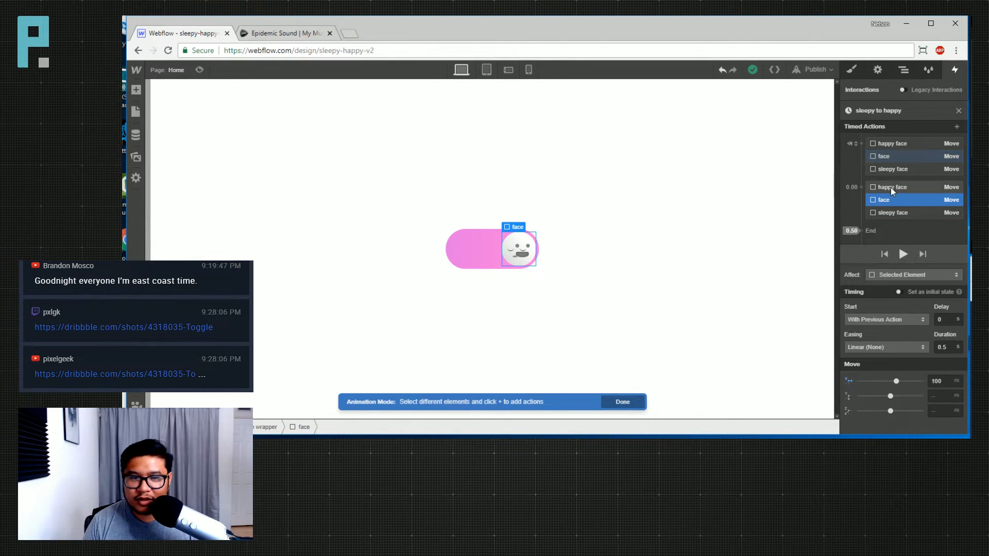
{"action": "left_click", "coordinate": [522, 256]}
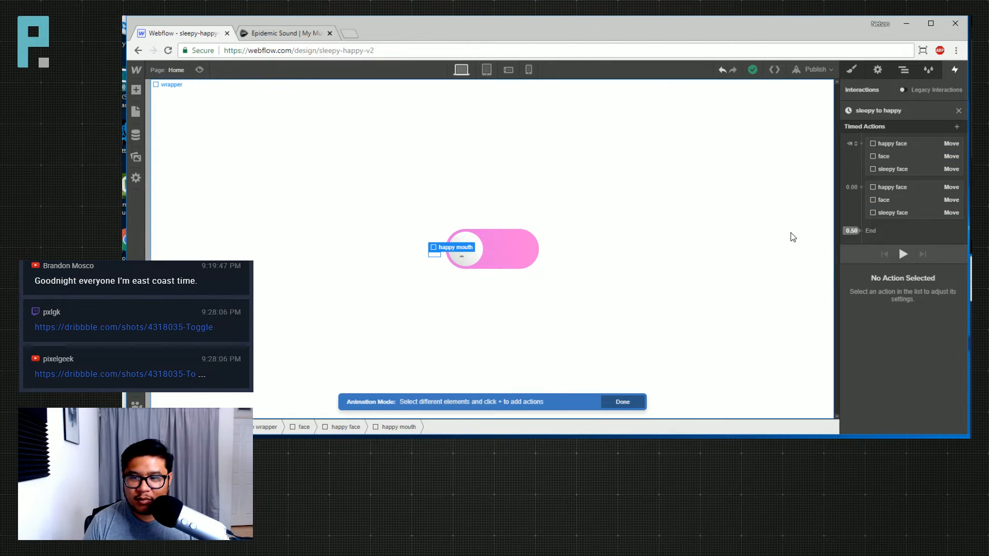
{"action": "left_click", "coordinate": [860, 143]}
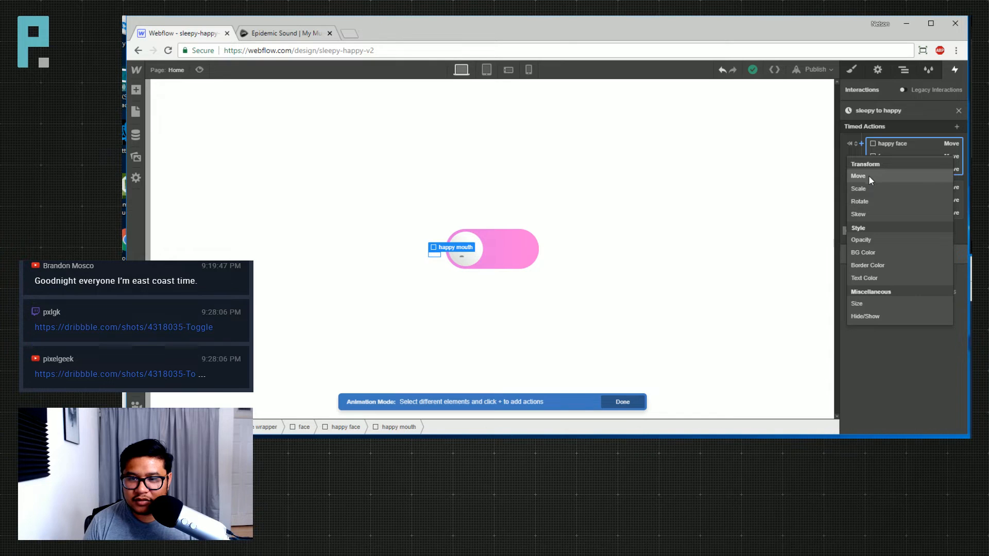
{"action": "left_click", "coordinate": [944, 113]}
Leave the animation and check the happy mouth's width and height in its style settings
{"action": "left_click", "coordinate": [959, 111]}
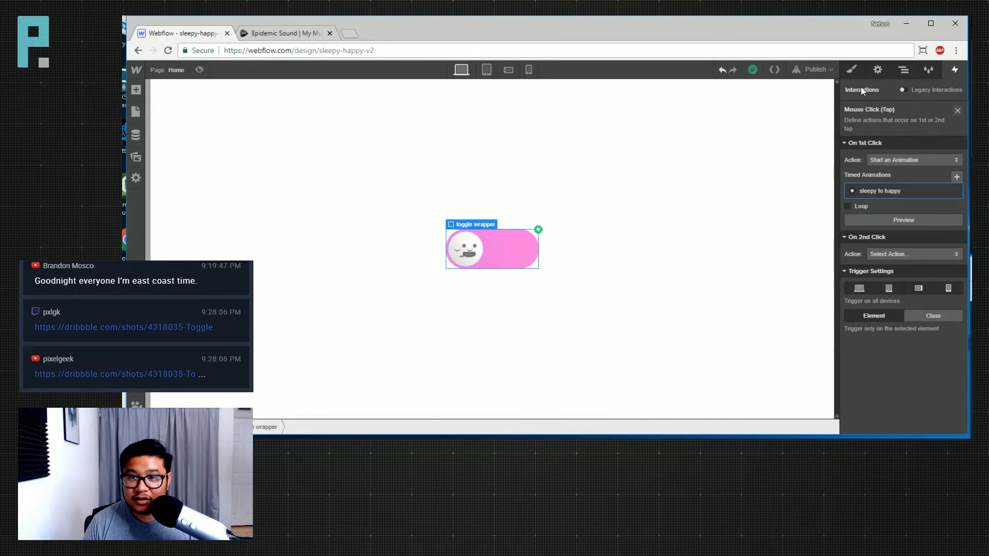
{"action": "left_click", "coordinate": [851, 70]}
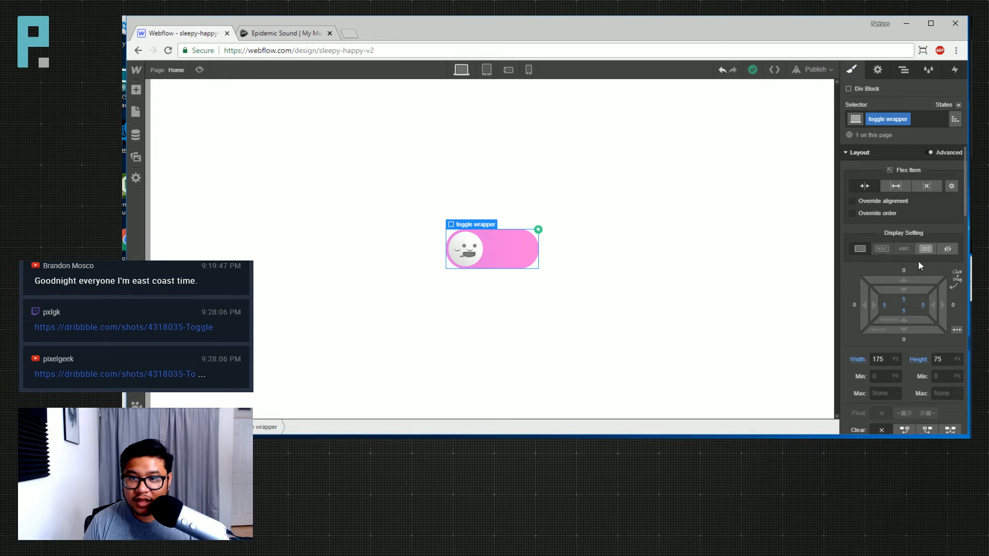
{"action": "left_click", "coordinate": [903, 69]}
{"action": "left_click", "coordinate": [920, 211]}
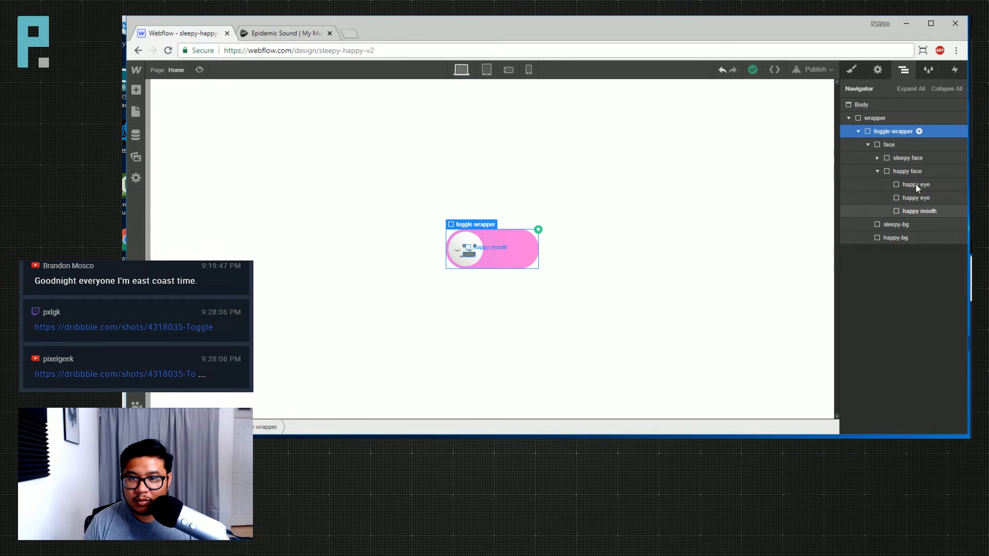
{"action": "left_click", "coordinate": [851, 71]}
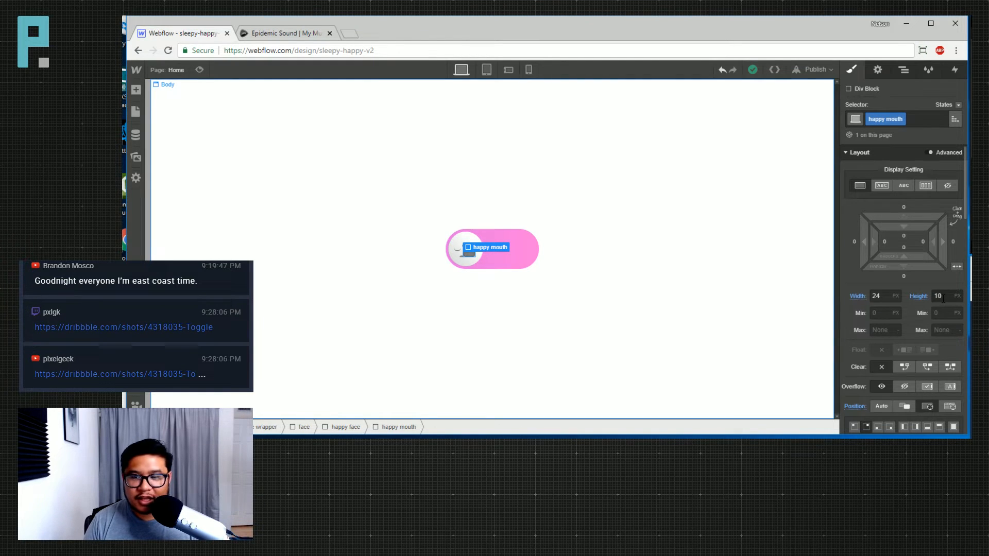
Reopen the toggle wrapper's click-triggered "sleepy to happy" animation for editing
{"action": "left_click", "coordinate": [955, 70]}
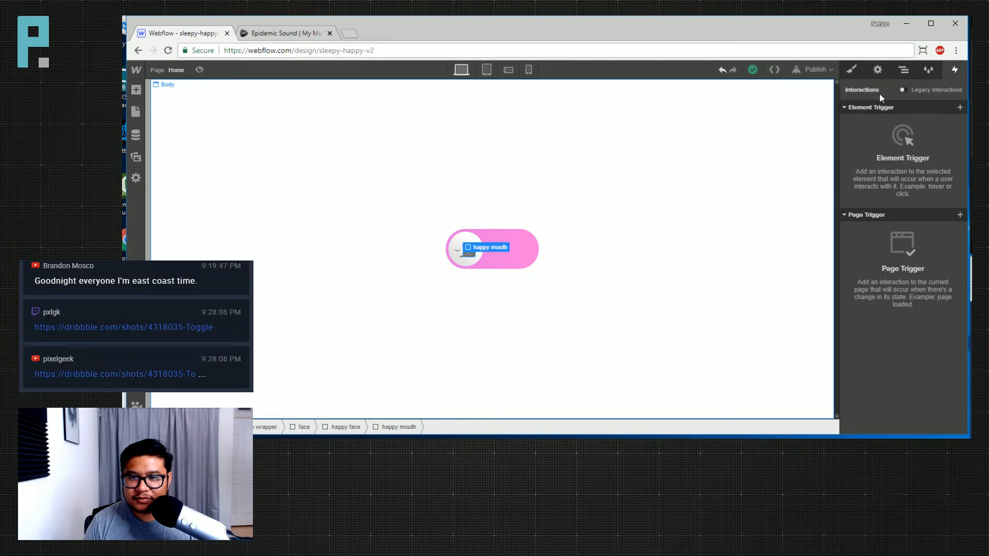
{"action": "left_click", "coordinate": [530, 255]}
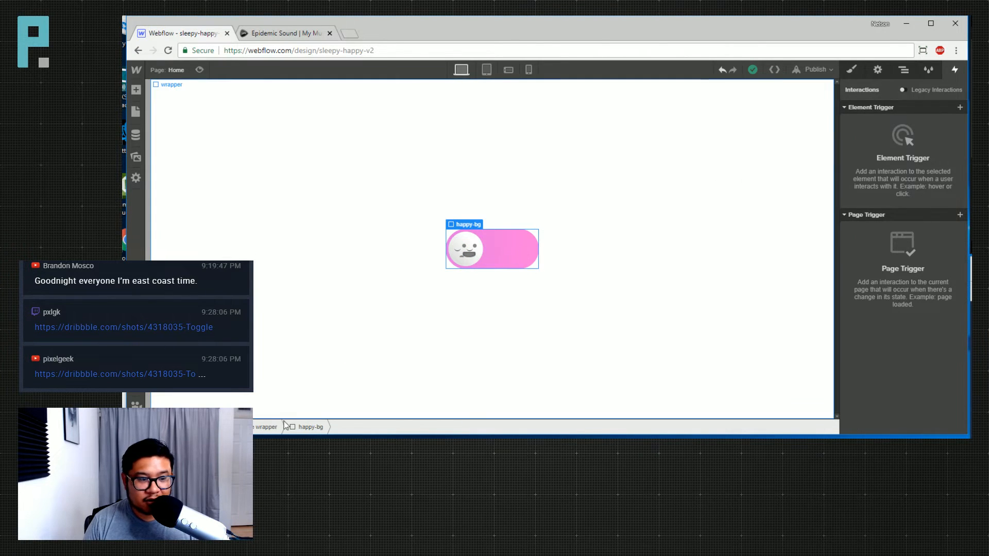
{"action": "left_click", "coordinate": [885, 133]}
{"action": "left_click", "coordinate": [927, 200]}
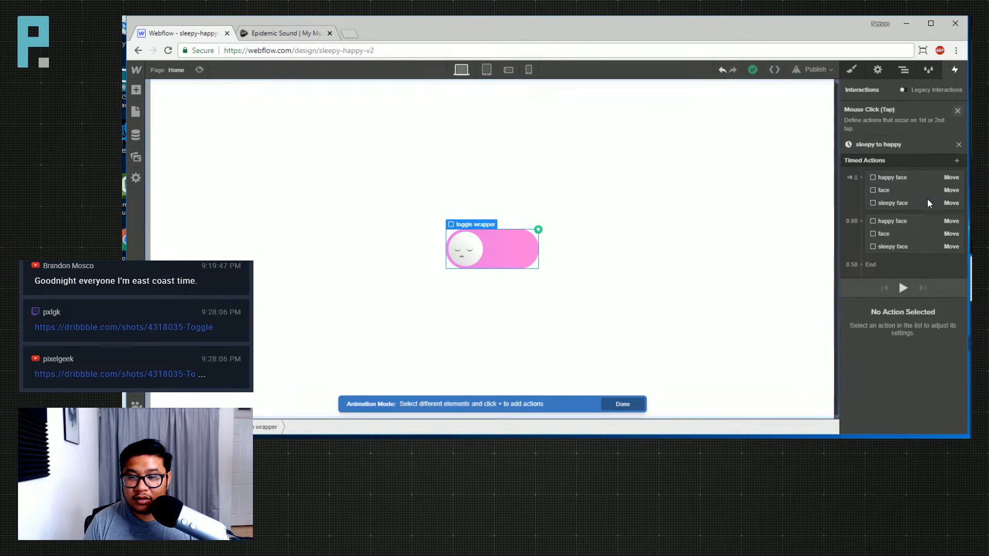
Add an initial-state Size action for the happy mouth with a height of 14 px
{"action": "left_click", "coordinate": [903, 70]}
{"action": "left_click", "coordinate": [901, 210]}
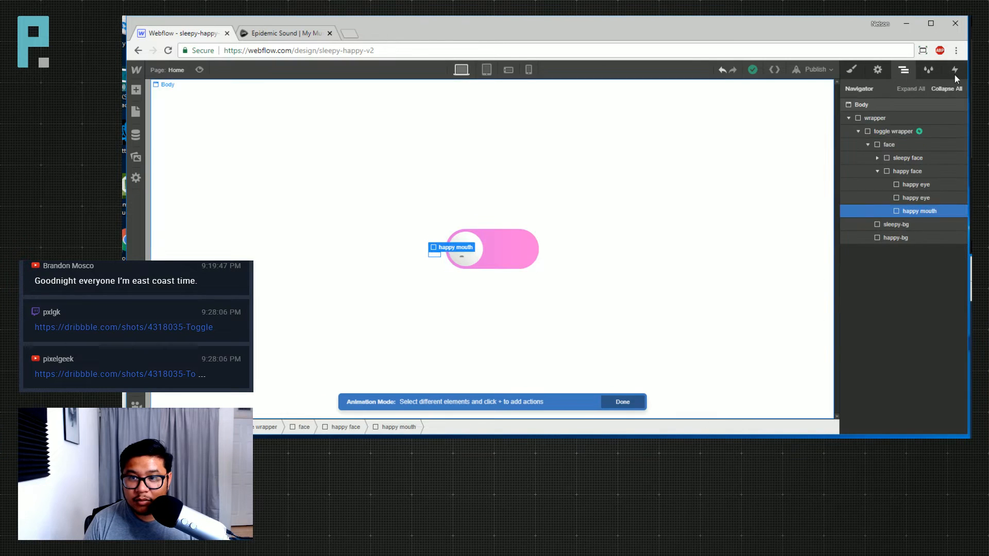
{"action": "left_click", "coordinate": [955, 69]}
{"action": "left_click", "coordinate": [861, 144]}
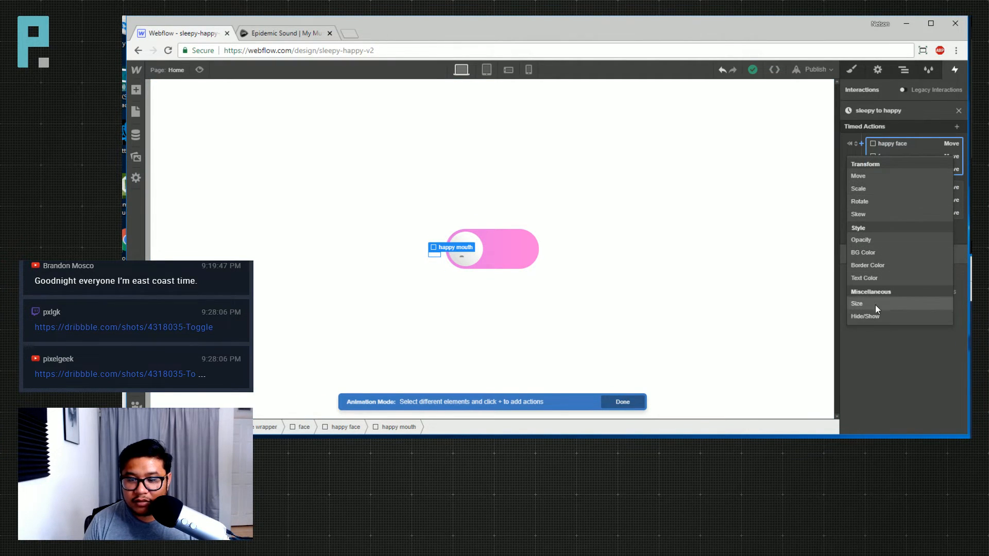
{"action": "left_click", "coordinate": [925, 305]}
{"action": "left_click", "coordinate": [935, 337]}
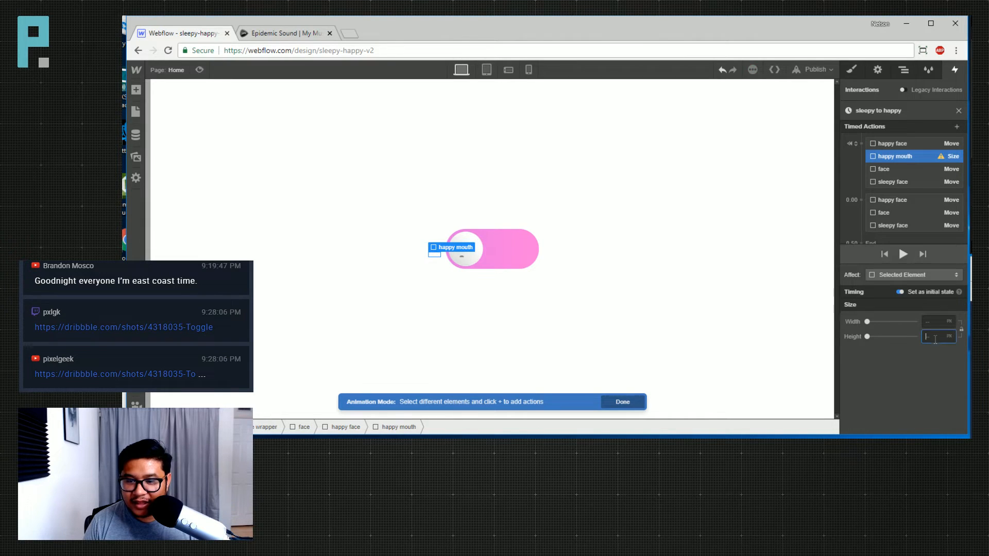
{"action": "type", "text": "14"}
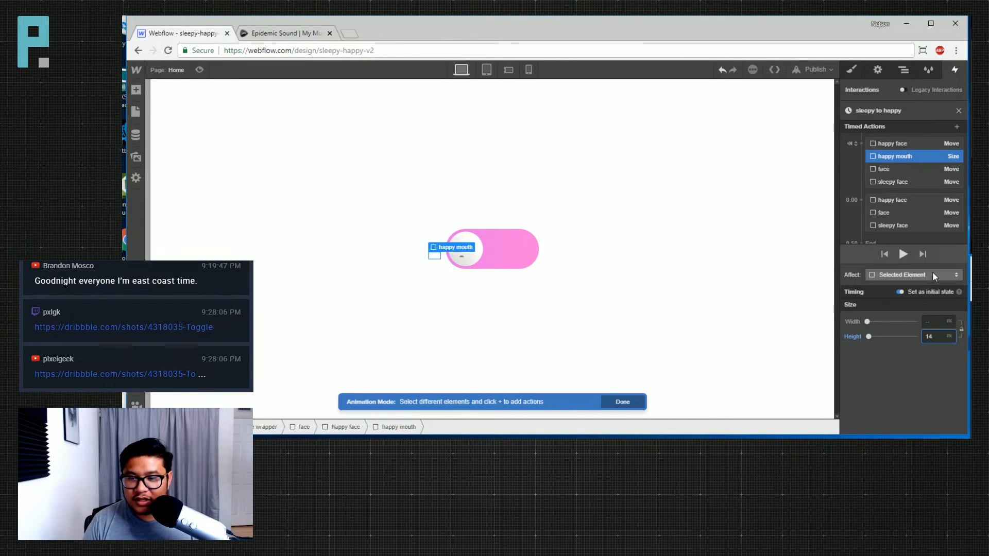
Add a timed Size action for the happy mouth with a height of 10 px and preview the animation
{"action": "left_click", "coordinate": [860, 200]}
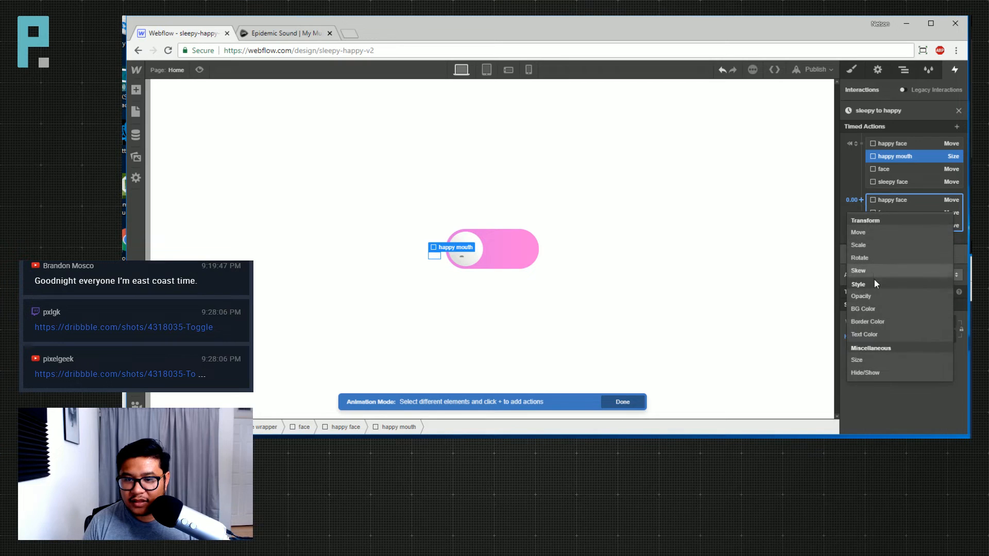
{"action": "left_click", "coordinate": [886, 362]}
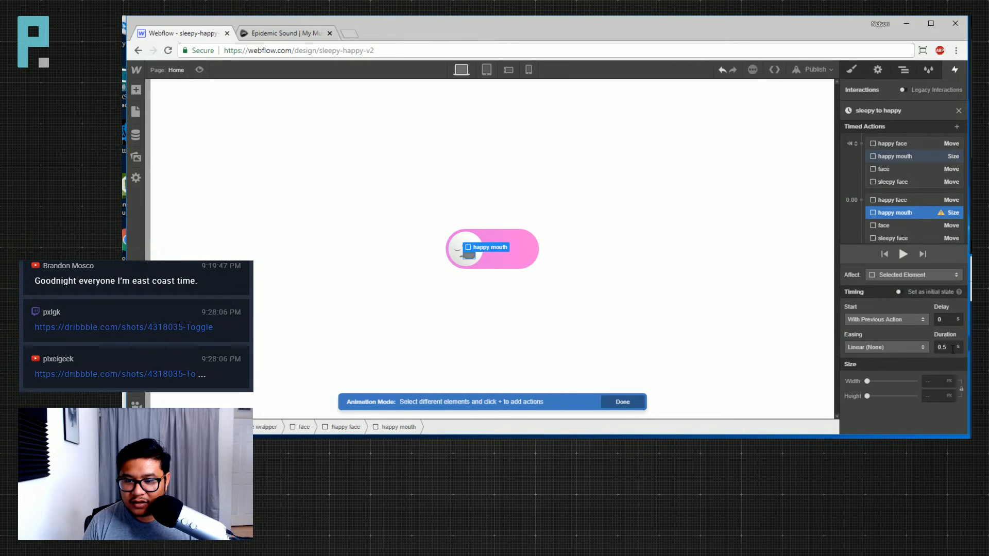
{"action": "left_click", "coordinate": [939, 395]}
{"action": "type", "text": "10"}
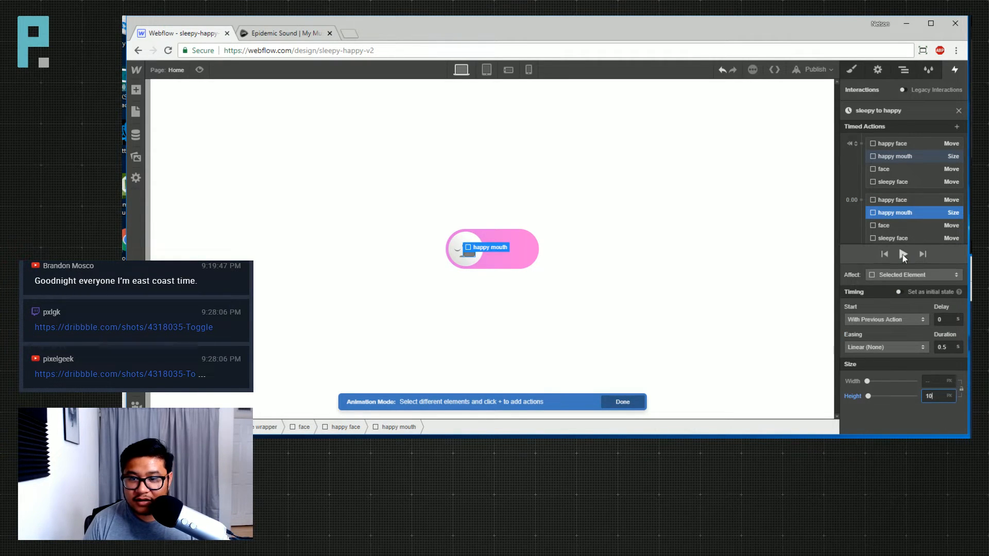
{"action": "left_click", "coordinate": [903, 255]}
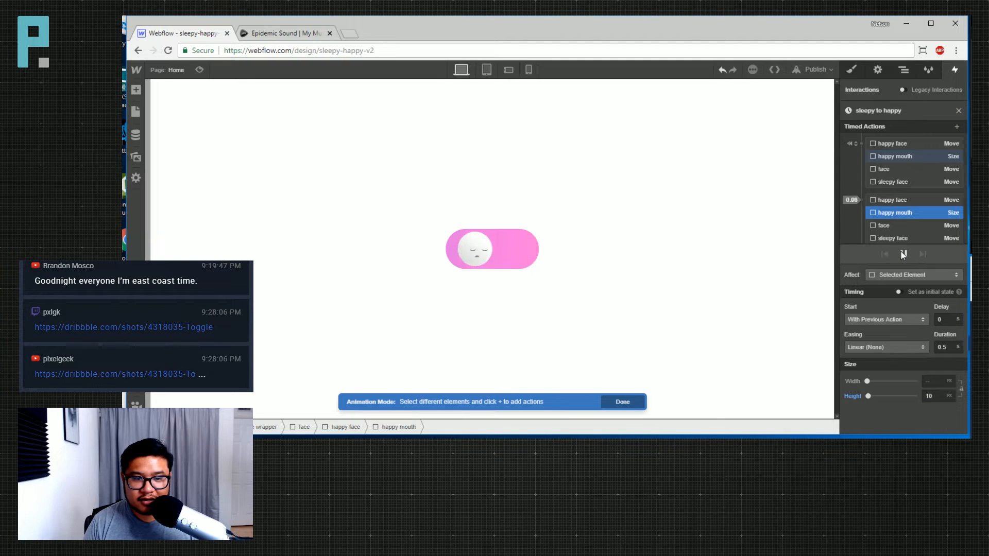
Try a delay of 0.5 s on the happy mouth's timed Size action and preview the animation
{"action": "scroll", "coordinate": [903, 202], "scroll_direction": "down", "scroll_amount": 1}
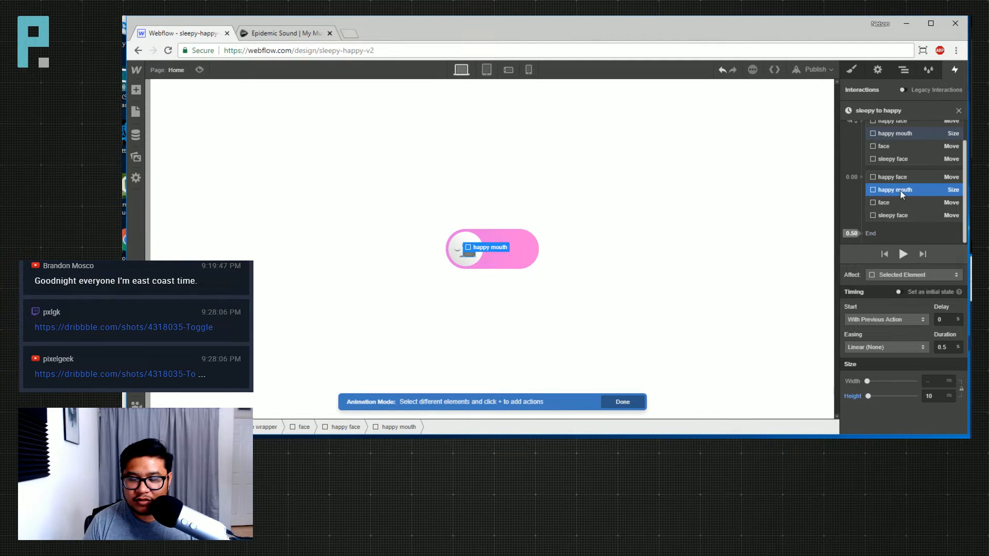
{"action": "left_click", "coordinate": [940, 320]}
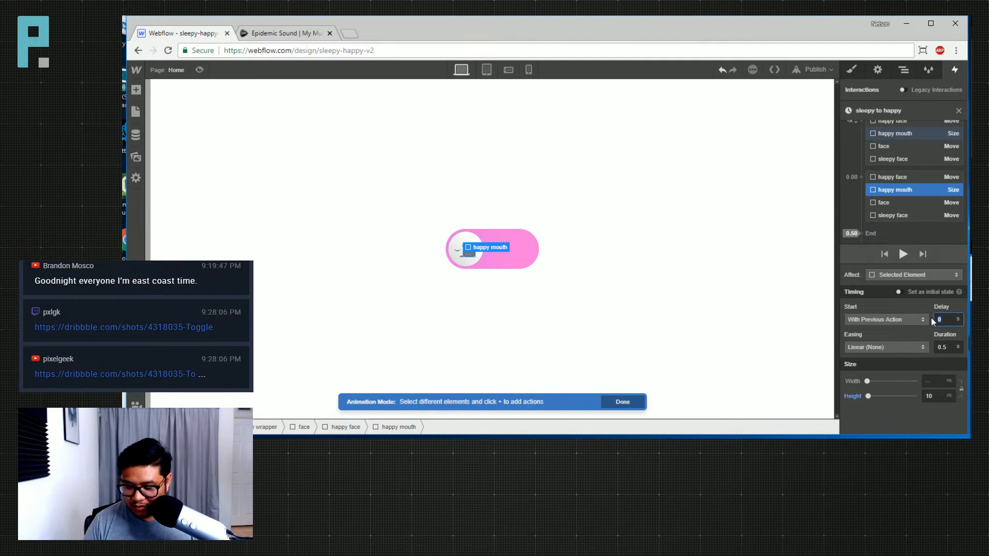
{"action": "type", "text": "0.5"}
{"action": "left_click", "coordinate": [903, 255]}
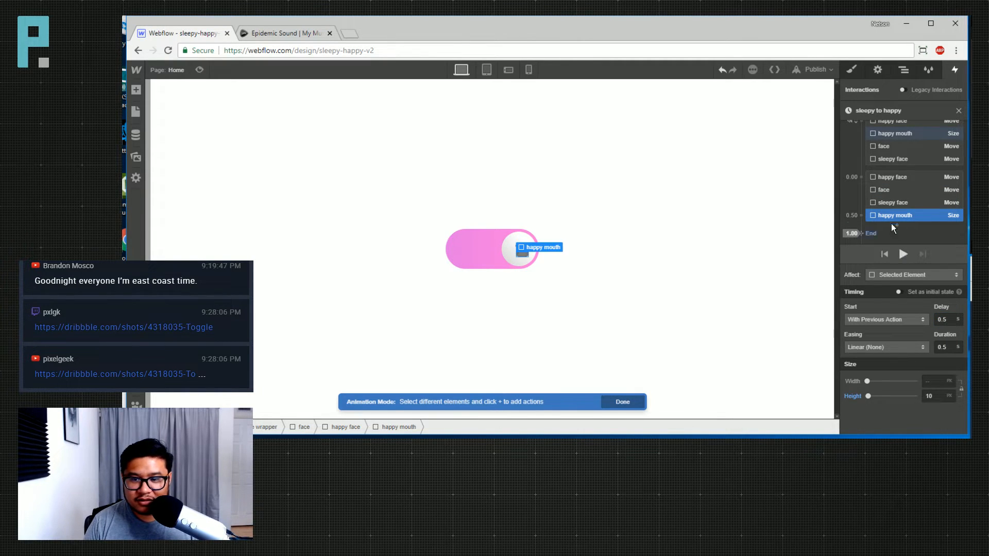
Set the delay of the happy mouth's timed Size action to 0.2 s and preview the animation
{"action": "left_click_drag", "start_coordinate": [947, 321], "coordinate": [929, 320]}
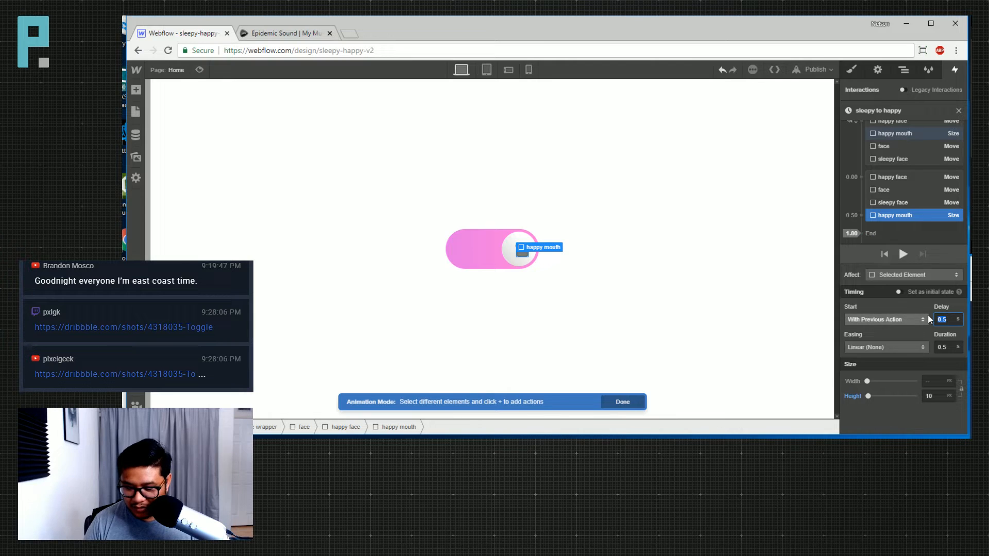
{"action": "type", "text": ".2"}
{"action": "left_click", "coordinate": [902, 254]}
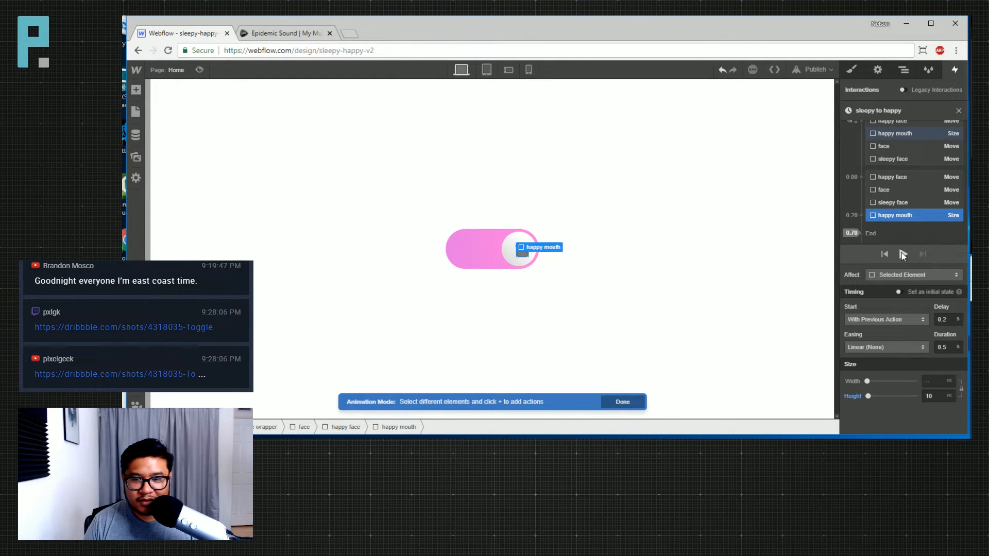
{"action": "left_click", "coordinate": [902, 254]}
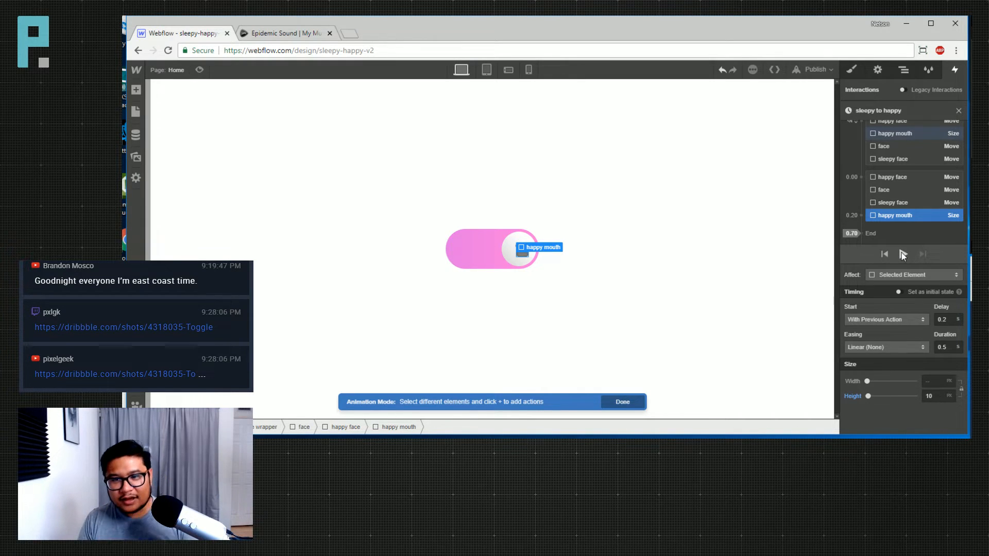
Set the easing of the timed Move actions for happy face, face and sleepy face to In Out Quint and preview the animation
{"action": "left_click", "coordinate": [894, 177]}
{"action": "left_click", "coordinate": [892, 215], "text": "shift"}
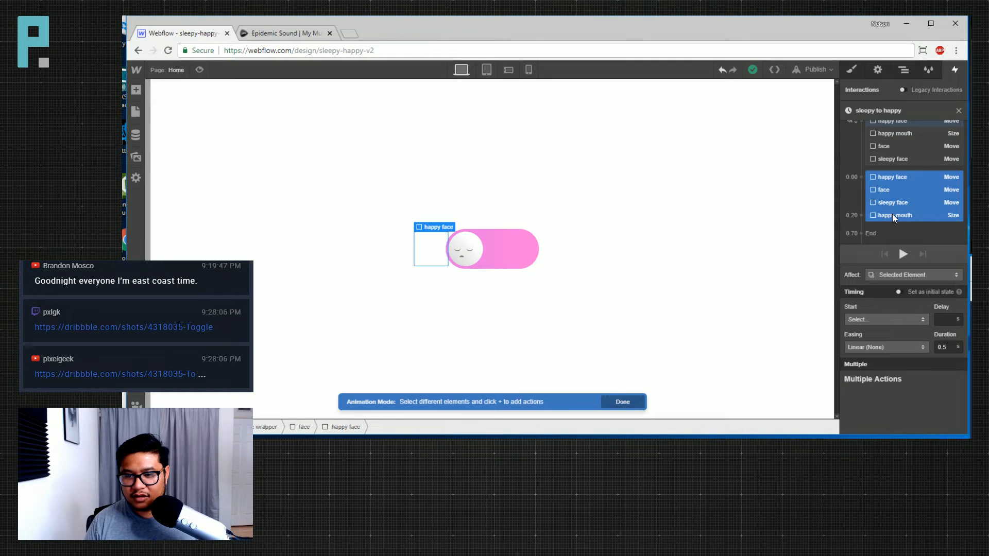
{"action": "left_click", "coordinate": [892, 201], "text": "shift"}
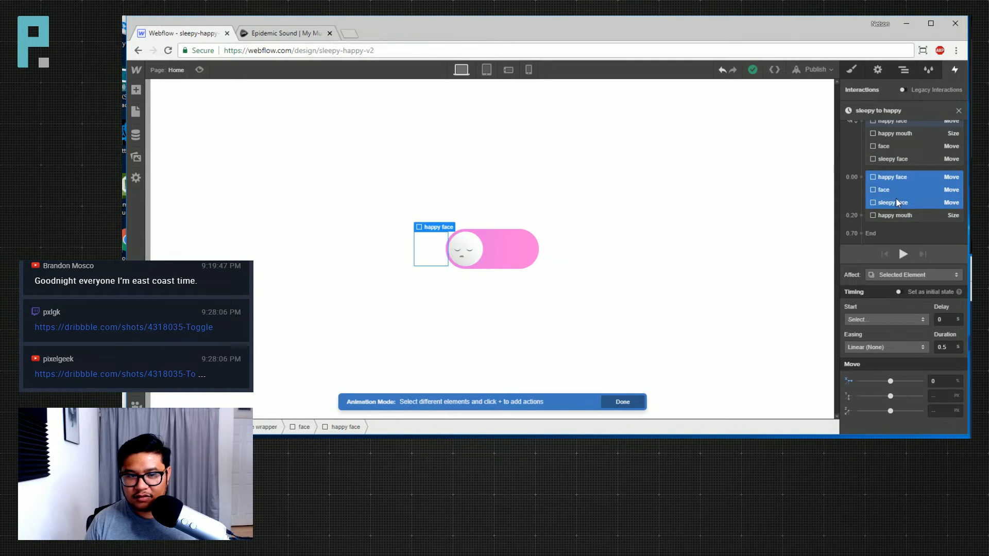
{"action": "left_click", "coordinate": [884, 346]}
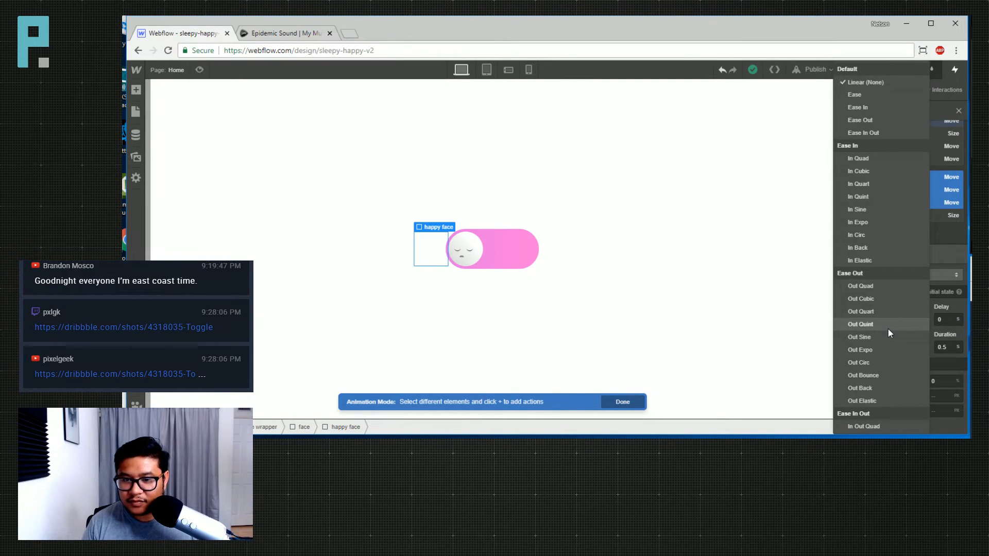
{"action": "scroll", "coordinate": [888, 333], "scroll_direction": "down", "scroll_amount": 3}
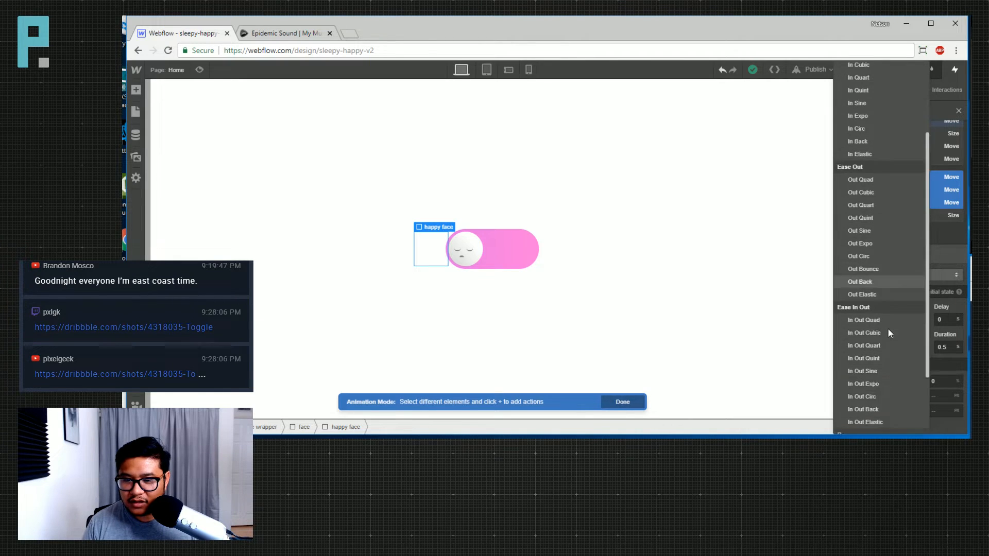
{"action": "scroll", "coordinate": [889, 330], "scroll_direction": "down", "scroll_amount": 1}
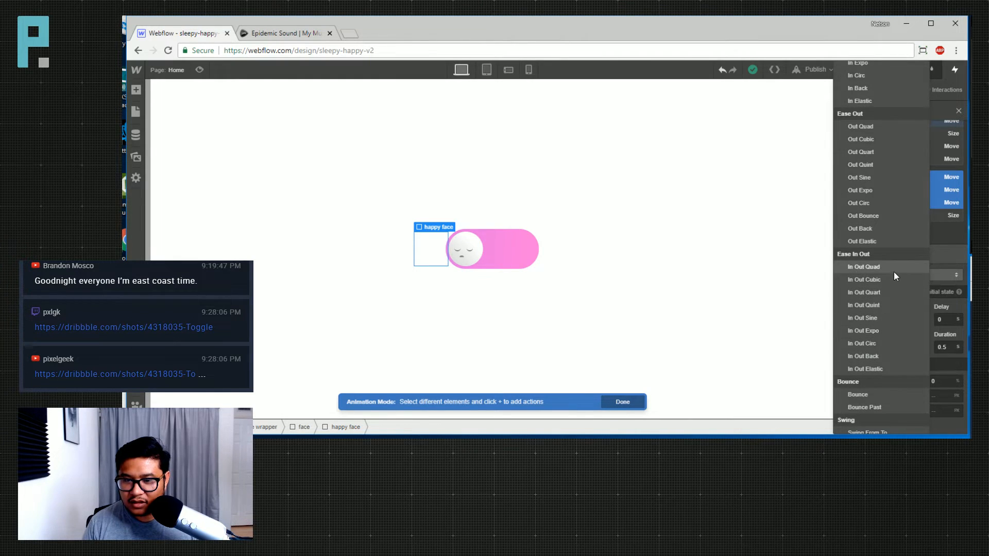
{"action": "left_click", "coordinate": [886, 304]}
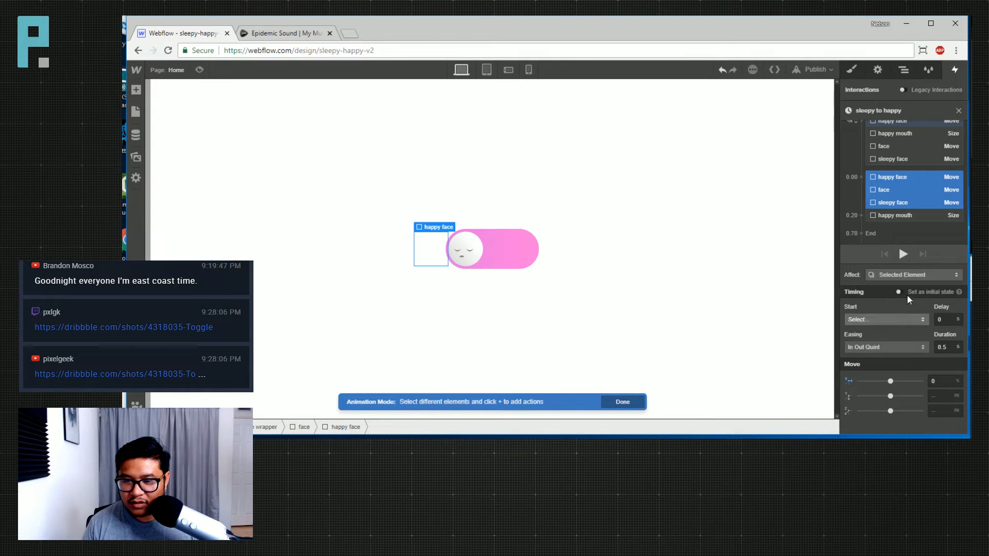
{"action": "left_click", "coordinate": [904, 252]}
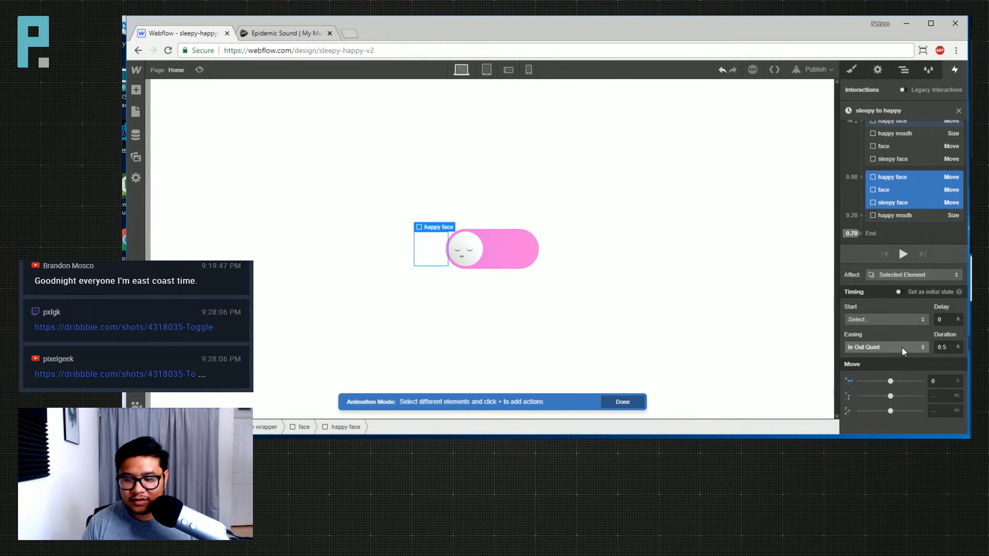
Try a 0.75 s duration with Swing From To easing on the three timed Move actions and preview the animation
{"action": "left_click", "coordinate": [951, 346]}
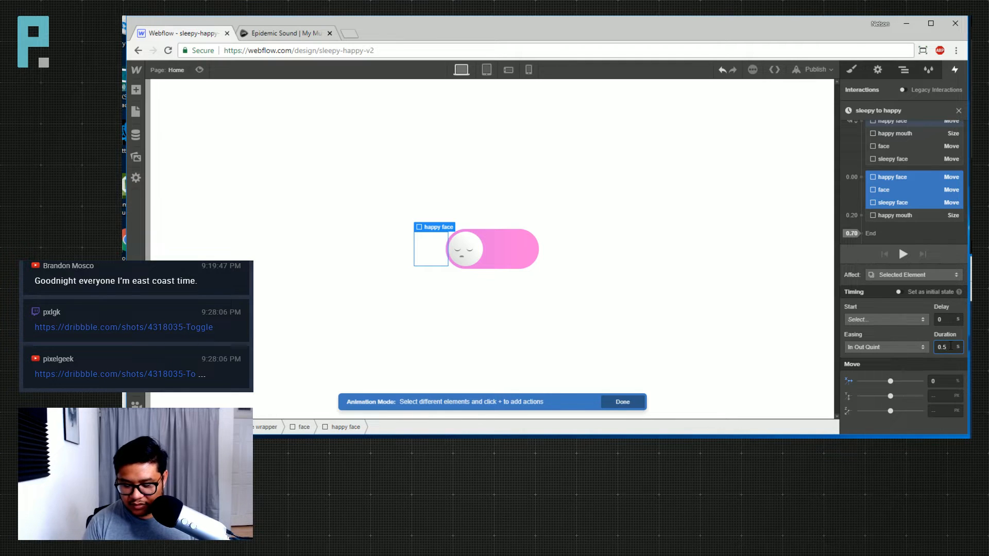
{"action": "key", "text": "BackSpace"}
{"action": "type", "text": "75"}
{"action": "left_click", "coordinate": [895, 348]}
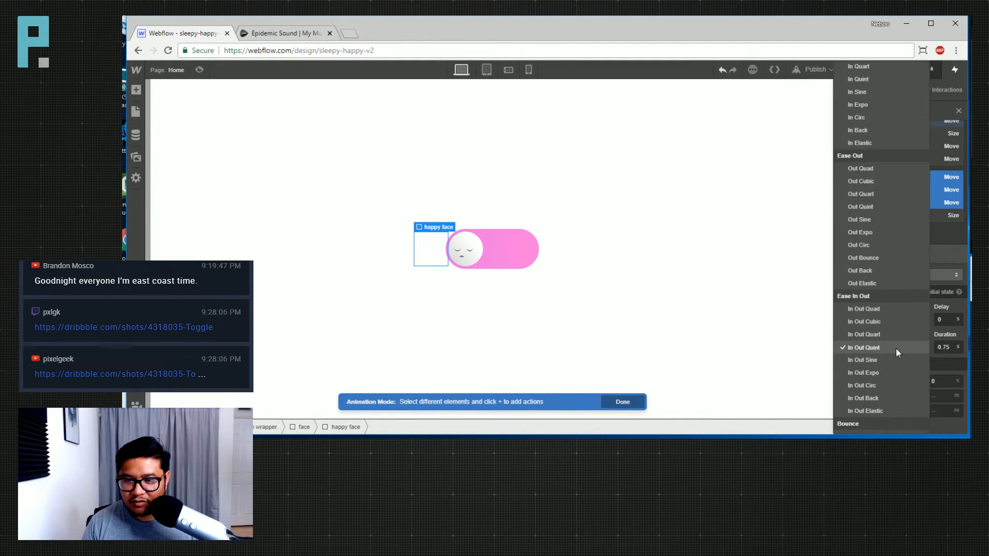
{"action": "scroll", "coordinate": [896, 348], "scroll_direction": "down", "scroll_amount": 3}
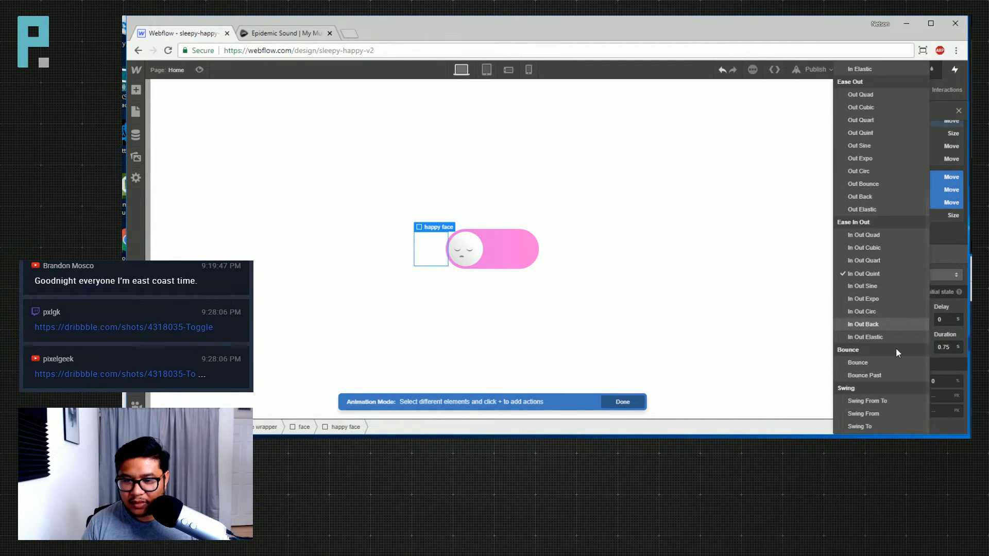
{"action": "left_click", "coordinate": [889, 401]}
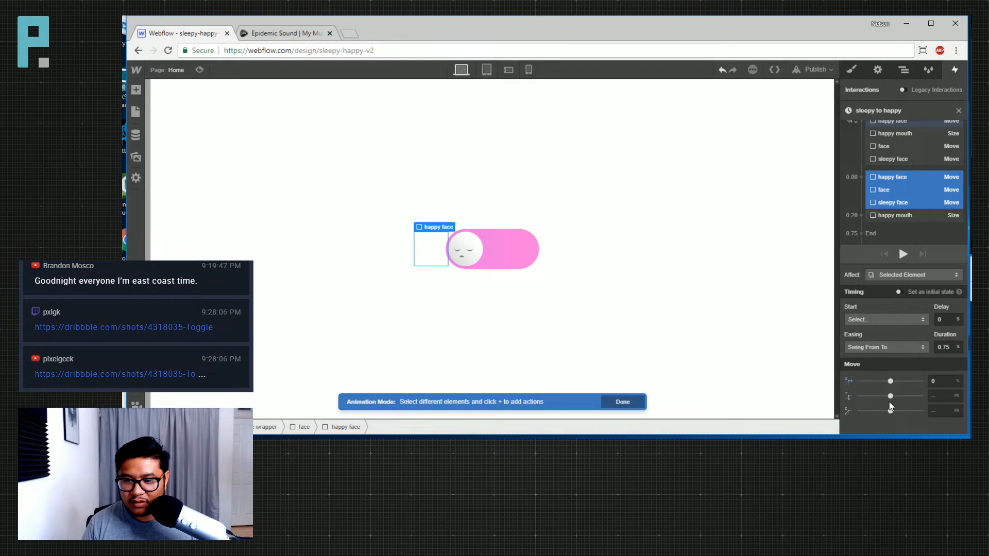
{"action": "left_click", "coordinate": [902, 254]}
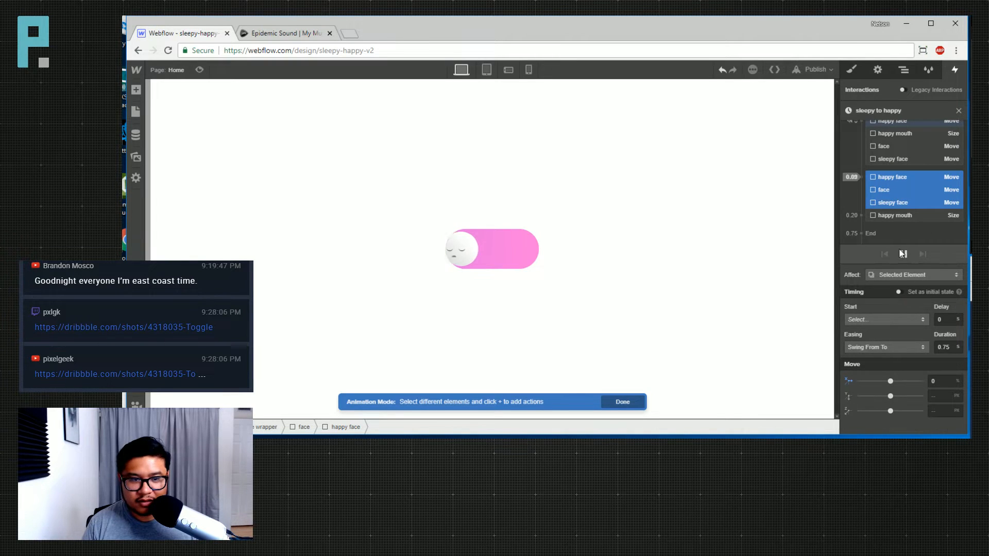
Try In Out Quad easing on the three timed Move actions and preview the animation
{"action": "left_click", "coordinate": [895, 346]}
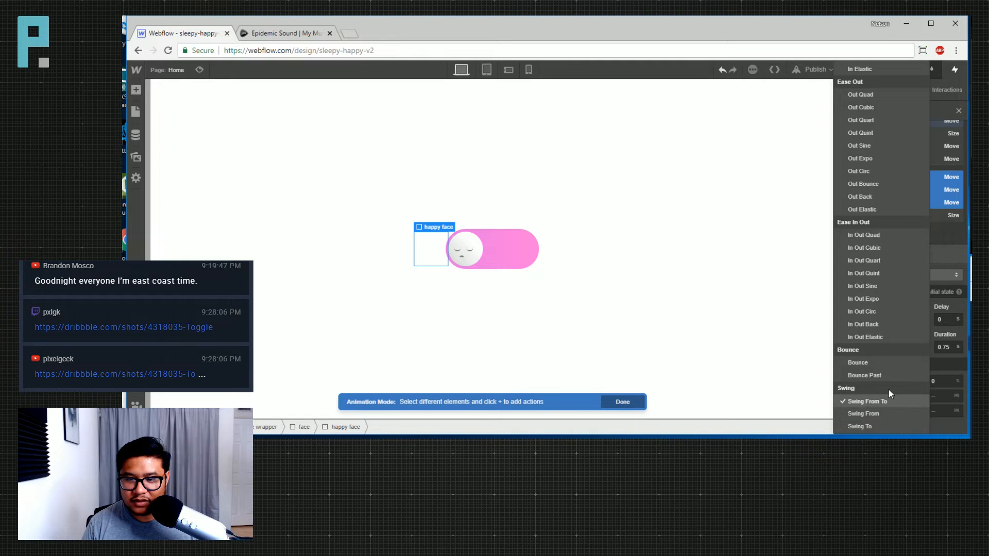
{"action": "scroll", "coordinate": [889, 382], "scroll_direction": "up", "scroll_amount": 2}
{"action": "left_click", "coordinate": [891, 290]}
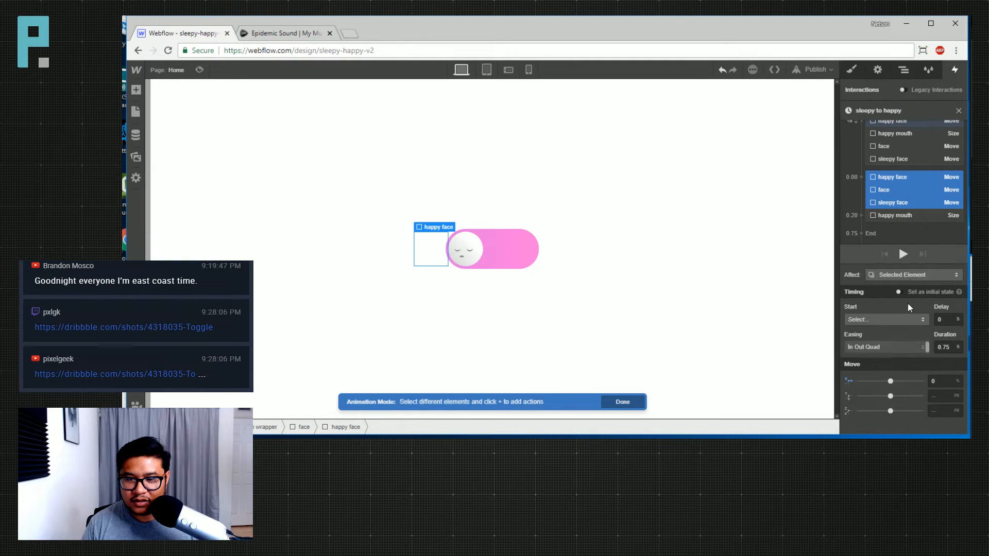
{"action": "left_click", "coordinate": [903, 254]}
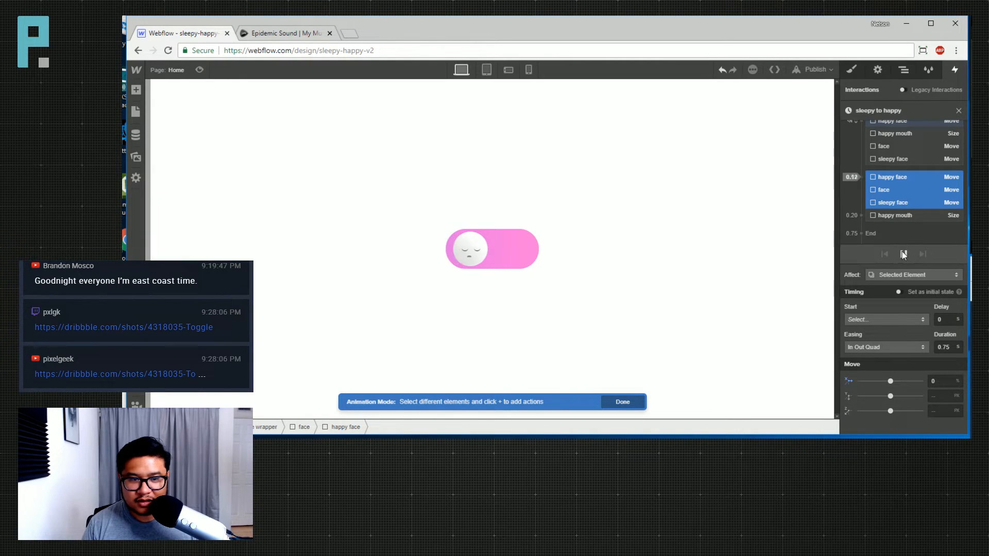
Try Out Quint easing on the three timed Move actions and preview the animation
{"action": "left_click", "coordinate": [891, 347]}
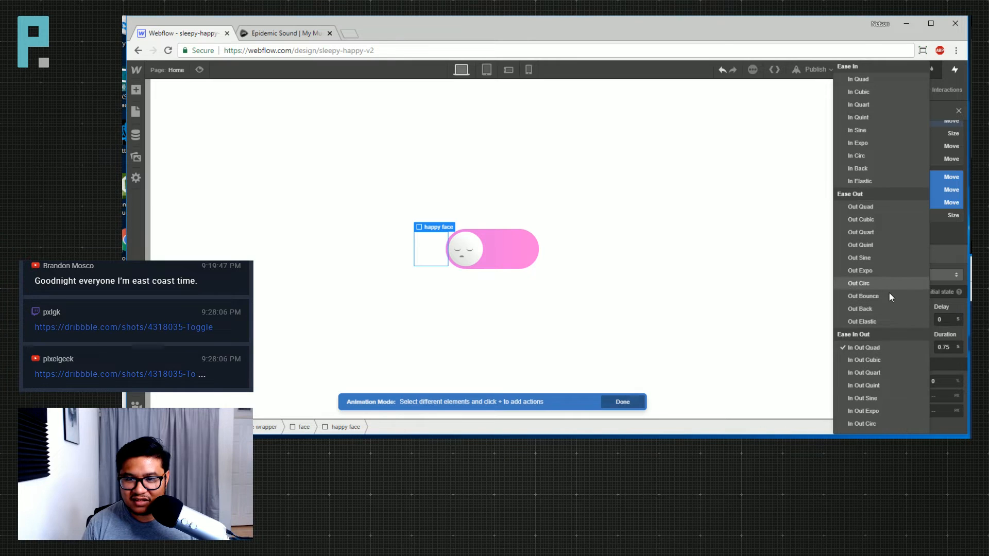
{"action": "scroll", "coordinate": [889, 294], "scroll_direction": "up", "scroll_amount": 2}
{"action": "left_click", "coordinate": [899, 308]}
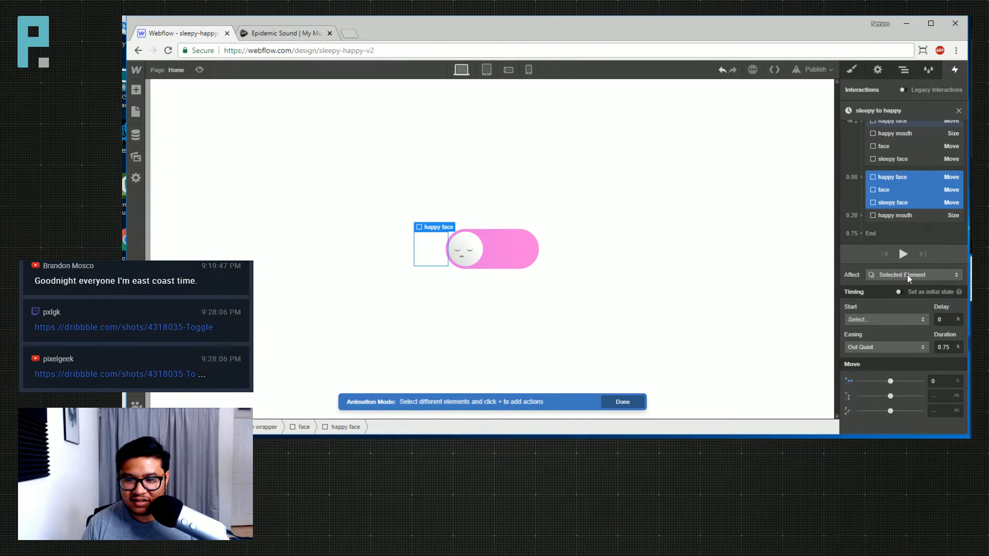
{"action": "left_click", "coordinate": [902, 252]}
Try Ease In Out easing on the three timed Move actions and preview the animation
{"action": "left_click", "coordinate": [895, 344]}
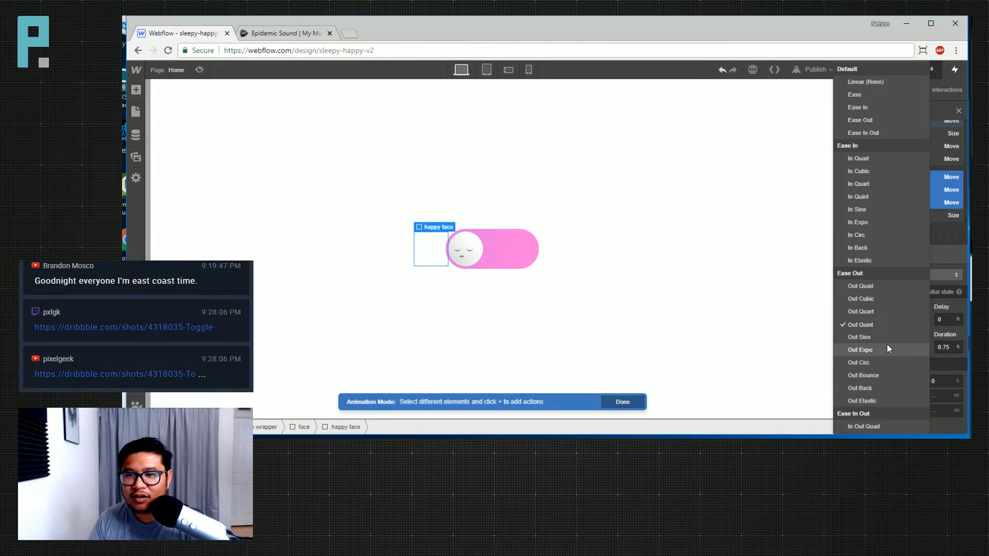
{"action": "left_click", "coordinate": [884, 134]}
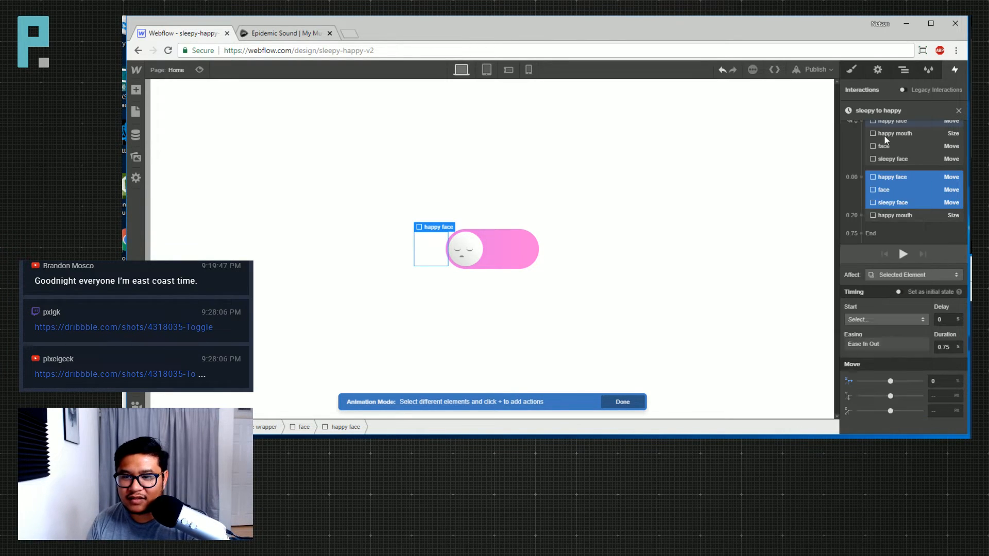
{"action": "left_click", "coordinate": [902, 254]}
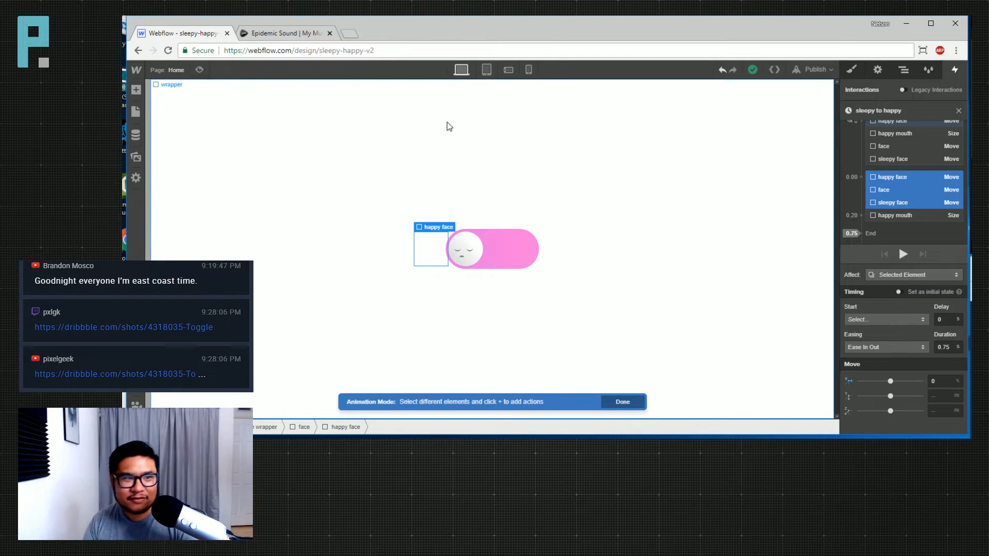
Test the toggle in page preview, return to the design view and set the three Move actions' duration to 0.5 s
{"action": "left_click", "coordinate": [200, 69]}
{"action": "left_click", "coordinate": [529, 264]}
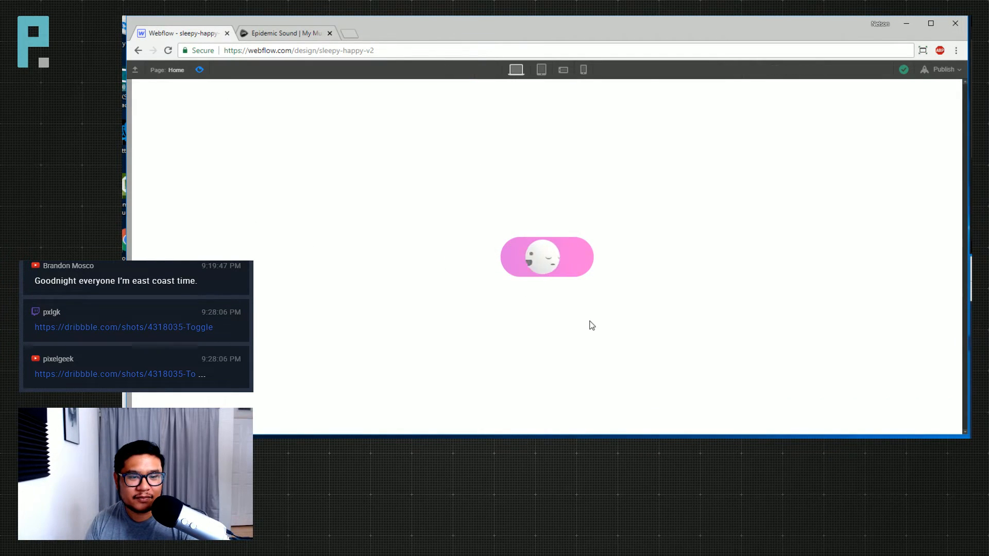
{"action": "left_click", "coordinate": [199, 70]}
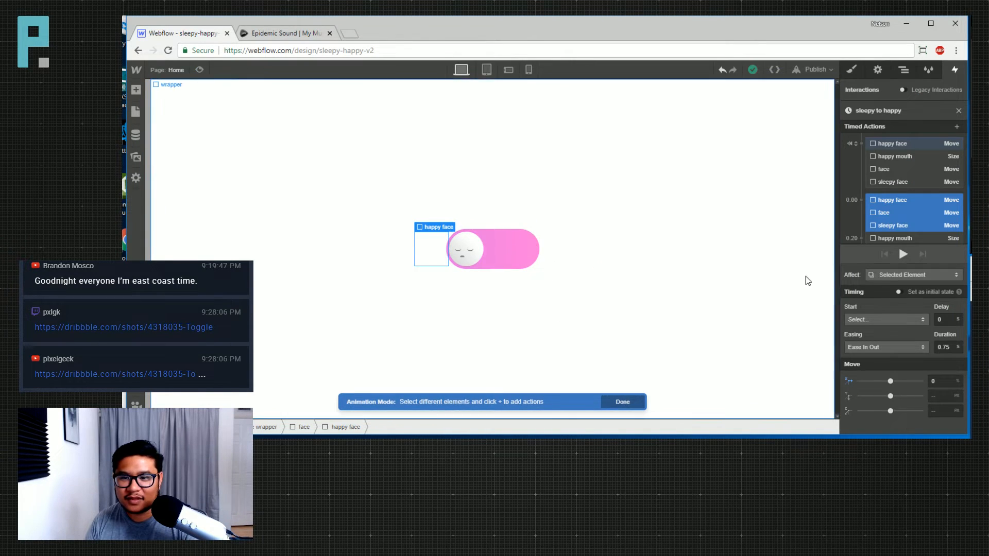
{"action": "left_click", "coordinate": [951, 347]}
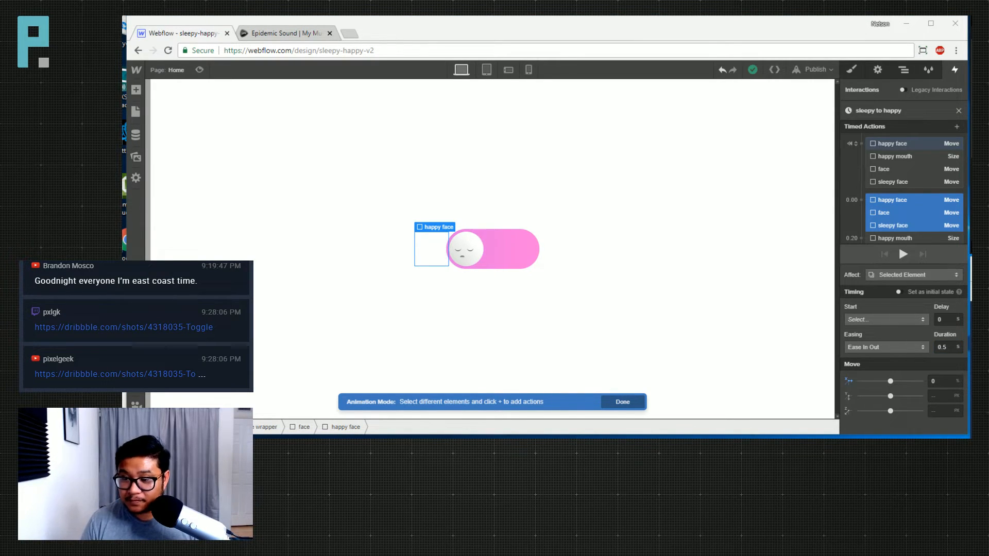
Bring up the easings.net cheat sheet and the Dribbble toggle shot and compare the easing curves with the reference motion
{"action": "left_click_drag", "start_coordinate": [533, 61], "coordinate": [523, 33]}
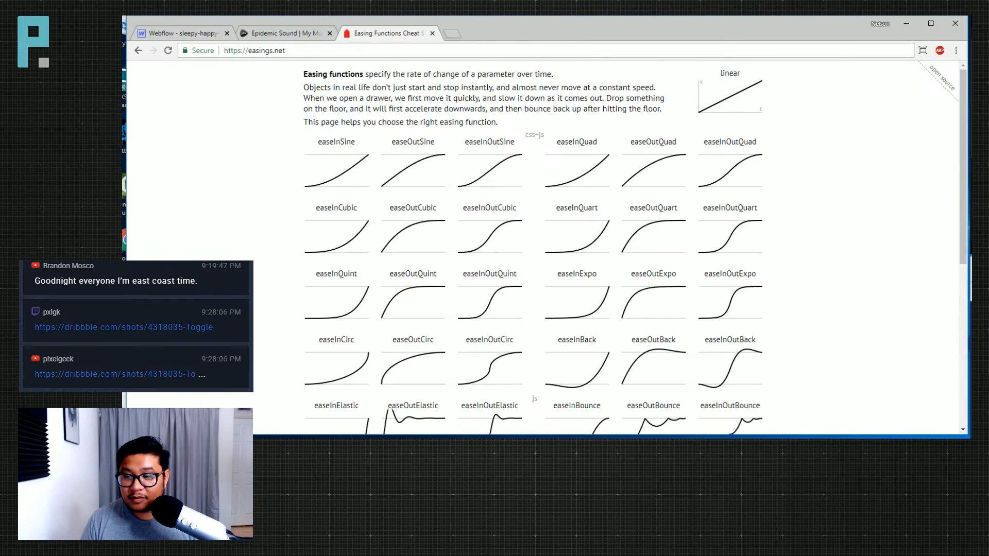
{"action": "left_click_drag", "start_coordinate": [988, 196], "coordinate": [814, 202]}
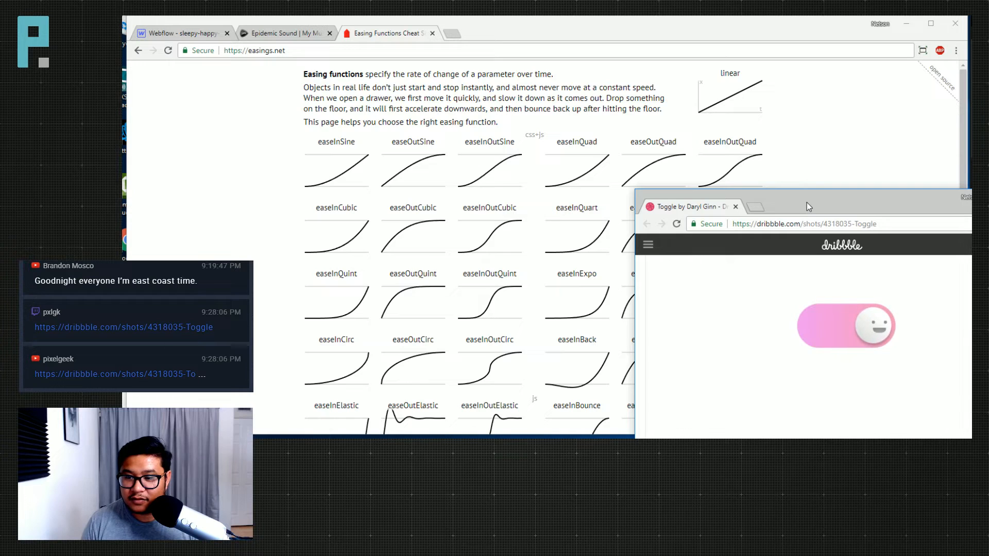
{"action": "left_click_drag", "start_coordinate": [894, 202], "coordinate": [817, 217]}
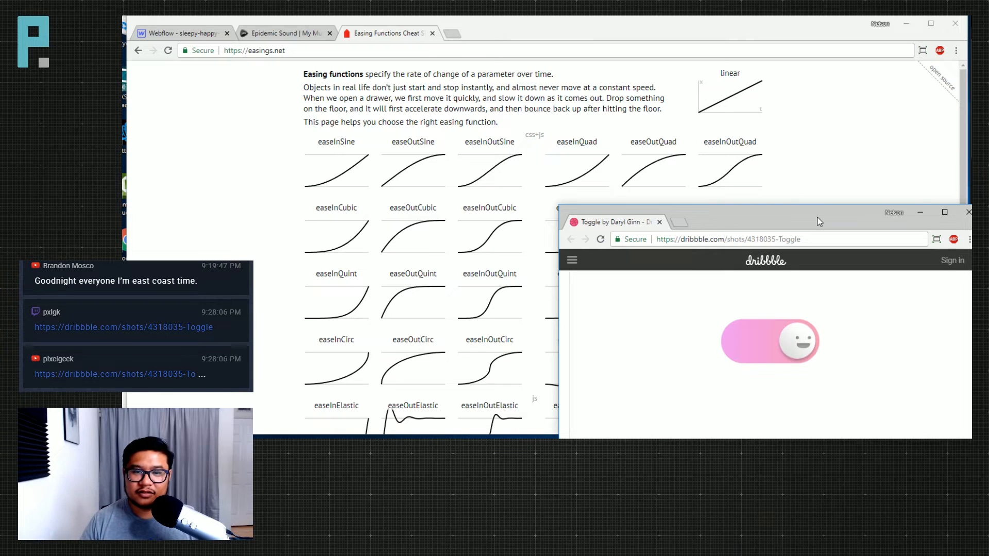
{"action": "left_click_drag", "start_coordinate": [721, 212], "coordinate": [960, 217]}
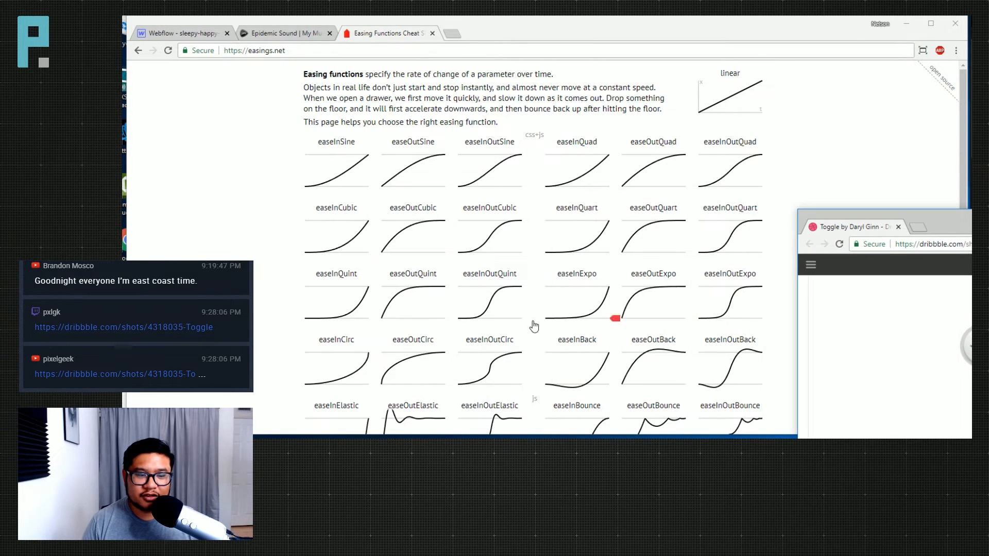
{"action": "scroll", "coordinate": [533, 326], "scroll_direction": "down", "scroll_amount": 2}
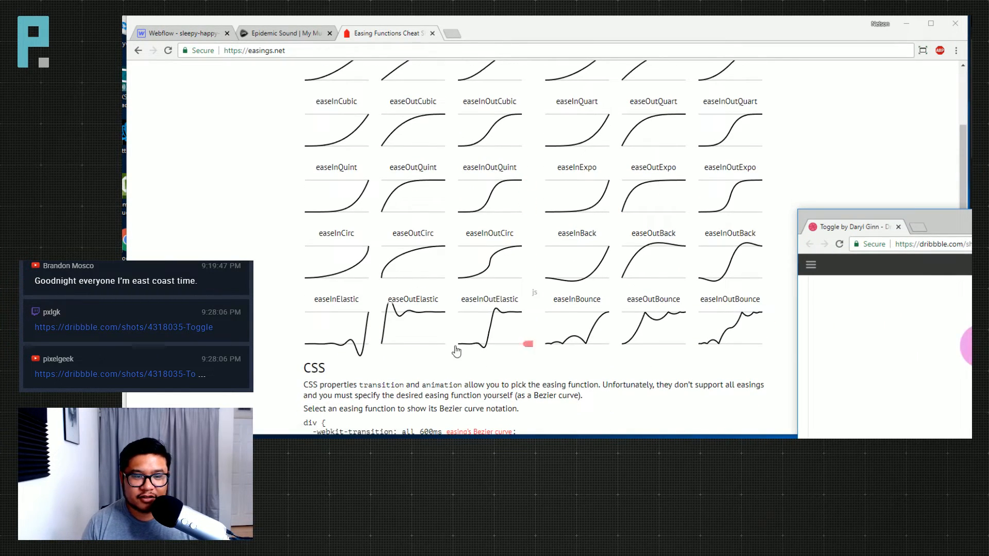
{"action": "scroll", "coordinate": [433, 348], "scroll_direction": "up", "scroll_amount": 1}
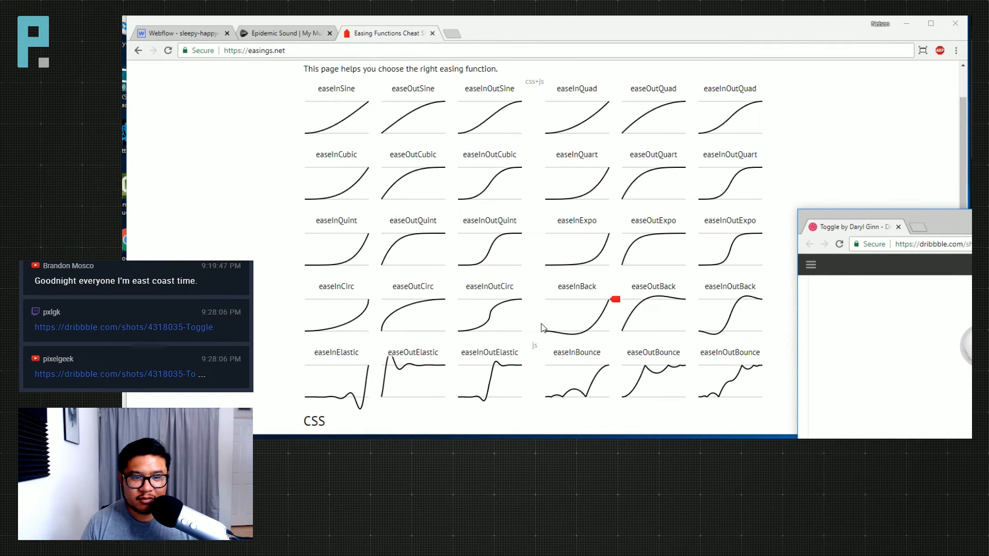
{"action": "scroll", "coordinate": [545, 328], "scroll_direction": "up", "scroll_amount": 1}
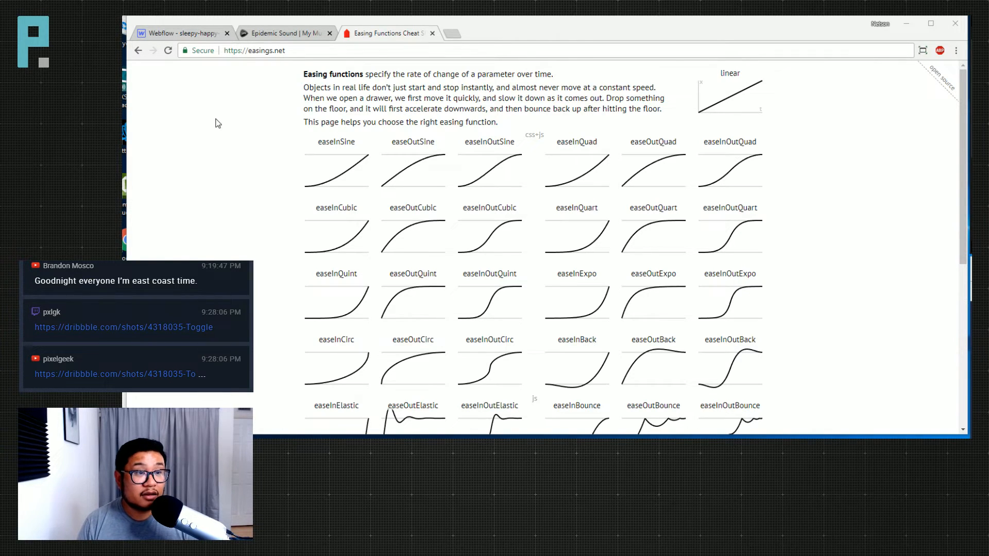
Switch back to Webflow and give the three timed Move actions In Out Circ easing and a 0.75 s duration, previewing the animation
{"action": "key", "text": "ctrl+1"}
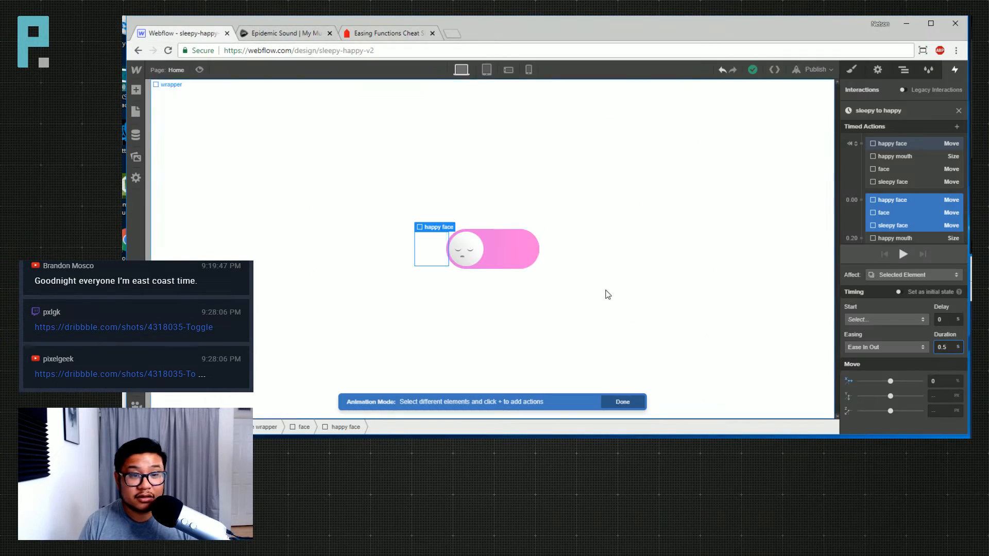
{"action": "left_click", "coordinate": [884, 345]}
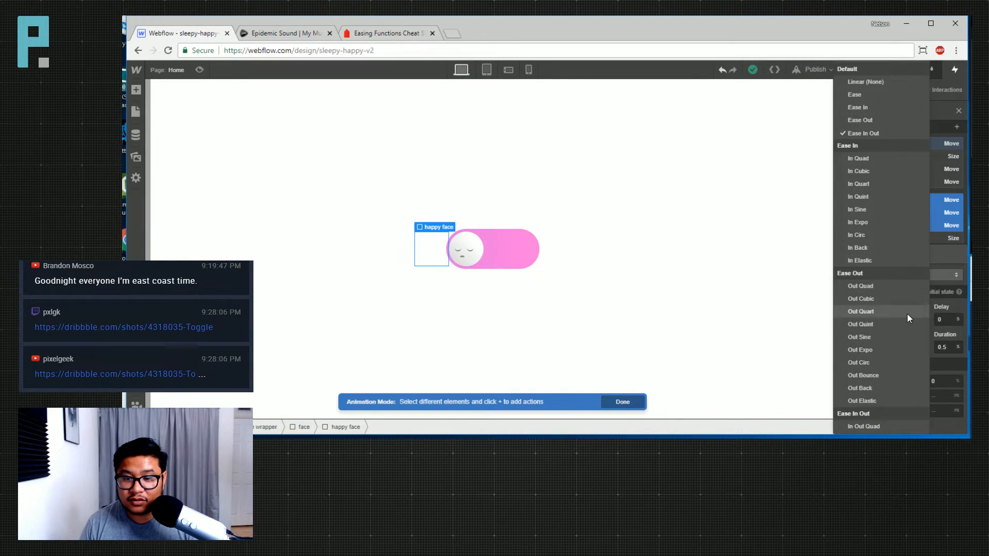
{"action": "scroll", "coordinate": [907, 314], "scroll_direction": "down", "scroll_amount": 2}
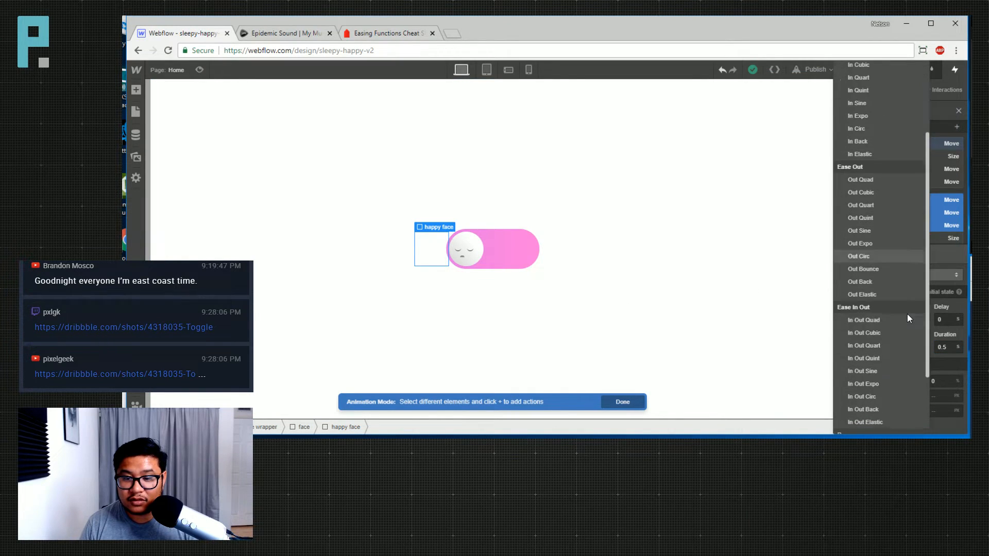
{"action": "left_click", "coordinate": [876, 396]}
{"action": "left_click", "coordinate": [904, 254]}
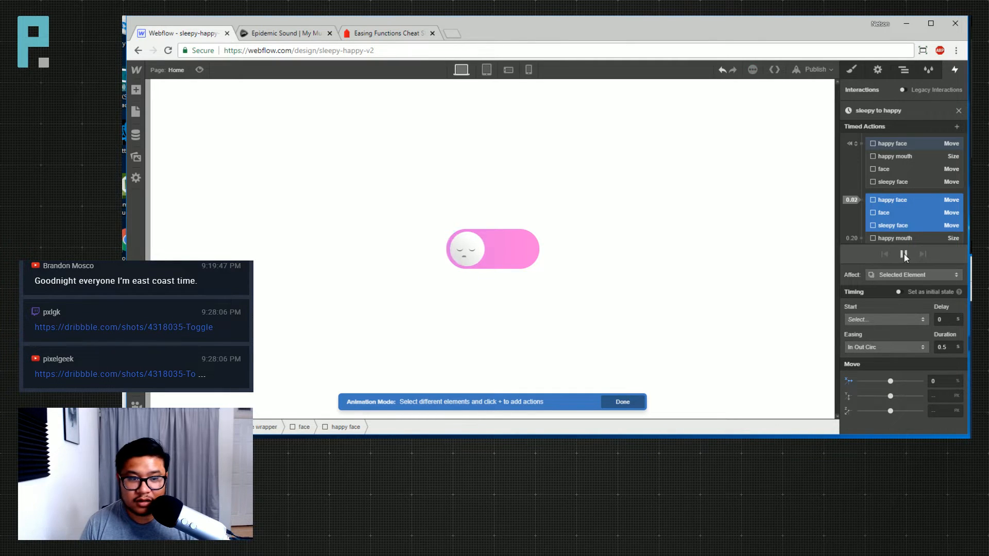
{"action": "left_click", "coordinate": [951, 349]}
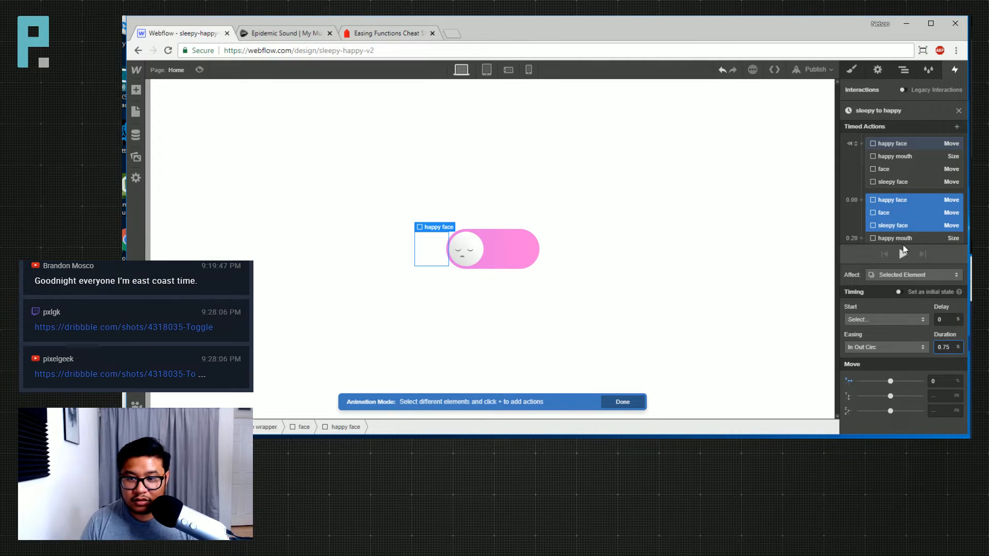
Play the animation, run the toggle in page preview, and compare its motion with the Dribbble reference shot
{"action": "left_click", "coordinate": [904, 254]}
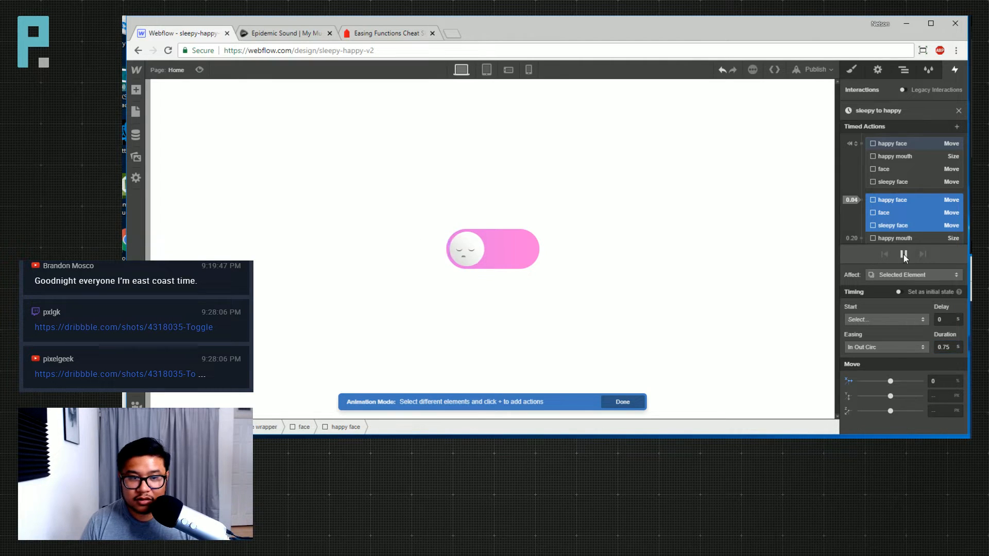
{"action": "left_click", "coordinate": [199, 69]}
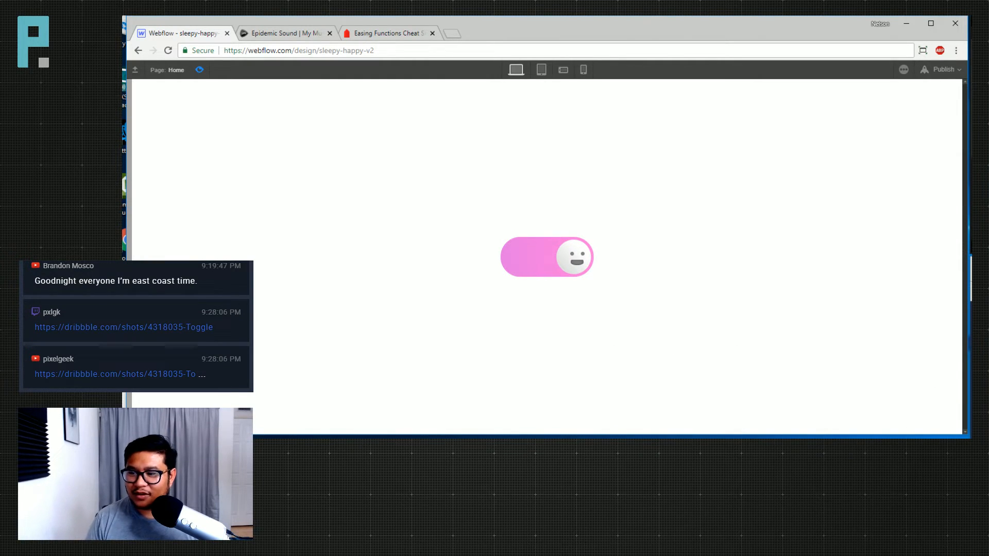
{"action": "left_click_drag", "start_coordinate": [978, 172], "coordinate": [780, 132]}
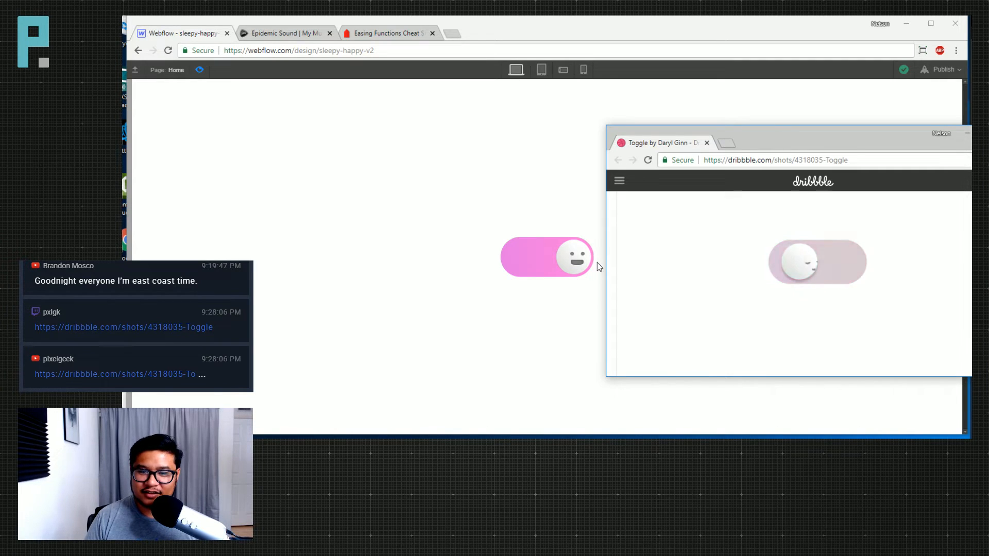
{"action": "left_click", "coordinate": [579, 268]}
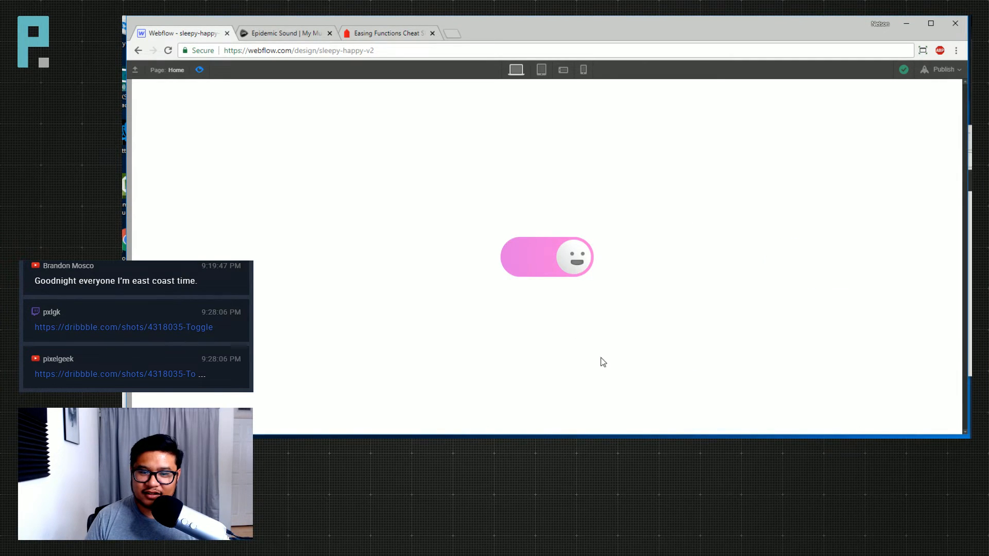
{"action": "left_click", "coordinate": [200, 70]}
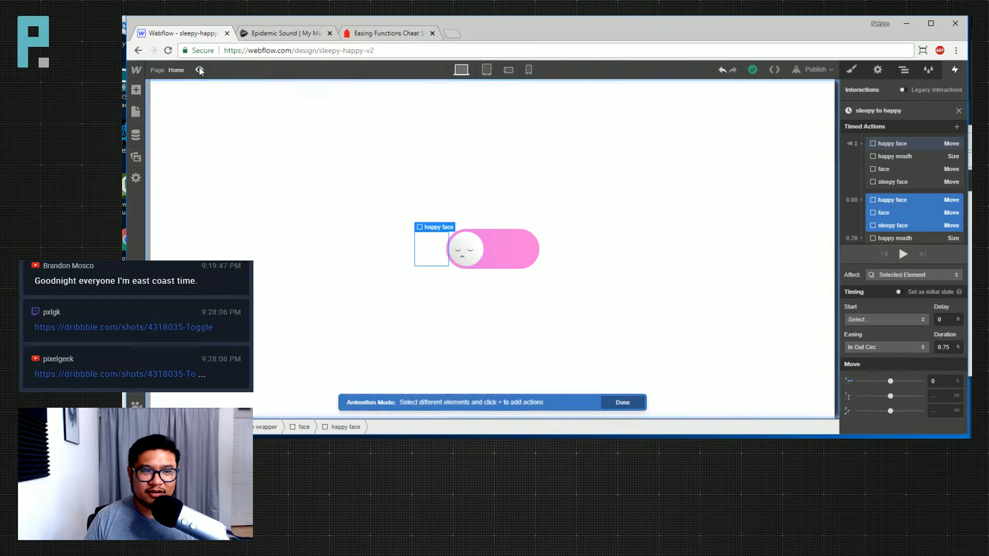
Test the toggle twice more in page preview, check it against the Dribbble shot again and return to the design view
{"action": "left_click", "coordinate": [200, 70]}
{"action": "left_click", "coordinate": [523, 254]}
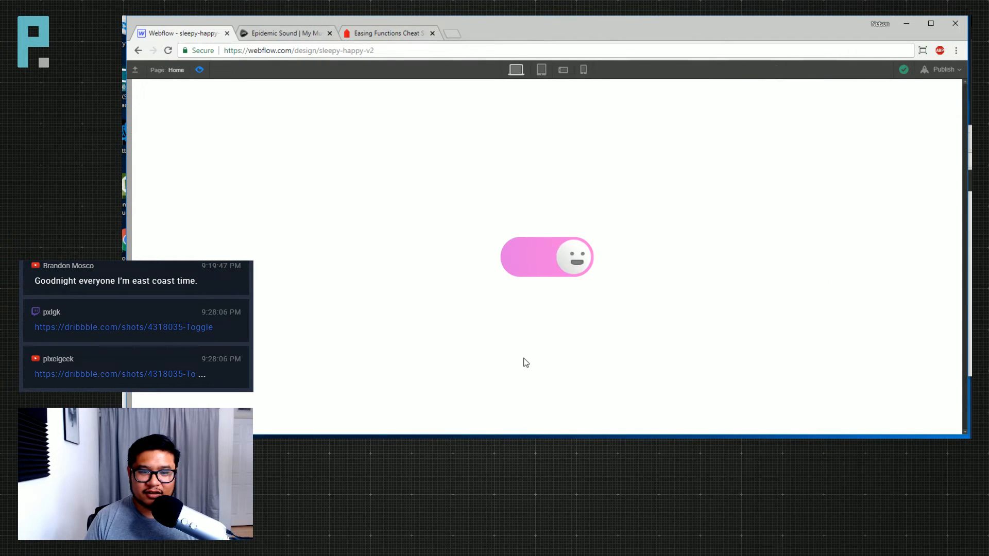
{"action": "left_click", "coordinate": [199, 69]}
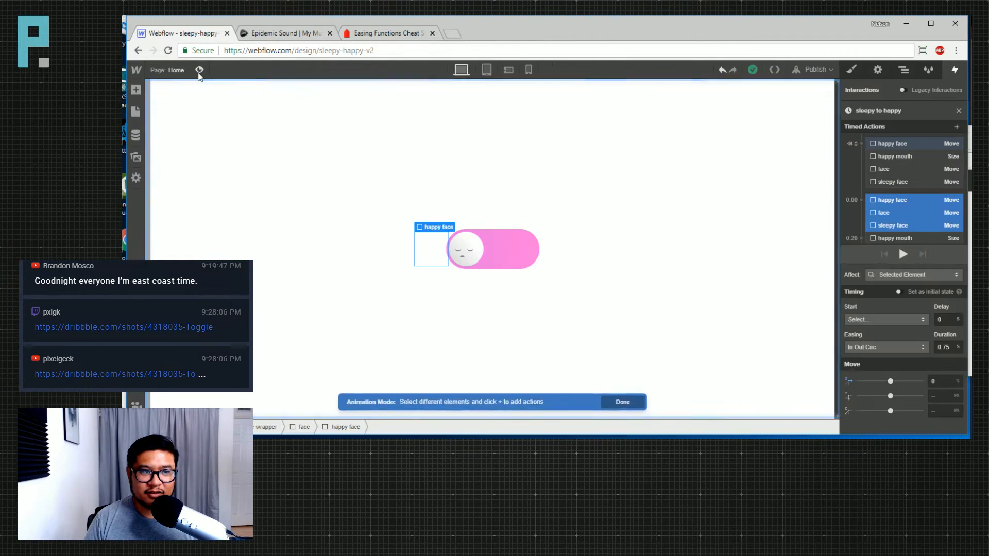
{"action": "left_click", "coordinate": [199, 69]}
{"action": "left_click", "coordinate": [518, 258]}
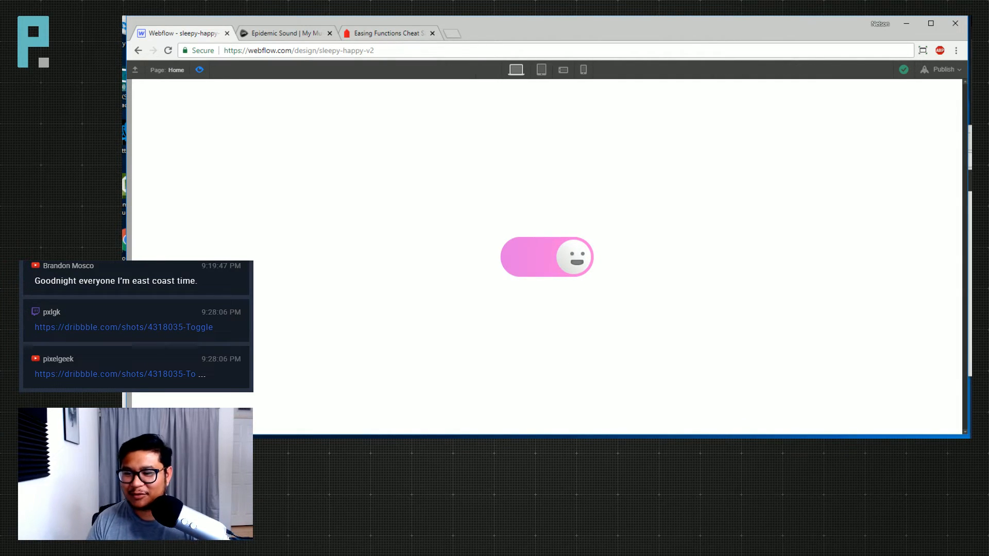
{"action": "left_click_drag", "start_coordinate": [986, 131], "coordinate": [955, 128]}
{"action": "left_click_drag", "start_coordinate": [884, 139], "coordinate": [986, 139]}
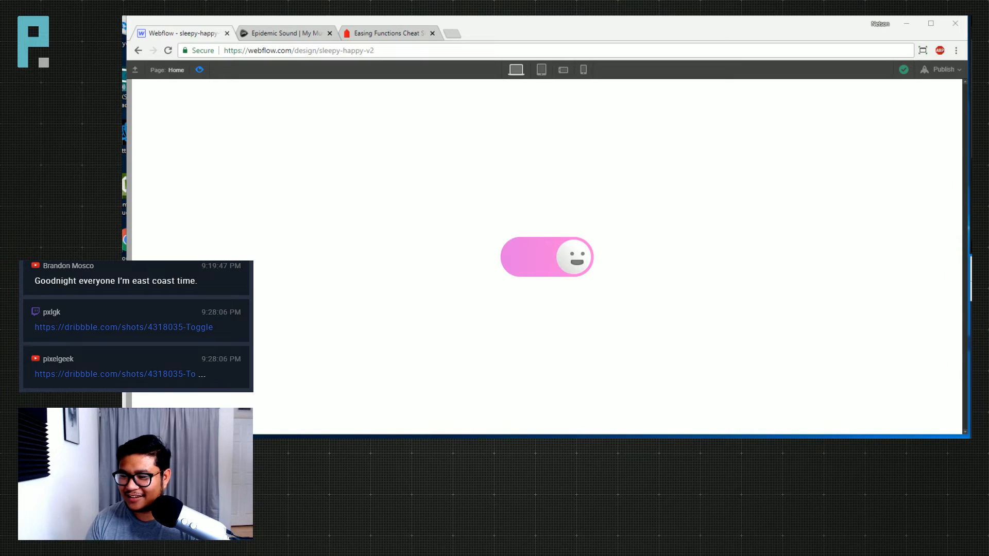
{"action": "left_click", "coordinate": [212, 99]}
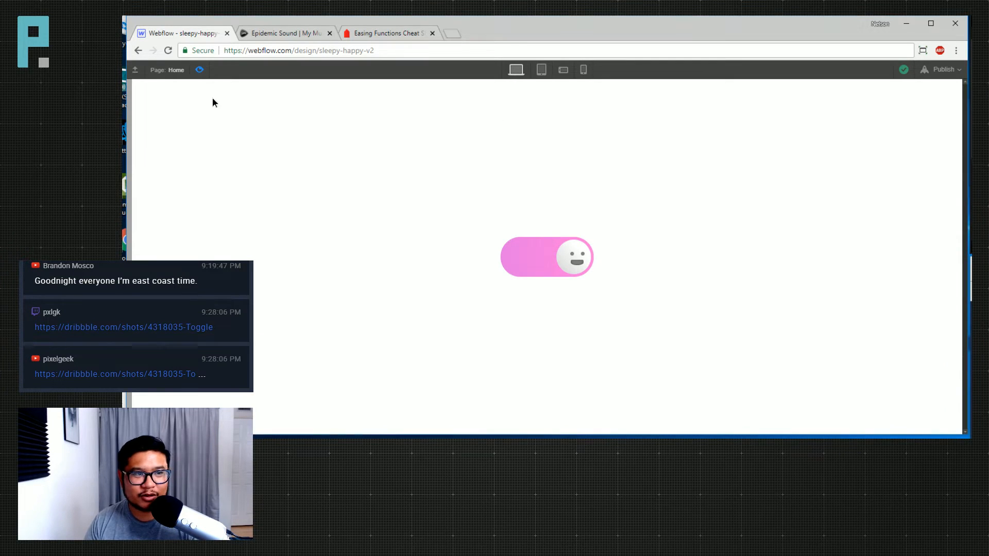
{"action": "left_click", "coordinate": [200, 70]}
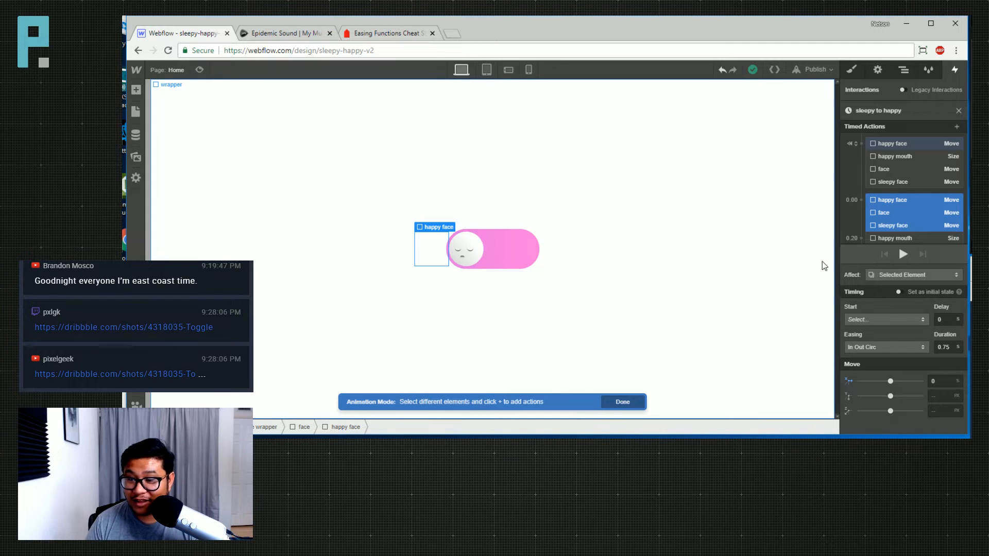
Add an initial-state Opacity action of 0% for the happy-bg element in the "sleepy to happy" animation
{"action": "left_click", "coordinate": [502, 250]}
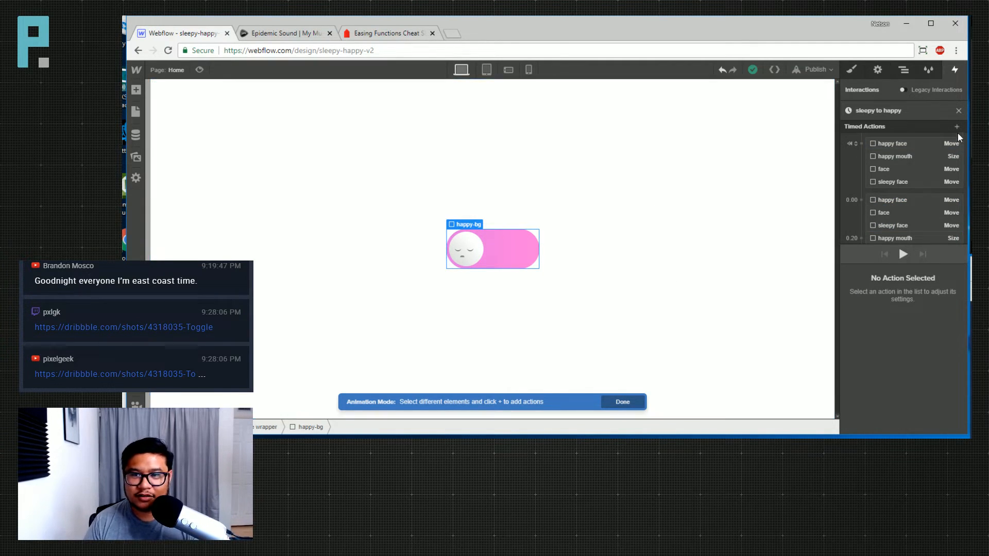
{"action": "left_click", "coordinate": [860, 143]}
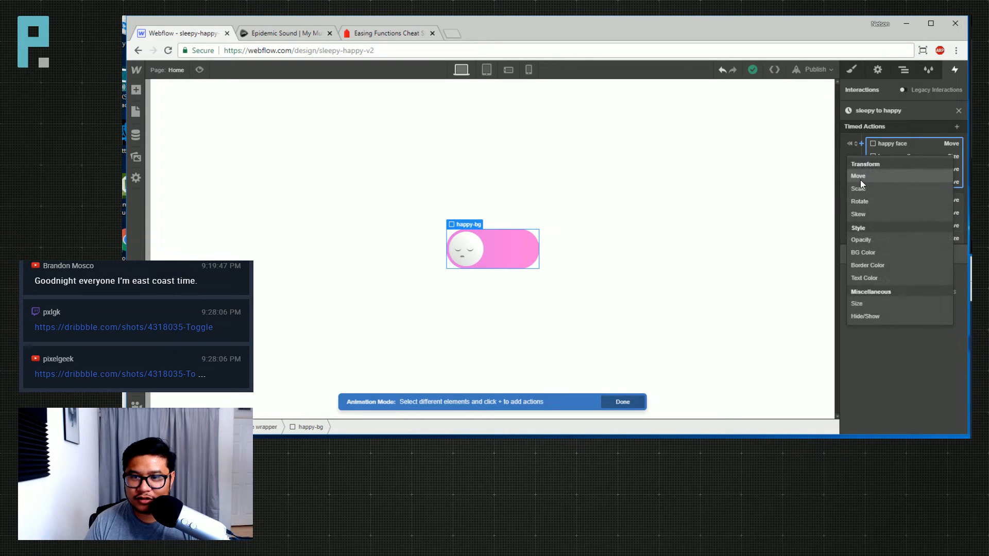
{"action": "left_click", "coordinate": [885, 241]}
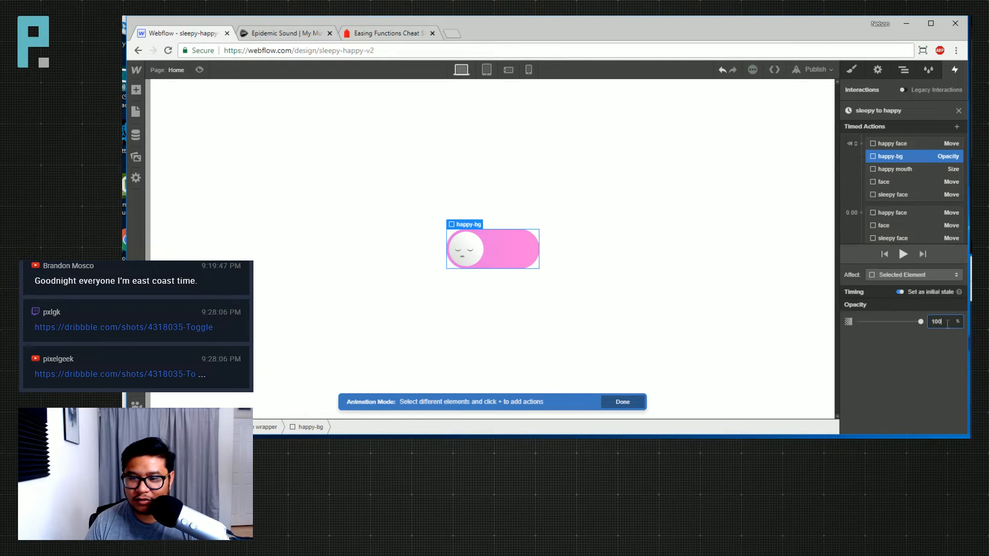
{"action": "type", "text": "0"}
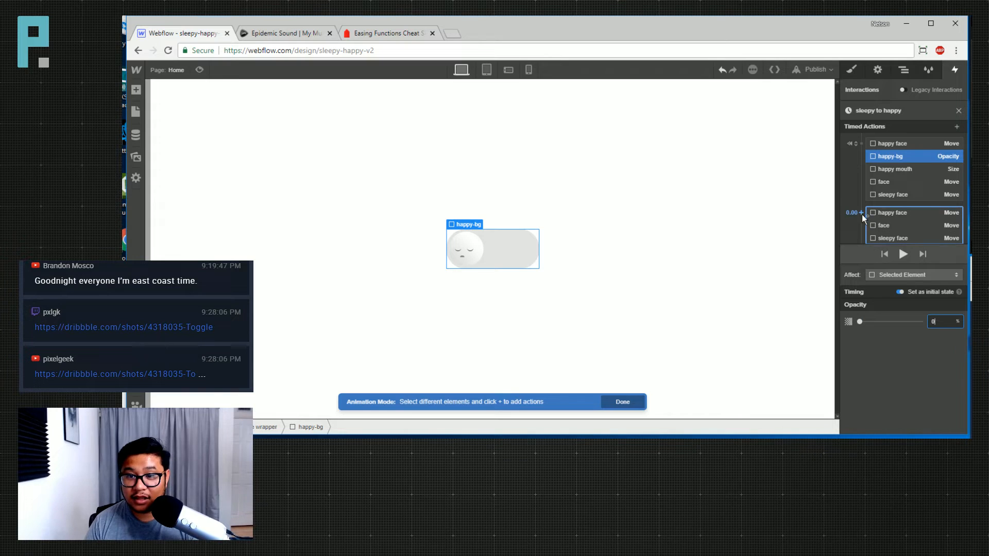
Add a 100% Opacity action for happy-bg to the timed actions at 0.00 s
{"action": "scroll", "coordinate": [858, 212], "scroll_direction": "down", "scroll_amount": 1}
{"action": "left_click", "coordinate": [861, 178]}
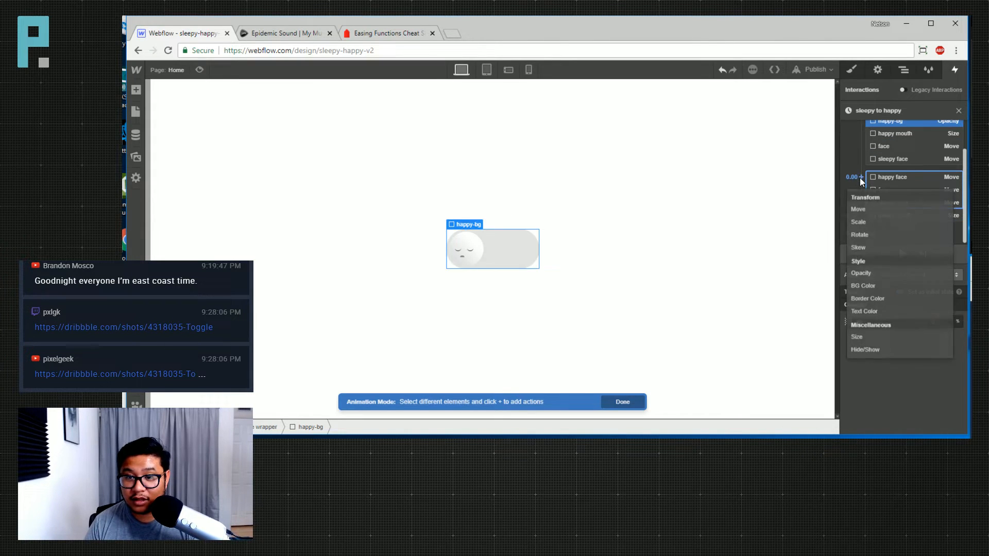
{"action": "left_click", "coordinate": [878, 273]}
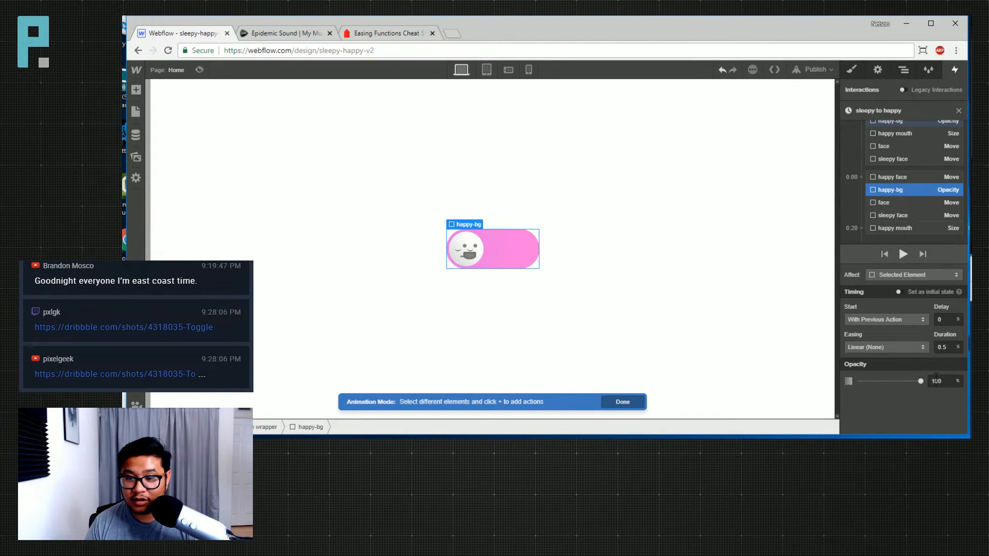
{"action": "left_click", "coordinate": [893, 180]}
{"action": "left_click", "coordinate": [894, 191]}
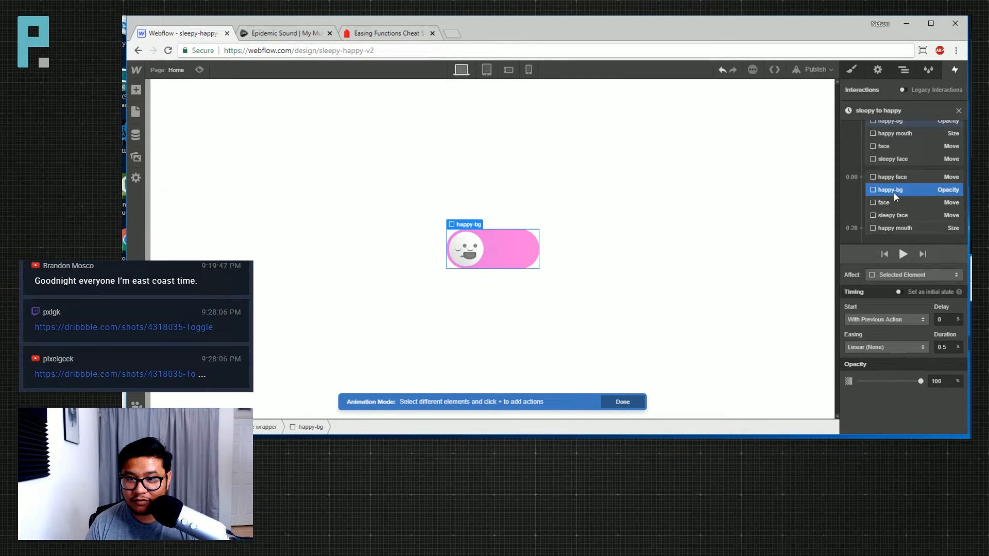
Set the timed happy-bg Opacity action to a 0.75 s duration with In Out Circ easing
{"action": "left_click", "coordinate": [947, 348]}
{"action": "left_click_drag", "start_coordinate": [947, 348], "coordinate": [936, 348]}
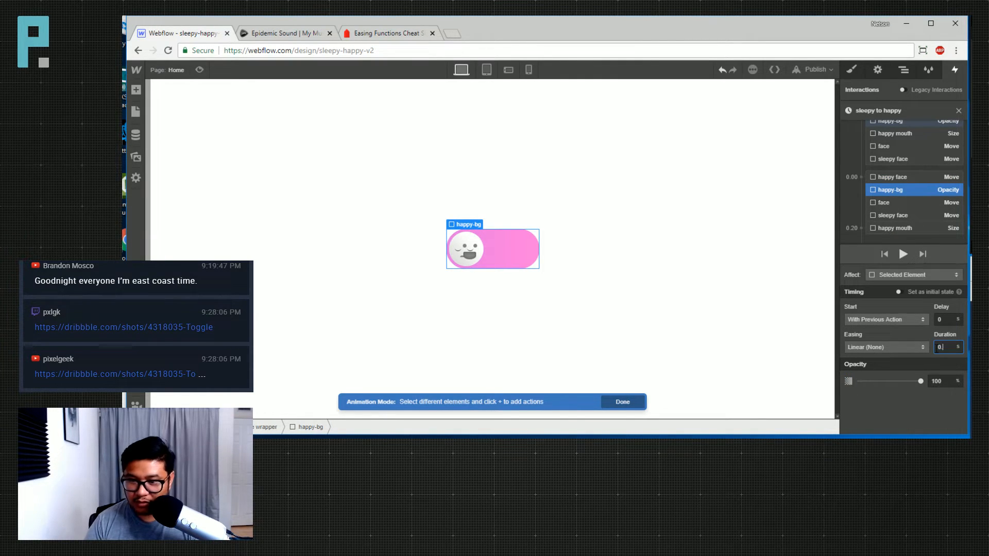
{"action": "left_click", "coordinate": [901, 347]}
{"action": "scroll", "coordinate": [904, 345], "scroll_direction": "down", "scroll_amount": 5}
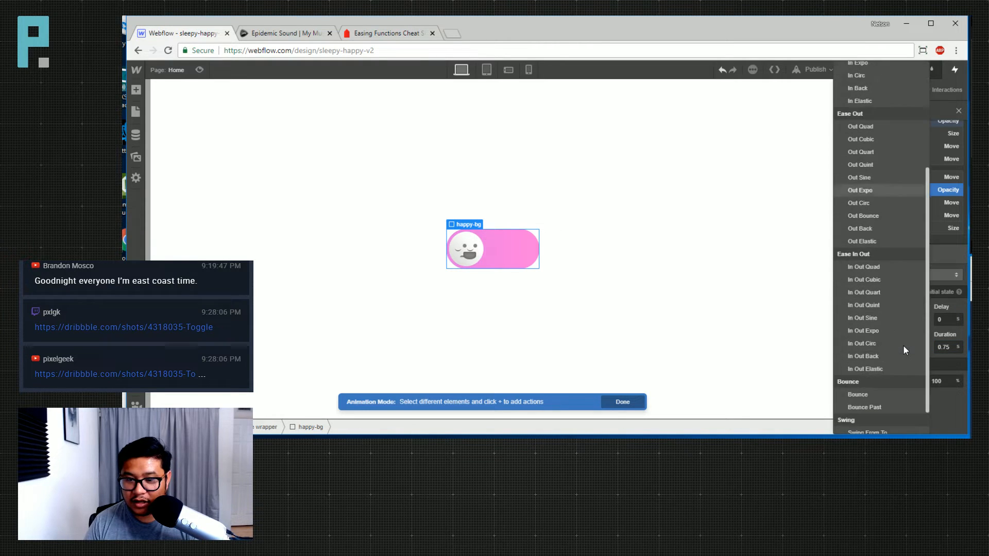
{"action": "left_click", "coordinate": [886, 349]}
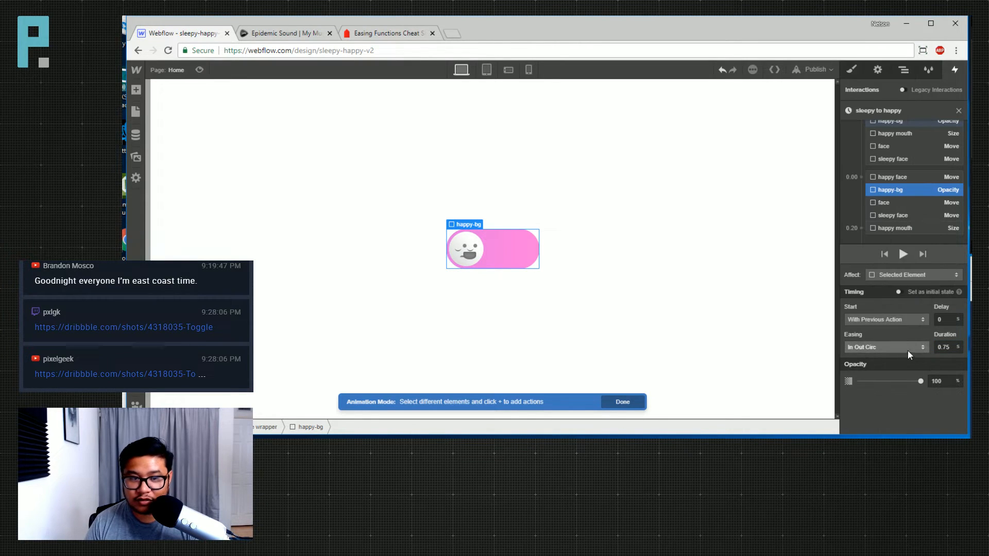
Test the toggle's background fade in page preview and return to the design view
{"action": "left_click", "coordinate": [200, 69]}
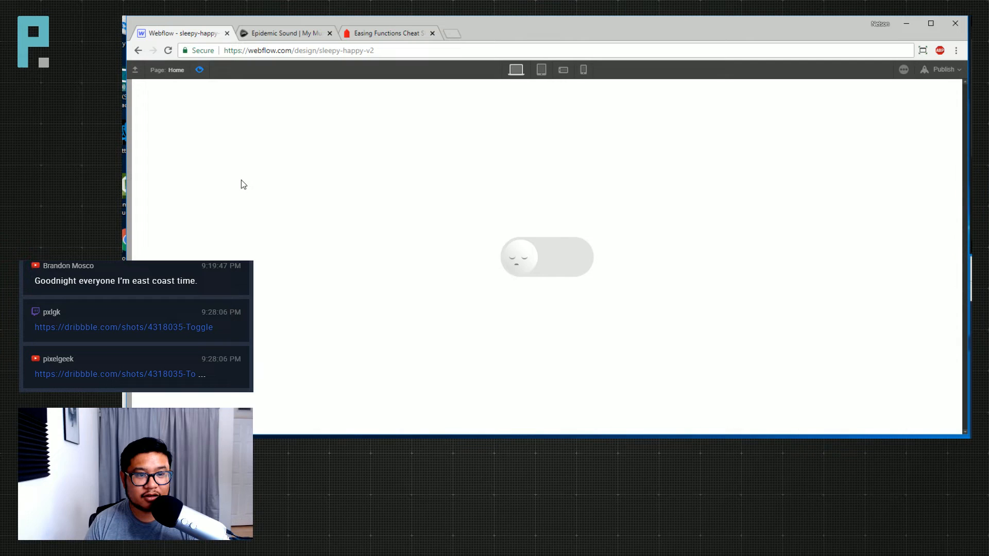
{"action": "left_click", "coordinate": [531, 263]}
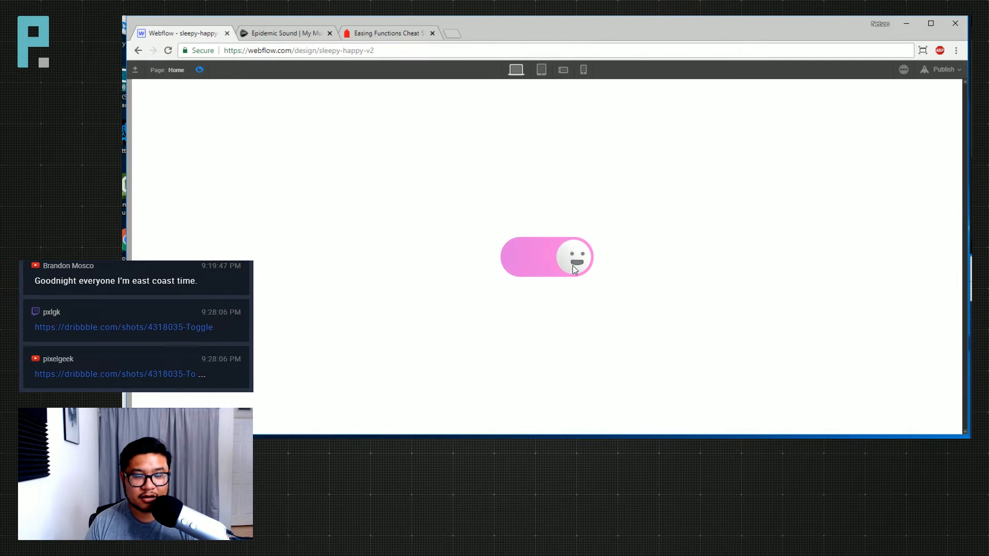
{"action": "left_click", "coordinate": [199, 70]}
{"action": "left_click", "coordinate": [199, 70]}
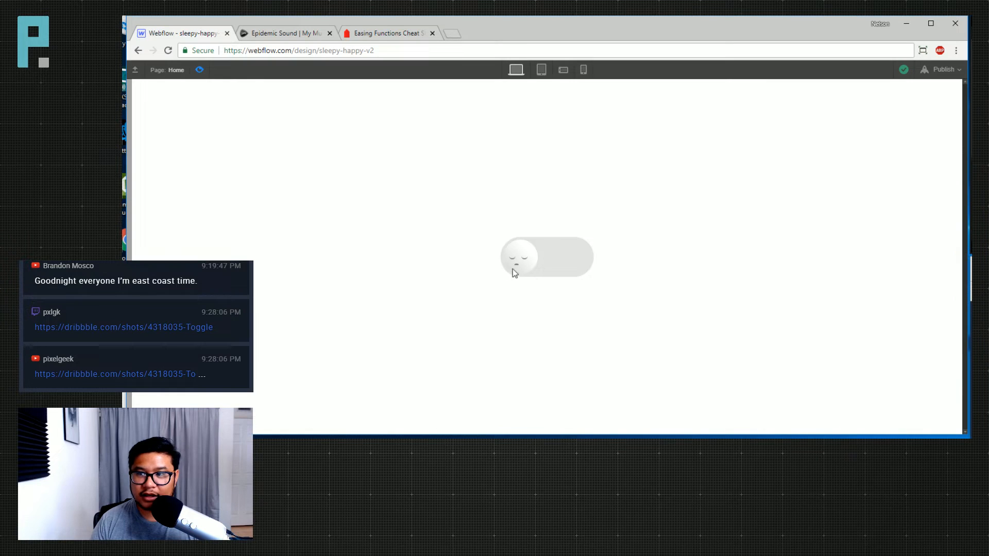
{"action": "left_click", "coordinate": [199, 70]}
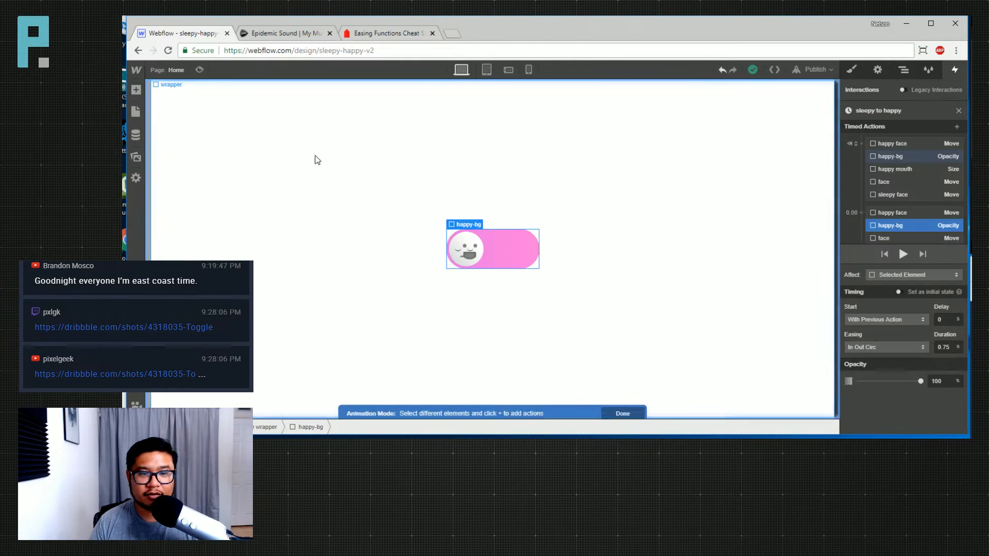
Select the happy-bg element and set the opacity in its style effects to 0%
{"action": "left_click", "coordinate": [904, 70]}
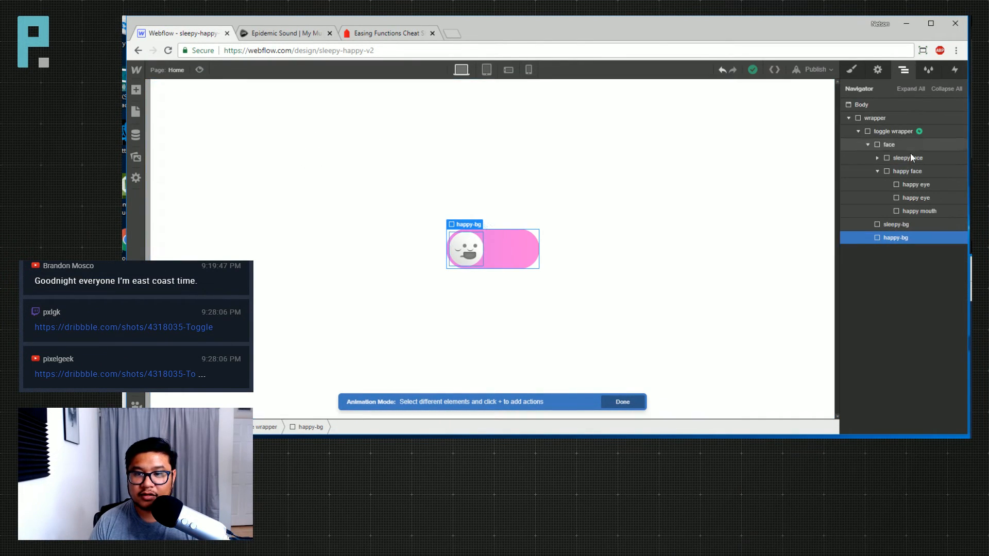
{"action": "left_click", "coordinate": [908, 171]}
{"action": "left_click", "coordinate": [850, 72]}
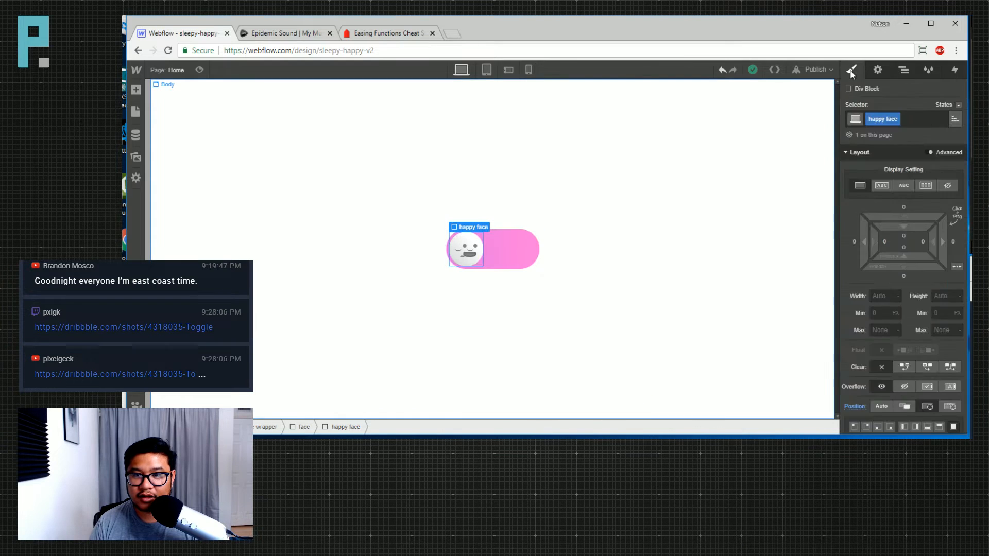
{"action": "left_click", "coordinate": [906, 70]}
{"action": "left_click", "coordinate": [886, 238]}
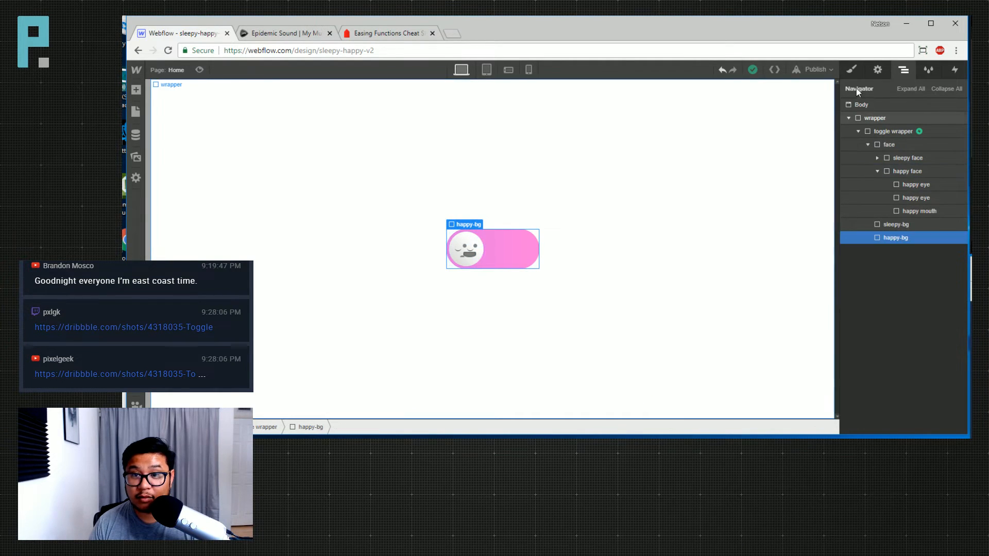
{"action": "type", "text": "s"}
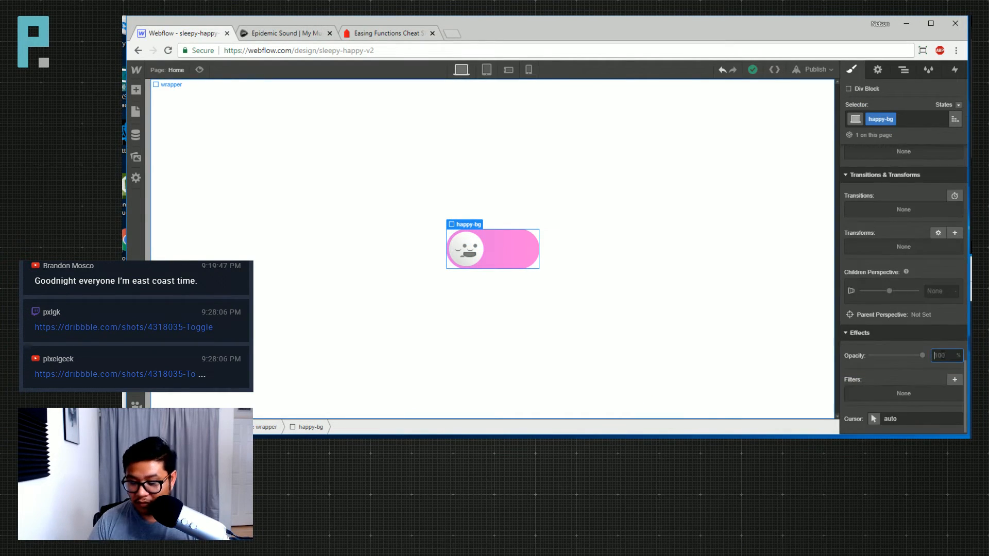
{"action": "type", "text": "0"}
{"action": "key", "text": "Return"}
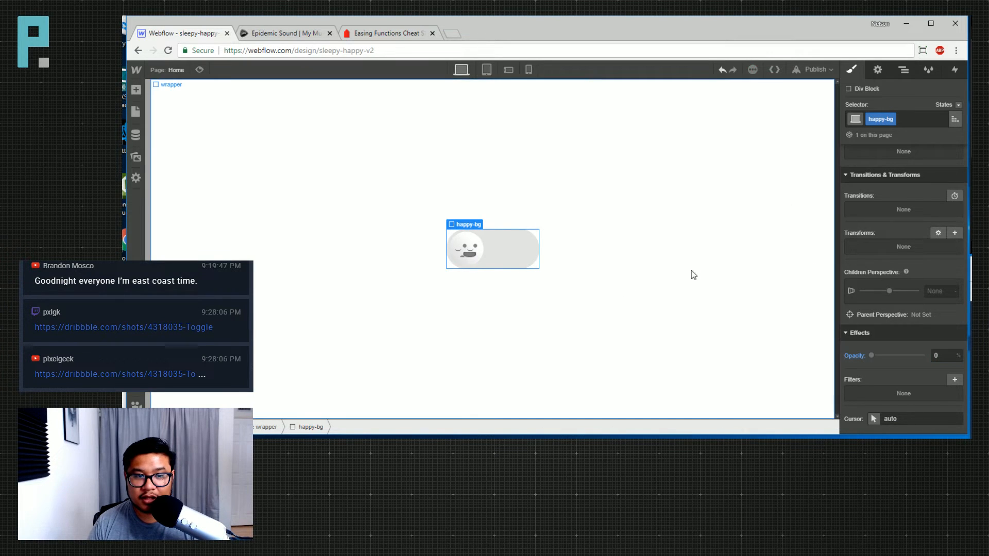
Select the sleepy-bg element and change its background color to grey #909090
{"action": "left_click", "coordinate": [903, 70]}
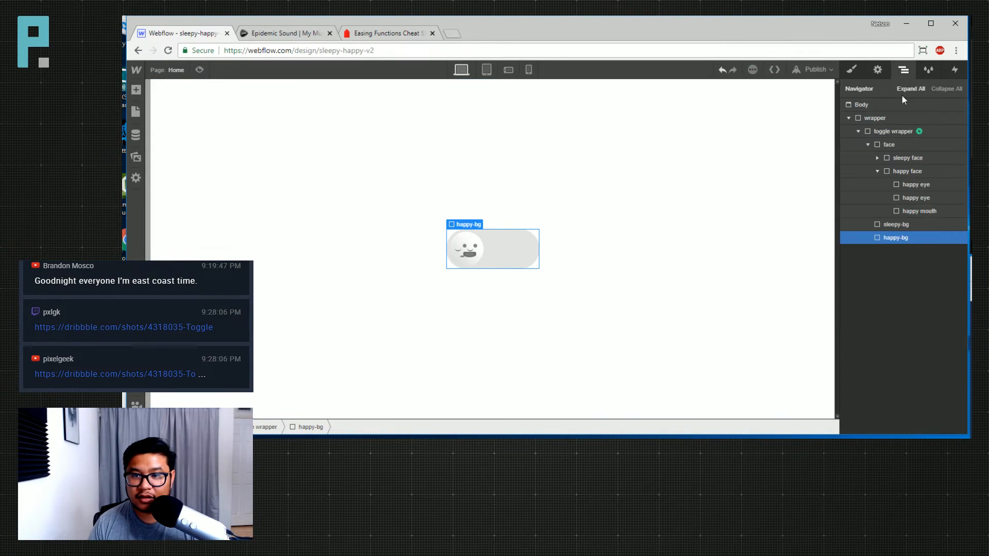
{"action": "left_click", "coordinate": [901, 225]}
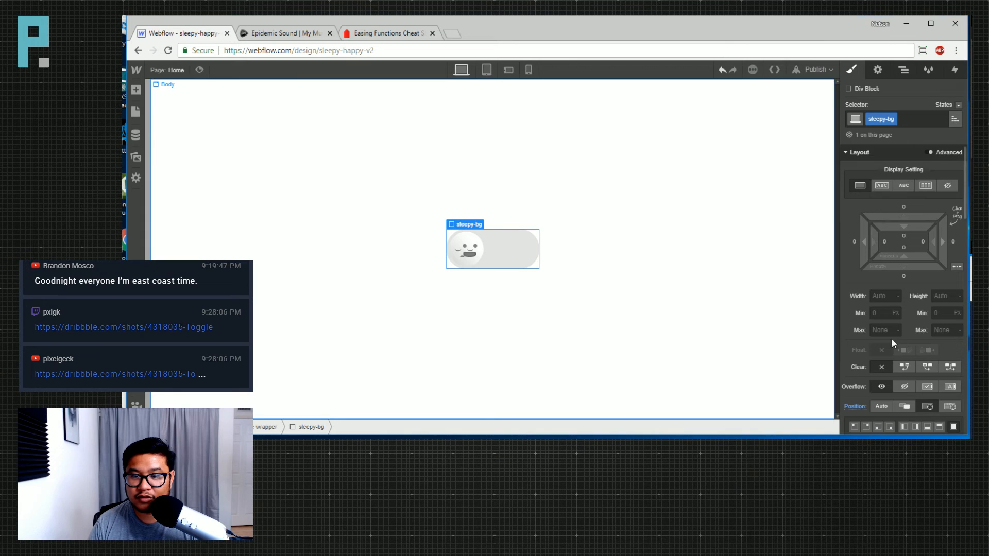
{"action": "scroll", "coordinate": [894, 335], "scroll_direction": "down", "scroll_amount": 10}
{"action": "left_click", "coordinate": [862, 355]}
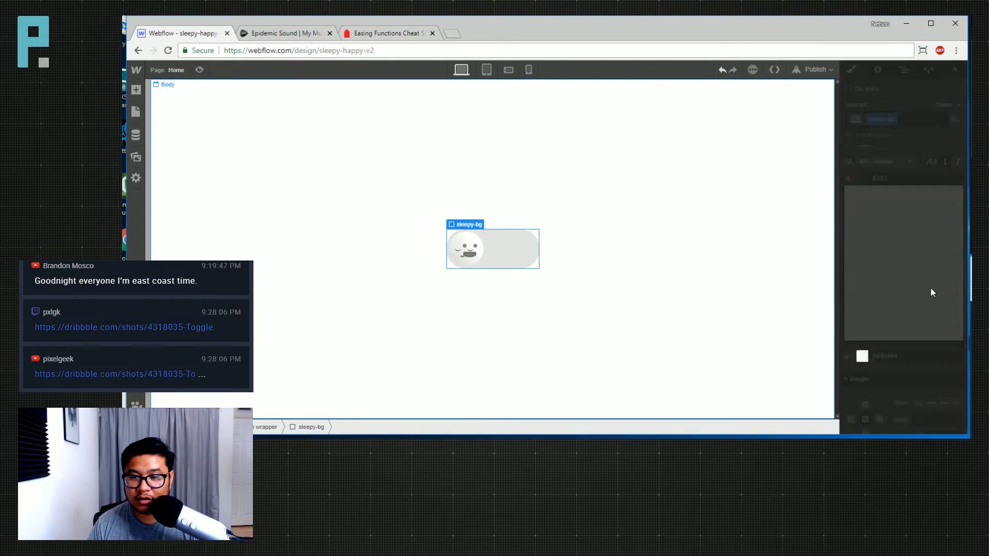
{"action": "left_click_drag", "start_coordinate": [868, 219], "coordinate": [853, 233]}
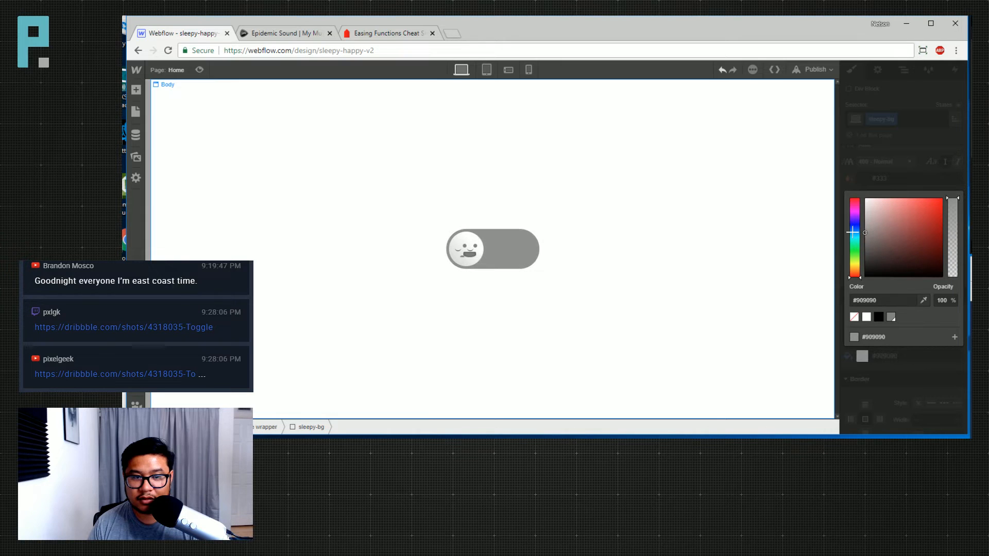
{"action": "left_click", "coordinate": [828, 170]}
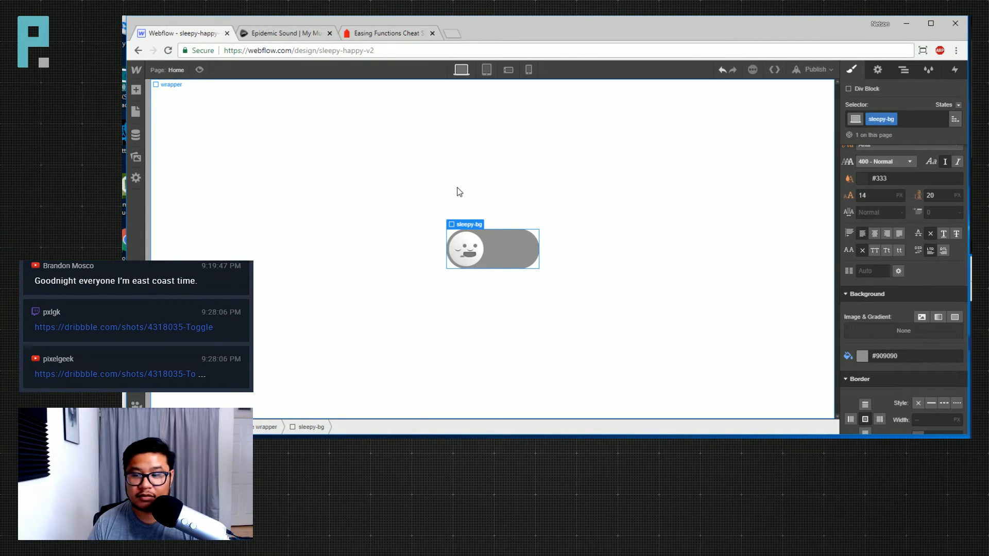
Test the toggle in page preview, compare it with the Dribbble reference and return to the design view
{"action": "left_click", "coordinate": [200, 71]}
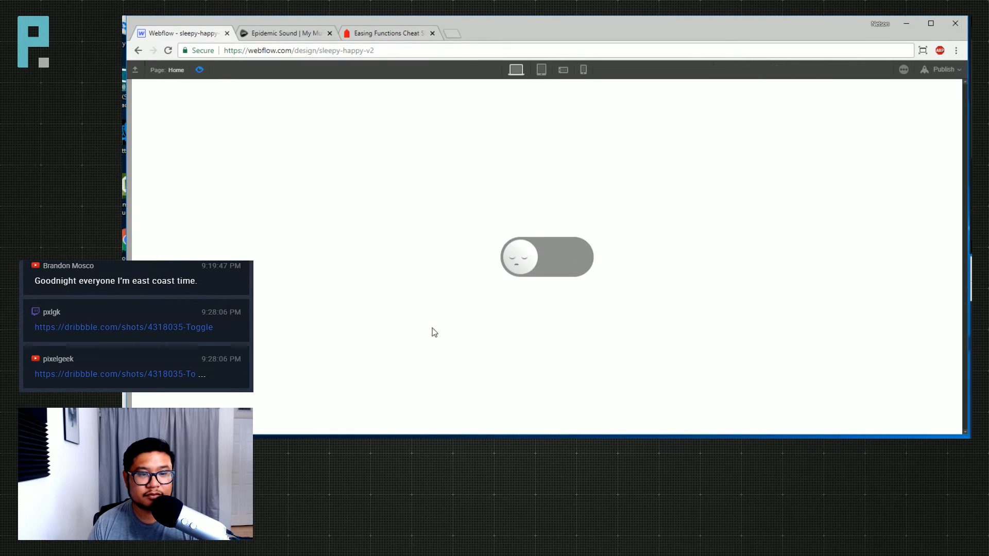
{"action": "left_click", "coordinate": [536, 271]}
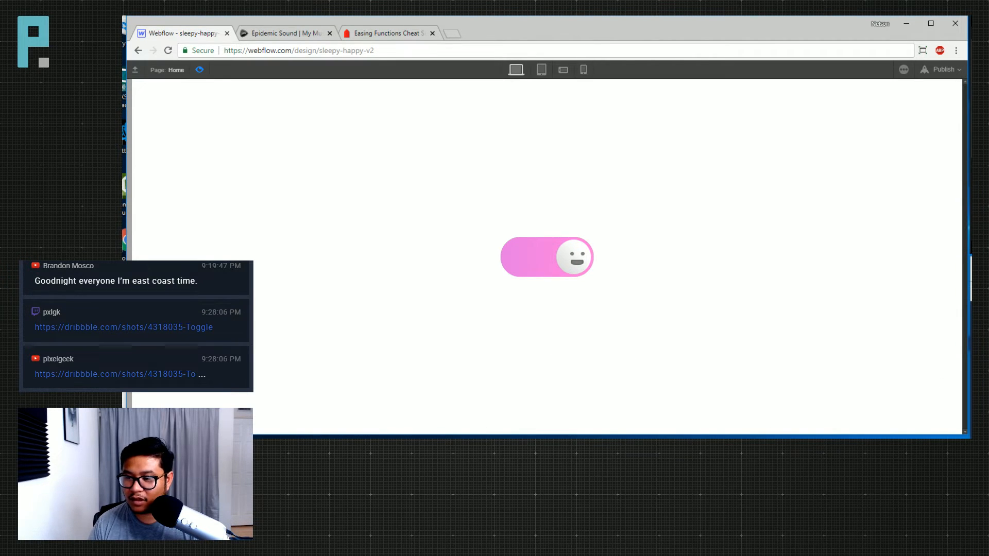
{"action": "left_click_drag", "start_coordinate": [741, 153], "coordinate": [695, 131]}
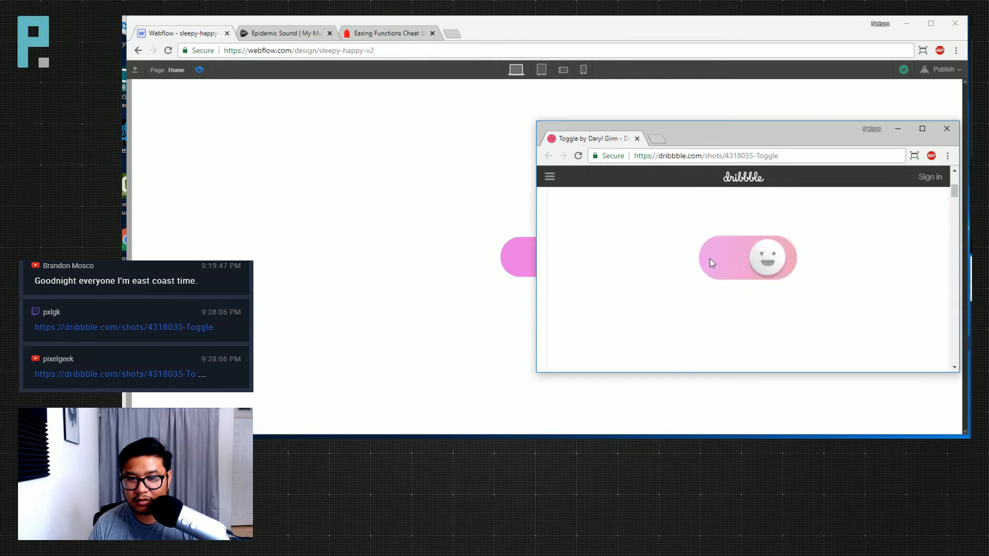
{"action": "left_click_drag", "start_coordinate": [756, 133], "coordinate": [788, 262]}
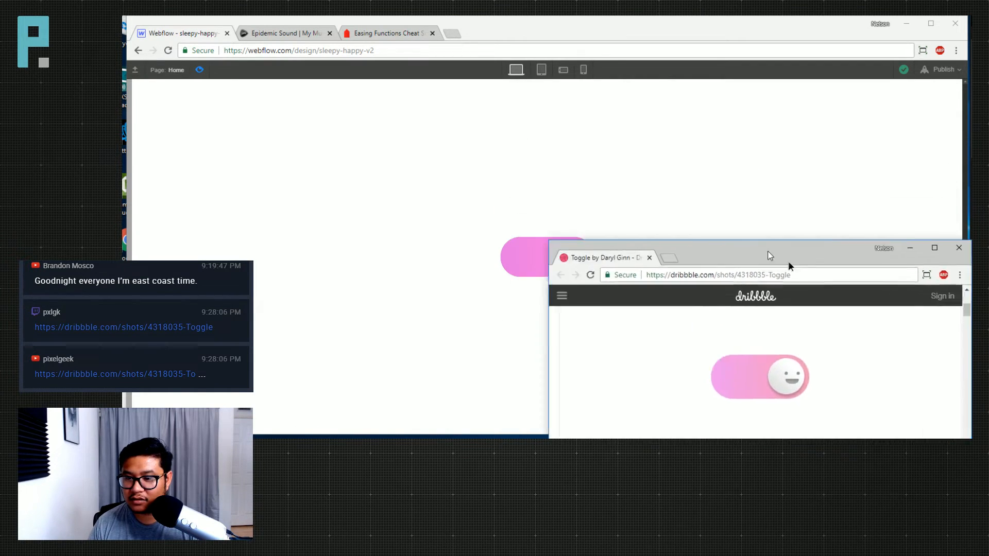
{"action": "left_click", "coordinate": [201, 71]}
Select the face element and add an outside box shadow to it with a blur of 15 px
{"action": "left_click", "coordinate": [904, 69]}
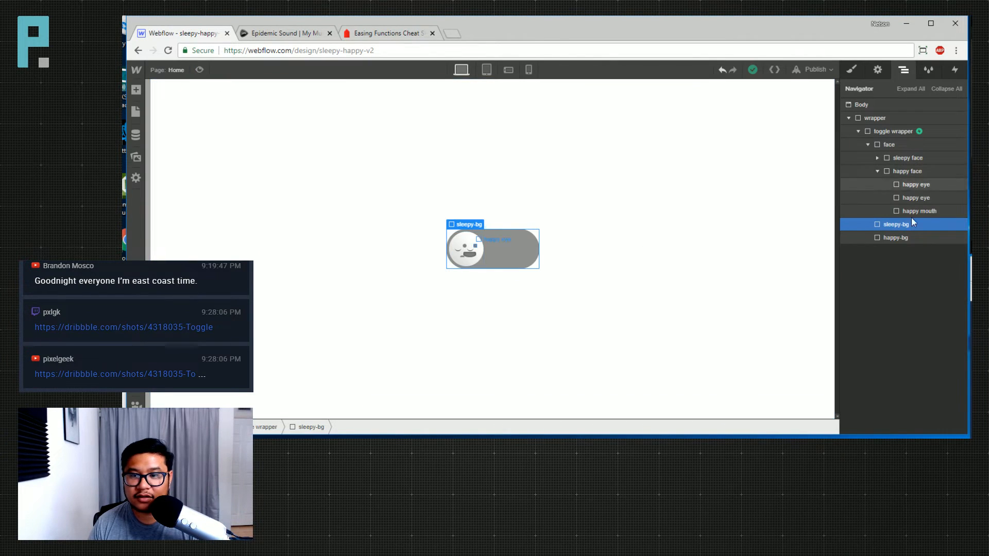
{"action": "left_click", "coordinate": [899, 131]}
{"action": "left_click", "coordinate": [892, 144]}
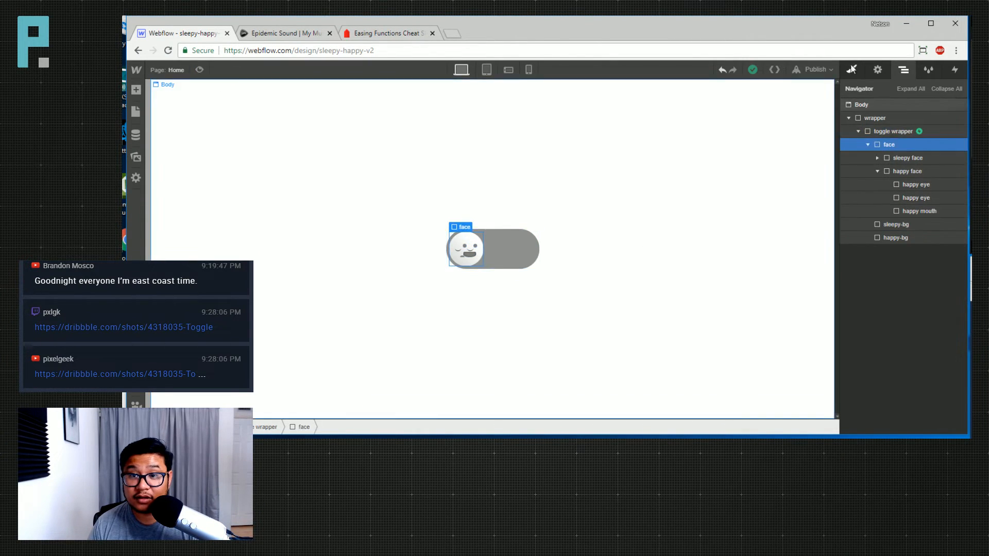
{"action": "key", "text": "s"}
{"action": "scroll", "coordinate": [910, 332], "scroll_direction": "down", "scroll_amount": 10}
{"action": "scroll", "coordinate": [910, 332], "scroll_direction": "up", "scroll_amount": 5}
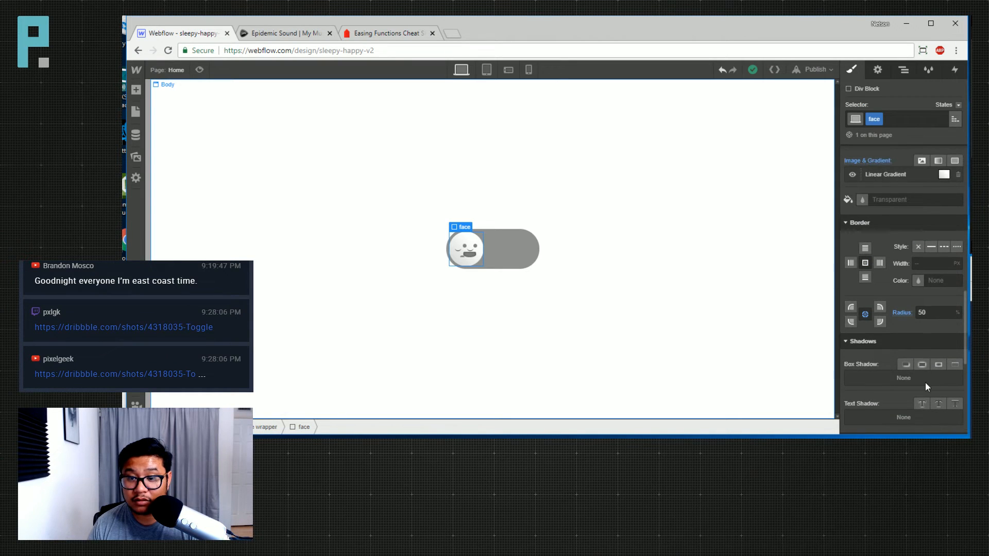
{"action": "scroll", "coordinate": [925, 381], "scroll_direction": "down", "scroll_amount": 1}
{"action": "left_click", "coordinate": [907, 328]}
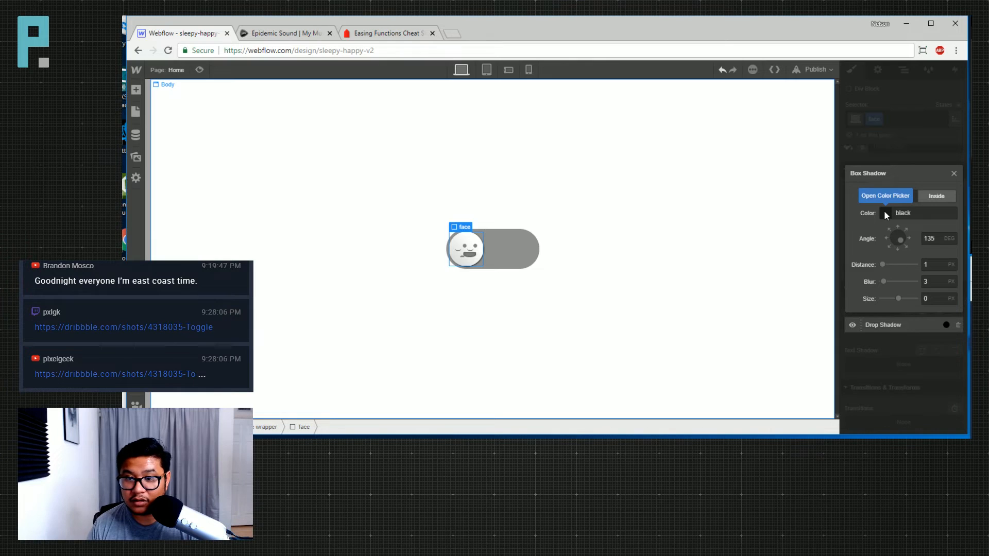
{"action": "left_click", "coordinate": [885, 213]}
{"action": "key", "text": "Escape"}
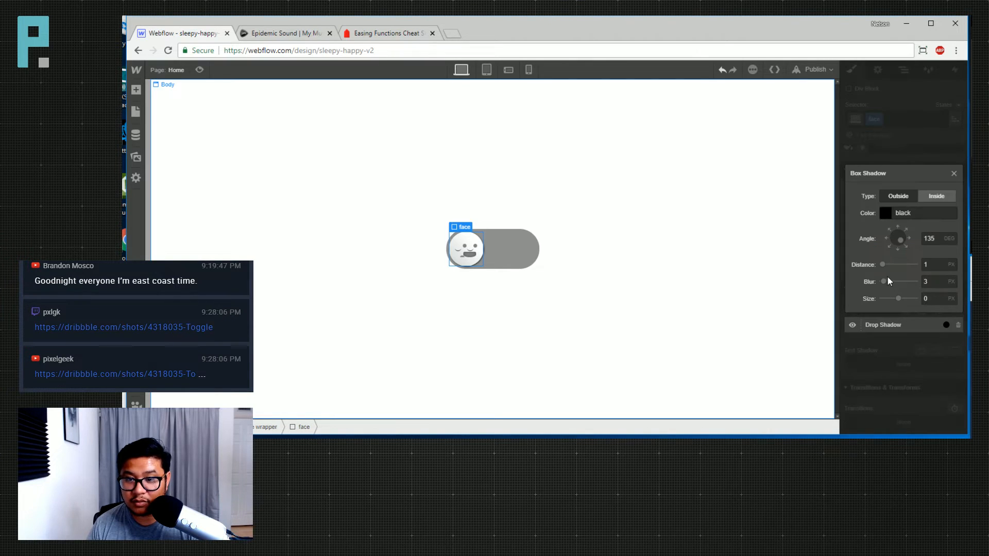
{"action": "left_click_drag", "start_coordinate": [885, 282], "coordinate": [894, 280]}
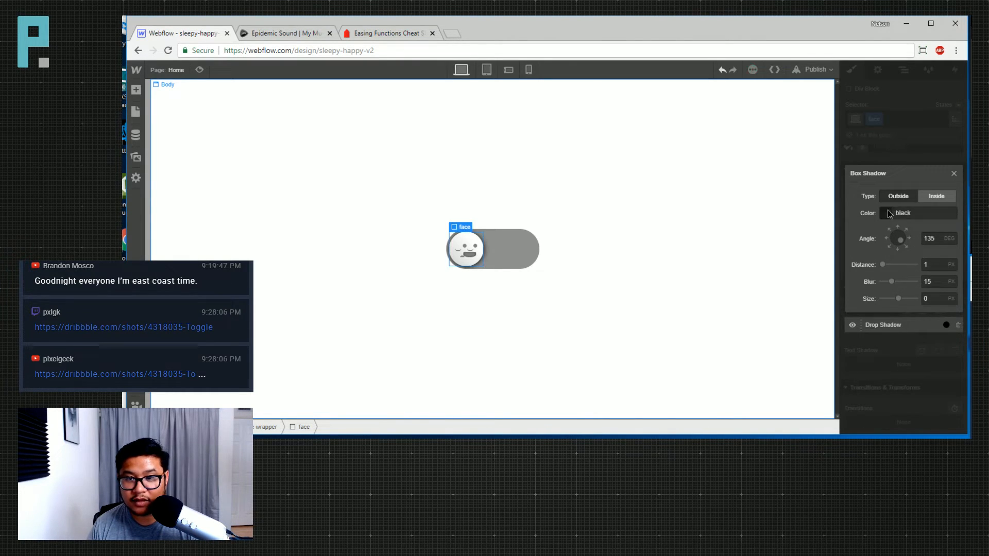
Lower the opacity of the face's black box shadow color to 55%
{"action": "left_click", "coordinate": [887, 211]}
{"action": "left_click_drag", "start_coordinate": [954, 246], "coordinate": [957, 265]}
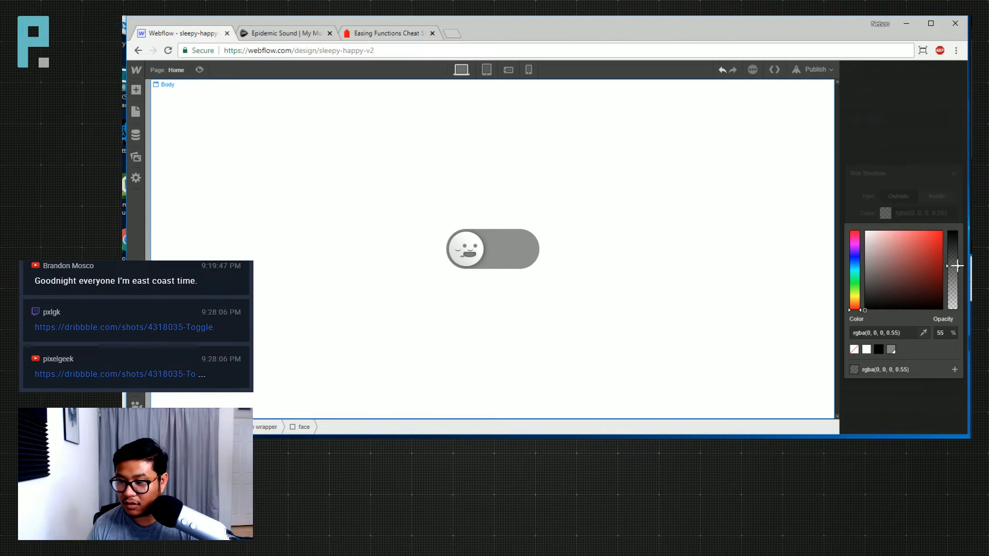
{"action": "left_click", "coordinate": [932, 208]}
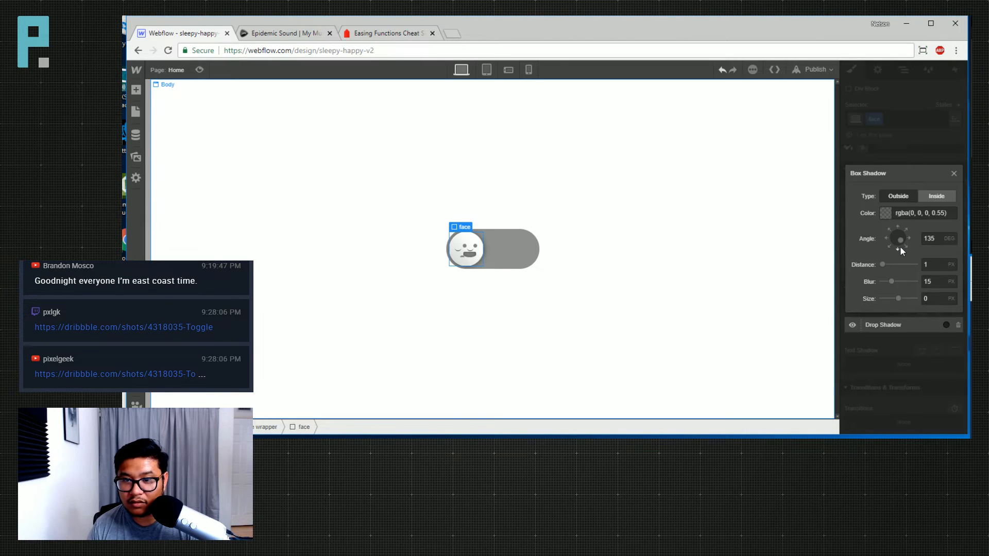
Point the face's box shadow straight down at 180 degrees and set its distance to 4 px
{"action": "left_click_drag", "start_coordinate": [904, 246], "coordinate": [901, 247]}
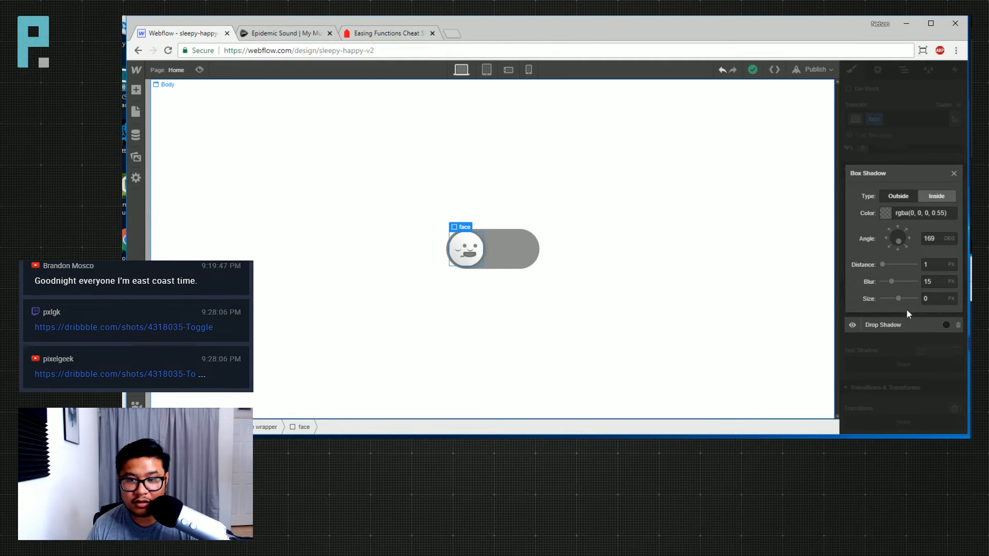
{"action": "left_click_drag", "start_coordinate": [901, 297], "coordinate": [896, 299]}
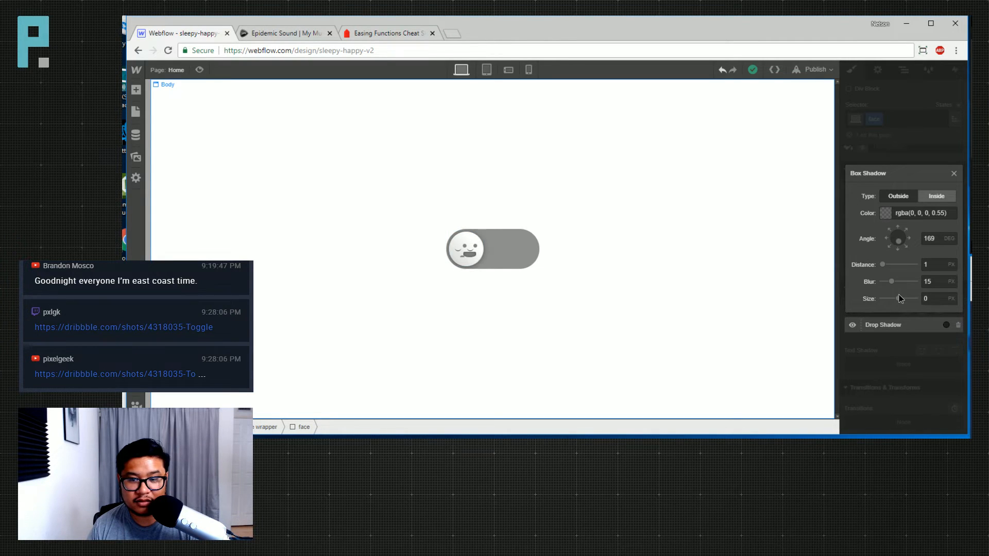
{"action": "key", "text": "ctrl+z"}
{"action": "left_click_drag", "start_coordinate": [887, 265], "coordinate": [885, 263]}
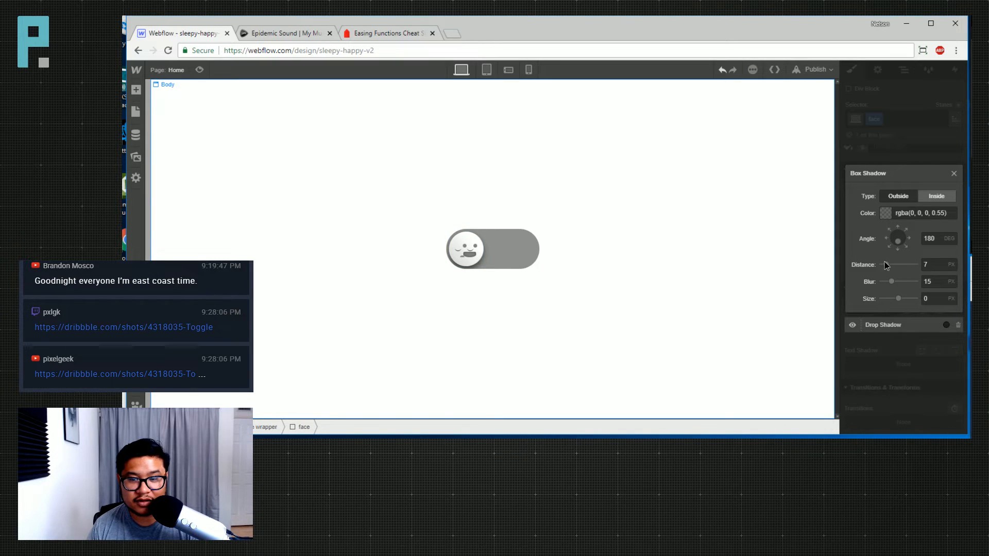
{"action": "left_click_drag", "start_coordinate": [882, 262], "coordinate": [884, 264]}
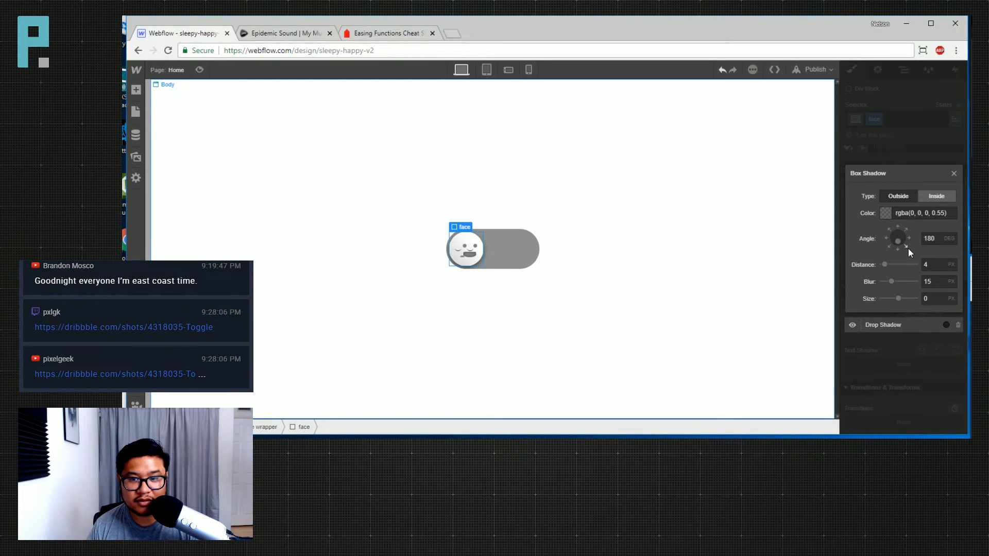
Lower the face's box shadow color opacity to 41% and close the shadow settings
{"action": "left_click", "coordinate": [886, 212]}
{"action": "mouse_move", "coordinate": [951, 268]}
{"action": "left_mouse_down"}
{"action": "mouse_move", "coordinate": [951, 290]}
{"action": "mouse_move", "coordinate": [953, 277]}
{"action": "left_mouse_up"}
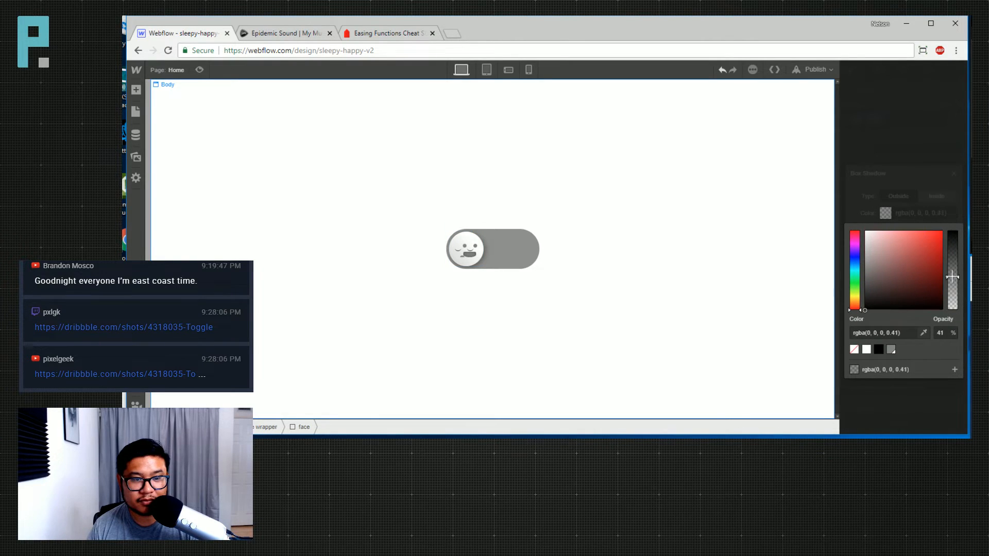
{"action": "left_click", "coordinate": [926, 169]}
{"action": "left_click", "coordinate": [849, 129]}
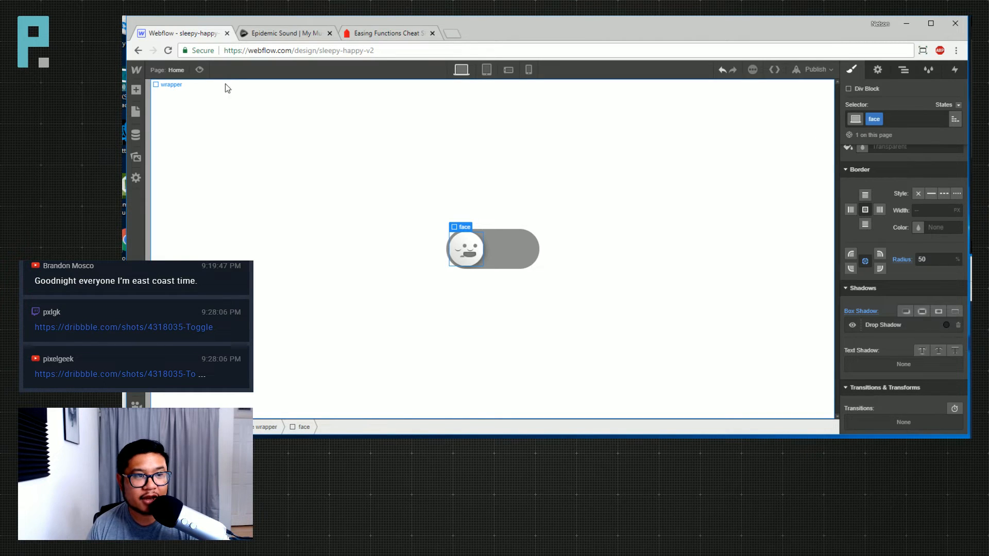
Test the toggle with the face's new shadow in page preview and return to the design view
{"action": "left_click", "coordinate": [199, 70]}
{"action": "left_click", "coordinate": [519, 258]}
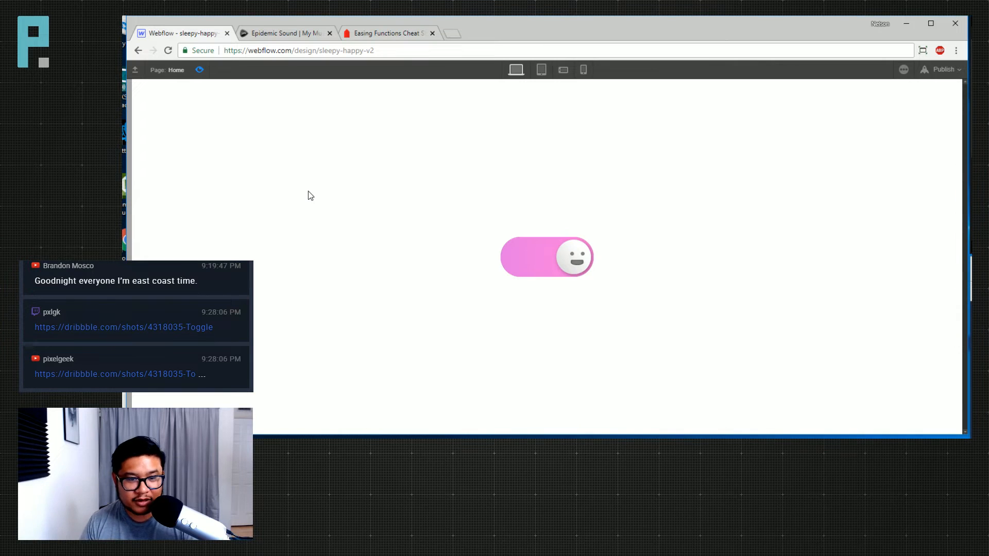
{"action": "left_click", "coordinate": [201, 71]}
{"action": "left_click", "coordinate": [201, 72]}
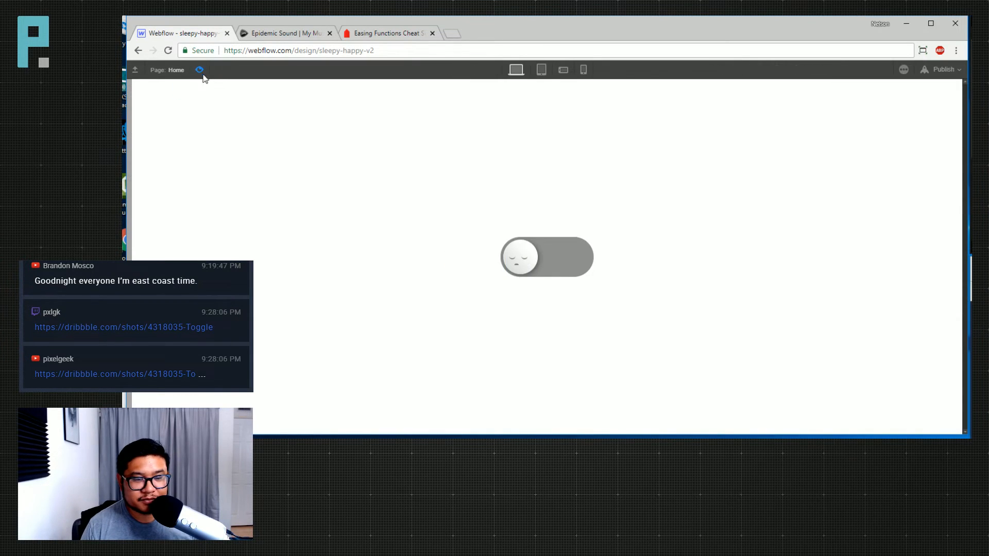
{"action": "left_click", "coordinate": [524, 263]}
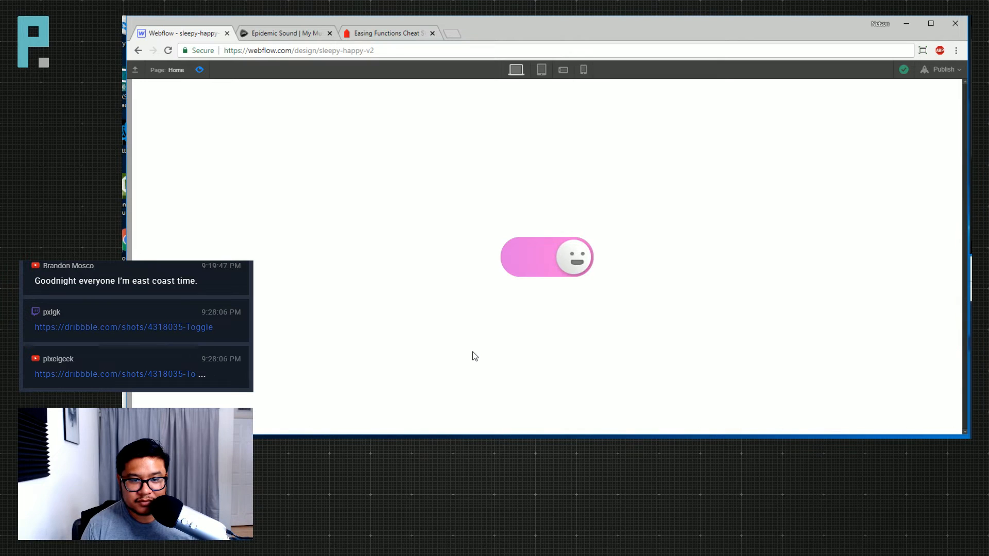
{"action": "left_click", "coordinate": [199, 70]}
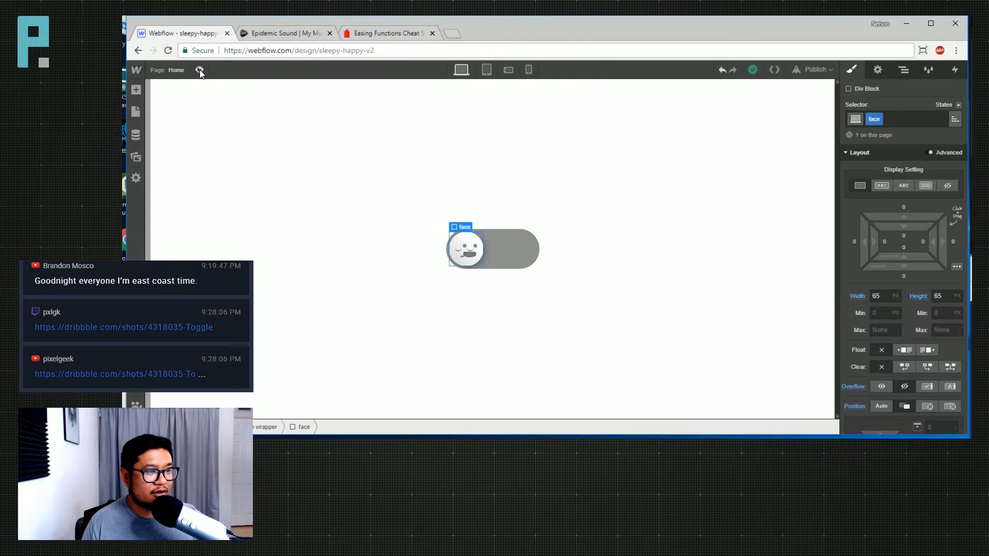
Open the toggle wrapper's Mouse Click (Tap) interaction and set its 2nd click action to Start an Animation
{"action": "left_click", "coordinate": [904, 70]}
{"action": "left_click", "coordinate": [895, 132]}
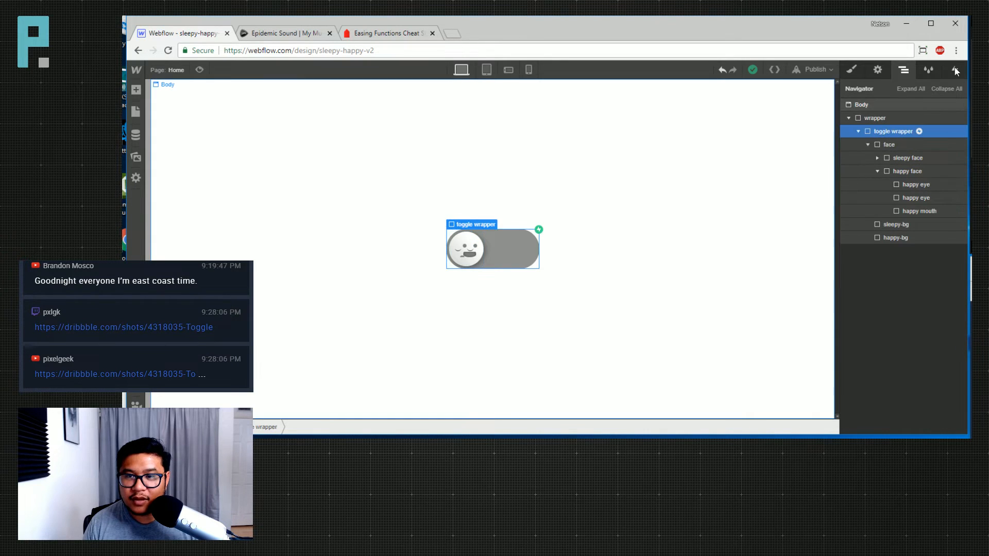
{"action": "left_click", "coordinate": [956, 71]}
{"action": "left_click", "coordinate": [875, 125]}
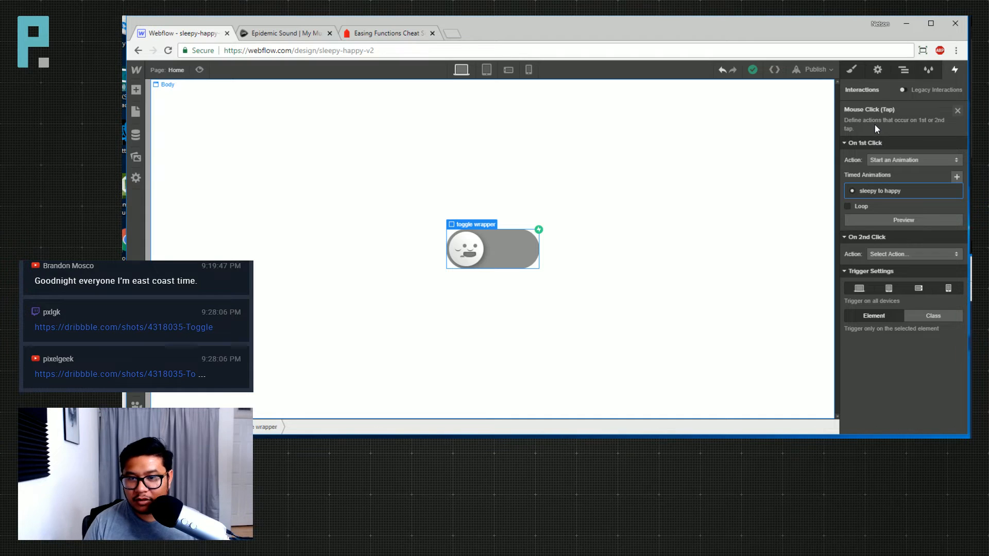
{"action": "left_click", "coordinate": [914, 254]}
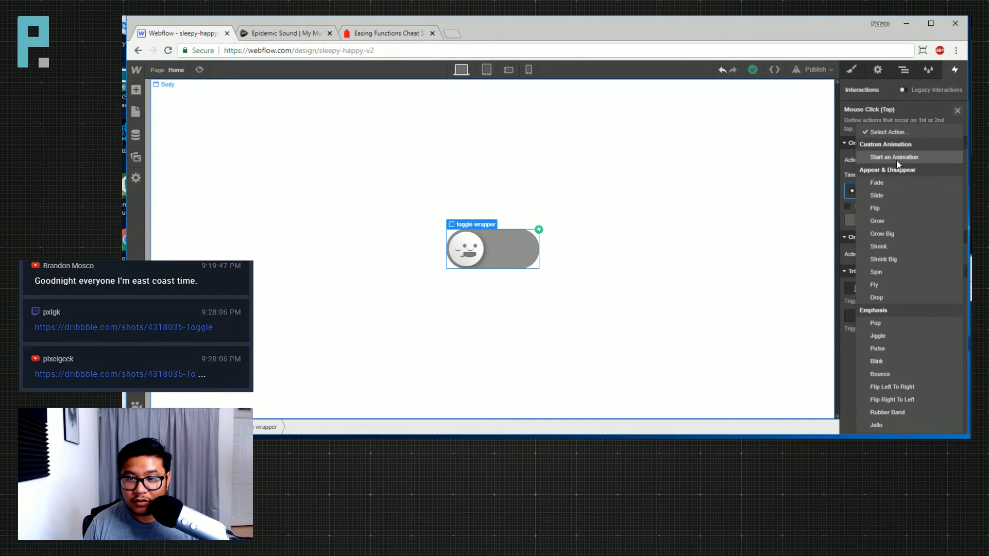
{"action": "left_click", "coordinate": [896, 158]}
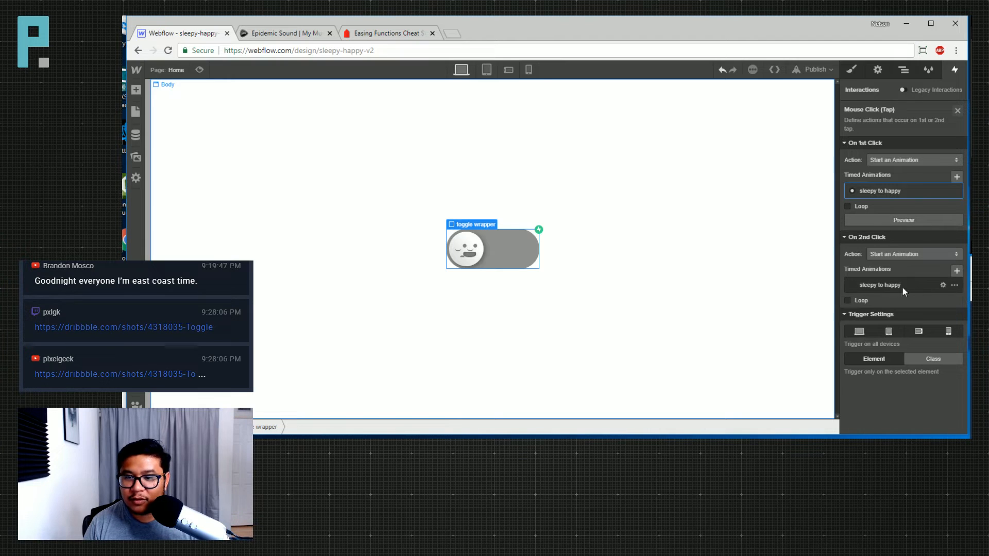
Duplicate the "sleepy to happy" animation, assign the copy to the 2nd click and rename it "happy to sleepy"
{"action": "left_click", "coordinate": [955, 286]}
{"action": "left_click", "coordinate": [923, 328]}
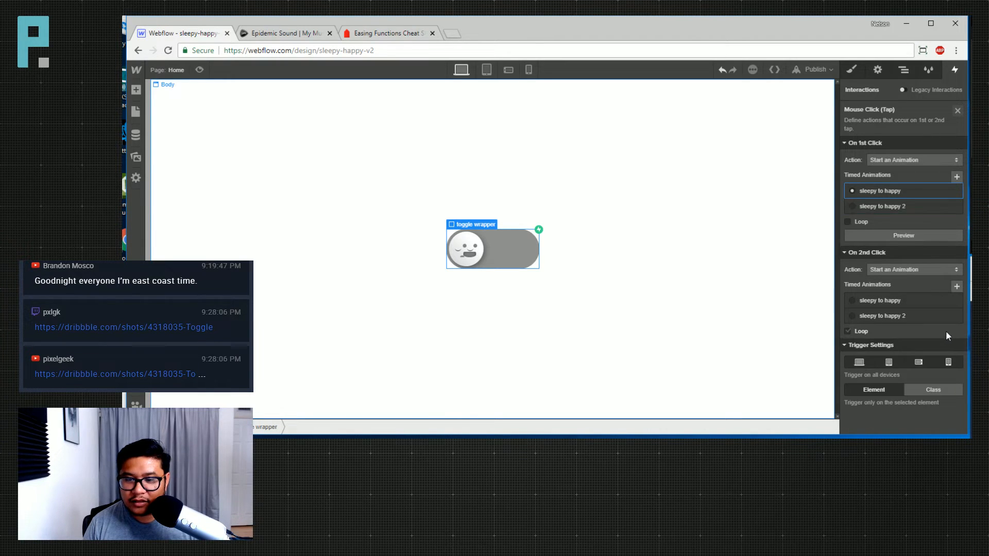
{"action": "left_click", "coordinate": [869, 318]}
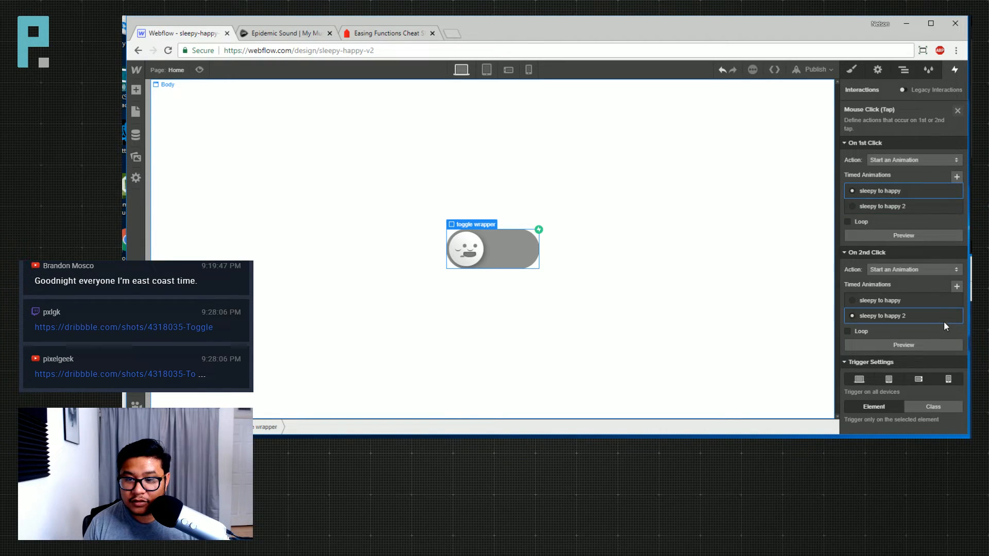
{"action": "left_click", "coordinate": [893, 318]}
{"action": "left_click", "coordinate": [920, 112]}
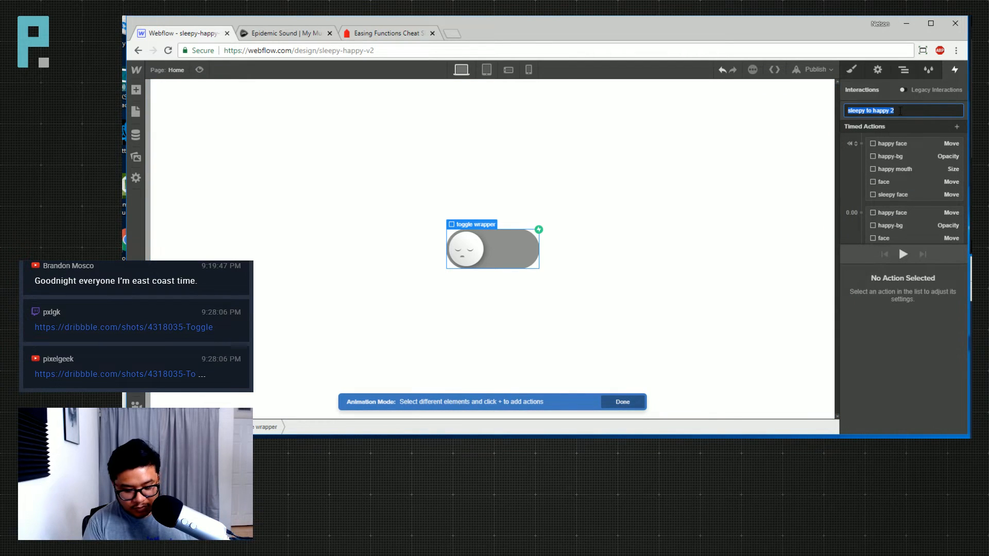
{"action": "type", "text": "happy to sleepy"}
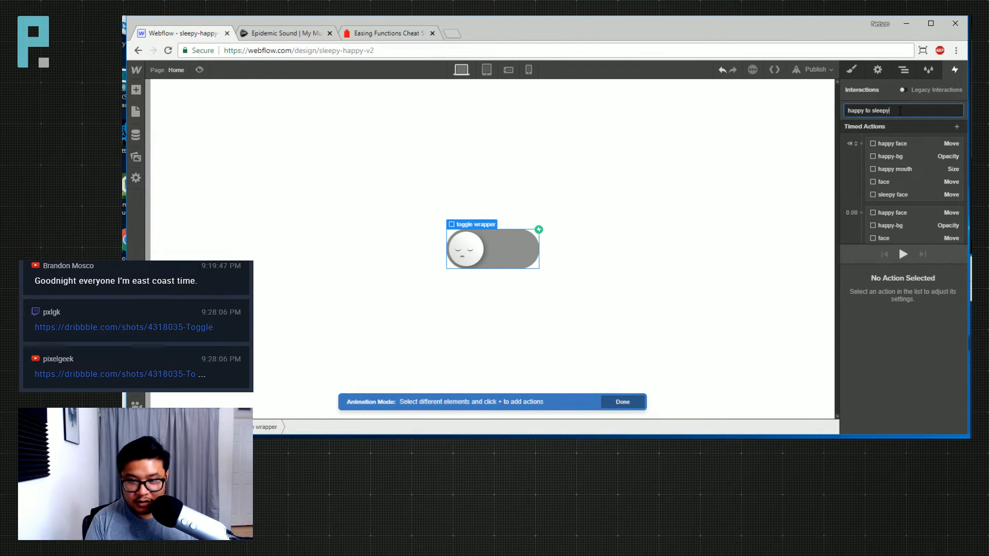
{"action": "key", "text": "Return"}
Delete the five timed actions after the initial state from the "happy to sleepy" animation, including the happy mouth Size action
{"action": "scroll", "coordinate": [938, 178], "scroll_direction": "down", "scroll_amount": 2}
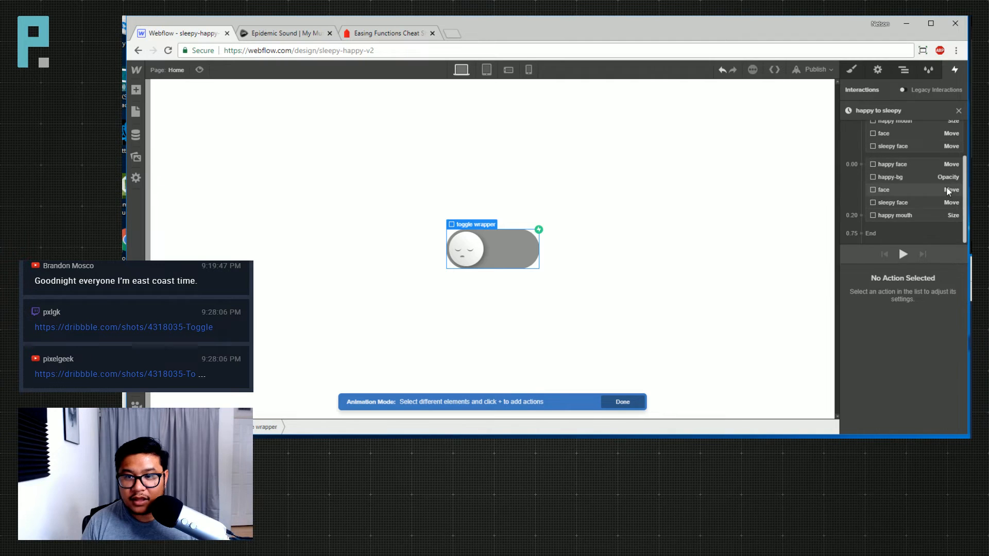
{"action": "left_click", "coordinate": [907, 169]}
{"action": "left_click", "coordinate": [900, 215], "text": "shift"}
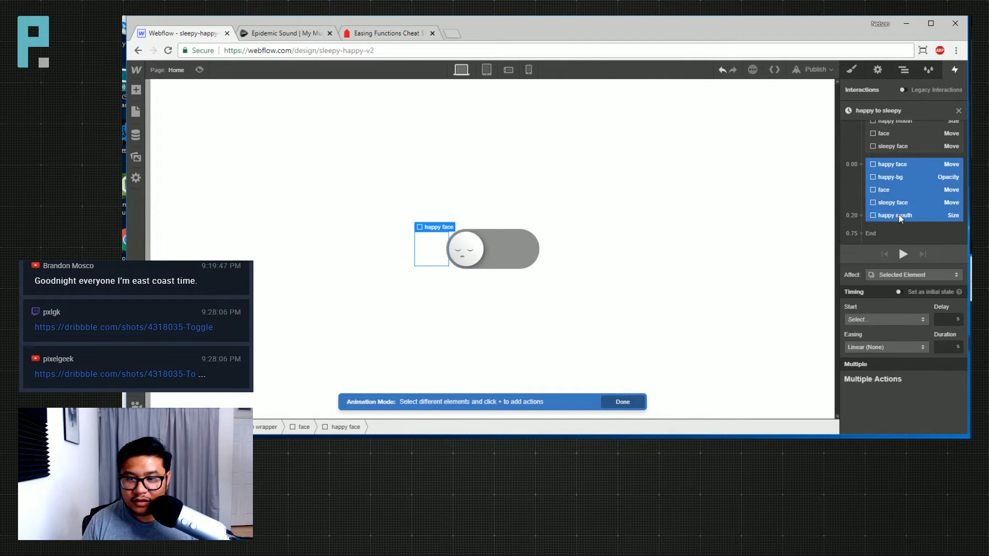
{"action": "key", "text": "Delete"}
Turn off the initial-state setting for all five remaining "happy to sleepy" actions and set their duration to 0.75 s
{"action": "left_click", "coordinate": [918, 199]}
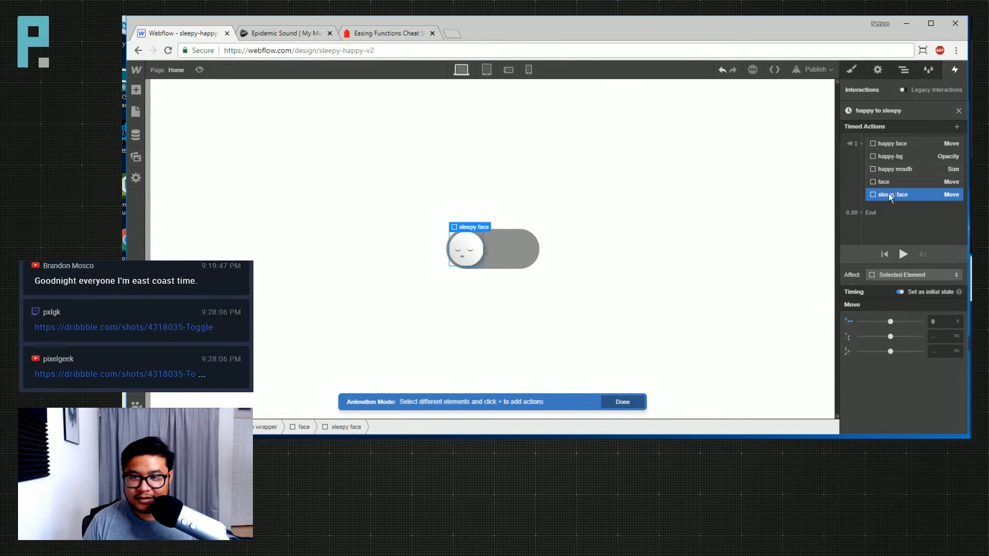
{"action": "left_click", "coordinate": [889, 145], "text": "shift"}
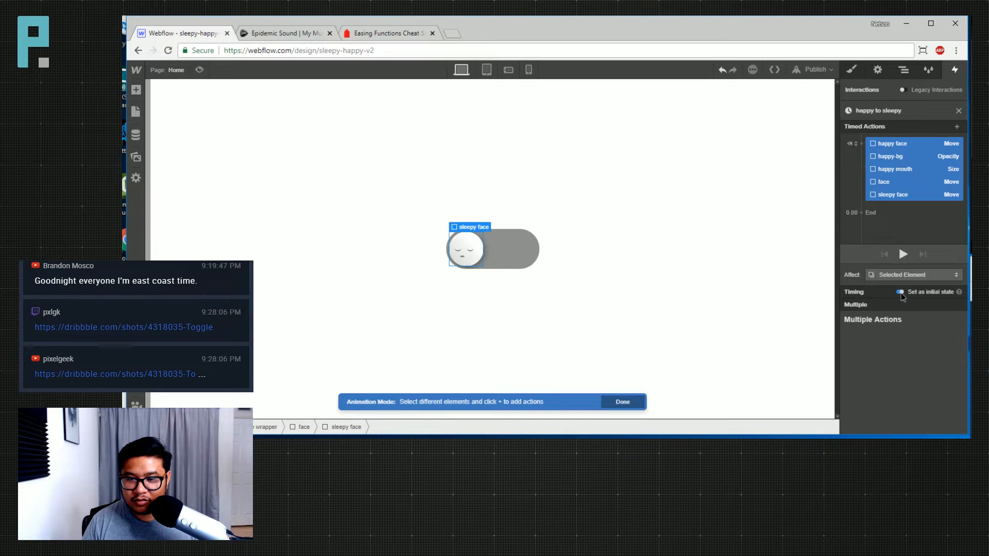
{"action": "left_click", "coordinate": [899, 292]}
{"action": "left_click", "coordinate": [946, 347]}
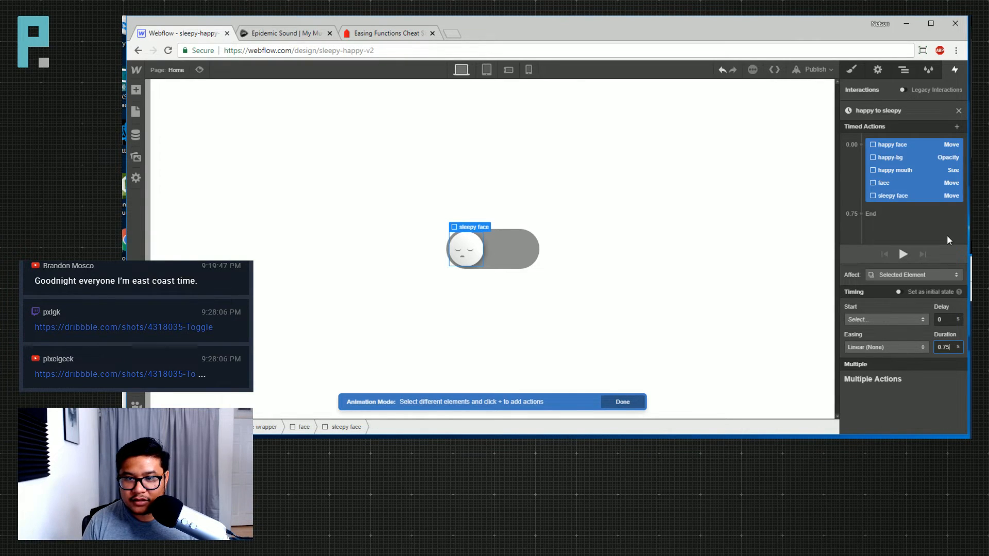
Delete the happy mouth Size action from "happy to sleepy" and set the four remaining actions' easing to In Out Circ
{"action": "left_click", "coordinate": [889, 170]}
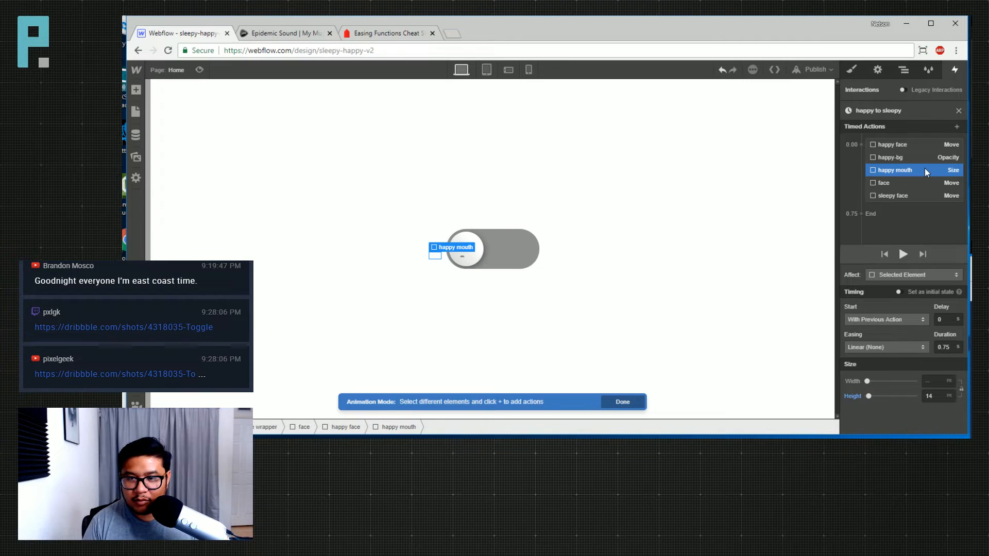
{"action": "key", "text": "Delete"}
{"action": "left_click", "coordinate": [921, 139]}
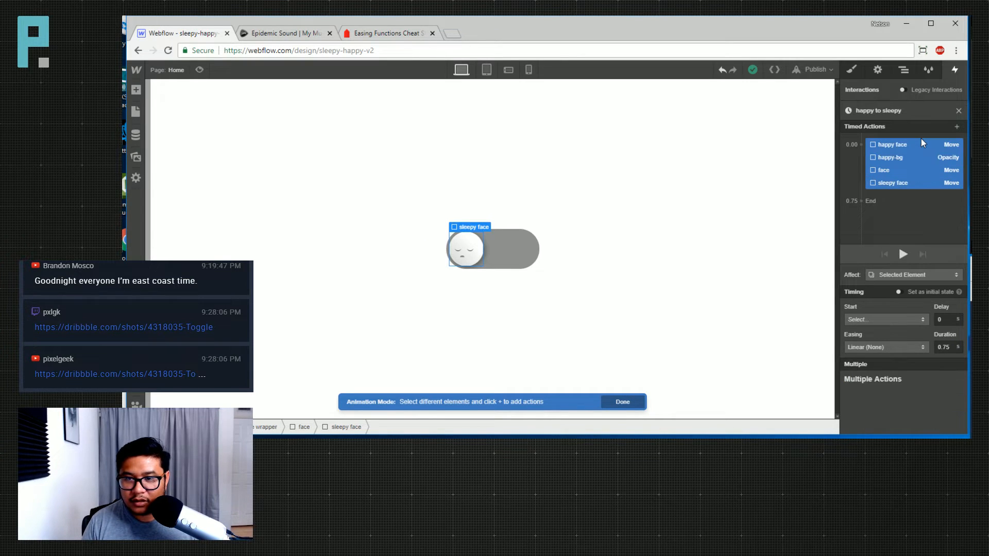
{"action": "left_click", "coordinate": [901, 346]}
{"action": "scroll", "coordinate": [901, 347], "scroll_direction": "down", "scroll_amount": 5}
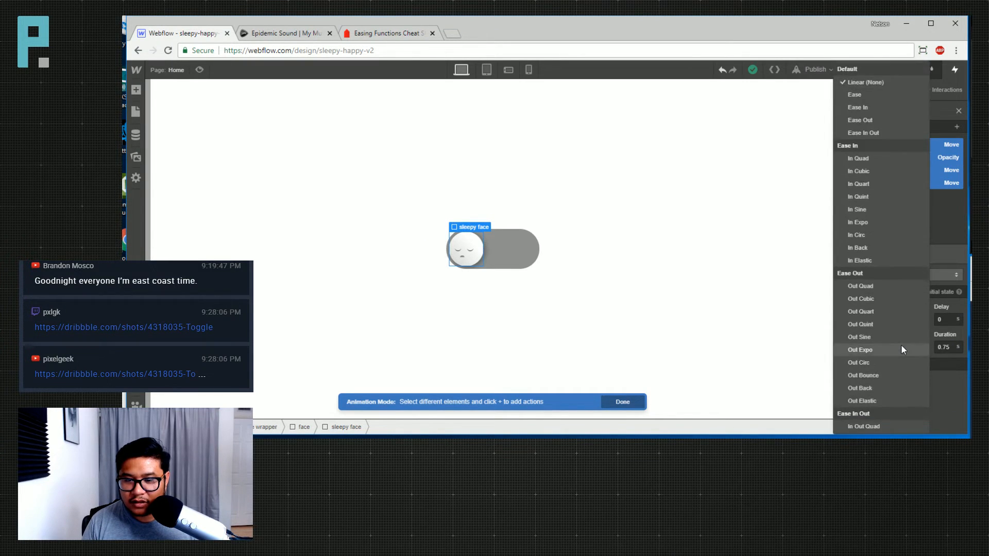
{"action": "left_click", "coordinate": [895, 344]}
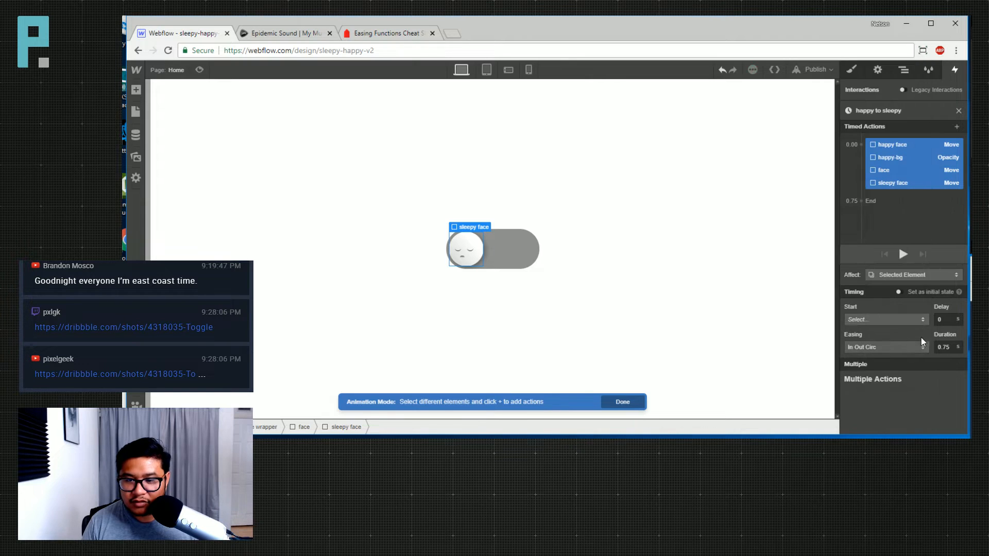
Preview the page and test the toggle's click animation, finishing back in the animation editor
{"action": "key", "text": "ctrl+shift+p"}
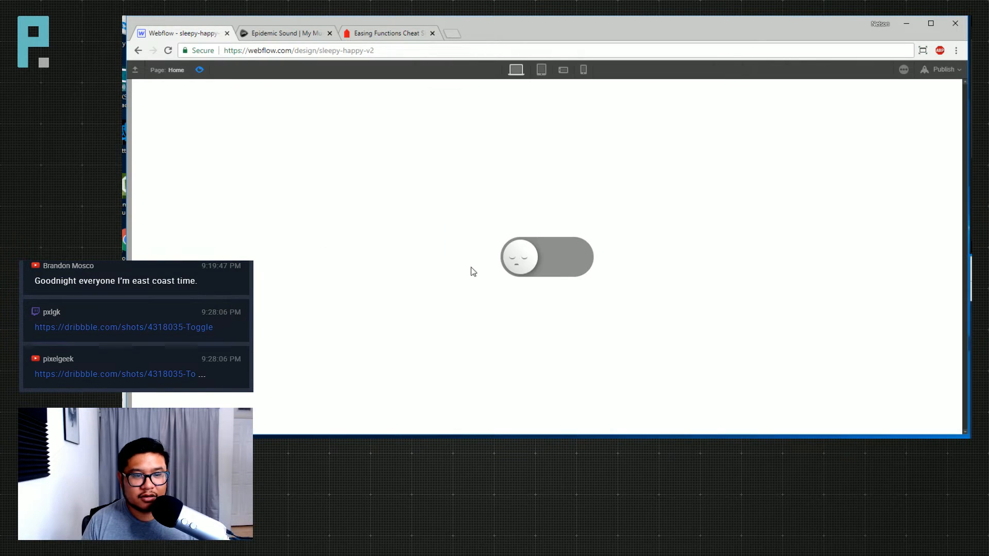
{"action": "left_click", "coordinate": [571, 260]}
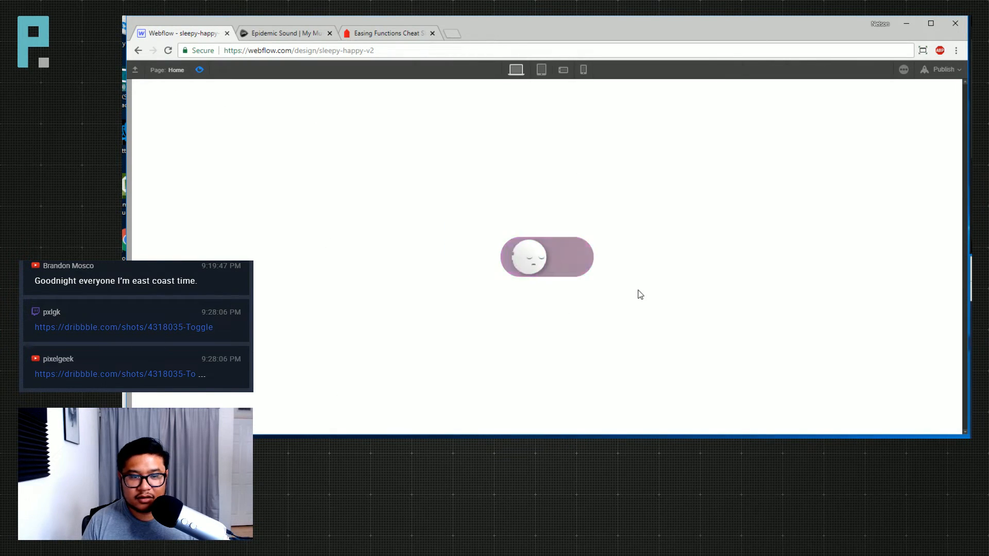
{"action": "left_click", "coordinate": [199, 69]}
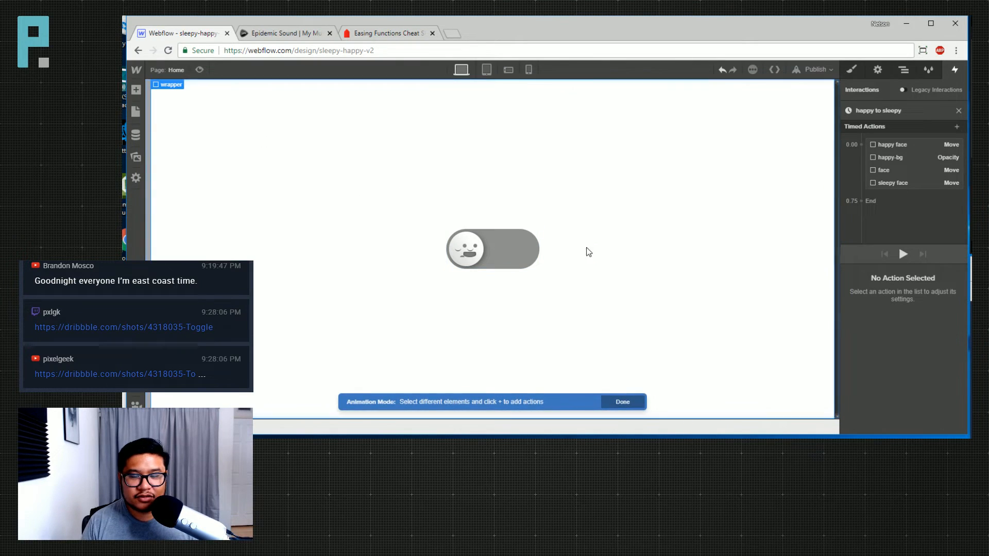
Set the face Move action's horizontal offset to 0 px and test the toggle in preview
{"action": "left_click", "coordinate": [901, 171]}
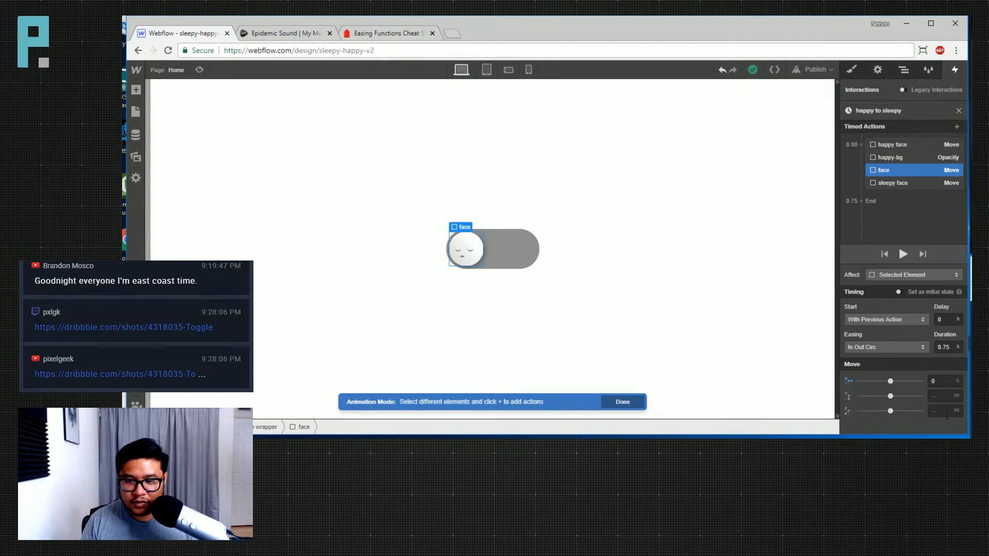
{"action": "left_click", "coordinate": [949, 381]}
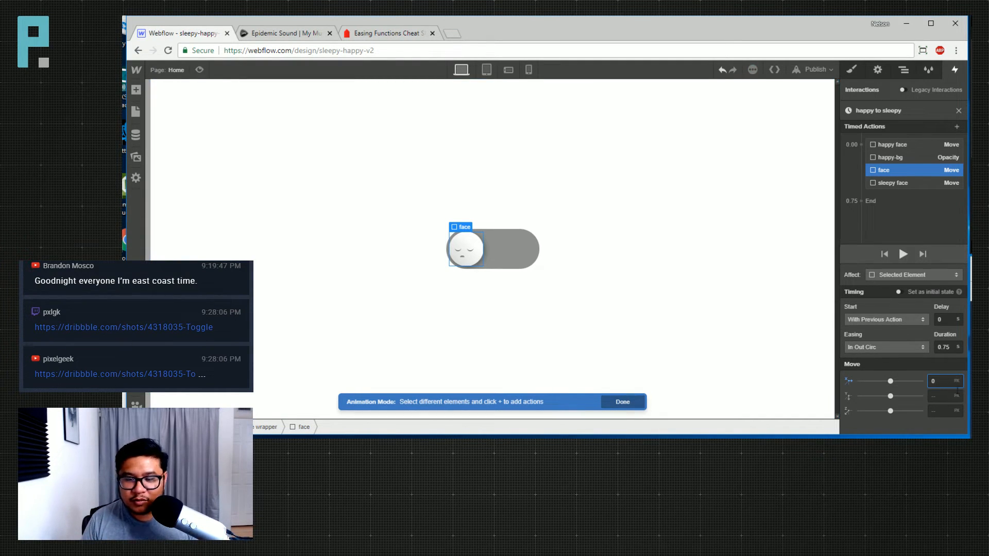
{"action": "left_click", "coordinate": [199, 70]}
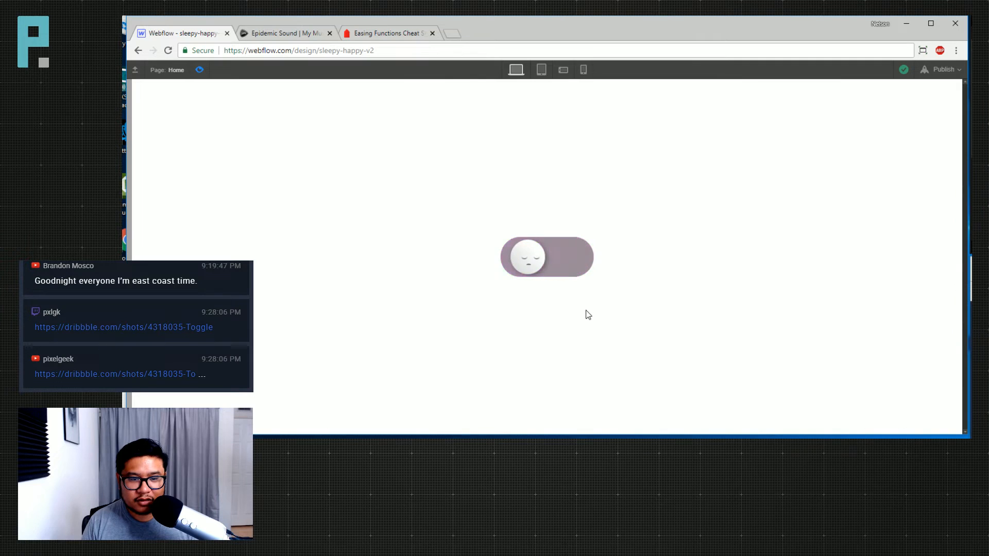
{"action": "left_click", "coordinate": [535, 268]}
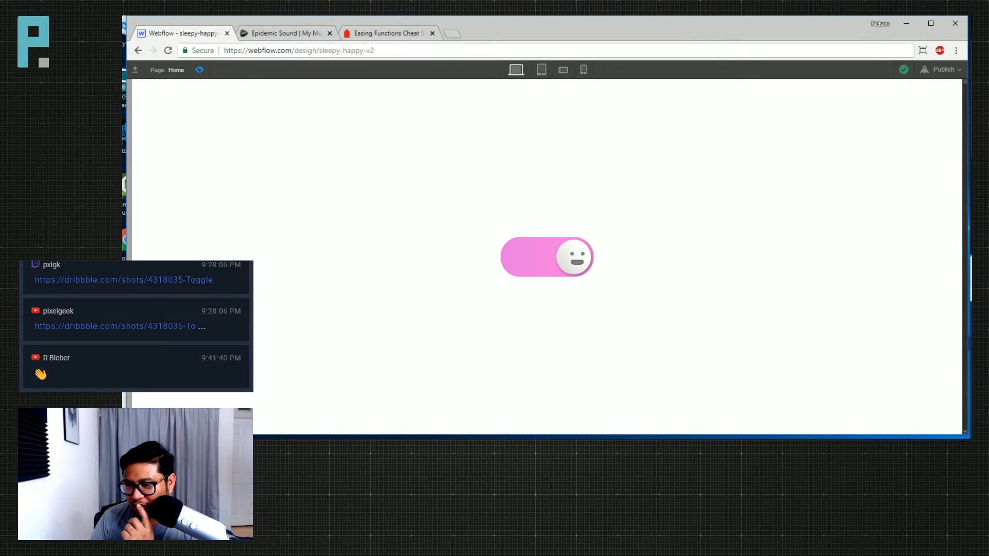
Check the Dribbble Toggle reference against the previewed toggle, close the reference window and return to the animation editor
{"action": "left_click_drag", "start_coordinate": [988, 242], "coordinate": [795, 49]}
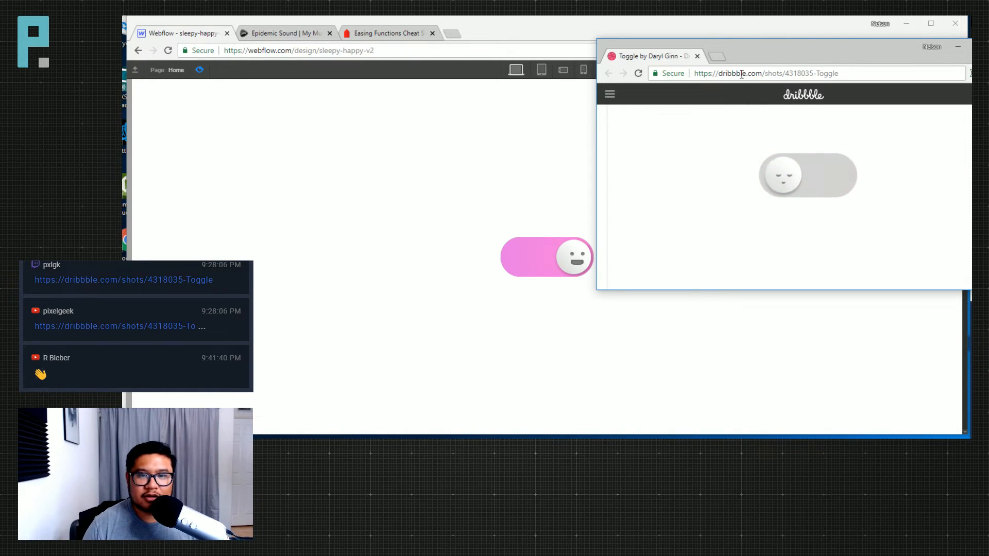
{"action": "left_click", "coordinate": [958, 46]}
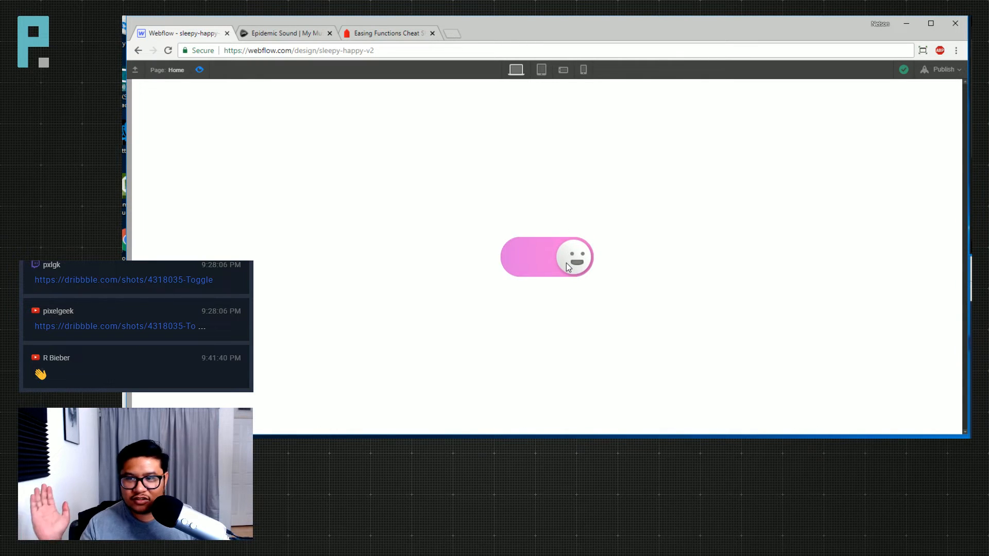
{"action": "left_click", "coordinate": [199, 70]}
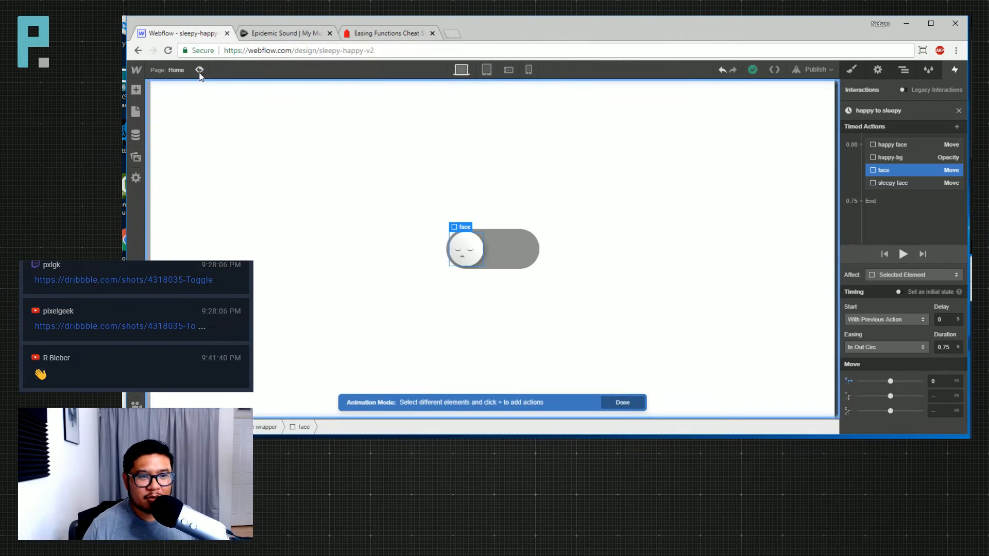
Set the duration of all four "happy to sleepy" actions to 1 s and return to the Mouse Click (Tap) settings
{"action": "left_click", "coordinate": [899, 144]}
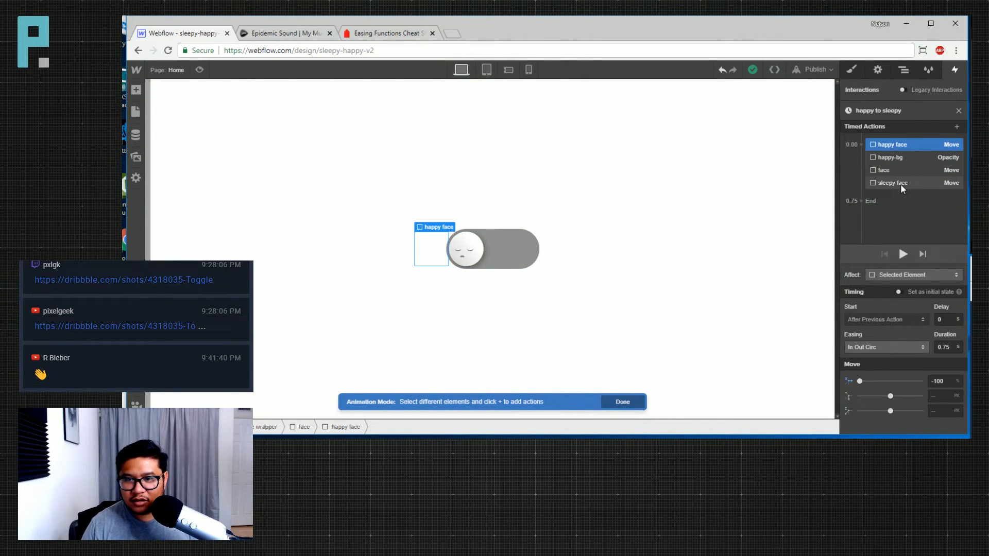
{"action": "left_click", "coordinate": [902, 186], "text": "shift"}
{"action": "left_click", "coordinate": [946, 347]}
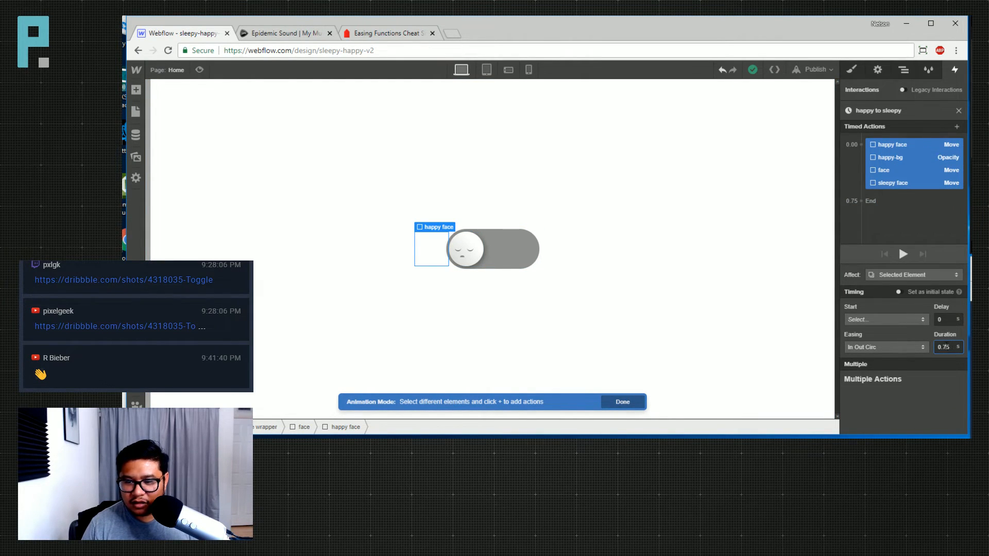
{"action": "double_click", "coordinate": [946, 347]}
{"action": "type", "text": "1"}
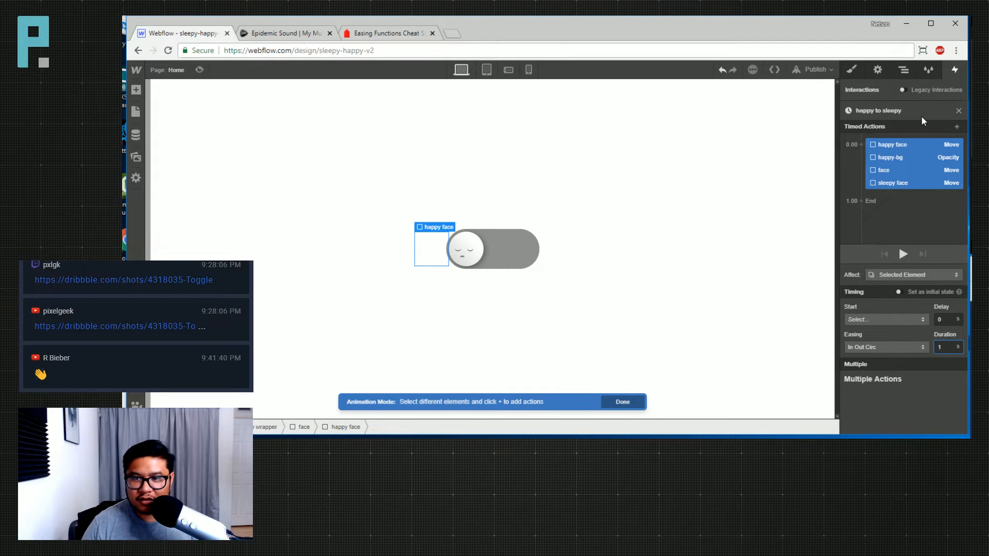
{"action": "left_click", "coordinate": [959, 110]}
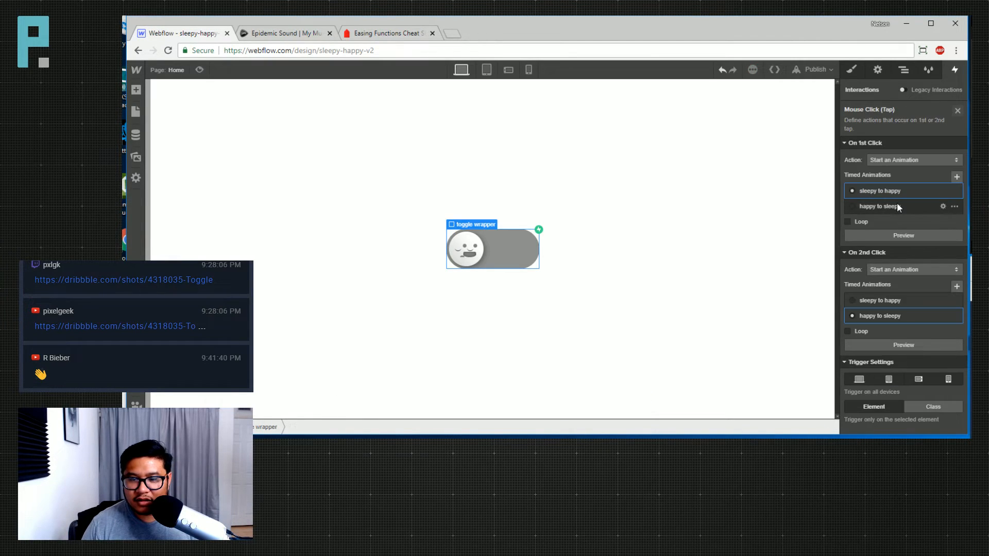
In the first-click sleepy to happy animation, set the duration of the timed happy face, happy-bg, face and sleepy face actions to 1 s
{"action": "left_click", "coordinate": [871, 191]}
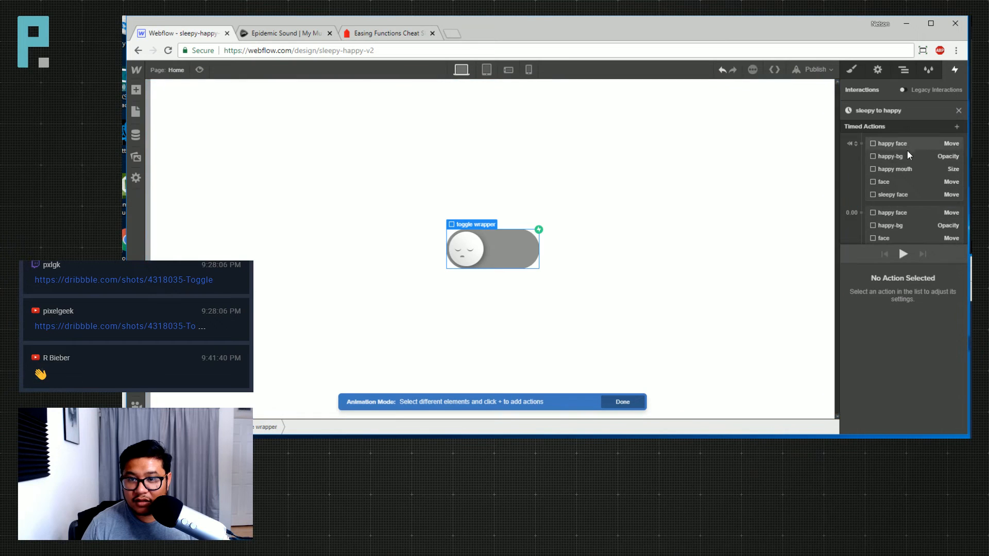
{"action": "scroll", "coordinate": [889, 215], "scroll_direction": "down", "scroll_amount": 2}
{"action": "left_click", "coordinate": [895, 165]}
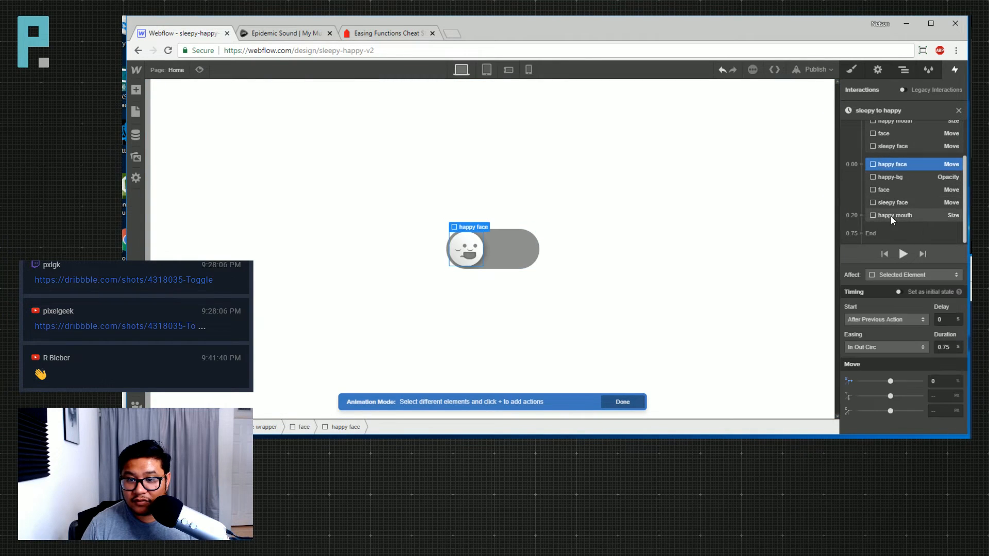
{"action": "left_click", "coordinate": [891, 216], "text": "shift"}
{"action": "left_click", "coordinate": [895, 203], "text": "shift"}
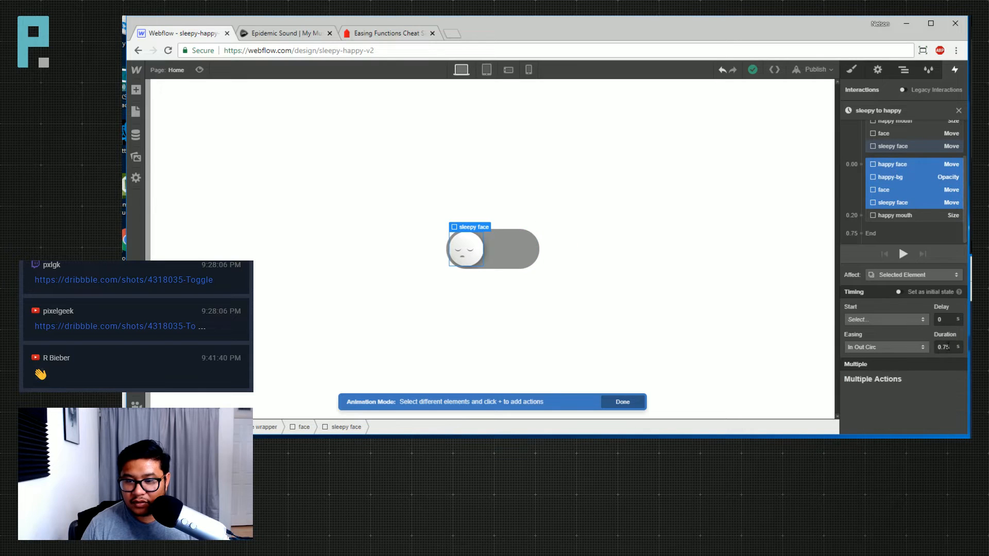
{"action": "left_click", "coordinate": [931, 347]}
{"action": "type", "text": "1"}
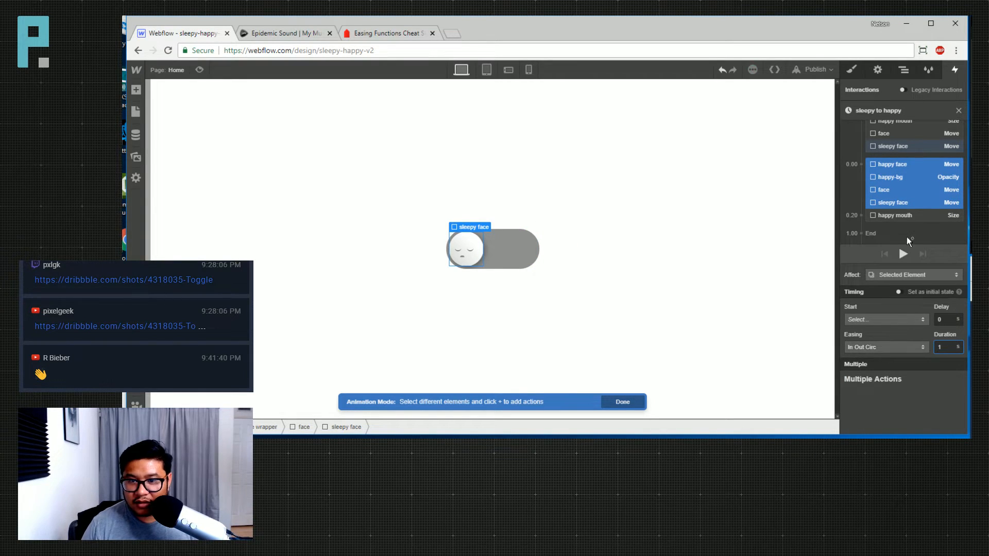
Set the timed happy mouth size action's easing to In Out Circ and its duration to 1 s
{"action": "left_click", "coordinate": [886, 215]}
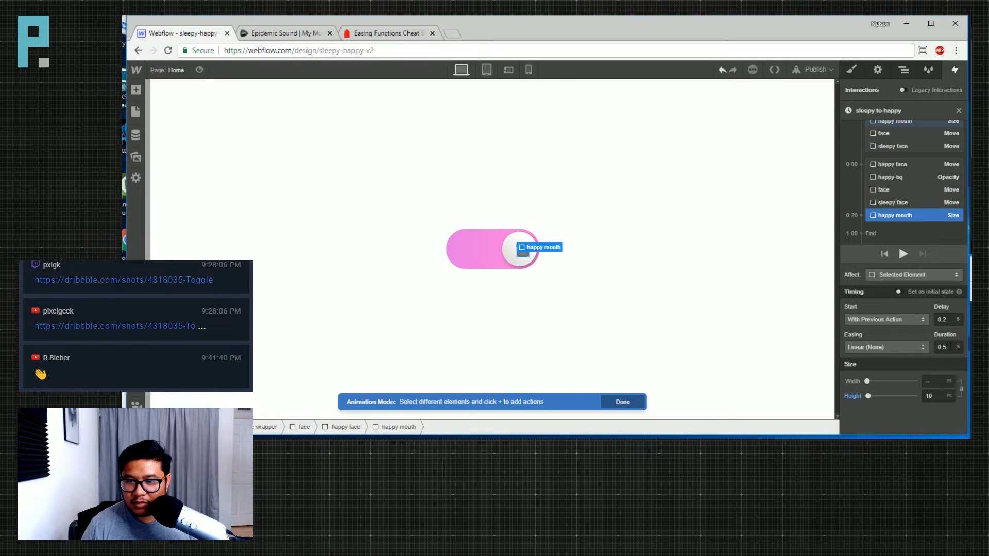
{"action": "left_click", "coordinate": [893, 349]}
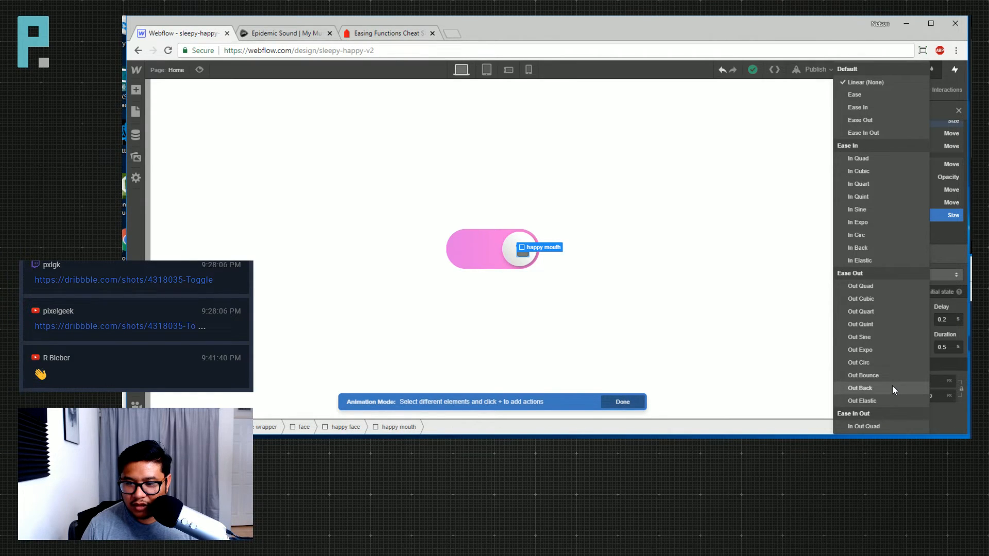
{"action": "scroll", "coordinate": [907, 394], "scroll_direction": "down", "scroll_amount": 3}
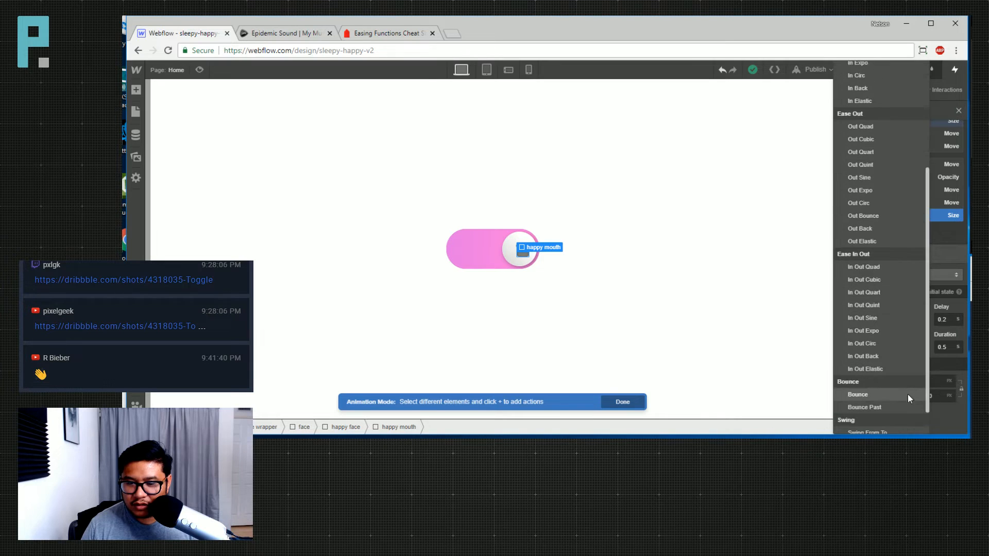
{"action": "left_click", "coordinate": [891, 342]}
{"action": "left_click", "coordinate": [948, 348]}
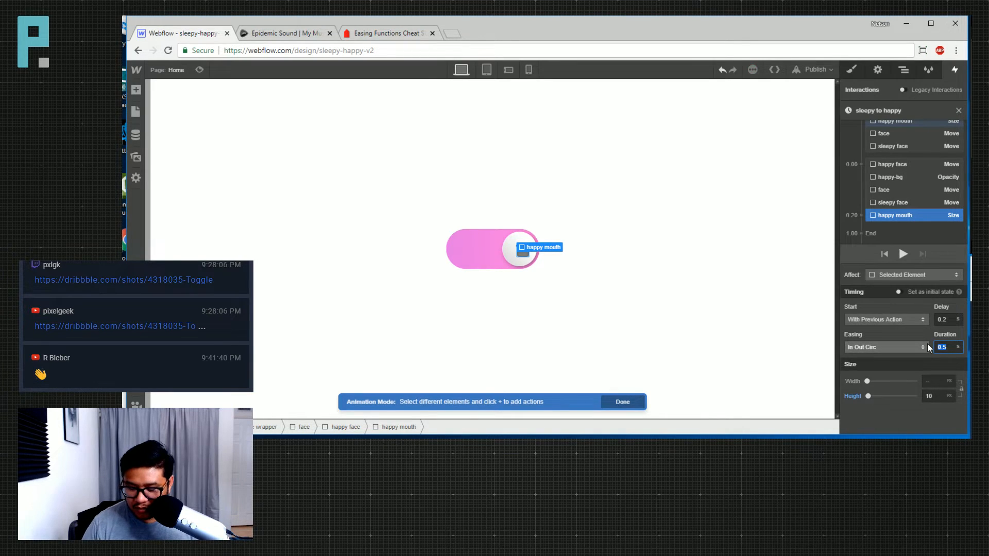
Preview the page and test the toggle animation in both directions
{"action": "left_click", "coordinate": [200, 70]}
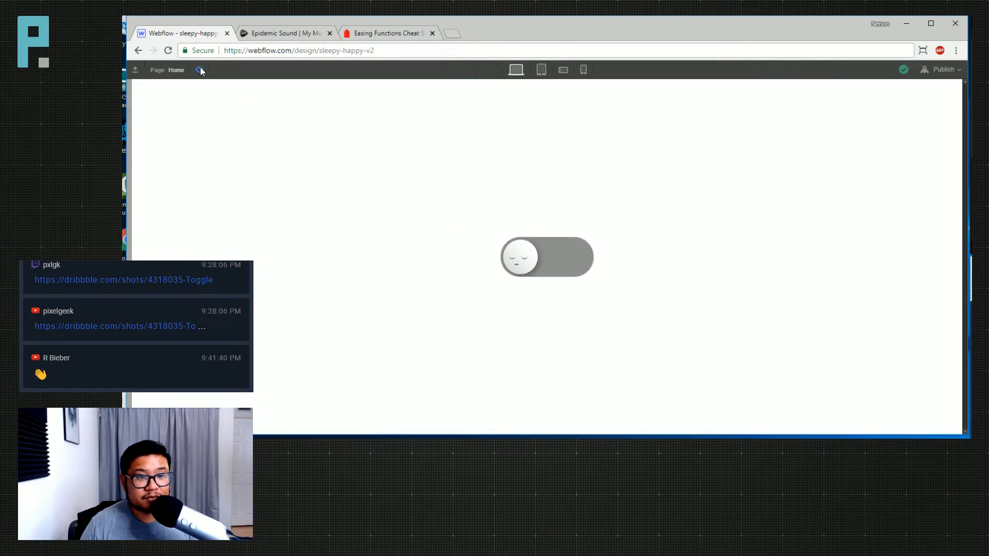
{"action": "left_click", "coordinate": [513, 253]}
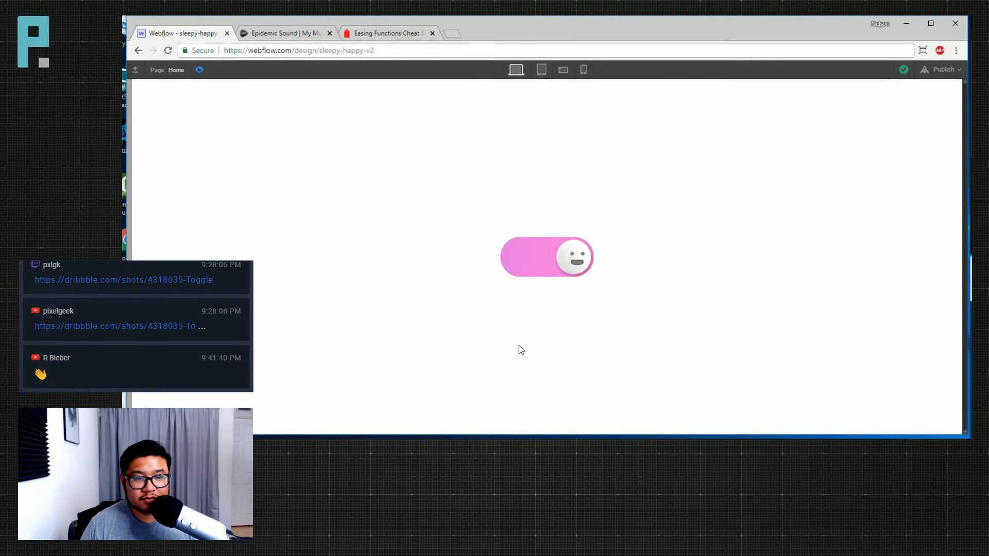
{"action": "left_click", "coordinate": [575, 253]}
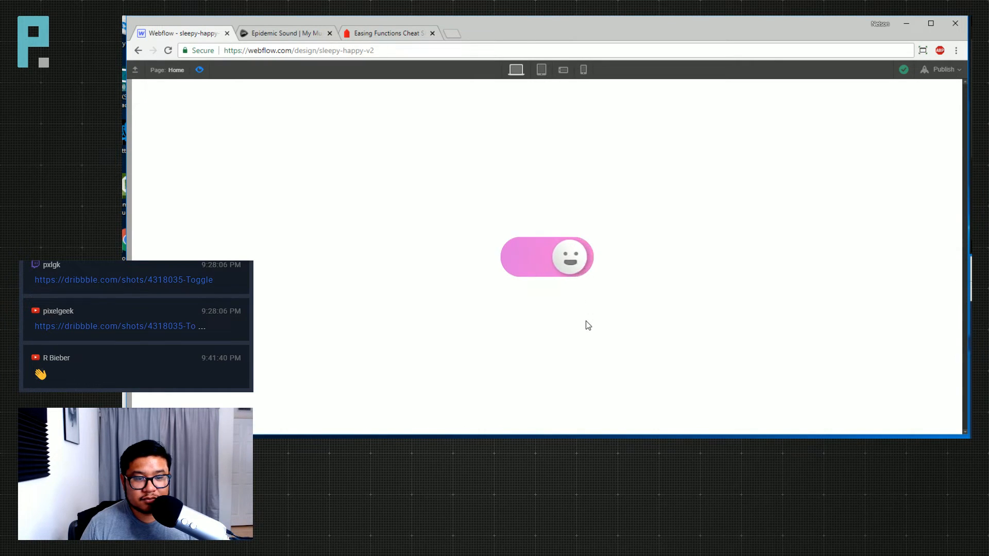
{"action": "left_click", "coordinate": [527, 264]}
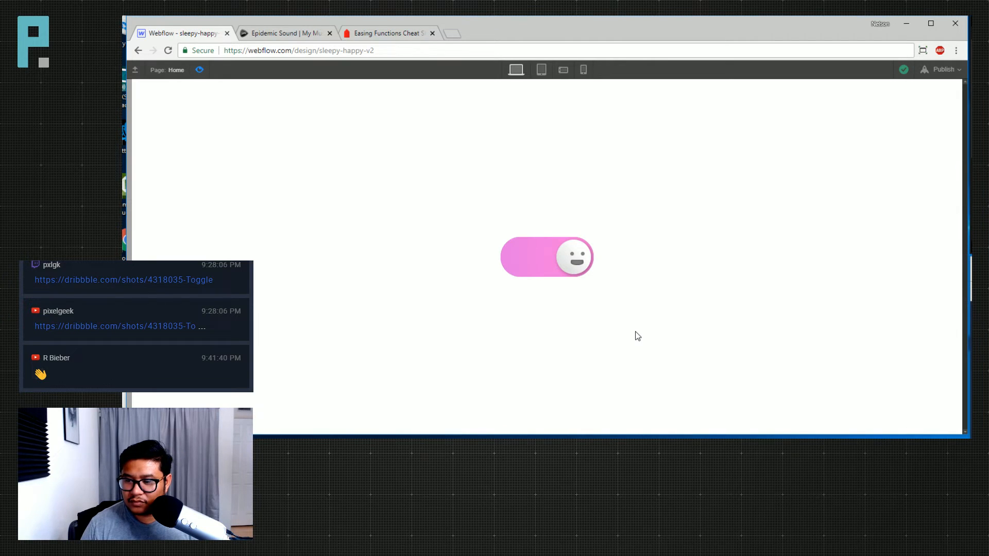
Publish the site to sleepy-happy-v2.webflow.io and open the published page
{"action": "left_click", "coordinate": [943, 69]}
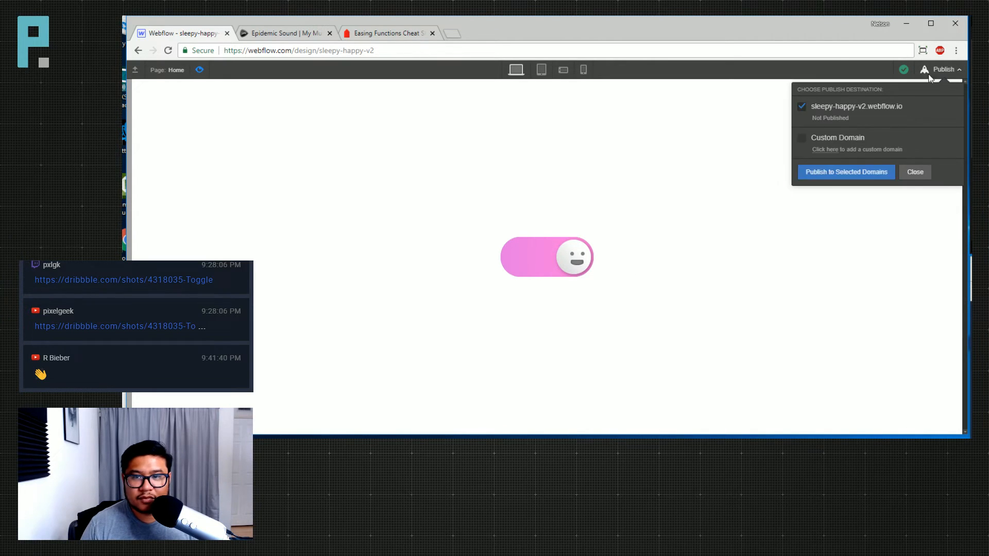
{"action": "left_click", "coordinate": [824, 175]}
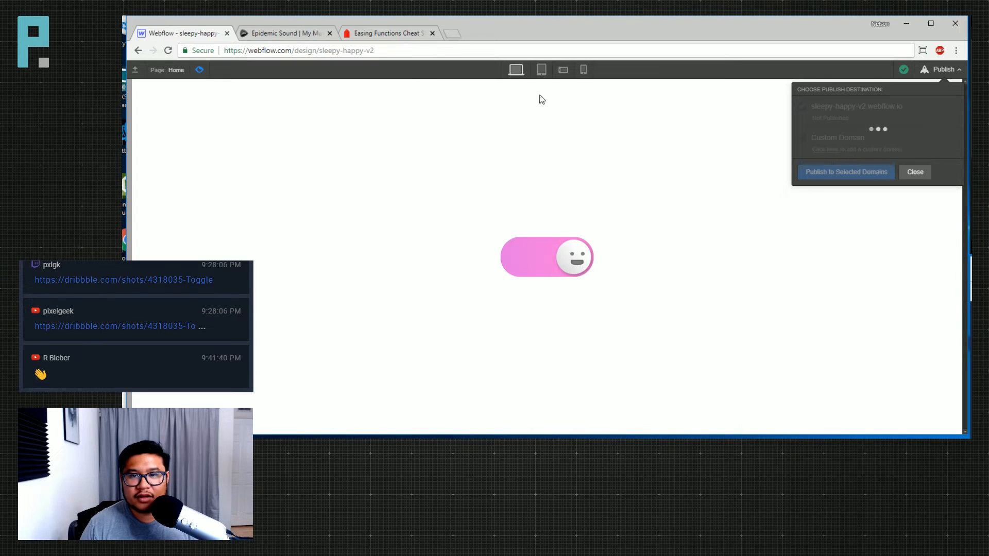
{"action": "left_click", "coordinate": [912, 111]}
{"action": "left_click", "coordinate": [386, 50]}
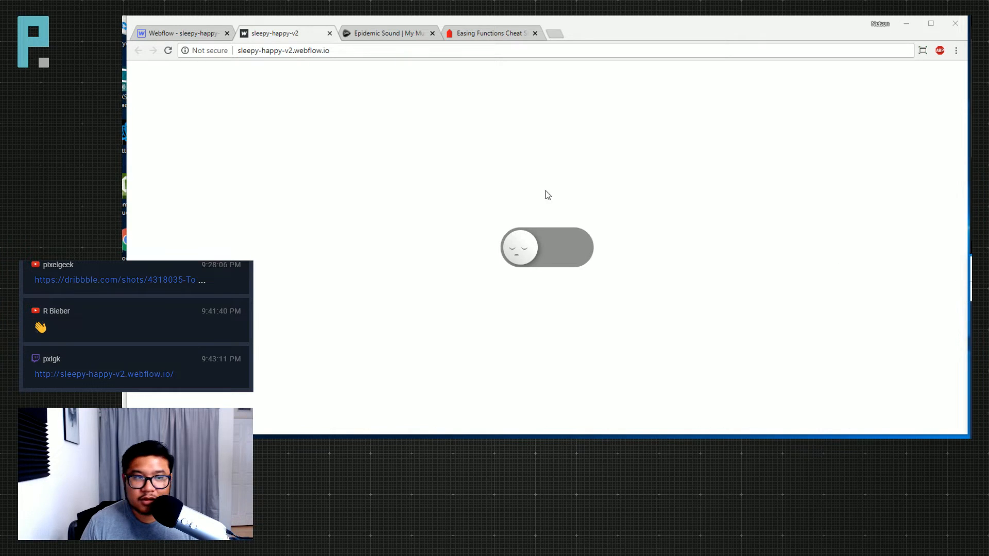
Test the toggle on the published page, switching it to happy and back to sleepy
{"action": "left_click", "coordinate": [384, 169]}
{"action": "left_click", "coordinate": [546, 248]}
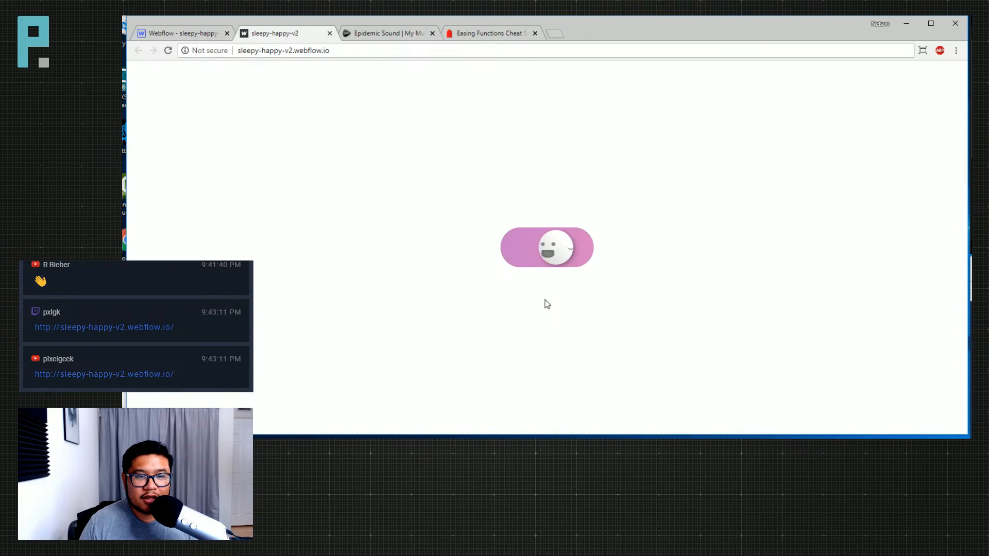
{"action": "left_click", "coordinate": [575, 254]}
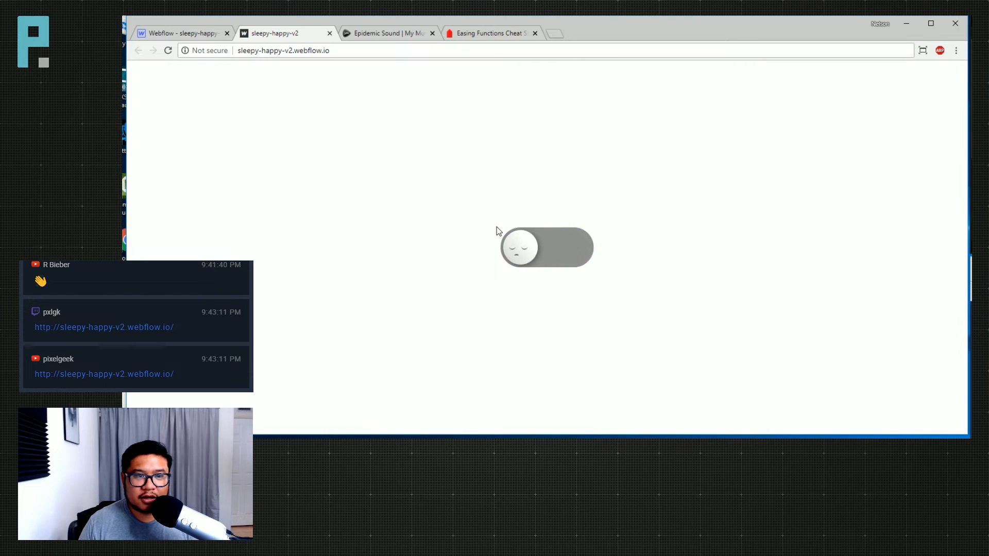
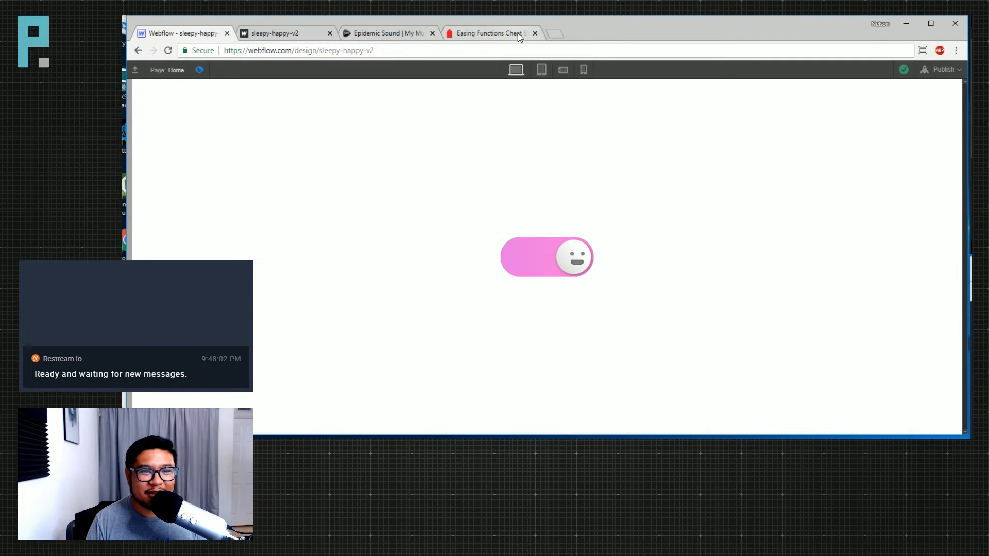
Close the Easing Functions Cheat Sheet page and exit the design preview
{"action": "left_click", "coordinate": [535, 33]}
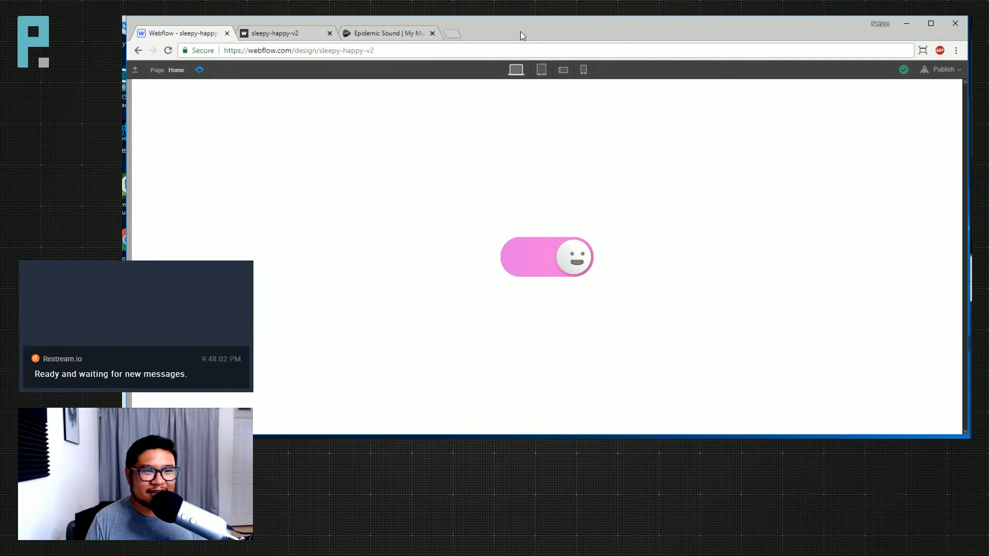
{"action": "left_click", "coordinate": [199, 70]}
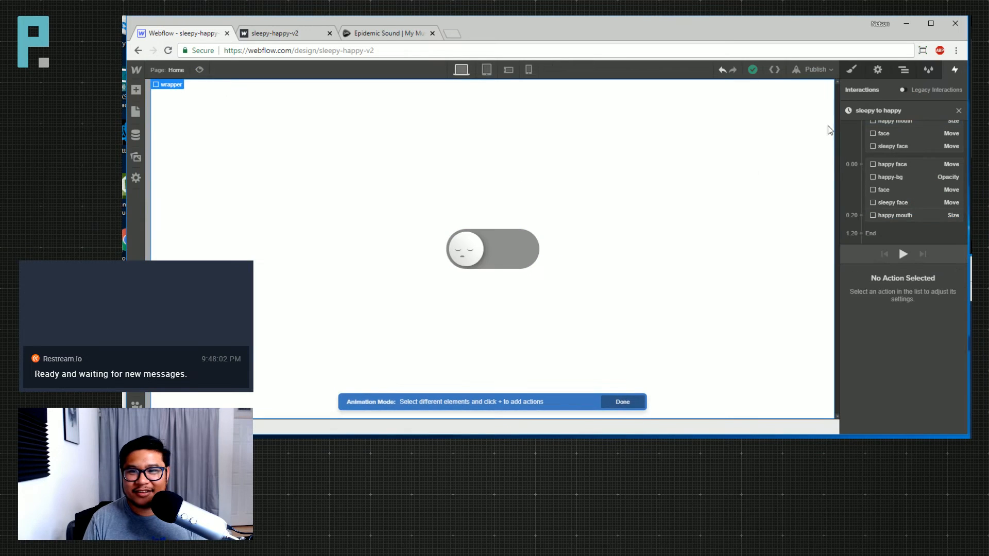
Add a Div Block inside the wrapper and place it directly after the toggle wrapper
{"action": "left_click", "coordinate": [852, 70]}
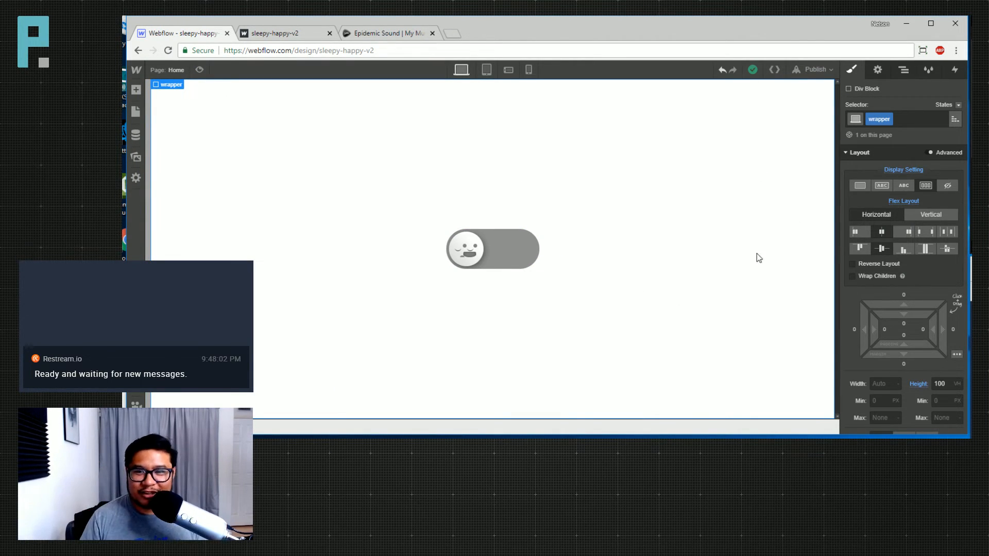
{"action": "scroll", "coordinate": [911, 286], "scroll_direction": "down", "scroll_amount": 3}
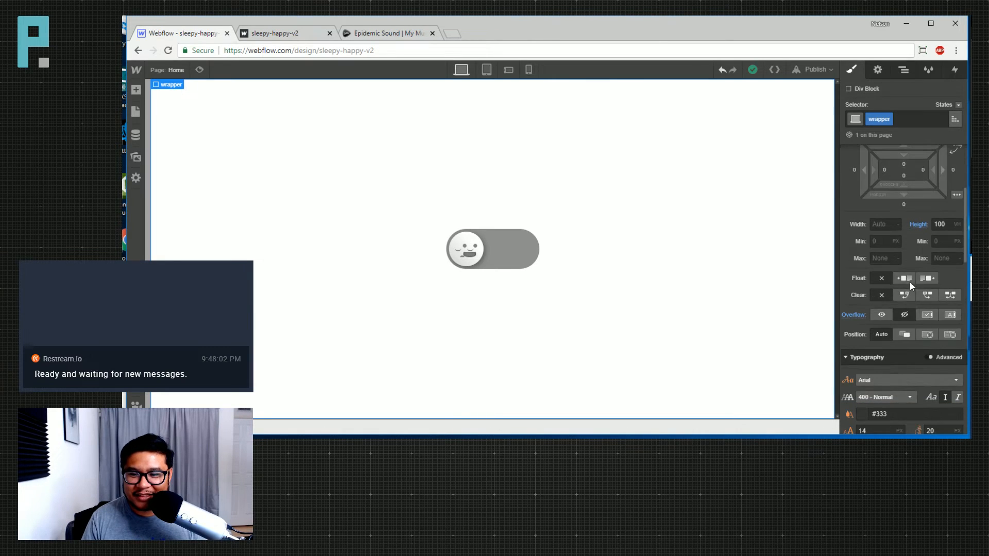
{"action": "key", "text": "a"}
{"action": "key", "text": "a"}
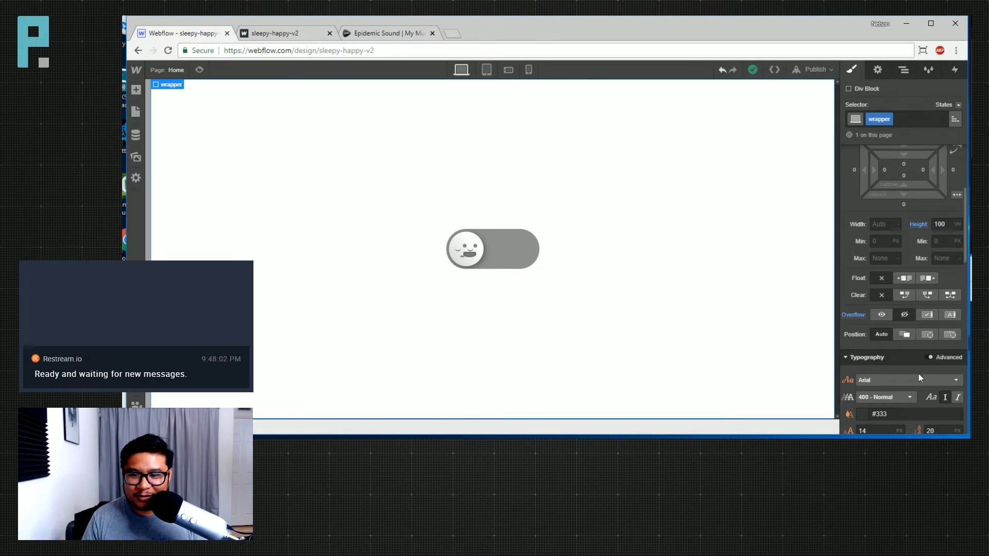
{"action": "key", "text": "a"}
{"action": "left_click_drag", "start_coordinate": [171, 224], "coordinate": [446, 249]}
{"action": "left_click", "coordinate": [904, 70]}
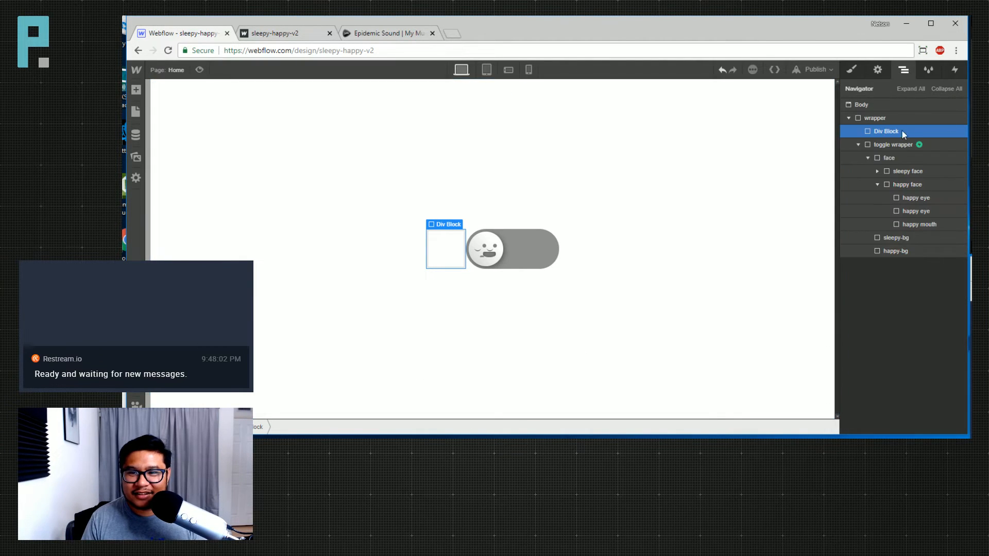
{"action": "left_click_drag", "start_coordinate": [903, 133], "coordinate": [894, 171]}
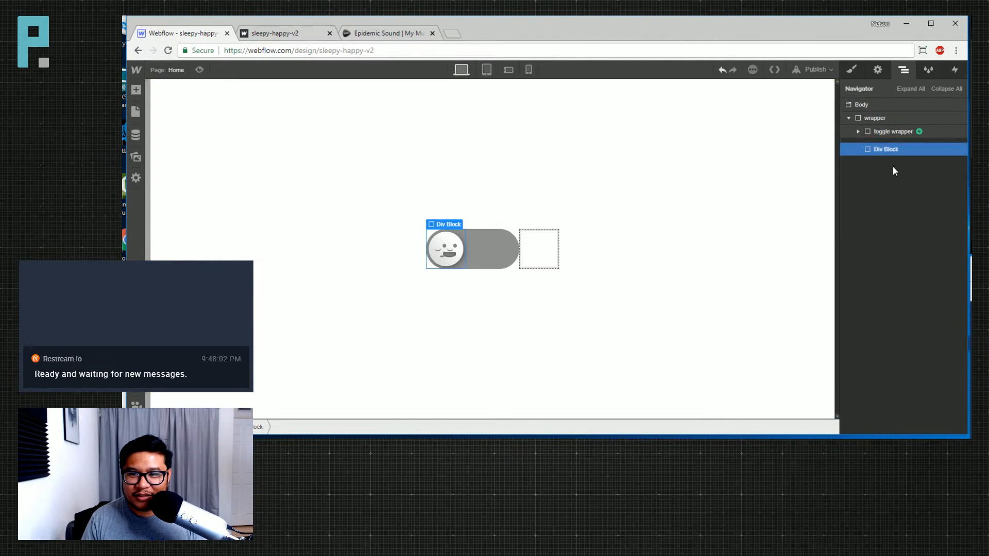
Open the toggle wrapper's z-index for editing
{"action": "left_click", "coordinate": [893, 132]}
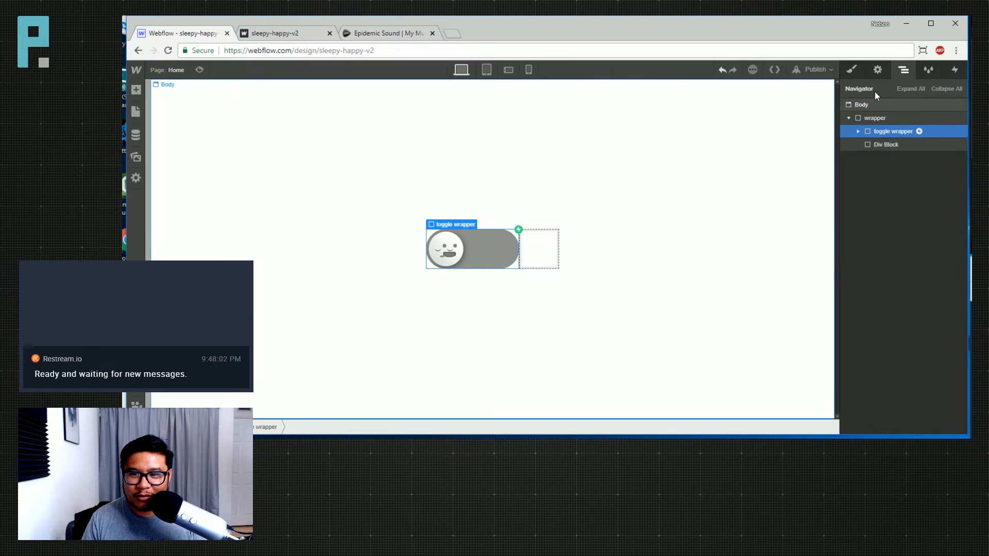
{"action": "left_click", "coordinate": [850, 72]}
{"action": "scroll", "coordinate": [909, 268], "scroll_direction": "down", "scroll_amount": 5}
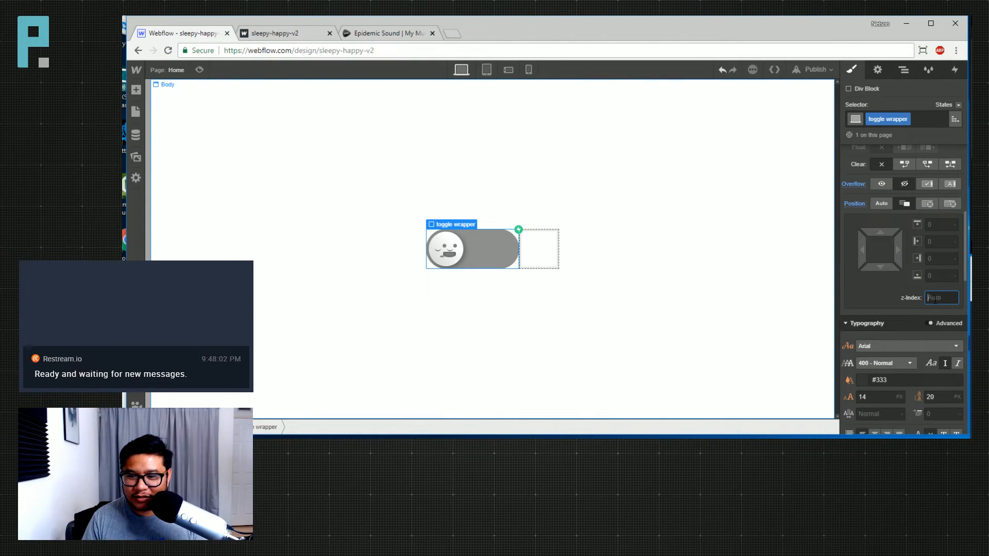
{"action": "left_click", "coordinate": [903, 70]}
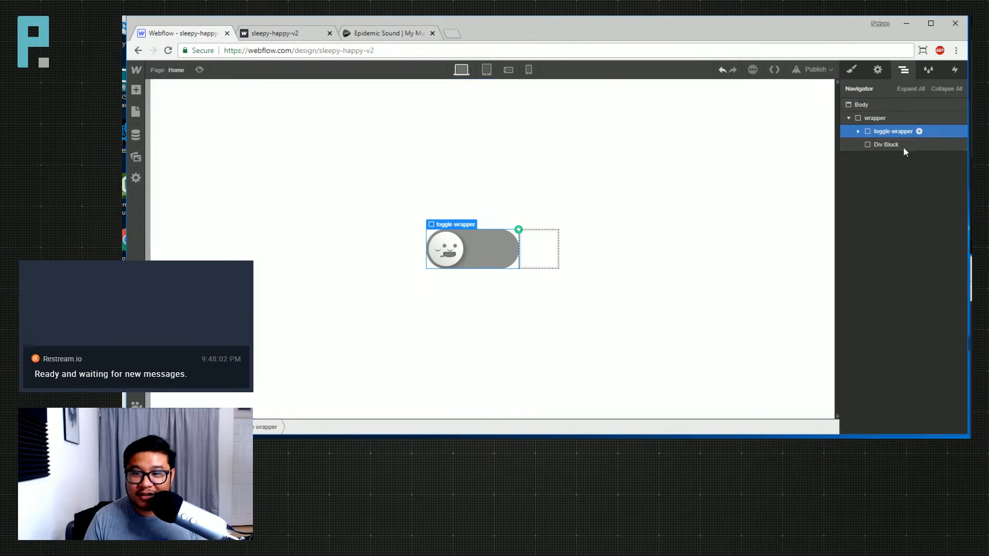
Assign a new class named hill to the new Div Block
{"action": "left_click", "coordinate": [903, 145]}
{"action": "key", "text": "s"}
{"action": "left_click", "coordinate": [895, 120]}
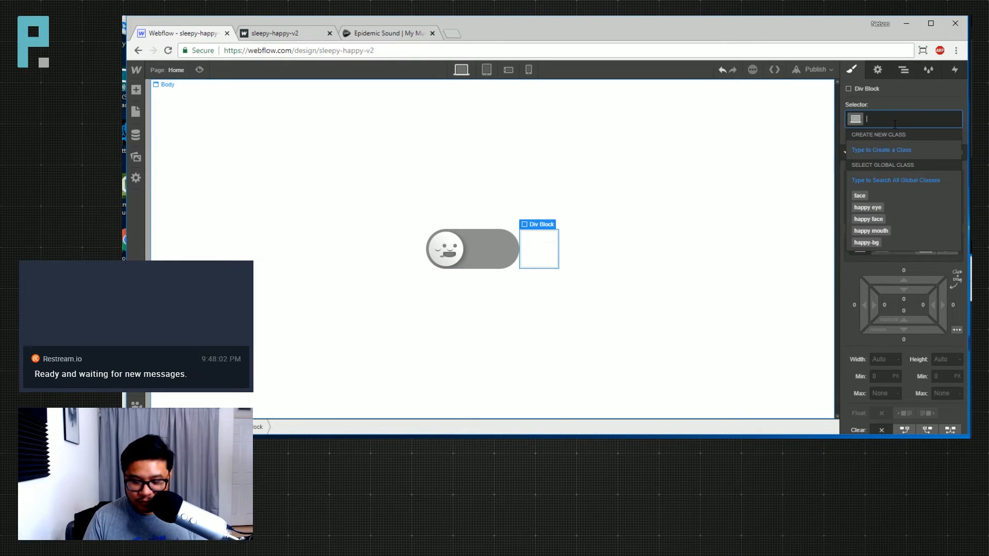
{"action": "type", "text": "hil"}
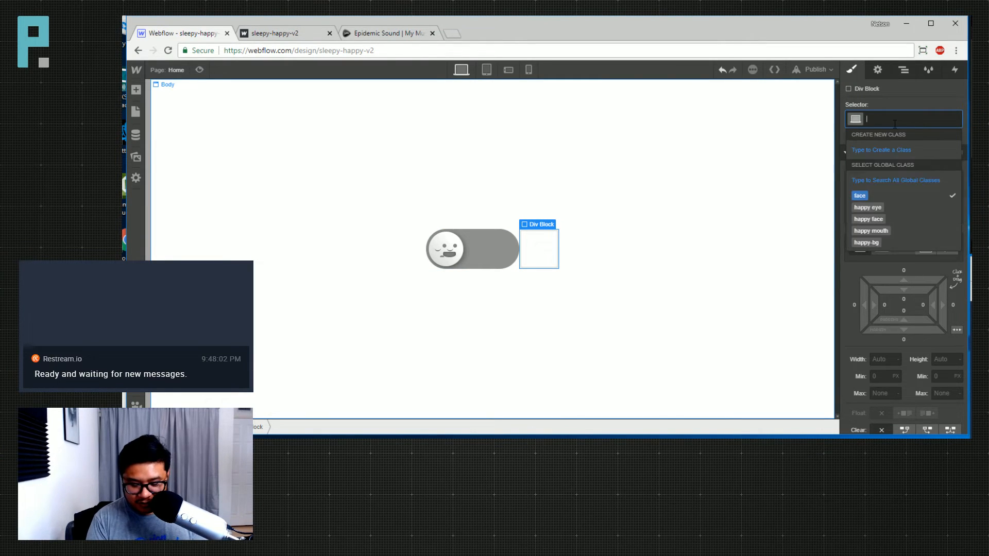
{"action": "type", "text": "l"}
{"action": "key", "text": "Return"}
Set the hill block's width to 60 VW and its position to absolute
{"action": "scroll", "coordinate": [895, 234], "scroll_direction": "down", "scroll_amount": 3}
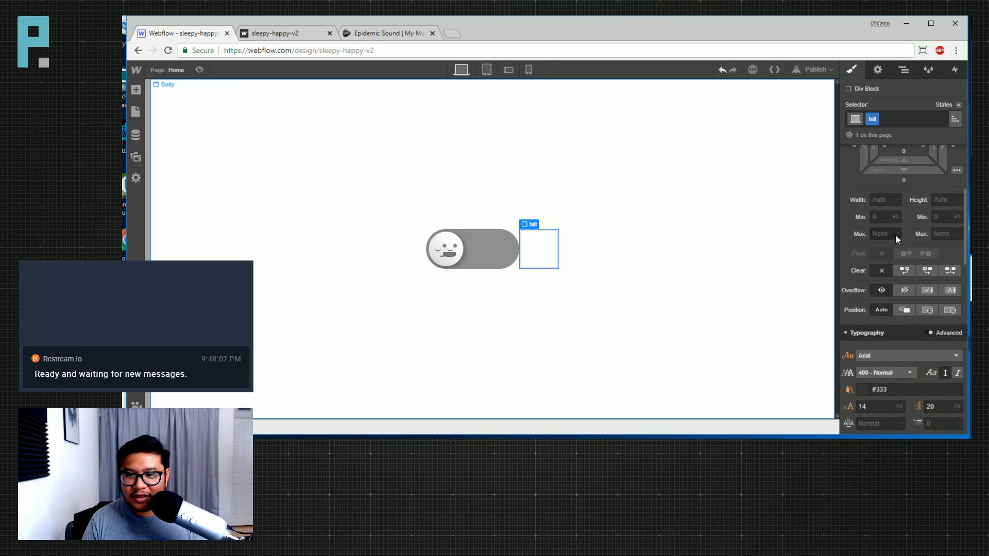
{"action": "left_click", "coordinate": [891, 203]}
{"action": "scroll", "coordinate": [895, 292], "scroll_direction": "up", "scroll_amount": 1}
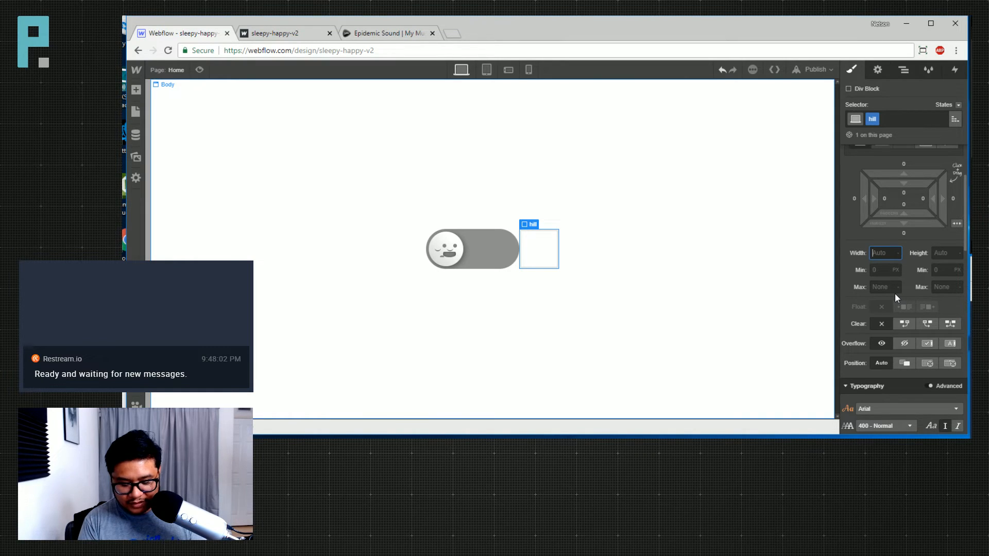
{"action": "type", "text": "60"}
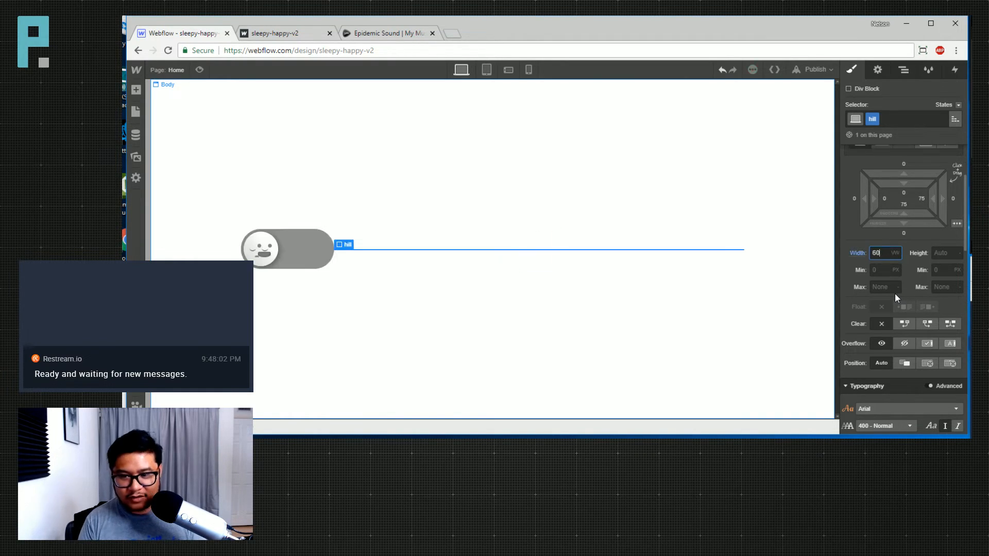
{"action": "left_click", "coordinate": [928, 364]}
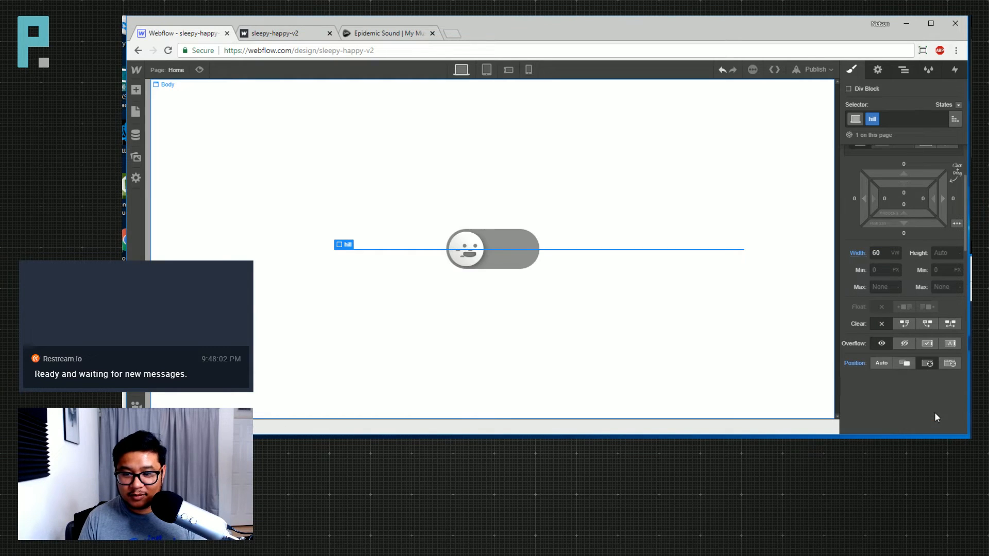
{"action": "scroll", "coordinate": [917, 390], "scroll_direction": "down", "scroll_amount": 1}
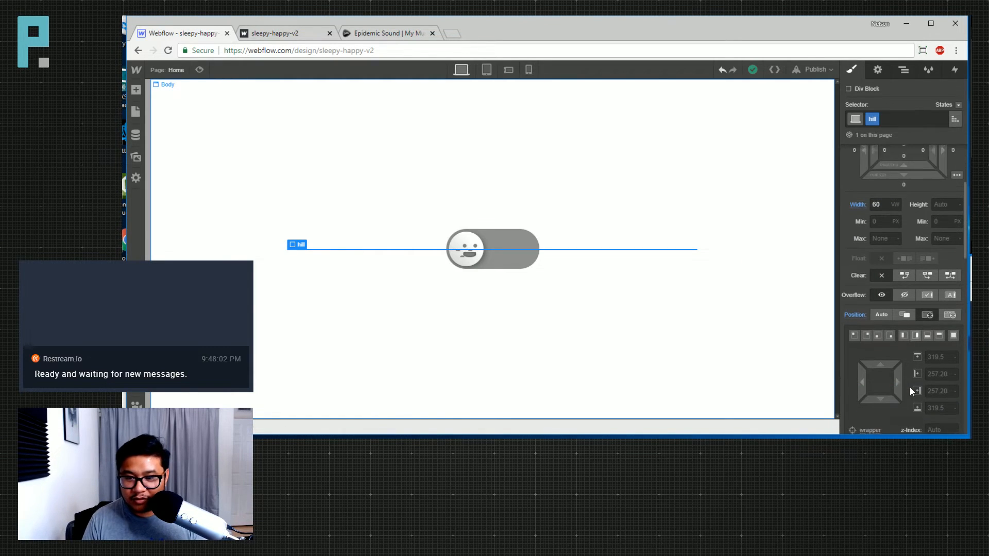
Anchor the hill block to the wrapper's bottom-left corner and set its height to 40 VH
{"action": "left_click", "coordinate": [876, 330]}
{"action": "scroll", "coordinate": [913, 351], "scroll_direction": "down", "scroll_amount": 4}
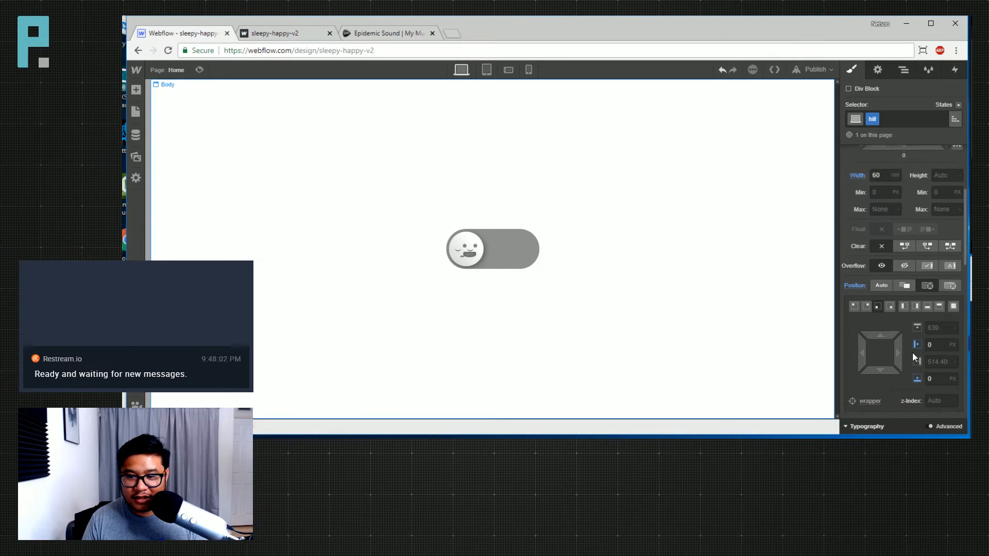
{"action": "scroll", "coordinate": [913, 351], "scroll_direction": "up", "scroll_amount": 8}
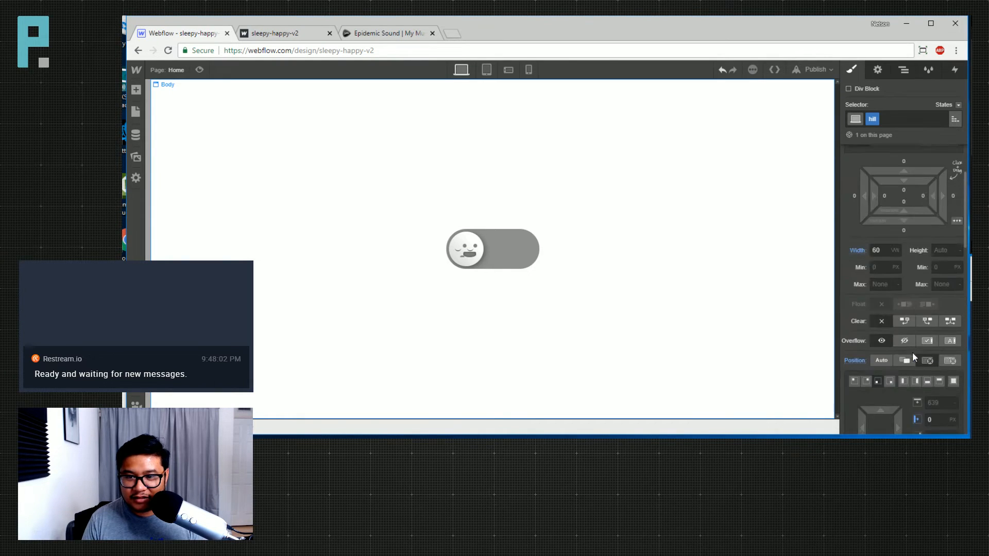
{"action": "left_click", "coordinate": [939, 307]}
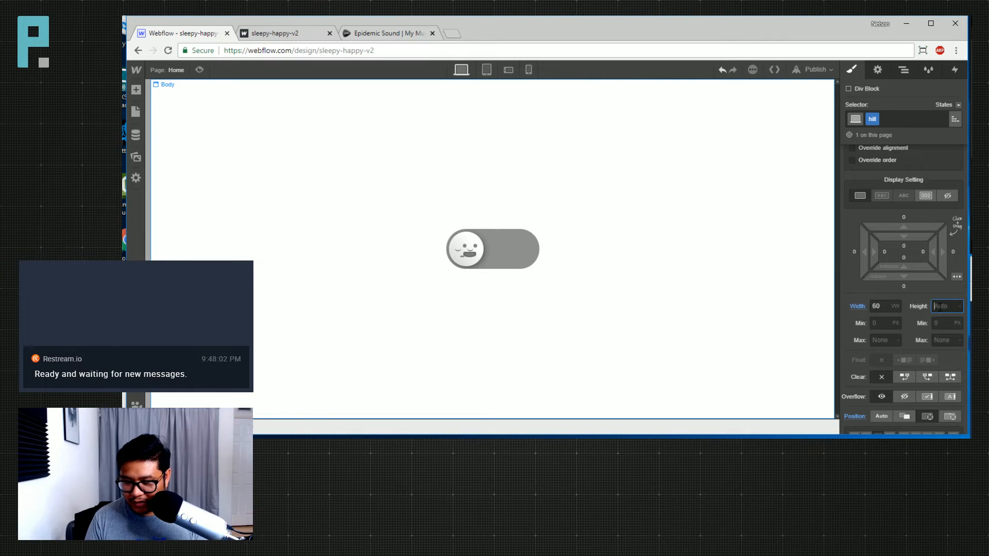
{"action": "type", "text": "500"}
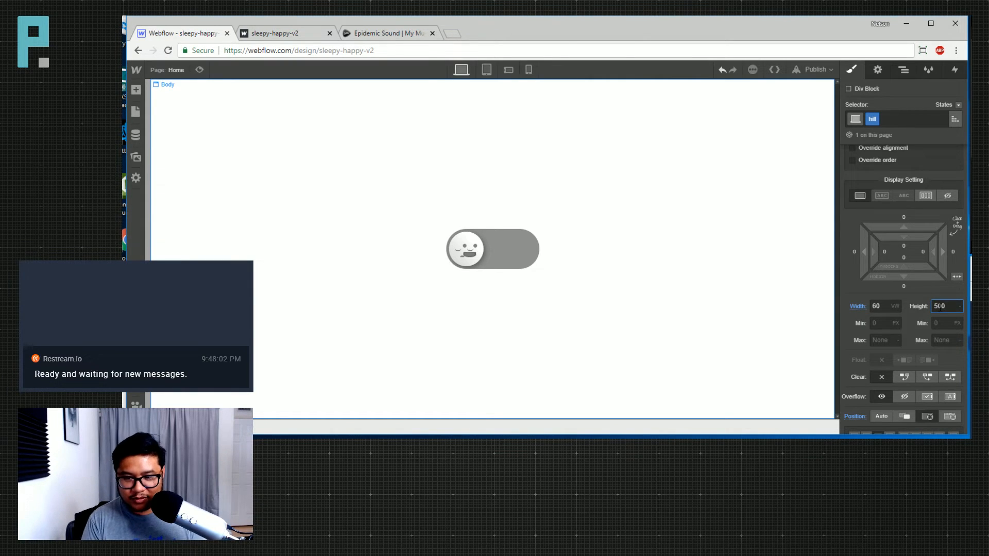
{"action": "key", "text": "BackSpace"}
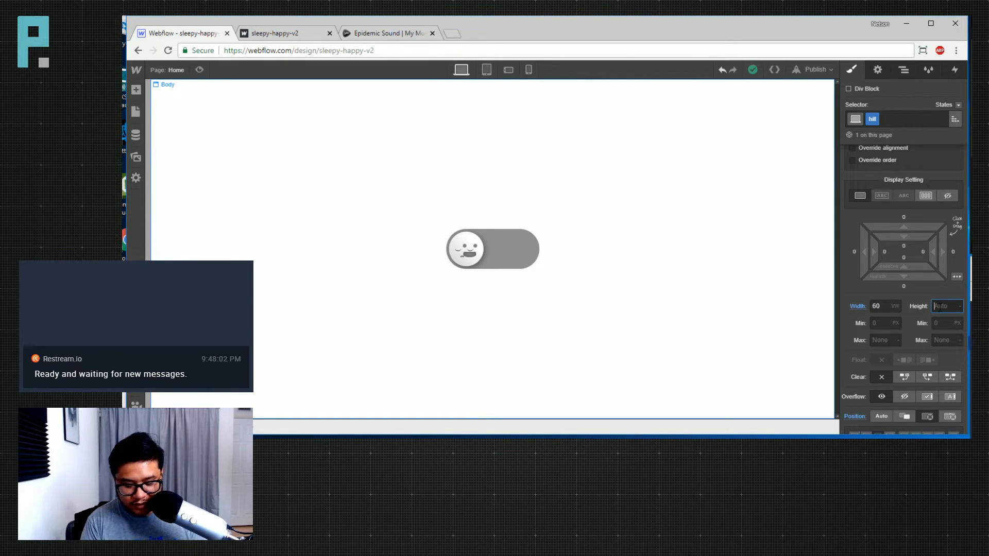
{"action": "type", "text": "30"}
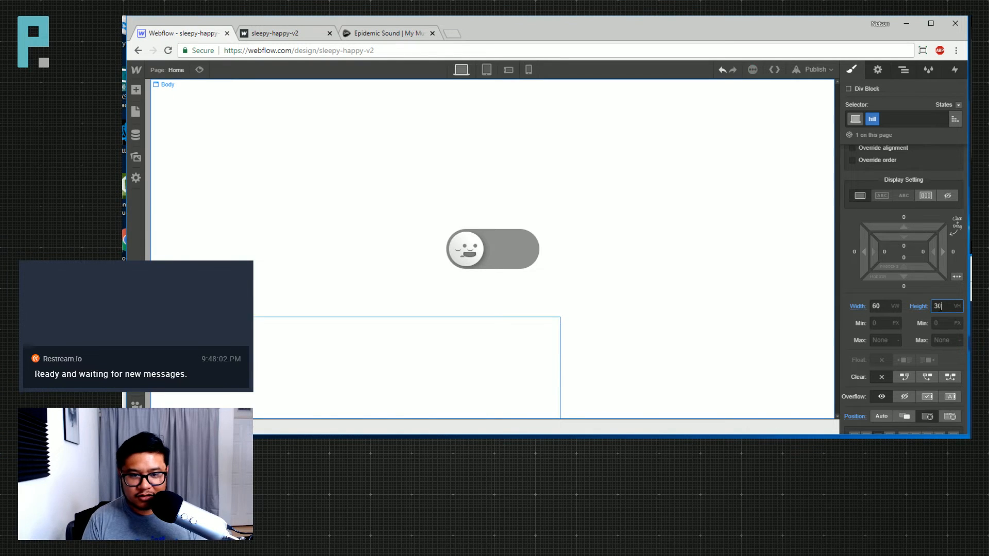
{"action": "key", "text": "shift+Up"}
{"action": "key", "text": "shift+Up"}
{"action": "key", "text": "shift+Up"}
{"action": "key", "text": "shift+Down"}
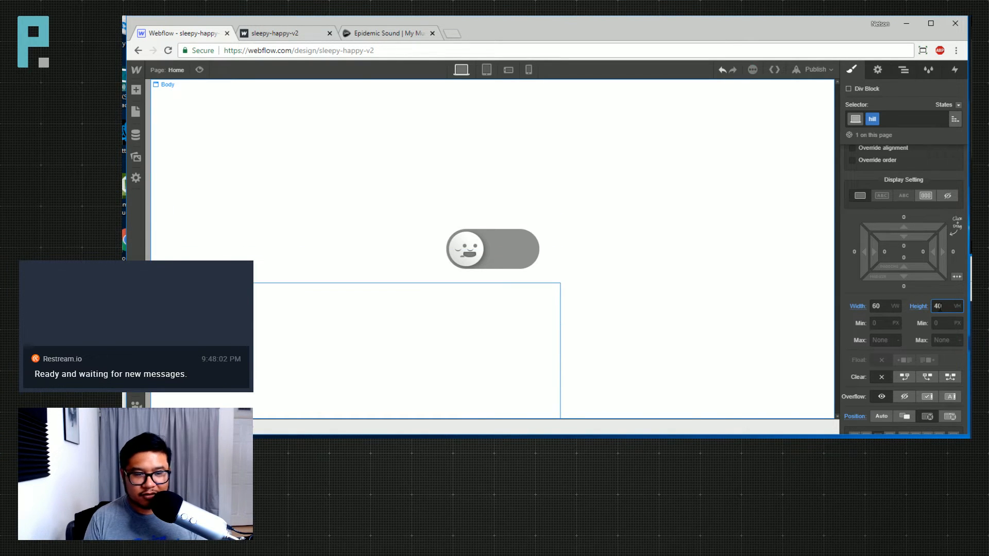
Round the hill block's top-left and top-right corners with a 50% radius
{"action": "scroll", "coordinate": [918, 296], "scroll_direction": "down", "scroll_amount": 8}
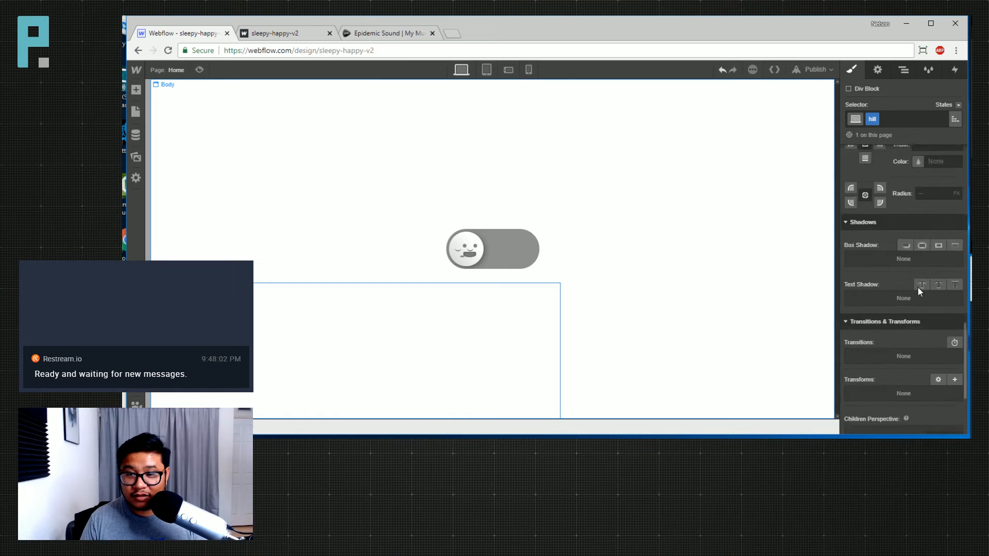
{"action": "scroll", "coordinate": [916, 286], "scroll_direction": "up", "scroll_amount": 2}
{"action": "left_click", "coordinate": [851, 261]}
{"action": "left_click", "coordinate": [919, 267]}
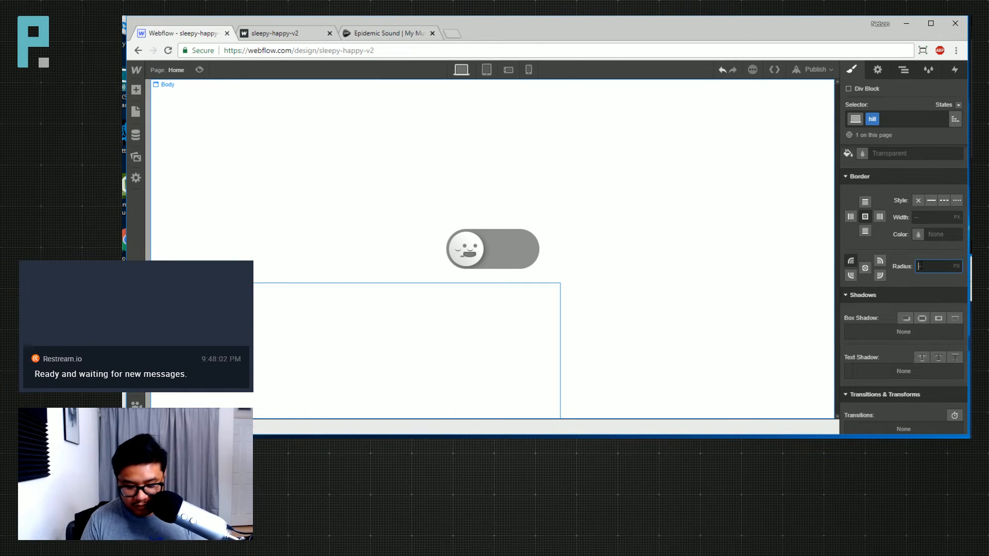
{"action": "left_click", "coordinate": [851, 261]}
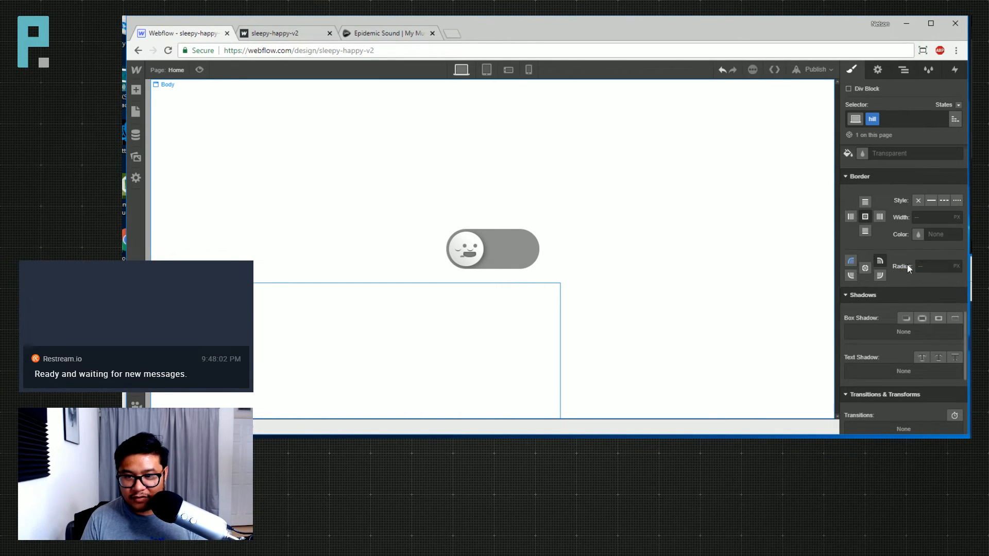
{"action": "left_click", "coordinate": [933, 266]}
{"action": "type", "text": "50"}
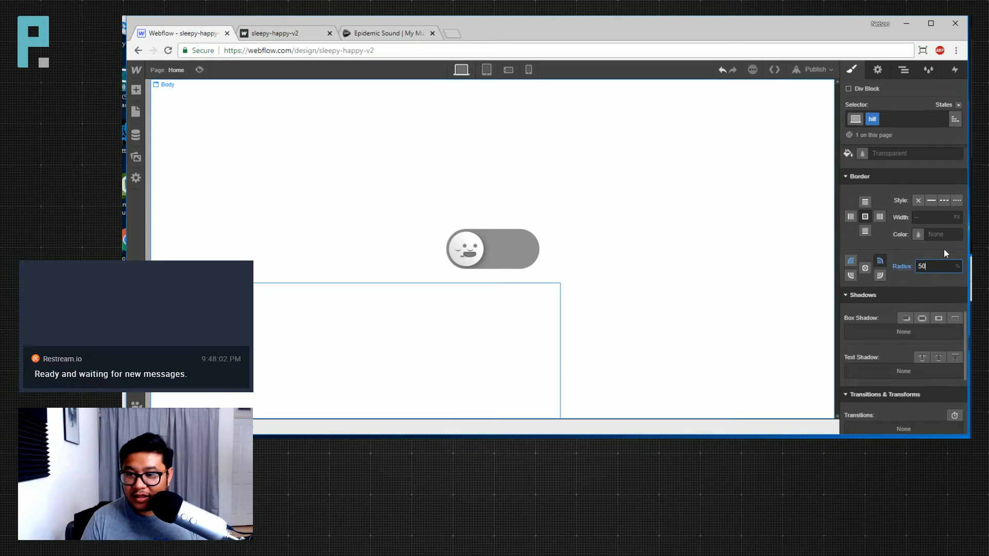
Give the hill block a linear gradient background and set its first color stop to #00850b
{"action": "scroll", "coordinate": [904, 280], "scroll_direction": "up", "scroll_amount": 2}
{"action": "left_click", "coordinate": [881, 207]}
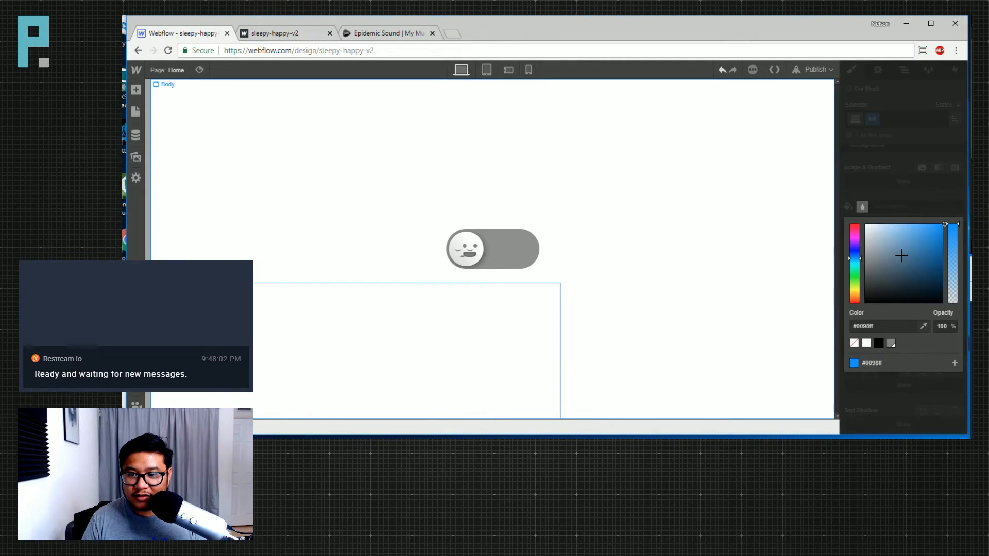
{"action": "left_click", "coordinate": [911, 198]}
{"action": "left_click", "coordinate": [938, 169]}
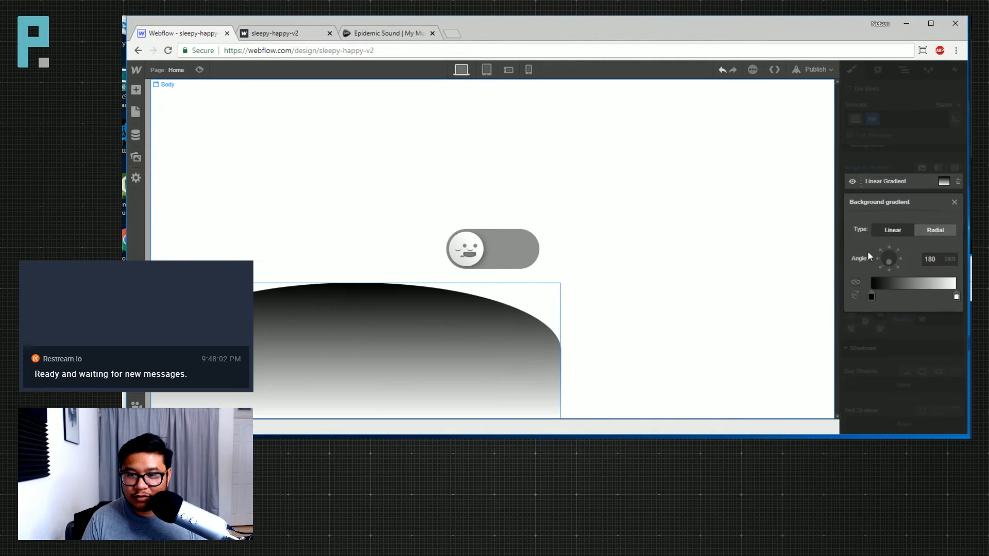
{"action": "left_click", "coordinate": [872, 296]}
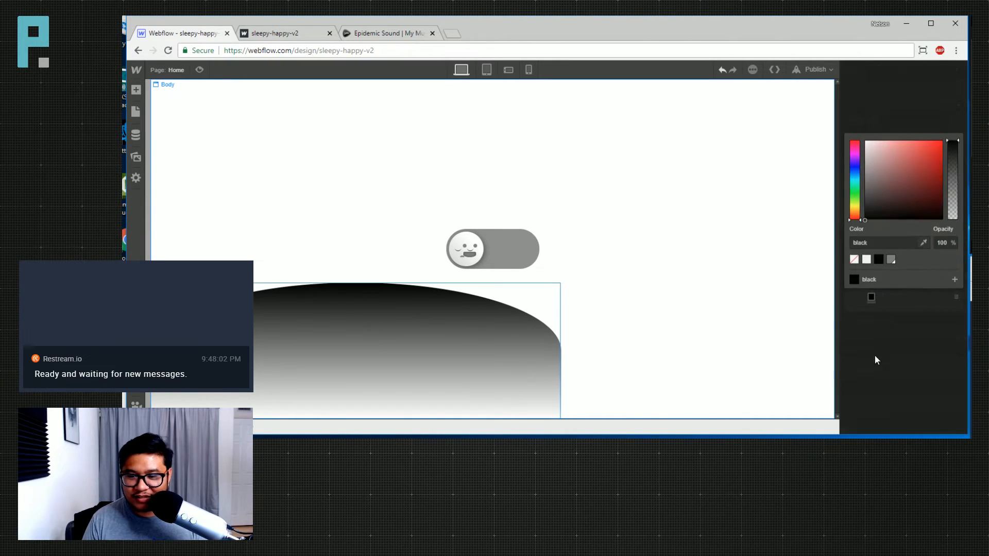
{"action": "left_click", "coordinate": [855, 193]}
{"action": "mouse_move", "coordinate": [898, 167]}
{"action": "left_mouse_down"}
{"action": "mouse_move", "coordinate": [927, 145]}
{"action": "mouse_move", "coordinate": [947, 183]}
{"action": "mouse_move", "coordinate": [935, 180]}
{"action": "mouse_move", "coordinate": [944, 166]}
{"action": "mouse_move", "coordinate": [944, 179]}
{"action": "left_mouse_up"}
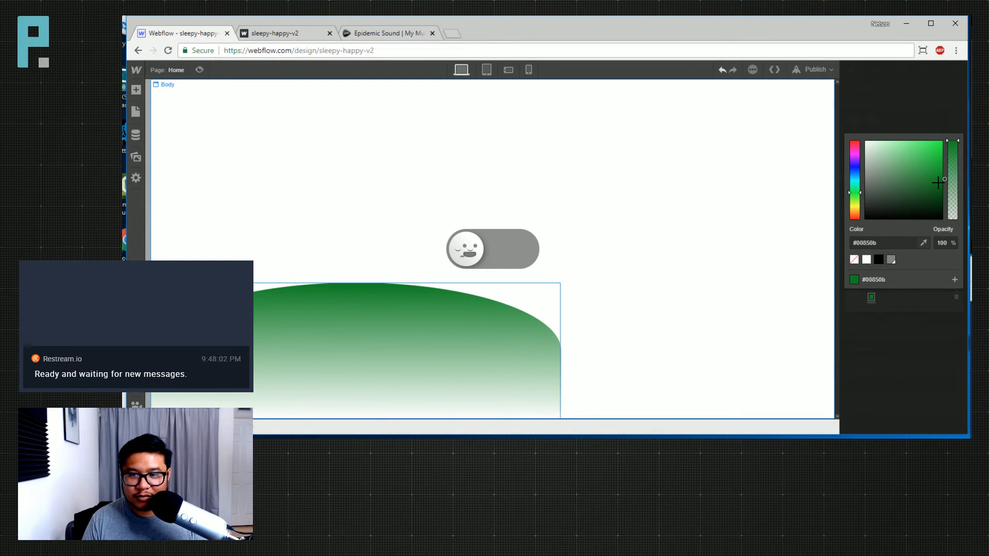
{"action": "left_click", "coordinate": [942, 126]}
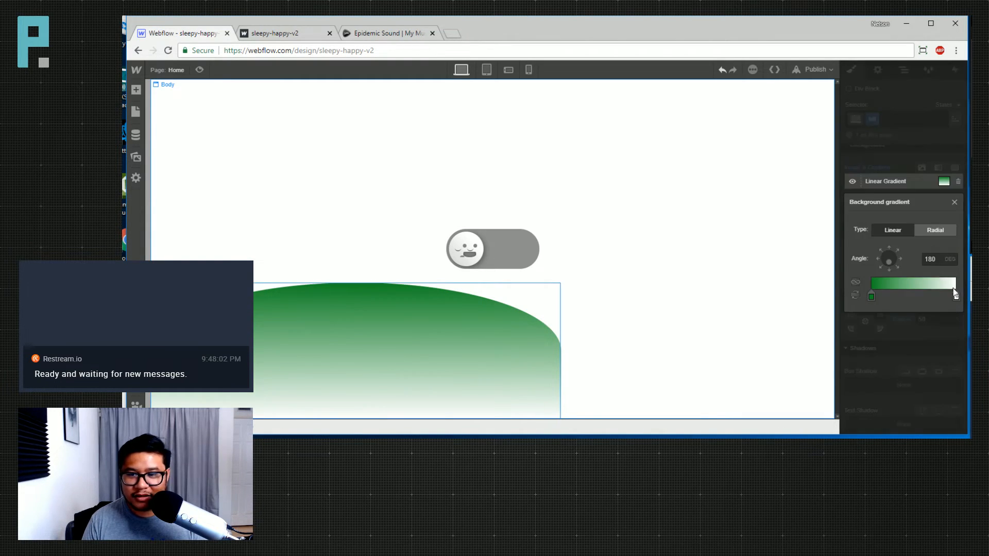
Set the end color stop of the hill's gradient to dark green #037003
{"action": "left_click", "coordinate": [956, 297]}
{"action": "left_click", "coordinate": [855, 194]}
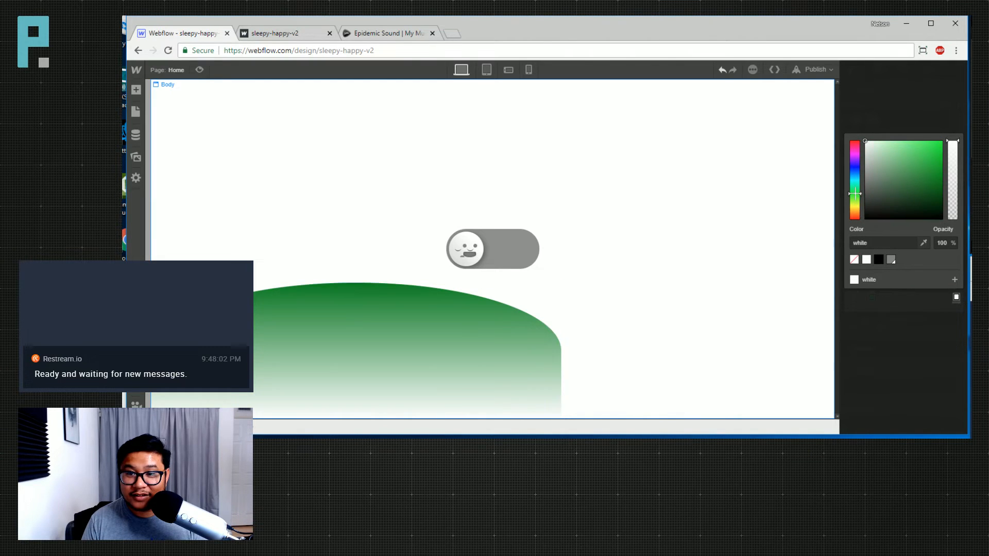
{"action": "left_click", "coordinate": [942, 167]}
{"action": "mouse_move", "coordinate": [942, 179]}
{"action": "left_mouse_down"}
{"action": "mouse_move", "coordinate": [941, 169]}
{"action": "mouse_move", "coordinate": [942, 185]}
{"action": "left_mouse_up"}
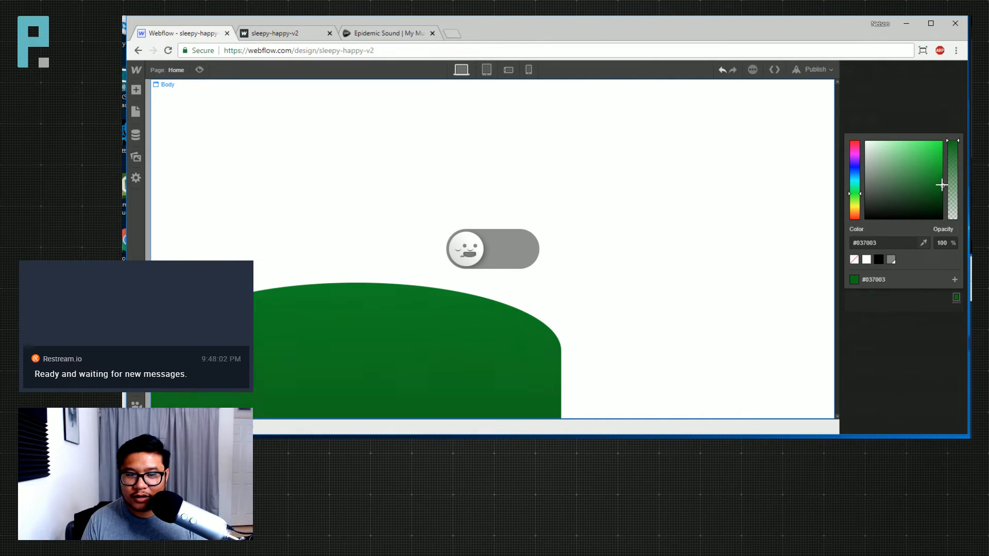
{"action": "left_click", "coordinate": [887, 296]}
Brighten the first color stop of the hill's gradient to #00c310 and close the gradient settings
{"action": "left_click", "coordinate": [871, 297]}
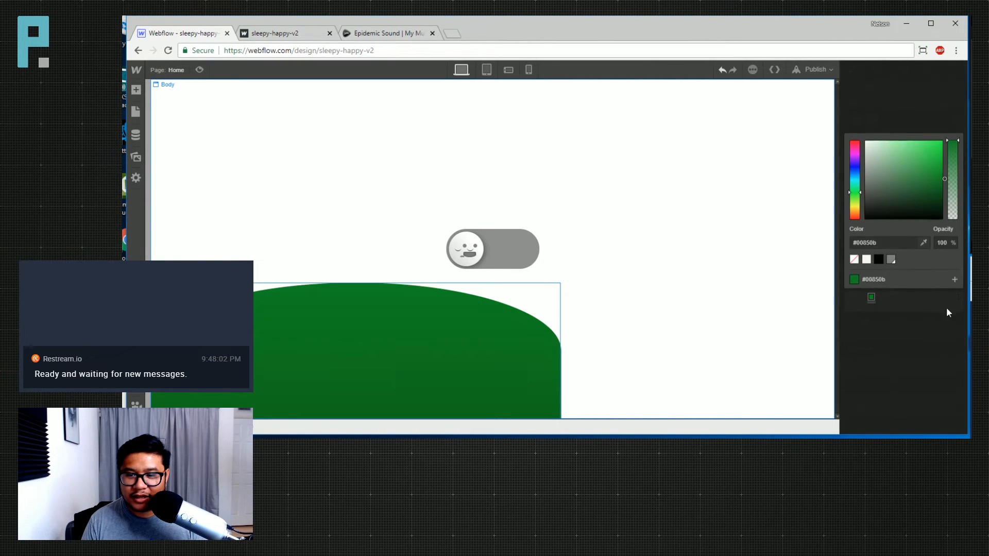
{"action": "left_click_drag", "start_coordinate": [945, 158], "coordinate": [944, 159]}
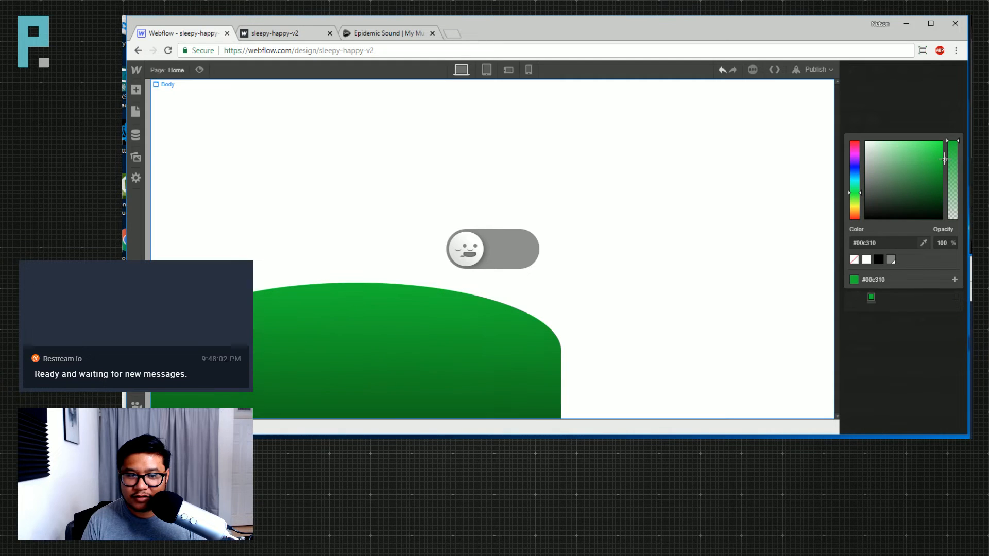
{"action": "left_click", "coordinate": [948, 102]}
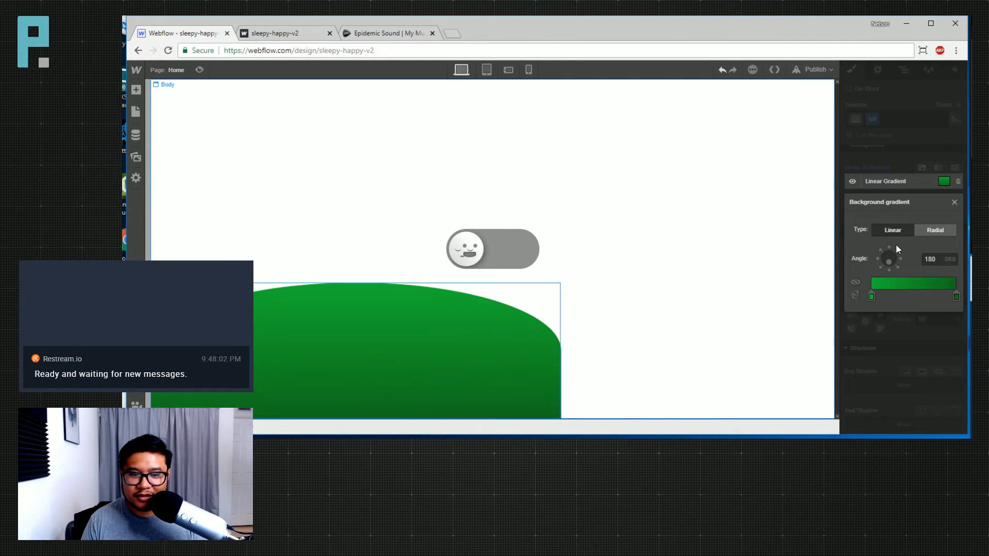
{"action": "left_click", "coordinate": [911, 151]}
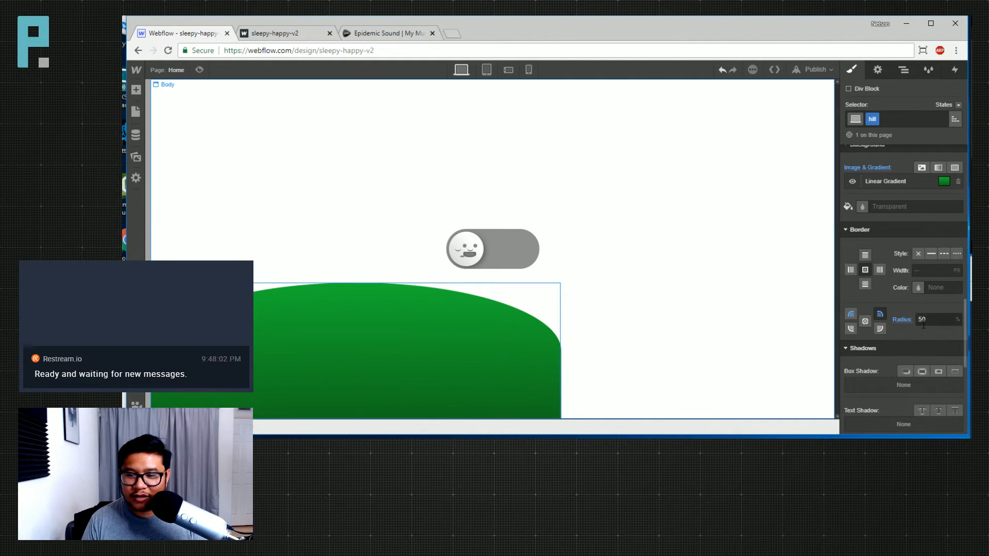
Try narrower widths for the hill block, starting with 50 VW
{"action": "scroll", "coordinate": [921, 304], "scroll_direction": "up", "scroll_amount": 4}
{"action": "scroll", "coordinate": [921, 304], "scroll_direction": "up", "scroll_amount": 6}
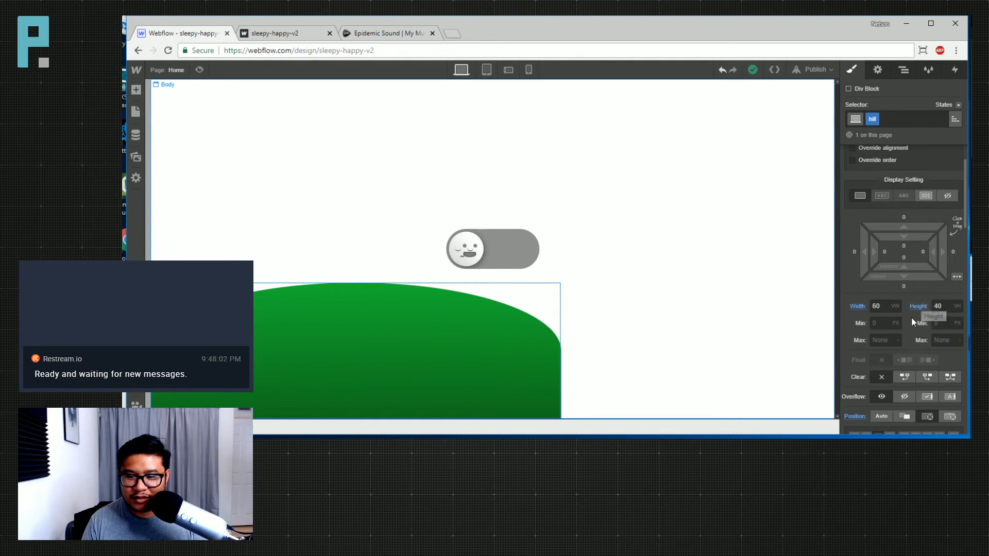
{"action": "left_click", "coordinate": [939, 306]}
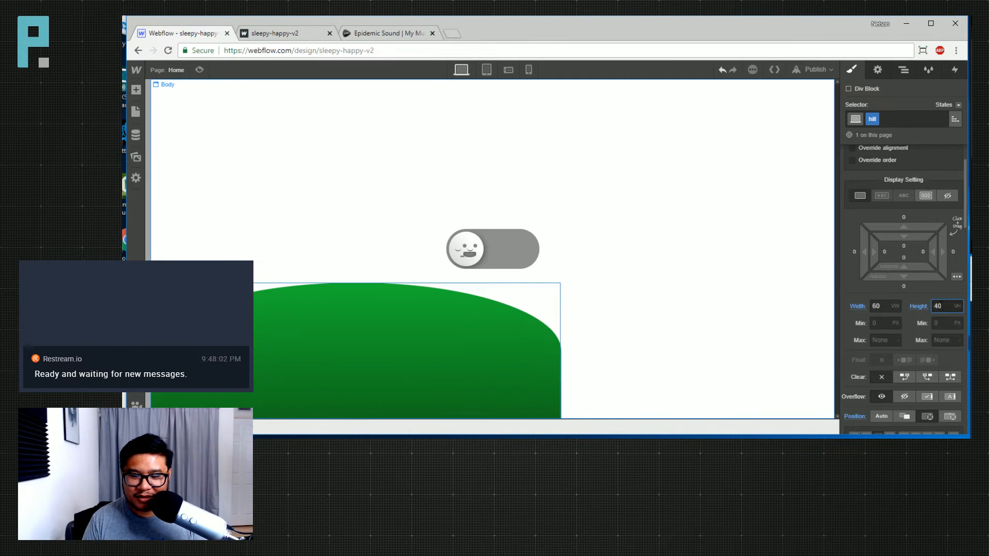
{"action": "key", "text": "shift+Tab"}
{"action": "key", "text": "shift+Down"}
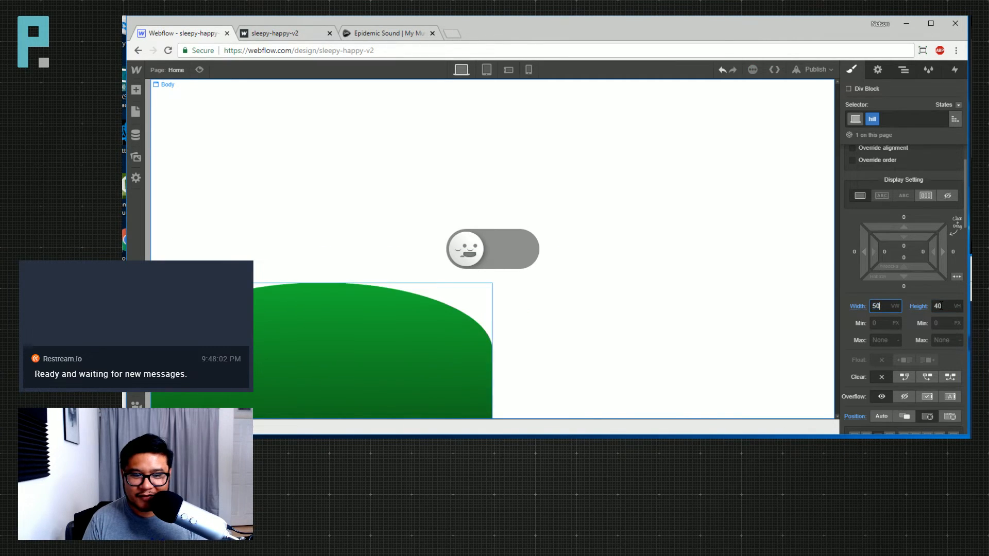
{"action": "key", "text": "shift+Down"}
{"action": "key", "text": "shift+Up"}
{"action": "key", "text": "shift+Up"}
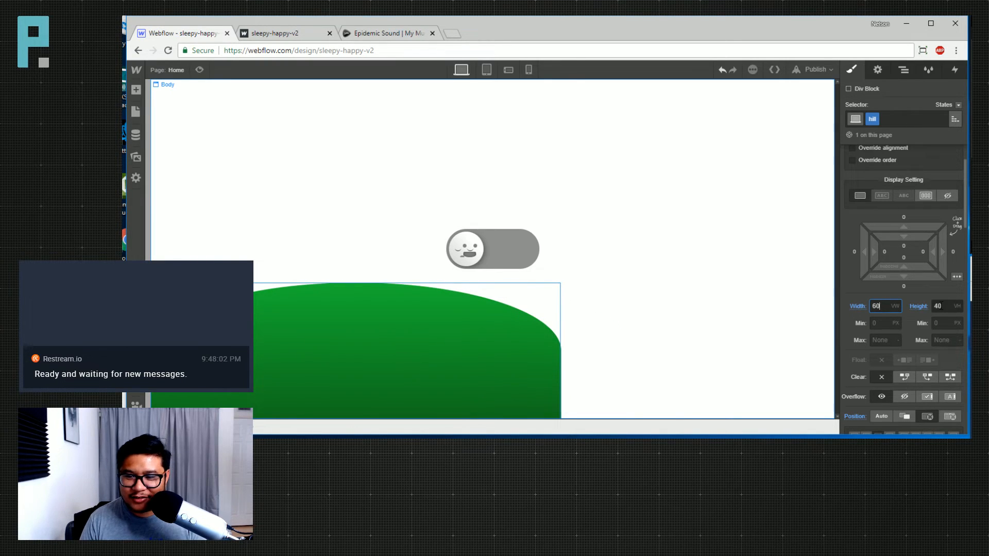
{"action": "scroll", "coordinate": [940, 305], "scroll_direction": "down", "scroll_amount": 5}
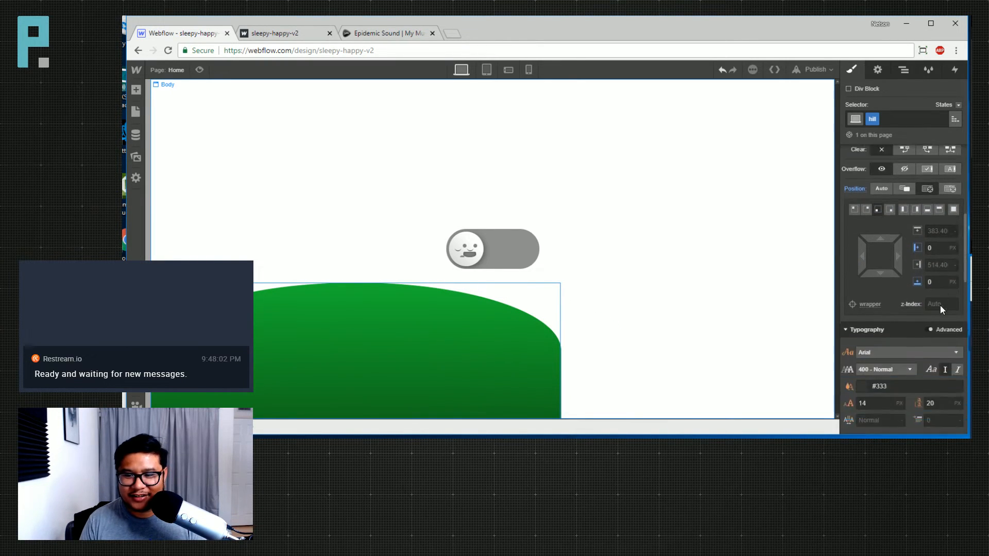
{"action": "scroll", "coordinate": [941, 304], "scroll_direction": "down", "scroll_amount": 3}
{"action": "scroll", "coordinate": [940, 303], "scroll_direction": "up", "scroll_amount": 2}
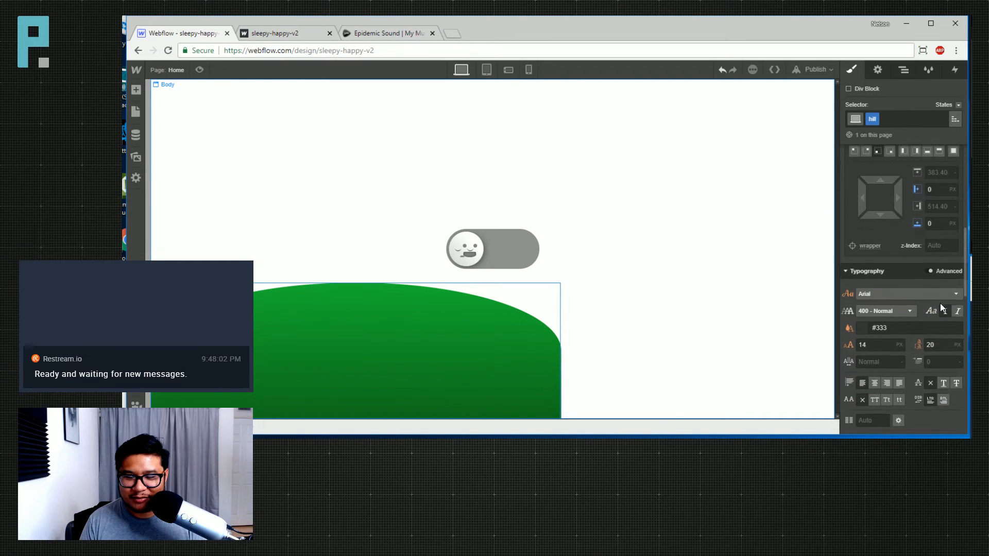
{"action": "scroll", "coordinate": [940, 304], "scroll_direction": "up", "scroll_amount": 1}
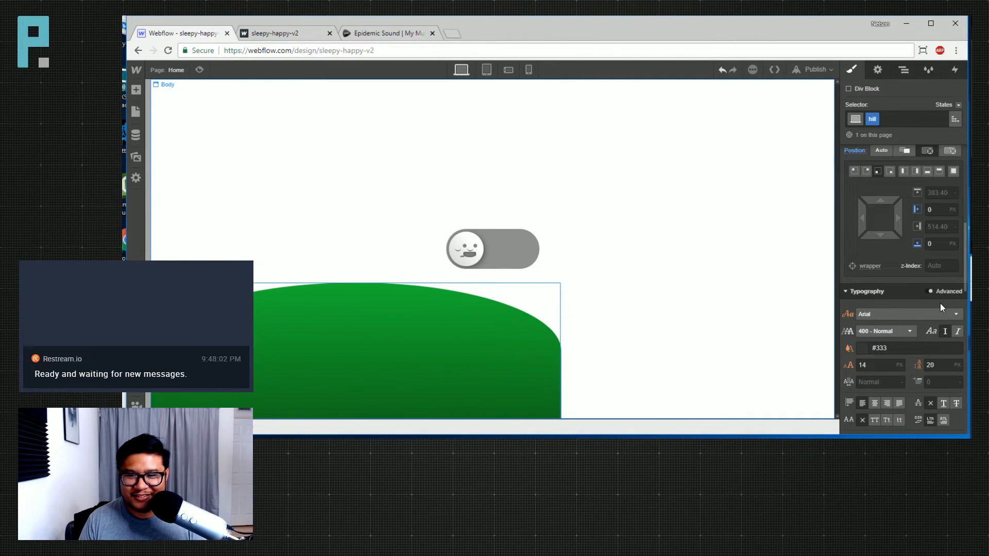
{"action": "scroll", "coordinate": [940, 304], "scroll_direction": "up", "scroll_amount": 5}
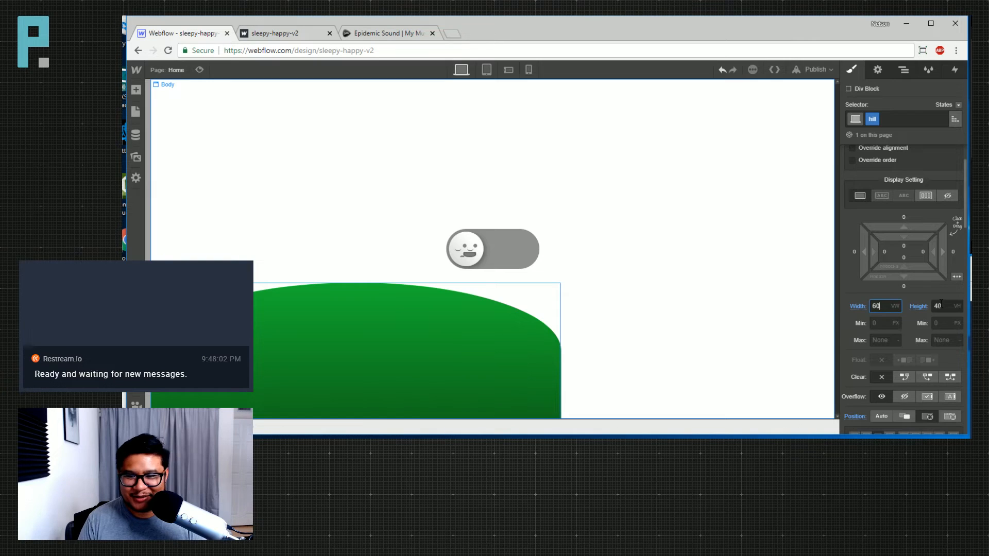
Set the hill block's width to 40 VW
{"action": "left_click", "coordinate": [940, 307]}
{"action": "key", "text": "shift+Tab"}
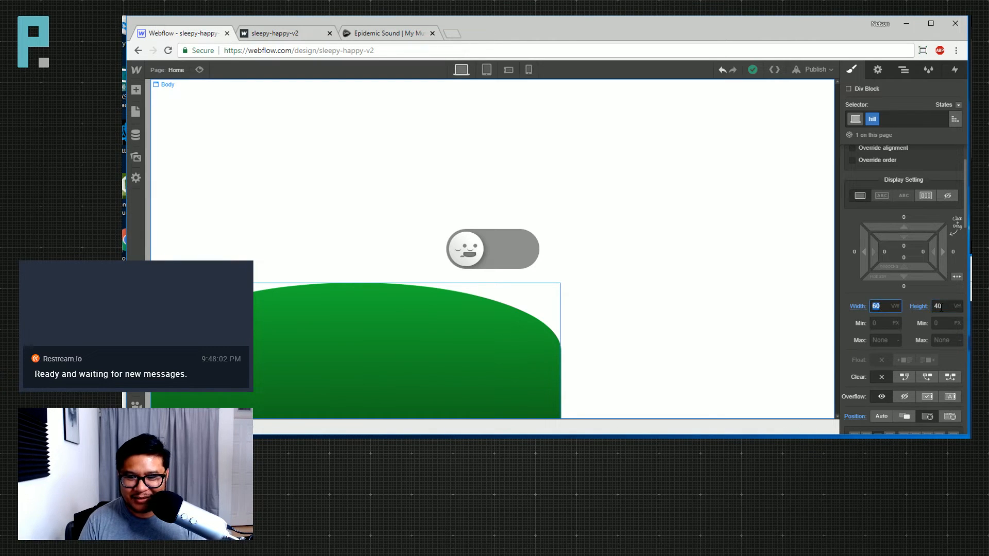
{"action": "type", "text": "40"}
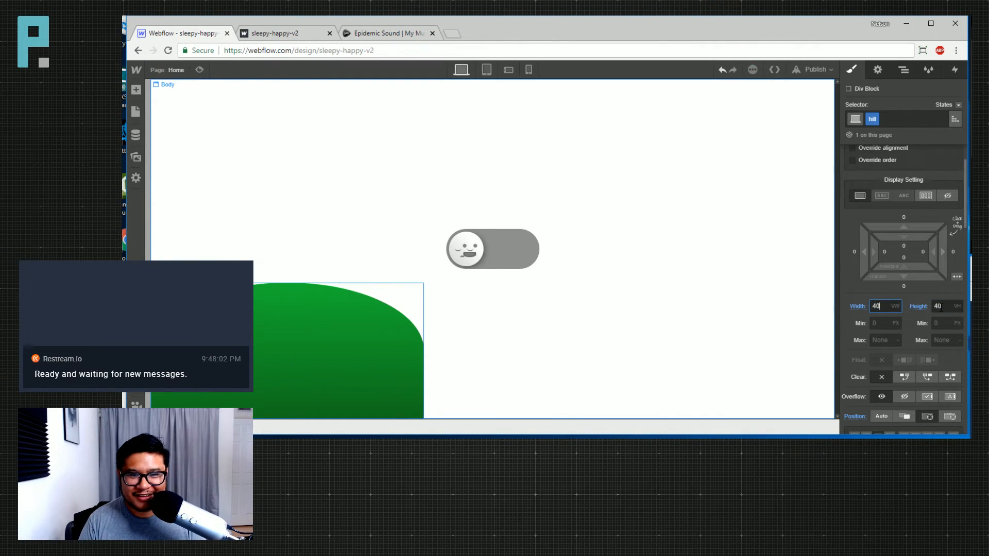
{"action": "key", "text": "ctrl+l"}
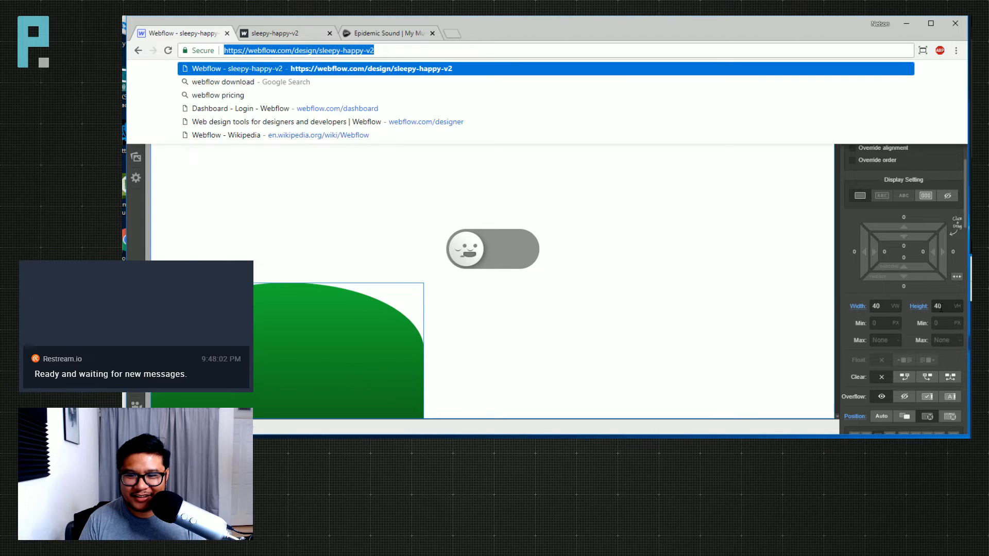
Try several heights for the hill block and settle on 57 VH
{"action": "left_click", "coordinate": [737, 355]}
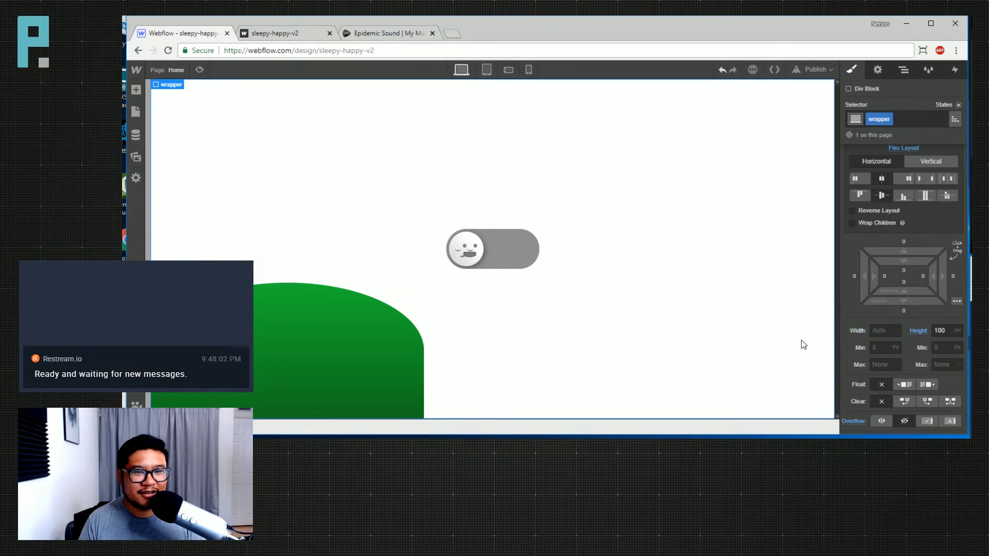
{"action": "left_click", "coordinate": [942, 330]}
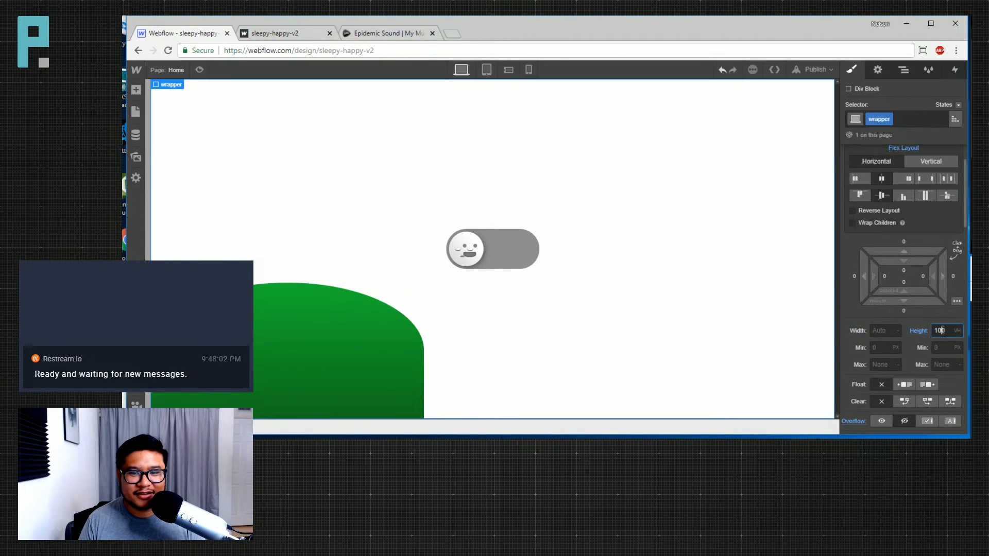
{"action": "left_click", "coordinate": [412, 385]}
{"action": "left_click", "coordinate": [937, 306]}
{"action": "key", "text": "shift+Up"}
{"action": "key", "text": "shift+Up"}
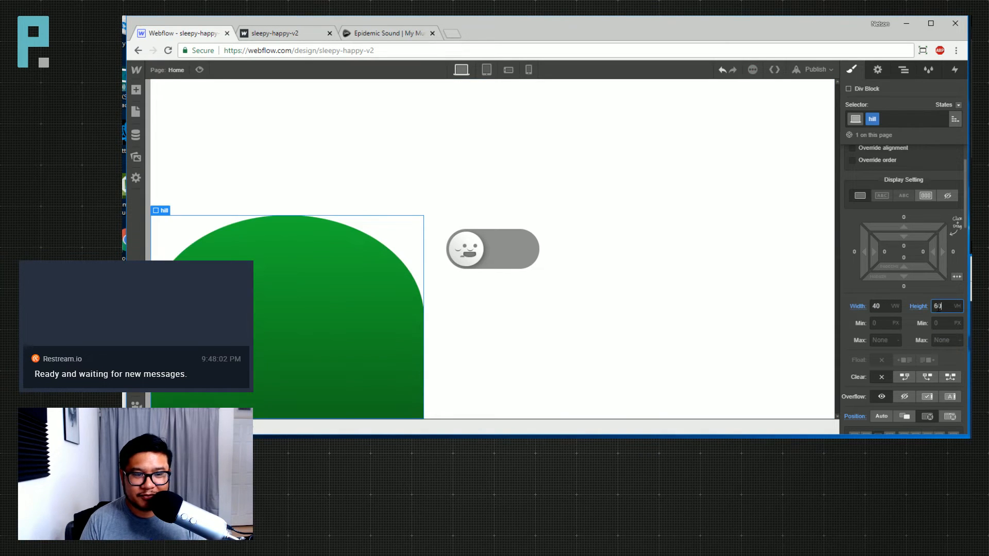
{"action": "key", "text": "shift+Down"}
{"action": "key", "text": "shift+Up"}
{"action": "key", "text": "Down"}
{"action": "key", "text": "Down"}
{"action": "key", "text": "Down"}
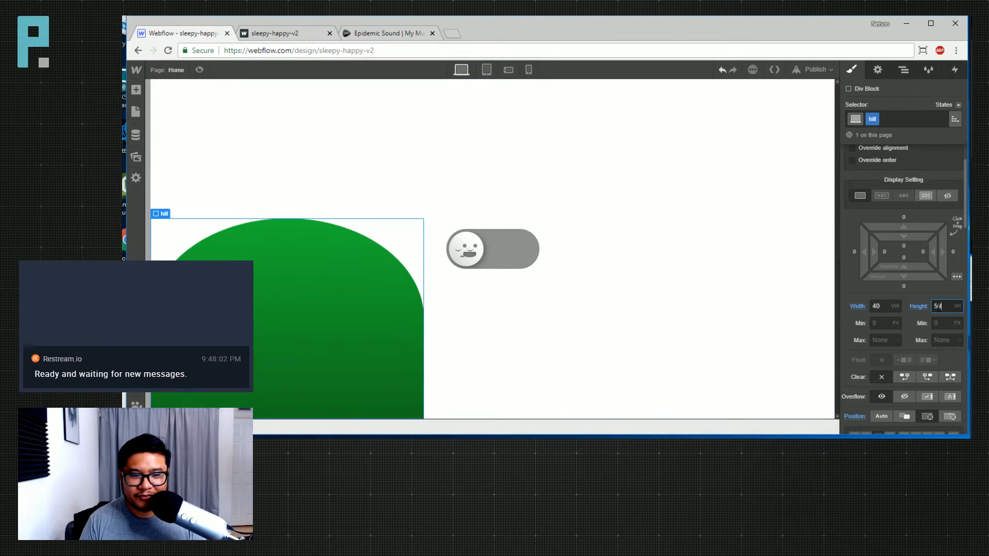
Add a Scale transform to the hill block, enlarging it to 1.78 on both X and Y
{"action": "scroll", "coordinate": [914, 337], "scroll_direction": "down", "scroll_amount": 8}
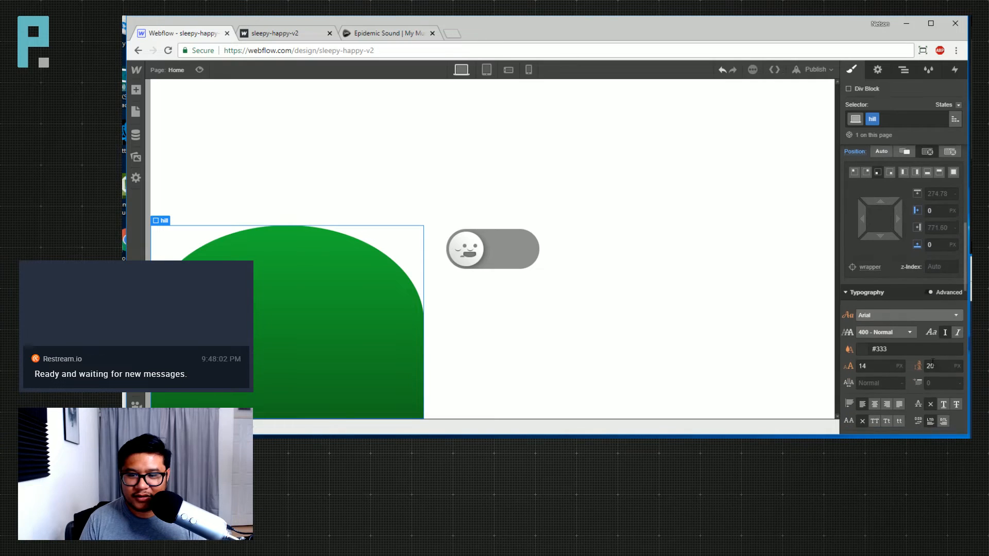
{"action": "scroll", "coordinate": [936, 361], "scroll_direction": "down", "scroll_amount": 3}
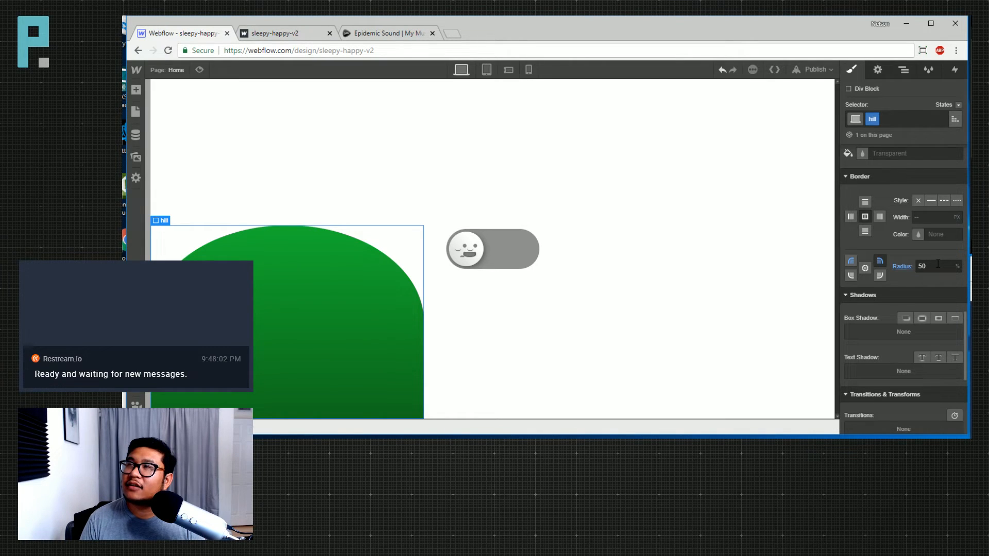
{"action": "scroll", "coordinate": [938, 264], "scroll_direction": "up", "scroll_amount": 1}
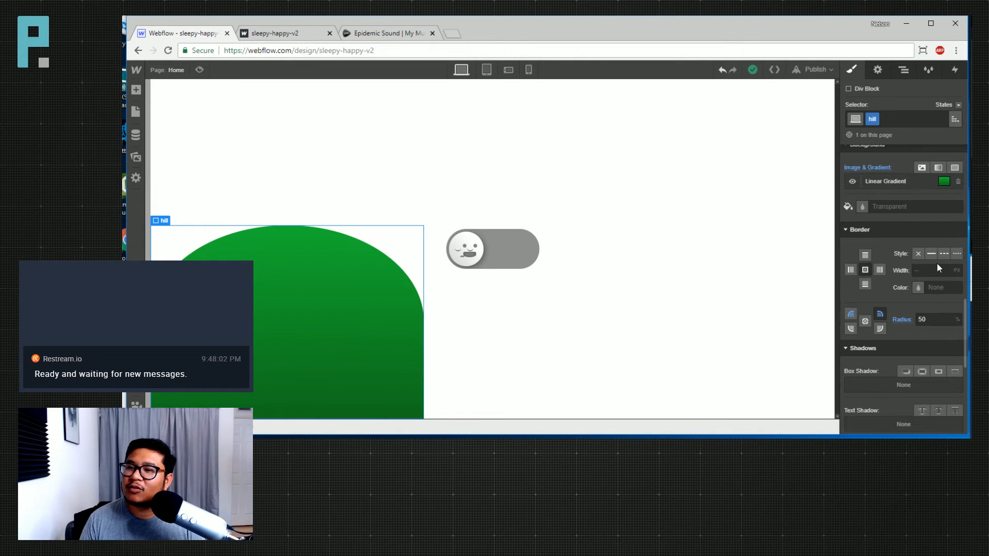
{"action": "scroll", "coordinate": [937, 263], "scroll_direction": "up", "scroll_amount": 2}
{"action": "scroll", "coordinate": [936, 264], "scroll_direction": "down", "scroll_amount": 2}
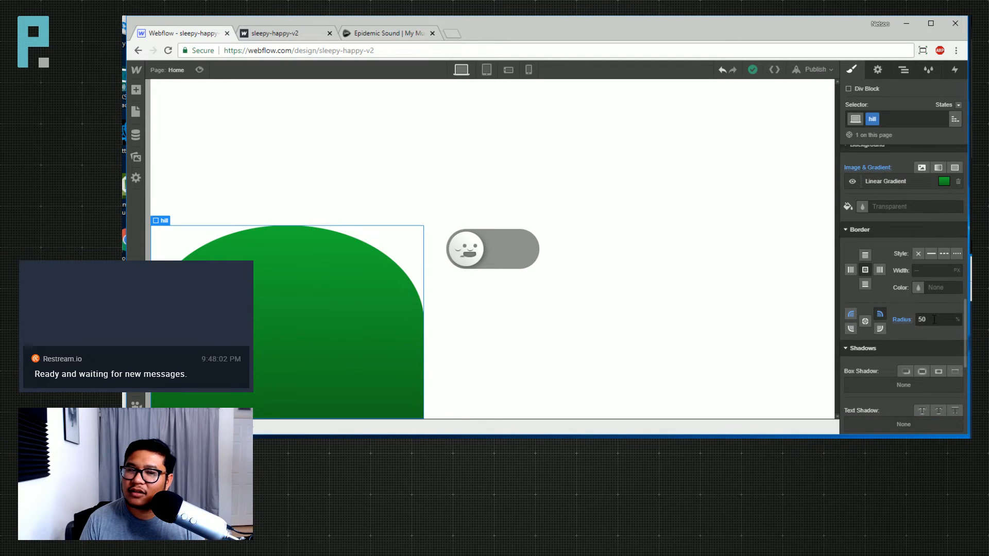
{"action": "scroll", "coordinate": [934, 319], "scroll_direction": "down", "scroll_amount": 3}
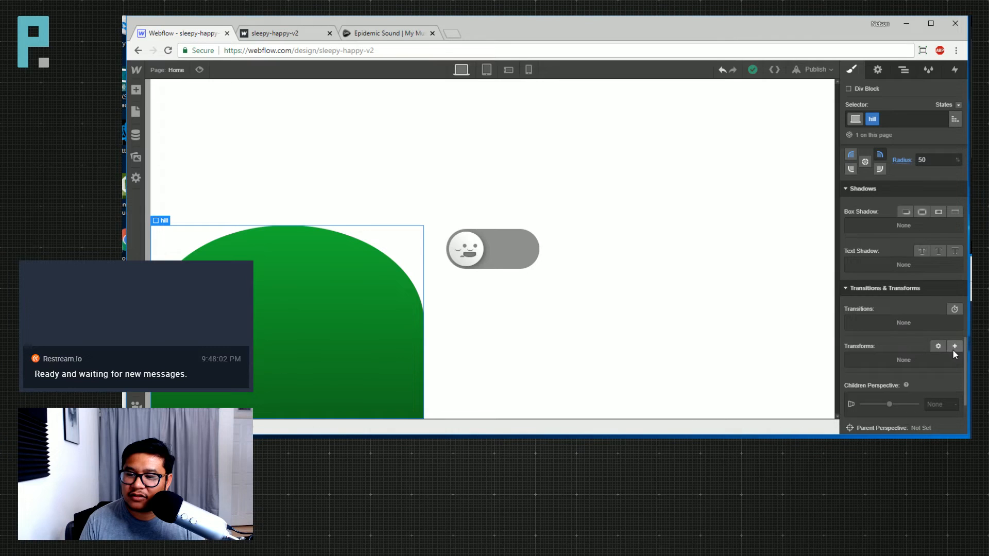
{"action": "left_click", "coordinate": [954, 347]}
{"action": "left_click", "coordinate": [890, 282]}
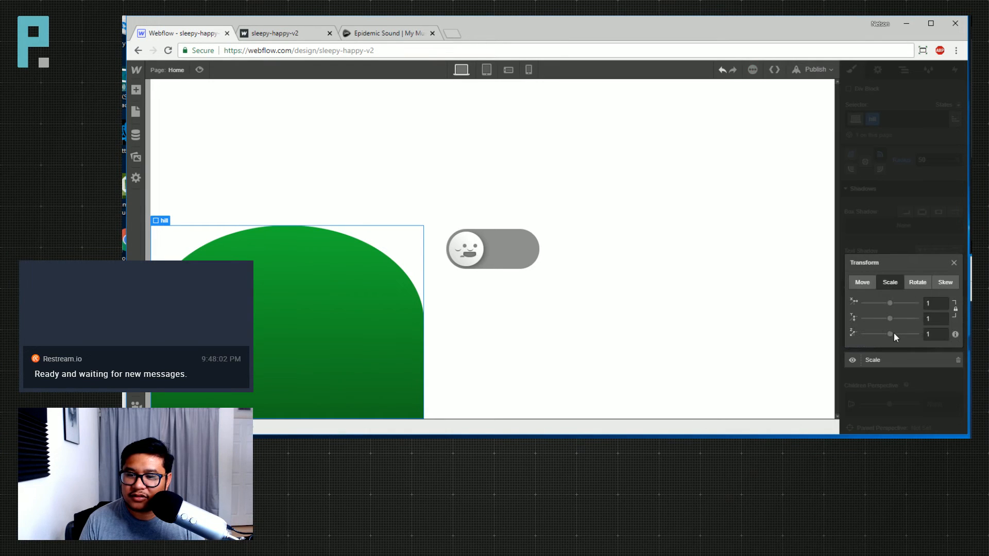
{"action": "left_click_drag", "start_coordinate": [887, 301], "coordinate": [914, 304]}
{"action": "left_click", "coordinate": [929, 241]}
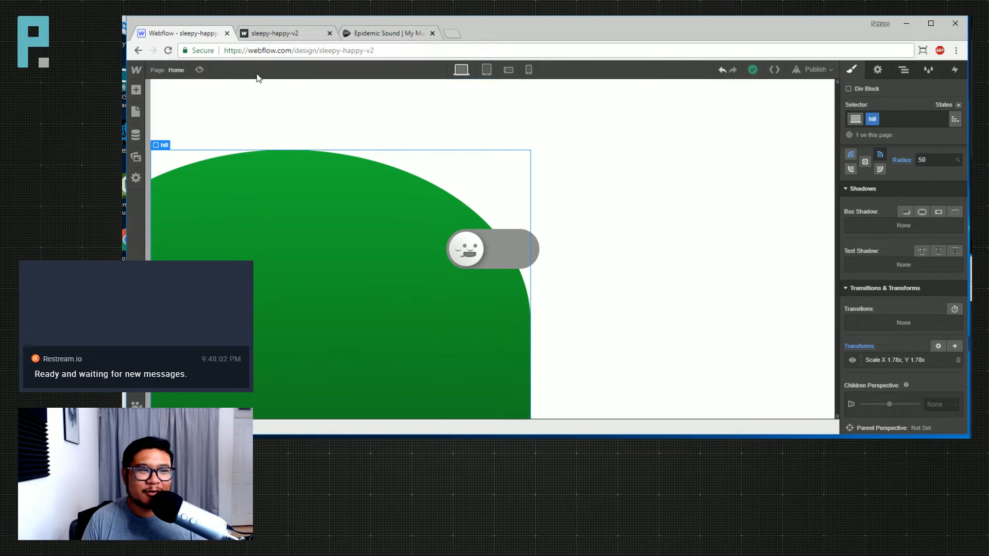
Open the project's settings, turn on its read-only share link and copy the link
{"action": "mouse_move", "coordinate": [136, 73]}
{"action": "left_click", "coordinate": [160, 97]}
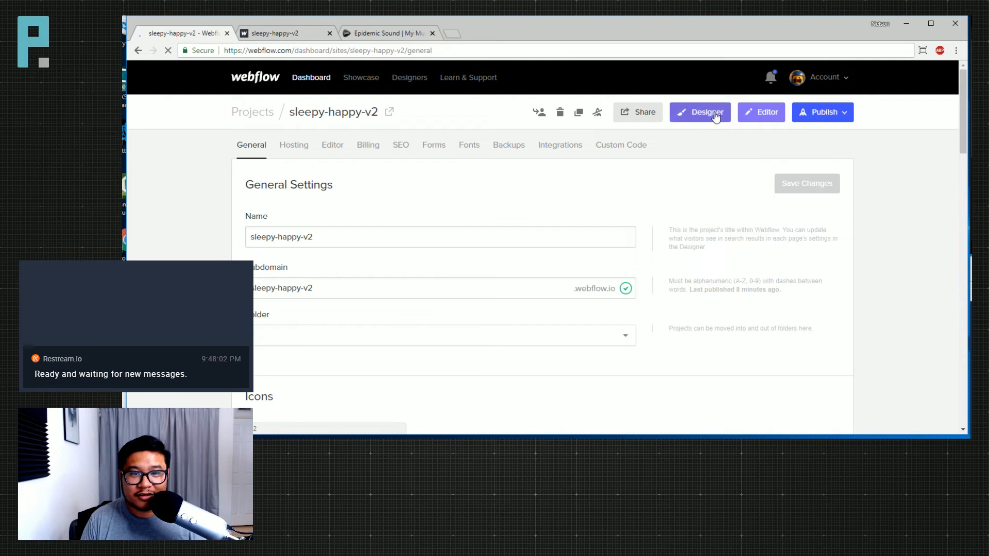
{"action": "left_click", "coordinate": [637, 112]}
{"action": "left_click", "coordinate": [413, 222]}
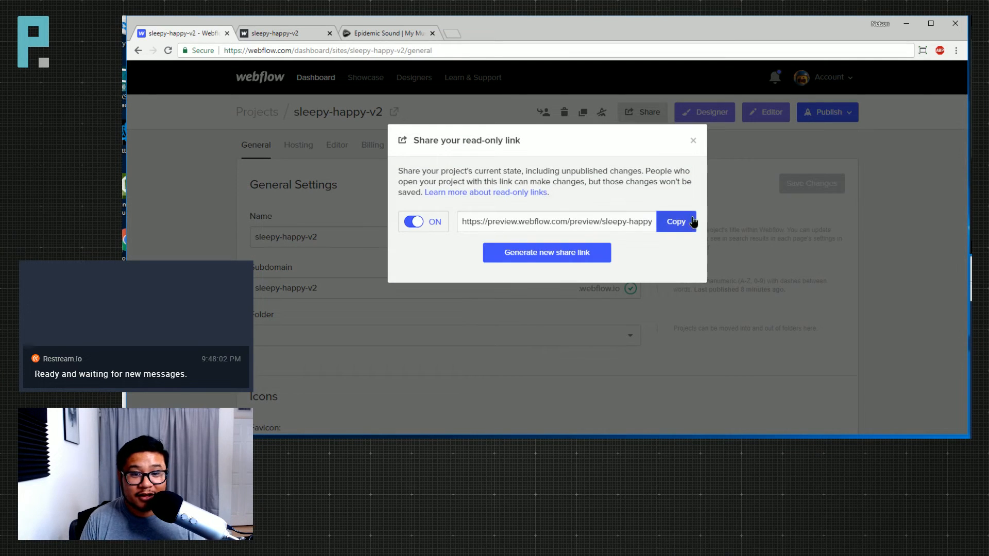
{"action": "left_click", "coordinate": [675, 222]}
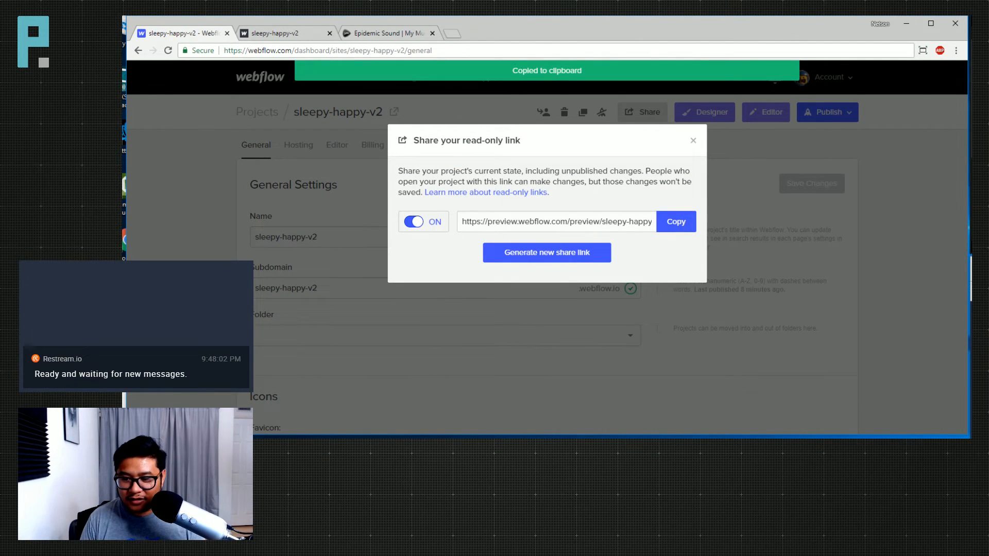
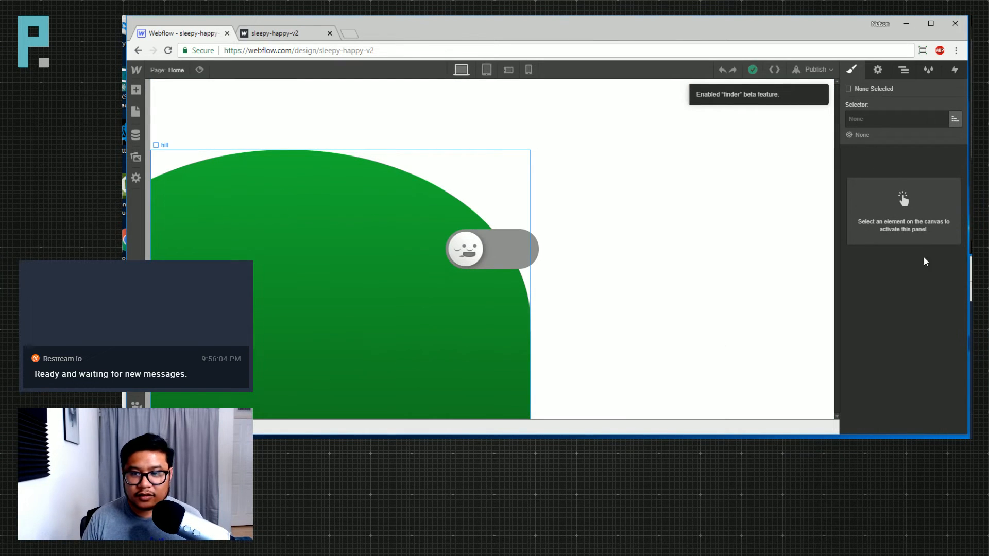
Lower the hill block in the wrapper to a bottom offset of -219 px
{"action": "scroll", "coordinate": [902, 345], "scroll_direction": "down", "scroll_amount": 5}
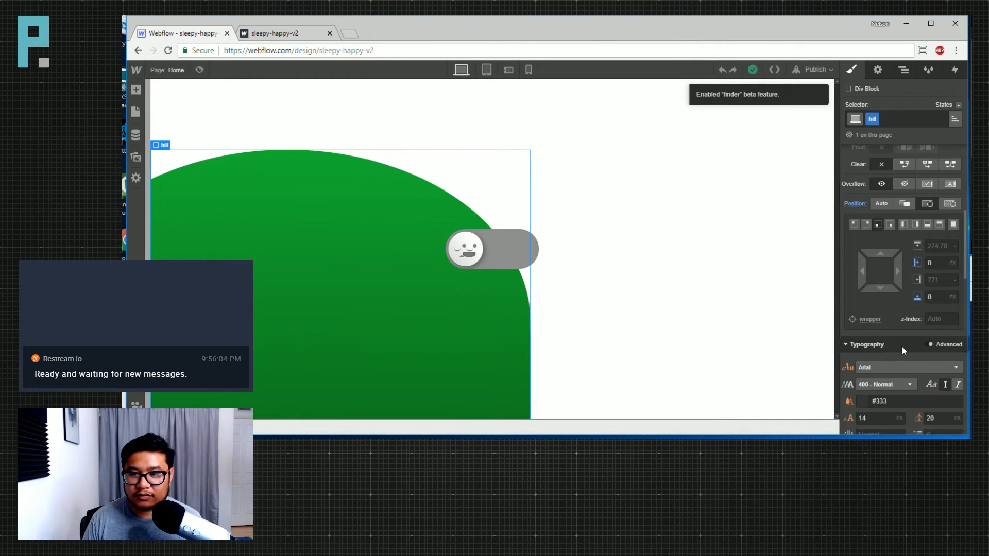
{"action": "left_click_drag", "start_coordinate": [873, 286], "coordinate": [887, 386]}
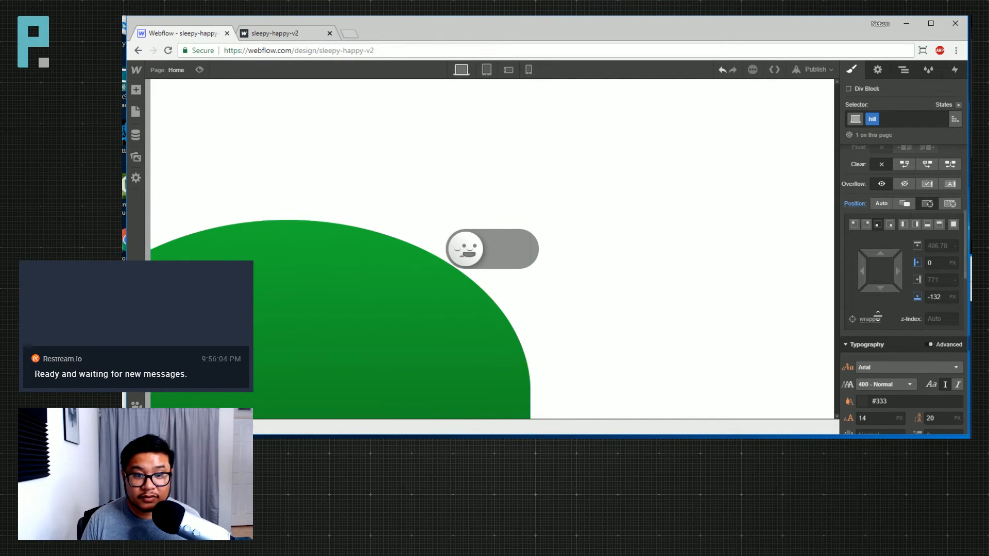
{"action": "left_click_drag", "start_coordinate": [877, 315], "coordinate": [881, 418]}
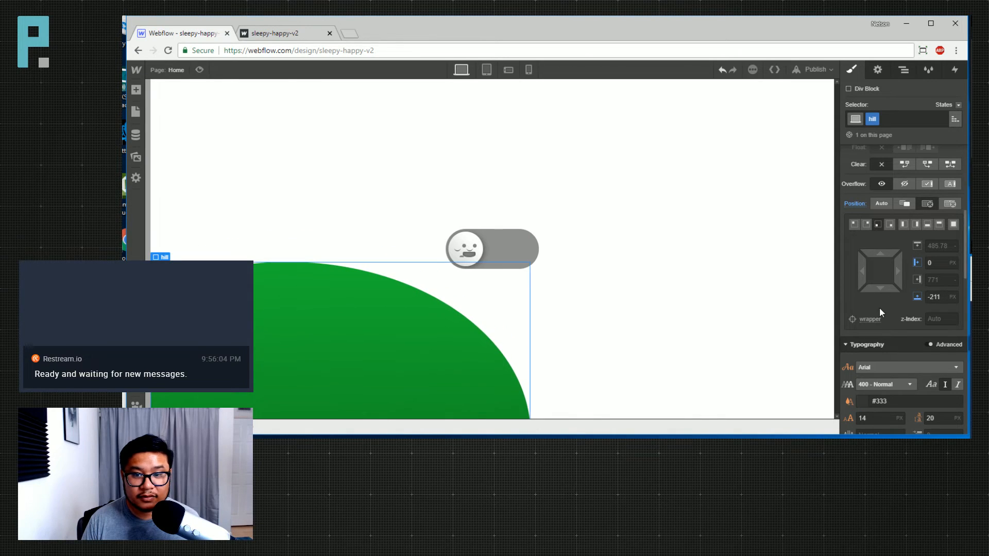
{"action": "left_click_drag", "start_coordinate": [879, 299], "coordinate": [879, 302]}
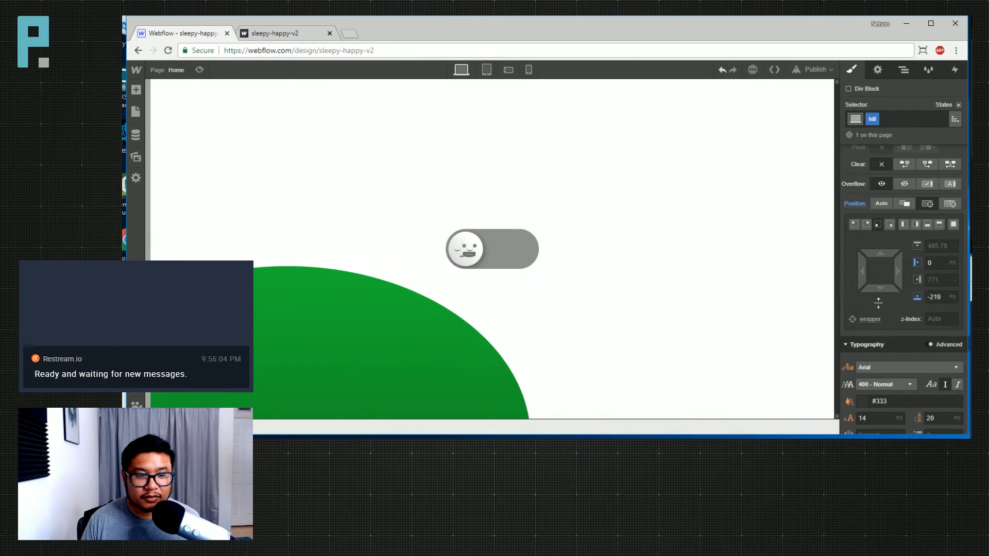
Duplicate the hill block inside the wrapper and add the combo class 2 to the copy
{"action": "left_click", "coordinate": [902, 70]}
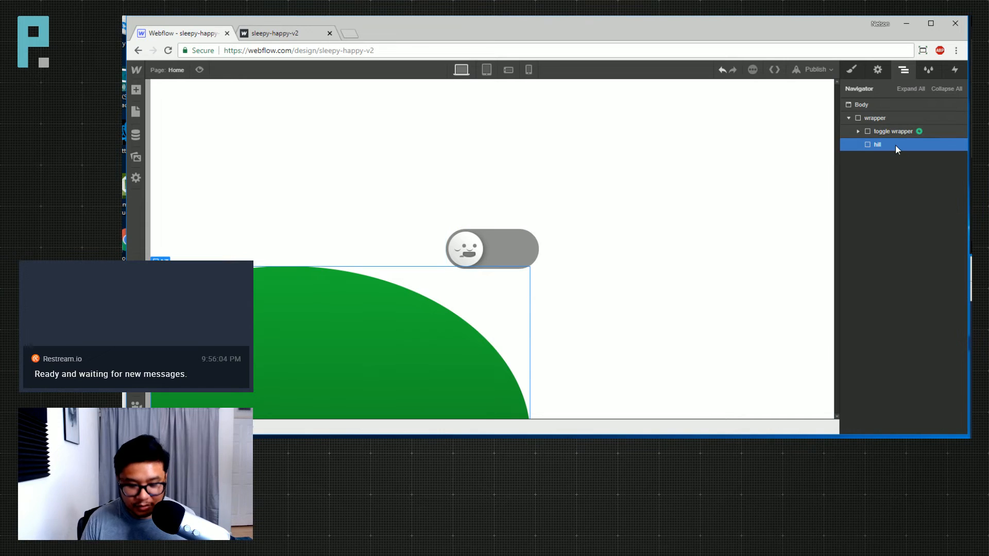
{"action": "key", "text": "ctrl+c"}
{"action": "key", "text": "ctrl+v"}
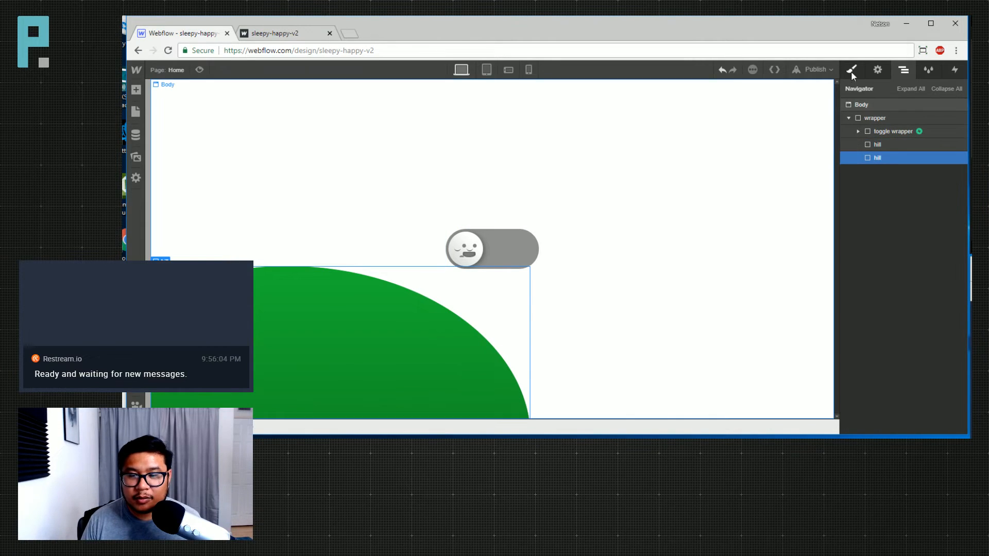
{"action": "left_click", "coordinate": [852, 70]}
{"action": "left_click", "coordinate": [920, 112]}
{"action": "type", "text": "2"}
{"action": "key", "text": "Return"}
Set the z-index of the original hill block to 3
{"action": "scroll", "coordinate": [887, 313], "scroll_direction": "down", "scroll_amount": 4}
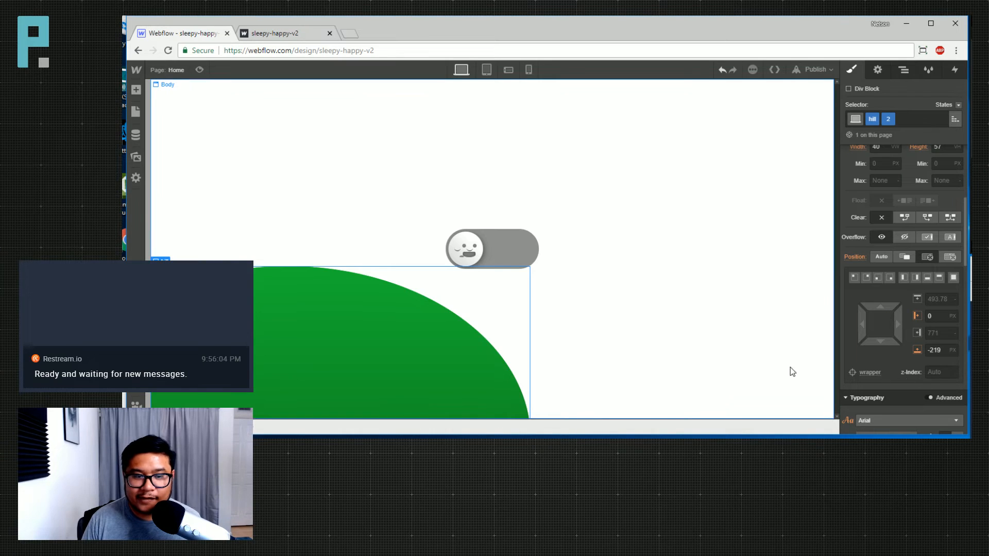
{"action": "left_click", "coordinate": [904, 70]}
{"action": "left_click", "coordinate": [852, 70]}
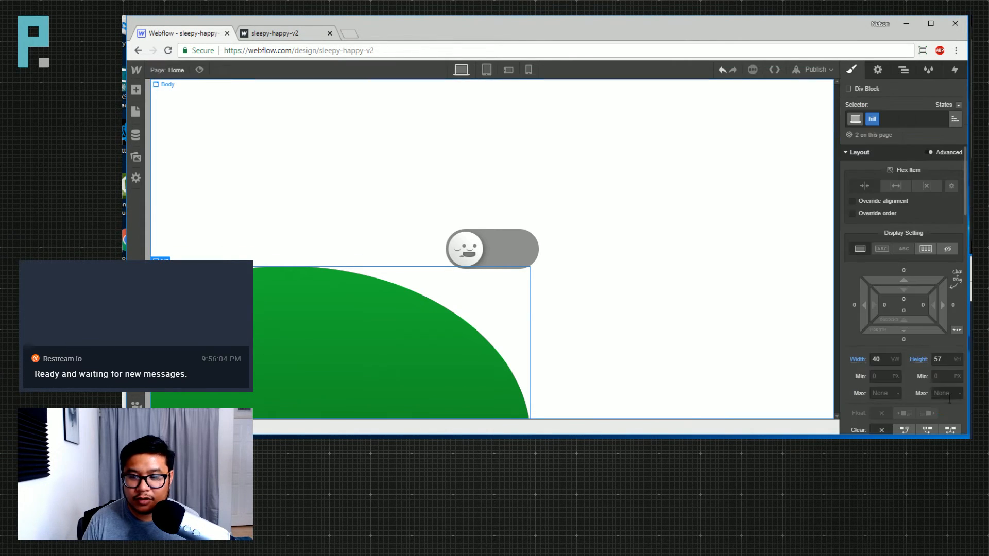
{"action": "scroll", "coordinate": [945, 384], "scroll_direction": "down", "scroll_amount": 5}
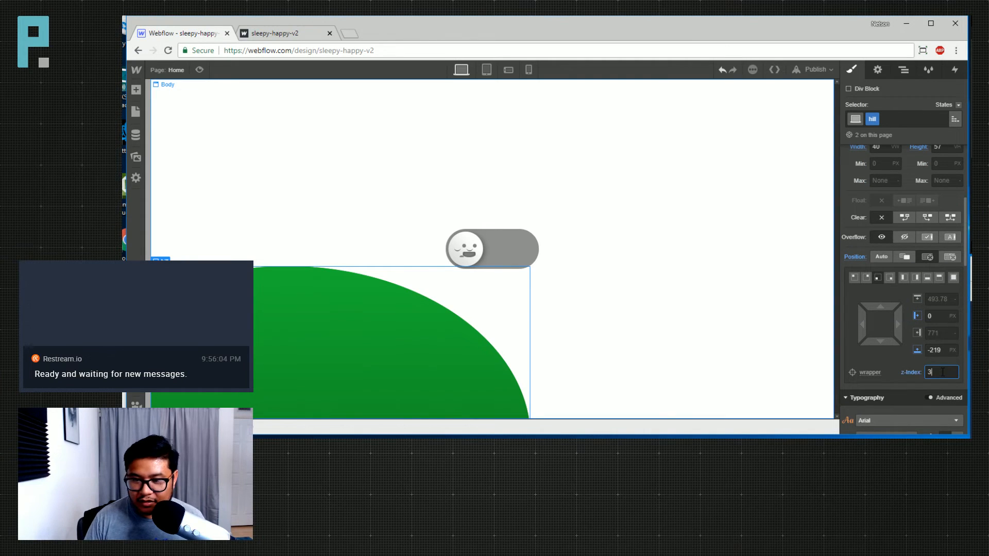
Set the z-index of the duplicated hill with combo class 2 to 2
{"action": "left_click", "coordinate": [903, 69]}
{"action": "left_click", "coordinate": [879, 158]}
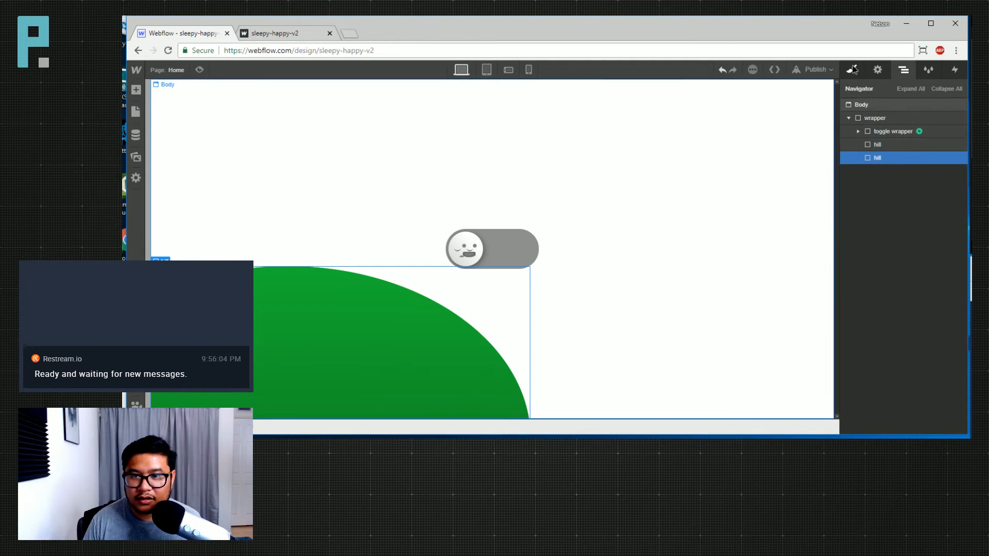
{"action": "left_click", "coordinate": [853, 70]}
{"action": "scroll", "coordinate": [940, 371], "scroll_direction": "down", "scroll_amount": 3}
{"action": "scroll", "coordinate": [948, 384], "scroll_direction": "down", "scroll_amount": 3}
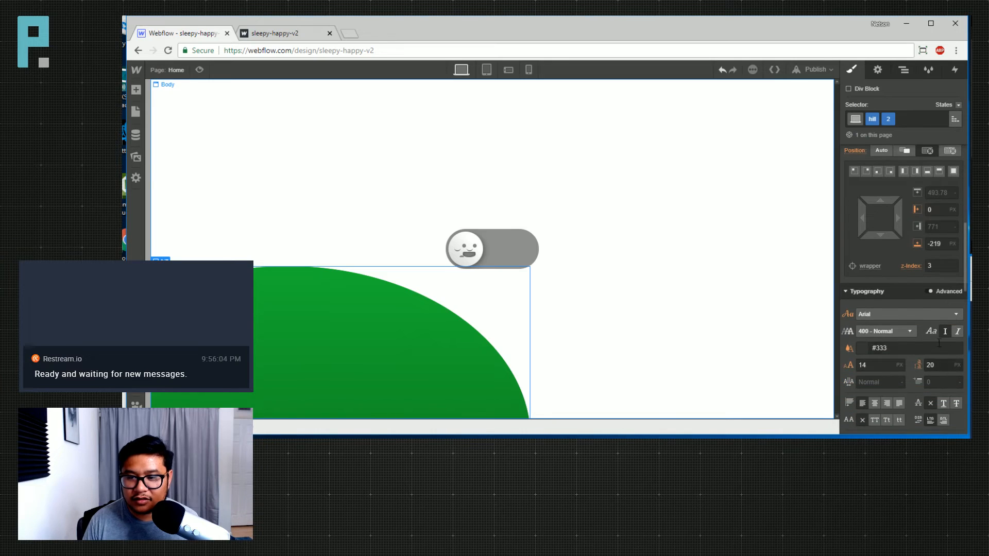
{"action": "left_click", "coordinate": [939, 266]}
{"action": "type", "text": "2"}
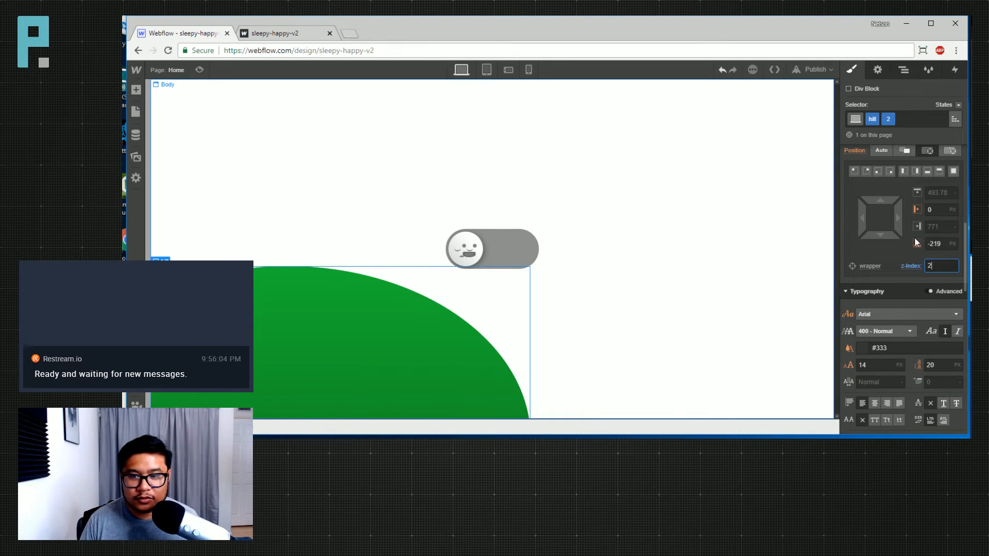
Increase the duplicated hill's Scale transform to 2 on both X and Y
{"action": "scroll", "coordinate": [922, 340], "scroll_direction": "down", "scroll_amount": 4}
{"action": "scroll", "coordinate": [923, 347], "scroll_direction": "down", "scroll_amount": 7}
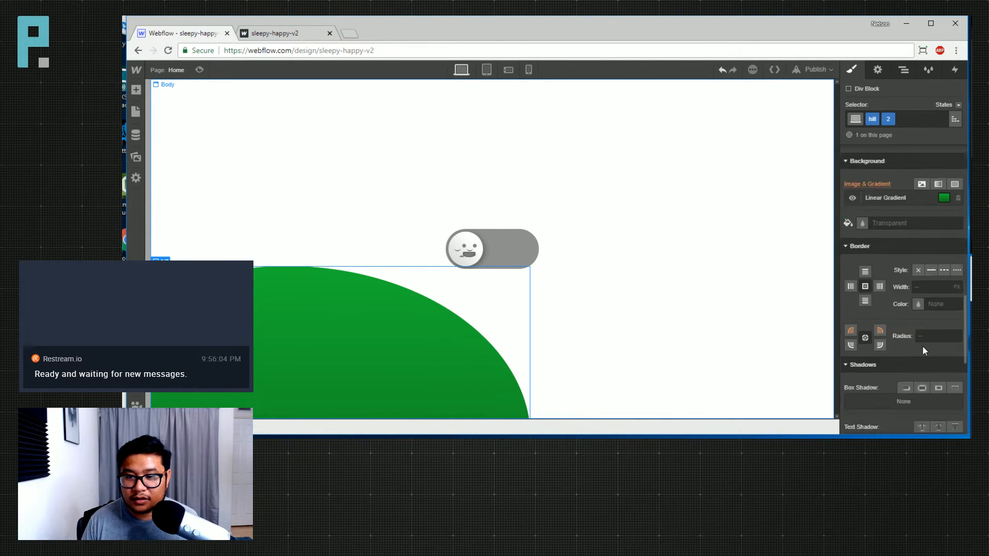
{"action": "left_click", "coordinate": [888, 307]}
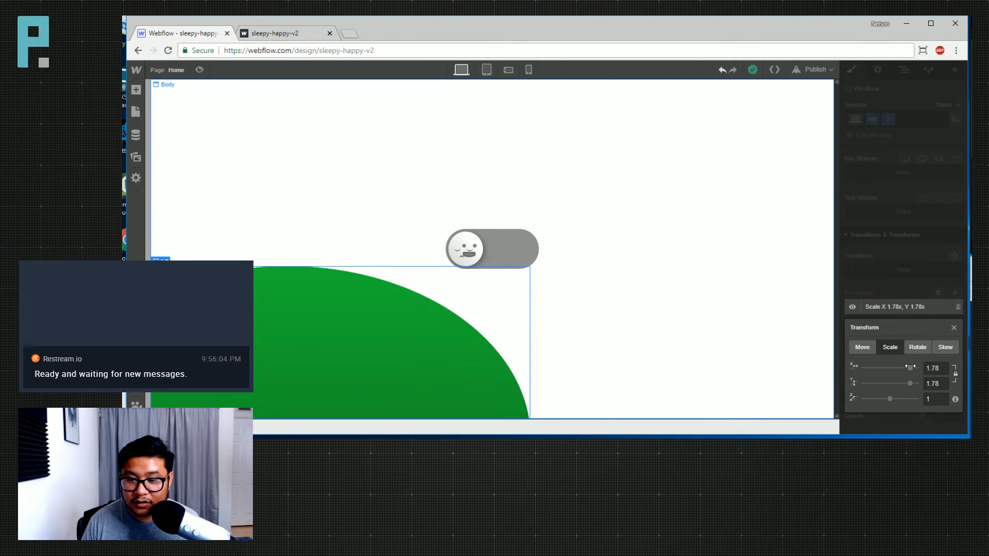
{"action": "left_click_drag", "start_coordinate": [910, 367], "coordinate": [925, 370]}
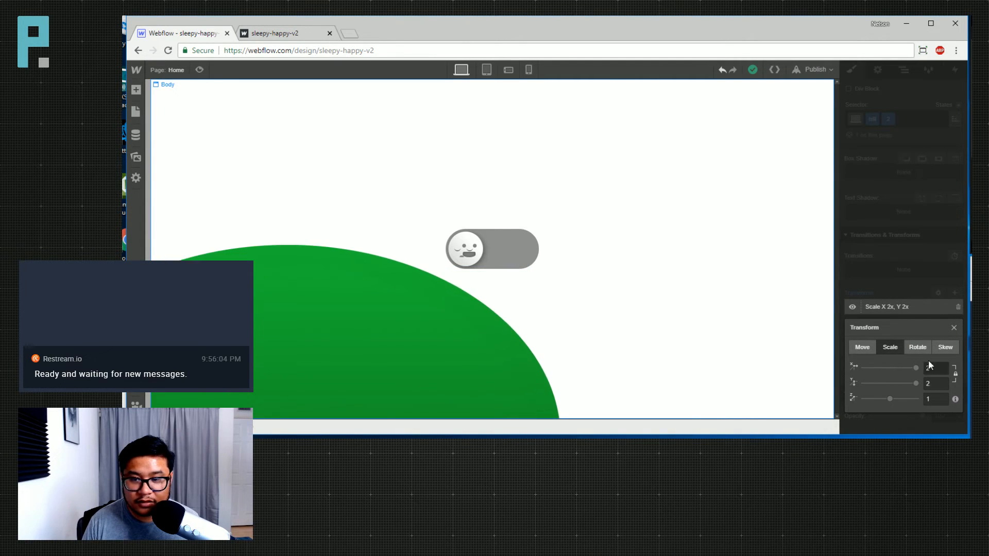
{"action": "left_click", "coordinate": [950, 287]}
Shift the duplicated hill to a left offset of 201 px and a bottom offset of -129 px
{"action": "scroll", "coordinate": [911, 269], "scroll_direction": "up", "scroll_amount": 6}
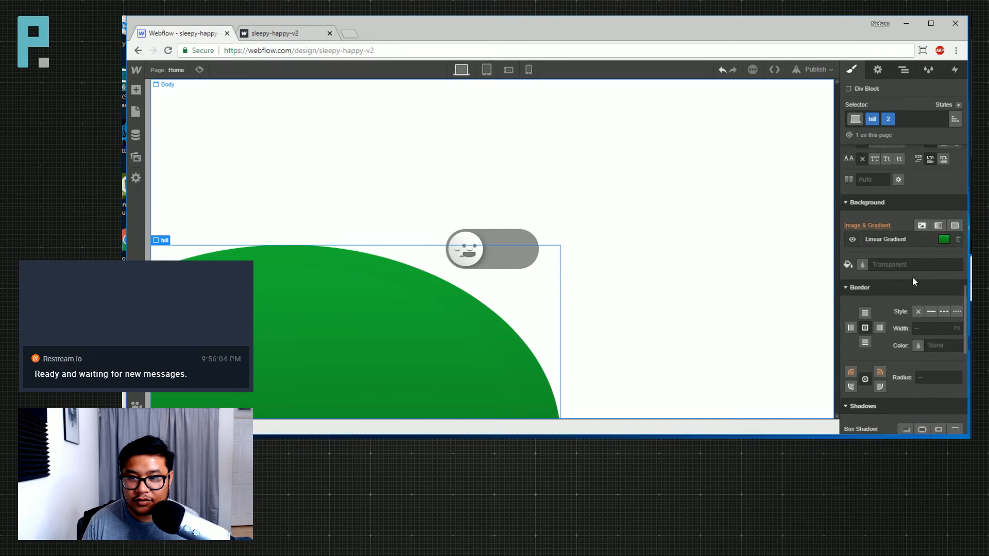
{"action": "scroll", "coordinate": [909, 278], "scroll_direction": "up", "scroll_amount": 5}
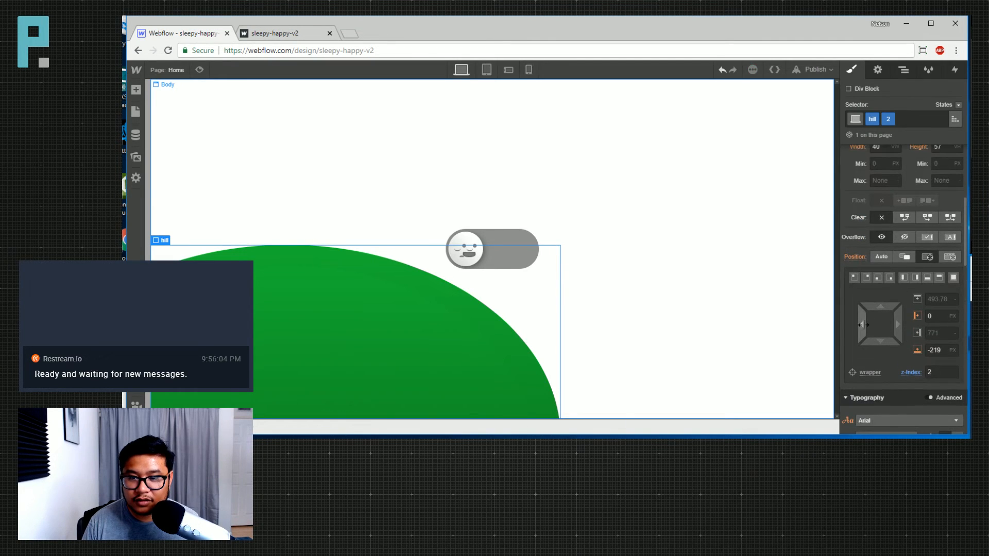
{"action": "left_click_drag", "start_coordinate": [864, 324], "coordinate": [884, 252]}
{"action": "key", "text": "ctrl+z"}
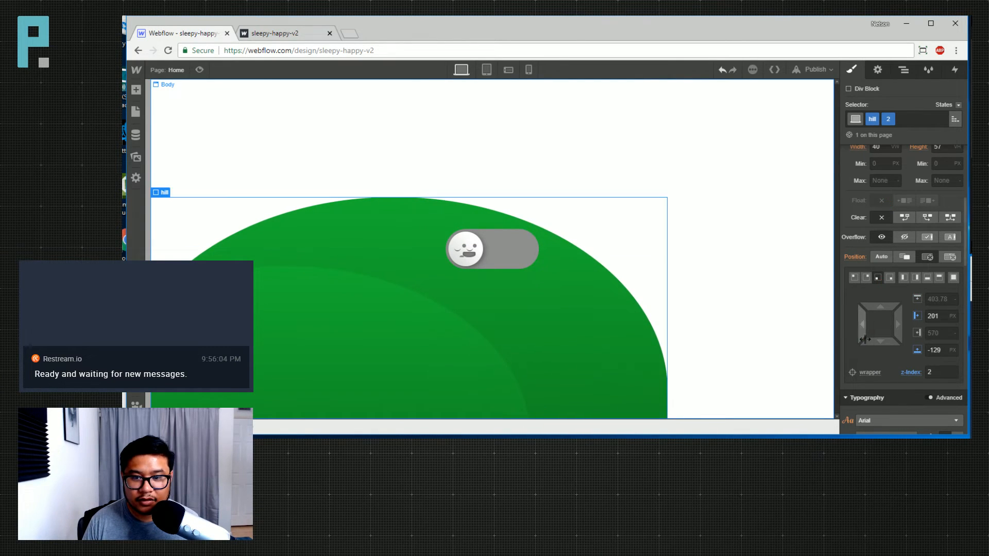
Reposition the hill with combo class 2 to a left offset of auto and a right offset of 0 px
{"action": "mouse_move", "coordinate": [895, 322]}
{"action": "left_mouse_down"}
{"action": "mouse_move", "coordinate": [919, 315]}
{"action": "mouse_move", "coordinate": [880, 327]}
{"action": "mouse_move", "coordinate": [897, 322]}
{"action": "left_mouse_up"}
{"action": "left_click", "coordinate": [917, 316]}
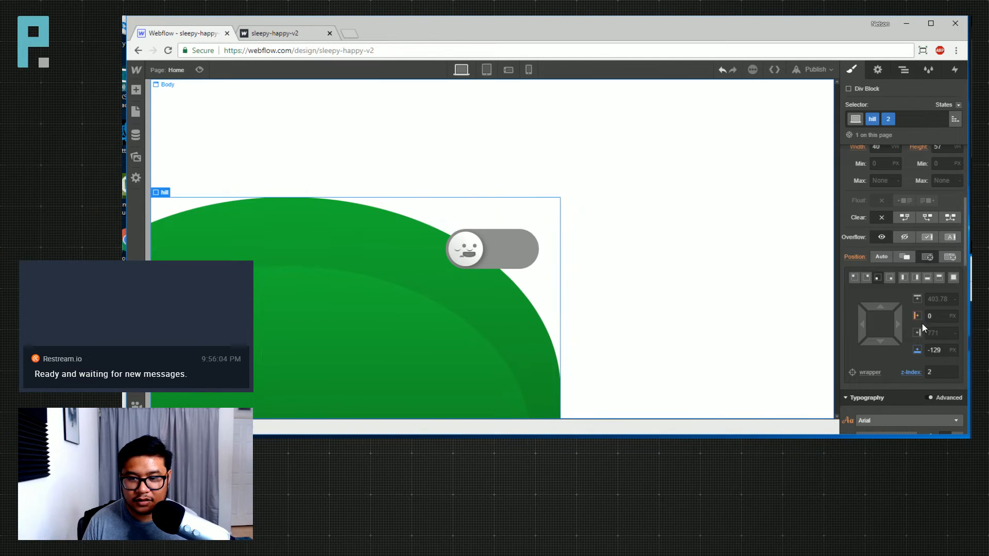
{"action": "left_click", "coordinate": [937, 317]}
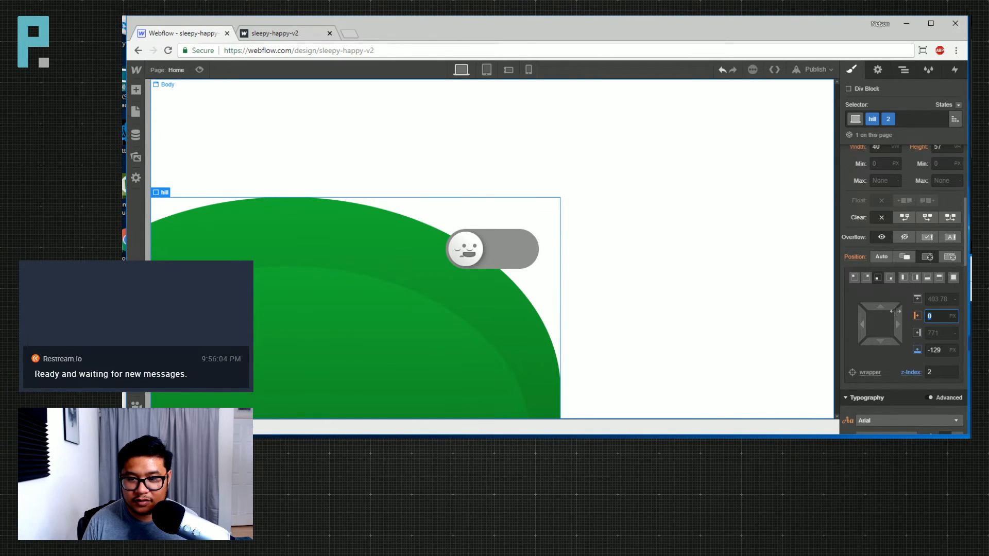
{"action": "type", "text": "auto"}
{"action": "key", "text": "Tab"}
{"action": "type", "text": "0"}
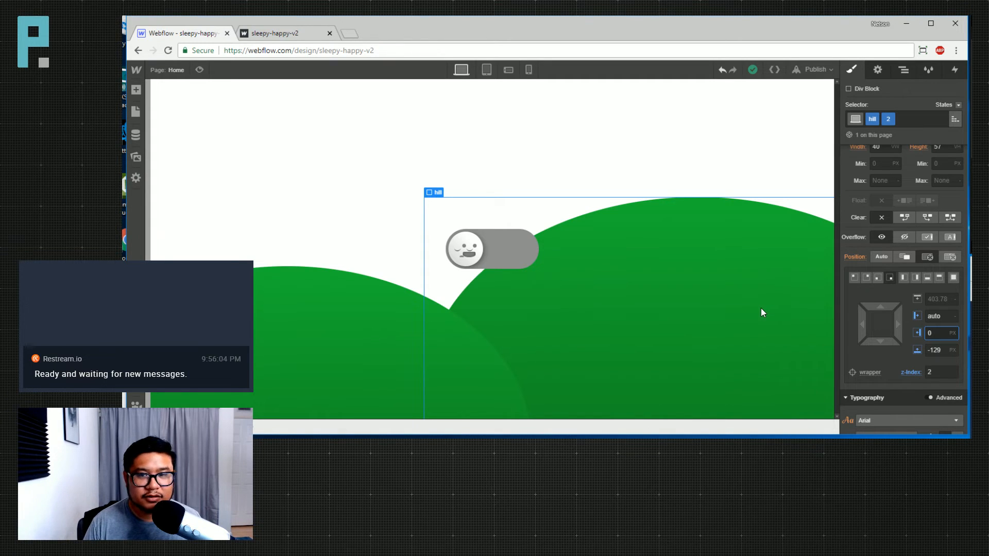
Duplicate the original hill block inside the wrapper to make a third hill
{"action": "left_click", "coordinate": [903, 69]}
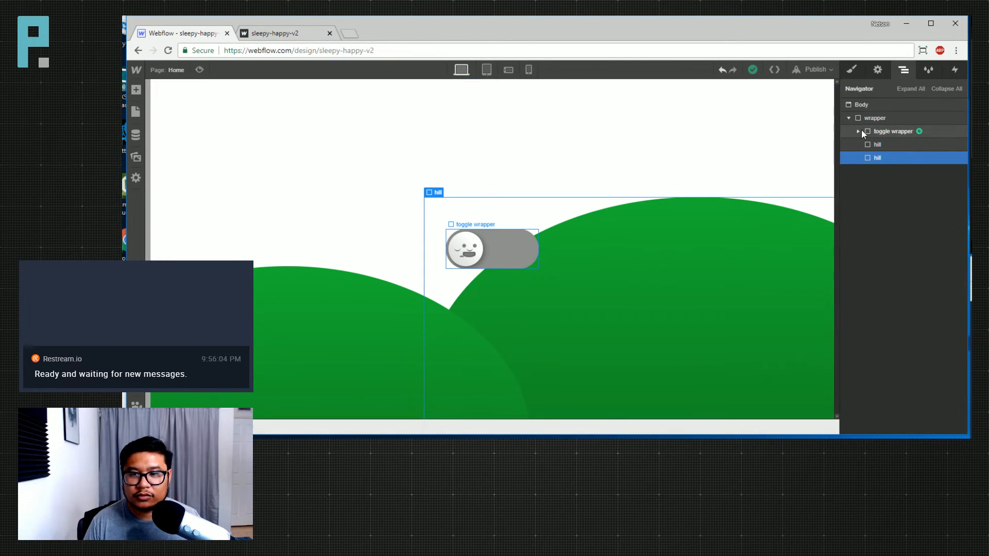
{"action": "key", "text": "a"}
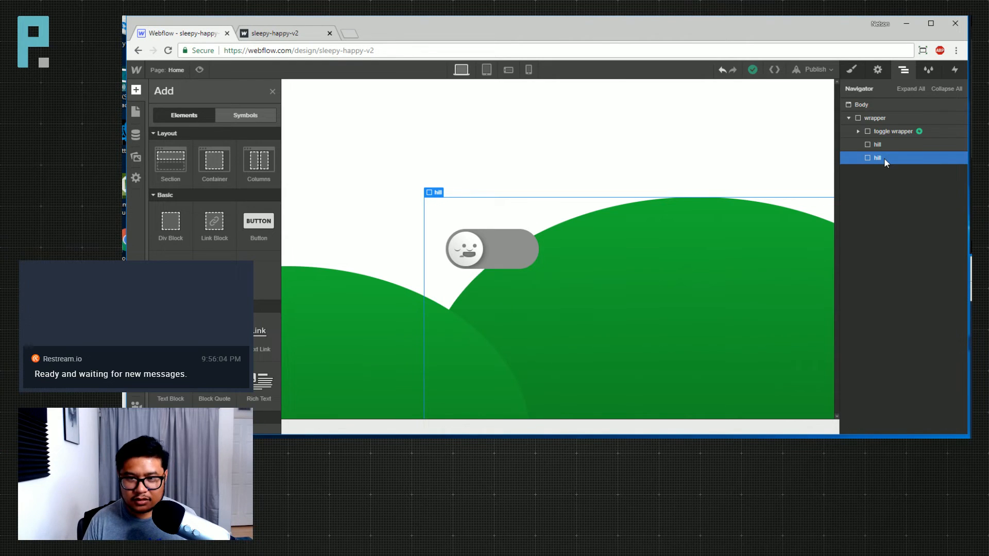
{"action": "left_click", "coordinate": [879, 143]}
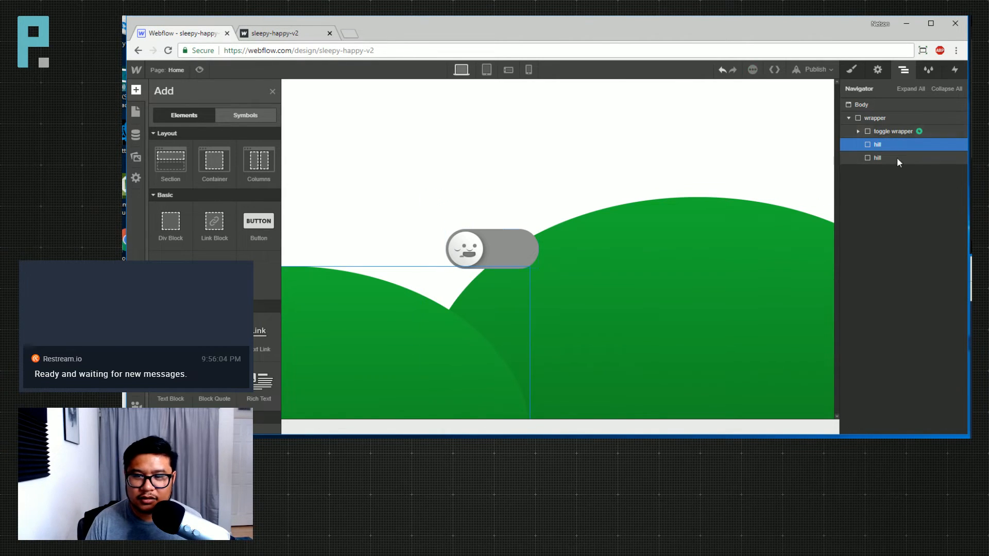
{"action": "left_click", "coordinate": [737, 280]}
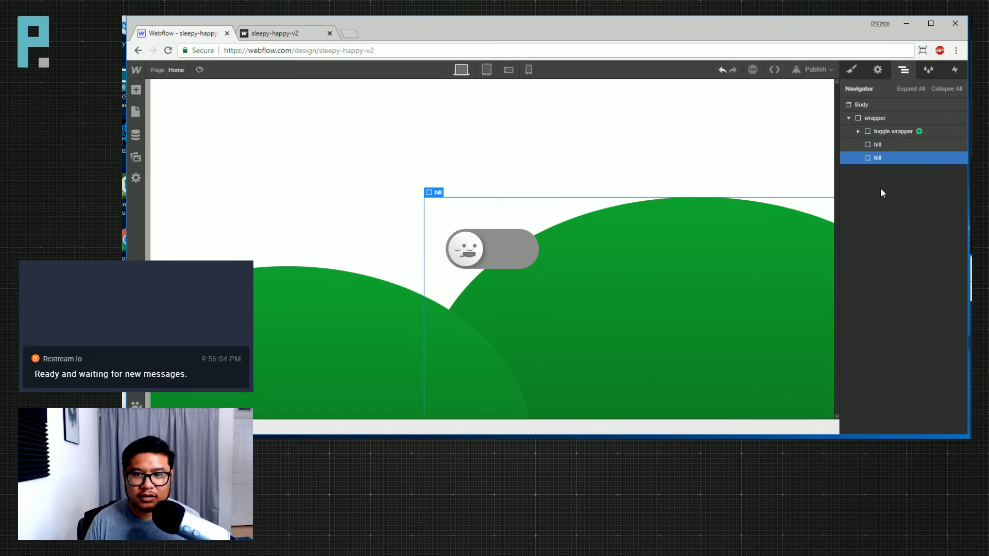
{"action": "left_click", "coordinate": [883, 145]}
{"action": "key", "text": "ctrl+v"}
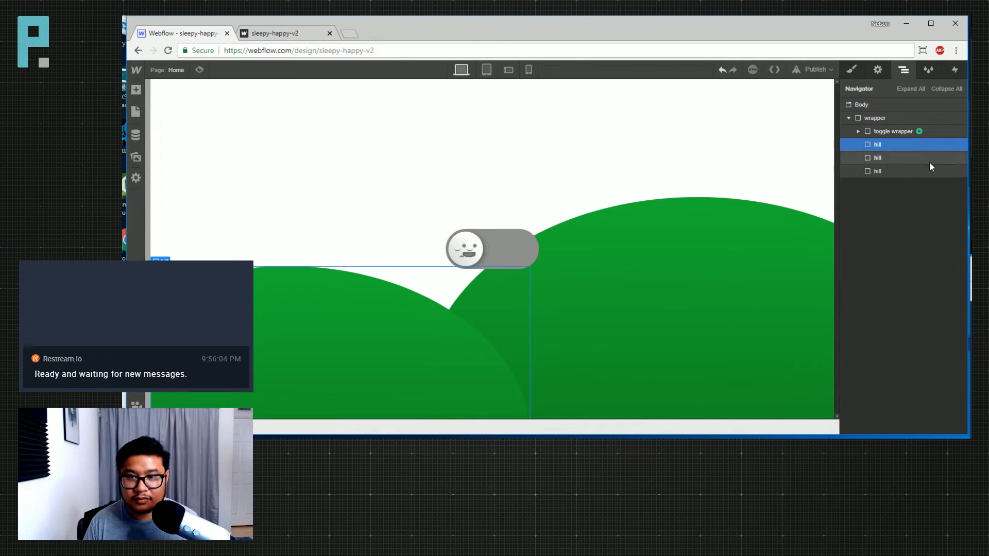
Give the new hill copy the combo class 3 and anchor it to the wrapper's bottom-right corner
{"action": "left_click", "coordinate": [880, 157]}
{"action": "key", "text": "s"}
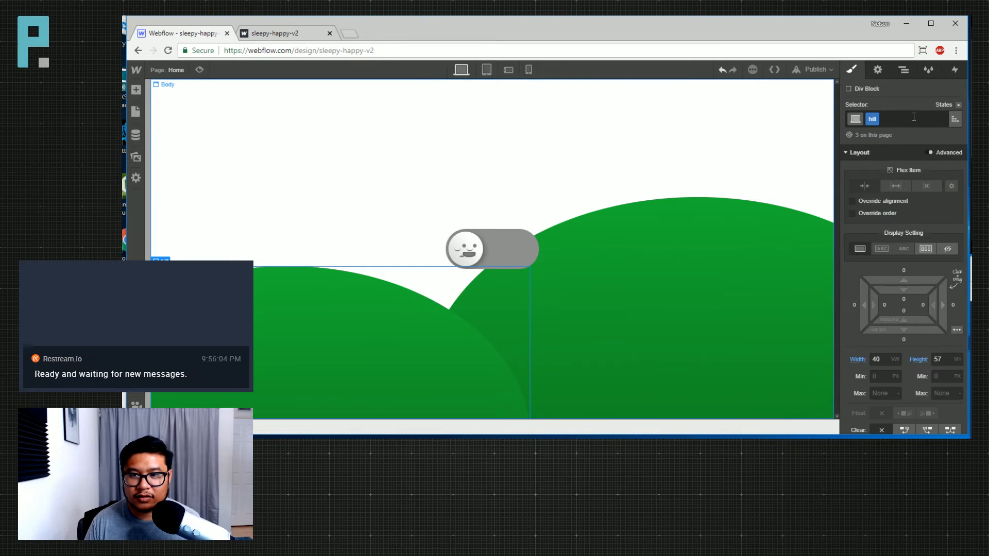
{"action": "scroll", "coordinate": [898, 292], "scroll_direction": "down", "scroll_amount": 5}
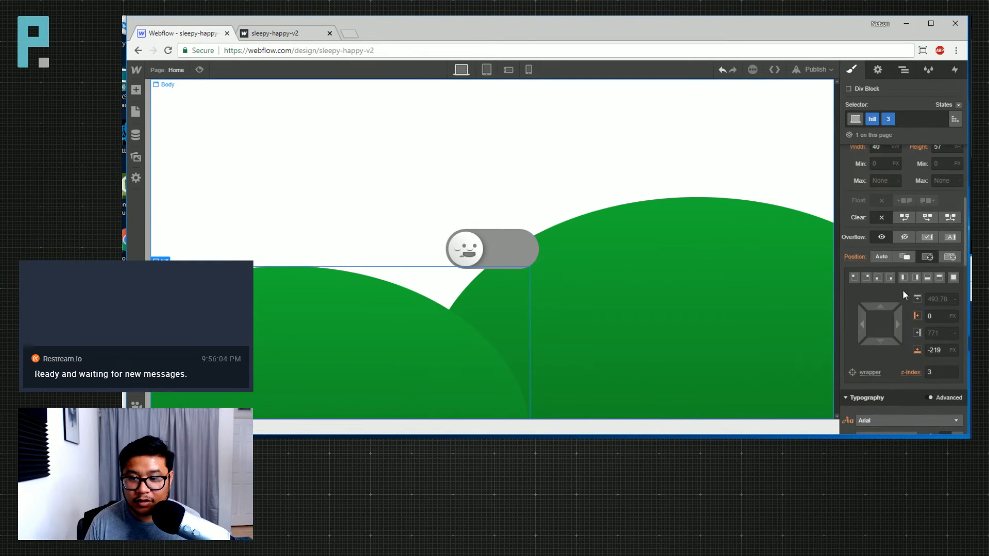
{"action": "left_click", "coordinate": [891, 225]}
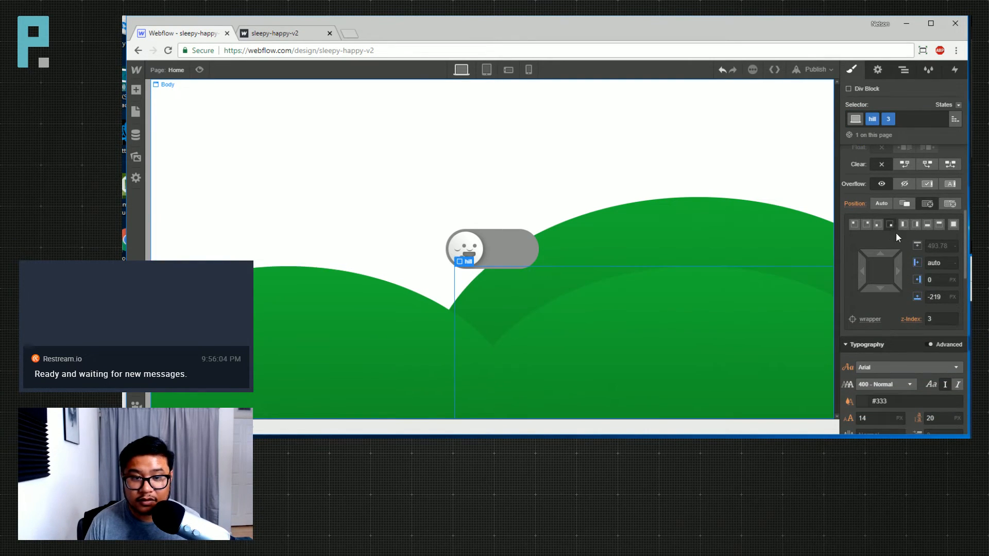
Reduce the third hill's Scale transform to 1.13 on both X and Y
{"action": "scroll", "coordinate": [916, 333], "scroll_direction": "down", "scroll_amount": 5}
{"action": "scroll", "coordinate": [906, 347], "scroll_direction": "down", "scroll_amount": 5}
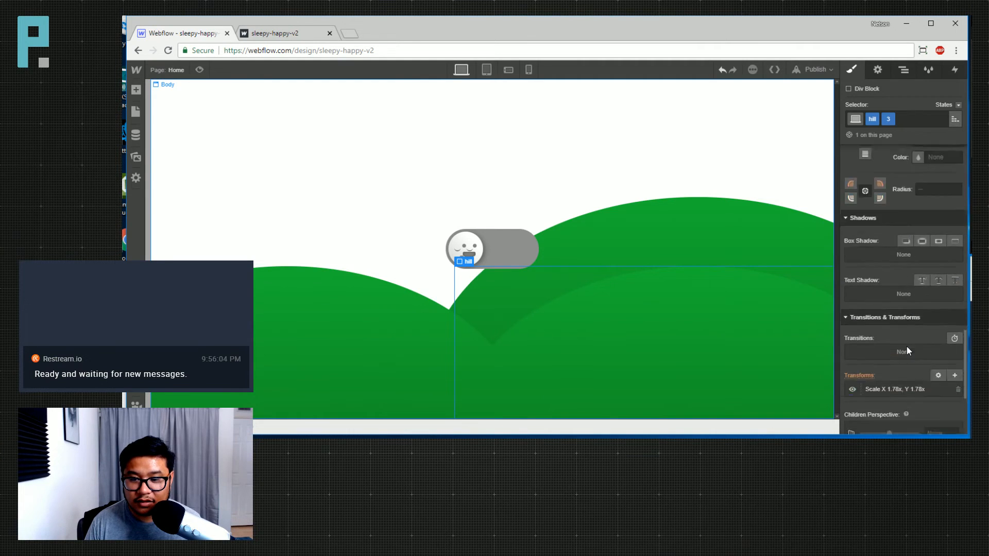
{"action": "left_click", "coordinate": [887, 308]}
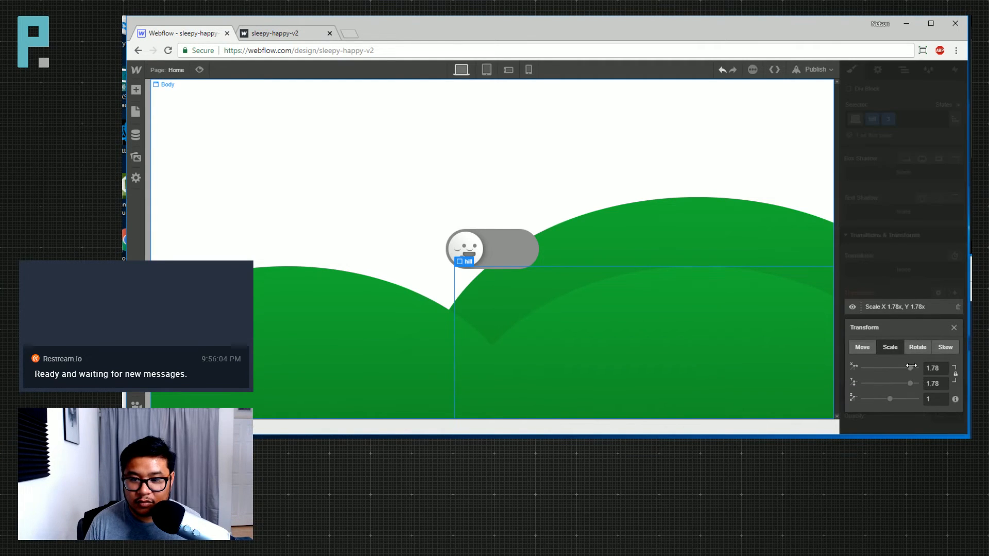
{"action": "left_click_drag", "start_coordinate": [912, 366], "coordinate": [895, 366]}
{"action": "left_click", "coordinate": [936, 283]}
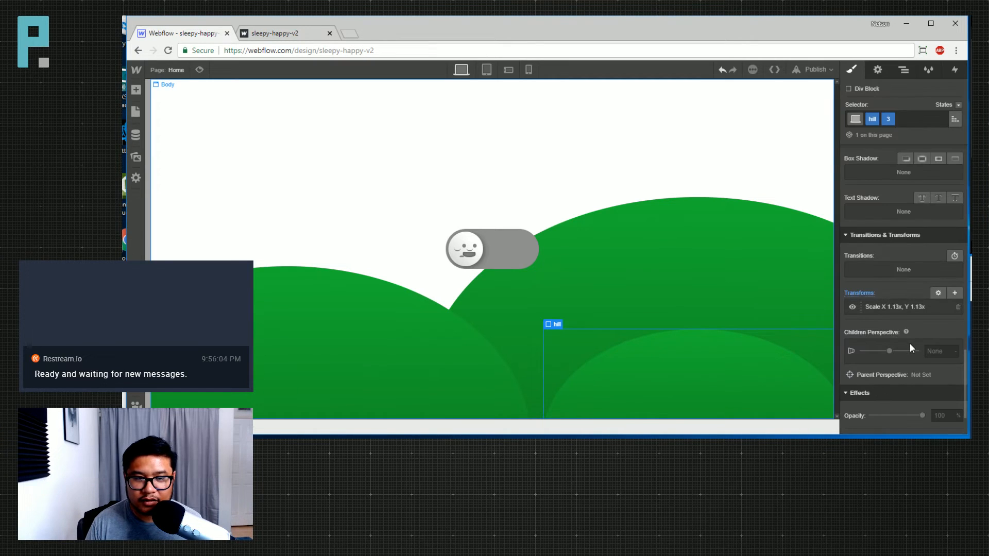
Shift the third hill to a right offset of 41 px
{"action": "scroll", "coordinate": [910, 346], "scroll_direction": "up", "scroll_amount": 8}
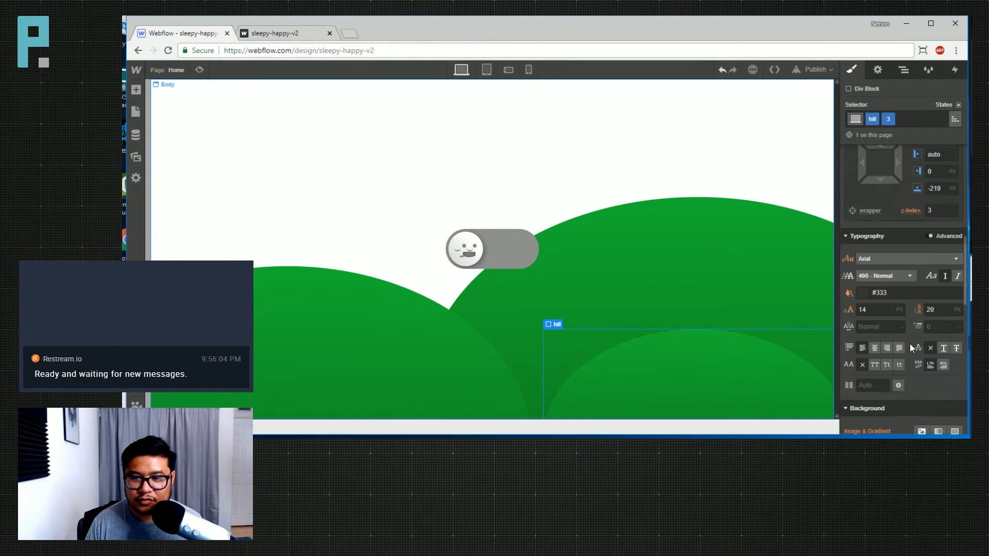
{"action": "scroll", "coordinate": [910, 346], "scroll_direction": "up", "scroll_amount": 2}
{"action": "scroll", "coordinate": [906, 262], "scroll_direction": "up", "scroll_amount": 2}
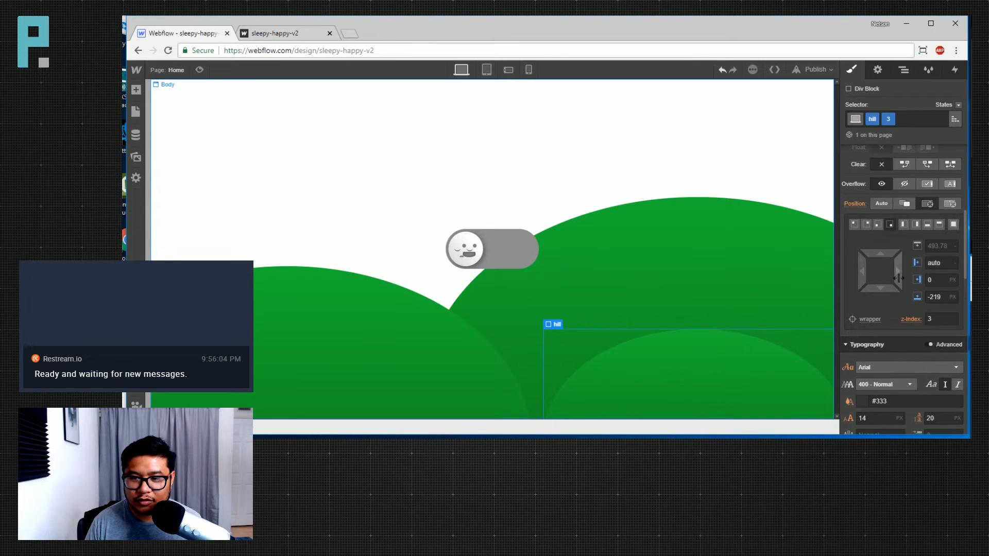
{"action": "left_click_drag", "start_coordinate": [899, 271], "coordinate": [878, 243]}
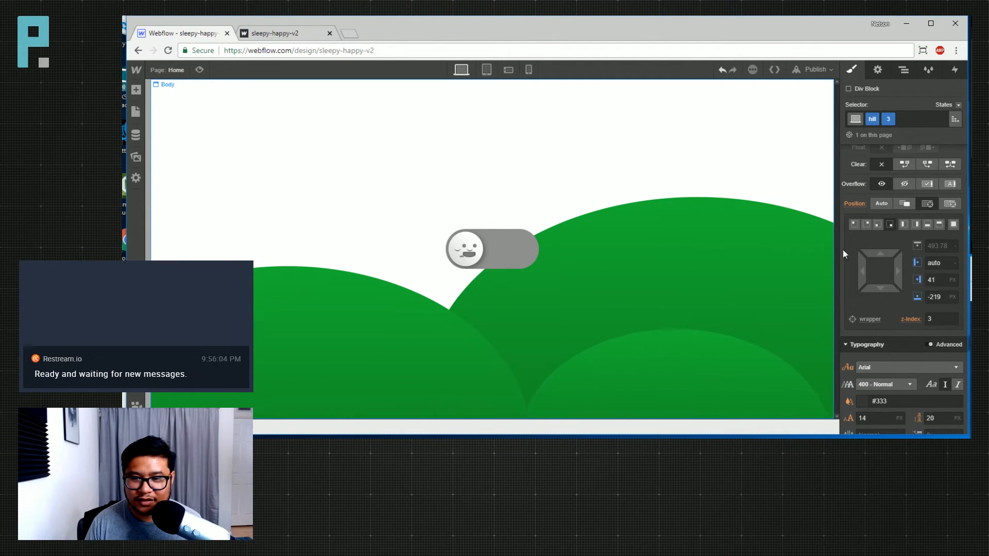
Resize the third hill to a width of 20 VW and a height of 80 VH
{"action": "scroll", "coordinate": [895, 294], "scroll_direction": "down", "scroll_amount": 5}
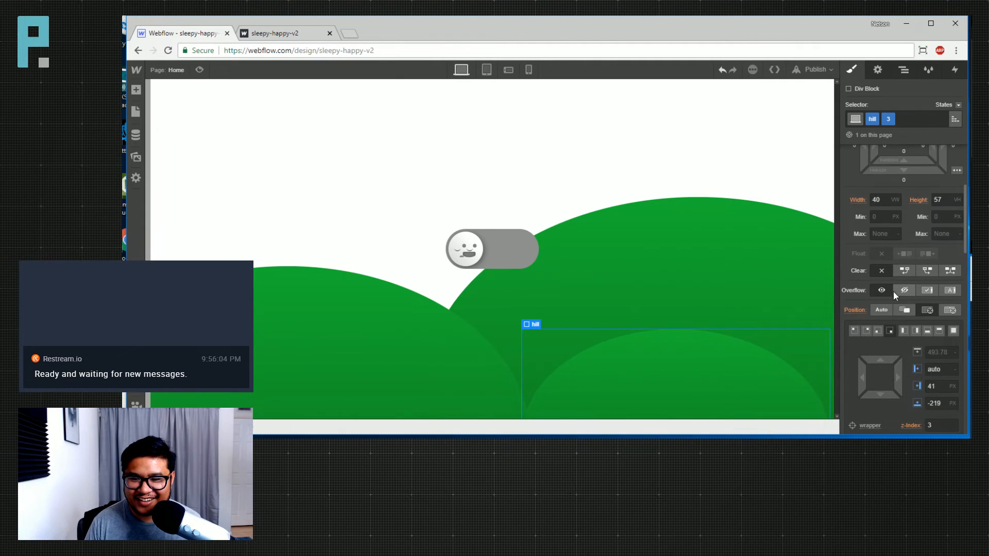
{"action": "left_click", "coordinate": [878, 200]}
{"action": "type", "text": "20"}
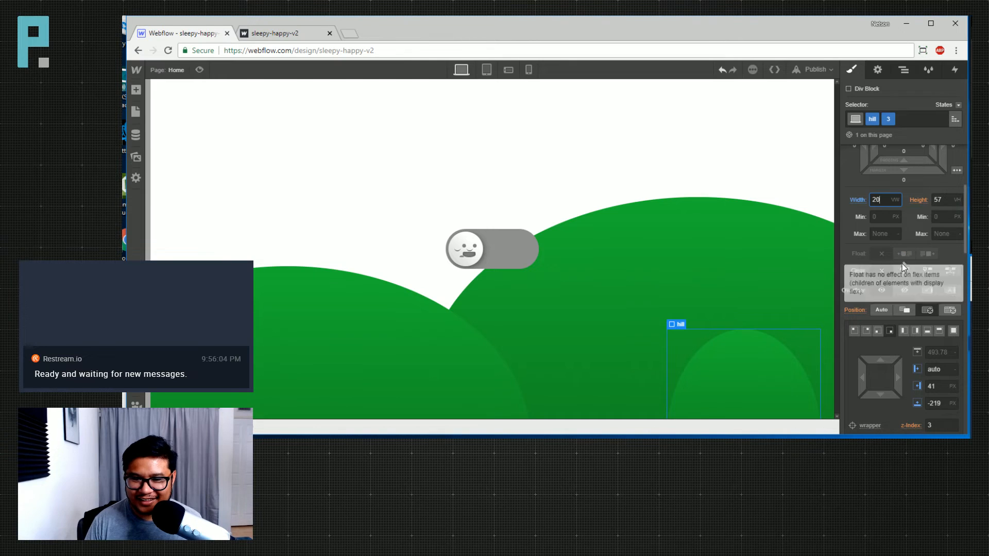
{"action": "left_click", "coordinate": [946, 202]}
{"action": "type", "text": "80"}
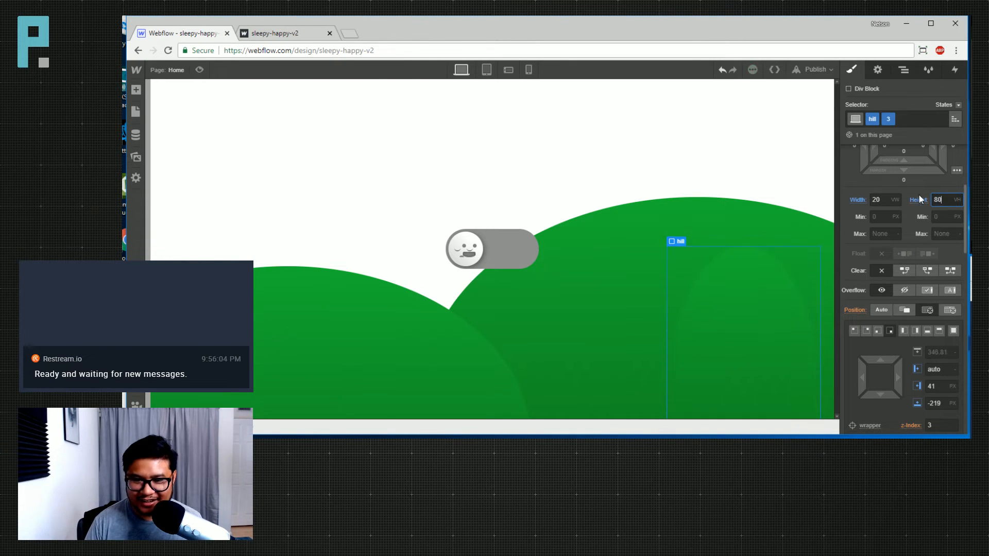
Set the border radius of the third hill's top-left and top-right corners to 30%
{"action": "scroll", "coordinate": [923, 299], "scroll_direction": "down", "scroll_amount": 10}
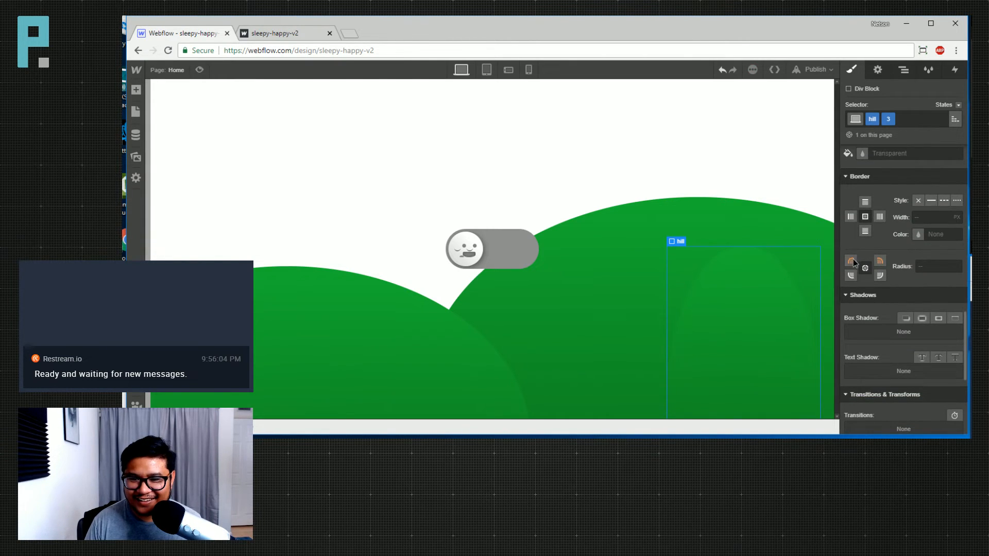
{"action": "left_click", "coordinate": [934, 268]}
{"action": "type", "text": "30"}
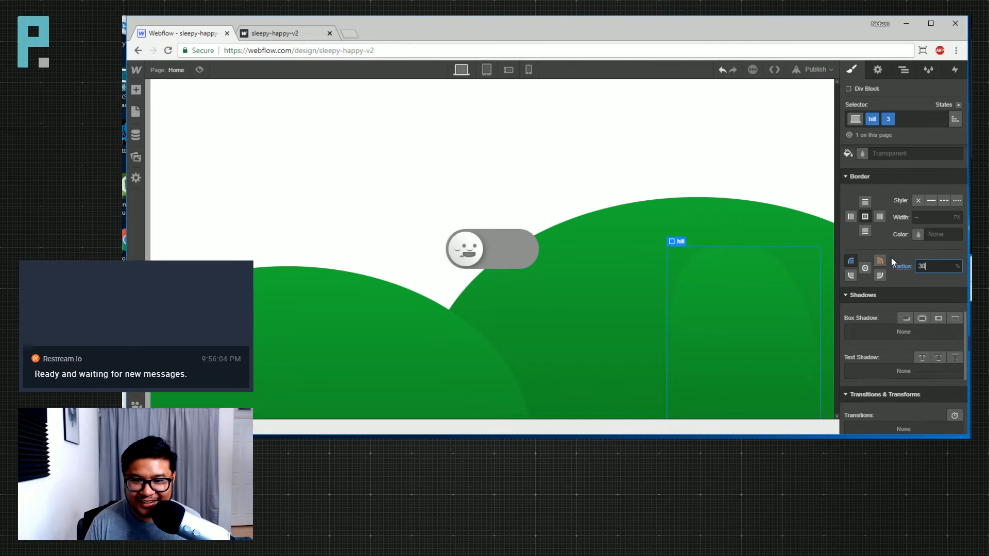
{"action": "left_click", "coordinate": [880, 261]}
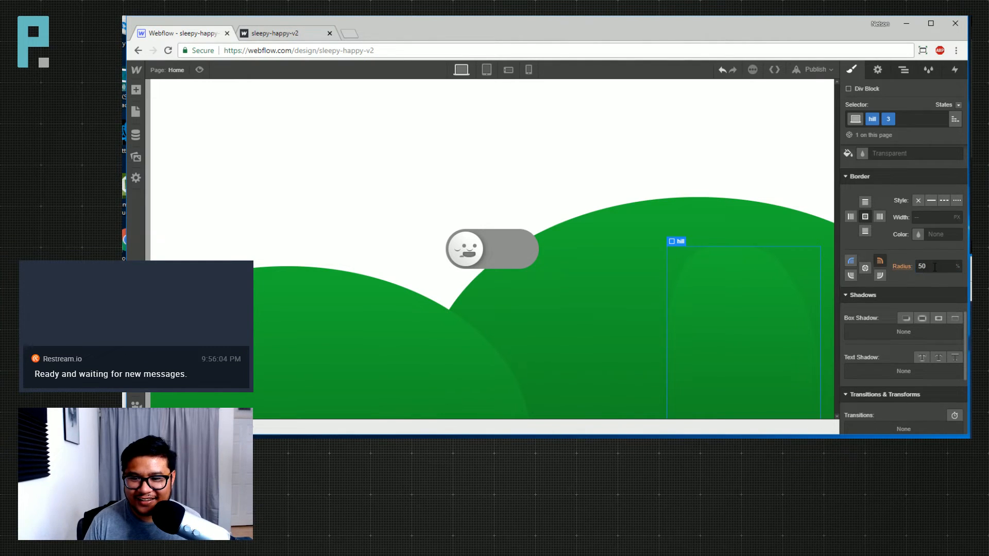
{"action": "left_click", "coordinate": [935, 267]}
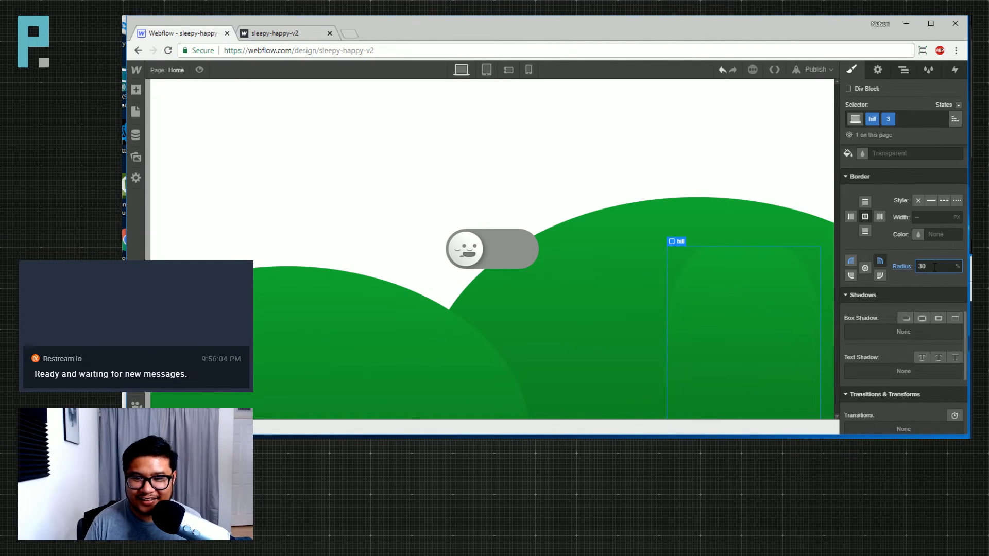
Undo the third hill's size, radius and offset changes, and reposition it at right -146 px and bottom -244 px
{"action": "scroll", "coordinate": [903, 196], "scroll_direction": "up", "scroll_amount": 8}
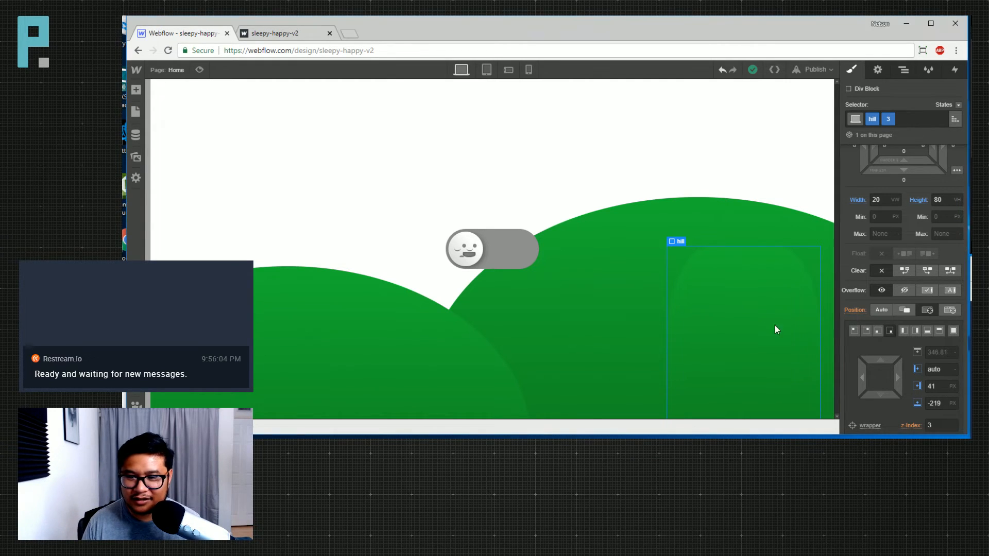
{"action": "left_click", "coordinate": [760, 217]}
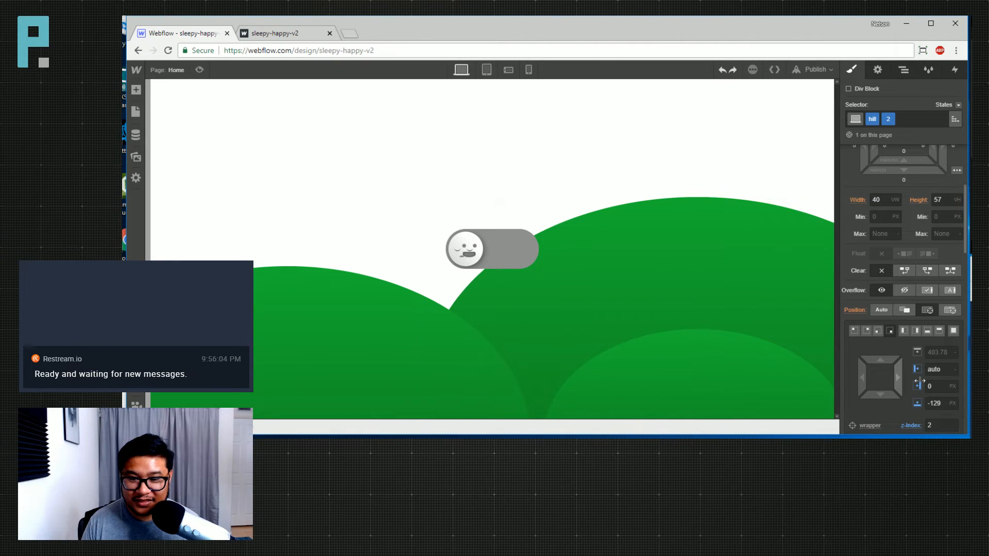
{"action": "left_click", "coordinate": [685, 390]}
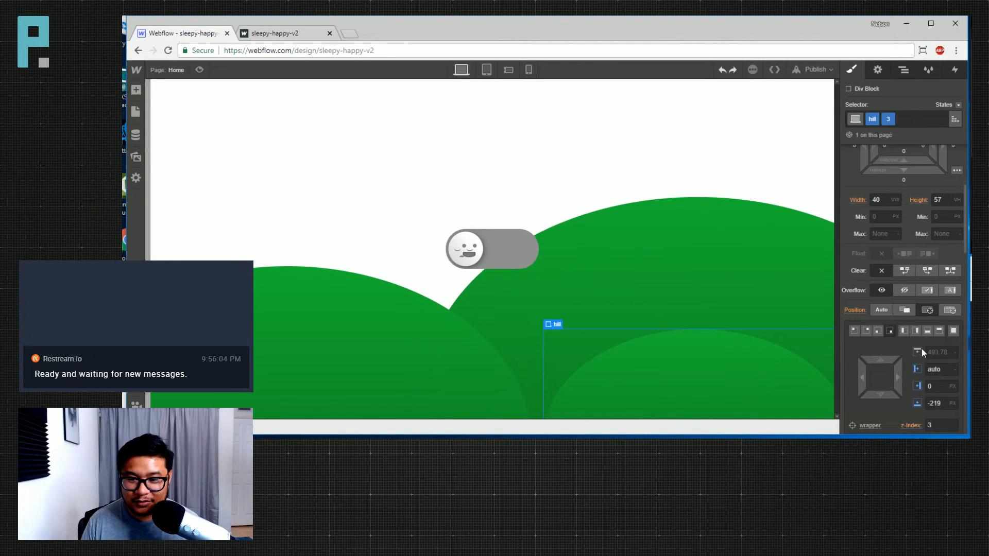
{"action": "left_click_drag", "start_coordinate": [933, 386], "coordinate": [899, 432]}
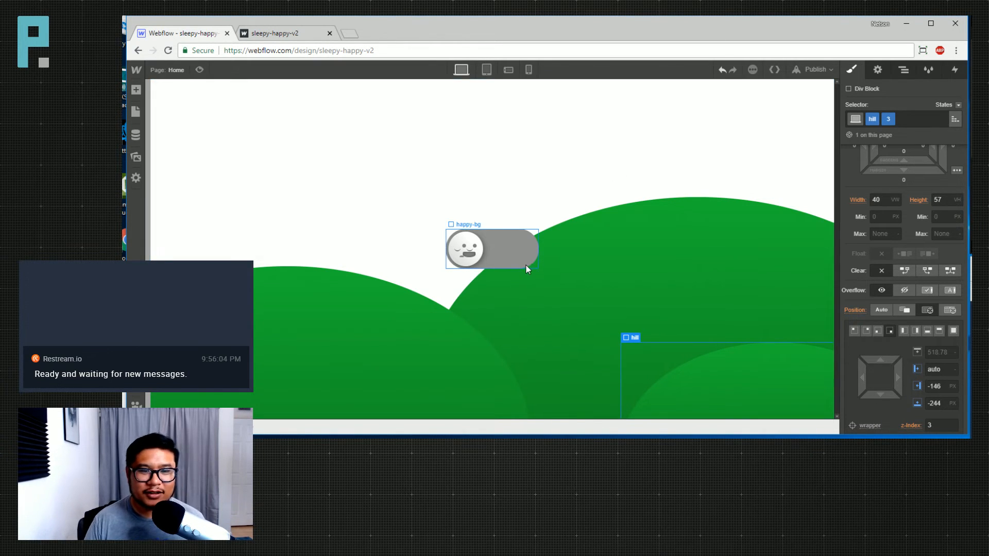
Set the second hill's right offset to -138 px and shift the third hill left toward the valley between the larger hills
{"action": "left_click", "coordinate": [651, 188]}
{"action": "left_click", "coordinate": [726, 240]}
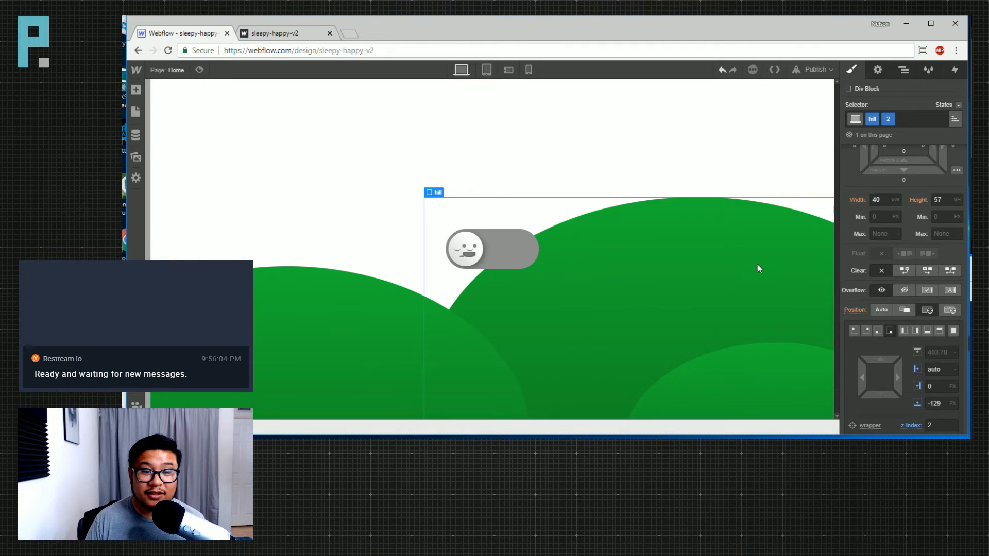
{"action": "left_click_drag", "start_coordinate": [898, 390], "coordinate": [654, 387]}
{"action": "left_click", "coordinate": [792, 387]}
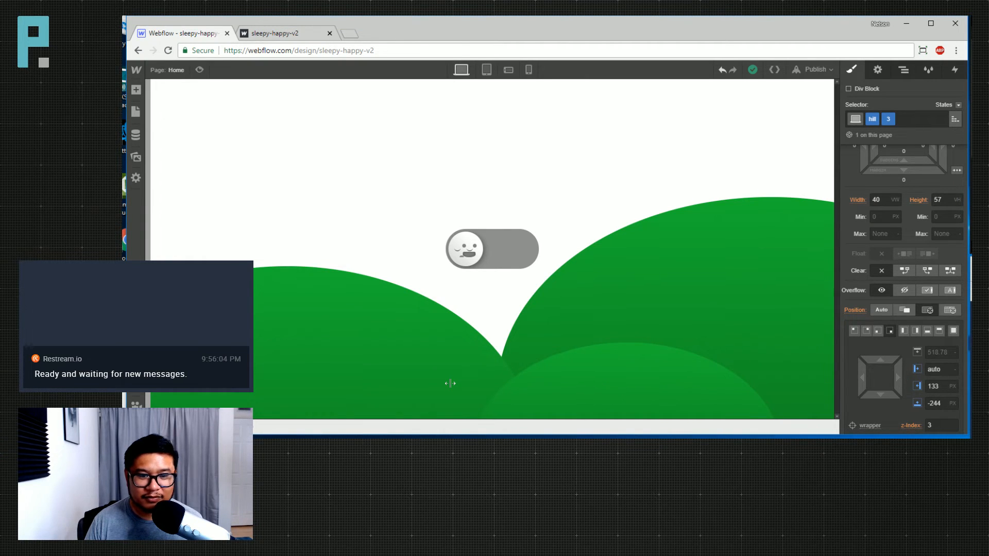
{"action": "left_click_drag", "start_coordinate": [450, 384], "coordinate": [466, 383]}
Fine-tune the second hill's right offset to -142 px
{"action": "left_click", "coordinate": [674, 258]}
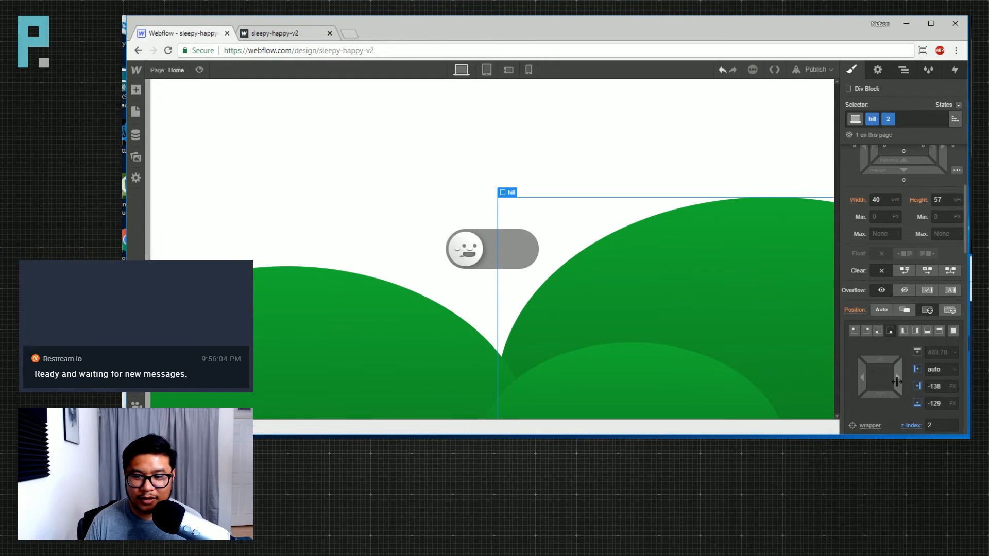
{"action": "mouse_move", "coordinate": [896, 382]}
{"action": "left_mouse_down"}
{"action": "mouse_move", "coordinate": [926, 381]}
{"action": "mouse_move", "coordinate": [904, 385]}
{"action": "left_mouse_up"}
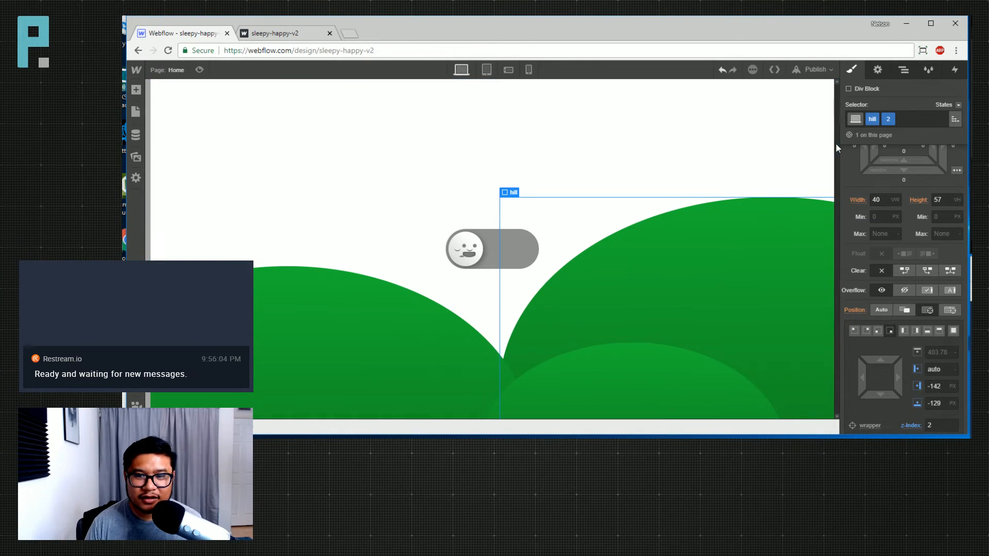
{"action": "left_click_drag", "start_coordinate": [838, 145], "coordinate": [834, 196]}
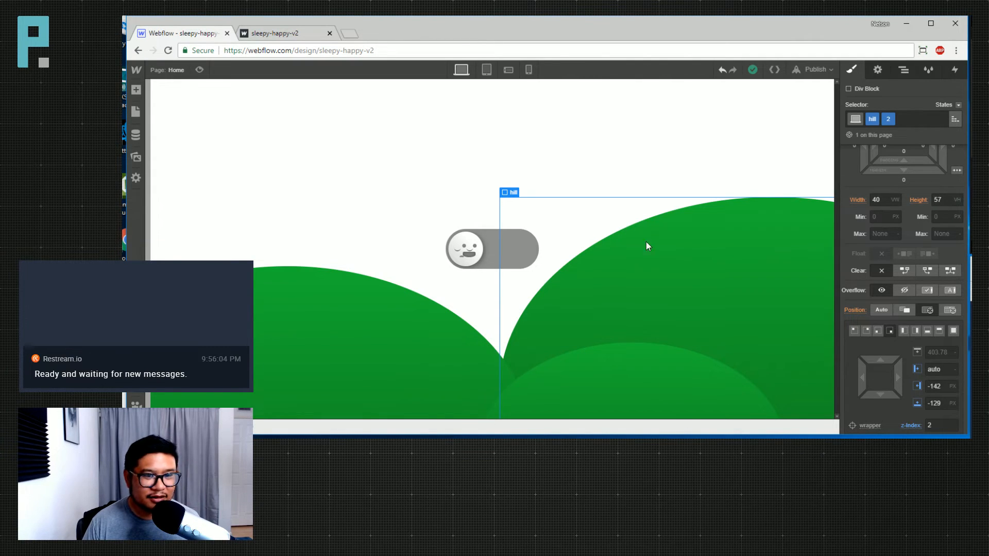
Add a div block inside the wrapper, placed above the toggle wrapper in the element hierarchy
{"action": "left_click", "coordinate": [443, 180]}
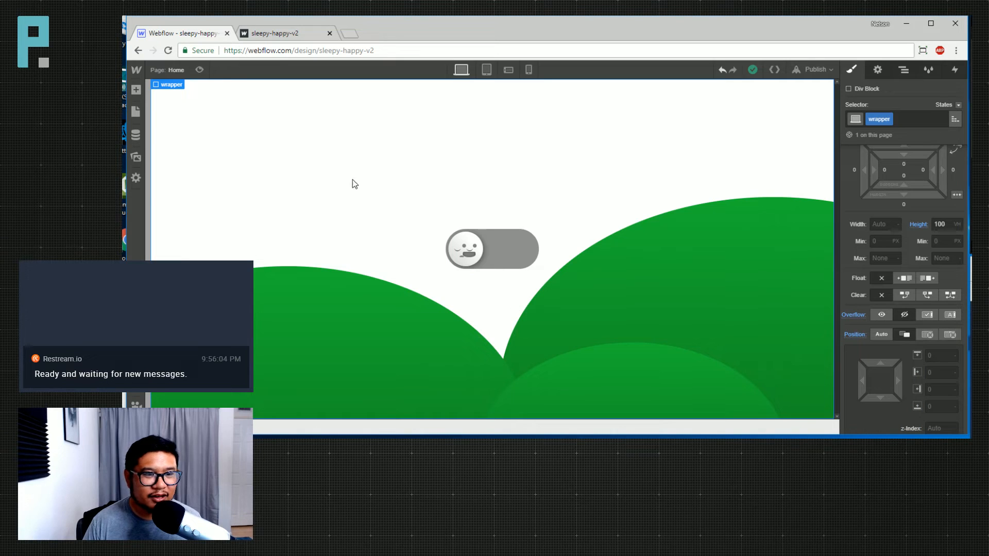
{"action": "left_click", "coordinate": [903, 70]}
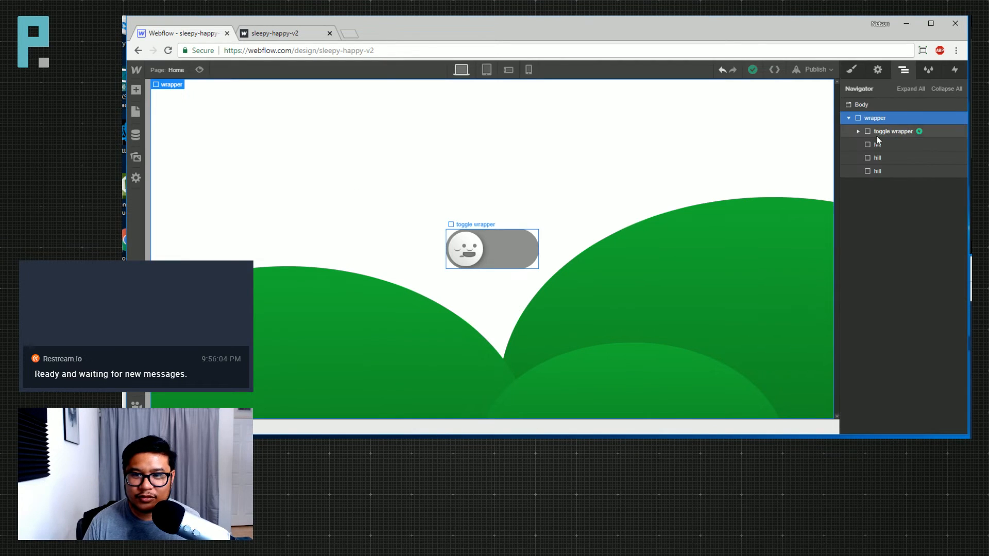
{"action": "key", "text": "a"}
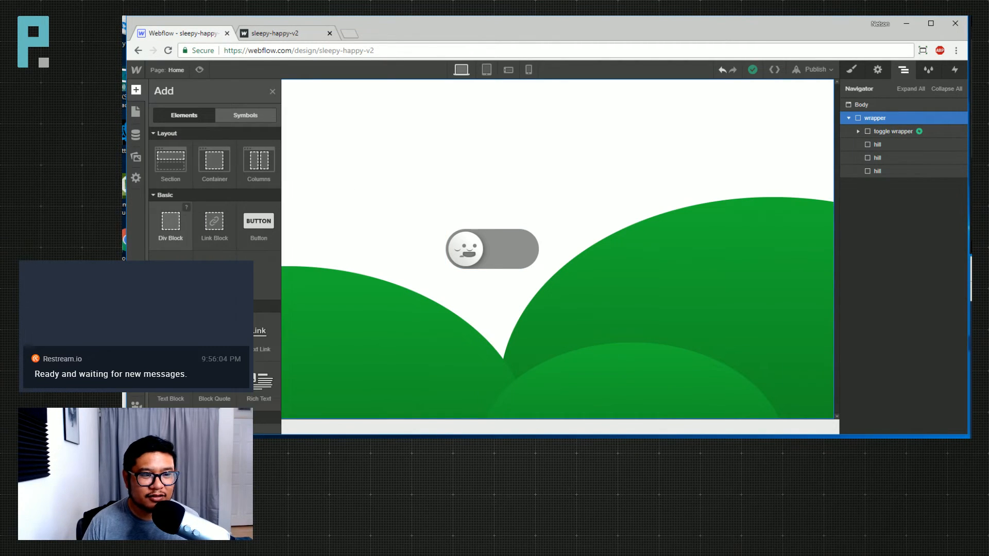
{"action": "left_click_drag", "start_coordinate": [171, 221], "coordinate": [892, 141]}
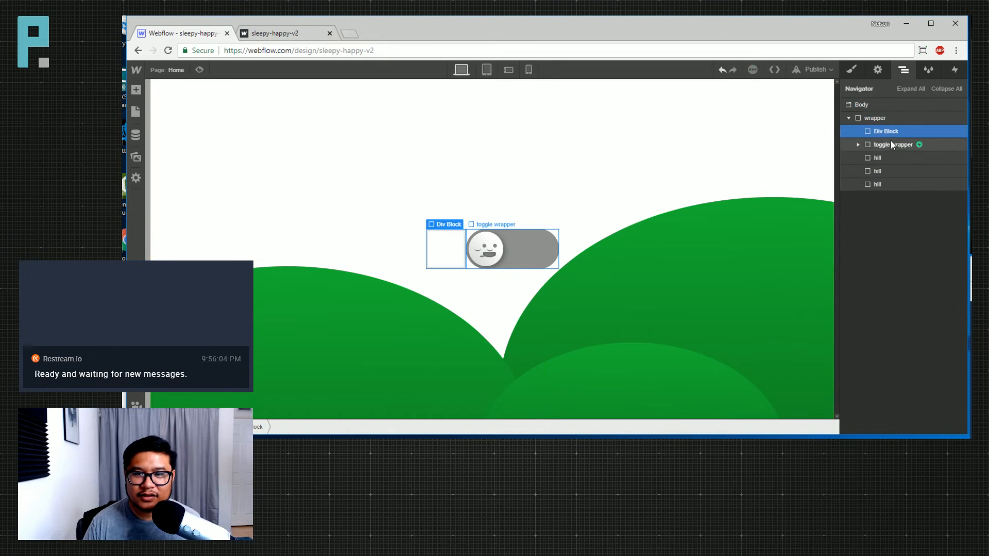
Set the new div block's width to 10 VW and its height to 10 VH
{"action": "key", "text": "s"}
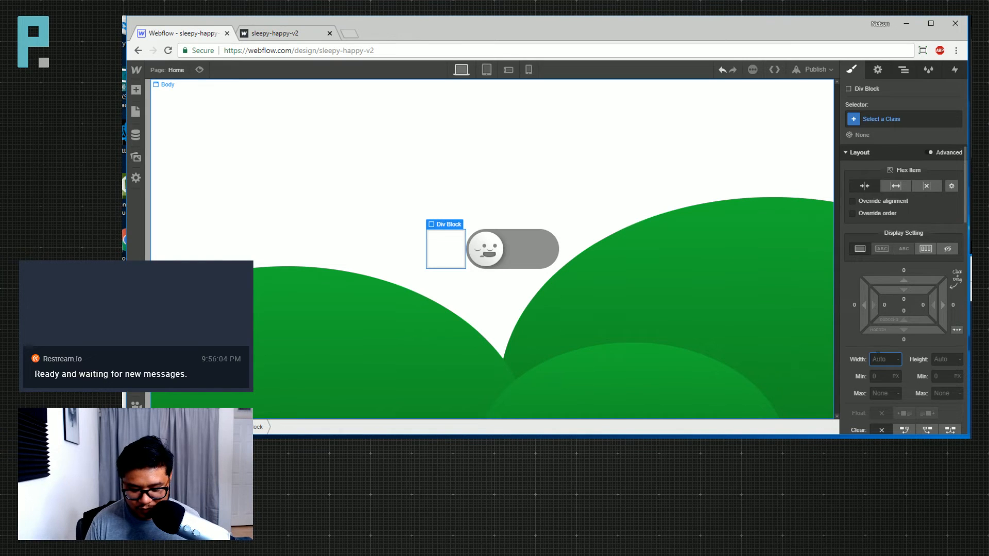
{"action": "type", "text": "10v"}
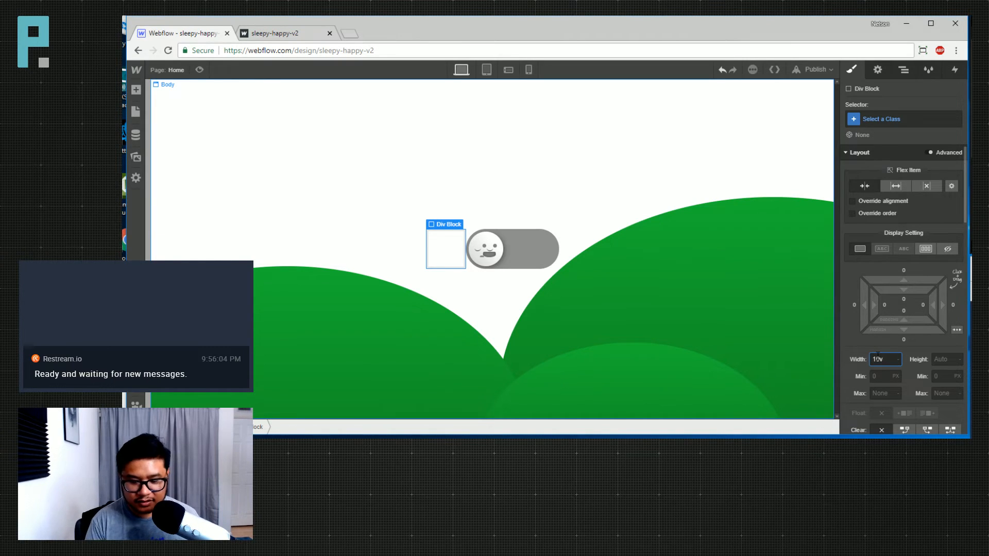
{"action": "type", "text": "h0%"}
{"action": "key", "text": "Tab"}
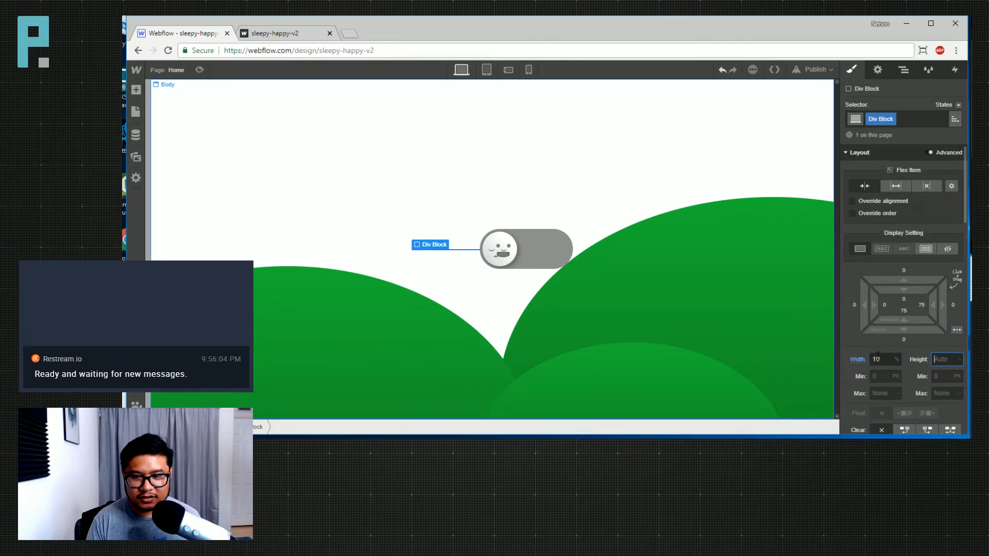
{"action": "type", "text": "10vh"}
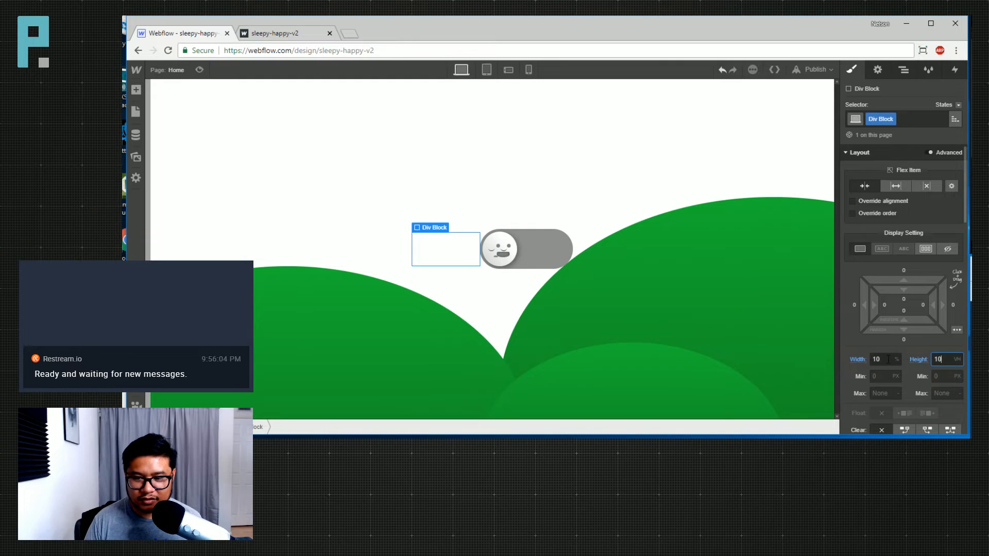
{"action": "key", "text": "shift+Tab"}
{"action": "type", "text": "10vw"}
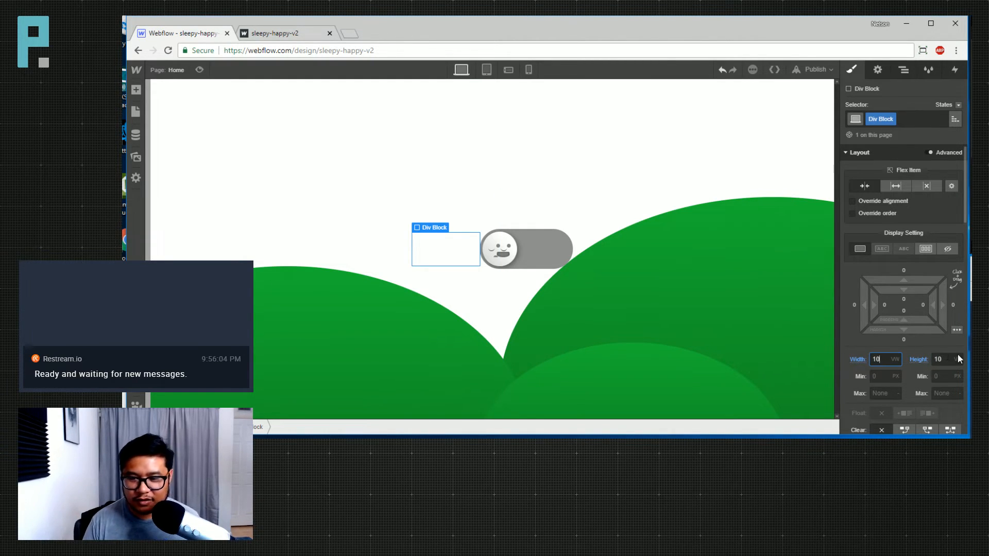
Enlarge the div block to 50 VW wide and 50 VH high
{"action": "left_click_drag", "start_coordinate": [894, 362], "coordinate": [847, 361]}
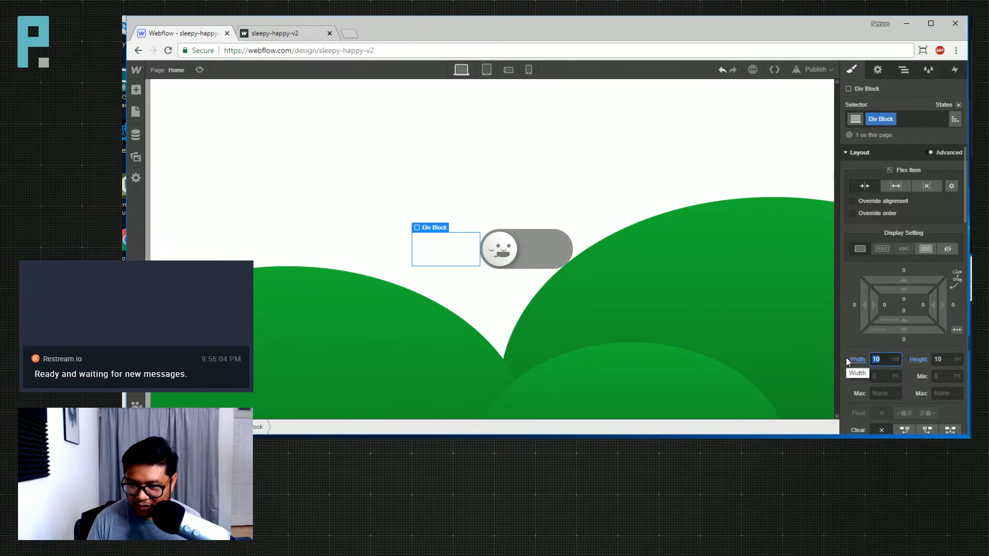
{"action": "type", "text": "50"}
{"action": "key", "text": "Return"}
{"action": "key", "text": "Tab"}
{"action": "type", "text": "50"}
{"action": "key", "text": "Return"}
Set the div block's width and height to 75 px each
{"action": "key", "text": "shift+Tab"}
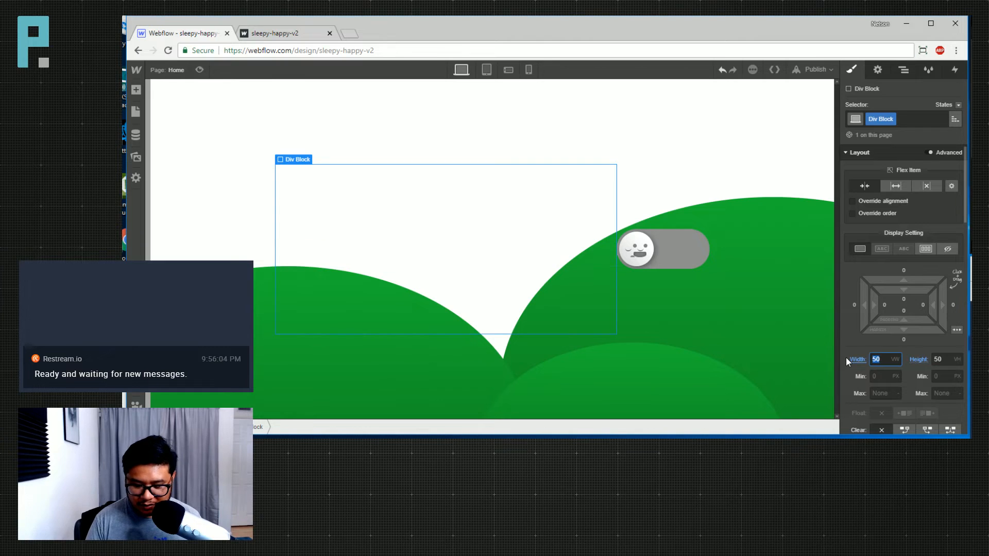
{"action": "type", "text": "75"}
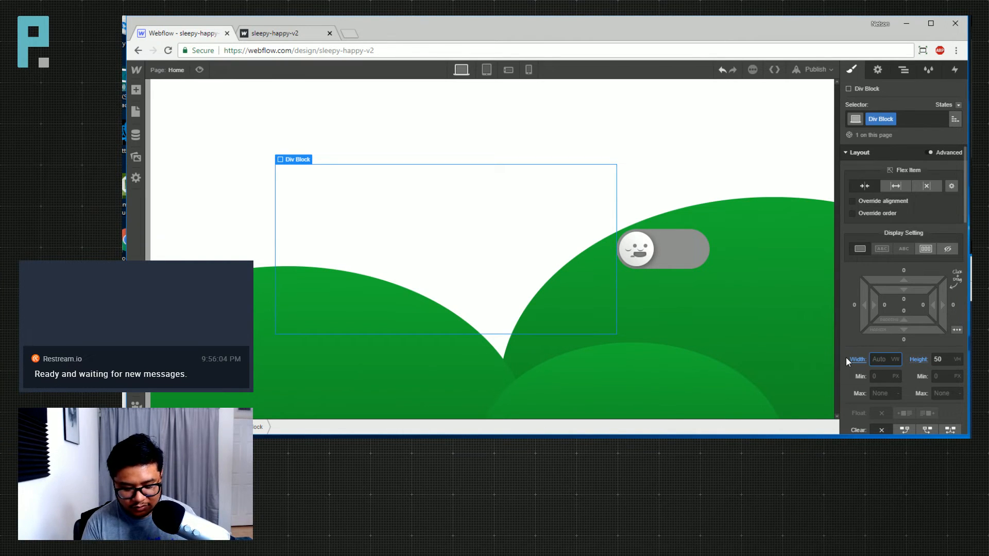
{"action": "type", "text": "px"}
{"action": "key", "text": "Return"}
{"action": "key", "text": "Tab"}
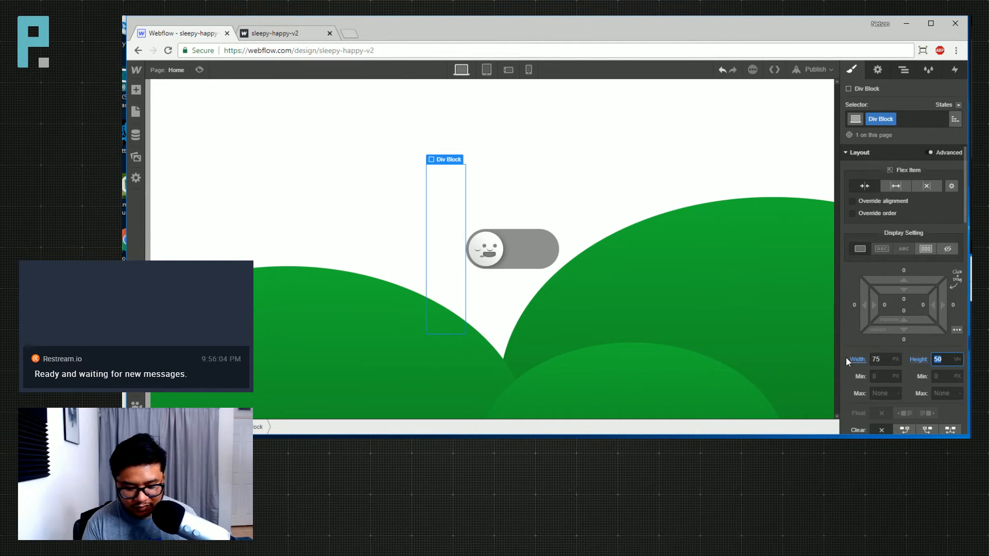
{"action": "type", "text": "75pc"}
{"action": "type", "text": "x"}
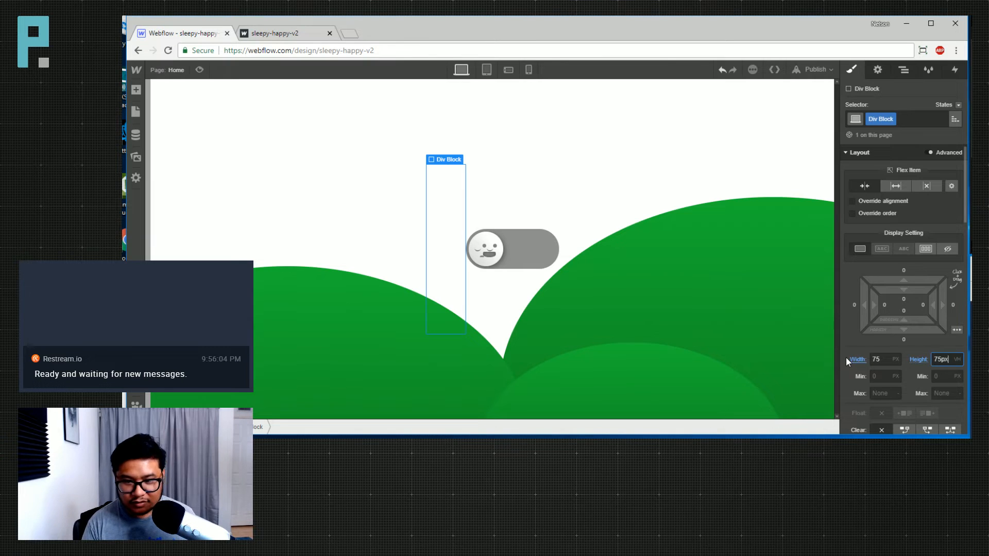
{"action": "key", "text": "Return"}
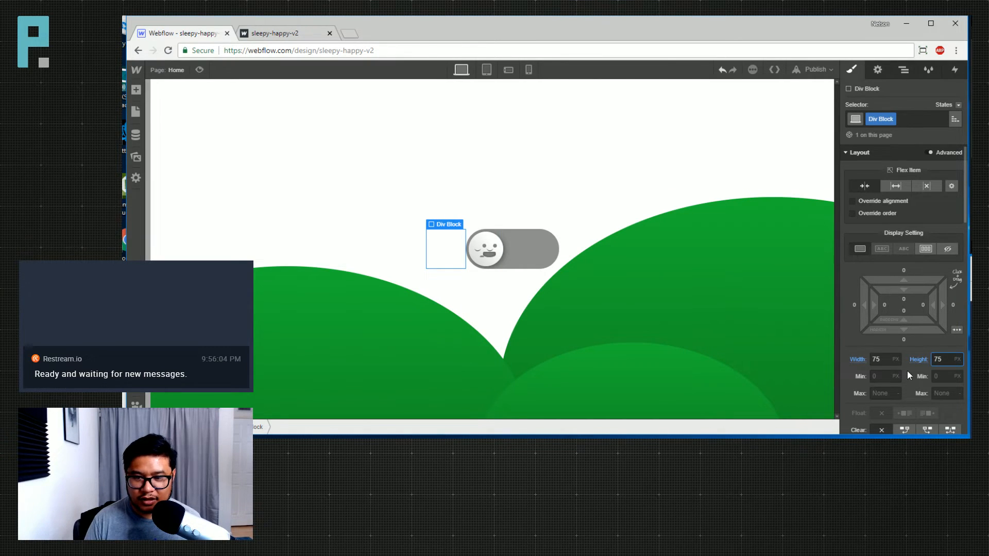
Increase the div block's width and height to 105 px each
{"action": "left_click", "coordinate": [881, 360]}
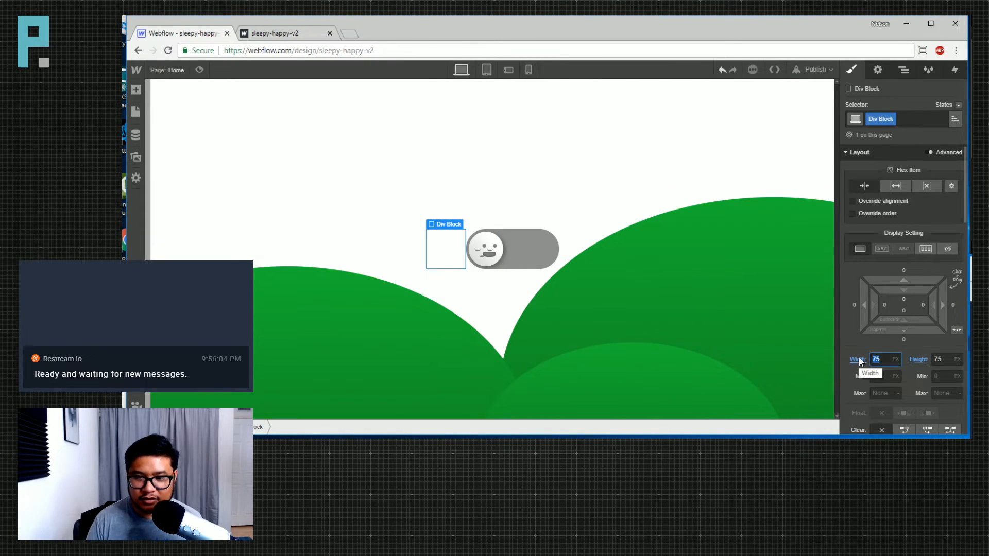
{"action": "key", "text": "shift+Up"}
{"action": "key", "text": "shift+Up"}
{"action": "key", "text": "shift+Up"}
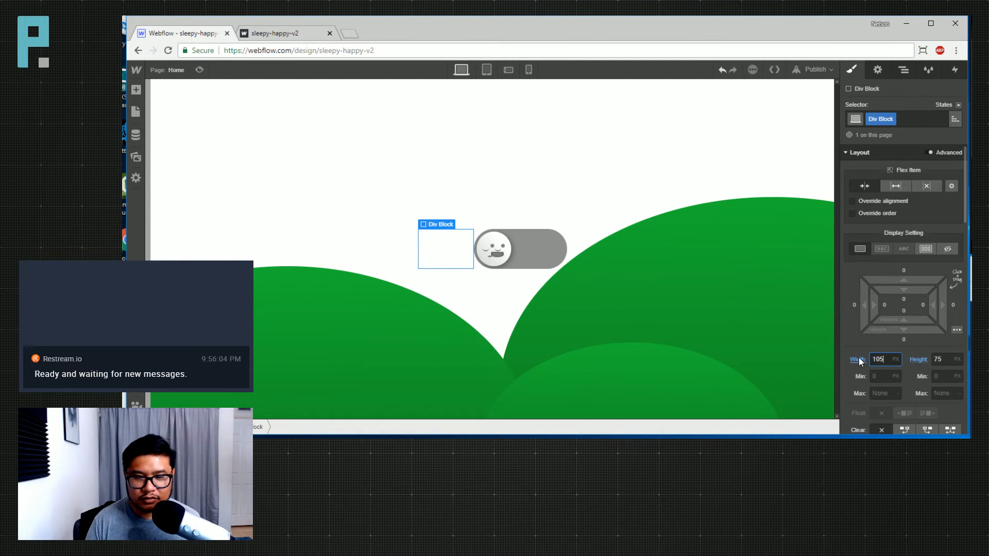
{"action": "key", "text": "Tab"}
{"action": "key", "text": "shift+Up"}
{"action": "key", "text": "shift+Up"}
{"action": "key", "text": "shift+Up"}
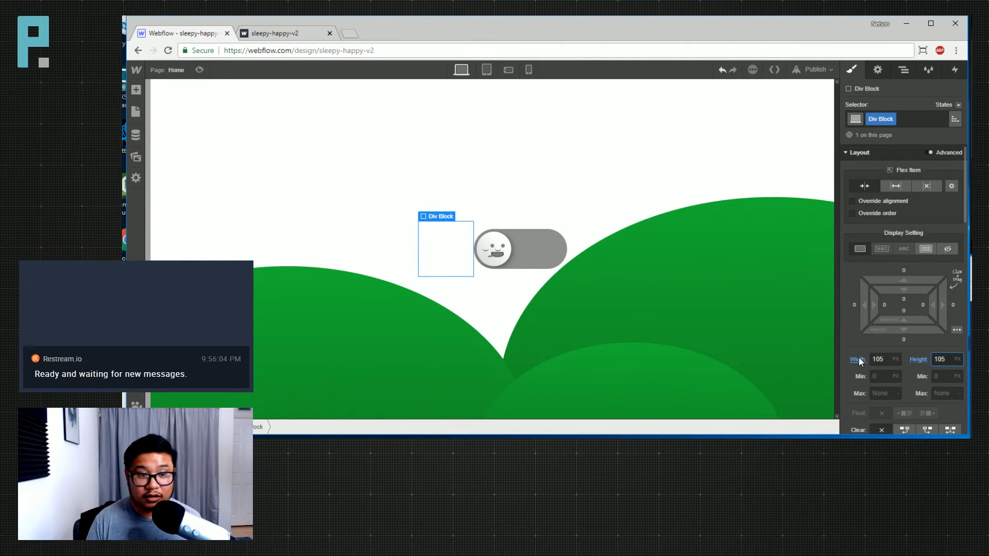
Set the div block's position to absolute so it overlaps the toggle
{"action": "scroll", "coordinate": [932, 327], "scroll_direction": "down", "scroll_amount": 10}
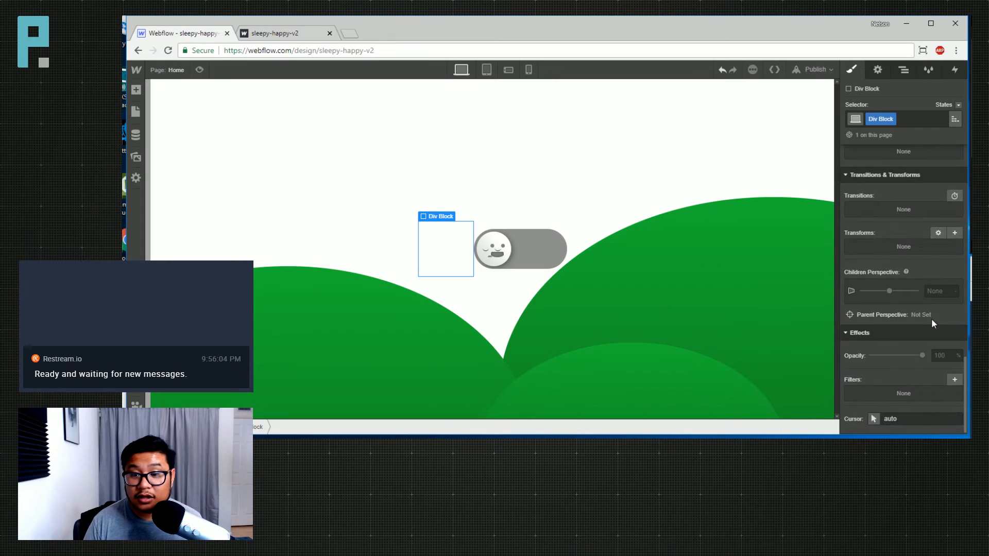
{"action": "scroll", "coordinate": [915, 329], "scroll_direction": "up", "scroll_amount": 8}
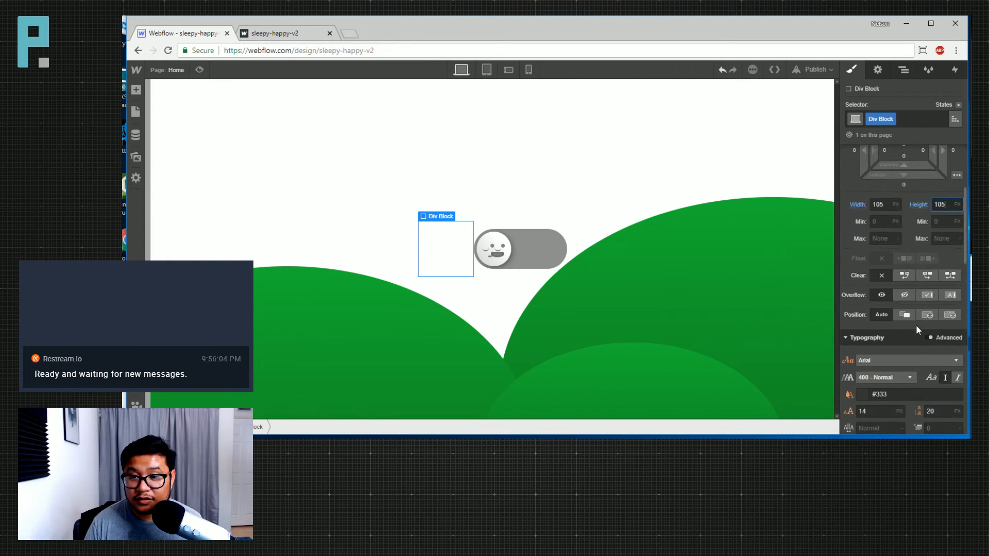
{"action": "left_click", "coordinate": [926, 314]}
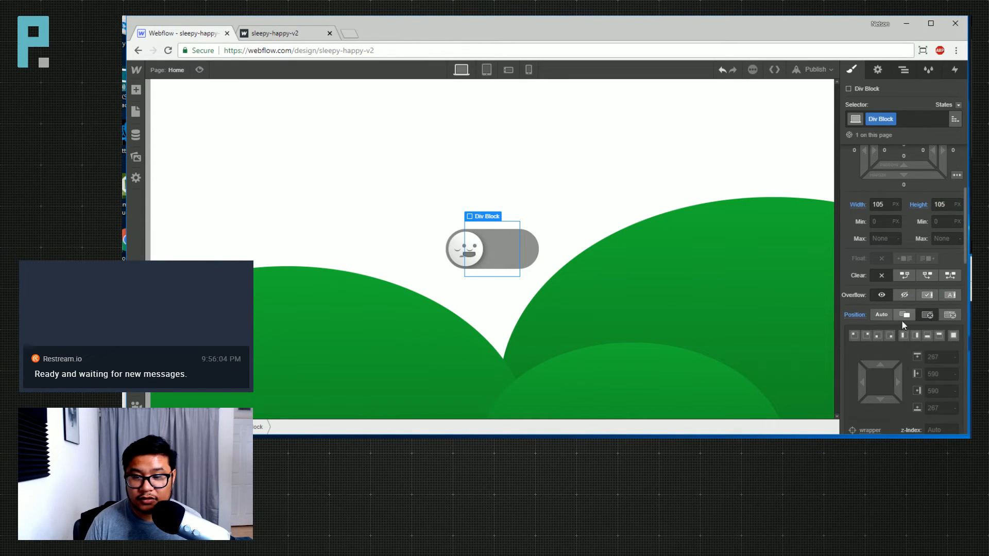
{"action": "scroll", "coordinate": [902, 350], "scroll_direction": "down", "scroll_amount": 1}
{"action": "scroll", "coordinate": [904, 373], "scroll_direction": "down", "scroll_amount": 1}
{"action": "scroll", "coordinate": [904, 370], "scroll_direction": "up", "scroll_amount": 2}
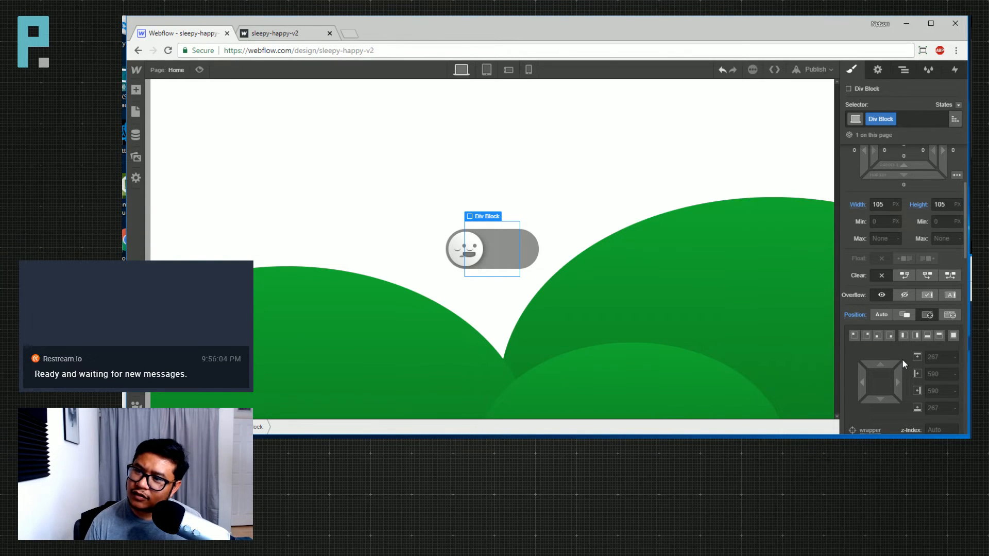
Move the absolutely positioned div block above the toggle with a top offset of 117 px
{"action": "left_click", "coordinate": [903, 70]}
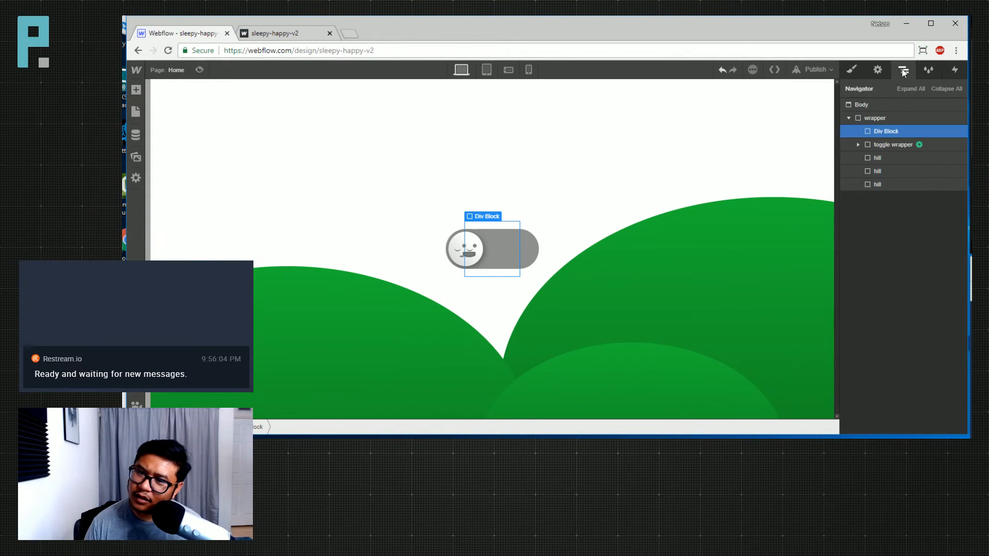
{"action": "left_click", "coordinate": [889, 122]}
{"action": "left_click", "coordinate": [852, 70]}
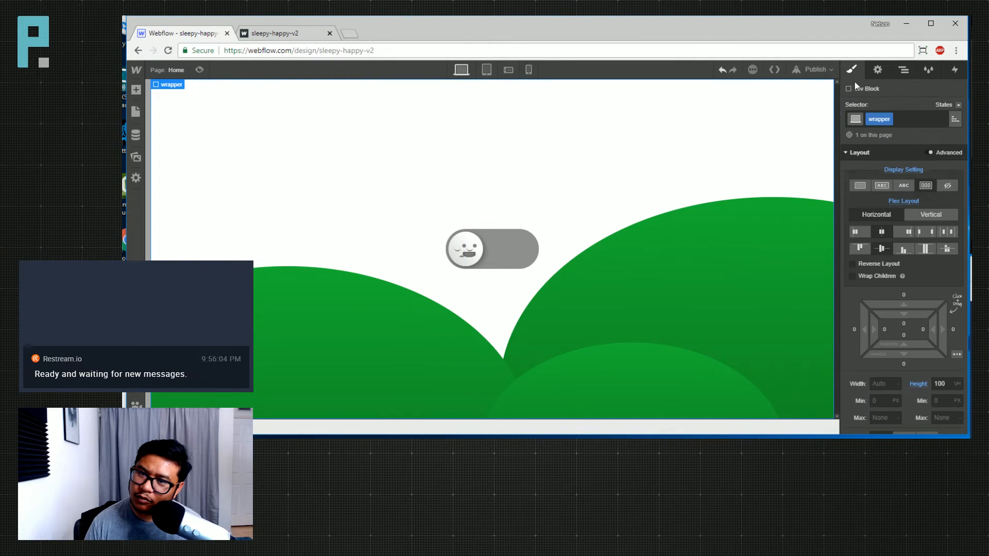
{"action": "left_click", "coordinate": [903, 71]}
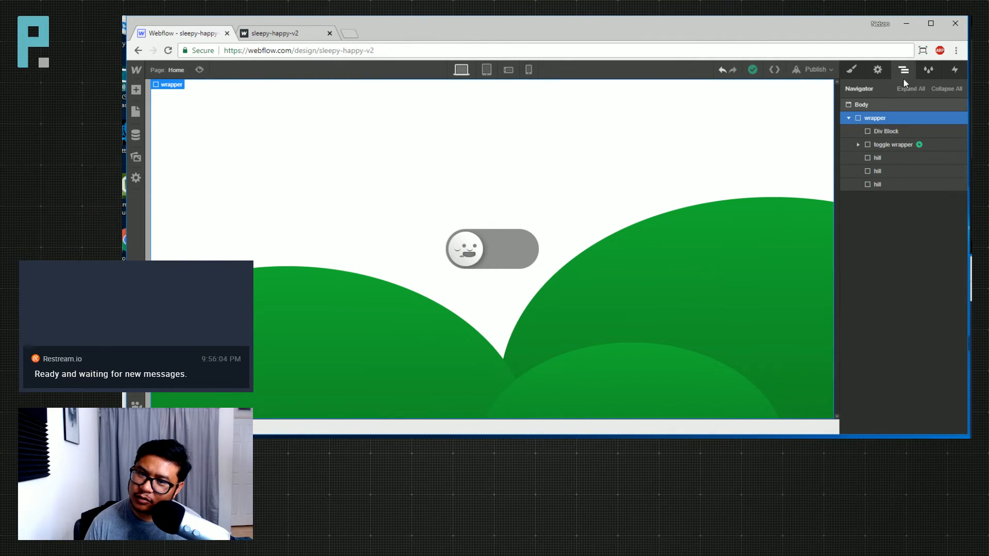
{"action": "left_click", "coordinate": [898, 132]}
{"action": "left_click", "coordinate": [851, 69]}
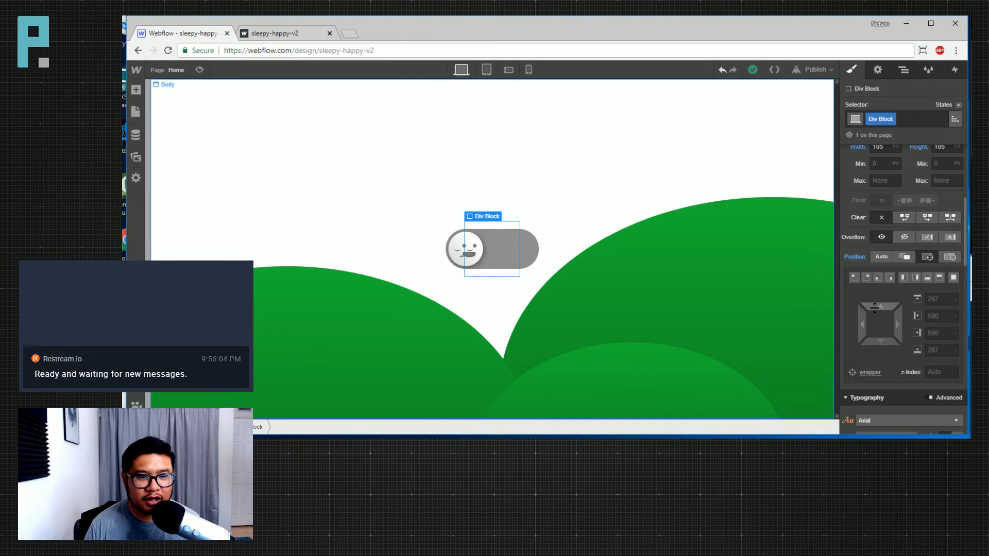
{"action": "left_click_drag", "start_coordinate": [875, 308], "coordinate": [892, 247]}
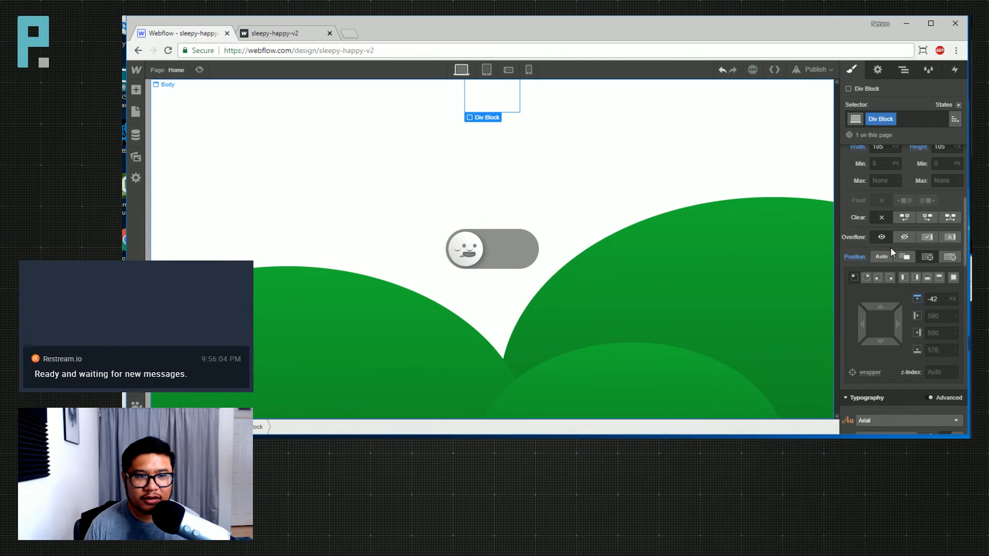
{"action": "mouse_move", "coordinate": [880, 307]}
{"action": "left_mouse_down"}
{"action": "mouse_move", "coordinate": [884, 336]}
{"action": "mouse_move", "coordinate": [881, 316]}
{"action": "left_mouse_up"}
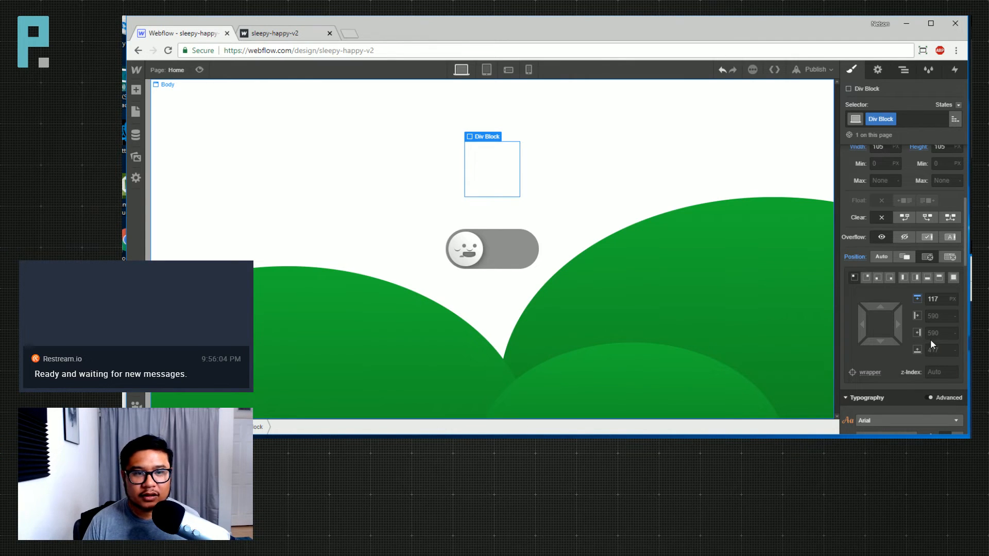
Round the div block into a circle with a 50% border radius on all corners
{"action": "scroll", "coordinate": [930, 339], "scroll_direction": "down", "scroll_amount": 4}
{"action": "scroll", "coordinate": [929, 336], "scroll_direction": "down", "scroll_amount": 5}
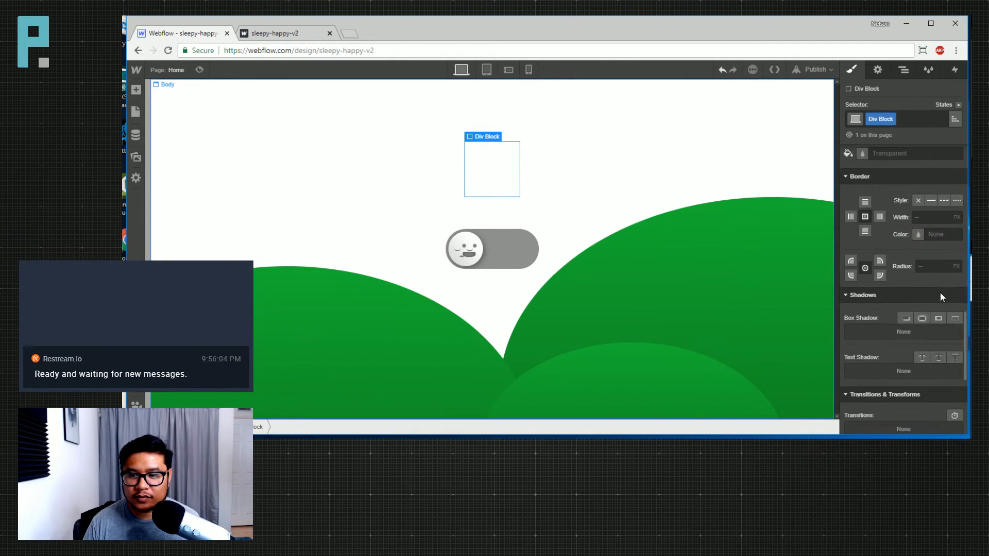
{"action": "type", "text": "50%"}
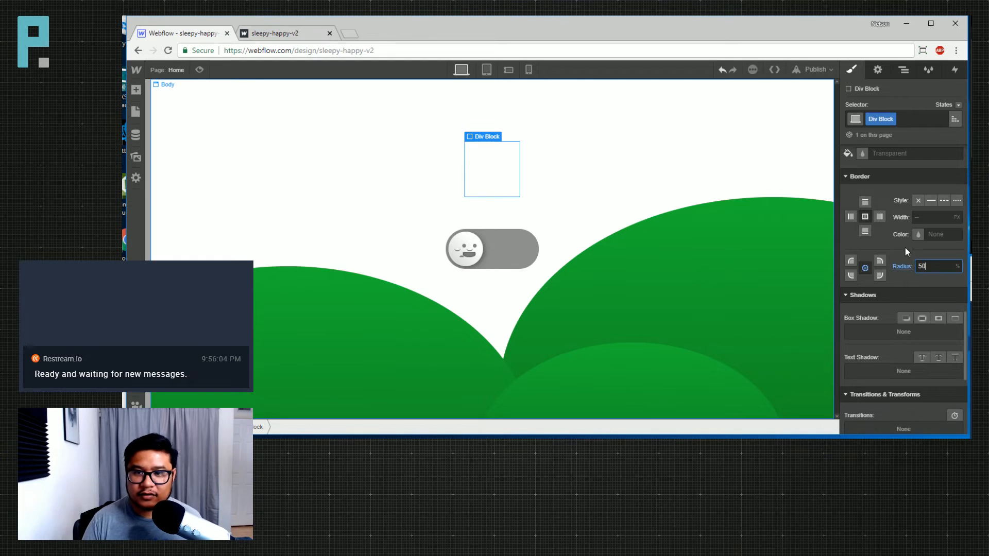
Give the circle a linear gradient background and set the gradient's first colour stop to yellow
{"action": "scroll", "coordinate": [904, 247], "scroll_direction": "up", "scroll_amount": 3}
{"action": "left_click", "coordinate": [873, 313]}
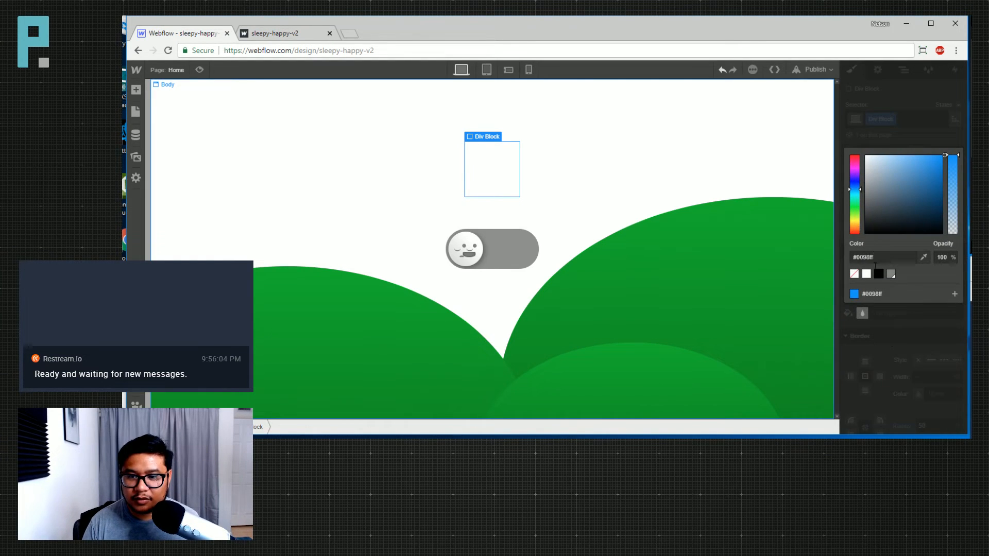
{"action": "key", "text": "Escape"}
{"action": "left_click", "coordinate": [938, 275]}
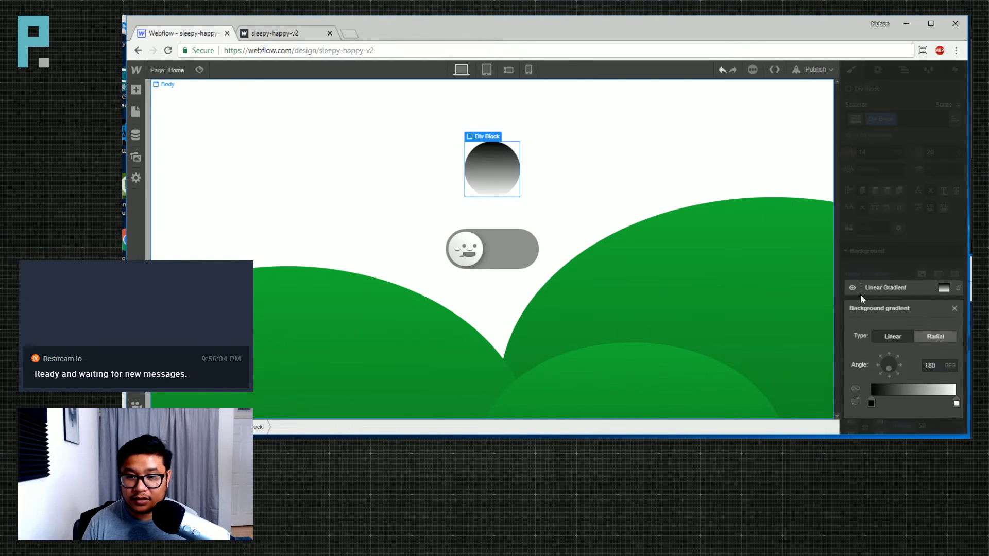
{"action": "left_click", "coordinate": [871, 403]}
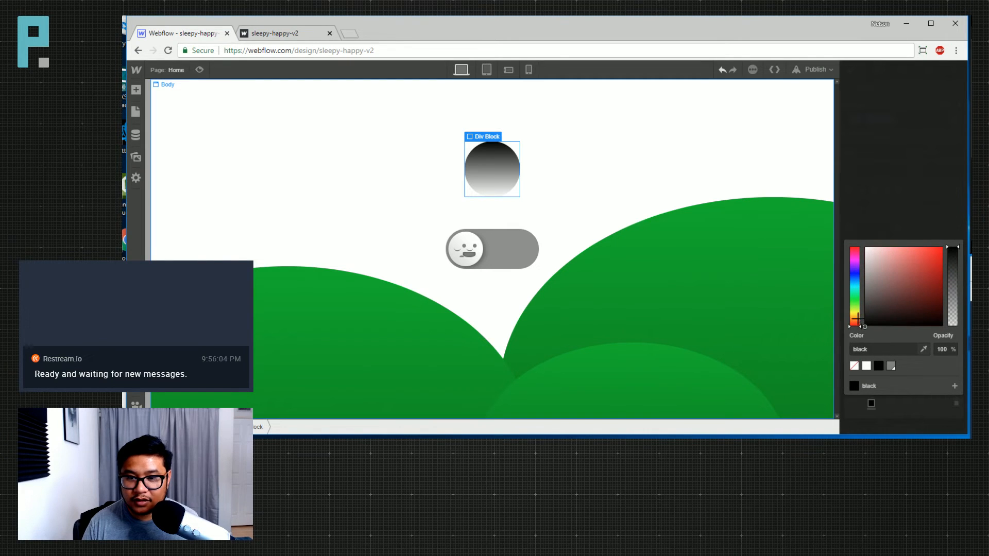
{"action": "left_click", "coordinate": [854, 311]}
{"action": "left_click_drag", "start_coordinate": [879, 294], "coordinate": [943, 236]}
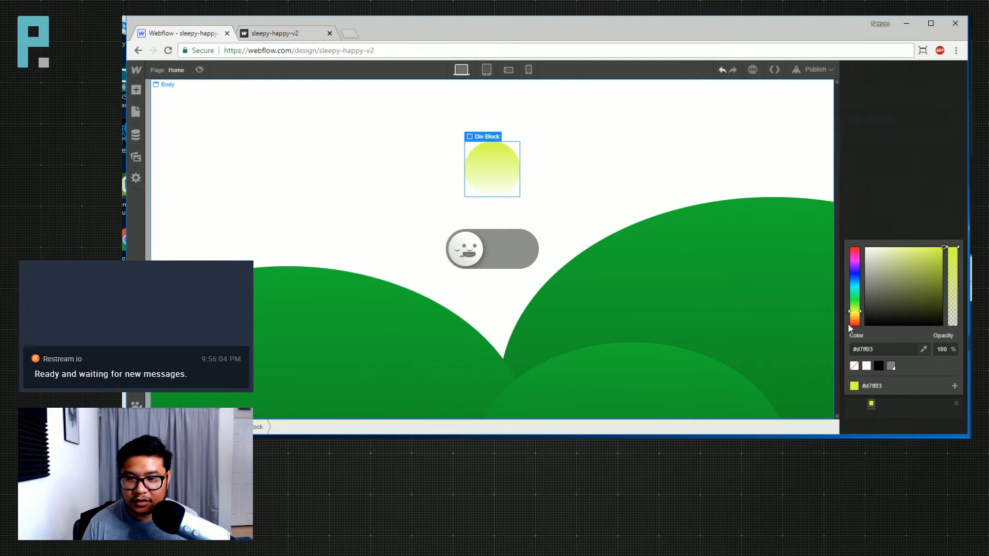
{"action": "left_click_drag", "start_coordinate": [855, 312], "coordinate": [856, 313]}
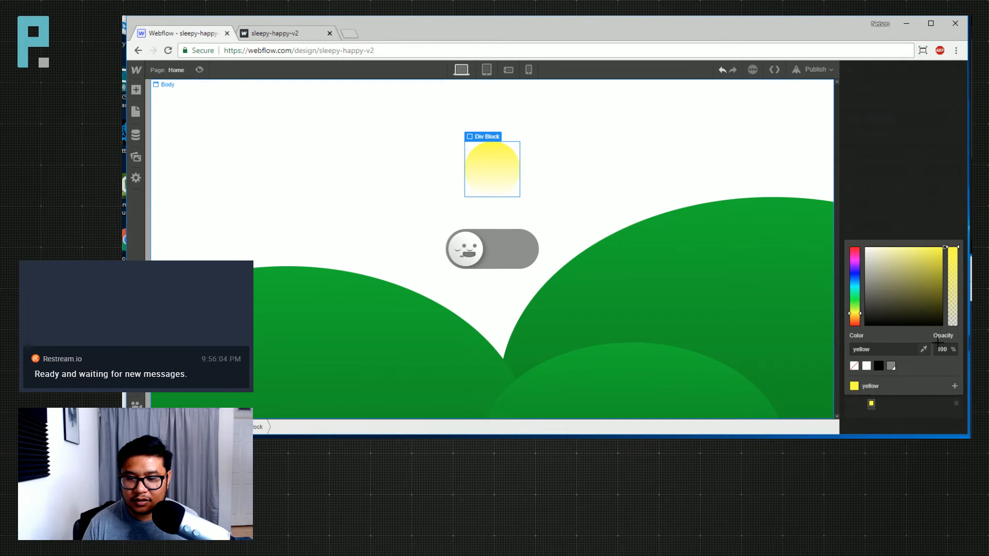
Try yellow for the circle gradient's second colour stop, and remove the resulting background layer
{"action": "left_click", "coordinate": [929, 208]}
{"action": "left_click", "coordinate": [955, 403]}
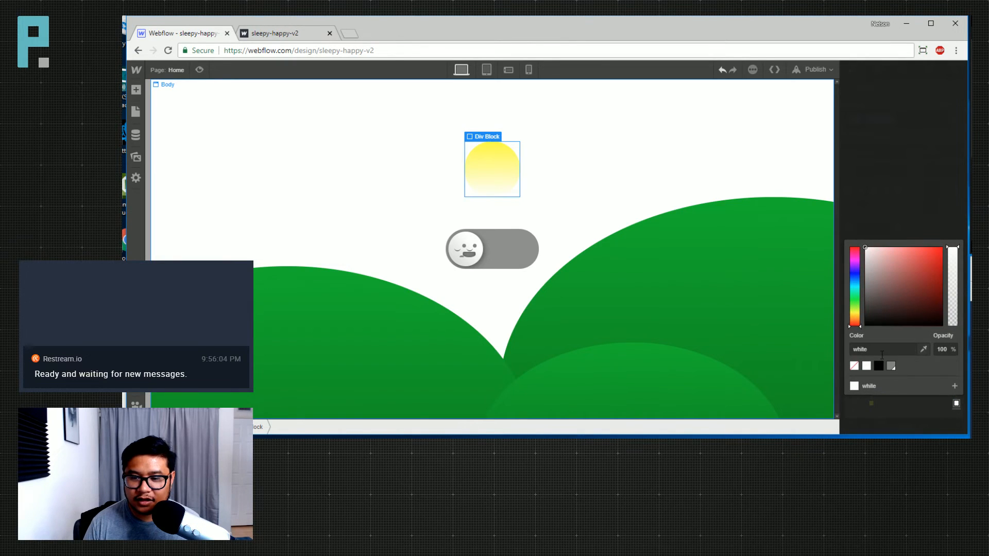
{"action": "left_click", "coordinate": [882, 352]}
{"action": "type", "text": "yellow"}
{"action": "key", "text": "Return"}
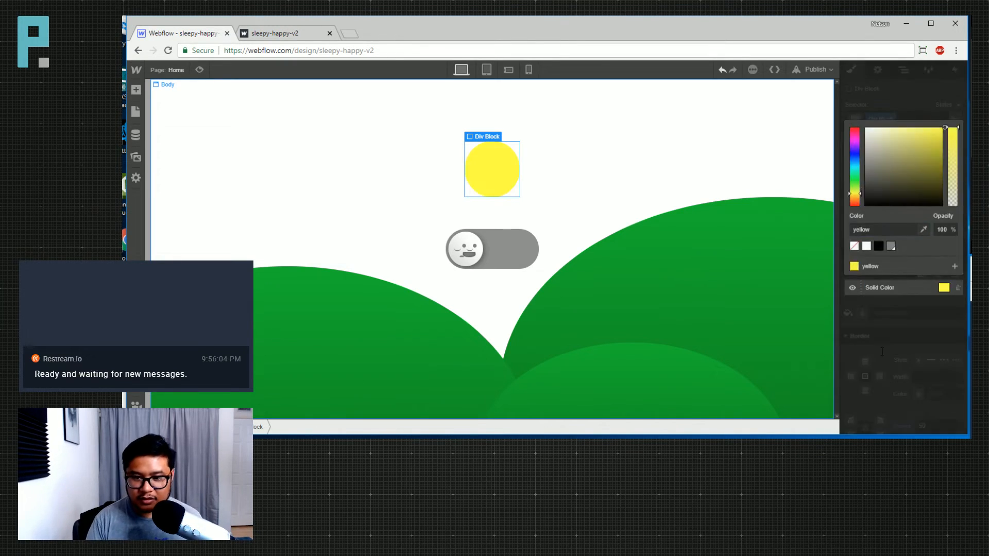
{"action": "left_click", "coordinate": [927, 305]}
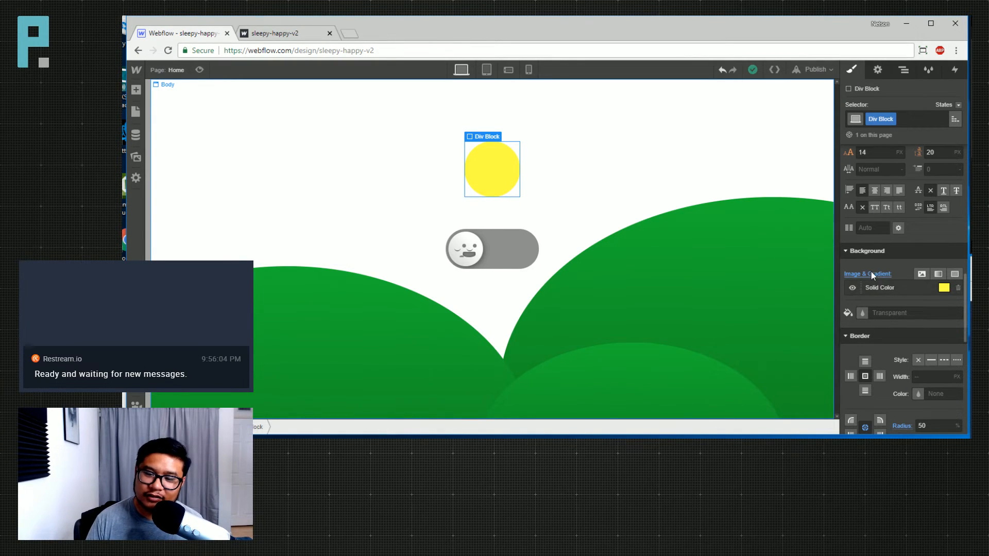
{"action": "left_click", "coordinate": [958, 288]}
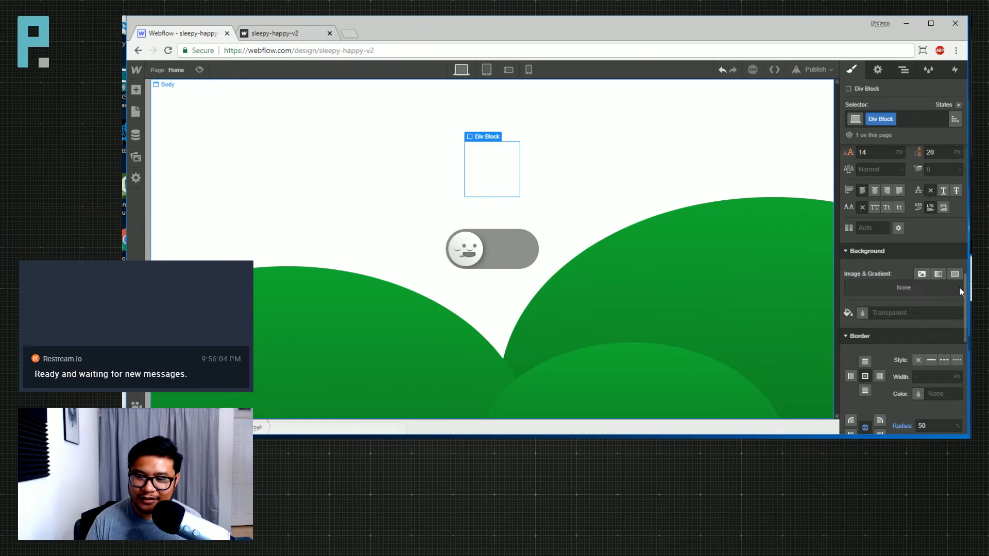
Add a new linear gradient background to the circle, with the end stop yellow and the start stop #bcff11
{"action": "left_click", "coordinate": [939, 273]}
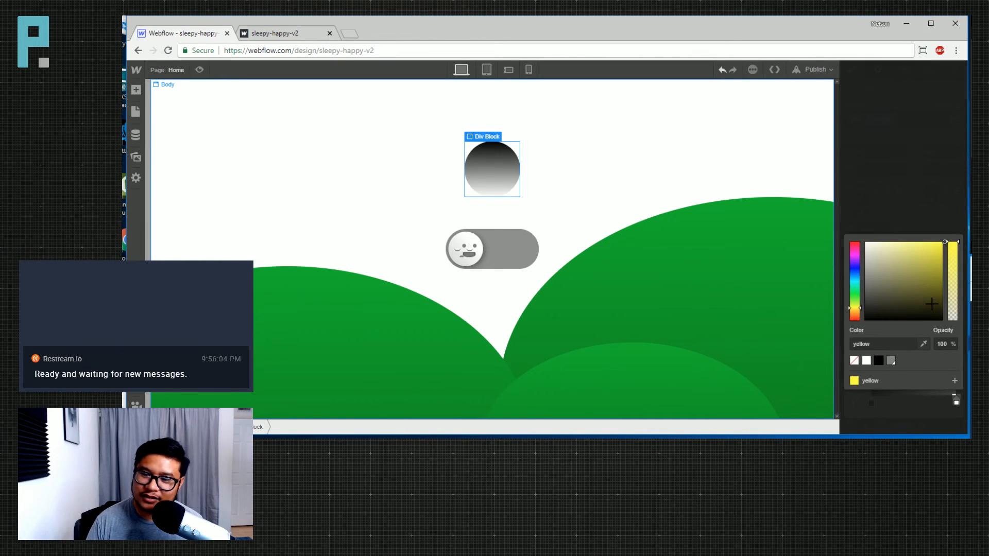
{"action": "key", "text": "Return"}
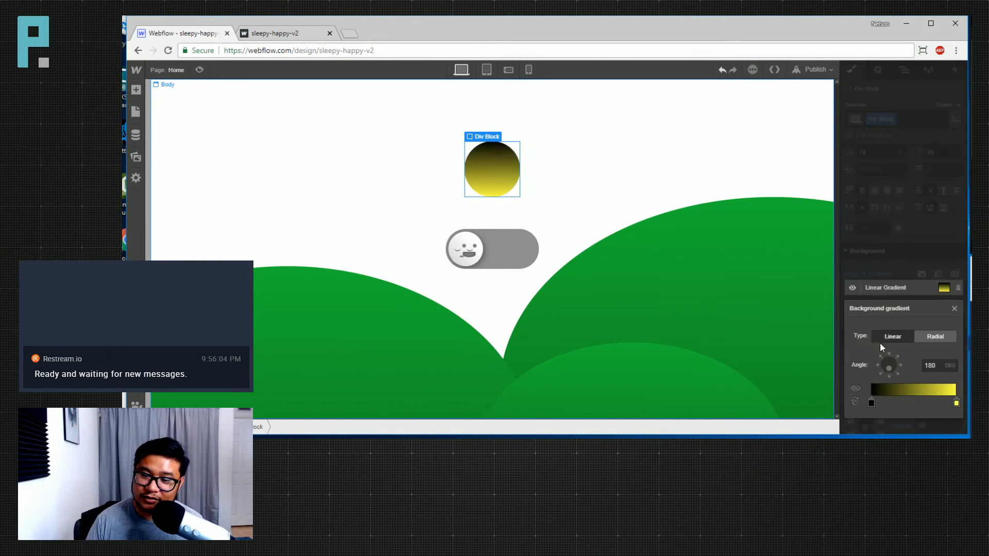
{"action": "left_click", "coordinate": [872, 402]}
{"action": "left_click", "coordinate": [922, 349]}
{"action": "type", "text": "bcff11"}
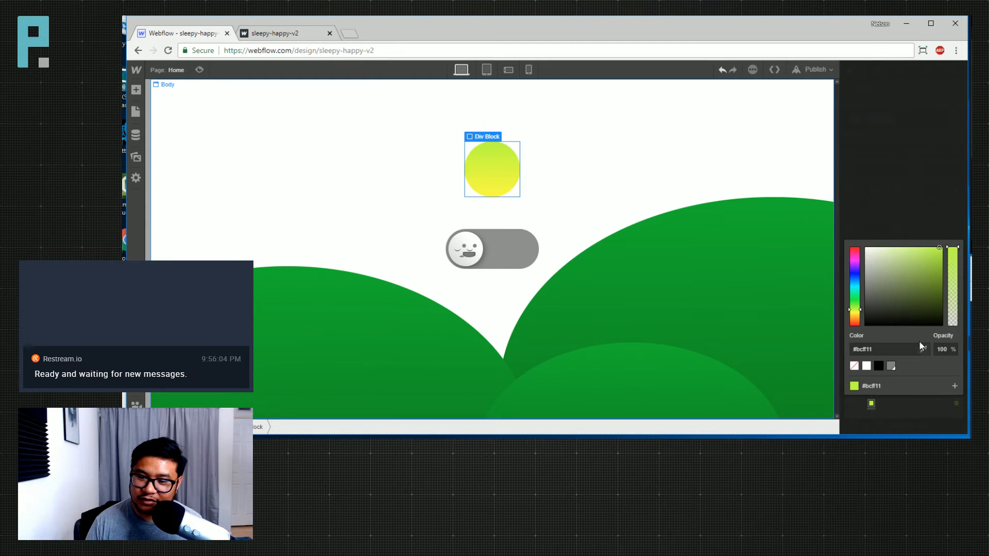
Adjust the hue and brightness of the gradient's start stop to a darker yellow-green, #a2df04
{"action": "left_click", "coordinate": [856, 312]}
{"action": "left_click_drag", "start_coordinate": [936, 281], "coordinate": [943, 257]}
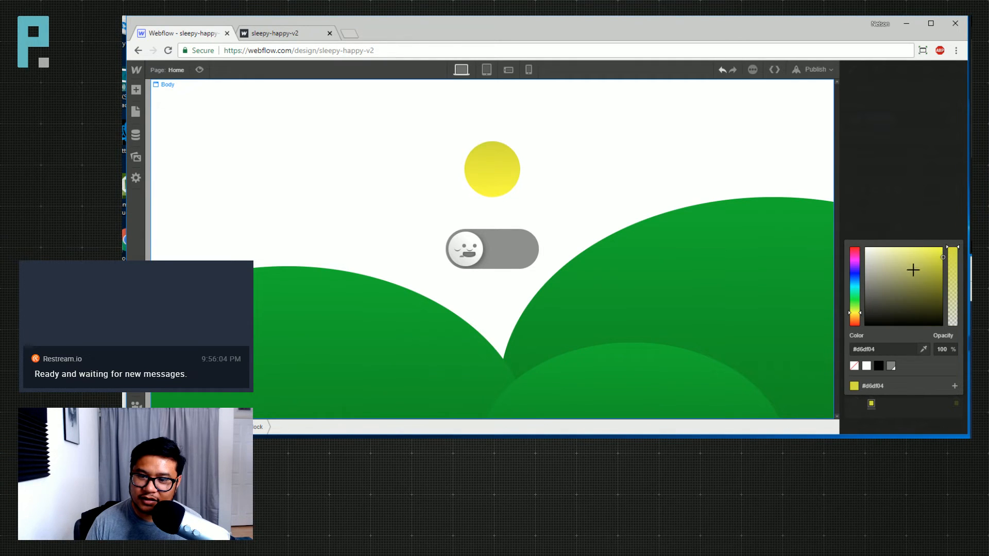
{"action": "left_click_drag", "start_coordinate": [854, 311], "coordinate": [856, 309]}
{"action": "left_click", "coordinate": [922, 197]}
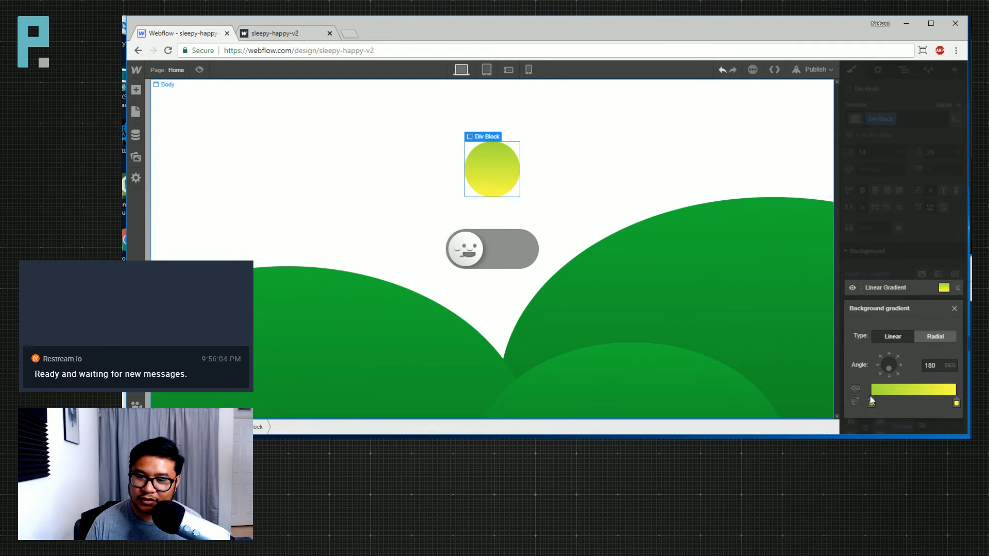
Reverse the gradient's colour stops and set its angle to 225 degrees
{"action": "left_click", "coordinate": [855, 402]}
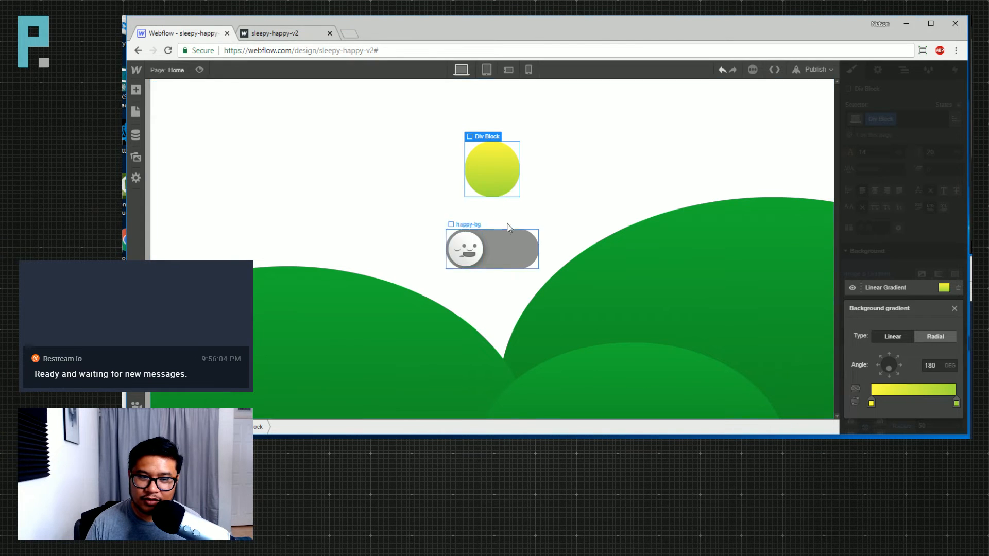
{"action": "left_click", "coordinate": [881, 372]}
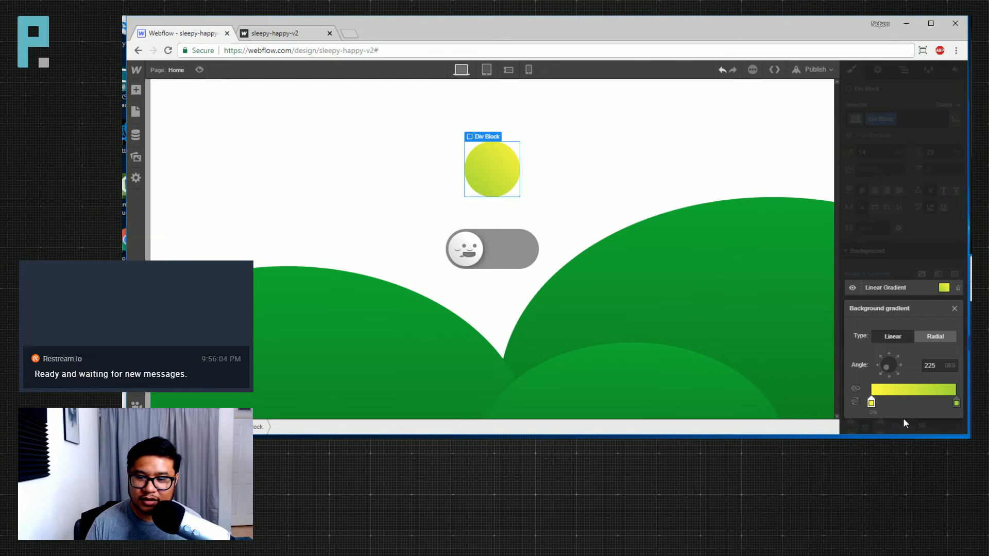
Shift the hue of the gradient's green end stop to golden yellow
{"action": "left_click", "coordinate": [956, 402]}
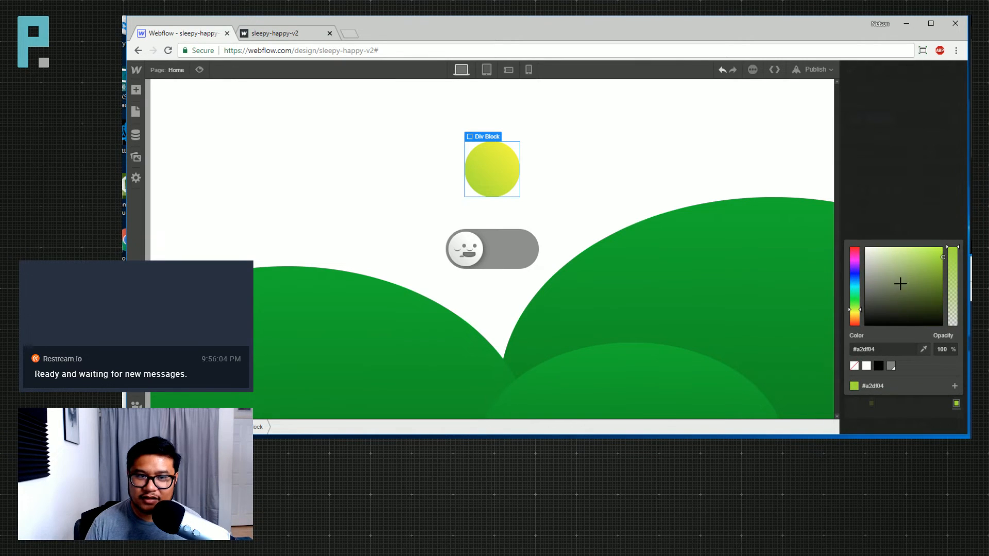
{"action": "left_click_drag", "start_coordinate": [856, 308], "coordinate": [854, 314]}
{"action": "left_click", "coordinate": [940, 403]}
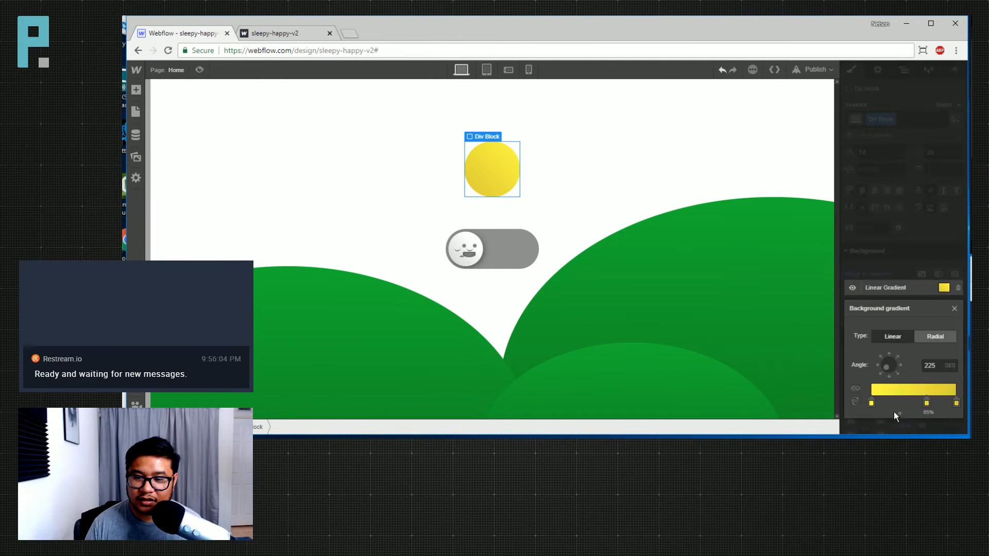
Lighten both gradient stops, making the start stop pale yellow #fafa5d and the end stop a warmer light yellow
{"action": "left_click", "coordinate": [871, 403]}
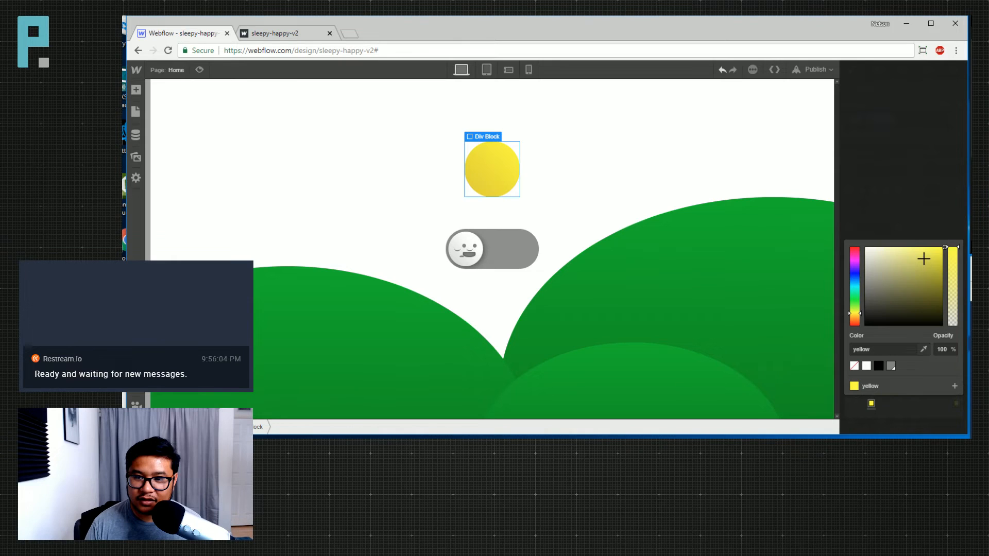
{"action": "mouse_move", "coordinate": [923, 262]}
{"action": "left_mouse_down"}
{"action": "mouse_move", "coordinate": [901, 246]}
{"action": "mouse_move", "coordinate": [923, 248]}
{"action": "left_mouse_up"}
{"action": "left_click", "coordinate": [916, 226]}
{"action": "left_click", "coordinate": [956, 402]}
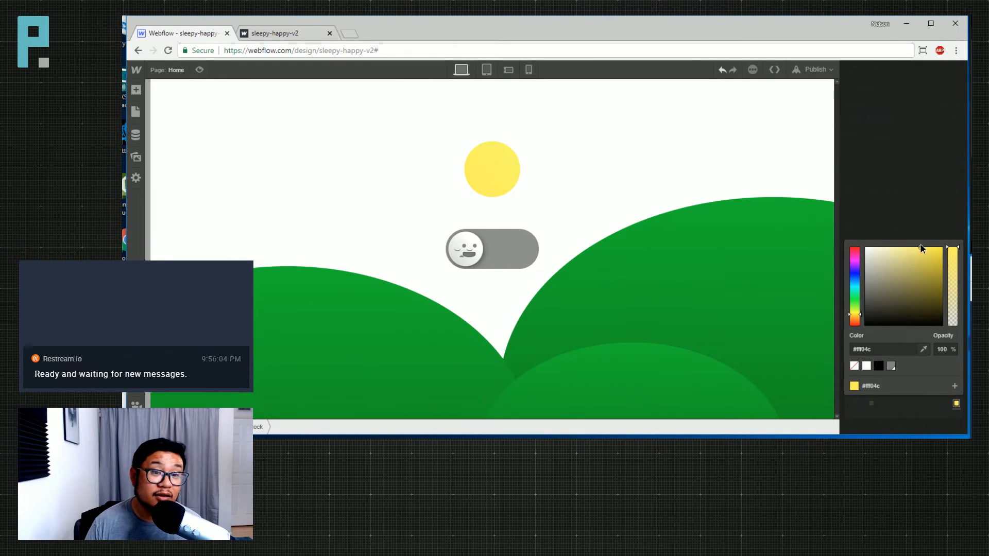
Fine-tune the gradient's start stop to a slightly brighter lemon yellow and close the gradient settings
{"action": "left_click", "coordinate": [871, 403]}
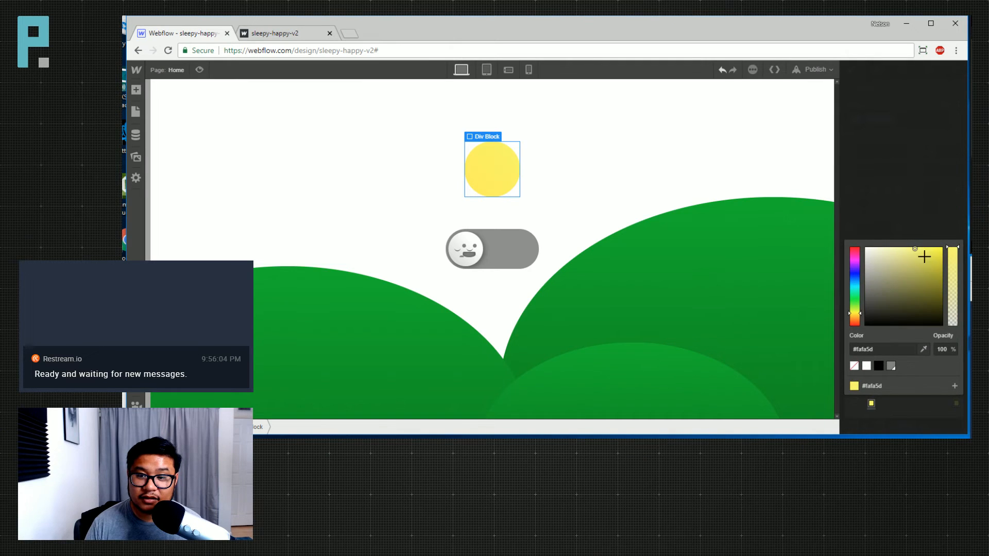
{"action": "left_click", "coordinate": [854, 315]}
{"action": "left_click_drag", "start_coordinate": [854, 315], "coordinate": [854, 313]}
{"action": "mouse_move", "coordinate": [915, 249]}
{"action": "left_mouse_down"}
{"action": "mouse_move", "coordinate": [939, 245]}
{"action": "mouse_move", "coordinate": [916, 247]}
{"action": "left_mouse_up"}
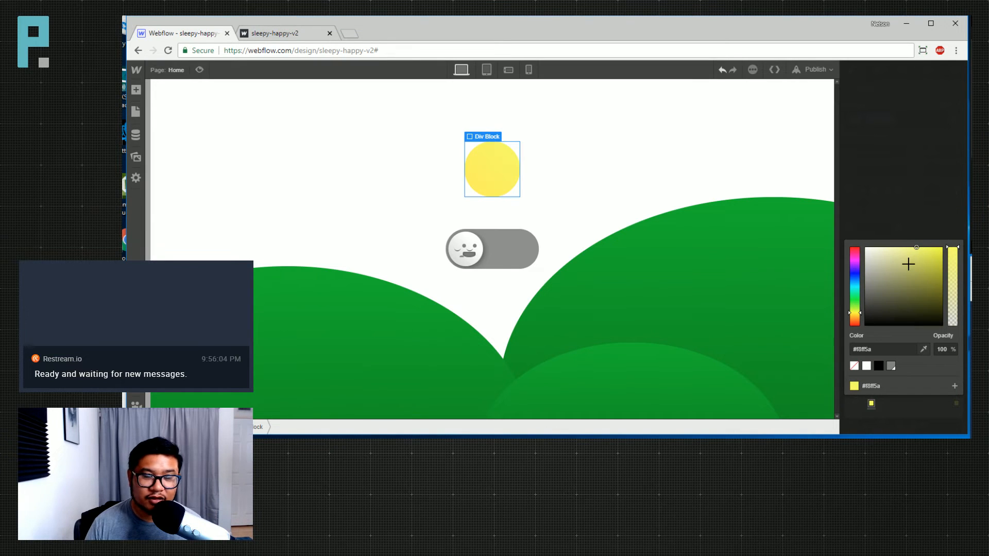
{"action": "left_click", "coordinate": [916, 227]}
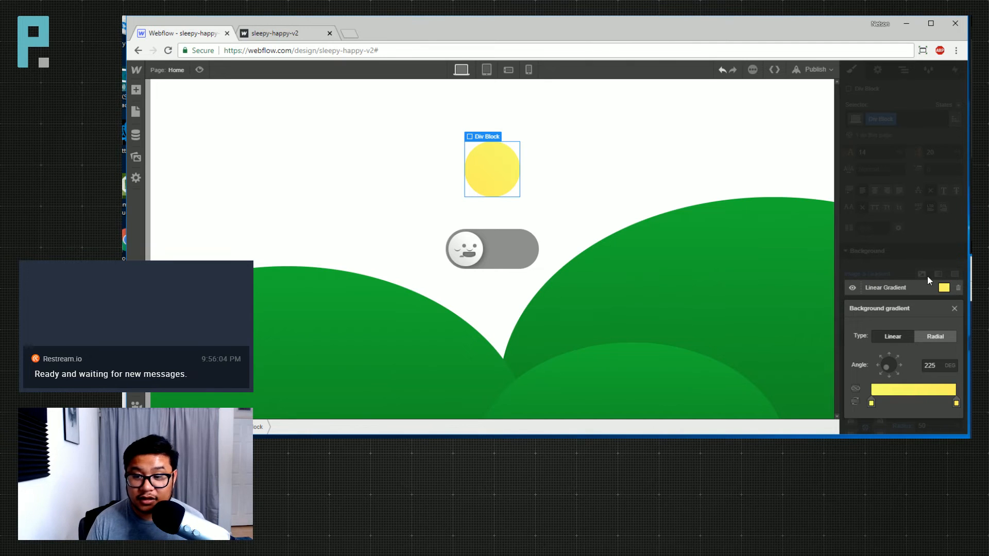
{"action": "left_click", "coordinate": [903, 274]}
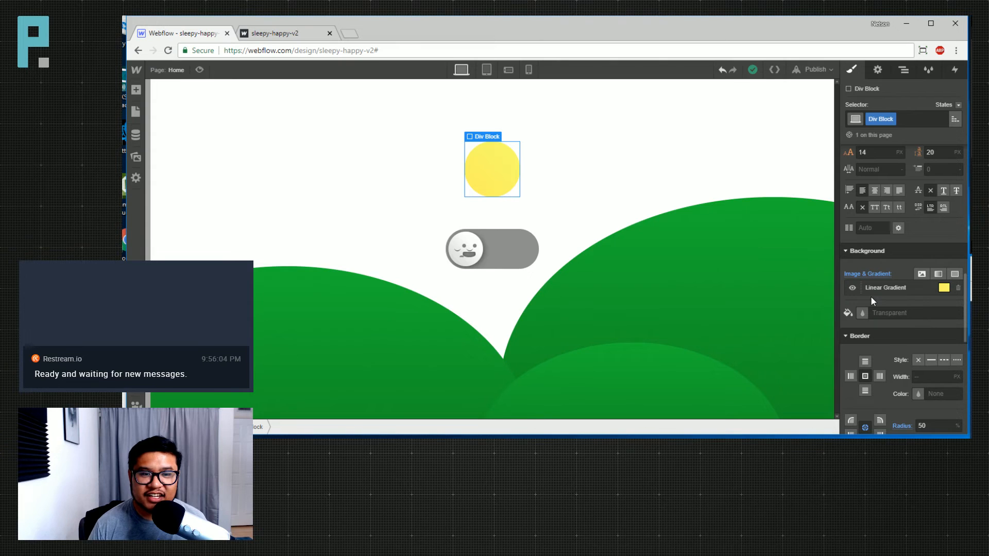
Rename the yellow circle's class to sun
{"action": "double_click", "coordinate": [874, 119]}
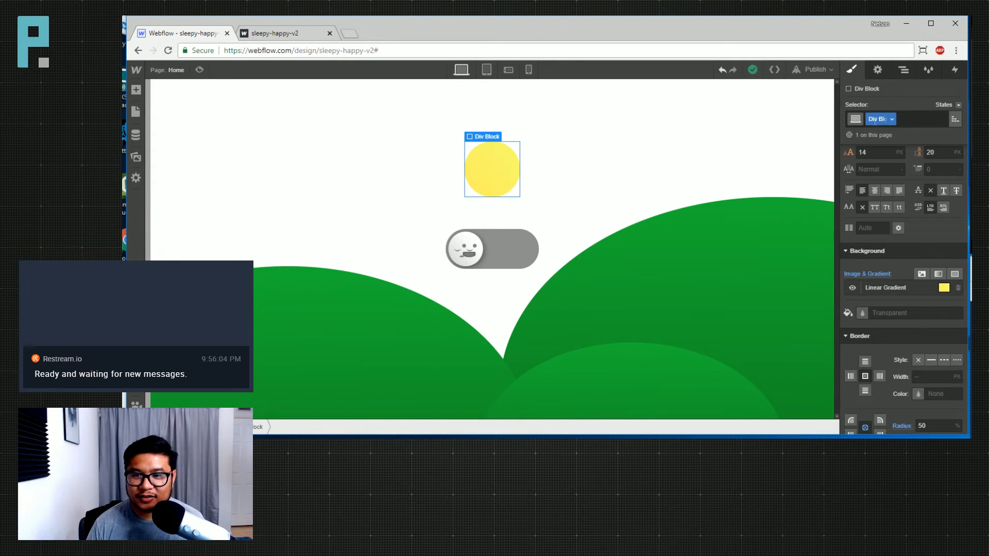
{"action": "type", "text": "sun"}
{"action": "key", "text": "Return"}
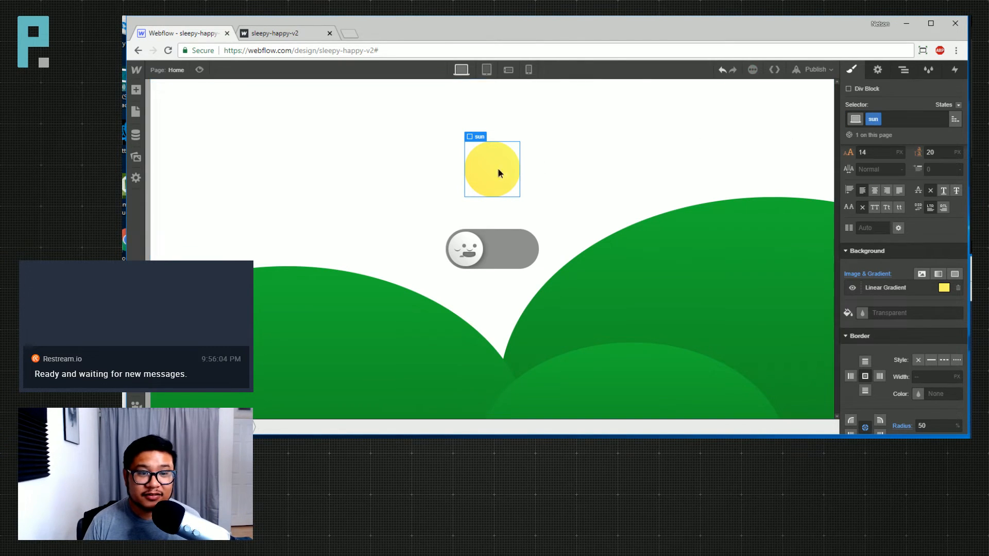
Add a div block inside the sun and give it the class sunglasses
{"action": "key", "text": "a"}
{"action": "key", "text": "a"}
{"action": "key", "text": "a"}
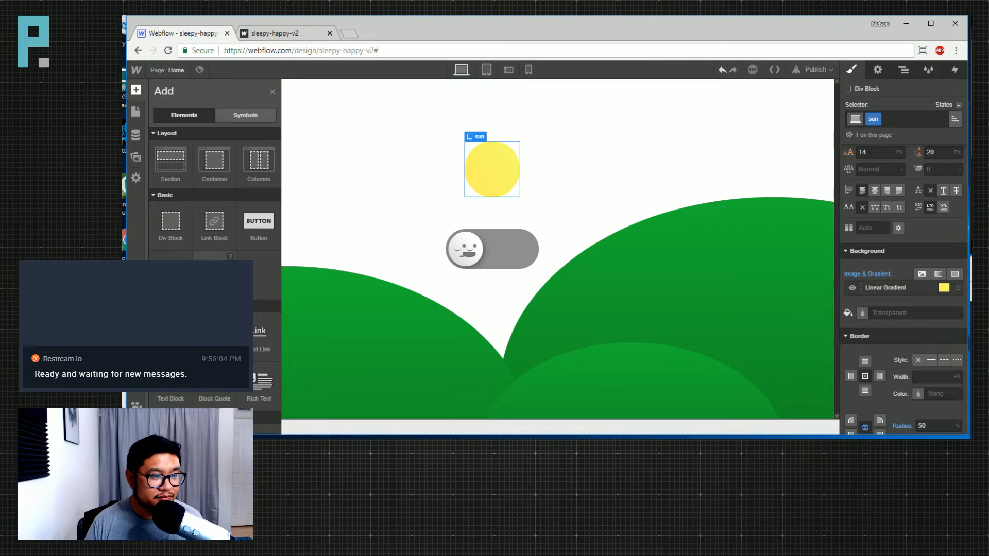
{"action": "left_click", "coordinate": [171, 224]}
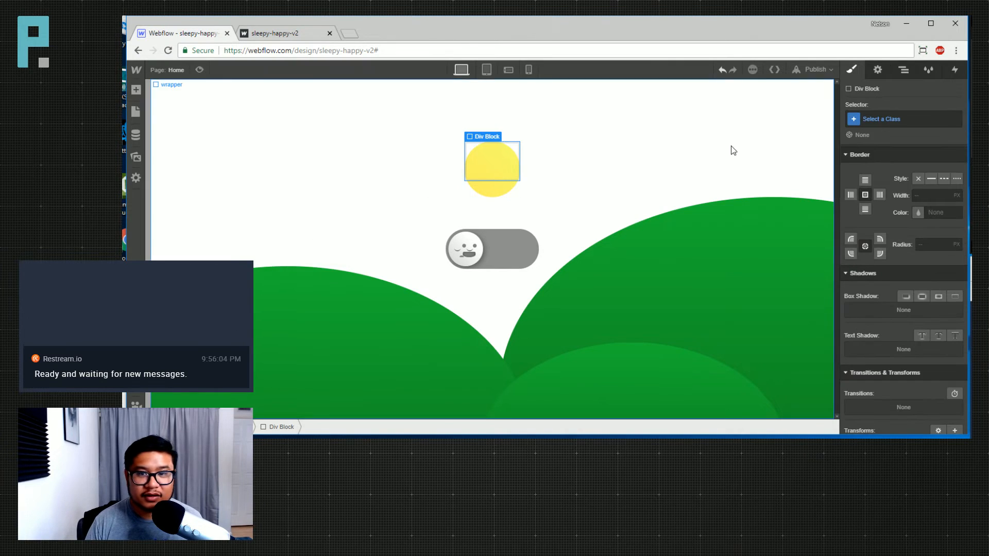
{"action": "left_click", "coordinate": [879, 119]}
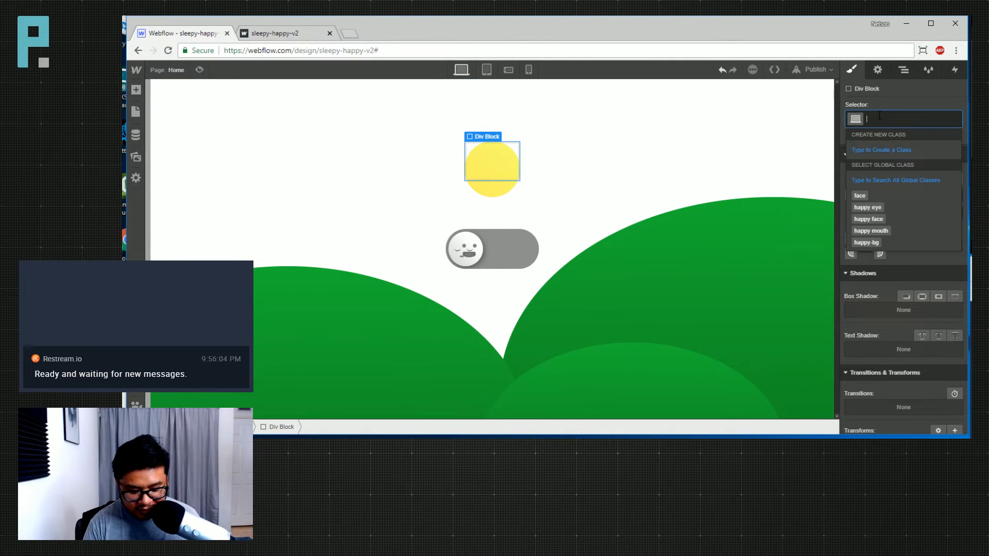
{"action": "type", "text": "sunglasse"}
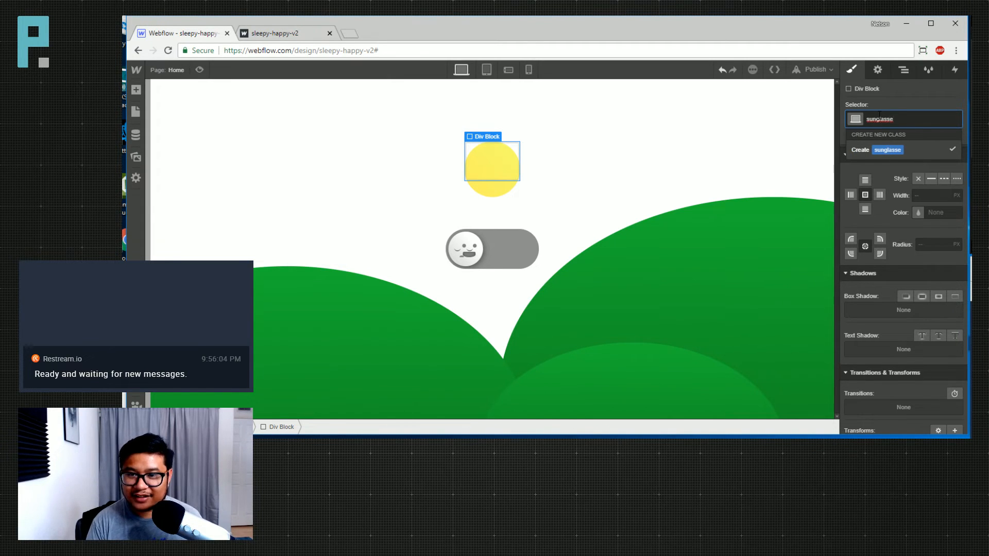
{"action": "type", "text": "s"}
{"action": "key", "text": "Return"}
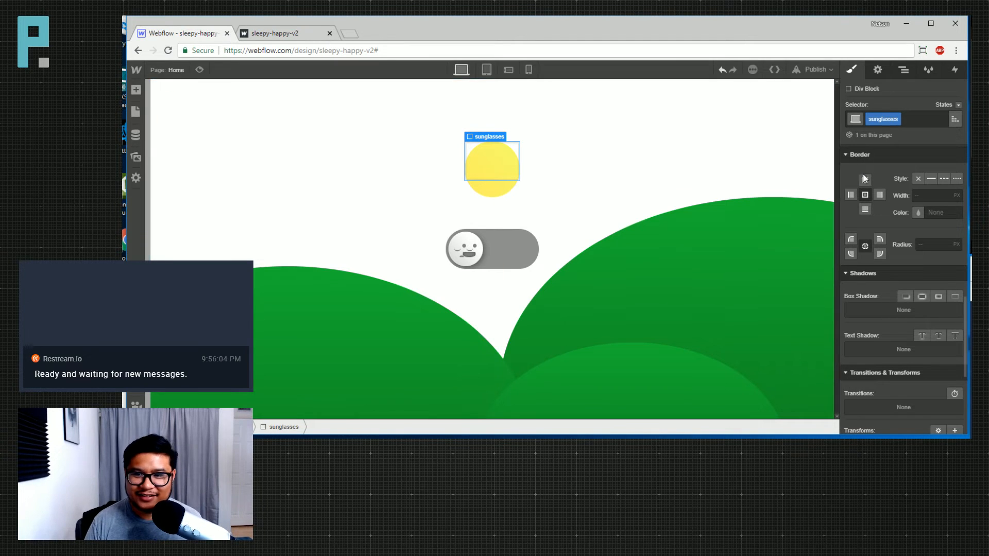
Set the sunglasses block to absolute position covering the full area of the sun, keeping its default block display
{"action": "scroll", "coordinate": [900, 268], "scroll_direction": "up", "scroll_amount": 6}
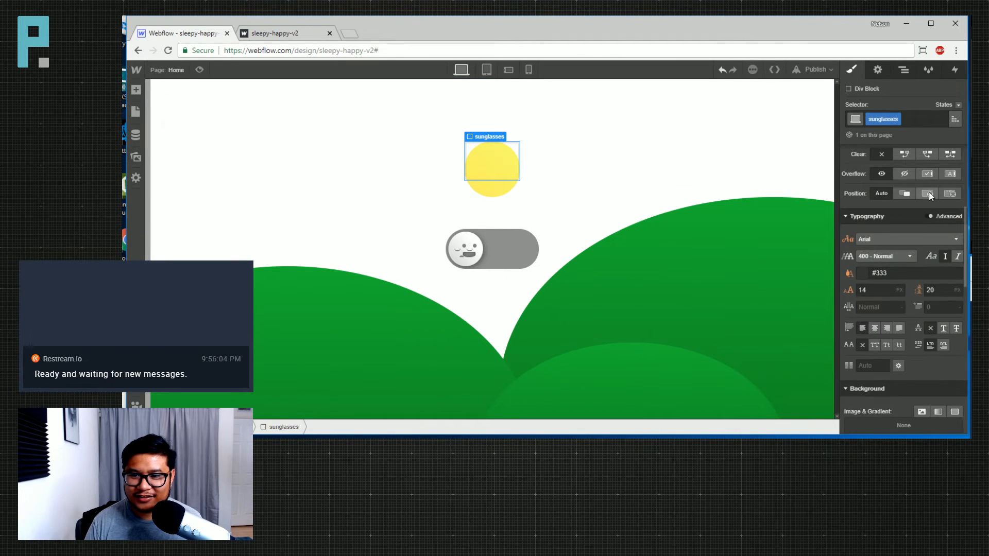
{"action": "left_click", "coordinate": [929, 195]}
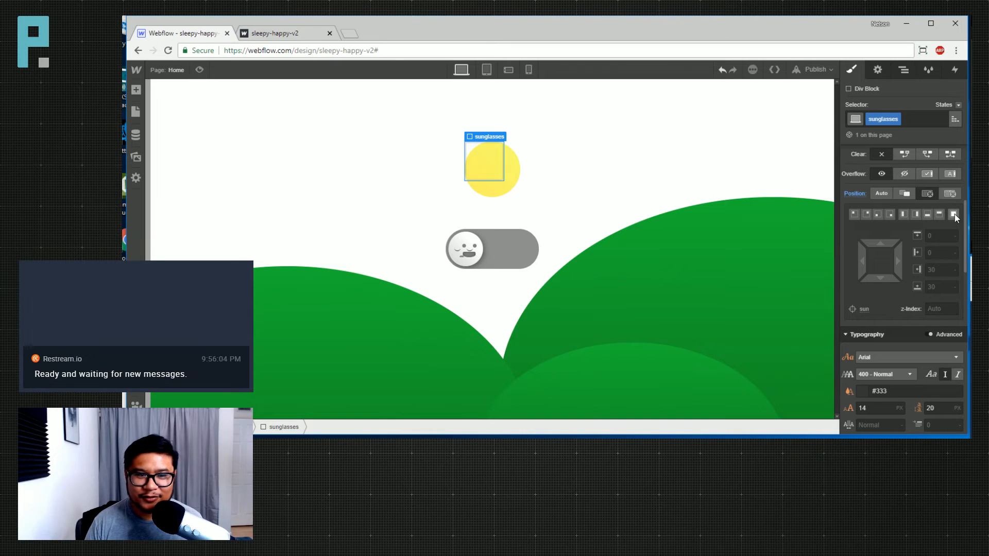
{"action": "left_click", "coordinate": [954, 215]}
{"action": "scroll", "coordinate": [899, 174], "scroll_direction": "up", "scroll_amount": 4}
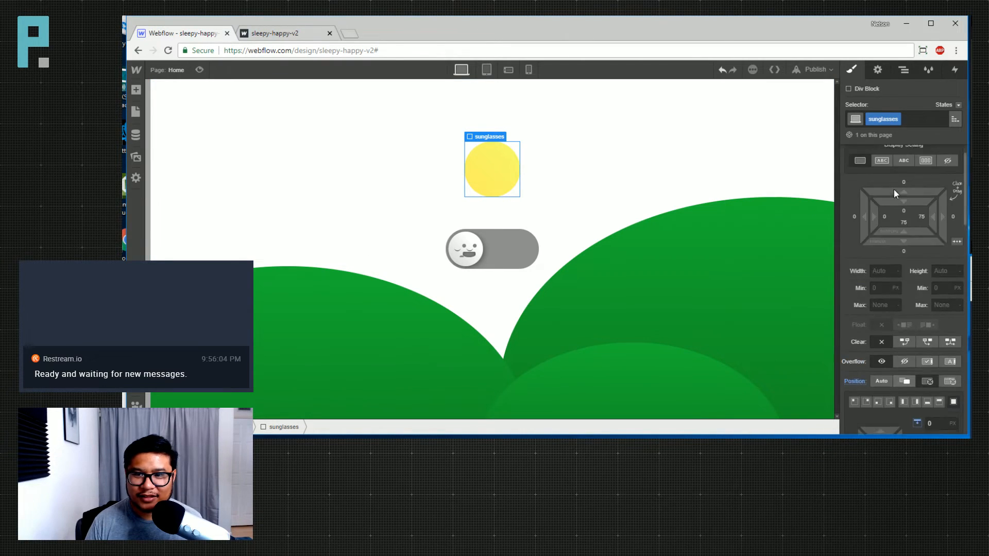
{"action": "left_click", "coordinate": [927, 187]}
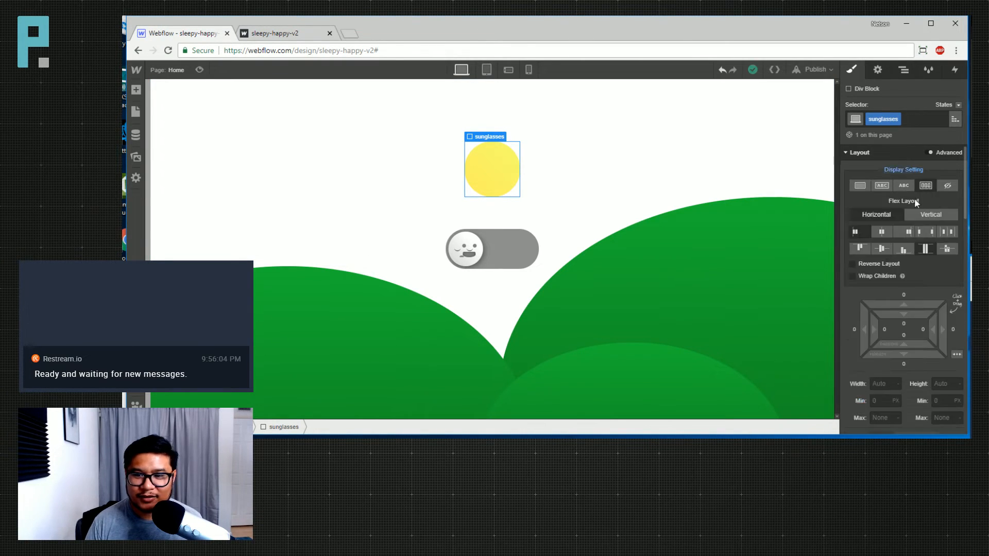
{"action": "left_click", "coordinate": [906, 169], "text": "alt"}
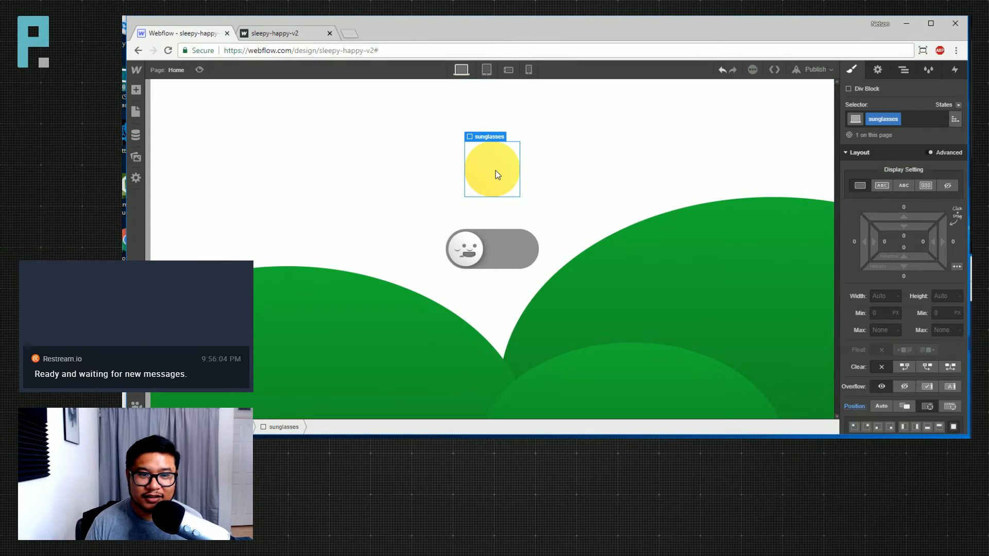
Add a div block inside the sunglasses block
{"action": "key", "text": "a"}
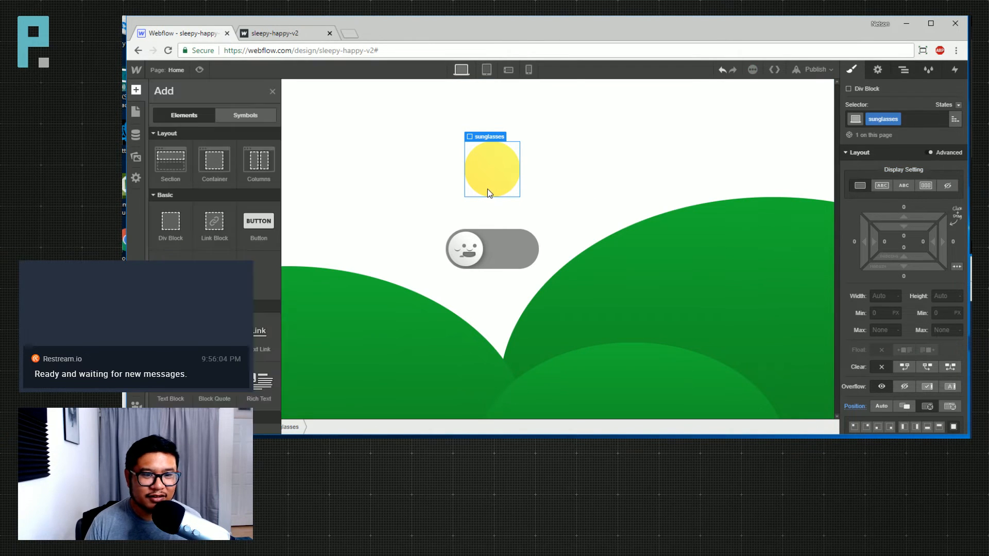
{"action": "key", "text": "a"}
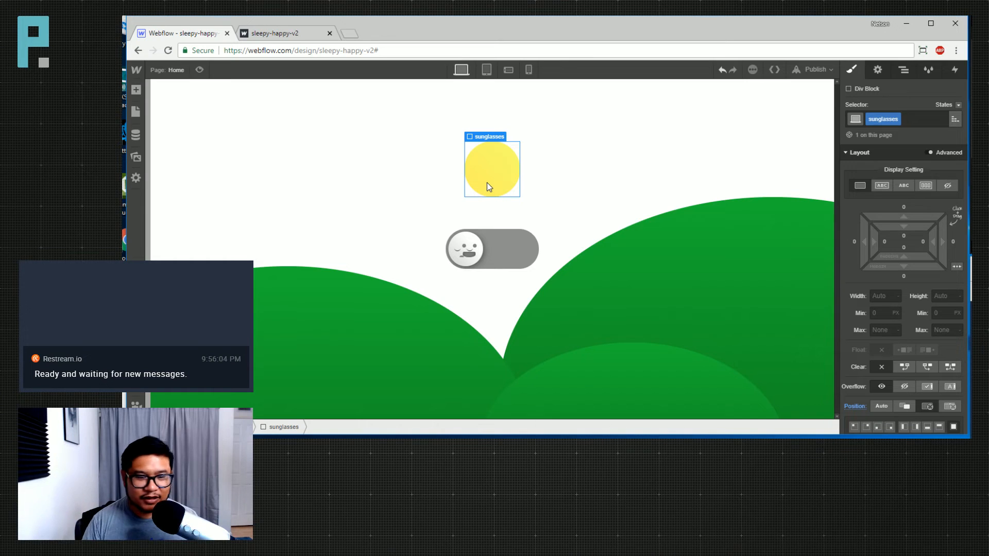
{"action": "key", "text": "a"}
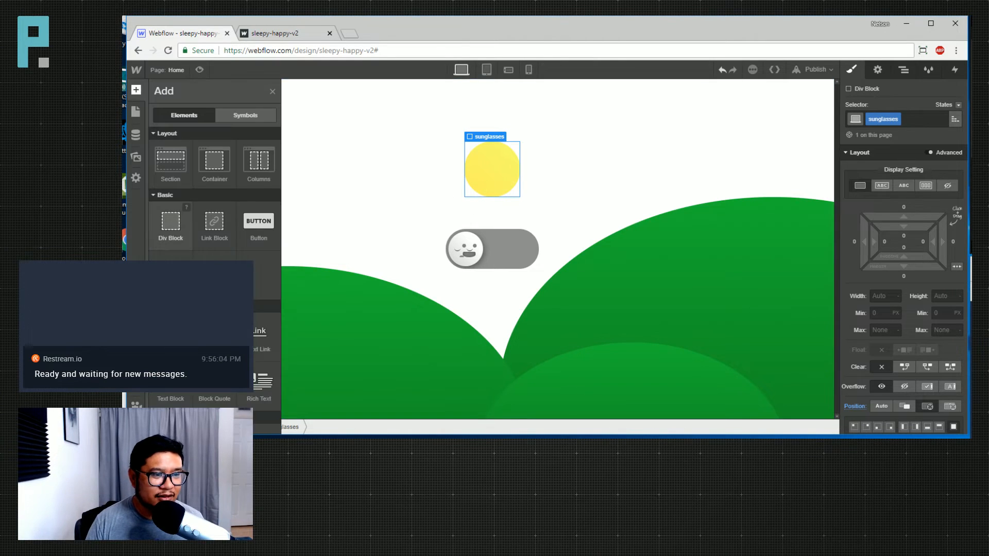
{"action": "left_click", "coordinate": [169, 222]}
Give the new div block the class sun eye
{"action": "left_click", "coordinate": [893, 118]}
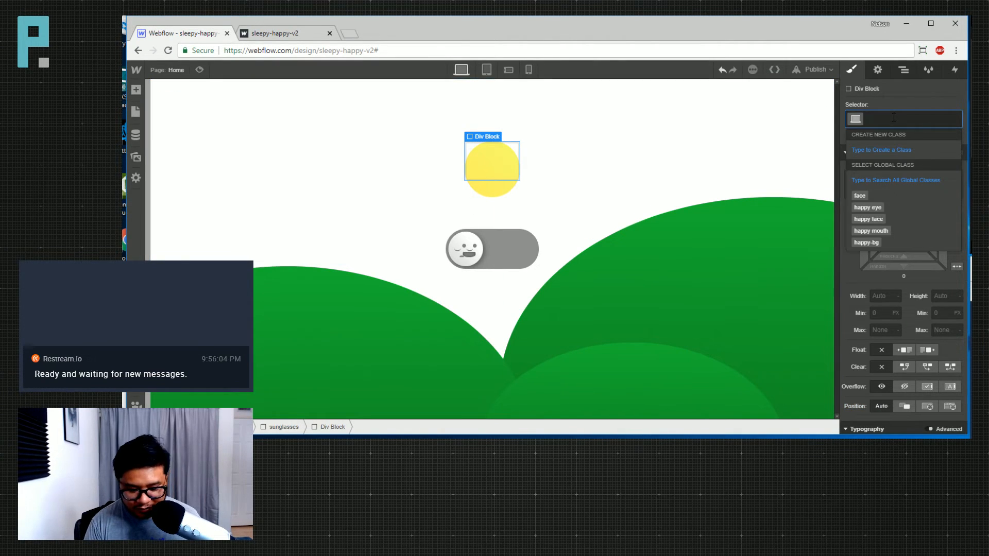
{"action": "type", "text": "saungla"}
{"action": "key", "text": "BackSpace"}
{"action": "key", "text": "BackSpace"}
{"action": "key", "text": "BackSpace"}
{"action": "key", "text": "BackSpace"}
{"action": "key", "text": "BackSpace"}
{"action": "key", "text": "BackSpace"}
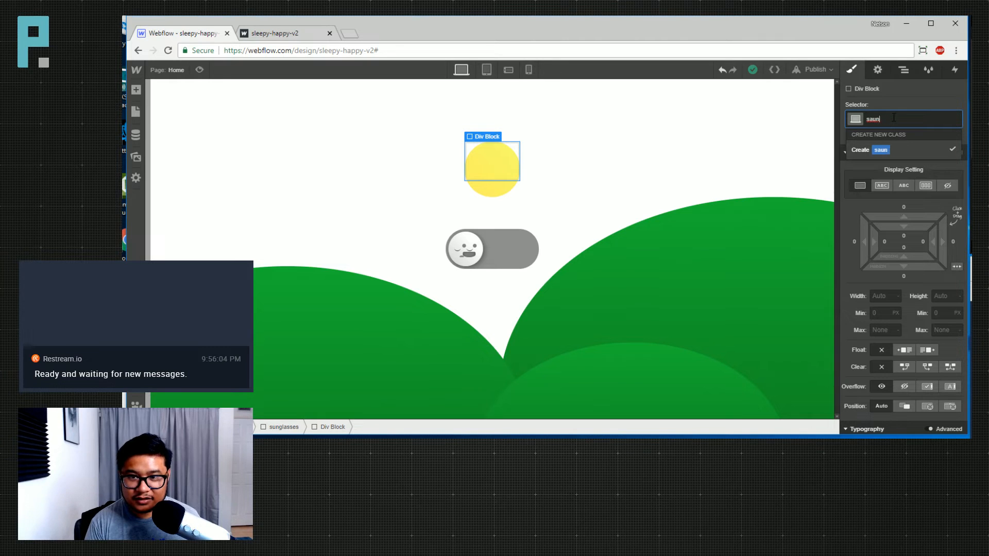
{"action": "type", "text": "unglass"}
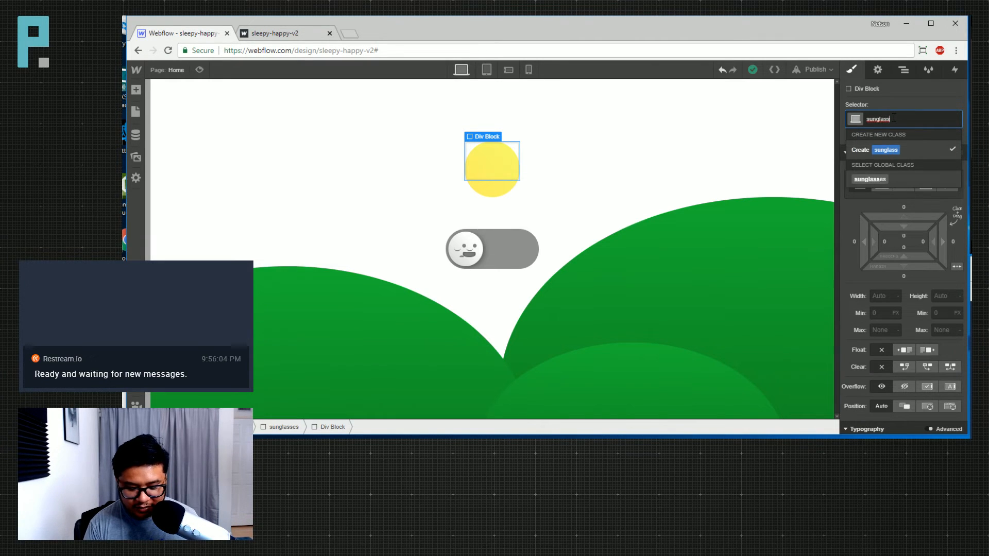
{"action": "key", "text": "BackSpace"}
{"action": "key", "text": "BackSpace"}
{"action": "key", "text": "BackSpace"}
{"action": "key", "text": "BackSpace"}
{"action": "key", "text": "BackSpace"}
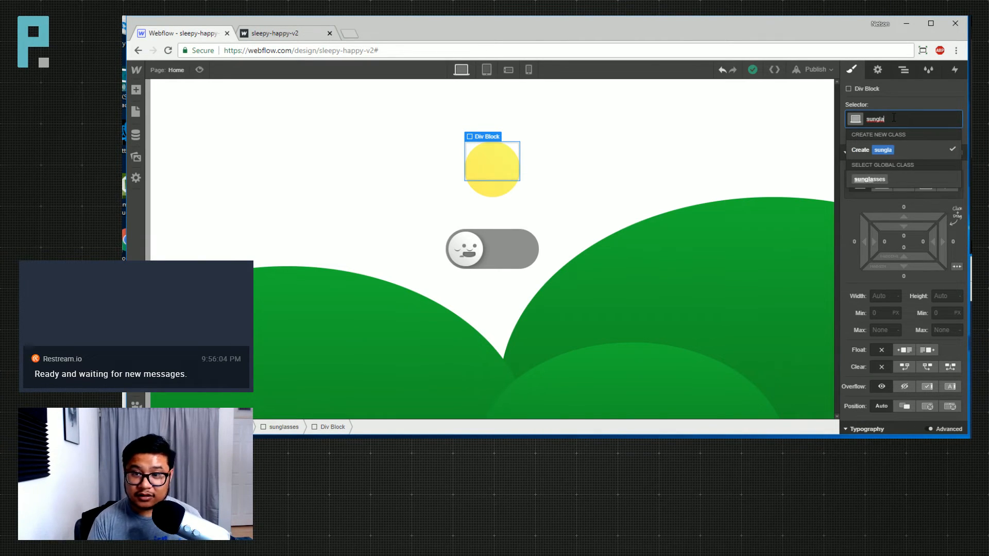
{"action": "type", "text": "erye"}
{"action": "key", "text": "BackSpace"}
{"action": "key", "text": "BackSpace"}
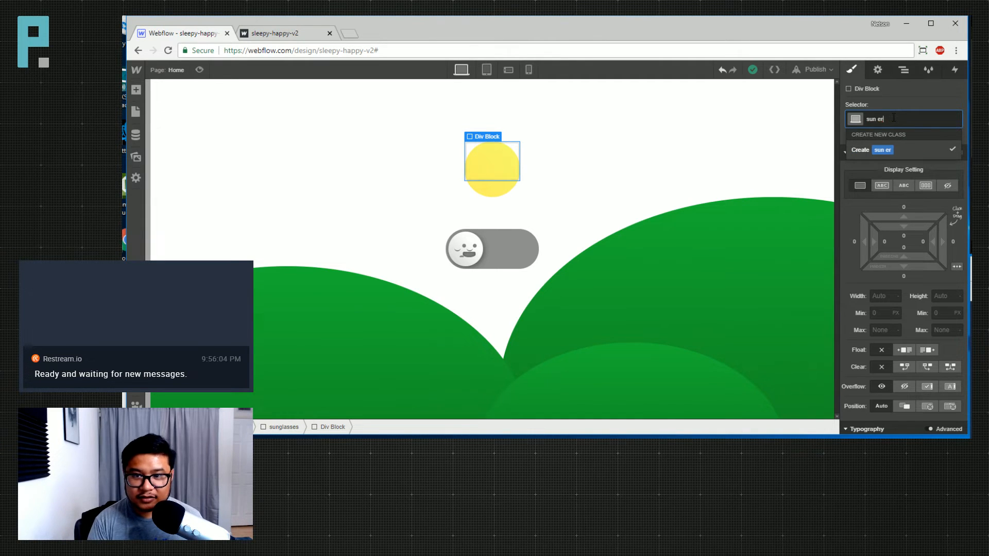
{"action": "type", "text": "ye"}
{"action": "key", "text": "Return"}
Set the sun eye's width and height to 25 px each
{"action": "scroll", "coordinate": [903, 286], "scroll_direction": "down", "scroll_amount": 3}
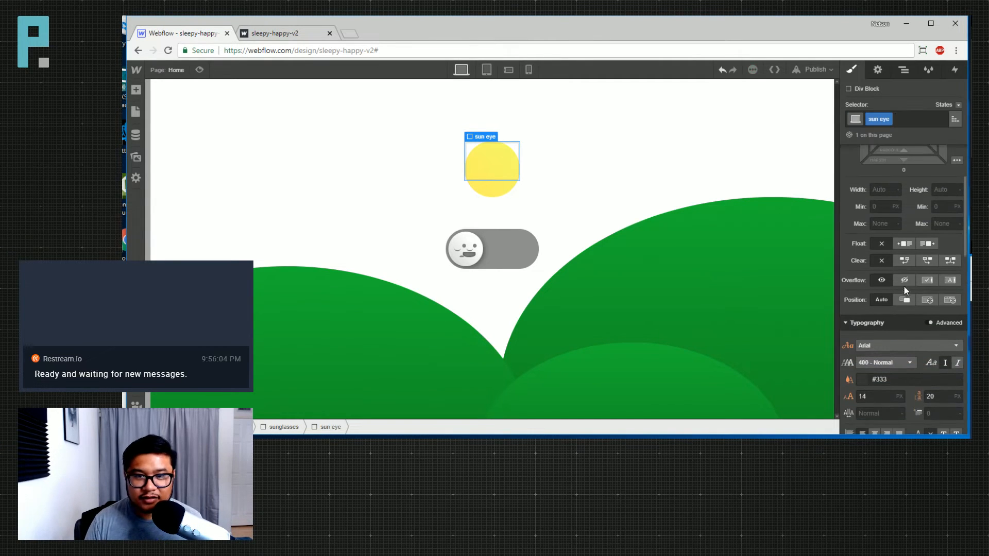
{"action": "left_click", "coordinate": [886, 191]}
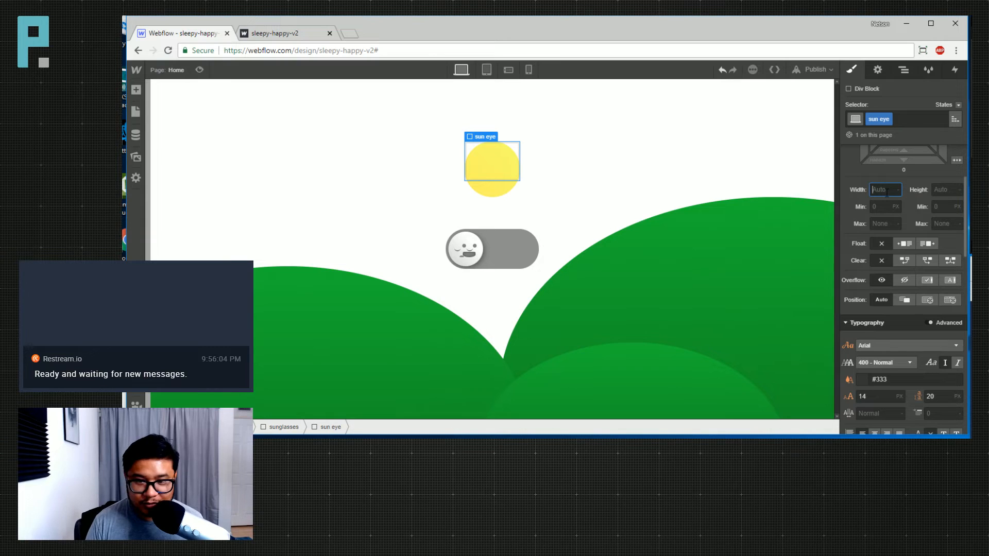
{"action": "type", "text": "25"}
{"action": "key", "text": "Tab"}
{"action": "type", "text": "2"}
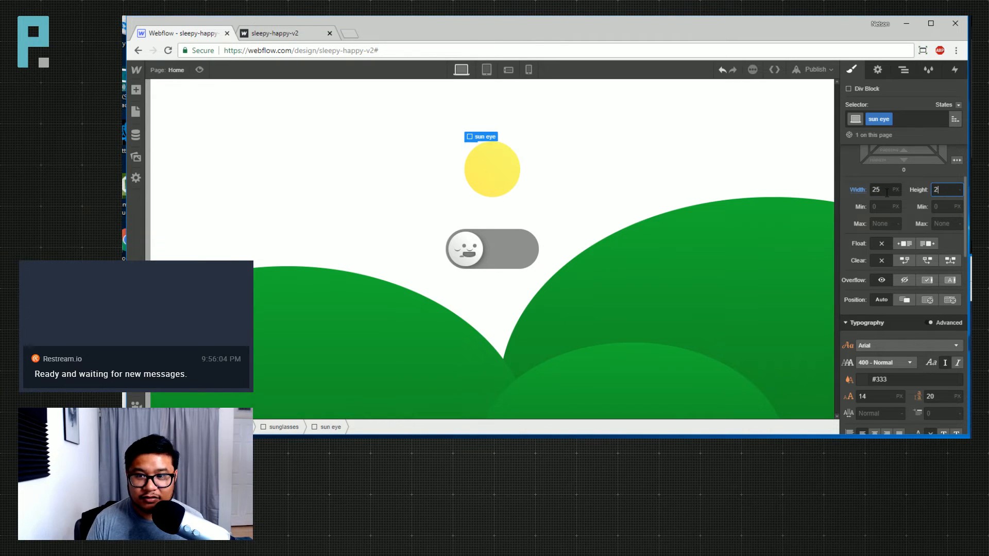
{"action": "key", "text": "BackSpace"}
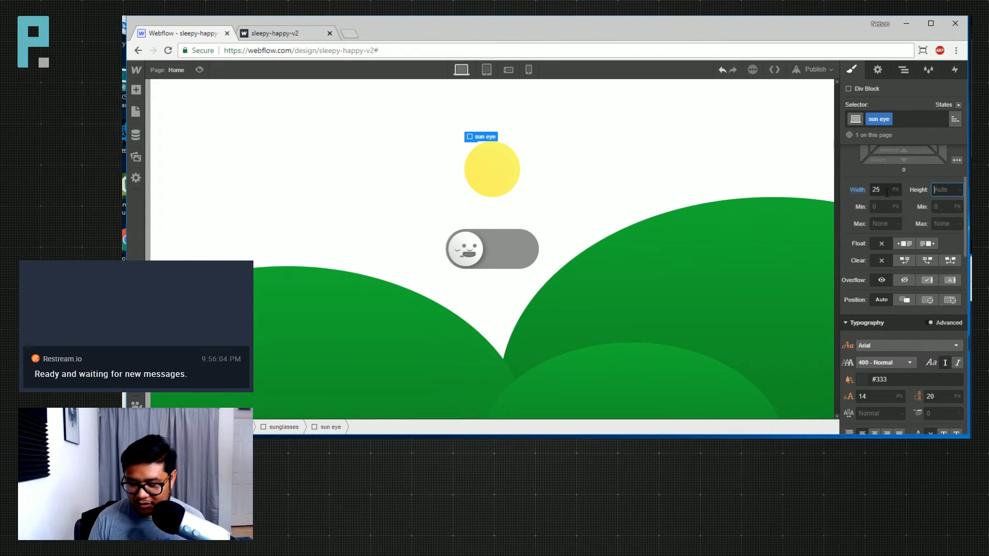
{"action": "type", "text": "25"}
Give the sun eye a dark grey background color, #3d3d3d
{"action": "scroll", "coordinate": [864, 268], "scroll_direction": "down", "scroll_amount": 10}
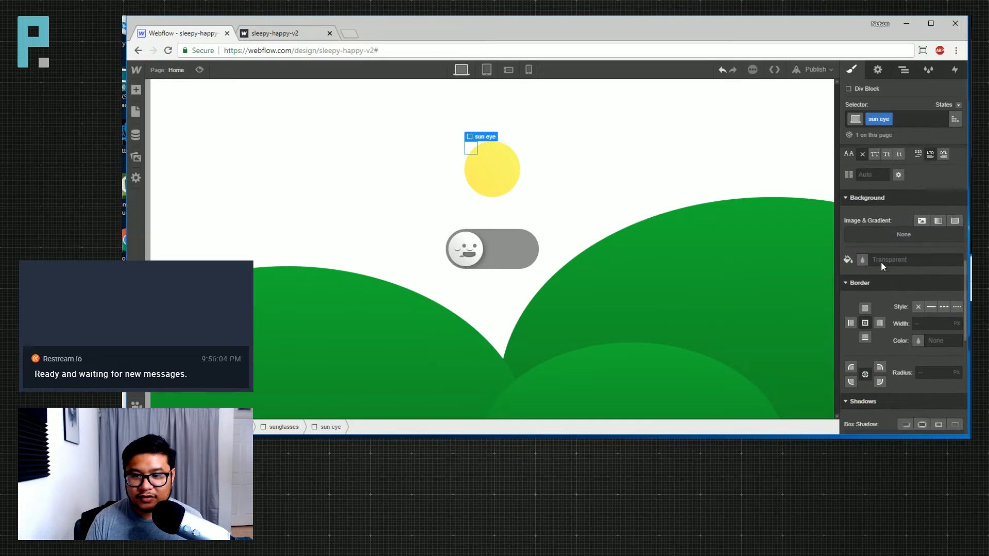
{"action": "scroll", "coordinate": [912, 256], "scroll_direction": "up", "scroll_amount": 3}
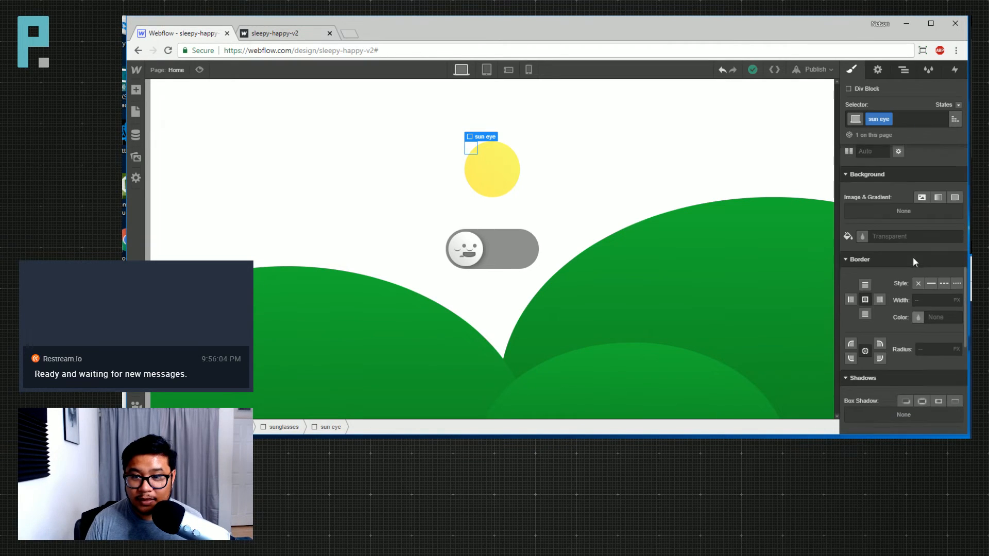
{"action": "left_click", "coordinate": [862, 237]}
{"action": "left_click", "coordinate": [865, 317]}
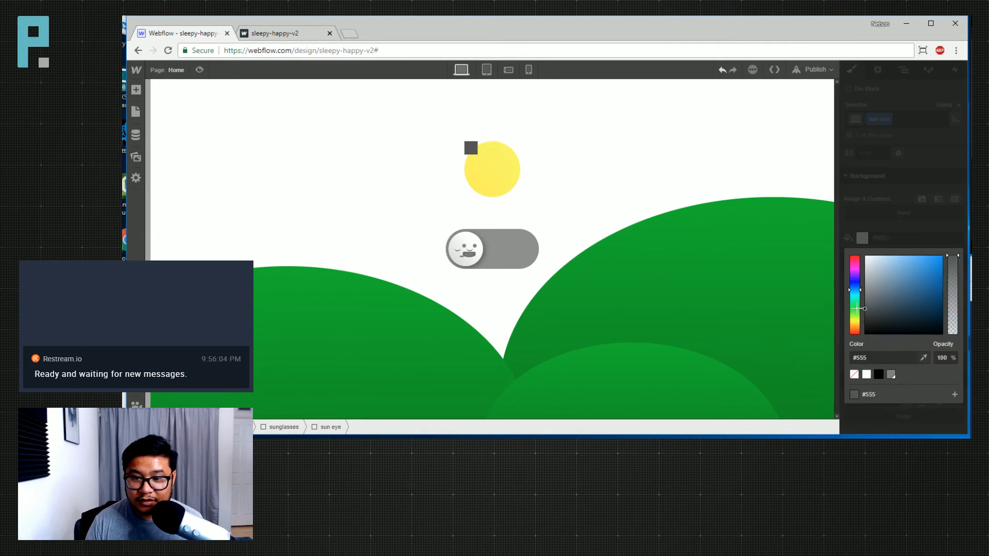
{"action": "left_click", "coordinate": [897, 208]}
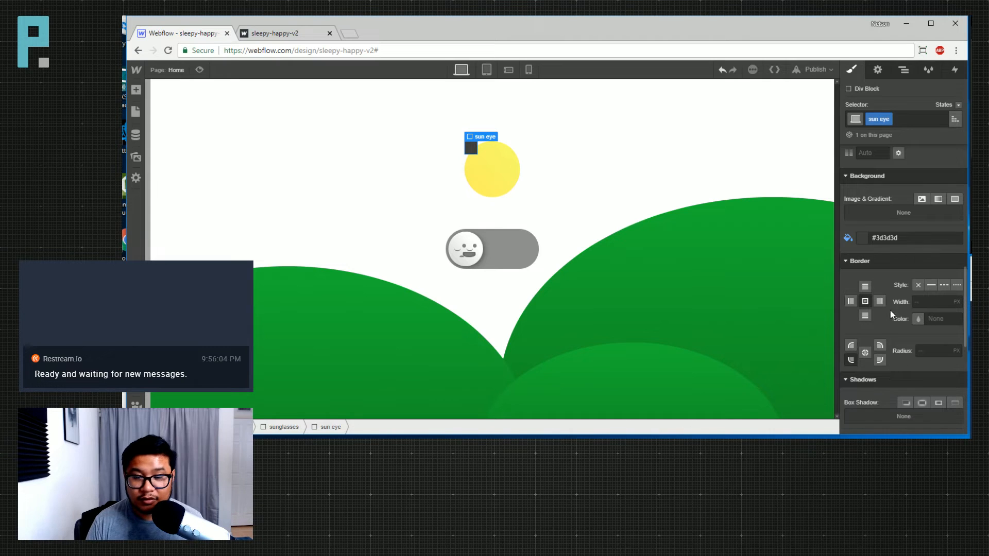
Round the sun eye's bottom-left and bottom-right corners with a 25 px radius each
{"action": "left_click", "coordinate": [922, 349]}
{"action": "type", "text": "25"}
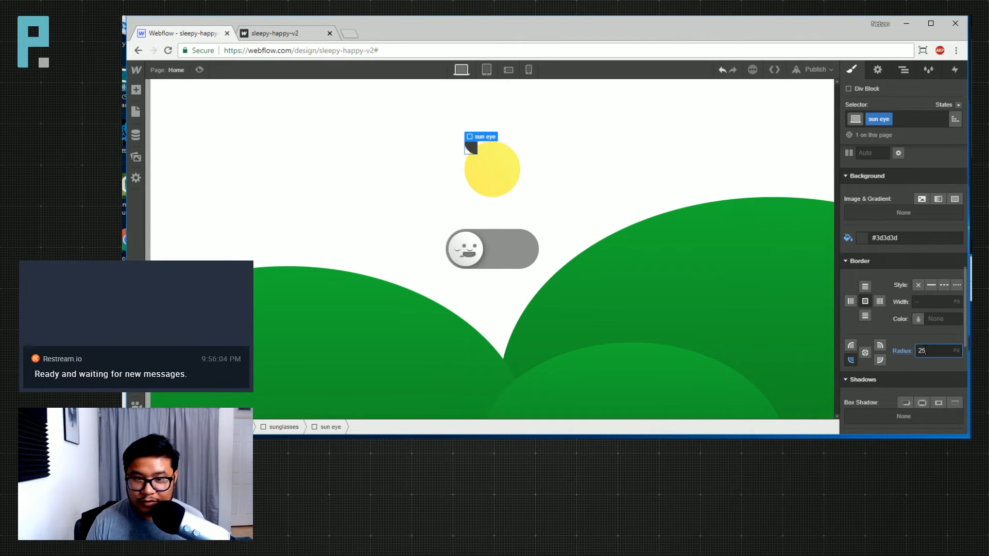
{"action": "left_click", "coordinate": [879, 359]}
{"action": "left_click", "coordinate": [920, 350]}
{"action": "type", "text": "2"}
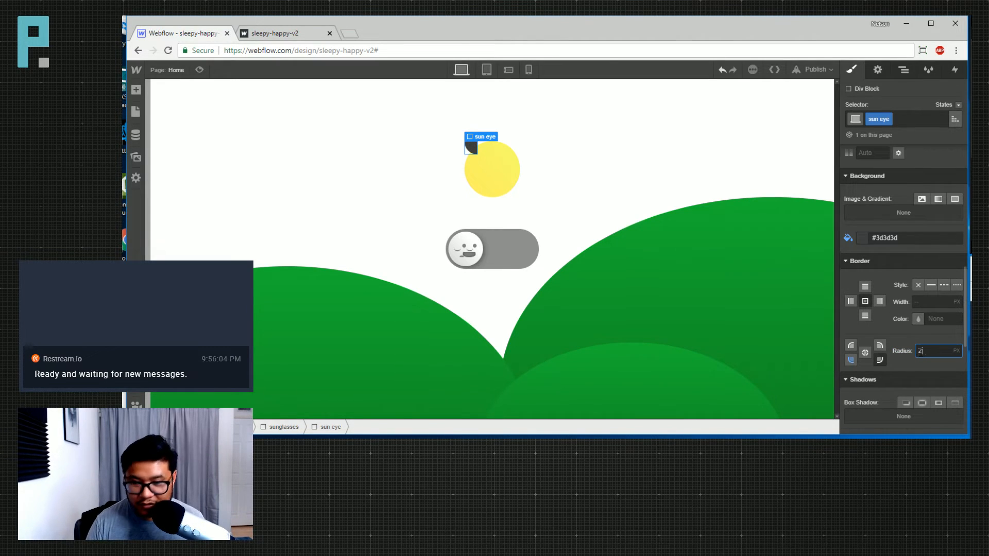
{"action": "type", "text": "5"}
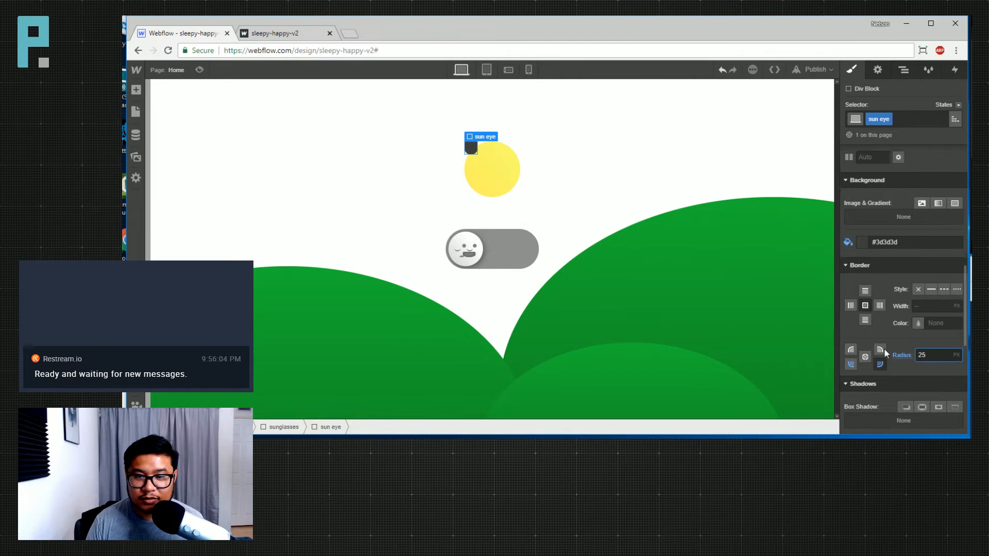
Reduce the sun eye's height to 17 px
{"action": "scroll", "coordinate": [875, 350], "scroll_direction": "up", "scroll_amount": 5}
{"action": "double_click", "coordinate": [939, 296]}
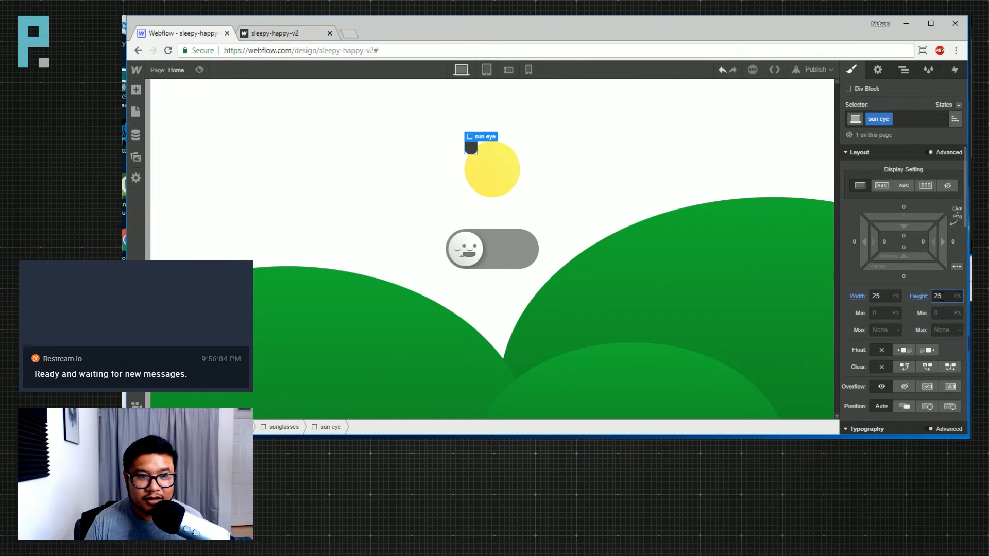
{"action": "type", "text": "15"}
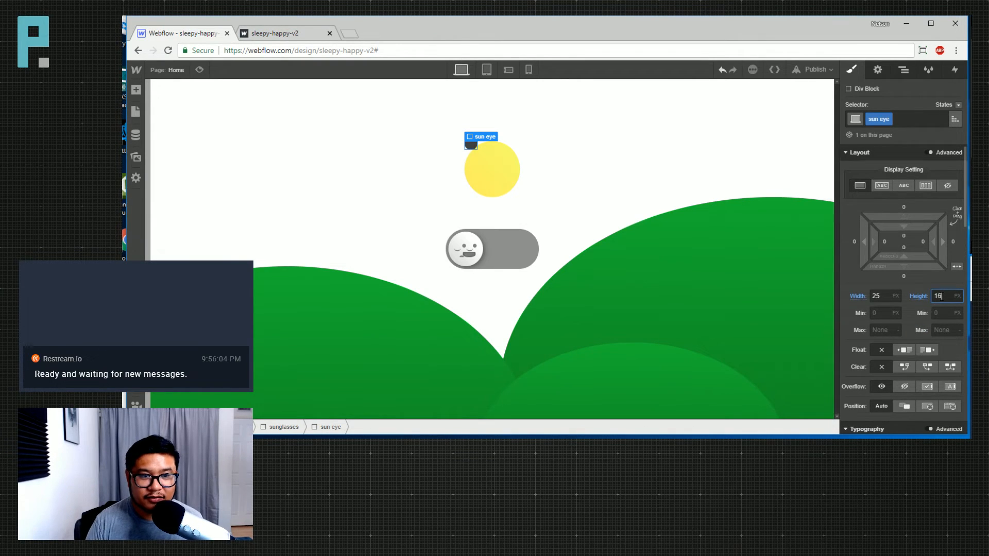
Position the sun eye absolutely from the top-left of the sunglasses block, offset 31 px from the top and 29 px from the left
{"action": "scroll", "coordinate": [920, 141], "scroll_direction": "down", "scroll_amount": 2}
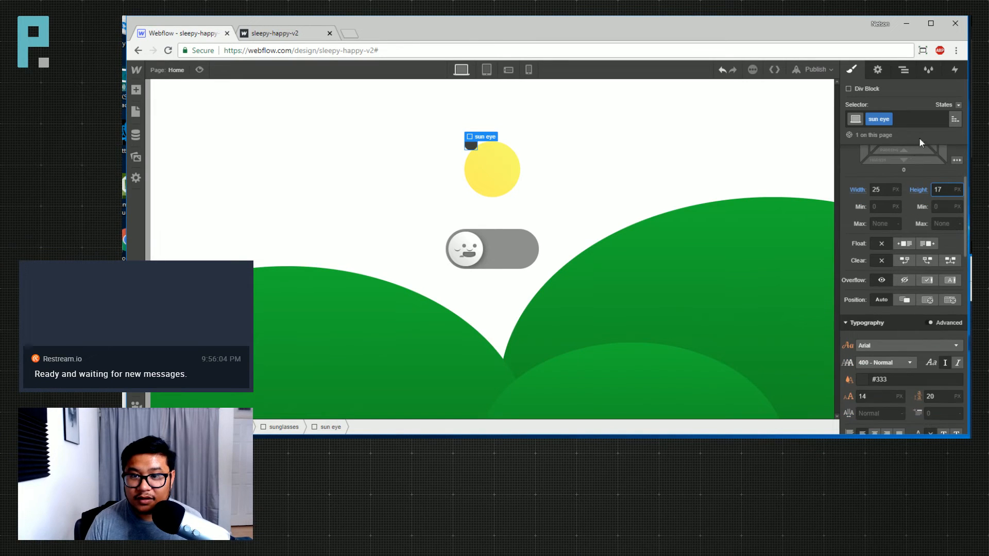
{"action": "left_click", "coordinate": [929, 300]}
{"action": "scroll", "coordinate": [914, 388], "scroll_direction": "down", "scroll_amount": 2}
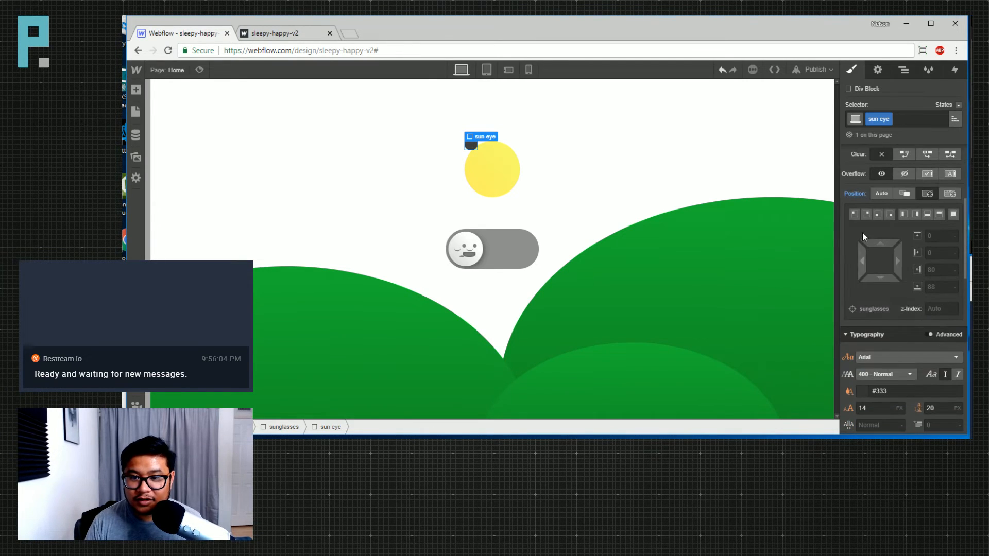
{"action": "left_click", "coordinate": [854, 215]}
{"action": "left_click_drag", "start_coordinate": [881, 242], "coordinate": [911, 266]}
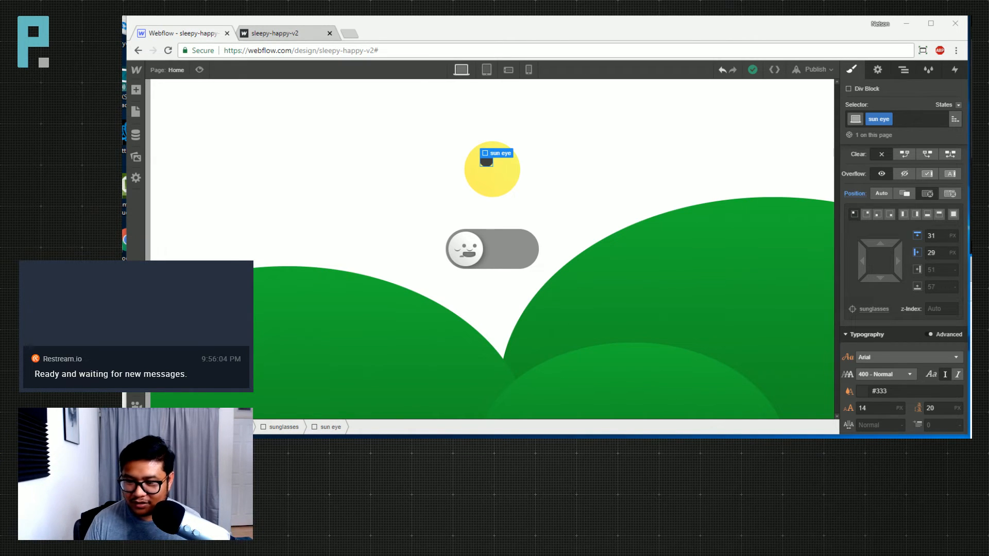
Flatten the sun eye further by setting its height to 13 px
{"action": "scroll", "coordinate": [901, 218], "scroll_direction": "up", "scroll_amount": 2}
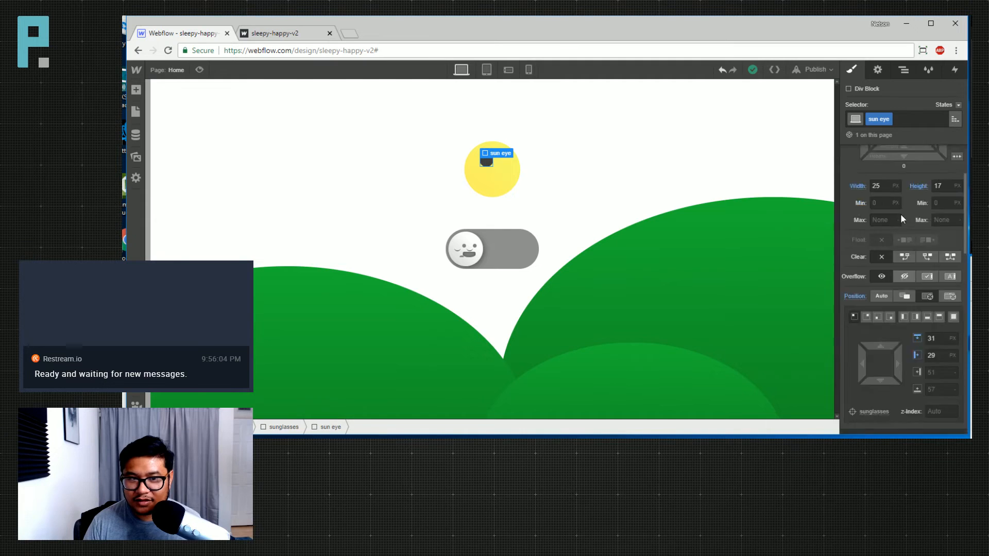
{"action": "scroll", "coordinate": [902, 219], "scroll_direction": "up", "scroll_amount": 2}
{"action": "left_click", "coordinate": [942, 296]}
{"action": "type", "text": "14"}
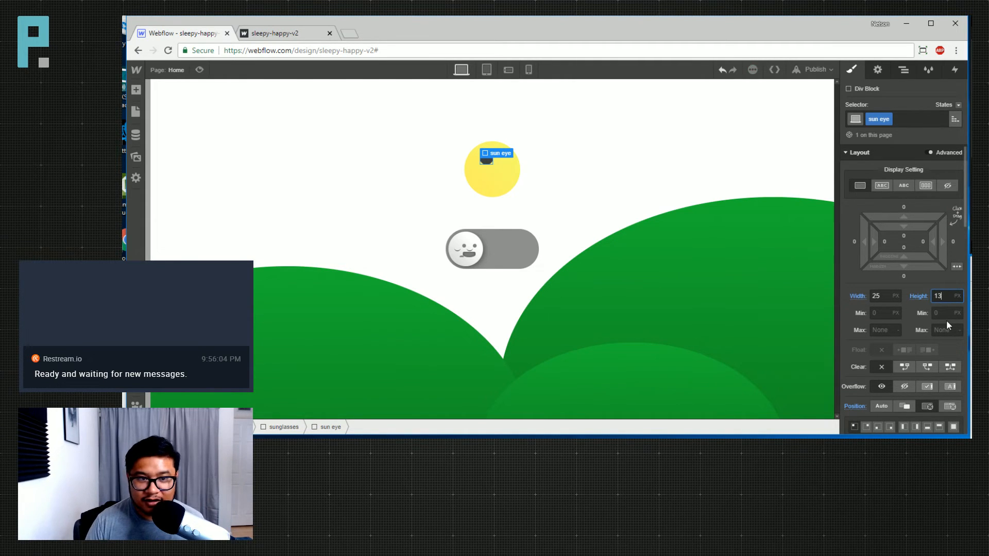
{"action": "left_click", "coordinate": [511, 187]}
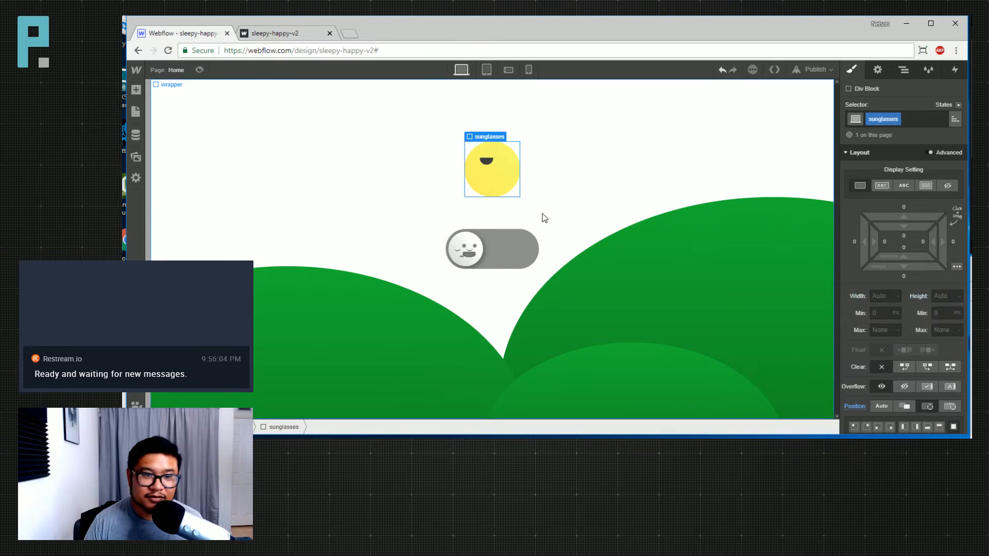
Move the sun eye toward the sun's left edge with a 10 px left offset
{"action": "left_click", "coordinate": [486, 160]}
{"action": "scroll", "coordinate": [883, 409], "scroll_direction": "down", "scroll_amount": 3}
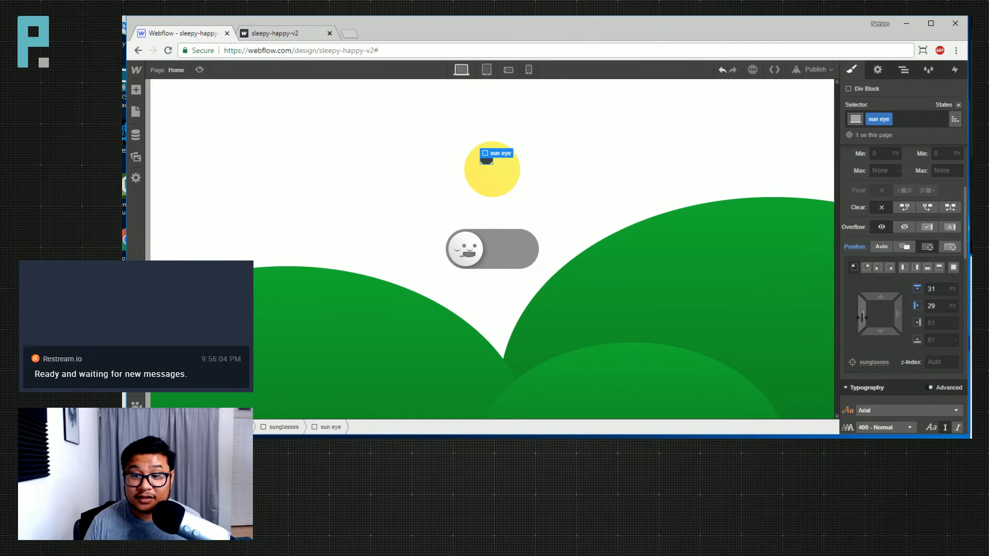
{"action": "left_click_drag", "start_coordinate": [862, 317], "coordinate": [831, 316]}
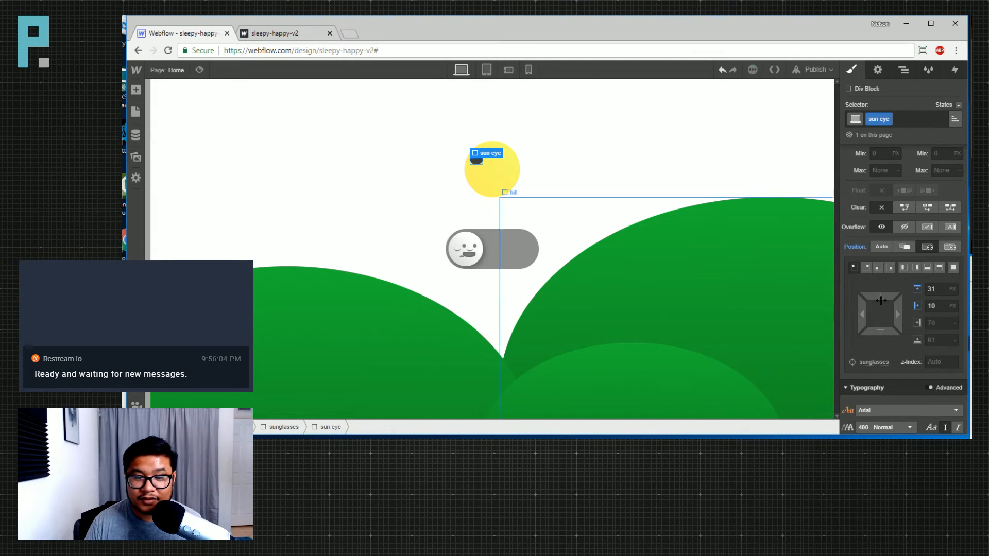
Duplicate the sun eye within the sunglasses block and show the copy's style settings
{"action": "left_click", "coordinate": [904, 70]}
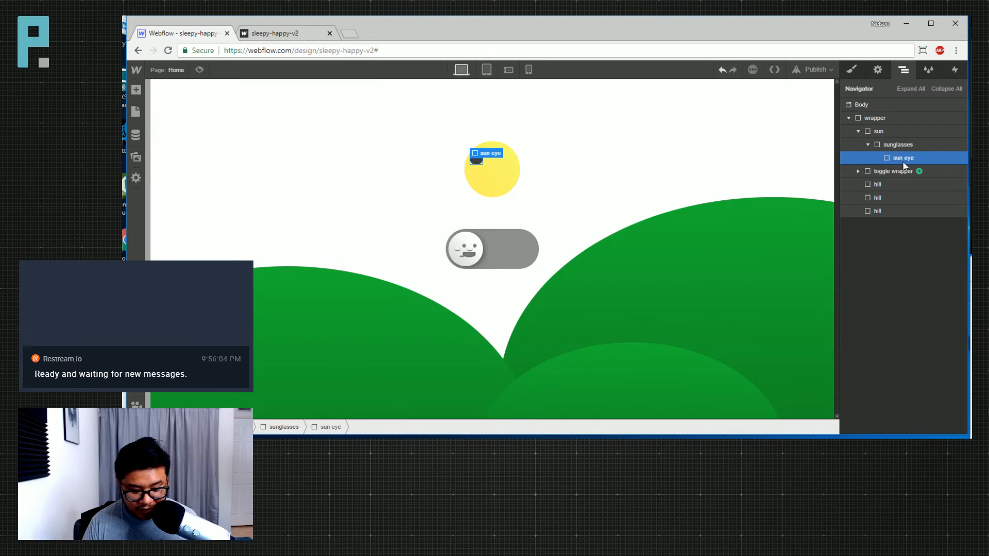
{"action": "key", "text": "ctrl+c"}
{"action": "key", "text": "ctrl+v"}
{"action": "left_click", "coordinate": [852, 69]}
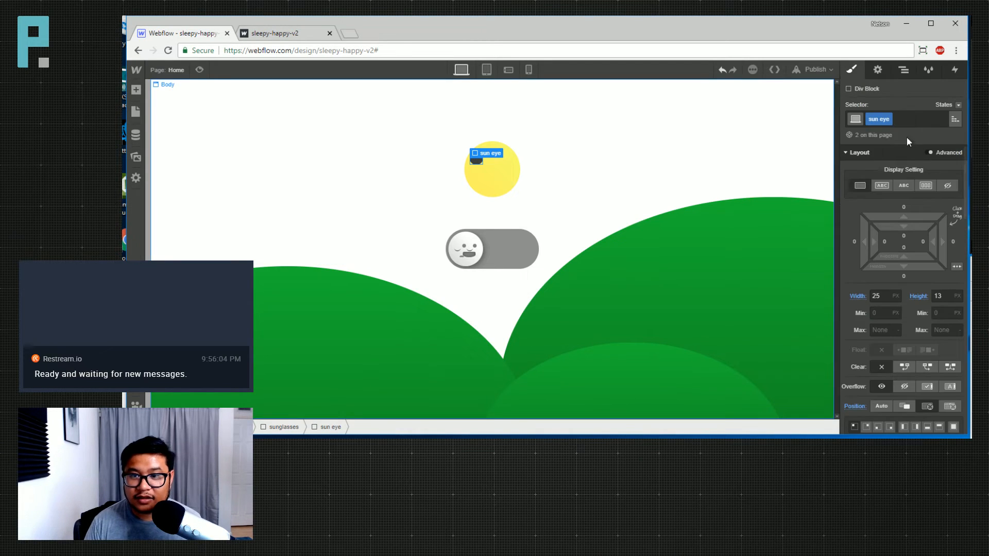
Add the combo class right to the copied sun eye and set its left offset to 46 px
{"action": "left_click", "coordinate": [903, 120]}
{"action": "type", "text": "right"}
{"action": "key", "text": "Return"}
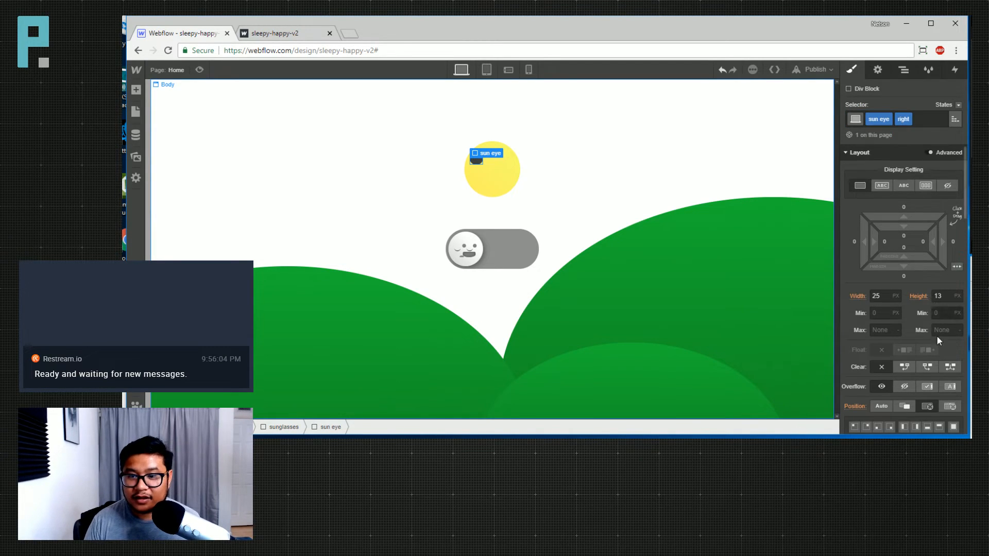
{"action": "scroll", "coordinate": [910, 332], "scroll_direction": "down", "scroll_amount": 5}
{"action": "left_click_drag", "start_coordinate": [862, 273], "coordinate": [920, 256]}
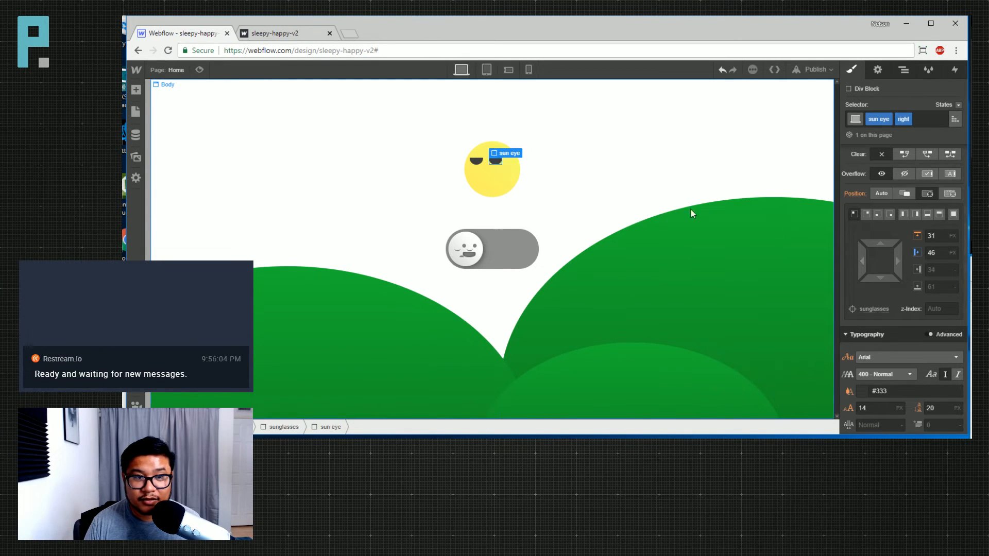
Add another div block inside the sunglasses block after the two eyes and show its style settings
{"action": "left_click", "coordinate": [904, 70]}
{"action": "key", "text": "a"}
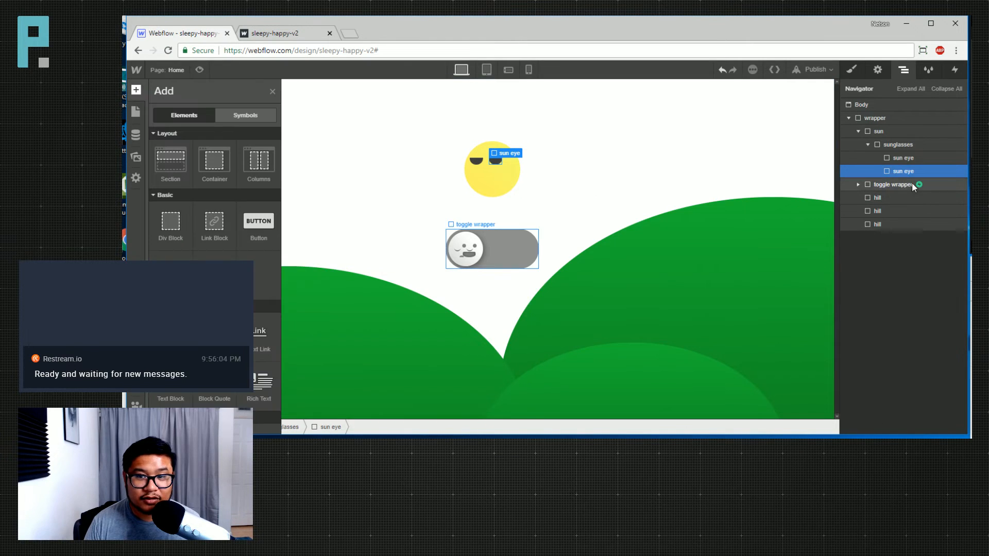
{"action": "left_click_drag", "start_coordinate": [168, 221], "coordinate": [917, 185]}
{"action": "left_click", "coordinate": [858, 75]}
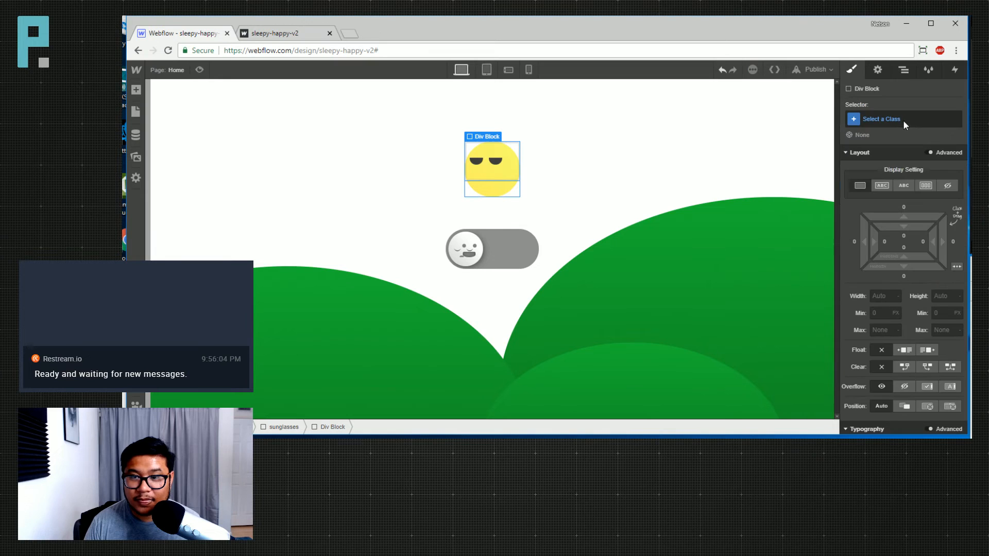
Give the new div block inside the sunglasses block the class sunglass frame
{"action": "left_click", "coordinate": [903, 119]}
{"action": "type", "text": "frame"}
{"action": "key", "text": "BackSpace"}
{"action": "key", "text": "BackSpace"}
{"action": "key", "text": "BackSpace"}
{"action": "key", "text": "BackSpace"}
{"action": "key", "text": "BackSpace"}
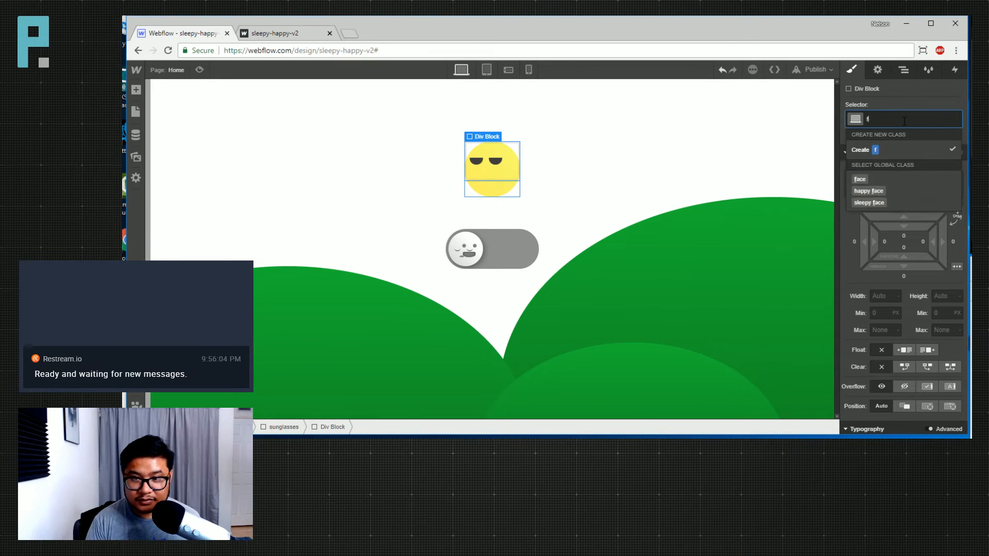
{"action": "type", "text": "sunglas"}
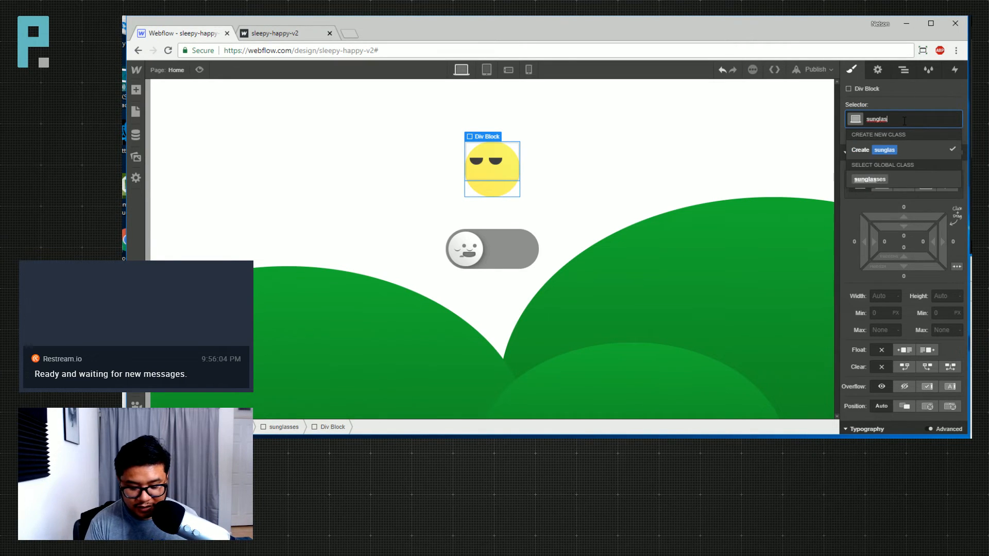
{"action": "type", "text": "s frame"}
{"action": "key", "text": "Return"}
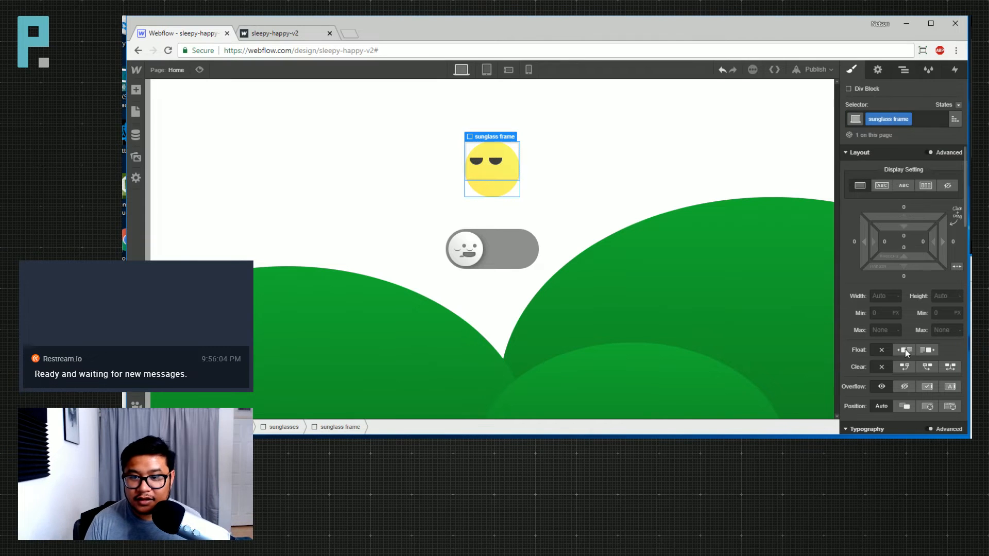
Set the sunglass frame's height to 3 px and its width to 100 px
{"action": "left_click", "coordinate": [944, 295]}
{"action": "type", "text": "3"}
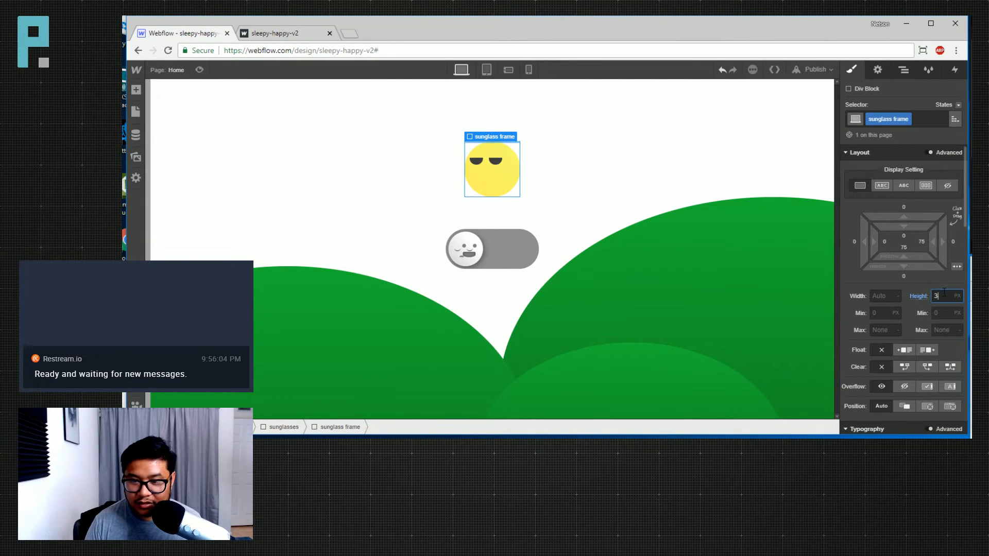
{"action": "left_click", "coordinate": [877, 294]}
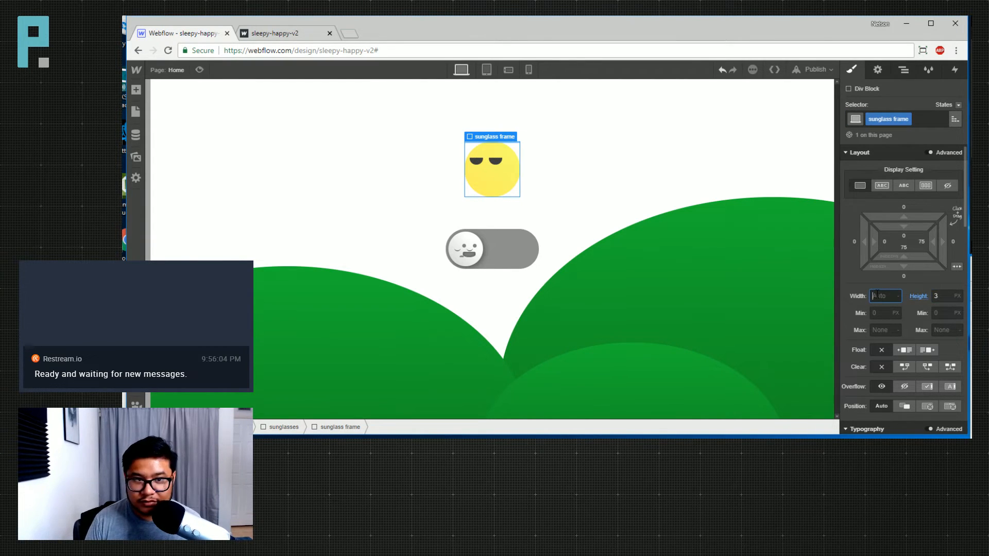
{"action": "type", "text": "100"}
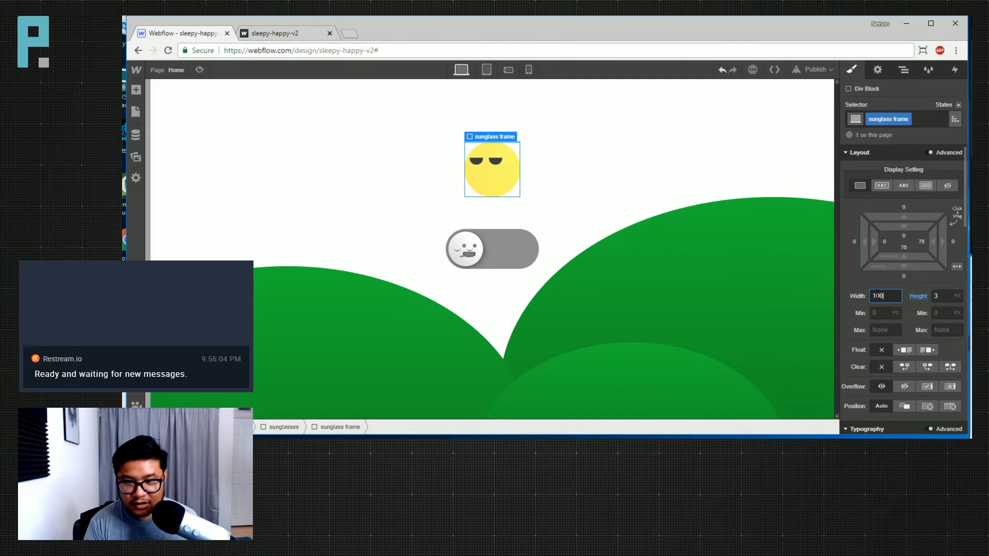
{"action": "type", "text": "px"}
{"action": "key", "text": "Return"}
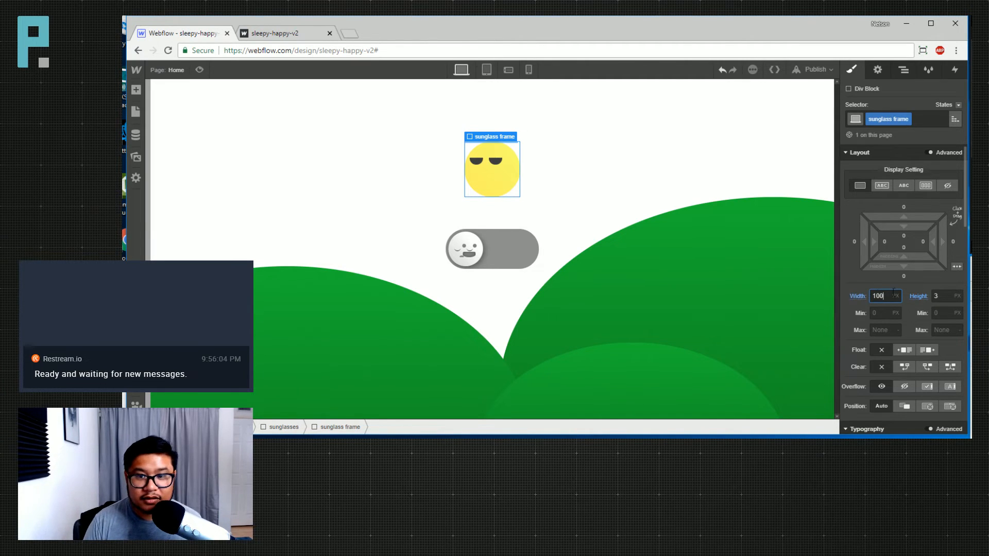
Copy the background colour value #3d3d3d from the right sun eye
{"action": "scroll", "coordinate": [897, 334], "scroll_direction": "down", "scroll_amount": 6}
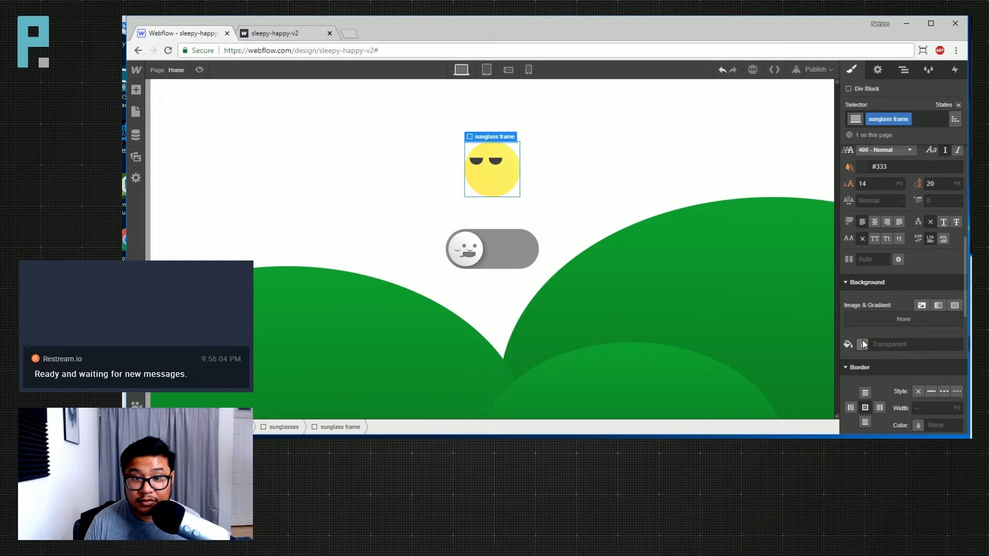
{"action": "left_click", "coordinate": [505, 167]}
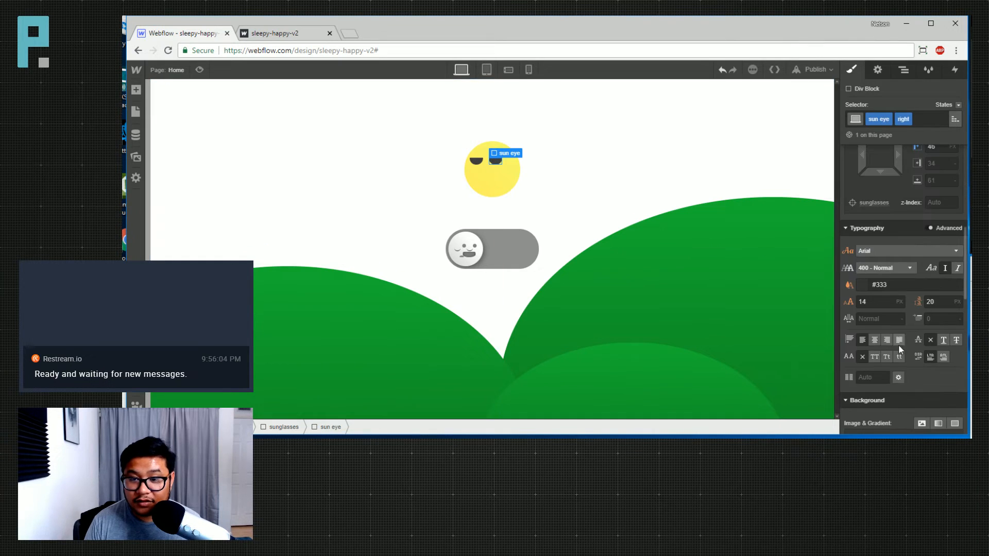
{"action": "scroll", "coordinate": [901, 232], "scroll_direction": "down", "scroll_amount": 5}
{"action": "left_click", "coordinate": [887, 303]}
{"action": "triple_click", "coordinate": [886, 302]}
{"action": "key", "text": "ctrl+c"}
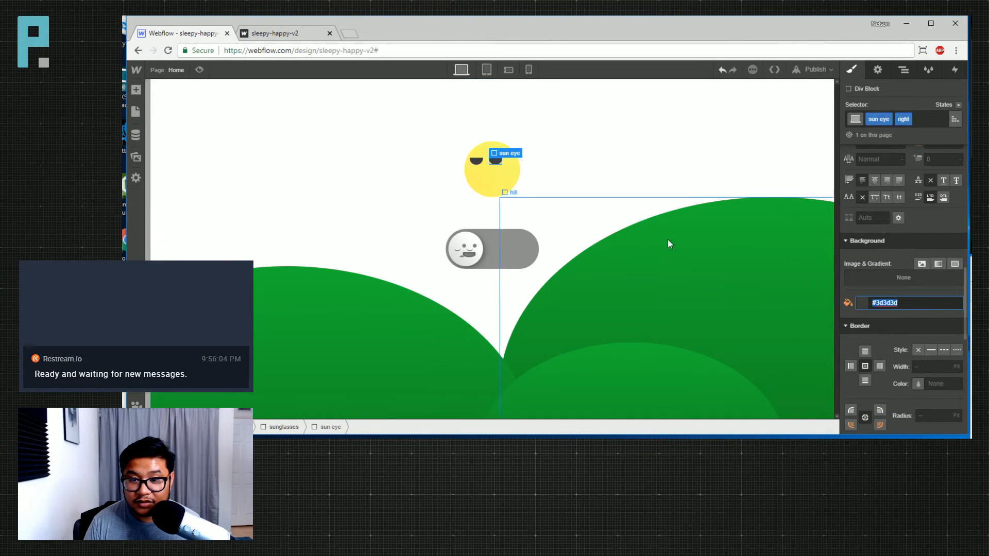
Set the sunglass frame's background colour to the copied #3d3d3d
{"action": "left_click", "coordinate": [904, 71]}
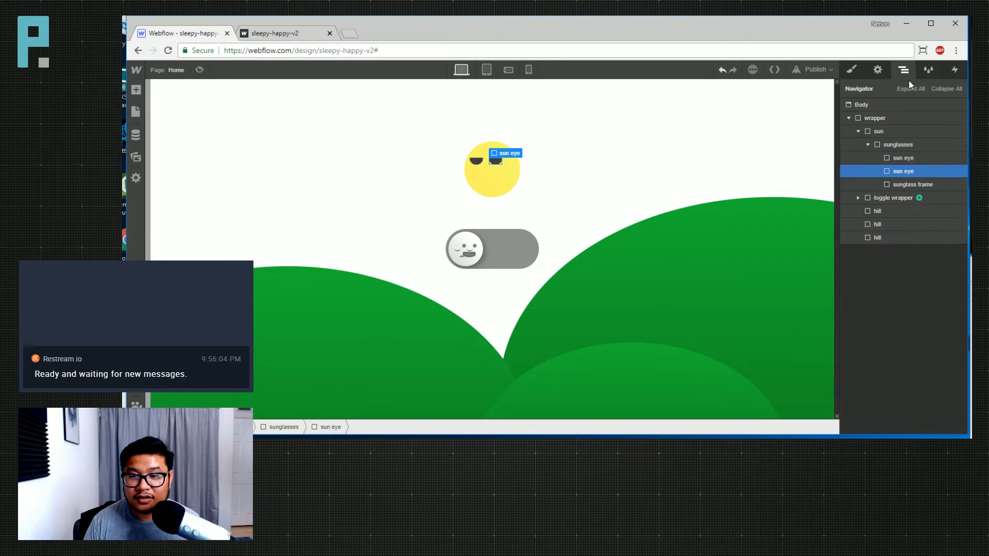
{"action": "left_click", "coordinate": [901, 184]}
{"action": "left_click", "coordinate": [853, 71]}
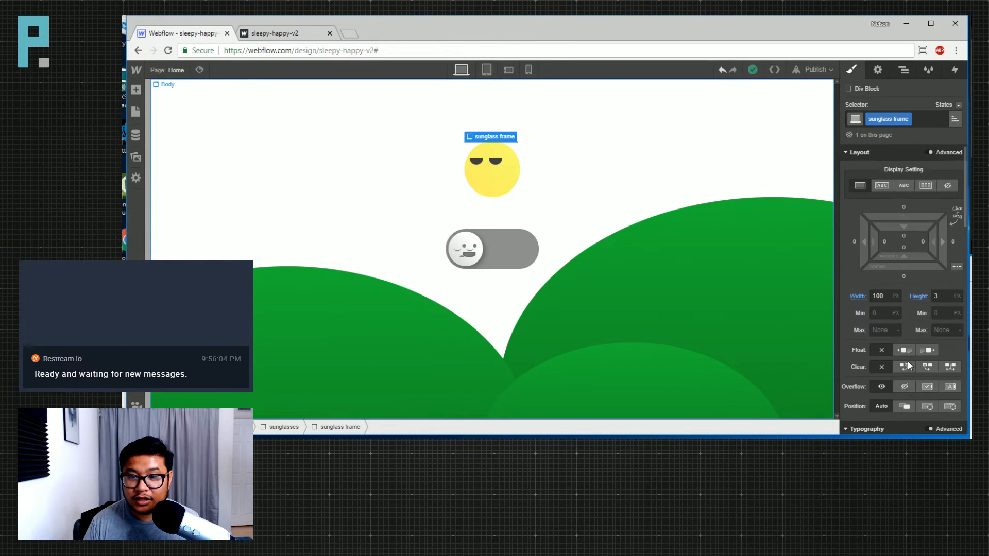
{"action": "scroll", "coordinate": [904, 362], "scroll_direction": "down", "scroll_amount": 6}
{"action": "scroll", "coordinate": [905, 387], "scroll_direction": "down", "scroll_amount": 1}
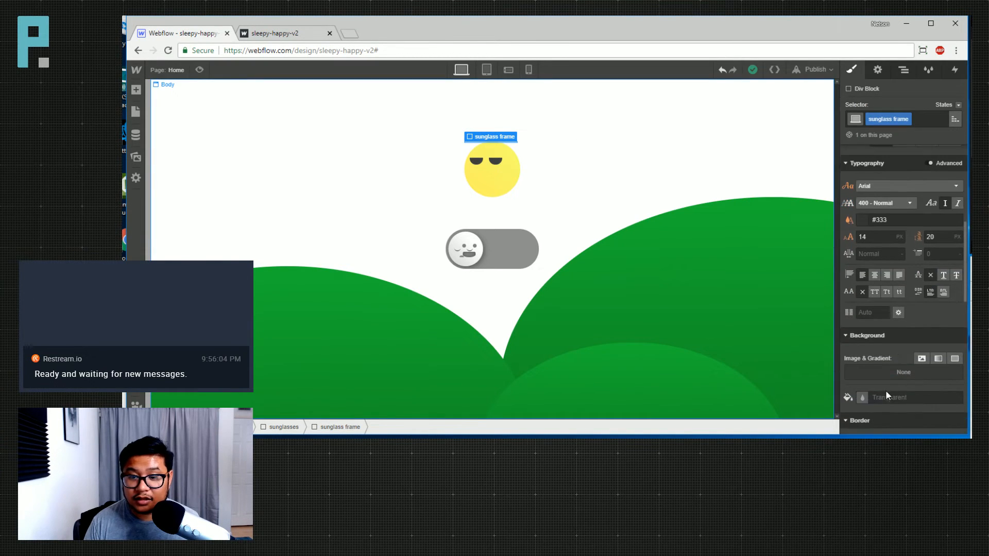
{"action": "left_click", "coordinate": [886, 397]}
{"action": "key", "text": "ctrl+v"}
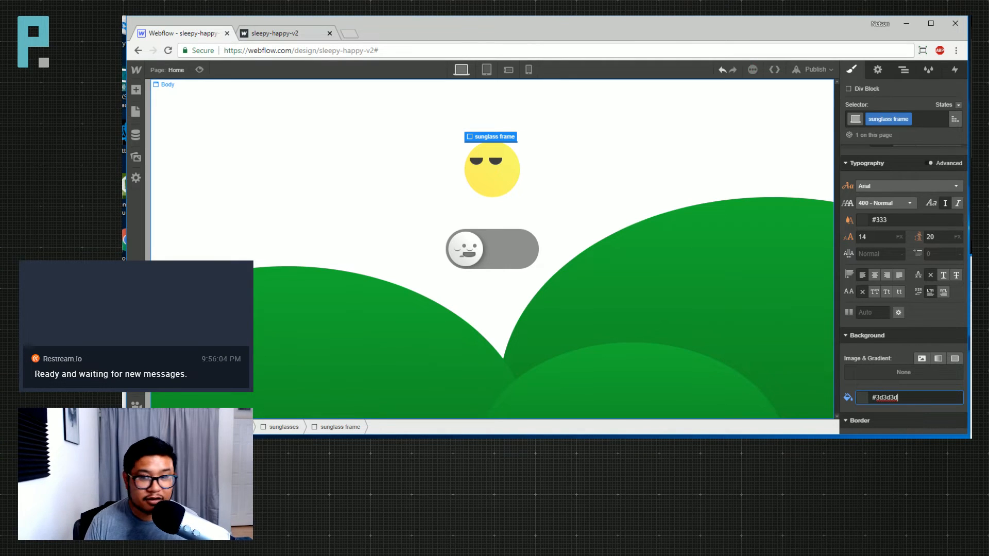
Change the sunglass frame's position setting to absolute
{"action": "key", "text": "alt+Tab"}
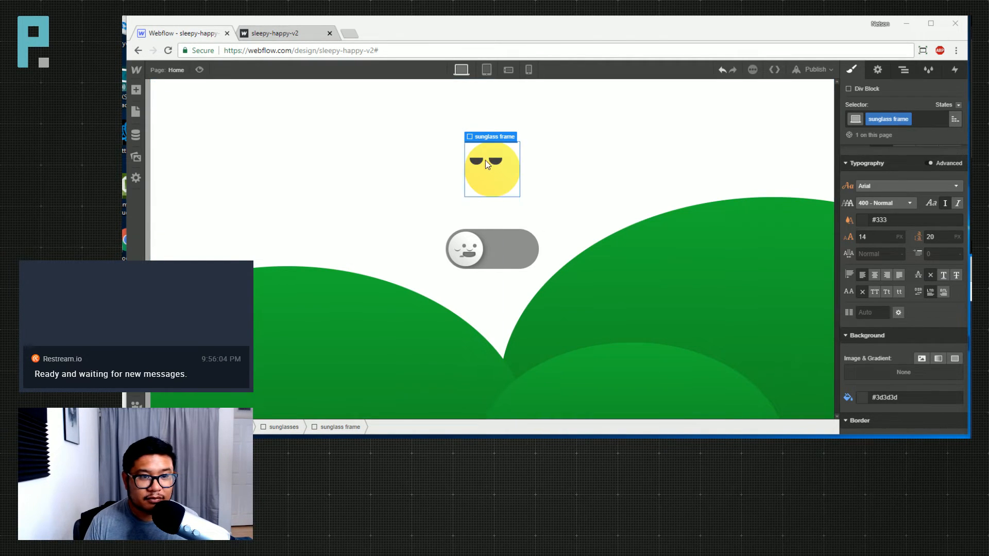
{"action": "left_click", "coordinate": [904, 70]}
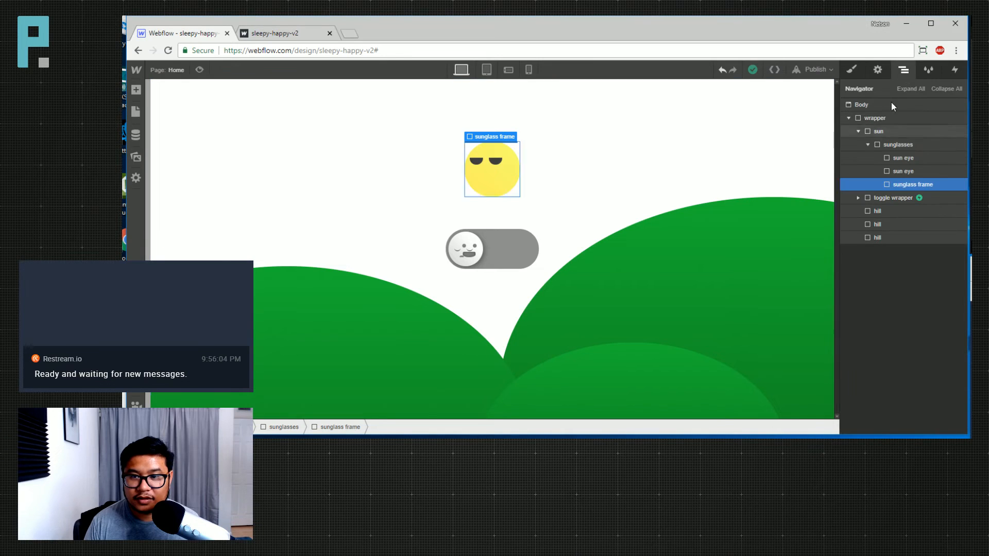
{"action": "key", "text": "s"}
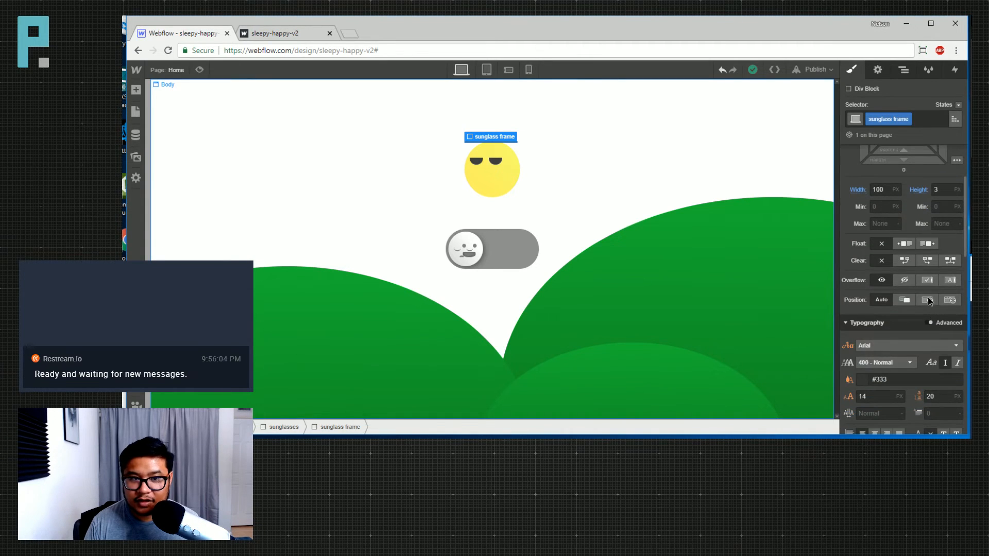
{"action": "left_click", "coordinate": [928, 301]}
{"action": "scroll", "coordinate": [914, 323], "scroll_direction": "down", "scroll_amount": 1}
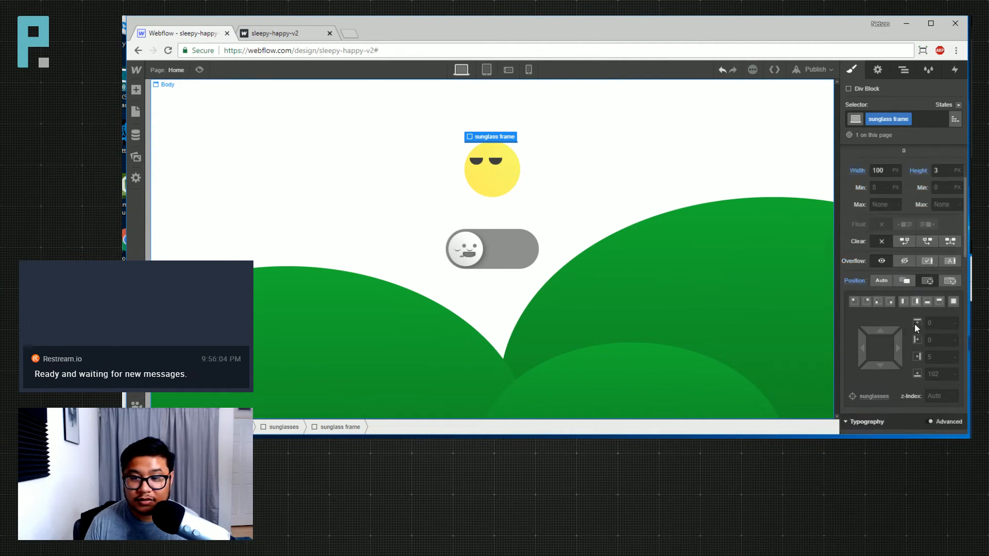
Set the sunglass frame's width to 70 px, anchor it to the top-left corner of the sunglasses block and align it with the eyes' upper edge
{"action": "scroll", "coordinate": [913, 317], "scroll_direction": "up", "scroll_amount": 5}
{"action": "left_click", "coordinate": [884, 296]}
{"action": "key", "text": "BackSpace"}
{"action": "key", "text": "BackSpace"}
{"action": "key", "text": "BackSpace"}
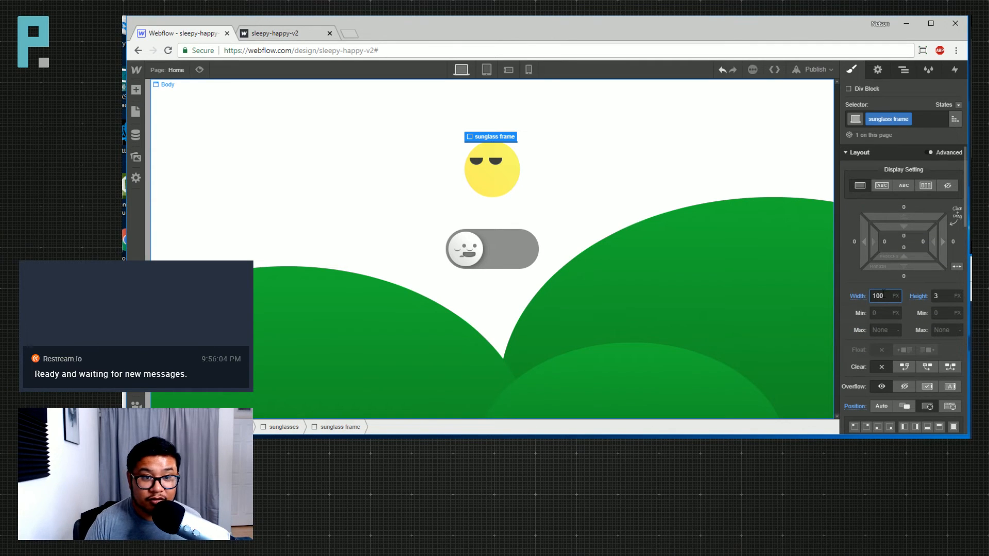
{"action": "type", "text": "70"}
{"action": "scroll", "coordinate": [864, 341], "scroll_direction": "down", "scroll_amount": 2}
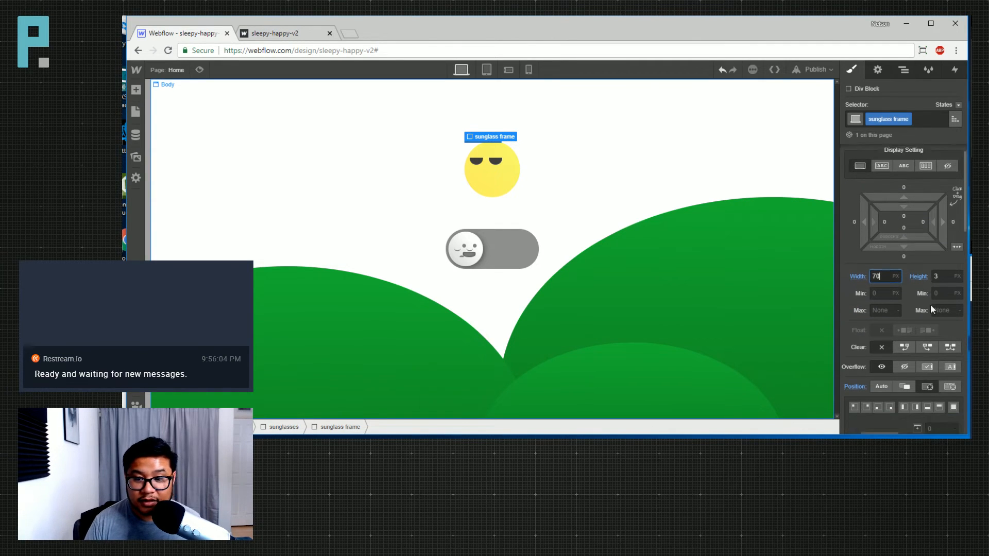
{"action": "left_click", "coordinate": [854, 321]}
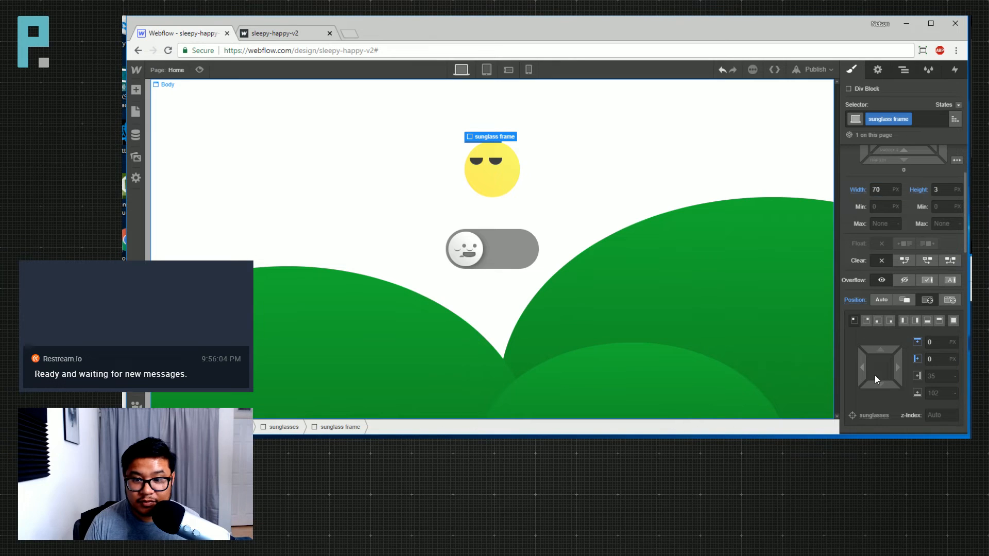
{"action": "mouse_move", "coordinate": [877, 349]}
{"action": "left_mouse_down"}
{"action": "mouse_move", "coordinate": [892, 394]}
{"action": "mouse_move", "coordinate": [876, 371]}
{"action": "mouse_move", "coordinate": [883, 352]}
{"action": "left_mouse_up"}
Widen the sunglass frame to 90 px so it reaches the sun's right edge
{"action": "scroll", "coordinate": [884, 319], "scroll_direction": "up", "scroll_amount": 3}
{"action": "left_click", "coordinate": [884, 296]}
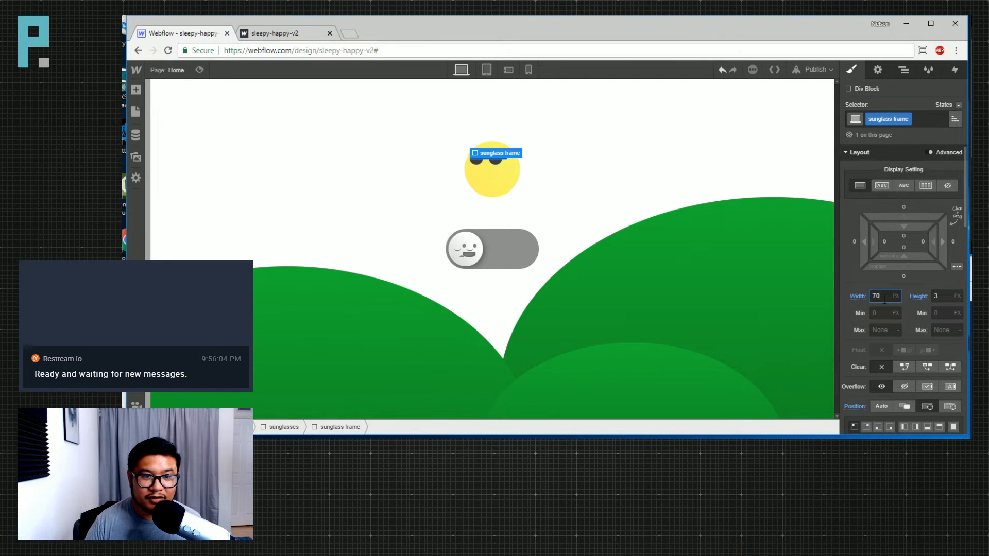
{"action": "key", "text": "Up"}
{"action": "key", "text": "Up"}
{"action": "key", "text": "shift+Up"}
{"action": "key", "text": "shift+Up"}
{"action": "key", "text": "shift+Up"}
{"action": "key", "text": "shift+Up"}
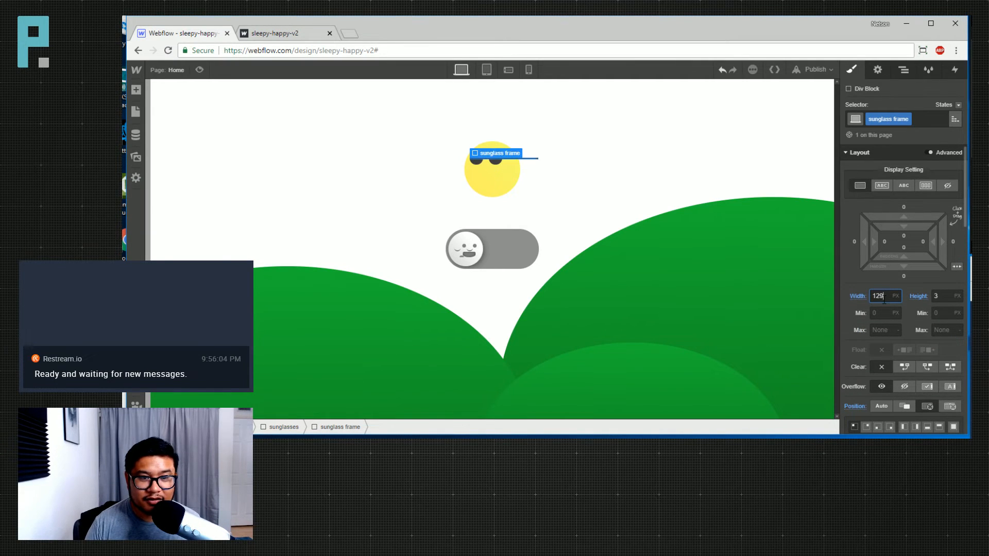
{"action": "key", "text": "shift+Down"}
{"action": "key", "text": "shift+Down"}
{"action": "key", "text": "shift+Down"}
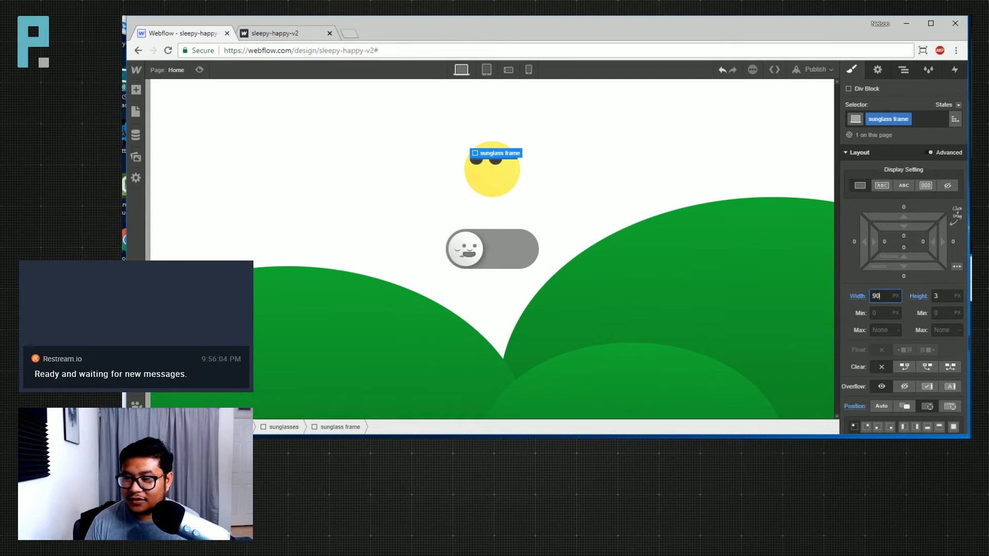
{"action": "left_click", "coordinate": [597, 223]}
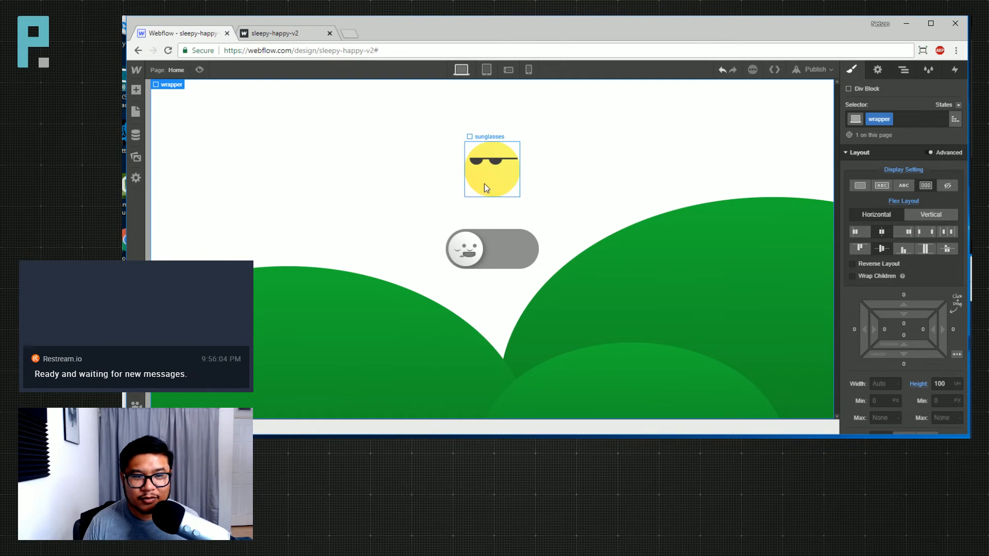
Set the sun eye's height to 16 px
{"action": "left_click", "coordinate": [477, 161]}
{"action": "left_click", "coordinate": [944, 297]}
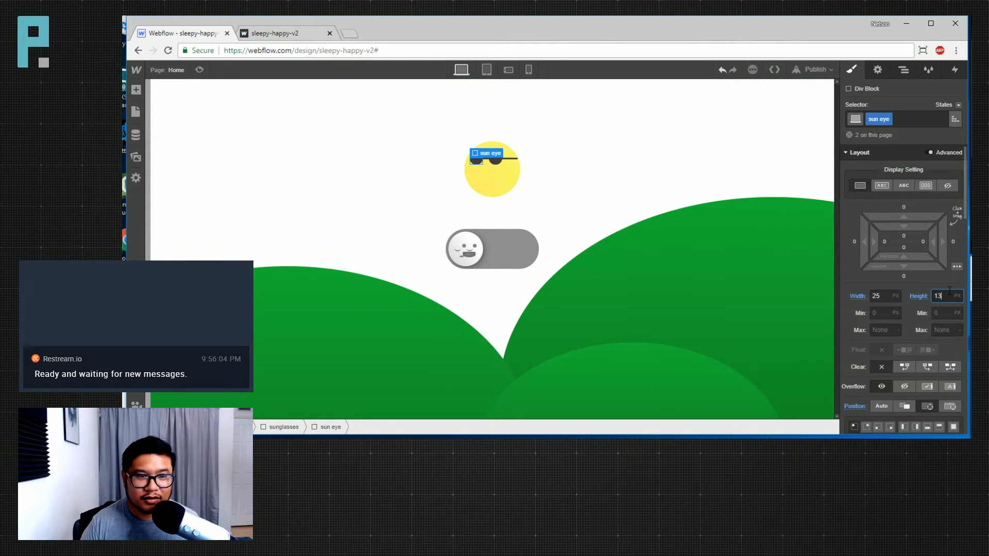
{"action": "type", "text": "17"}
{"action": "key", "text": "BackSpace"}
{"action": "type", "text": "5"}
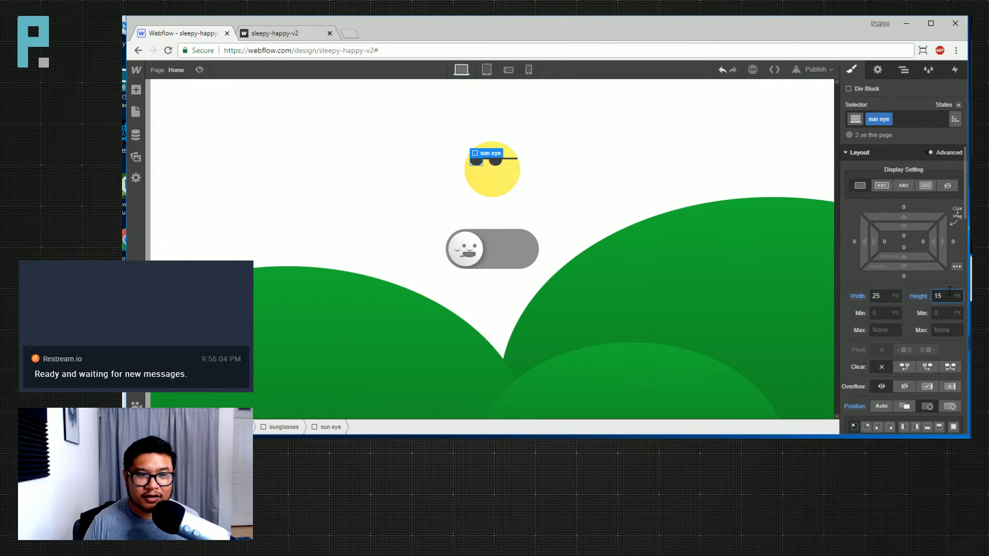
{"action": "key", "text": "BackSpace"}
{"action": "type", "text": "6"}
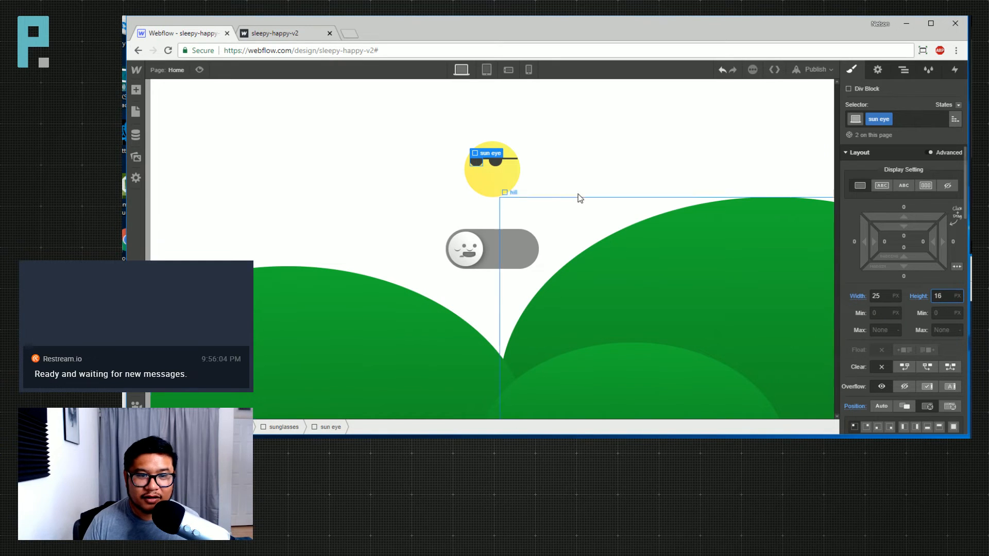
Move the right sun eye closer to the left one with a 43 px left offset
{"action": "left_click", "coordinate": [495, 161]}
{"action": "scroll", "coordinate": [886, 340], "scroll_direction": "down", "scroll_amount": 3}
{"action": "scroll", "coordinate": [921, 321], "scroll_direction": "down", "scroll_amount": 1}
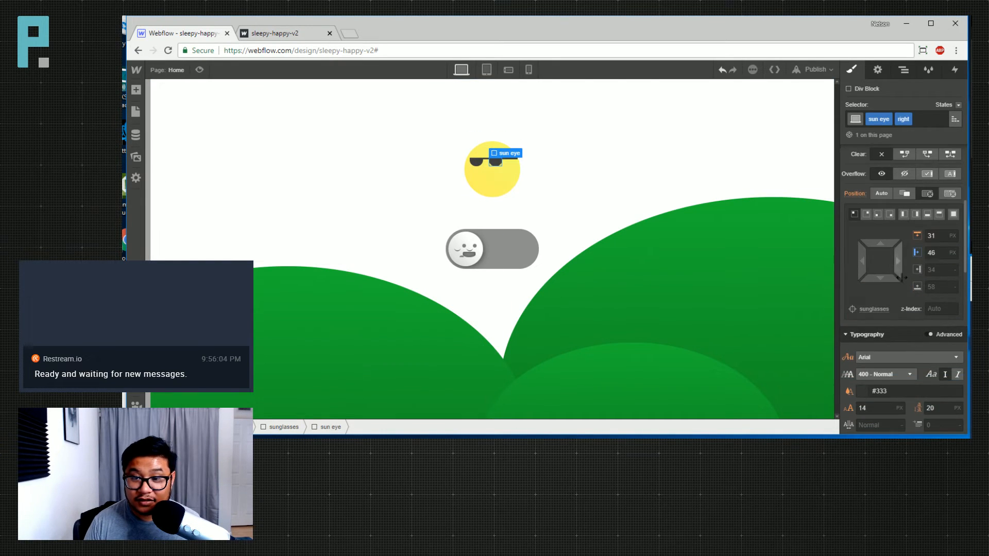
{"action": "left_click_drag", "start_coordinate": [864, 258], "coordinate": [858, 258]}
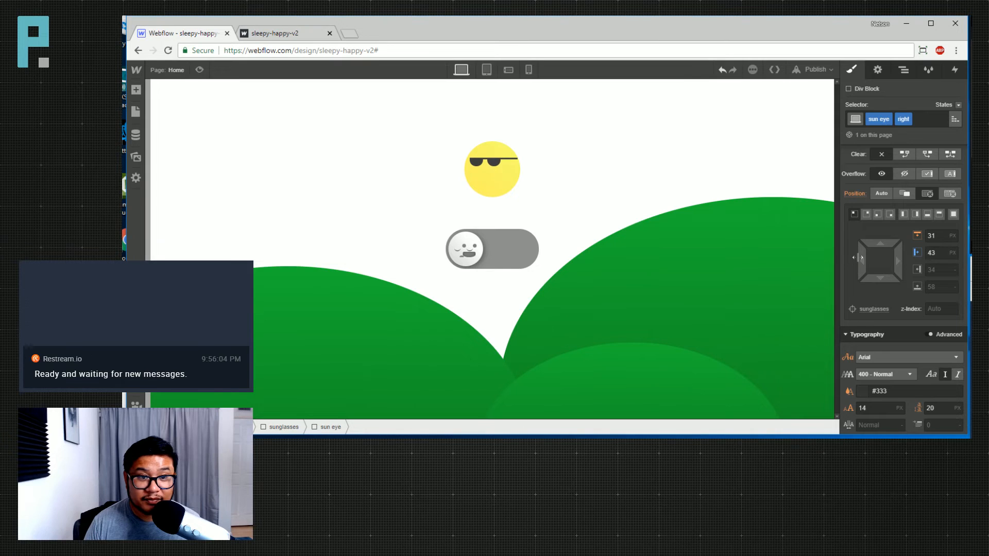
{"action": "left_click", "coordinate": [562, 166]}
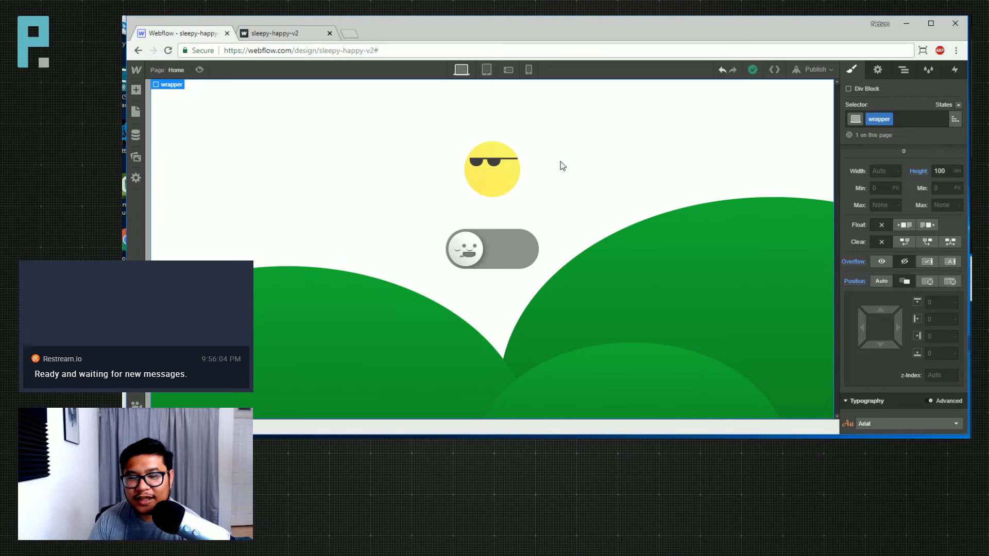
Add a div block inside the sunglasses block and give it the class sun mouth
{"action": "left_click", "coordinate": [903, 70]}
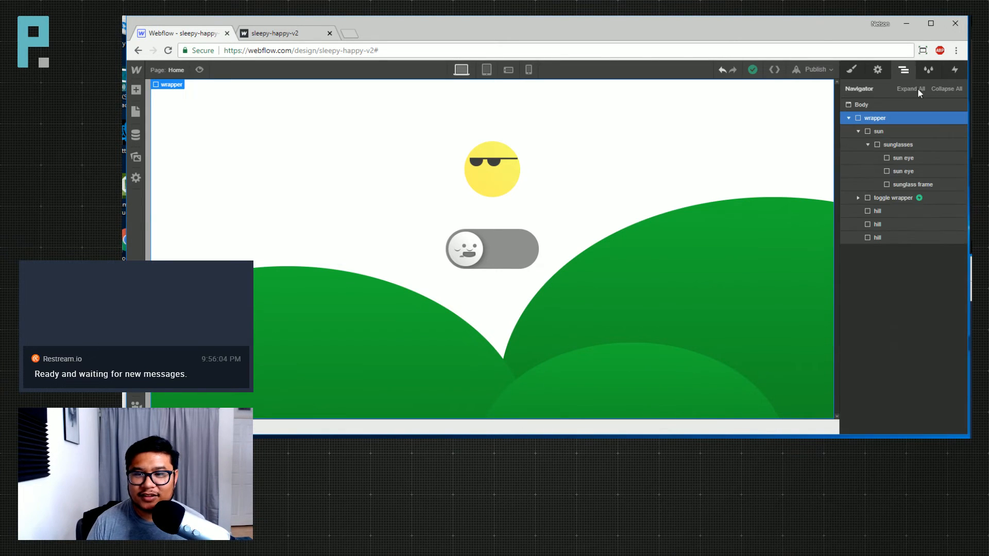
{"action": "key", "text": "a"}
{"action": "left_click_drag", "start_coordinate": [171, 221], "coordinate": [927, 198]}
{"action": "key", "text": "s"}
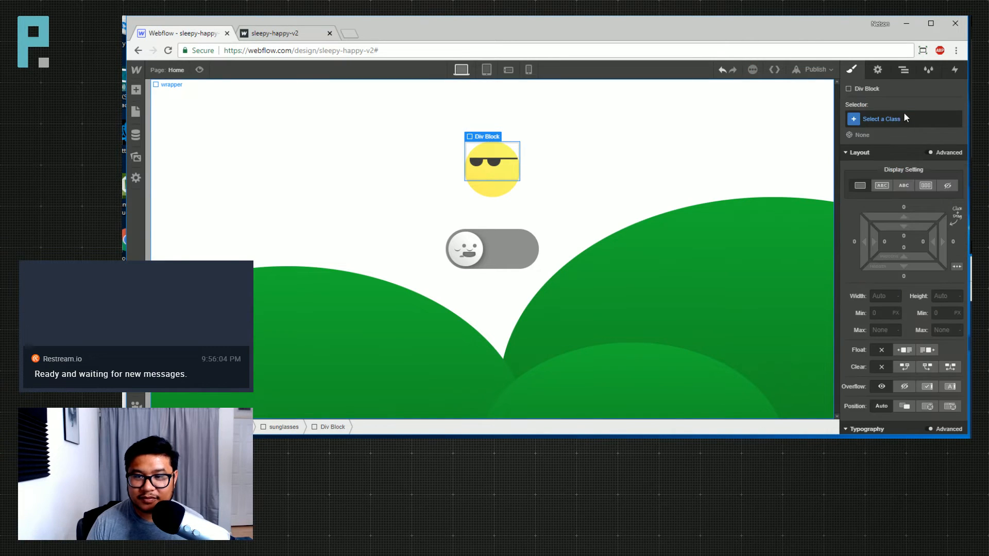
{"action": "left_click", "coordinate": [905, 119]}
{"action": "type", "text": "sun mouth"}
{"action": "key", "text": "Return"}
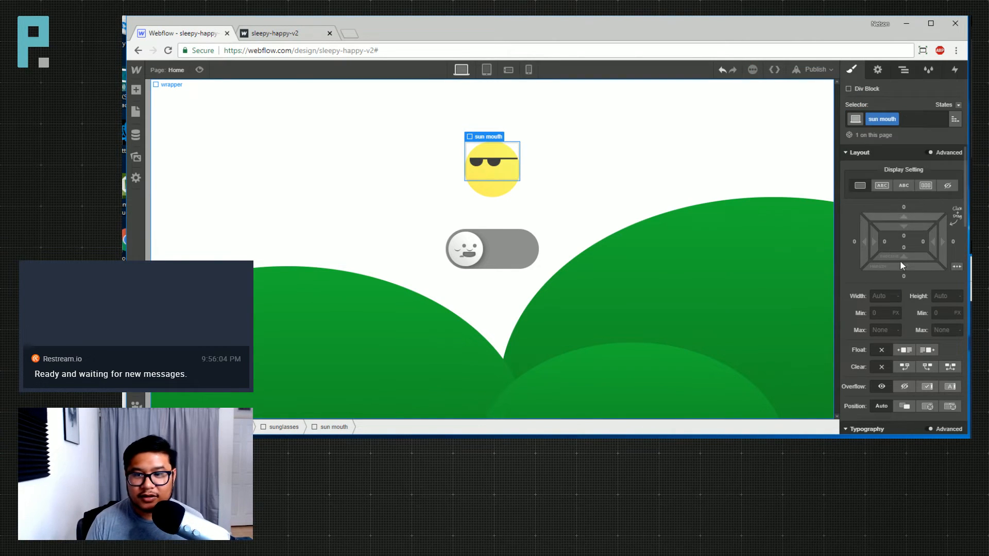
Set the sun mouth block's size to 50 px wide and 20 px high
{"action": "scroll", "coordinate": [900, 260], "scroll_direction": "down", "scroll_amount": 2}
{"action": "scroll", "coordinate": [895, 230], "scroll_direction": "down", "scroll_amount": 1}
{"action": "left_click", "coordinate": [885, 189]}
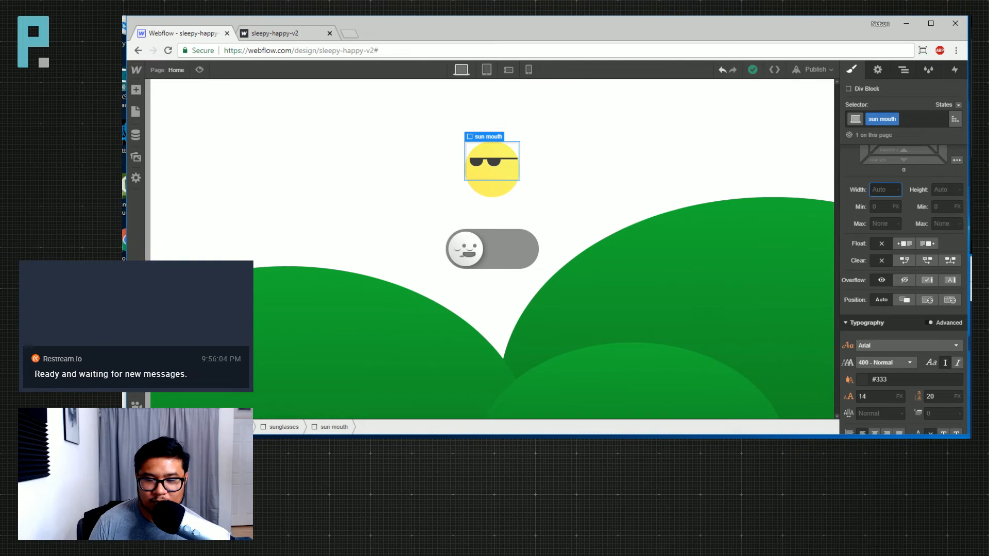
{"action": "type", "text": "25"}
{"action": "key", "text": "Return"}
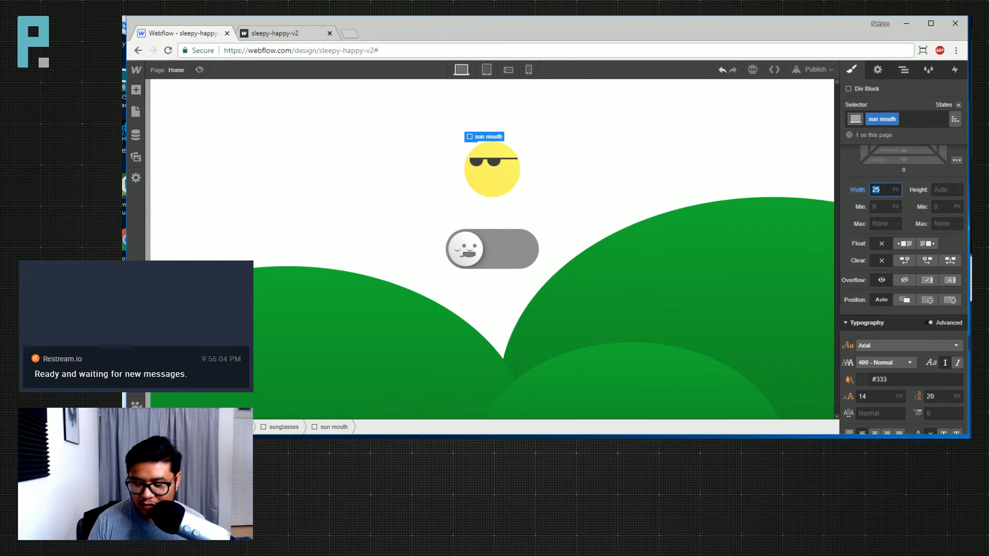
{"action": "type", "text": "50"}
{"action": "key", "text": "Tab"}
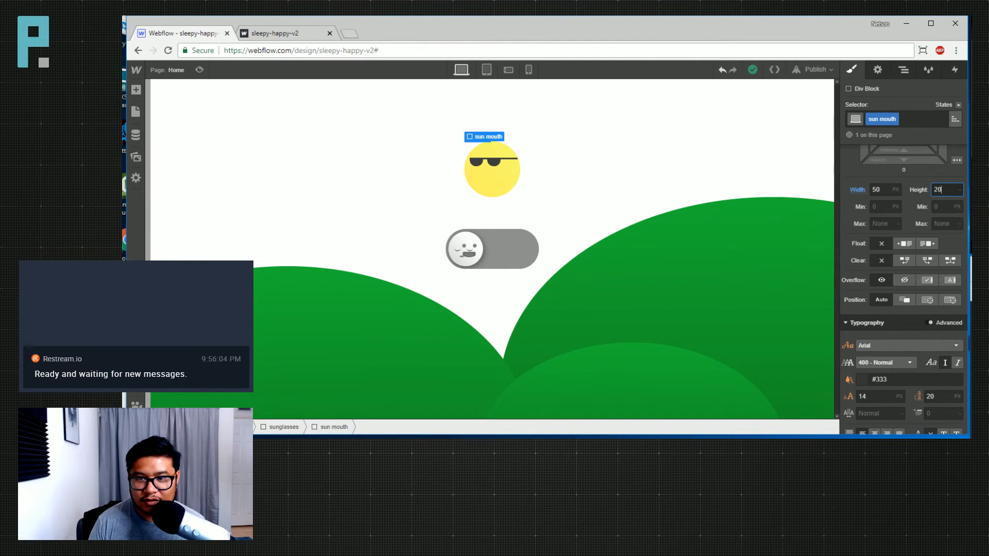
Fill the sun mouth block with the dark grey background colour #3d3d3d
{"action": "scroll", "coordinate": [941, 324], "scroll_direction": "down", "scroll_amount": 4}
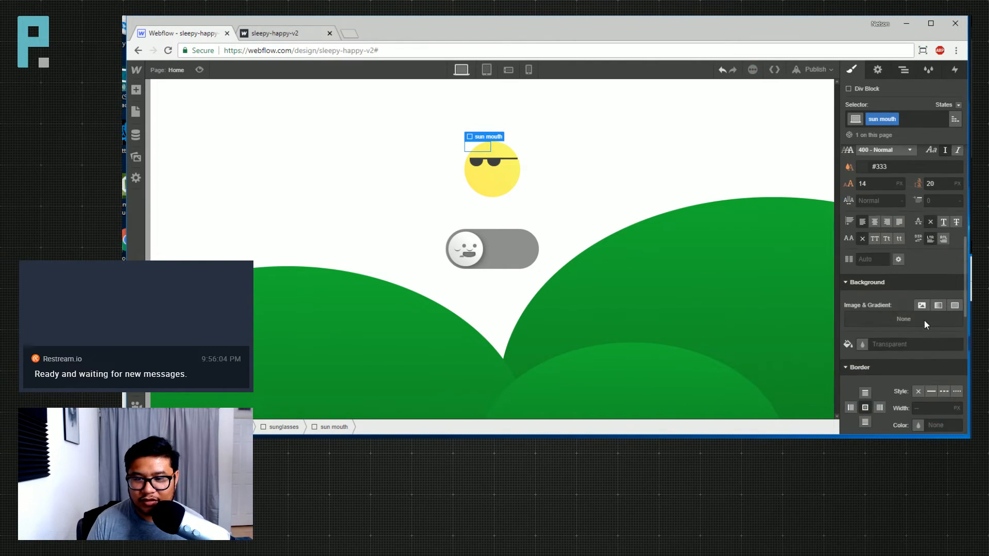
{"action": "left_click", "coordinate": [889, 347]}
{"action": "type", "text": "#3d3d3d"}
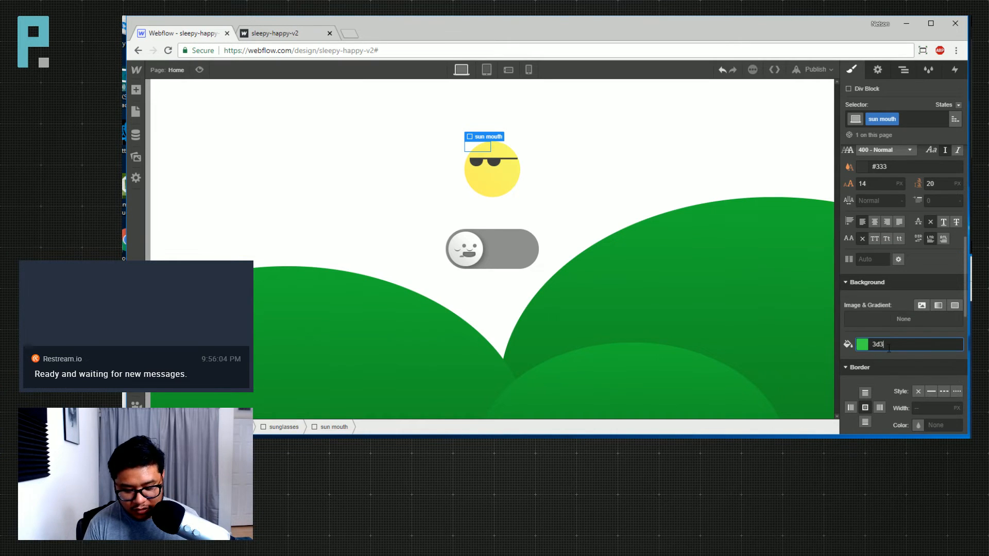
Position the sun mouth absolutely from the sunglasses block's bottom-left corner, with offsets of 24 px left and 29 px bottom
{"action": "scroll", "coordinate": [935, 286], "scroll_direction": "down", "scroll_amount": 3}
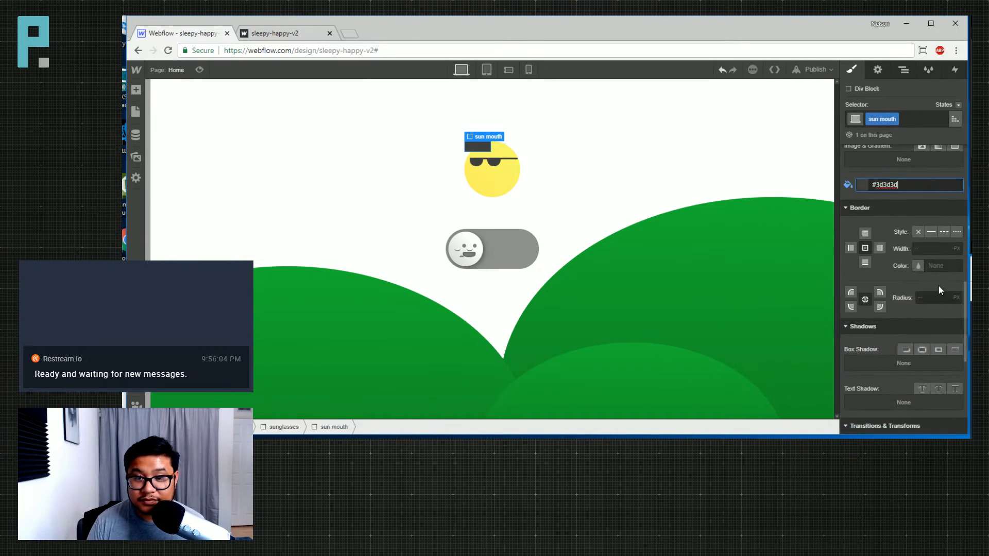
{"action": "scroll", "coordinate": [901, 243], "scroll_direction": "up", "scroll_amount": 10}
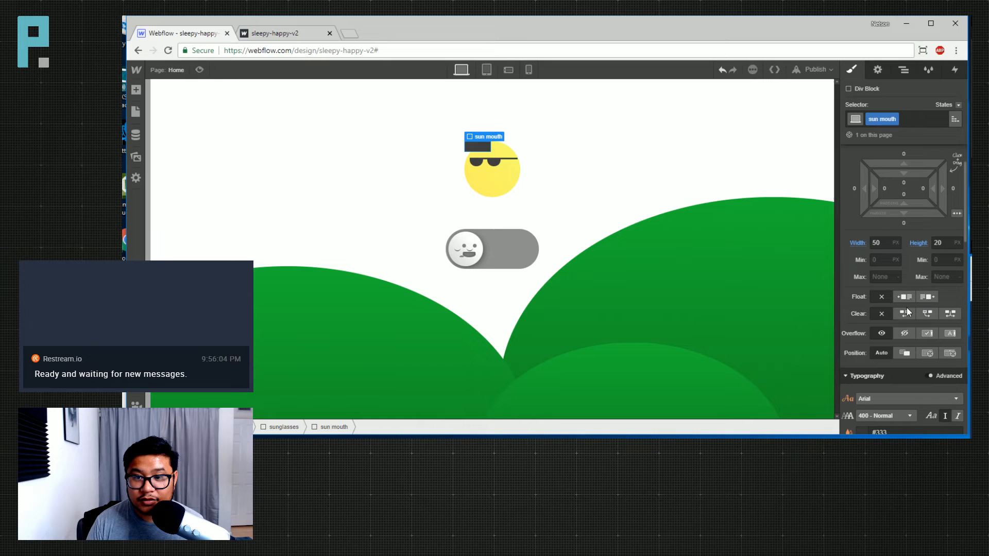
{"action": "left_click", "coordinate": [927, 353]}
{"action": "scroll", "coordinate": [913, 366], "scroll_direction": "down", "scroll_amount": 2}
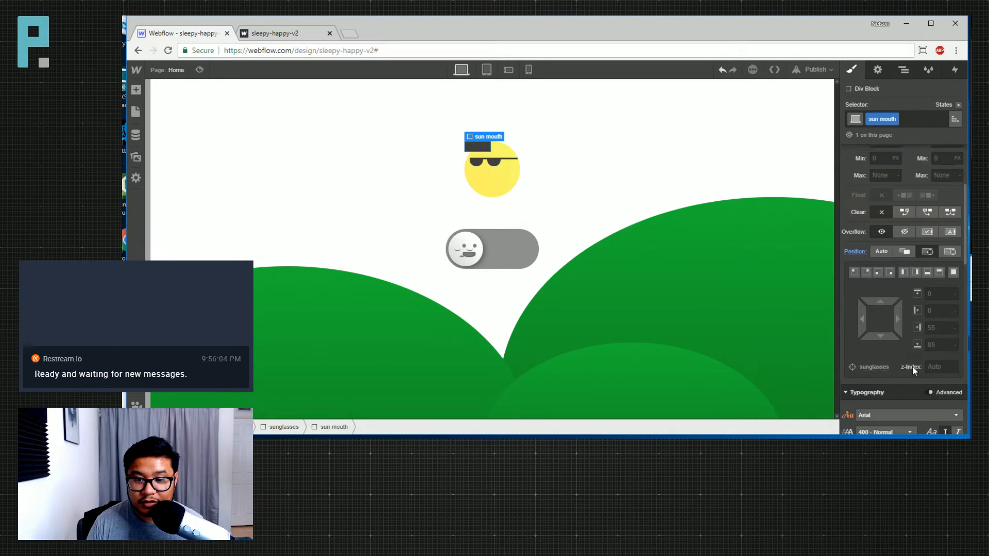
{"action": "left_click", "coordinate": [878, 268]}
{"action": "mouse_move", "coordinate": [881, 331]}
{"action": "left_mouse_down"}
{"action": "mouse_move", "coordinate": [880, 278]}
{"action": "mouse_move", "coordinate": [896, 308]}
{"action": "mouse_move", "coordinate": [908, 306]}
{"action": "mouse_move", "coordinate": [889, 328]}
{"action": "left_mouse_up"}
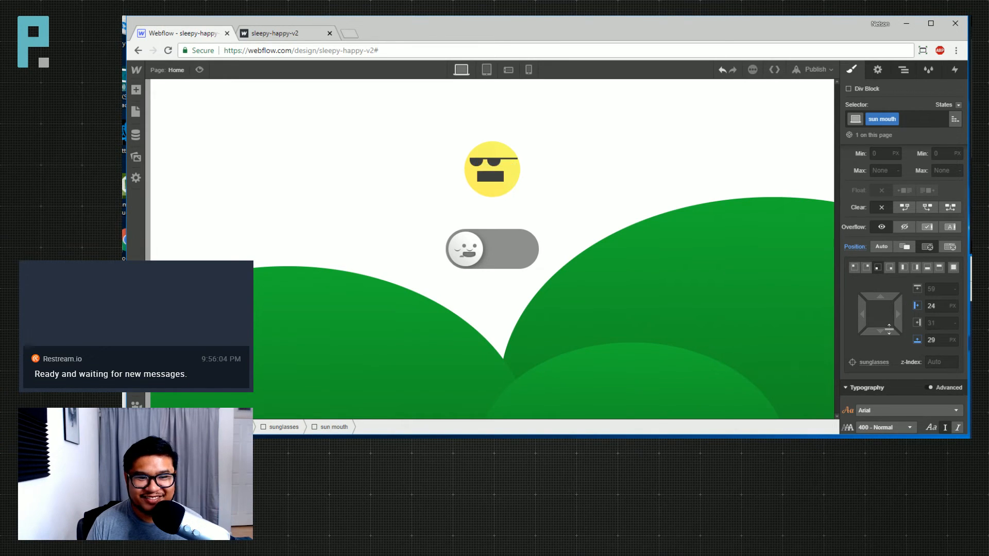
Reduce the sun mouth's height to 10 px and raise it to a 37 px bottom offset
{"action": "scroll", "coordinate": [914, 346], "scroll_direction": "down", "scroll_amount": 7}
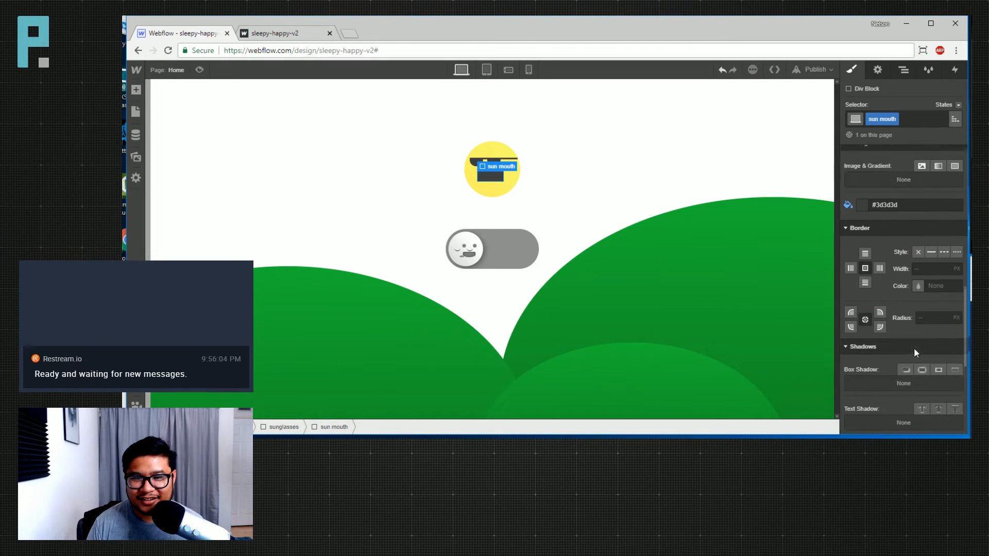
{"action": "scroll", "coordinate": [914, 348], "scroll_direction": "up", "scroll_amount": 7}
{"action": "left_click", "coordinate": [941, 190]}
{"action": "type", "text": "20"}
{"action": "key", "text": "BackSpace"}
{"action": "key", "text": "BackSpace"}
{"action": "type", "text": "10"}
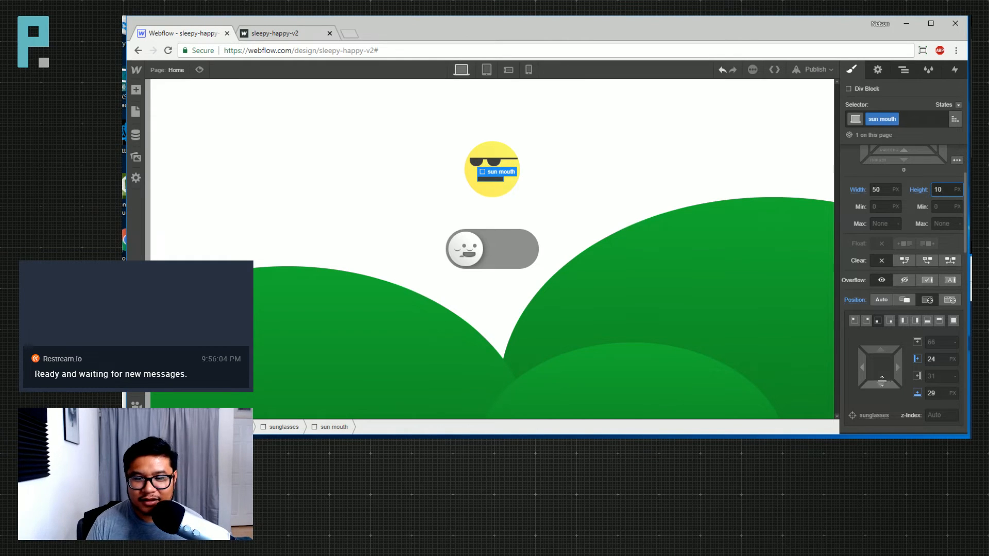
{"action": "left_click_drag", "start_coordinate": [880, 384], "coordinate": [882, 369]}
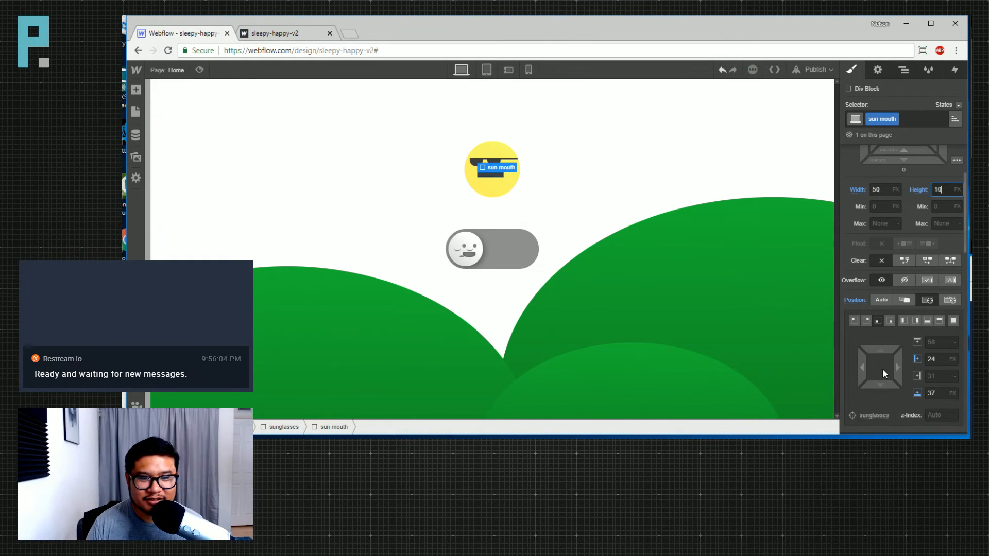
Round the sun mouth's lower corners, with a 20 px radius at bottom-left and 10 px at bottom-right
{"action": "scroll", "coordinate": [914, 335], "scroll_direction": "down", "scroll_amount": 3}
{"action": "scroll", "coordinate": [914, 335], "scroll_direction": "down", "scroll_amount": 5}
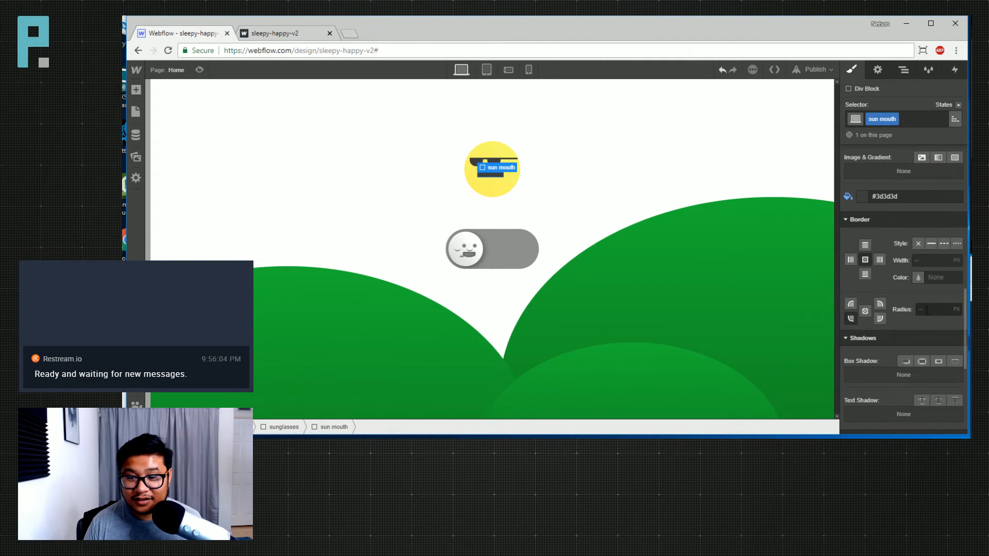
{"action": "left_click", "coordinate": [931, 310]}
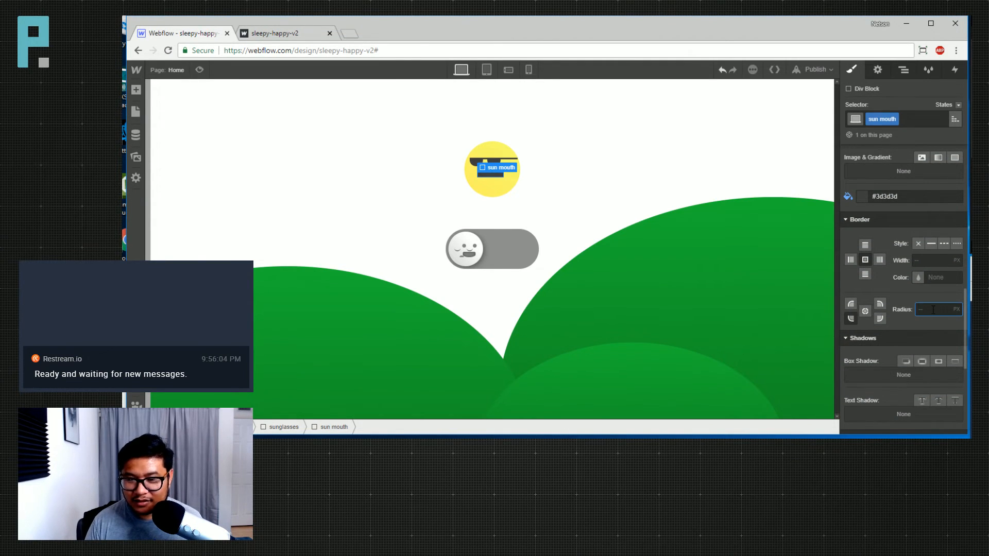
{"action": "type", "text": "20"}
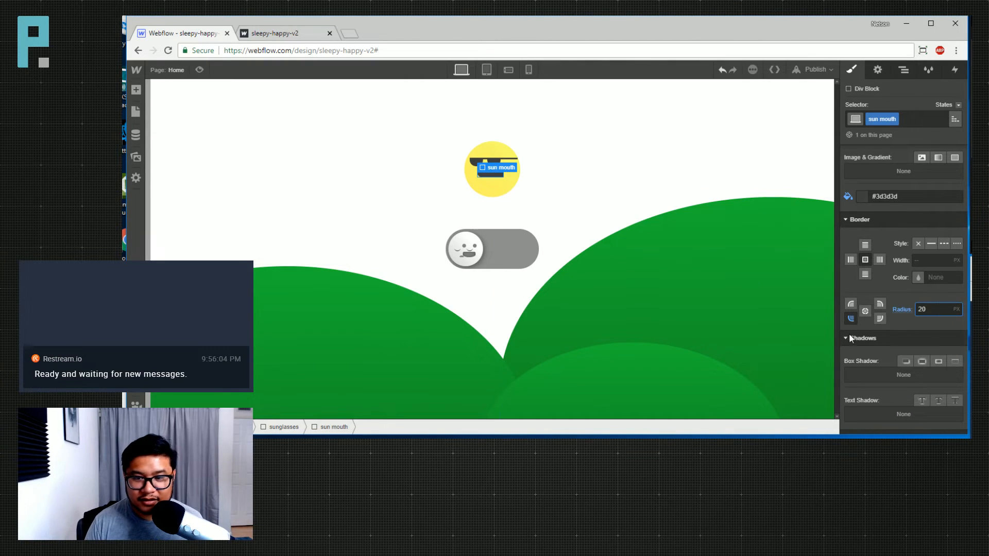
{"action": "left_click", "coordinate": [880, 319]}
{"action": "type", "text": "10"}
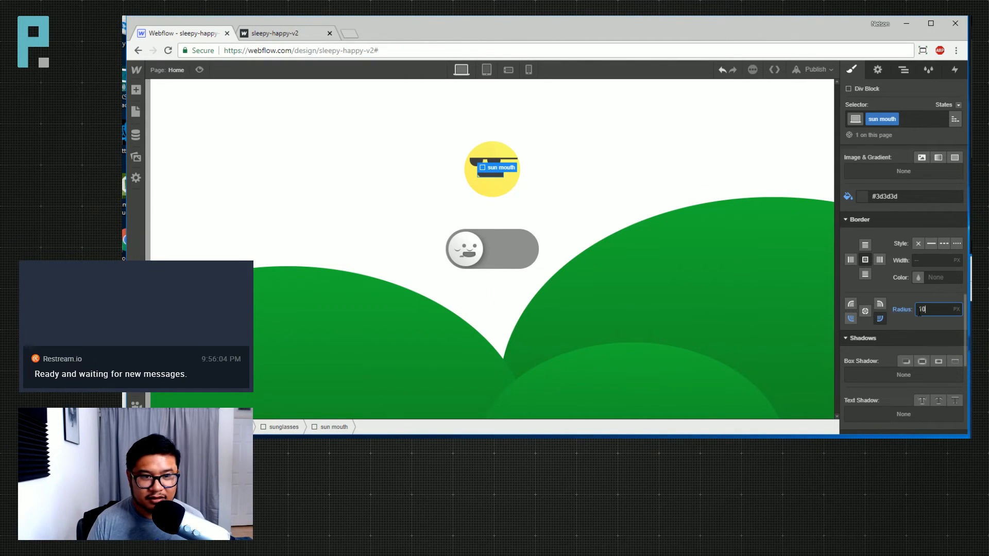
{"action": "left_click", "coordinate": [645, 209]}
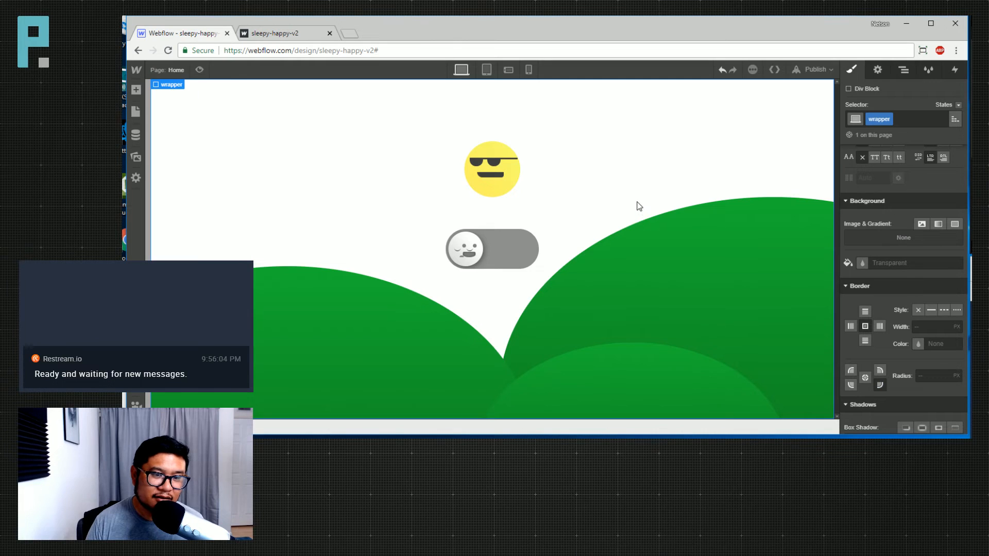
Round the sun mouth's two upper corners with a 3 px radius
{"action": "left_click", "coordinate": [491, 179]}
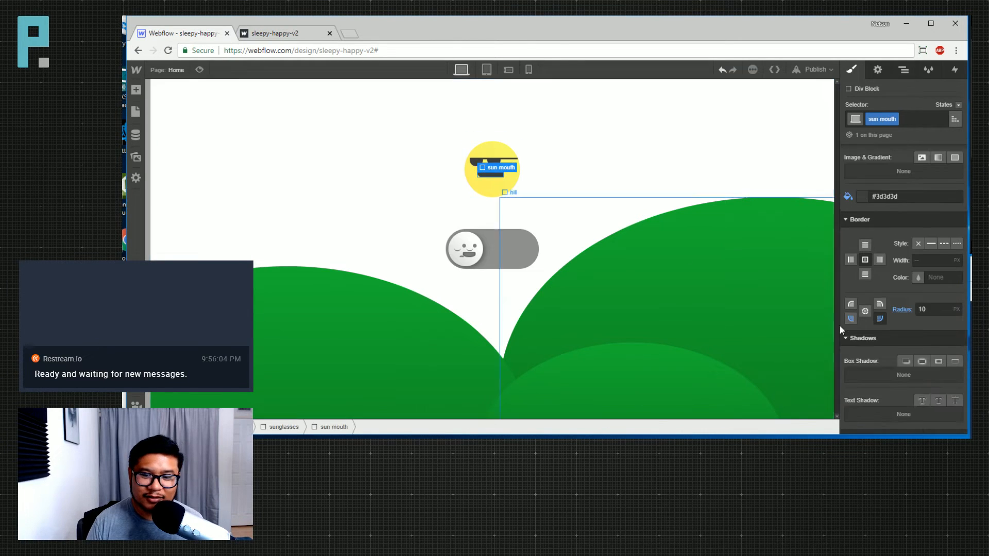
{"action": "left_click", "coordinate": [880, 304]}
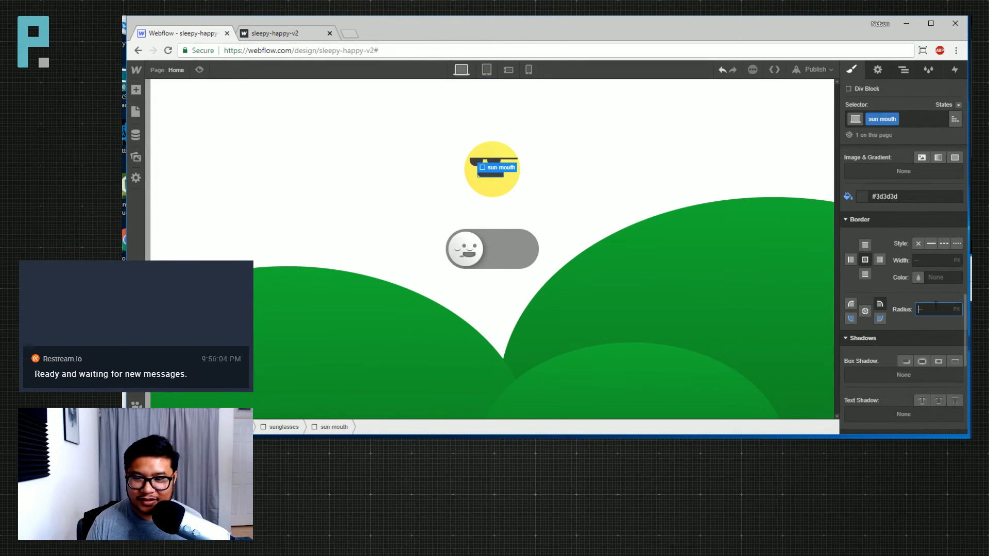
{"action": "left_click", "coordinate": [851, 304]}
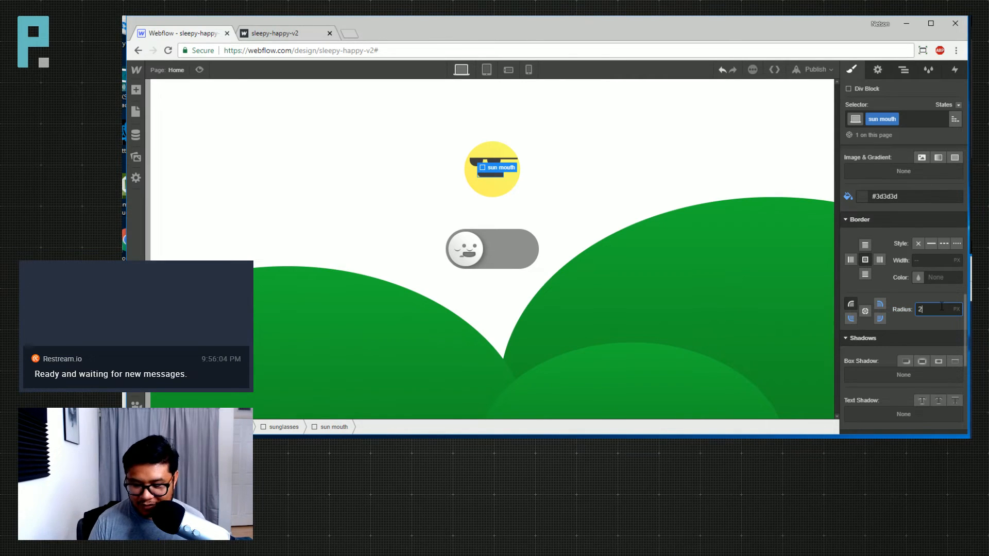
{"action": "type", "text": "2"}
{"action": "left_click", "coordinate": [560, 190]}
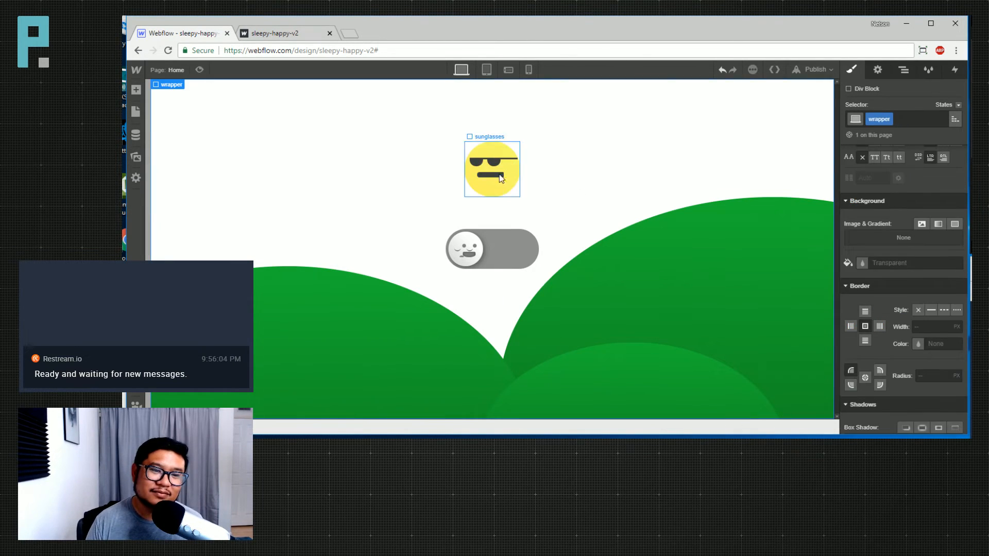
{"action": "left_click", "coordinate": [501, 178]}
{"action": "scroll", "coordinate": [907, 309], "scroll_direction": "down", "scroll_amount": 1}
{"action": "left_click", "coordinate": [924, 309]}
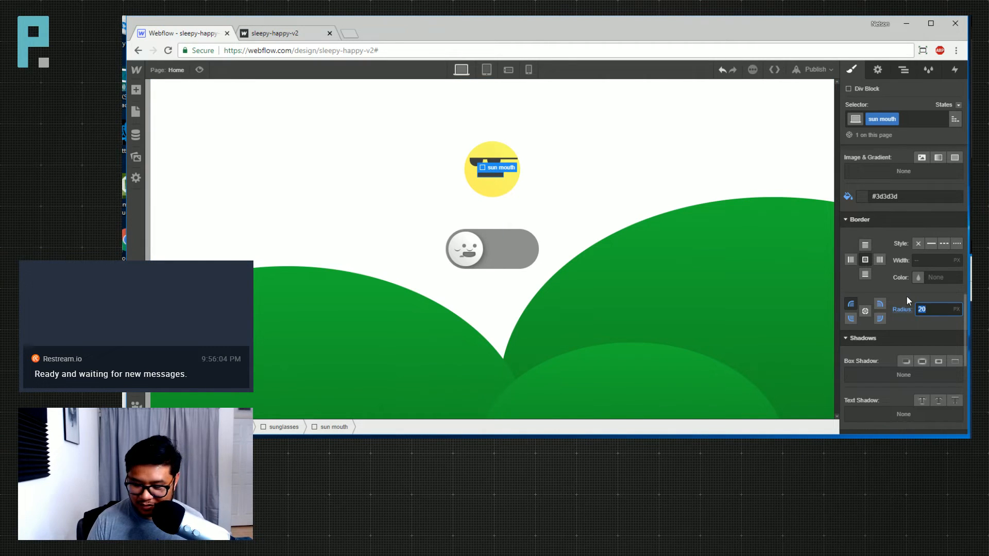
{"action": "left_click", "coordinate": [581, 196]}
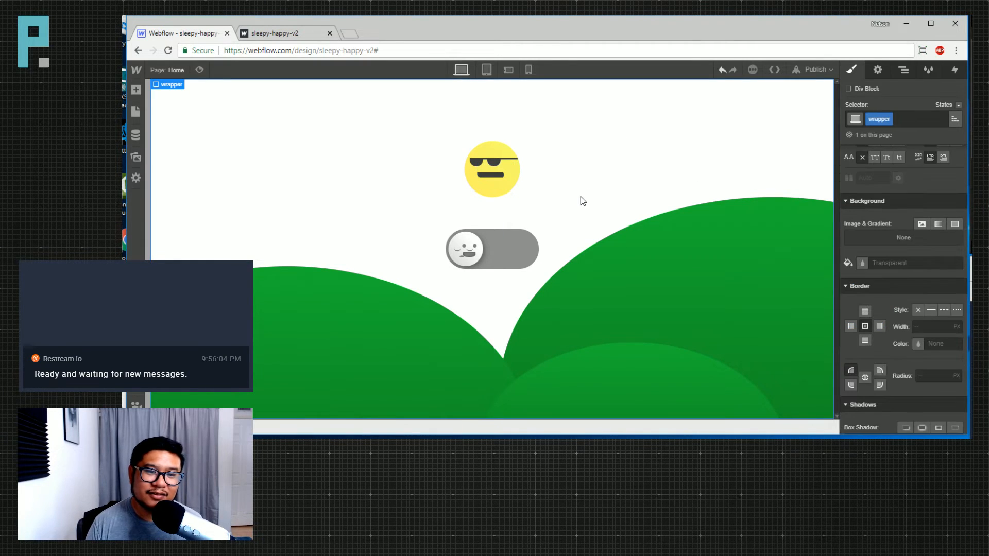
Remove the sun mouth's background fill and give it a solid bottom border 6 px wide
{"action": "left_click", "coordinate": [492, 177]}
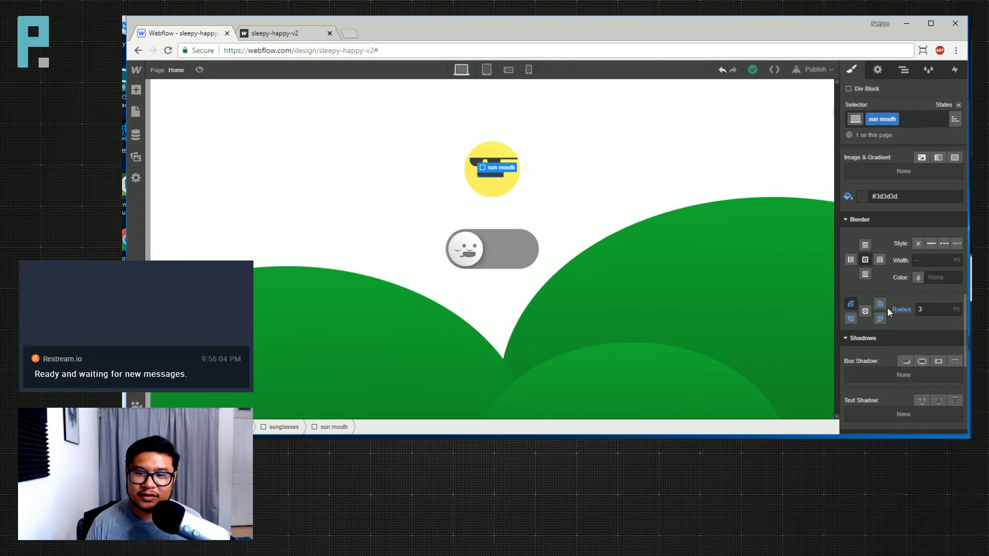
{"action": "scroll", "coordinate": [922, 321], "scroll_direction": "up", "scroll_amount": 3}
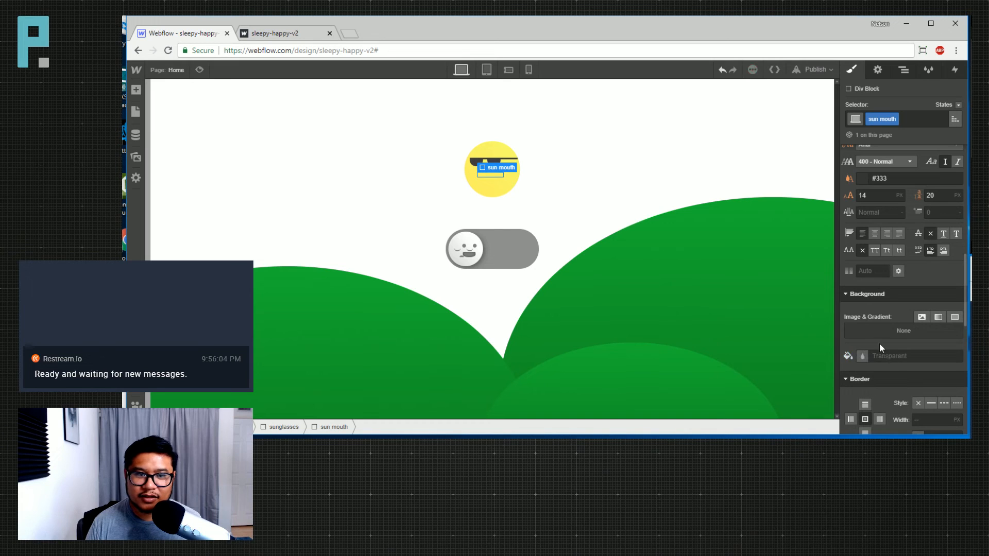
{"action": "scroll", "coordinate": [907, 348], "scroll_direction": "down", "scroll_amount": 4}
{"action": "left_click", "coordinate": [865, 221]}
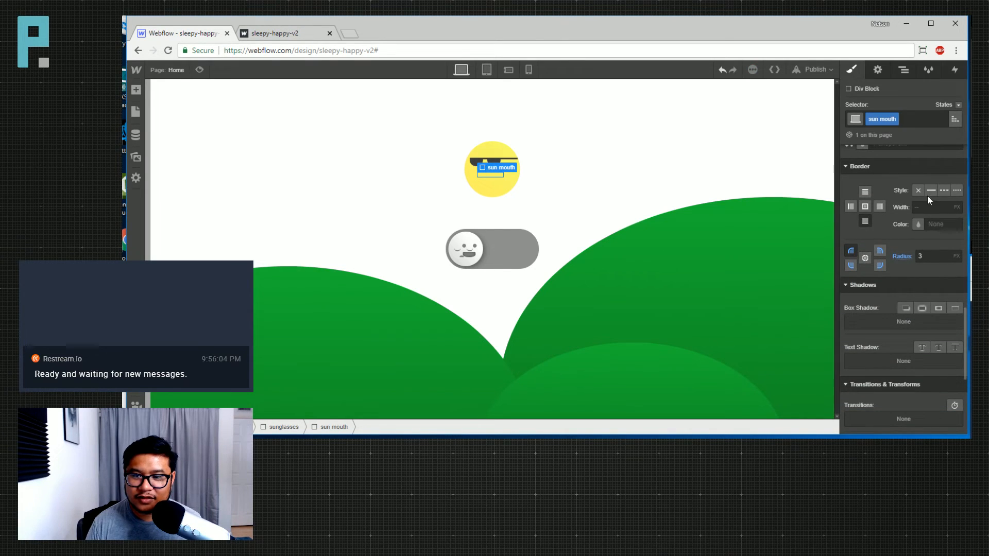
{"action": "left_click", "coordinate": [930, 190]}
{"action": "left_click", "coordinate": [926, 207]}
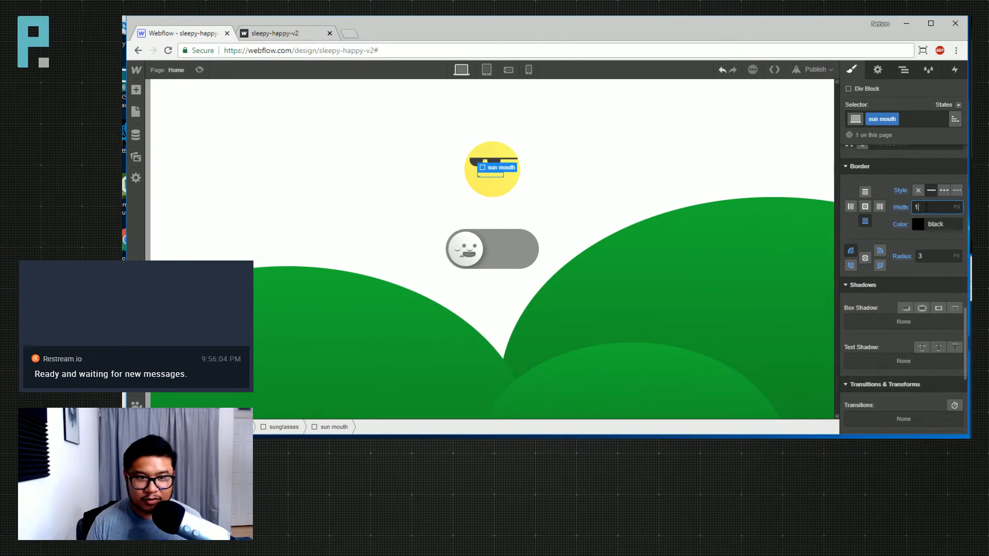
{"action": "type", "text": "0"}
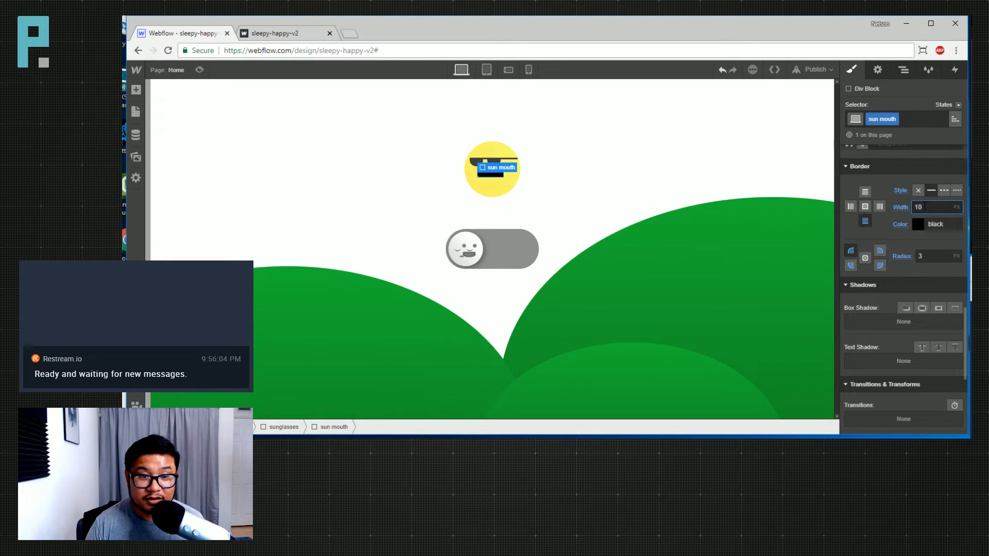
{"action": "key", "text": "BackSpace"}
{"action": "key", "text": "BackSpace"}
{"action": "type", "text": "7"}
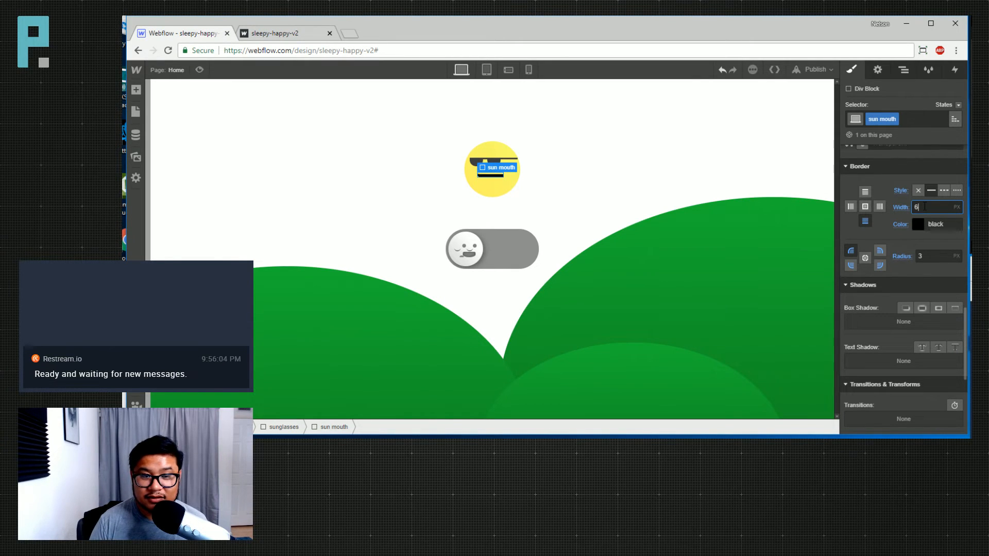
{"action": "left_click", "coordinate": [654, 189]}
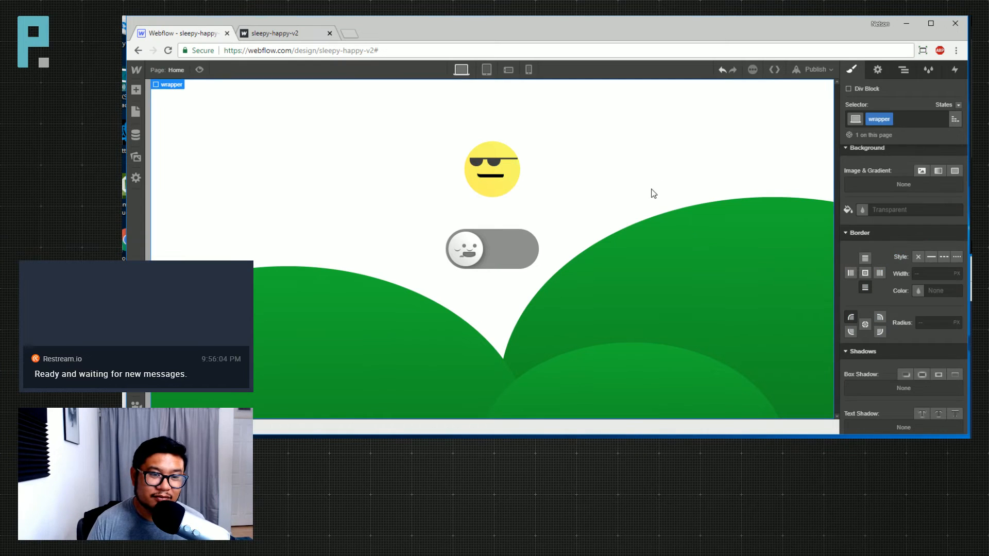
Try a 10 px radius on the sun mouth's top-right corner
{"action": "left_click", "coordinate": [484, 180]}
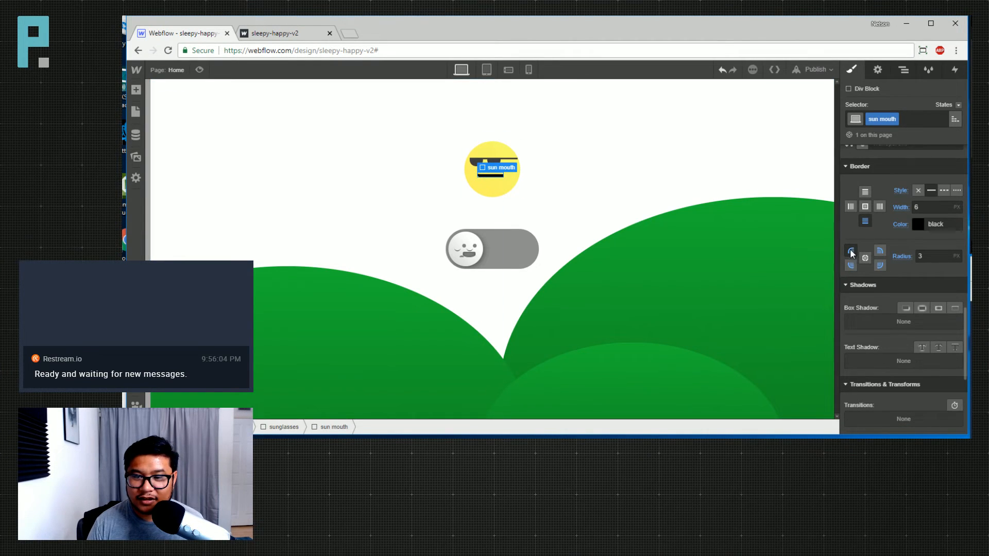
{"action": "left_click", "coordinate": [880, 251]}
{"action": "type", "text": "10"}
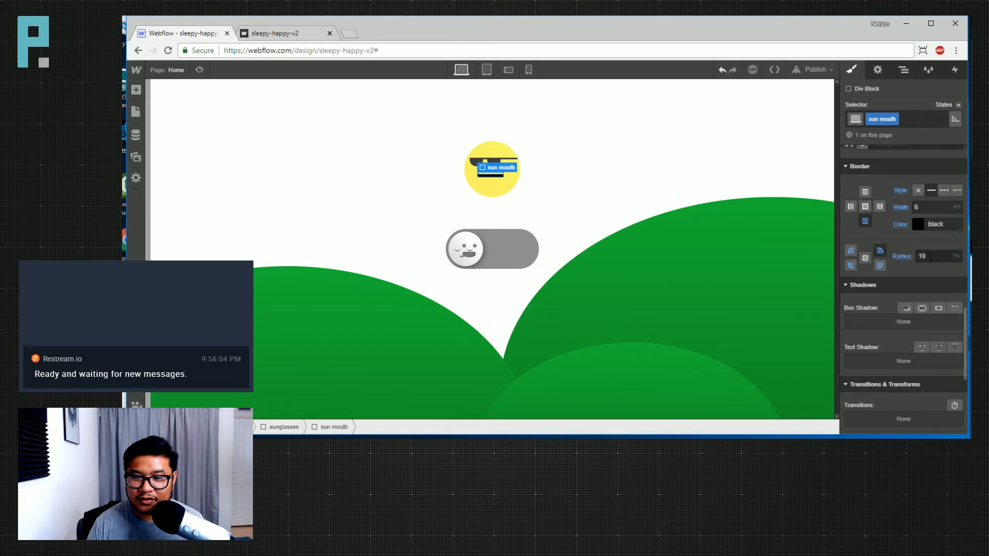
{"action": "scroll", "coordinate": [902, 251], "scroll_direction": "down", "scroll_amount": 4}
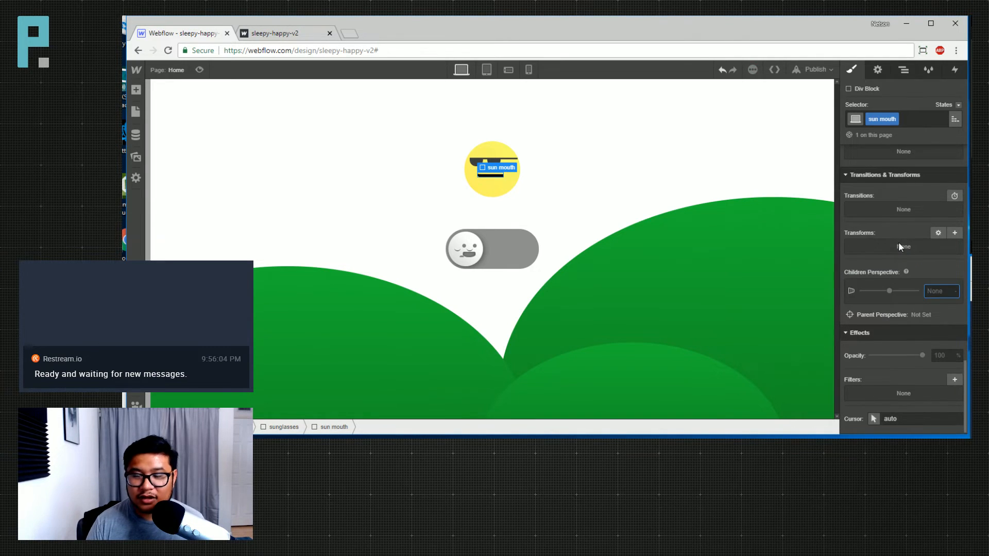
{"action": "scroll", "coordinate": [901, 251], "scroll_direction": "up", "scroll_amount": 1}
{"action": "scroll", "coordinate": [906, 300], "scroll_direction": "up", "scroll_amount": 3}
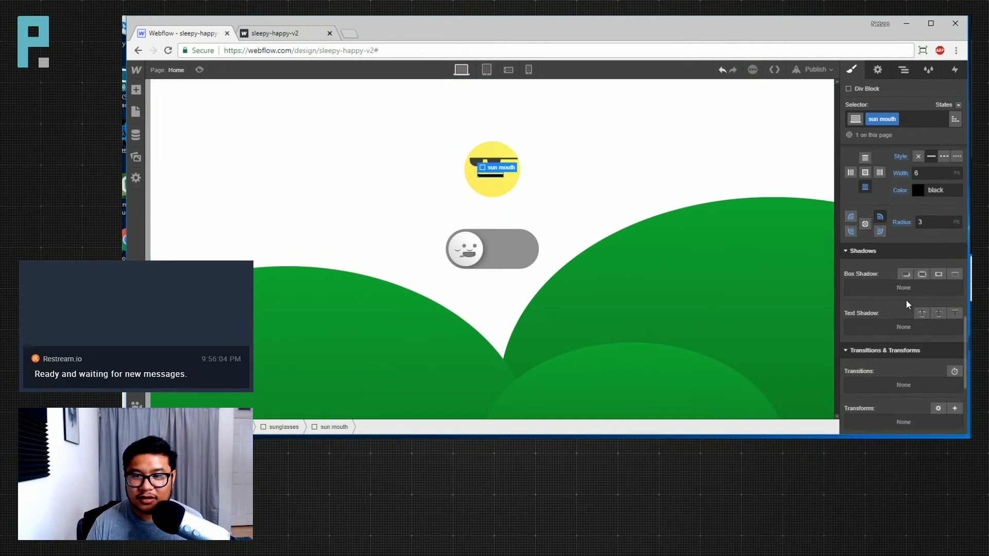
Set the sun mouth's bottom-right corner radius to 20 px
{"action": "scroll", "coordinate": [907, 301], "scroll_direction": "up", "scroll_amount": 1}
{"action": "left_click", "coordinate": [880, 268]}
{"action": "type", "text": "20"}
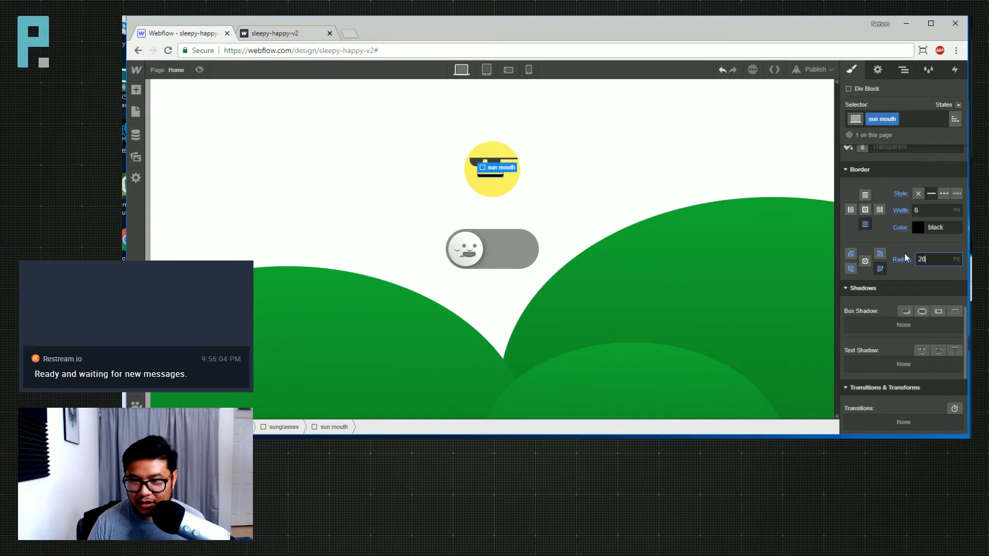
Try a 10 px radius on the sun mouth's top-left corner and 5 px on its bottom-left corner
{"action": "key", "text": "BackSpace"}
{"action": "key", "text": "BackSpace"}
{"action": "type", "text": "10"}
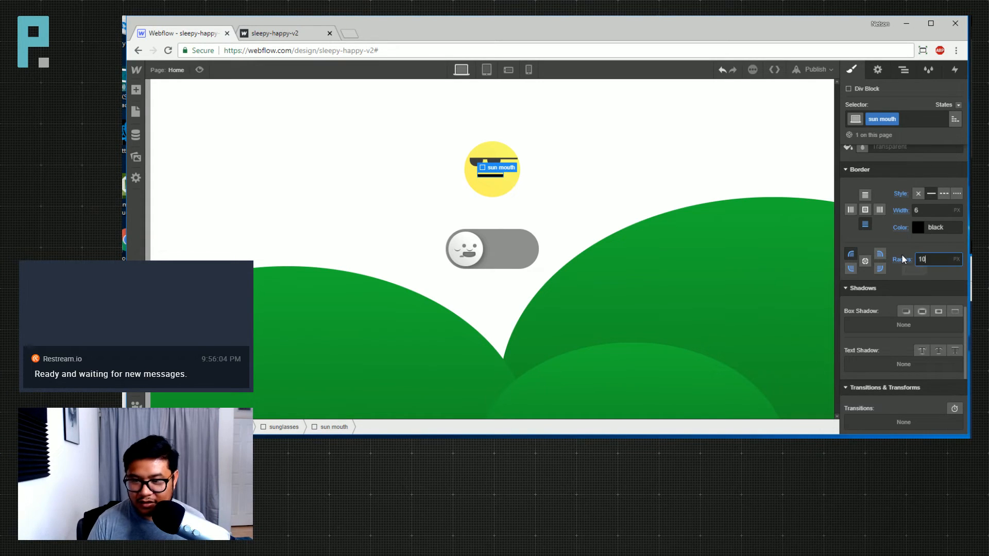
{"action": "left_click", "coordinate": [854, 267]}
{"action": "key", "text": "BackSpace"}
{"action": "key", "text": "BackSpace"}
{"action": "type", "text": "5"}
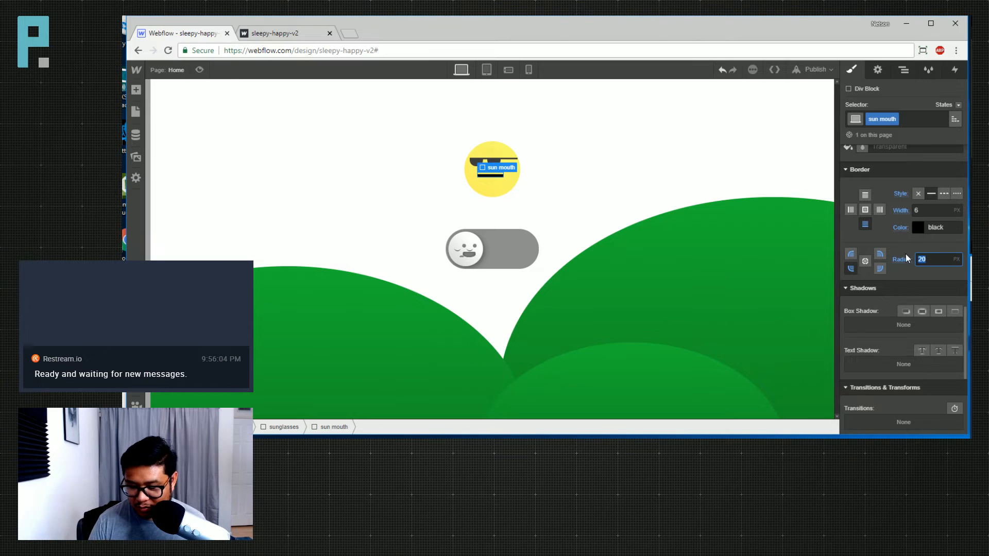
{"action": "left_click", "coordinate": [594, 211]}
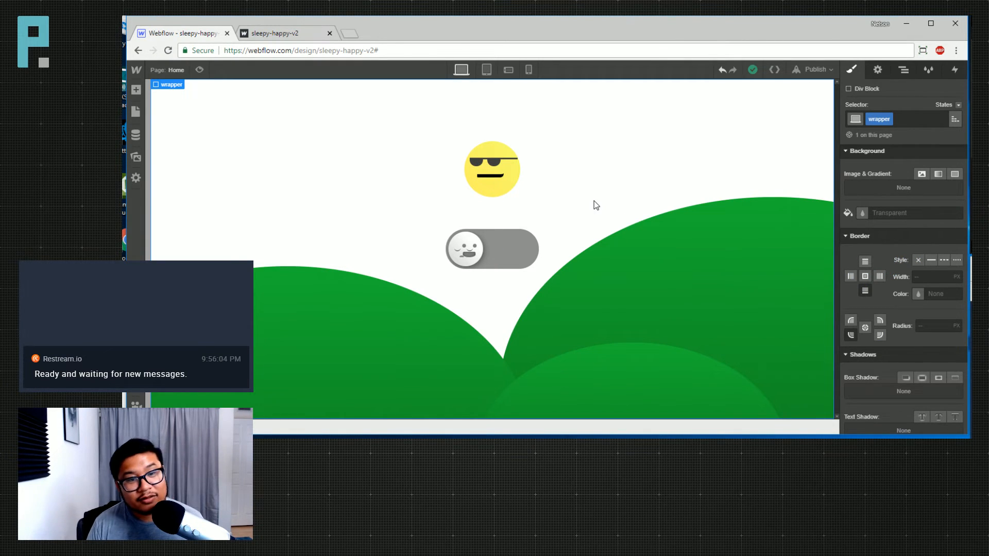
Change the sun mouth's border color to #3d3d3d
{"action": "left_click", "coordinate": [492, 179]}
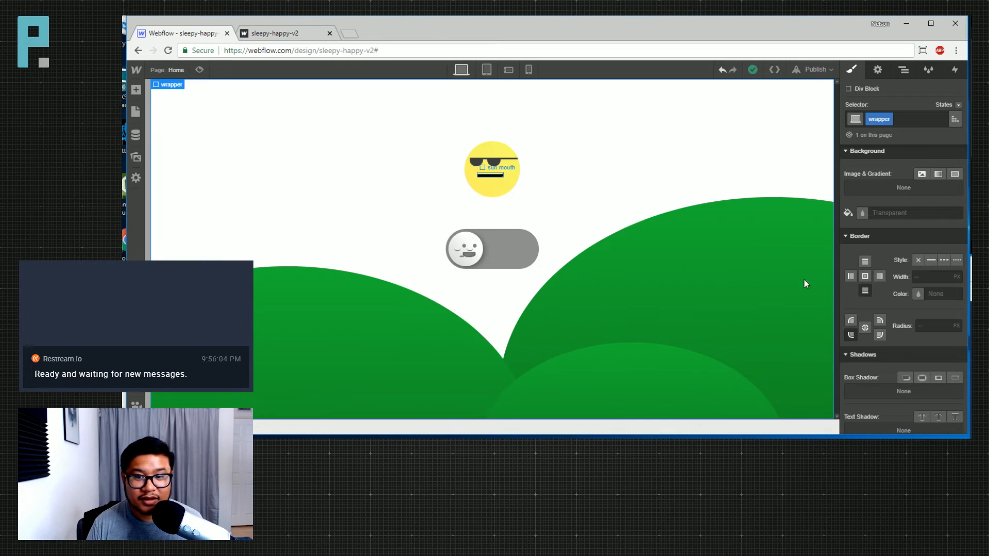
{"action": "scroll", "coordinate": [881, 267], "scroll_direction": "down", "scroll_amount": 1}
{"action": "left_click", "coordinate": [922, 228]}
{"action": "type", "text": "#3d3d3d"}
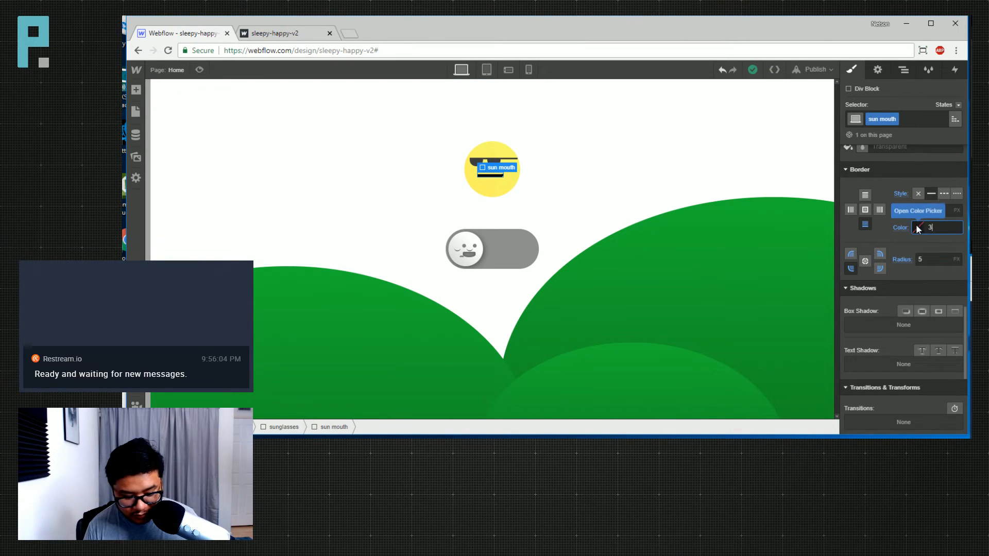
{"action": "left_click", "coordinate": [696, 191]}
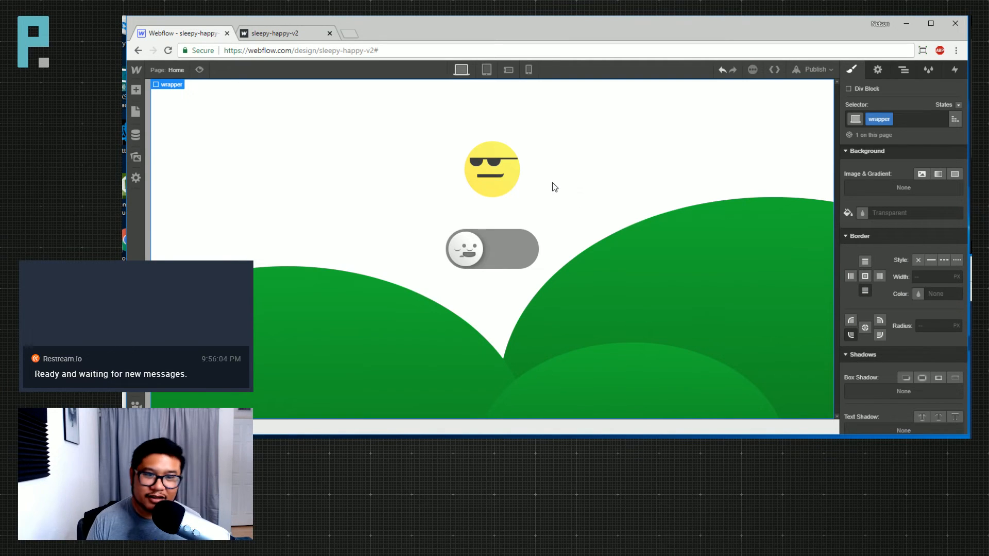
Try radii of 5 px and 15 px on the sun mouth's top-left corner
{"action": "left_click", "coordinate": [486, 177]}
{"action": "scroll", "coordinate": [867, 290], "scroll_direction": "down", "scroll_amount": 1}
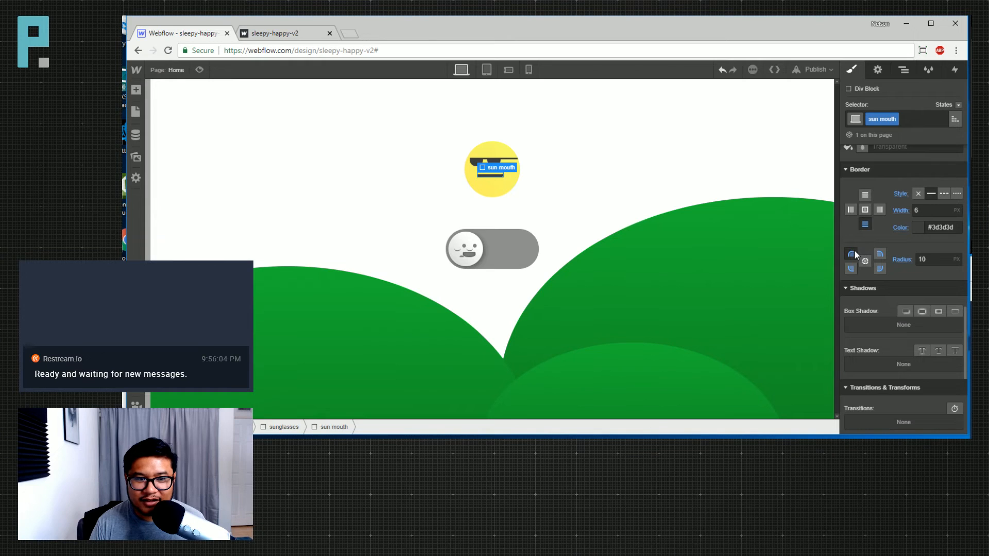
{"action": "left_click", "coordinate": [930, 259]}
{"action": "type", "text": "10"}
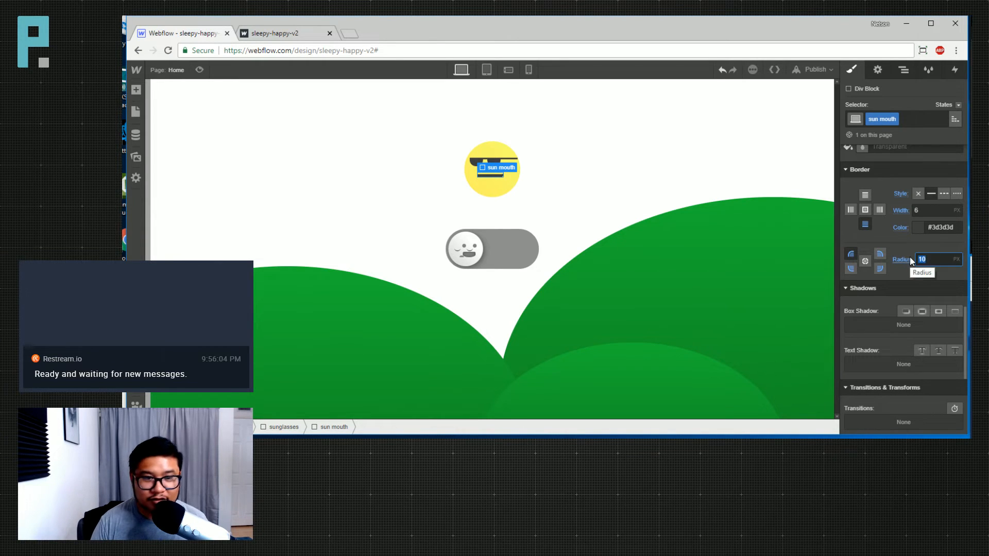
{"action": "left_click", "coordinate": [615, 211]}
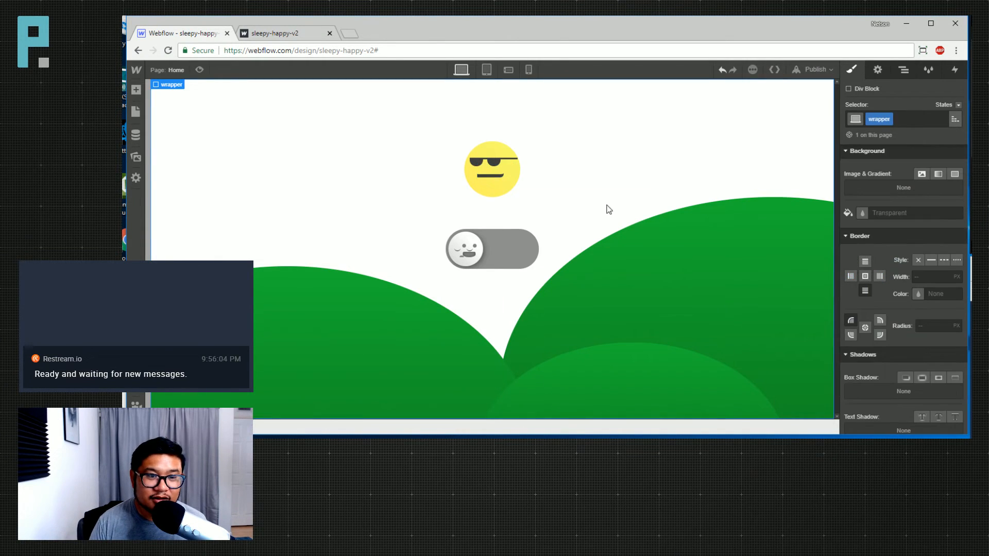
{"action": "left_click", "coordinate": [488, 179]}
{"action": "left_click", "coordinate": [909, 259]}
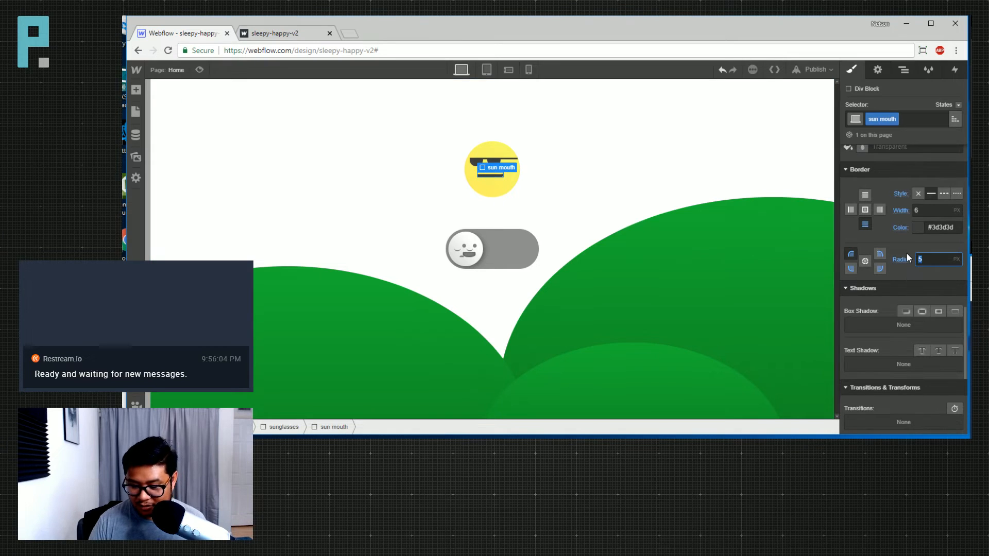
{"action": "type", "text": "15"}
{"action": "left_click", "coordinate": [575, 171]}
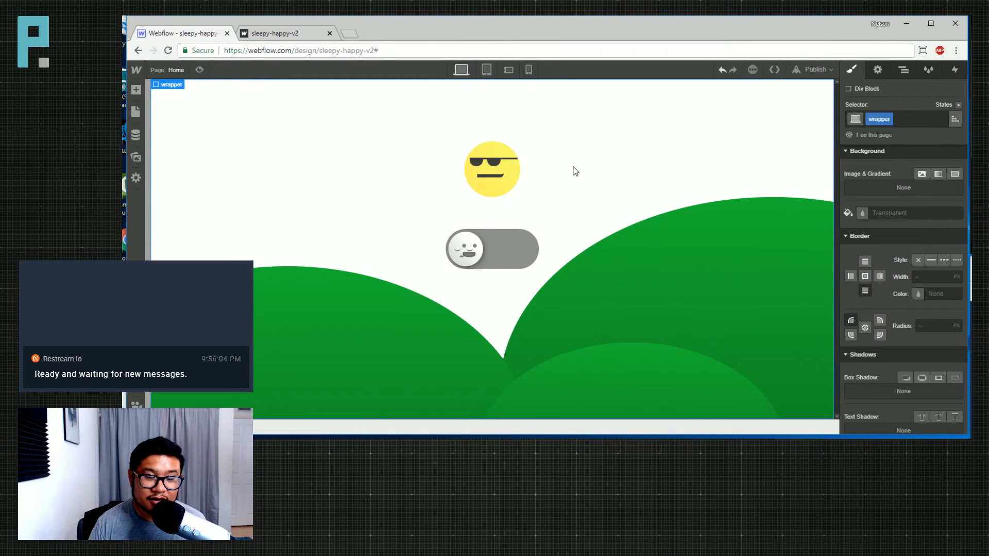
Clear the radius from both upper corners of the sun mouth
{"action": "left_click", "coordinate": [496, 180]}
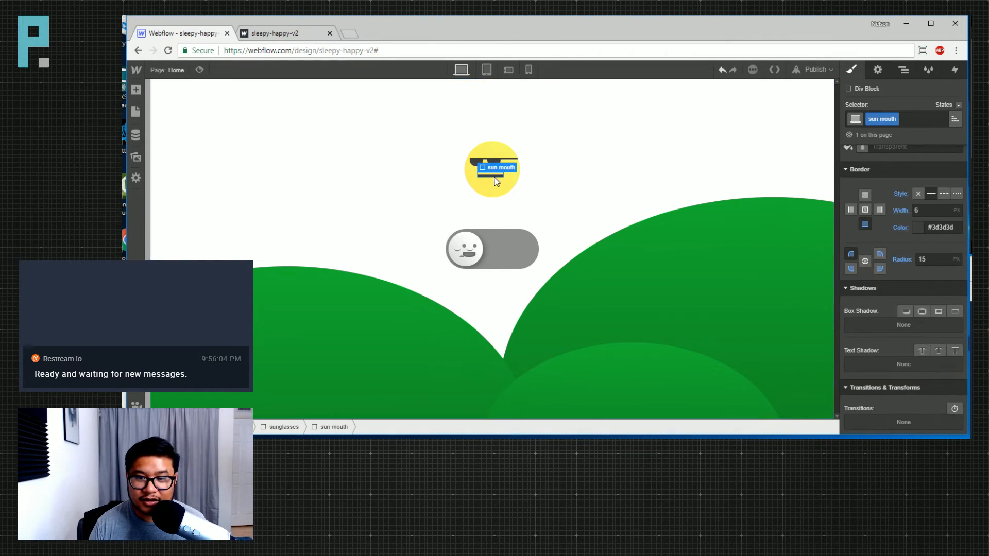
{"action": "left_click", "coordinate": [851, 254]}
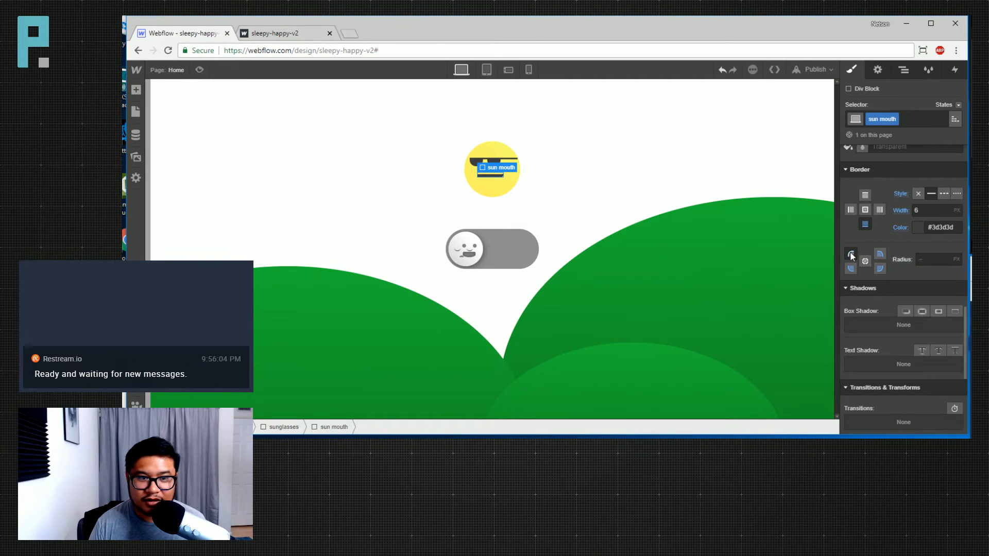
{"action": "left_click", "coordinate": [880, 255]}
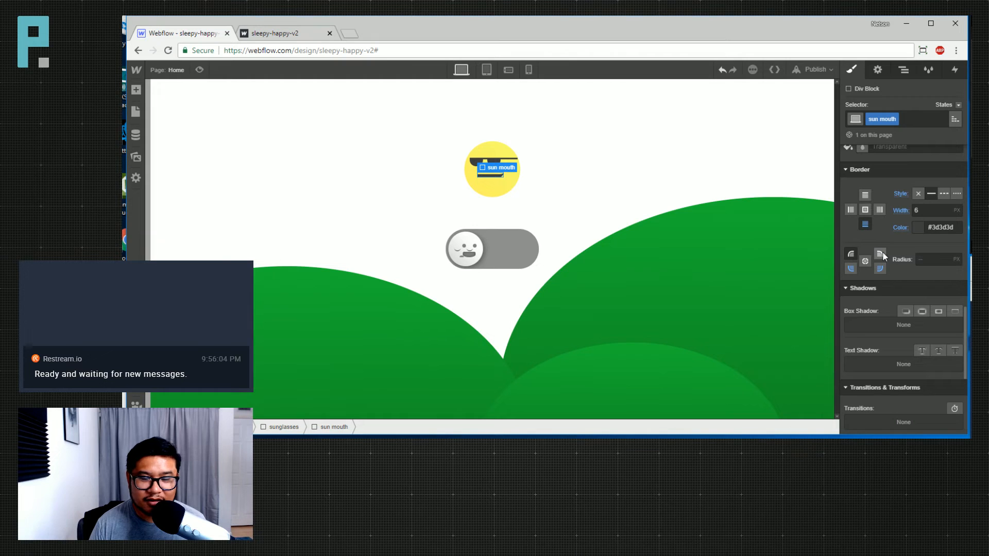
{"action": "left_click", "coordinate": [636, 197]}
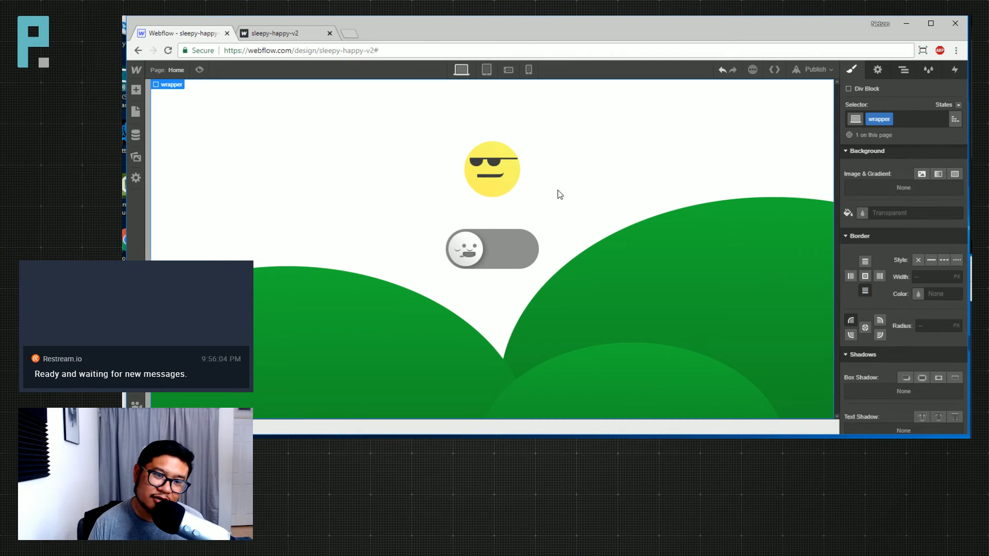
Set the sun mouth's bottom-left corner radius to 10 px
{"action": "left_click", "coordinate": [484, 175]}
{"action": "left_click", "coordinate": [851, 268]}
{"action": "left_click", "coordinate": [923, 260]}
{"action": "type", "text": "5"}
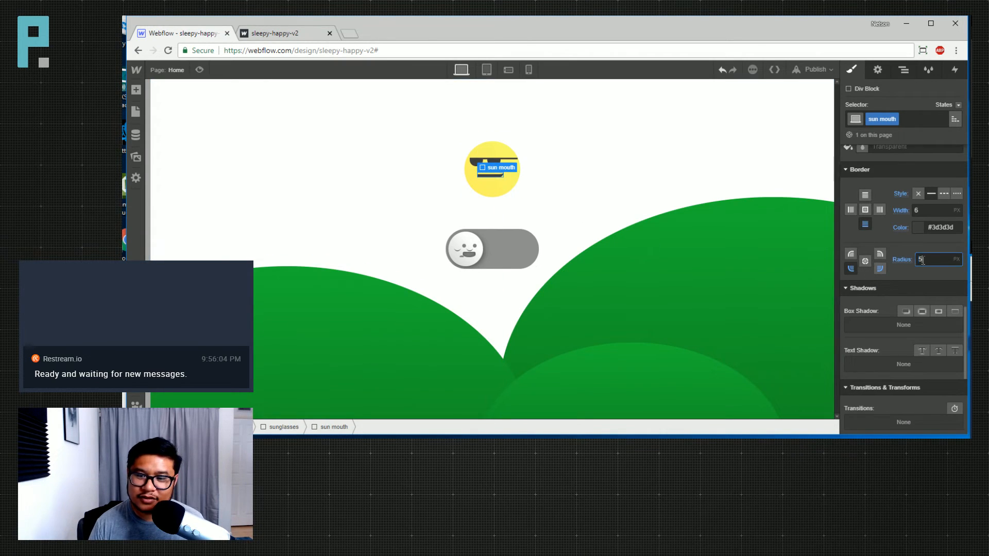
{"action": "left_click", "coordinate": [577, 182]}
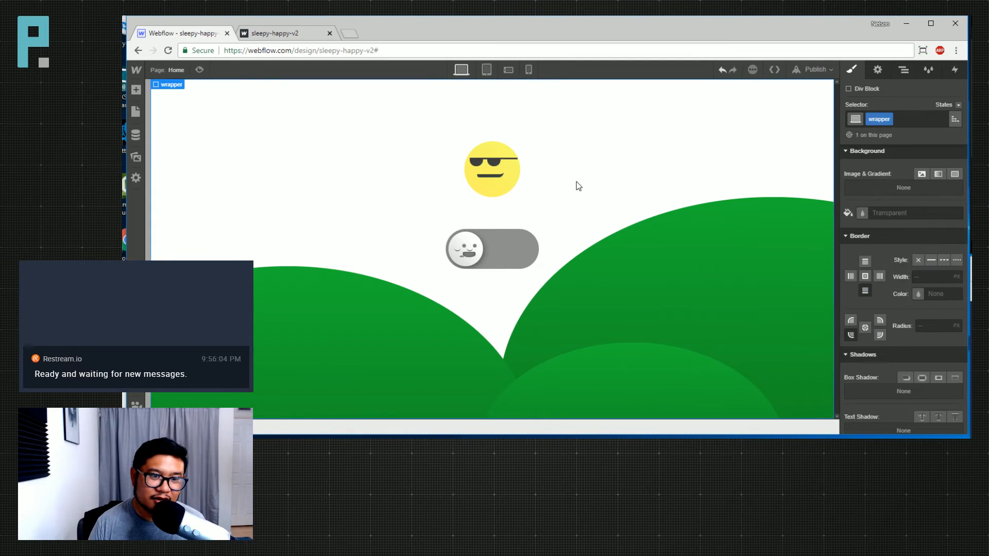
{"action": "left_click", "coordinate": [485, 175]}
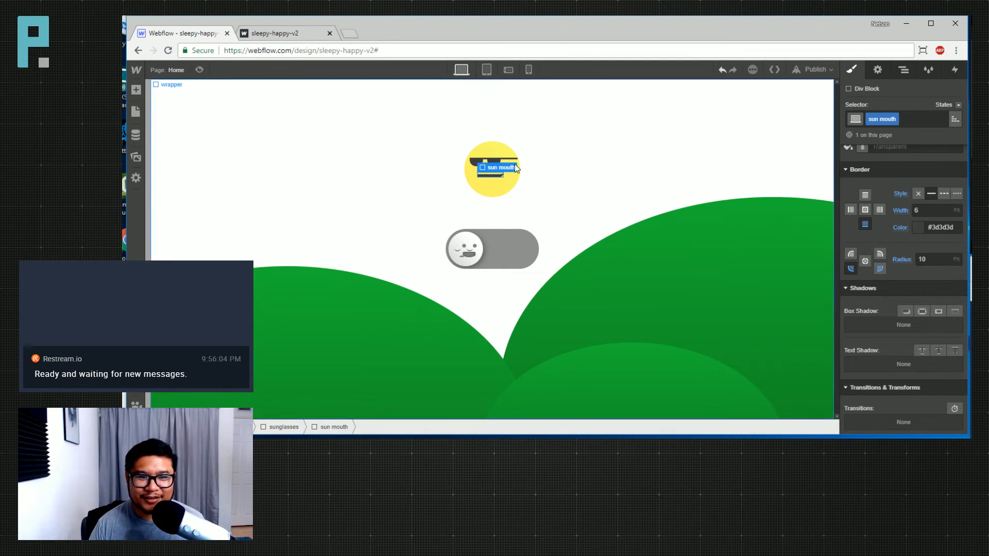
Move the sun eyes slightly lower on the sun's face by increasing their top offset
{"action": "left_click", "coordinate": [903, 70]}
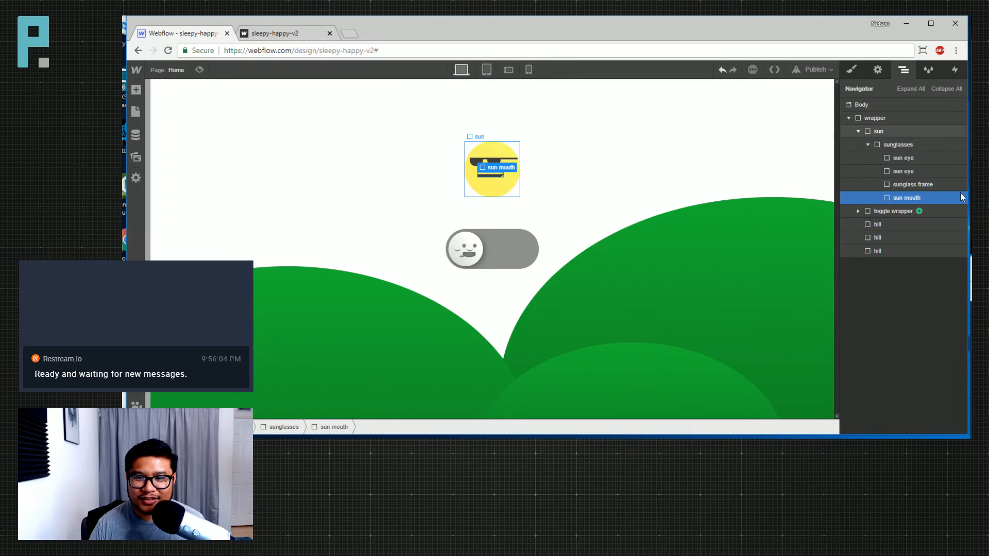
{"action": "left_click", "coordinate": [905, 159]}
{"action": "key", "text": "s"}
{"action": "scroll", "coordinate": [892, 245], "scroll_direction": "down", "scroll_amount": 5}
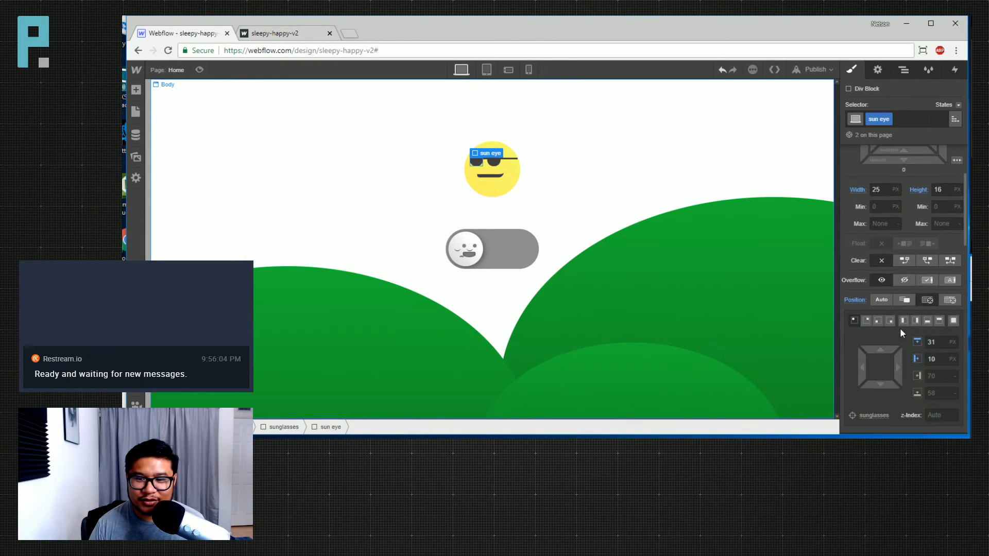
{"action": "left_click_drag", "start_coordinate": [880, 239], "coordinate": [876, 254]}
Lower the sunglass frame to a top offset of 37 px
{"action": "left_click", "coordinate": [903, 70]}
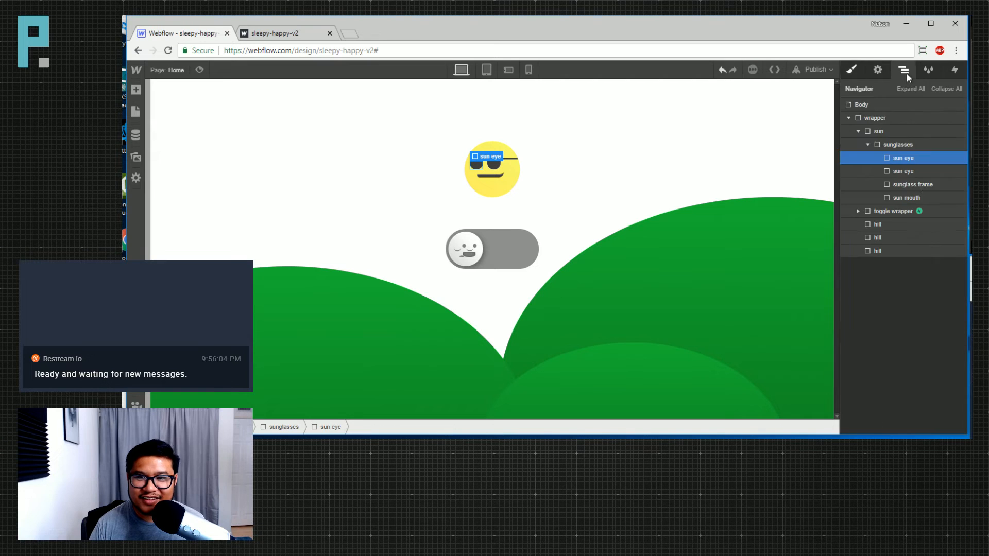
{"action": "double_click", "coordinate": [904, 184]}
{"action": "scroll", "coordinate": [914, 278], "scroll_direction": "down", "scroll_amount": 4}
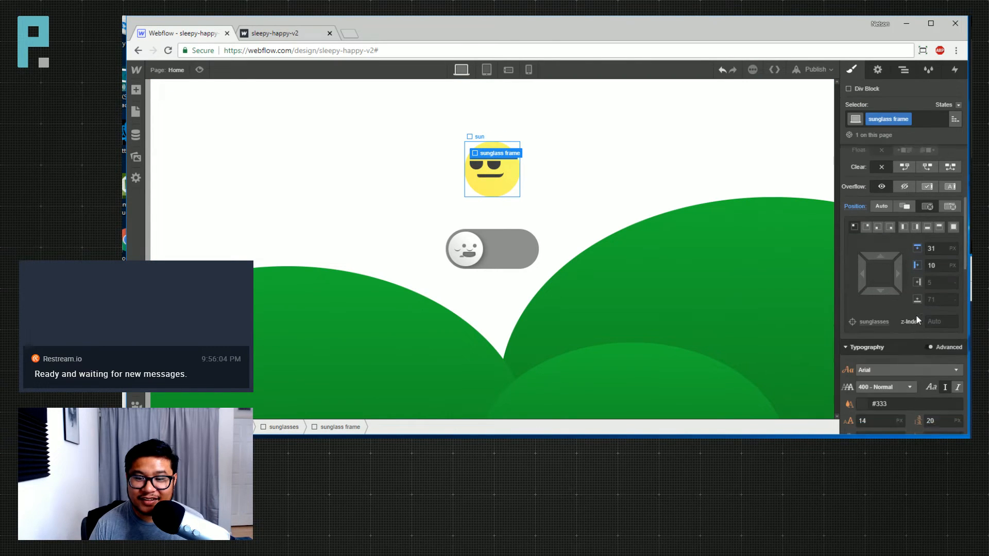
{"action": "left_click_drag", "start_coordinate": [885, 247], "coordinate": [883, 252]}
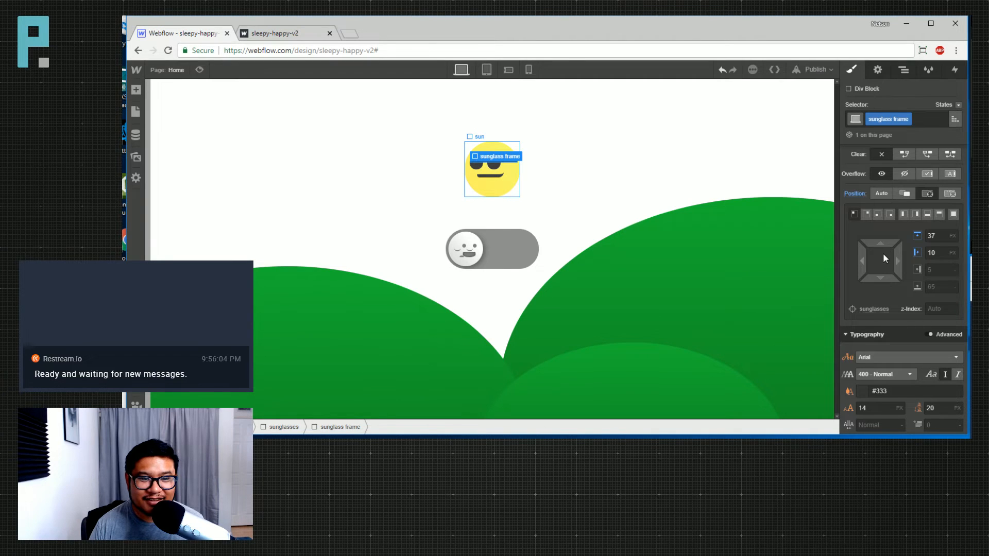
{"action": "left_click", "coordinate": [592, 174]}
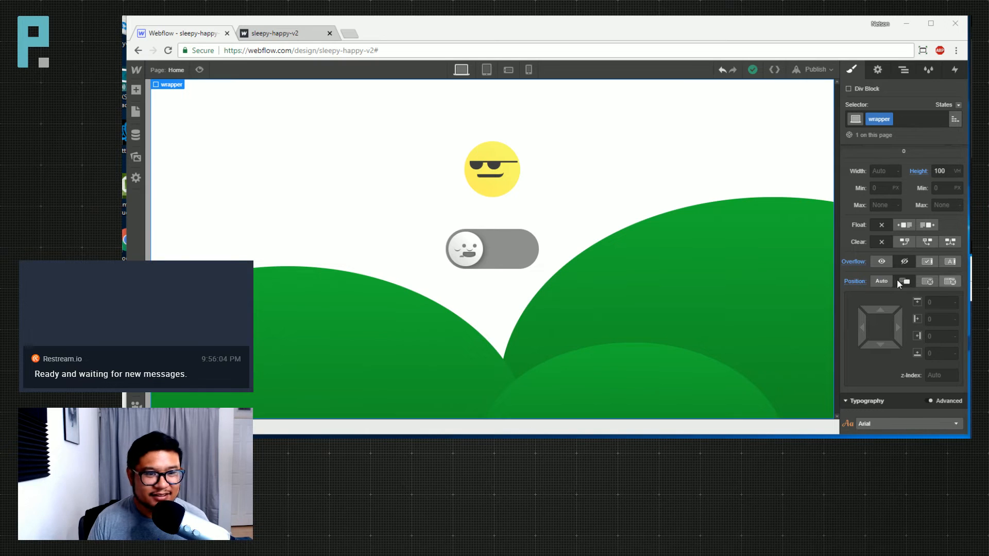
Add an outside box shadow to the sun with 4 px distance, 15 px blur and 2 px size
{"action": "left_click", "coordinate": [901, 73]}
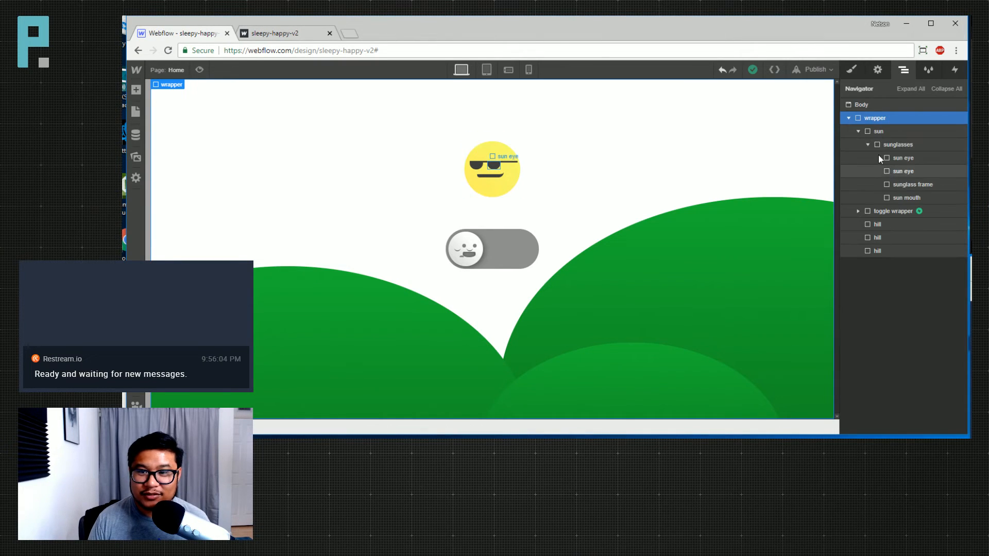
{"action": "left_click", "coordinate": [875, 132]}
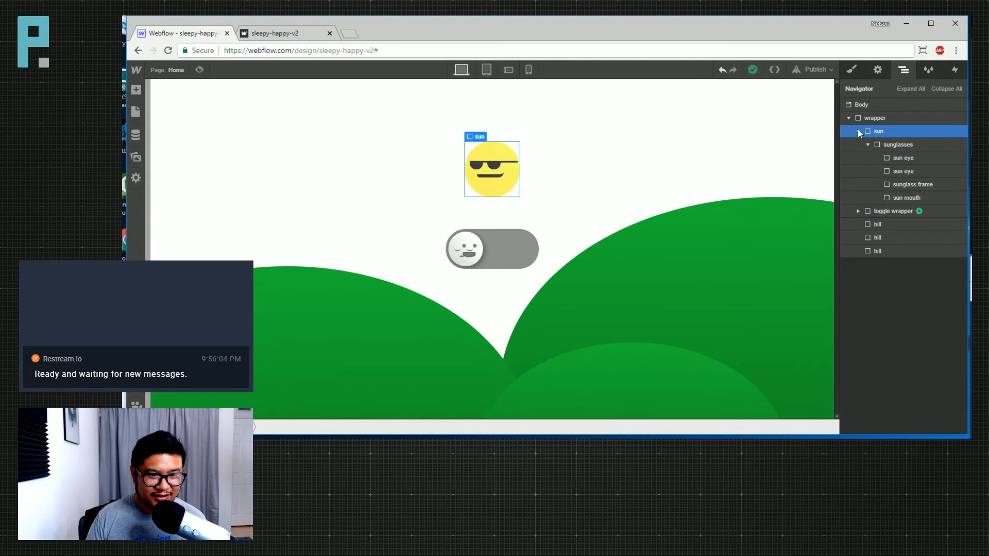
{"action": "left_click", "coordinate": [852, 70]}
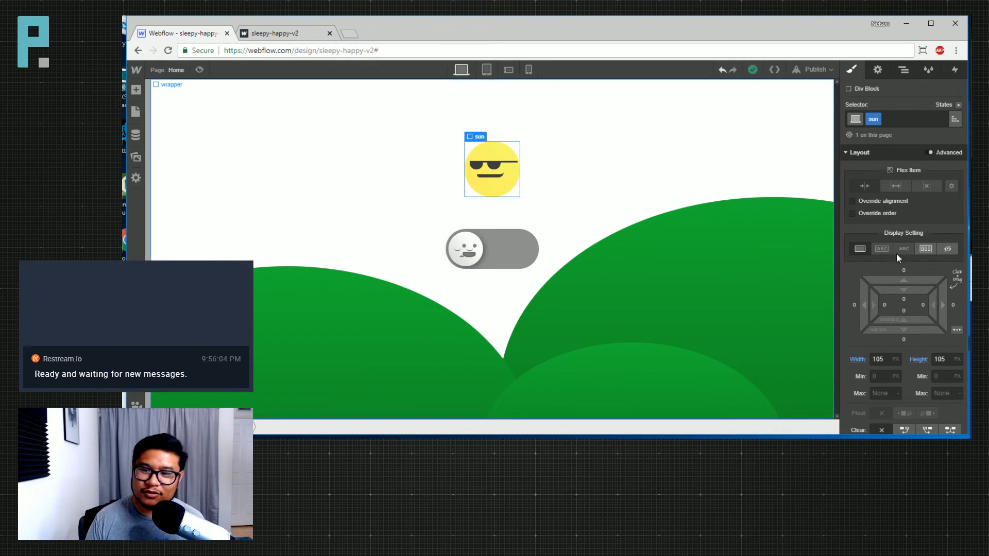
{"action": "scroll", "coordinate": [893, 298], "scroll_direction": "down", "scroll_amount": 10}
{"action": "scroll", "coordinate": [893, 297], "scroll_direction": "down", "scroll_amount": 5}
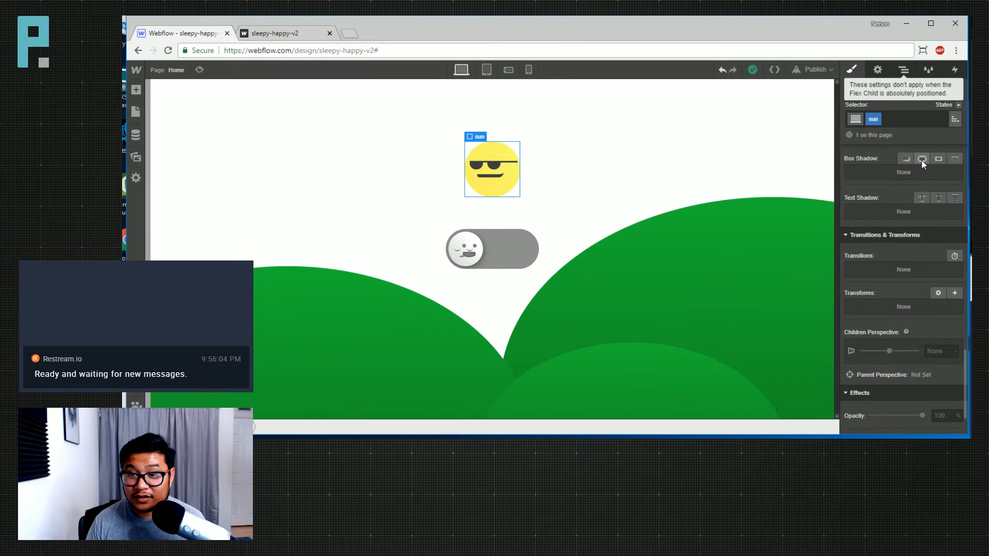
{"action": "left_click", "coordinate": [907, 159]}
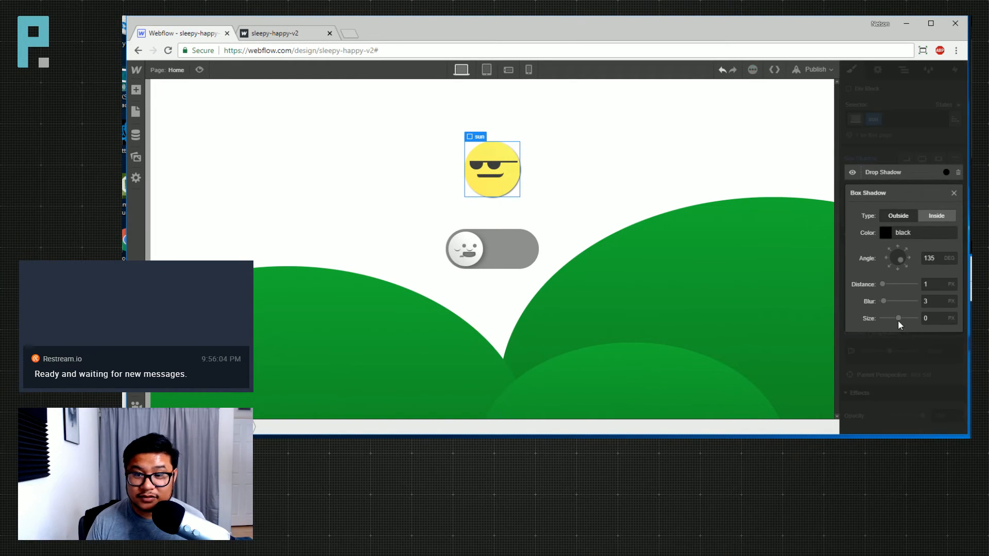
{"action": "left_click_drag", "start_coordinate": [896, 319], "coordinate": [900, 319]}
{"action": "left_click_drag", "start_coordinate": [881, 283], "coordinate": [883, 283]}
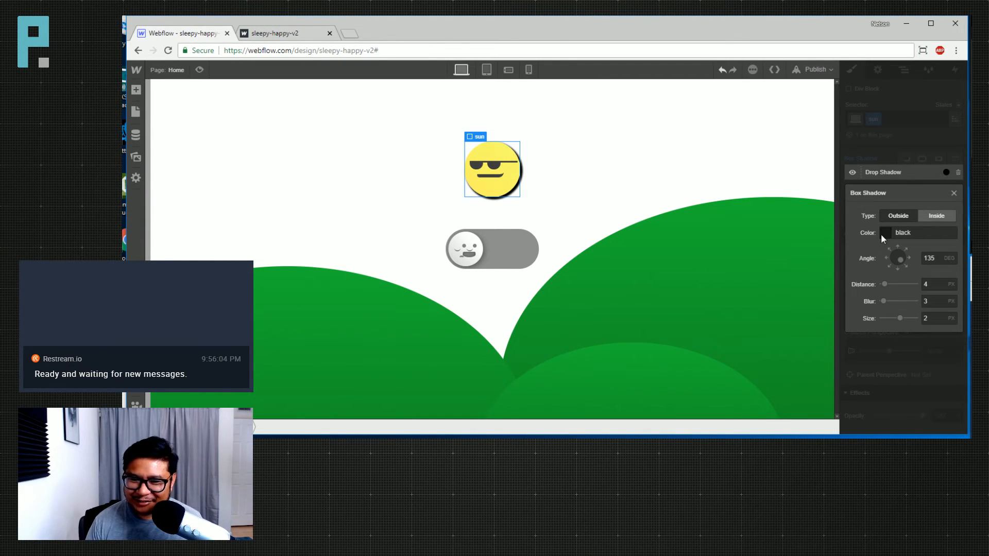
{"action": "left_click_drag", "start_coordinate": [882, 302], "coordinate": [893, 302]}
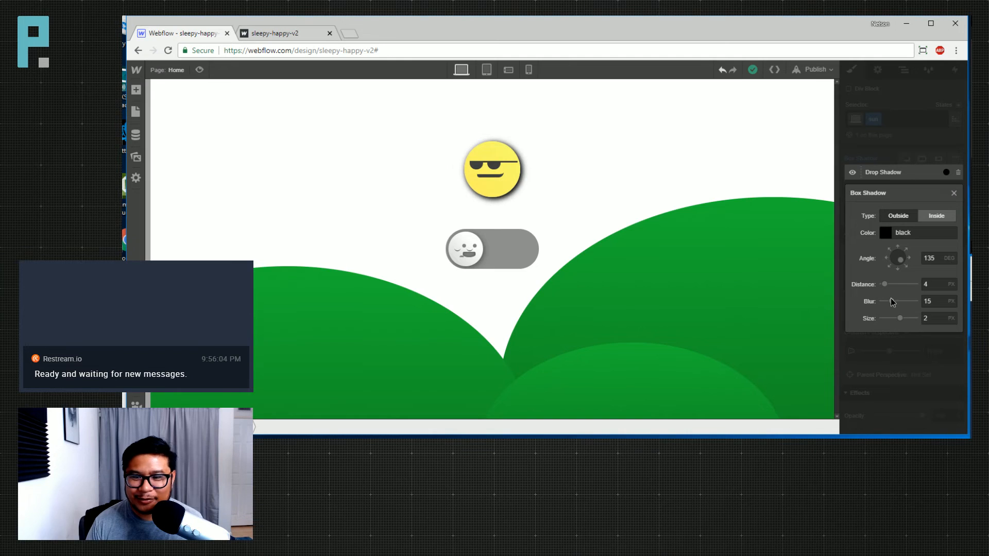
Try yellow #f5ff00 as the color of the sun's box shadow
{"action": "left_click", "coordinate": [885, 233]}
{"action": "left_click", "coordinate": [855, 314]}
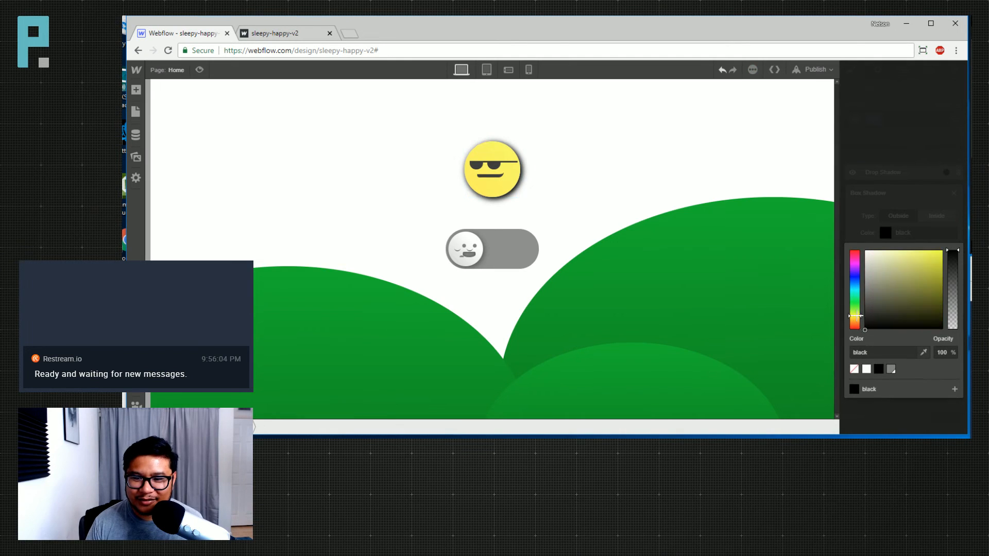
{"action": "left_click_drag", "start_coordinate": [905, 285], "coordinate": [936, 250]}
{"action": "left_click_drag", "start_coordinate": [854, 314], "coordinate": [854, 316]}
{"action": "mouse_move", "coordinate": [936, 251]}
{"action": "left_mouse_down"}
{"action": "mouse_move", "coordinate": [952, 253]}
{"action": "mouse_move", "coordinate": [961, 236]}
{"action": "left_mouse_up"}
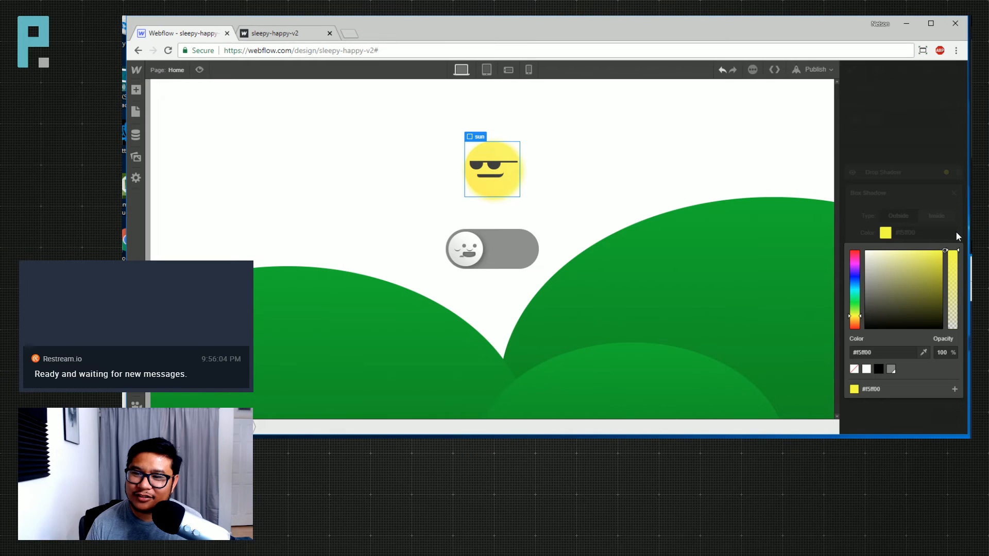
Make the sun's box shadow black at 9% opacity
{"action": "left_click", "coordinate": [880, 370]}
{"action": "left_click_drag", "start_coordinate": [952, 290], "coordinate": [950, 322]}
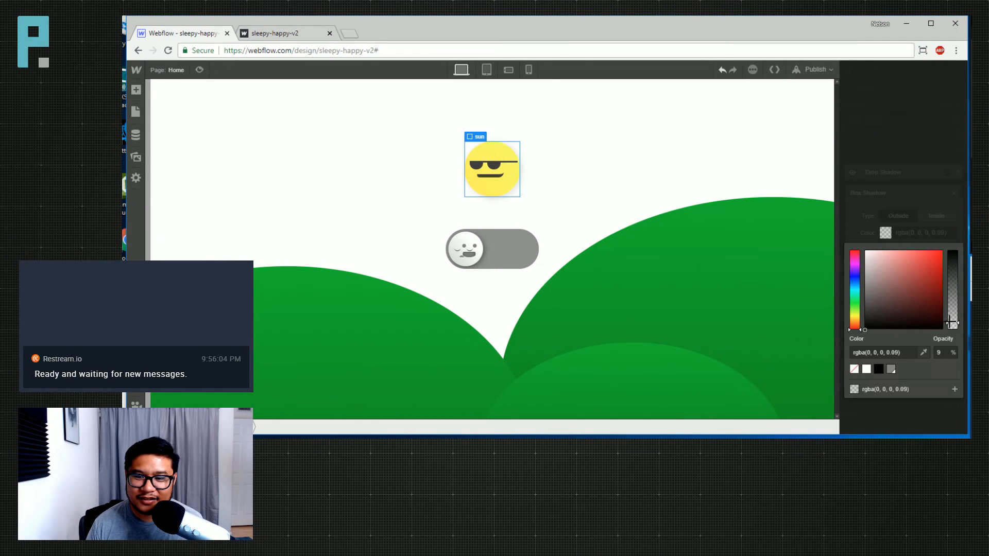
{"action": "left_click", "coordinate": [937, 223]}
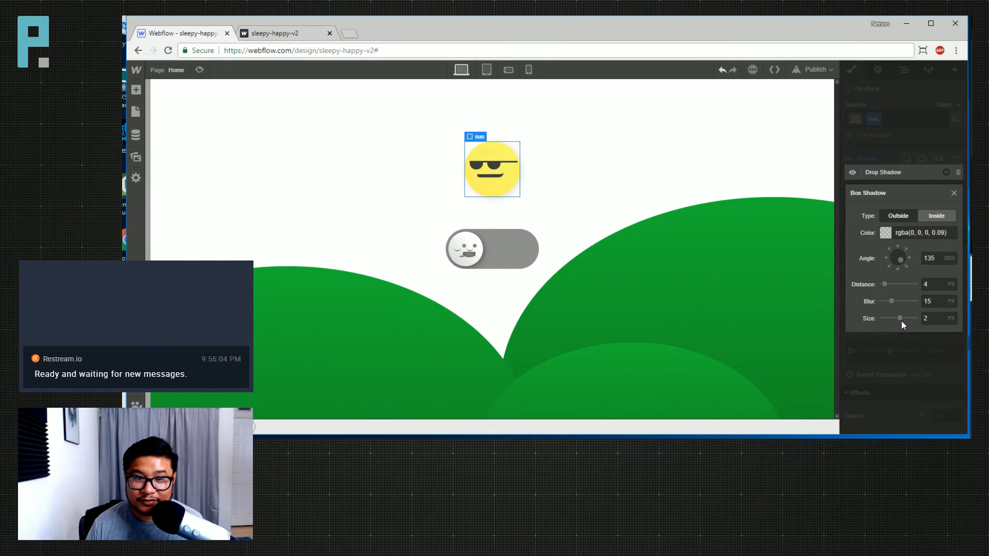
Reduce the sun's box shadow to 1 px distance and 1 px size
{"action": "left_click", "coordinate": [930, 284]}
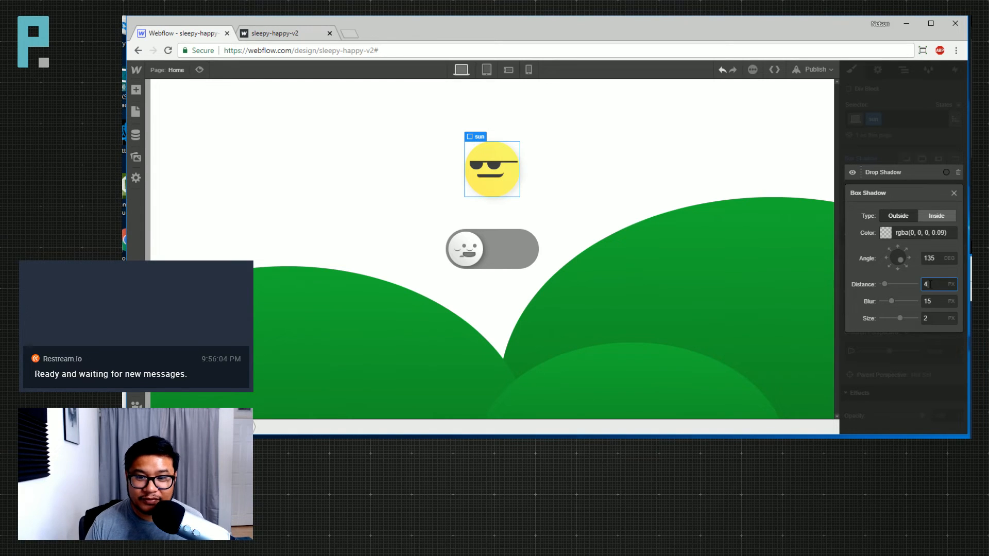
{"action": "type", "text": "1"}
{"action": "key", "text": "Up"}
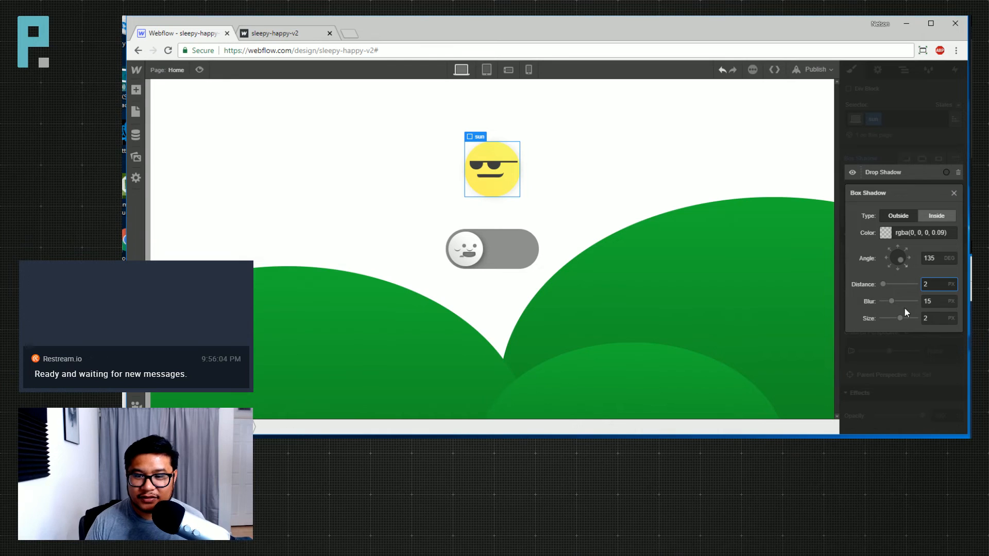
{"action": "left_click_drag", "start_coordinate": [899, 318], "coordinate": [892, 301]}
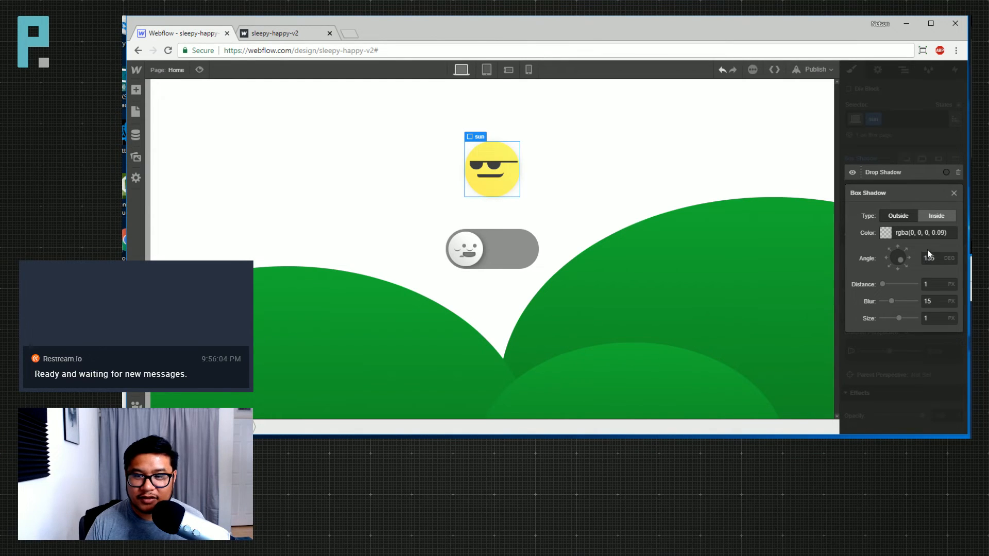
{"action": "left_click", "coordinate": [625, 161]}
{"action": "left_click", "coordinate": [625, 161]}
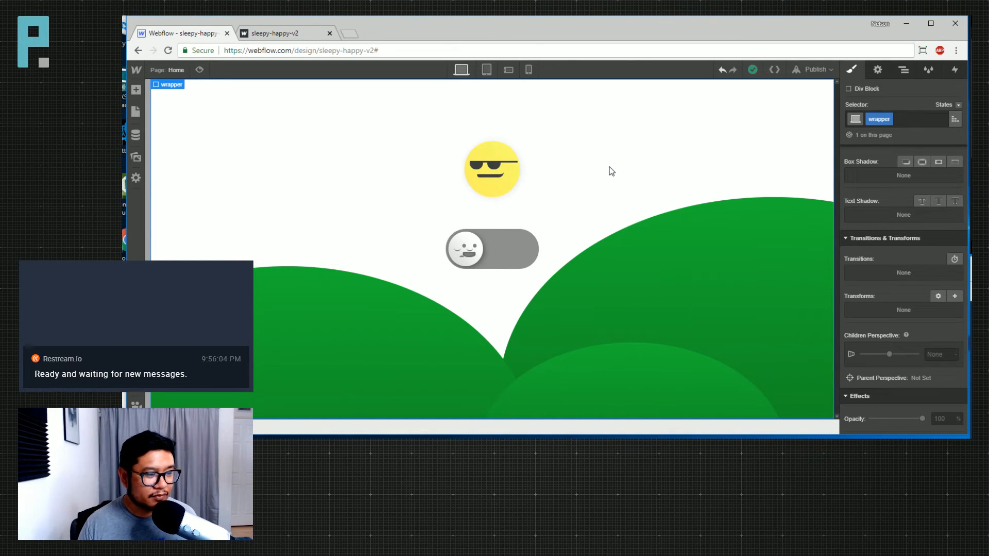
Select the toggle wrapper in the element tree and bring up its style settings
{"action": "left_click", "coordinate": [904, 70]}
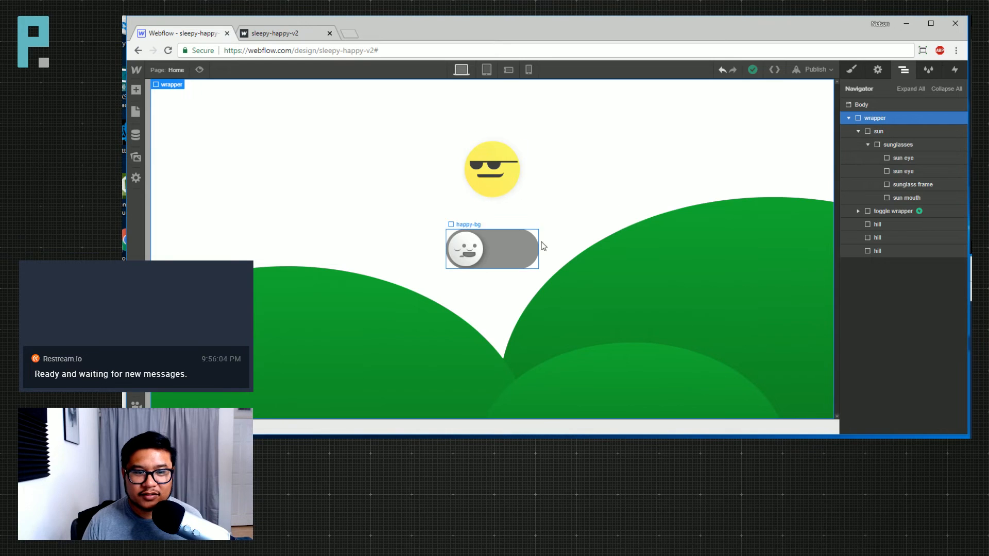
{"action": "left_click", "coordinate": [520, 239]}
{"action": "left_click", "coordinate": [896, 211]}
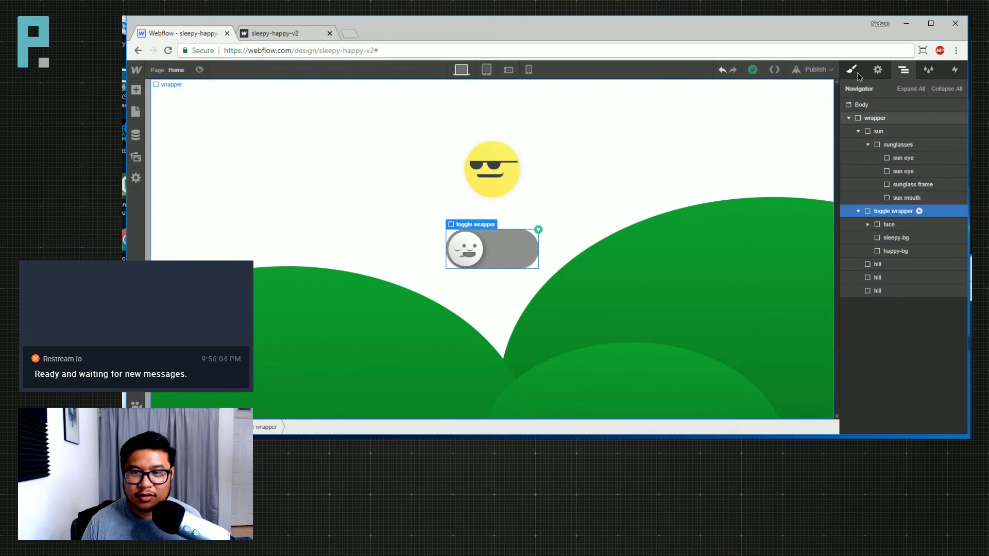
{"action": "key", "text": "s"}
{"action": "scroll", "coordinate": [914, 332], "scroll_direction": "down", "scroll_amount": 10}
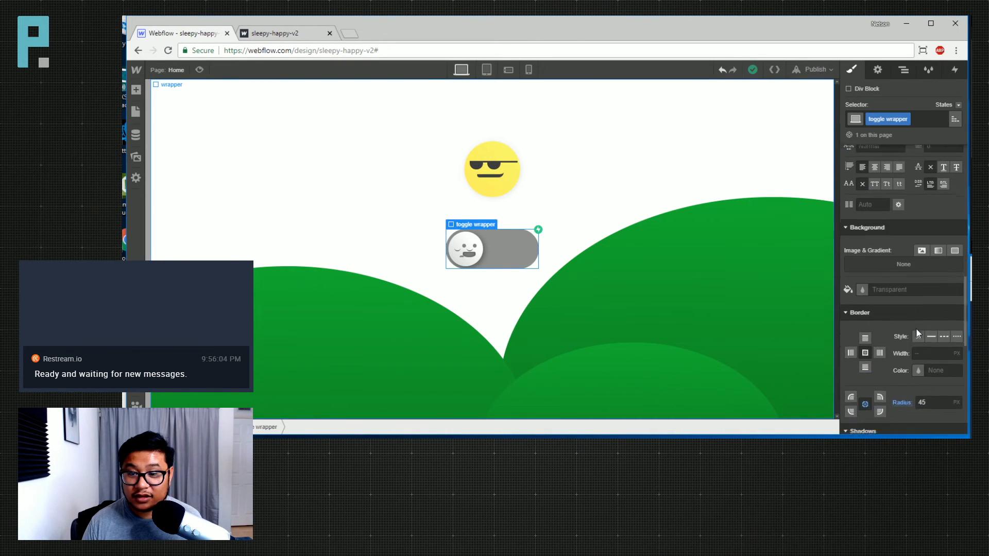
Try the white outer glow preset as the toggle wrapper's box shadow
{"action": "left_click", "coordinate": [922, 190]}
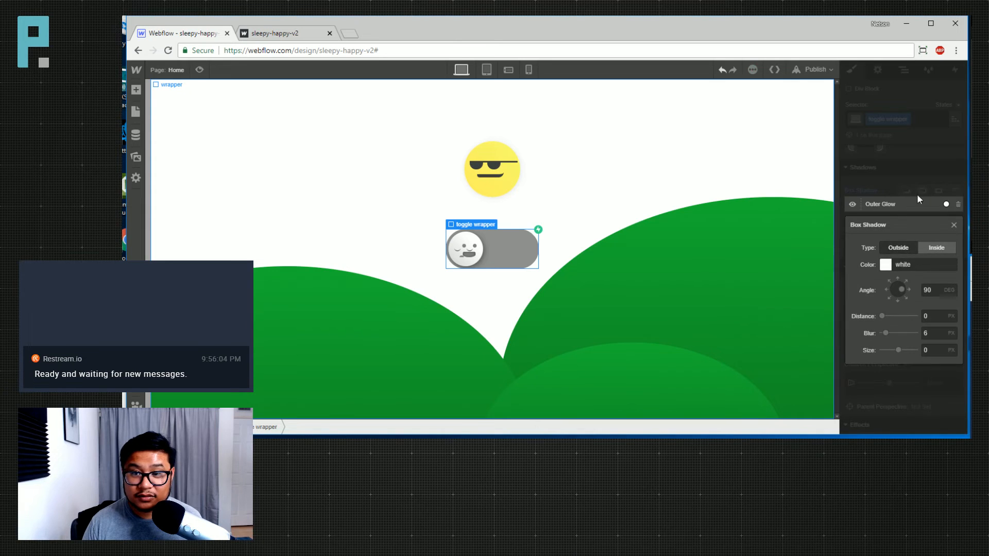
{"action": "left_click", "coordinate": [954, 227]}
{"action": "scroll", "coordinate": [920, 202], "scroll_direction": "up", "scroll_amount": 5}
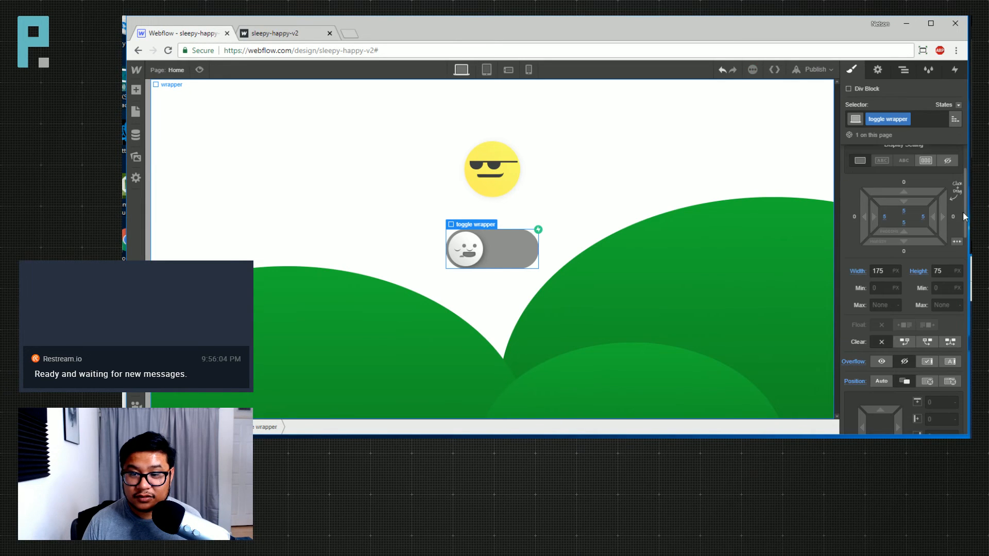
{"action": "scroll", "coordinate": [919, 325], "scroll_direction": "down", "scroll_amount": 3}
{"action": "scroll", "coordinate": [917, 325], "scroll_direction": "down", "scroll_amount": 6}
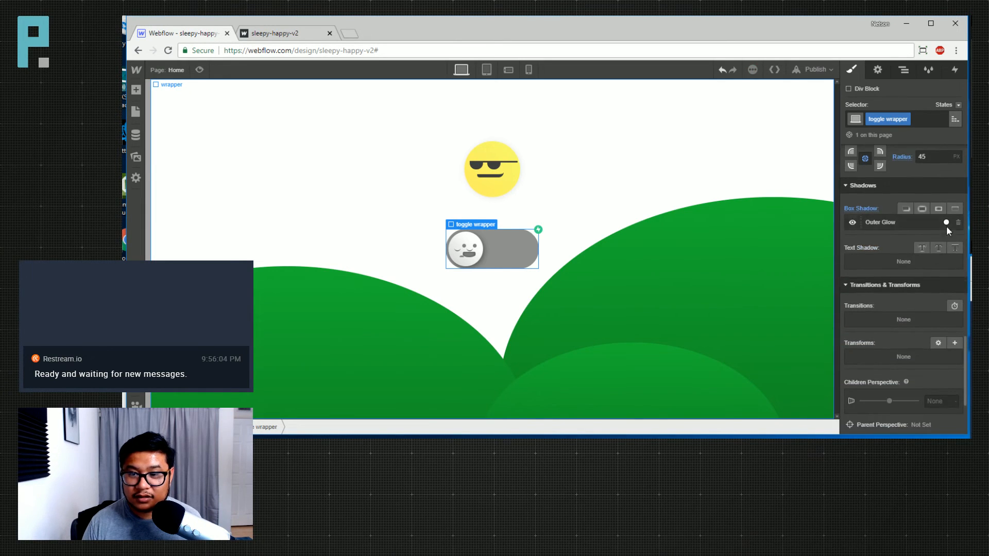
Give the toggle wrapper an outside drop shadow with 2 px distance and 13 px blur
{"action": "left_click", "coordinate": [906, 208]}
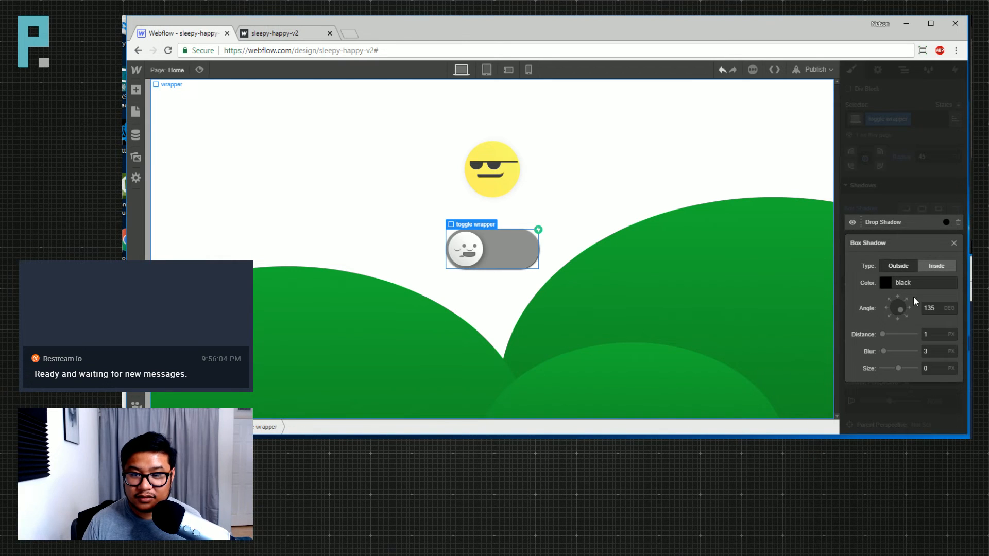
{"action": "left_click_drag", "start_coordinate": [883, 352], "coordinate": [890, 351]}
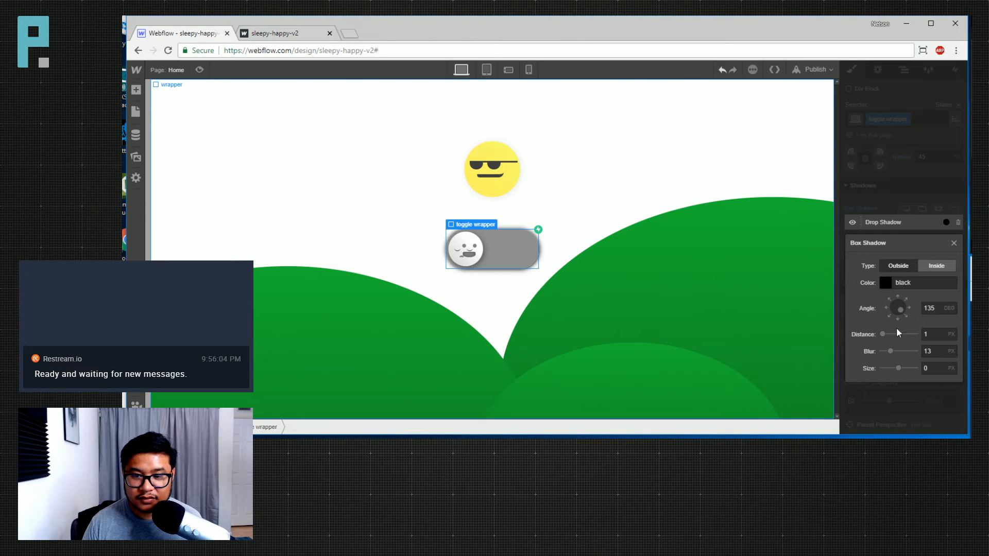
{"action": "left_click", "coordinate": [933, 335]}
{"action": "type", "text": "2"}
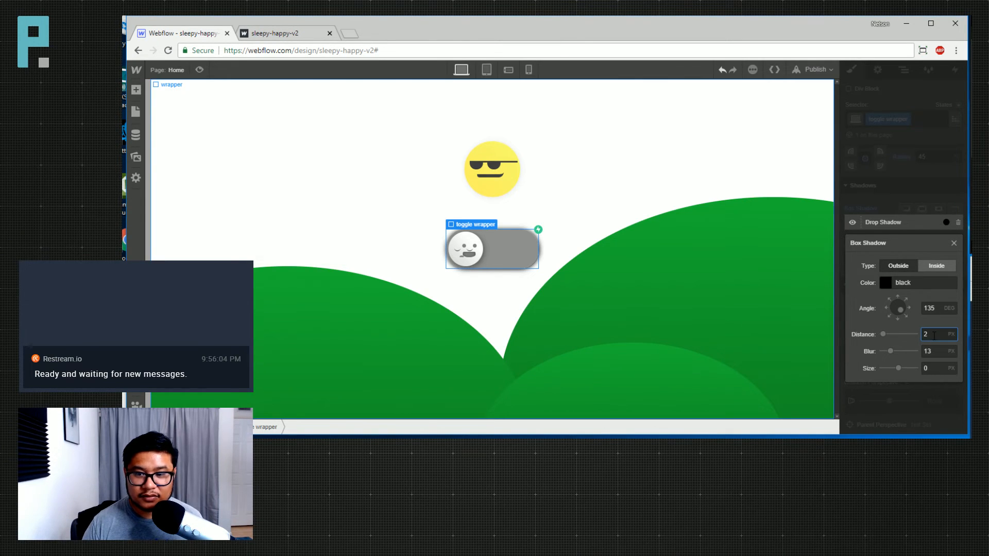
Make the toggle wrapper's drop shadow black at 18% opacity
{"action": "left_click", "coordinate": [886, 283]}
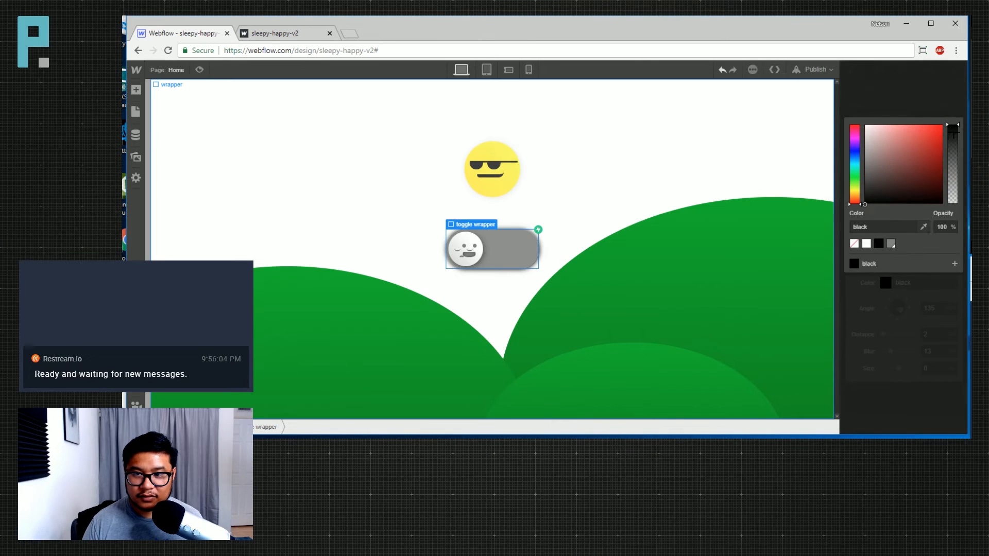
{"action": "left_click_drag", "start_coordinate": [953, 126], "coordinate": [954, 190]}
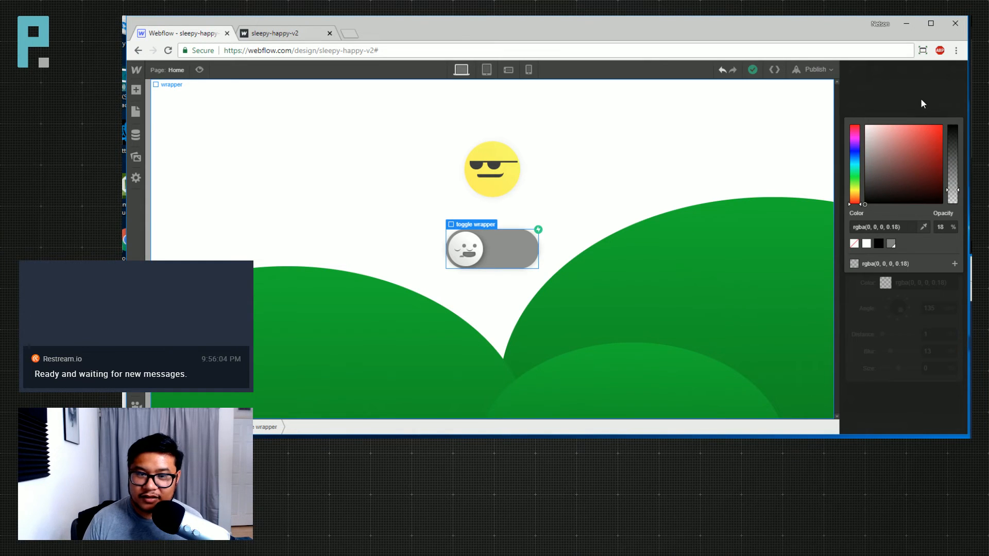
{"action": "left_click", "coordinate": [922, 101]}
{"action": "left_click", "coordinate": [929, 168]}
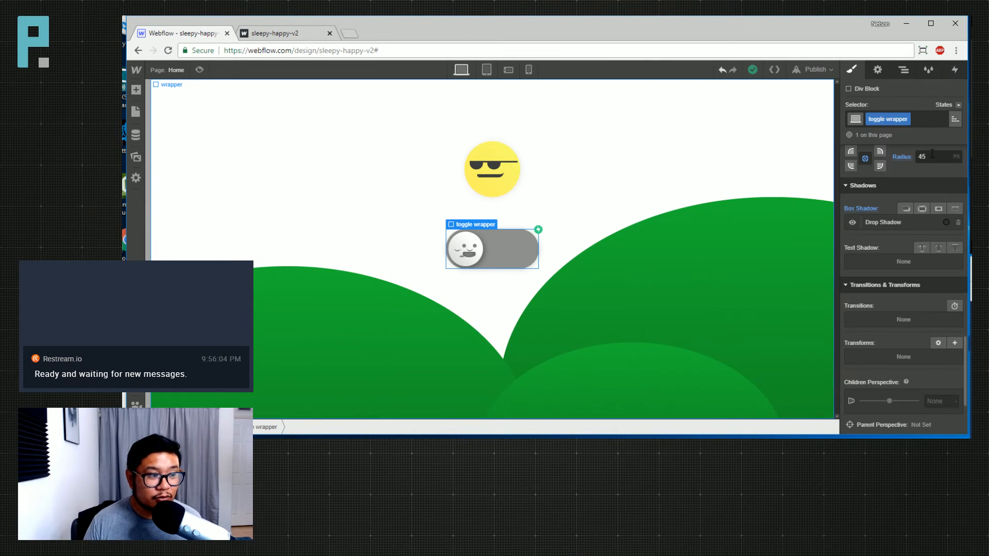
Collapse the sun and toggle wrapper branches in the element tree and select the sun
{"action": "left_click", "coordinate": [903, 69]}
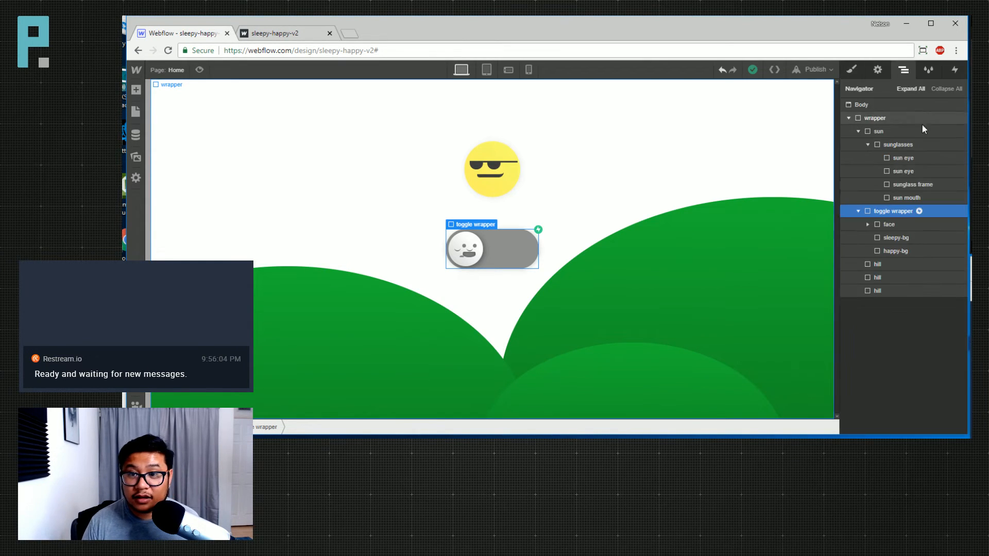
{"action": "left_click", "coordinate": [858, 132]}
{"action": "left_click", "coordinate": [858, 145]}
{"action": "left_click", "coordinate": [884, 136]}
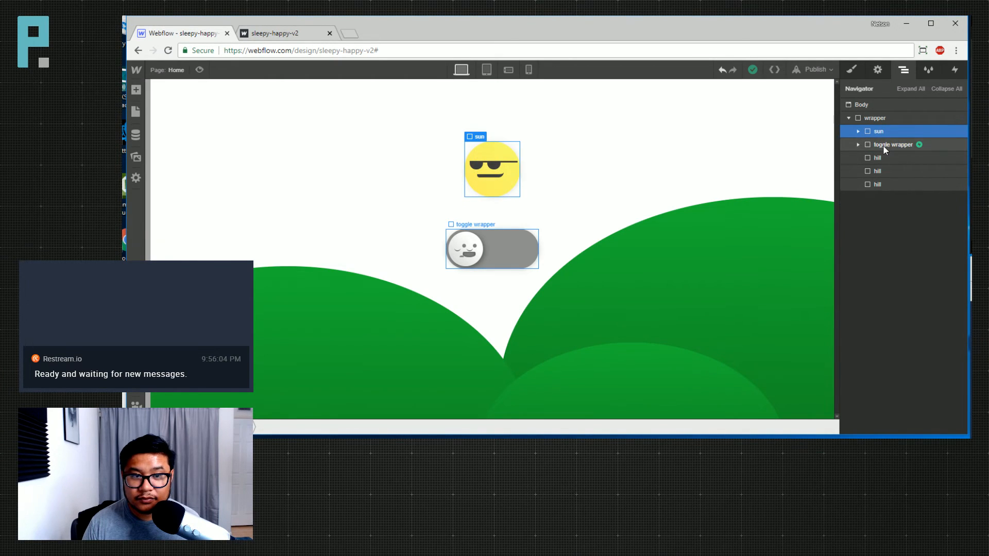
Try to hide the sun element by setting its display to none, and undo it
{"action": "left_click", "coordinate": [884, 147]}
{"action": "left_click", "coordinate": [886, 130]}
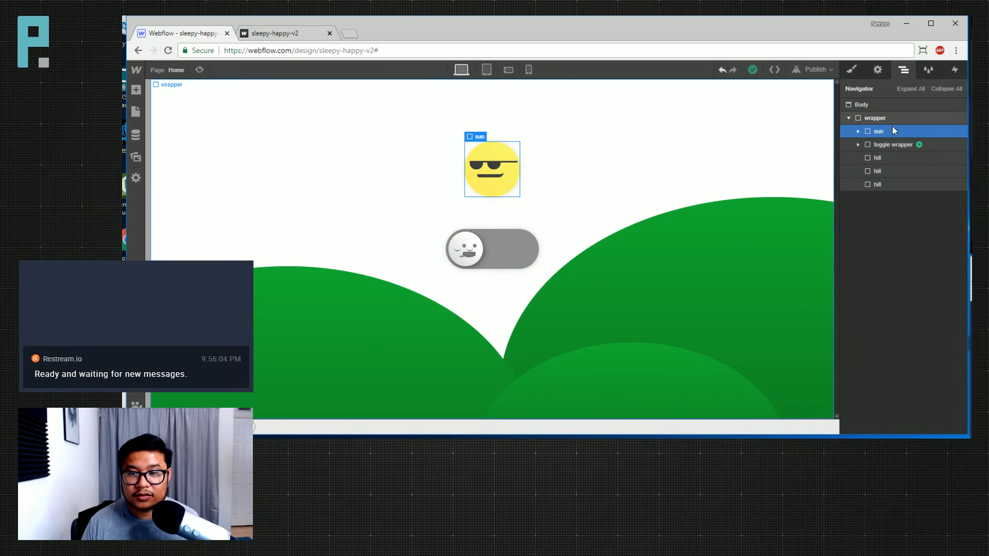
{"action": "left_click", "coordinate": [852, 70]}
{"action": "key", "text": "a"}
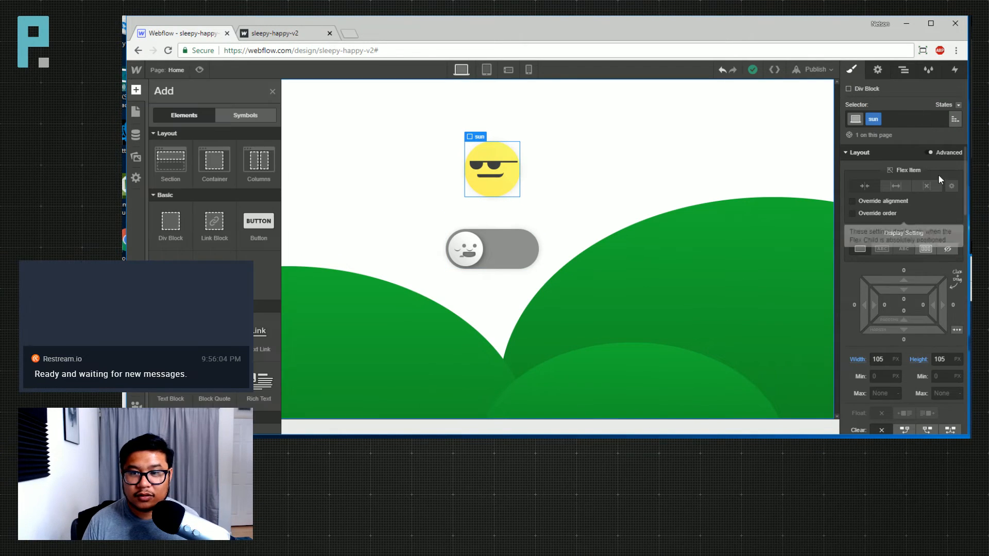
{"action": "left_click", "coordinate": [948, 249]}
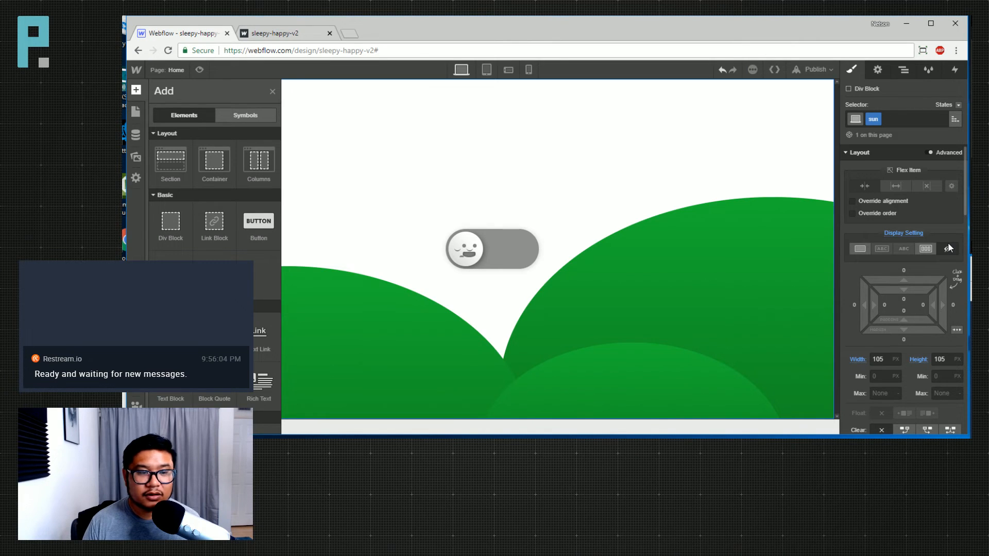
{"action": "key", "text": "ctrl+z"}
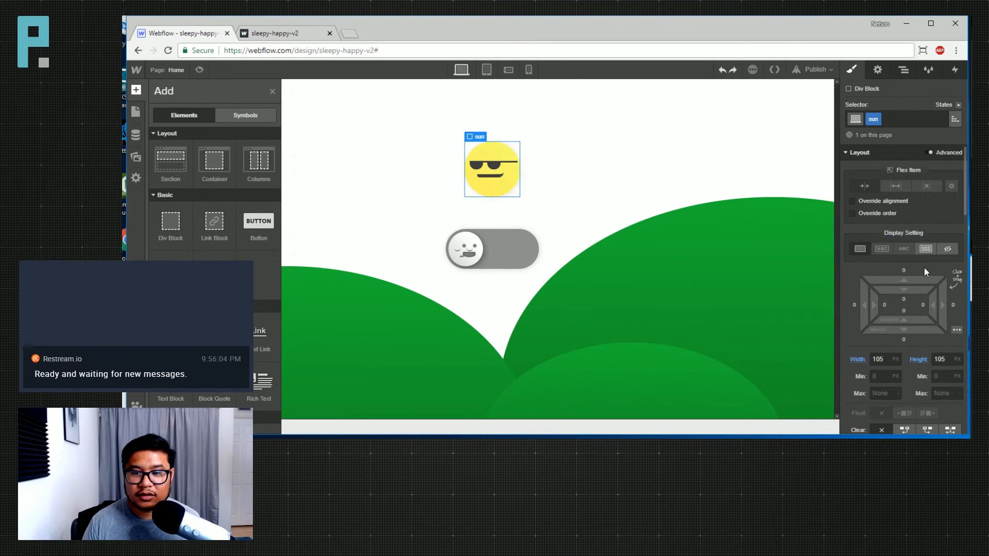
Set the sun element's opacity to 0%
{"action": "scroll", "coordinate": [935, 376], "scroll_direction": "down", "scroll_amount": 10}
{"action": "left_click", "coordinate": [945, 356]}
{"action": "type", "text": "0"}
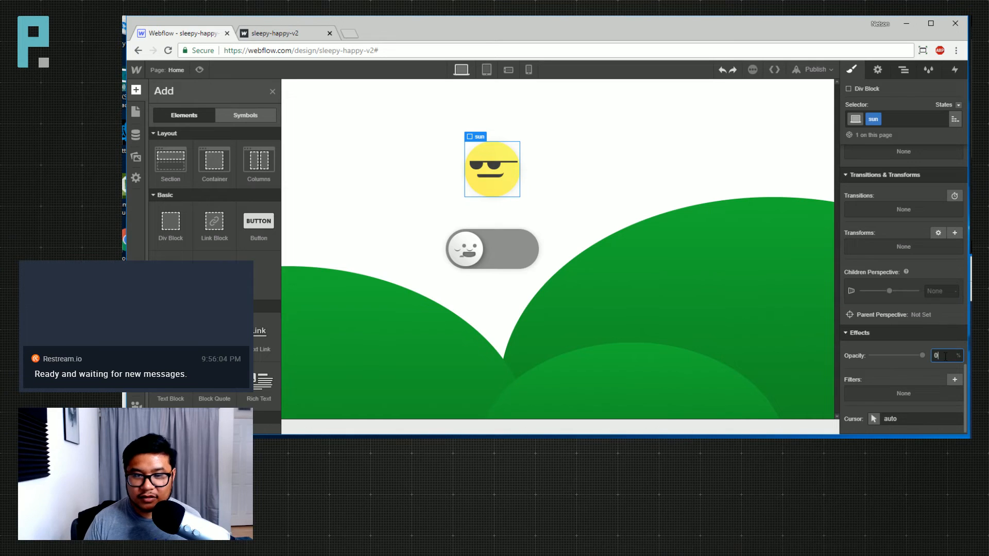
{"action": "key", "text": "Return"}
{"action": "scroll", "coordinate": [906, 258], "scroll_direction": "up", "scroll_amount": 5}
{"action": "scroll", "coordinate": [904, 252], "scroll_direction": "up", "scroll_amount": 6}
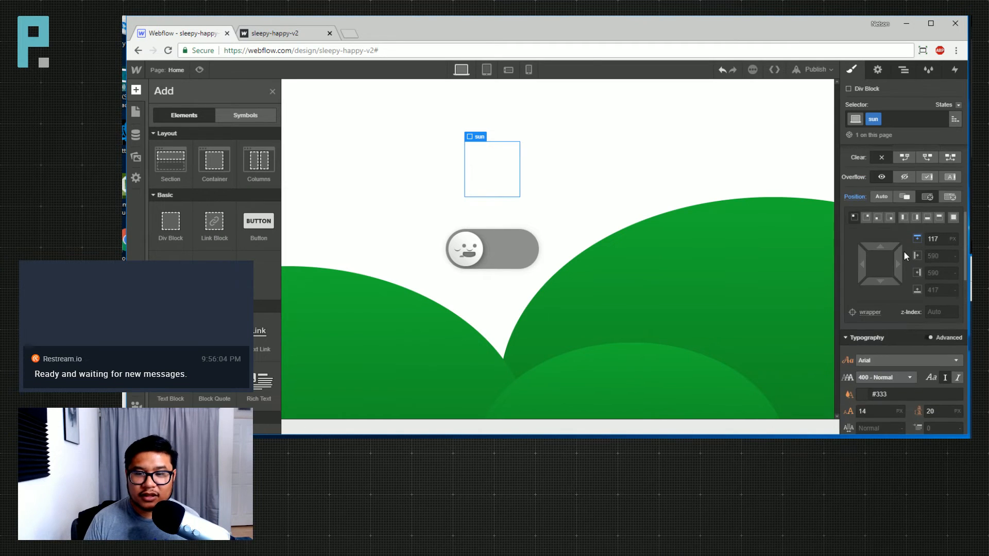
{"action": "scroll", "coordinate": [914, 370], "scroll_direction": "down", "scroll_amount": 1}
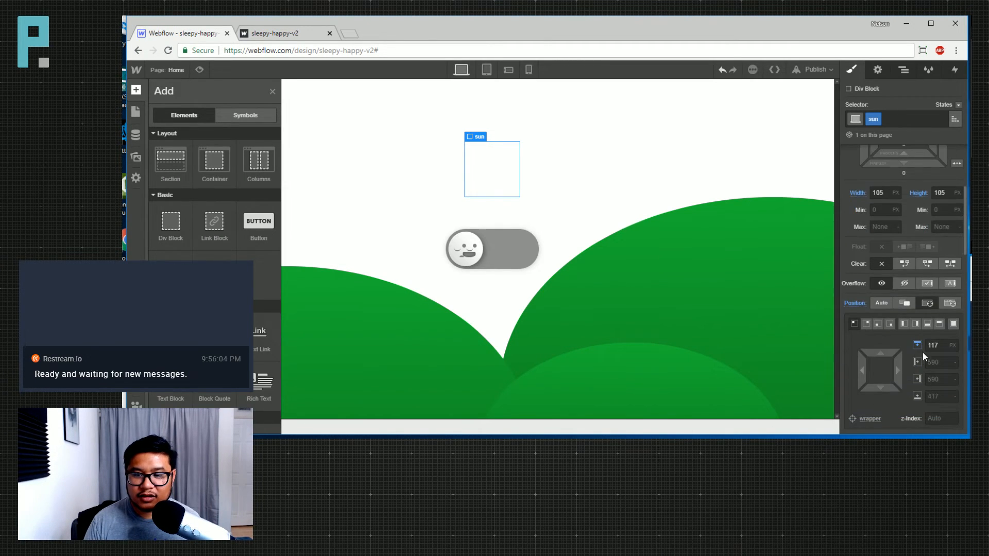
Add a div block inside the wrapper above the sun and give it the class moon
{"action": "left_click", "coordinate": [903, 69]}
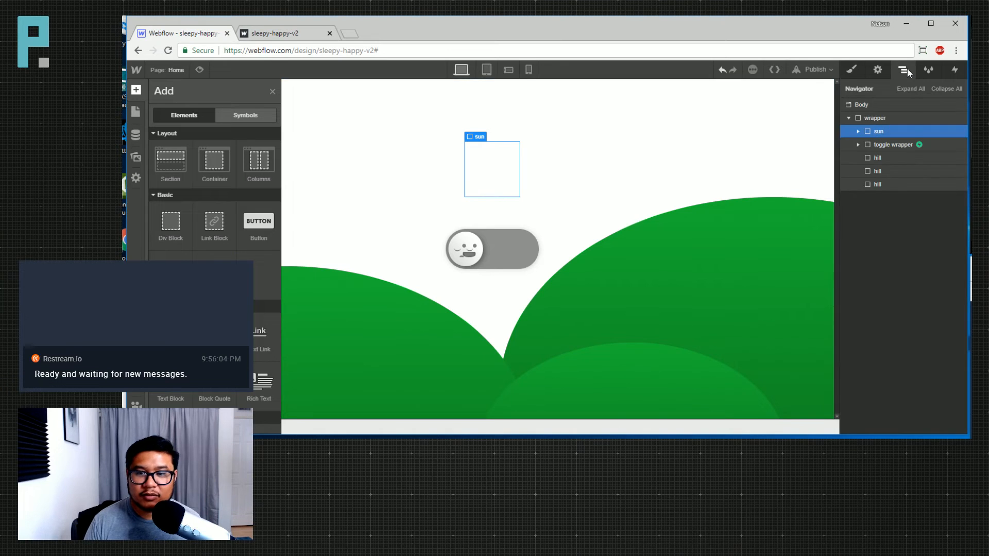
{"action": "left_click", "coordinate": [136, 90]}
{"action": "left_click_drag", "start_coordinate": [171, 221], "coordinate": [934, 155]}
{"action": "left_click", "coordinate": [851, 70]}
{"action": "left_click", "coordinate": [901, 115]}
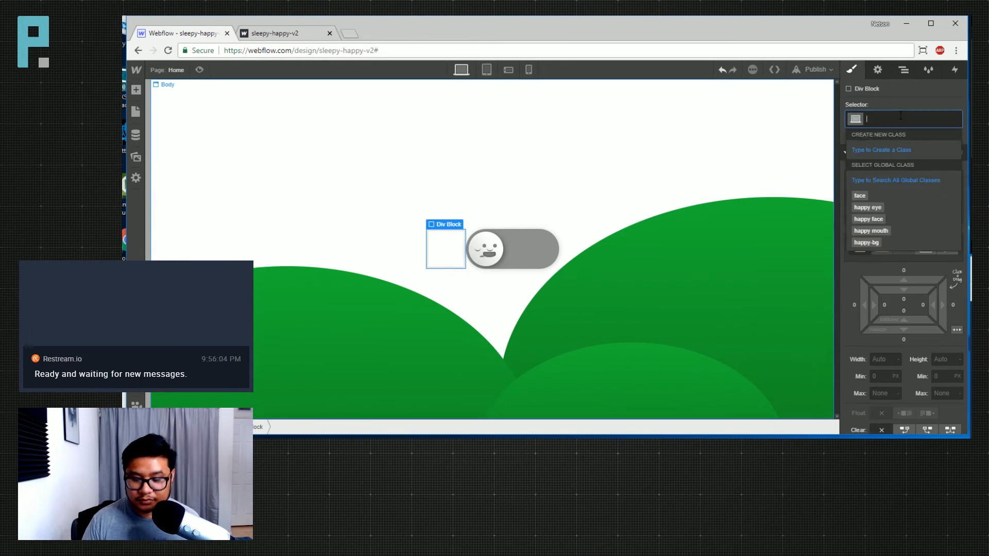
{"action": "type", "text": "moon"}
{"action": "key", "text": "Return"}
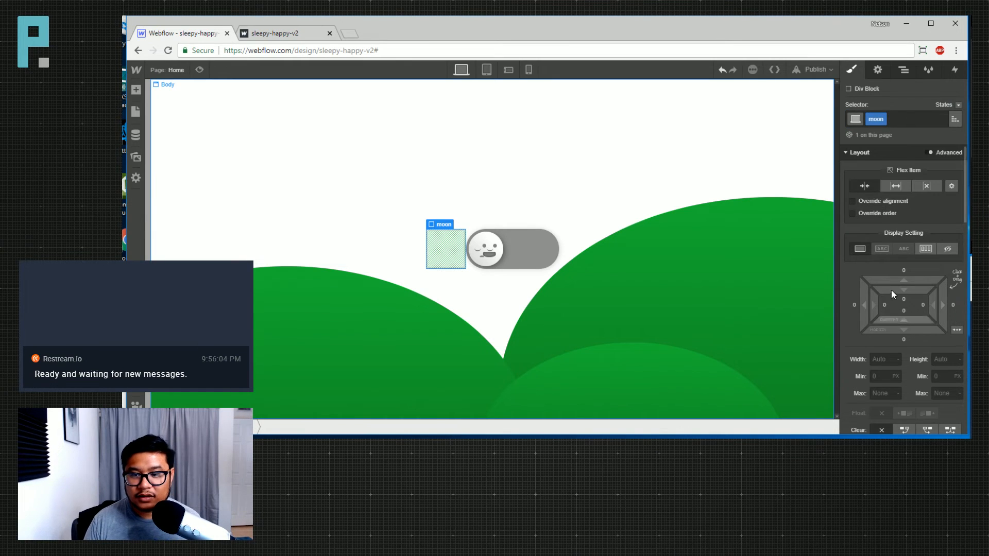
Set the moon's width and height to 105 px, matching the sun's size
{"action": "scroll", "coordinate": [890, 290], "scroll_direction": "down", "scroll_amount": 3}
{"action": "left_click", "coordinate": [904, 69]}
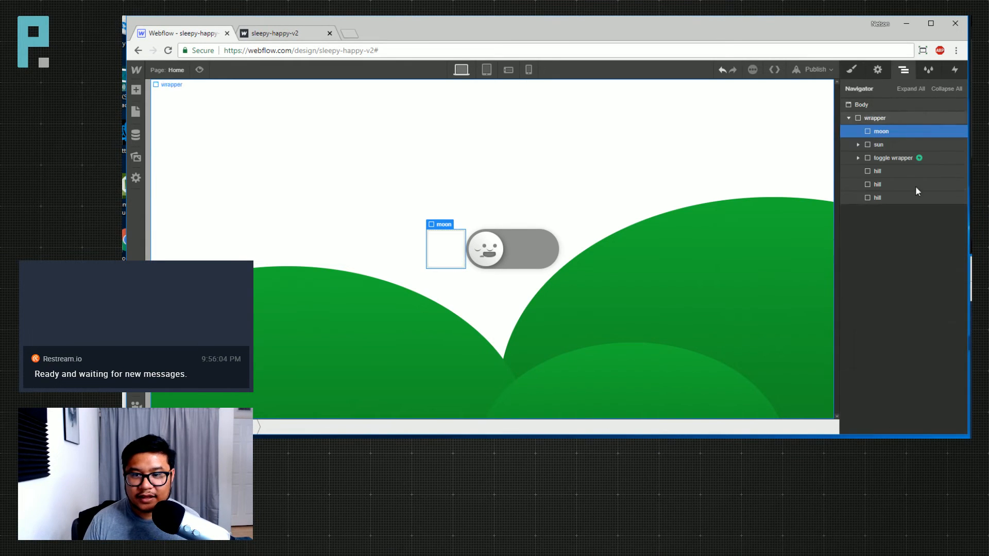
{"action": "left_click", "coordinate": [881, 147]}
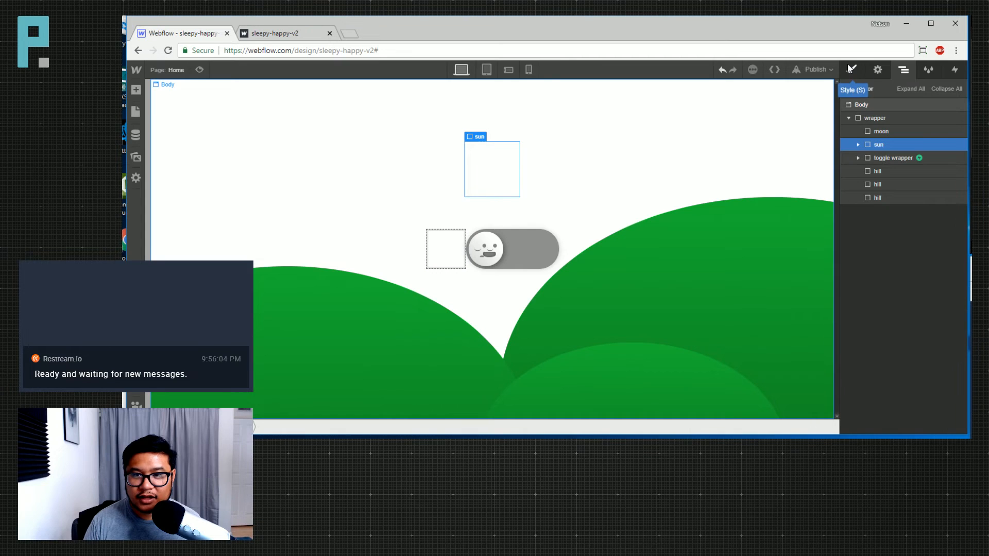
{"action": "left_click", "coordinate": [851, 69]}
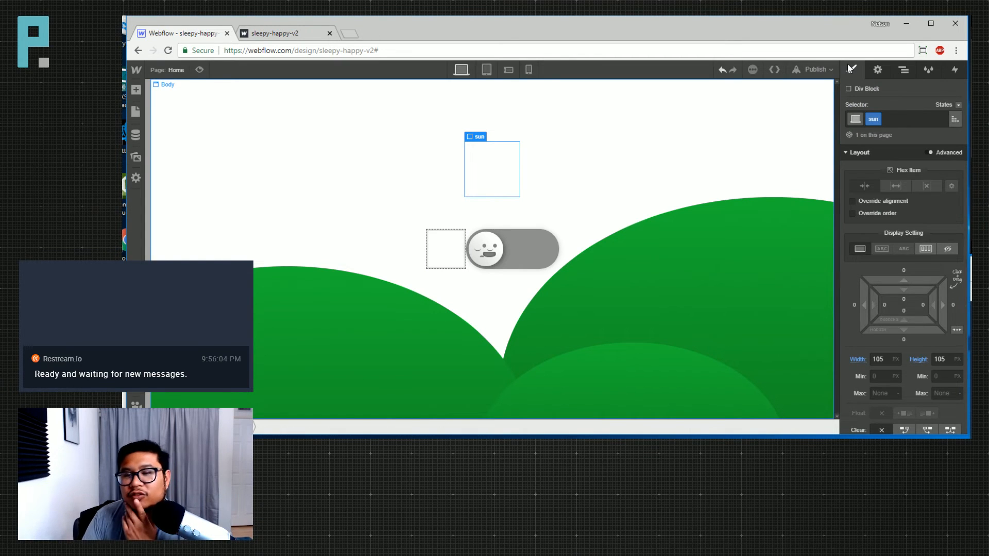
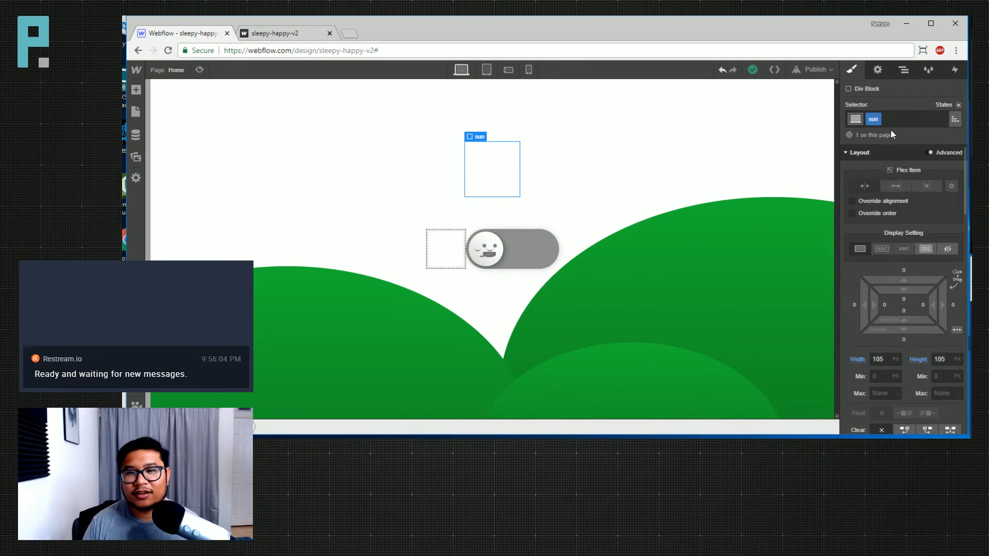
{"action": "left_click", "coordinate": [903, 70]}
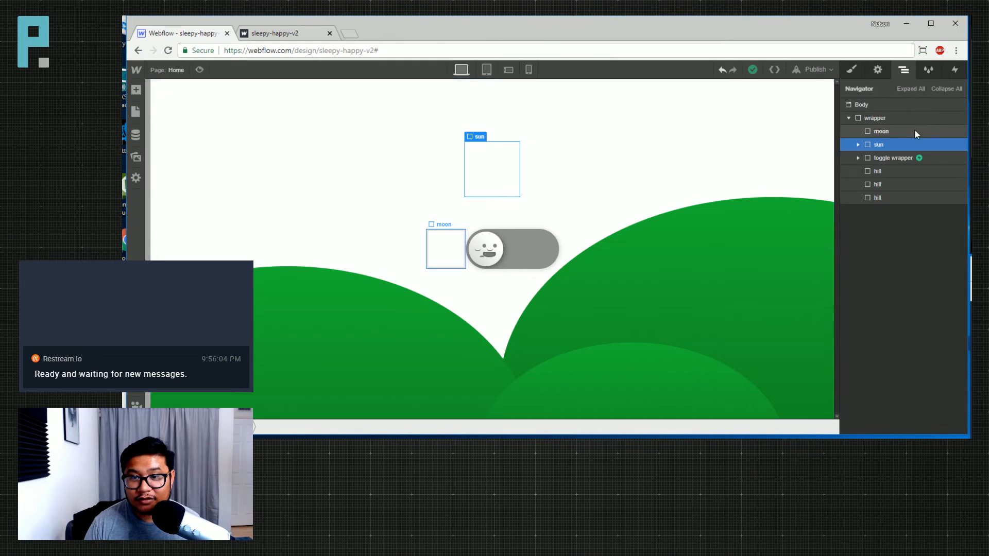
{"action": "left_click", "coordinate": [913, 129]}
{"action": "left_click", "coordinate": [851, 70]}
{"action": "left_click", "coordinate": [882, 359]}
{"action": "type", "text": "105"}
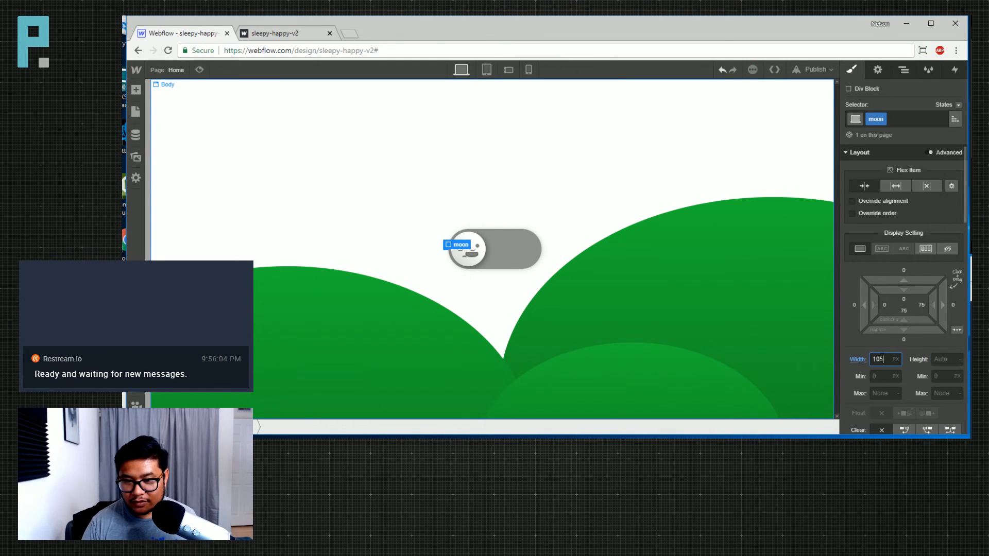
{"action": "key", "text": "Tab"}
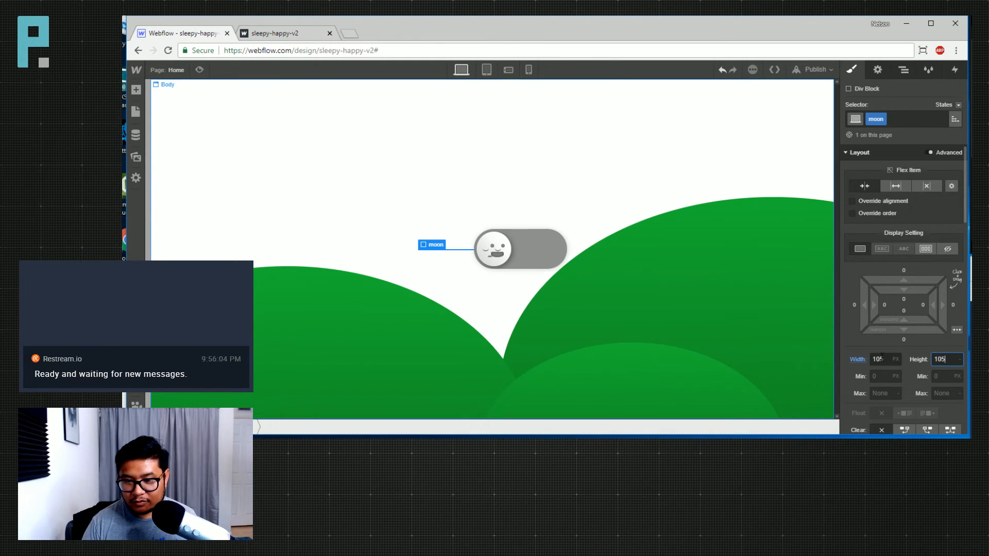
{"action": "type", "text": "105"}
Position the moon absolutely and set its top offset to 117 px, matching the sun's placement
{"action": "scroll", "coordinate": [927, 274], "scroll_direction": "down", "scroll_amount": 4}
{"action": "left_click", "coordinate": [927, 257]}
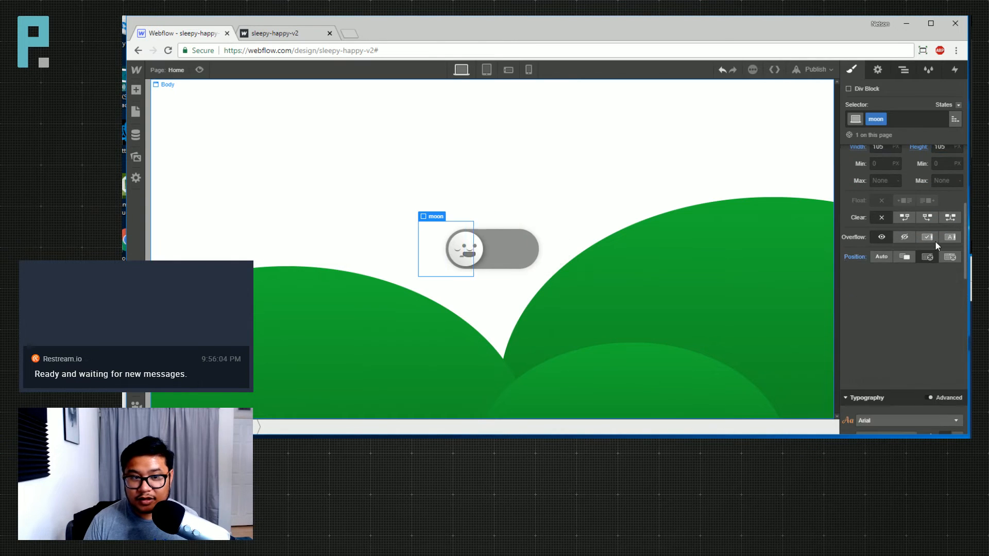
{"action": "left_click", "coordinate": [904, 69]}
{"action": "left_click", "coordinate": [878, 145]}
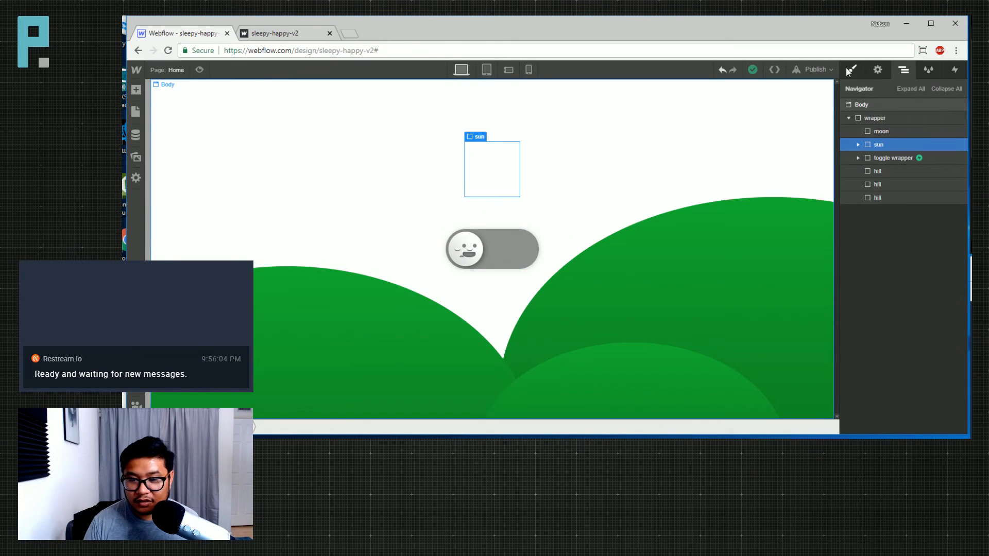
{"action": "key", "text": "s"}
{"action": "scroll", "coordinate": [877, 282], "scroll_direction": "down", "scroll_amount": 4}
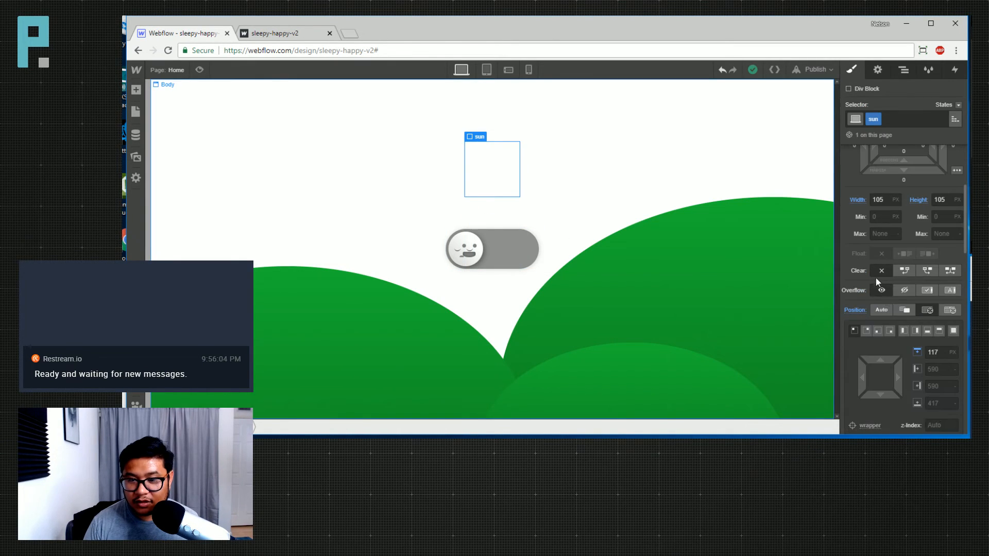
{"action": "left_click", "coordinate": [904, 69]}
{"action": "left_click", "coordinate": [881, 132]}
{"action": "left_click", "coordinate": [853, 70]}
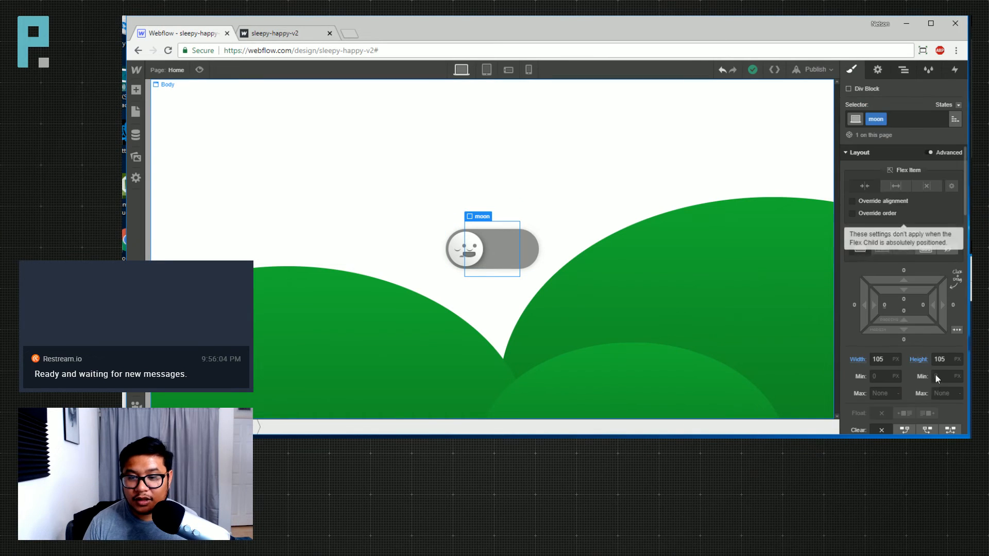
{"action": "scroll", "coordinate": [931, 361], "scroll_direction": "down", "scroll_amount": 4}
{"action": "left_click", "coordinate": [941, 300]}
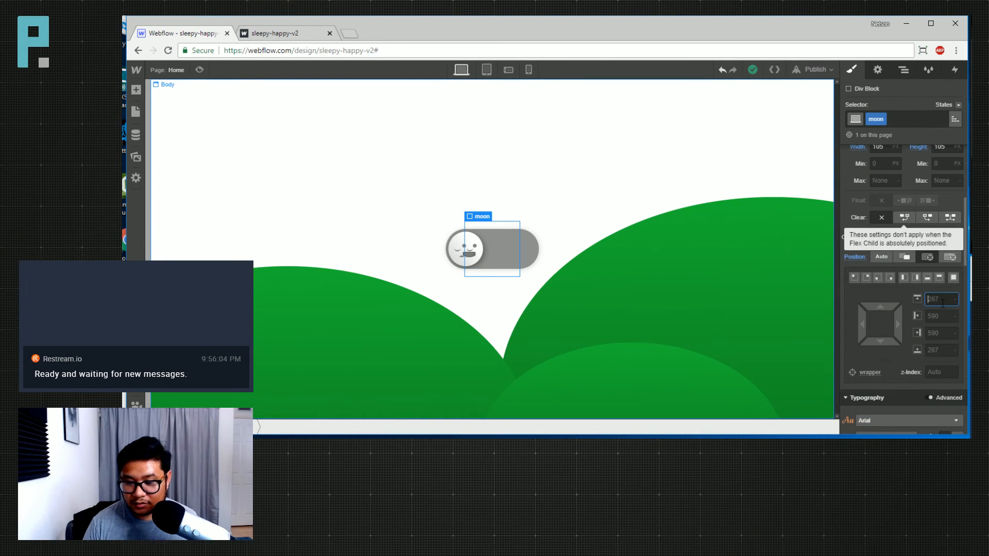
{"action": "type", "text": "117"}
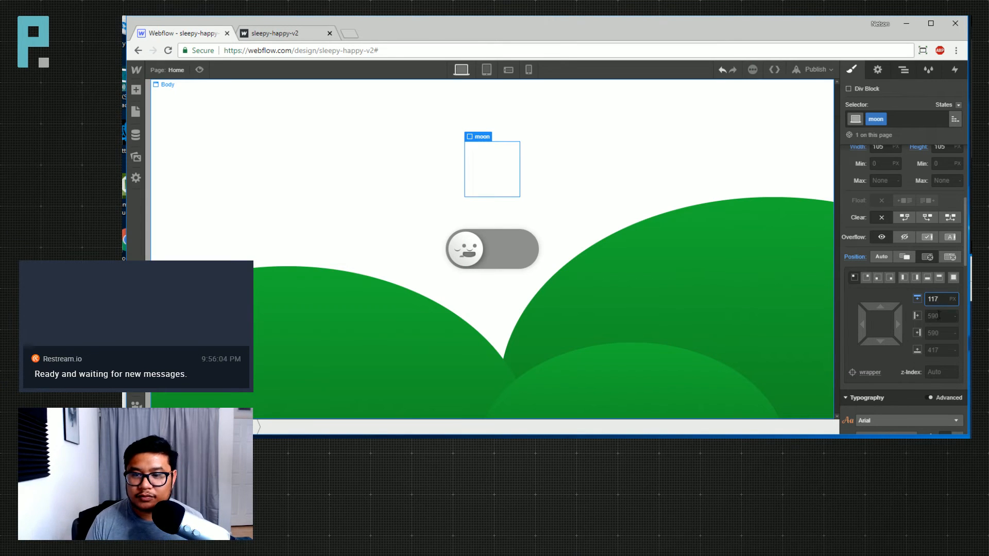
Round the moon into a circle with a border radius of 50%
{"action": "left_click", "coordinate": [903, 69]}
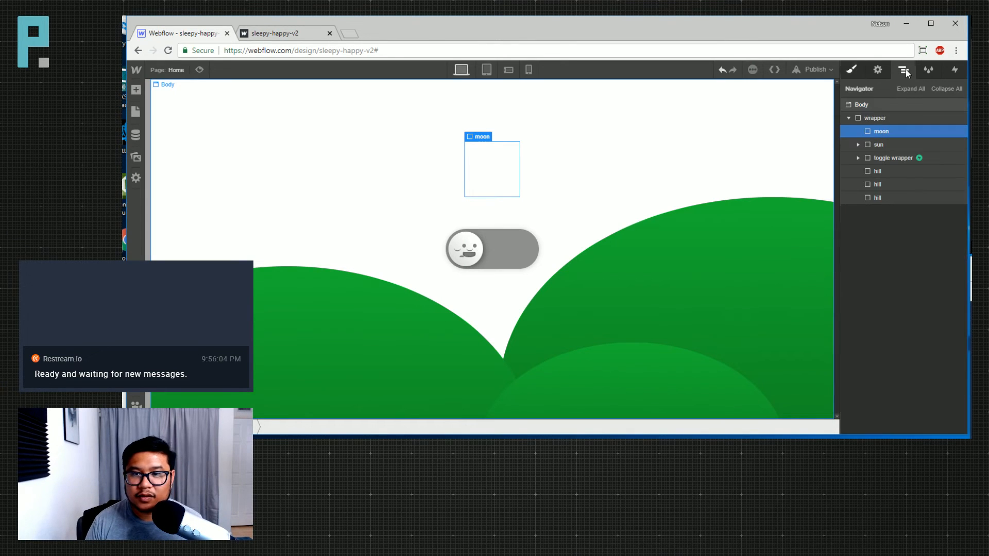
{"action": "left_click", "coordinate": [874, 145]}
{"action": "left_click", "coordinate": [858, 145]}
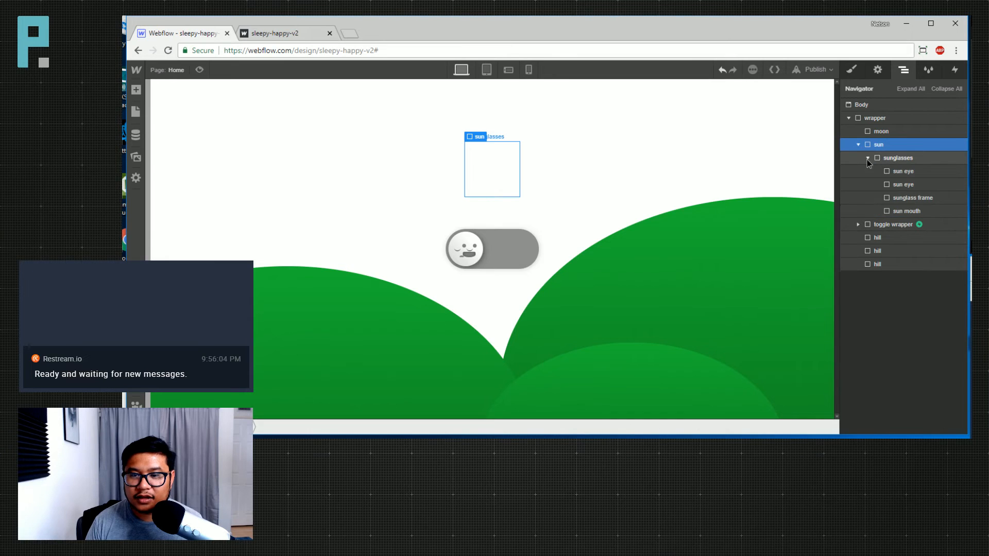
{"action": "left_click", "coordinate": [868, 160]}
{"action": "left_click", "coordinate": [883, 133]}
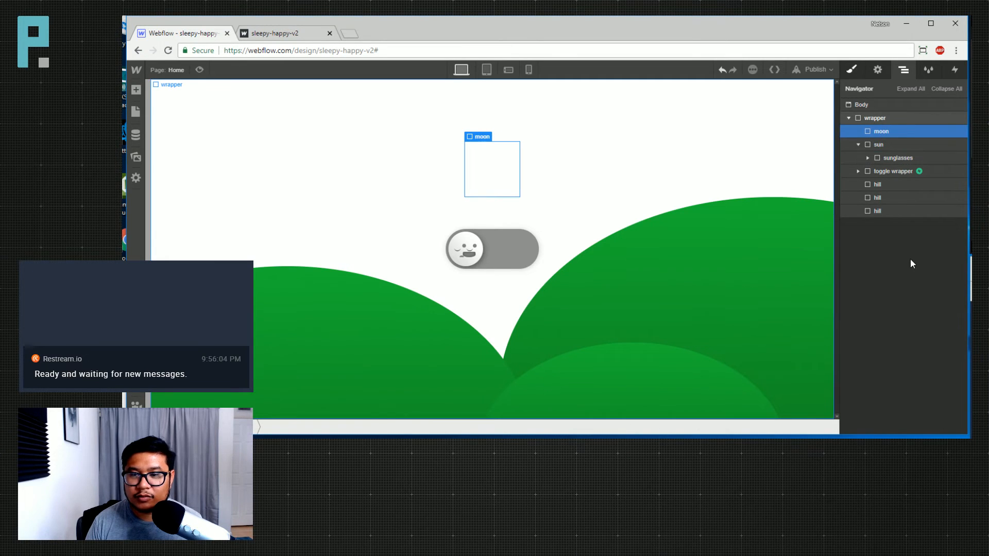
{"action": "key", "text": "s"}
{"action": "scroll", "coordinate": [910, 259], "scroll_direction": "down", "scroll_amount": 10}
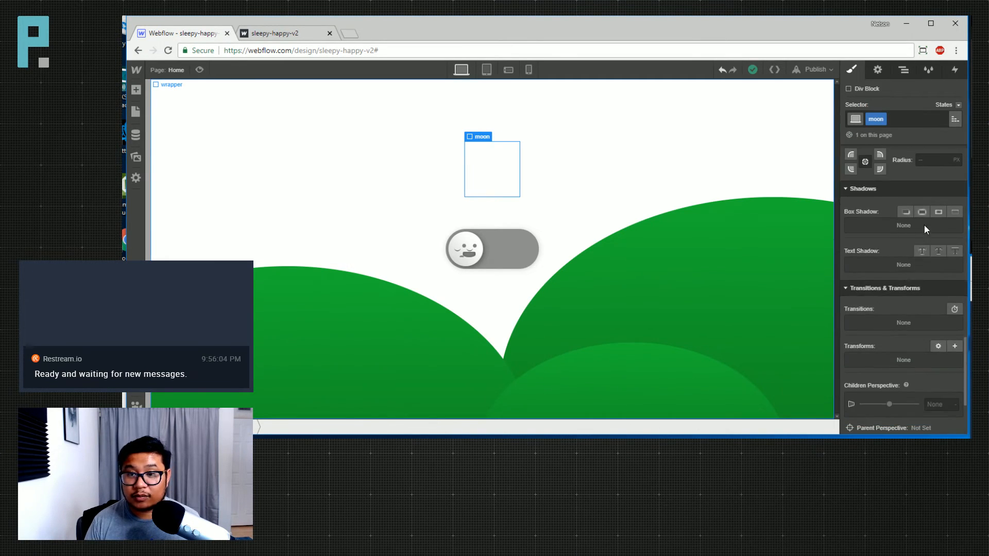
{"action": "scroll", "coordinate": [925, 229], "scroll_direction": "up", "scroll_amount": 2}
{"action": "left_click", "coordinate": [929, 212]}
{"action": "type", "text": "50"}
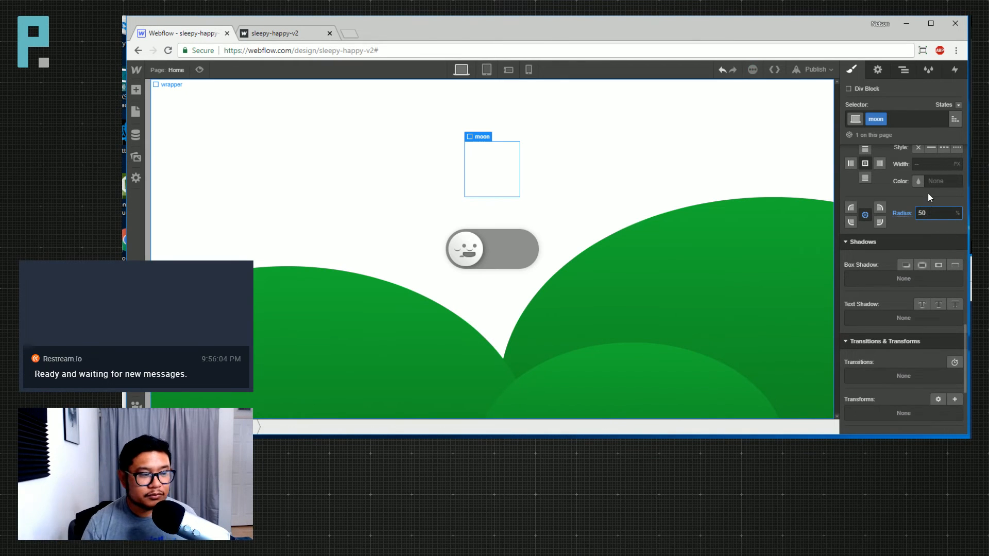
Give the moon a linear gradient background at 45 degrees with #afafaf as its first colour stop
{"action": "scroll", "coordinate": [897, 264], "scroll_direction": "up", "scroll_amount": 2}
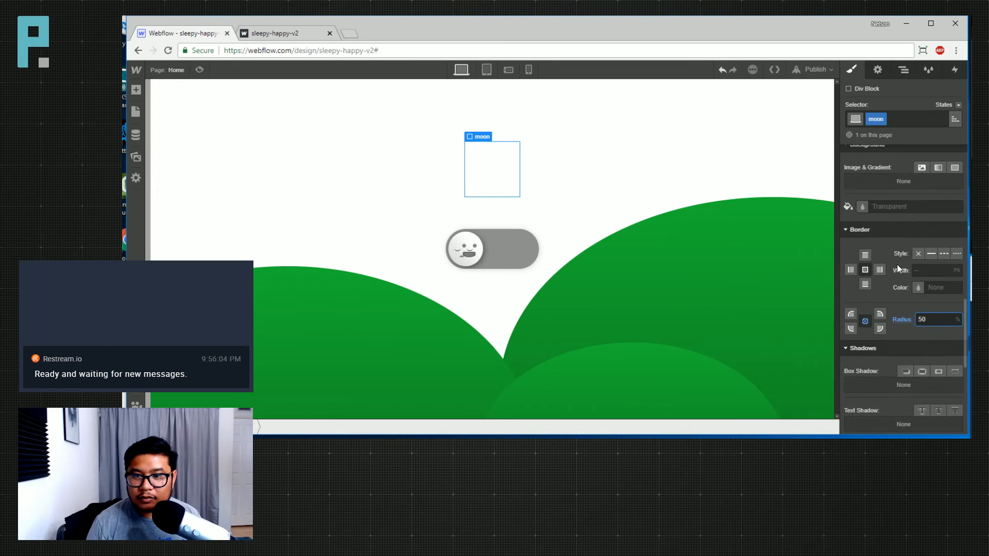
{"action": "scroll", "coordinate": [891, 271], "scroll_direction": "up", "scroll_amount": 2}
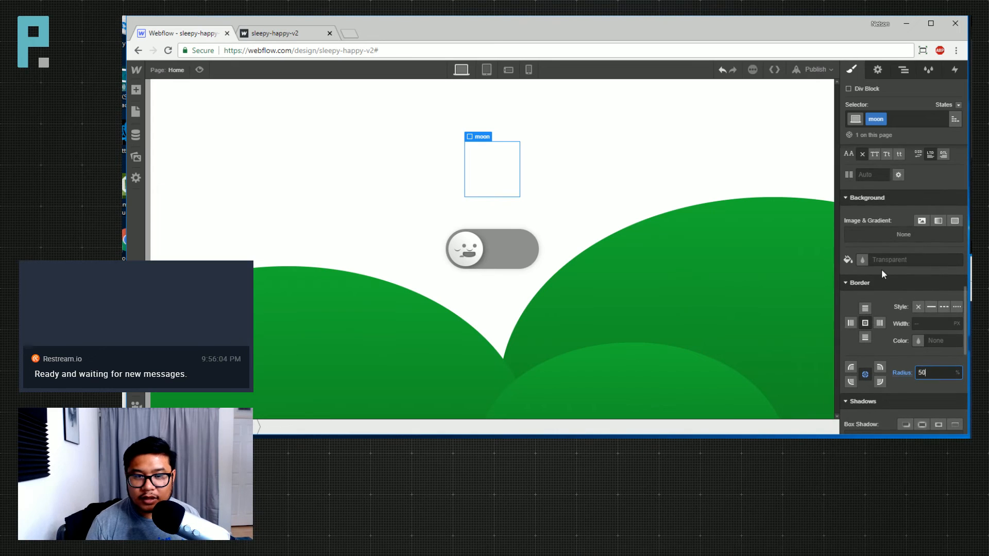
{"action": "left_click", "coordinate": [942, 220]}
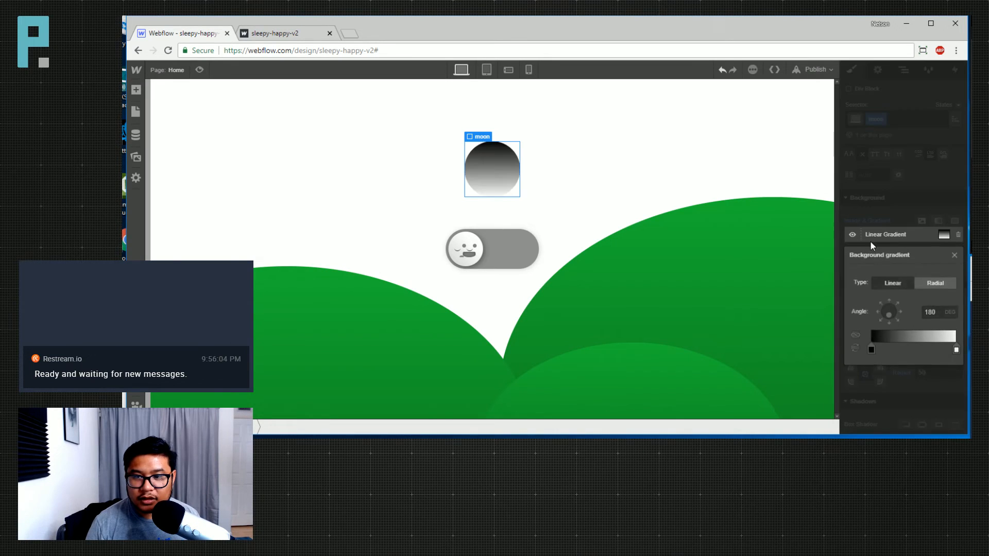
{"action": "left_click", "coordinate": [880, 321]}
{"action": "left_click", "coordinate": [899, 319]}
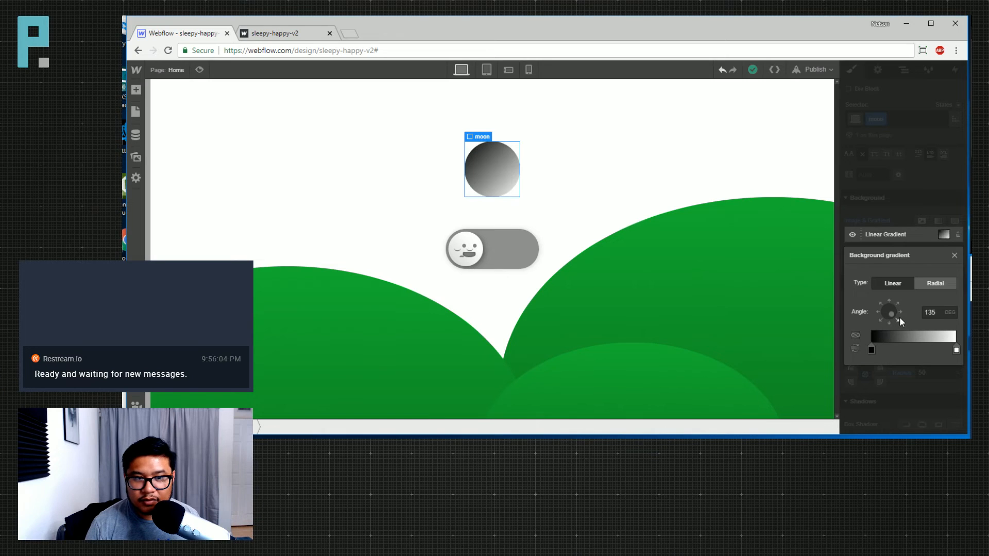
{"action": "left_click", "coordinate": [880, 320]}
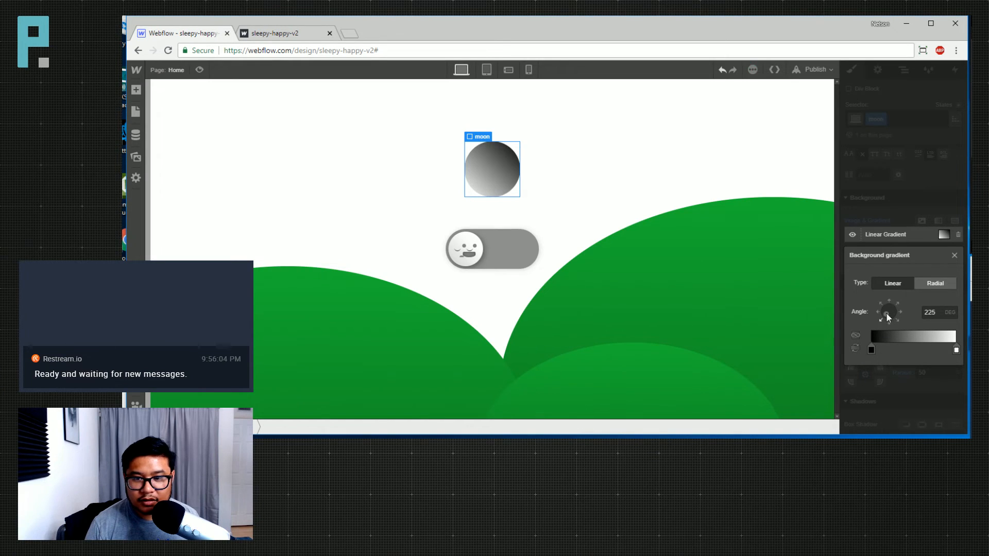
{"action": "left_click", "coordinate": [898, 301]}
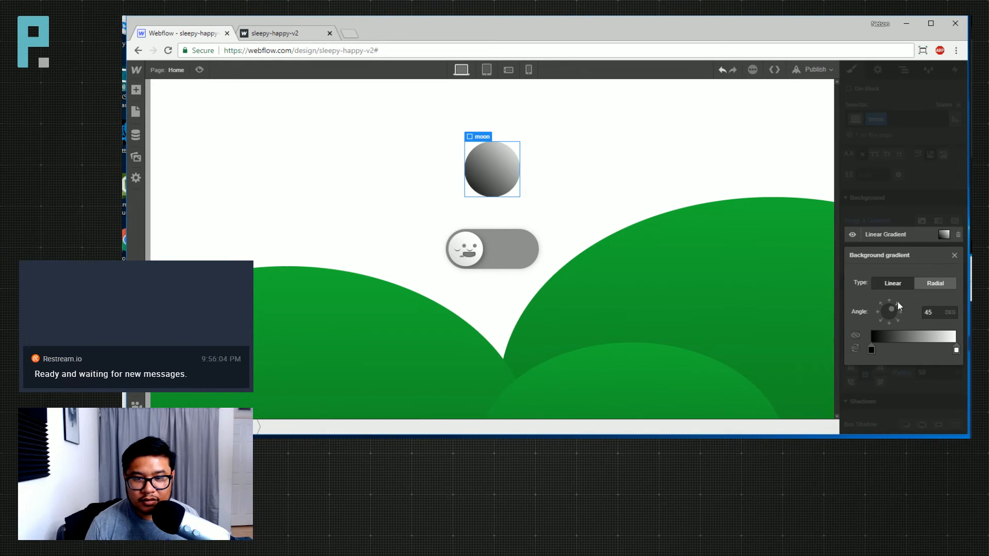
{"action": "left_click", "coordinate": [871, 350]}
{"action": "left_click_drag", "start_coordinate": [867, 263], "coordinate": [865, 219]}
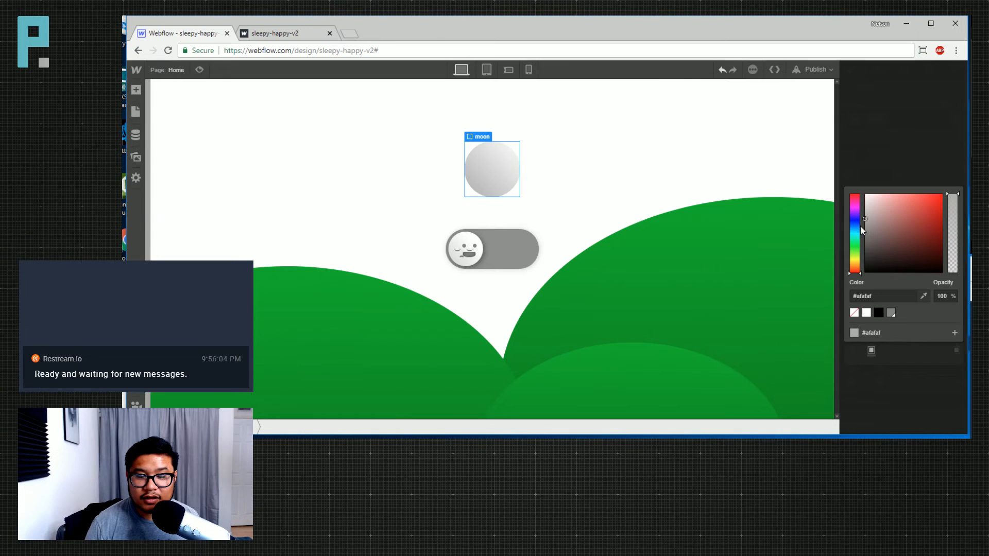
Recolour the moon's gradient with #474747 as the first colour stop and #a1a1a1 as the last
{"action": "left_click", "coordinate": [911, 156]}
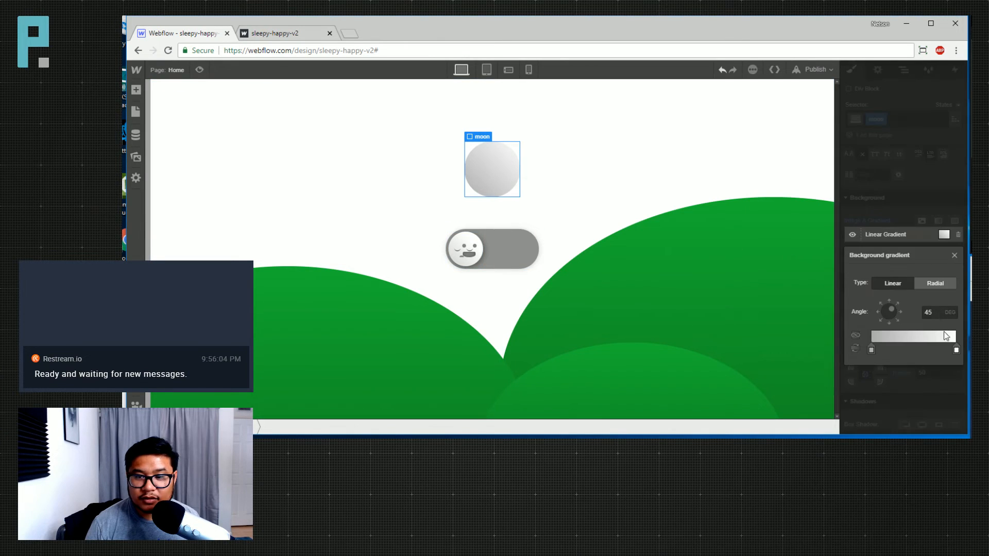
{"action": "left_click", "coordinate": [956, 350]}
{"action": "mouse_move", "coordinate": [885, 232]}
{"action": "left_mouse_down"}
{"action": "mouse_move", "coordinate": [860, 217]}
{"action": "mouse_move", "coordinate": [848, 252]}
{"action": "left_mouse_up"}
{"action": "left_click", "coordinate": [940, 168]}
{"action": "left_click", "coordinate": [871, 351]}
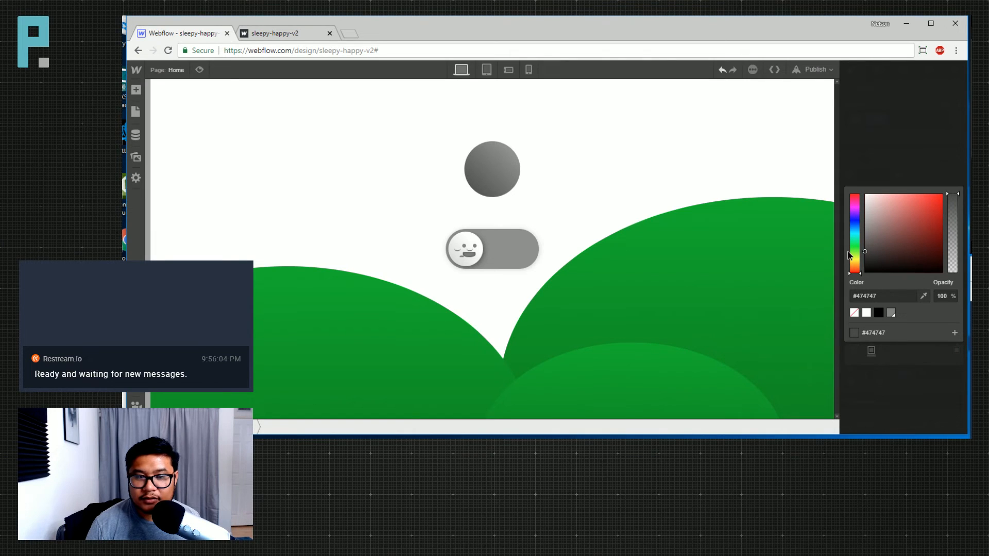
{"action": "left_click", "coordinate": [922, 158]}
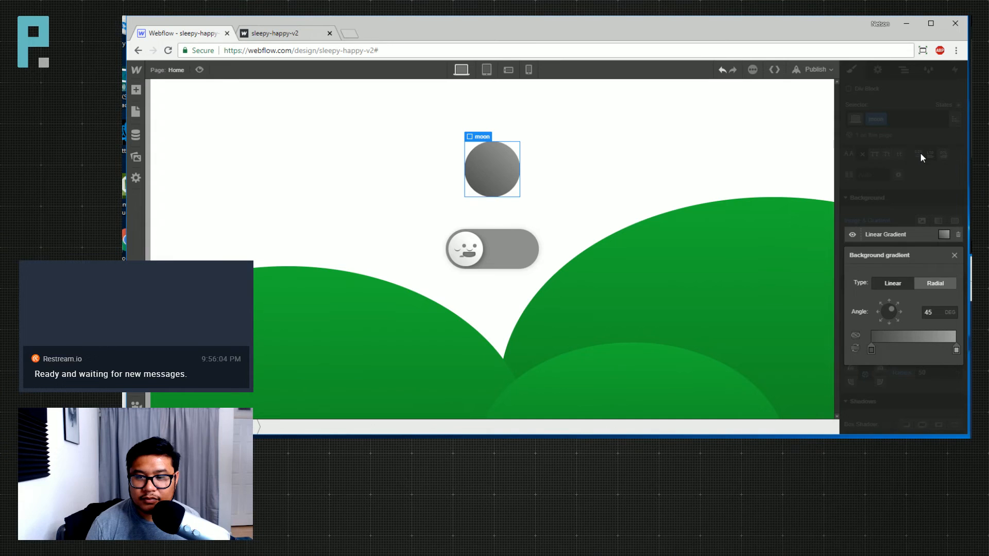
Make the moon's gradient radial with its centre offset towards the upper right, and reverse its colour stops
{"action": "left_click", "coordinate": [941, 279]}
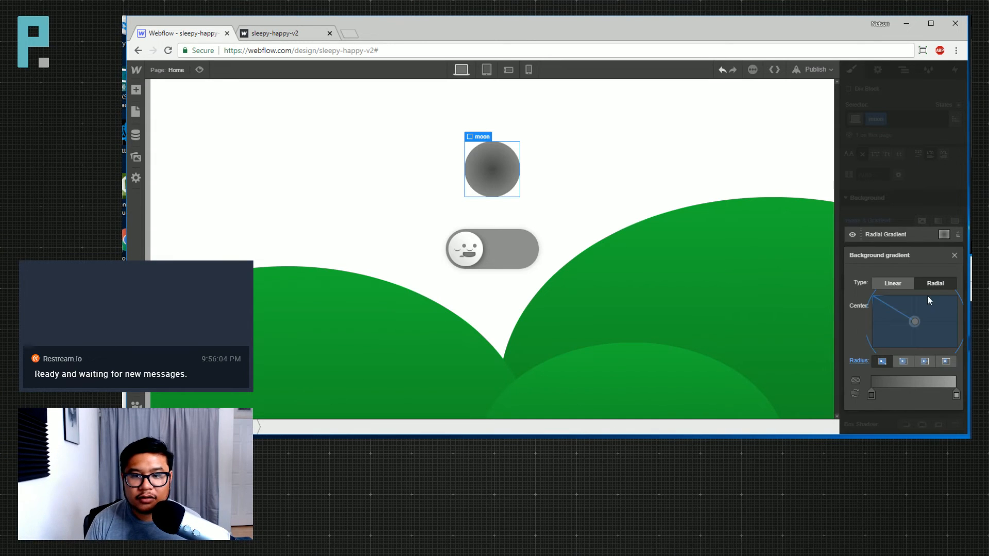
{"action": "left_click_drag", "start_coordinate": [914, 322], "coordinate": [932, 313]}
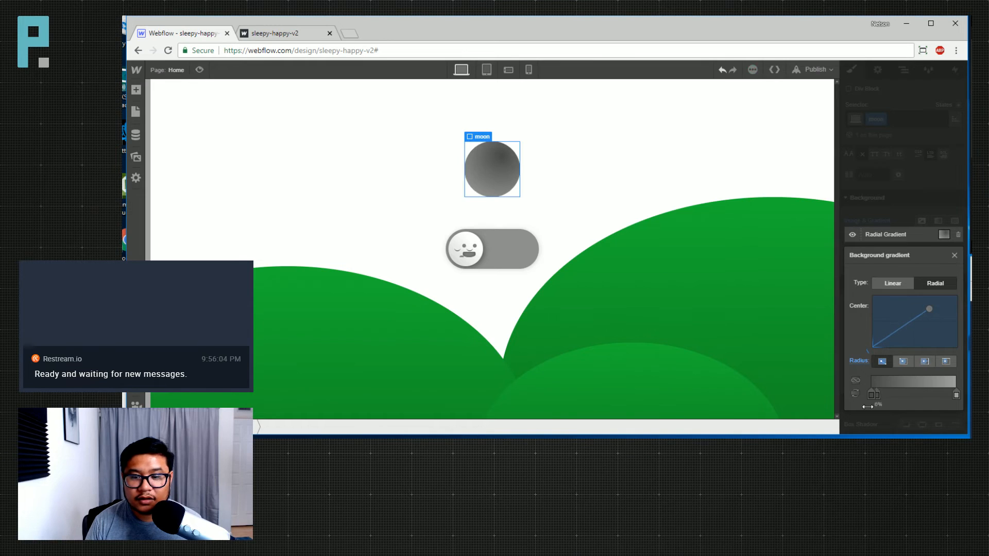
{"action": "left_click", "coordinate": [855, 395]}
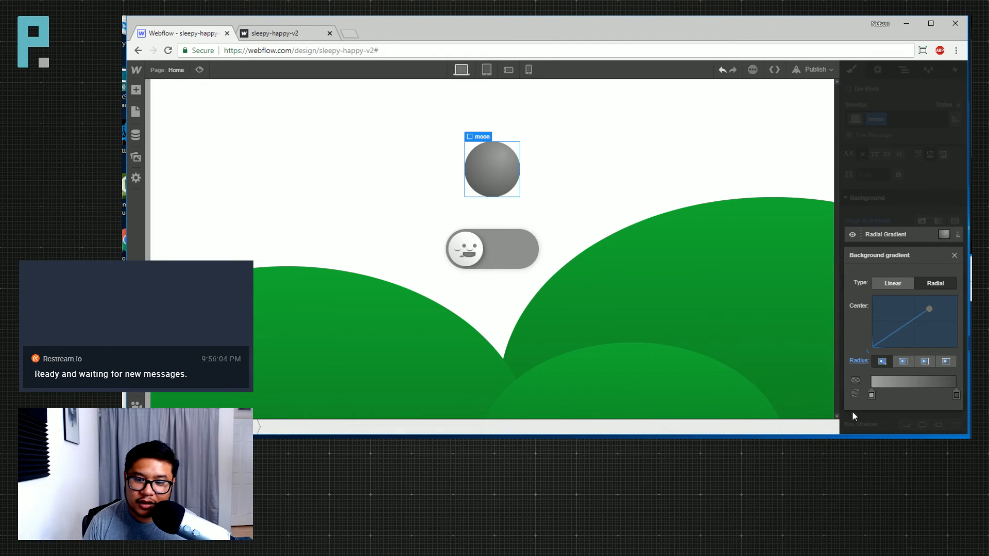
Lighten the grey of the radial gradient's first colour stop and close the gradient settings
{"action": "left_click", "coordinate": [871, 395]}
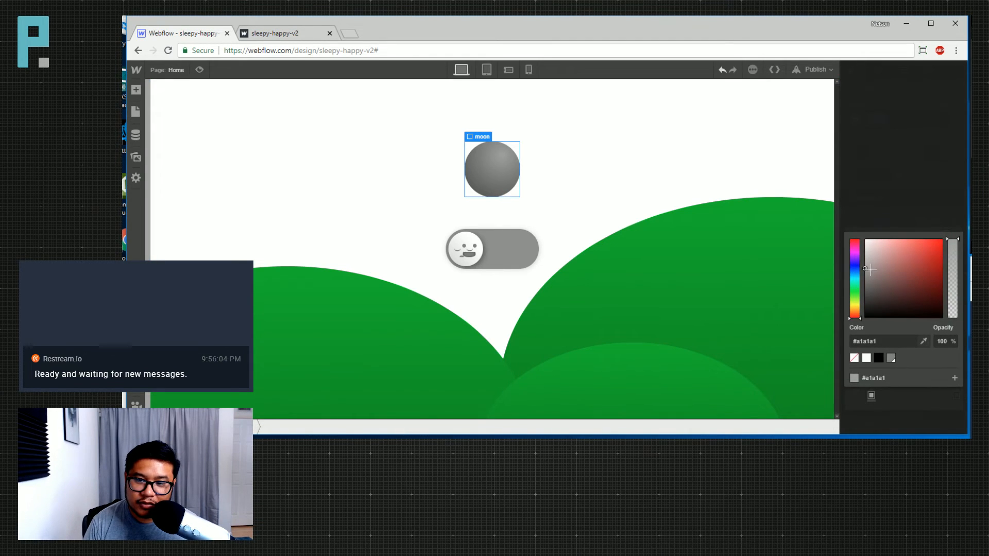
{"action": "left_click_drag", "start_coordinate": [863, 256], "coordinate": [854, 259]}
{"action": "left_click", "coordinate": [923, 209]}
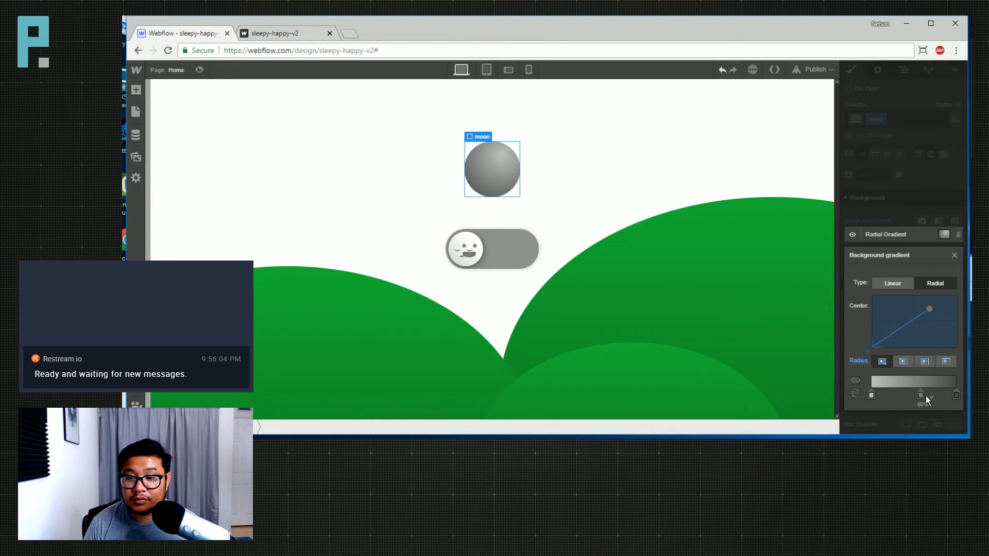
{"action": "left_click", "coordinate": [920, 213]}
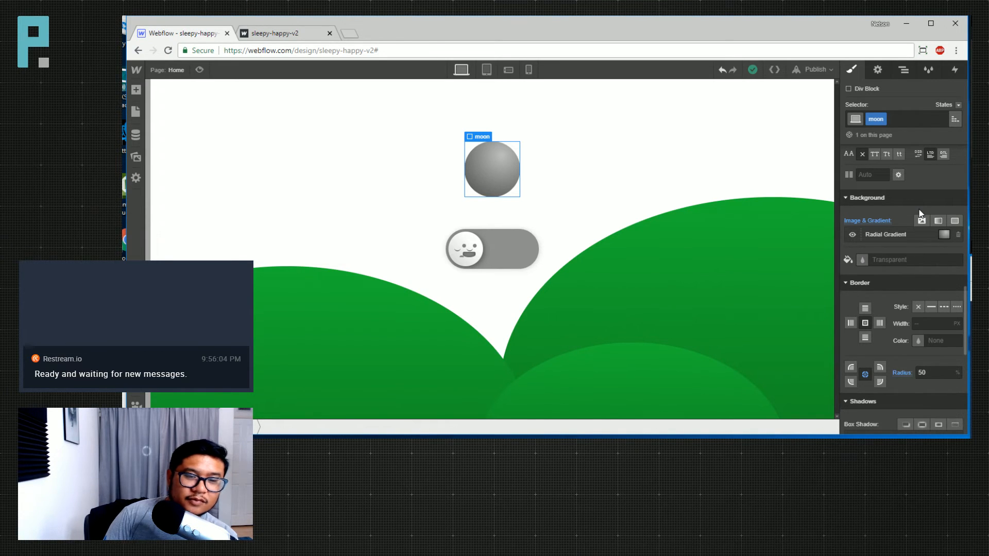
Add a div block with the class "moon face" inside the moon and position it absolutely to cover the whole moon
{"action": "left_click", "coordinate": [905, 70]}
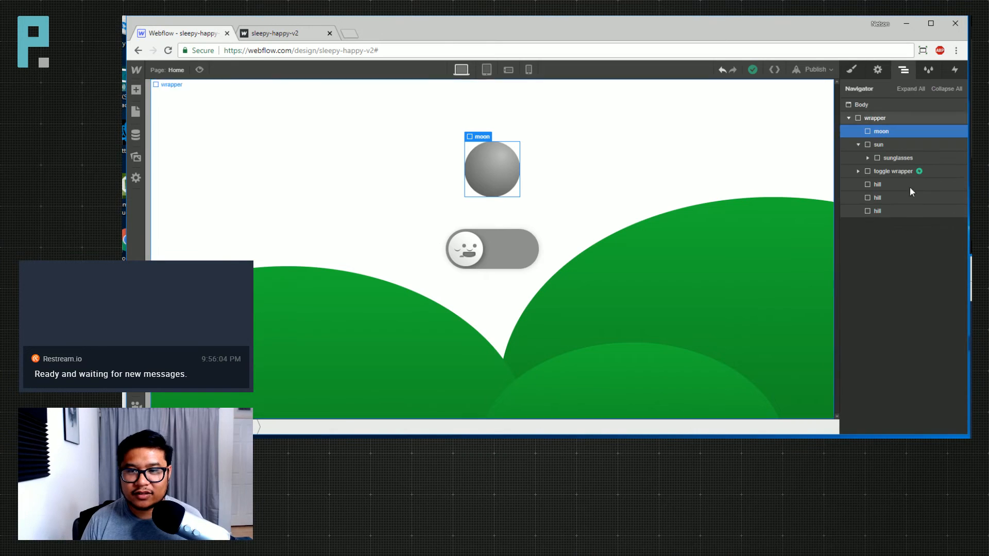
{"action": "key", "text": "a"}
{"action": "left_click", "coordinate": [170, 222]}
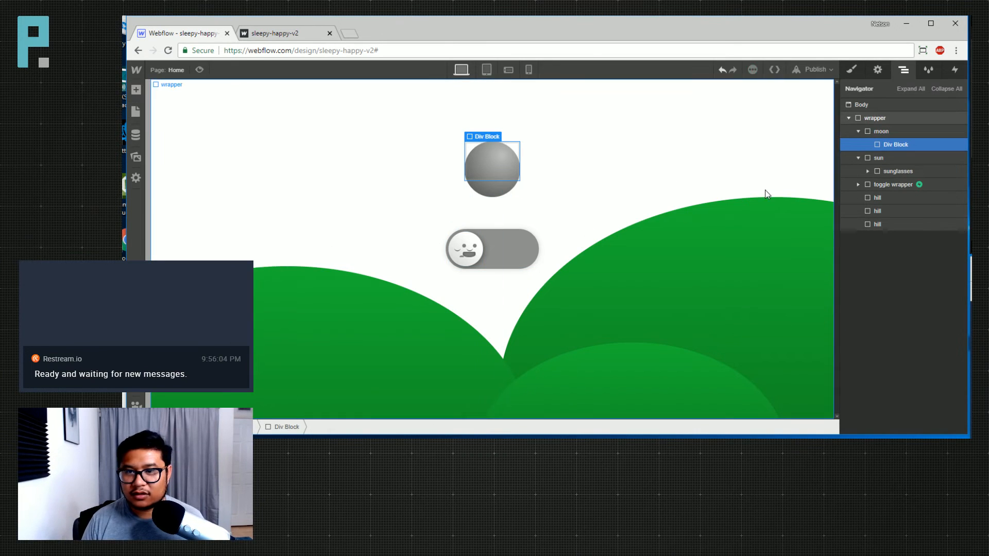
{"action": "key", "text": "s"}
{"action": "left_click", "coordinate": [881, 120]}
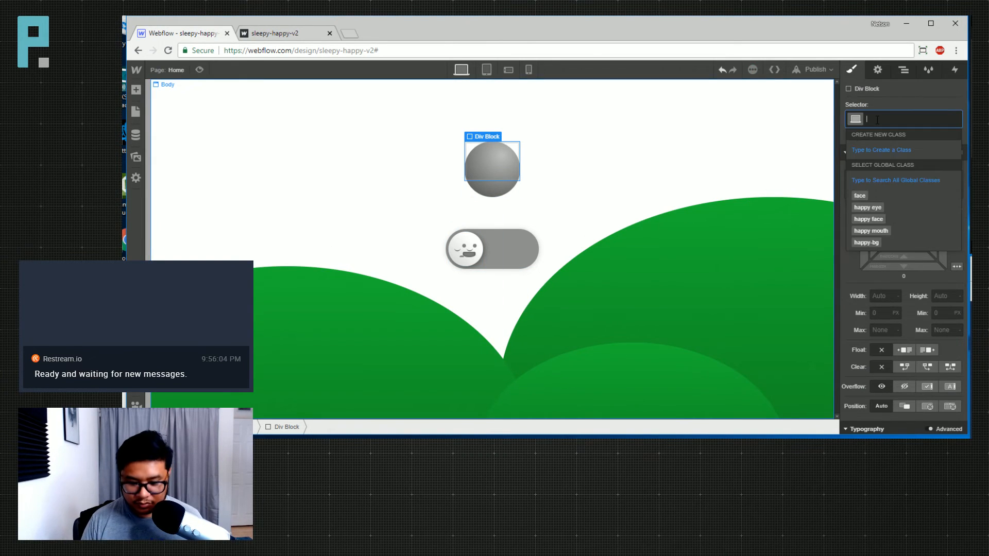
{"action": "type", "text": "moon face"}
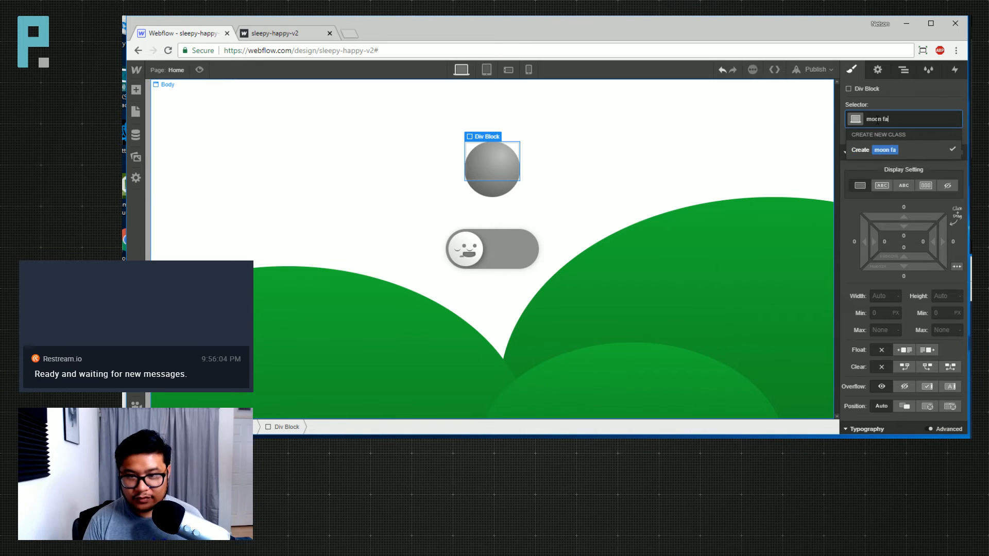
{"action": "key", "text": "Return"}
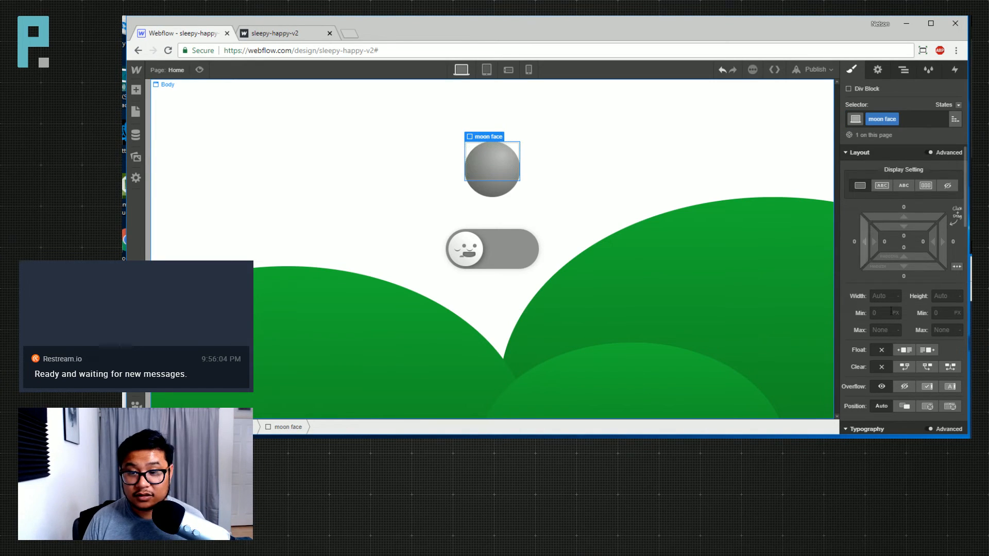
{"action": "left_click", "coordinate": [932, 407]}
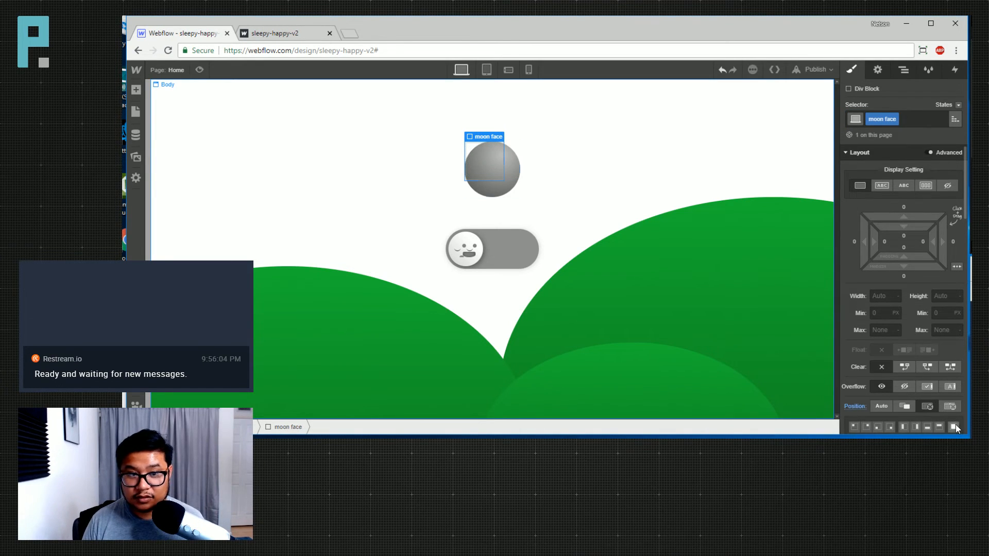
{"action": "left_click", "coordinate": [954, 427]}
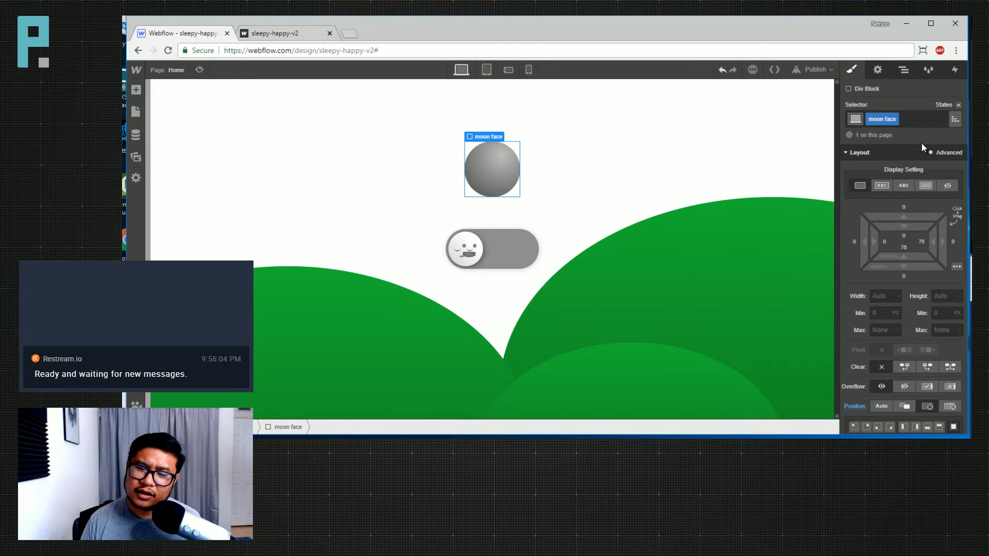
Set the sun's opacity to 100%
{"action": "left_click", "coordinate": [904, 70]}
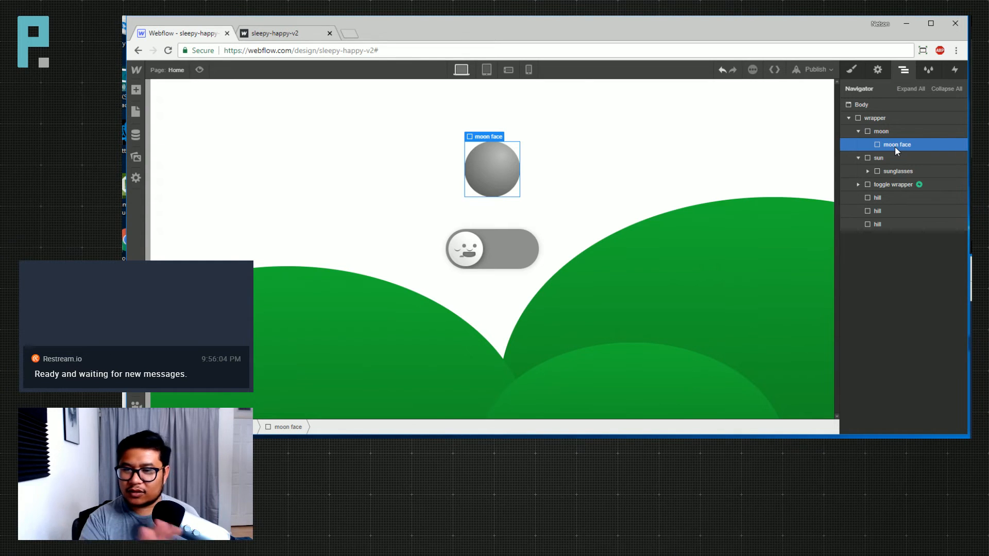
{"action": "left_click", "coordinate": [889, 172]}
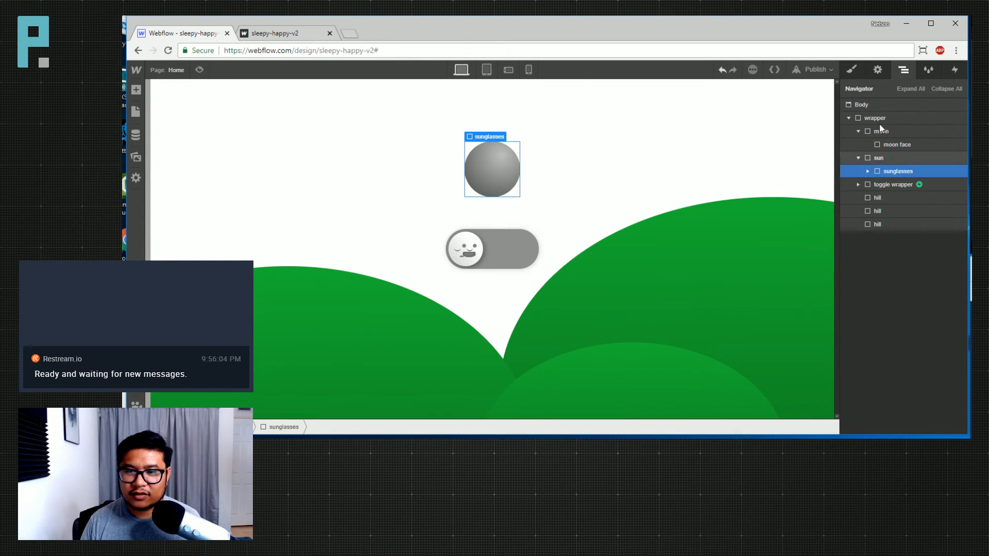
{"action": "left_click", "coordinate": [879, 158]}
{"action": "left_click", "coordinate": [851, 70]}
{"action": "scroll", "coordinate": [921, 361], "scroll_direction": "down", "scroll_amount": 5}
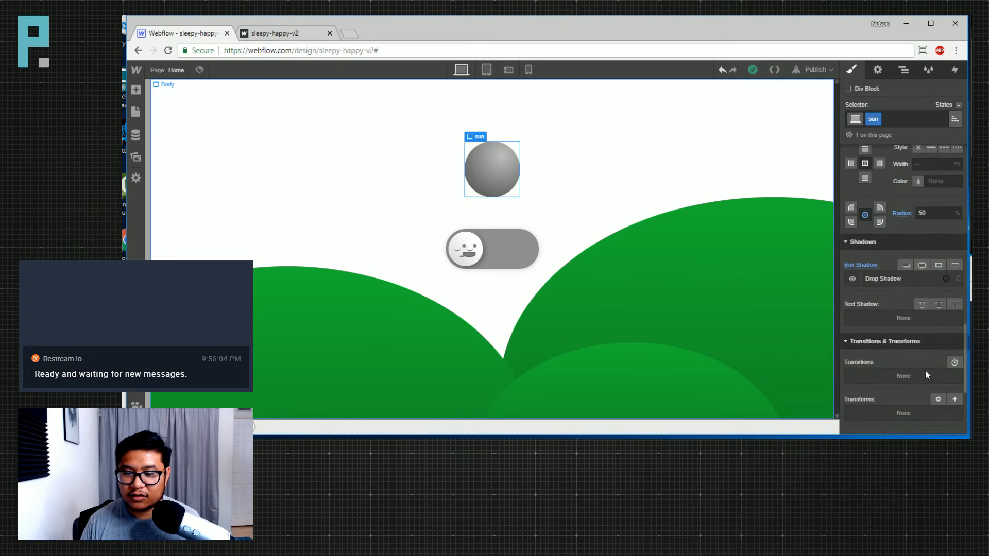
{"action": "scroll", "coordinate": [925, 370], "scroll_direction": "down", "scroll_amount": 3}
{"action": "left_click", "coordinate": [935, 355]}
{"action": "type", "text": "1"}
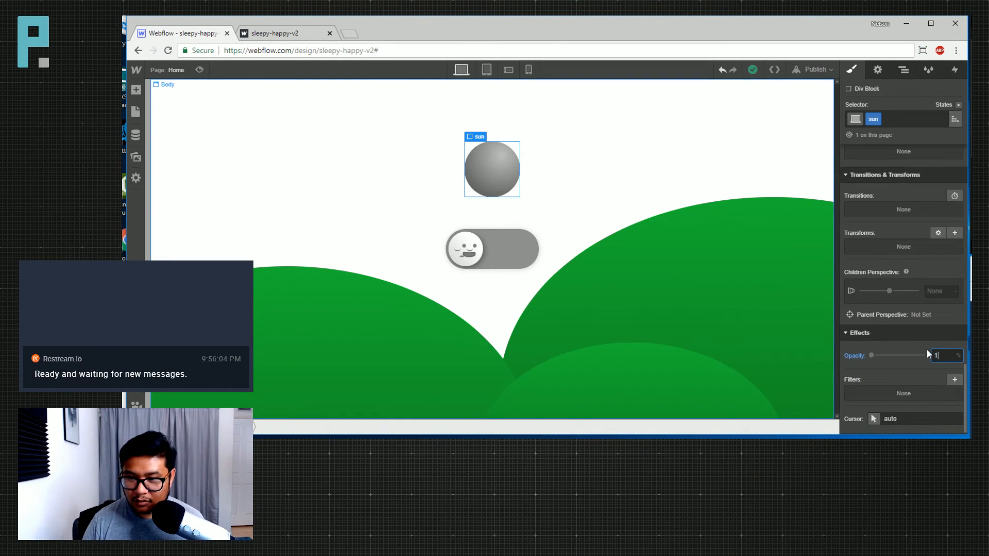
{"action": "type", "text": "00"}
{"action": "scroll", "coordinate": [908, 290], "scroll_direction": "up", "scroll_amount": 10}
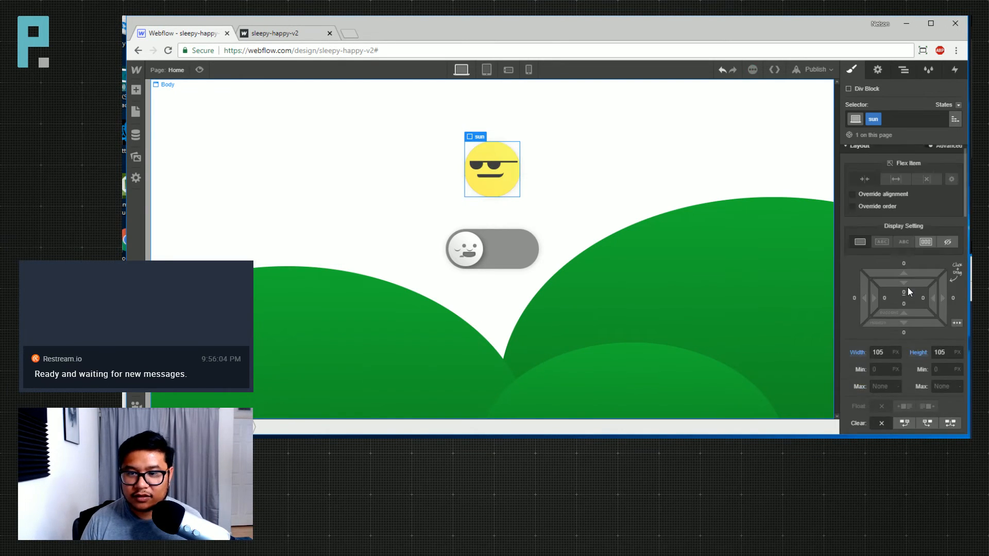
Shift the sunglasses sideways on the sun by setting their left offset to -15 px
{"action": "left_click", "coordinate": [903, 71]}
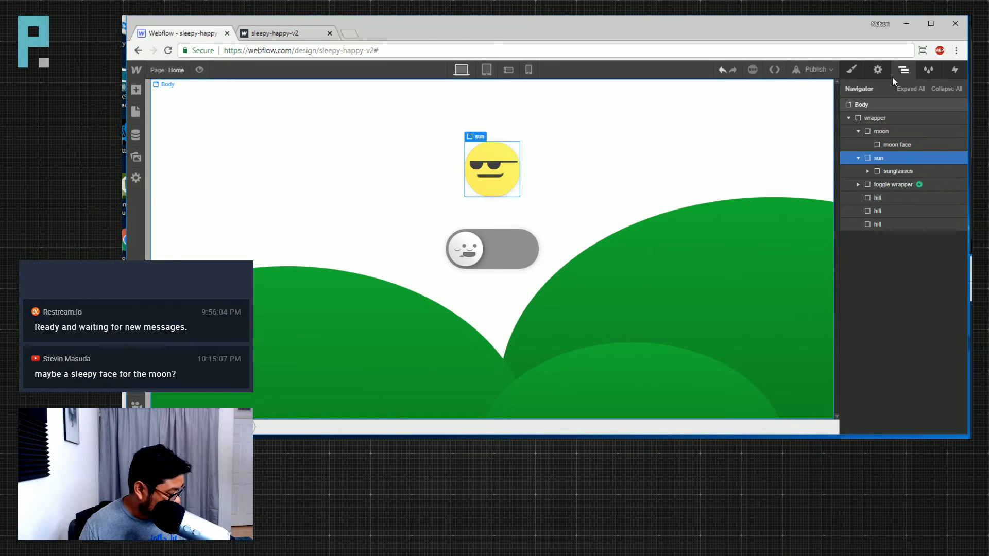
{"action": "left_click", "coordinate": [890, 171]}
{"action": "left_click", "coordinate": [852, 70]}
{"action": "scroll", "coordinate": [903, 301], "scroll_direction": "down", "scroll_amount": 5}
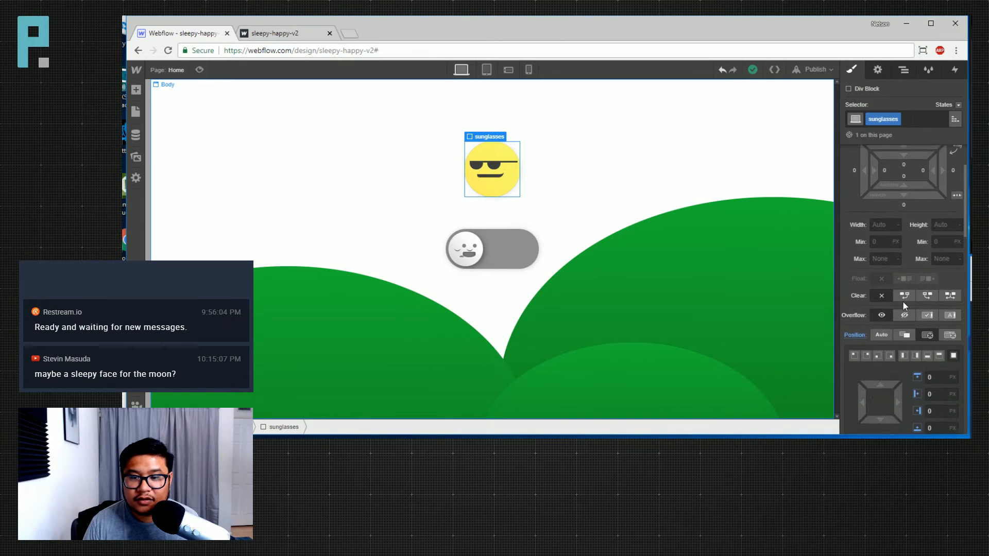
{"action": "left_click_drag", "start_coordinate": [866, 313], "coordinate": [838, 288]}
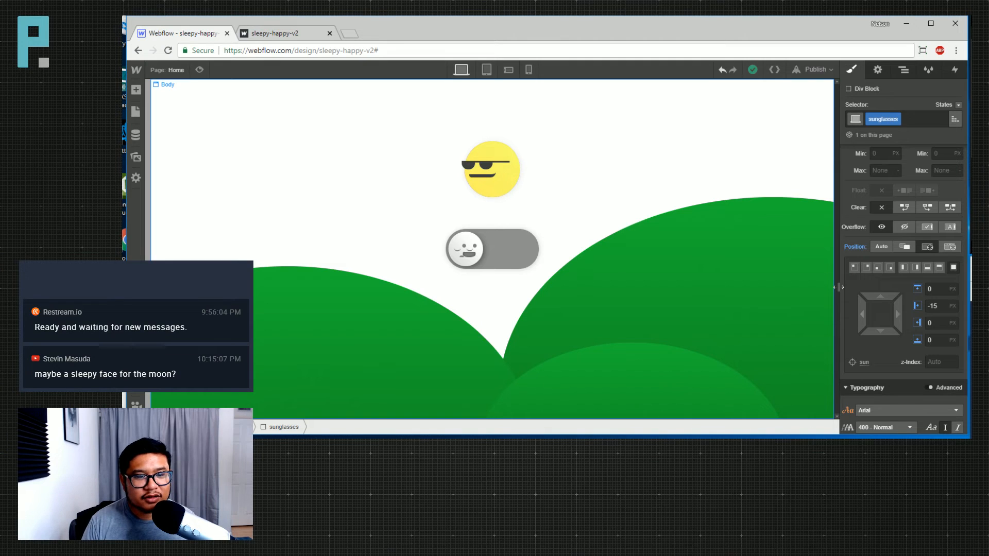
{"action": "left_click_drag", "start_coordinate": [838, 288], "coordinate": [838, 287]}
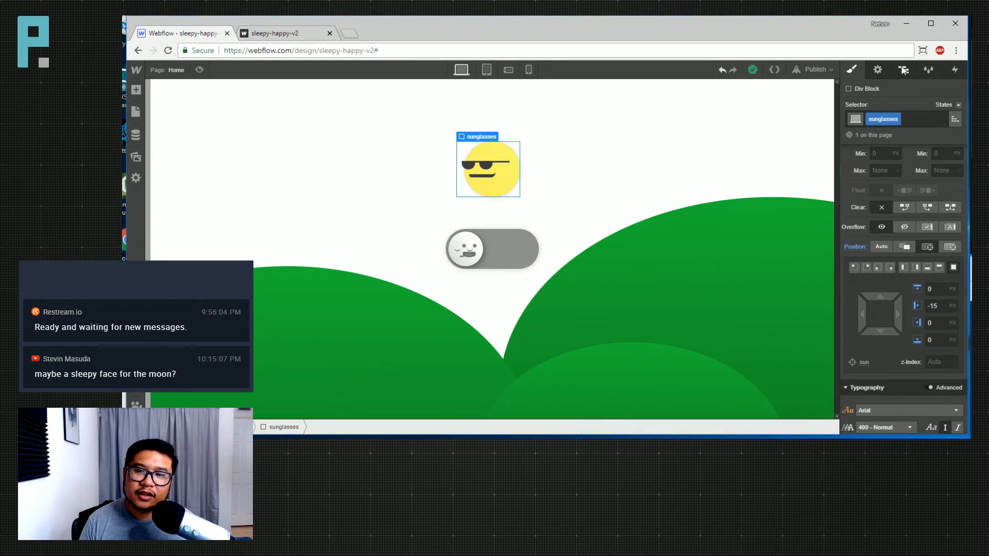
Set the sun's overflow to hidden so the shifted sunglasses are clipped at its edge
{"action": "key", "text": "z"}
{"action": "left_click", "coordinate": [898, 156]}
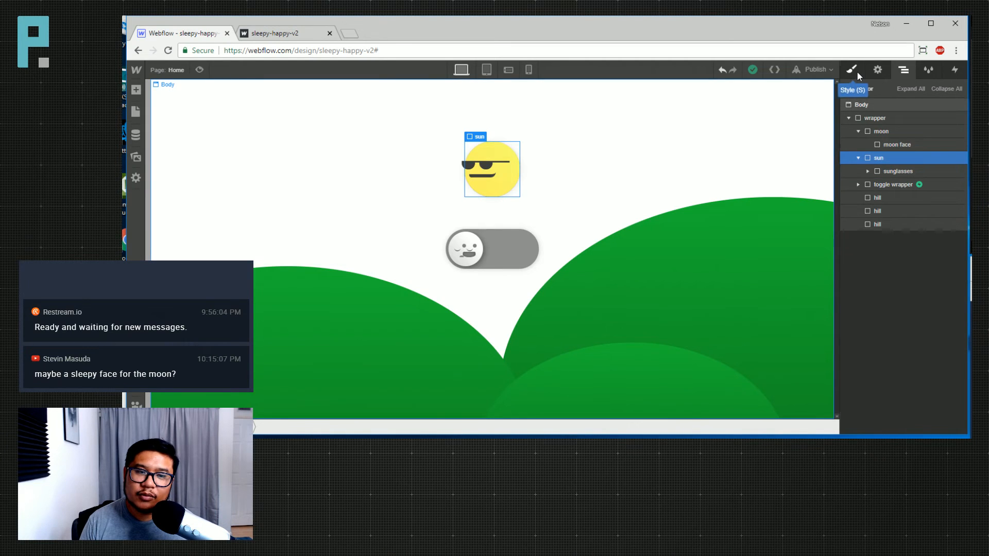
{"action": "left_click", "coordinate": [857, 71]}
{"action": "scroll", "coordinate": [893, 361], "scroll_direction": "down", "scroll_amount": 3}
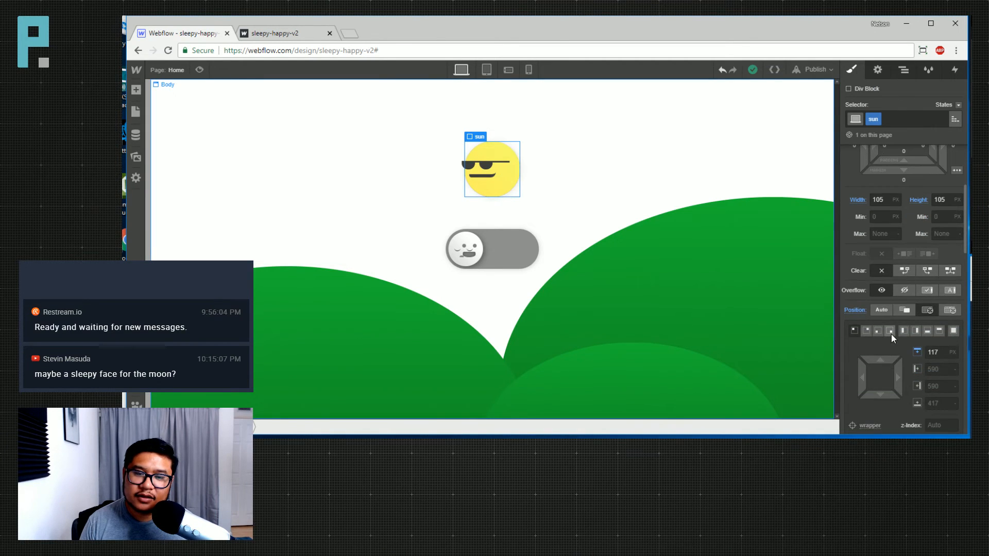
{"action": "left_click", "coordinate": [904, 290]}
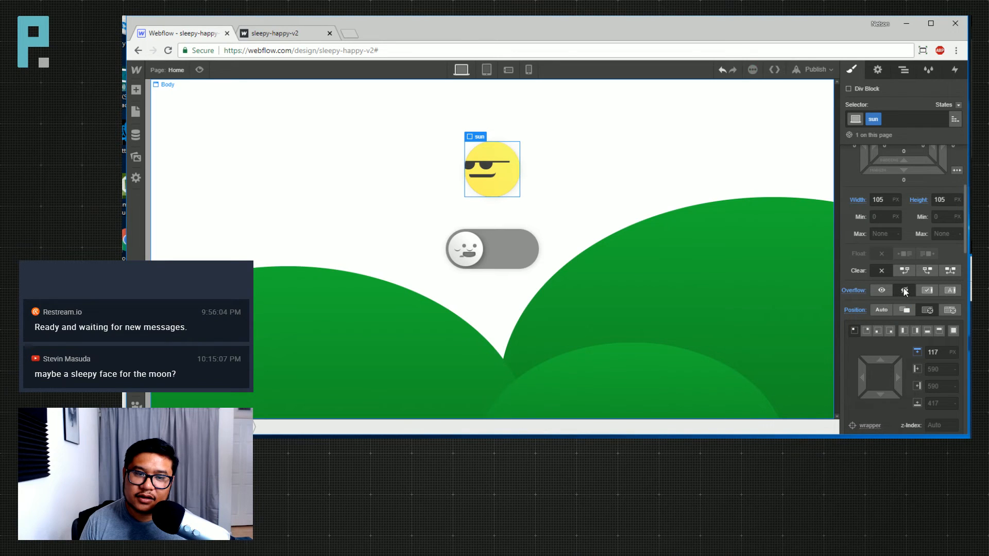
{"action": "left_click", "coordinate": [617, 190]}
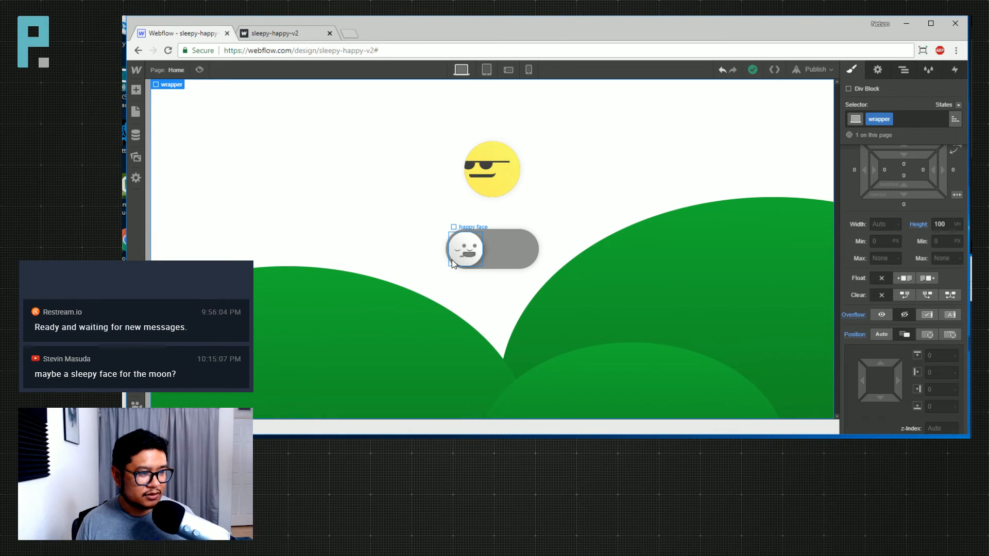
{"action": "left_click_drag", "start_coordinate": [478, 251], "coordinate": [478, 251]}
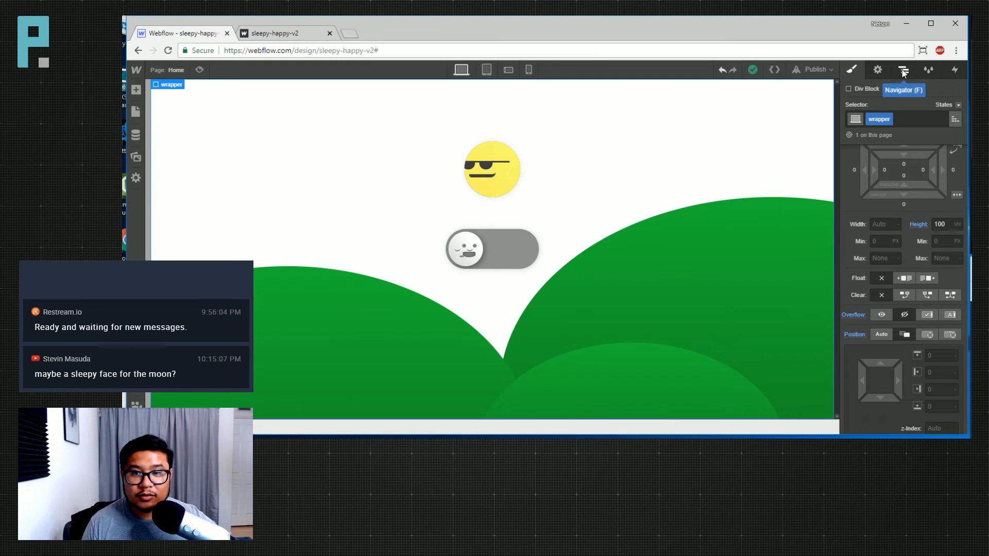
Hide the sun by setting its opacity to 0%
{"action": "left_click", "coordinate": [512, 171]}
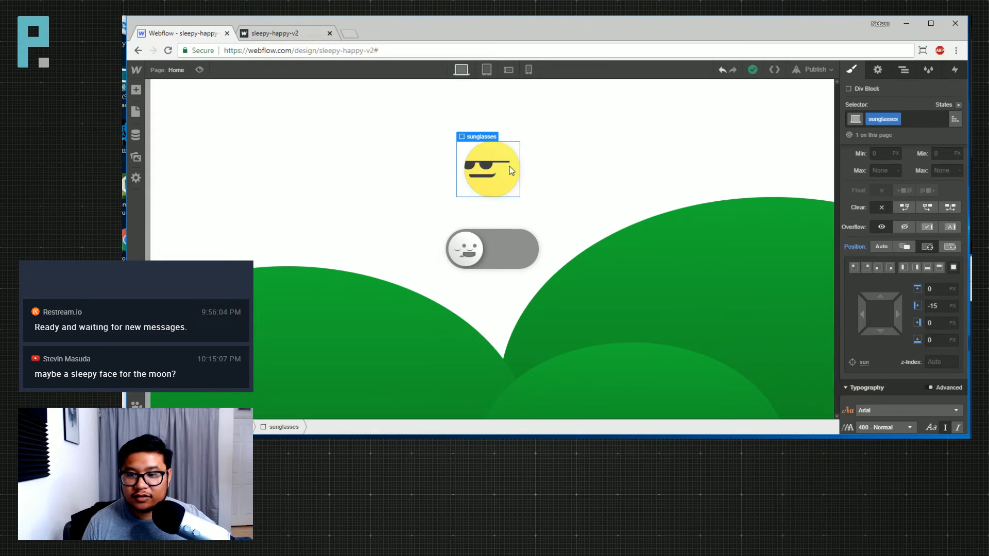
{"action": "left_click", "coordinate": [901, 71]}
{"action": "left_click", "coordinate": [879, 162]}
{"action": "left_click", "coordinate": [851, 70]}
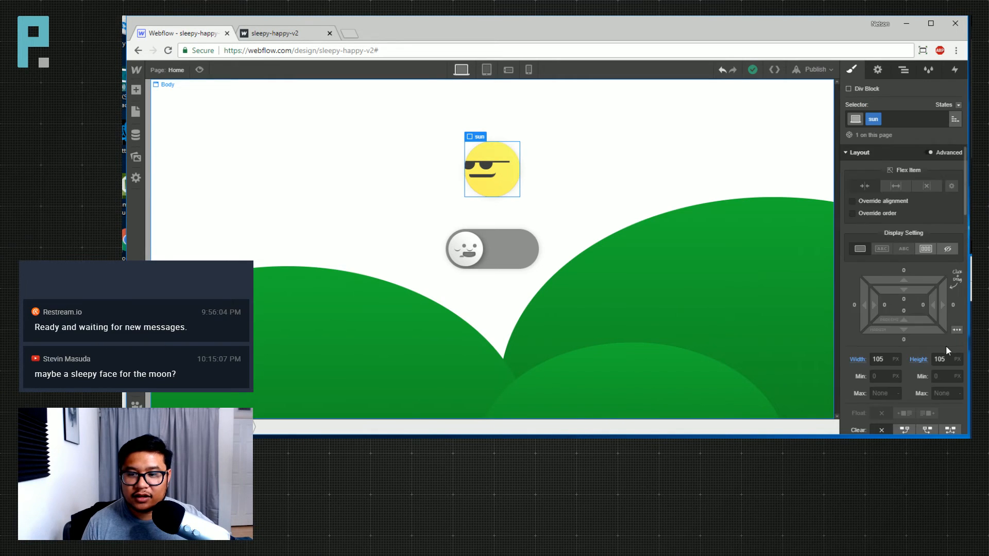
{"action": "scroll", "coordinate": [943, 345], "scroll_direction": "down", "scroll_amount": 10}
{"action": "double_click", "coordinate": [940, 356]}
{"action": "type", "text": "0"}
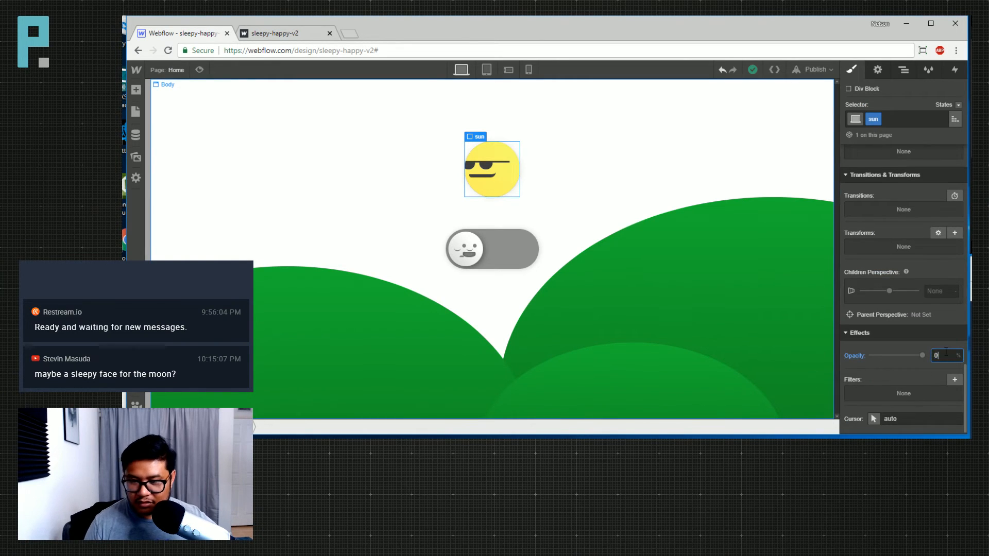
{"action": "left_click", "coordinate": [904, 70]}
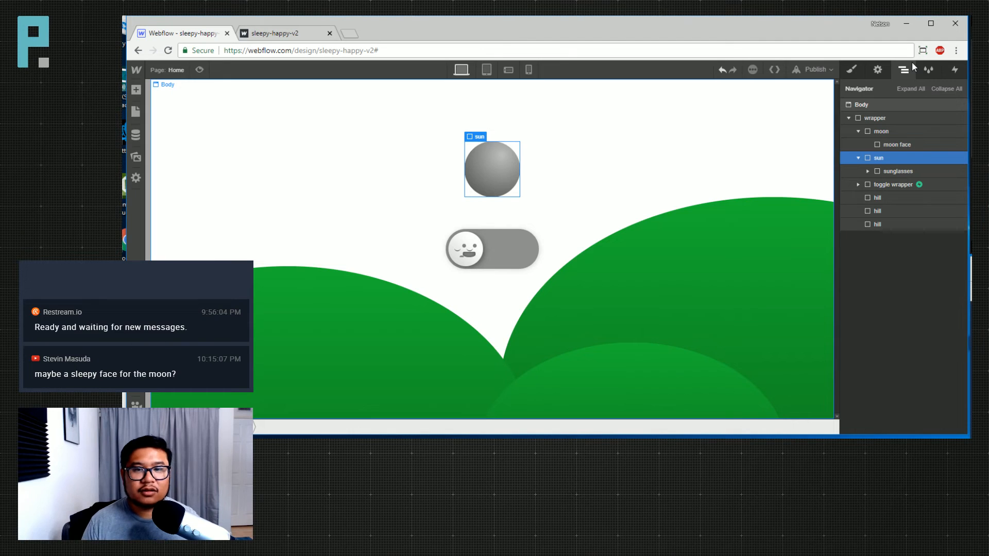
{"action": "left_click", "coordinate": [889, 133]}
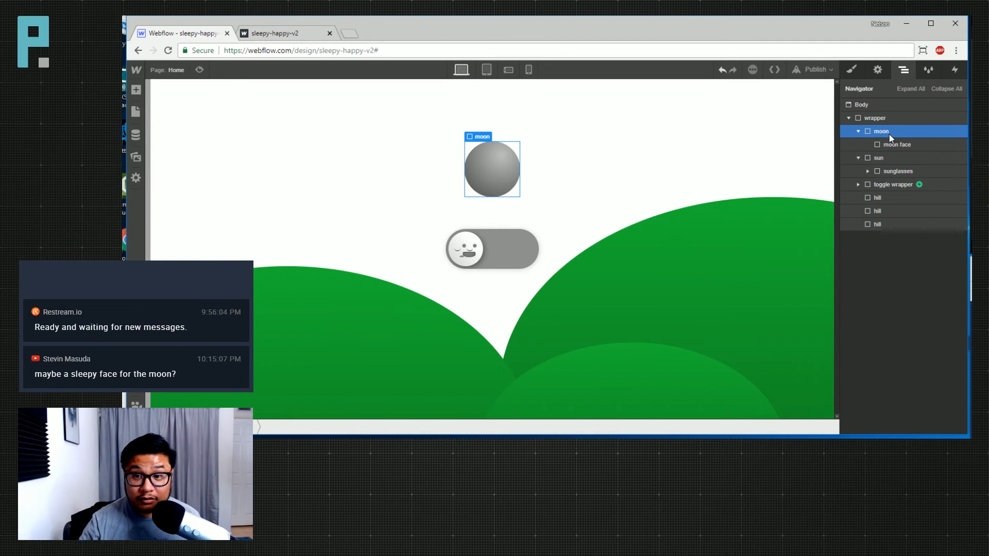
{"action": "left_click", "coordinate": [894, 148]}
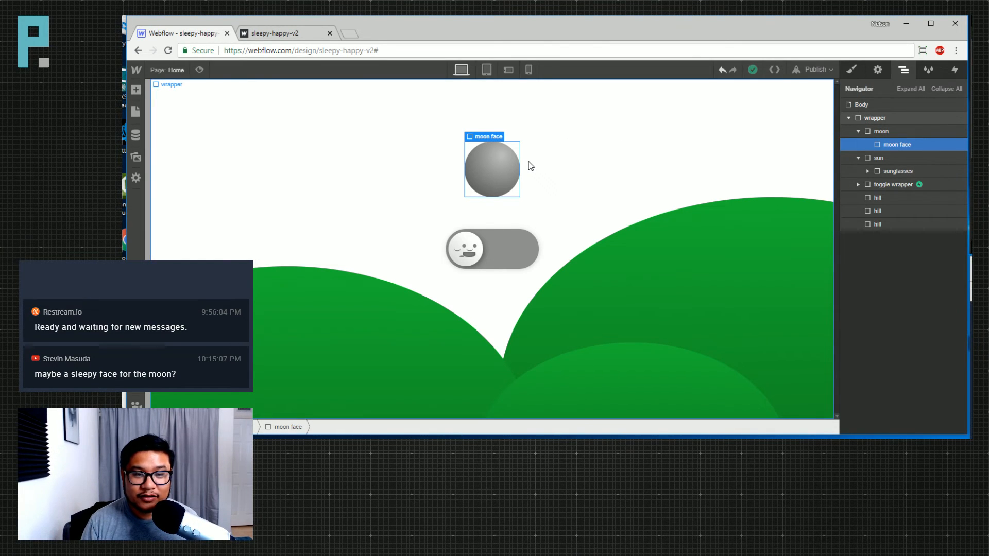
{"action": "left_click", "coordinate": [859, 131]}
{"action": "key", "text": "s"}
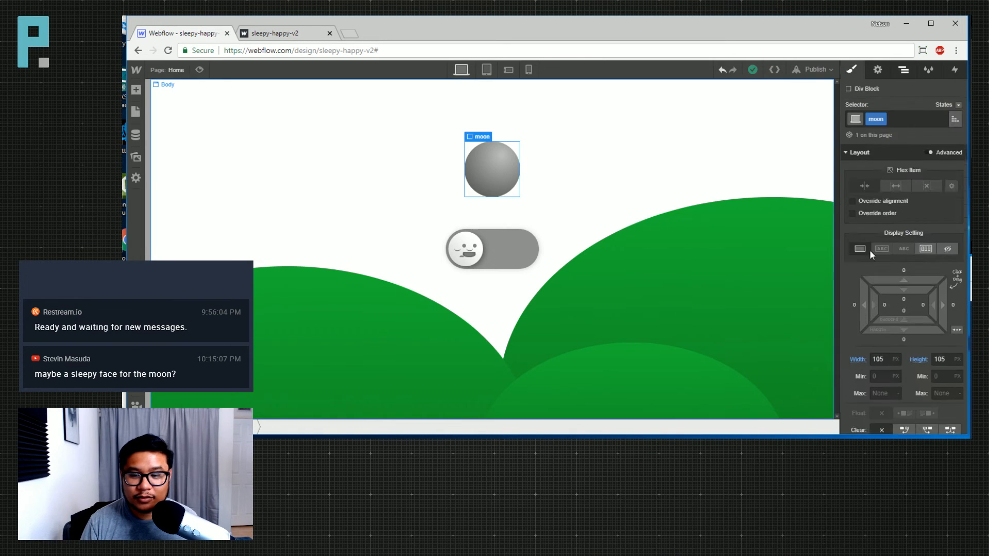
{"action": "scroll", "coordinate": [909, 351], "scroll_direction": "down", "scroll_amount": 3}
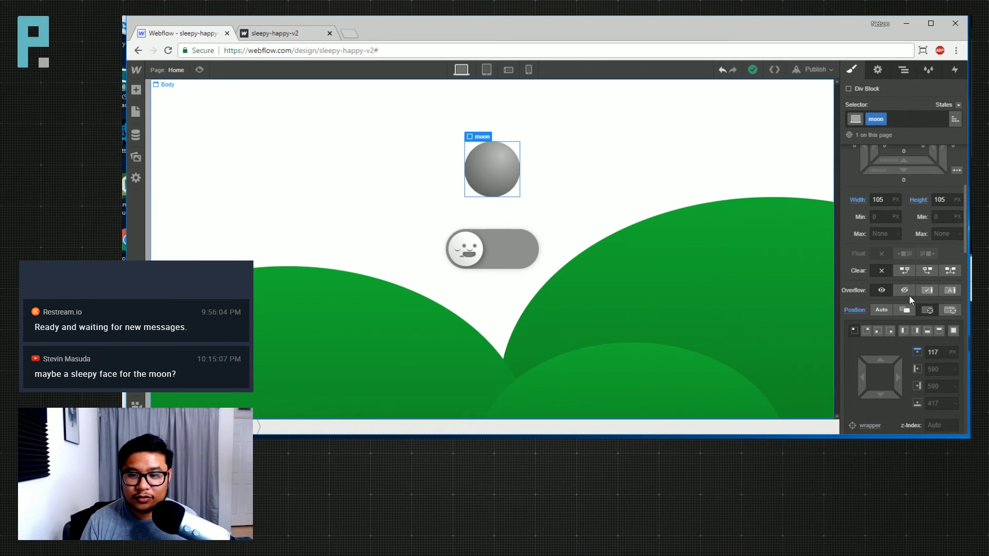
Try adding a div block inside the moon face and remove it again
{"action": "left_click", "coordinate": [902, 70]}
{"action": "left_click", "coordinate": [910, 144]}
{"action": "key", "text": "a"}
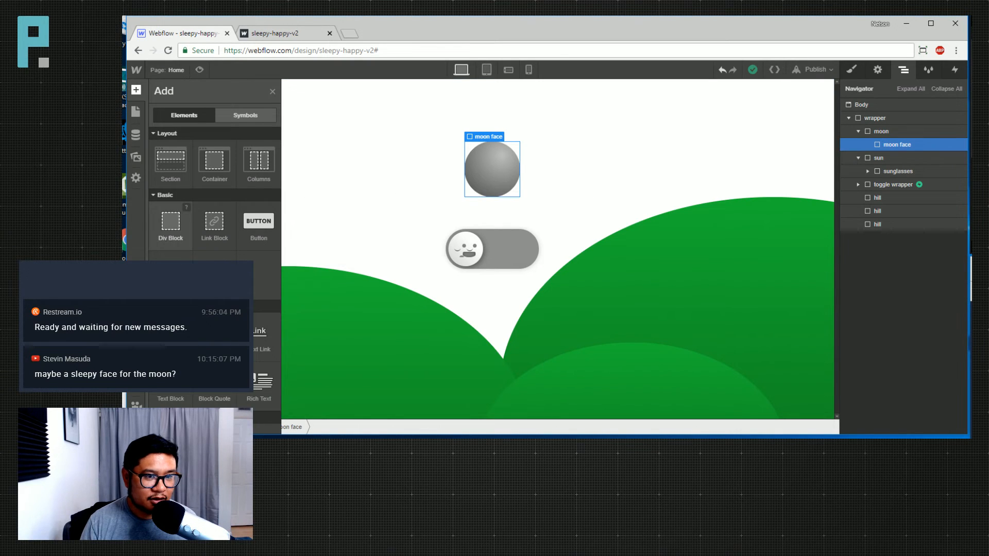
{"action": "left_click_drag", "start_coordinate": [171, 221], "coordinate": [931, 154]}
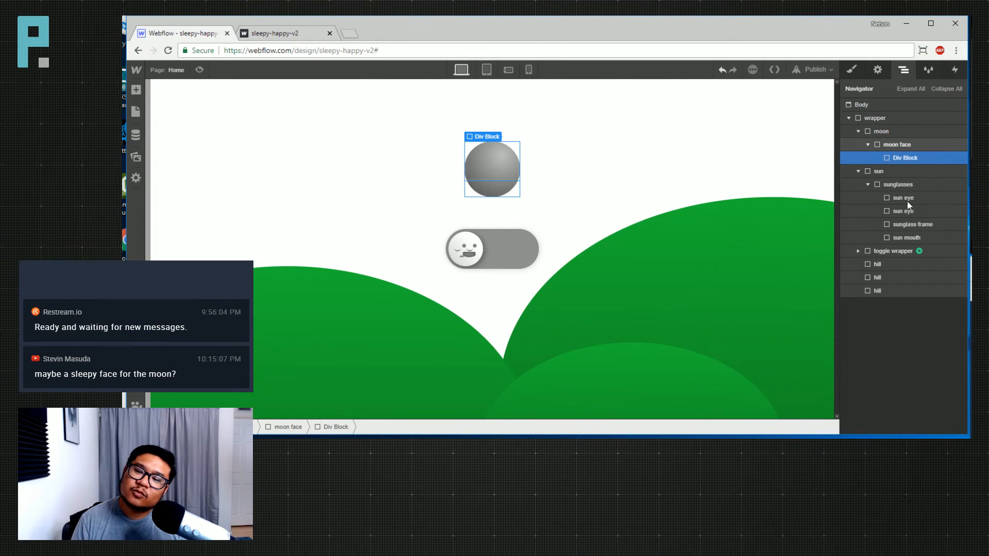
{"action": "key", "text": "Delete"}
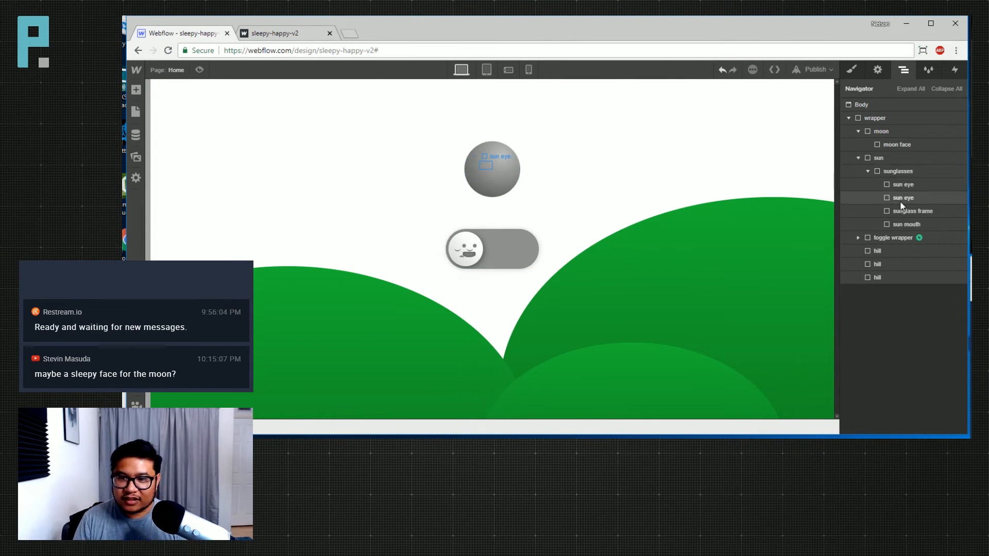
Try copying the toggle's sleepy face into the moon and undo the paste
{"action": "left_click", "coordinate": [859, 238]}
{"action": "left_click", "coordinate": [869, 251]}
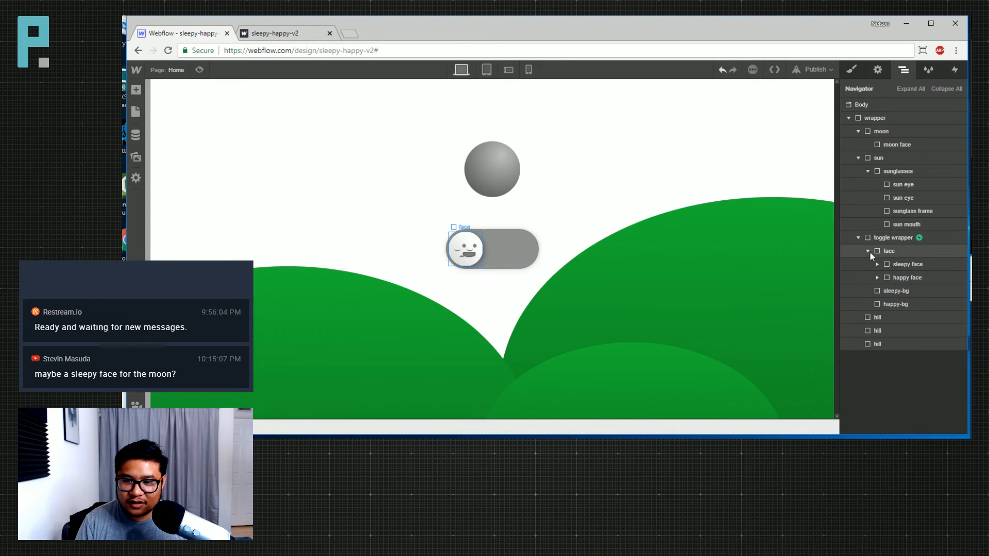
{"action": "left_click", "coordinate": [907, 265]}
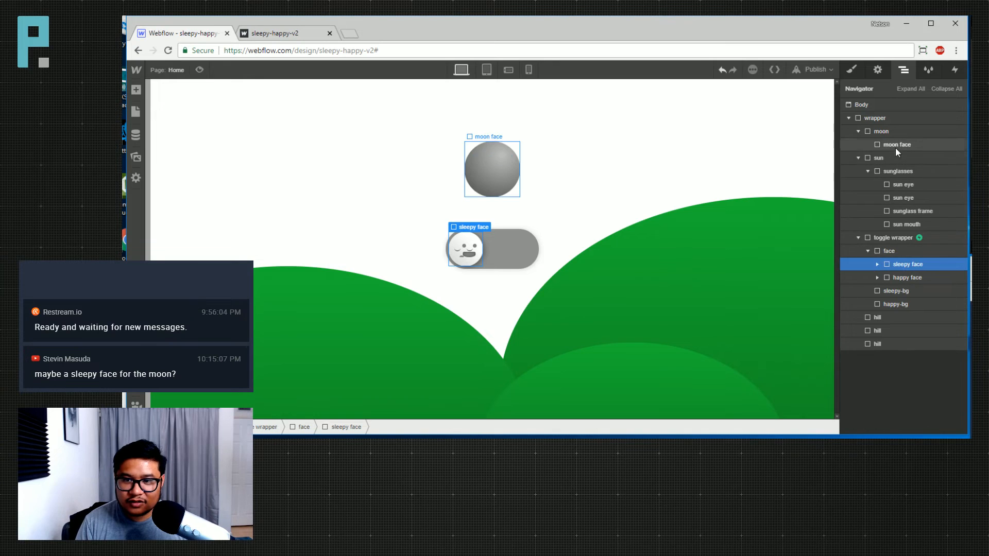
{"action": "left_click", "coordinate": [896, 132]}
{"action": "key", "text": "ctrl+v"}
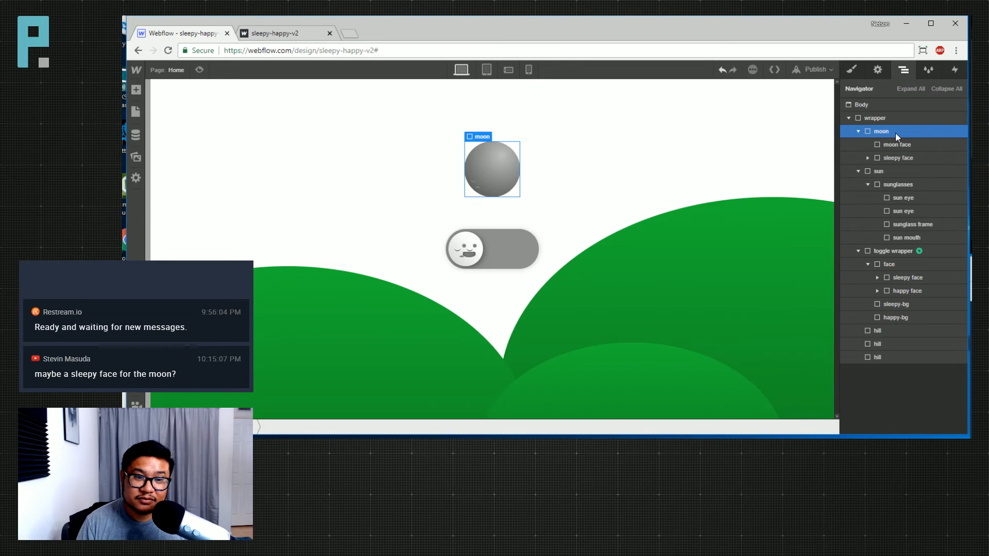
{"action": "key", "text": "ctrl+z"}
Add a div block inside the moon face and give it the class "moon eye"
{"action": "left_click", "coordinate": [895, 144]}
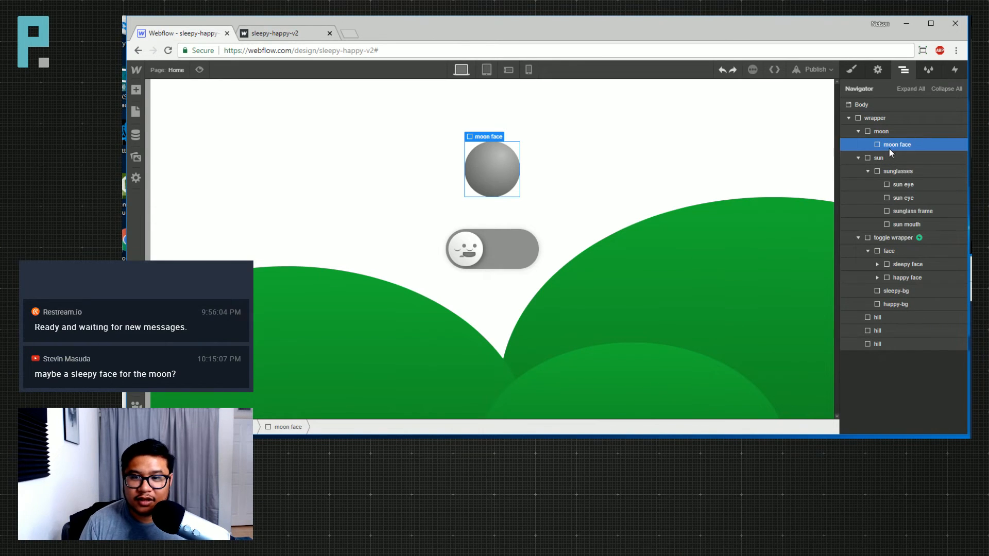
{"action": "key", "text": "a"}
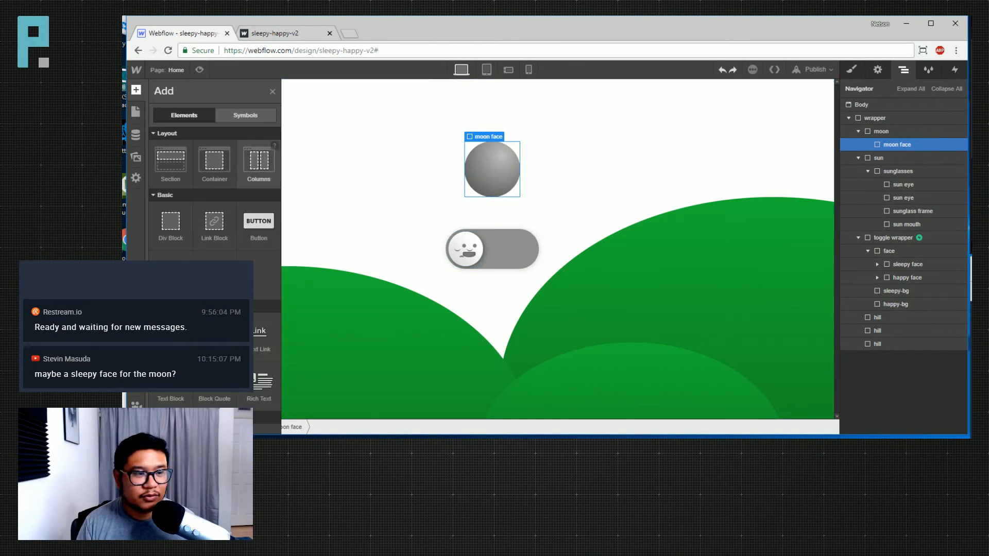
{"action": "left_click", "coordinate": [170, 222]}
{"action": "left_click", "coordinate": [853, 71]}
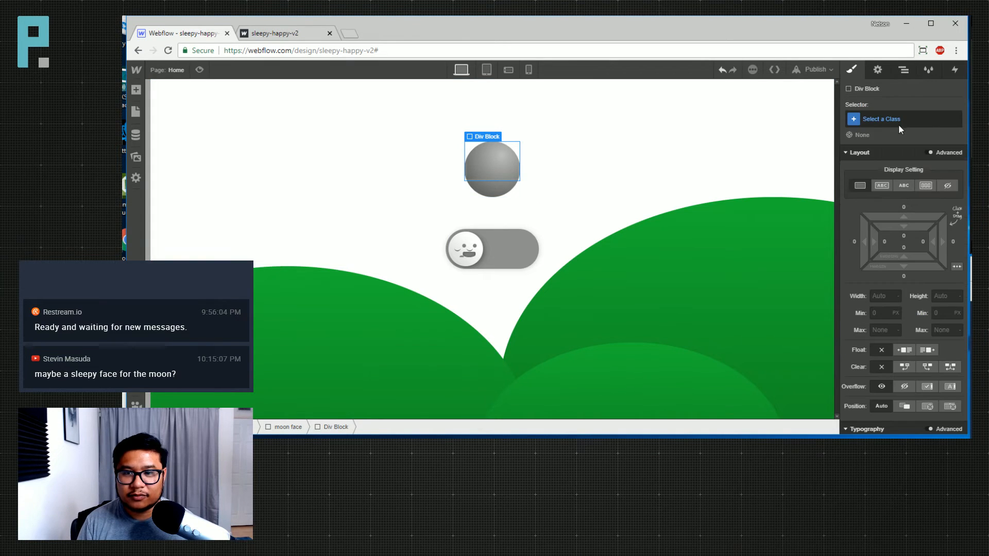
{"action": "left_click", "coordinate": [899, 121]}
{"action": "type", "text": "moon eye"}
{"action": "key", "text": "Return"}
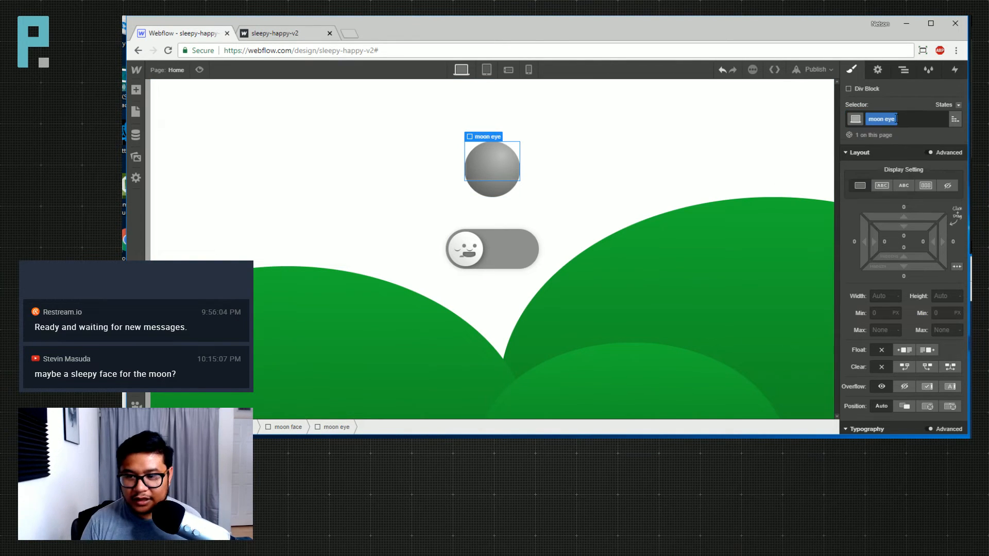
Size the moon eye to 20 px wide and 5 px high
{"action": "scroll", "coordinate": [910, 351], "scroll_direction": "down", "scroll_amount": 3}
{"action": "scroll", "coordinate": [904, 273], "scroll_direction": "up", "scroll_amount": 2}
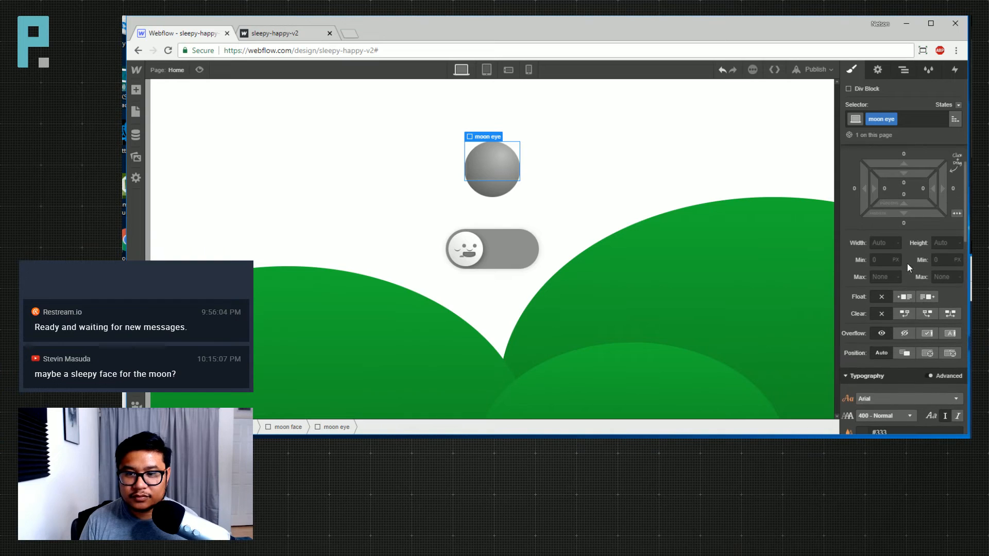
{"action": "left_click", "coordinate": [880, 241]}
{"action": "type", "text": "20"}
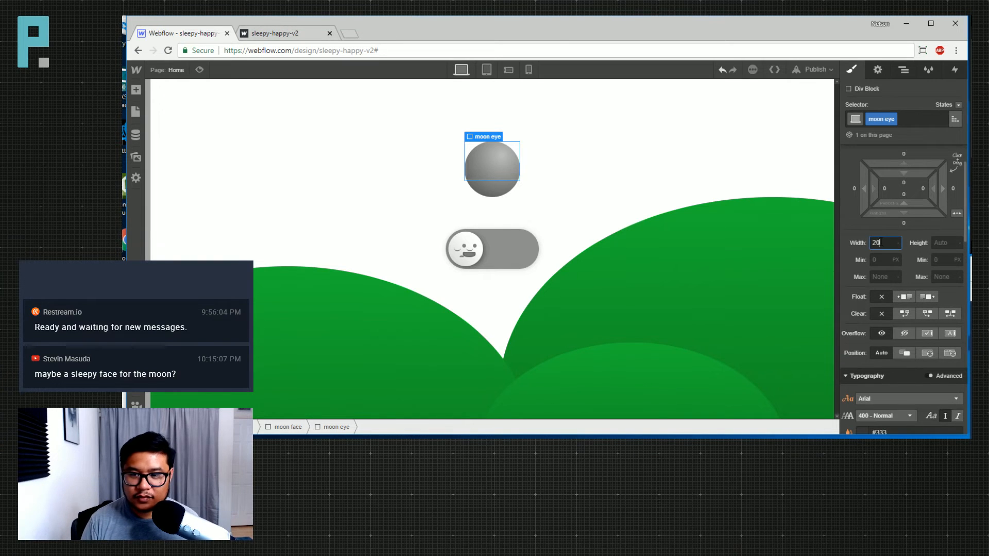
{"action": "key", "text": "Tab"}
{"action": "type", "text": "5"}
Give the moon eye a solid 3 px bottom border in light grey #dfdfdf
{"action": "scroll", "coordinate": [888, 316], "scroll_direction": "down", "scroll_amount": 6}
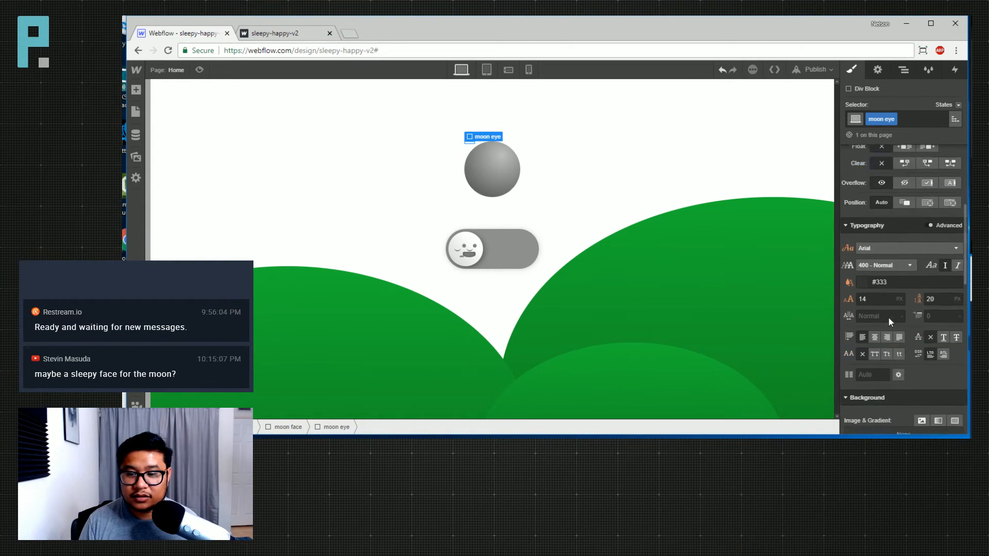
{"action": "left_click", "coordinate": [866, 315]}
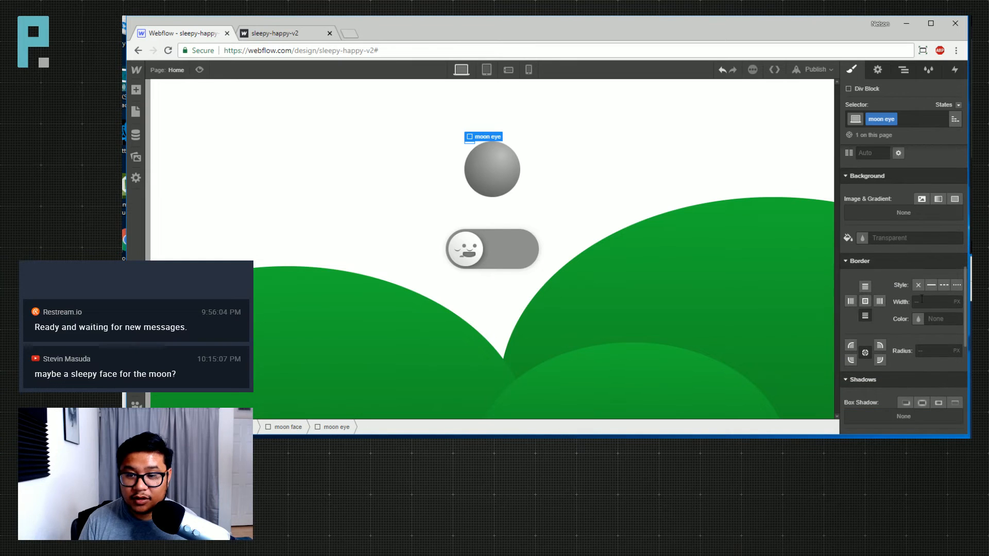
{"action": "left_click", "coordinate": [931, 285]}
{"action": "left_click", "coordinate": [925, 303]}
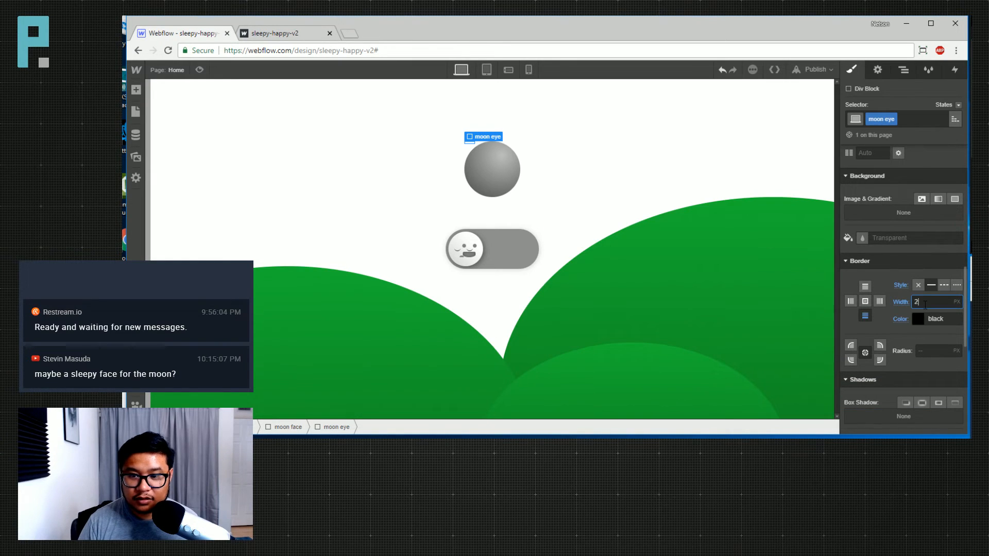
{"action": "type", "text": "3"}
{"action": "left_click", "coordinate": [918, 318]}
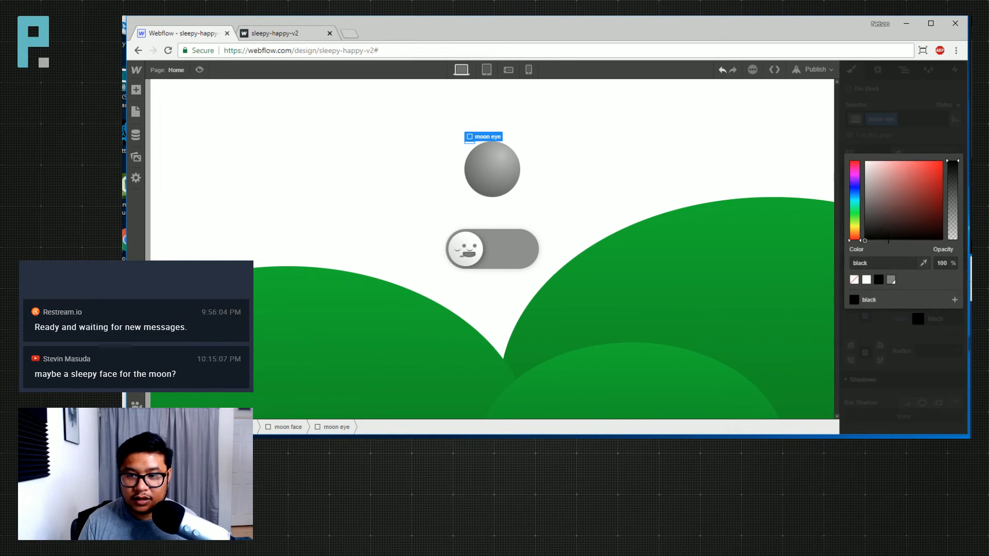
{"action": "left_click", "coordinate": [933, 138]}
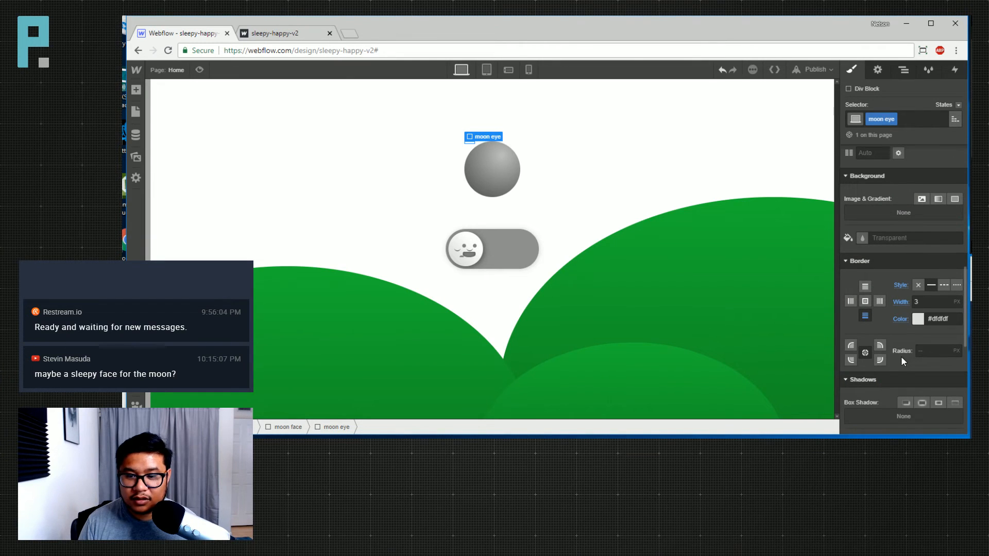
Position the moon eye absolutely from the moon face's bottom-left corner, offset 76 px from the left and raised to about mid-height
{"action": "scroll", "coordinate": [927, 327], "scroll_direction": "up", "scroll_amount": 5}
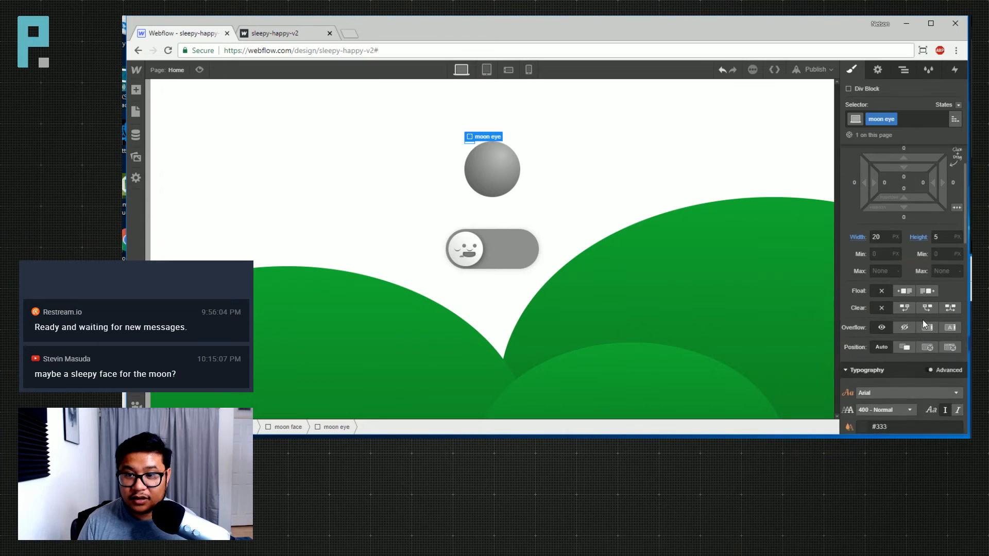
{"action": "scroll", "coordinate": [922, 320], "scroll_direction": "down", "scroll_amount": 2}
{"action": "scroll", "coordinate": [918, 359], "scroll_direction": "down", "scroll_amount": 1}
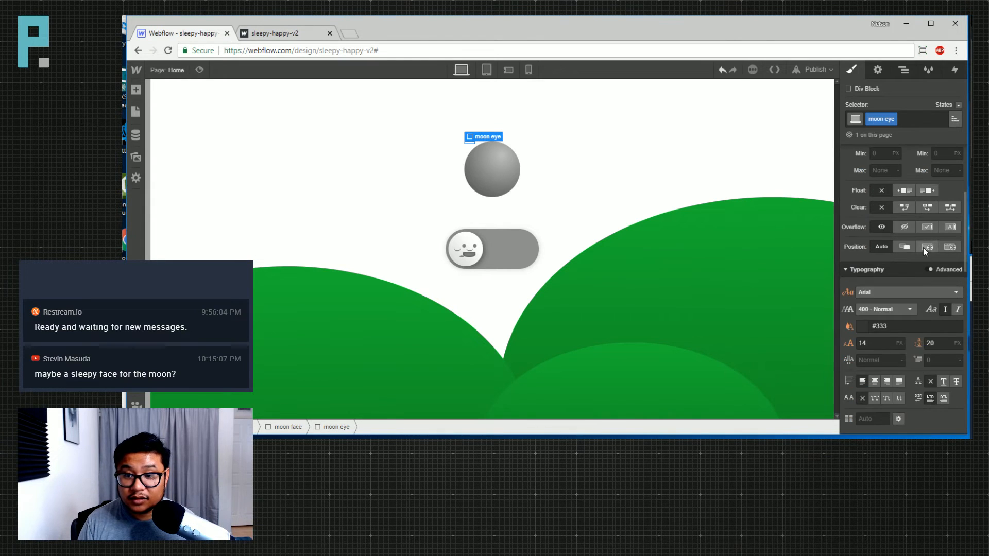
{"action": "left_click", "coordinate": [926, 247]}
{"action": "left_click", "coordinate": [877, 267]}
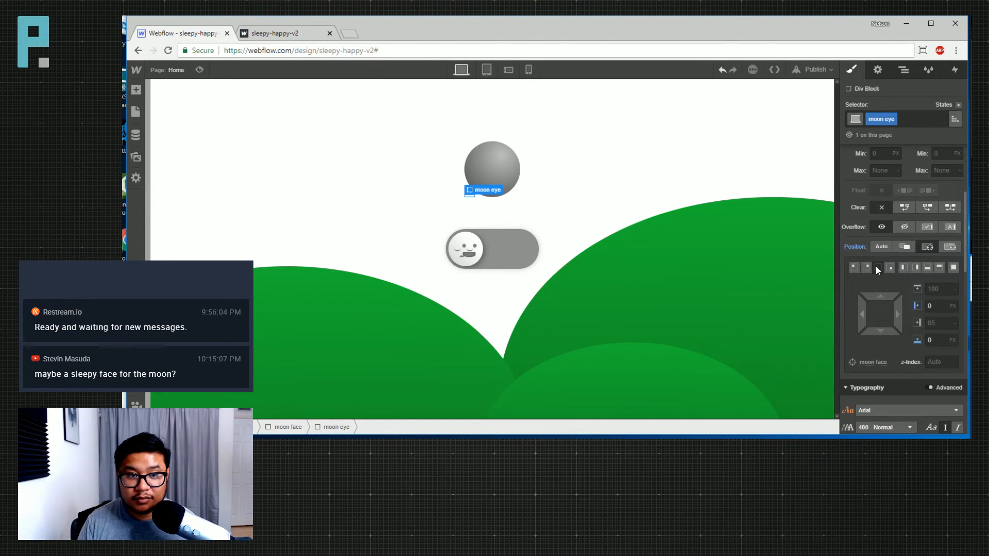
{"action": "left_click_drag", "start_coordinate": [881, 331], "coordinate": [881, 264]}
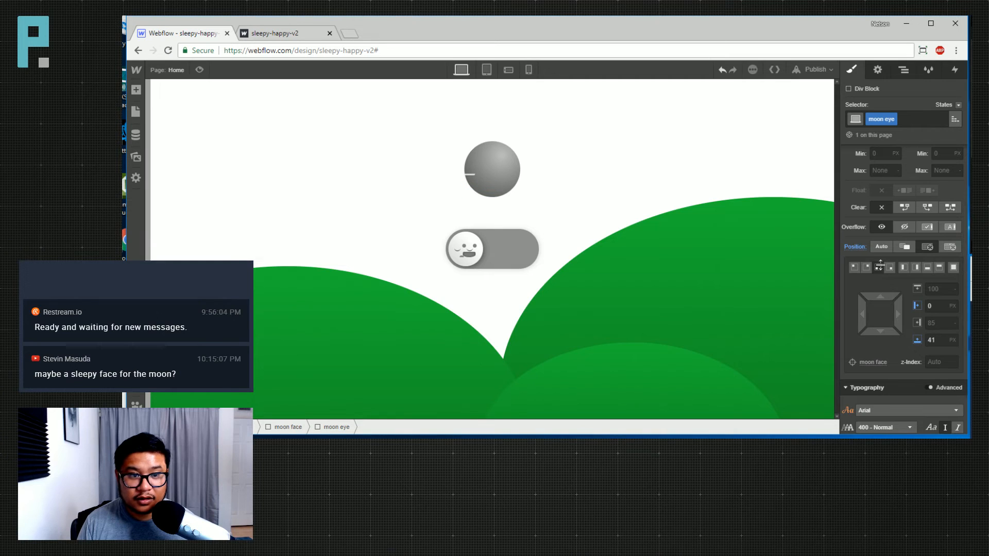
{"action": "left_click_drag", "start_coordinate": [862, 314], "coordinate": [886, 315]}
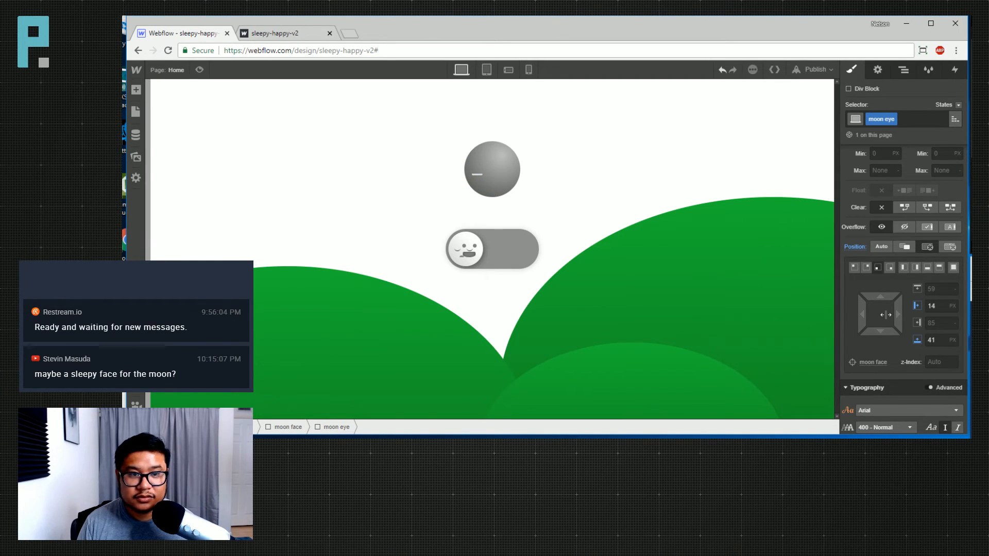
{"action": "left_click_drag", "start_coordinate": [886, 315], "coordinate": [942, 308]}
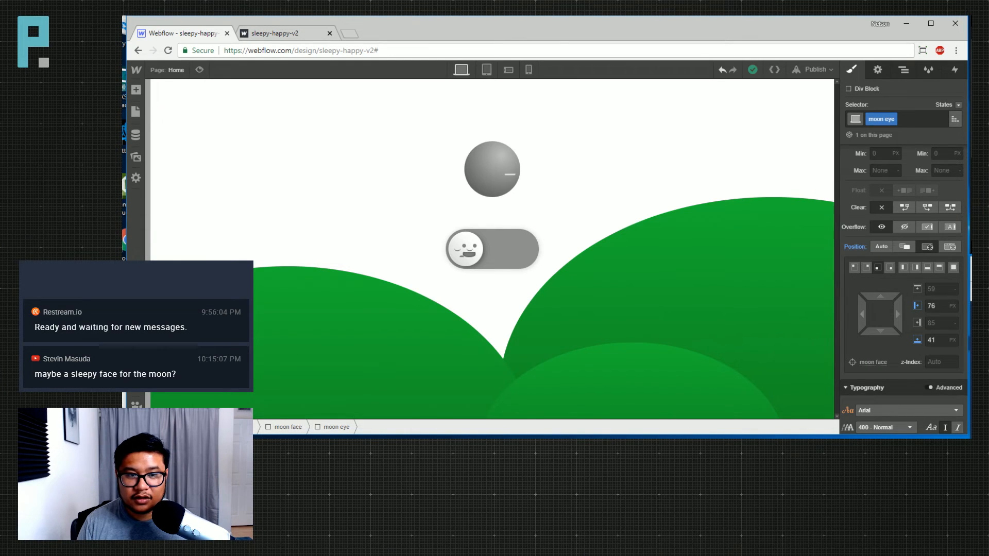
{"action": "left_click_drag", "start_coordinate": [881, 328], "coordinate": [888, 312]}
Reset the moon eye's height to auto so only its bottom border forms the closed eye
{"action": "scroll", "coordinate": [920, 359], "scroll_direction": "up", "scroll_amount": 4}
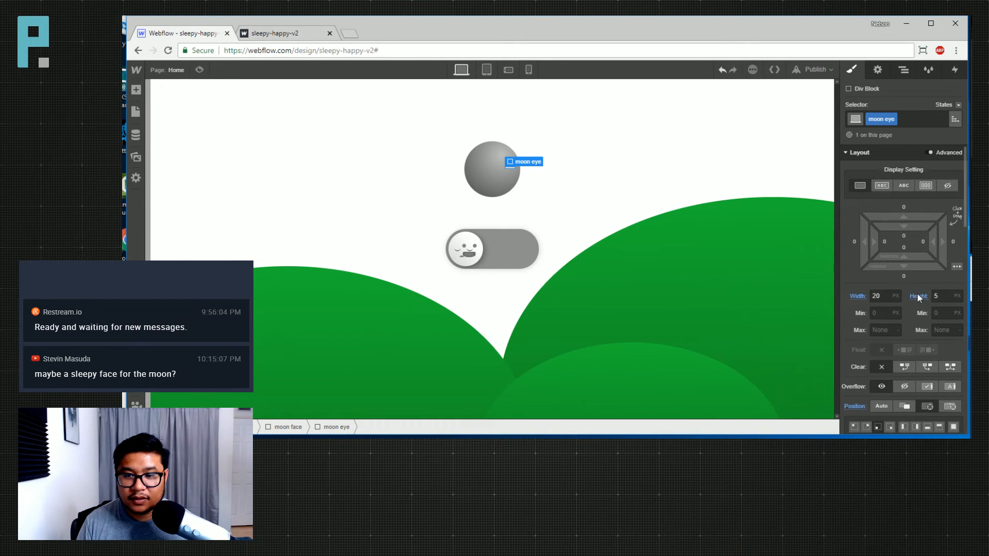
{"action": "left_click", "coordinate": [915, 296], "text": "alt"}
{"action": "left_click", "coordinate": [951, 297]}
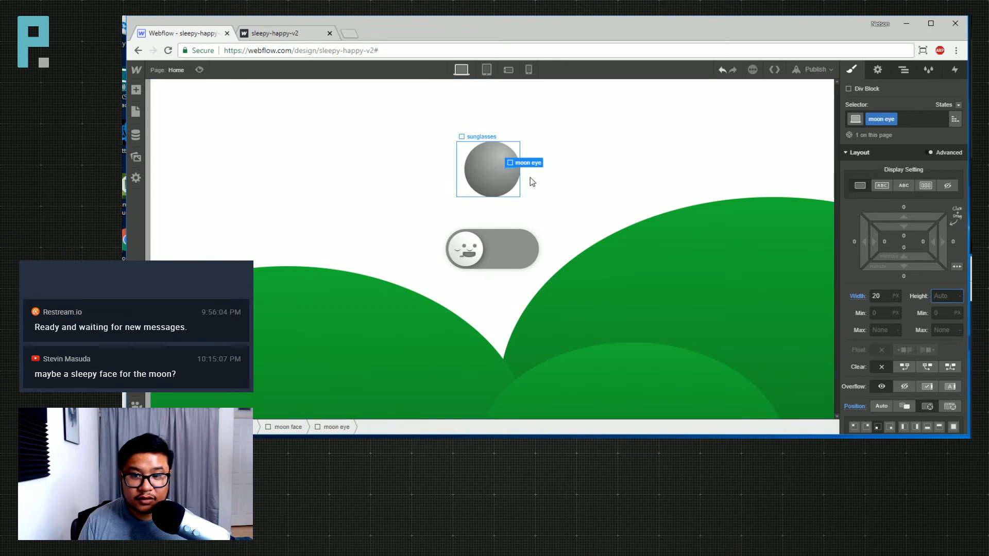
Bring the moon in front of the hidden sun by setting its z-index to 4
{"action": "left_click", "coordinate": [496, 191]}
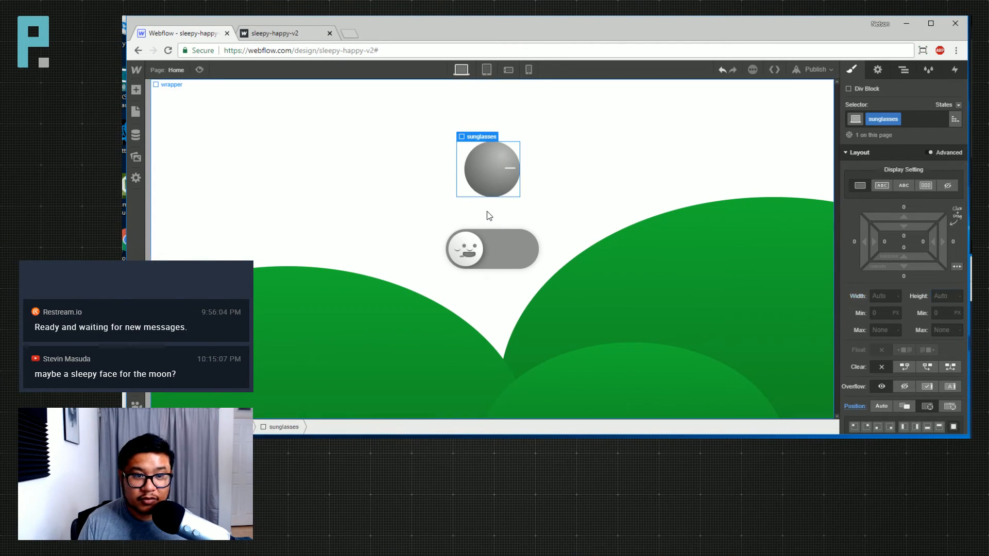
{"action": "left_click", "coordinate": [903, 70]}
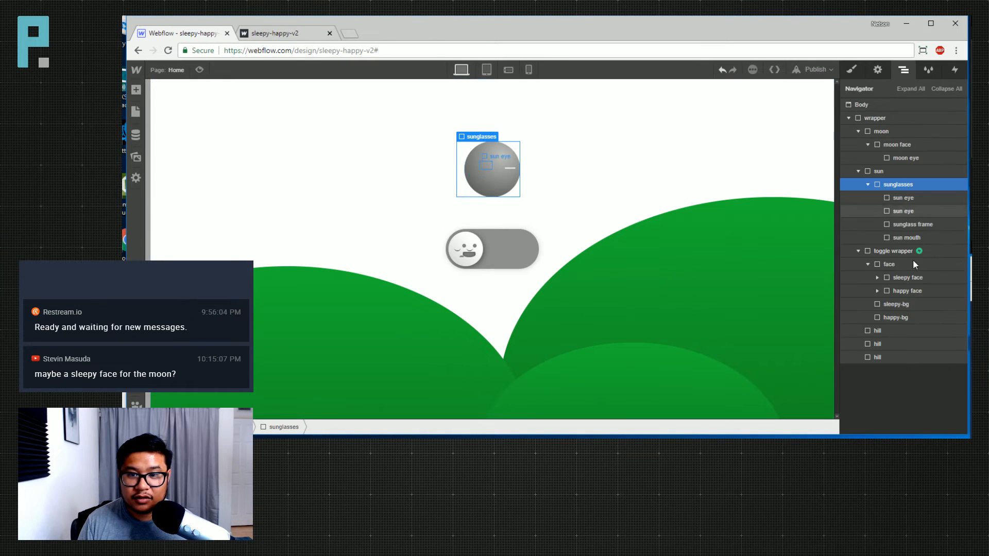
{"action": "left_click", "coordinate": [905, 158]}
{"action": "left_click", "coordinate": [881, 132]}
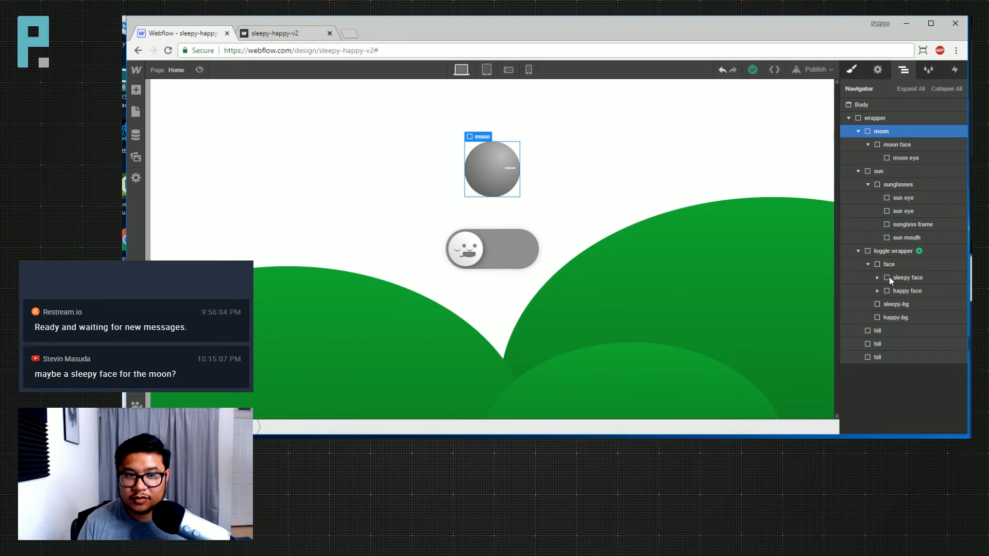
{"action": "left_click", "coordinate": [852, 69]}
{"action": "scroll", "coordinate": [911, 319], "scroll_direction": "down", "scroll_amount": 3}
{"action": "scroll", "coordinate": [942, 304], "scroll_direction": "up", "scroll_amount": 3}
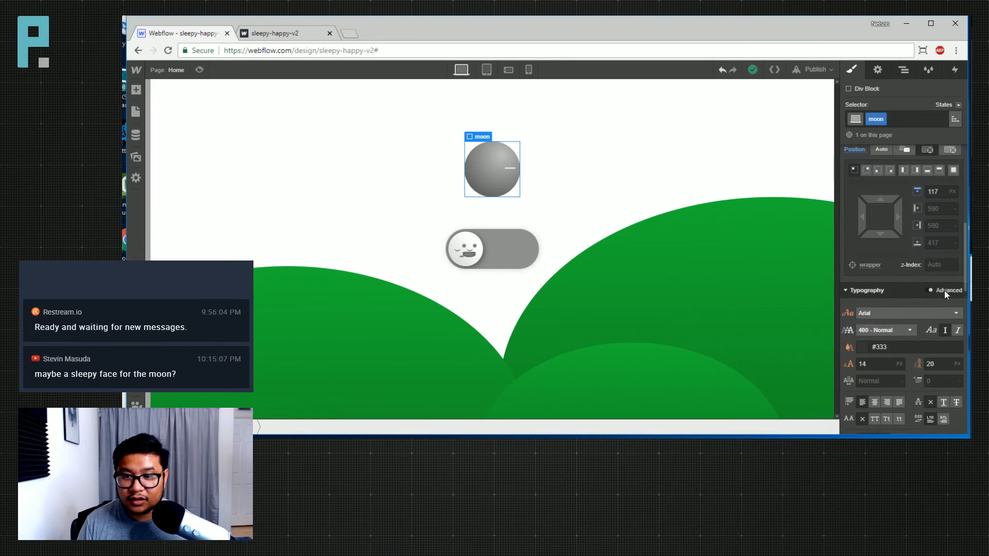
{"action": "left_click", "coordinate": [944, 266]}
{"action": "type", "text": "1"}
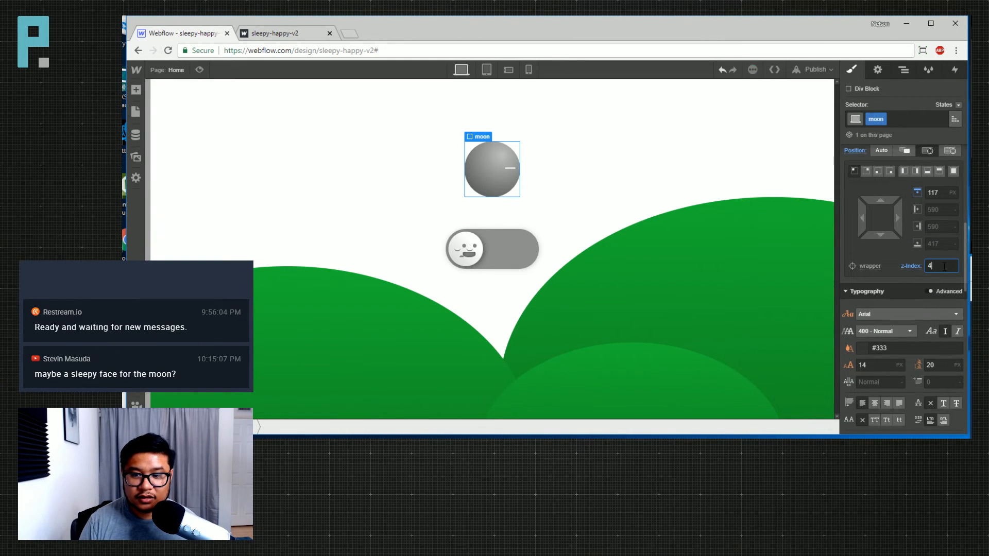
Select the moon eye and set its bottom border to a solid line 3 px wide
{"action": "left_click", "coordinate": [907, 71]}
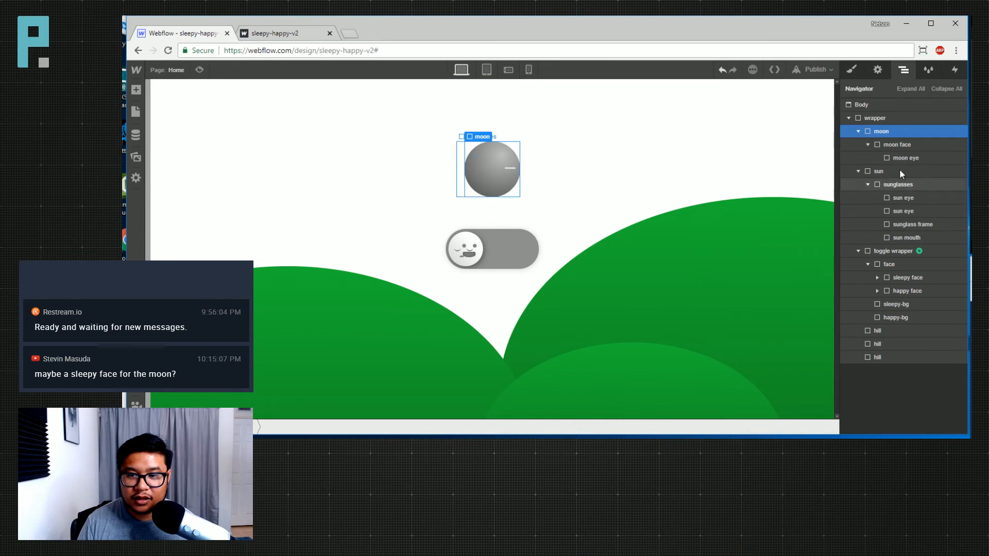
{"action": "left_click", "coordinate": [915, 157]}
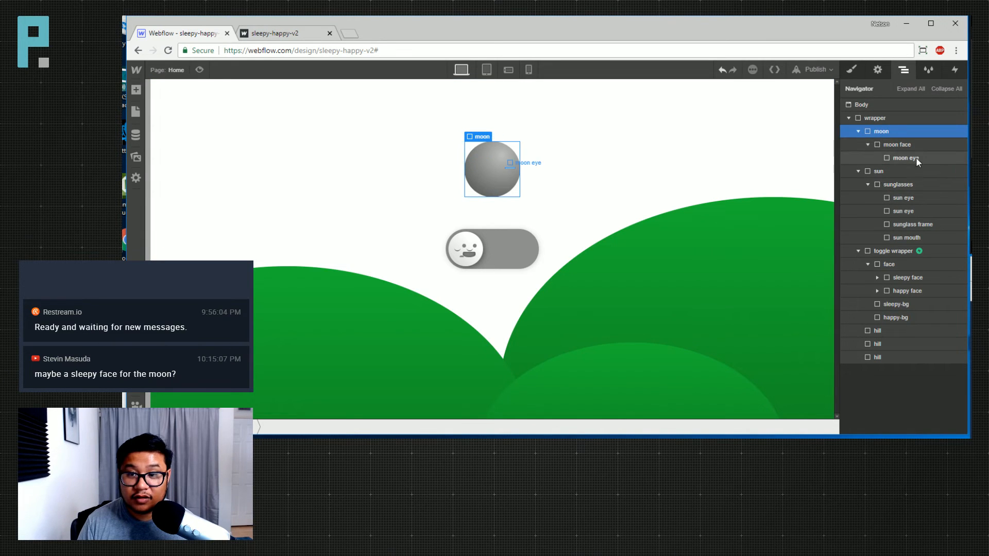
{"action": "left_click", "coordinate": [850, 71]}
{"action": "scroll", "coordinate": [913, 303], "scroll_direction": "down", "scroll_amount": 10}
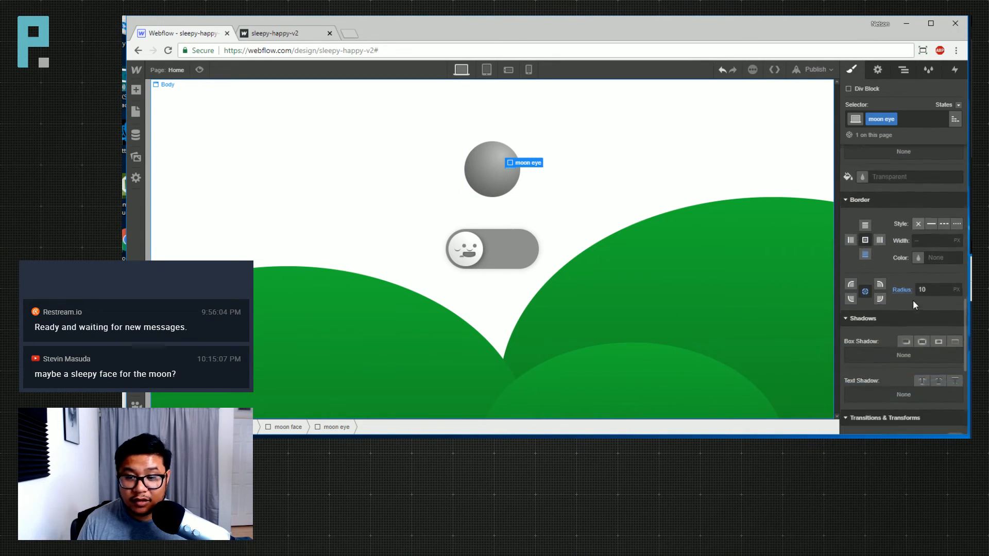
{"action": "scroll", "coordinate": [913, 299], "scroll_direction": "down", "scroll_amount": 1}
{"action": "left_click", "coordinate": [930, 257]}
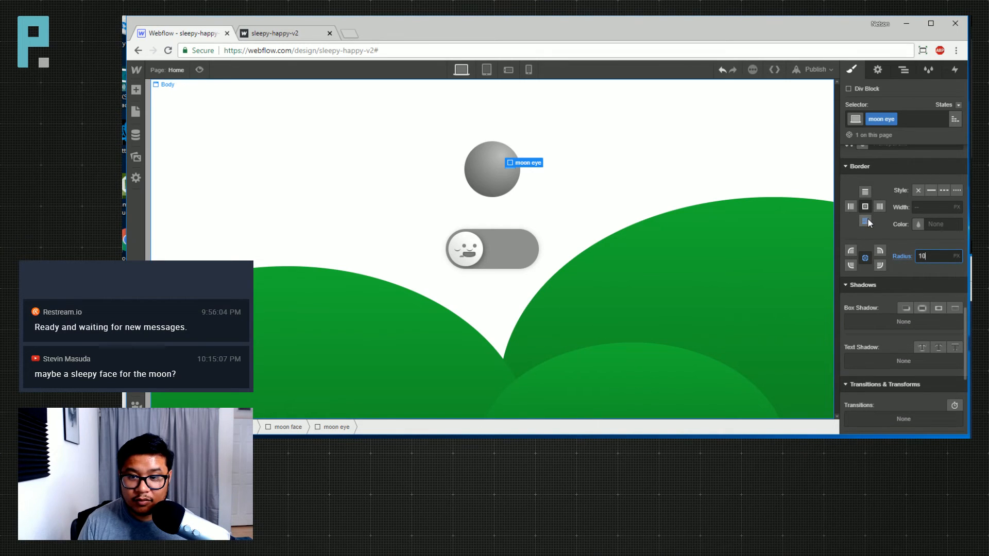
{"action": "left_click", "coordinate": [931, 190]}
{"action": "left_click", "coordinate": [933, 207]}
{"action": "type", "text": "3"}
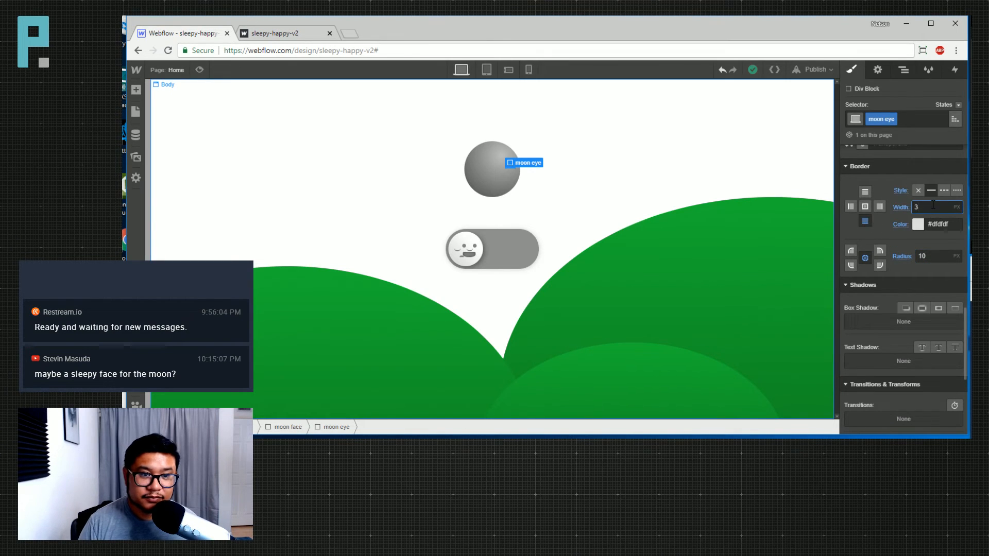
{"action": "key", "text": "shift+Up"}
{"action": "key", "text": "shift+Down"}
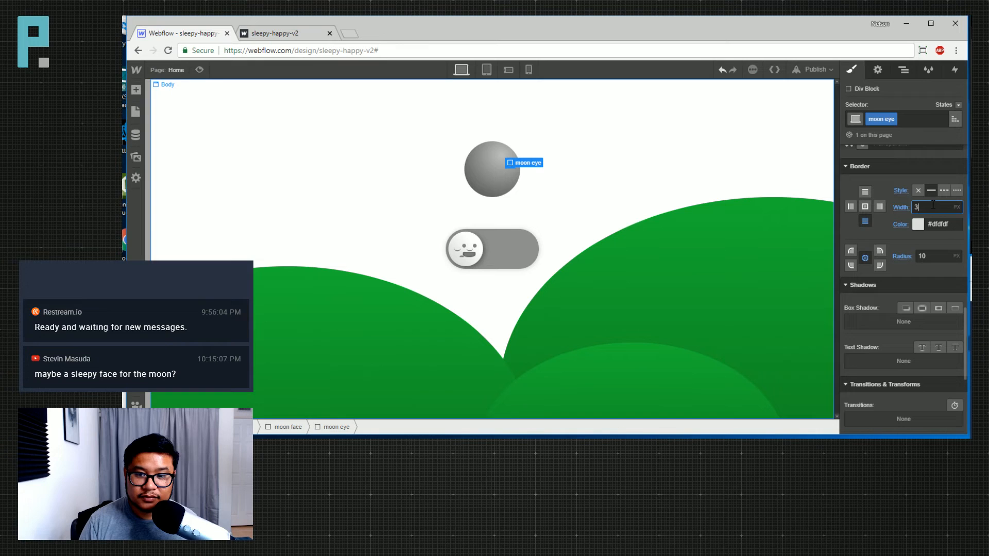
Replace the moon eye's uniform corner radius with a 10 px radius on the two bottom corners only
{"action": "left_click", "coordinate": [866, 259], "text": "alt"}
{"action": "left_click", "coordinate": [850, 265]}
{"action": "left_click", "coordinate": [921, 255]}
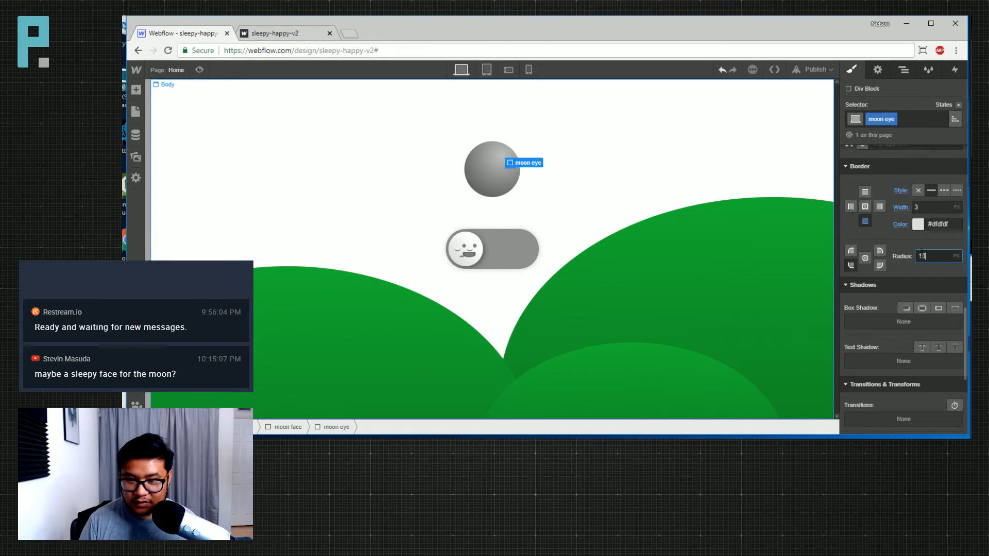
{"action": "type", "text": "10"}
{"action": "key", "text": "Return"}
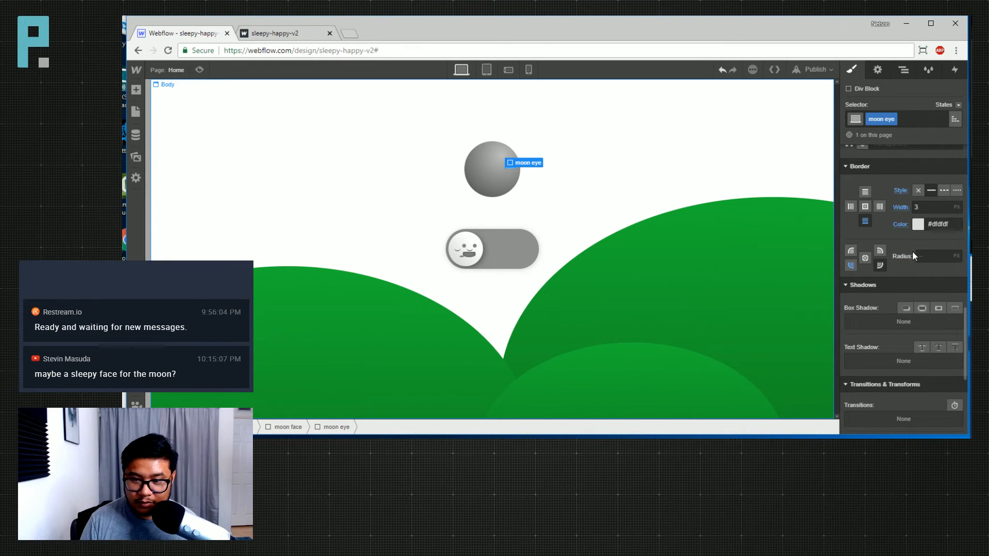
{"action": "left_click", "coordinate": [925, 255]}
{"action": "left_click", "coordinate": [577, 210]}
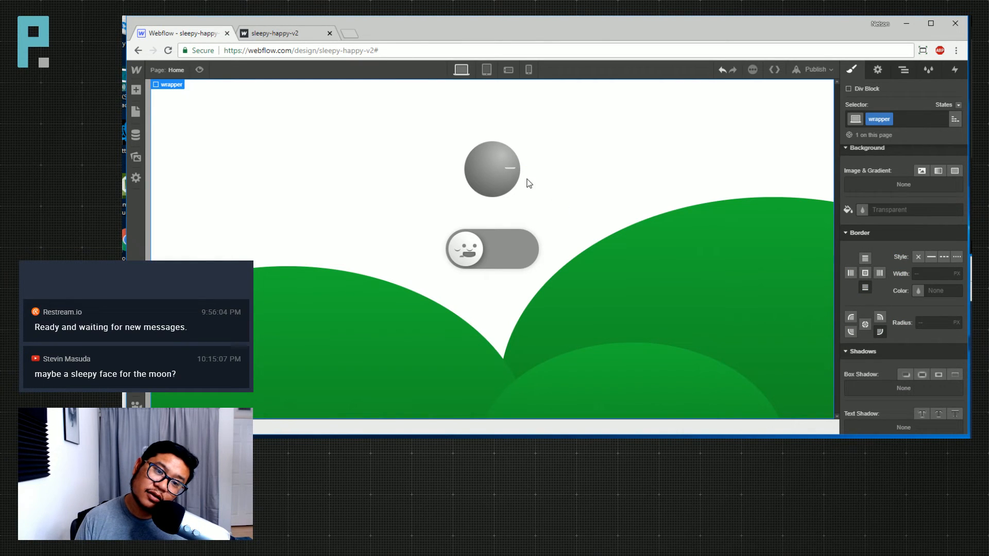
Review the moon eye's size and border, and compare them with the border settings of the toggle's right sleepy eye
{"action": "left_click", "coordinate": [507, 172]}
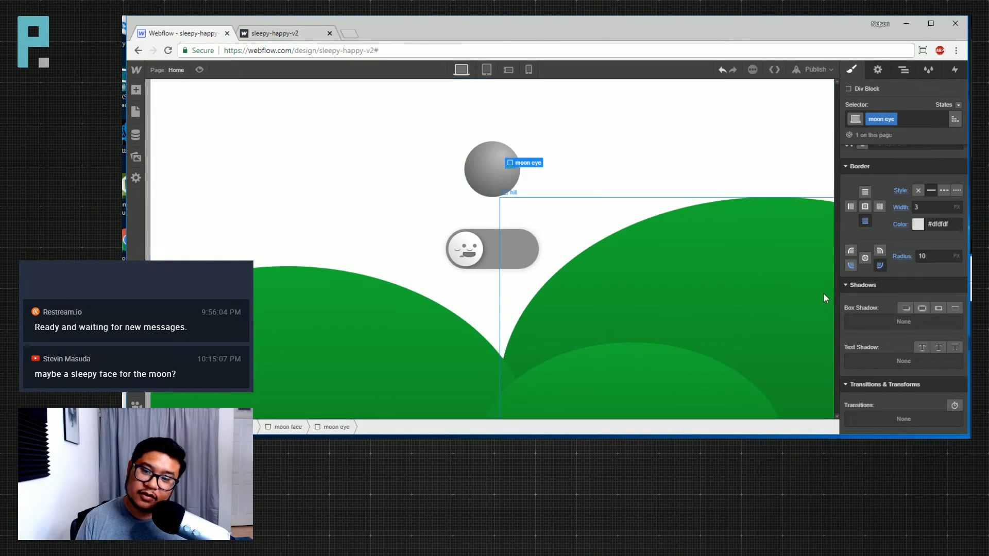
{"action": "scroll", "coordinate": [875, 268], "scroll_direction": "up", "scroll_amount": 1}
{"action": "scroll", "coordinate": [886, 257], "scroll_direction": "up", "scroll_amount": 8}
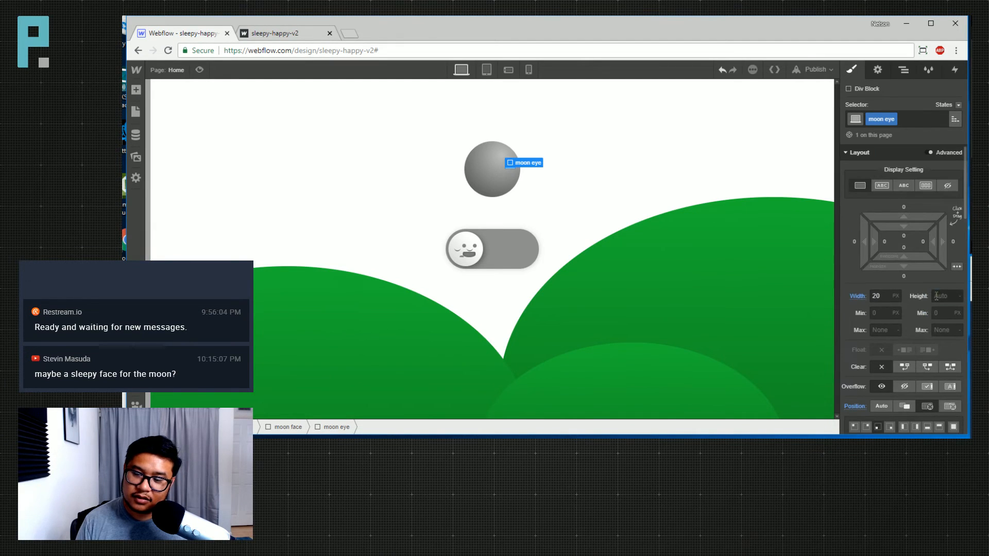
{"action": "key", "text": "shift+Tab"}
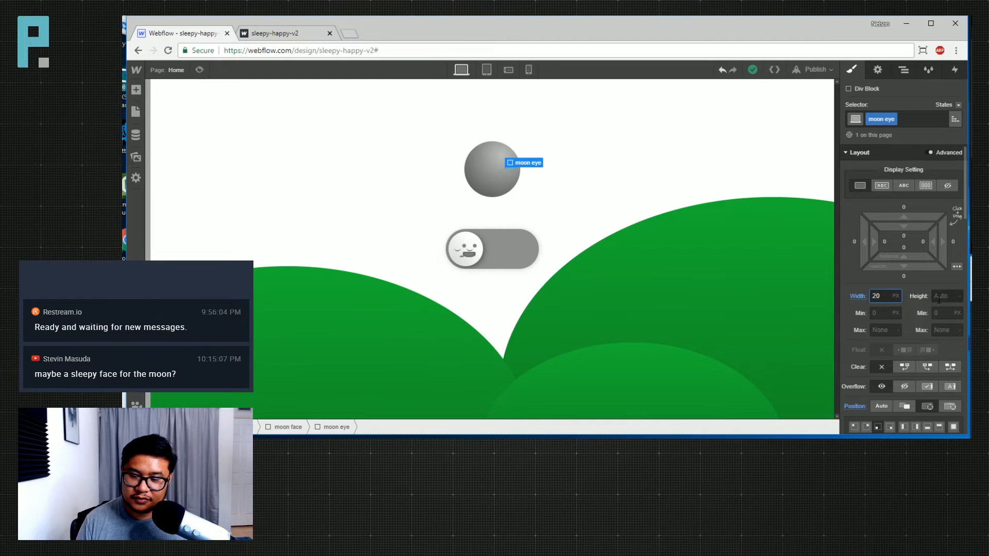
{"action": "scroll", "coordinate": [912, 332], "scroll_direction": "down", "scroll_amount": 8}
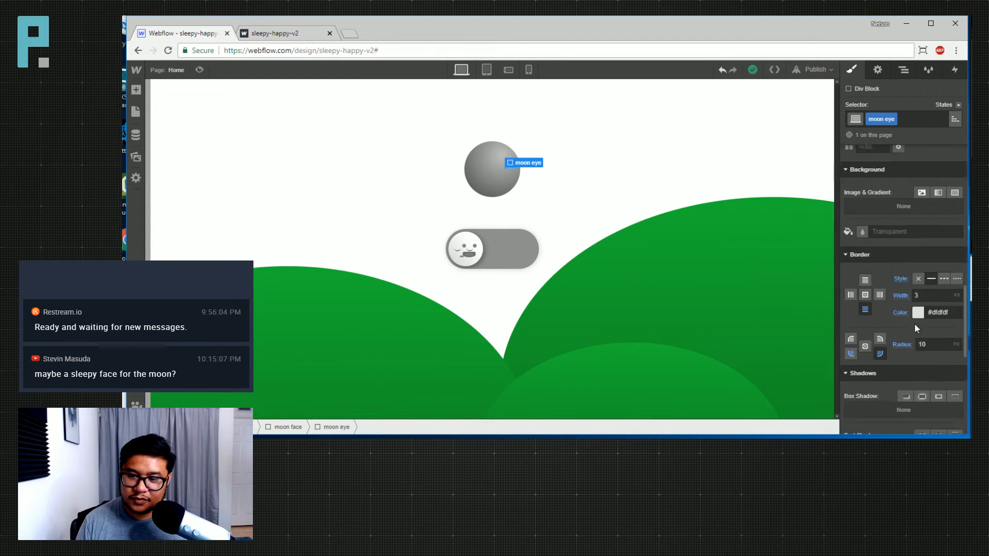
{"action": "left_click", "coordinate": [902, 70]}
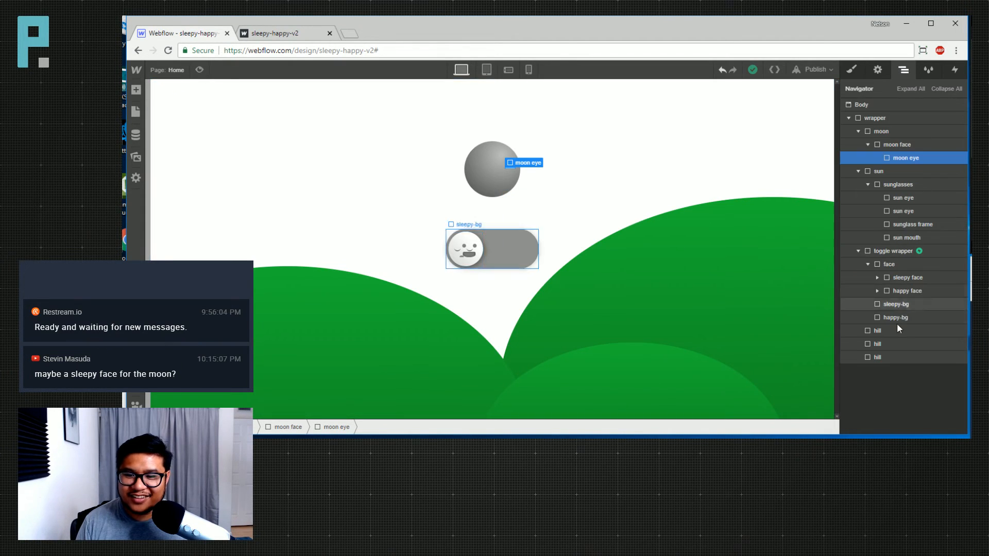
{"action": "left_click", "coordinate": [877, 277]}
{"action": "left_click", "coordinate": [907, 291]}
{"action": "key", "text": "s"}
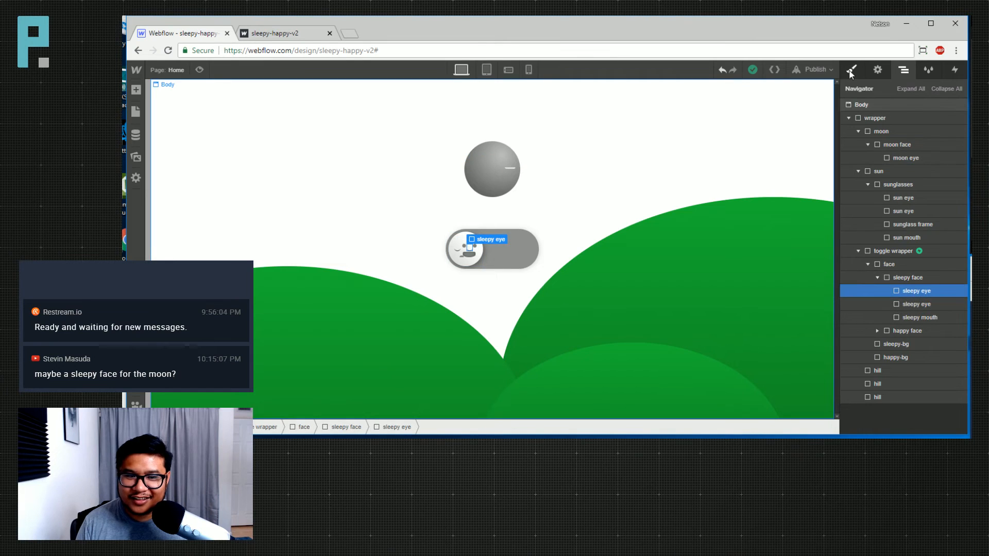
{"action": "scroll", "coordinate": [909, 298], "scroll_direction": "down", "scroll_amount": 10}
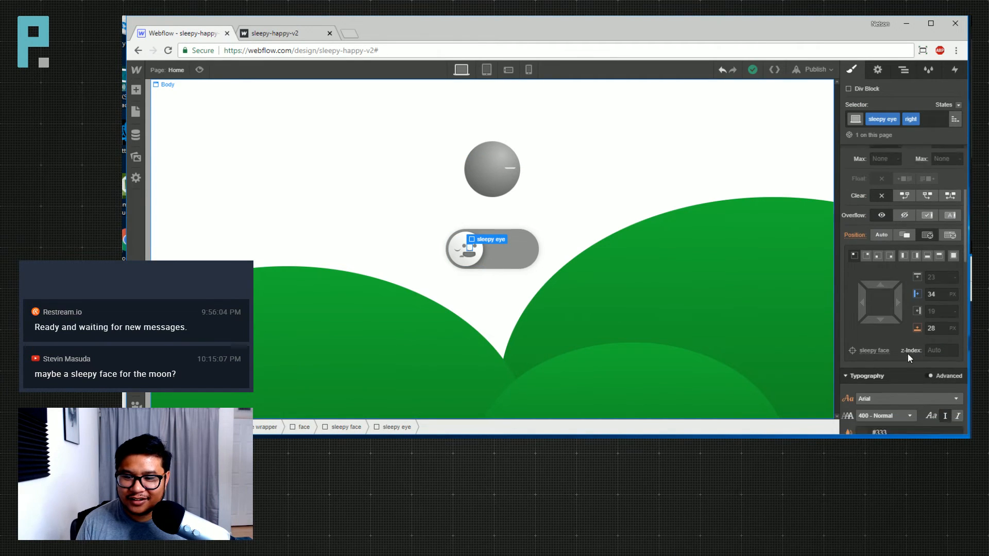
{"action": "scroll", "coordinate": [907, 356], "scroll_direction": "down", "scroll_amount": 3}
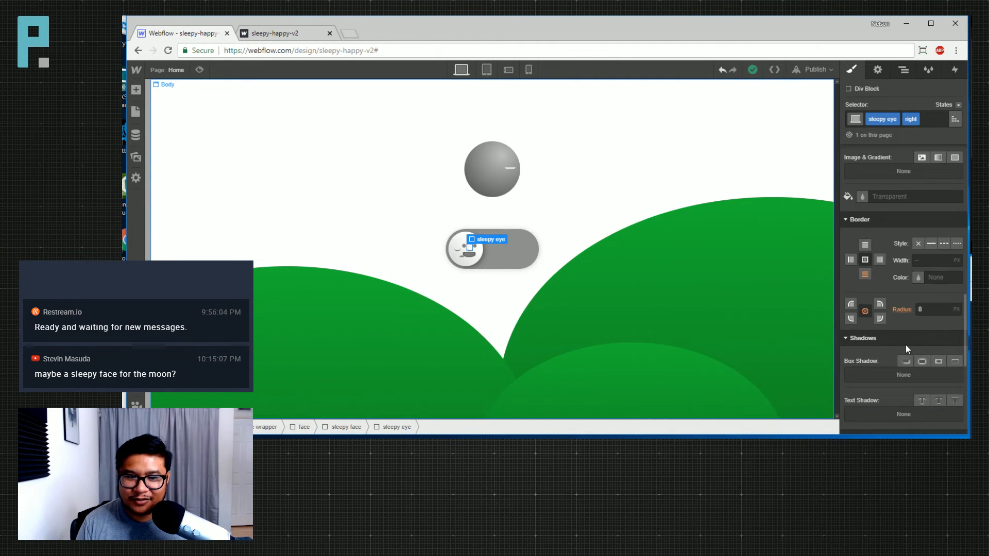
{"action": "left_click", "coordinate": [864, 274]}
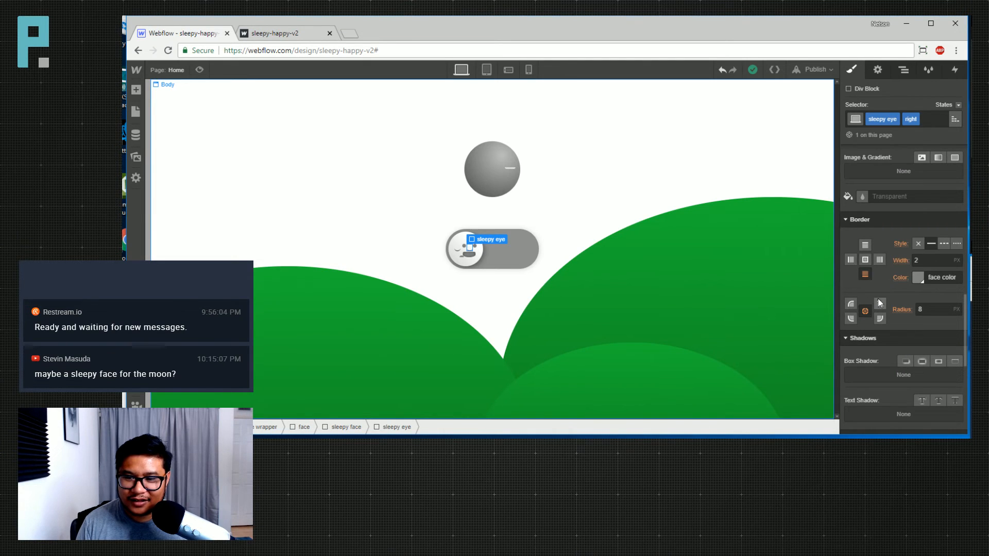
Set the radius of the moon eye's bottom-left and bottom-right corners to 20 px
{"action": "left_click", "coordinate": [513, 168]}
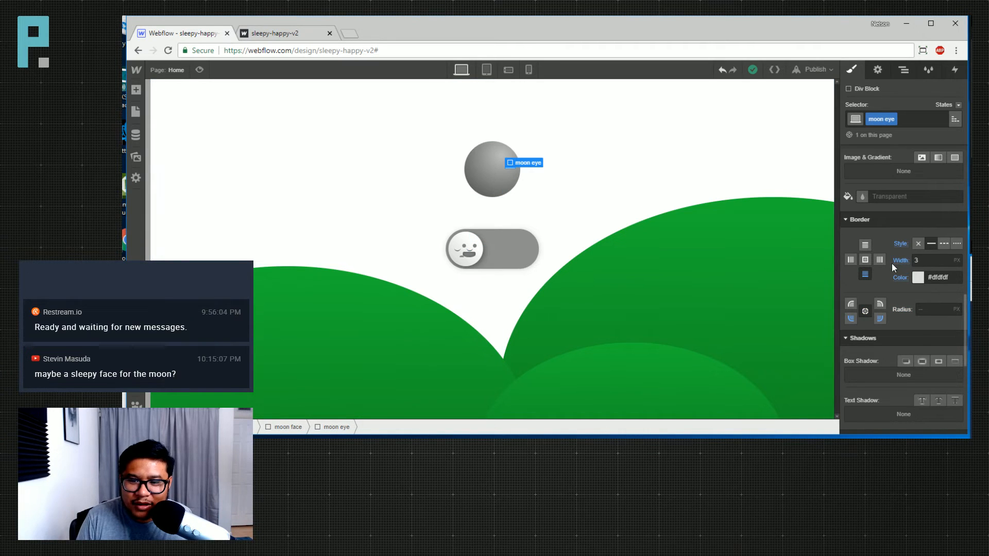
{"action": "left_click", "coordinate": [853, 320]}
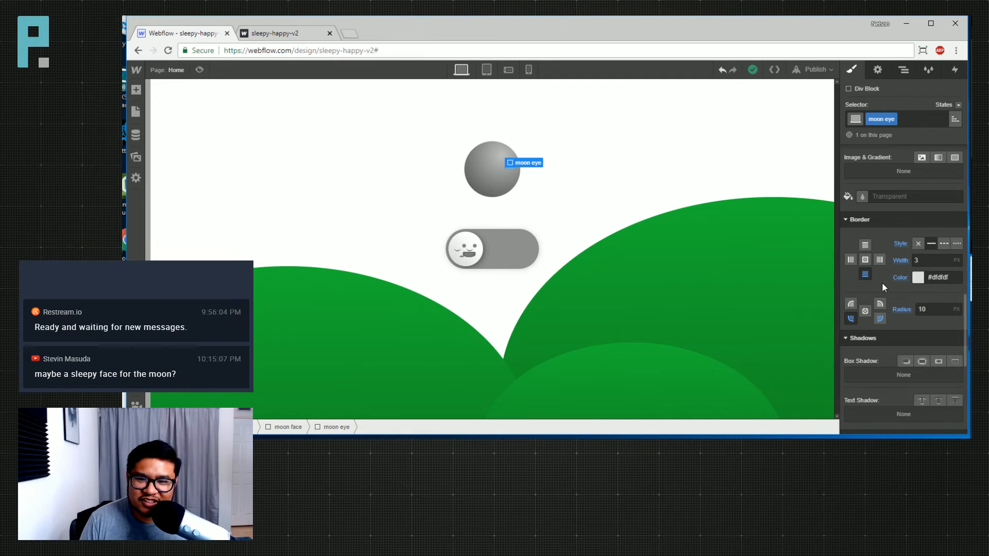
{"action": "left_click", "coordinate": [927, 310]}
{"action": "type", "text": "20"}
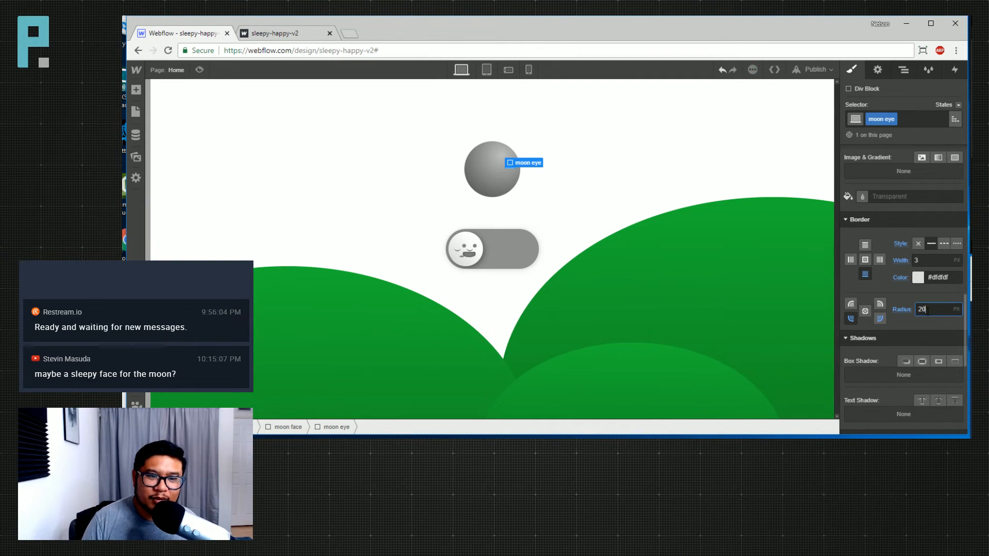
{"action": "left_click", "coordinate": [880, 319]}
{"action": "left_click_drag", "start_coordinate": [925, 310], "coordinate": [908, 314]}
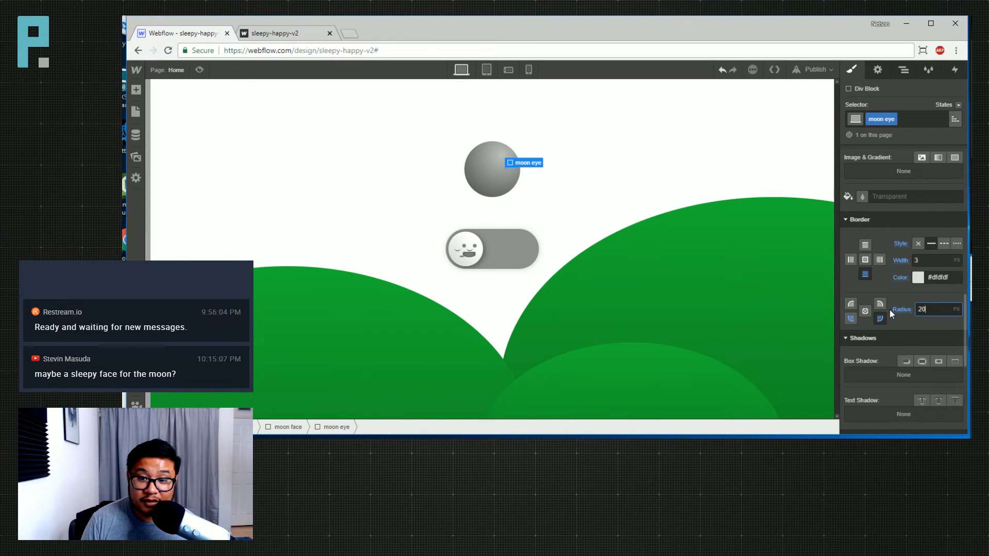
{"action": "left_click", "coordinate": [574, 199]}
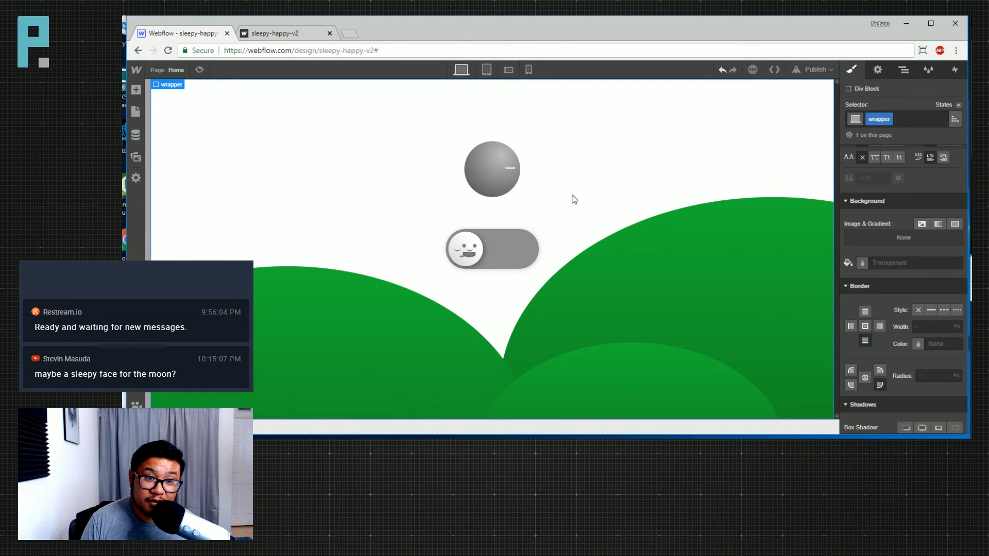
Try a height of 13 px on the moon eye so its bottom border curves
{"action": "left_click", "coordinate": [510, 170]}
{"action": "scroll", "coordinate": [895, 324], "scroll_direction": "up", "scroll_amount": 5}
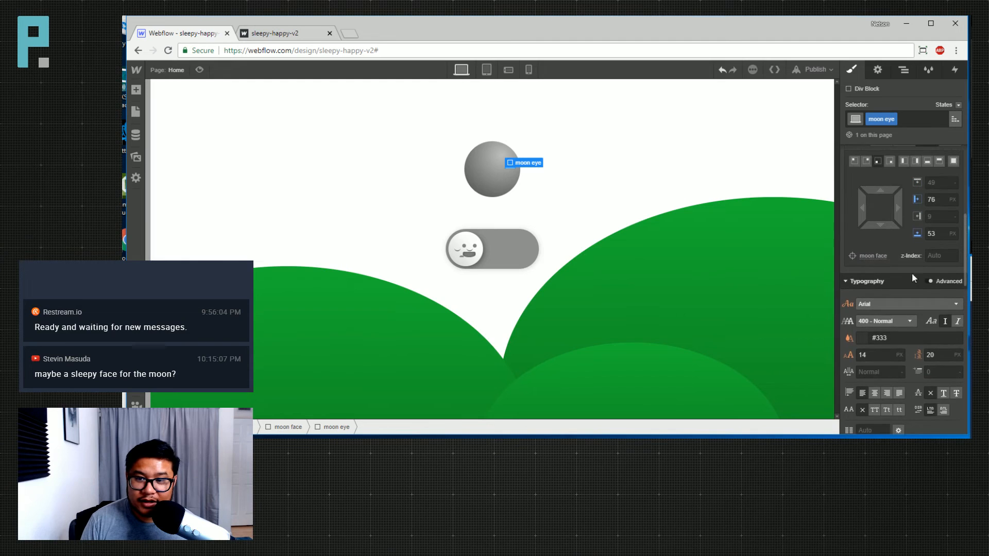
{"action": "scroll", "coordinate": [937, 227], "scroll_direction": "up", "scroll_amount": 3}
{"action": "left_click", "coordinate": [945, 189]}
{"action": "type", "text": "3"}
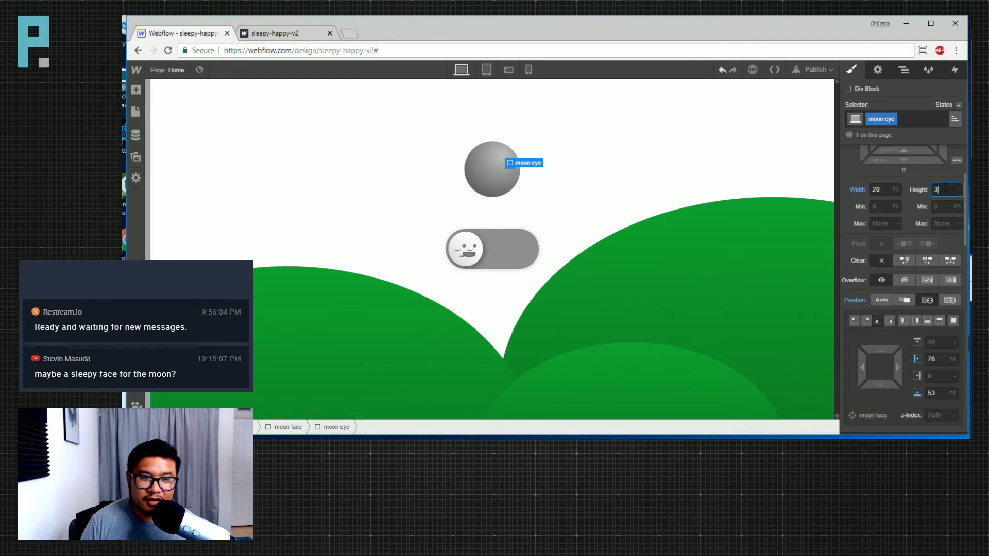
{"action": "key", "text": "BackSpace"}
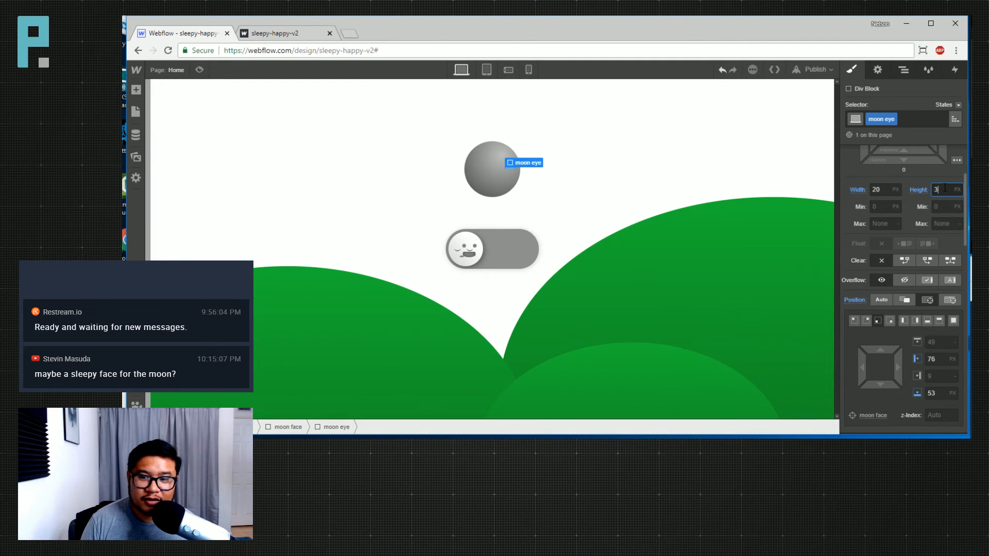
{"action": "type", "text": "13"}
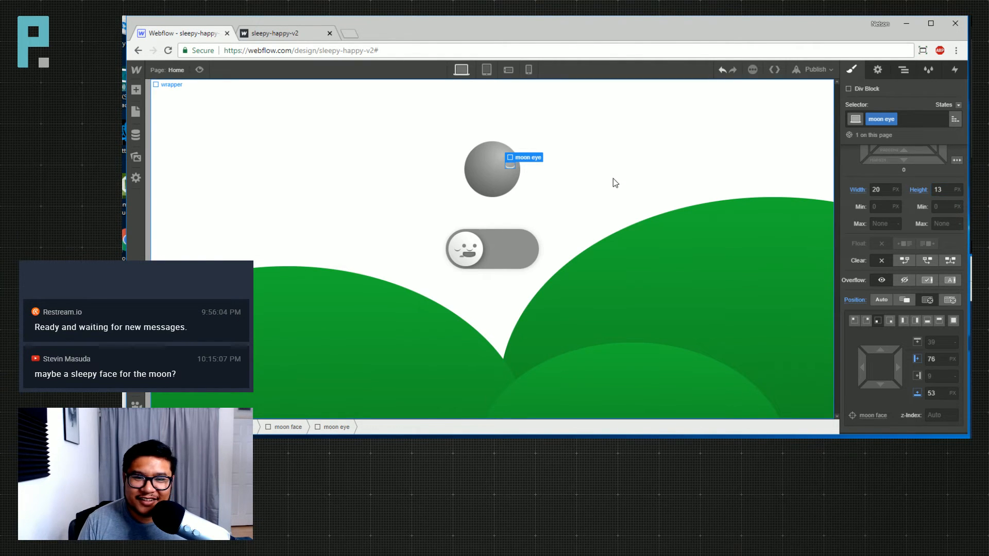
{"action": "left_click", "coordinate": [570, 186]}
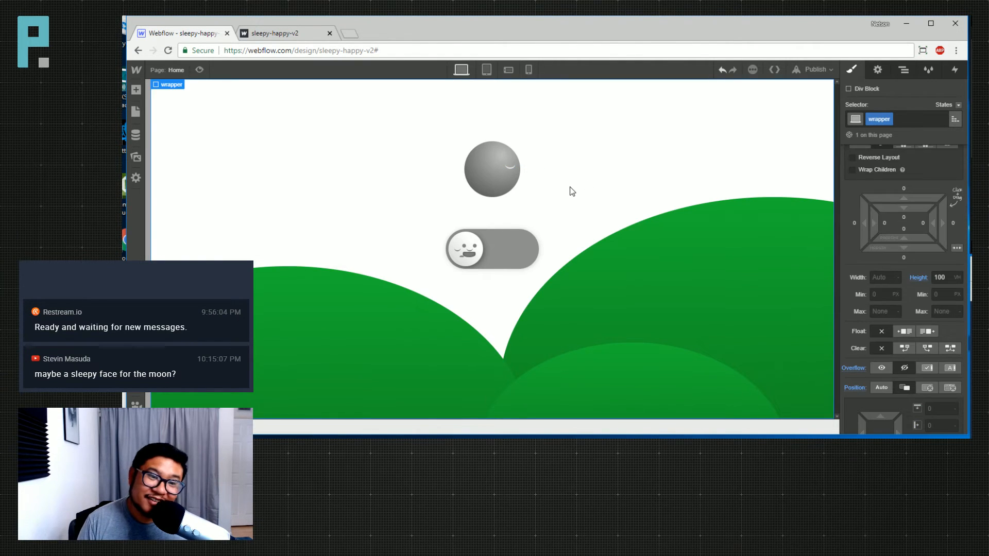
Set the moon eye's height to 7 px for a flatter closed-eye curve
{"action": "left_click", "coordinate": [511, 166]}
{"action": "left_click", "coordinate": [935, 189]}
{"action": "key", "text": "BackSpace"}
{"action": "key", "text": "BackSpace"}
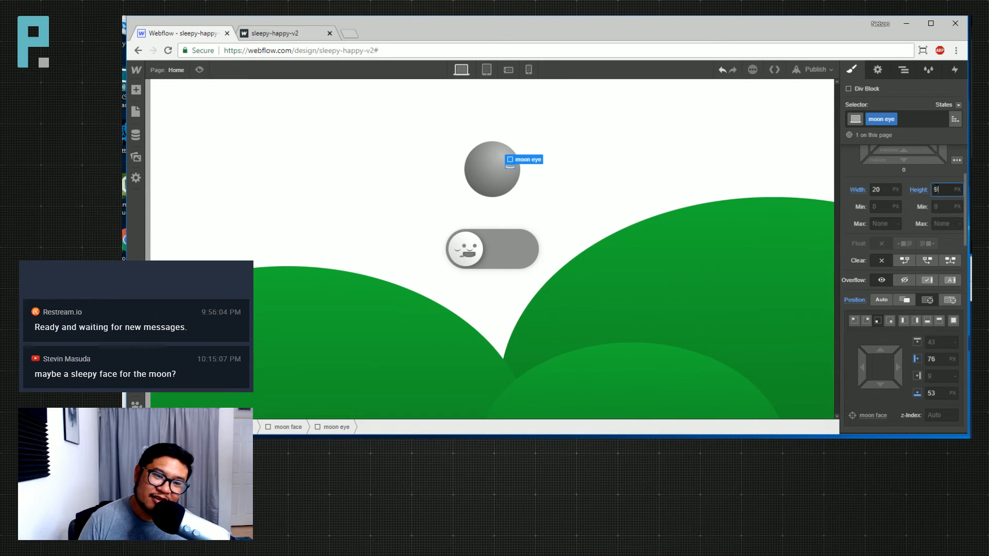
{"action": "type", "text": "8"}
{"action": "key", "text": "Down"}
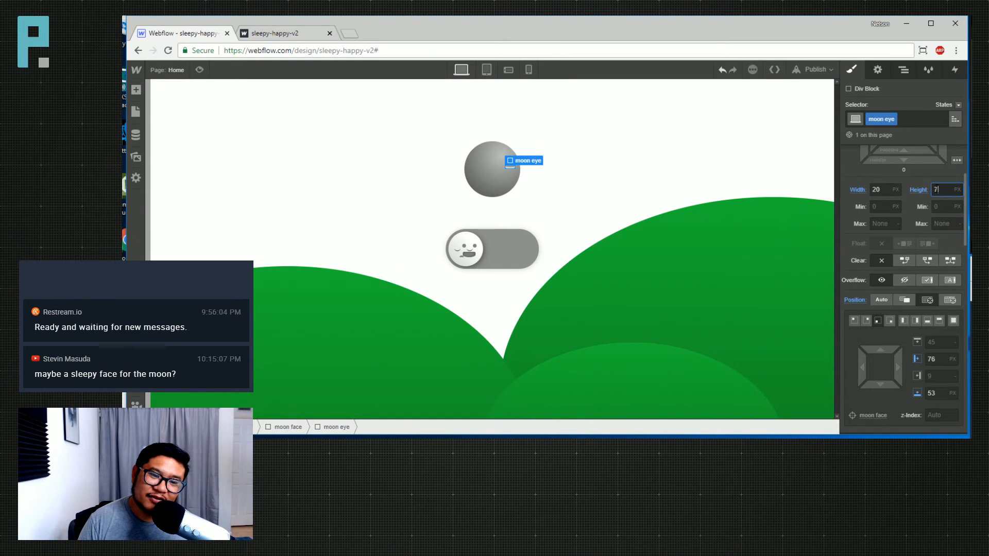
{"action": "left_click", "coordinate": [618, 149]}
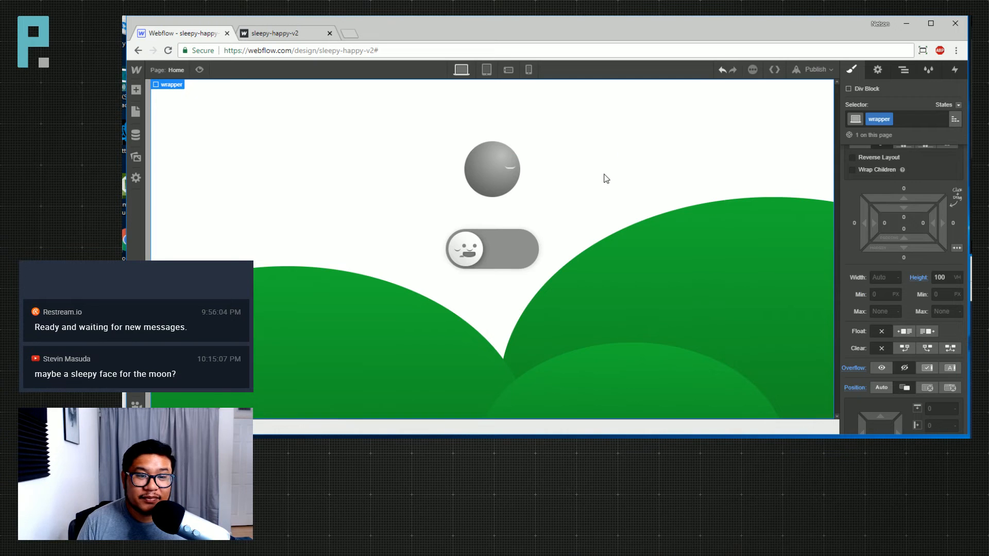
Set the moon eye's bottom border colour to light grey #e4e4e4
{"action": "left_click", "coordinate": [510, 168]}
{"action": "scroll", "coordinate": [910, 288], "scroll_direction": "down", "scroll_amount": 8}
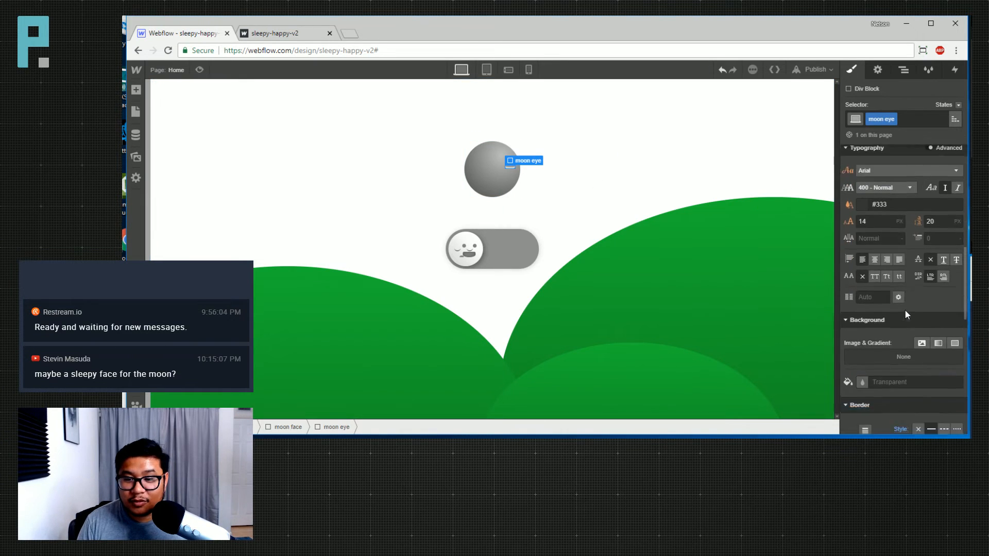
{"action": "left_click", "coordinate": [918, 278]}
{"action": "left_click_drag", "start_coordinate": [883, 144], "coordinate": [850, 128]}
{"action": "left_click_drag", "start_coordinate": [851, 127], "coordinate": [849, 131]}
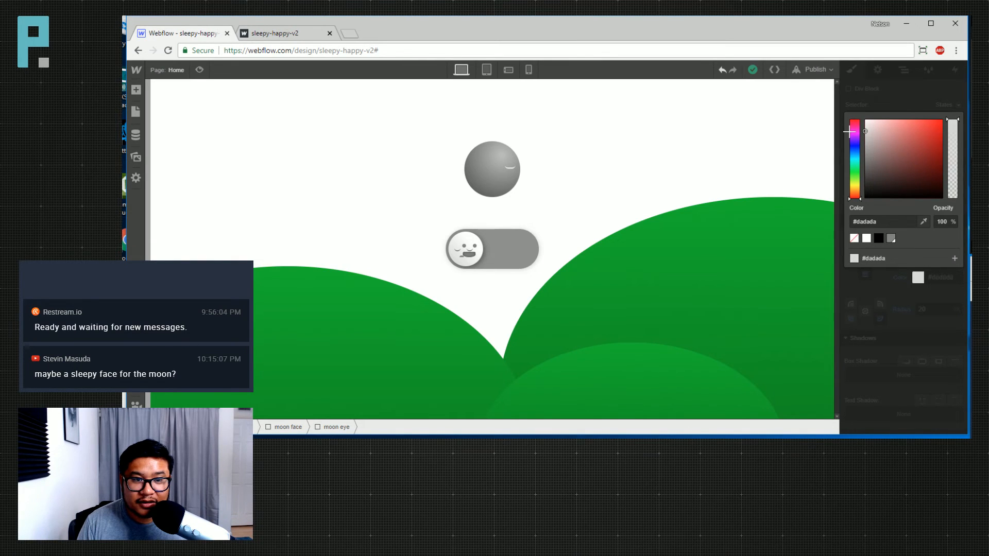
{"action": "key", "text": "ctrl+z"}
{"action": "key", "text": "Escape"}
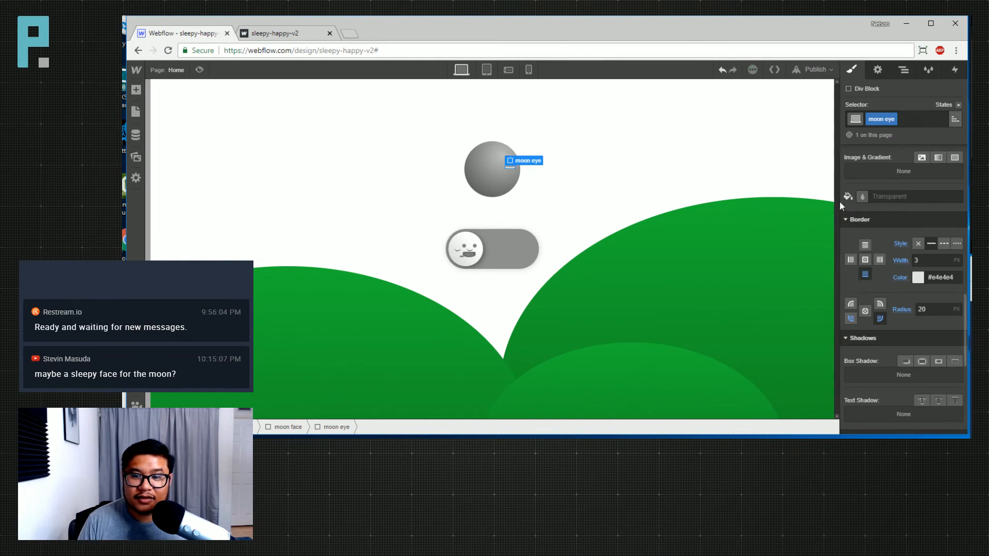
{"action": "key", "text": "z"}
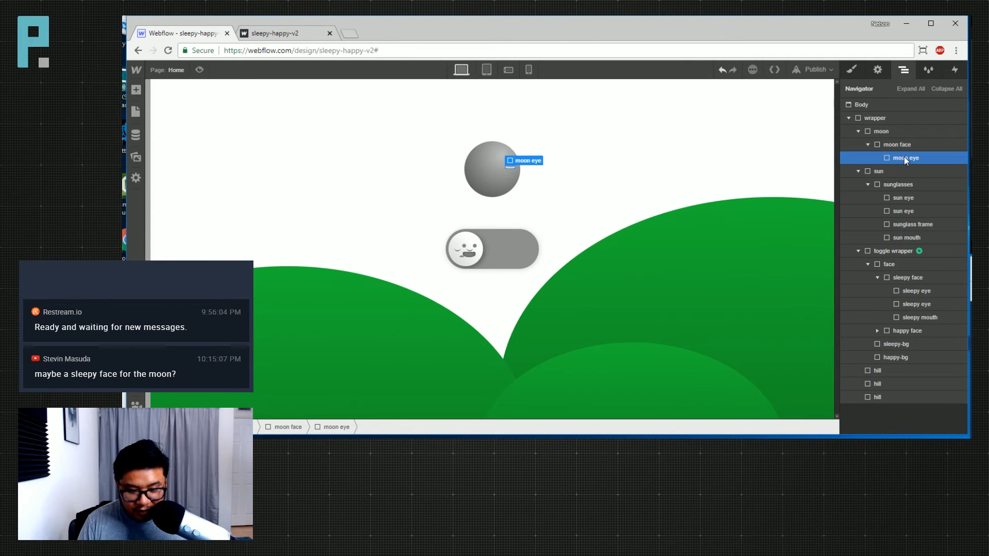
Add the combo class "moon eye left" to the selected duplicate moon eye
{"action": "left_click", "coordinate": [852, 70]}
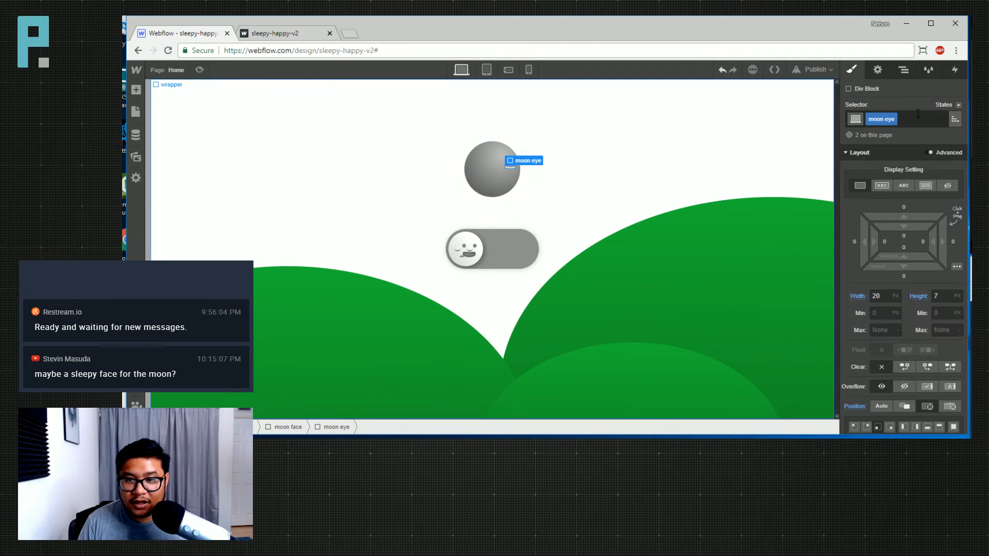
{"action": "left_click", "coordinate": [914, 118]}
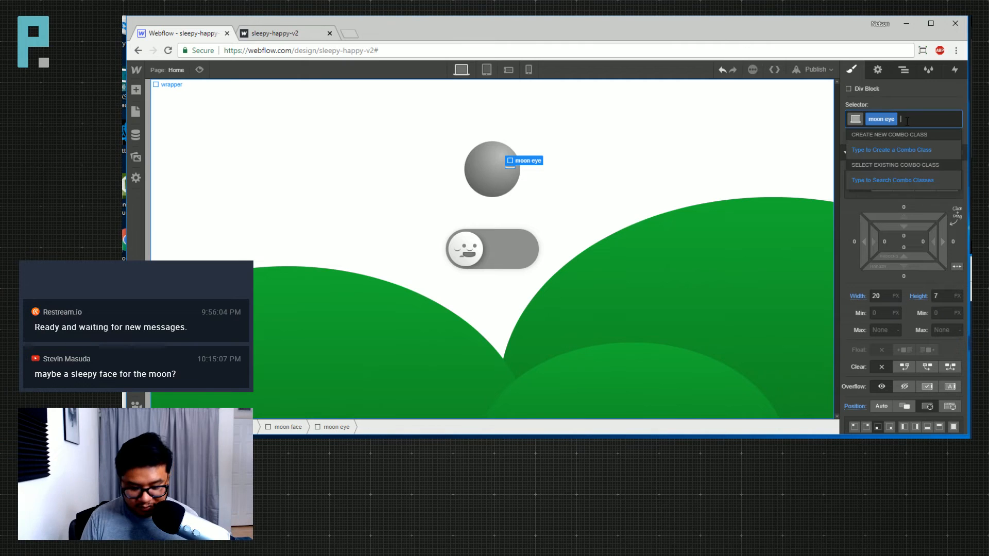
{"action": "type", "text": "moon e"}
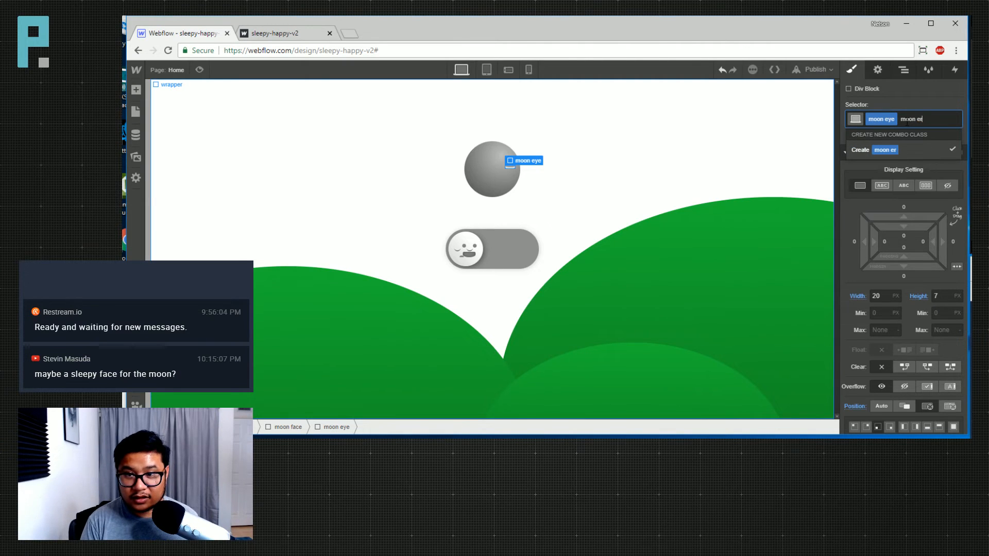
{"action": "type", "text": "ye left"}
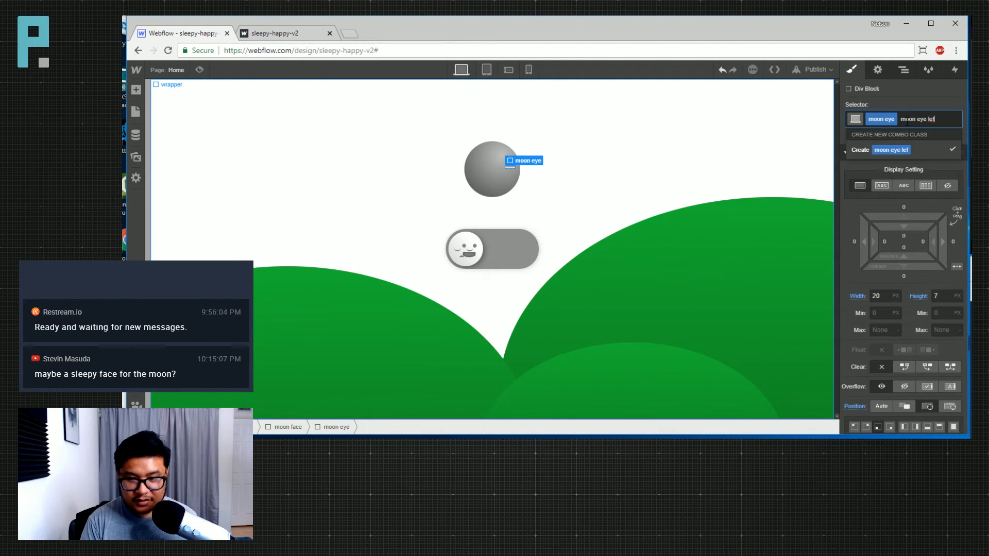
{"action": "key", "text": "Return"}
Shift the left moon eye across the moon face to a left offset of 41 px
{"action": "scroll", "coordinate": [913, 282], "scroll_direction": "down", "scroll_amount": 7}
{"action": "scroll", "coordinate": [912, 282], "scroll_direction": "up", "scroll_amount": 3}
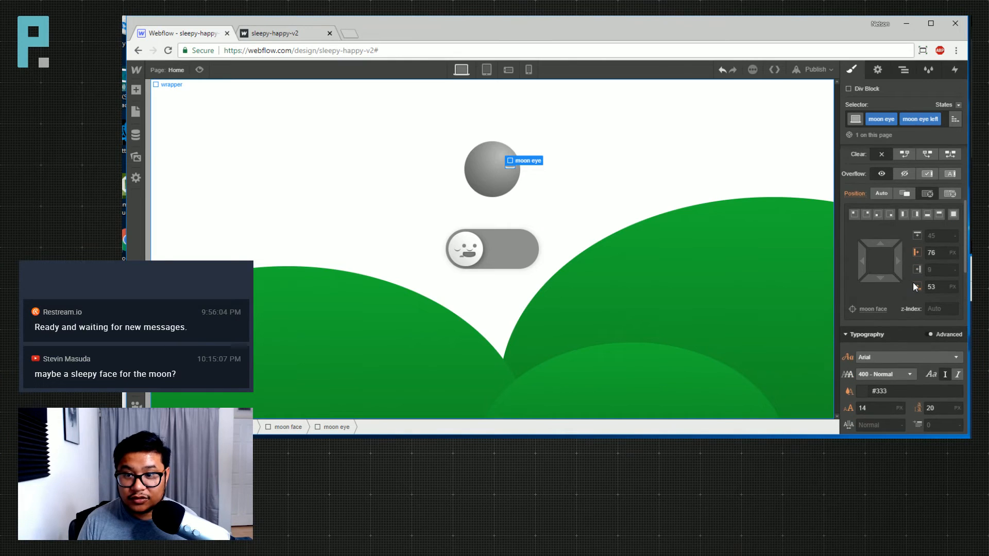
{"action": "left_click_drag", "start_coordinate": [862, 260], "coordinate": [821, 256]}
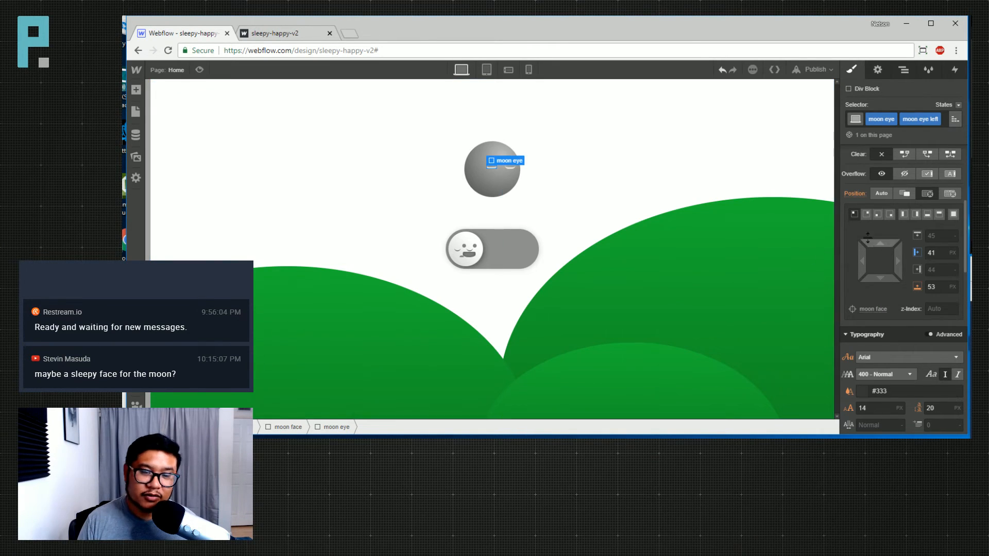
Add a div block inside the moon face below the two eyes and give it the class "moon mouth"
{"action": "left_click", "coordinate": [903, 69]}
{"action": "key", "text": "a"}
{"action": "left_click_drag", "start_coordinate": [172, 222], "coordinate": [943, 184]}
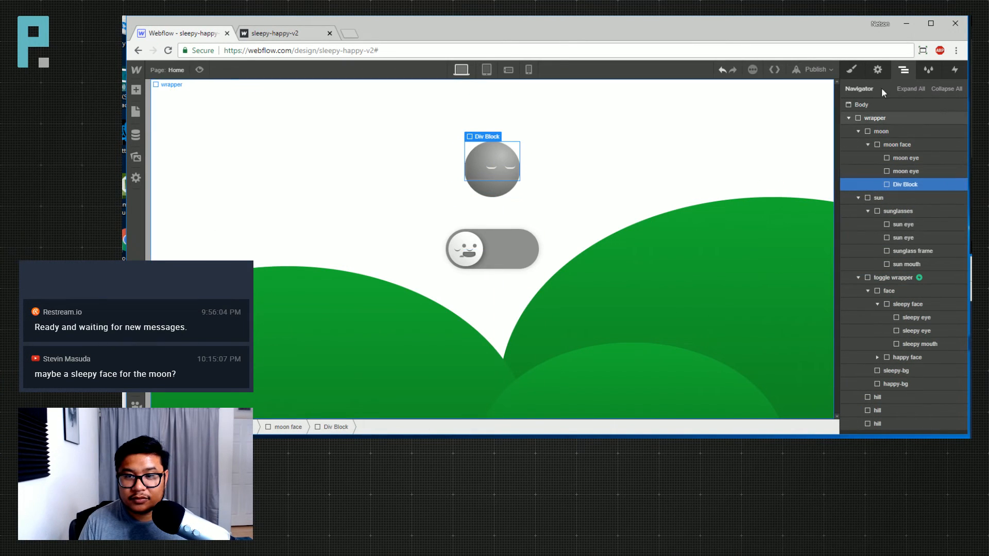
{"action": "left_click", "coordinate": [851, 68]}
{"action": "left_click", "coordinate": [897, 117]}
{"action": "type", "text": "m"}
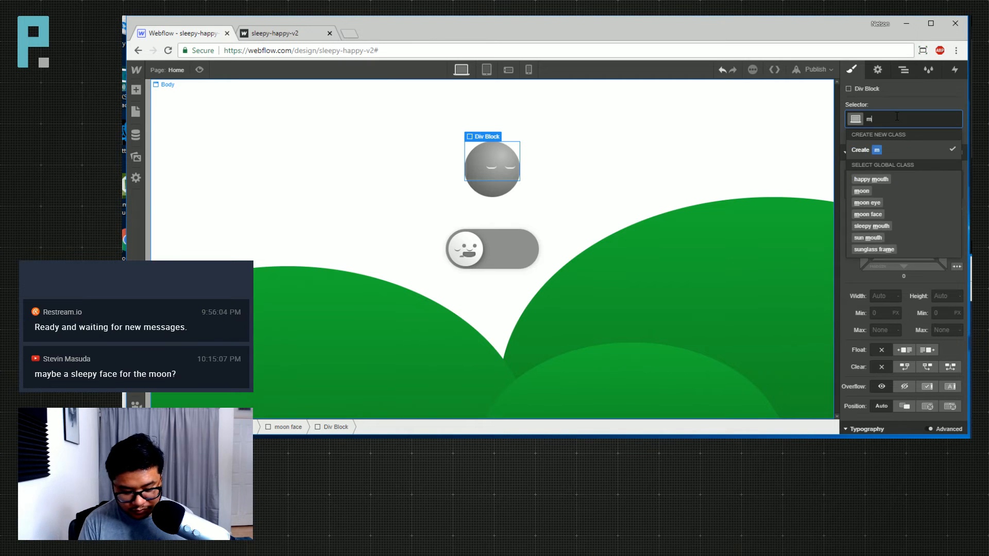
{"action": "type", "text": "oon mouth"}
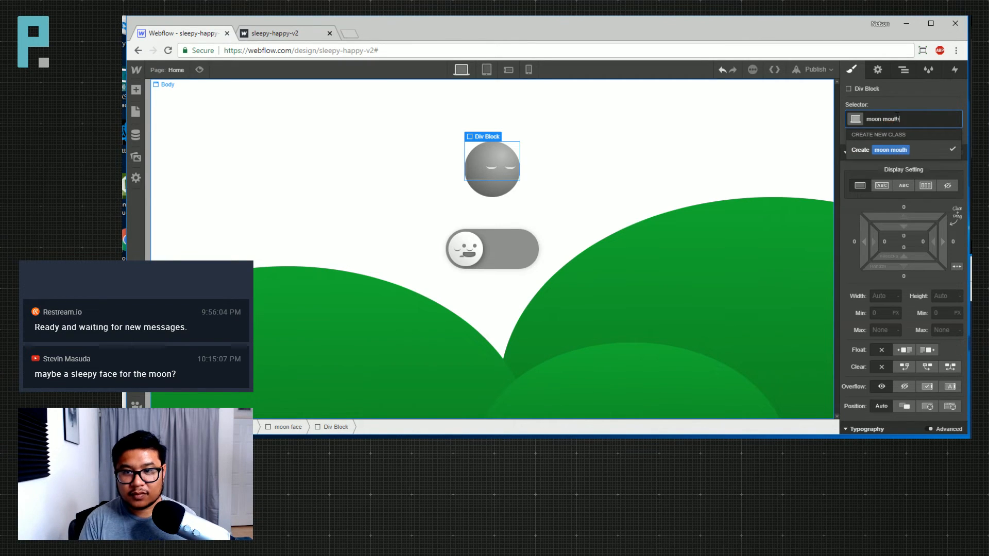
{"action": "key", "text": "Return"}
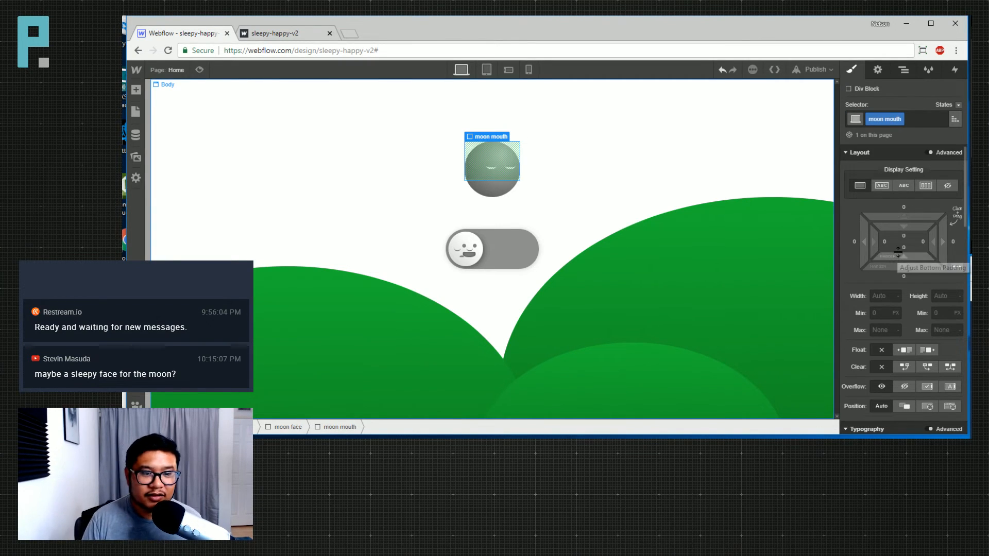
Set the moon mouth's width to 25 px and its height to 15 px
{"action": "scroll", "coordinate": [898, 253], "scroll_direction": "down", "scroll_amount": 3}
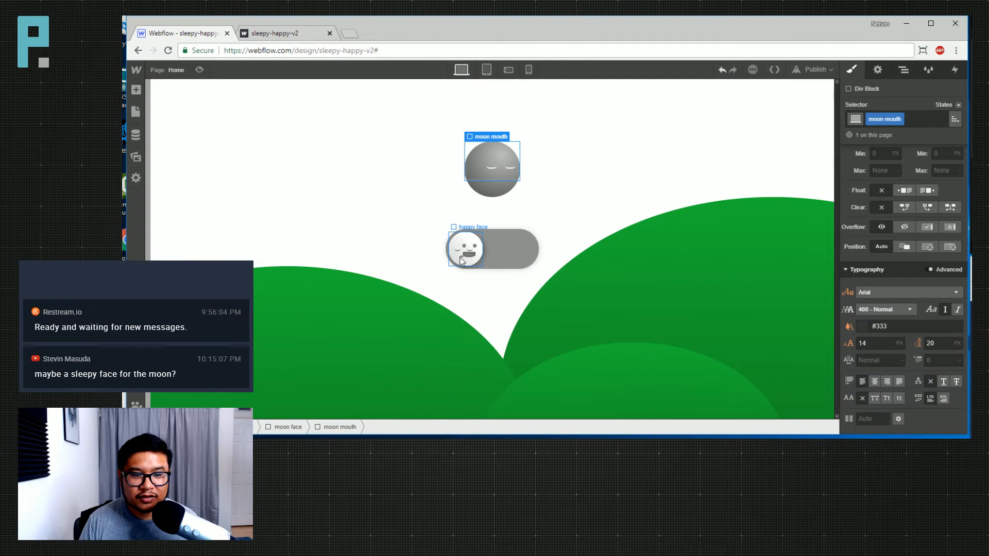
{"action": "scroll", "coordinate": [904, 257], "scroll_direction": "up", "scroll_amount": 3}
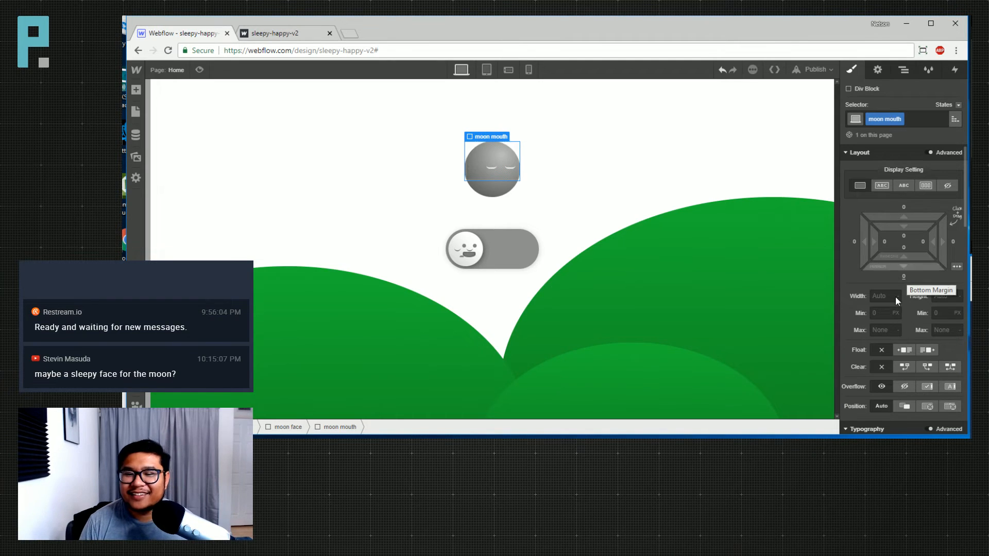
{"action": "left_click", "coordinate": [872, 292]}
{"action": "type", "text": "25"}
{"action": "key", "text": "Tab"}
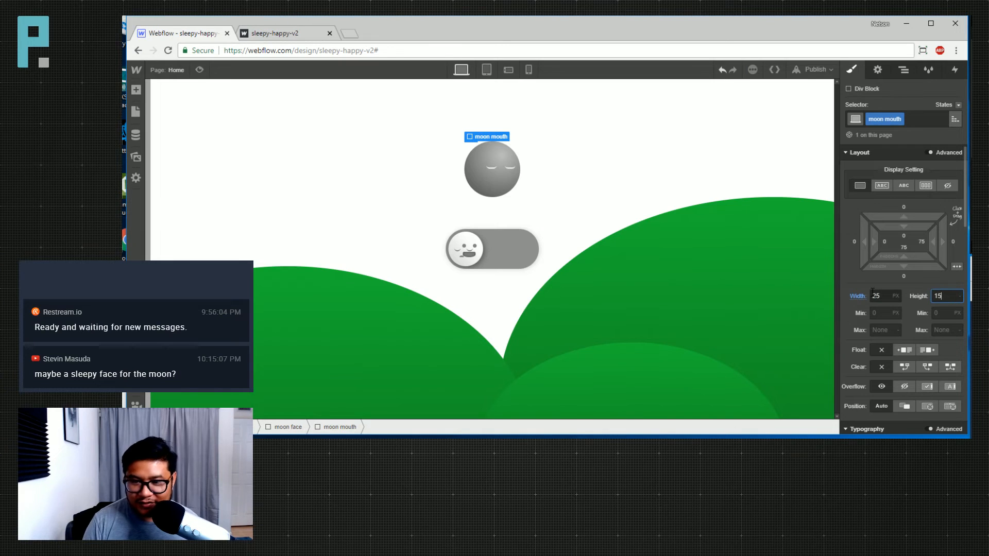
{"action": "scroll", "coordinate": [912, 338], "scroll_direction": "down", "scroll_amount": 5}
{"action": "scroll", "coordinate": [923, 348], "scroll_direction": "down", "scroll_amount": 2}
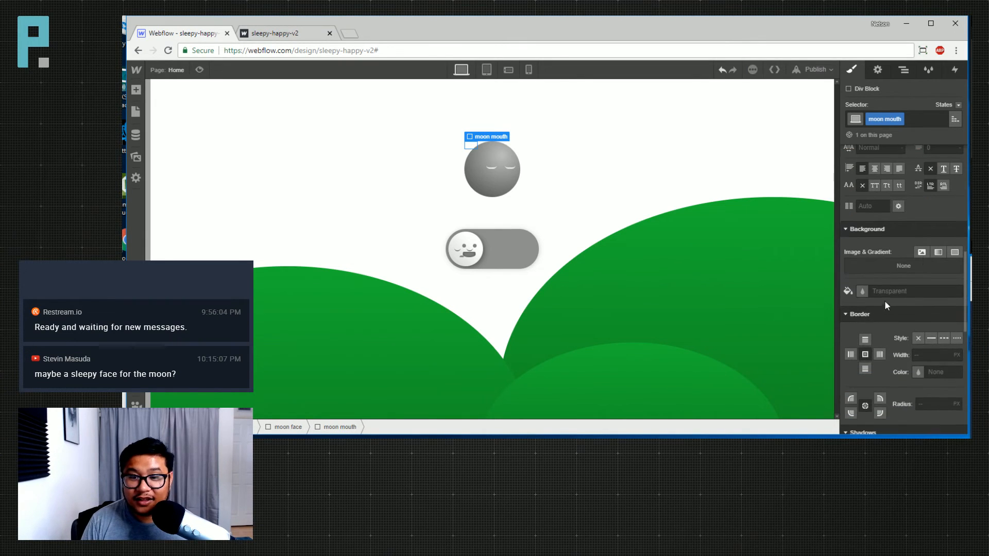
{"action": "left_click", "coordinate": [493, 169]}
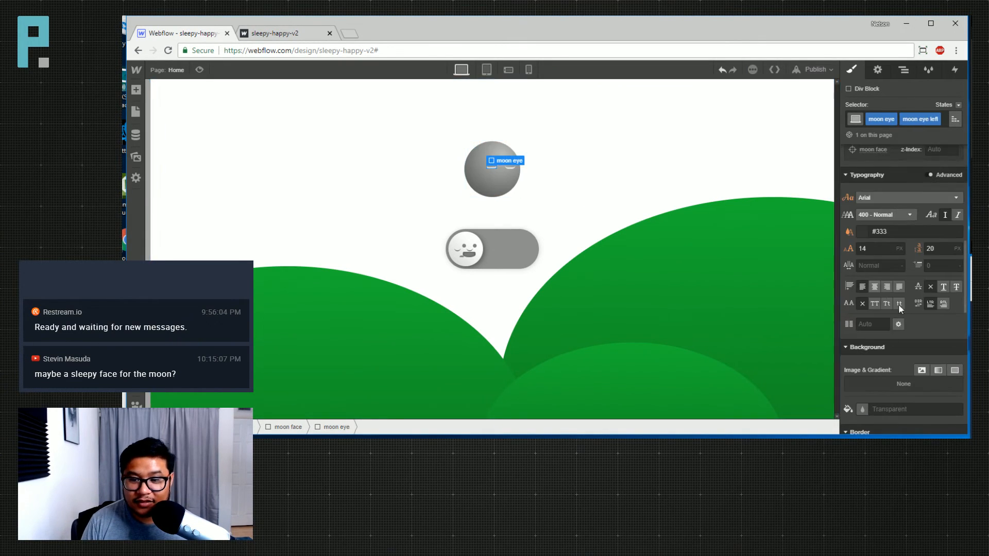
{"action": "scroll", "coordinate": [881, 349], "scroll_direction": "down", "scroll_amount": 5}
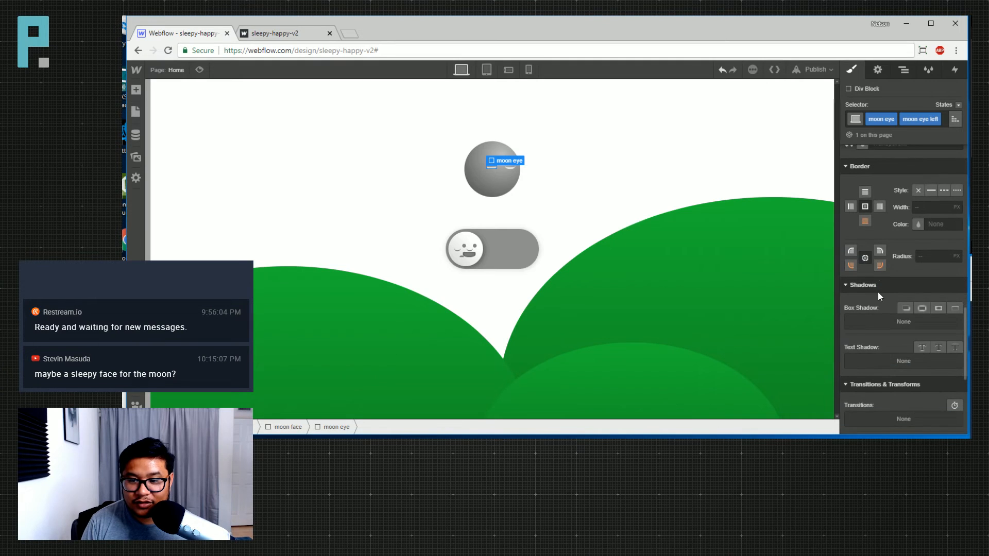
{"action": "left_click", "coordinate": [919, 225]}
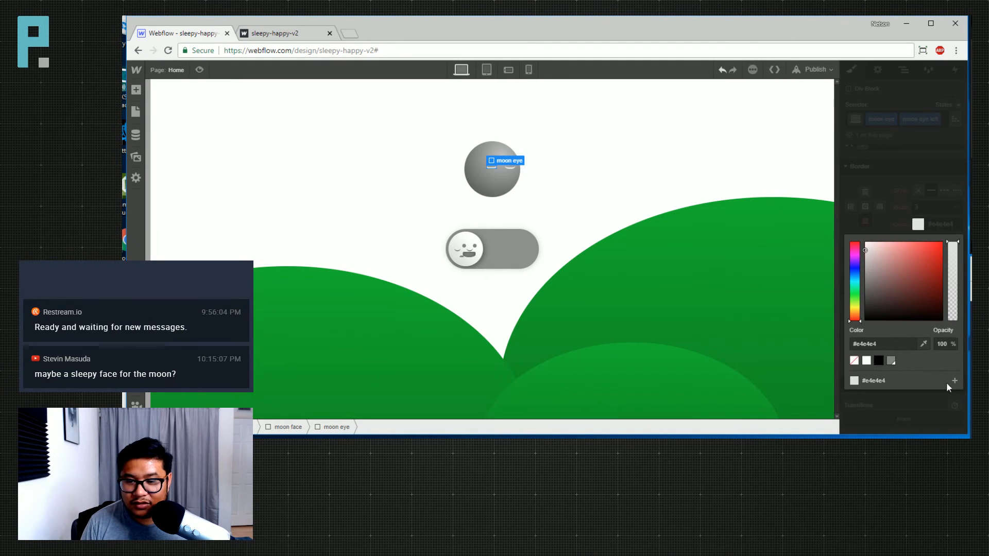
{"action": "left_click", "coordinate": [954, 380]}
{"action": "left_click_drag", "start_coordinate": [872, 401], "coordinate": [840, 378]}
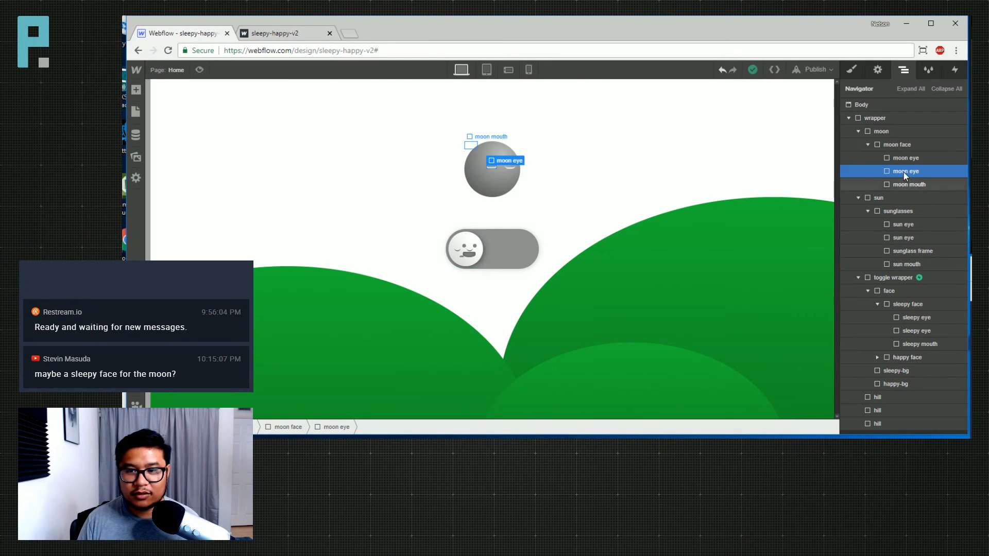
Save the base moon eye's bottom border colour #e4e4e4 as a global swatch named "moonface"
{"action": "double_click", "coordinate": [889, 118]}
{"action": "left_click", "coordinate": [917, 87]}
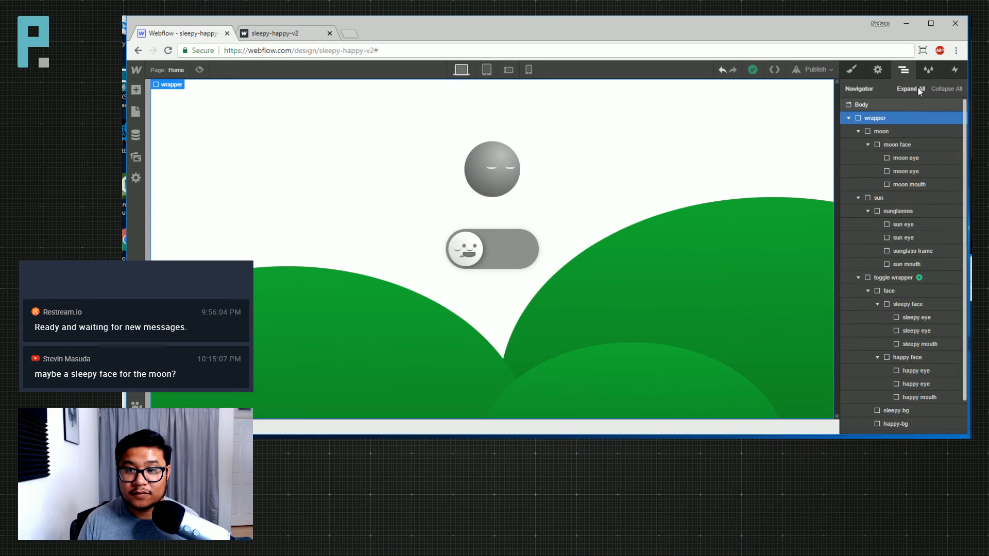
{"action": "left_click", "coordinate": [907, 158]}
{"action": "key", "text": "s"}
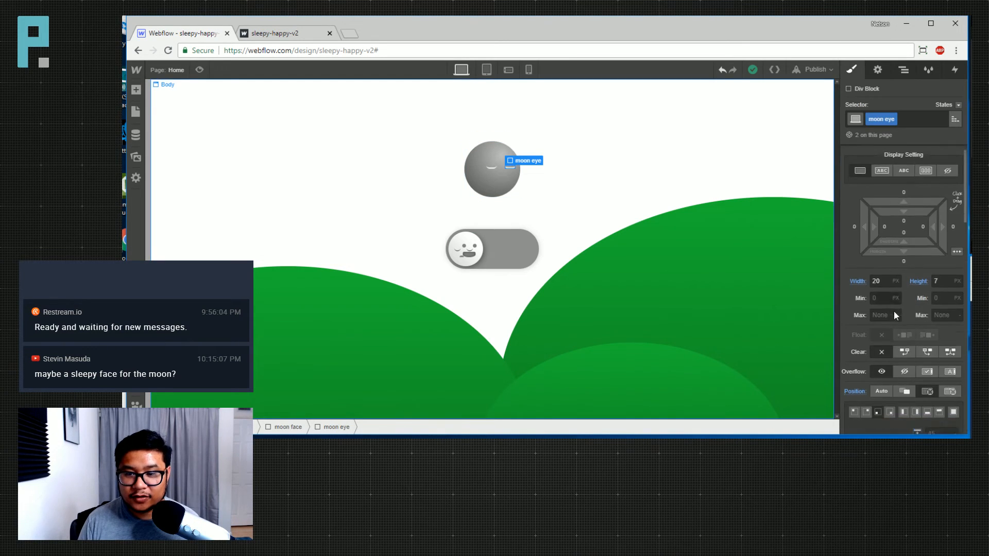
{"action": "scroll", "coordinate": [894, 315], "scroll_direction": "down", "scroll_amount": 5}
{"action": "left_click", "coordinate": [866, 328]}
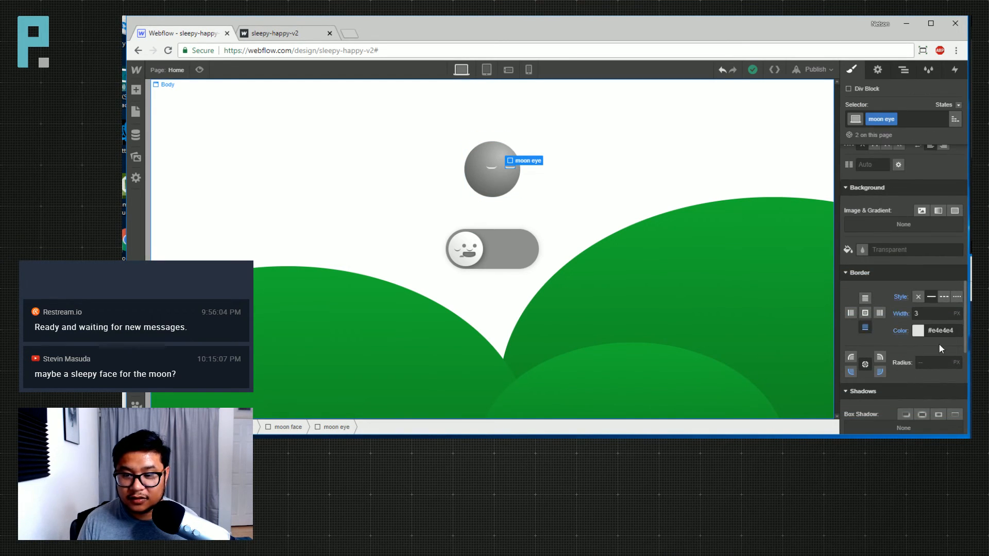
{"action": "left_click", "coordinate": [918, 331]}
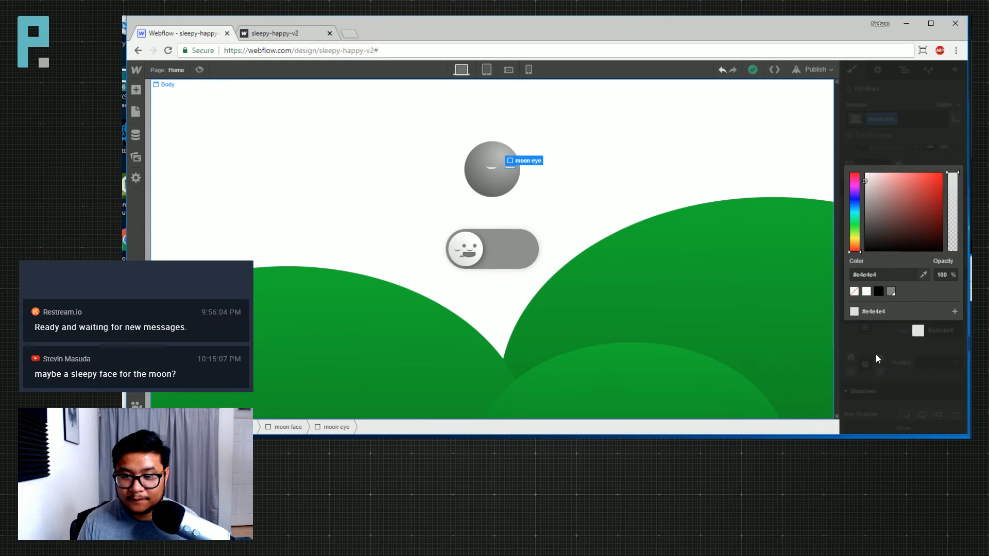
{"action": "left_click", "coordinate": [954, 312]}
{"action": "left_click", "coordinate": [886, 291]}
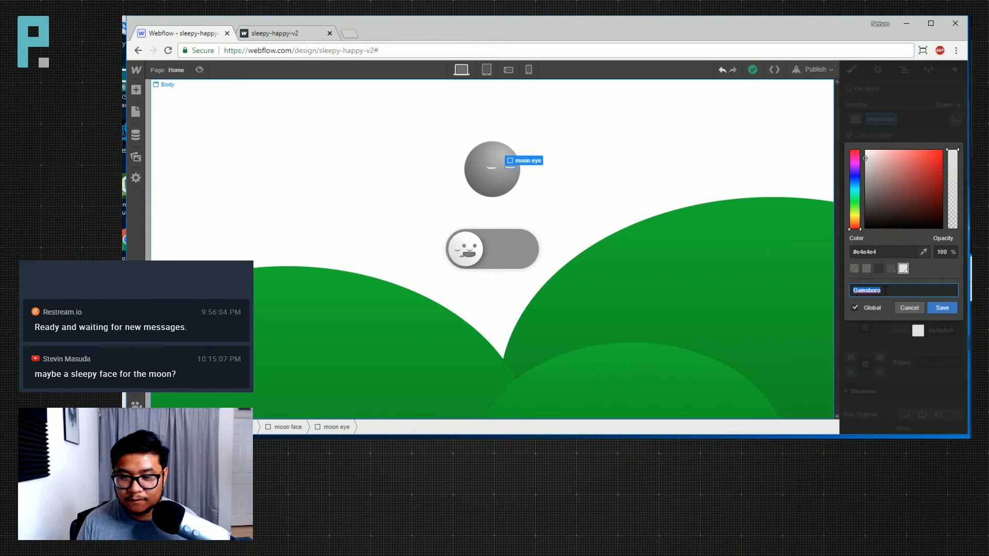
{"action": "type", "text": "moonface"}
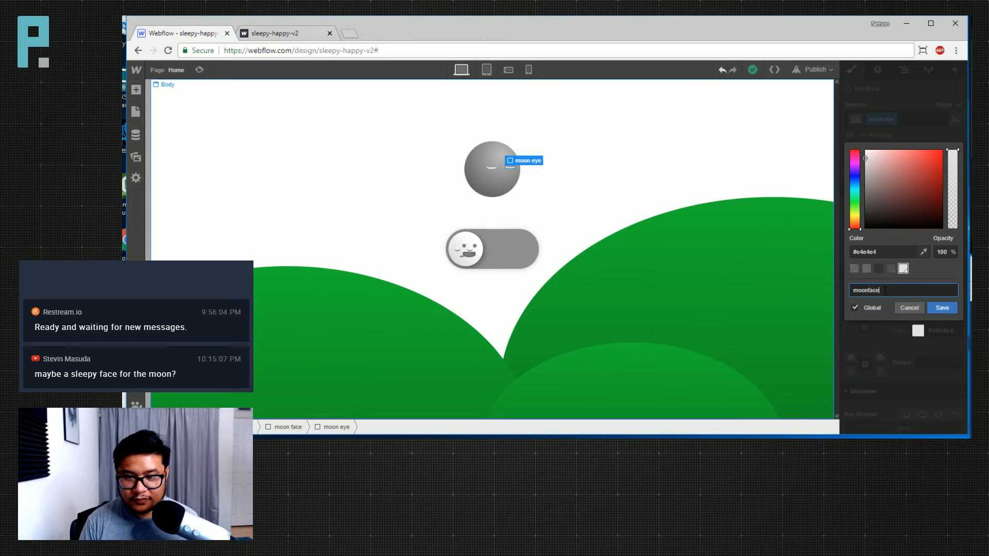
{"action": "key", "text": "Return"}
{"action": "left_click", "coordinate": [879, 143]}
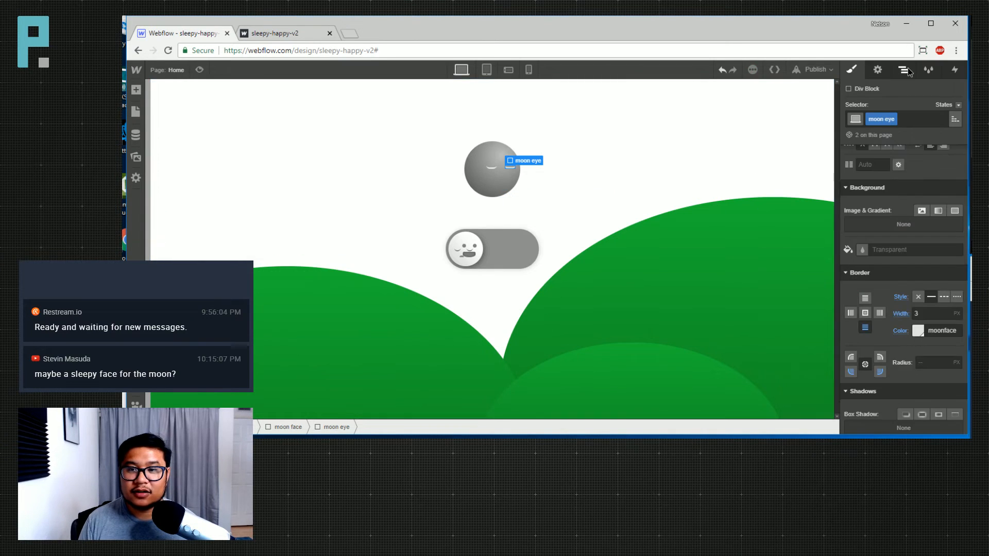
Give the moon mouth a 10 px solid top border in the moonface swatch colour
{"action": "left_click", "coordinate": [903, 69]}
{"action": "left_click", "coordinate": [883, 184]}
{"action": "left_click", "coordinate": [852, 69]}
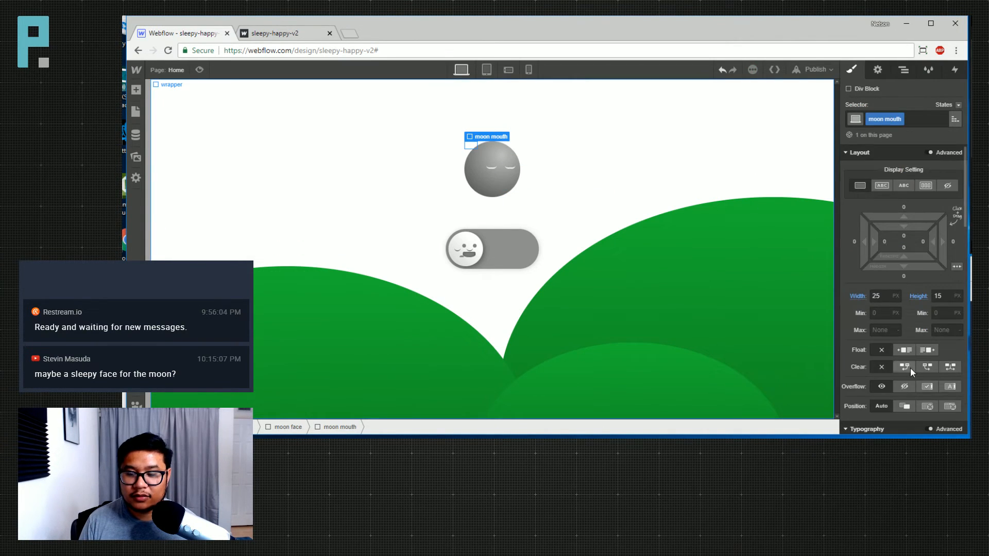
{"action": "scroll", "coordinate": [907, 357], "scroll_direction": "down", "scroll_amount": 10}
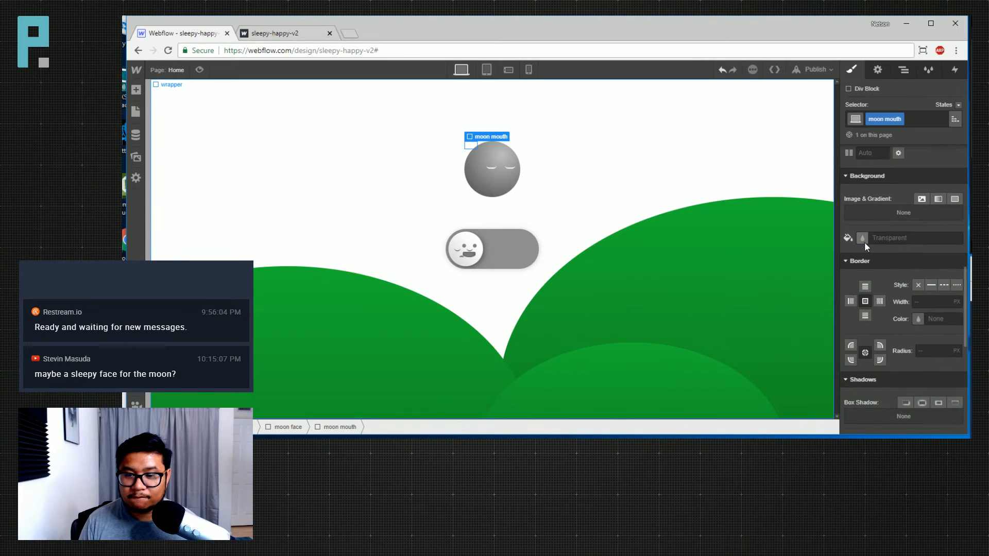
{"action": "left_click", "coordinate": [866, 314]}
{"action": "left_click", "coordinate": [932, 300]}
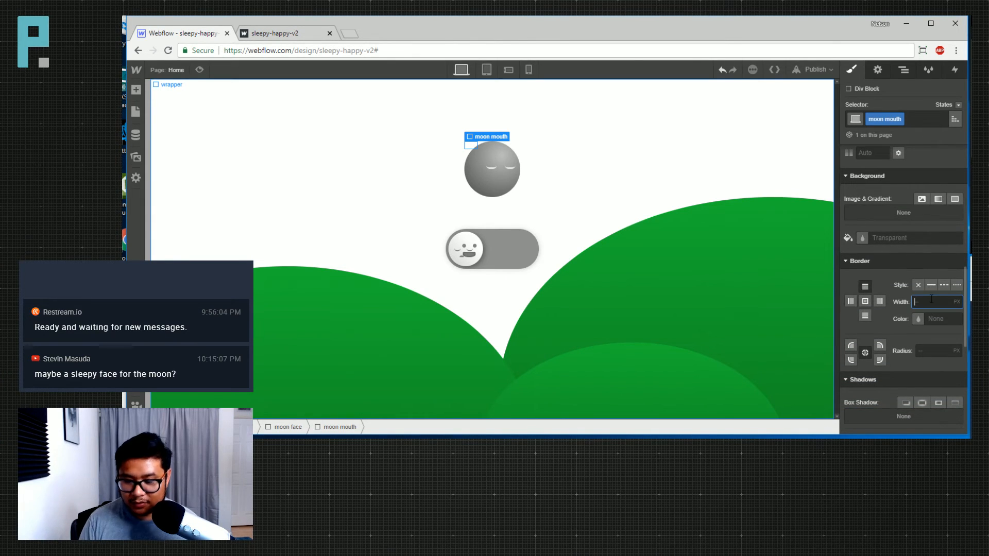
{"action": "type", "text": "10"}
{"action": "left_click", "coordinate": [917, 319]}
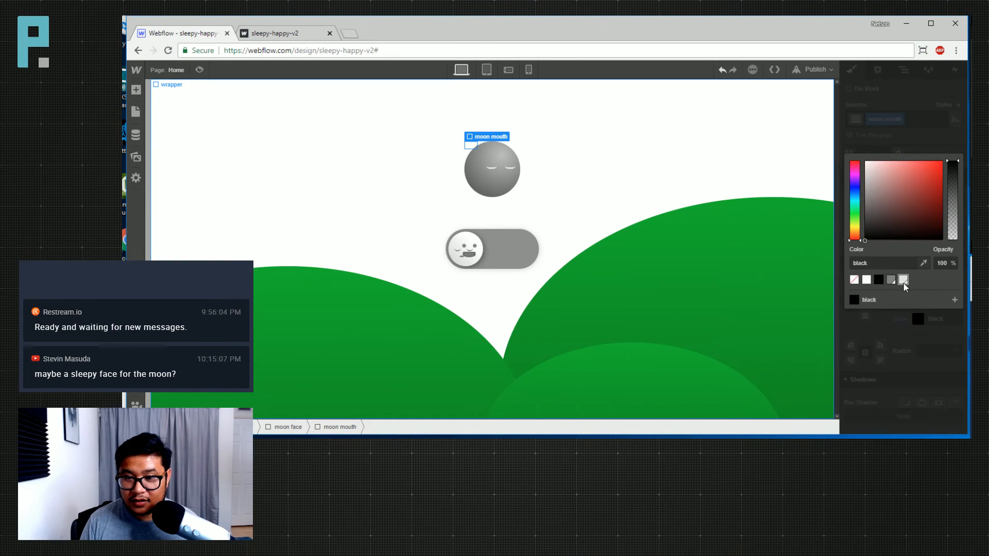
{"action": "left_click", "coordinate": [904, 280]}
{"action": "left_click", "coordinate": [913, 141]}
Position the moon mouth absolutely from the moon face's bottom-right corner, offset 26 px from the right and 25 px from the bottom
{"action": "scroll", "coordinate": [920, 224], "scroll_direction": "up", "scroll_amount": 5}
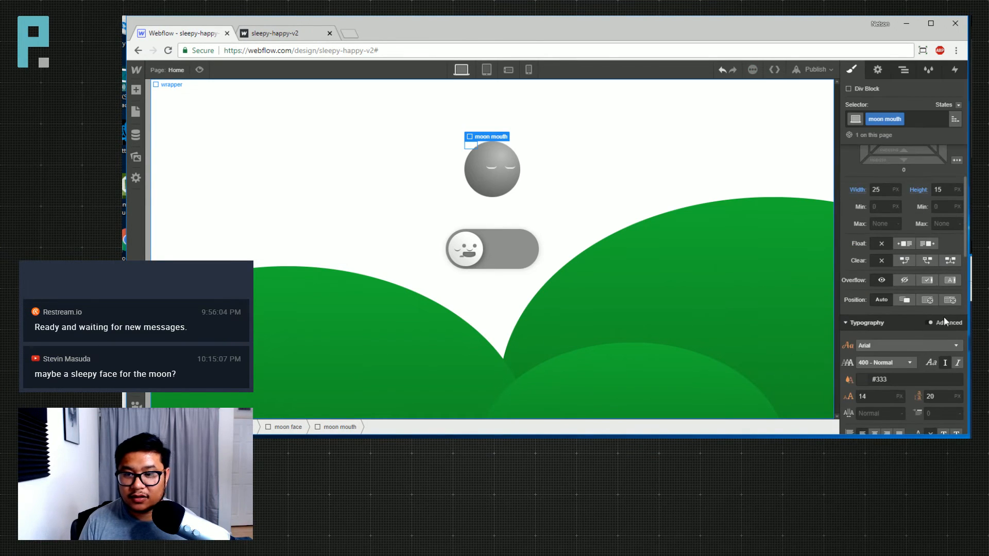
{"action": "left_click", "coordinate": [927, 302]}
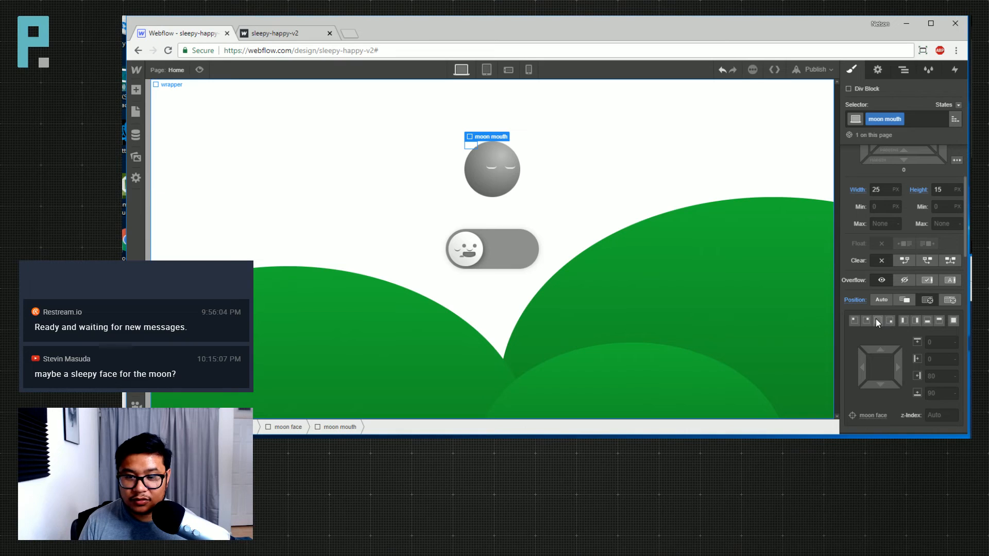
{"action": "left_click", "coordinate": [890, 321]}
{"action": "left_click_drag", "start_coordinate": [887, 384], "coordinate": [904, 366]}
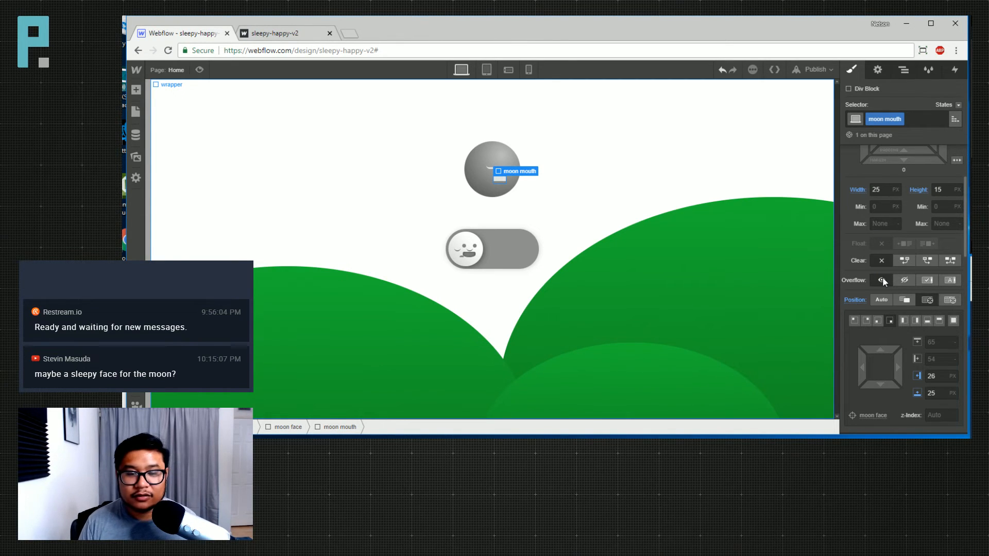
Round the moon mouth's top-left and top-right corners with a 20 px radius
{"action": "scroll", "coordinate": [903, 283], "scroll_direction": "down", "scroll_amount": 8}
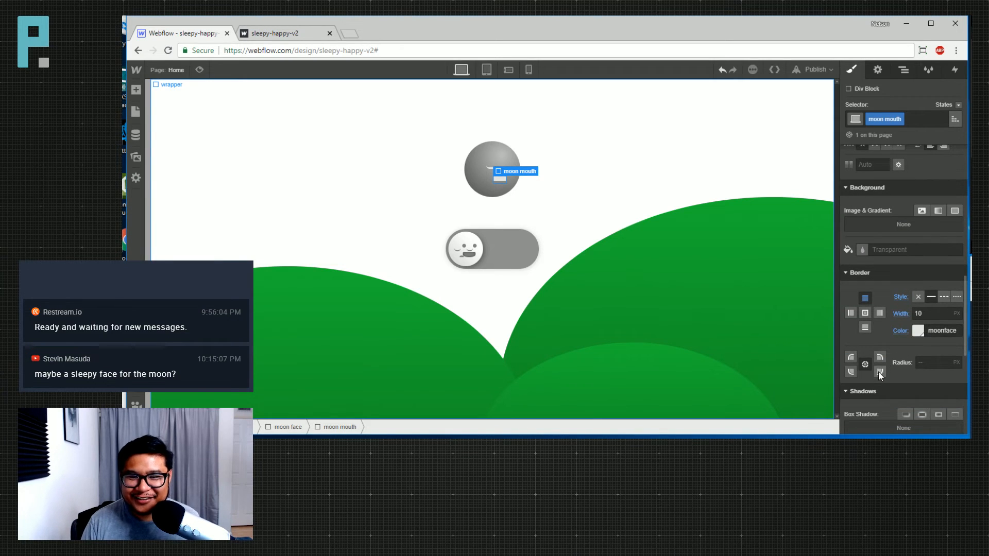
{"action": "left_click", "coordinate": [851, 357]}
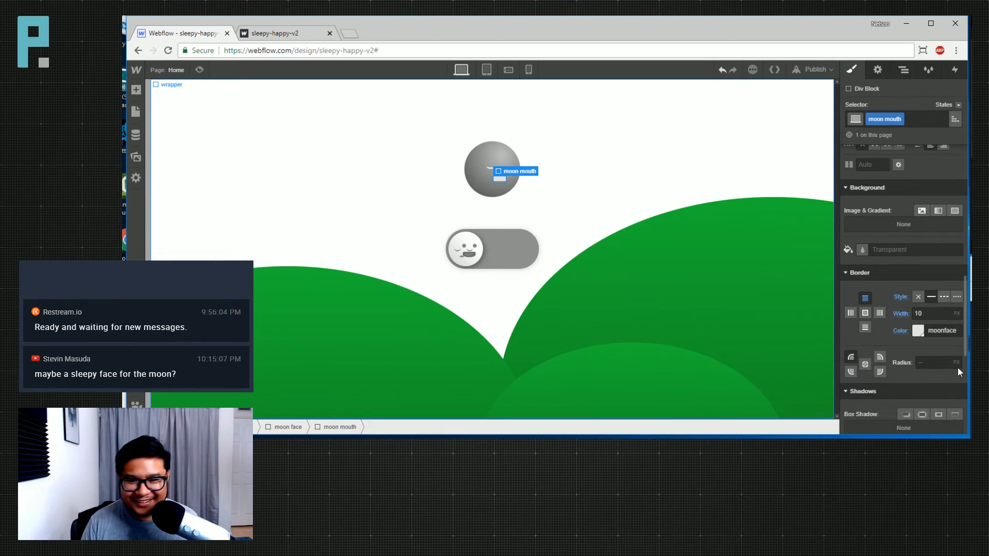
{"action": "left_click", "coordinate": [932, 363]}
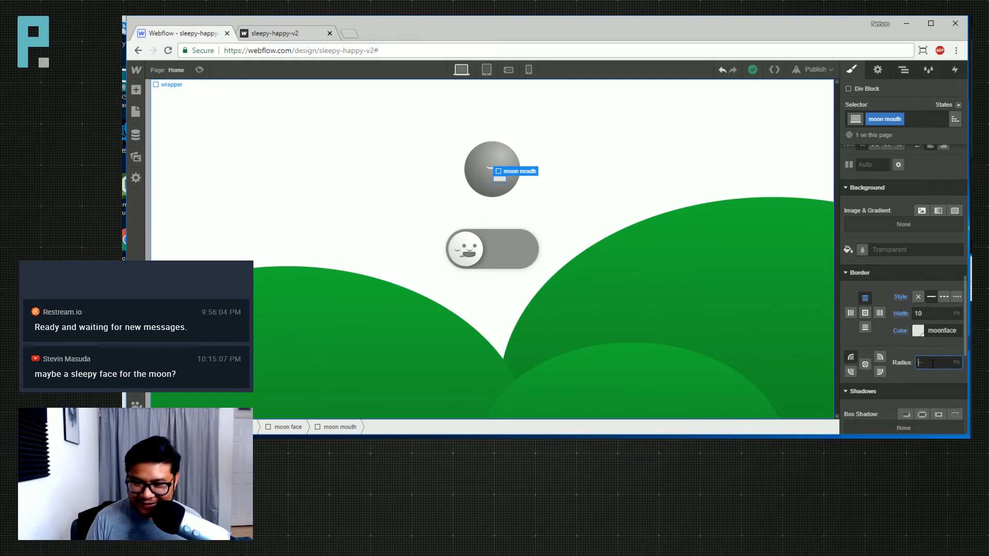
{"action": "type", "text": "20"}
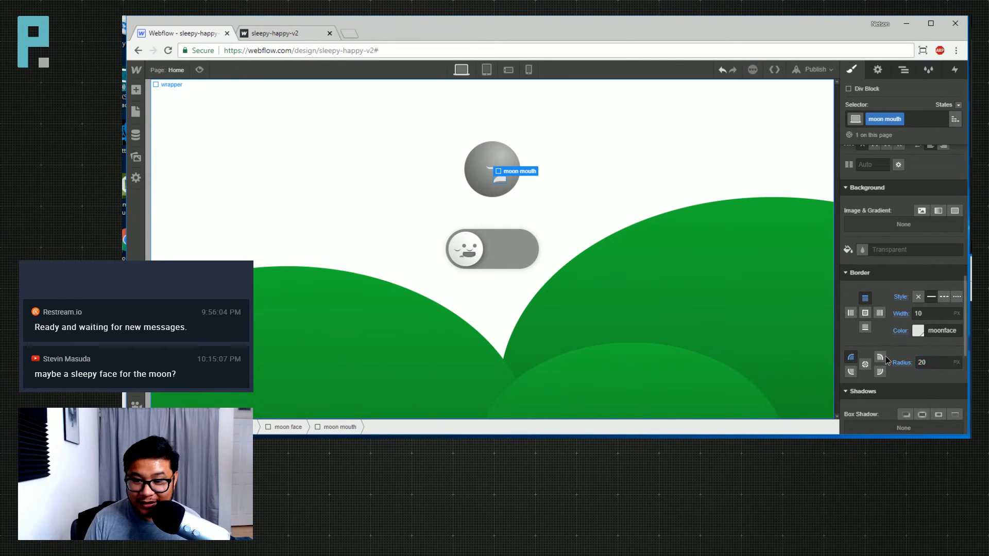
{"action": "type", "text": "20"}
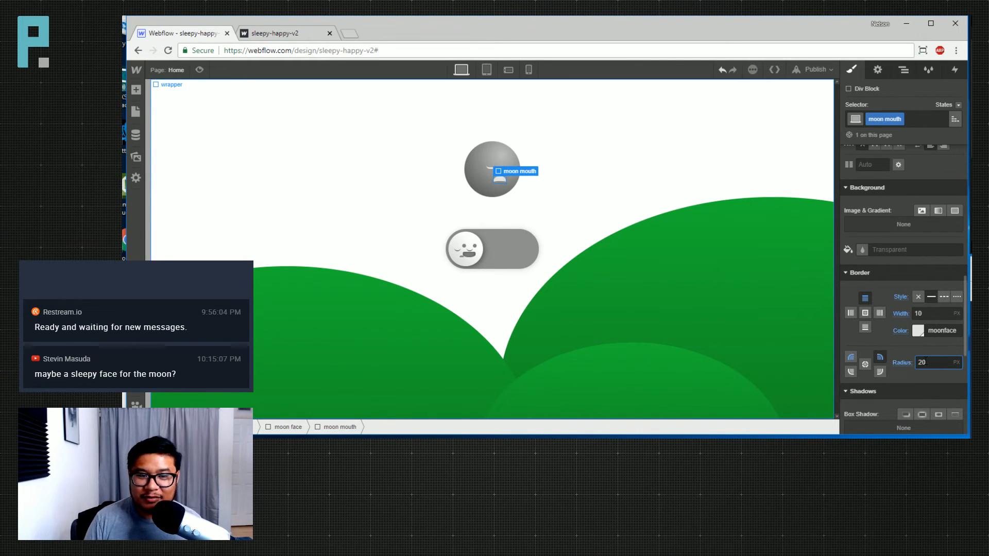
Set the moon mouth's height to 18 px
{"action": "scroll", "coordinate": [915, 266], "scroll_direction": "up", "scroll_amount": 10}
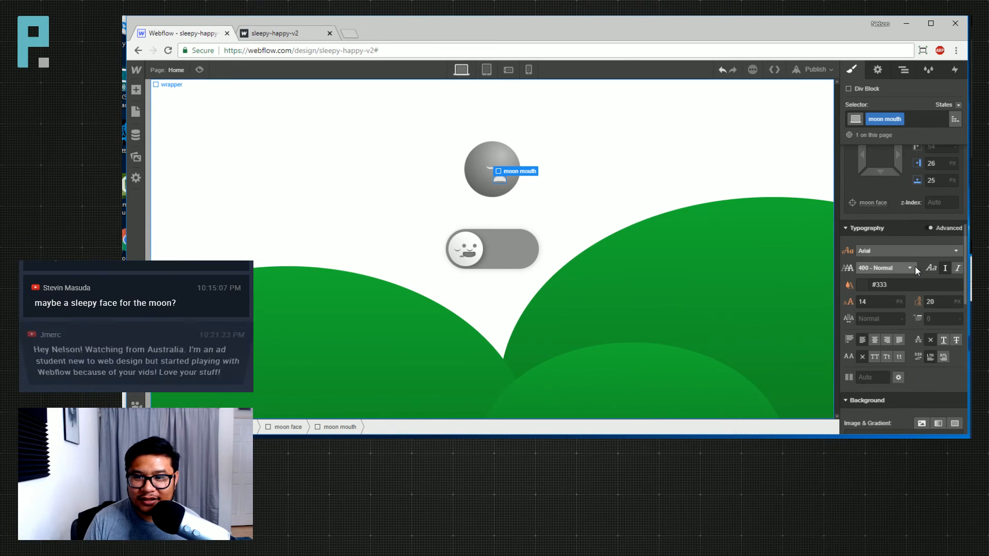
{"action": "left_click", "coordinate": [942, 189]}
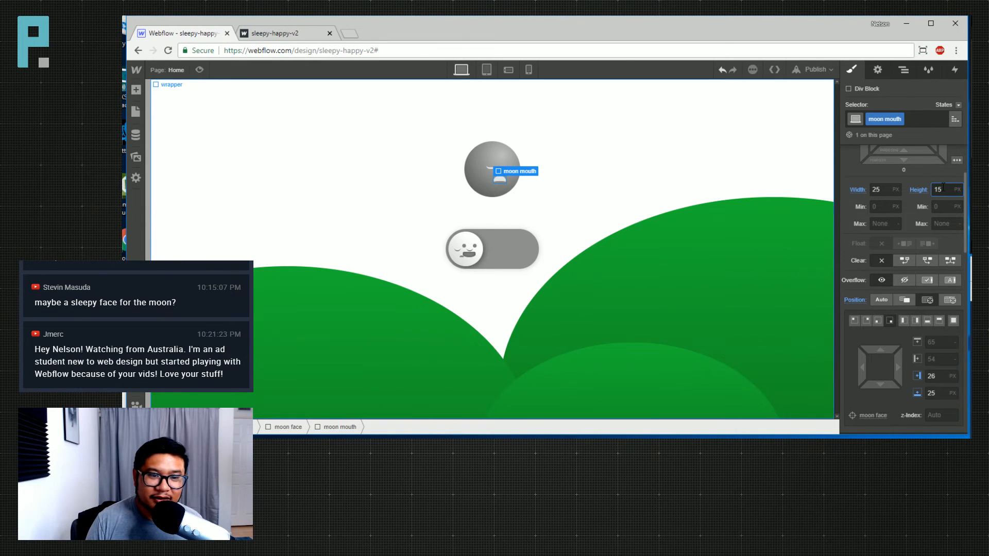
{"action": "key", "text": "BackSpace"}
{"action": "key", "text": "BackSpace"}
{"action": "type", "text": "9"}
{"action": "key", "text": "Up"}
{"action": "key", "text": "Up"}
{"action": "key", "text": "Up"}
{"action": "key", "text": "Up"}
{"action": "key", "text": "Up"}
{"action": "key", "text": "Up"}
{"action": "key", "text": "Up"}
{"action": "key", "text": "Up"}
{"action": "key", "text": "Up"}
{"action": "key", "text": "Up"}
{"action": "key", "text": "Up"}
{"action": "key", "text": "Up"}
{"action": "key", "text": "Up"}
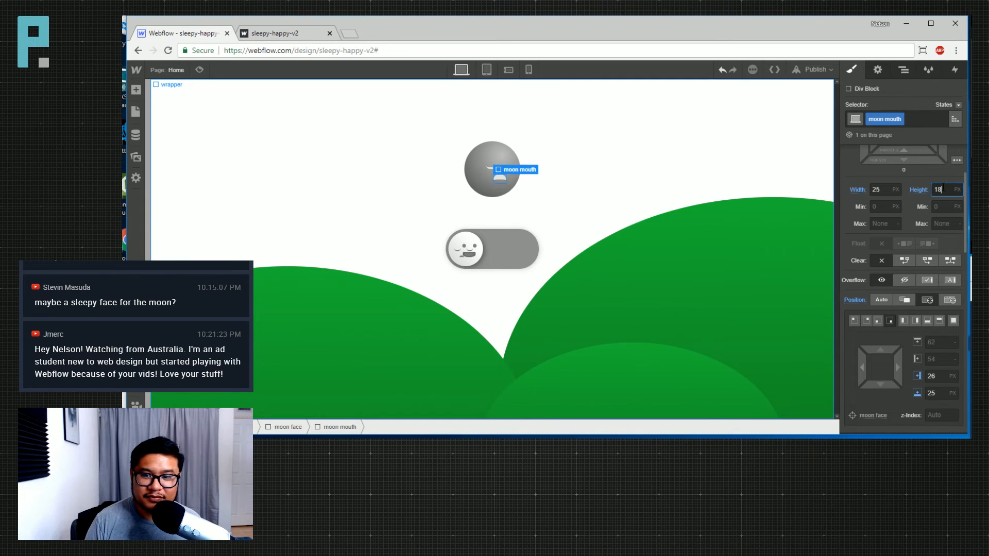
Try a thinner 7 px top border on the moon mouth and return its width to 10 px
{"action": "scroll", "coordinate": [918, 256], "scroll_direction": "down", "scroll_amount": 10}
{"action": "scroll", "coordinate": [934, 313], "scroll_direction": "down", "scroll_amount": 2}
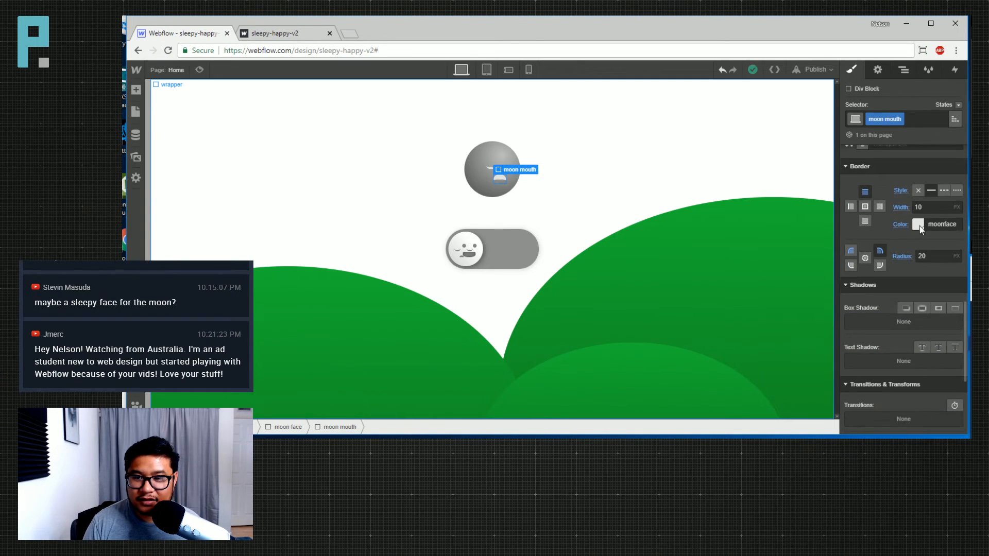
{"action": "double_click", "coordinate": [932, 207]}
{"action": "type", "text": "8"}
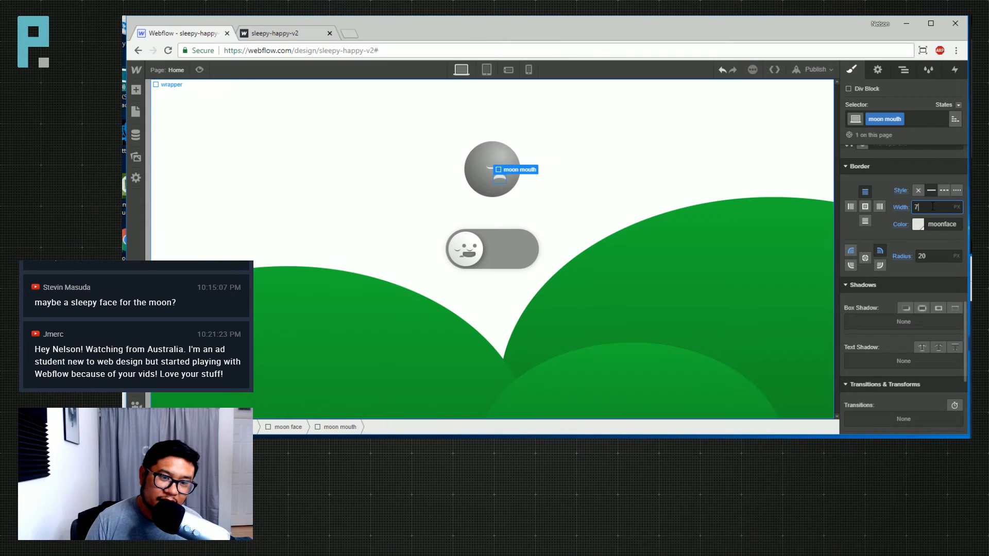
{"action": "key", "text": "Up"}
{"action": "key", "text": "Up"}
{"action": "key", "text": "Up"}
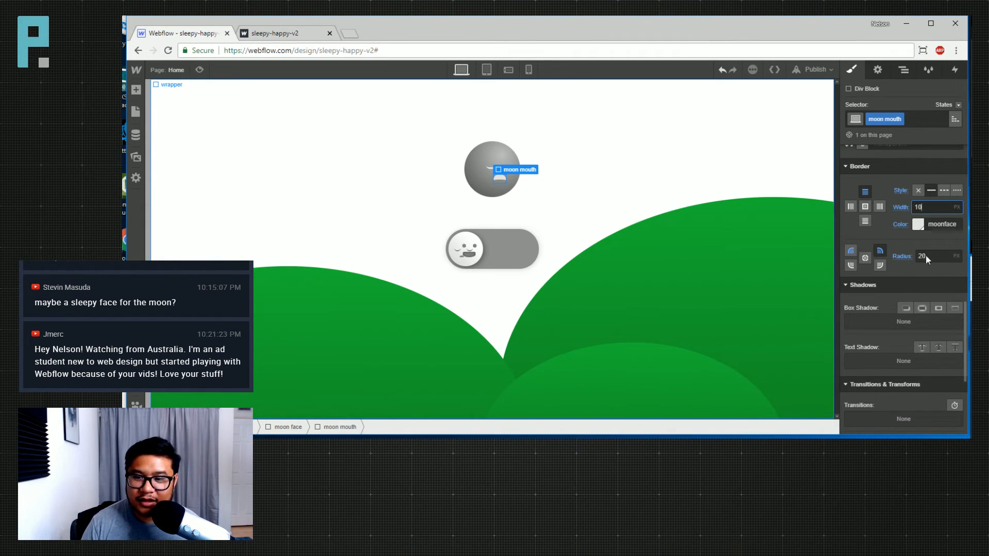
Reduce the moon mouth's height to 9 px
{"action": "scroll", "coordinate": [927, 242], "scroll_direction": "up", "scroll_amount": 8}
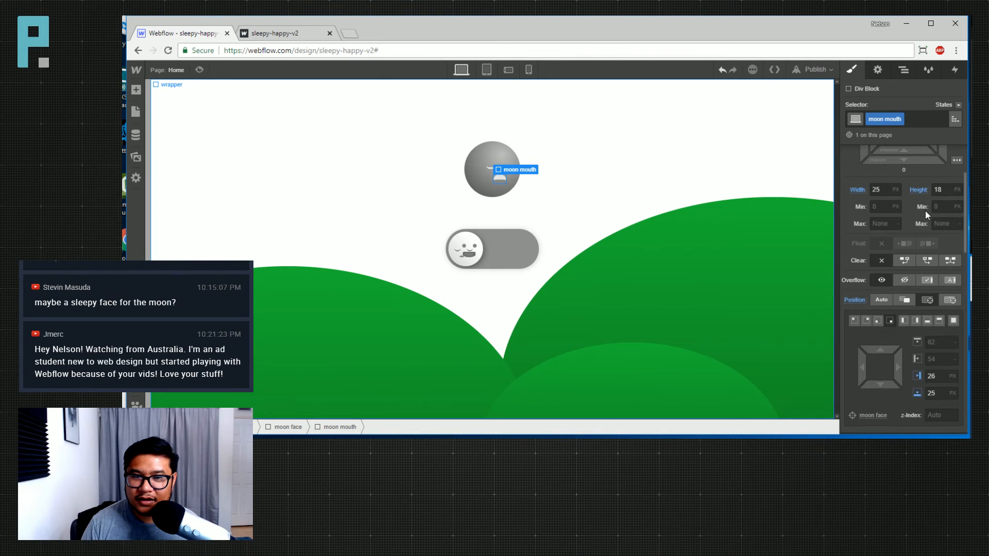
{"action": "left_click", "coordinate": [938, 190]}
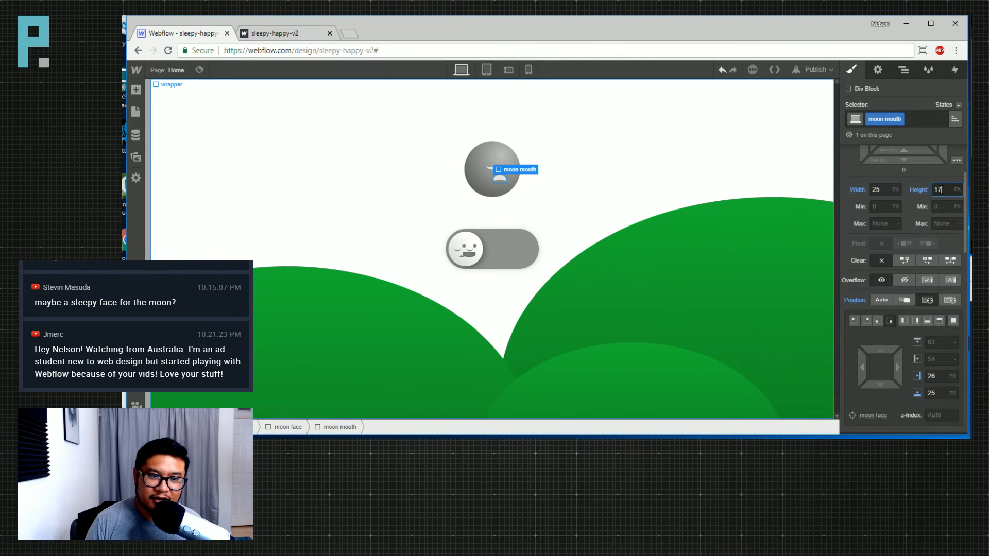
{"action": "key", "text": "Down"}
{"action": "key", "text": "Down"}
{"action": "key", "text": "Down"}
{"action": "key", "text": "Down"}
{"action": "key", "text": "Down"}
{"action": "key", "text": "Down"}
{"action": "key", "text": "Down"}
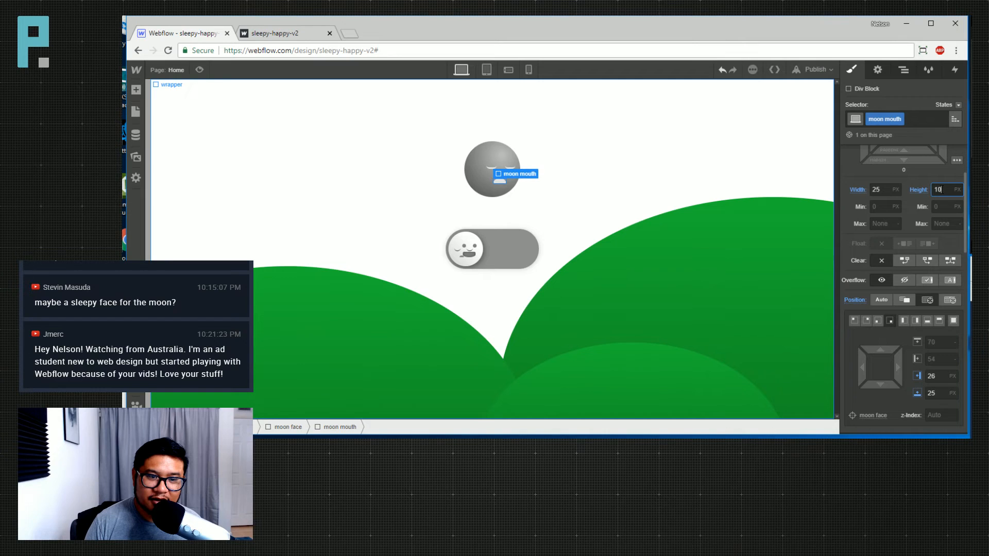
{"action": "key", "text": "Down"}
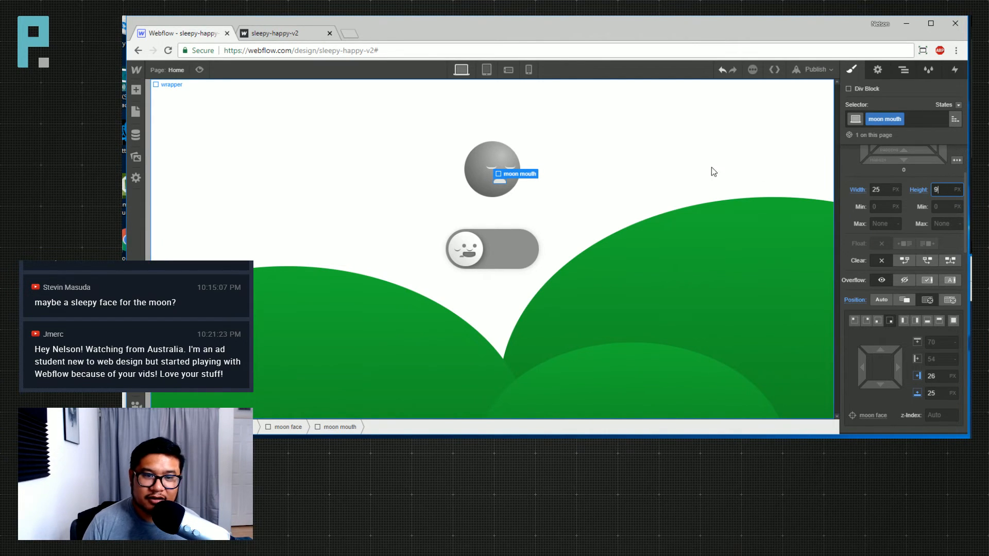
{"action": "left_click", "coordinate": [675, 178]}
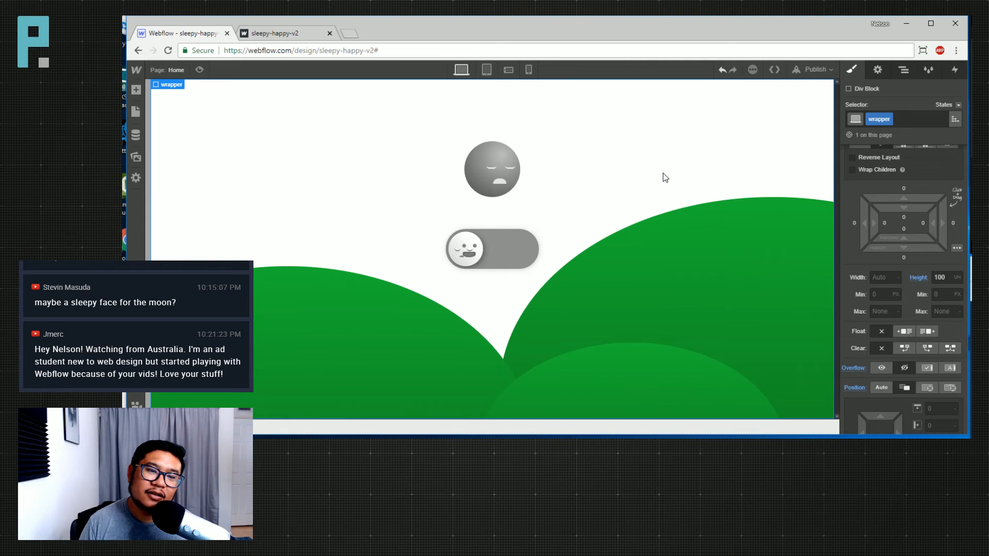
Reposition the moon mouth with offsets of 32 px from the right and 29 px from the bottom of the moon face
{"action": "left_click", "coordinate": [500, 183]}
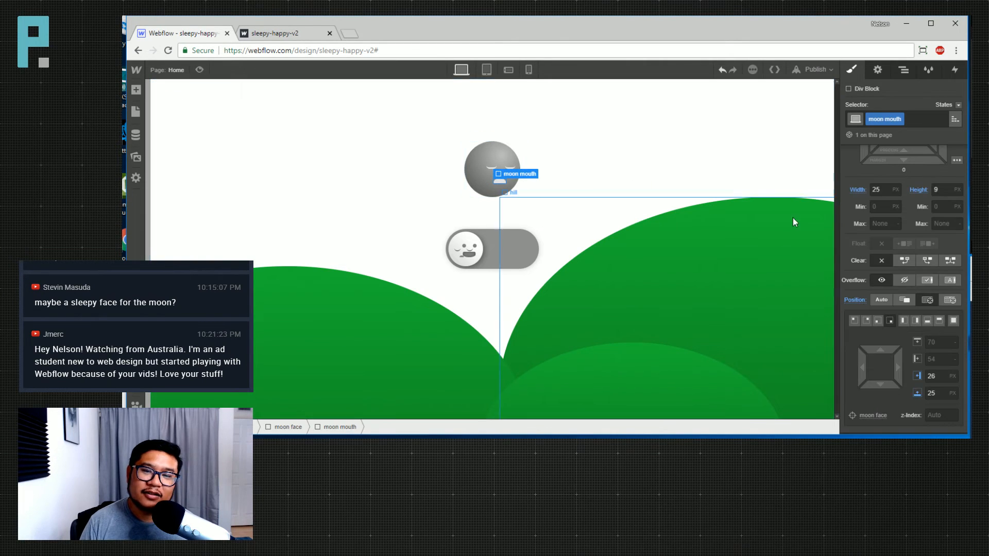
{"action": "scroll", "coordinate": [924, 421], "scroll_direction": "up", "scroll_amount": 1}
{"action": "scroll", "coordinate": [897, 400], "scroll_direction": "down", "scroll_amount": 3}
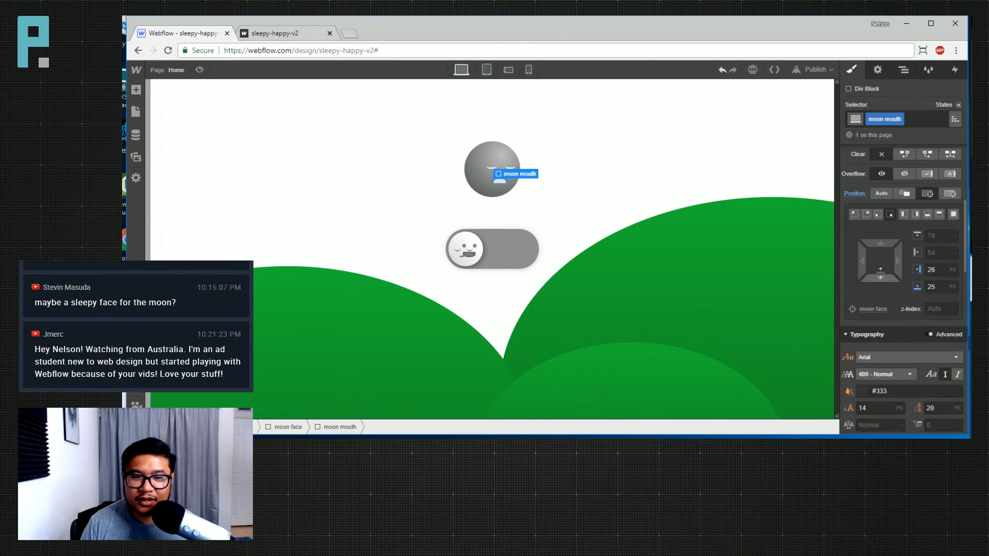
{"action": "left_click_drag", "start_coordinate": [884, 273], "coordinate": [891, 260]}
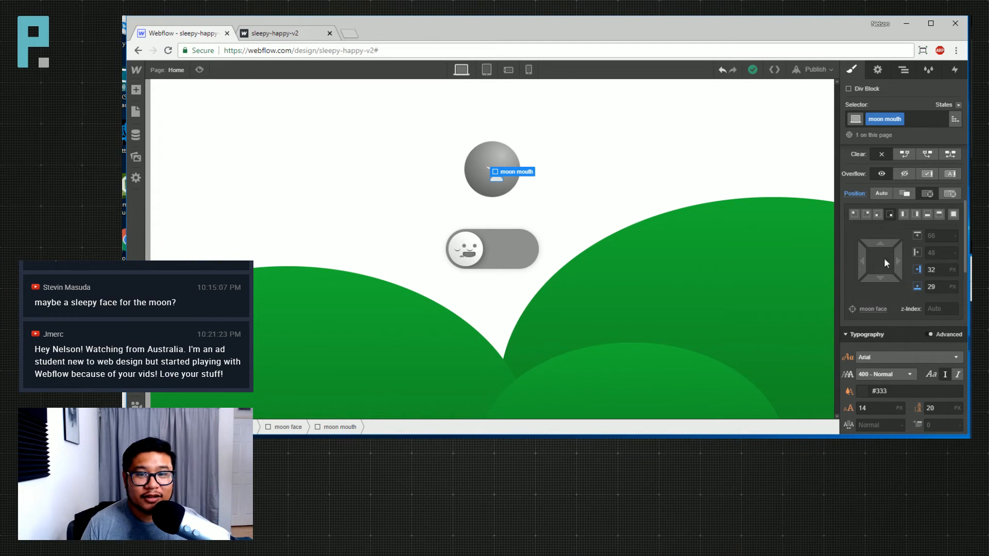
{"action": "left_click", "coordinate": [546, 173]}
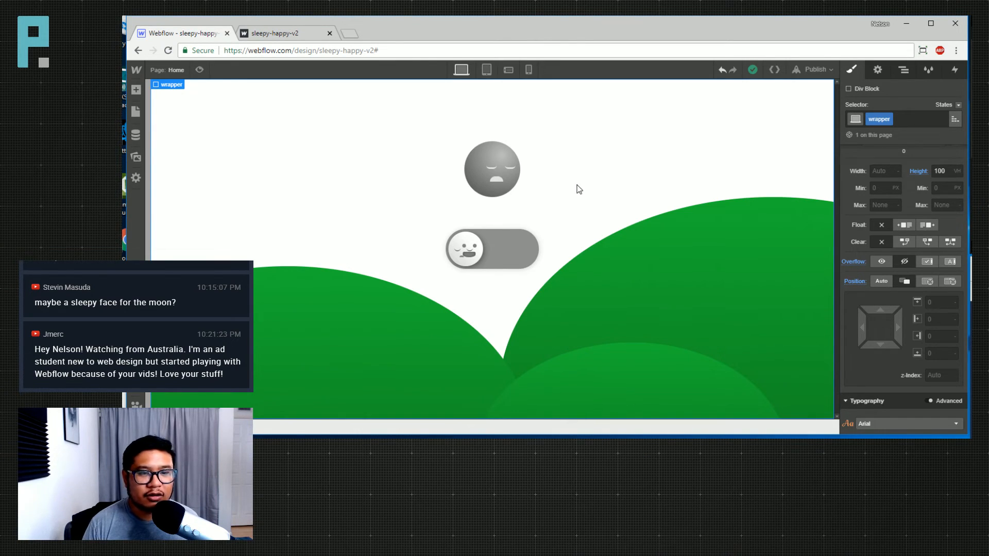
{"action": "left_click", "coordinate": [498, 180]}
{"action": "left_click", "coordinate": [382, 193]}
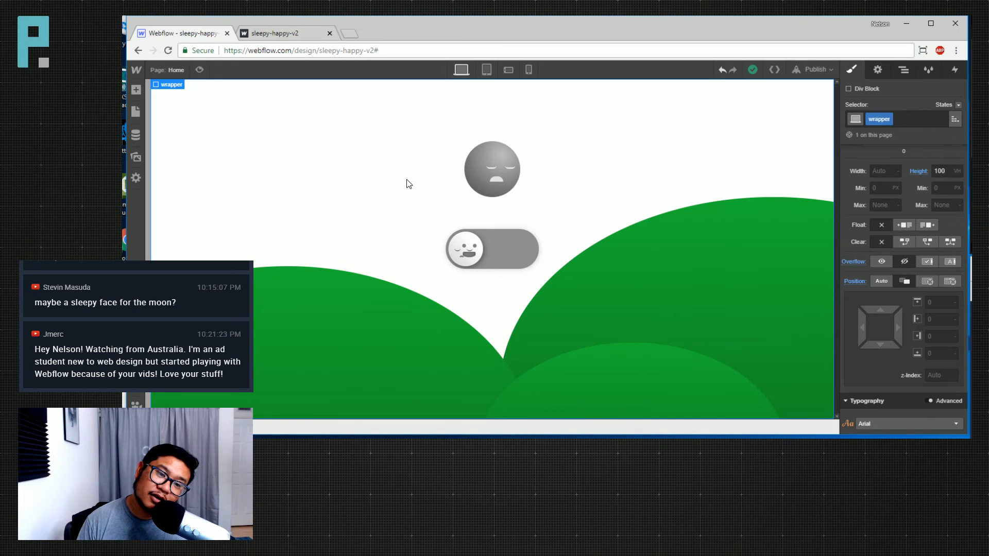
{"action": "left_click", "coordinate": [491, 169]}
{"action": "left_click", "coordinate": [575, 173]}
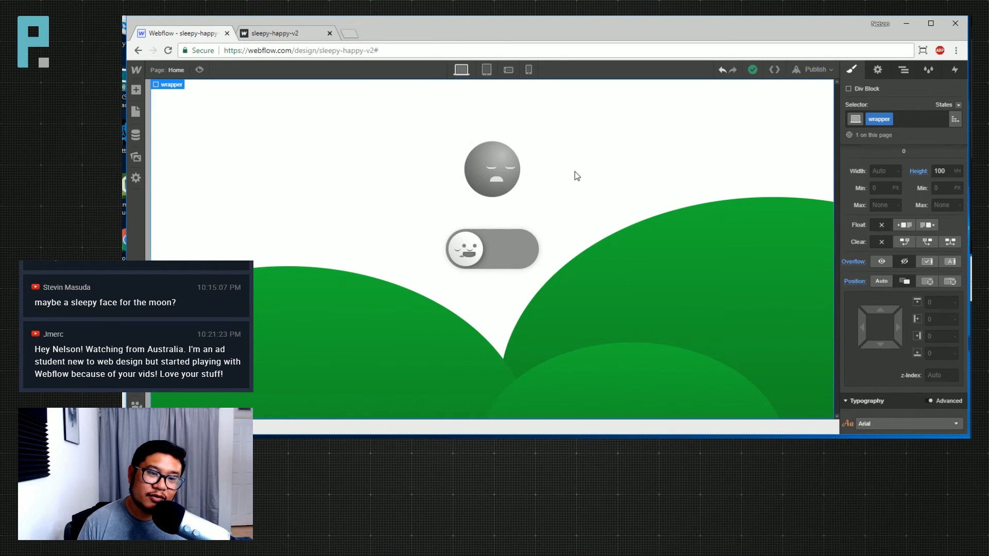
Resize the moon mouth to a width of 18 px and a height of 7 px
{"action": "left_click", "coordinate": [496, 178]}
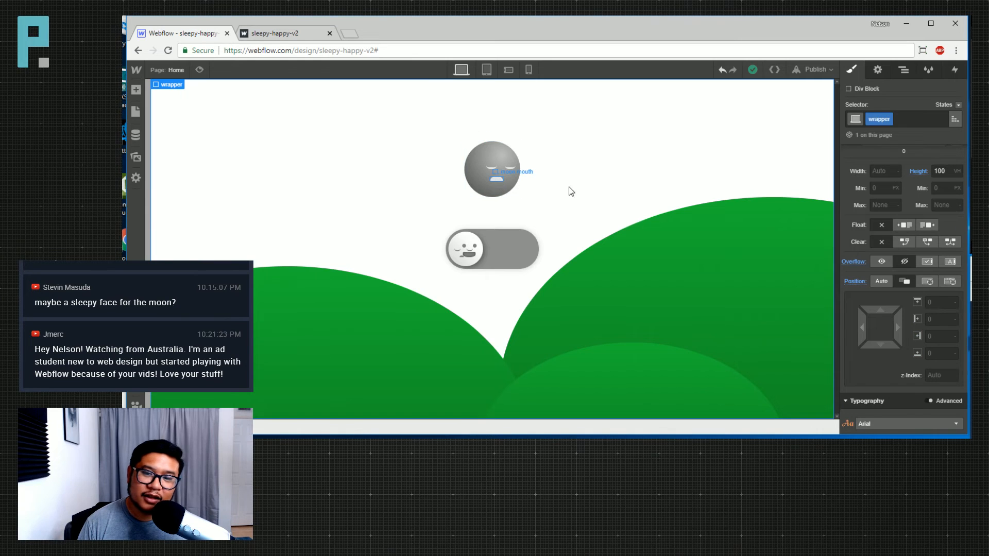
{"action": "double_click", "coordinate": [881, 243]}
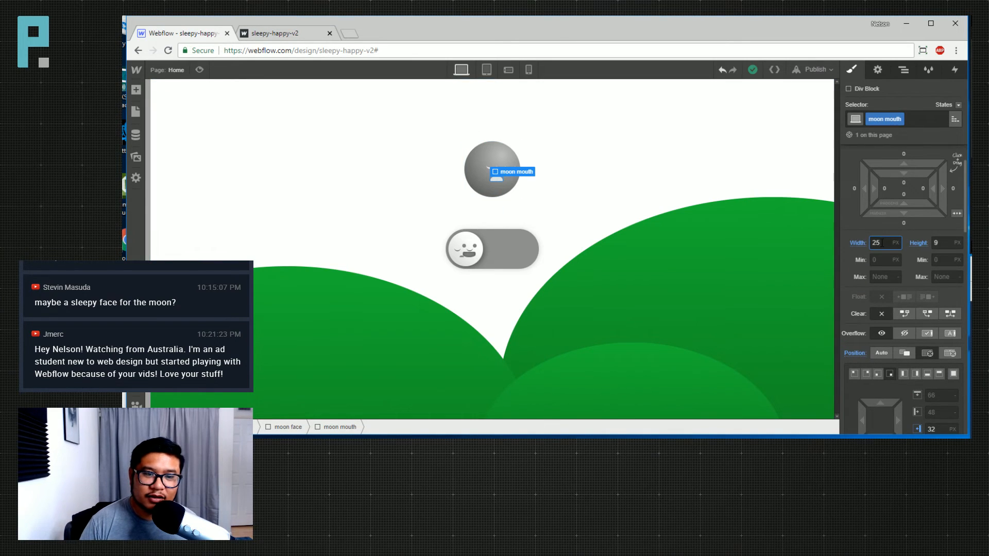
{"action": "type", "text": "20"}
{"action": "key", "text": "Down"}
{"action": "key", "text": "Down"}
{"action": "key", "text": "Tab"}
{"action": "type", "text": "8"}
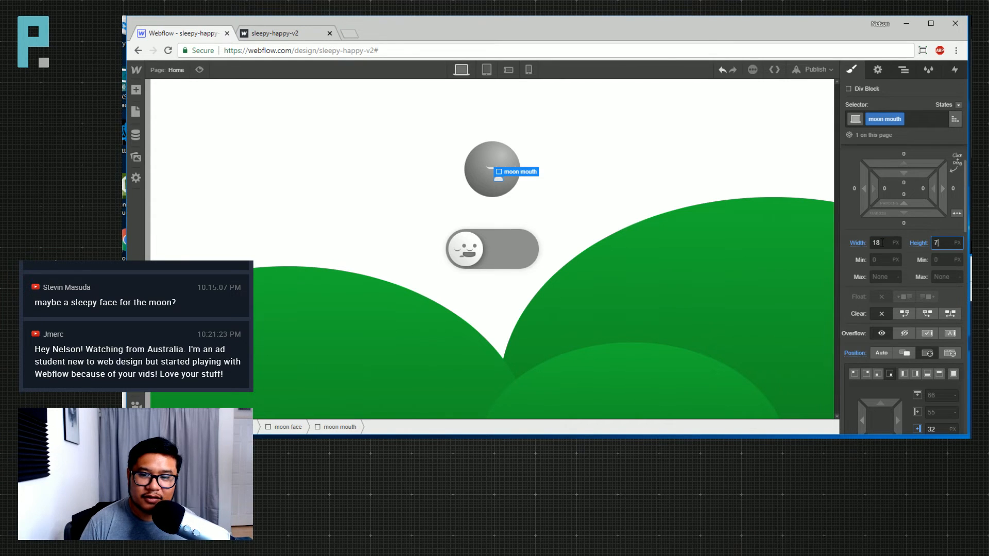
Set the moon mouth's top border width to 8 px
{"action": "scroll", "coordinate": [900, 291], "scroll_direction": "down", "scroll_amount": 10}
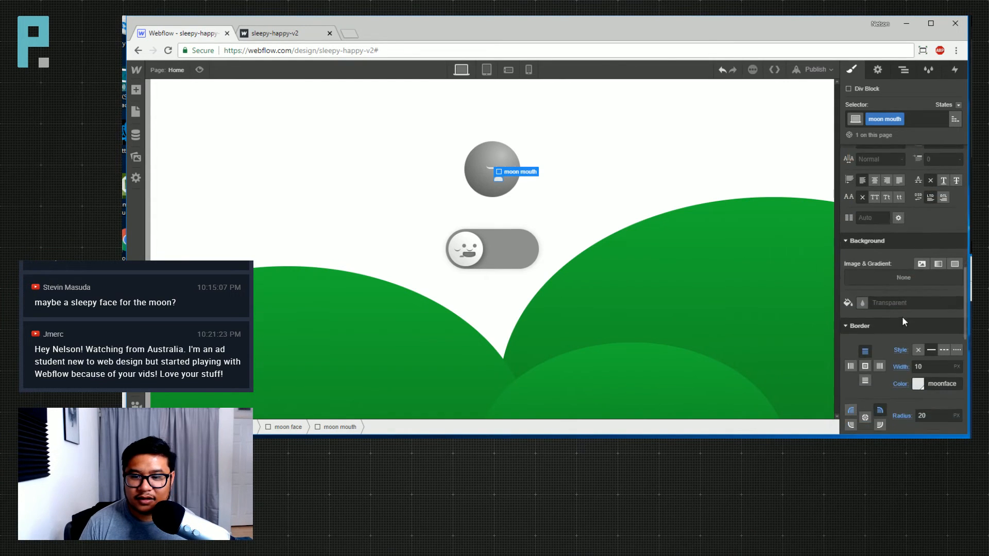
{"action": "double_click", "coordinate": [928, 261]}
{"action": "type", "text": "8"}
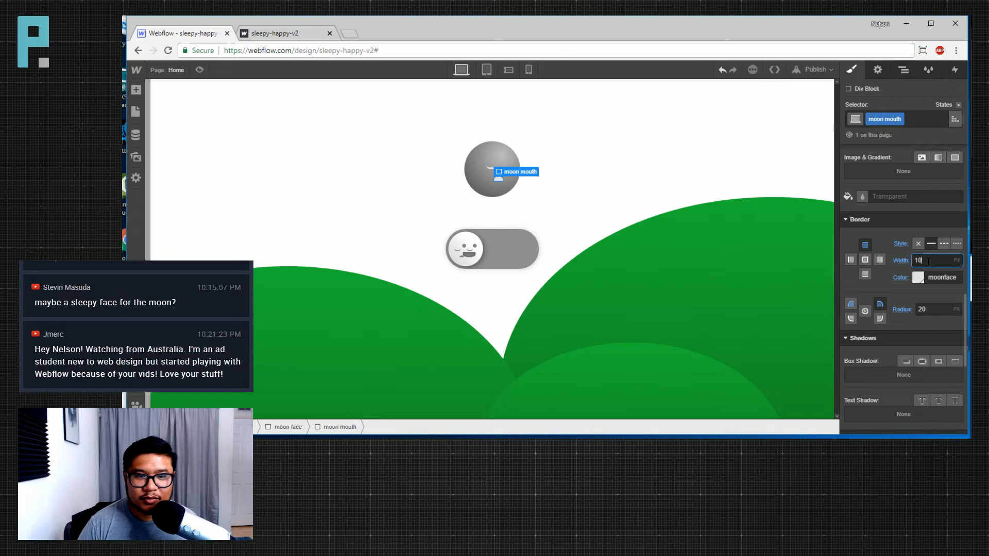
{"action": "key", "text": "Down"}
{"action": "key", "text": "Down"}
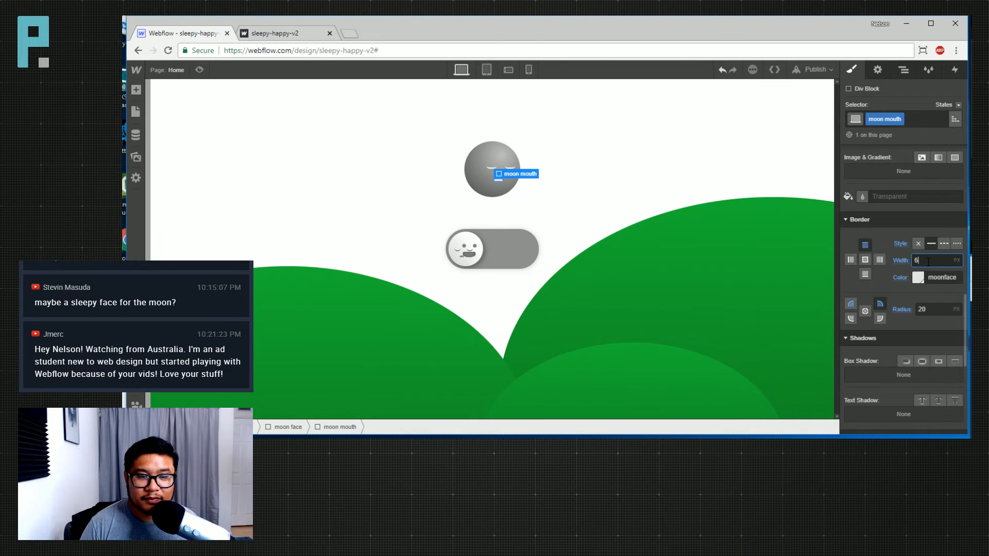
{"action": "key", "text": "Up"}
{"action": "key", "text": "Up"}
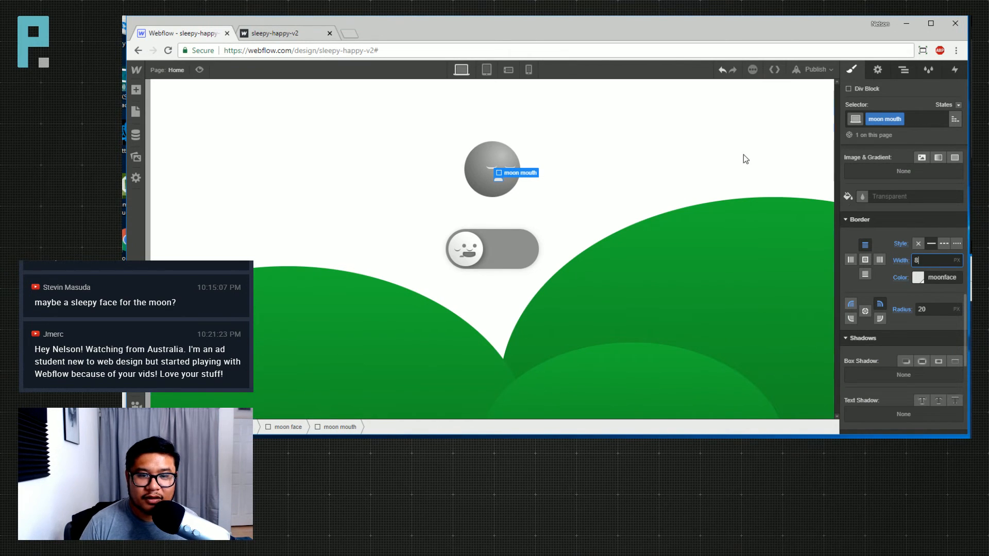
{"action": "left_click", "coordinate": [714, 150]}
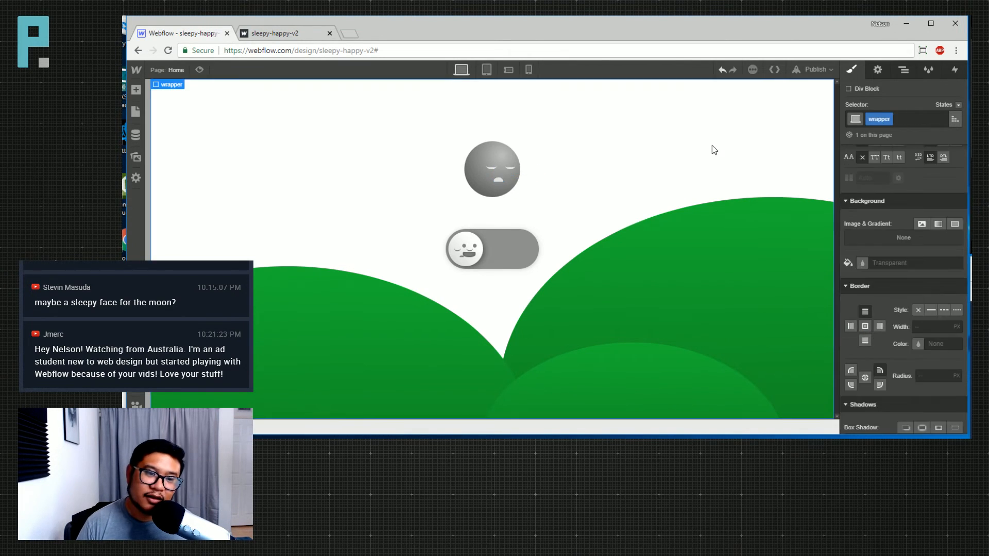
Set the radius of the moon mouth's top-left corner to 6 px
{"action": "left_click", "coordinate": [498, 181]}
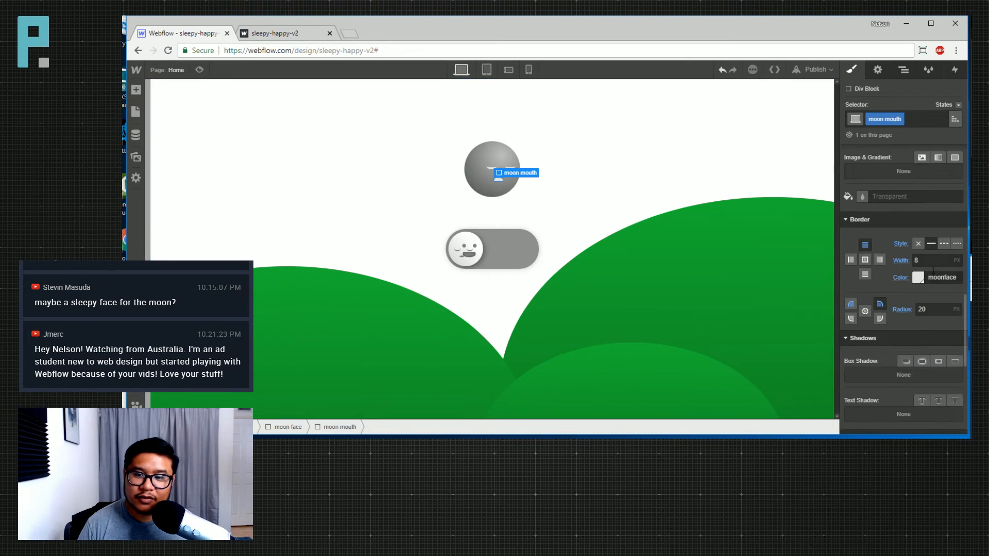
{"action": "left_click", "coordinate": [933, 308]}
{"action": "left_click", "coordinate": [851, 303]}
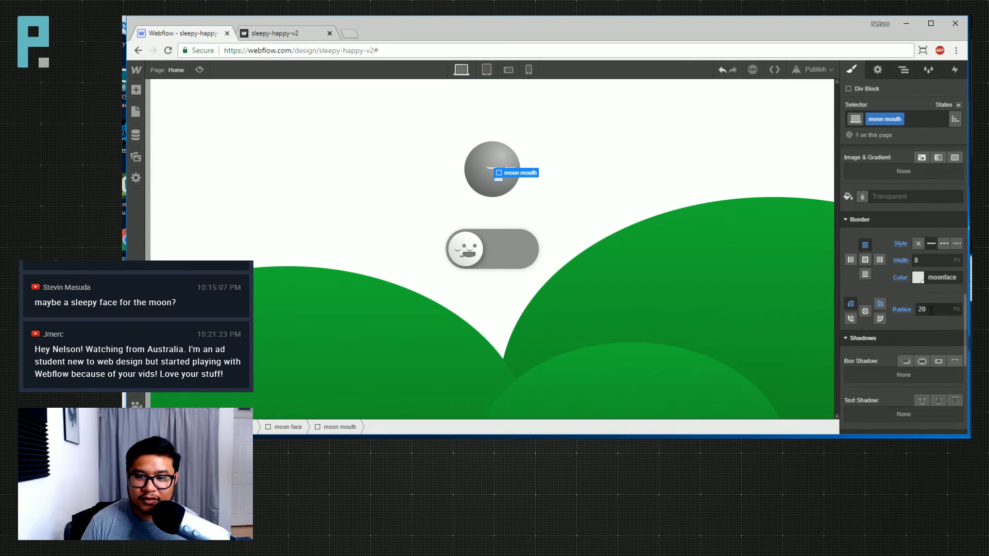
{"action": "left_click", "coordinate": [932, 310]}
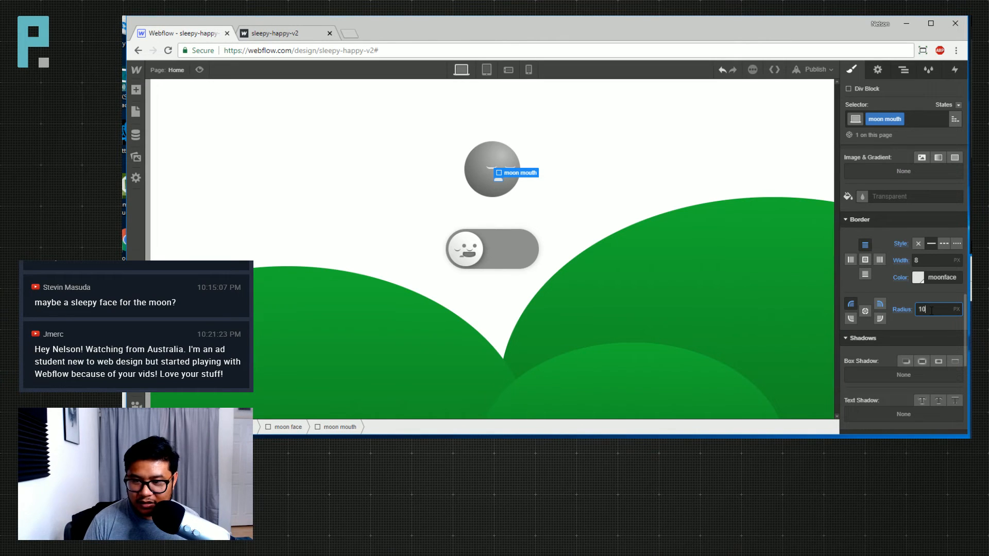
{"action": "key", "text": "BackSpace"}
{"action": "key", "text": "BackSpace"}
{"action": "type", "text": "8"}
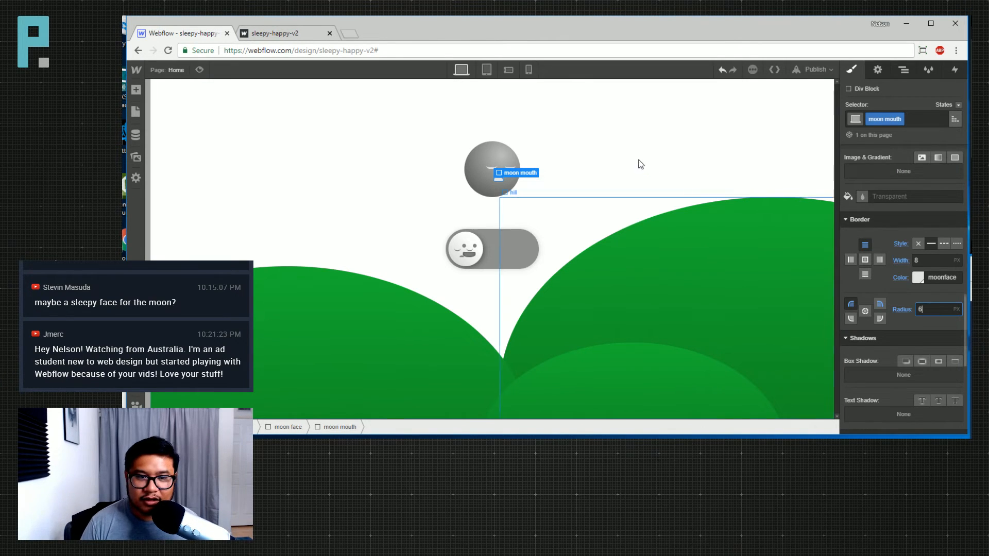
{"action": "left_click", "coordinate": [599, 204]}
{"action": "left_click", "coordinate": [497, 180]}
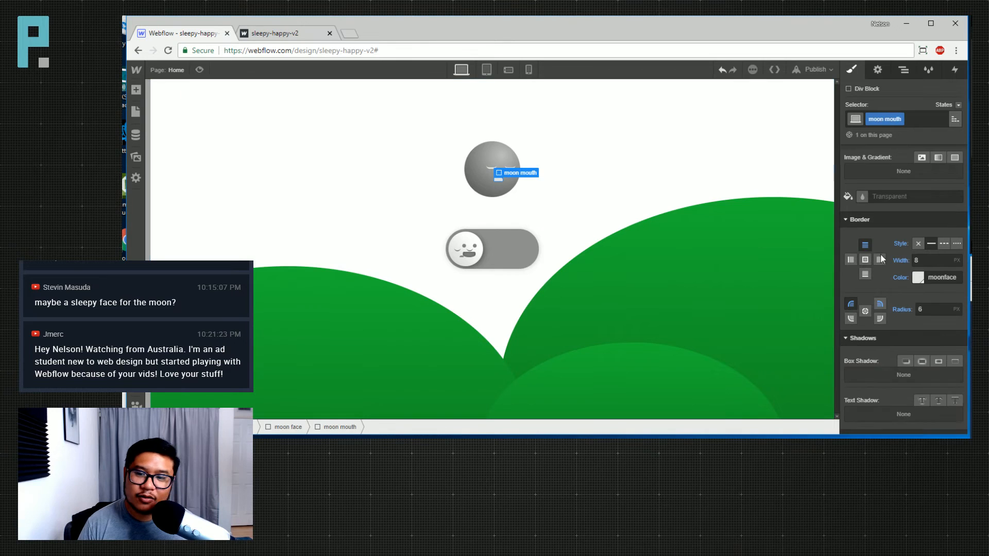
Set the radius of the moon mouth's top corners to 10 px
{"action": "left_click", "coordinate": [928, 312]}
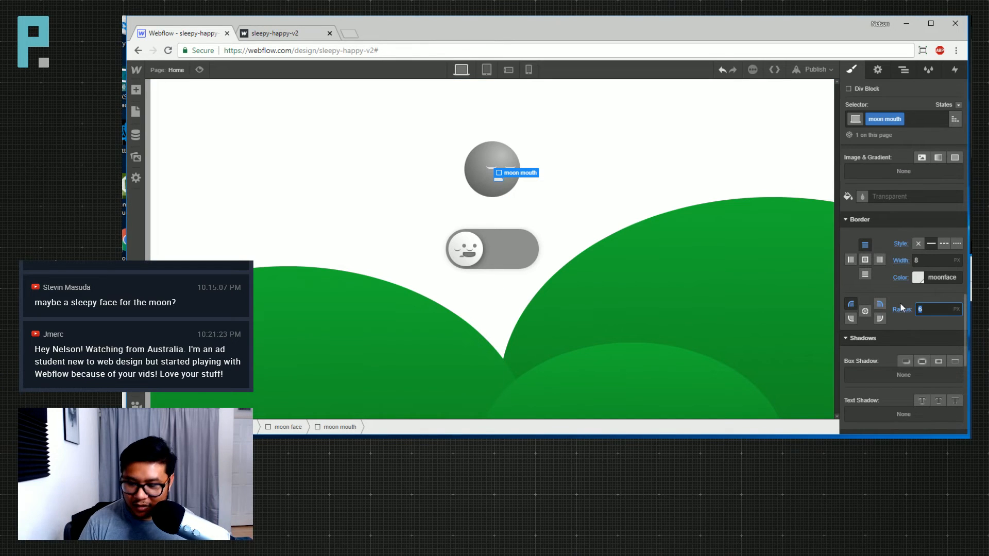
{"action": "type", "text": "10"}
{"action": "key", "text": "Return"}
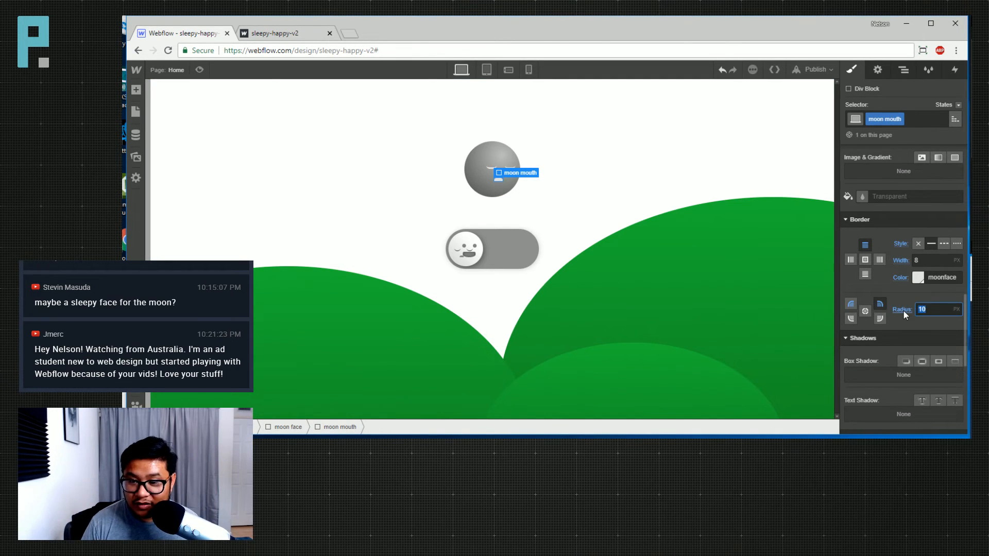
{"action": "left_click", "coordinate": [574, 193]}
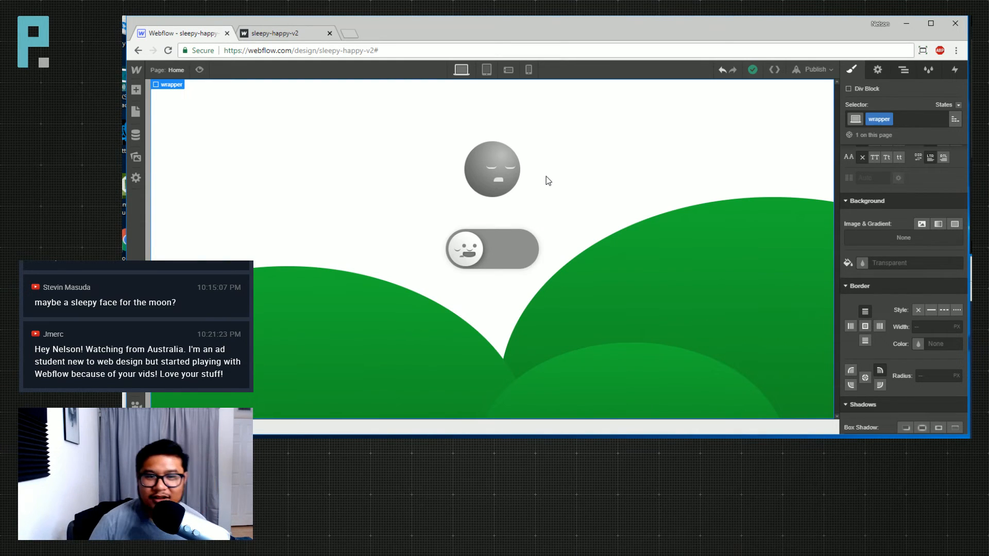
Set the moon mouth's height to 6 px and its bottom offset to 30 px
{"action": "left_click", "coordinate": [499, 180]}
{"action": "scroll", "coordinate": [947, 309], "scroll_direction": "up", "scroll_amount": 6}
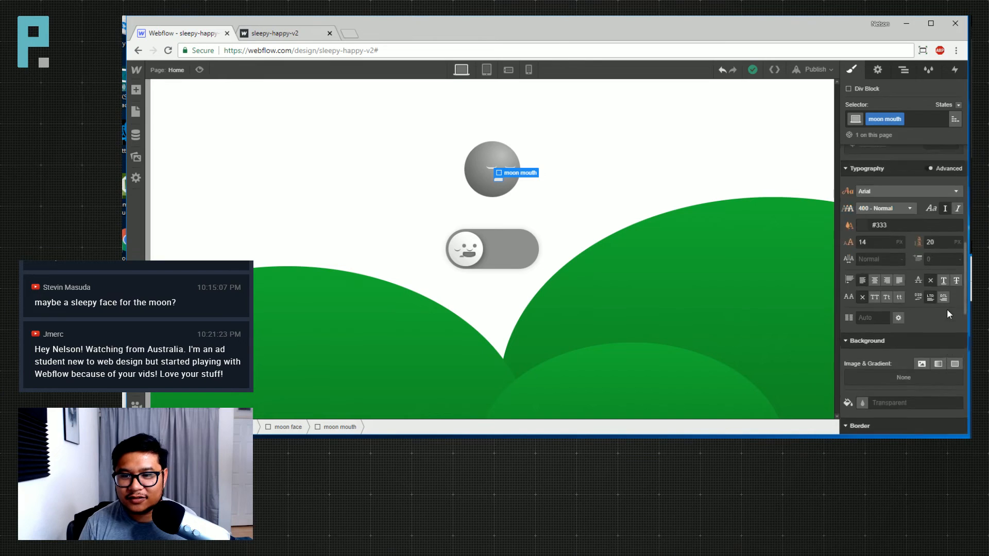
{"action": "left_click_drag", "start_coordinate": [880, 387], "coordinate": [881, 385]}
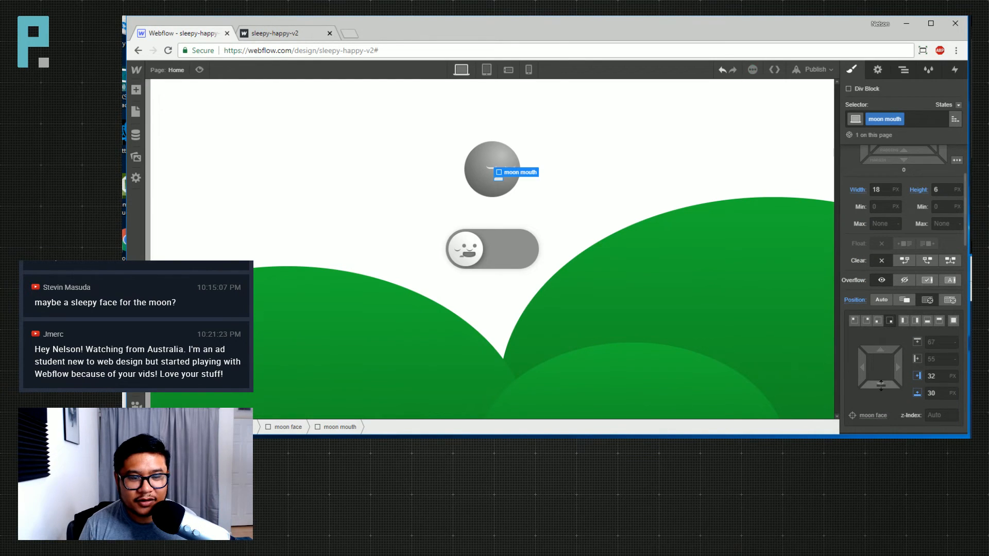
{"action": "left_click", "coordinate": [666, 227]}
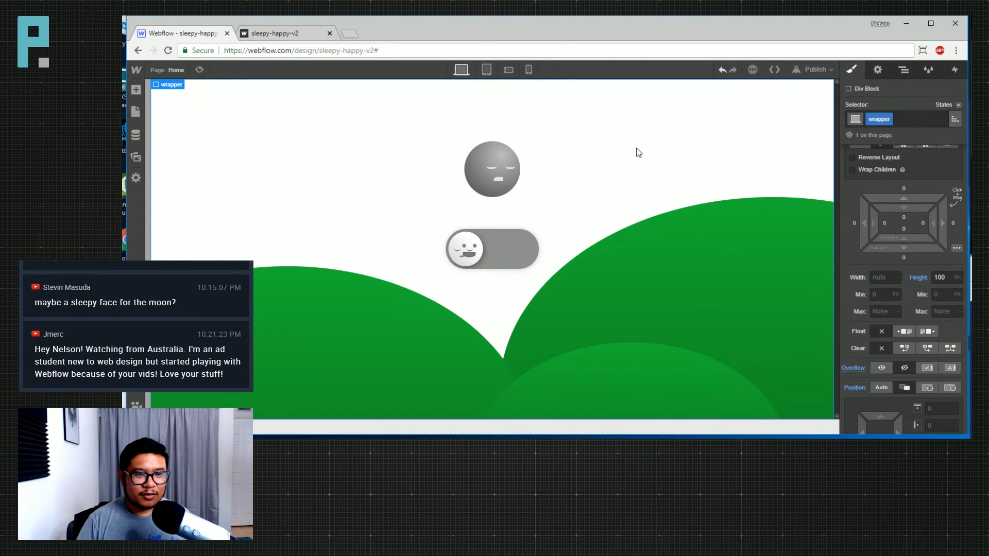
Collapse the element tree to the wrapper's direct children and add a div block inside the wrapper
{"action": "left_click", "coordinate": [903, 71]}
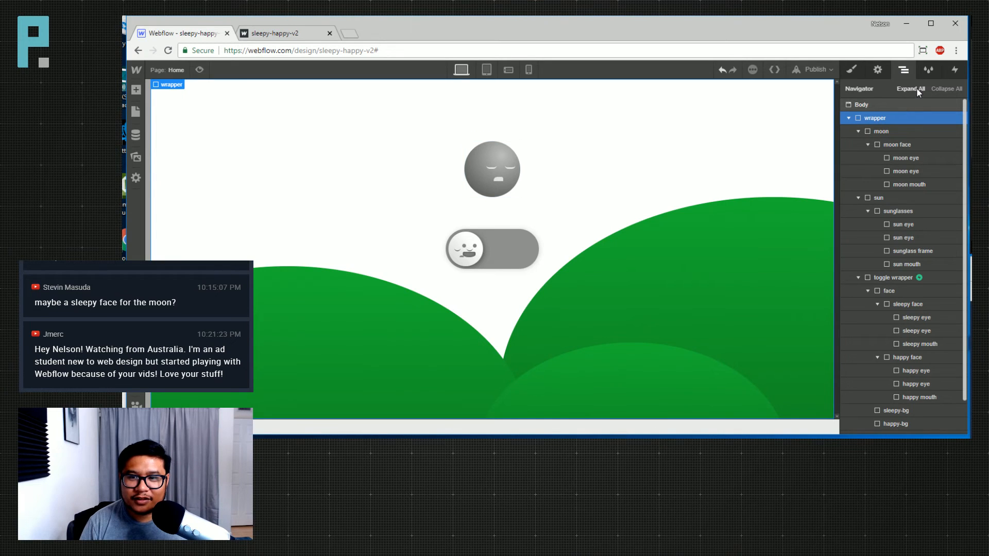
{"action": "left_click", "coordinate": [938, 89]}
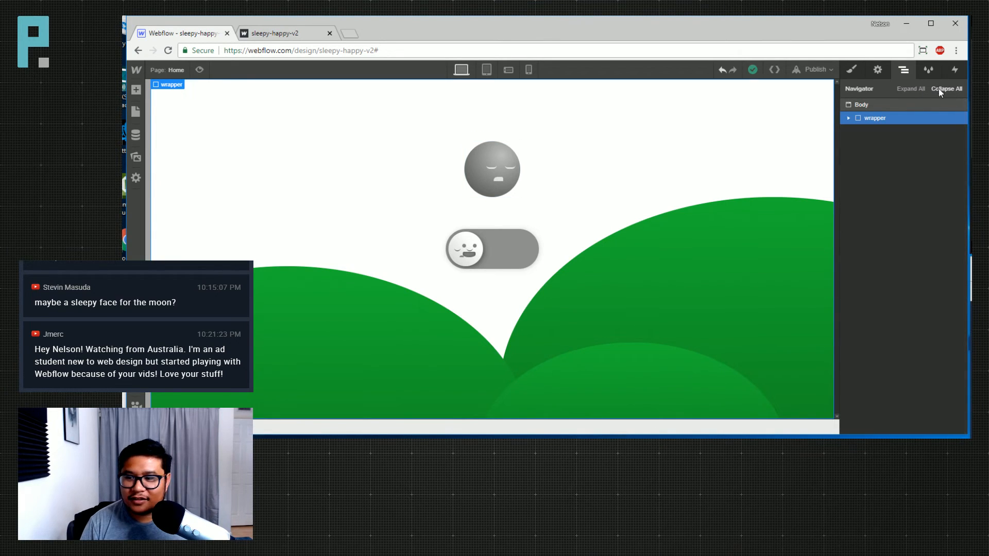
{"action": "left_click", "coordinate": [848, 118]}
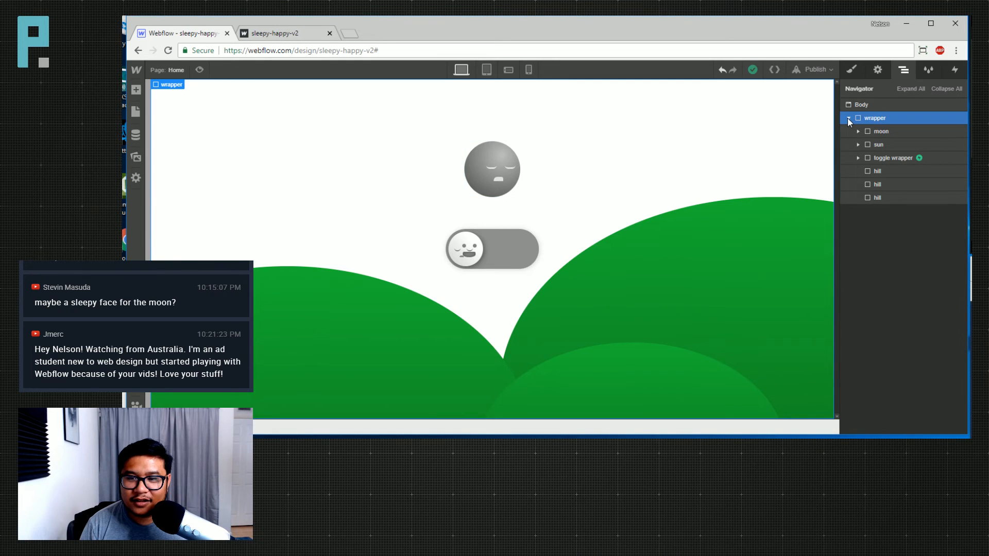
{"action": "key", "text": "a"}
{"action": "left_click_drag", "start_coordinate": [170, 227], "coordinate": [889, 217]}
Assign the new class sky to the added div block
{"action": "left_click", "coordinate": [852, 70]}
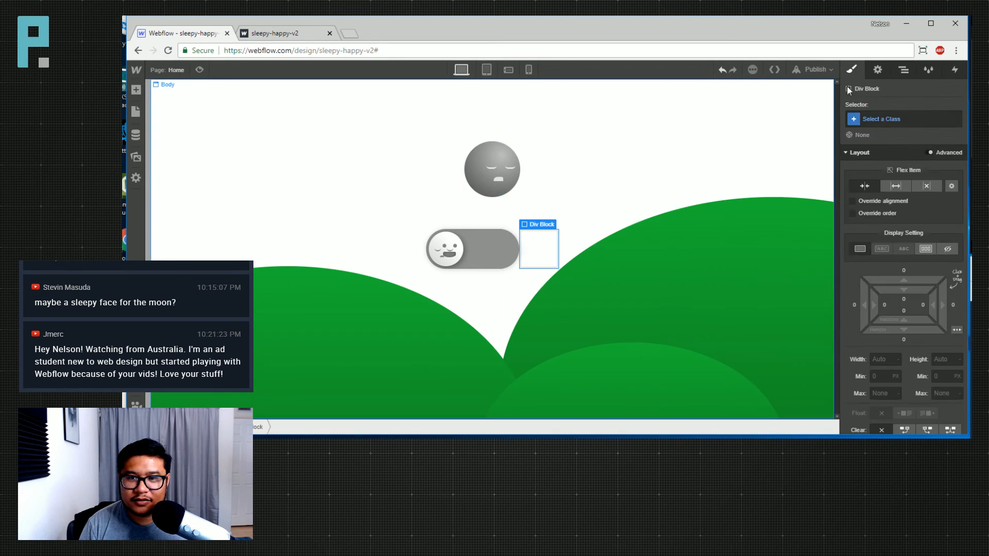
{"action": "left_click", "coordinate": [881, 117]}
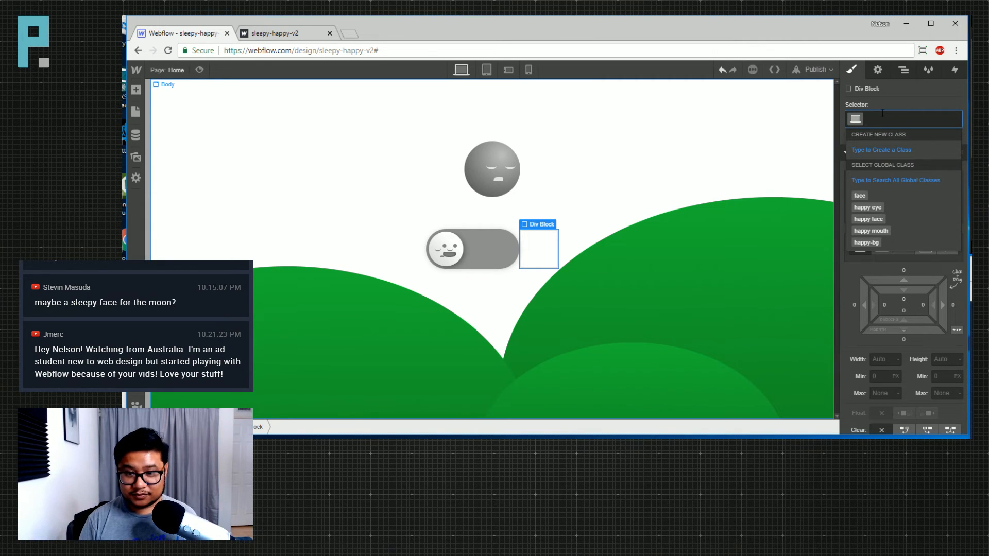
{"action": "type", "text": "sky"}
{"action": "key", "text": "Return"}
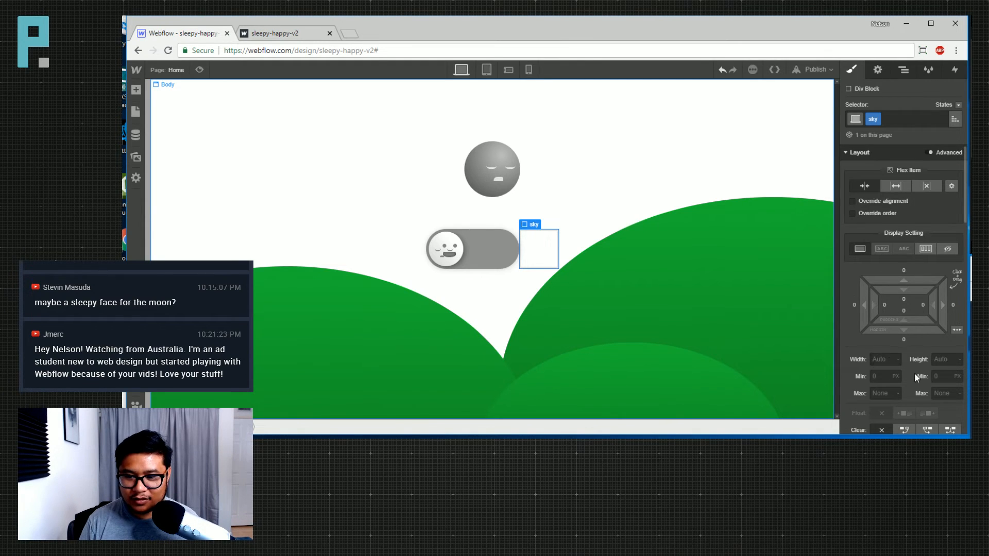
Position the sky absolutely so it covers the whole wrapper, with 0 px offsets on all four sides
{"action": "scroll", "coordinate": [937, 356], "scroll_direction": "down", "scroll_amount": 3}
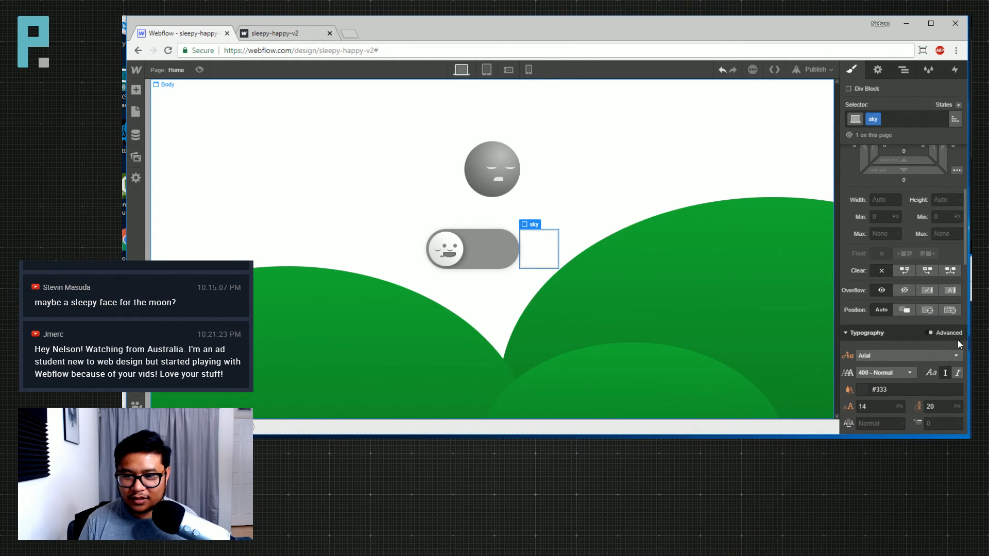
{"action": "left_click", "coordinate": [935, 311]}
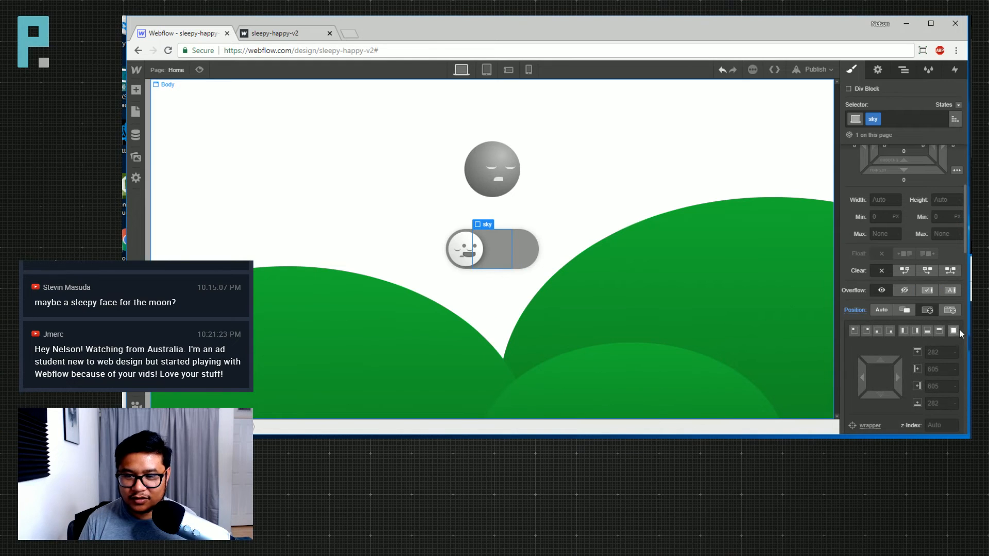
{"action": "left_click", "coordinate": [954, 330]}
Add a linear background gradient to the sky and reverse it to run from white to black at 180 degrees
{"action": "scroll", "coordinate": [906, 385], "scroll_direction": "down", "scroll_amount": 5}
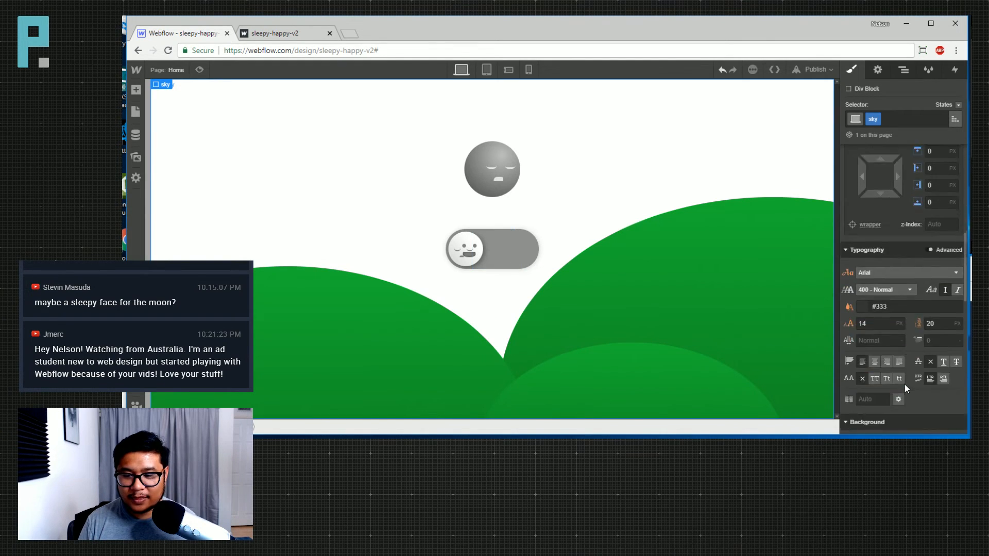
{"action": "scroll", "coordinate": [905, 388], "scroll_direction": "down", "scroll_amount": 2}
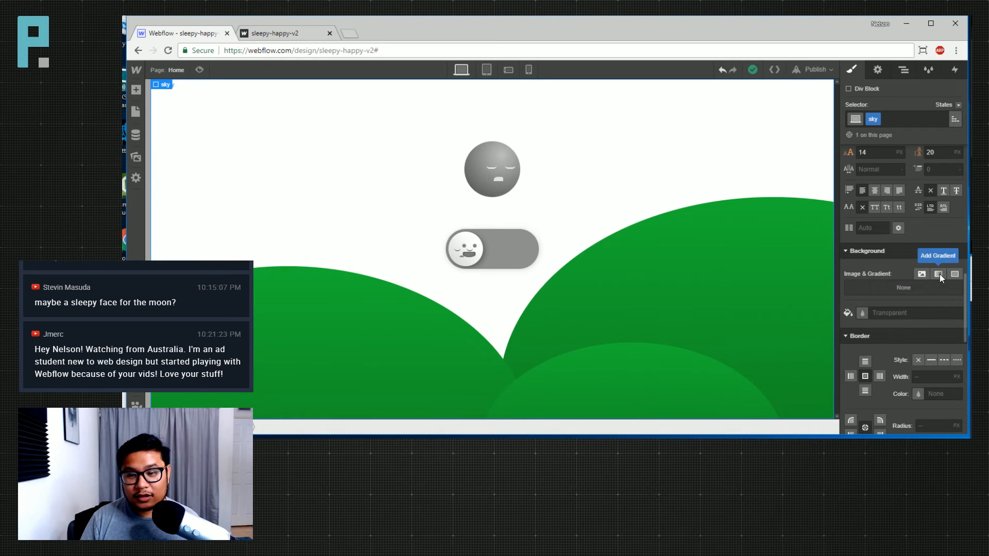
{"action": "left_click", "coordinate": [940, 274]}
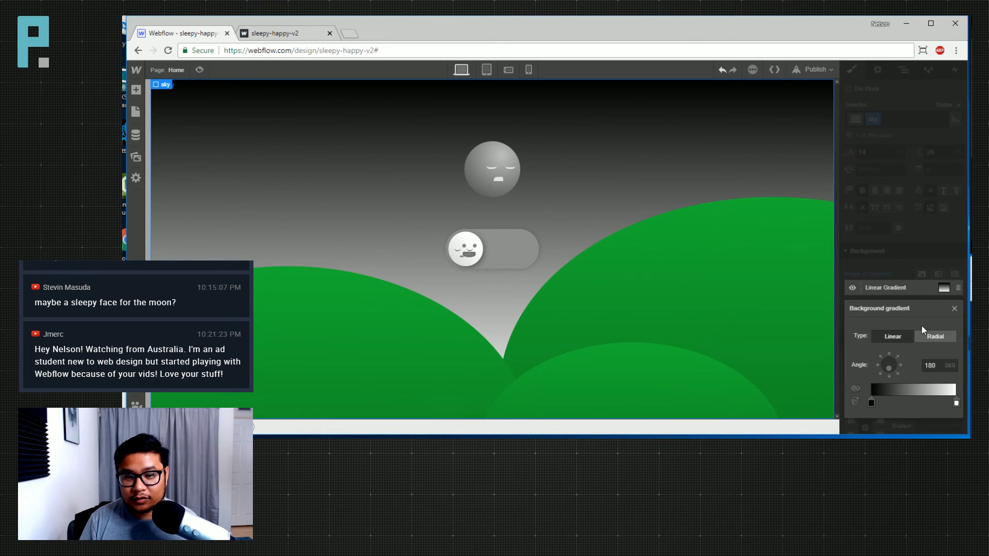
{"action": "left_click", "coordinate": [855, 402]}
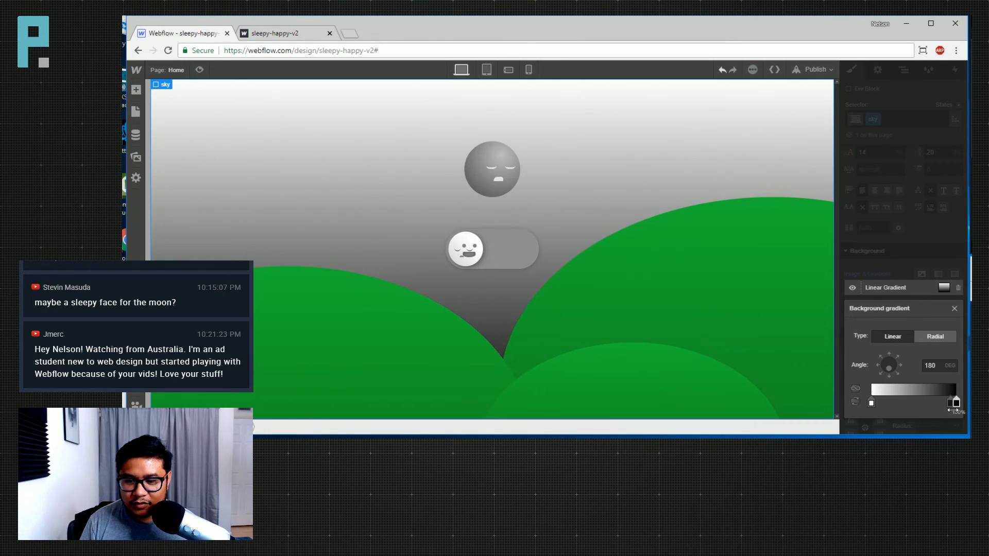
Change the black end stop of the sky gradient to a very dark violet-blue
{"action": "left_click", "coordinate": [947, 403]}
{"action": "left_click_drag", "start_coordinate": [947, 403], "coordinate": [956, 402]}
{"action": "left_click", "coordinate": [956, 403]}
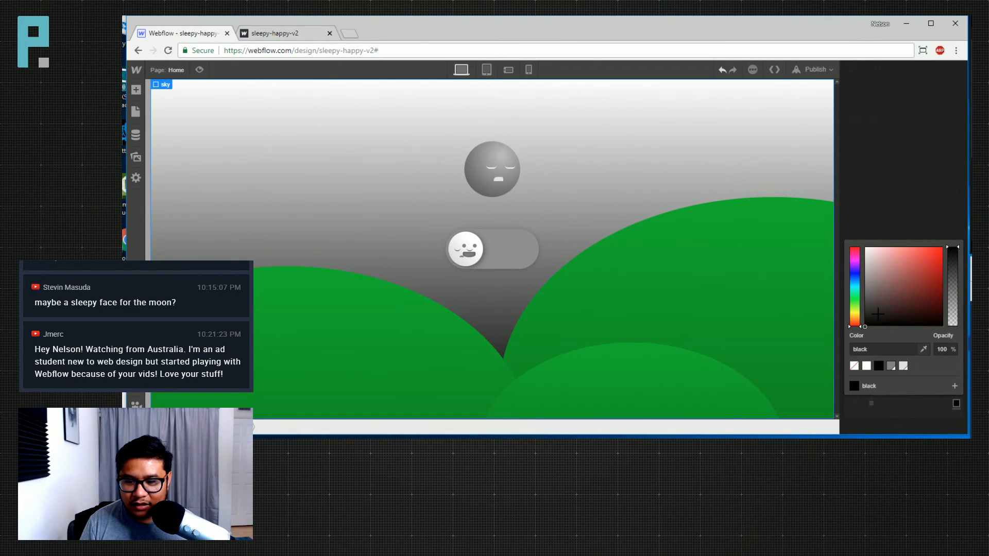
{"action": "left_click_drag", "start_coordinate": [855, 275], "coordinate": [855, 268]}
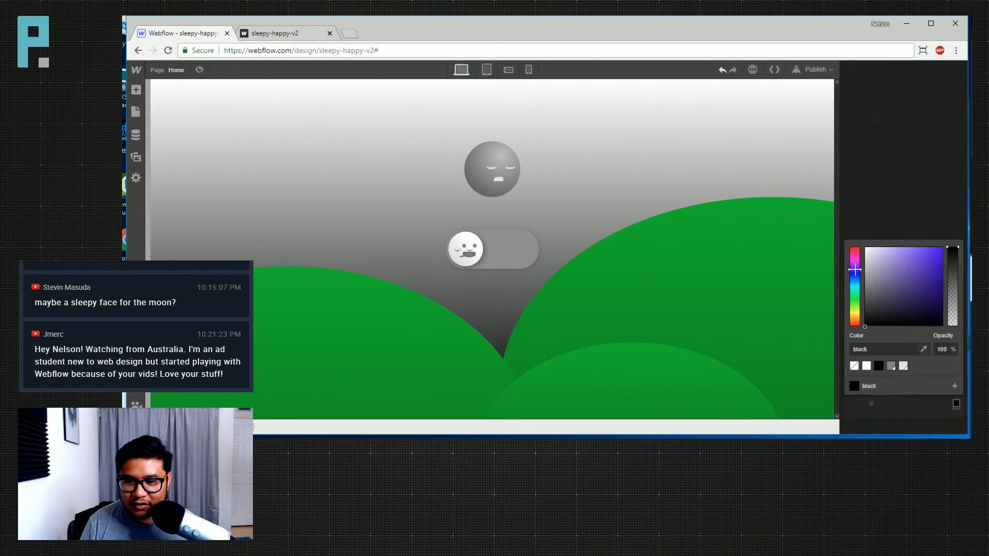
{"action": "left_click_drag", "start_coordinate": [953, 273], "coordinate": [948, 315]}
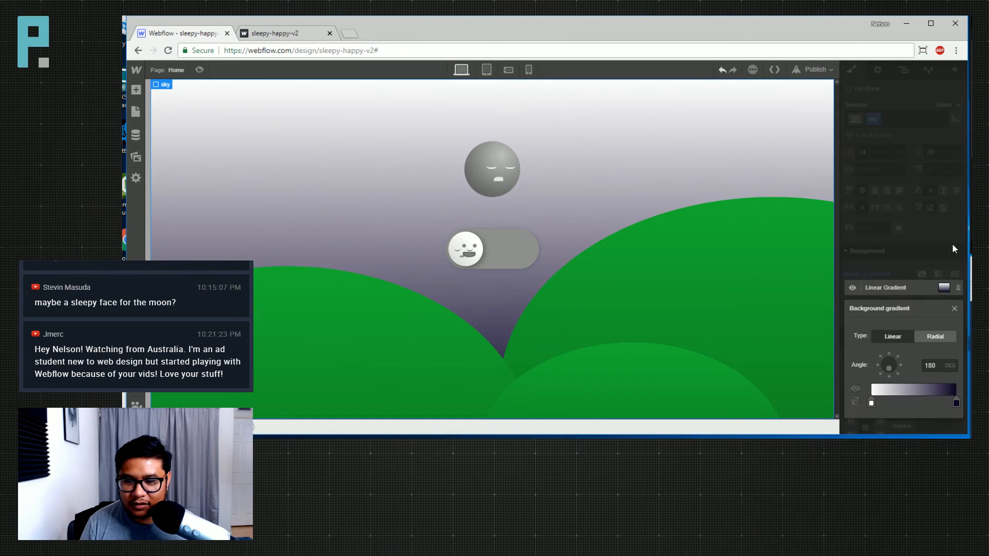
Add a stop at 80% of the sky gradient and color it deep blue #00317a
{"action": "left_click", "coordinate": [938, 402]}
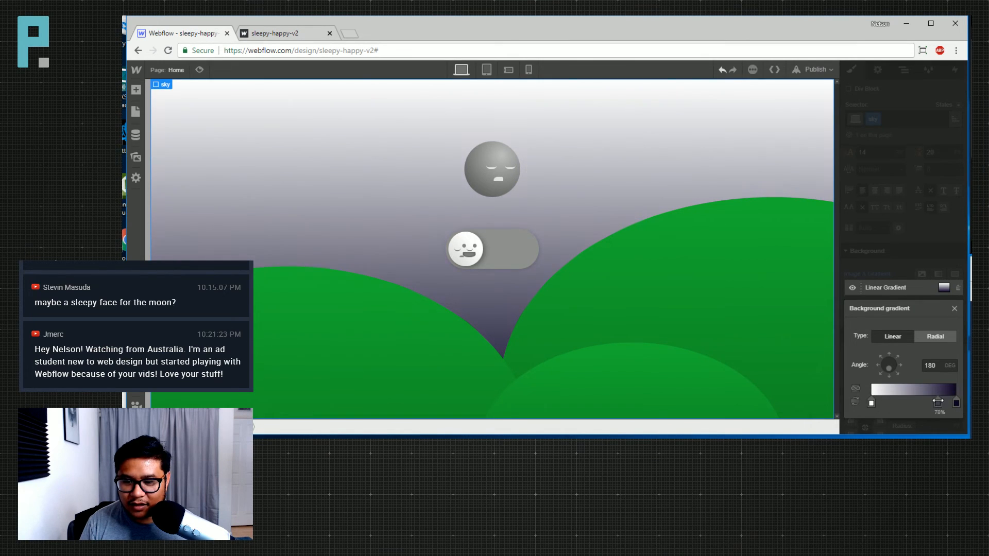
{"action": "left_click_drag", "start_coordinate": [938, 402], "coordinate": [940, 403]}
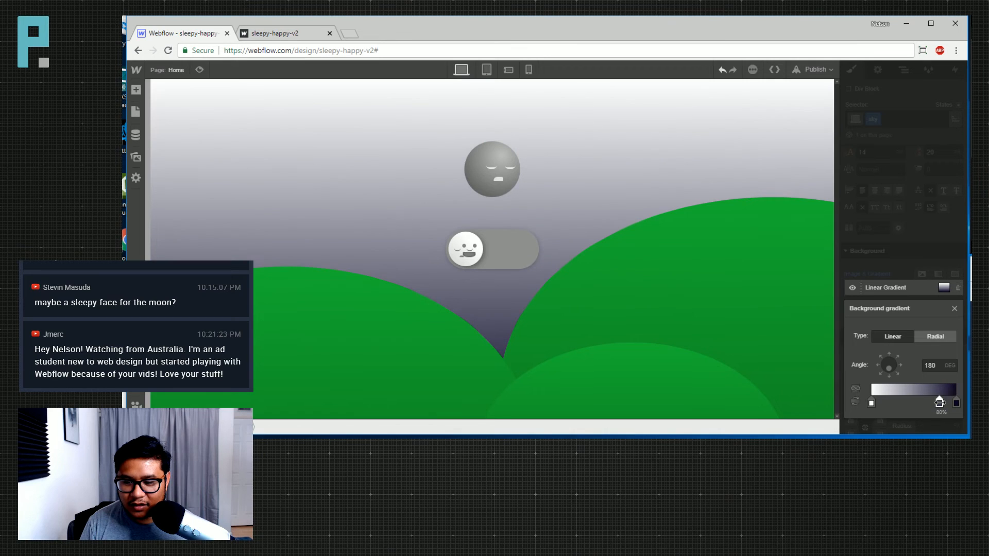
{"action": "left_click", "coordinate": [940, 403]}
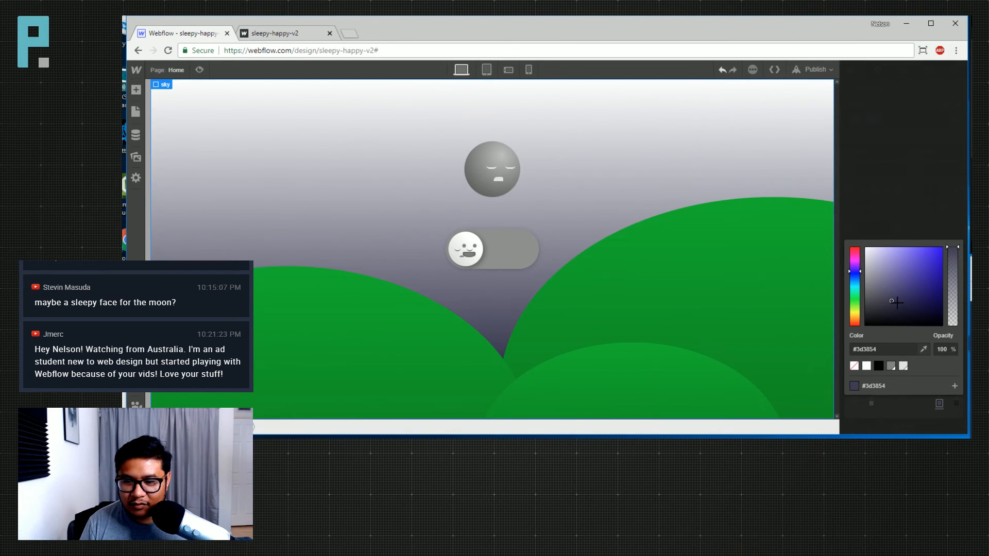
{"action": "left_click_drag", "start_coordinate": [896, 303], "coordinate": [945, 297]}
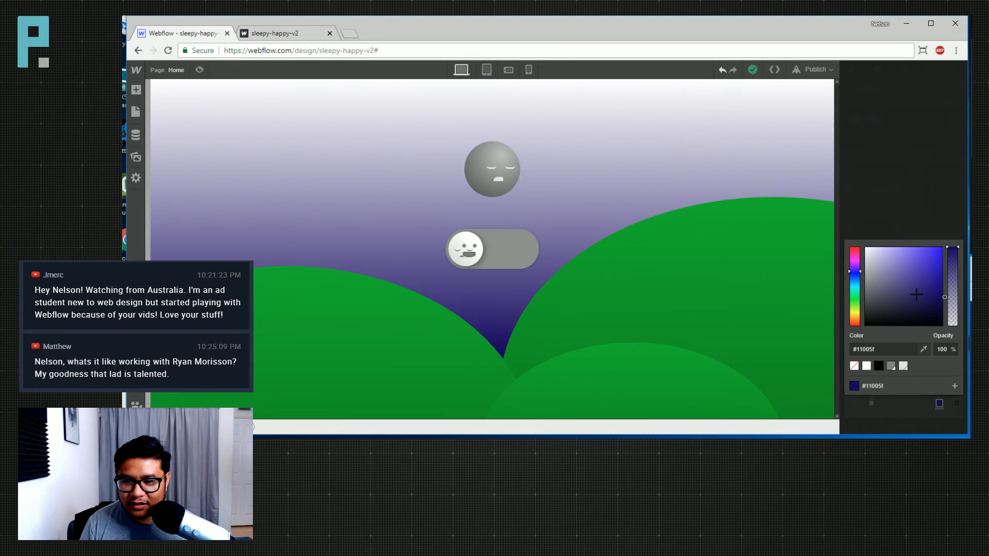
{"action": "left_click", "coordinate": [855, 278]}
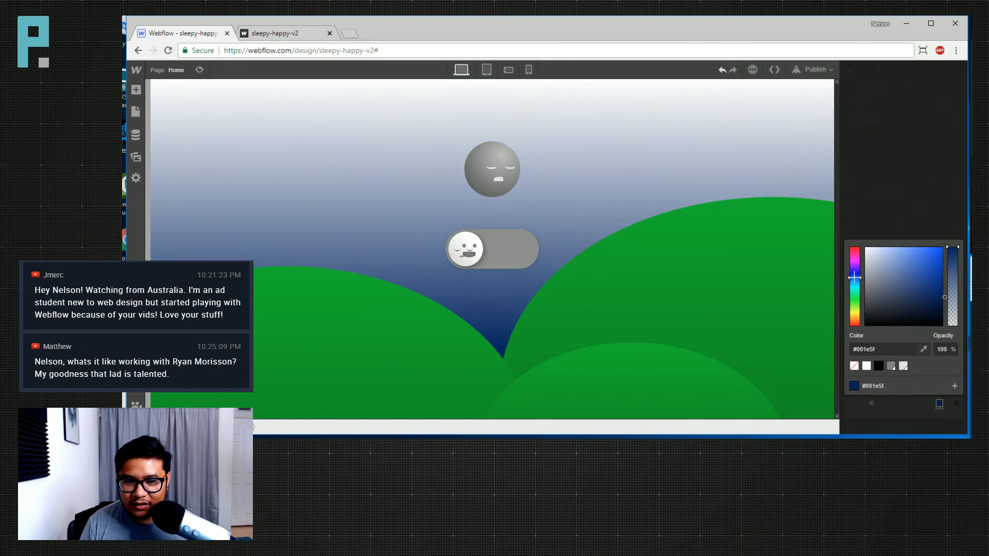
{"action": "left_click", "coordinate": [944, 289]}
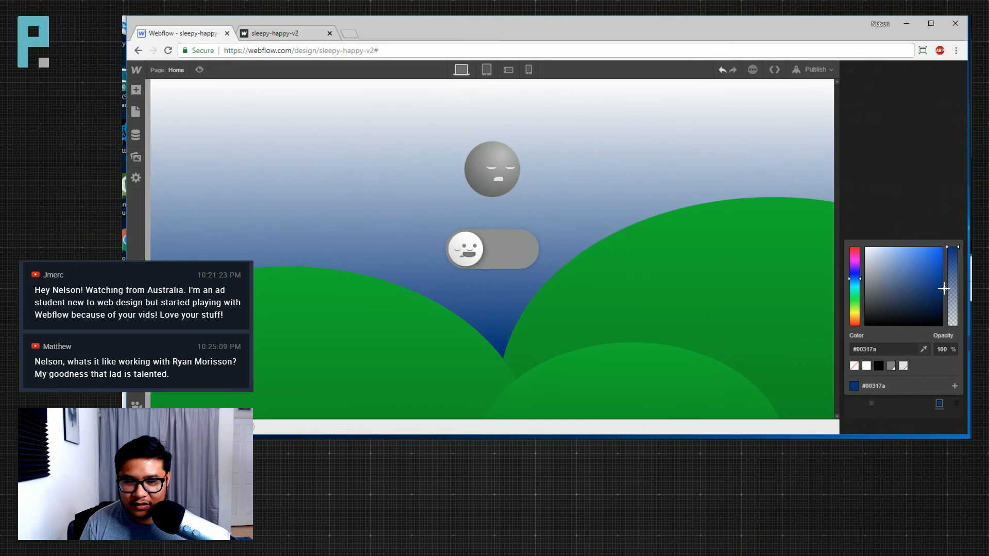
{"action": "left_click", "coordinate": [956, 403]}
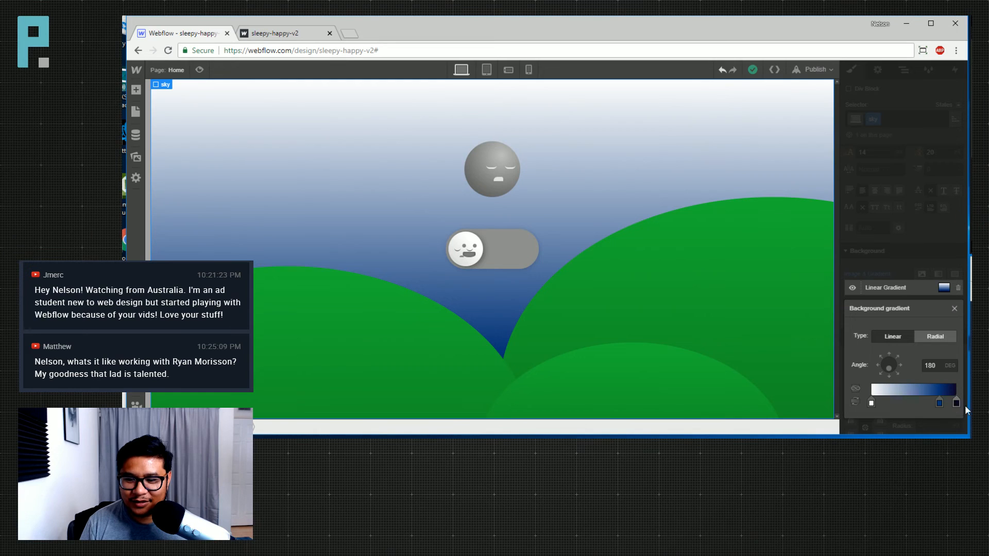
{"action": "left_click", "coordinate": [940, 402]}
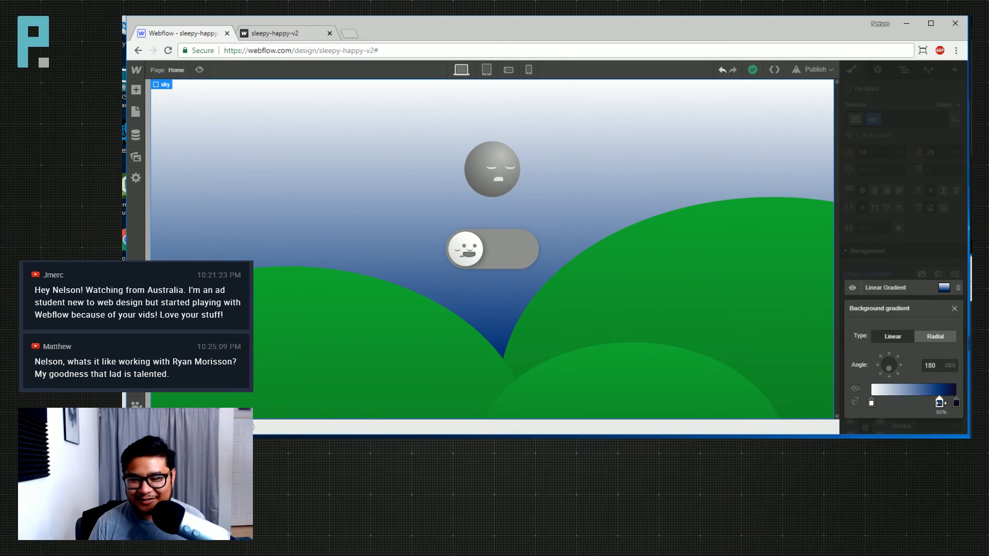
{"action": "left_click", "coordinate": [924, 403]}
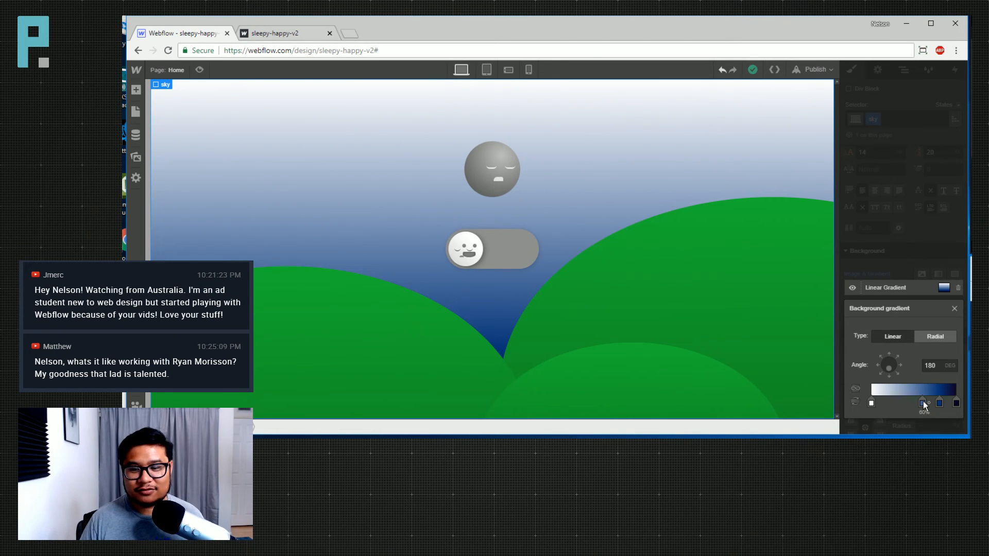
{"action": "left_click_drag", "start_coordinate": [923, 405], "coordinate": [872, 407]}
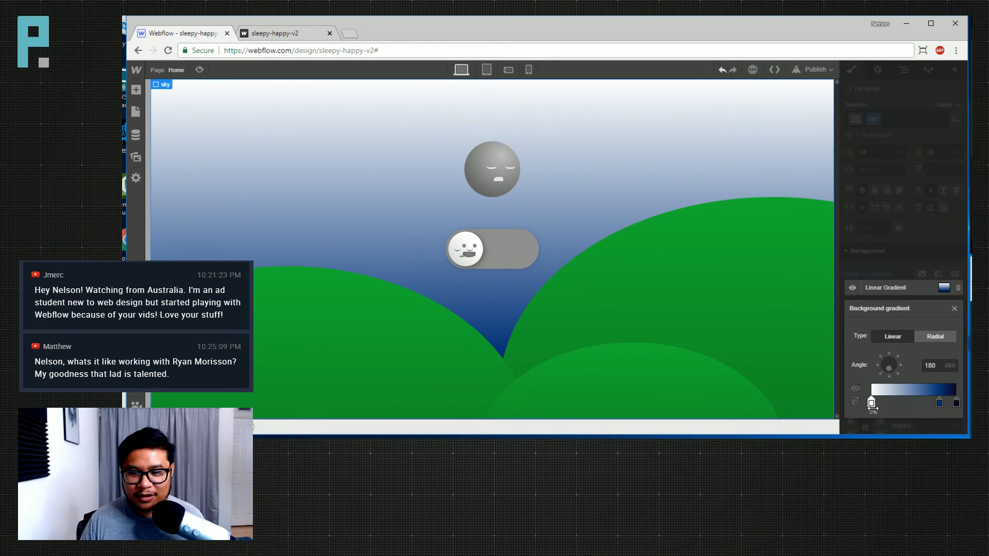
{"action": "left_click", "coordinate": [871, 403]}
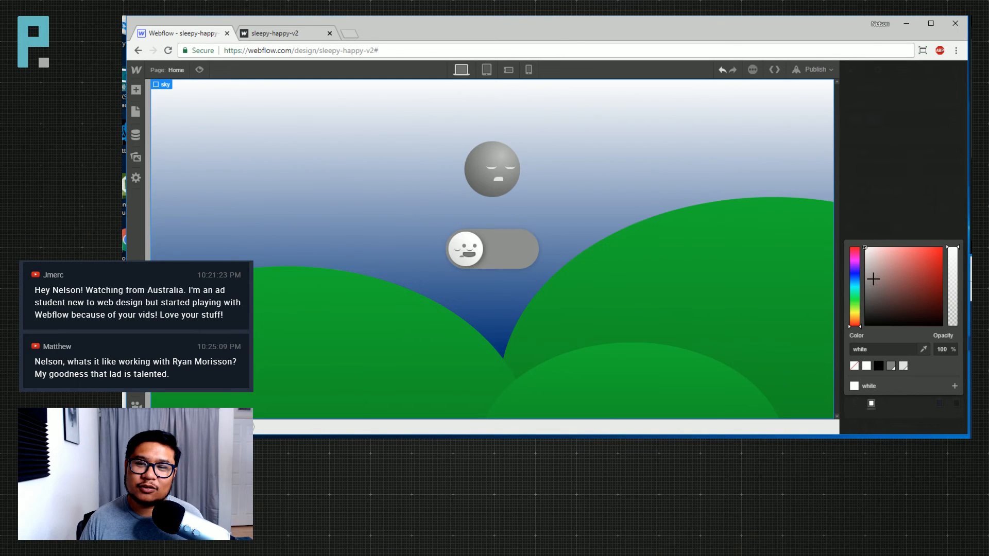
{"action": "left_click", "coordinate": [913, 215]}
{"action": "key", "text": "Delete"}
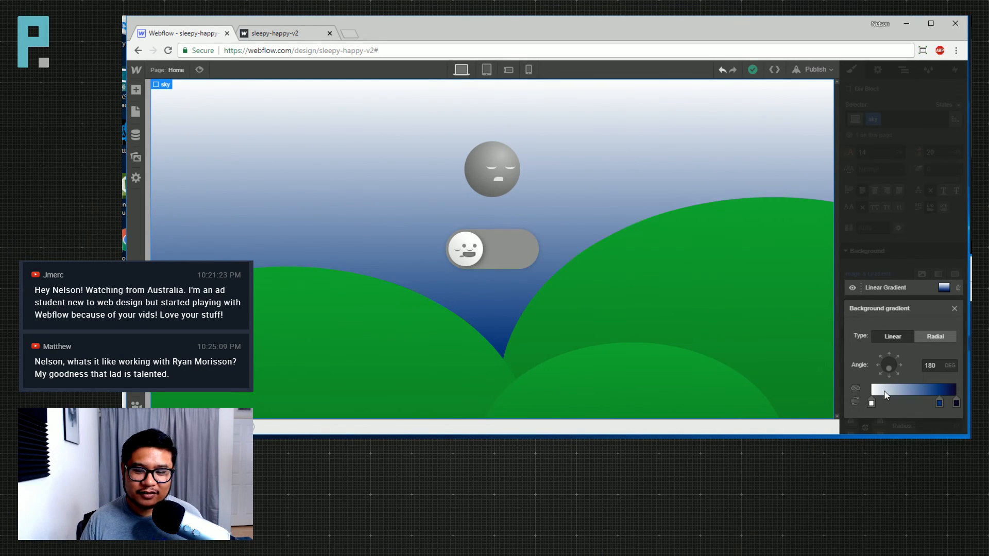
Change the white start stop of the sky gradient to light blue #a6dfff
{"action": "left_click", "coordinate": [957, 403]}
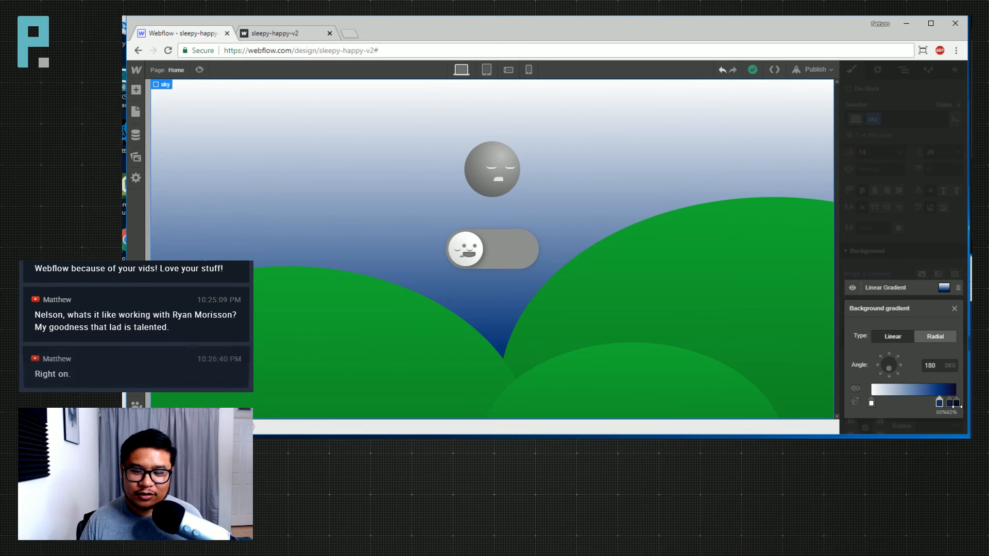
{"action": "left_click", "coordinate": [871, 403]}
{"action": "left_click", "coordinate": [872, 403]}
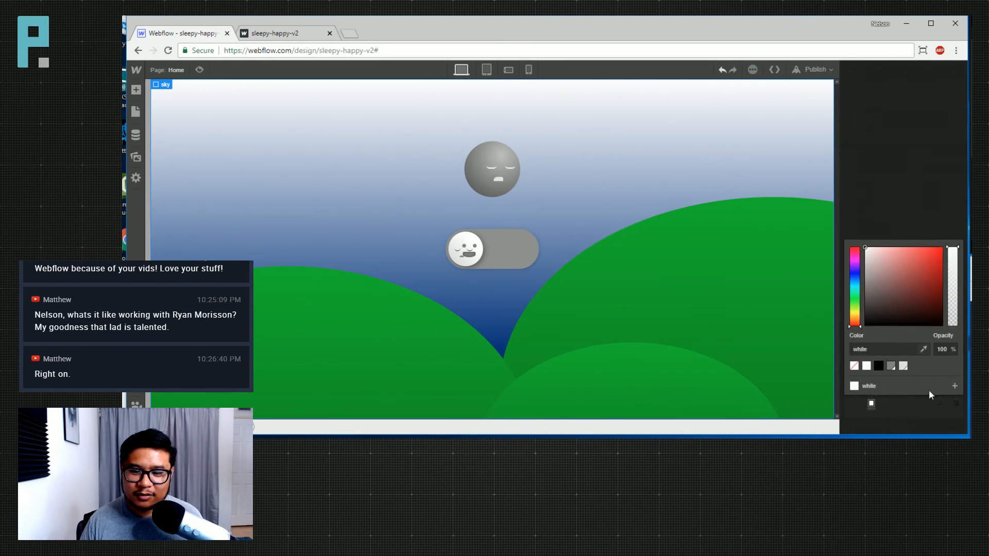
{"action": "left_click", "coordinate": [854, 285]}
{"action": "left_click", "coordinate": [906, 273]}
{"action": "left_click_drag", "start_coordinate": [906, 273], "coordinate": [945, 247]}
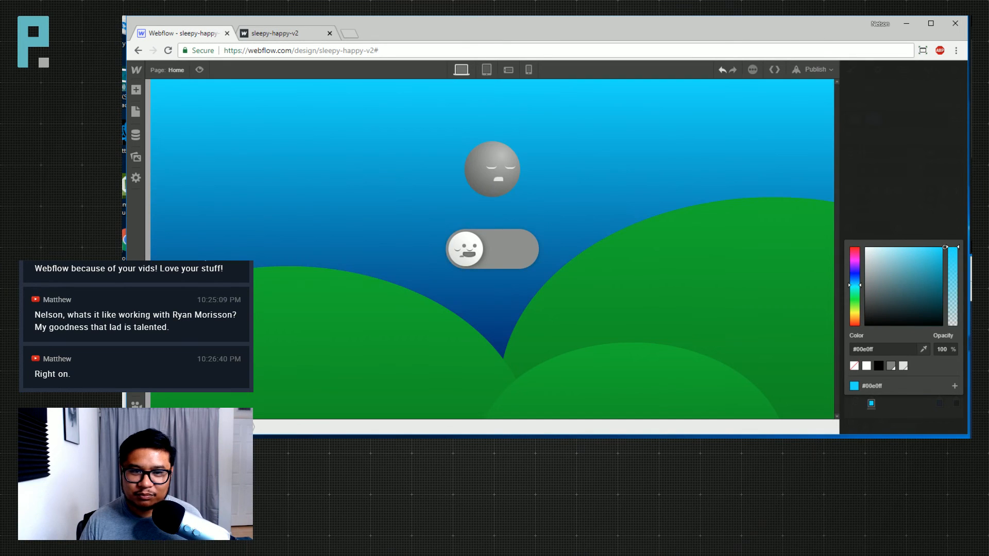
{"action": "left_click_drag", "start_coordinate": [854, 287], "coordinate": [855, 282]}
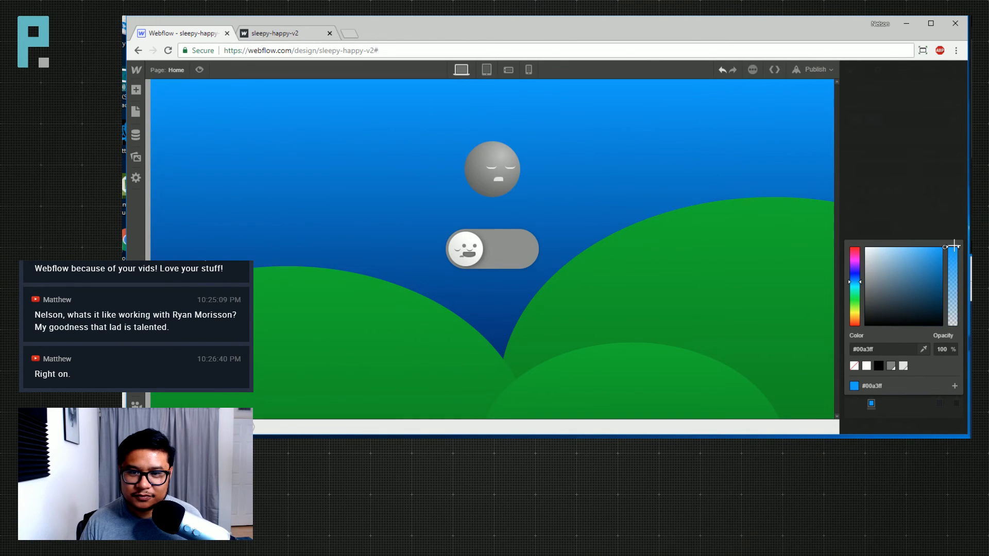
{"action": "mouse_move", "coordinate": [948, 252]}
{"action": "left_mouse_down"}
{"action": "mouse_move", "coordinate": [926, 234]}
{"action": "mouse_move", "coordinate": [910, 247]}
{"action": "mouse_move", "coordinate": [892, 238]}
{"action": "left_mouse_up"}
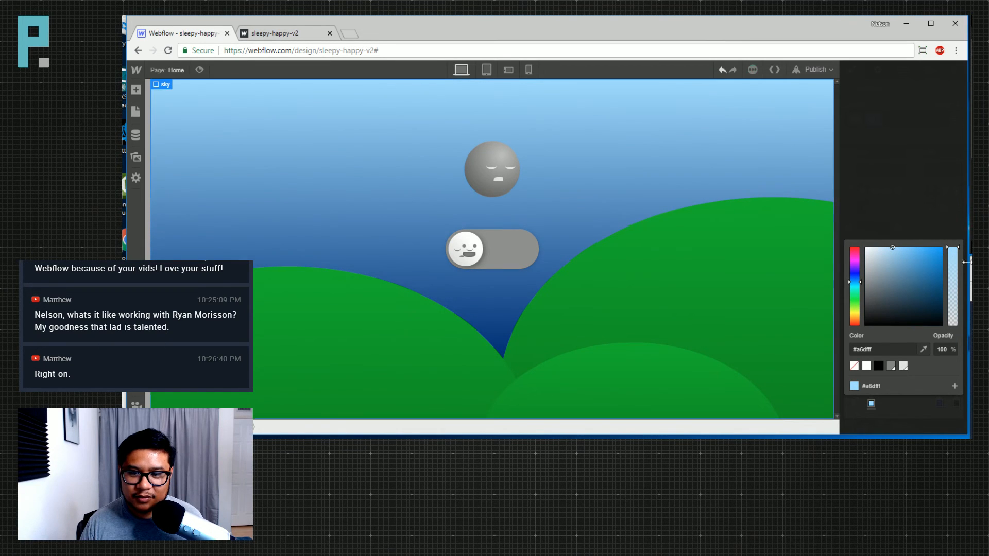
{"action": "left_click", "coordinate": [923, 230]}
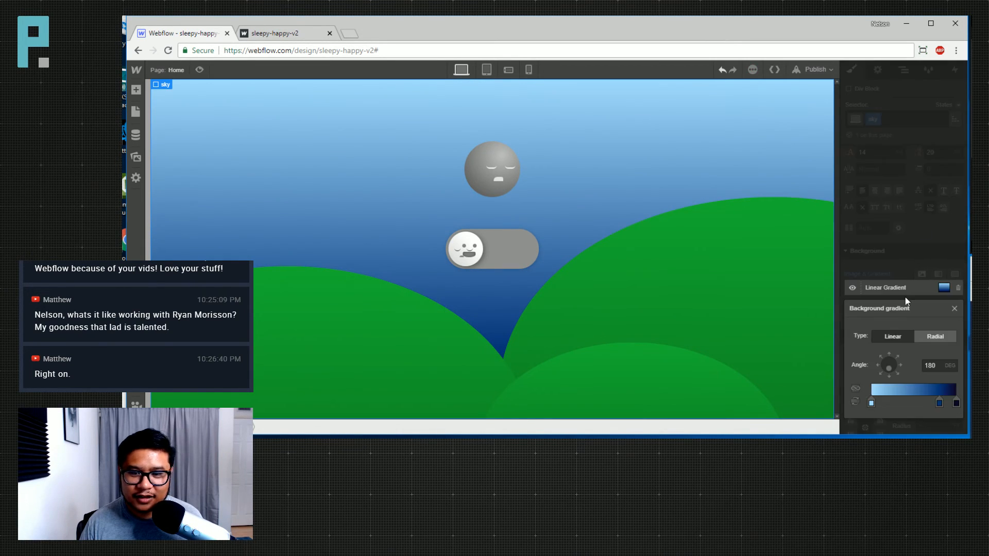
Add a stop at 20% of the sky gradient and color it a more saturated medium blue
{"action": "left_click", "coordinate": [883, 403]}
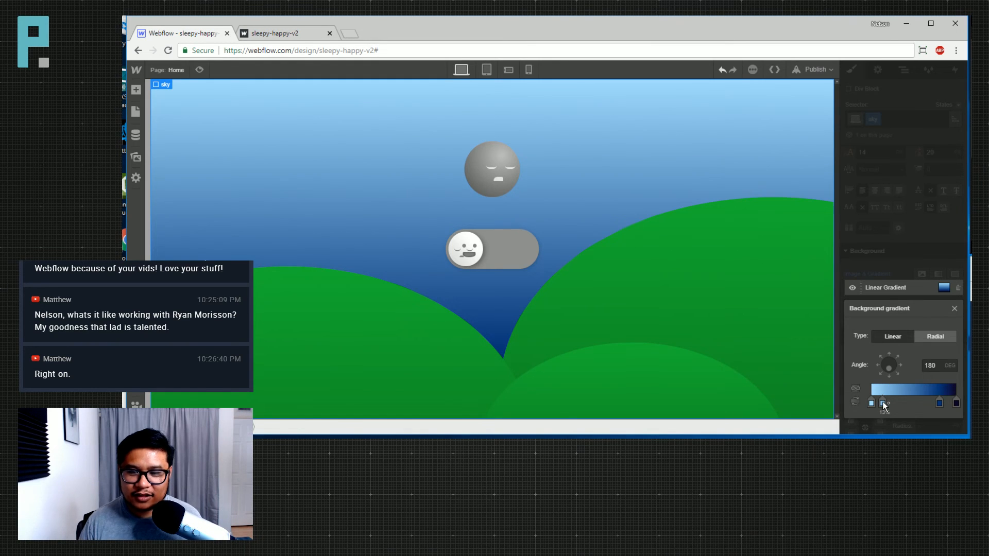
{"action": "mouse_move", "coordinate": [884, 405]}
{"action": "left_mouse_down"}
{"action": "mouse_move", "coordinate": [917, 402]}
{"action": "mouse_move", "coordinate": [890, 407]}
{"action": "left_mouse_up"}
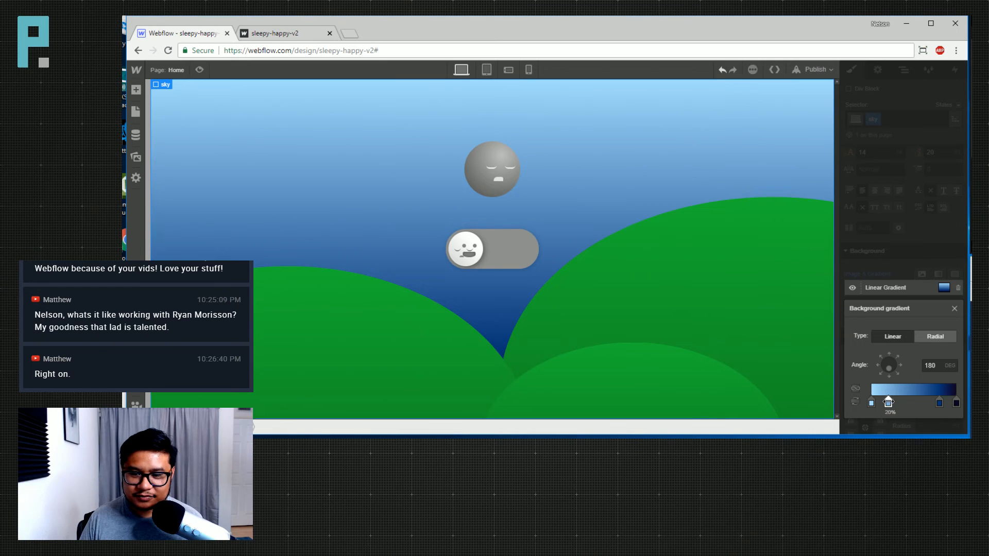
{"action": "left_click", "coordinate": [888, 403]}
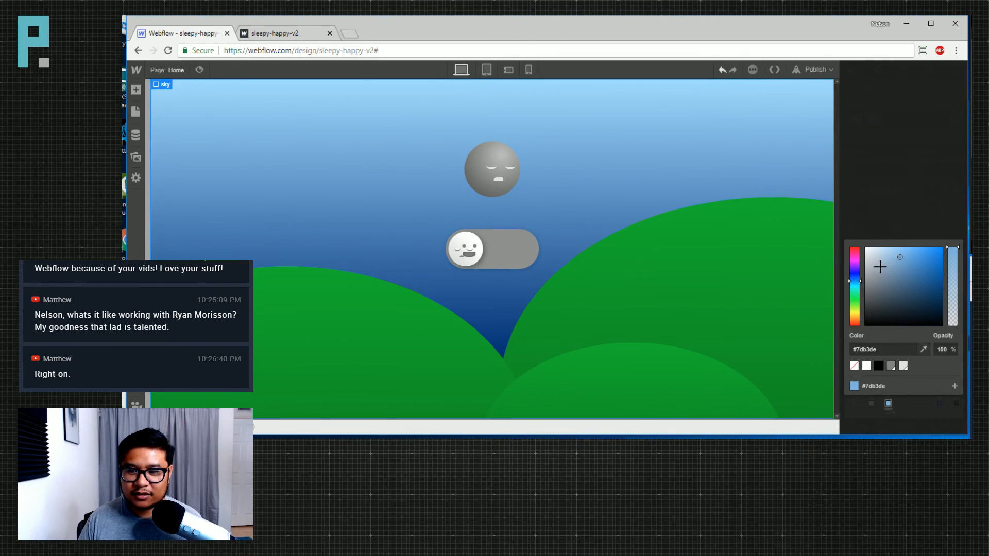
{"action": "left_click", "coordinate": [921, 263]}
{"action": "left_click_drag", "start_coordinate": [921, 263], "coordinate": [938, 256]}
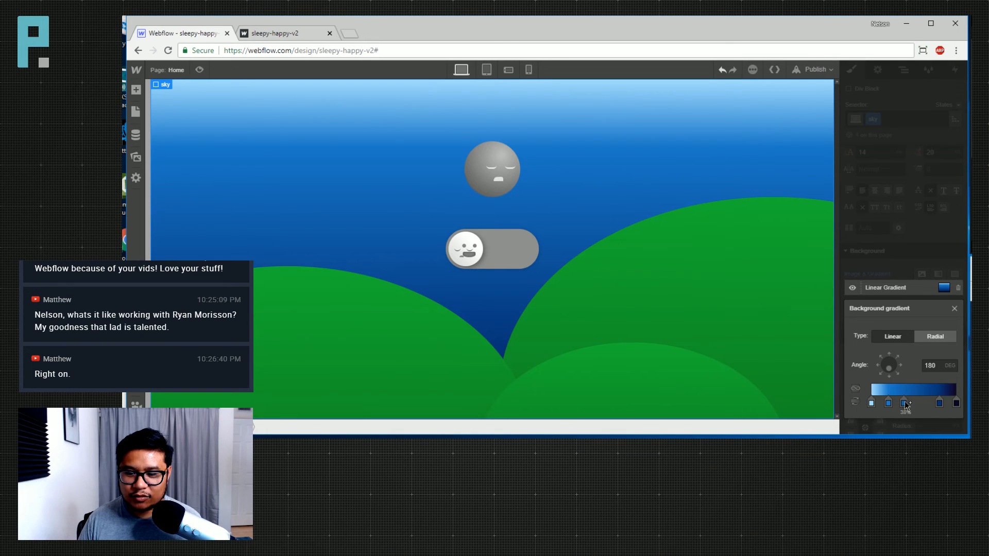
Add a stop at 40% of the sky gradient and color it golden yellow #f6c62a
{"action": "left_click_drag", "start_coordinate": [905, 404], "coordinate": [910, 401]}
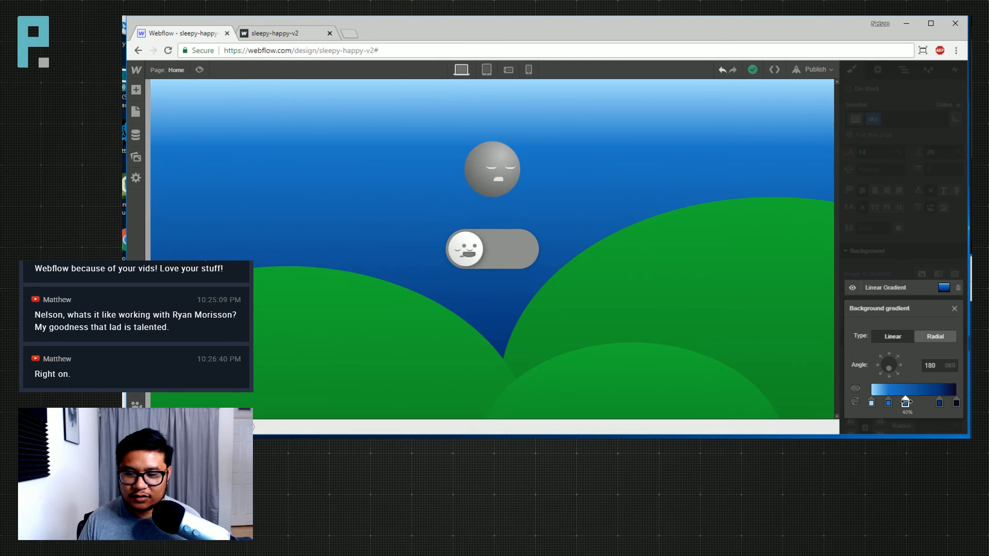
{"action": "left_click", "coordinate": [906, 403]}
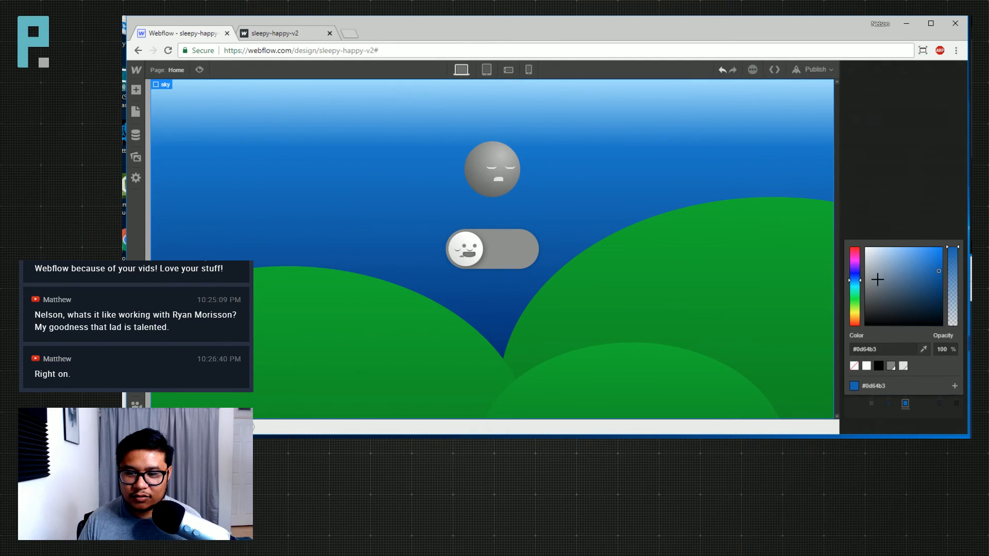
{"action": "left_click_drag", "start_coordinate": [854, 305], "coordinate": [857, 317]}
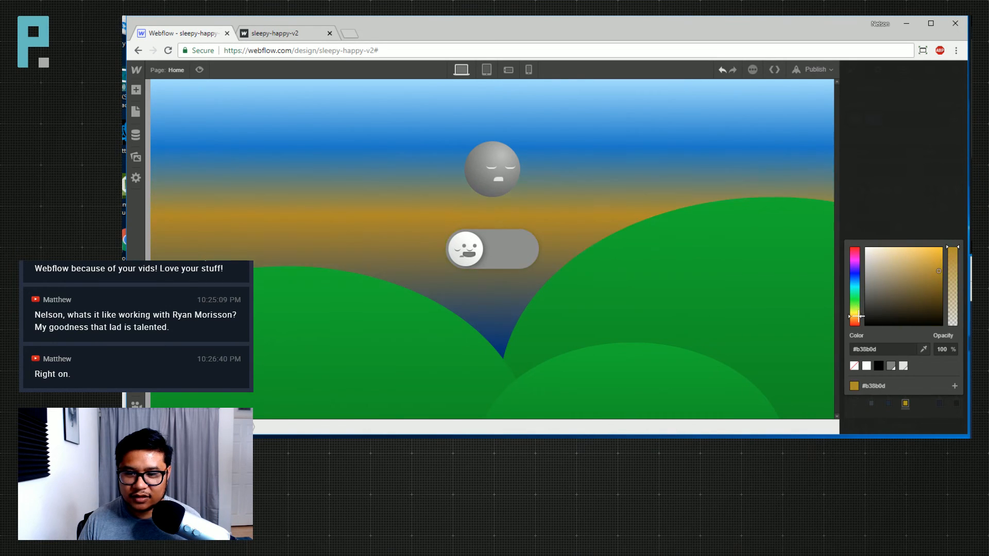
{"action": "mouse_move", "coordinate": [926, 286]}
{"action": "left_mouse_down"}
{"action": "mouse_move", "coordinate": [953, 248]}
{"action": "mouse_move", "coordinate": [933, 259]}
{"action": "mouse_move", "coordinate": [945, 249]}
{"action": "mouse_move", "coordinate": [924, 277]}
{"action": "mouse_move", "coordinate": [954, 247]}
{"action": "mouse_move", "coordinate": [923, 265]}
{"action": "mouse_move", "coordinate": [929, 249]}
{"action": "left_mouse_up"}
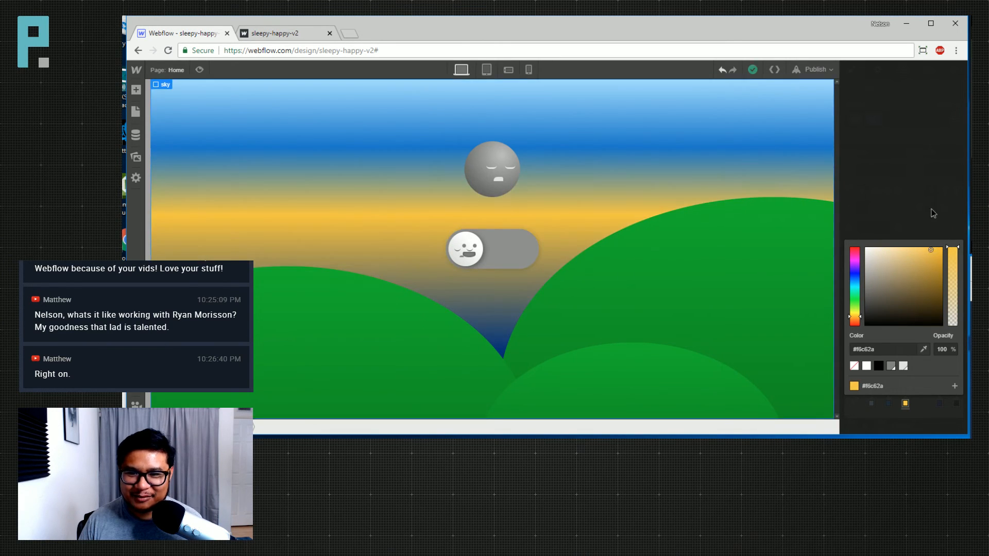
{"action": "left_click", "coordinate": [931, 214]}
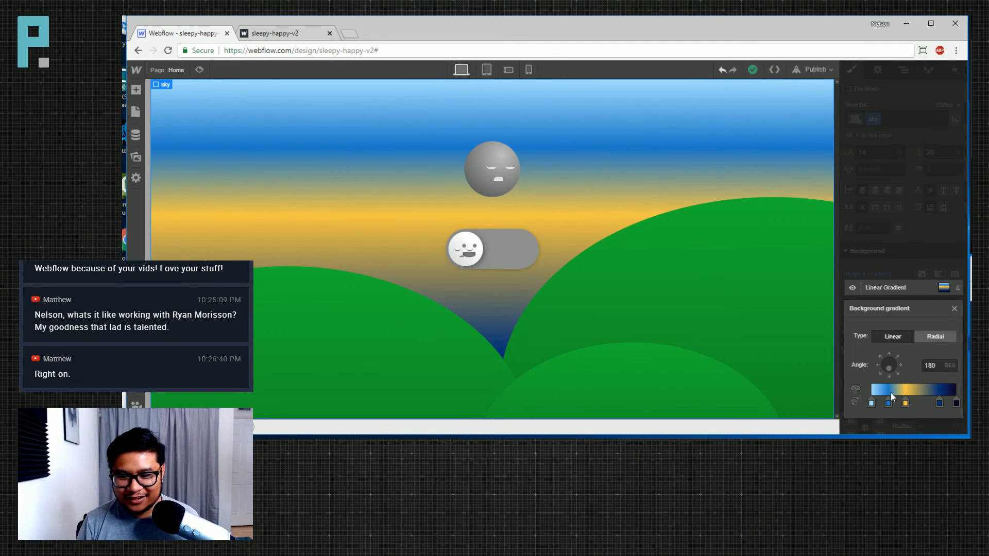
Add a stop at about 60% of the sky gradient, color it light pink, and close the gradient settings
{"action": "left_click", "coordinate": [924, 403]}
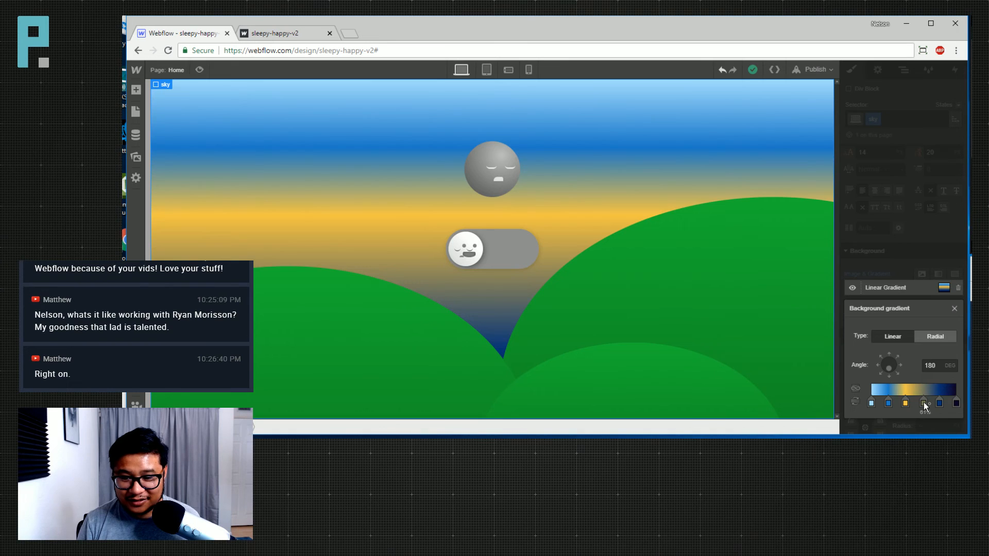
{"action": "left_click_drag", "start_coordinate": [924, 403], "coordinate": [924, 402]}
{"action": "left_click", "coordinate": [924, 402]}
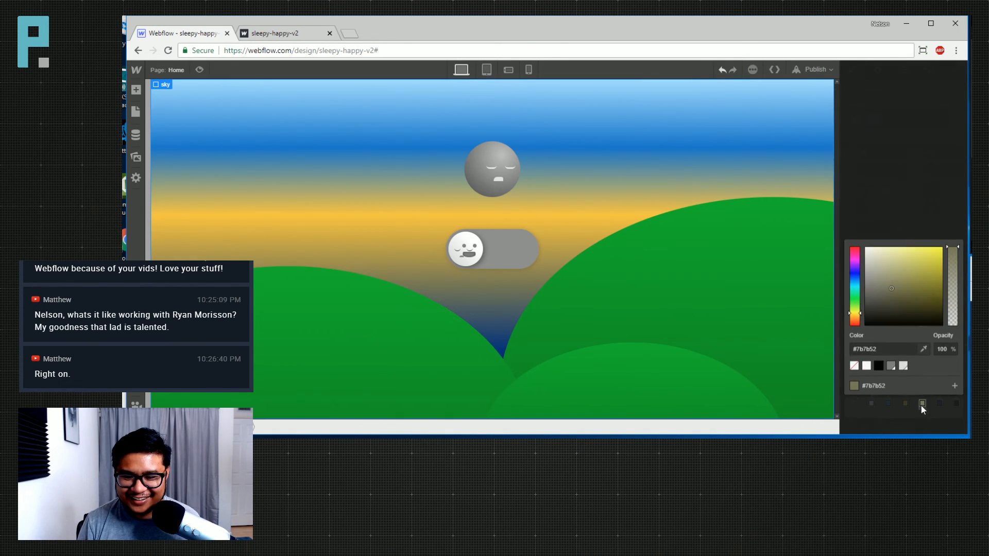
{"action": "mouse_move", "coordinate": [855, 318]}
{"action": "left_mouse_down"}
{"action": "mouse_move", "coordinate": [860, 259]}
{"action": "mouse_move", "coordinate": [906, 246]}
{"action": "mouse_move", "coordinate": [892, 252]}
{"action": "left_mouse_up"}
{"action": "left_click", "coordinate": [900, 247]}
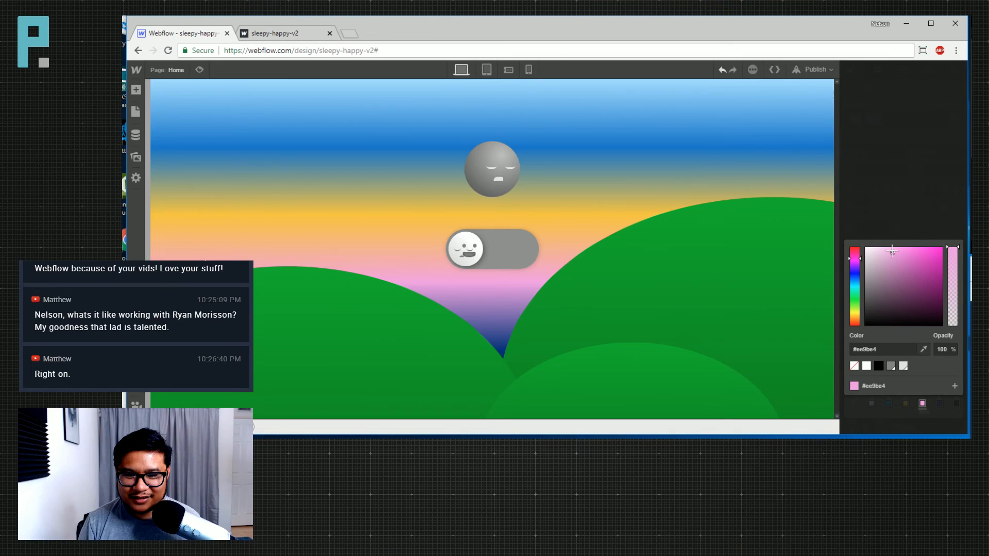
{"action": "left_click", "coordinate": [922, 205]}
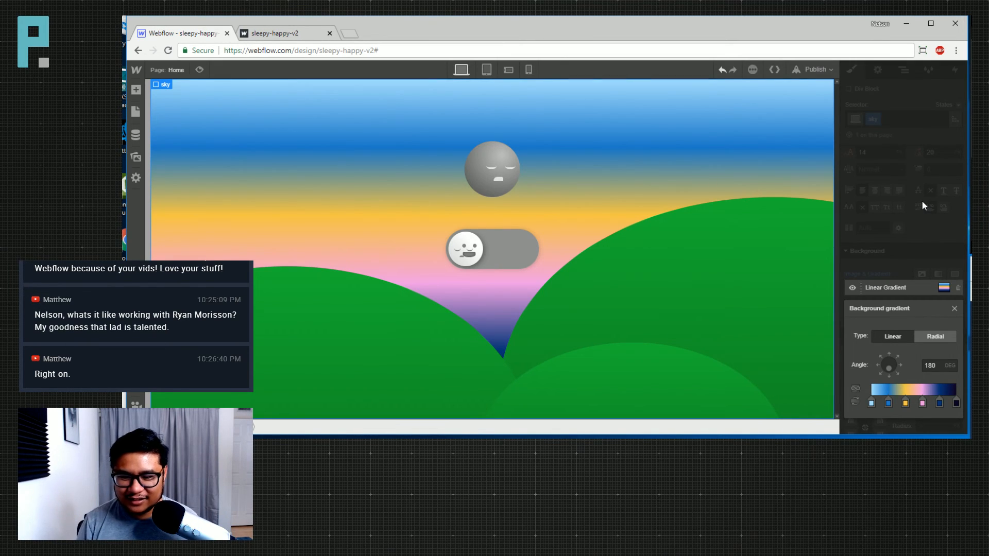
{"action": "left_click", "coordinate": [922, 201]}
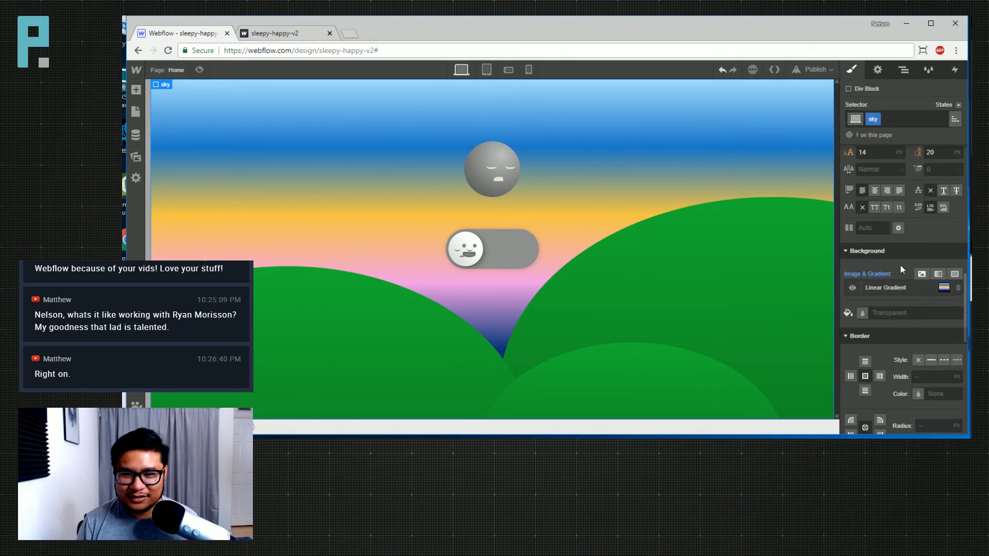
Set the sky's height to 200 VH and increase it to 400 VH
{"action": "scroll", "coordinate": [901, 257], "scroll_direction": "up", "scroll_amount": 8}
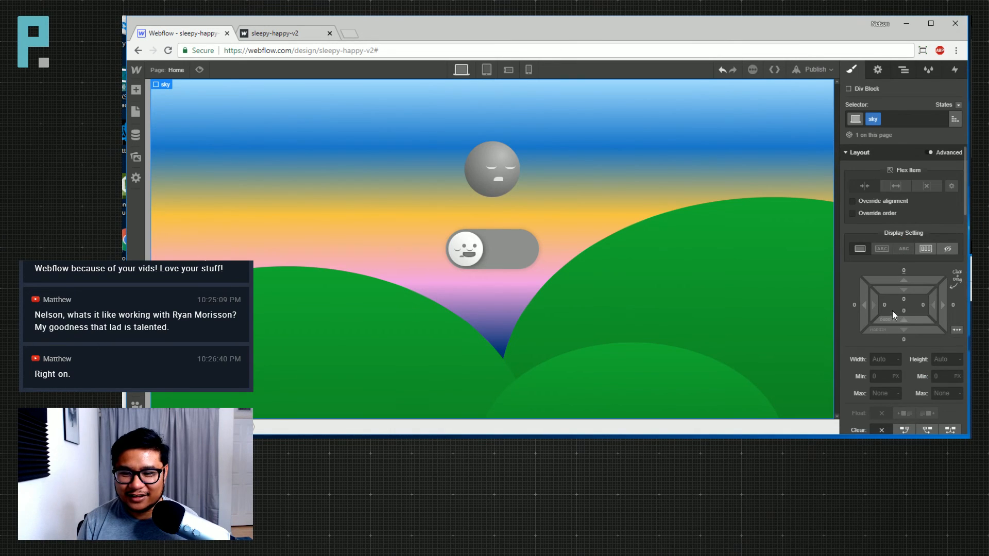
{"action": "scroll", "coordinate": [902, 348], "scroll_direction": "down", "scroll_amount": 5}
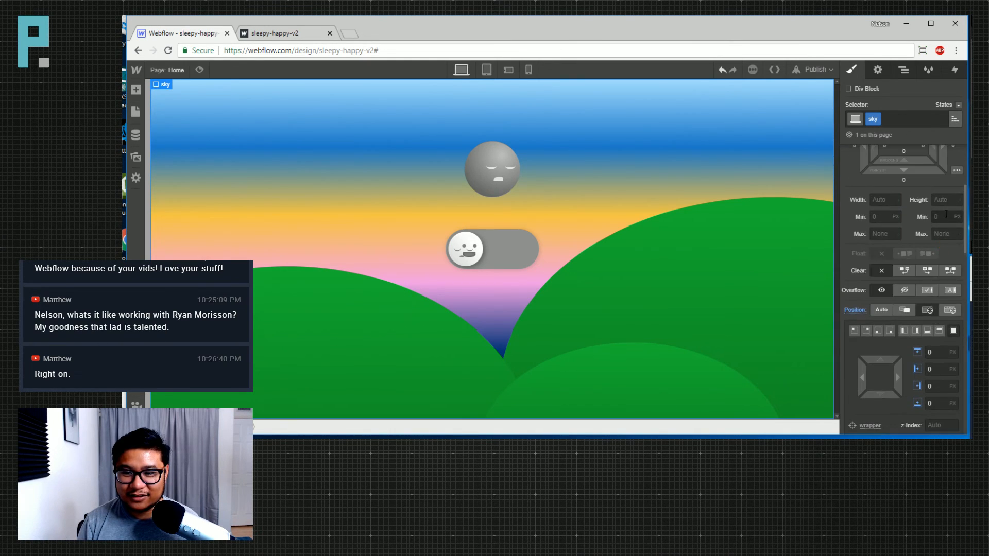
{"action": "left_click", "coordinate": [948, 200]}
{"action": "type", "text": "200vh"}
{"action": "key", "text": "Return"}
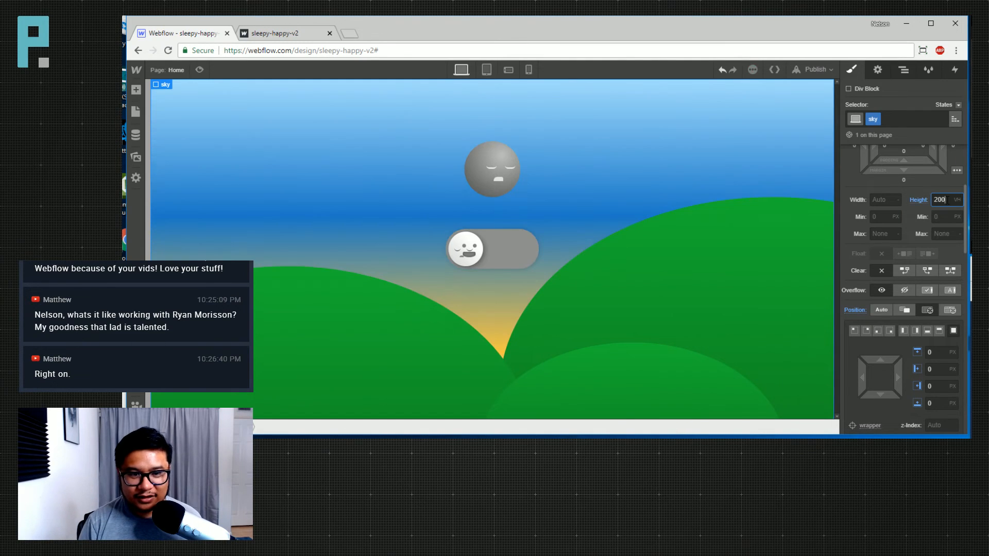
{"action": "double_click", "coordinate": [946, 205]}
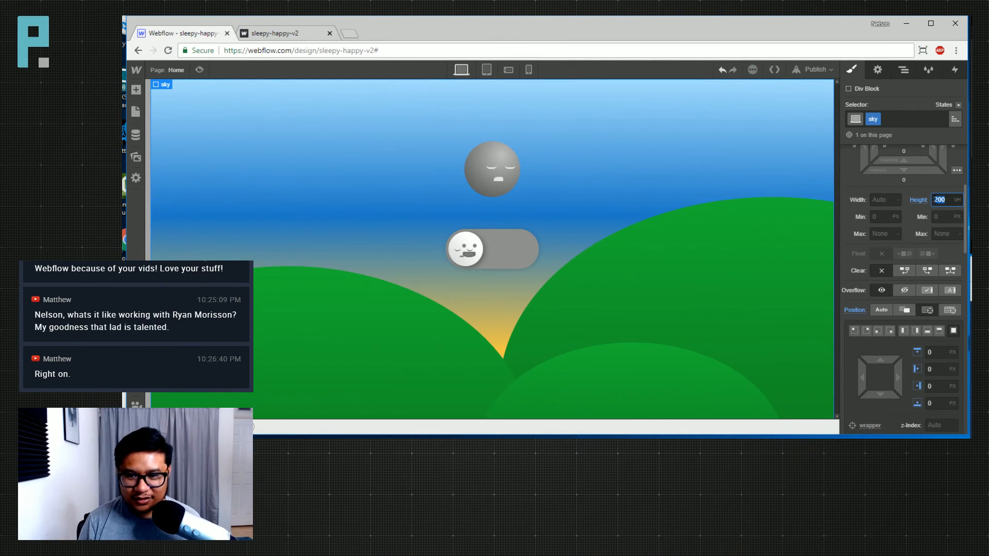
{"action": "type", "text": "400"}
{"action": "key", "text": "Return"}
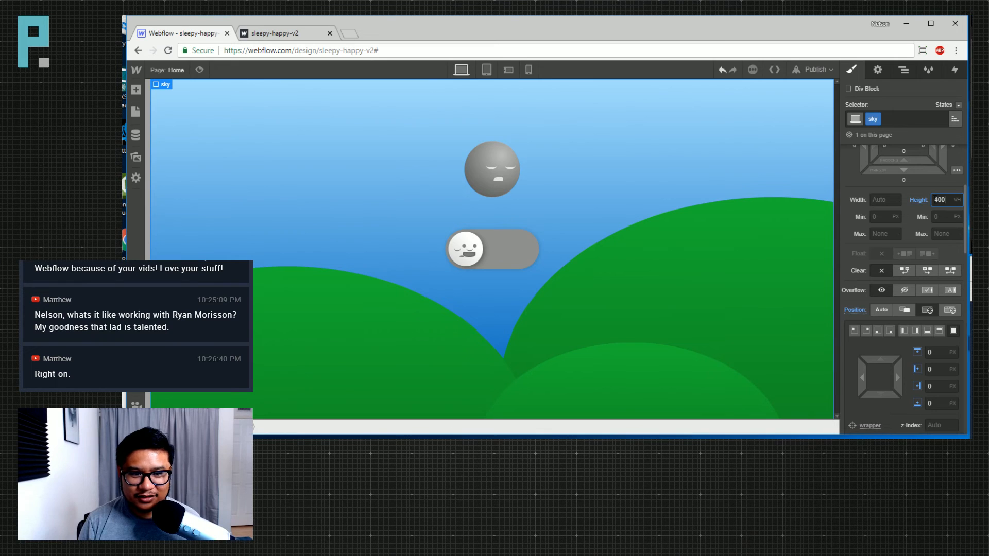
Anchor the sky to the wrapper's top edge at full width instead of to all four sides
{"action": "scroll", "coordinate": [905, 362], "scroll_direction": "down", "scroll_amount": 10}
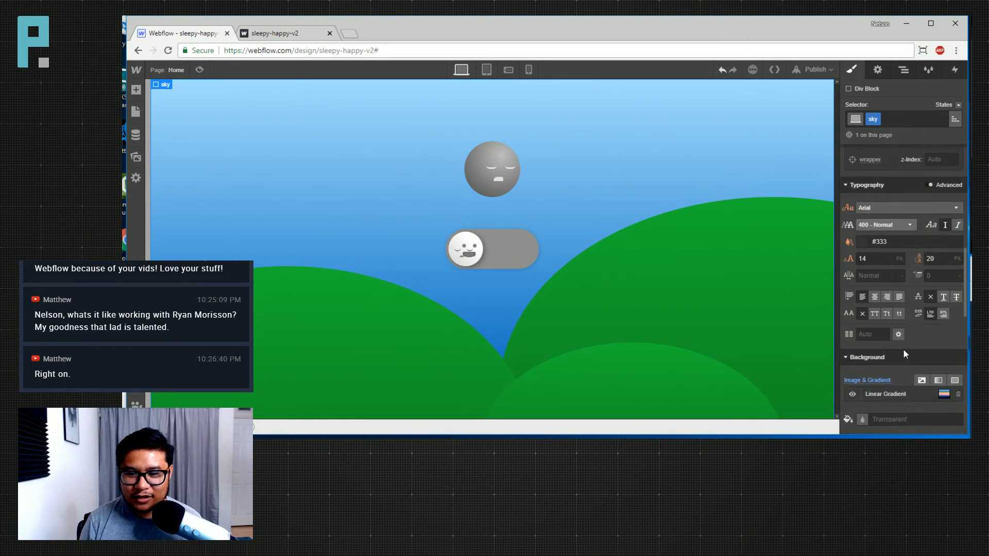
{"action": "scroll", "coordinate": [903, 348], "scroll_direction": "down", "scroll_amount": 4}
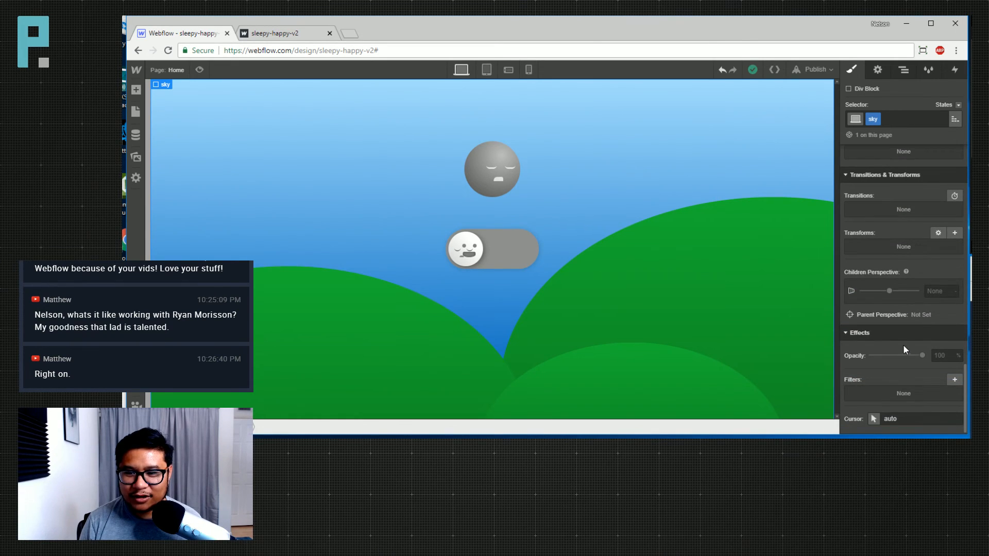
{"action": "scroll", "coordinate": [927, 267], "scroll_direction": "up", "scroll_amount": 12}
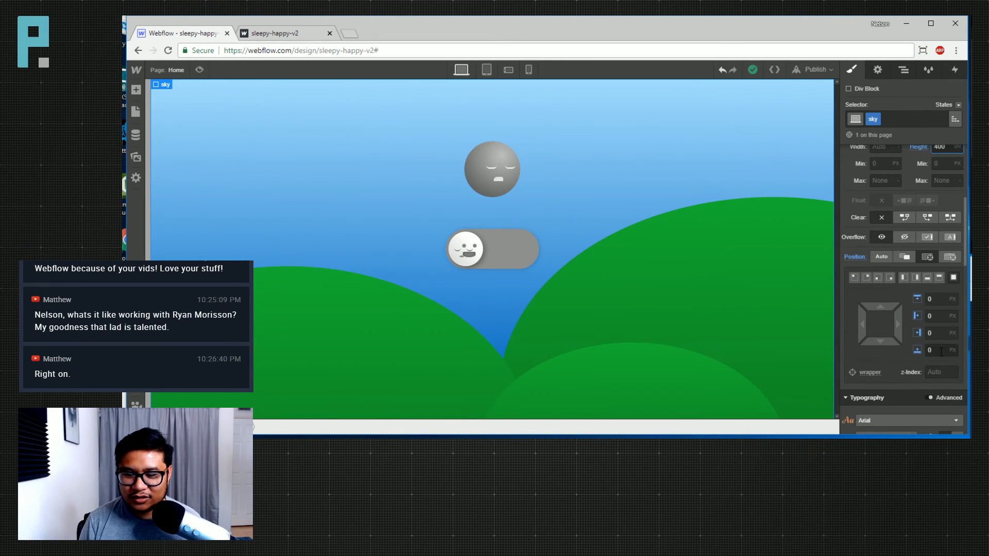
{"action": "left_click", "coordinate": [942, 352]}
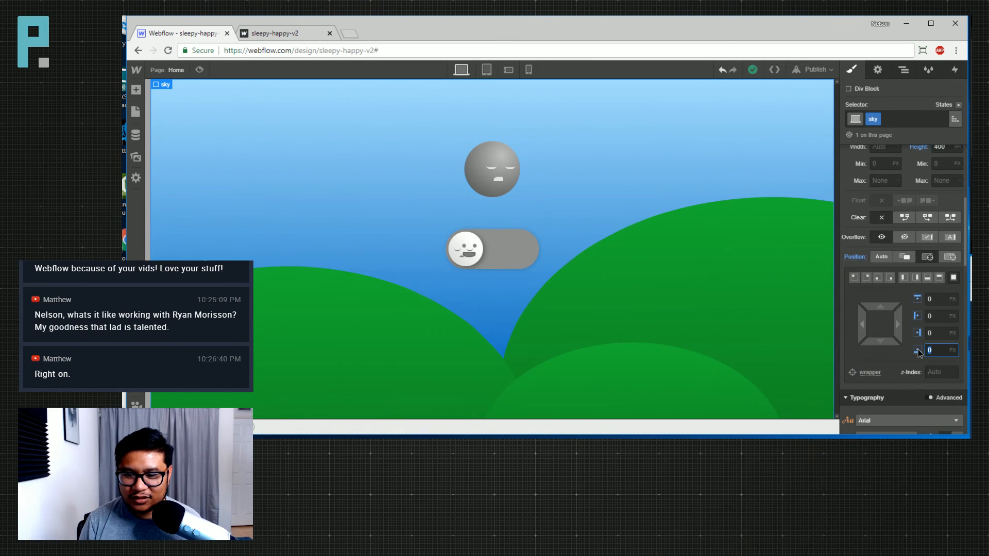
{"action": "left_click", "coordinate": [855, 277]}
{"action": "left_click", "coordinate": [940, 277]}
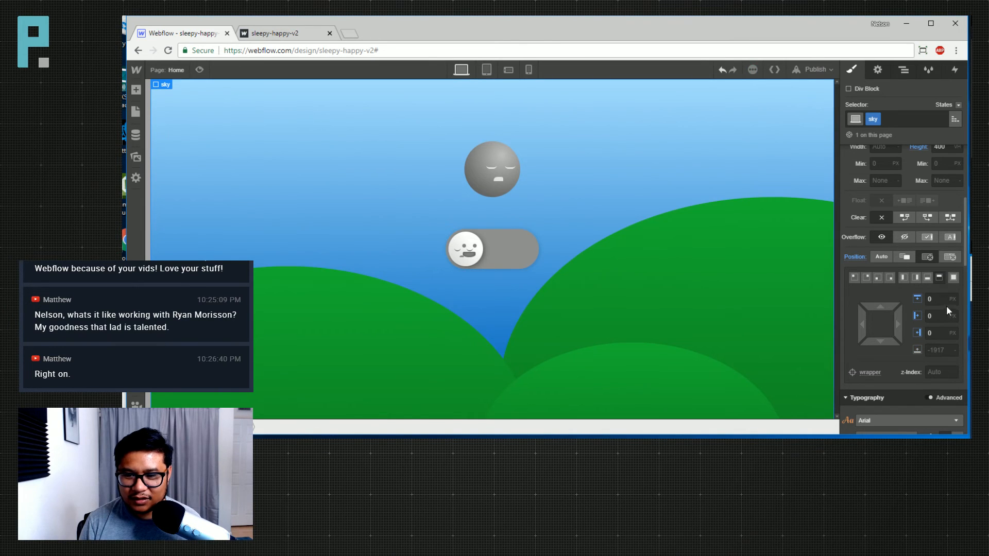
Set the sky's top offset to -300 VH
{"action": "left_click", "coordinate": [916, 300]}
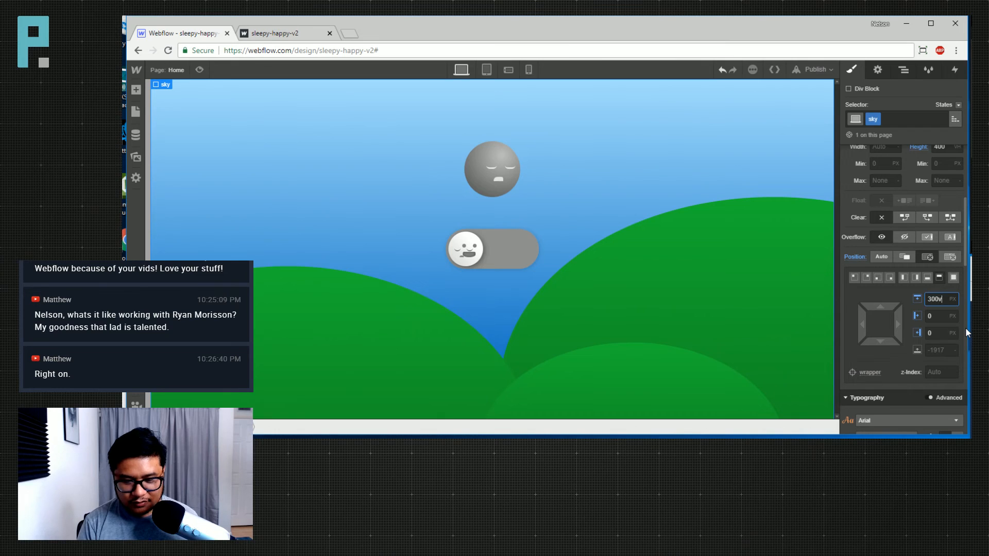
{"action": "type", "text": "300vh"}
{"action": "key", "text": "BackSpace"}
{"action": "key", "text": "BackSpace"}
{"action": "key", "text": "BackSpace"}
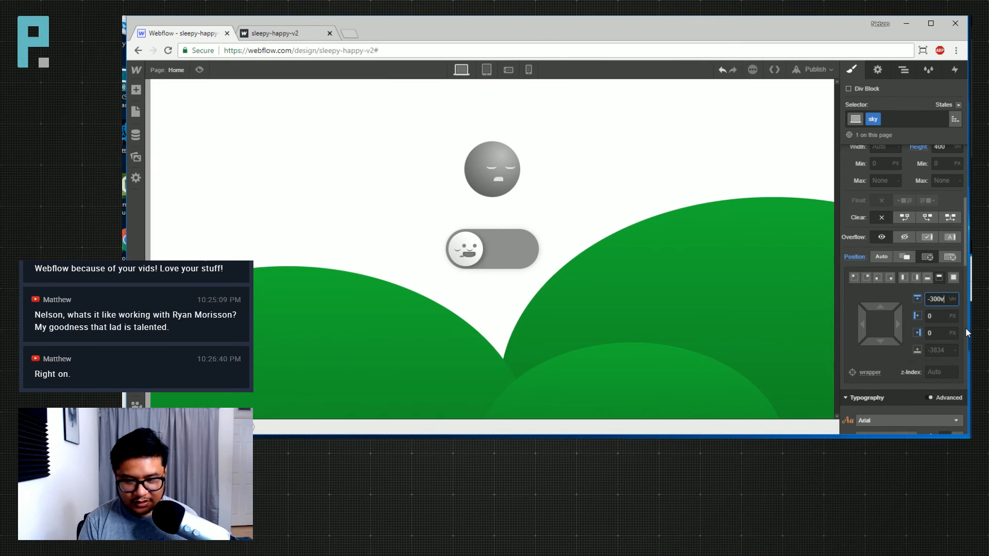
{"action": "key", "text": "BackSpace"}
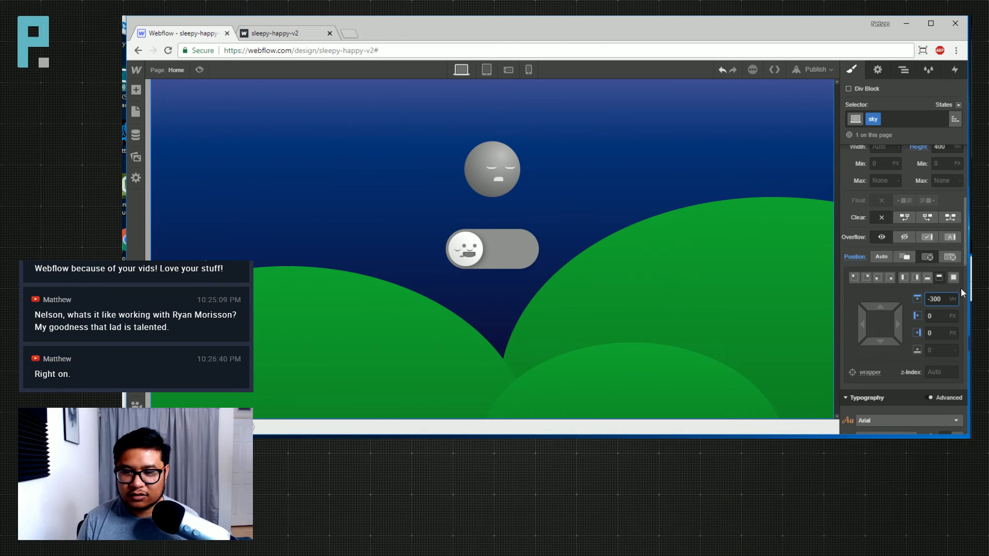
Anchor the sky to the wrapper's bottom edge at full width and set its bottom offset to 300 VH
{"action": "left_click", "coordinate": [930, 280]}
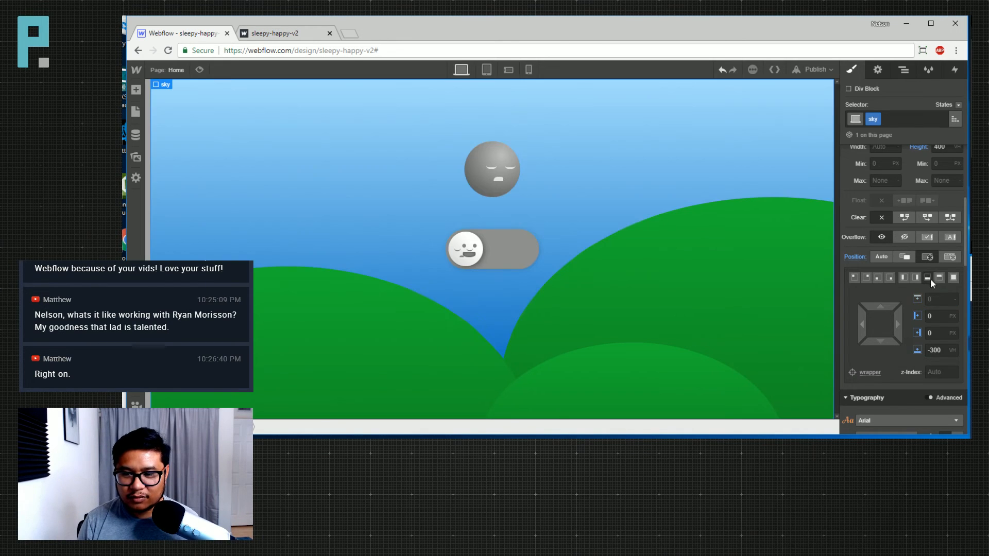
{"action": "left_click", "coordinate": [943, 355]}
{"action": "type", "text": "300"}
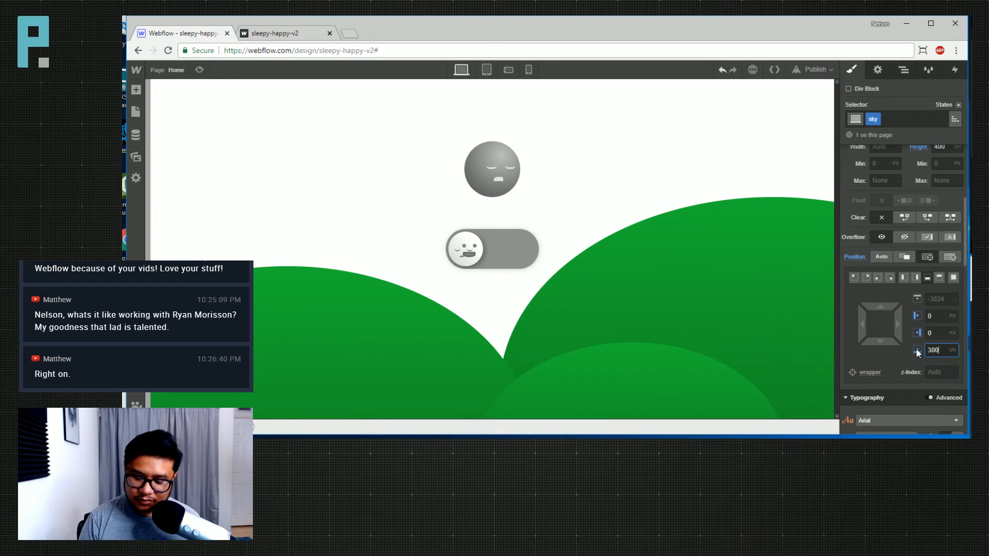
Set the sky's bottom offset to 0 VH
{"action": "key", "text": "Return"}
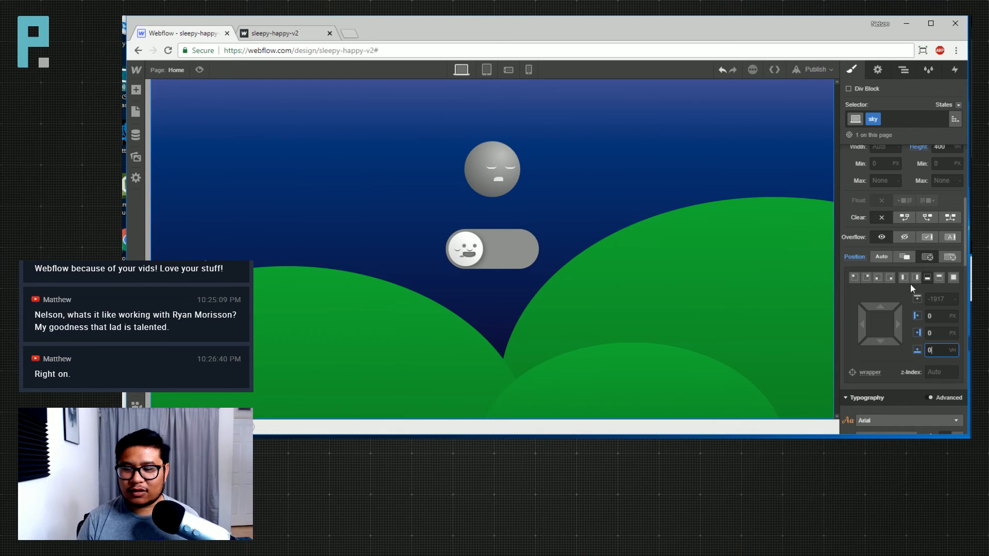
{"action": "scroll", "coordinate": [907, 288], "scroll_direction": "down", "scroll_amount": 8}
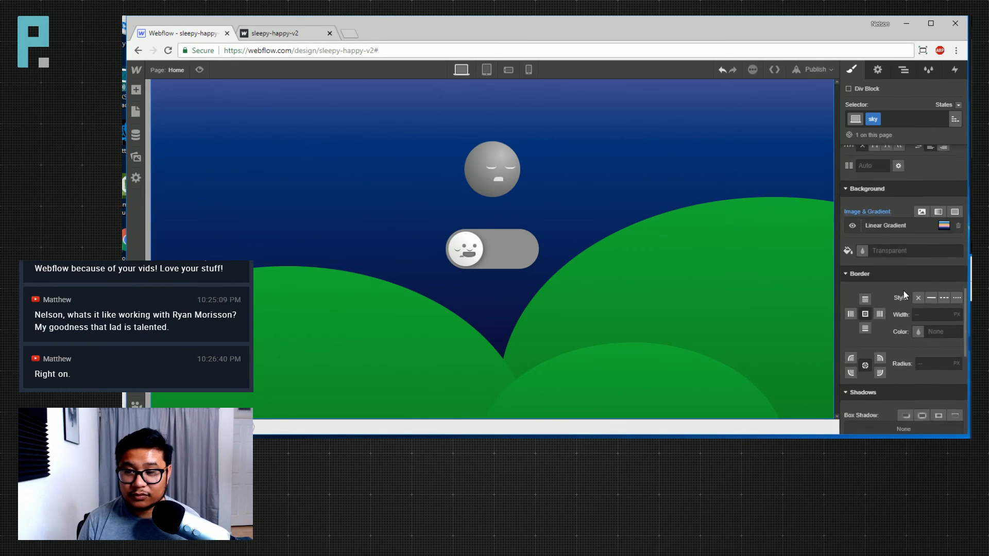
{"action": "scroll", "coordinate": [904, 294], "scroll_direction": "up", "scroll_amount": 8}
{"action": "scroll", "coordinate": [931, 379], "scroll_direction": "down", "scroll_amount": 3}
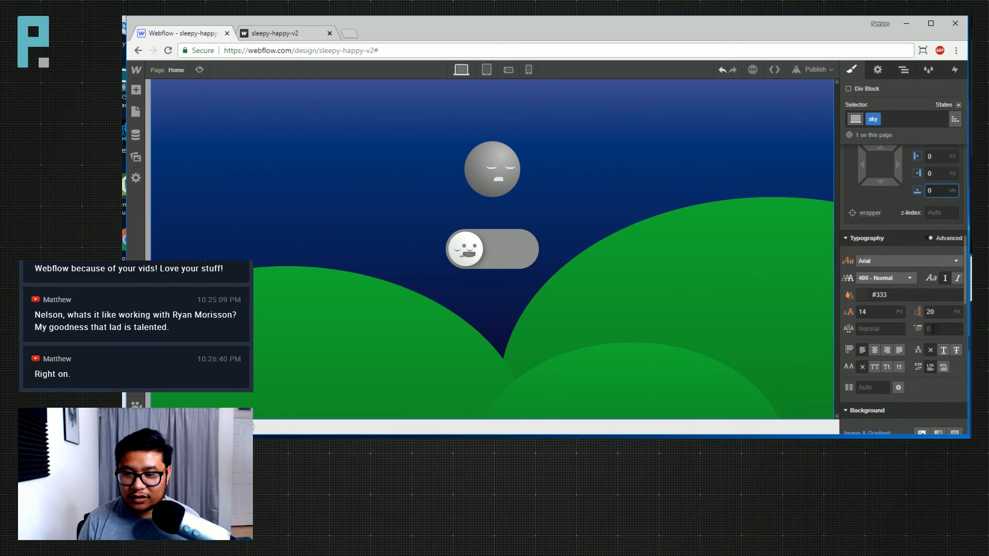
{"action": "left_click", "coordinate": [953, 190]}
{"action": "left_click", "coordinate": [949, 211]}
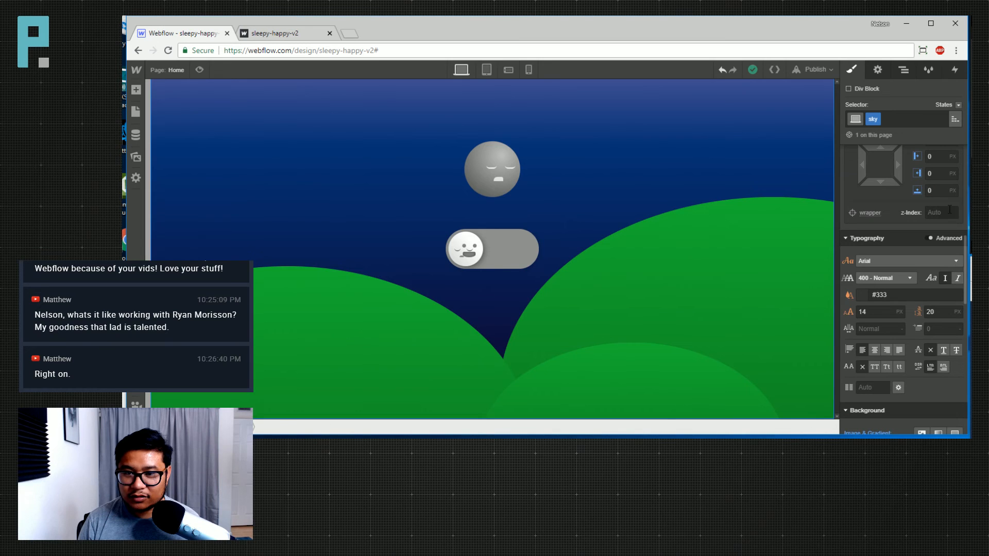
Try a Move transform on the sky, shifting it down 250 px and then 10 VH
{"action": "scroll", "coordinate": [948, 353], "scroll_direction": "down", "scroll_amount": 10}
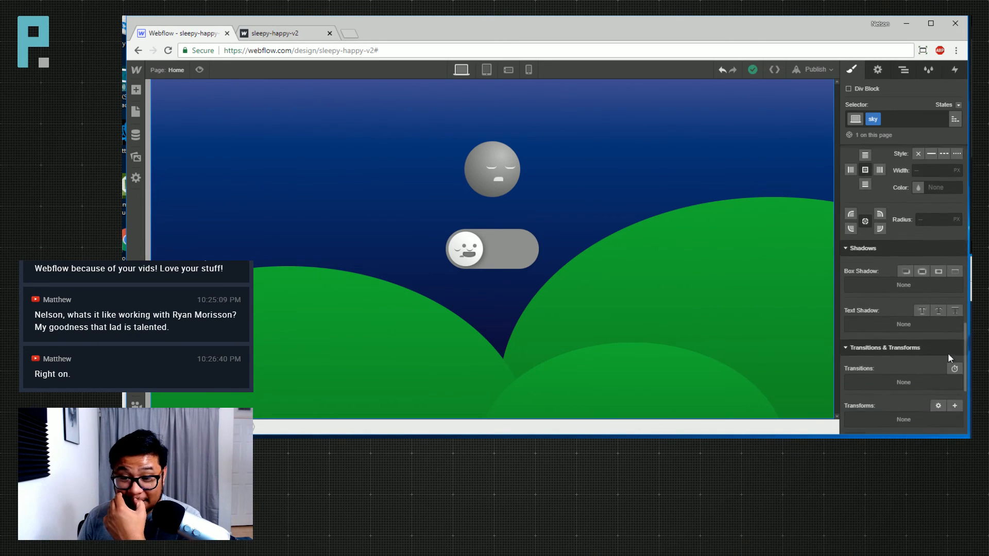
{"action": "left_click", "coordinate": [953, 240]}
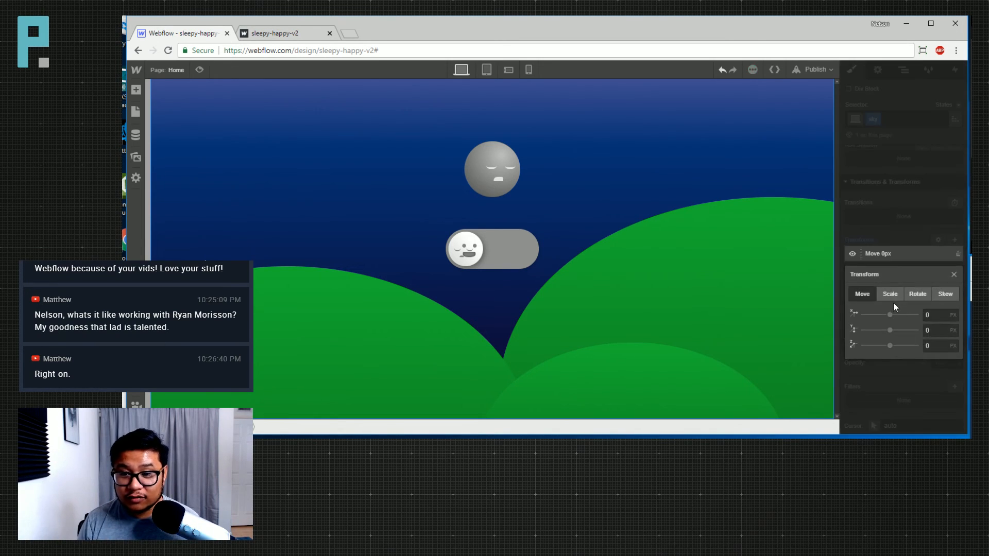
{"action": "left_click_drag", "start_coordinate": [890, 330], "coordinate": [916, 331]}
{"action": "left_click", "coordinate": [930, 331]}
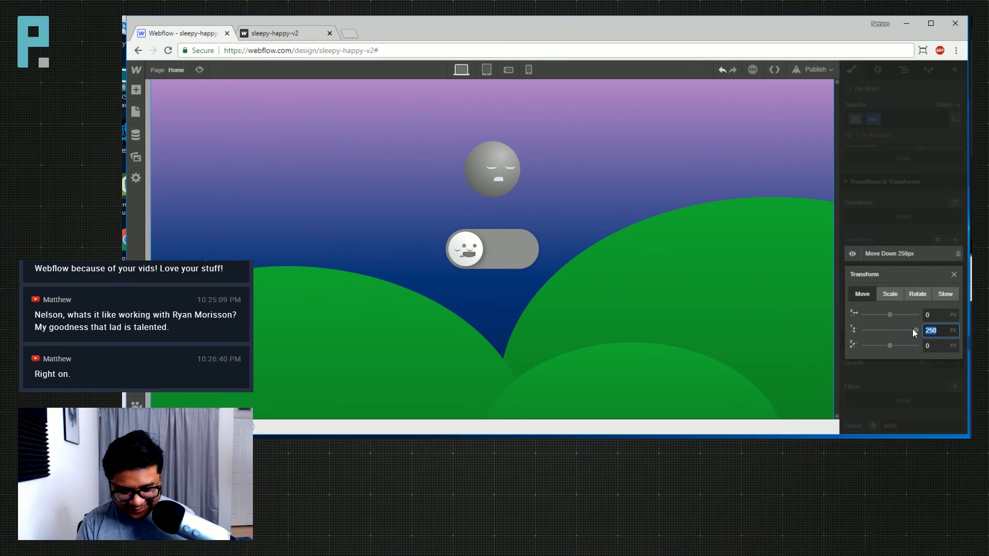
{"action": "type", "text": "10vh"}
{"action": "key", "text": "Return"}
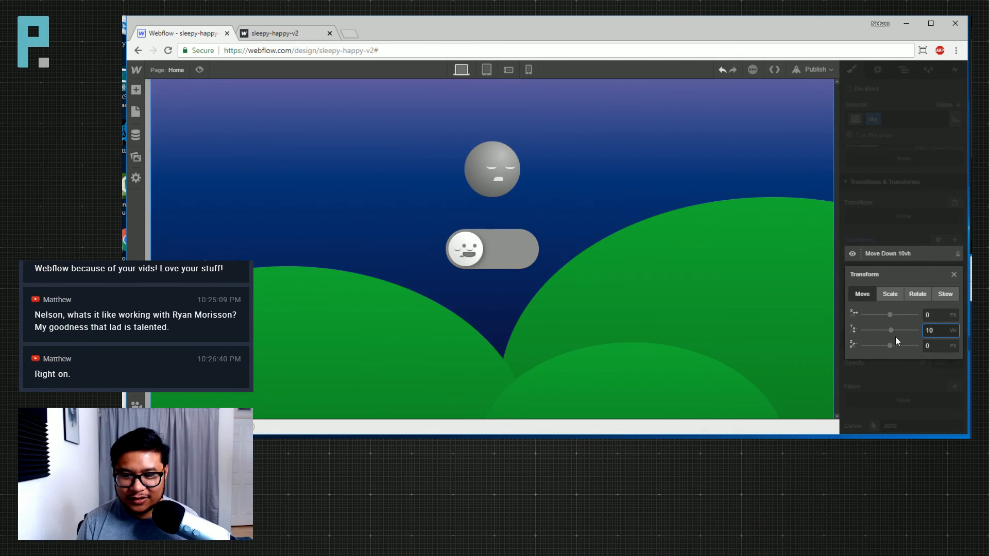
Preview the sky moved down 250 VH and 130 VH, and remove the transform
{"action": "left_click_drag", "start_coordinate": [893, 329], "coordinate": [921, 329]}
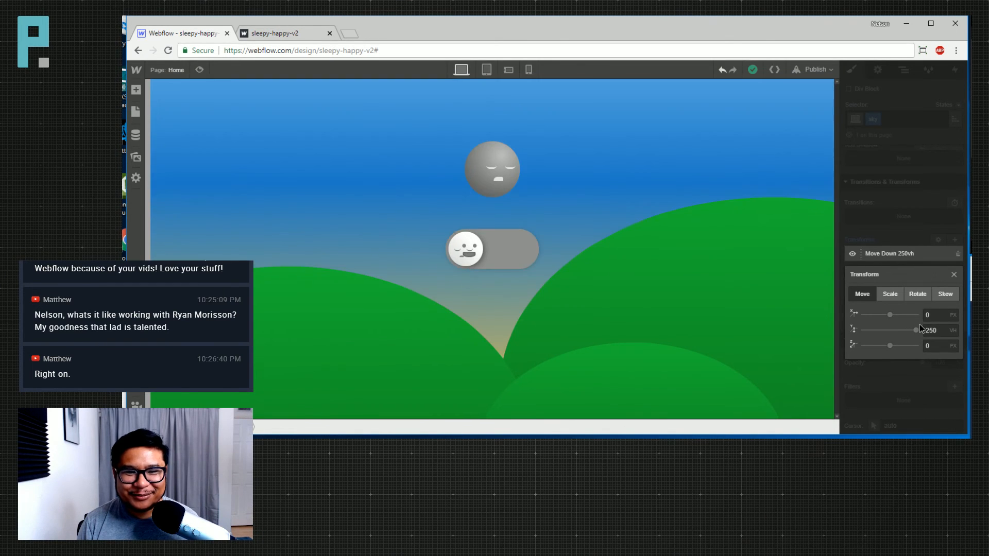
{"action": "mouse_move", "coordinate": [912, 329]}
{"action": "left_mouse_down"}
{"action": "mouse_move", "coordinate": [889, 330]}
{"action": "mouse_move", "coordinate": [923, 328]}
{"action": "mouse_move", "coordinate": [903, 330]}
{"action": "left_mouse_up"}
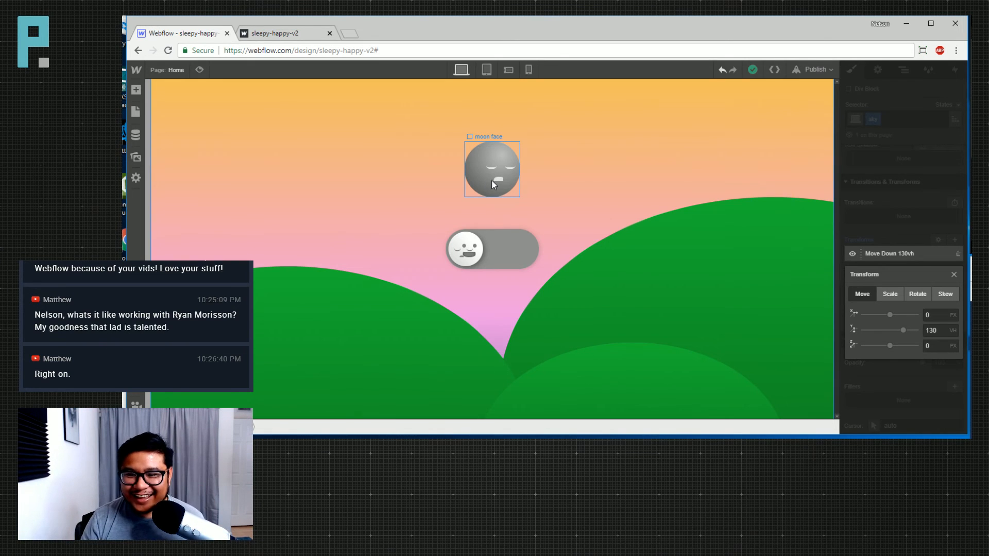
{"action": "left_click", "coordinate": [932, 330]}
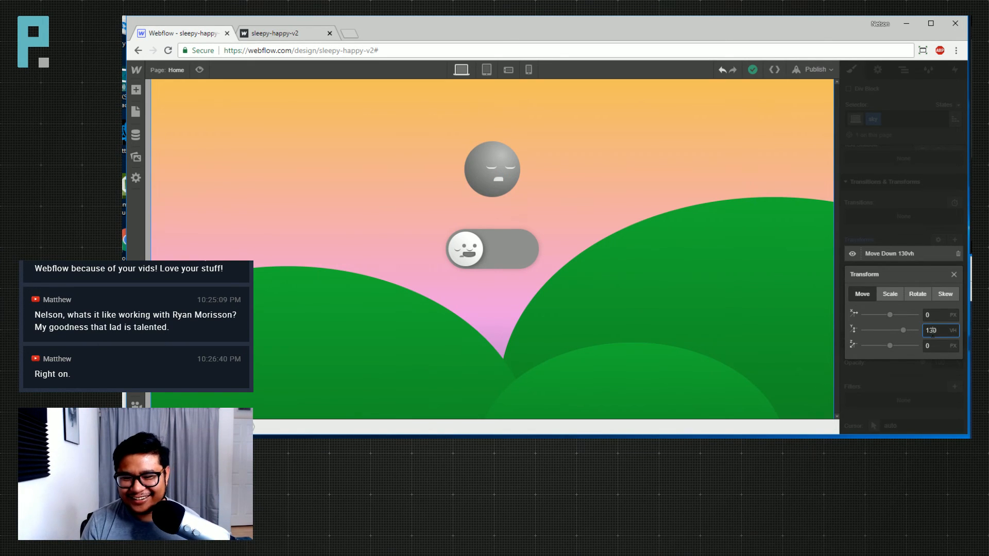
{"action": "left_click", "coordinate": [954, 272]}
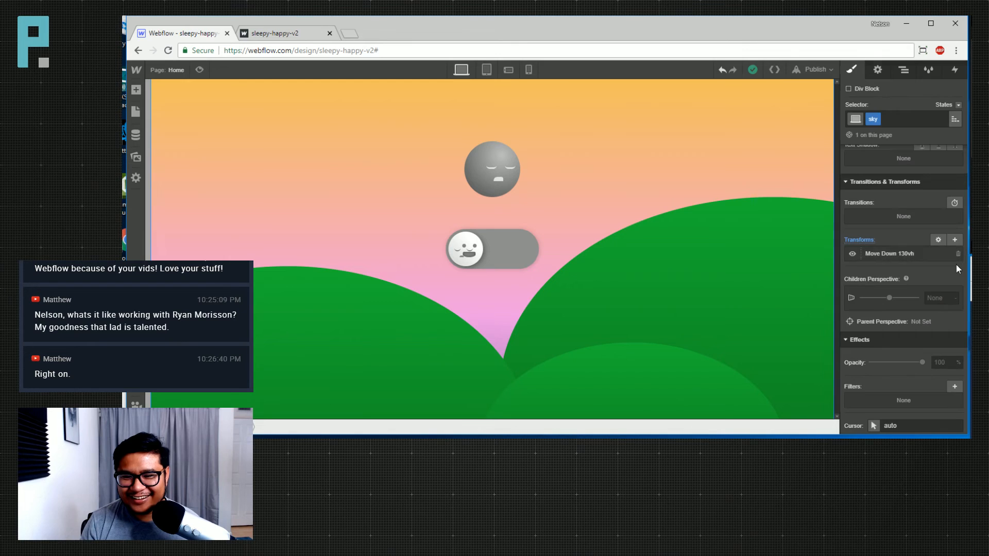
{"action": "left_click", "coordinate": [868, 240], "text": "alt"}
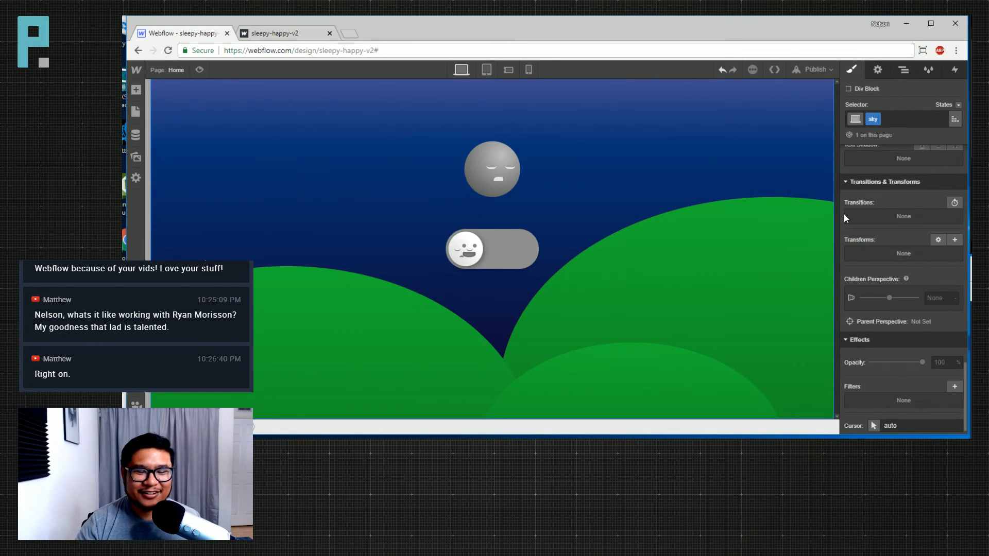
Open the "sleepy to happy" timed animation from the toggle wrapper's mouse click interaction
{"action": "left_click", "coordinate": [903, 70]}
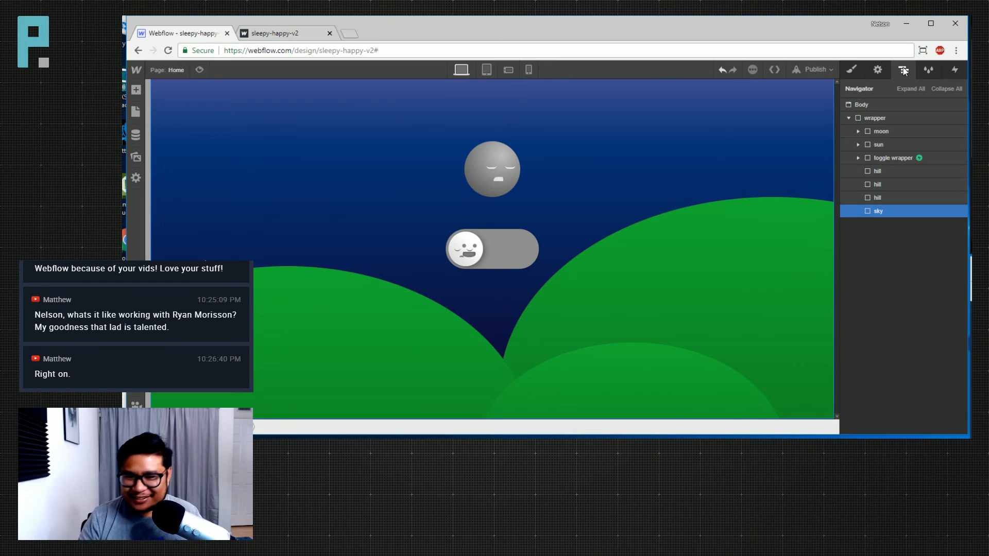
{"action": "left_click", "coordinate": [895, 158]}
{"action": "left_click", "coordinate": [955, 70]}
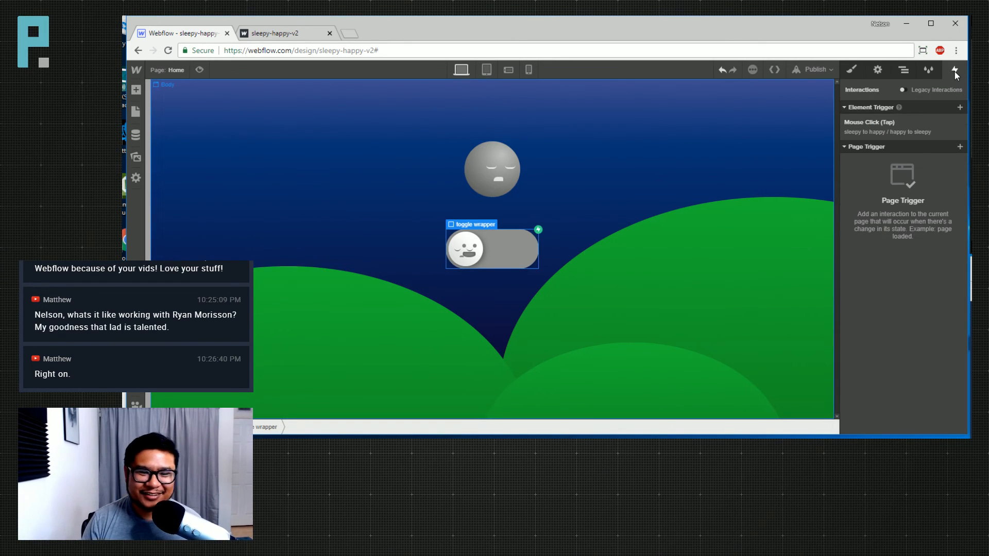
{"action": "left_click", "coordinate": [895, 123]}
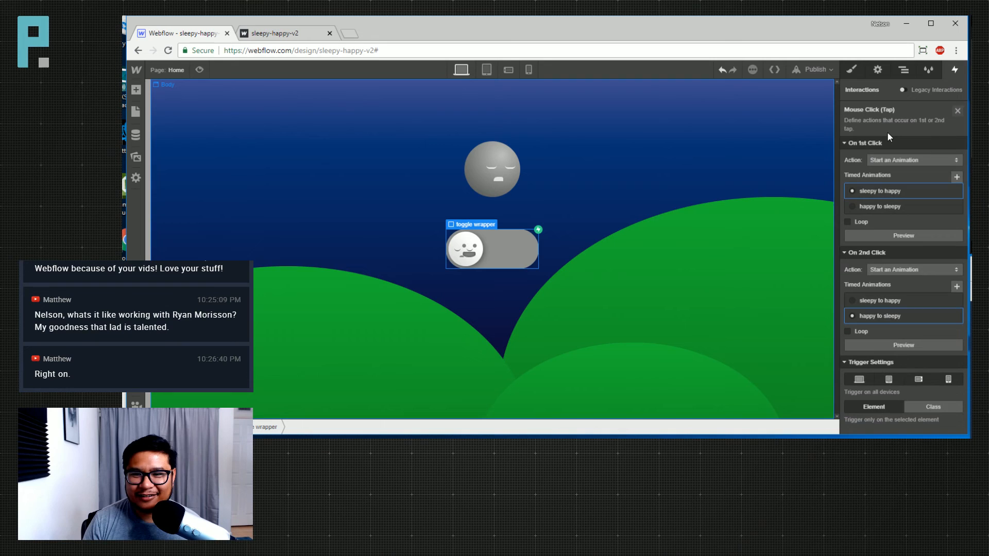
{"action": "left_click", "coordinate": [891, 191]}
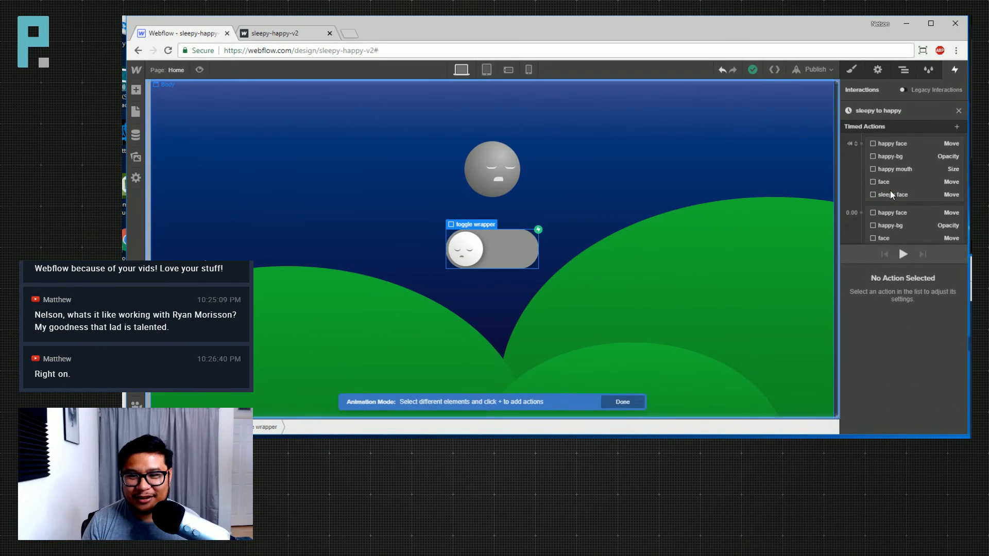
Add a Move action for the sky to the animation's initial-state group, with a vertical offset of 0 VH
{"action": "left_click", "coordinate": [897, 73]}
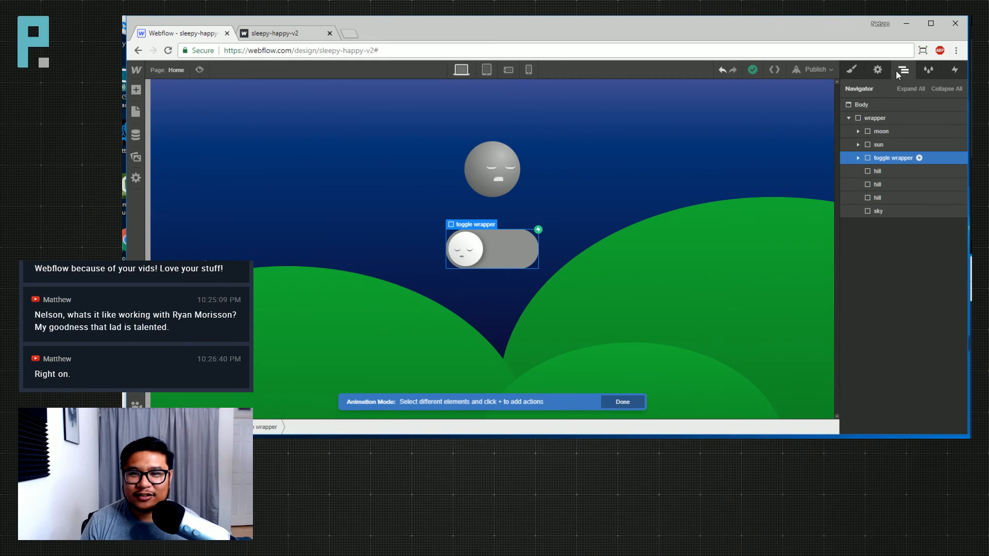
{"action": "left_click", "coordinate": [891, 210]}
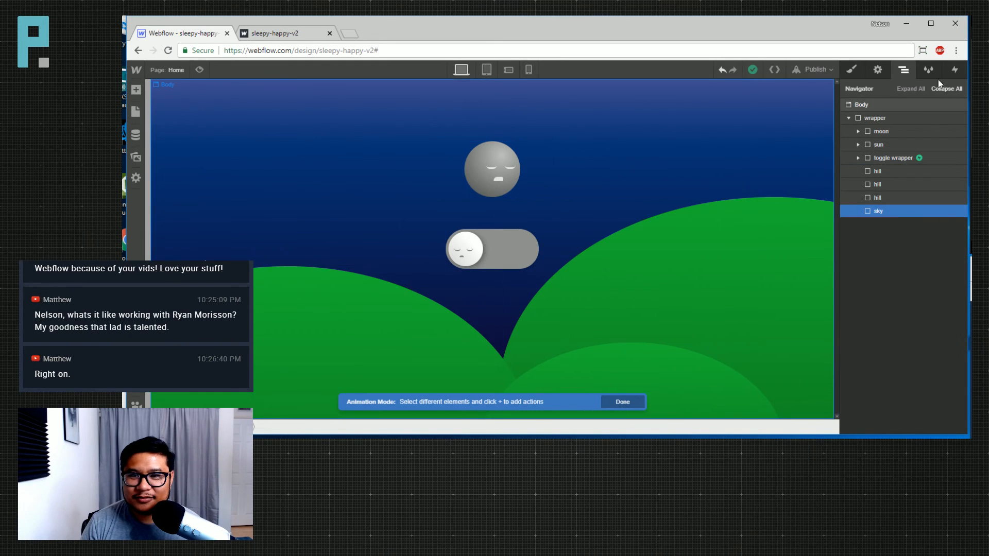
{"action": "left_click", "coordinate": [954, 69]}
{"action": "left_click", "coordinate": [862, 143]}
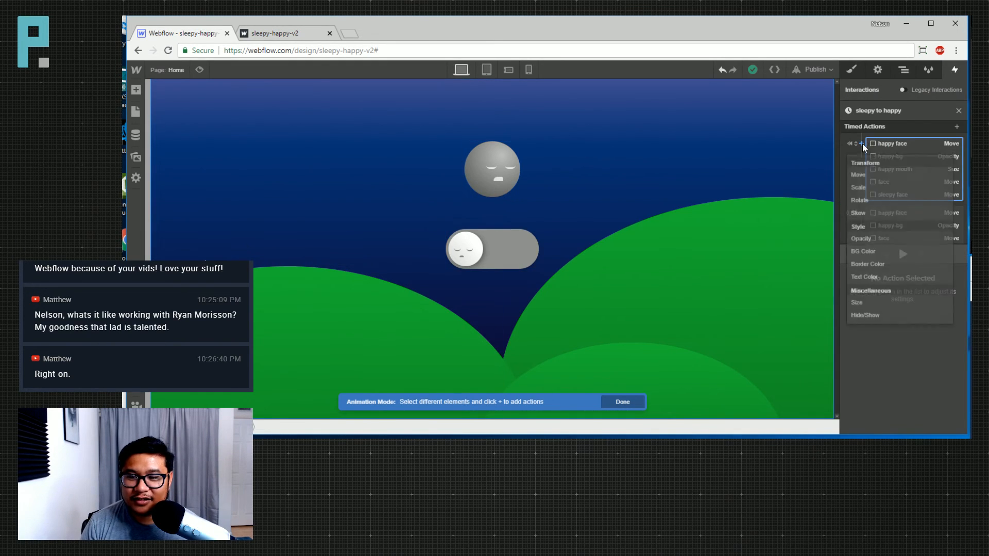
{"action": "left_click", "coordinate": [859, 176]}
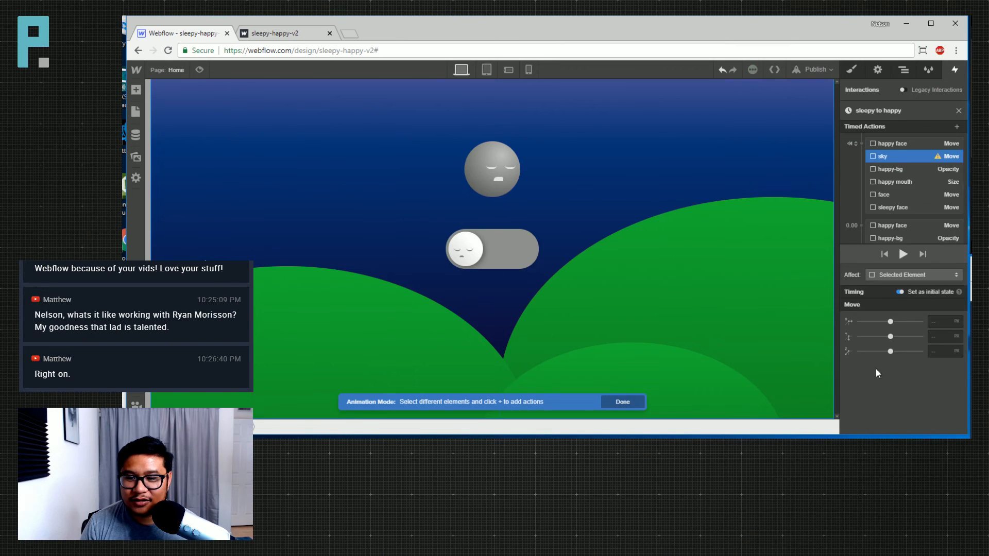
{"action": "left_click", "coordinate": [934, 337]}
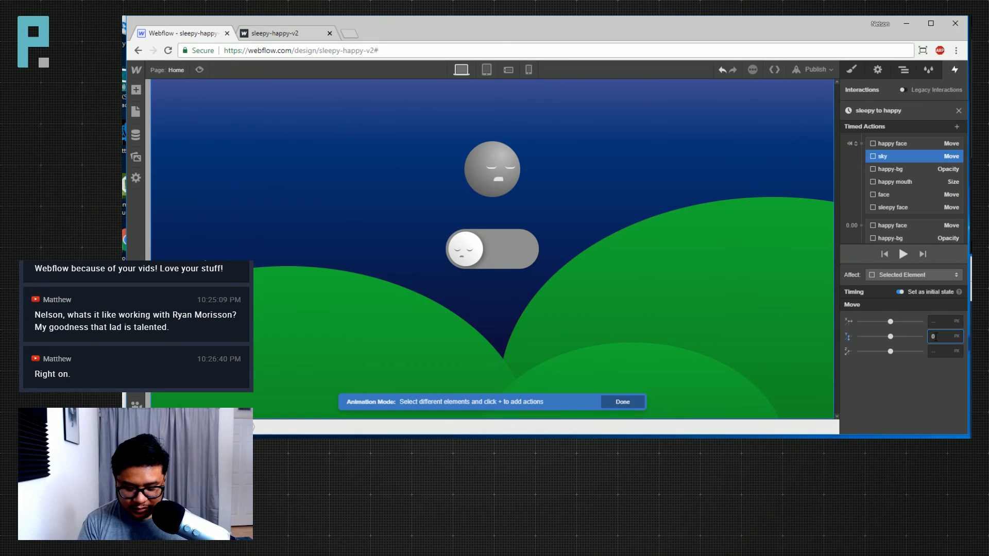
{"action": "type", "text": "0vh"}
{"action": "key", "text": "Return"}
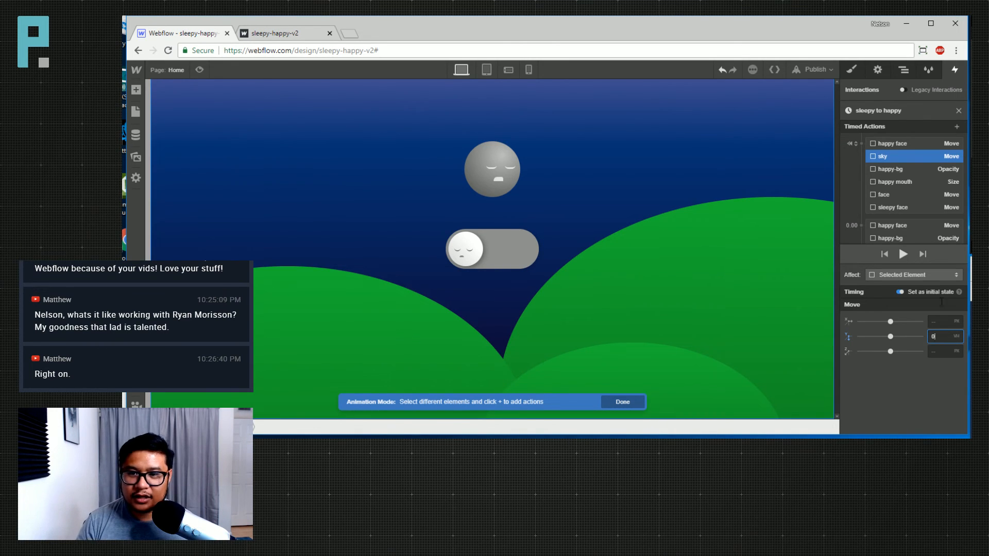
Add a Move action for the sky at 0.00 s and set its vertical offset to 300 VH
{"action": "scroll", "coordinate": [861, 212], "scroll_direction": "down", "scroll_amount": 2}
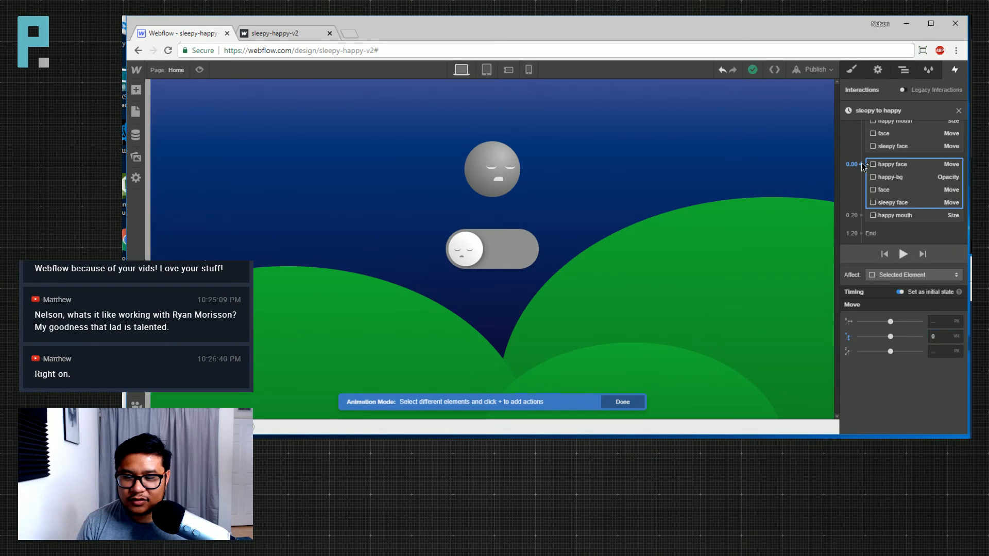
{"action": "left_click", "coordinate": [862, 164]}
{"action": "left_click", "coordinate": [870, 197]}
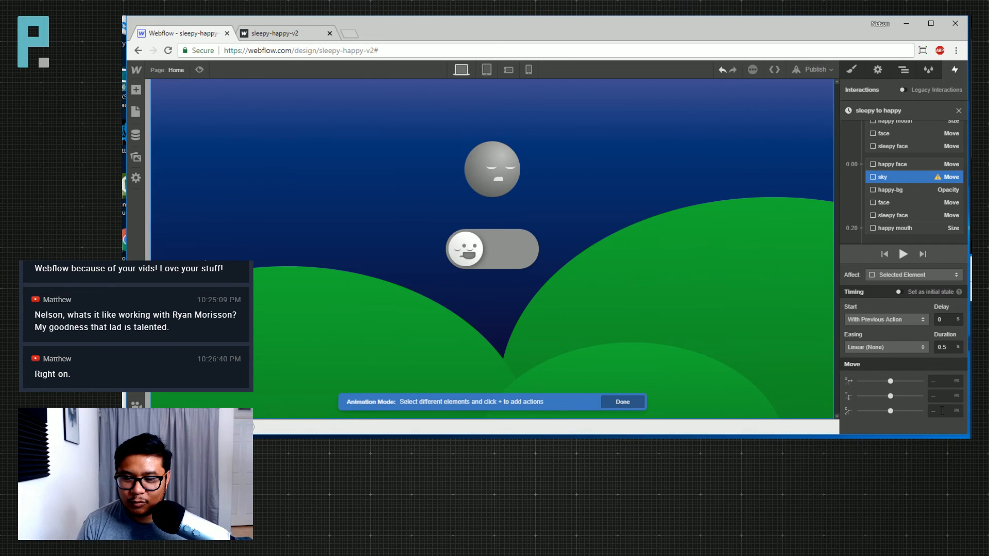
{"action": "left_click", "coordinate": [944, 395]}
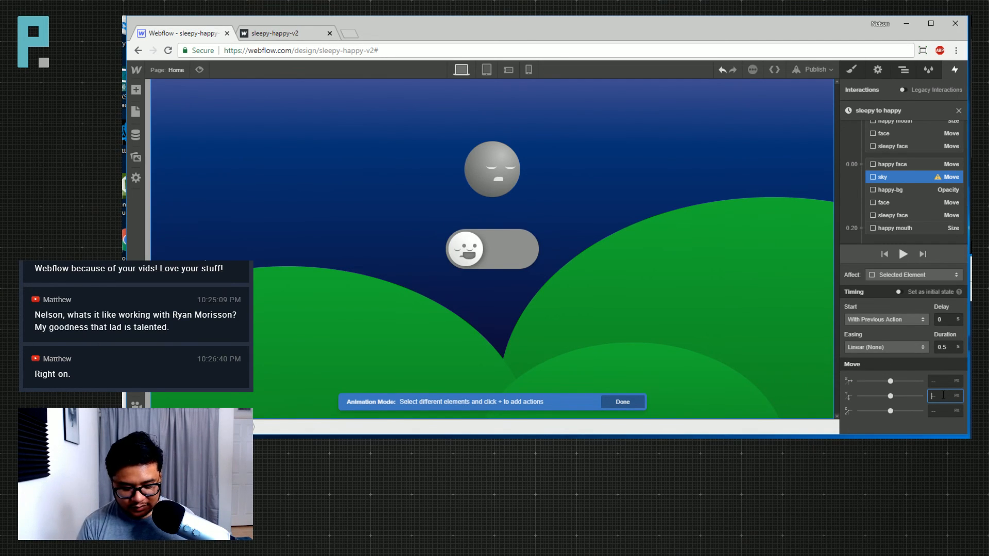
{"action": "type", "text": "0vh"}
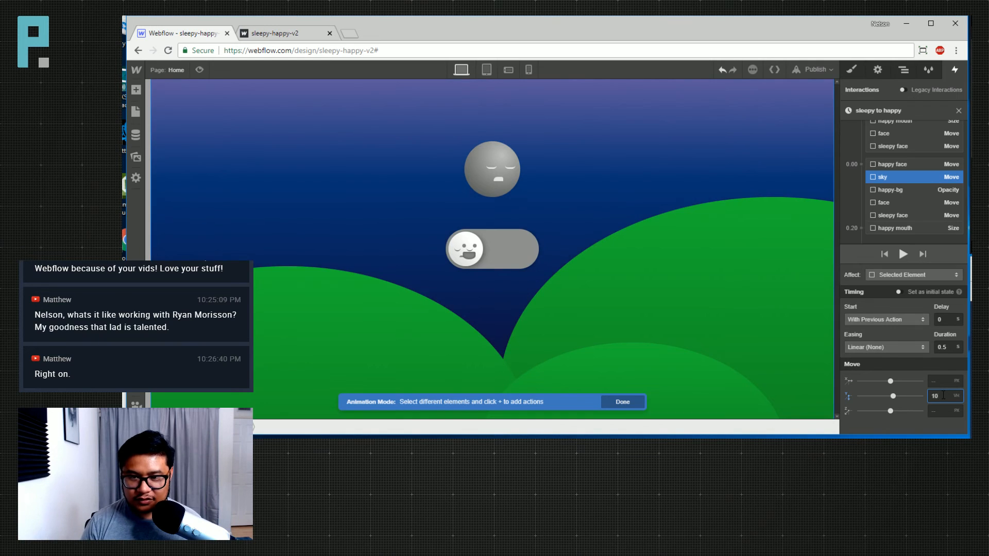
{"action": "key", "text": "BackSpace"}
{"action": "type", "text": "80"}
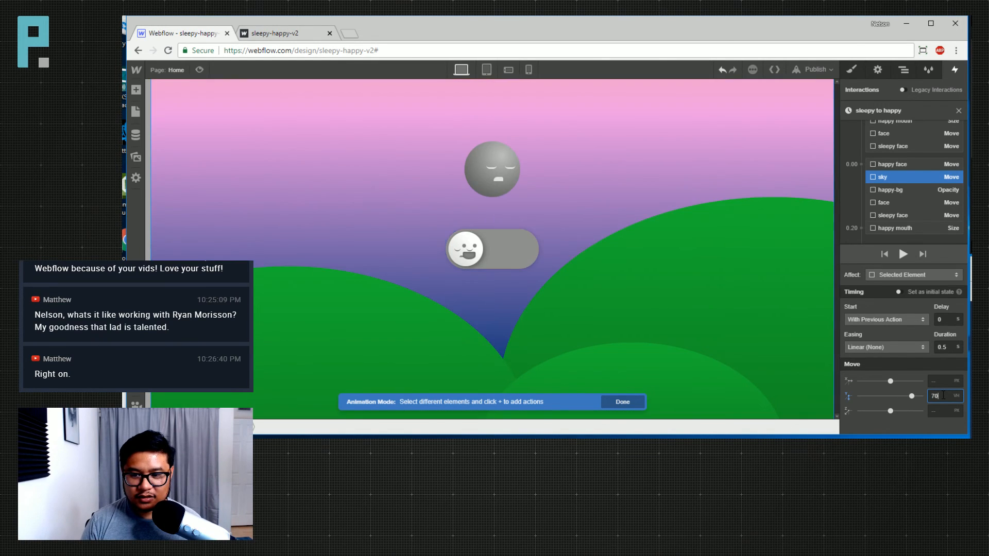
{"action": "key", "text": "BackSpace"}
{"action": "key", "text": "BackSpace"}
{"action": "type", "text": "180"}
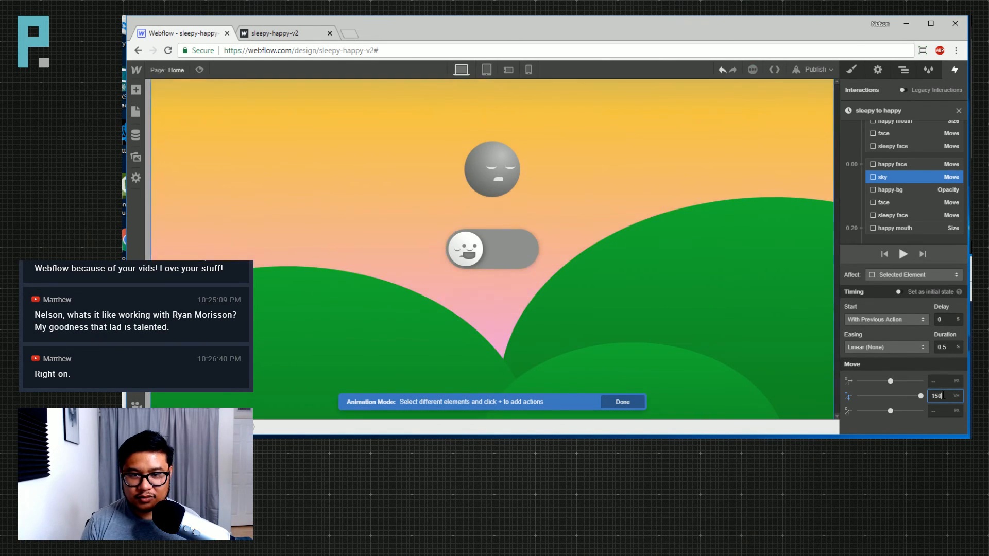
{"action": "key", "text": "BackSpace"}
{"action": "key", "text": "BackSpace"}
{"action": "key", "text": "BackSpace"}
{"action": "type", "text": "320"}
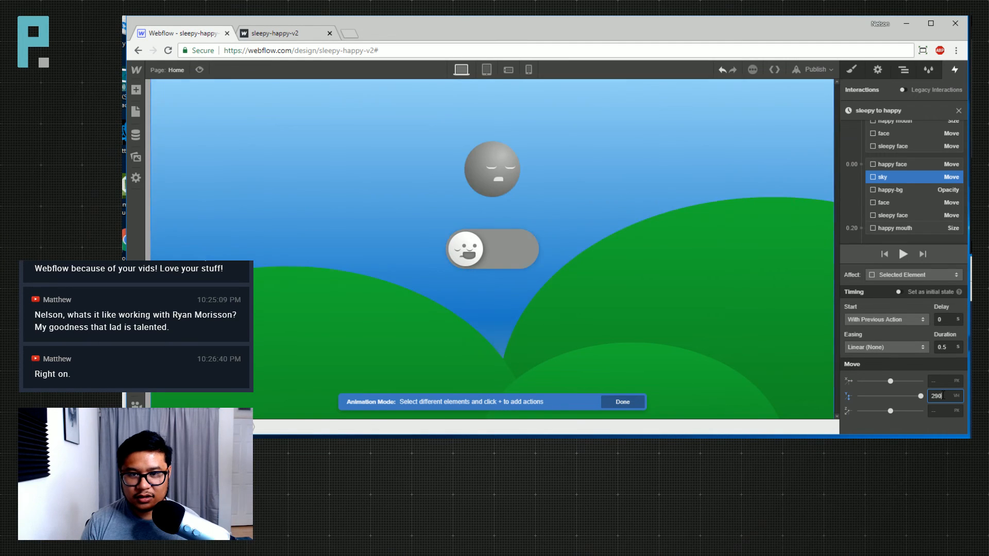
{"action": "key", "text": "BackSpace"}
{"action": "key", "text": "BackSpace"}
{"action": "type", "text": "00"}
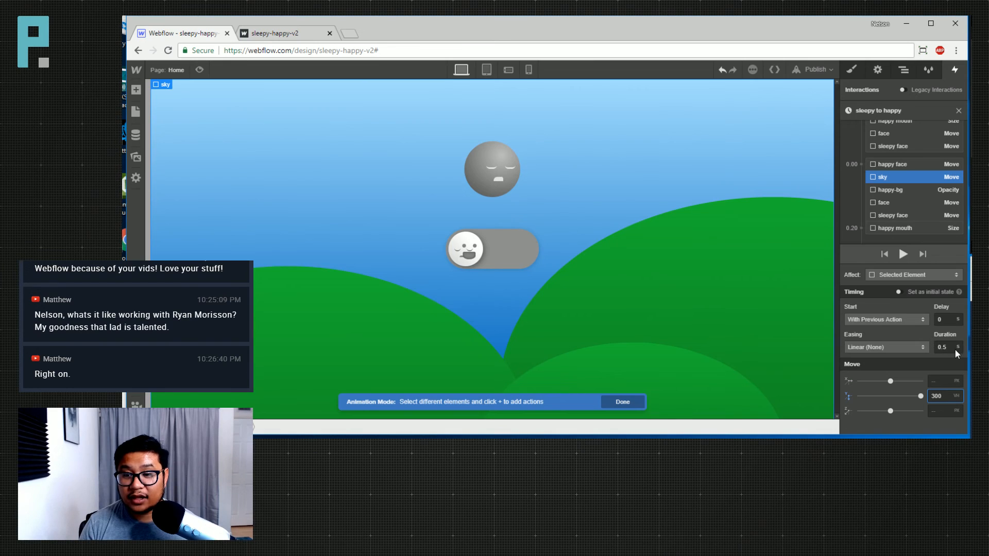
Give the sky's Move action Ease Out easing and a duration of 1.5 s, and play the animation
{"action": "left_click", "coordinate": [893, 348]}
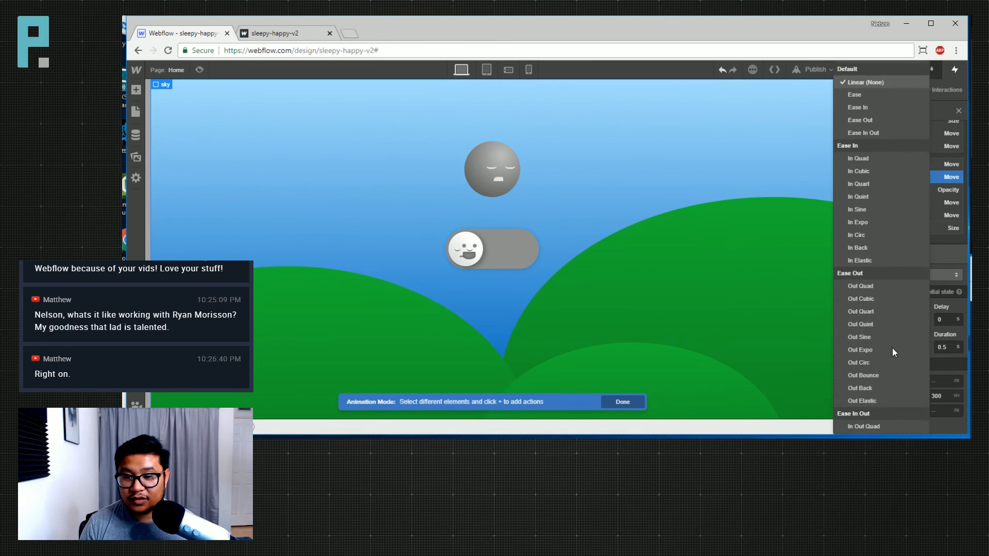
{"action": "left_click", "coordinate": [882, 119]}
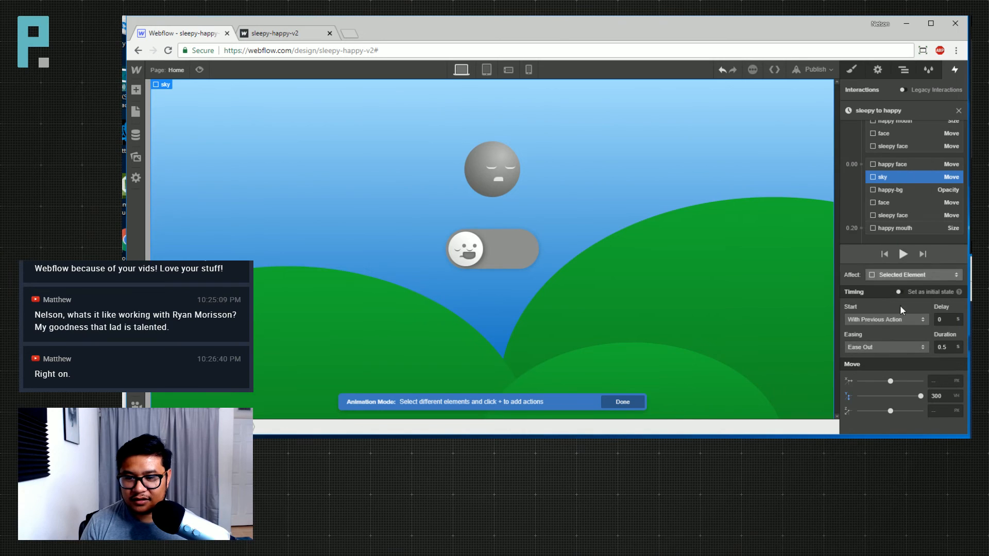
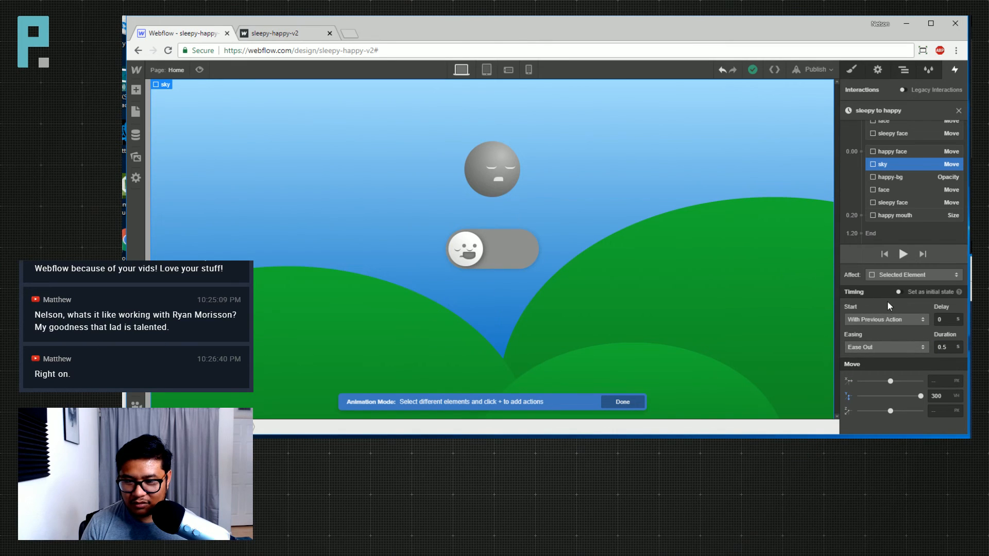
{"action": "left_click_drag", "start_coordinate": [946, 345], "coordinate": [938, 344]}
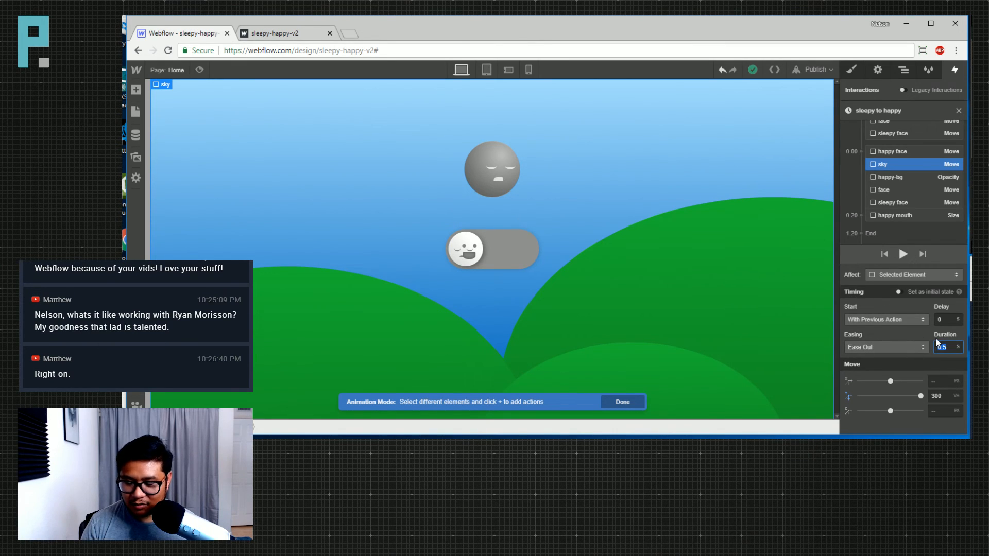
{"action": "type", "text": "1.5"}
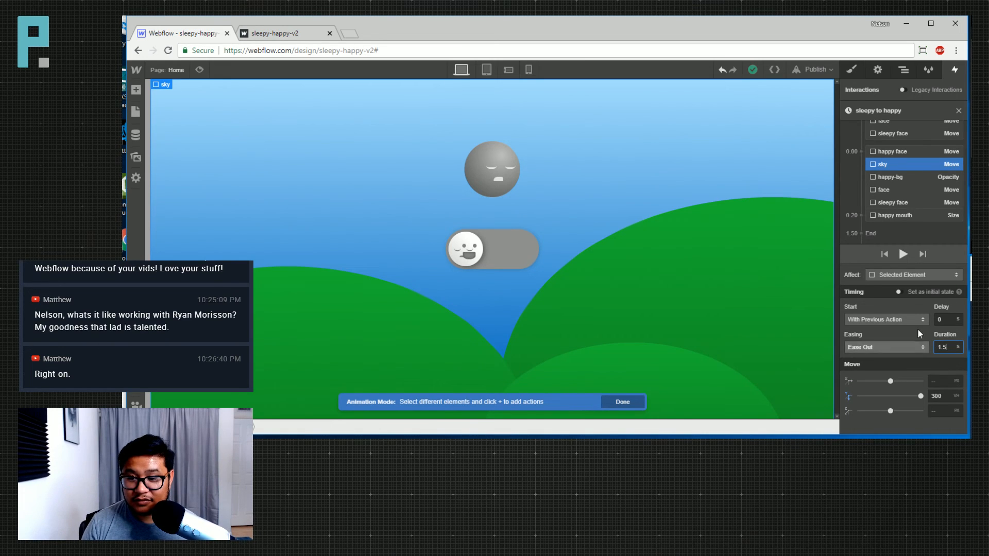
{"action": "left_click", "coordinate": [903, 254]}
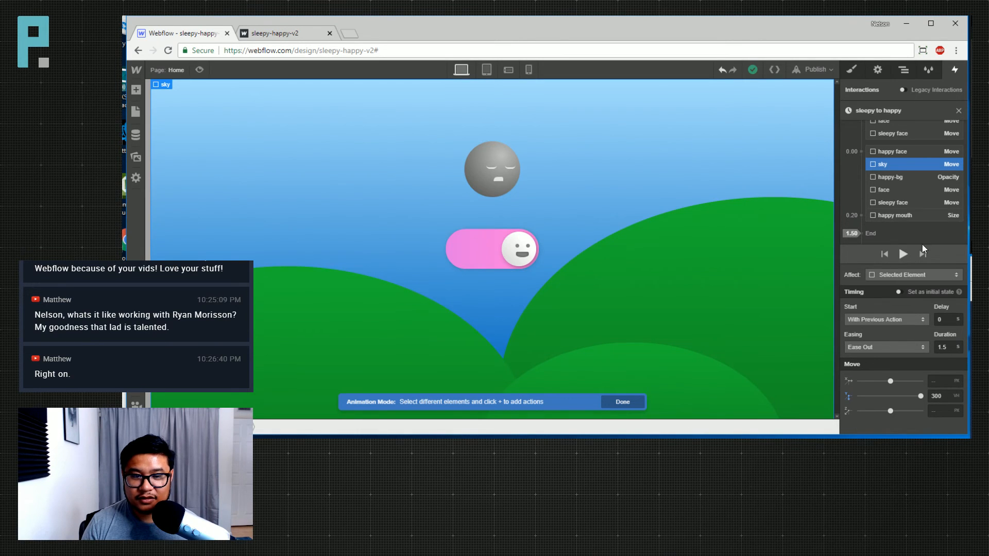
Preview the page twice, switching the toggle from sleepy to happy each time to check the sky transition
{"action": "left_click", "coordinate": [199, 72]}
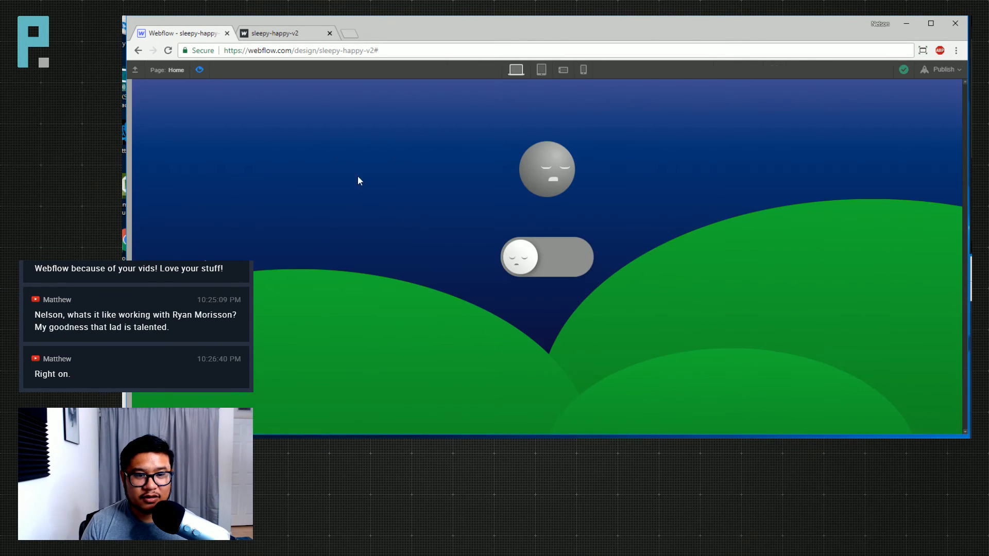
{"action": "left_click", "coordinate": [536, 266]}
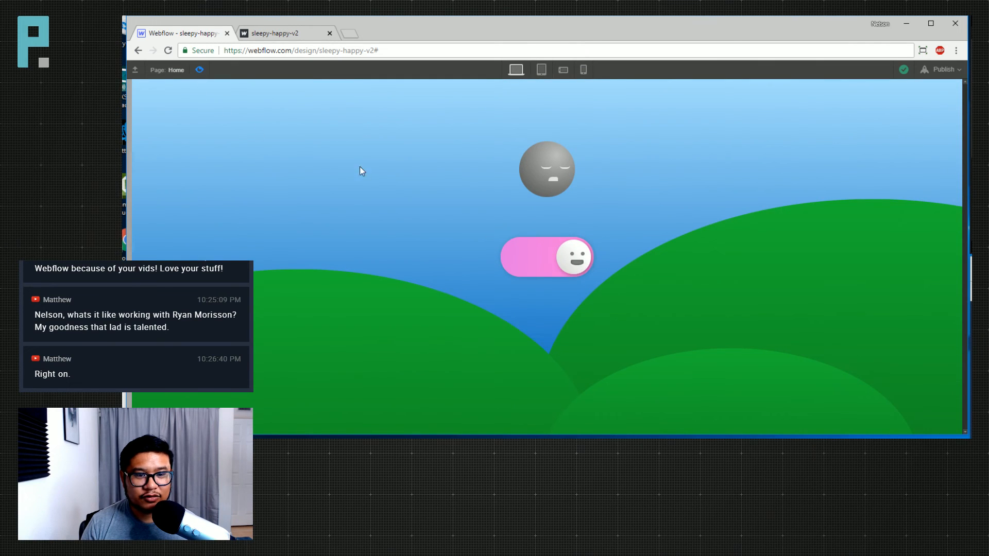
{"action": "left_click", "coordinate": [199, 70]}
{"action": "left_click", "coordinate": [199, 71]}
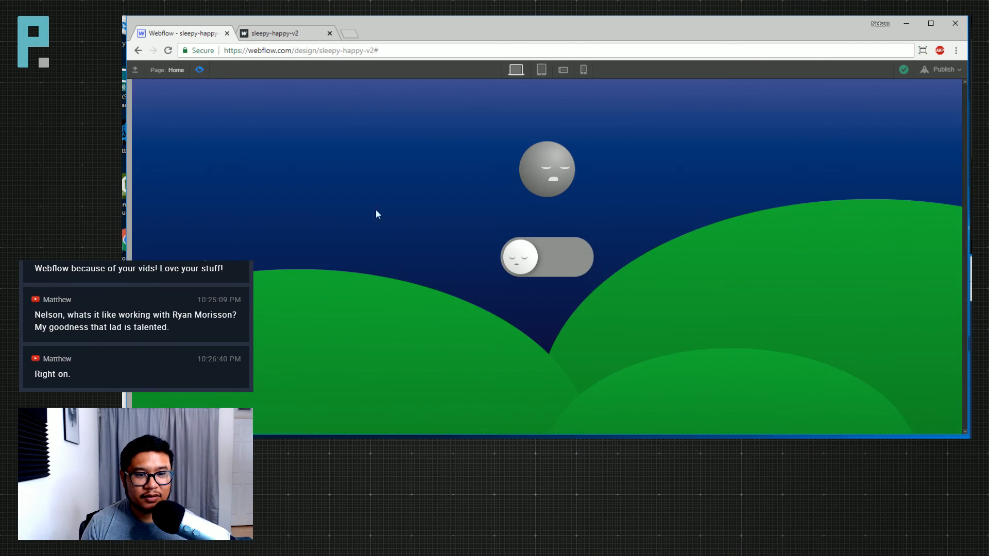
{"action": "left_click", "coordinate": [520, 257]}
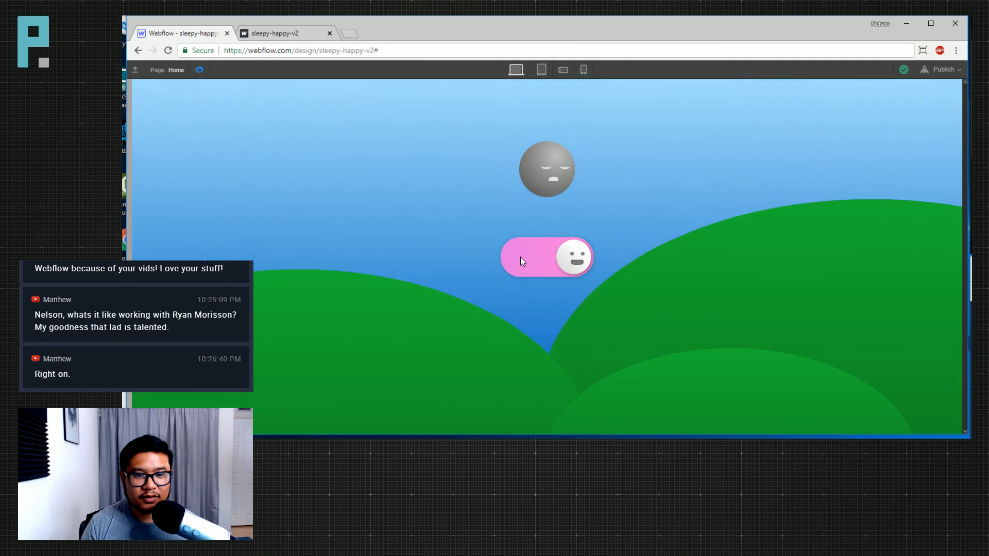
{"action": "left_click", "coordinate": [200, 71]}
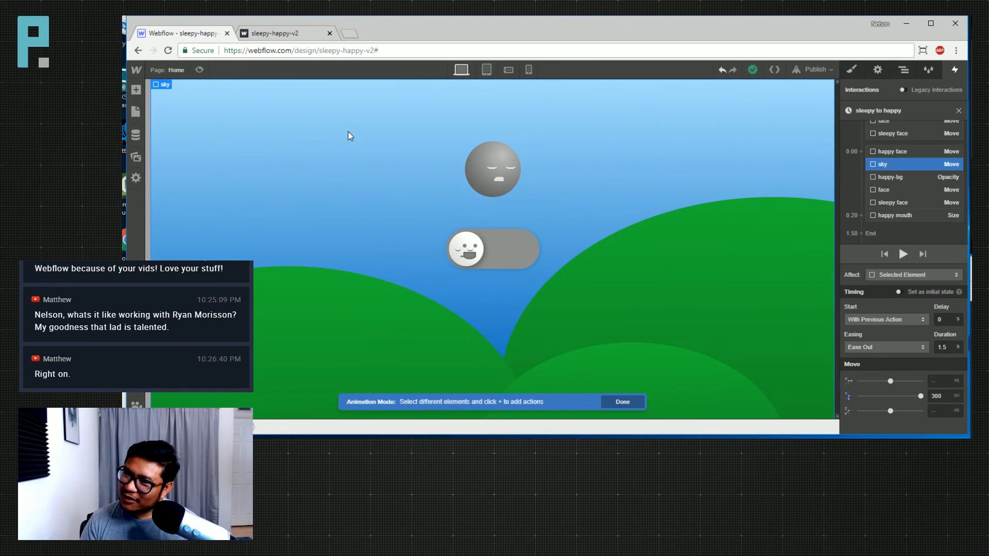
Check the happy-bg action's timing, set the sky's Move duration to 1 s, and preview the toggle
{"action": "left_click", "coordinate": [907, 180]}
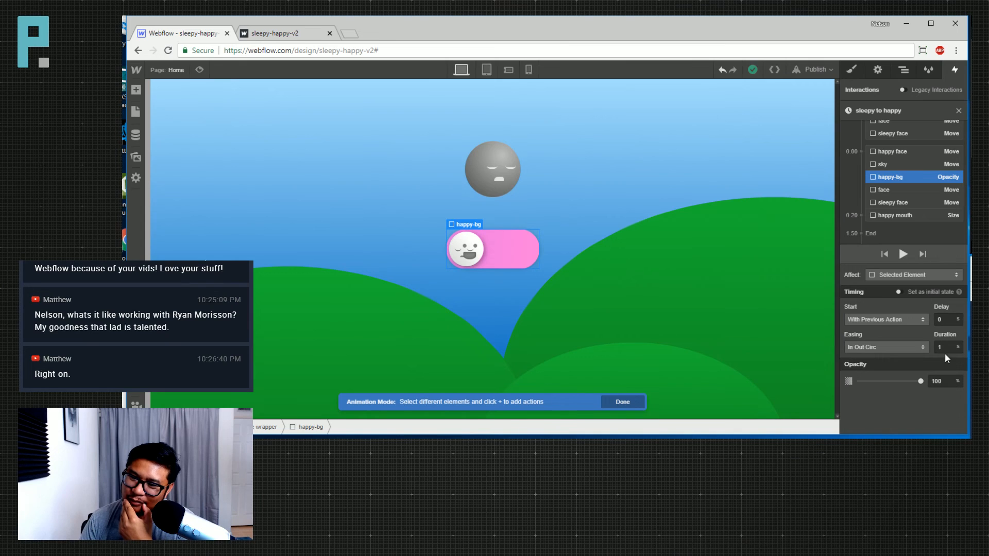
{"action": "left_click", "coordinate": [888, 164]}
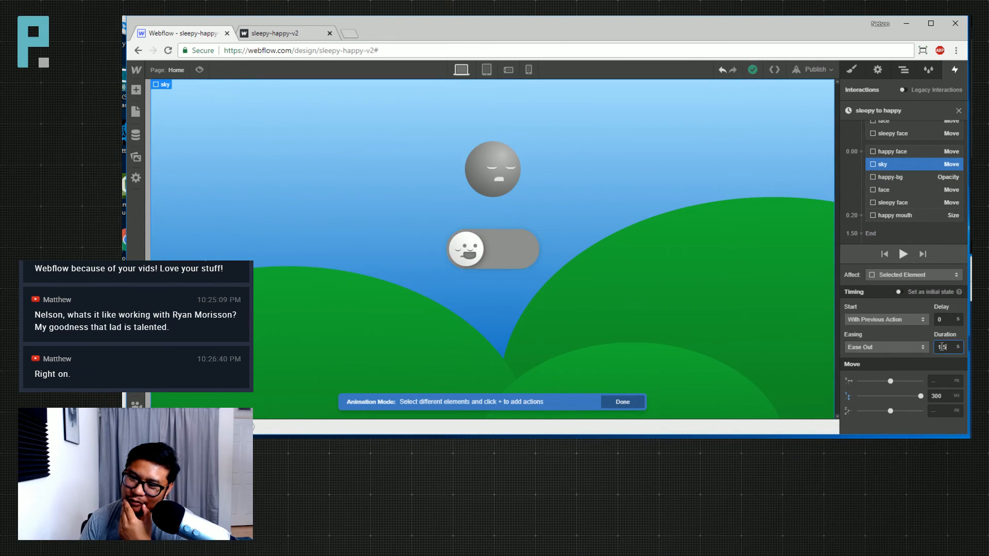
{"action": "left_click_drag", "start_coordinate": [952, 348], "coordinate": [932, 347]}
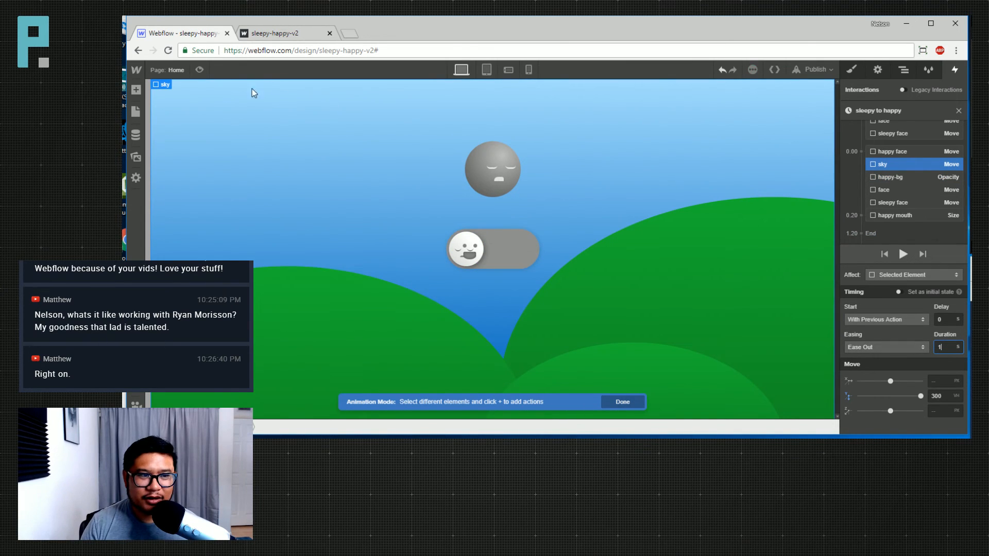
{"action": "left_click", "coordinate": [199, 69]}
{"action": "left_click", "coordinate": [521, 254]}
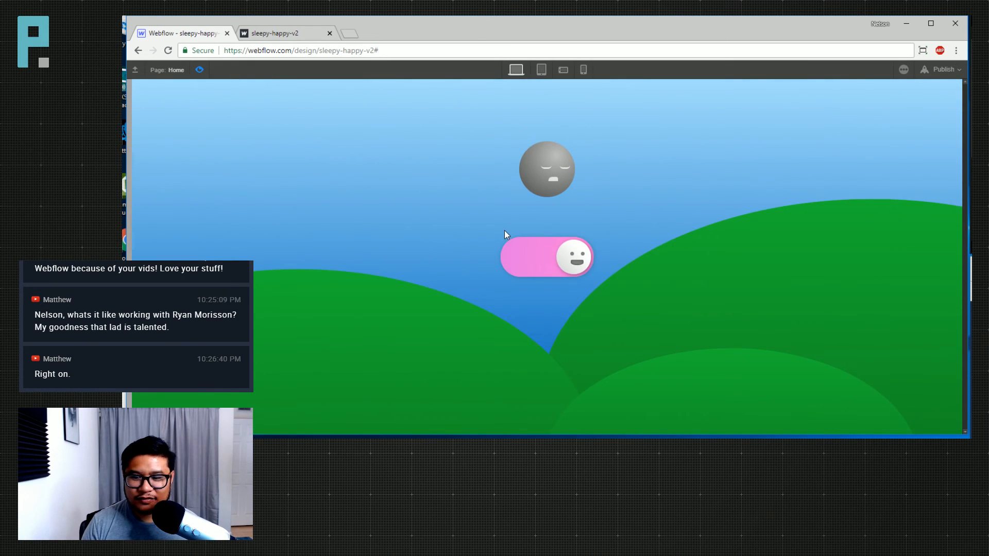
{"action": "left_click", "coordinate": [206, 73]}
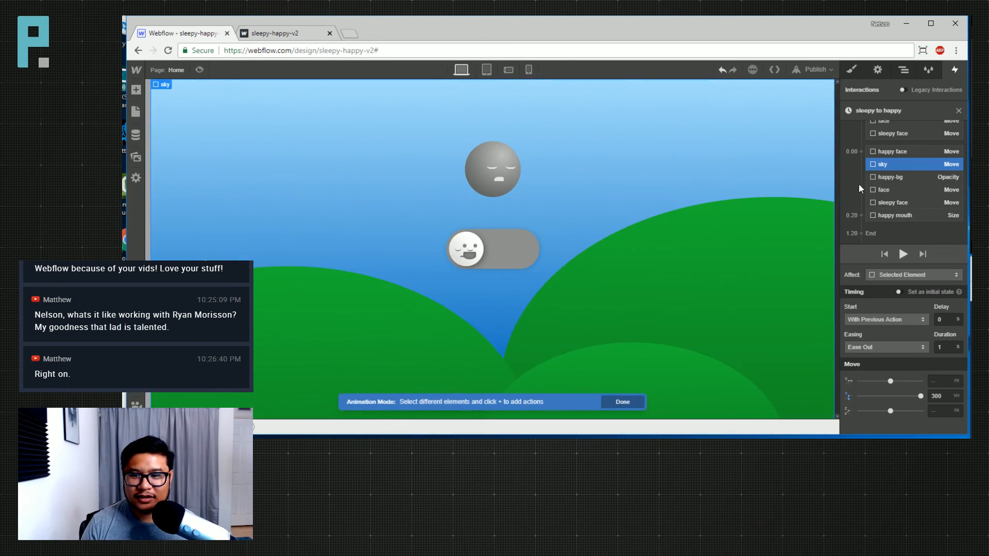
Open the easing functions cheat sheet at easings.net in the second browser tab and examine the easing curves
{"action": "left_click", "coordinate": [885, 343]}
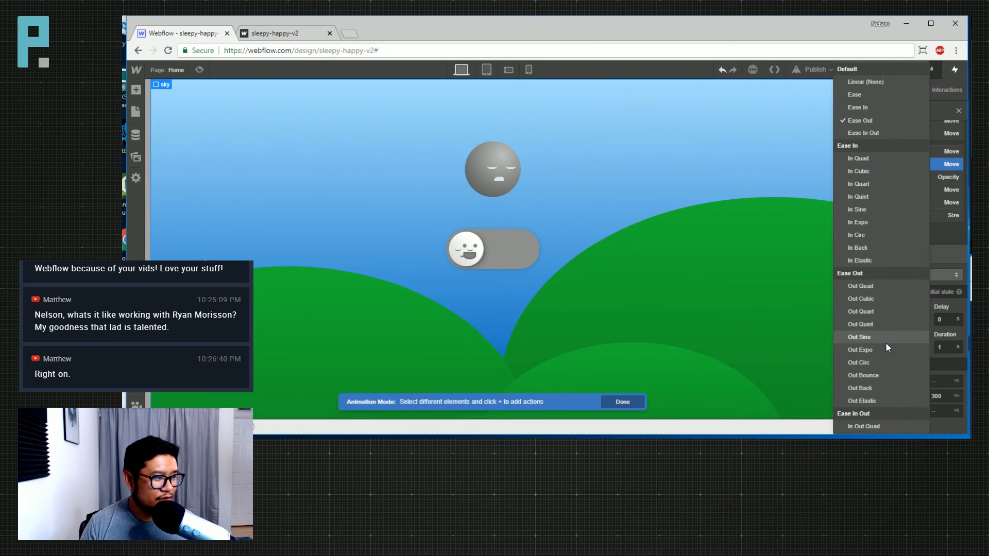
{"action": "left_click", "coordinate": [304, 33]}
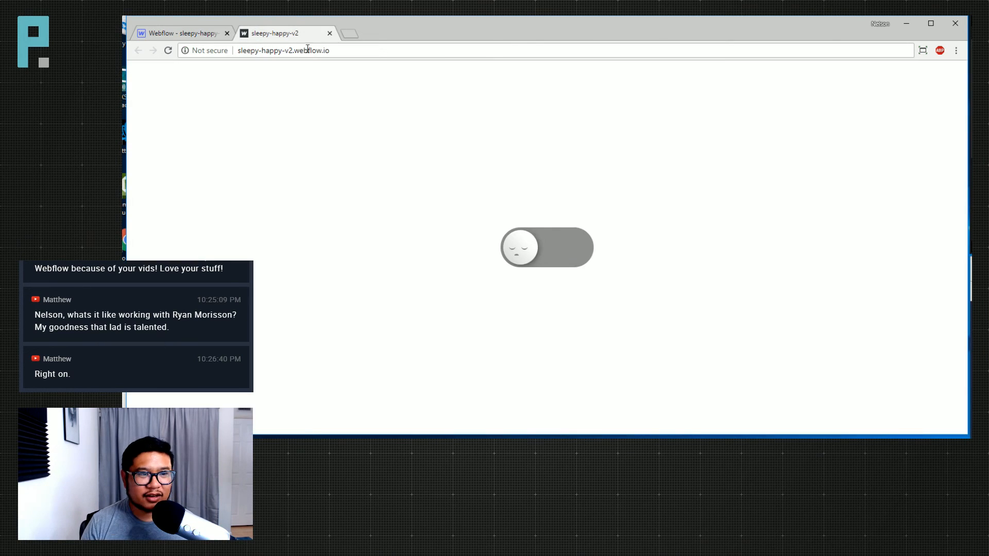
{"action": "left_click", "coordinate": [308, 50]}
{"action": "type", "text": "easin"}
{"action": "key", "text": "Return"}
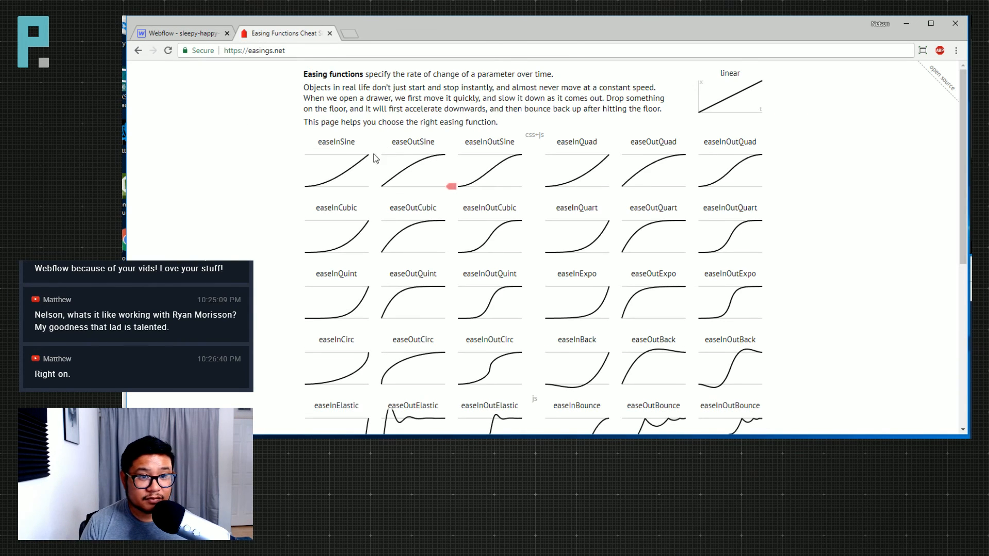
{"action": "scroll", "coordinate": [254, 279], "scroll_direction": "down", "scroll_amount": 1}
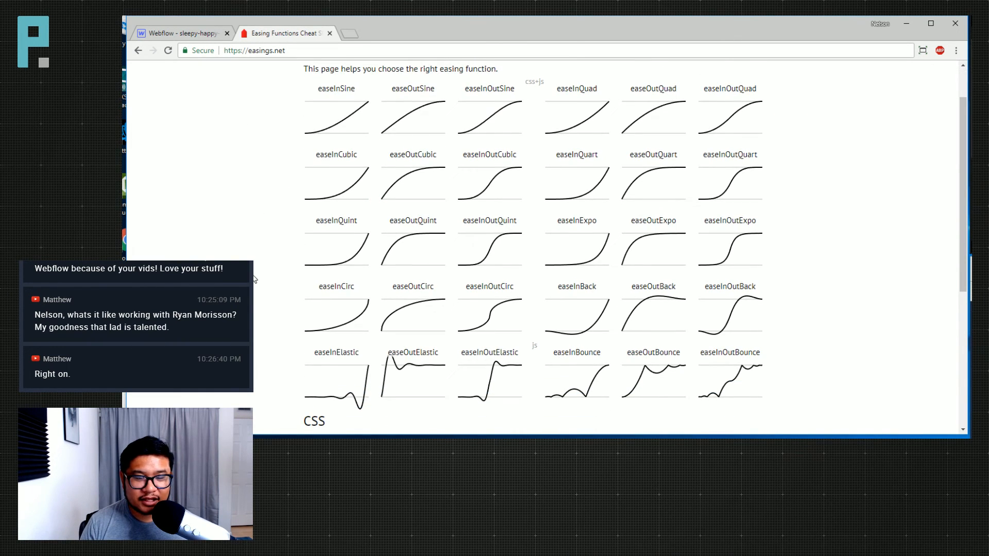
{"action": "mouse_move", "coordinate": [598, 190]}
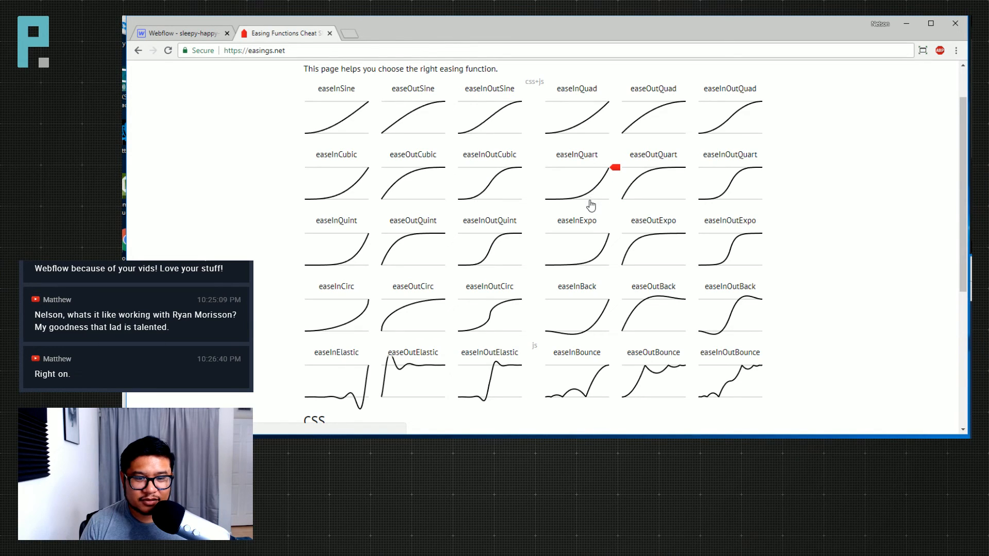
{"action": "scroll", "coordinate": [592, 204], "scroll_direction": "down", "scroll_amount": 1}
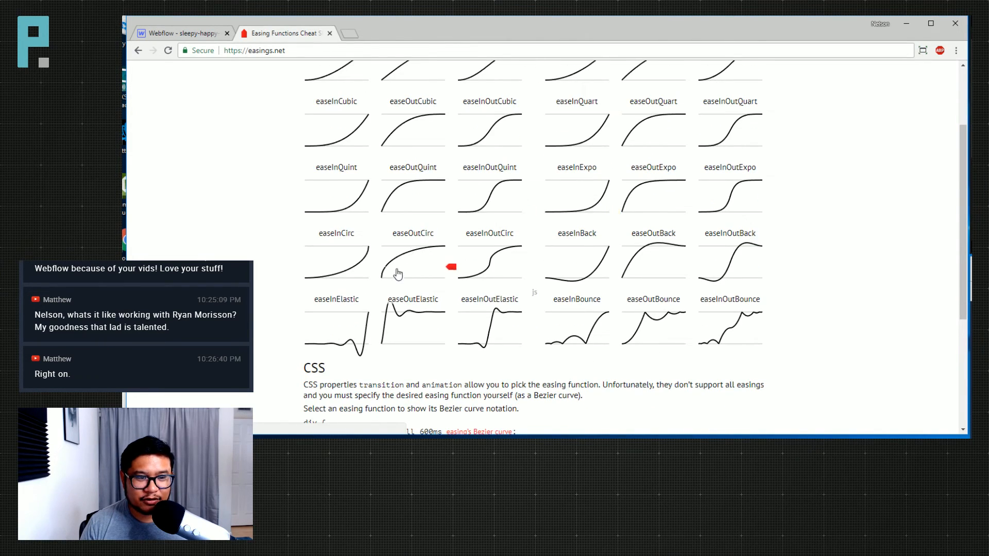
{"action": "scroll", "coordinate": [451, 255], "scroll_direction": "up", "scroll_amount": 1}
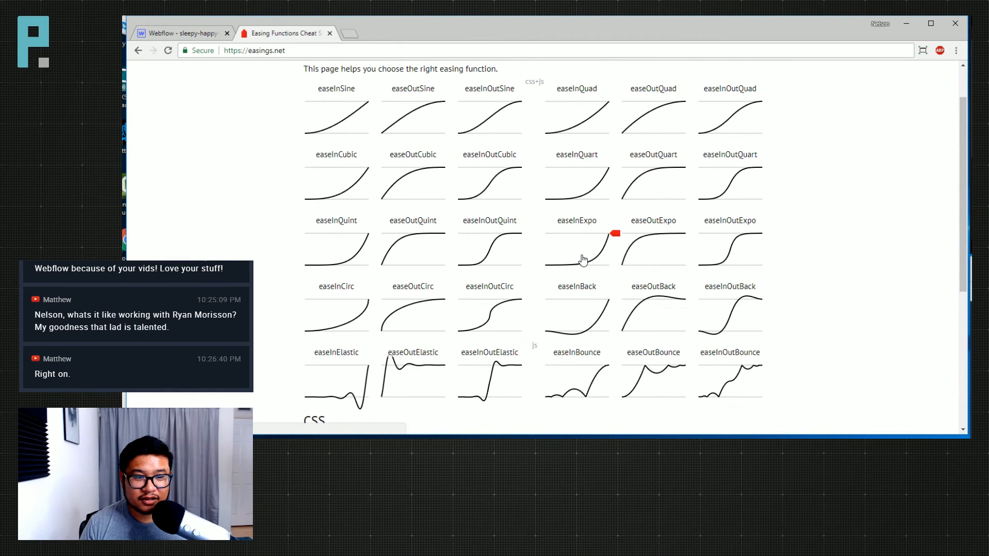
{"action": "scroll", "coordinate": [583, 259], "scroll_direction": "up", "scroll_amount": 1}
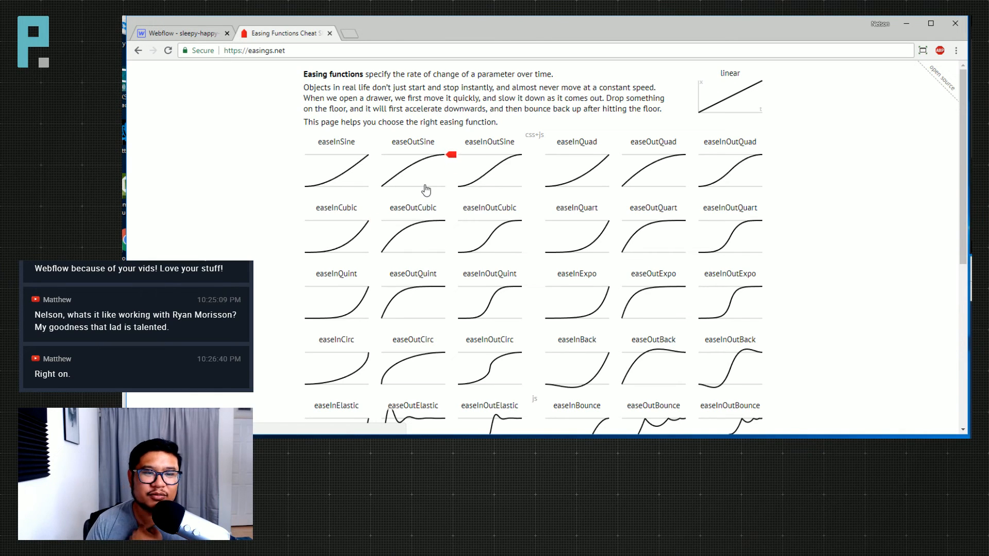
Switch back to Webflow, set the sky's Move easing to Out Sine, and preview the toggle
{"action": "left_click", "coordinate": [206, 34]}
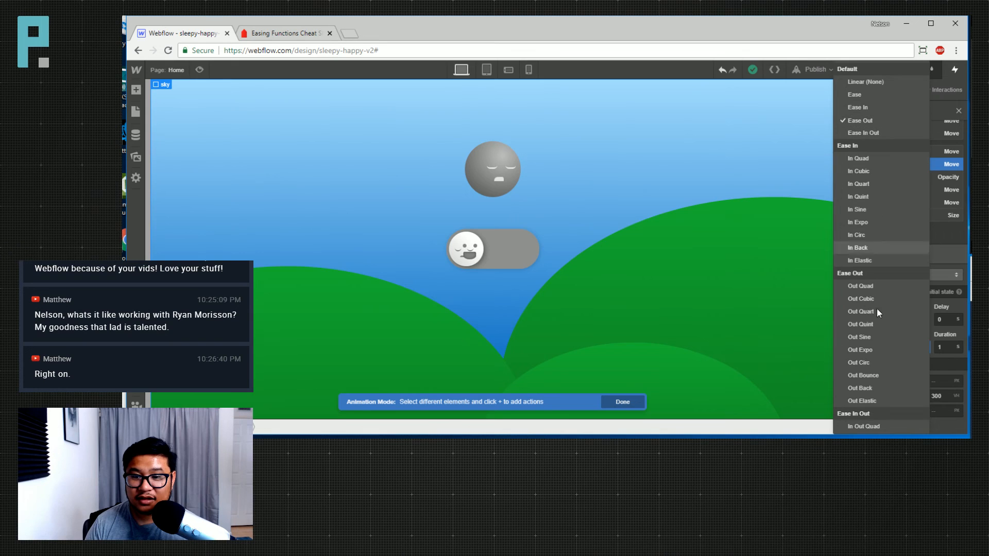
{"action": "left_click", "coordinate": [866, 336]}
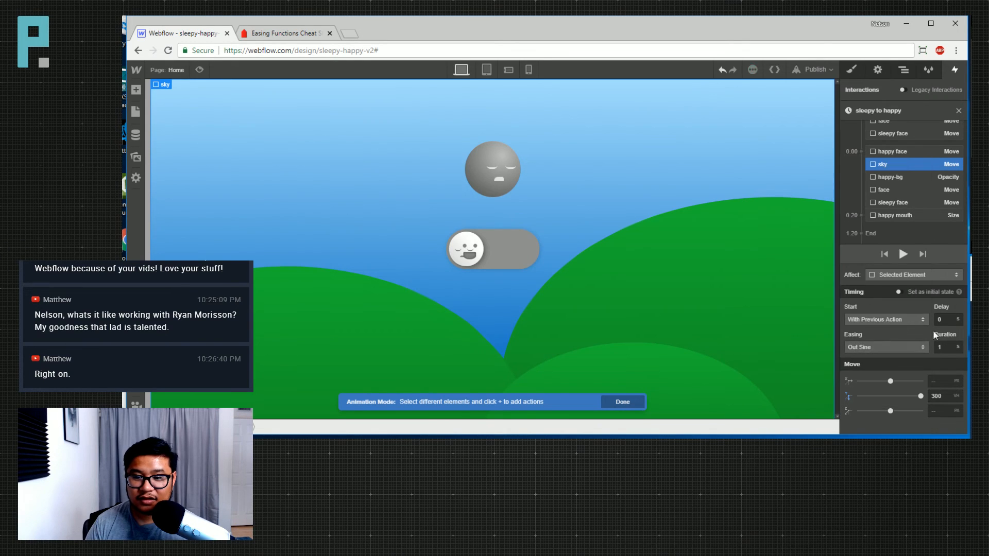
{"action": "left_click", "coordinate": [200, 72]}
{"action": "left_click", "coordinate": [536, 257]}
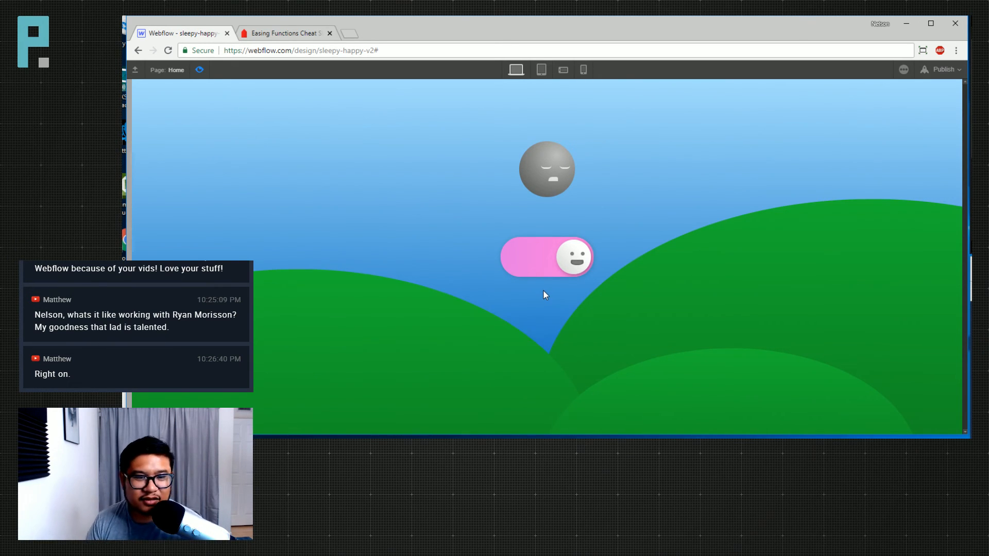
{"action": "left_click", "coordinate": [199, 66]}
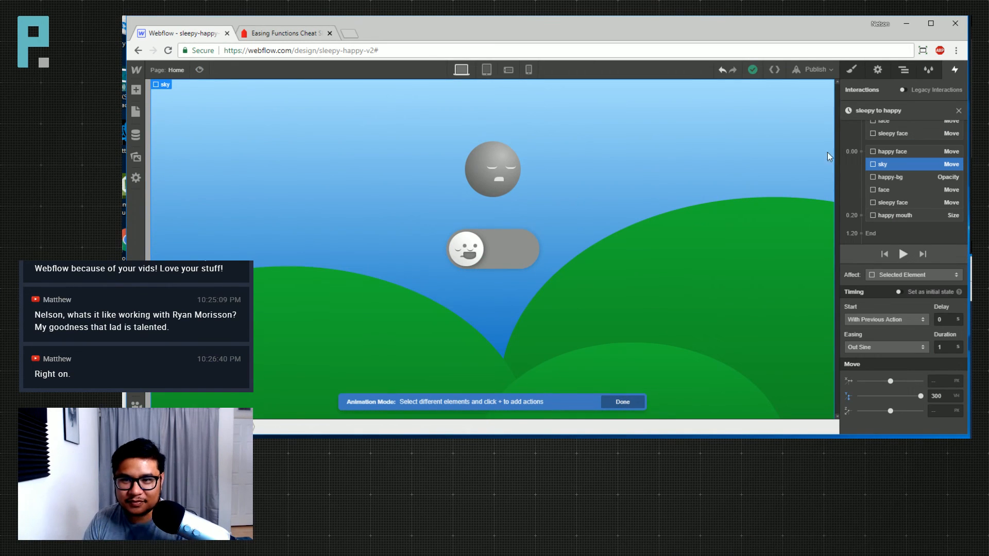
Close the "sleepy to happy" animation, open "happy to sleepy" from the second click, and select the sky element
{"action": "left_click", "coordinate": [959, 111]}
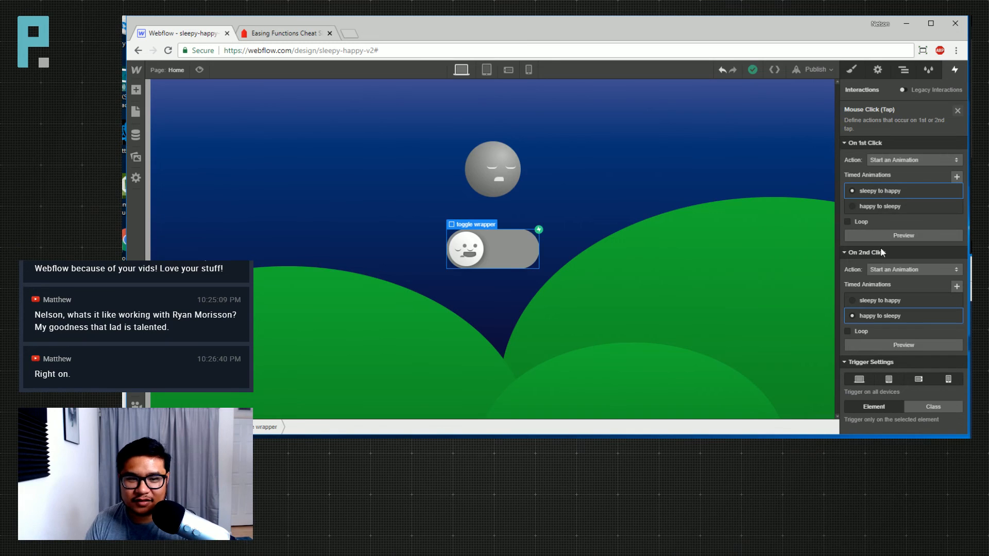
{"action": "left_click", "coordinate": [882, 316]}
{"action": "left_click", "coordinate": [903, 70]}
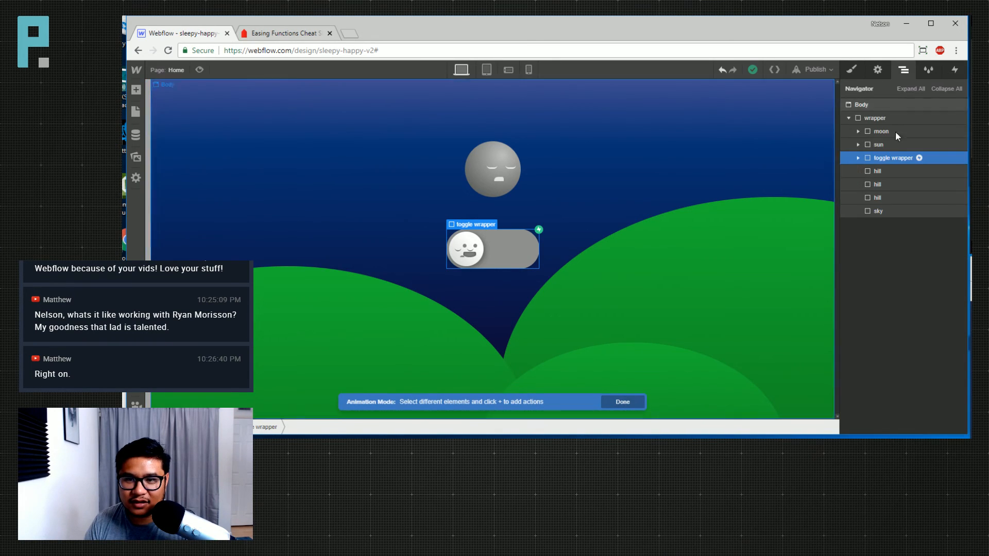
{"action": "left_click", "coordinate": [879, 208]}
{"action": "left_click", "coordinate": [961, 75]}
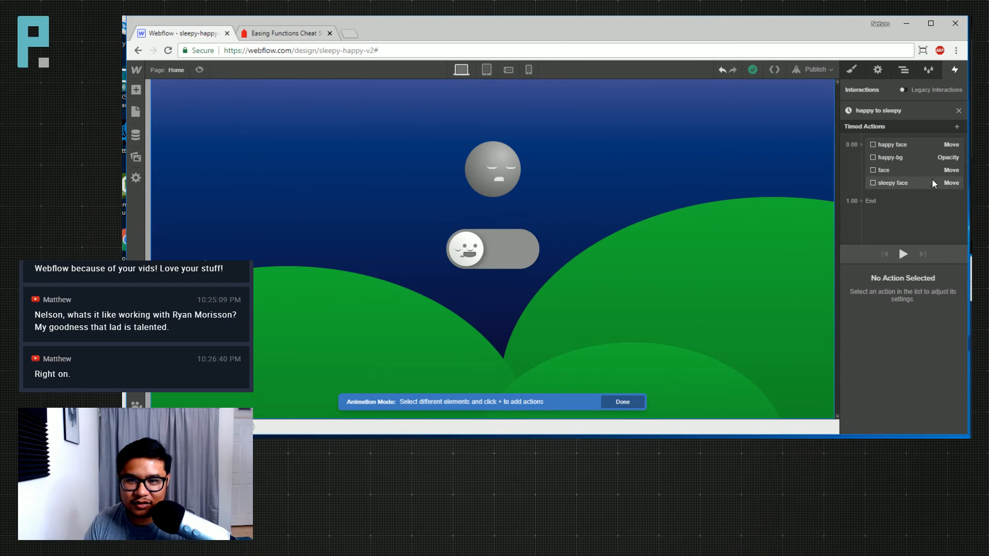
Add a Move action for the sky at 0.00 s with a vertical offset of 0 VH, and open the page preview
{"action": "left_click", "coordinate": [861, 146]}
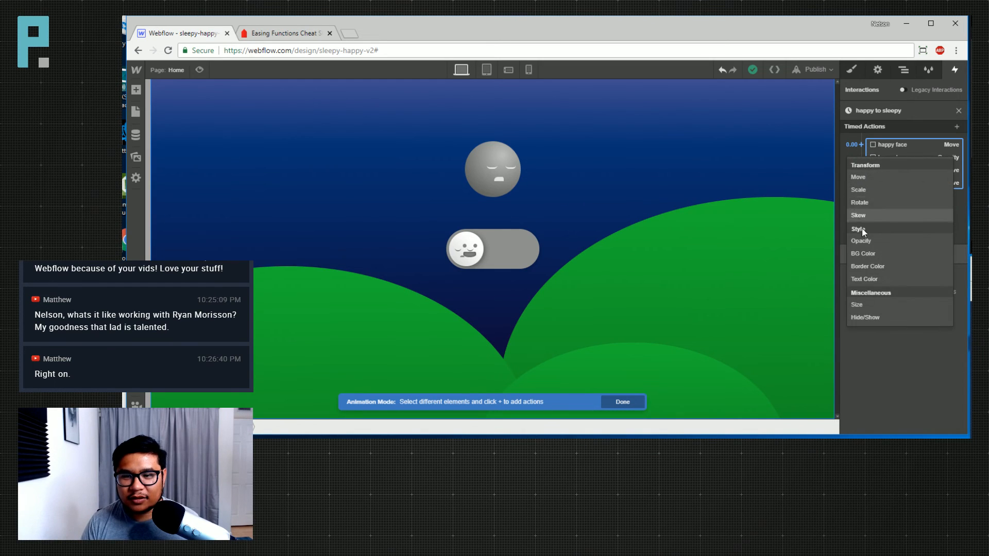
{"action": "left_click", "coordinate": [872, 180]}
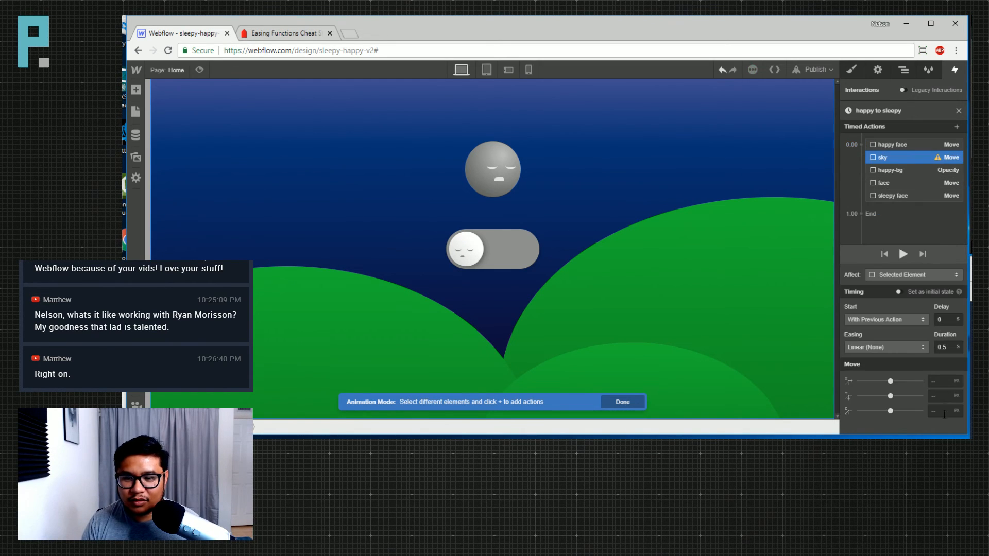
{"action": "left_click", "coordinate": [944, 394]}
{"action": "type", "text": "0"}
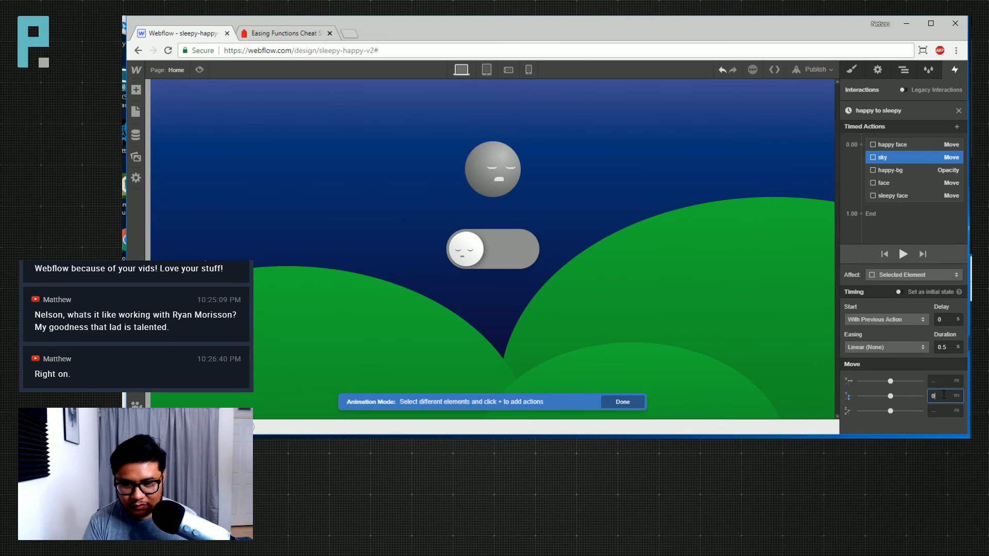
{"action": "left_click", "coordinate": [200, 69]}
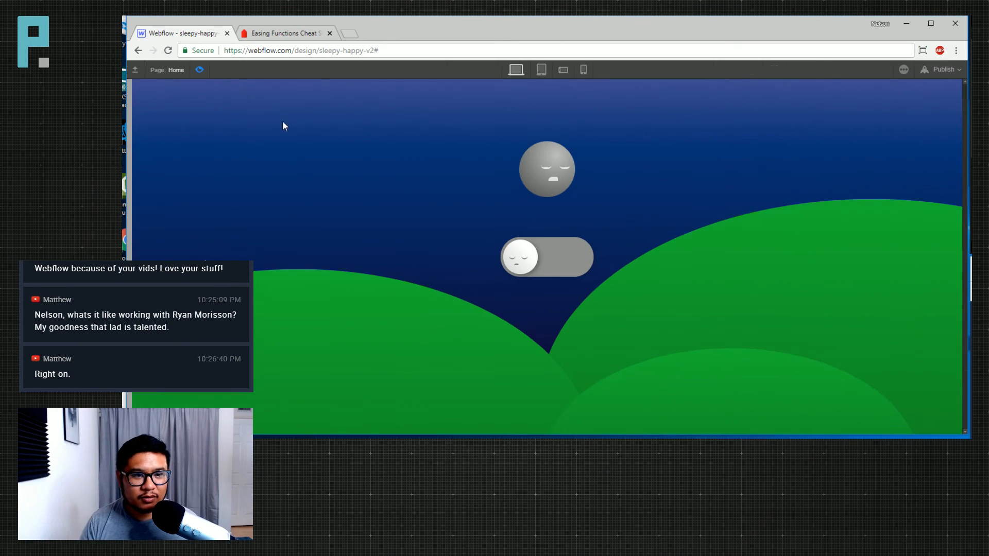
Preview the toggle from sleepy to happy and back to sleepy, and exit the preview
{"action": "left_click", "coordinate": [513, 261]}
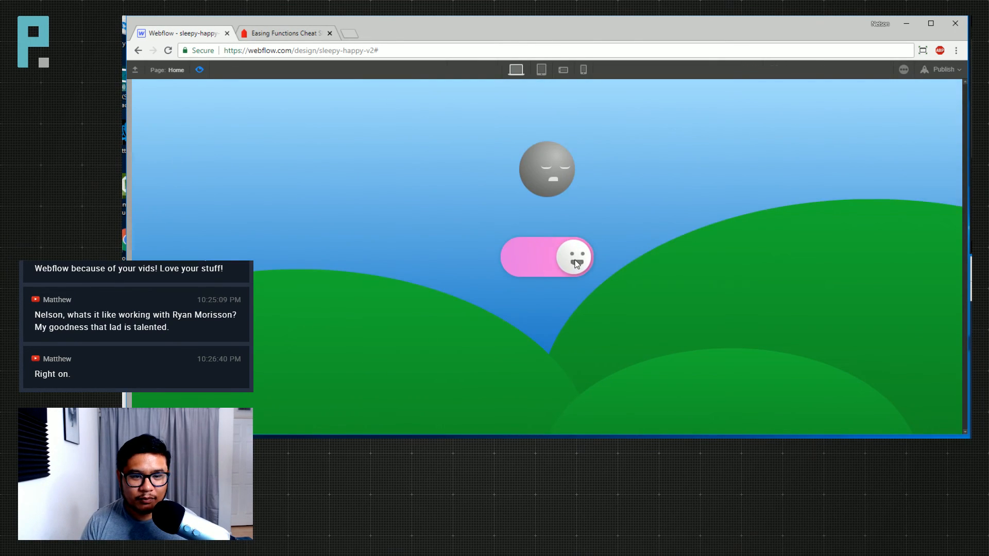
{"action": "left_click", "coordinate": [575, 264]}
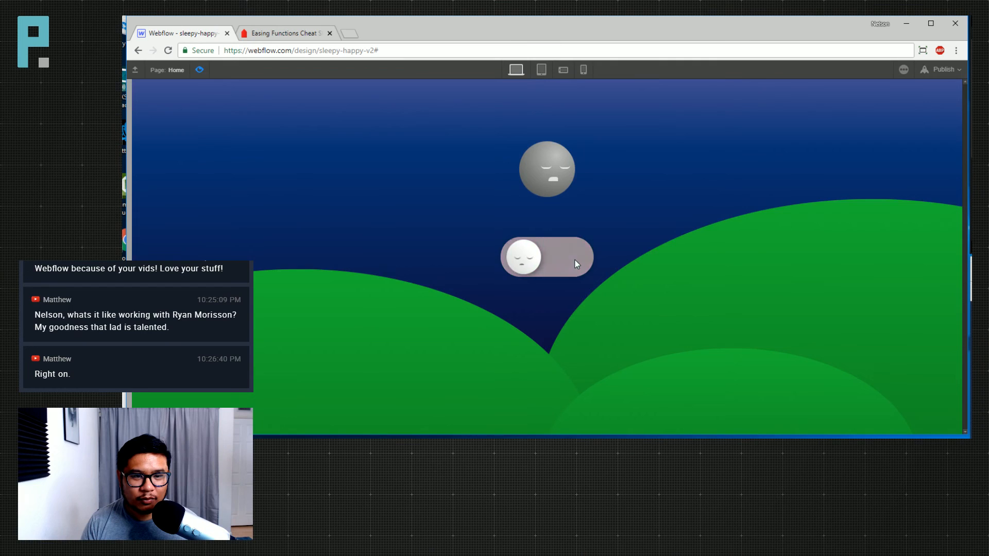
{"action": "left_click", "coordinate": [201, 70]}
Set the easing of the sky's Move action in "happy to sleepy" to Out Sine
{"action": "left_click", "coordinate": [896, 347]}
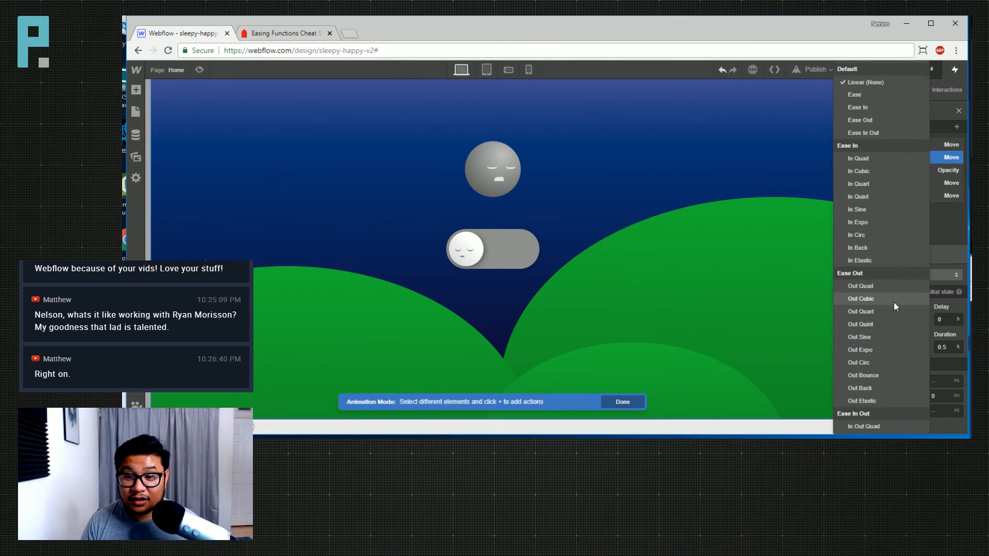
{"action": "left_click", "coordinate": [898, 338]}
Close the Webflow browser tab and reopen the sleepy-happy-v2 project in a new tab
{"action": "left_click", "coordinate": [284, 34]}
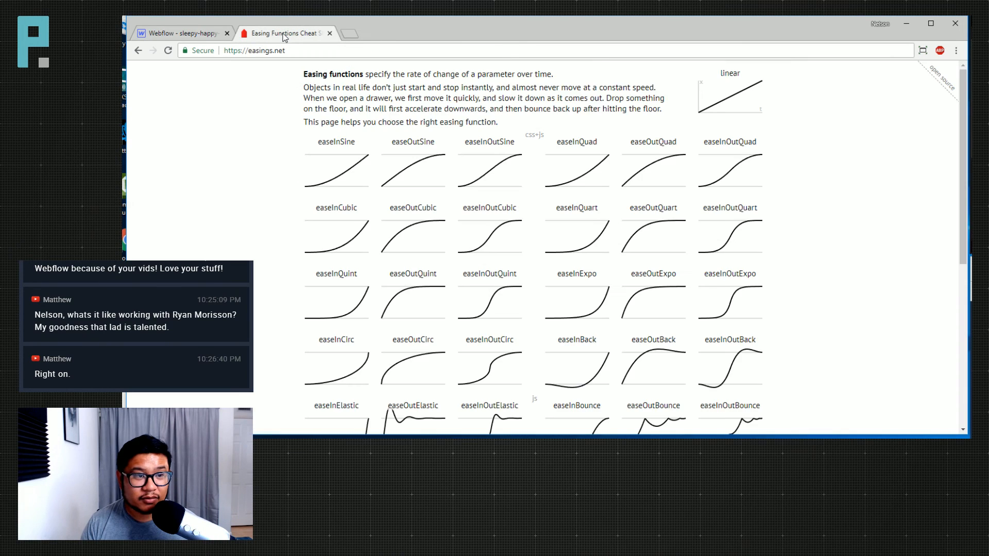
{"action": "left_click", "coordinate": [227, 34]}
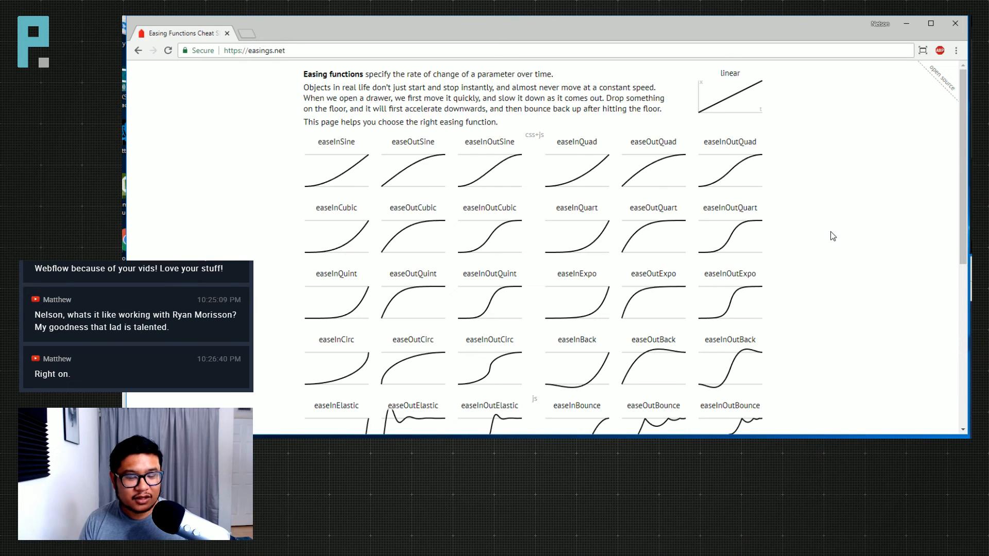
{"action": "left_click", "coordinate": [247, 34]}
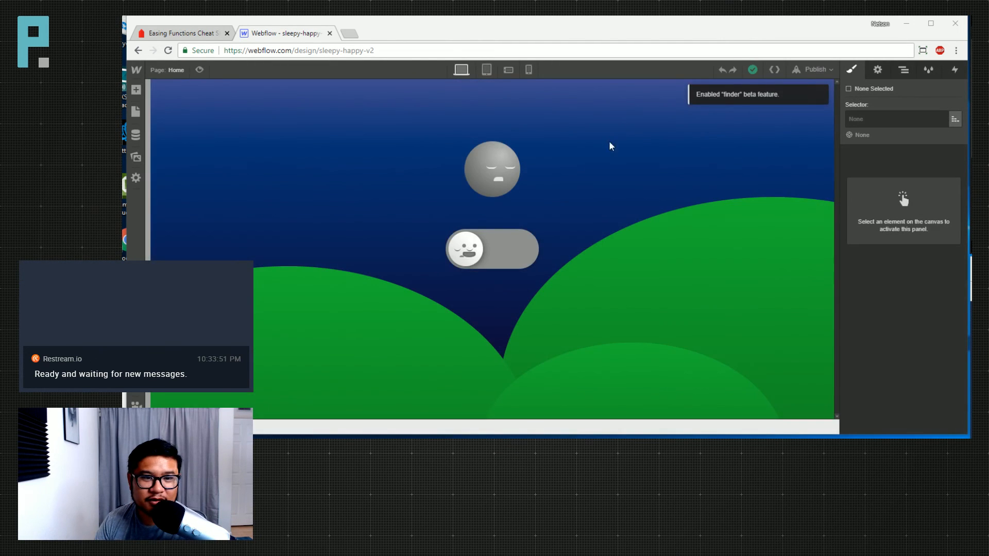
Test the toggle in both directions in the reloaded project's preview, and return to the design canvas
{"action": "left_click", "coordinate": [199, 70]}
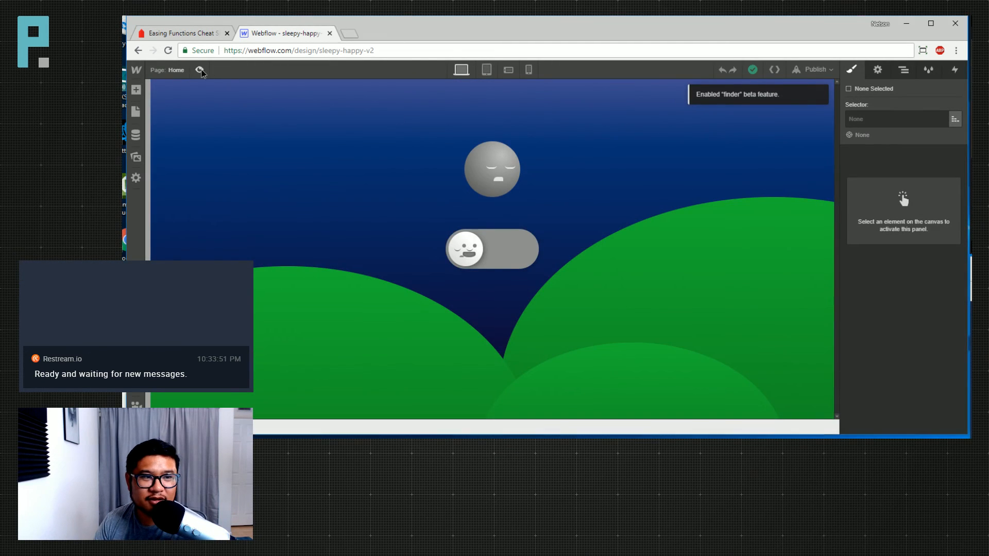
{"action": "left_click", "coordinate": [529, 262]}
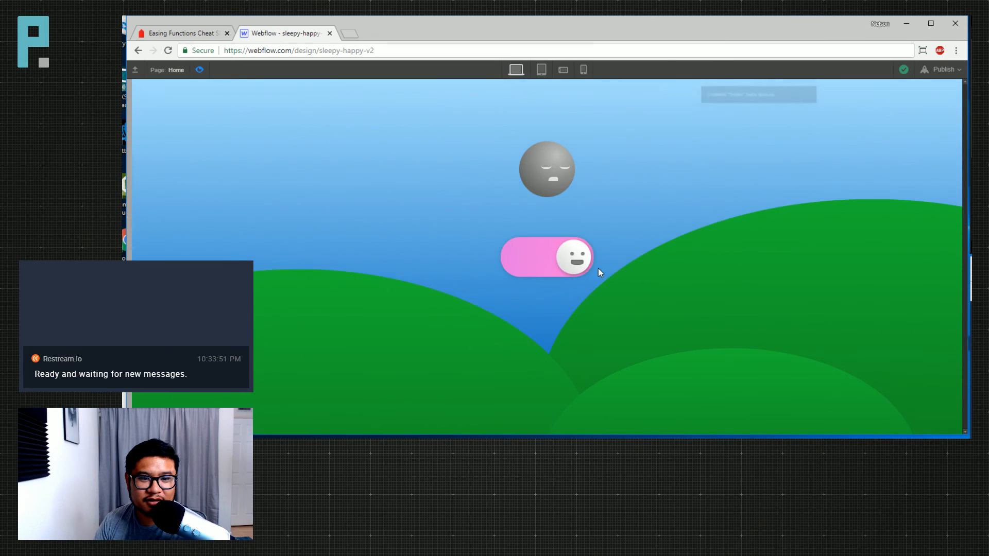
{"action": "left_click", "coordinate": [577, 264]}
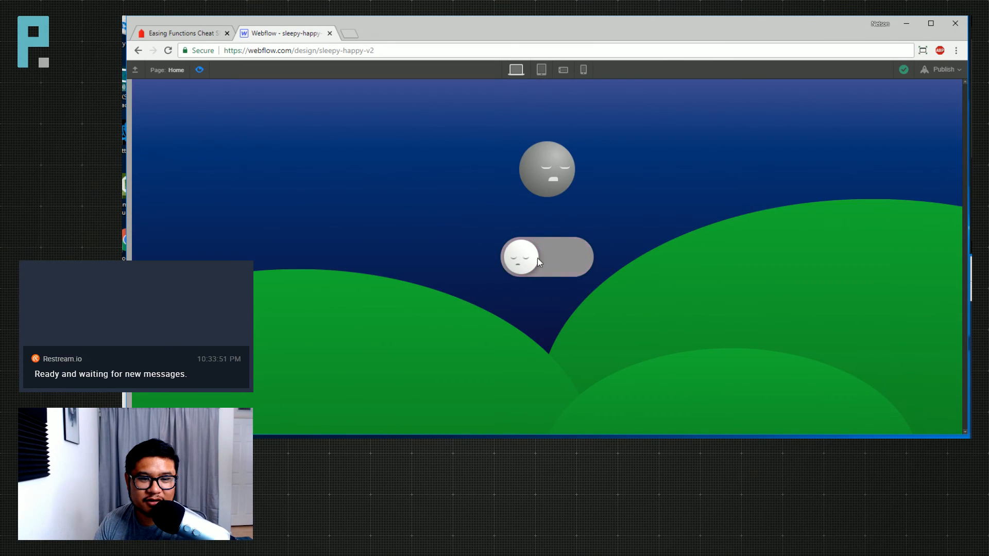
{"action": "left_click", "coordinate": [537, 258]}
{"action": "left_click", "coordinate": [199, 70]}
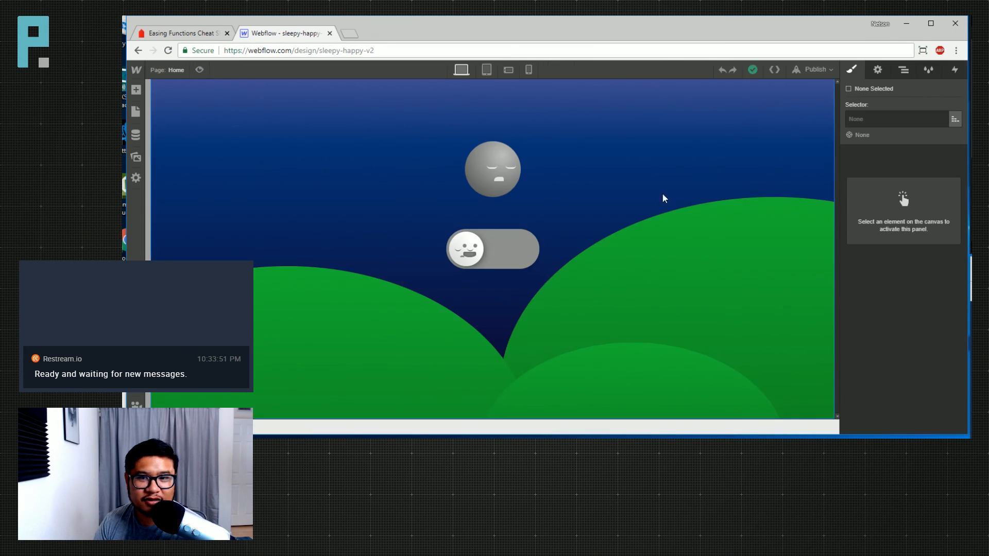
Select the toggle wrapper and open the "happy to sleepy" animation from the second click of its Mouse Click (Tap) interaction
{"action": "left_click", "coordinate": [954, 70]}
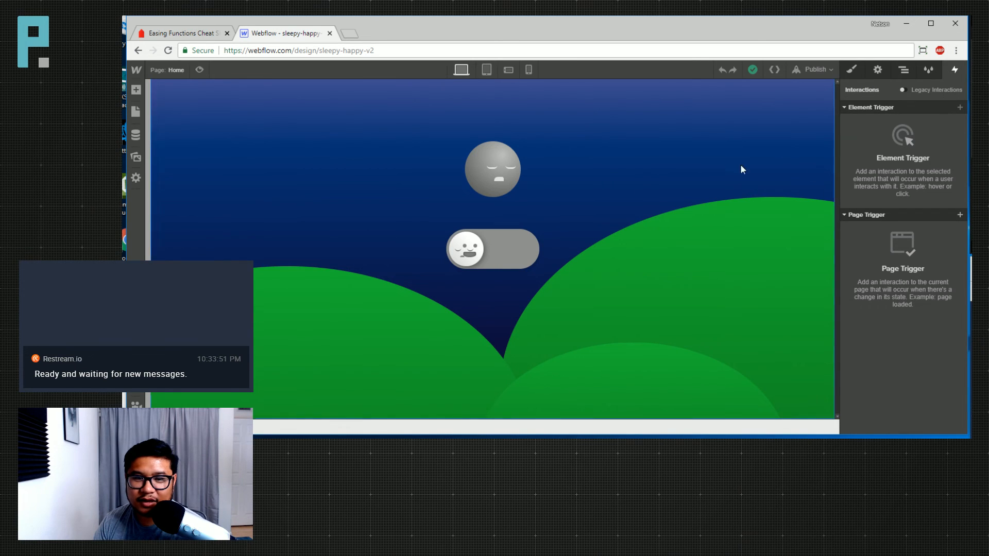
{"action": "left_click", "coordinate": [512, 245]}
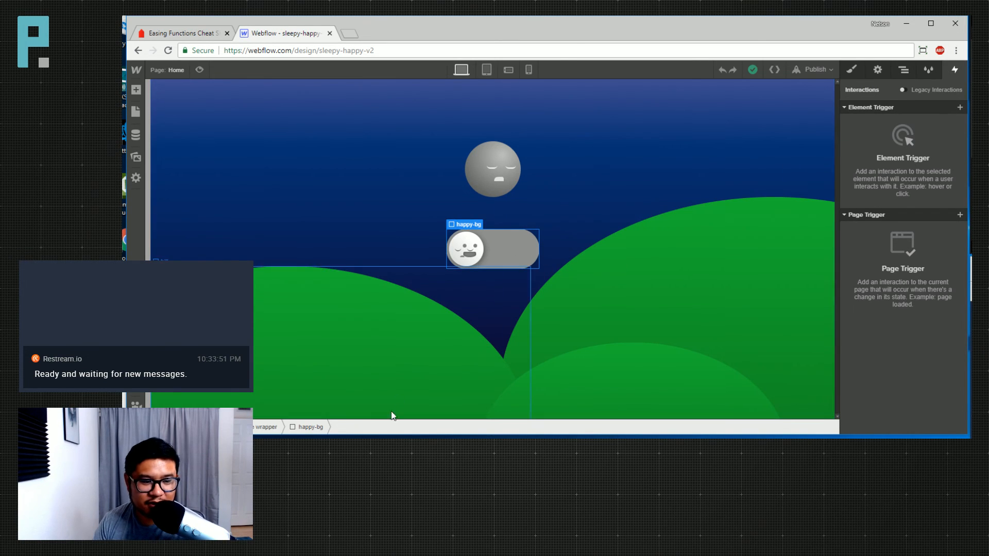
{"action": "left_click", "coordinate": [266, 427]}
{"action": "left_click", "coordinate": [900, 137]}
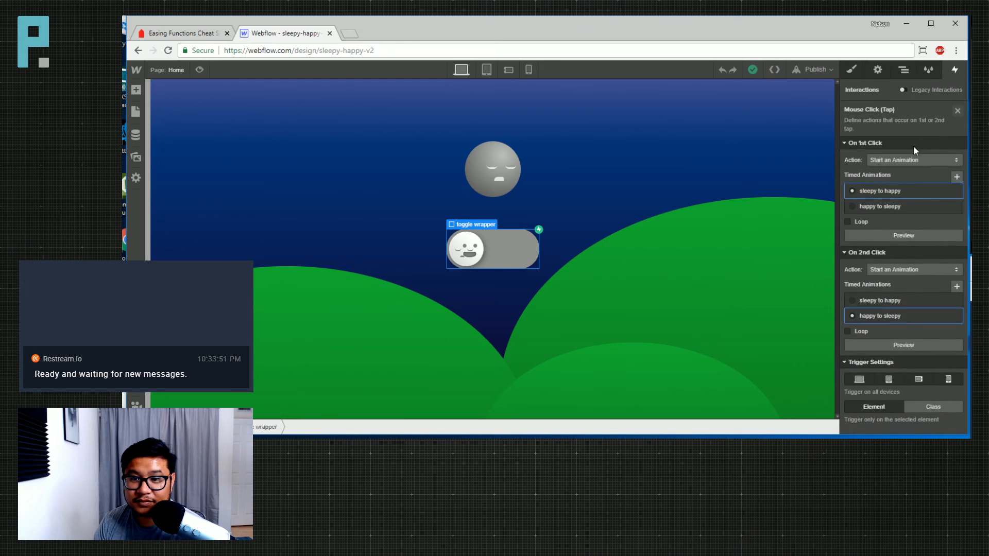
{"action": "left_click", "coordinate": [874, 317]}
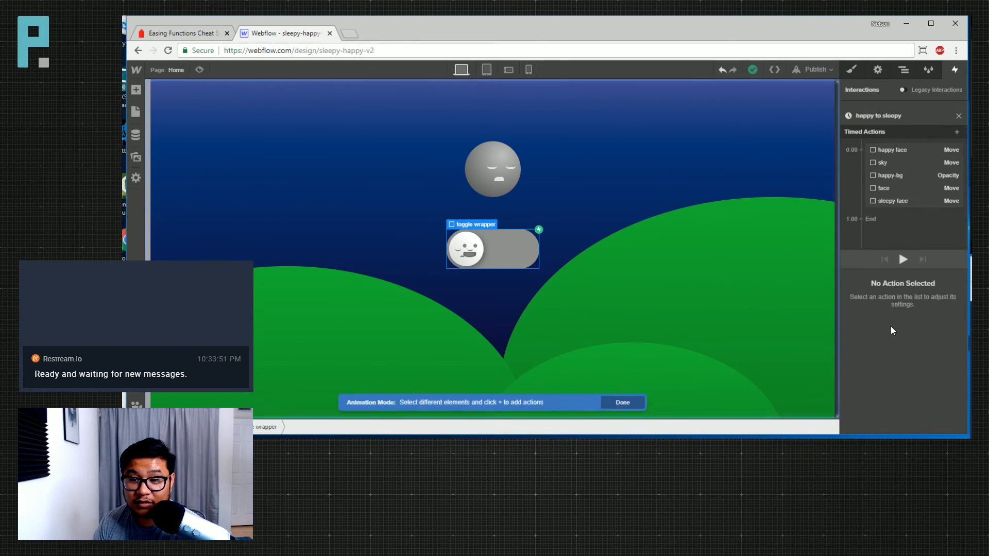
Set the easing of the sky's Move action to Out Sine and open its duration for editing
{"action": "left_click", "coordinate": [889, 160]}
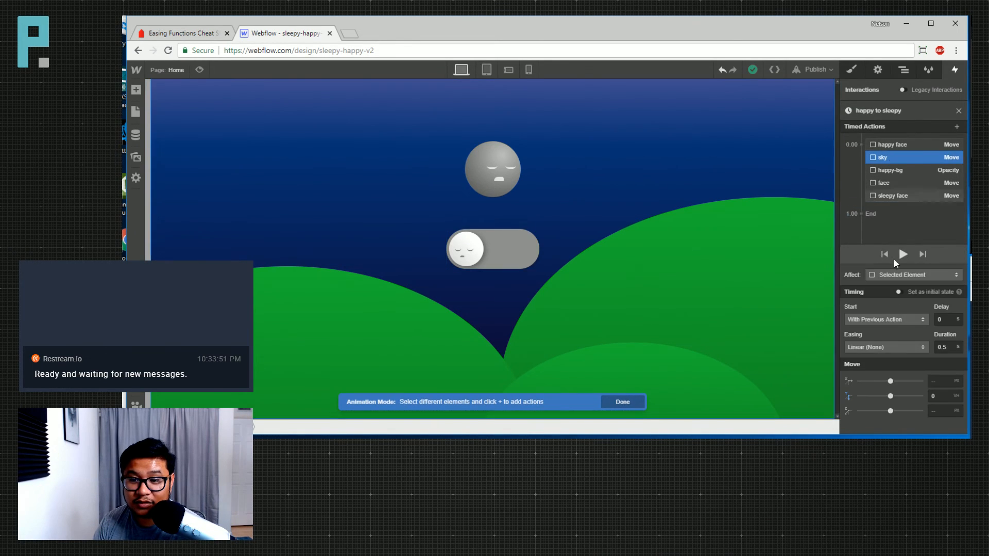
{"action": "left_click", "coordinate": [892, 345]}
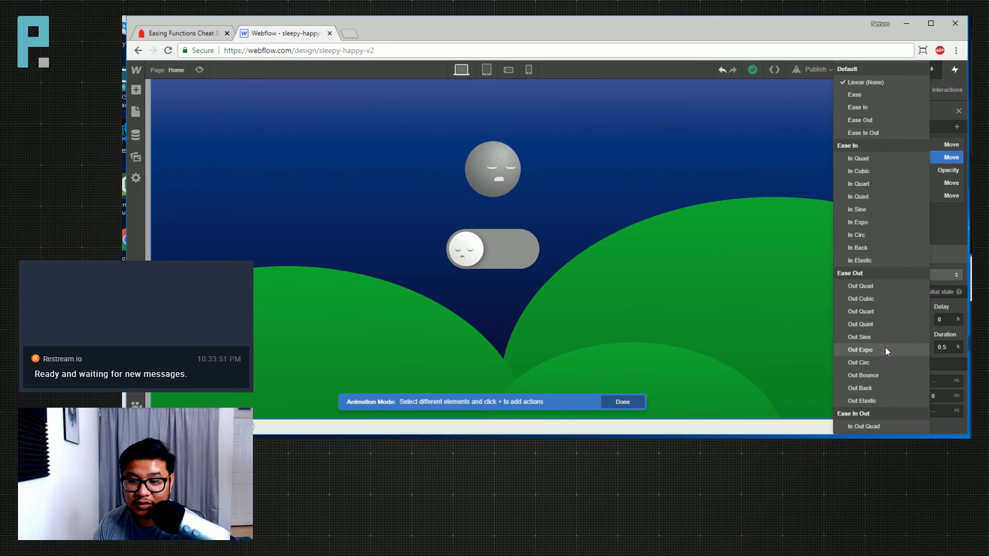
{"action": "left_click", "coordinate": [926, 337]}
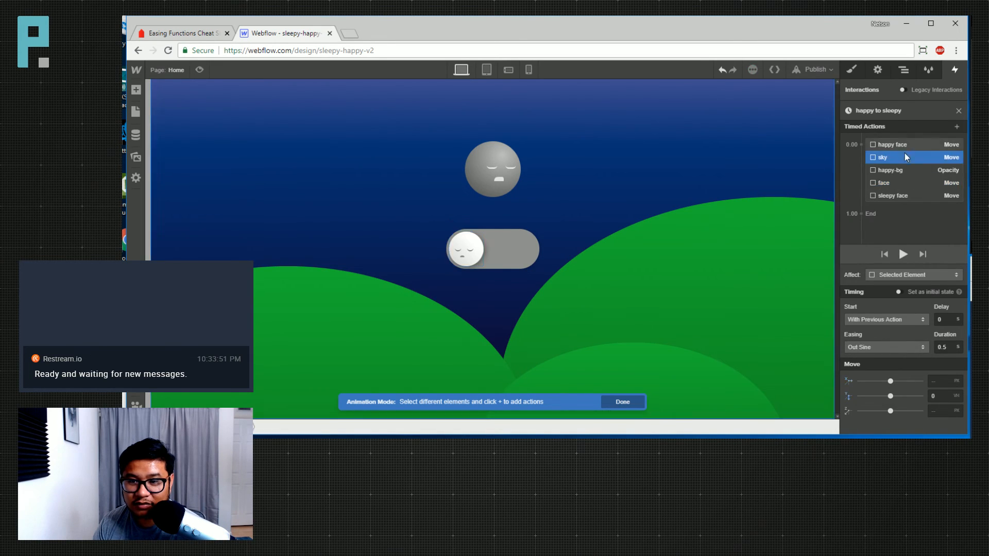
{"action": "left_click", "coordinate": [944, 347]}
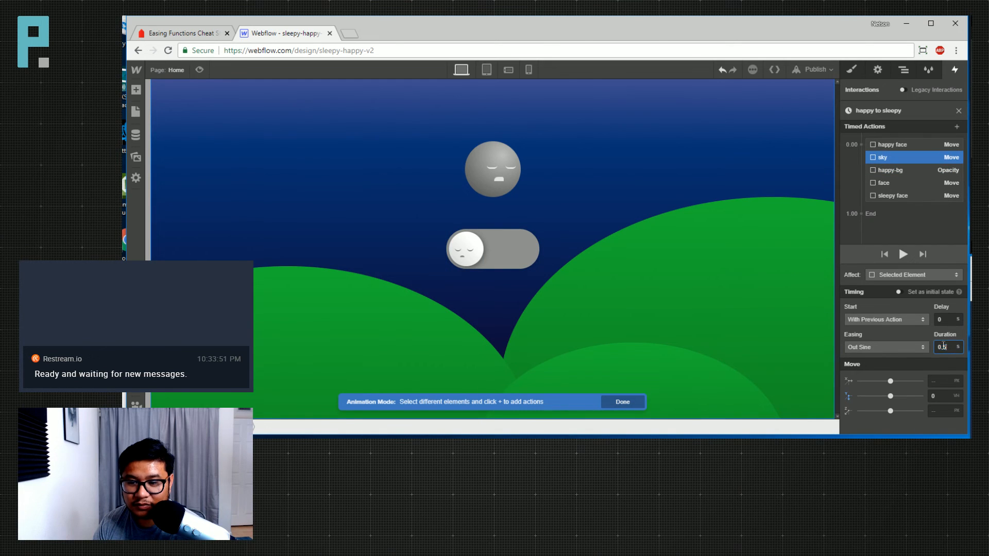
Set the sky's move duration in the happy to sleepy animation to 1 second and preview the toggle switching in both directions
{"action": "type", "text": "1"}
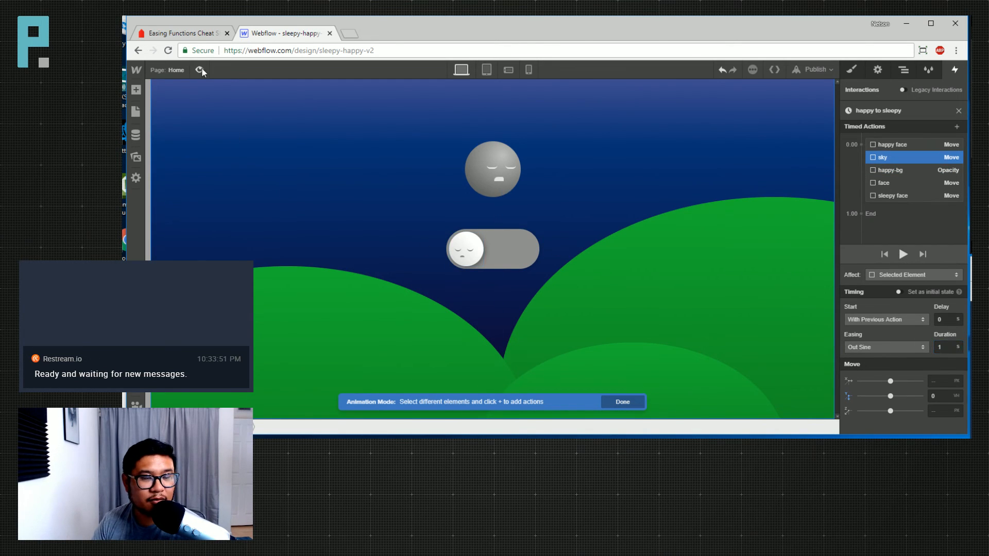
{"action": "left_click", "coordinate": [200, 70]}
{"action": "left_click", "coordinate": [575, 259]}
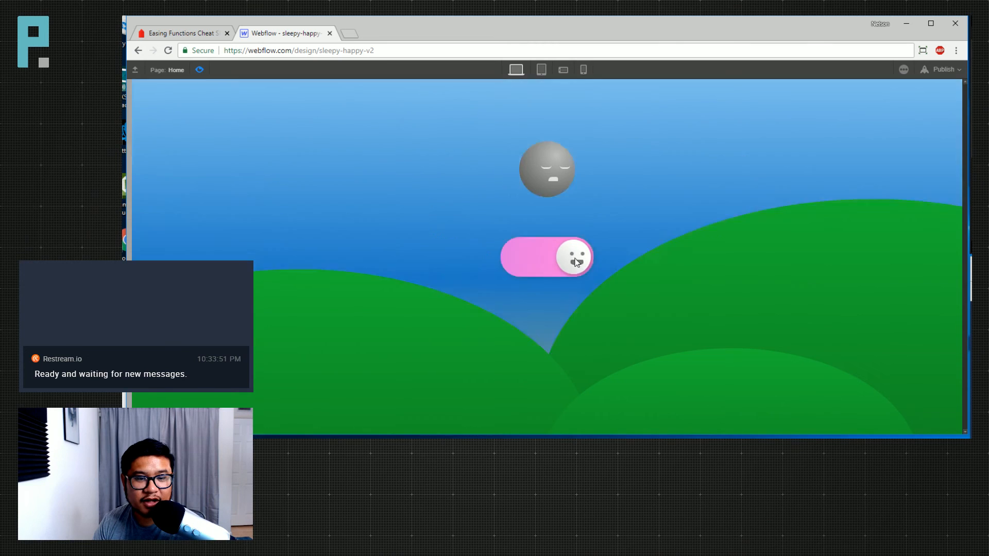
{"action": "left_click", "coordinate": [575, 261]}
{"action": "left_click", "coordinate": [523, 265]}
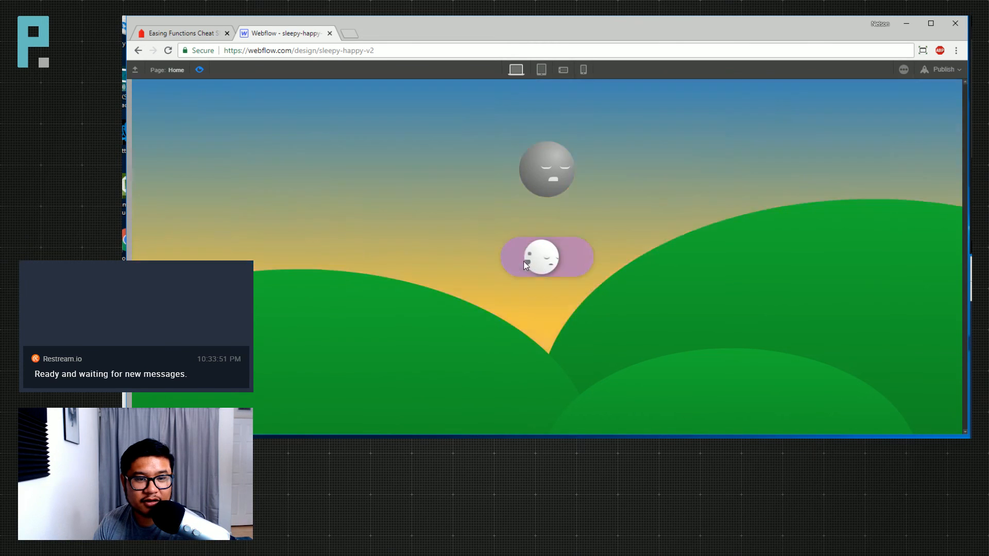
{"action": "left_click", "coordinate": [578, 259]}
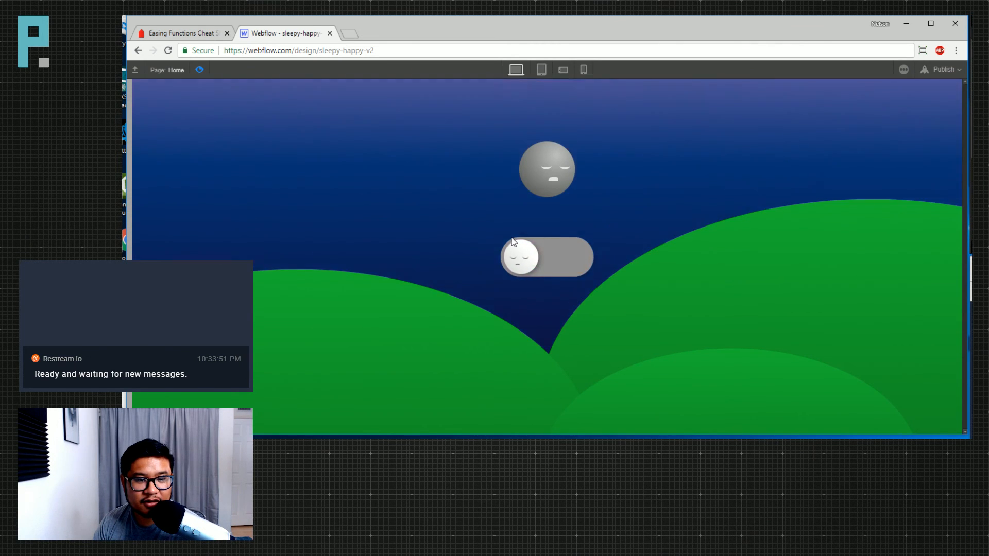
{"action": "left_click", "coordinate": [200, 70]}
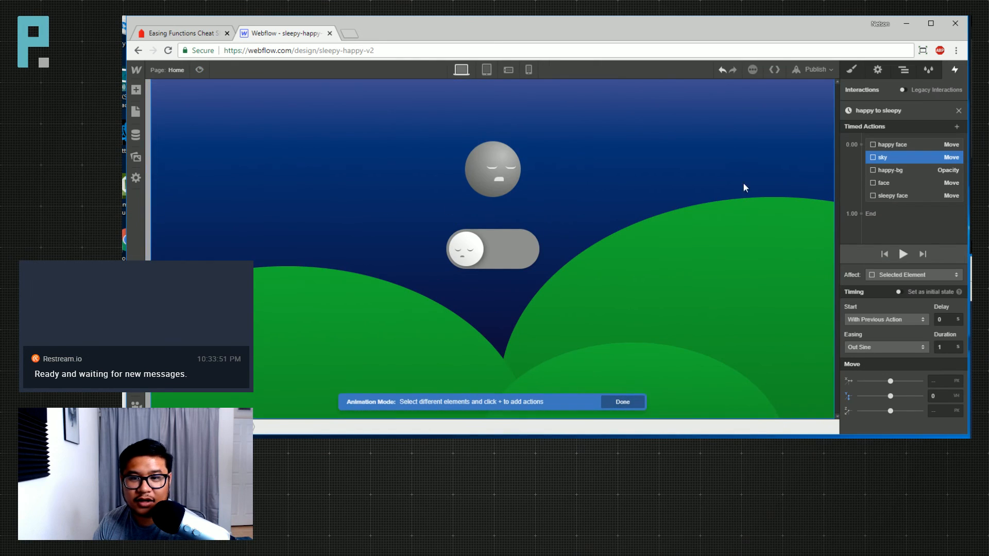
Reset the sun element's opacity to its default of 100%
{"action": "left_click", "coordinate": [903, 71]}
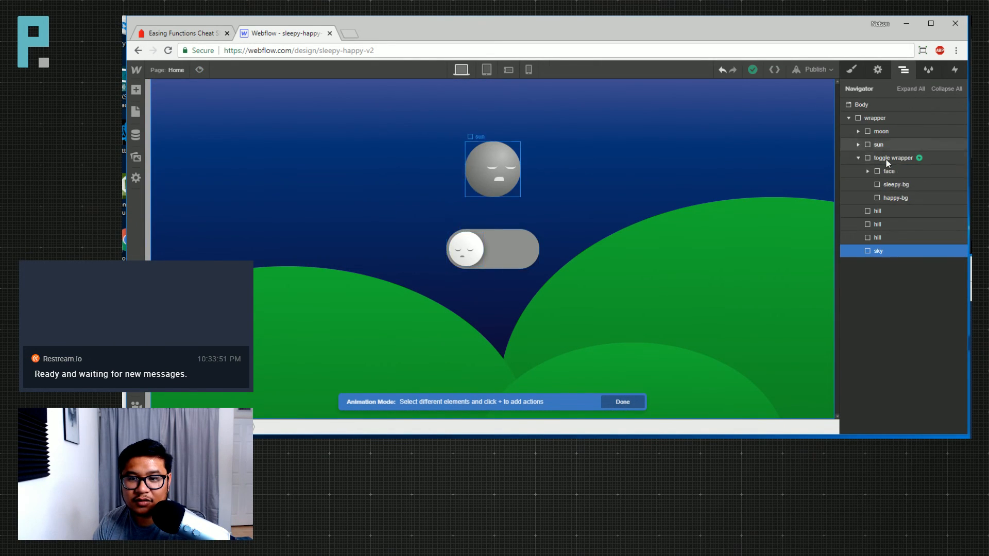
{"action": "left_click", "coordinate": [898, 145]}
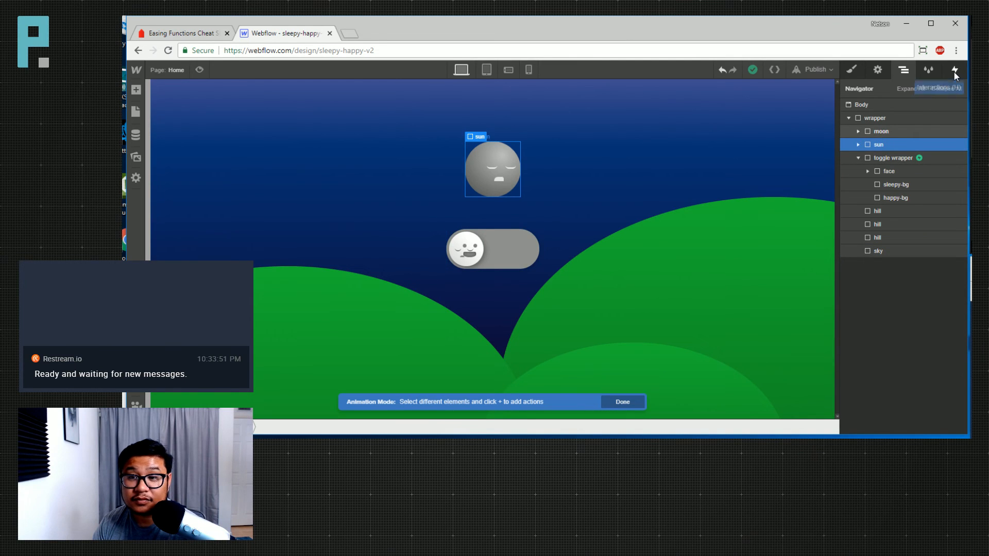
{"action": "left_click", "coordinate": [857, 73]}
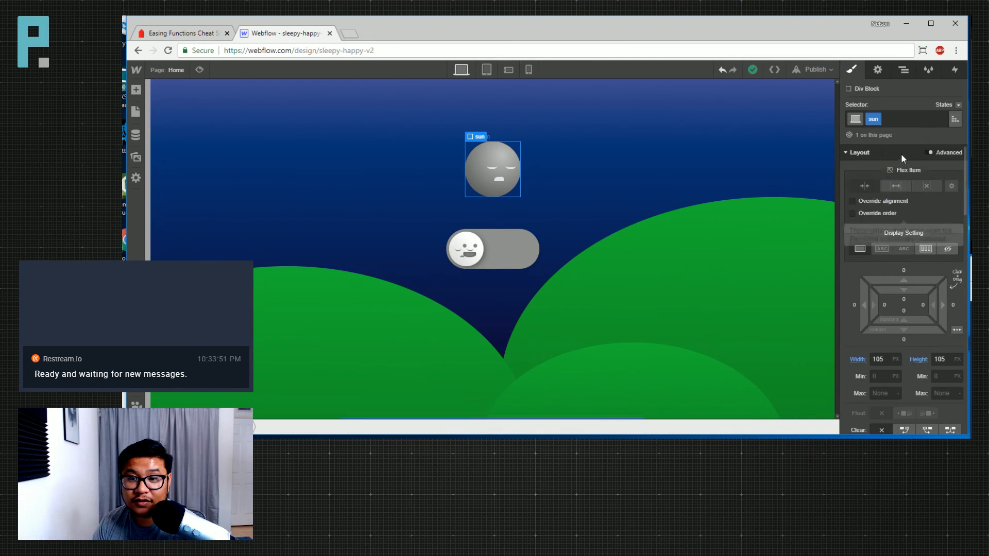
{"action": "scroll", "coordinate": [901, 356], "scroll_direction": "down", "scroll_amount": 5}
{"action": "scroll", "coordinate": [915, 353], "scroll_direction": "down", "scroll_amount": 5}
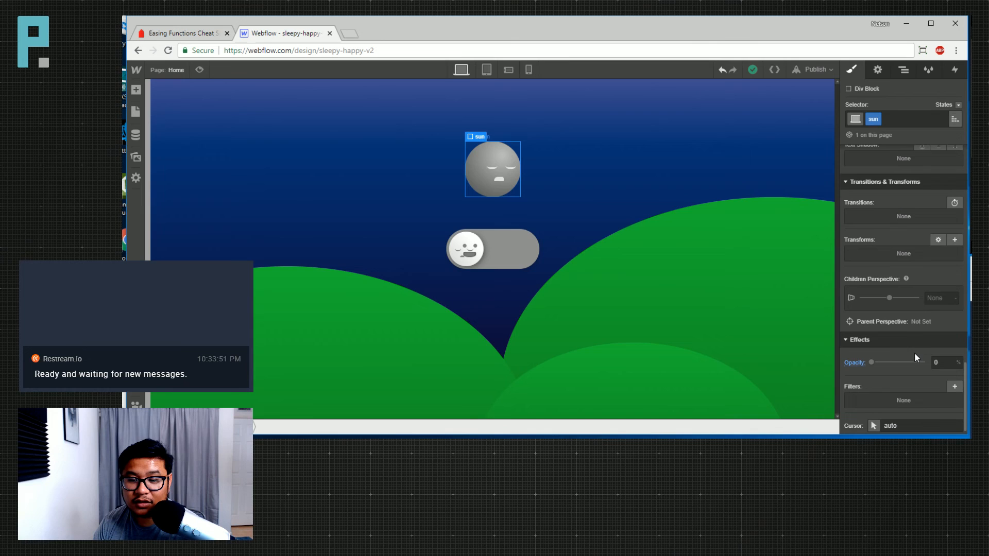
{"action": "left_click", "coordinate": [942, 356]}
{"action": "key", "text": "Return"}
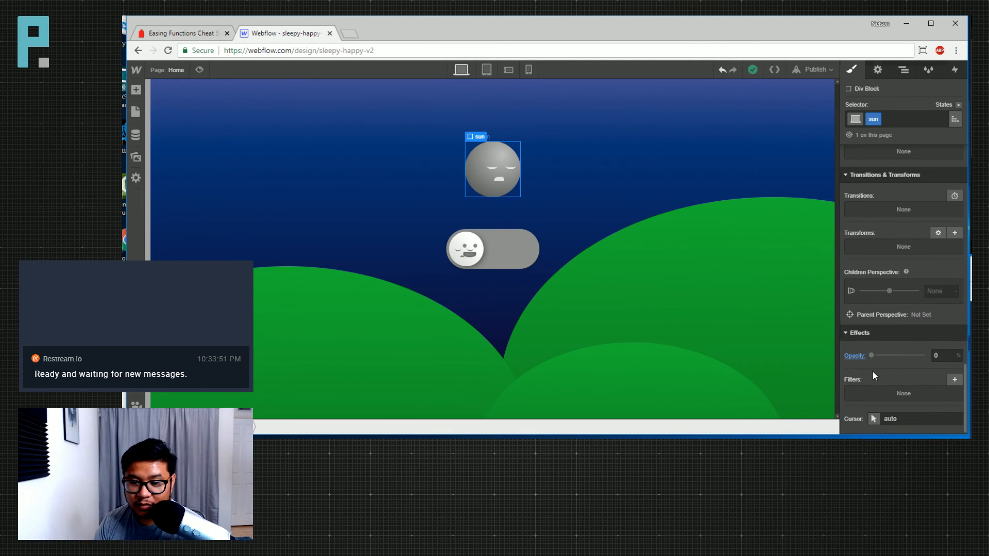
{"action": "left_click", "coordinate": [854, 356]}
{"action": "left_click", "coordinate": [894, 369]}
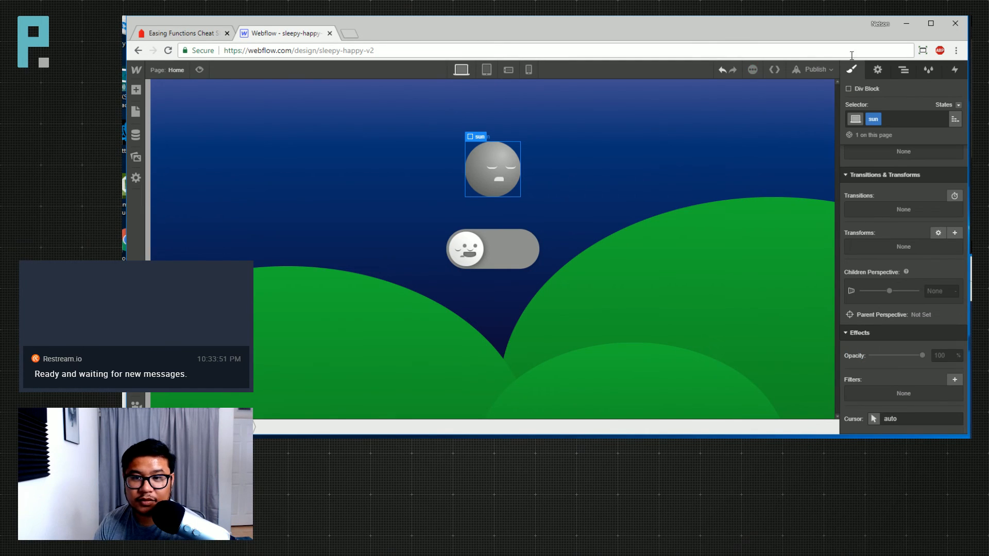
Set the sun's z-index to 5 to bring it in front of the moon
{"action": "scroll", "coordinate": [924, 309], "scroll_direction": "up", "scroll_amount": 5}
{"action": "scroll", "coordinate": [932, 292], "scroll_direction": "up", "scroll_amount": 3}
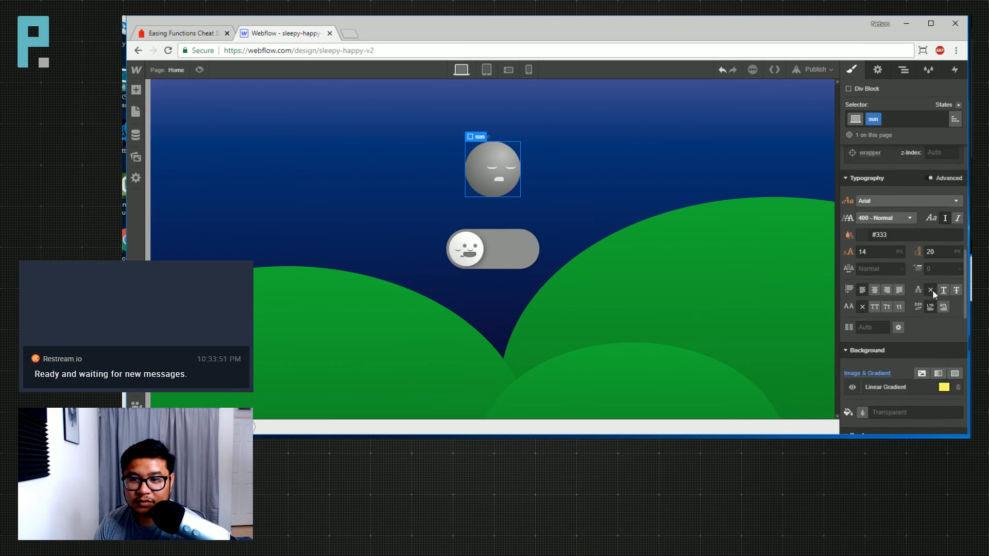
{"action": "type", "text": "1"}
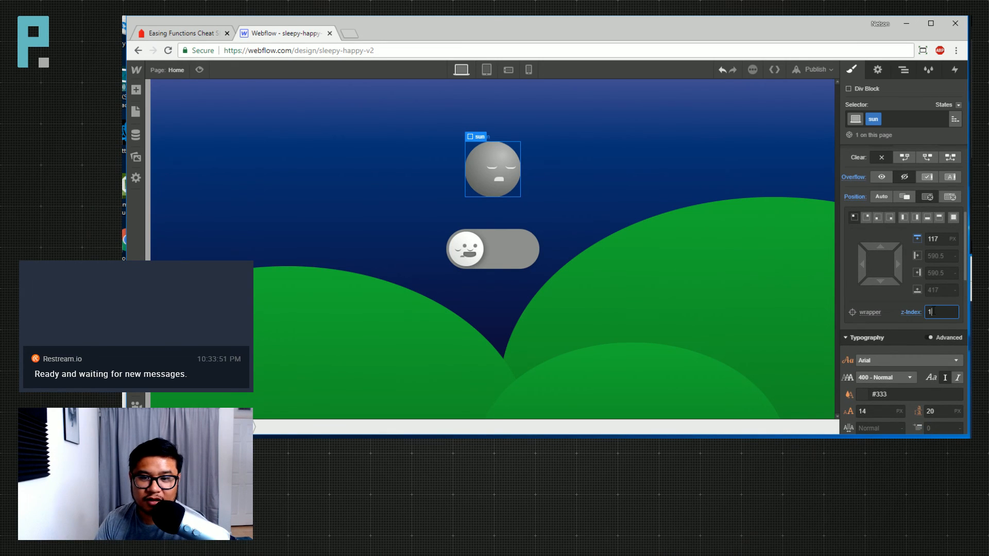
{"action": "key", "text": "Up"}
{"action": "key", "text": "Up"}
{"action": "key", "text": "Up"}
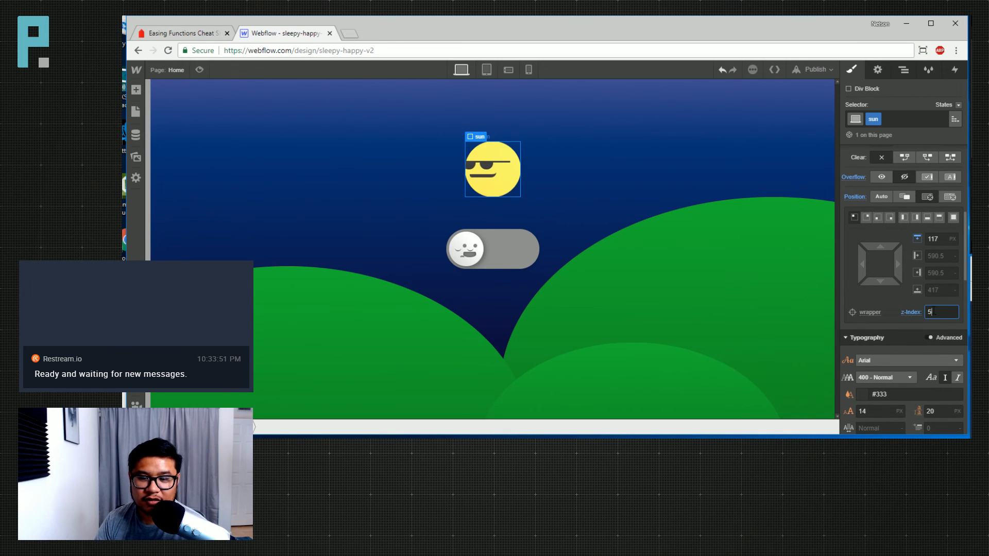
{"action": "key", "text": "Down"}
{"action": "key", "text": "Up"}
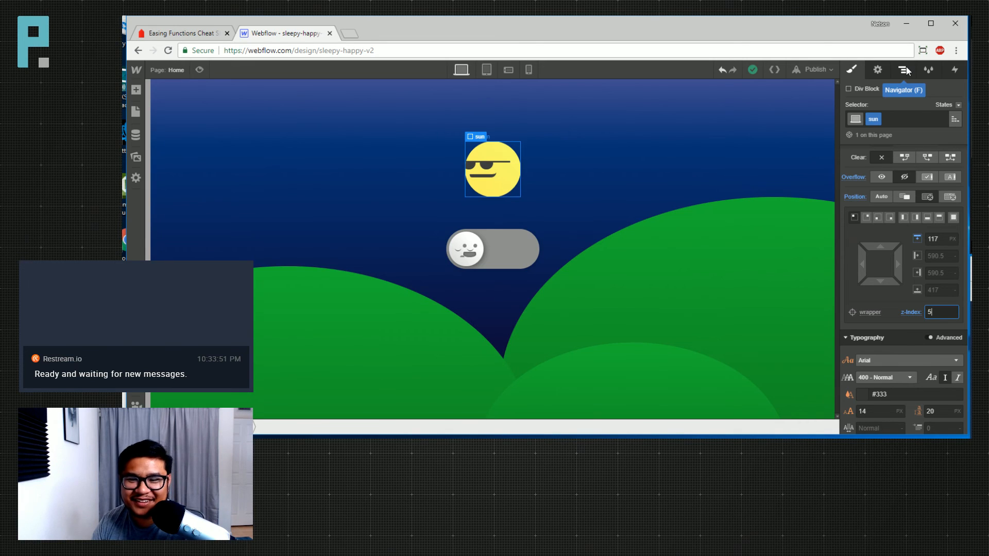
Add a Move action for the sun to the initial state of the toggle wrapper's sleepy to happy animation
{"action": "left_click", "coordinate": [906, 70]}
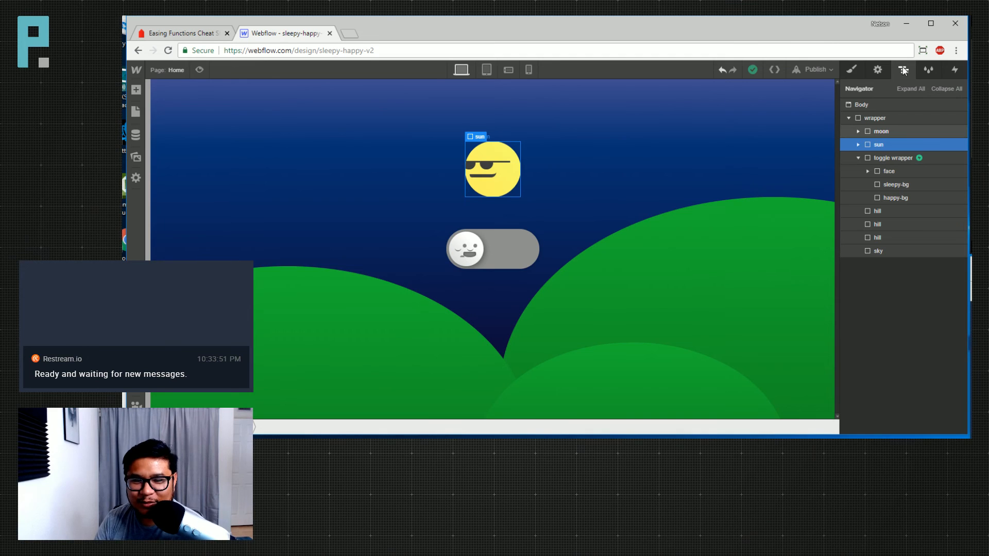
{"action": "left_click", "coordinate": [906, 157]}
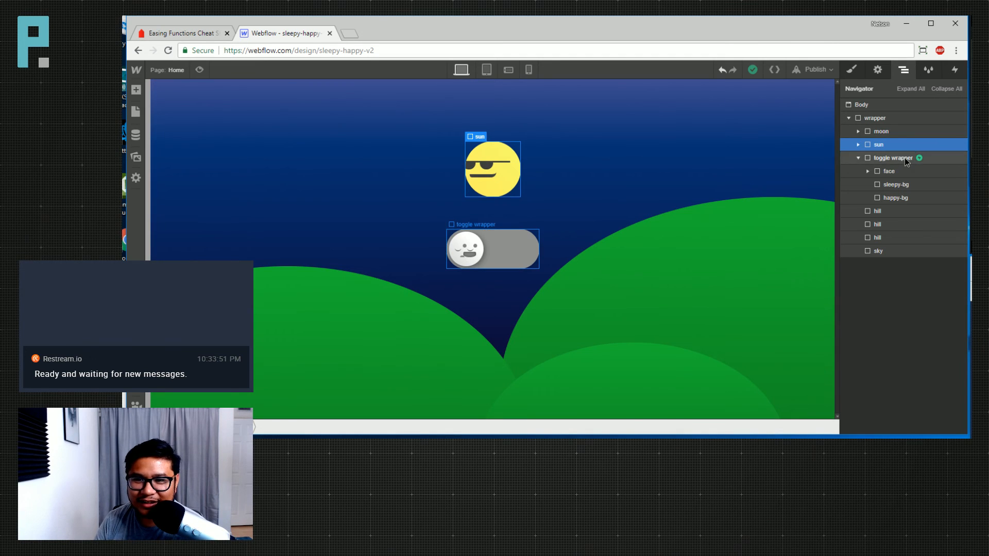
{"action": "left_click", "coordinate": [955, 70]}
{"action": "left_click", "coordinate": [892, 135]}
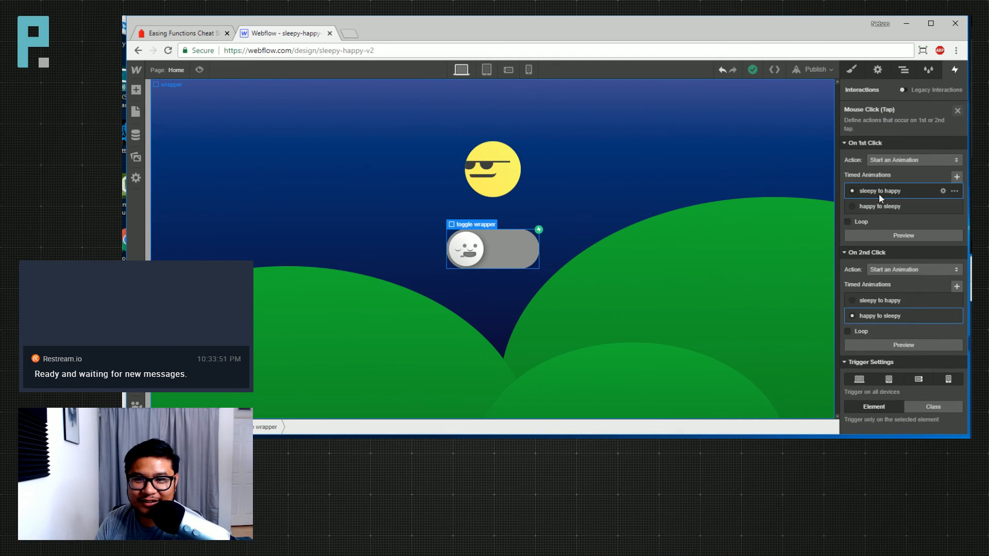
{"action": "left_click", "coordinate": [878, 193]}
{"action": "left_click", "coordinate": [903, 70]}
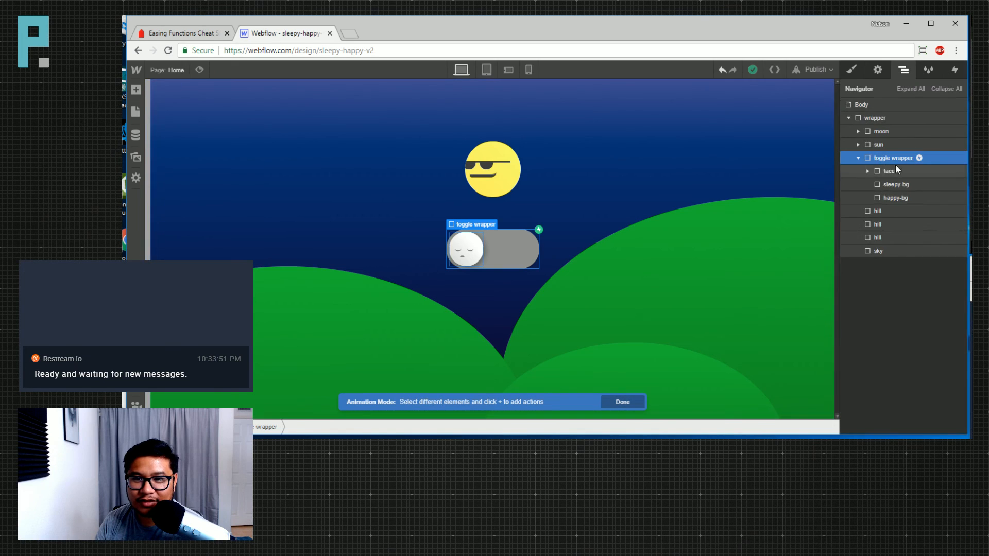
{"action": "left_click", "coordinate": [896, 145]}
{"action": "left_click", "coordinate": [954, 69]}
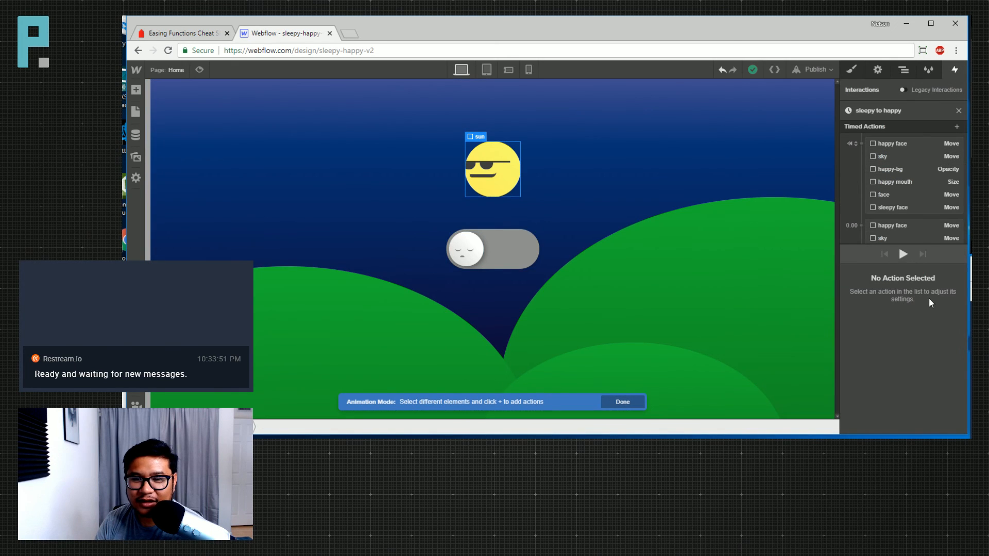
{"action": "left_click", "coordinate": [860, 144]}
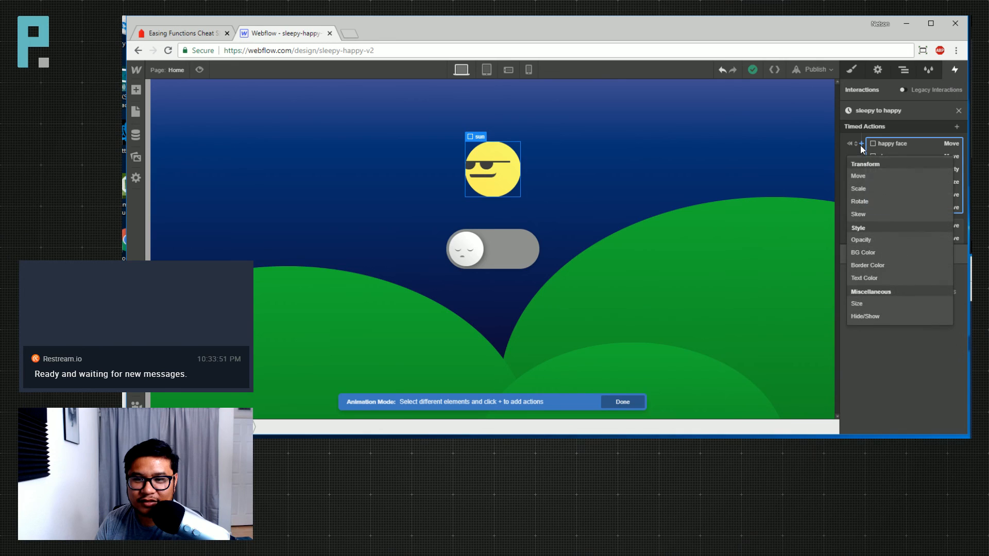
{"action": "left_click", "coordinate": [869, 178]}
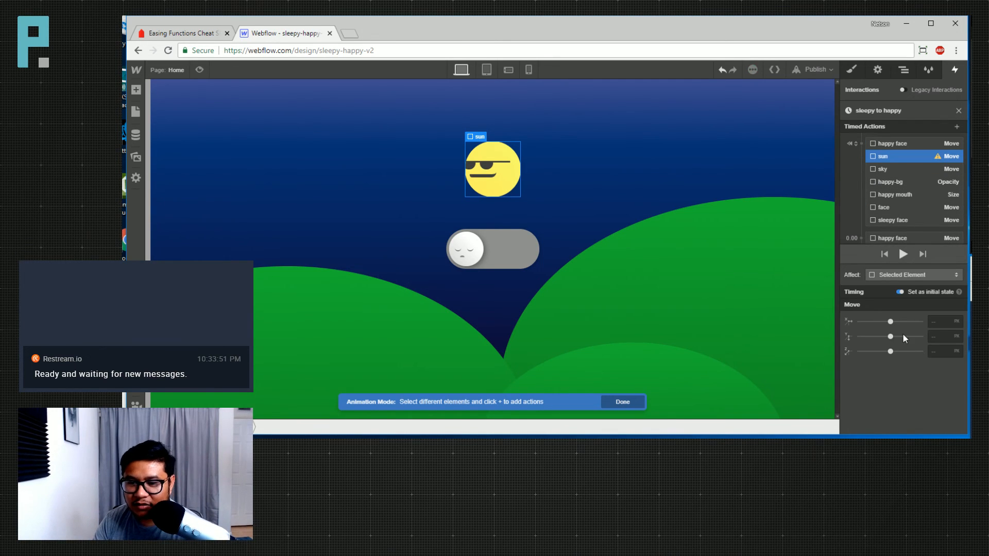
Set the vertical offset of the sun's initial-state Move action to -250 px, placing the sun above the visible page
{"action": "left_click_drag", "start_coordinate": [894, 336], "coordinate": [877, 335]}
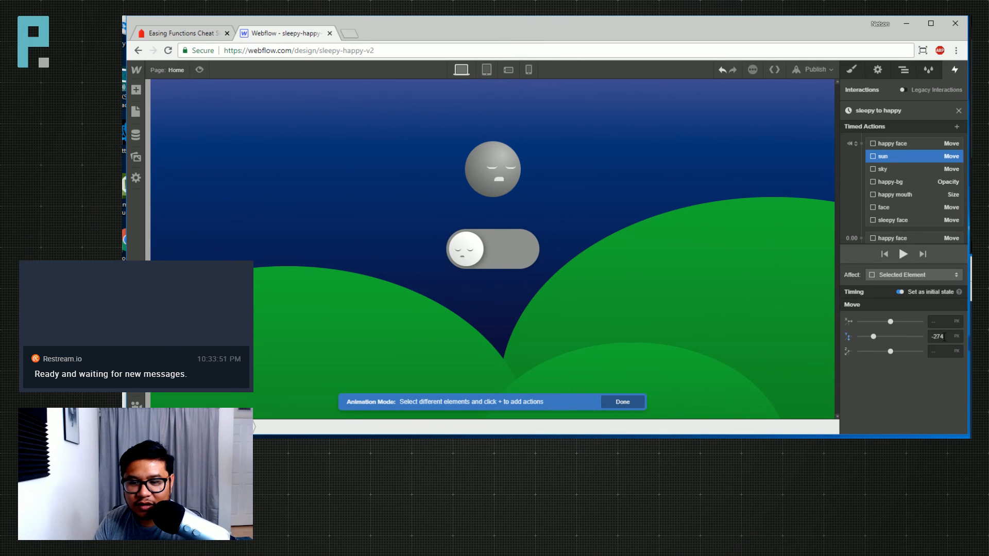
{"action": "left_click_drag", "start_coordinate": [878, 335], "coordinate": [870, 337]}
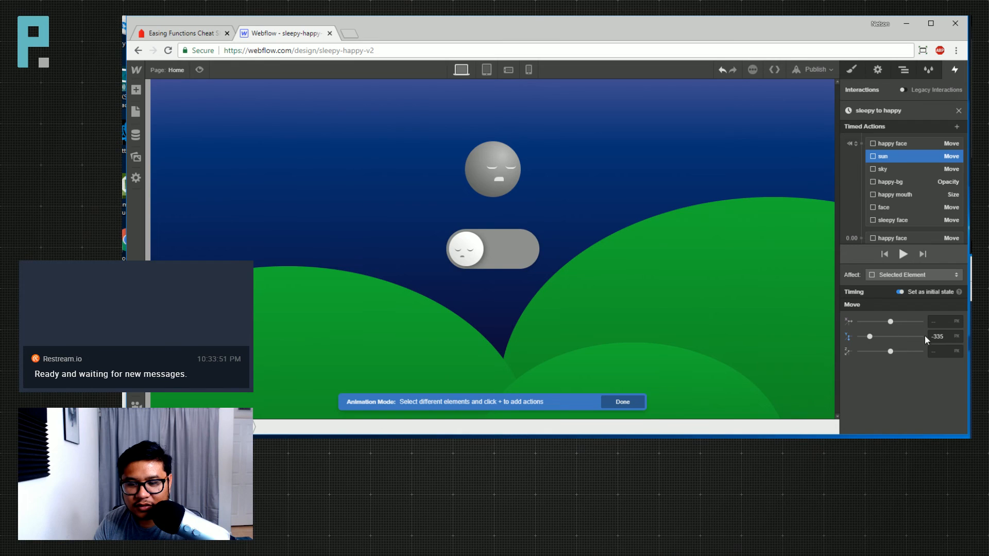
{"action": "left_click", "coordinate": [939, 337]}
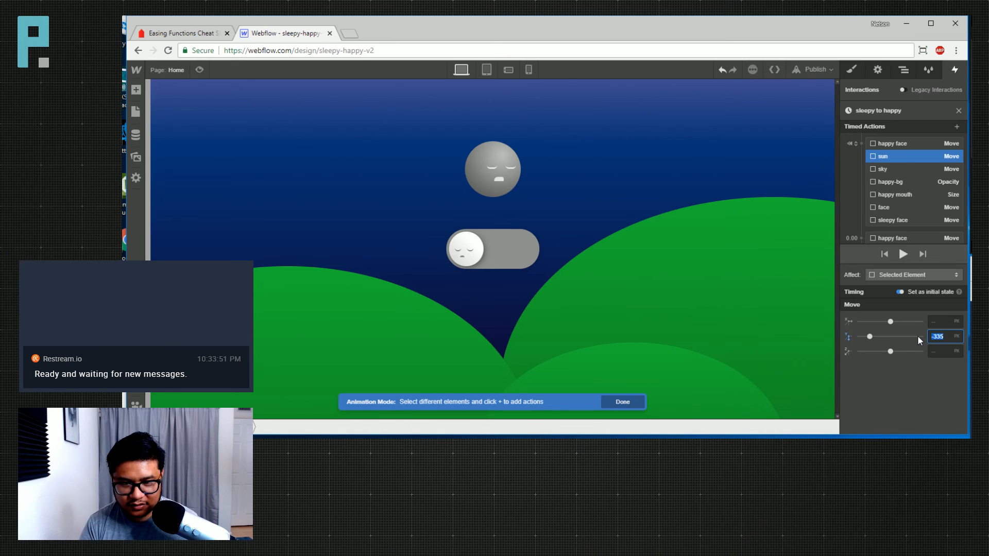
{"action": "type", "text": "-305"}
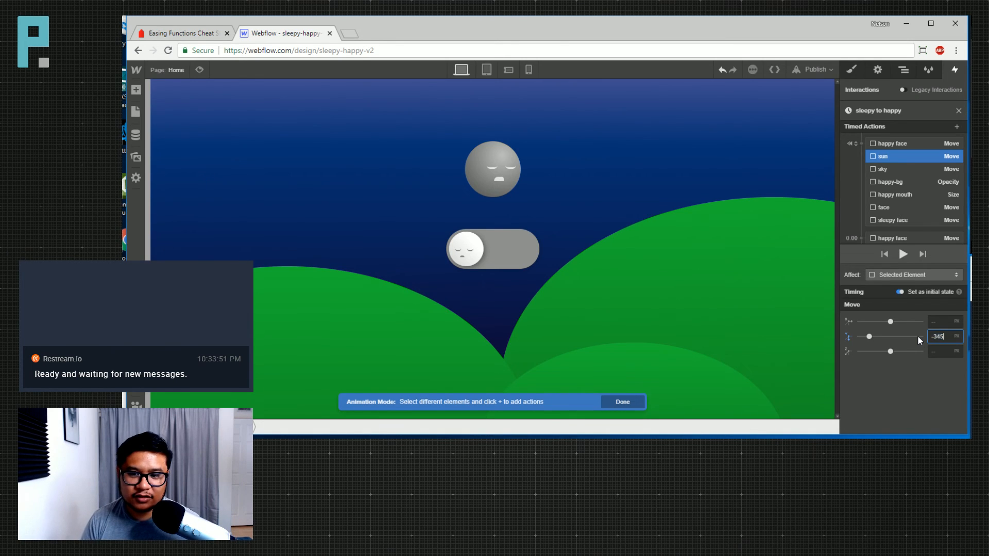
{"action": "key", "text": "shift+Up"}
{"action": "key", "text": "shift+Up"}
{"action": "key", "text": "shift+Up"}
{"action": "key", "text": "shift+Up"}
{"action": "key", "text": "shift+Up"}
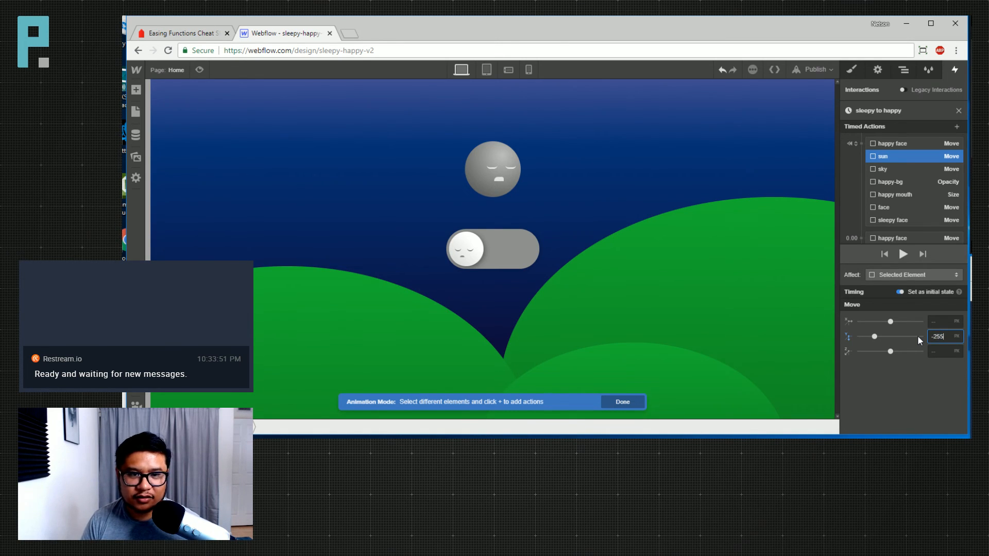
{"action": "mouse_move", "coordinate": [874, 338]}
{"action": "left_mouse_down"}
{"action": "mouse_move", "coordinate": [888, 337]}
{"action": "mouse_move", "coordinate": [878, 338]}
{"action": "left_mouse_up"}
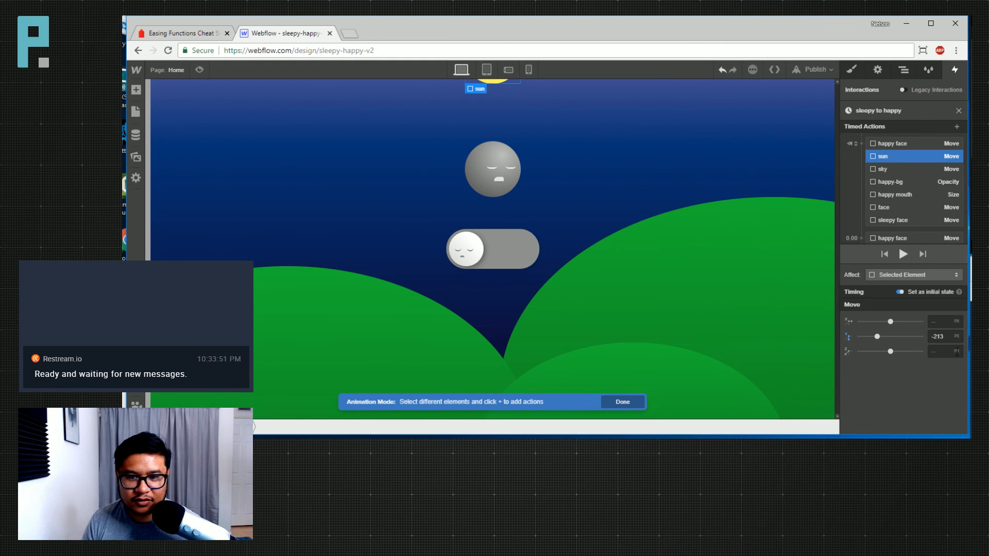
{"action": "left_click", "coordinate": [933, 337]}
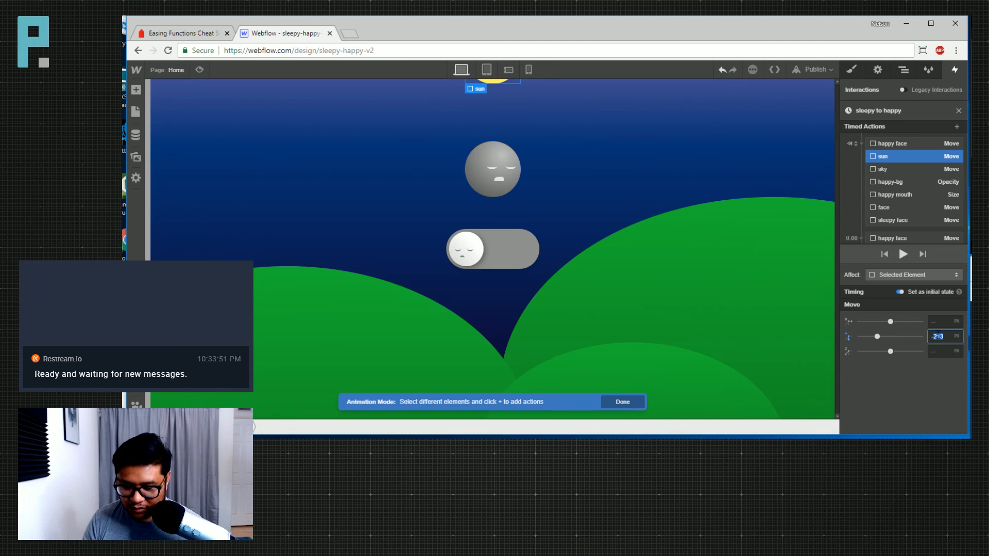
{"action": "type", "text": "-25"}
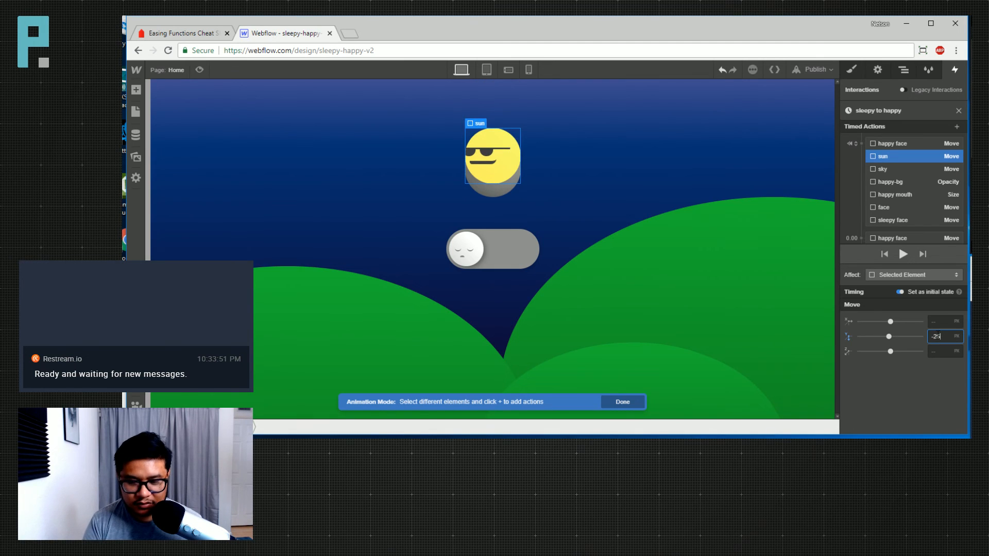
{"action": "type", "text": "0"}
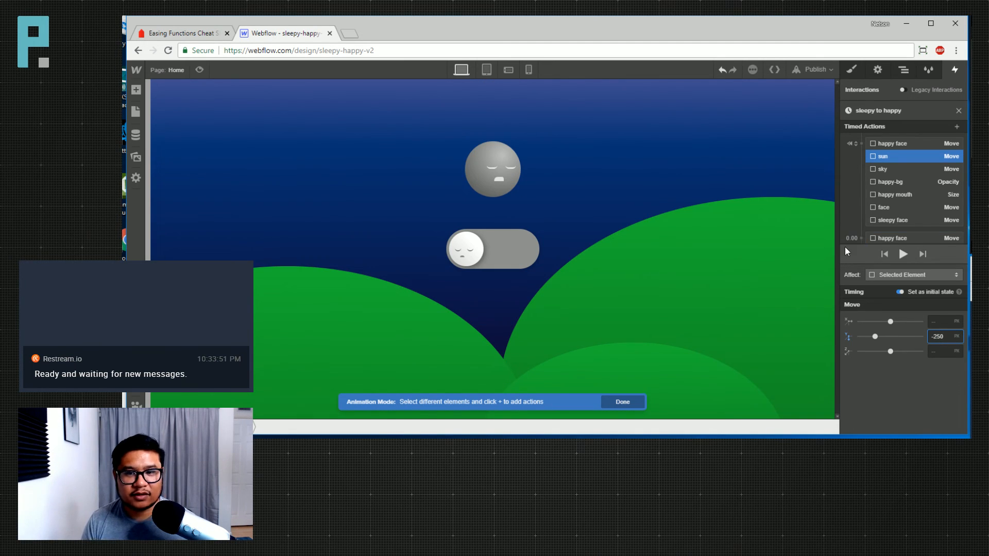
Add a Move action for the sun at 0.00 s in the sleepy to happy animation with a vertical offset of 0 px
{"action": "scroll", "coordinate": [876, 222], "scroll_direction": "down", "scroll_amount": 3}
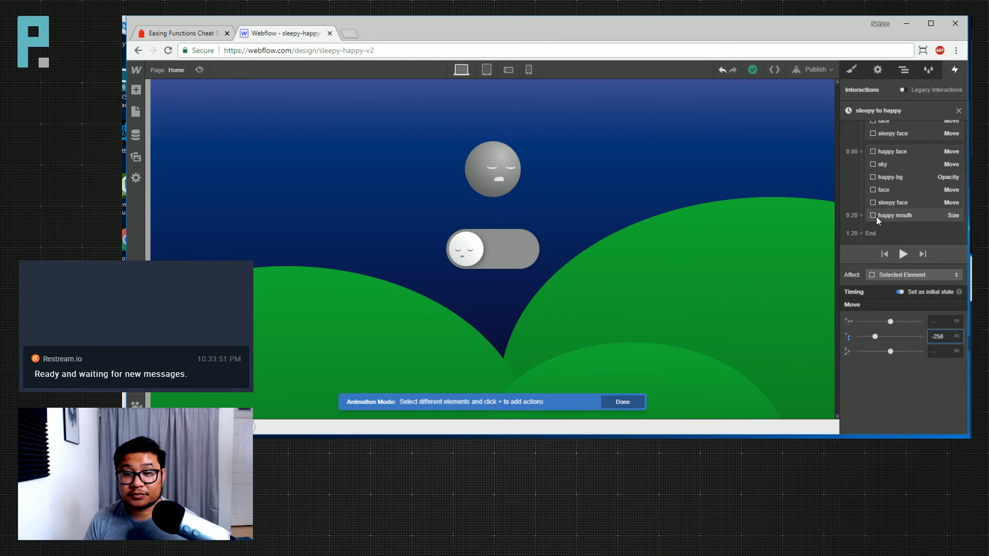
{"action": "left_click", "coordinate": [861, 152]}
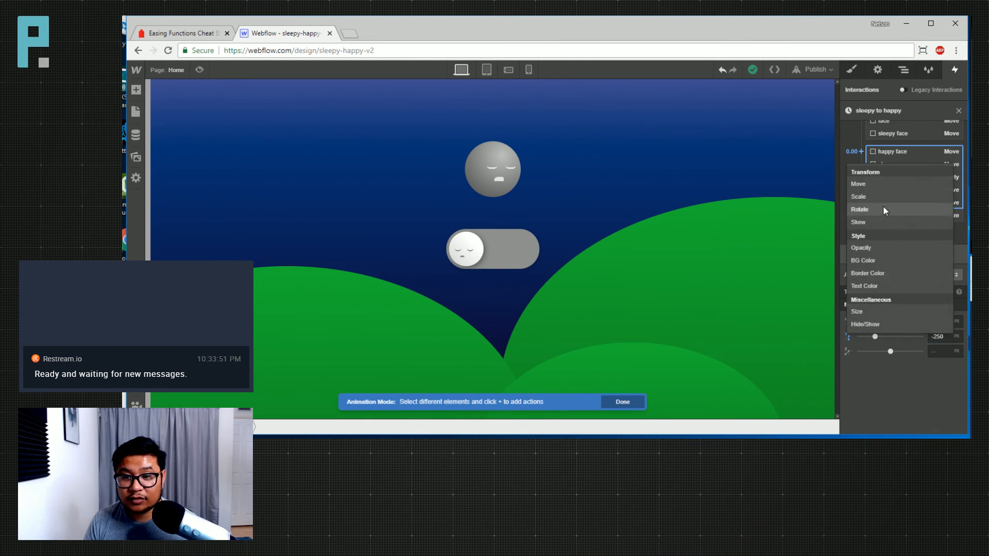
{"action": "left_click", "coordinate": [859, 184]}
{"action": "left_click", "coordinate": [942, 395]}
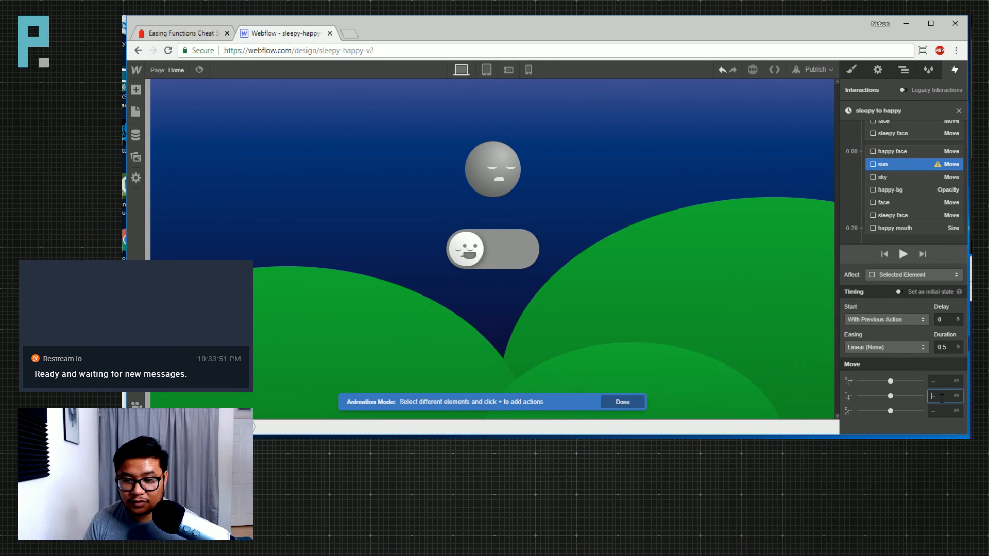
{"action": "type", "text": "0"}
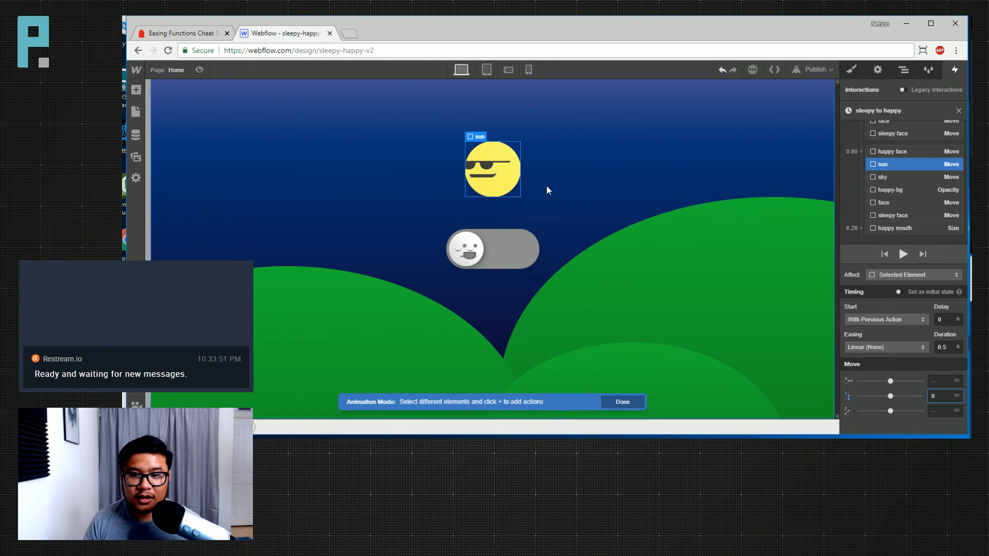
Set the easing of the sun's 0.00 s Move action to In Out Circ
{"action": "left_click", "coordinate": [889, 347]}
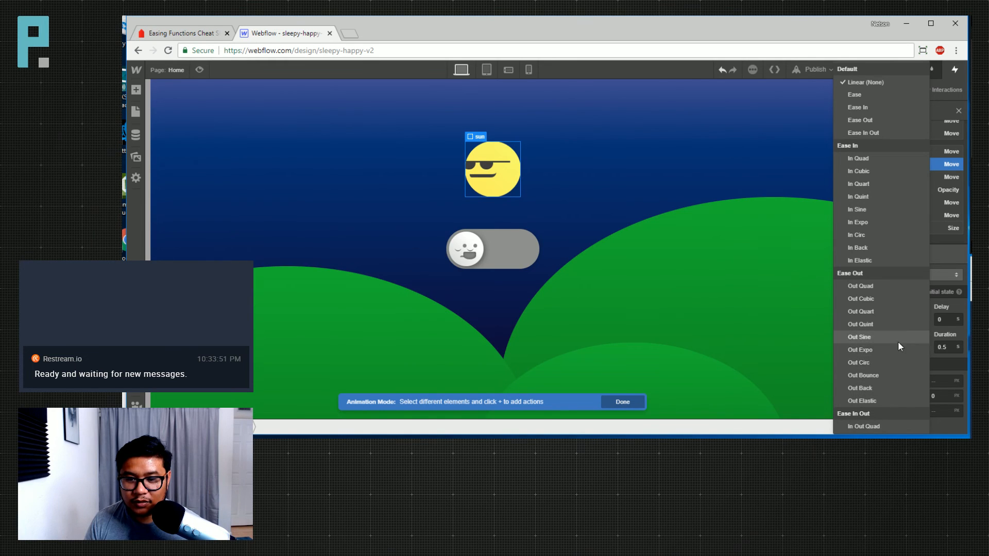
{"action": "scroll", "coordinate": [885, 310], "scroll_direction": "down", "scroll_amount": 4}
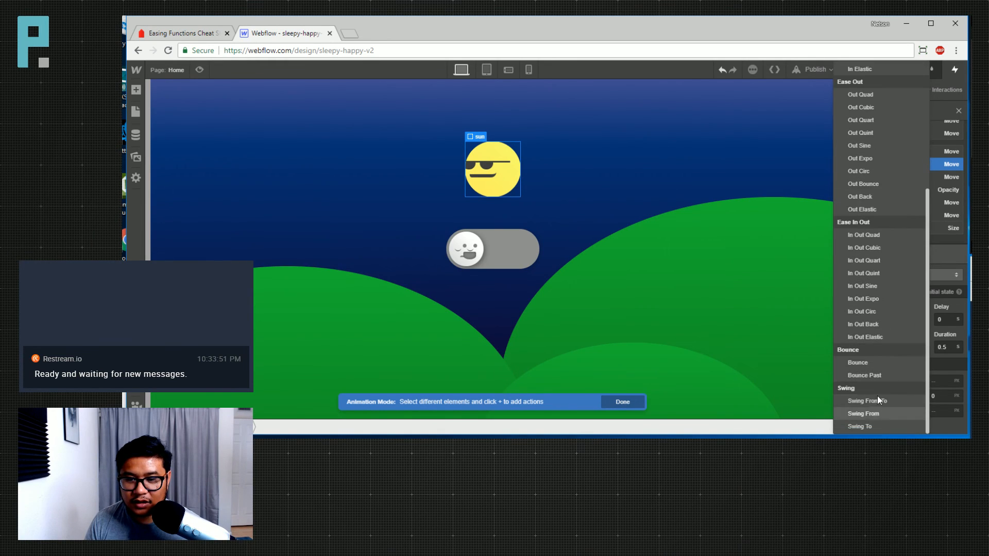
{"action": "left_click", "coordinate": [893, 312]}
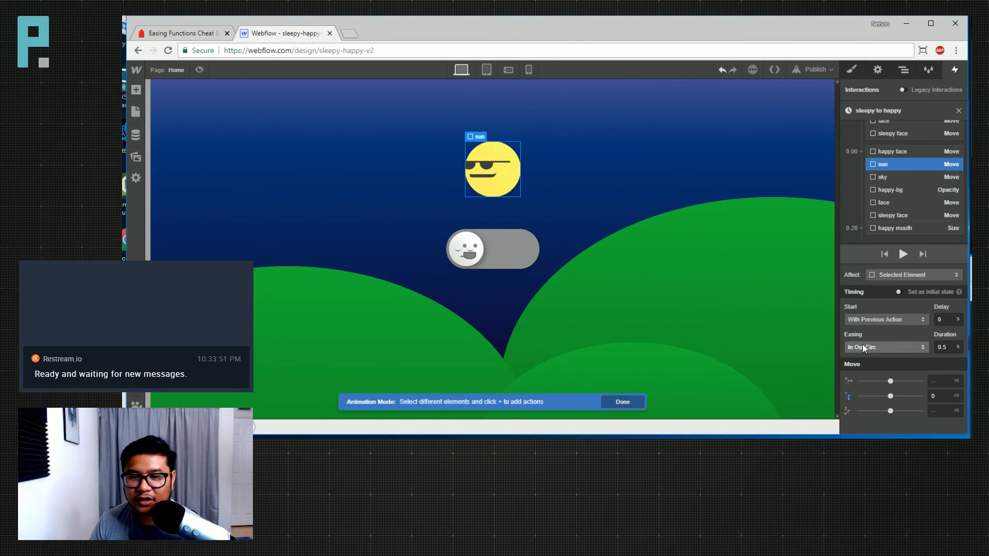
Compare the easing curves on easings.net, then return to Webflow and set the sun's Move easing to Out Back
{"action": "left_click", "coordinate": [183, 34]}
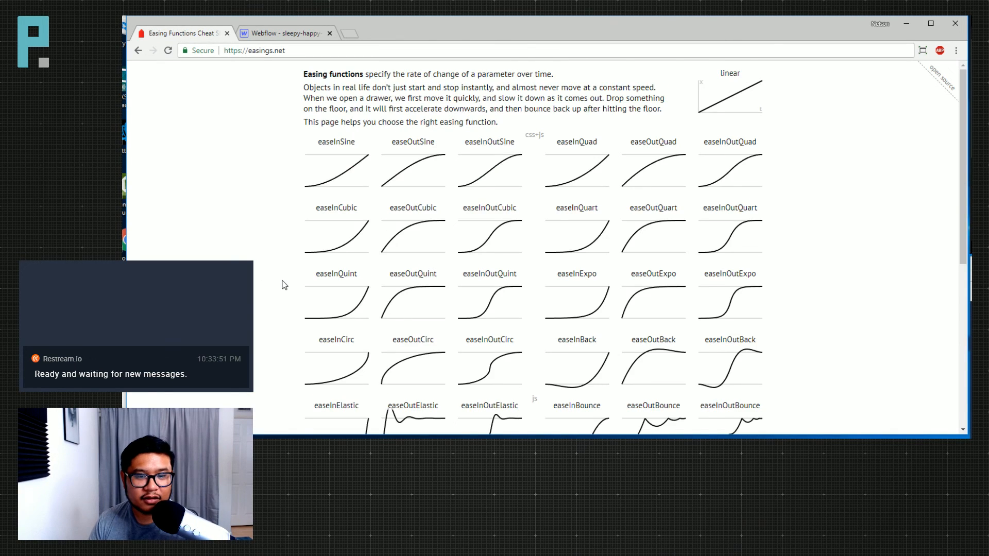
{"action": "scroll", "coordinate": [284, 285], "scroll_direction": "down", "scroll_amount": 2}
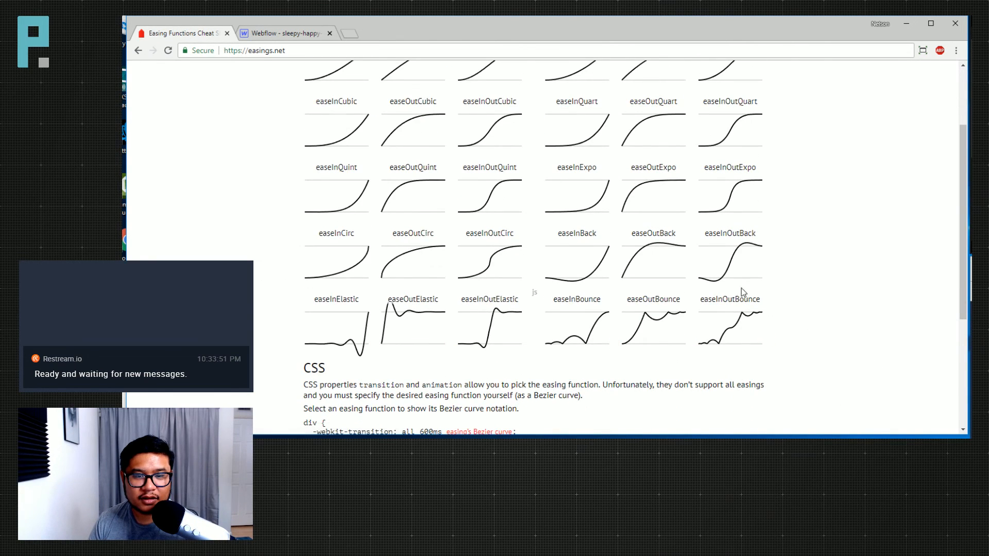
{"action": "scroll", "coordinate": [828, 310], "scroll_direction": "up", "scroll_amount": 1}
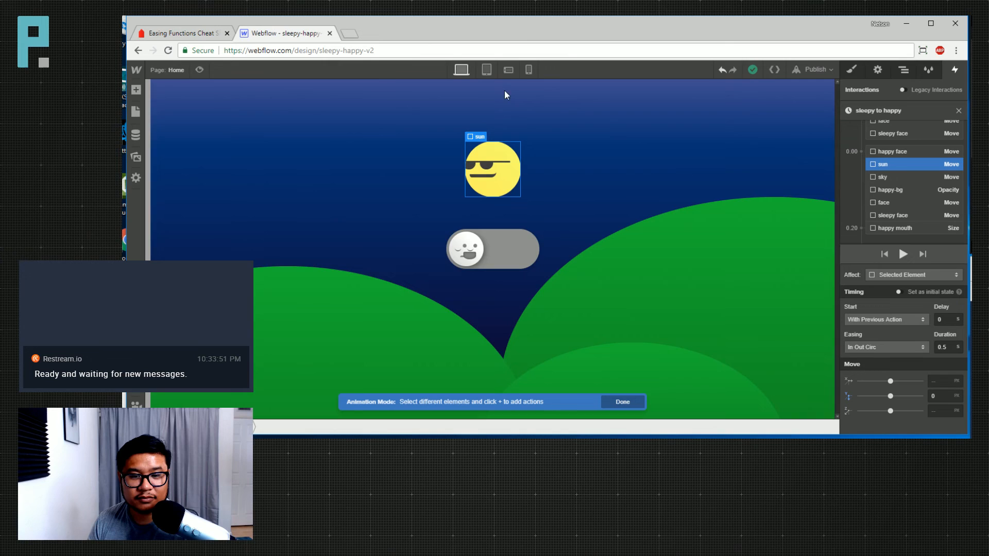
{"action": "left_click", "coordinate": [283, 33]}
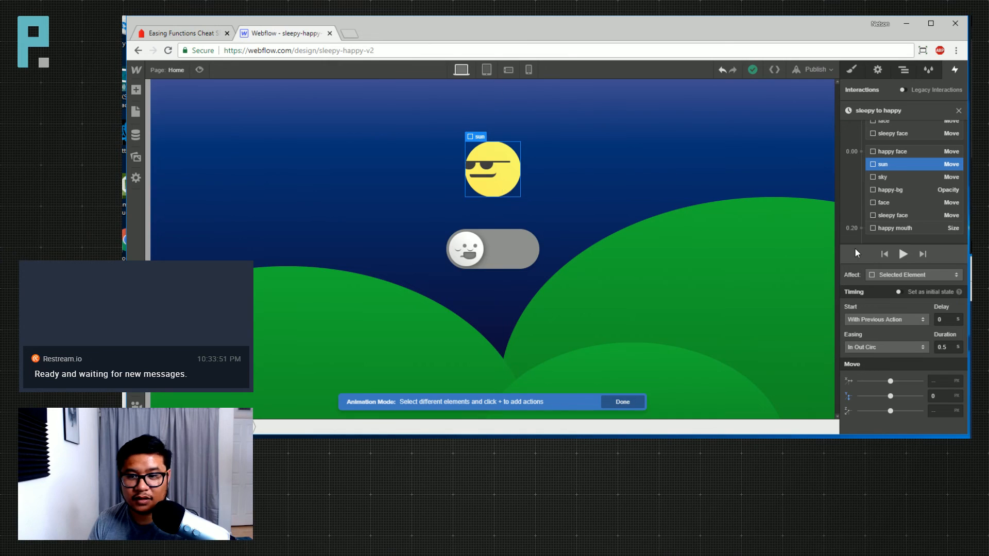
{"action": "left_click", "coordinate": [898, 350]}
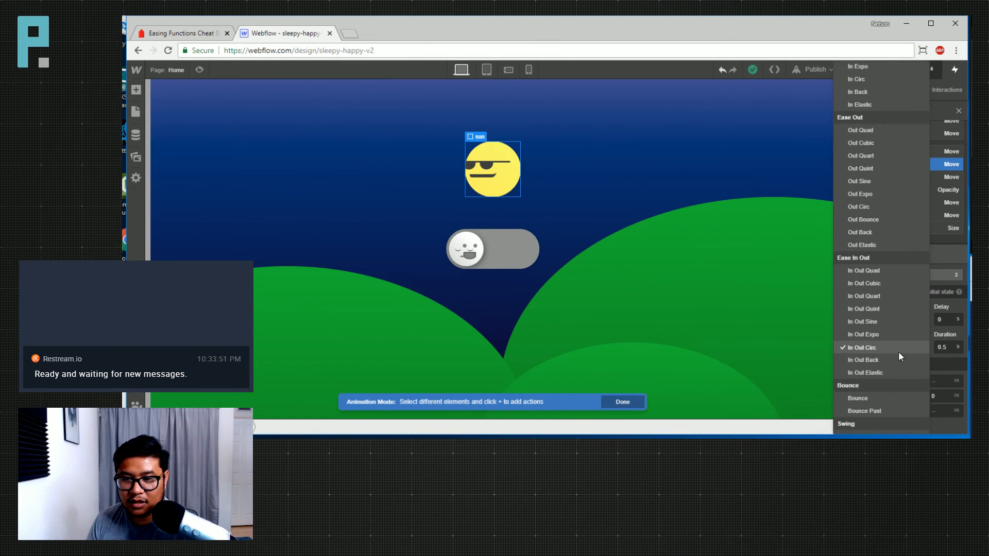
{"action": "left_click", "coordinate": [892, 232]}
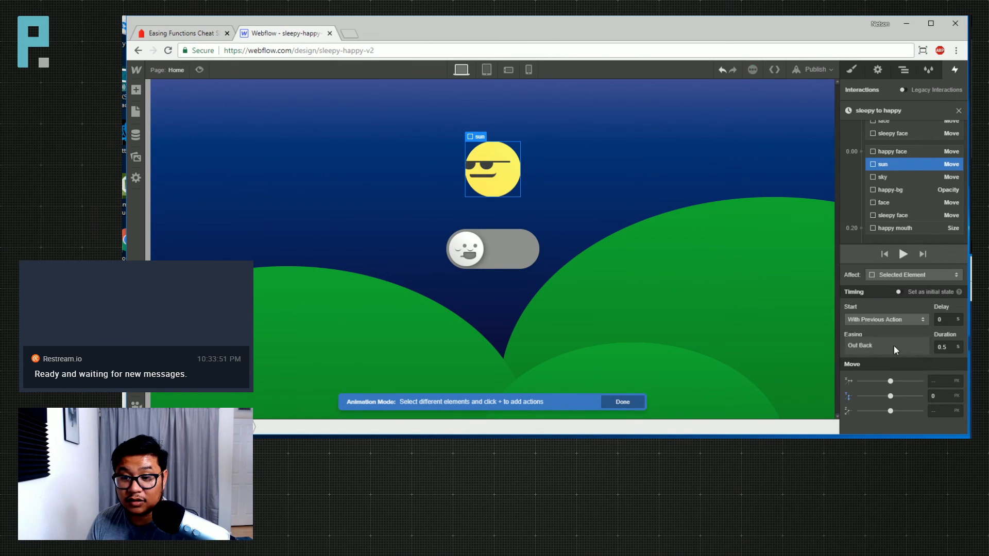
Set the sun's Move action to a duration of 1 s and a delay of 0.25 s
{"action": "left_click", "coordinate": [939, 347]}
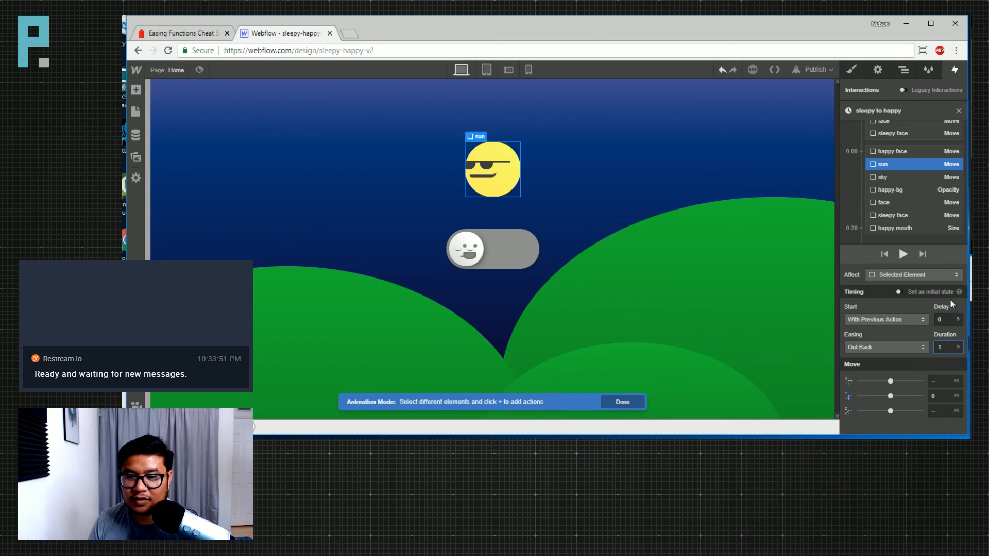
{"action": "left_click", "coordinate": [947, 319]}
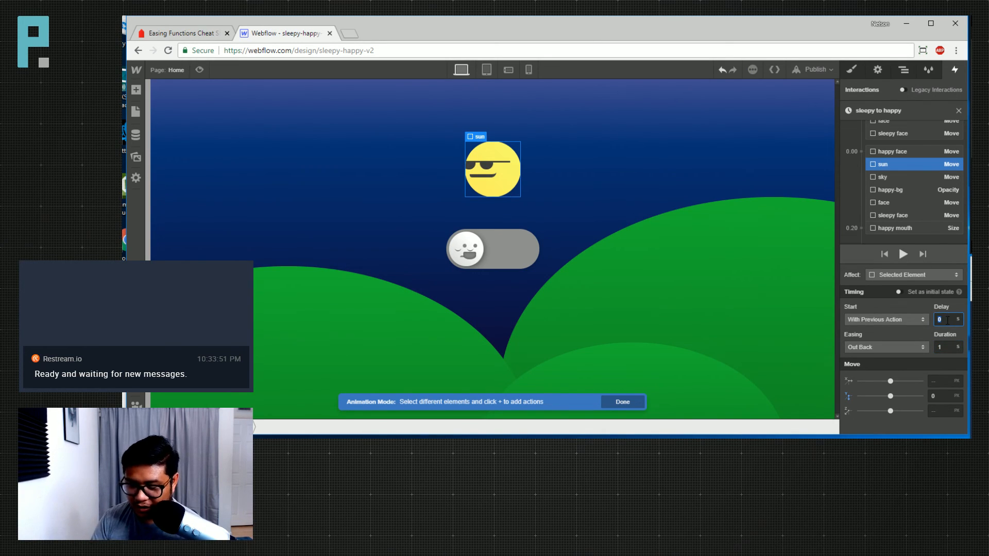
{"action": "type", "text": ".2"}
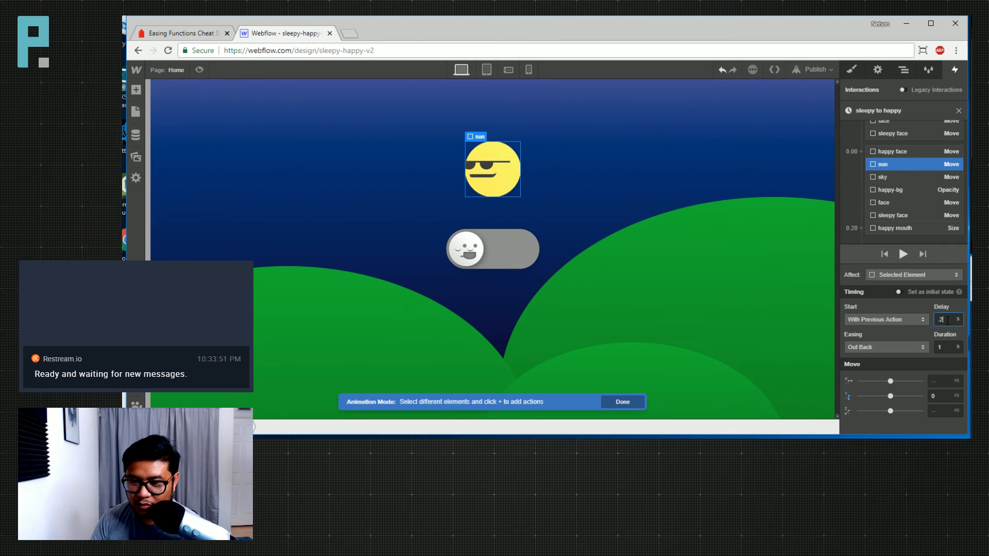
{"action": "type", "text": "5"}
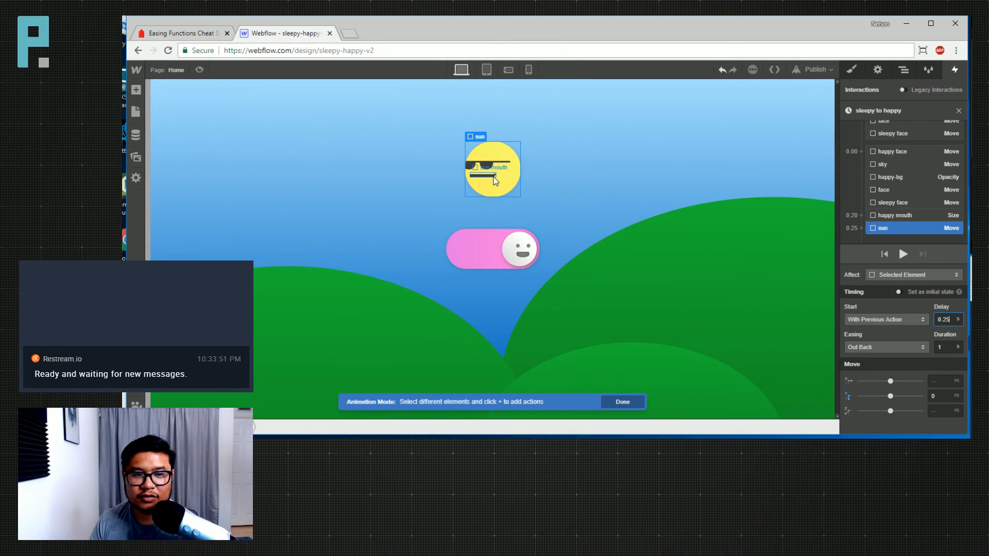
Preview the page, trigger the toggle three times from the sleepy state to check the sun's movement, and return to the designer
{"action": "left_click", "coordinate": [200, 70]}
{"action": "left_click", "coordinate": [514, 260]}
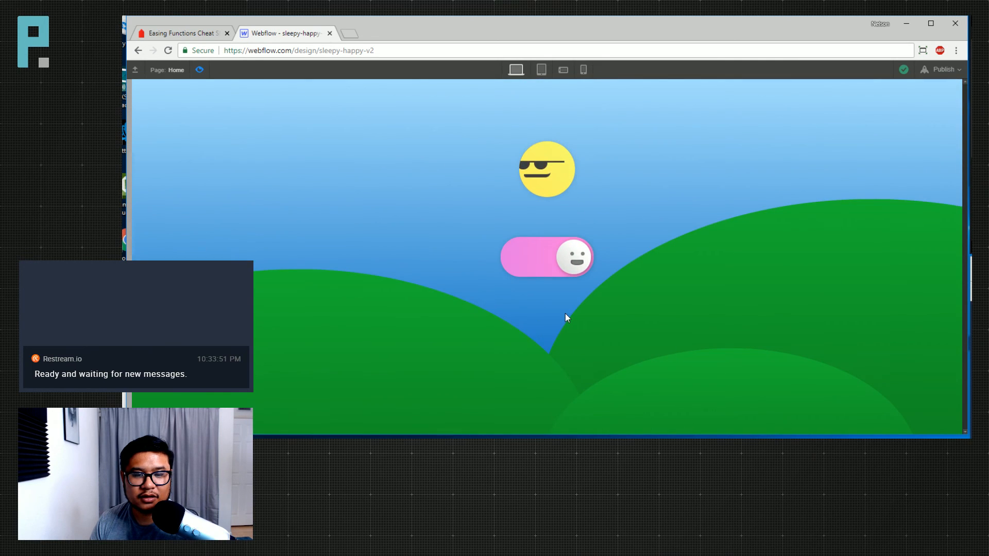
{"action": "left_click", "coordinate": [200, 72]}
{"action": "left_click", "coordinate": [207, 72]}
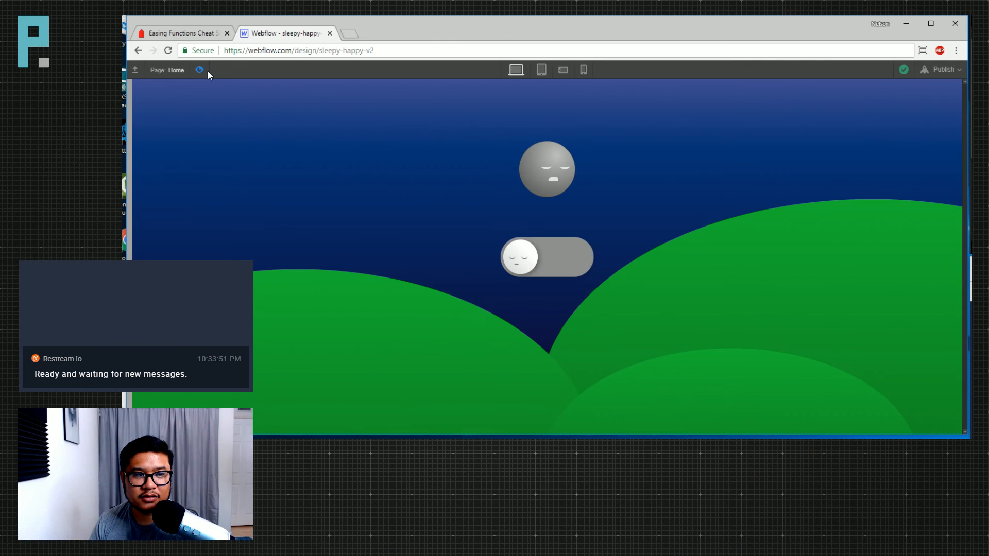
{"action": "left_click", "coordinate": [531, 263]}
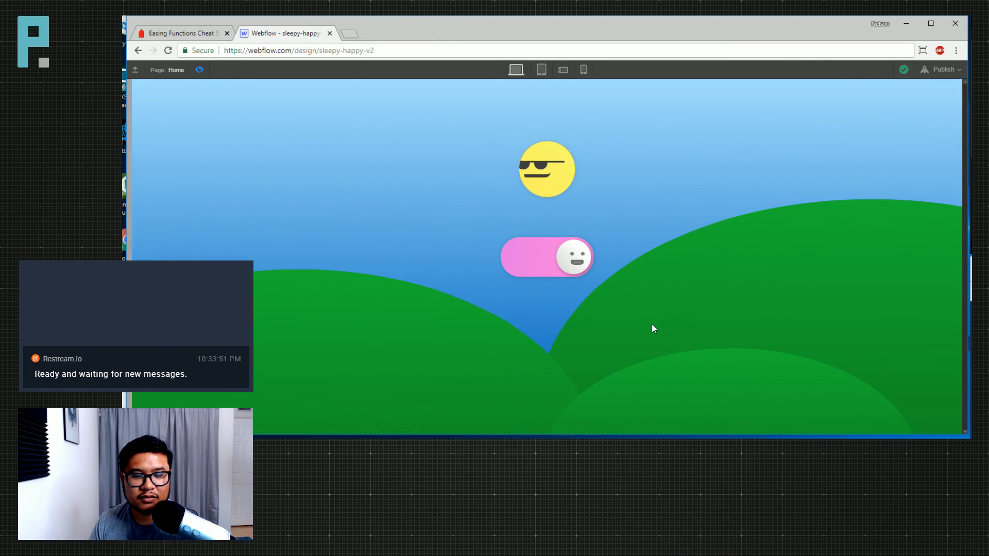
{"action": "left_click", "coordinate": [200, 71]}
{"action": "left_click", "coordinate": [200, 71]}
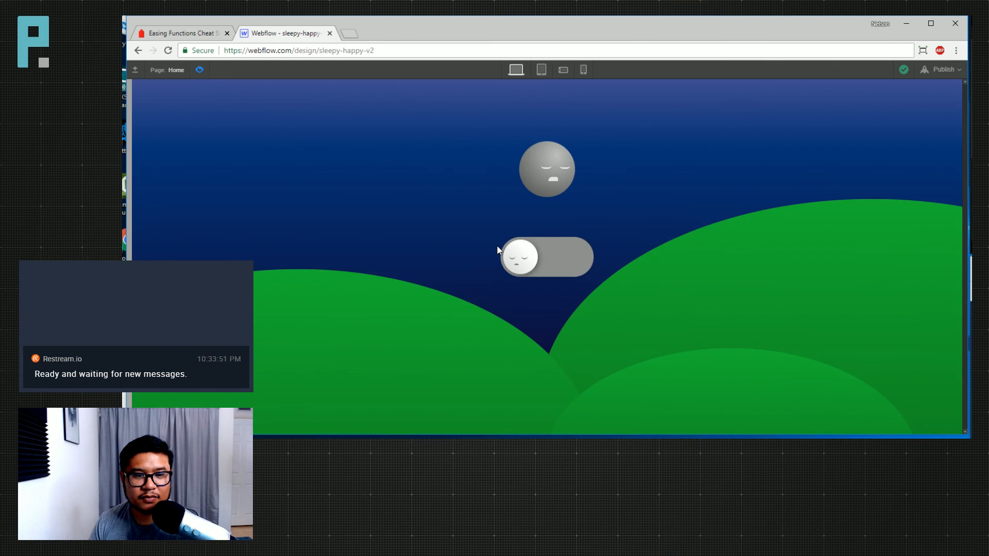
{"action": "left_click", "coordinate": [526, 262]}
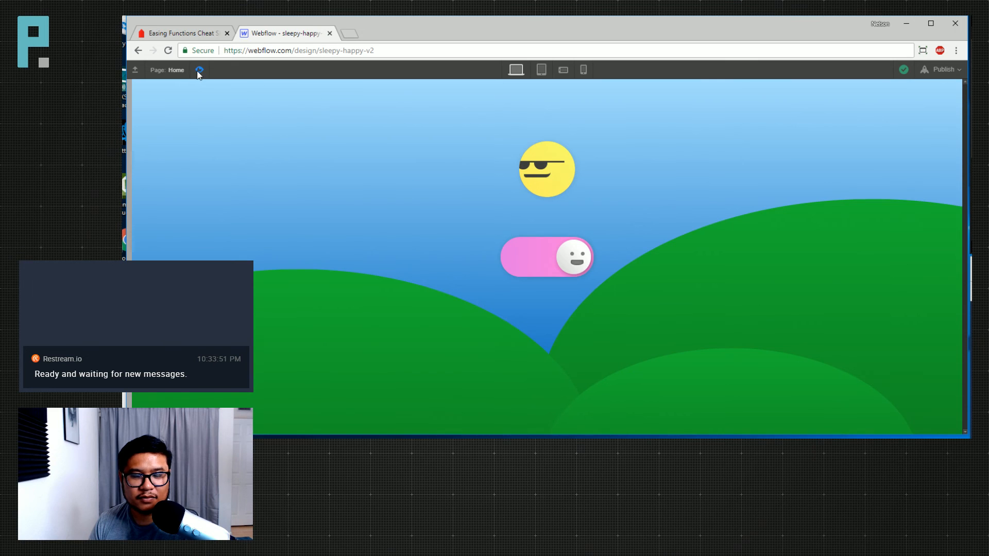
{"action": "key", "text": "ctrl+shift+p"}
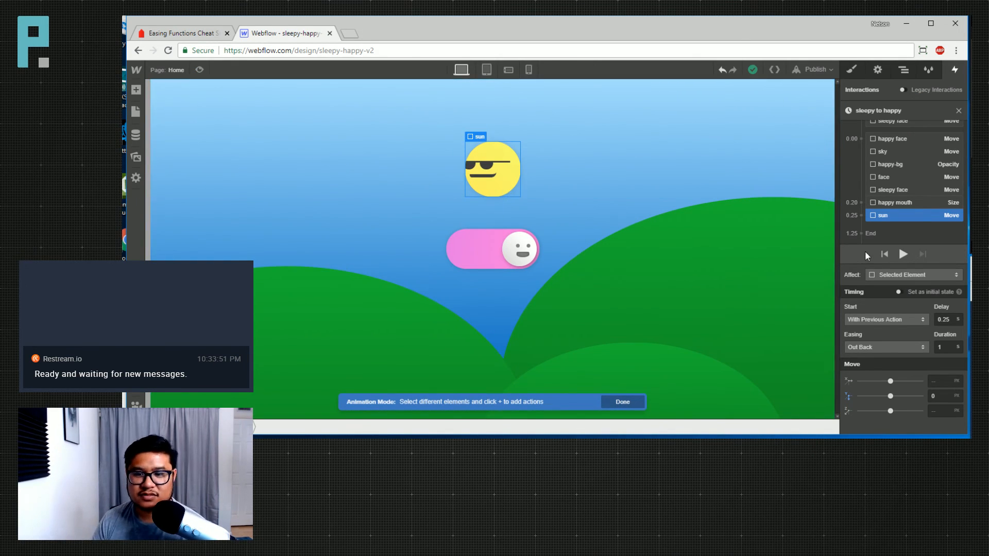
Change the sun's Move easing to In Out Circ and test the toggle in the page preview
{"action": "left_click", "coordinate": [864, 348]}
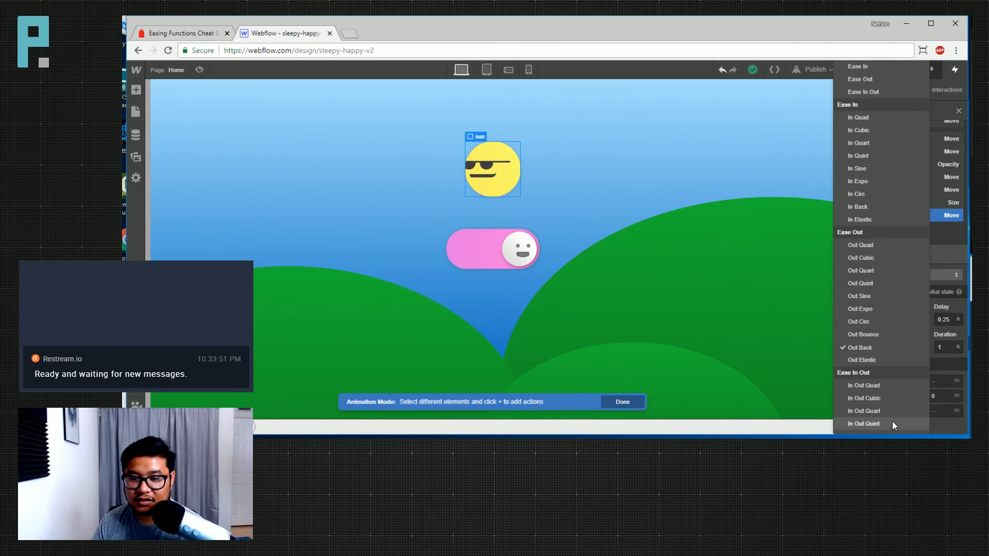
{"action": "scroll", "coordinate": [889, 410], "scroll_direction": "down", "scroll_amount": 3}
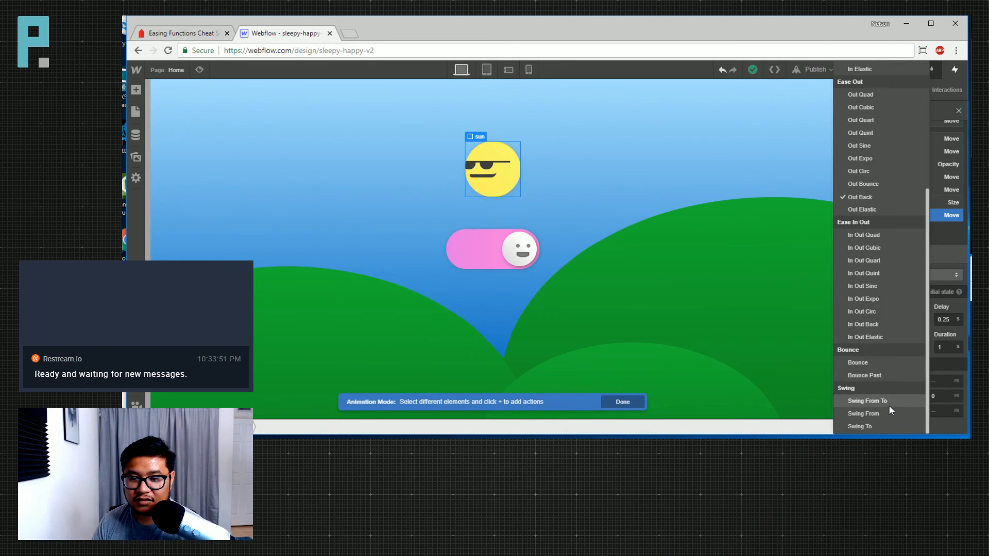
{"action": "left_click", "coordinate": [882, 312]}
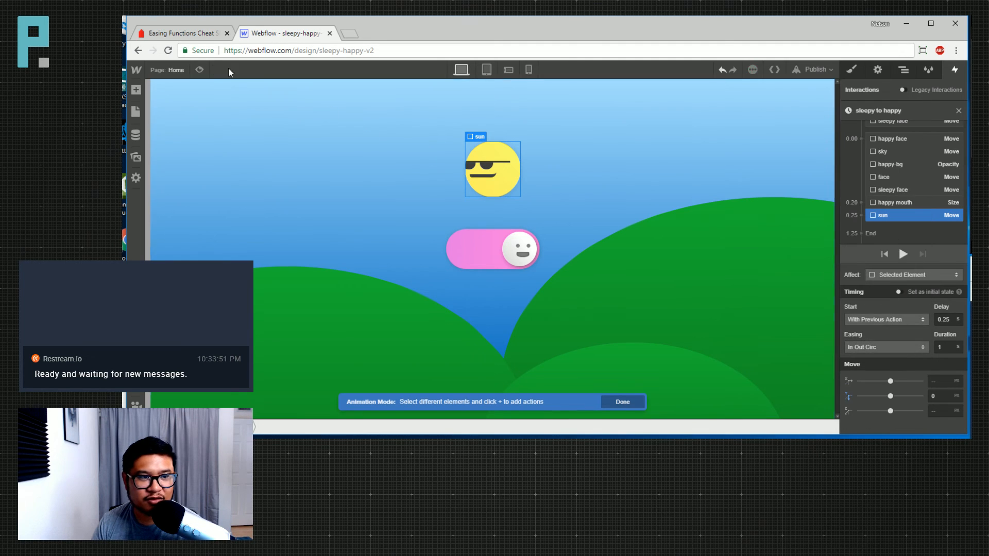
{"action": "left_click", "coordinate": [203, 67]}
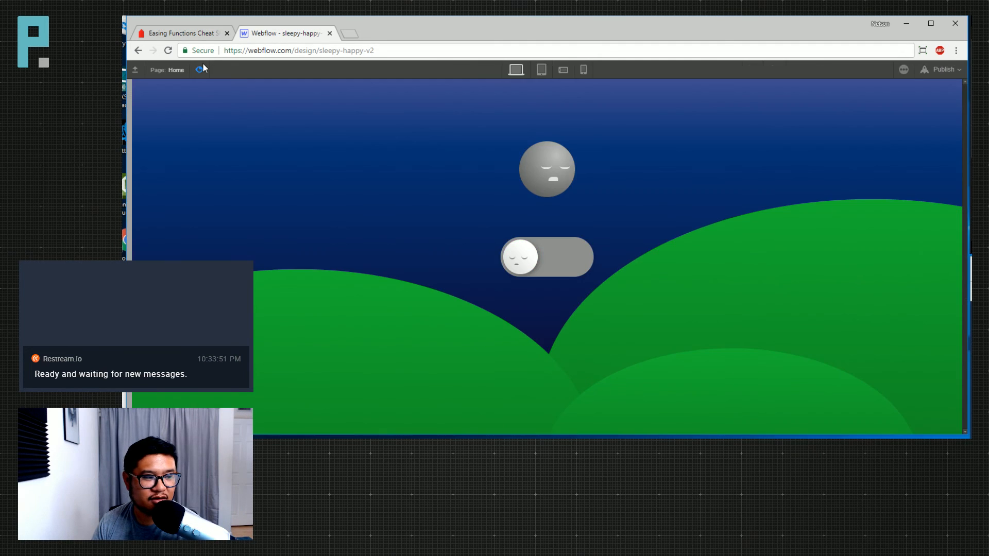
{"action": "left_click", "coordinate": [513, 253]}
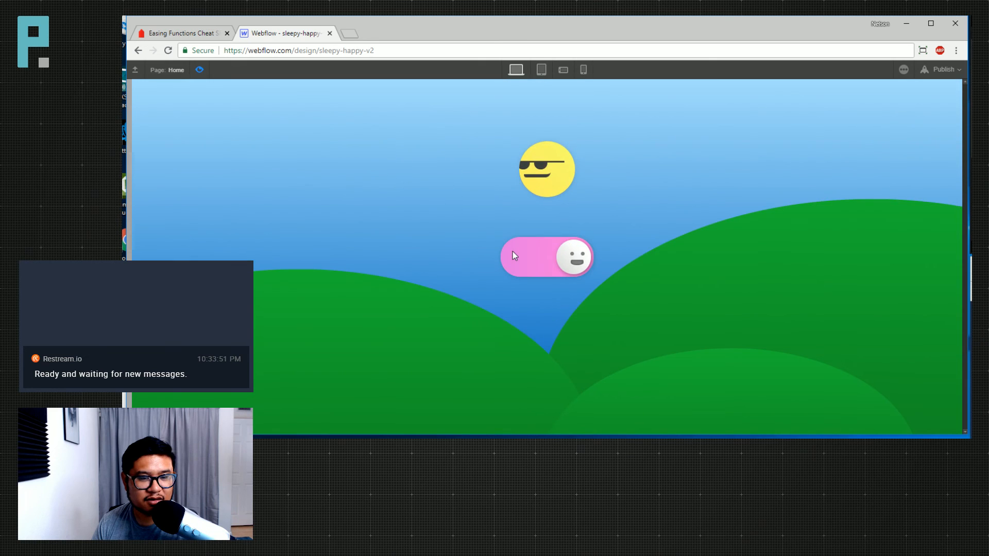
{"action": "left_click", "coordinate": [201, 71]}
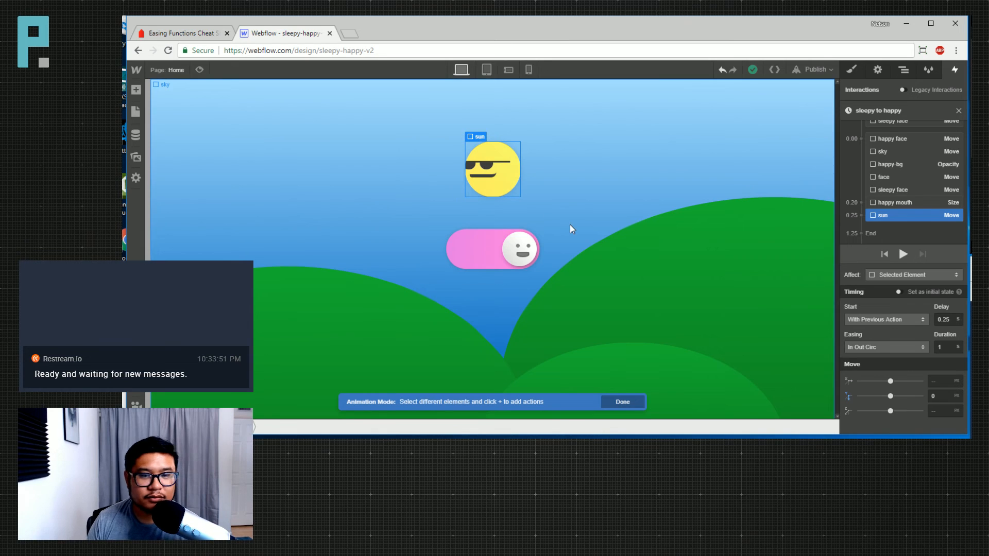
Select the sunglasses element nested inside the sun and return to the timed actions of the sleepy to happy animation
{"action": "left_click", "coordinate": [903, 69]}
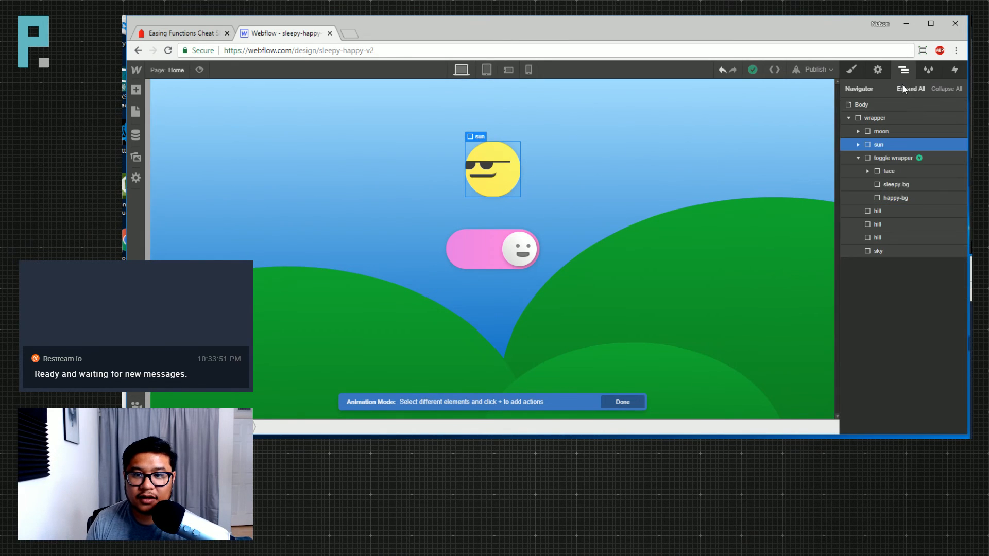
{"action": "left_click", "coordinate": [859, 144]}
{"action": "left_click", "coordinate": [919, 155]}
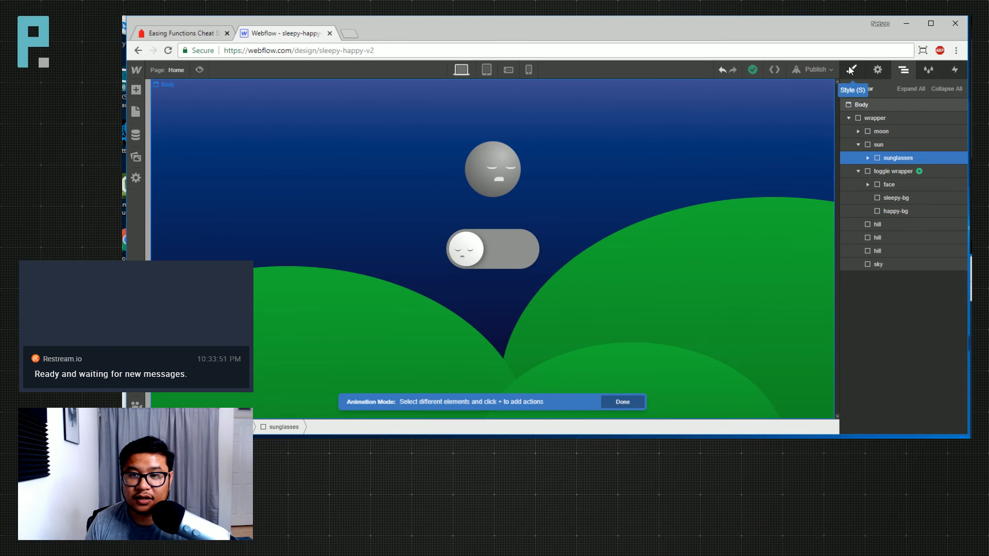
{"action": "left_click", "coordinate": [955, 70]}
{"action": "scroll", "coordinate": [903, 178], "scroll_direction": "down", "scroll_amount": 1}
{"action": "scroll", "coordinate": [903, 175], "scroll_direction": "up", "scroll_amount": 1}
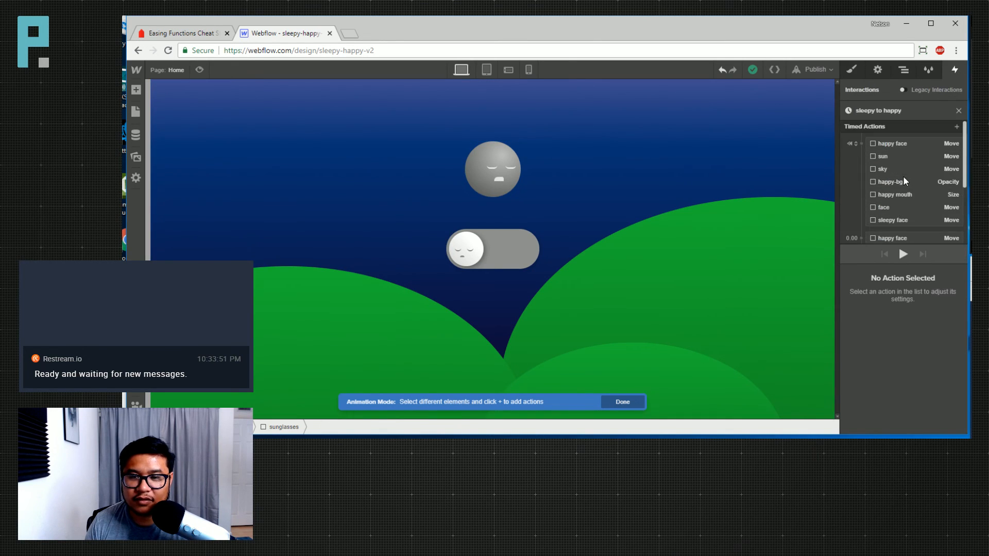
Set the vertical offset of the sun's initial-state Move action to about -126 px, bringing the sunglasses into view
{"action": "left_click", "coordinate": [887, 144]}
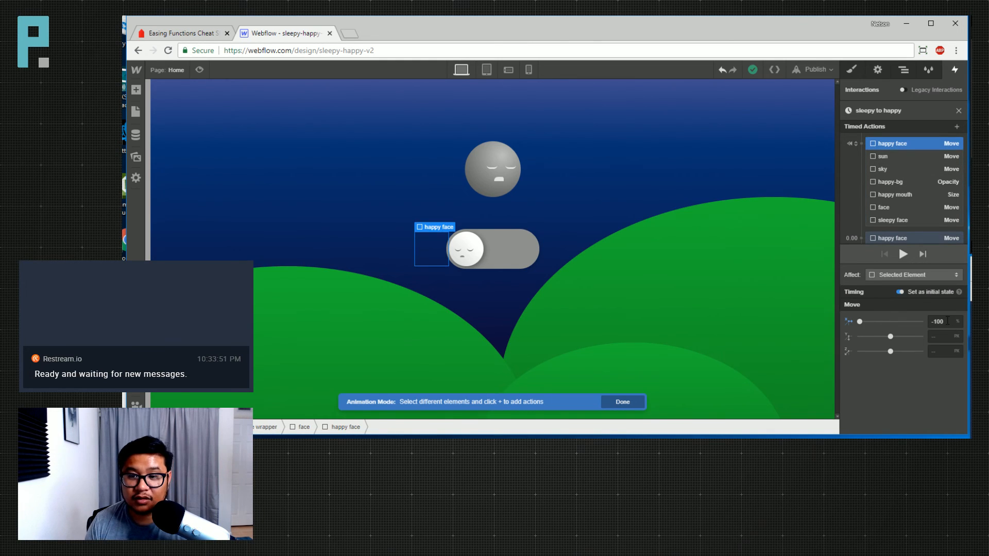
{"action": "left_click", "coordinate": [911, 157]}
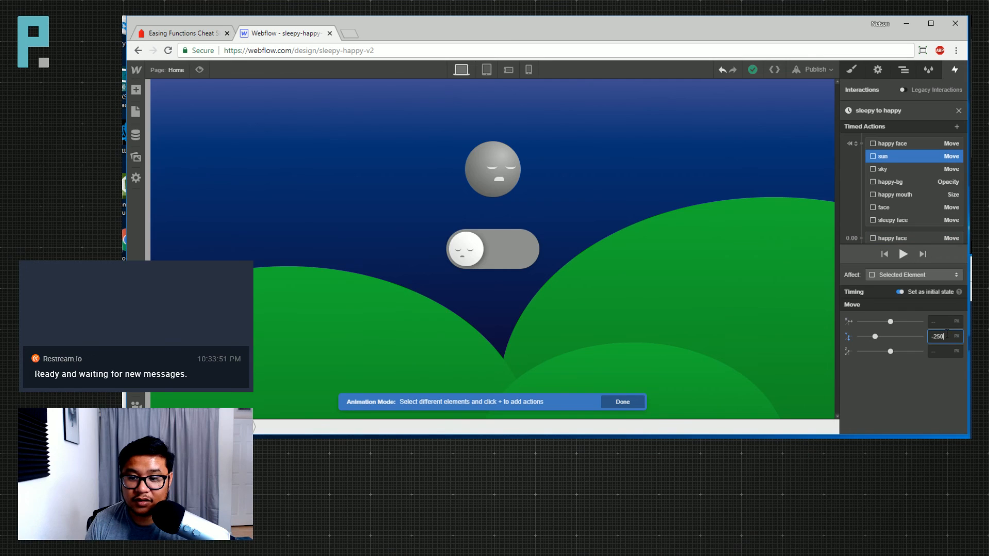
{"action": "left_click_drag", "start_coordinate": [875, 336], "coordinate": [882, 336]}
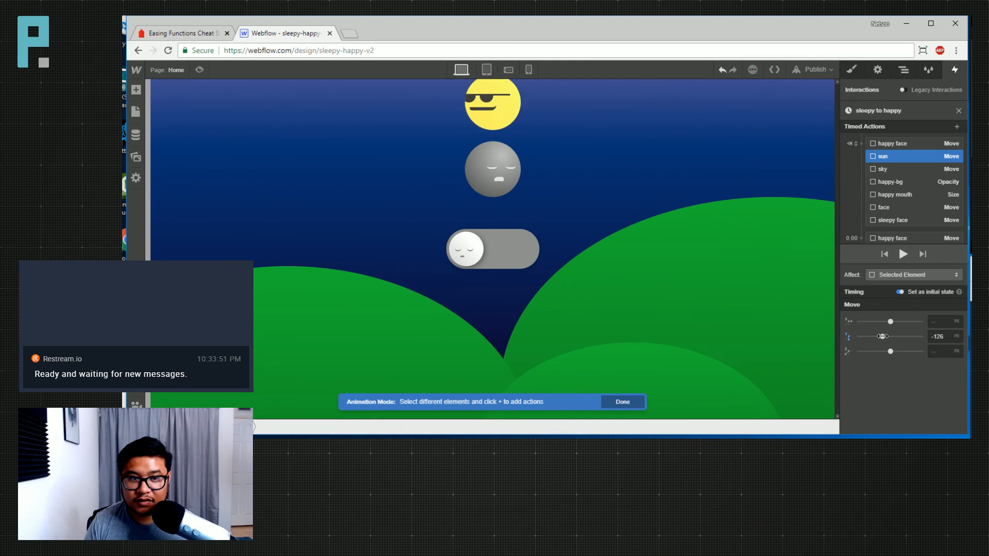
Add a Move action for the sunglasses to the initial-state group of the sleepy to happy animation
{"action": "left_click", "coordinate": [488, 105]}
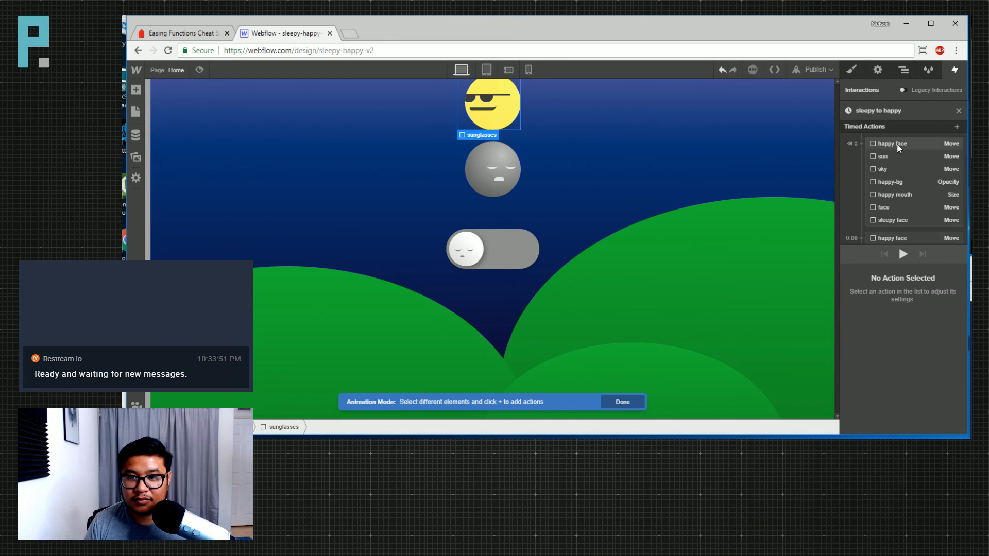
{"action": "left_click", "coordinate": [860, 144]}
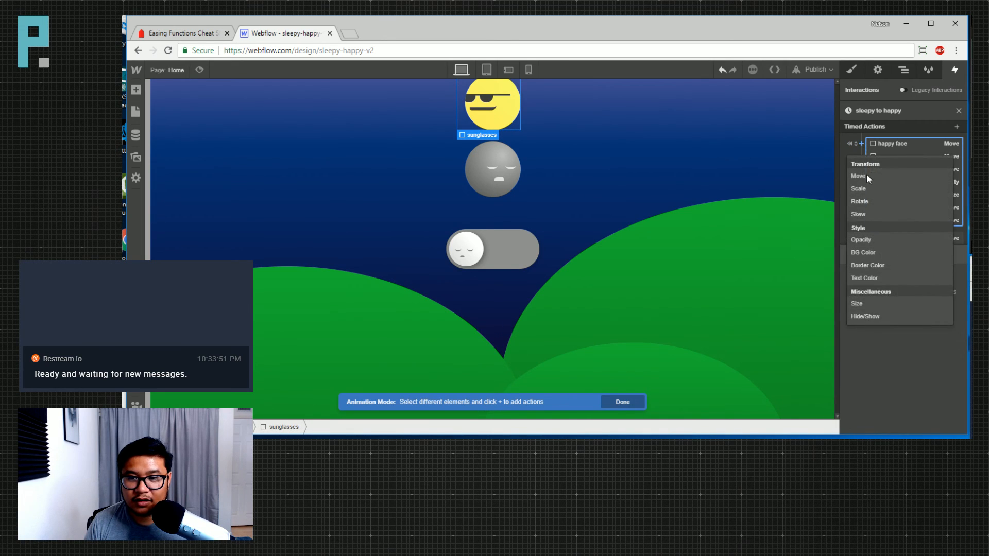
{"action": "left_click", "coordinate": [867, 178]}
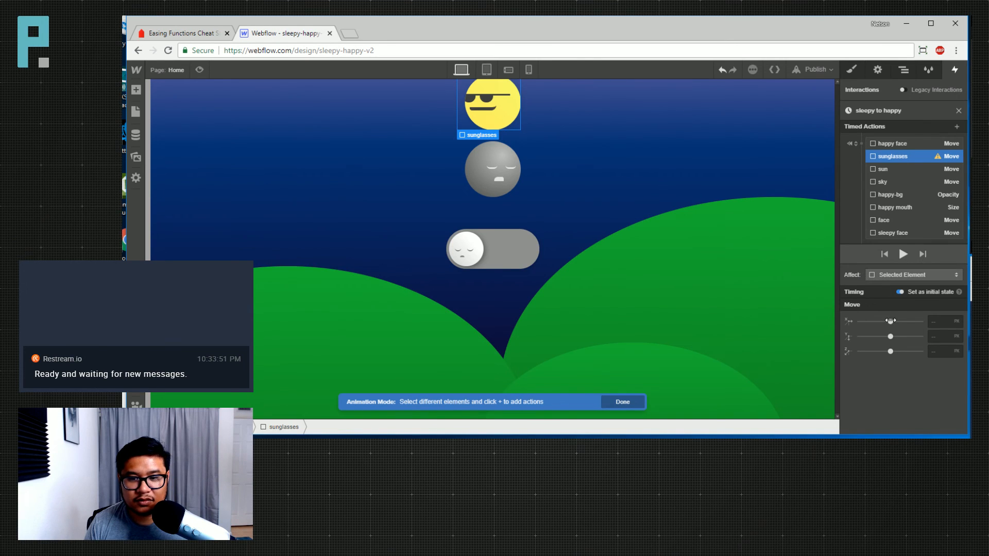
Try different horizontal offsets on the sunglasses' initial-state Move action, ending at -46 px
{"action": "left_click_drag", "start_coordinate": [890, 321], "coordinate": [892, 317]}
{"action": "double_click", "coordinate": [936, 322]}
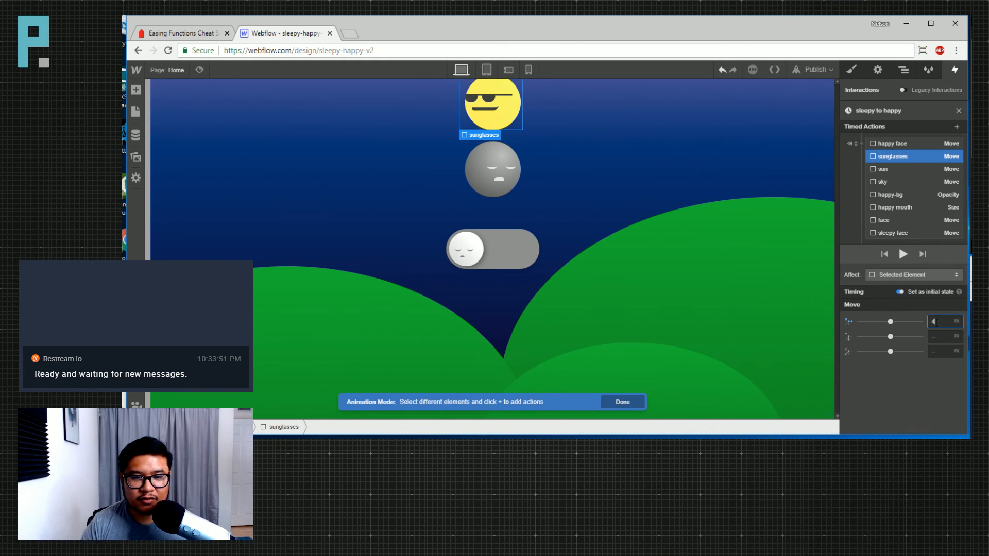
{"action": "type", "text": "-45"}
{"action": "key", "text": "shift+Up"}
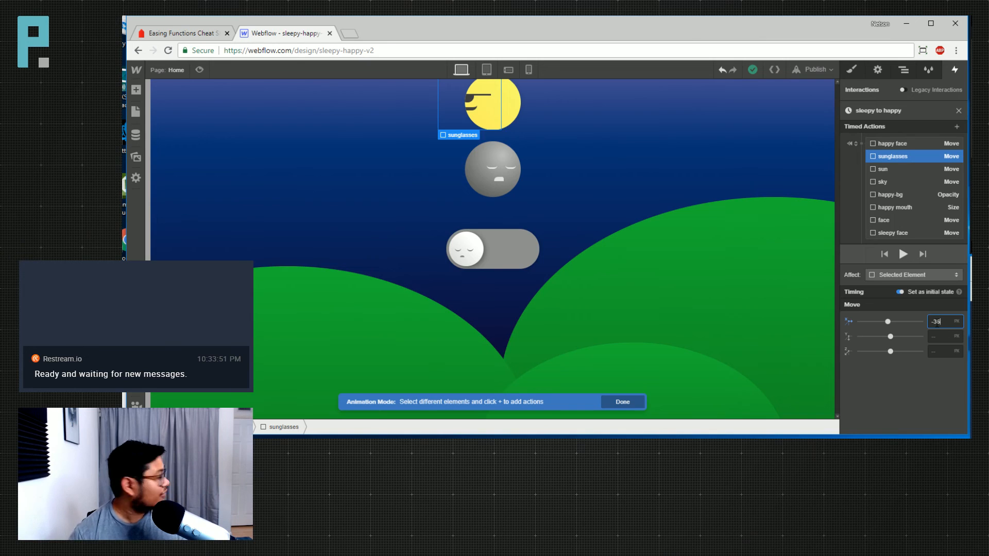
{"action": "double_click", "coordinate": [937, 323]}
{"action": "type", "text": "4"}
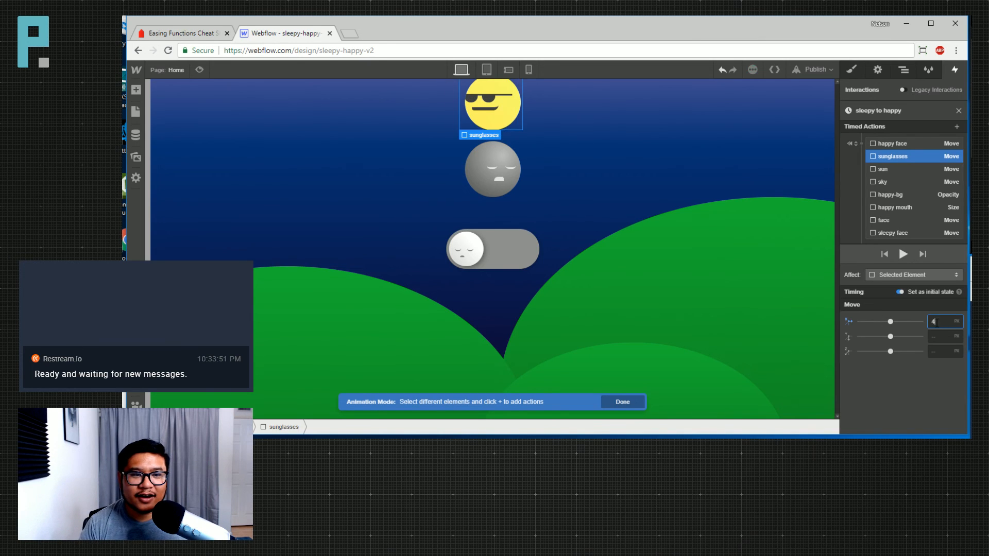
{"action": "key", "text": "BackSpace"}
{"action": "type", "text": "-45"}
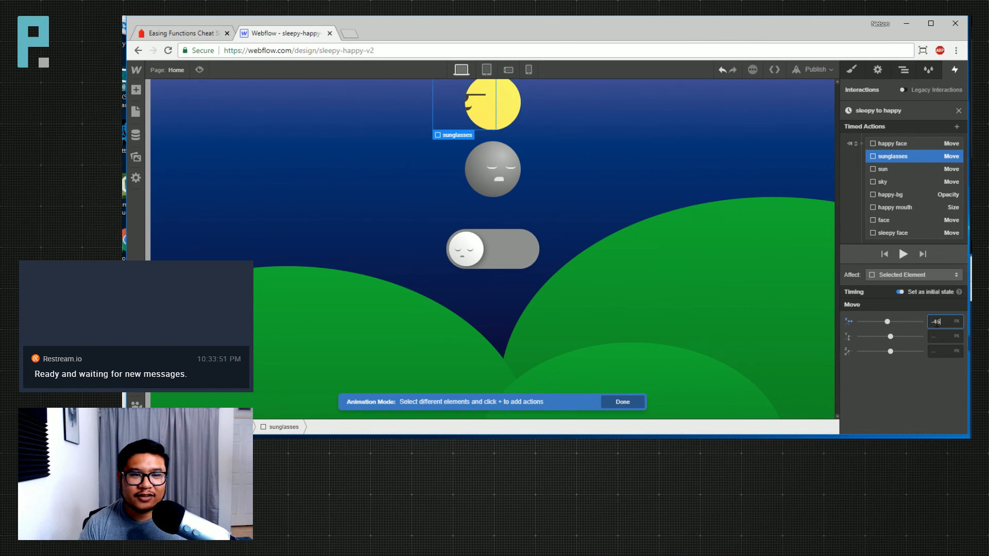
{"action": "key", "text": "BackSpace"}
{"action": "key", "text": "BackSpace"}
{"action": "key", "text": "BackSpace"}
{"action": "type", "text": "14"}
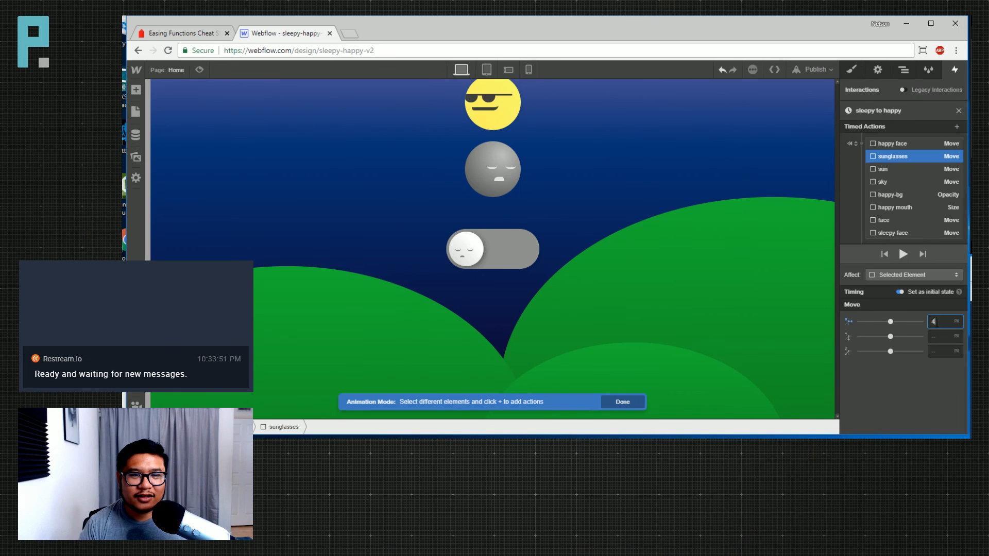
{"action": "key", "text": "BackSpace"}
{"action": "key", "text": "BackSpace"}
{"action": "type", "text": "-38"}
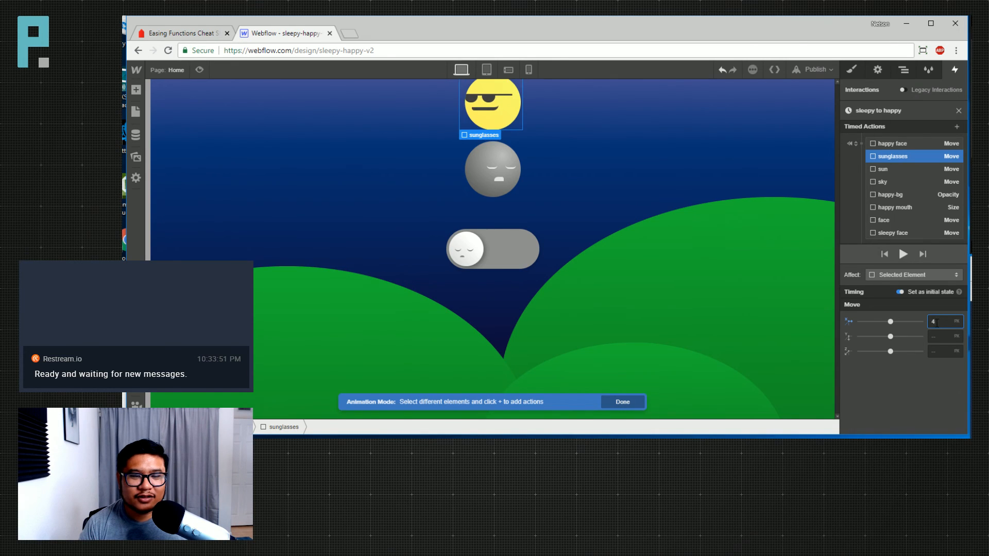
{"action": "key", "text": "shift+Down"}
{"action": "key", "text": "shift+Down"}
{"action": "key", "text": "shift+Down"}
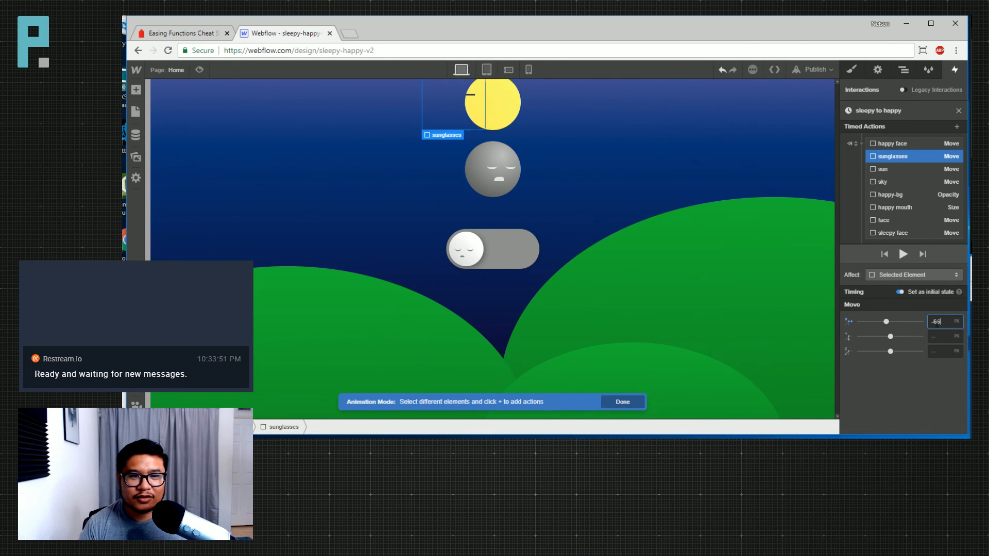
{"action": "key", "text": "shift+Up"}
{"action": "key", "text": "shift+Up"}
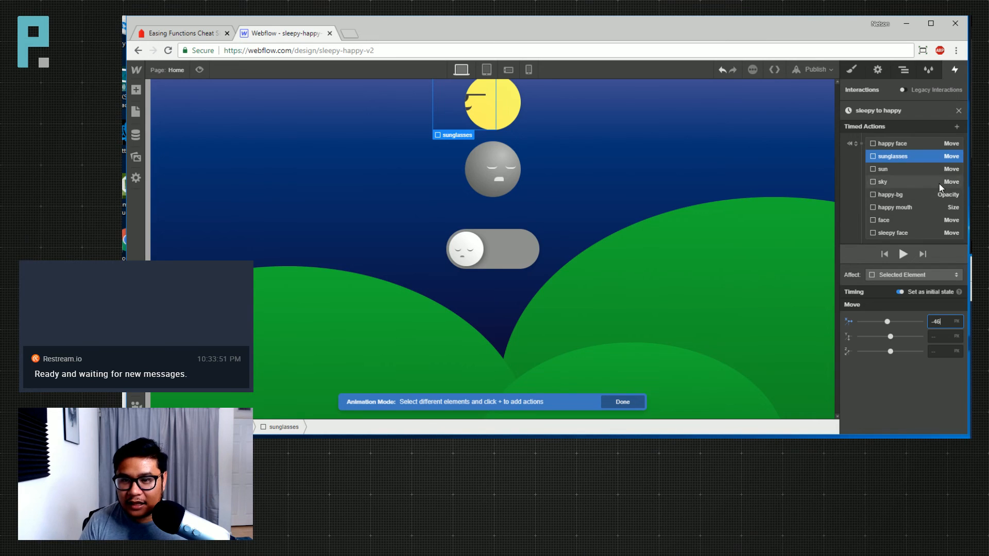
Add a Move action for the sunglasses alongside the sun's 0.25 s action and set its horizontal offset to 0 px
{"action": "scroll", "coordinate": [938, 183], "scroll_direction": "down", "scroll_amount": 3}
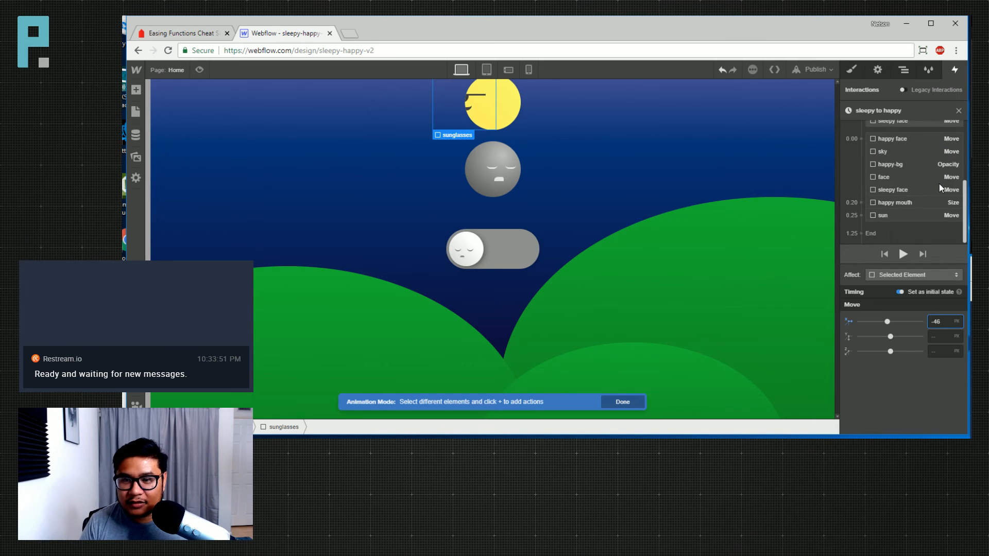
{"action": "left_click", "coordinate": [860, 216]}
{"action": "left_click", "coordinate": [877, 248]}
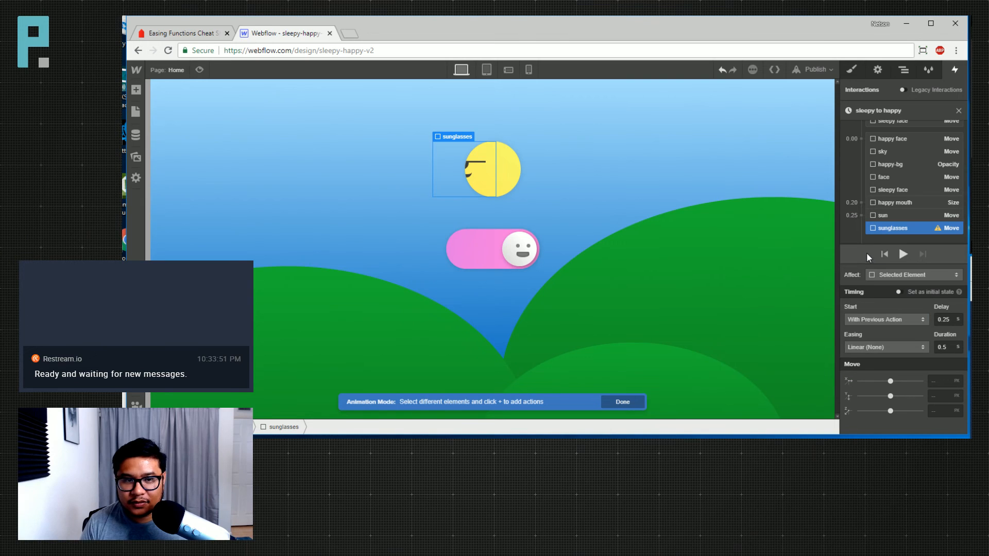
{"action": "left_click", "coordinate": [938, 381]}
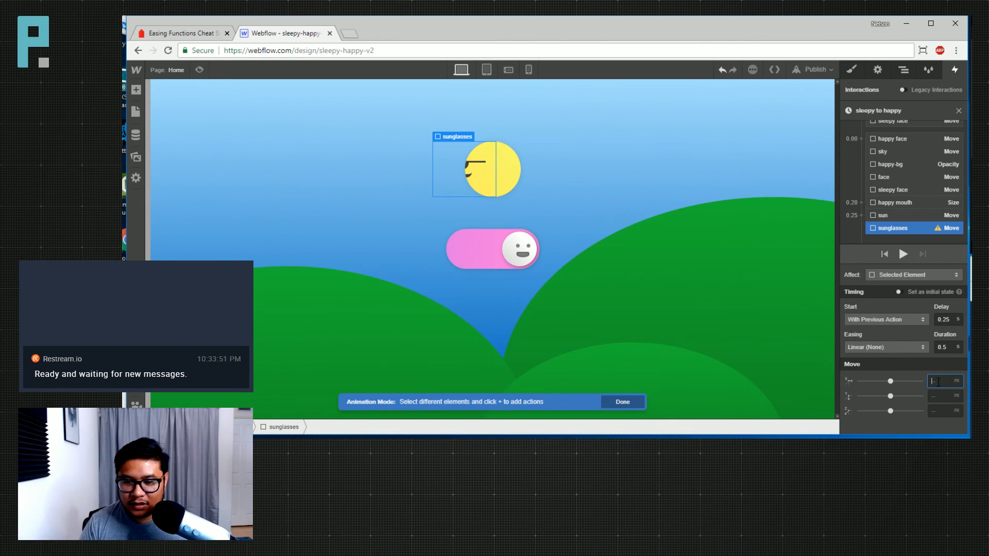
{"action": "type", "text": "0"}
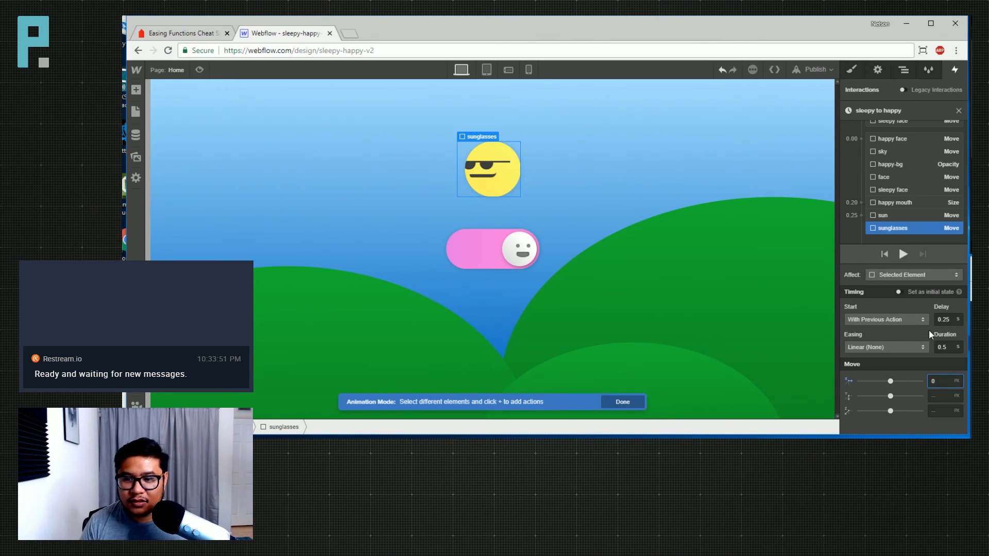
Compare with the sun's timed Move action and set the sunglasses' Move easing to In Out Circ
{"action": "left_click", "coordinate": [906, 217]}
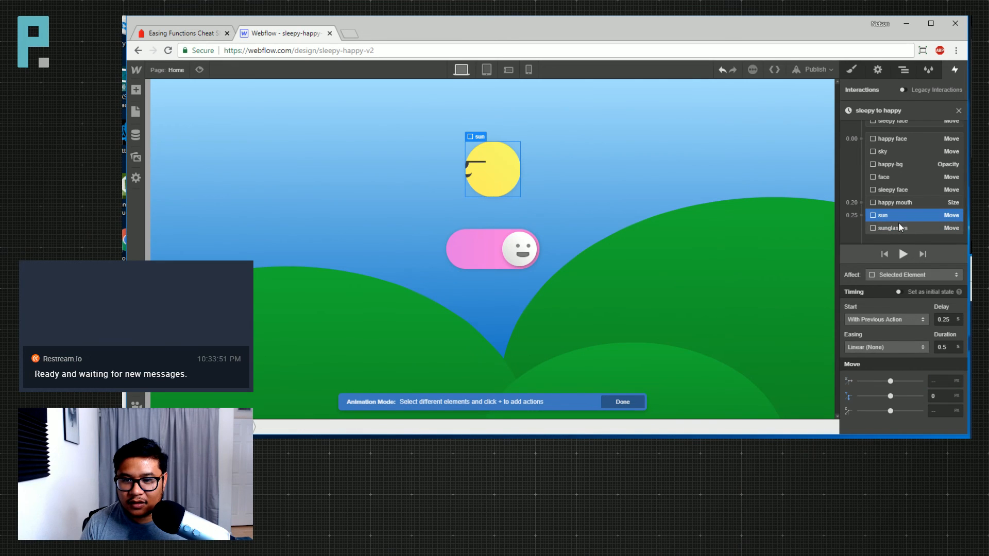
{"action": "left_click", "coordinate": [889, 228]}
{"action": "left_click", "coordinate": [888, 212]}
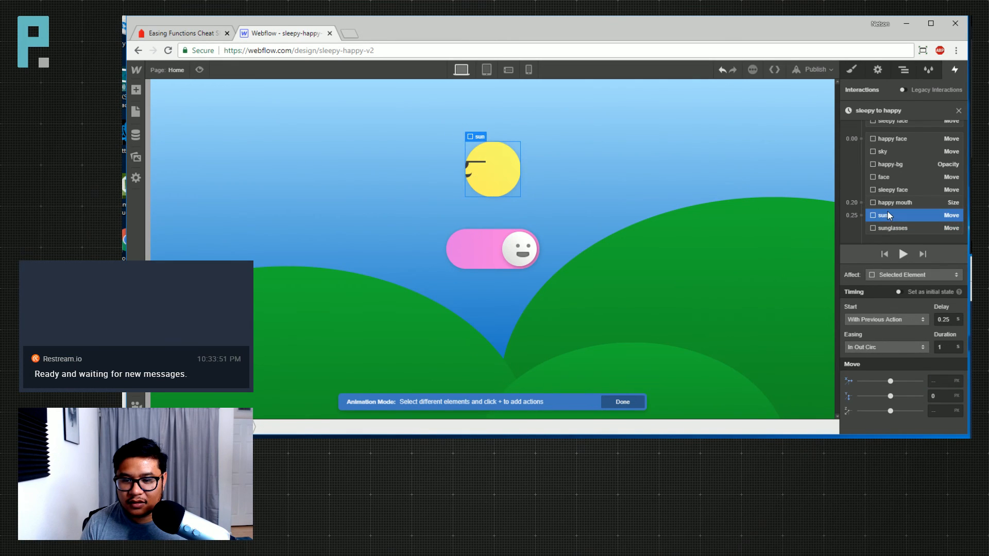
{"action": "left_click", "coordinate": [884, 227]}
{"action": "left_click", "coordinate": [872, 347]}
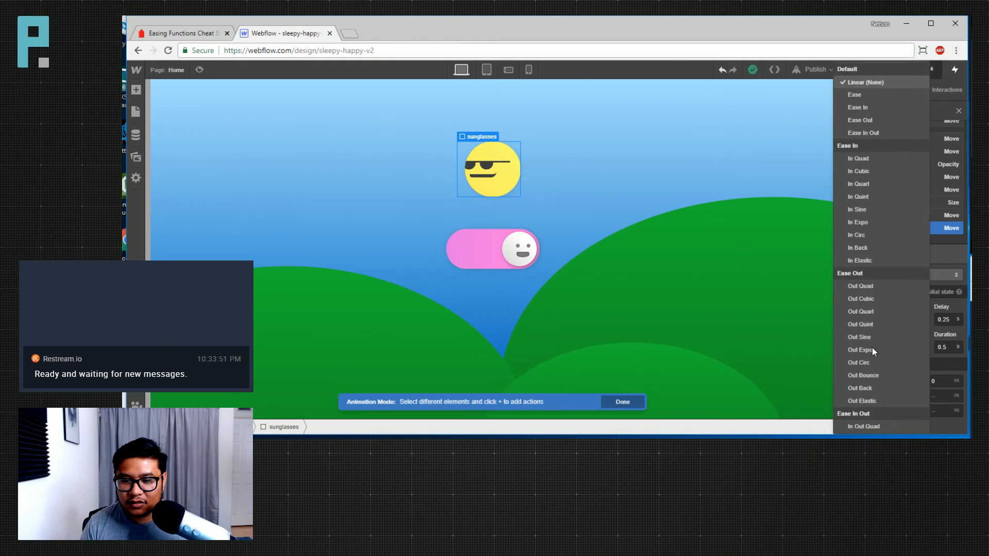
{"action": "scroll", "coordinate": [876, 361], "scroll_direction": "down", "scroll_amount": 3}
{"action": "left_click", "coordinate": [882, 311]}
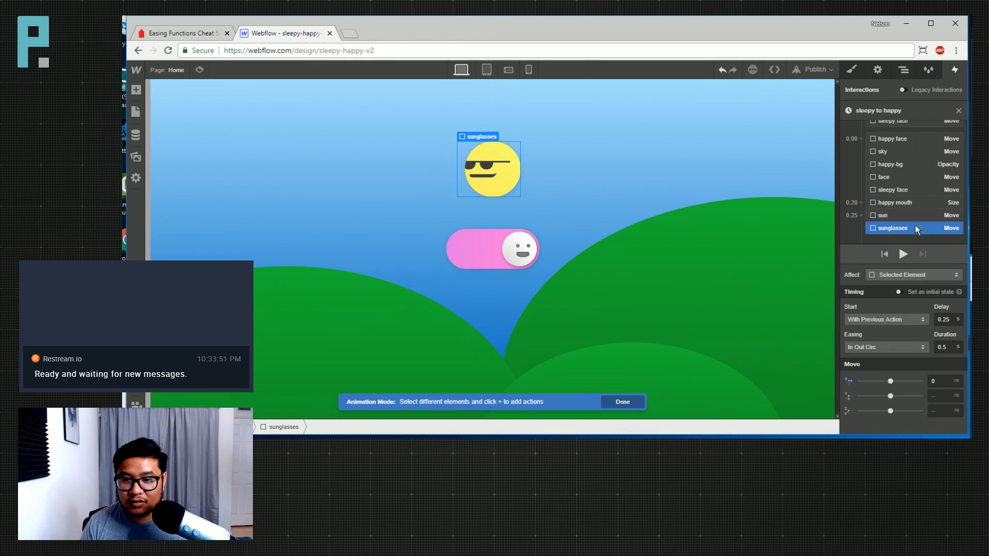
Set the sunglasses' timed Move action to a duration of 1 s and a delay of 0.5 s
{"action": "left_click", "coordinate": [904, 216]}
{"action": "left_click", "coordinate": [896, 228]}
{"action": "left_click_drag", "start_coordinate": [949, 347], "coordinate": [929, 344]}
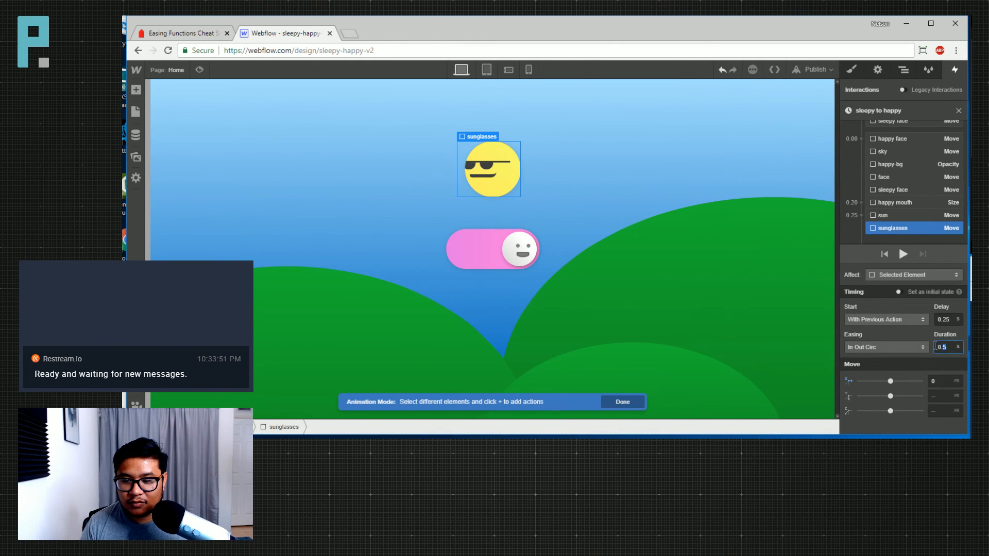
{"action": "type", "text": "1"}
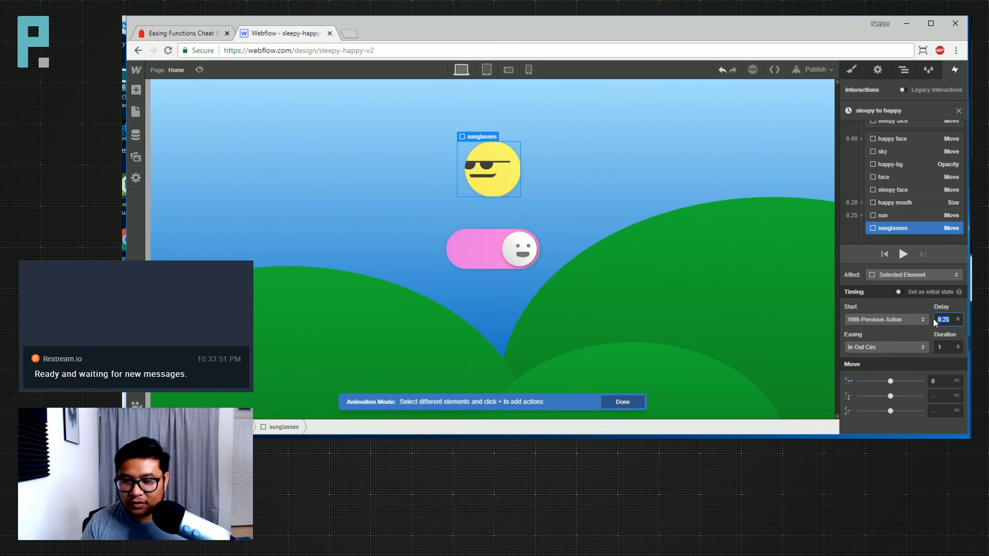
{"action": "type", "text": "0.5"}
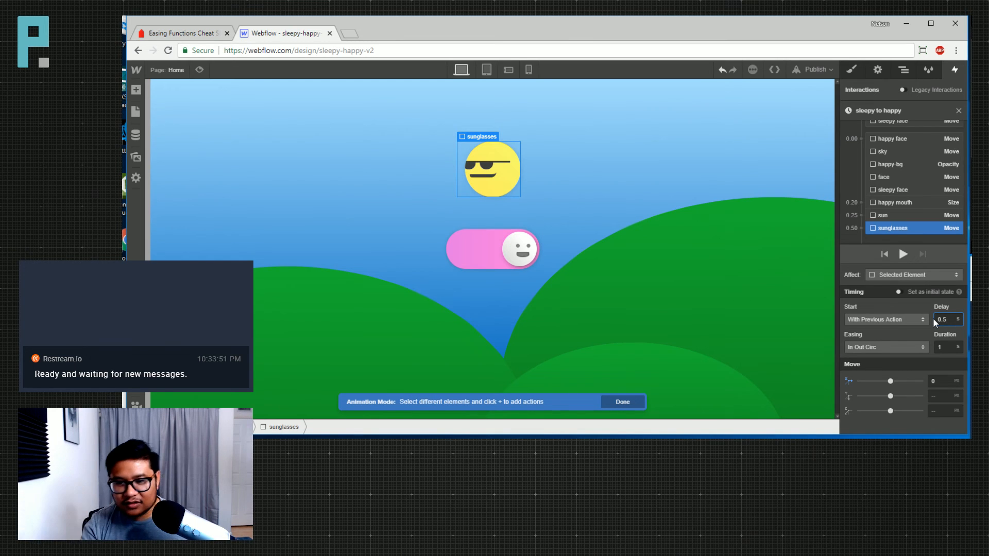
Set the horizontal offset of the sunglasses' initial-state Move action to -86 px, moving them off the sun
{"action": "scroll", "coordinate": [900, 171], "scroll_direction": "up", "scroll_amount": 5}
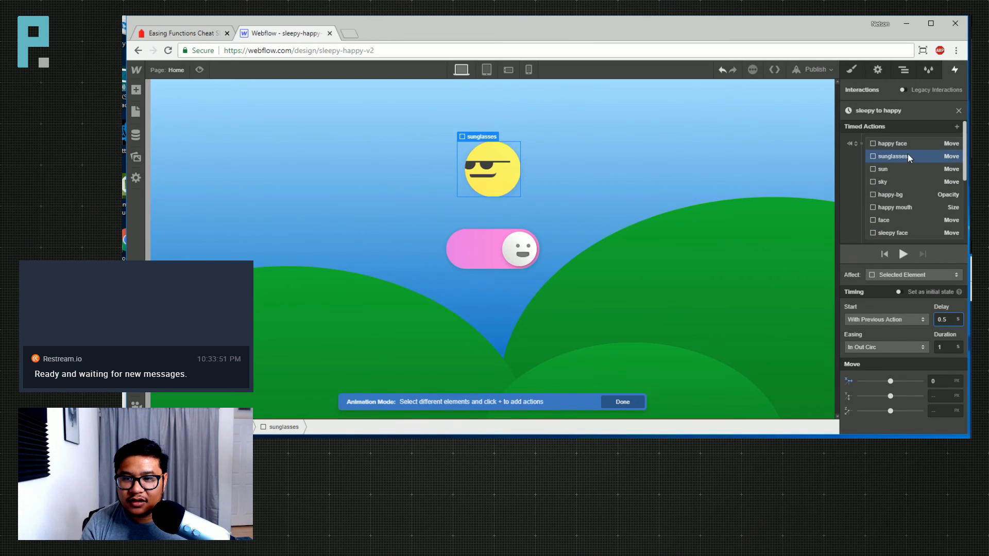
{"action": "left_click", "coordinate": [901, 156]}
{"action": "left_click", "coordinate": [945, 320]}
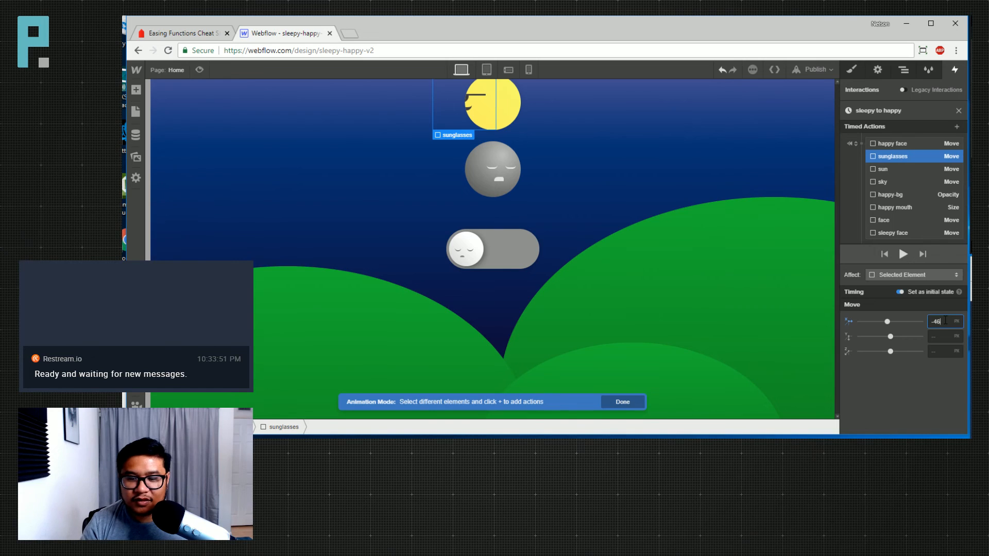
{"action": "type", "text": "-76"}
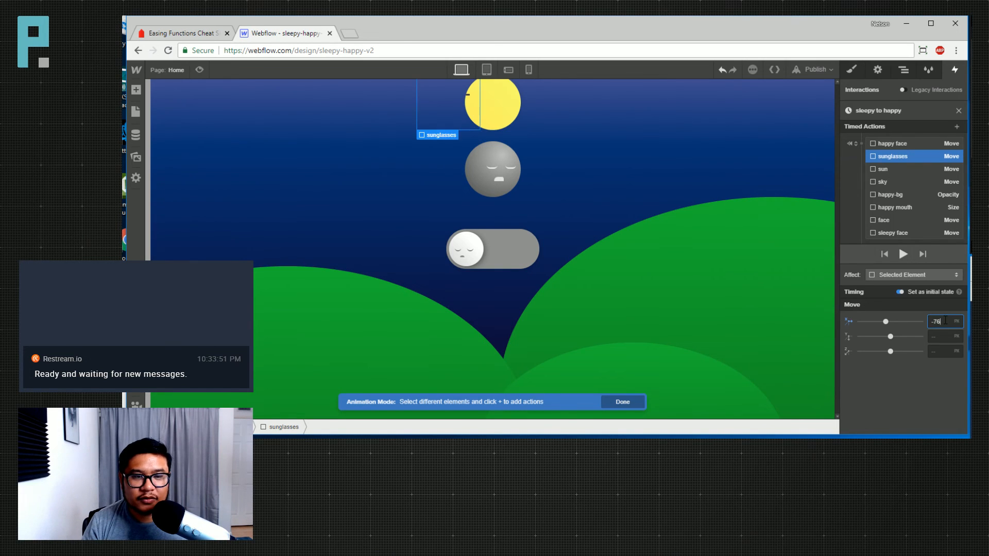
{"action": "key", "text": "shift+Down"}
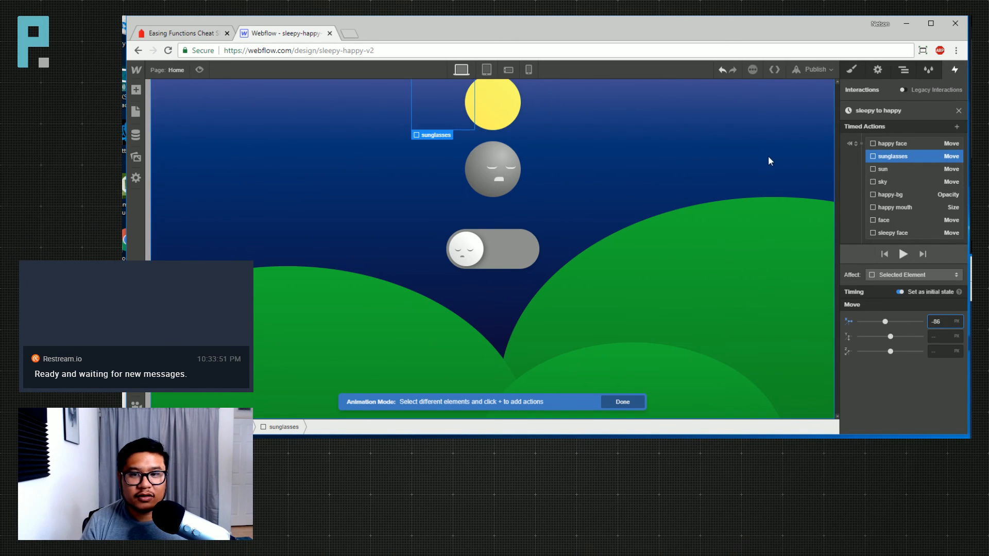
Preview the page twice, trigger the toggle each time to check the sunglasses' entrance, and return to the designer
{"action": "left_click", "coordinate": [200, 70]}
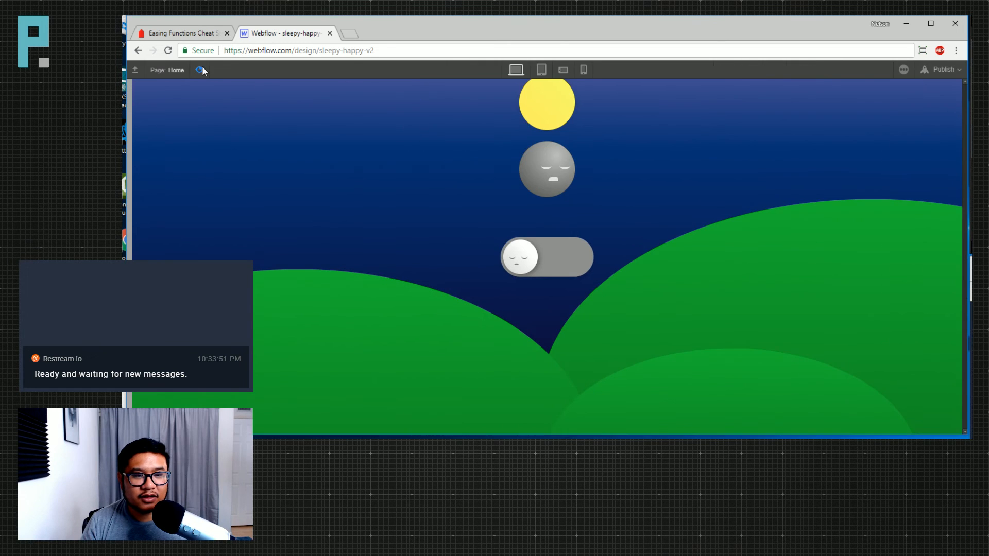
{"action": "left_click", "coordinate": [527, 259]}
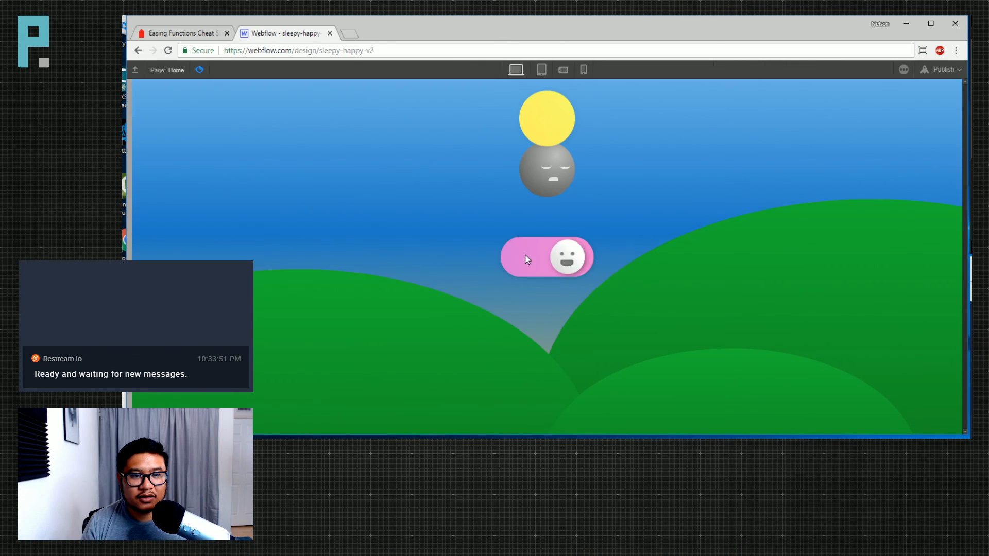
{"action": "left_click", "coordinate": [201, 69]}
{"action": "left_click", "coordinate": [199, 69]}
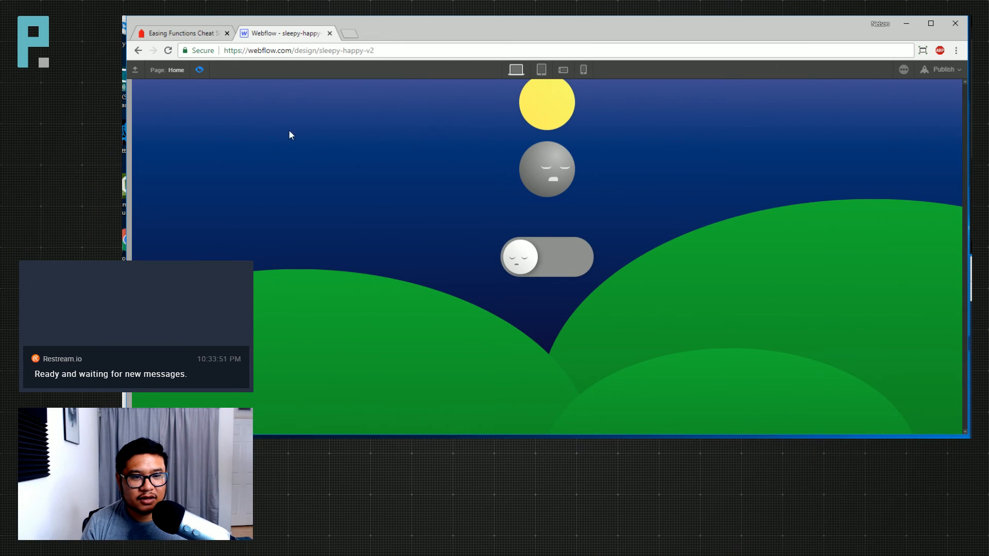
{"action": "left_click", "coordinate": [512, 249]}
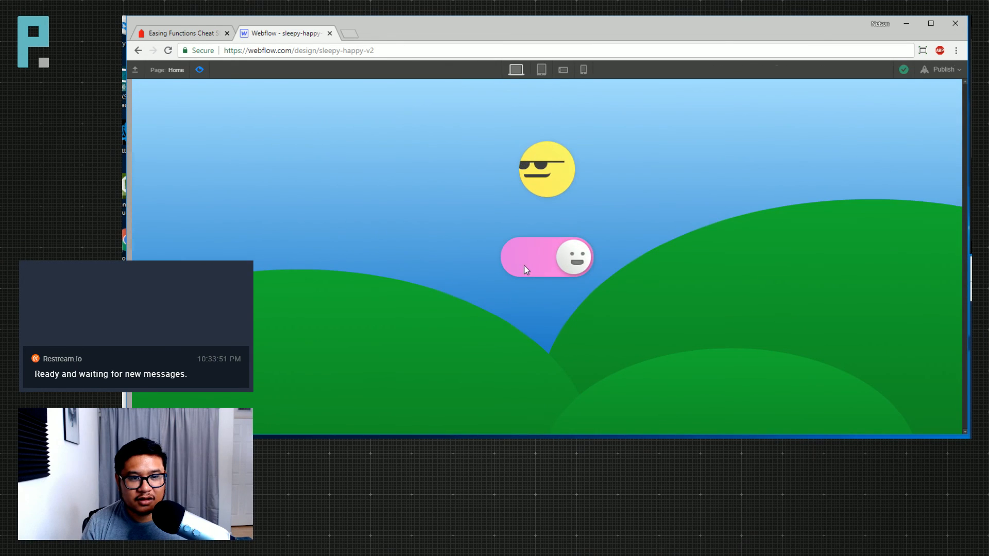
{"action": "left_click", "coordinate": [200, 70]}
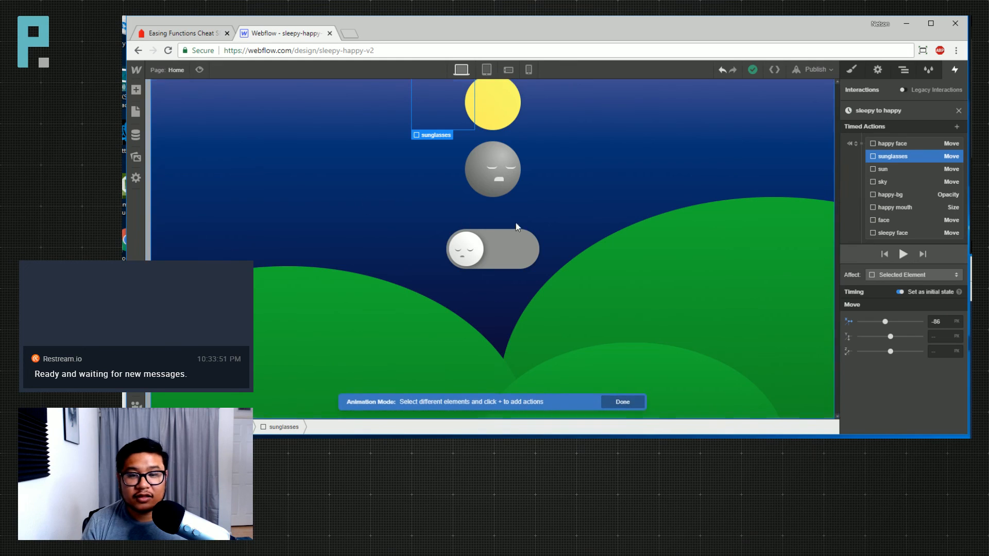
Set the vertical offset of the sun's initial-state Move action to -250 px, moving it out of view
{"action": "left_click", "coordinate": [906, 169]}
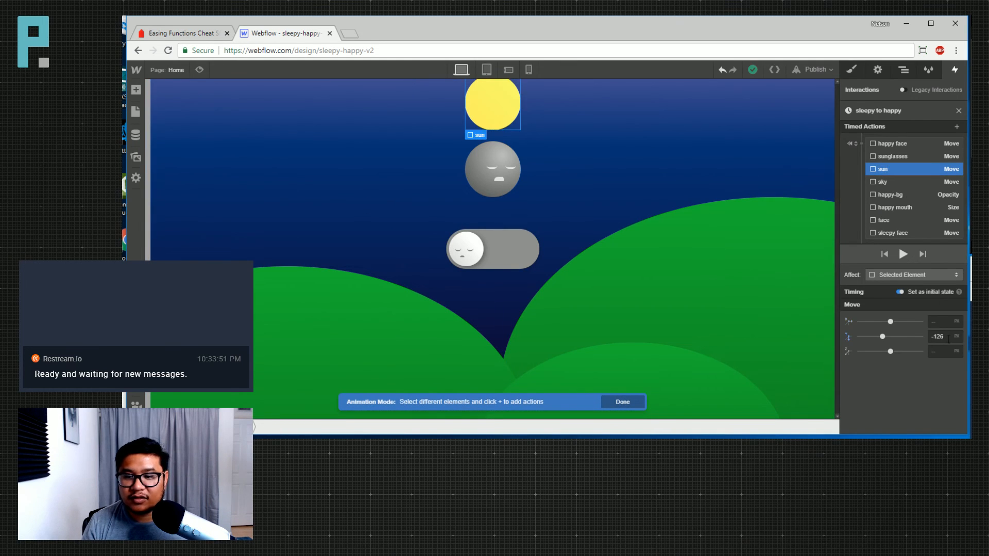
{"action": "left_click", "coordinate": [947, 337]}
{"action": "type", "text": "-176"}
{"action": "key", "text": "shift+Down"}
{"action": "key", "text": "shift+Down"}
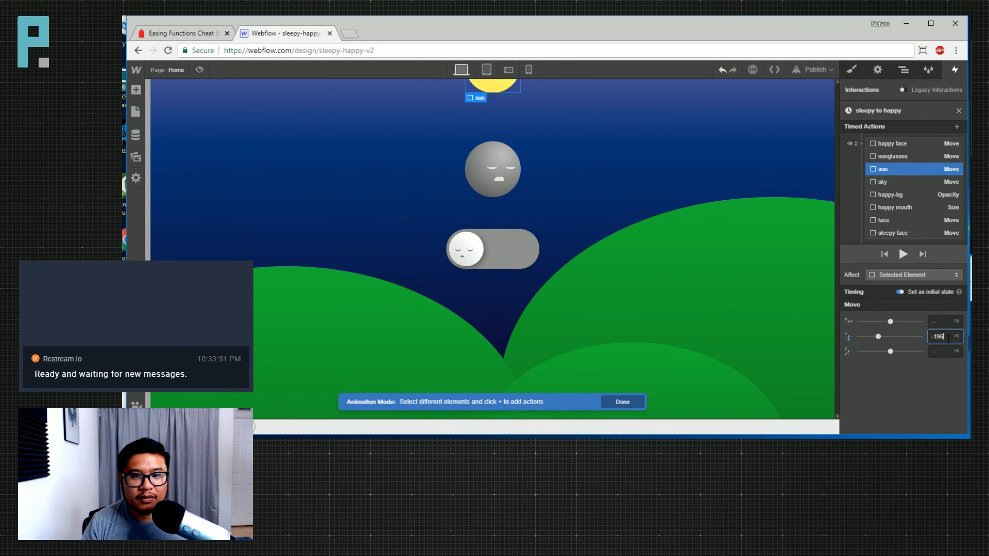
{"action": "key", "text": "Return"}
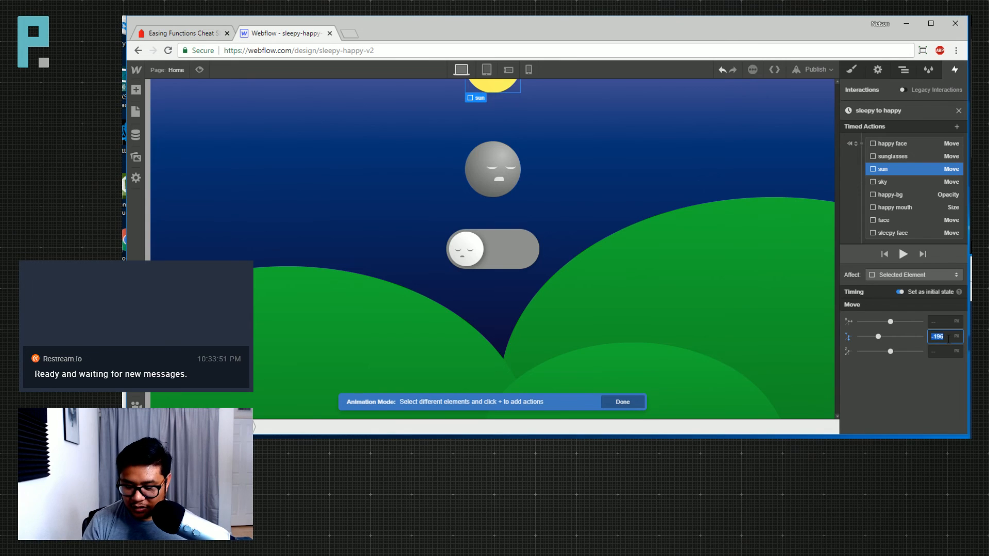
{"action": "type", "text": "-250"}
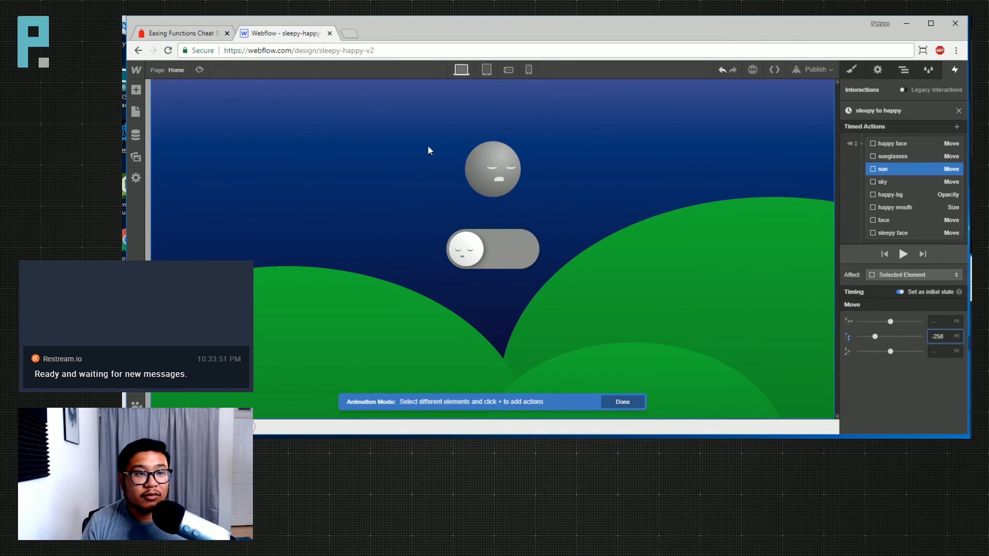
Close the sleepy to happy animation, publish the site to sleepy-happy-v2.webflow.io and open the live page
{"action": "mouse_move", "coordinate": [889, 196]}
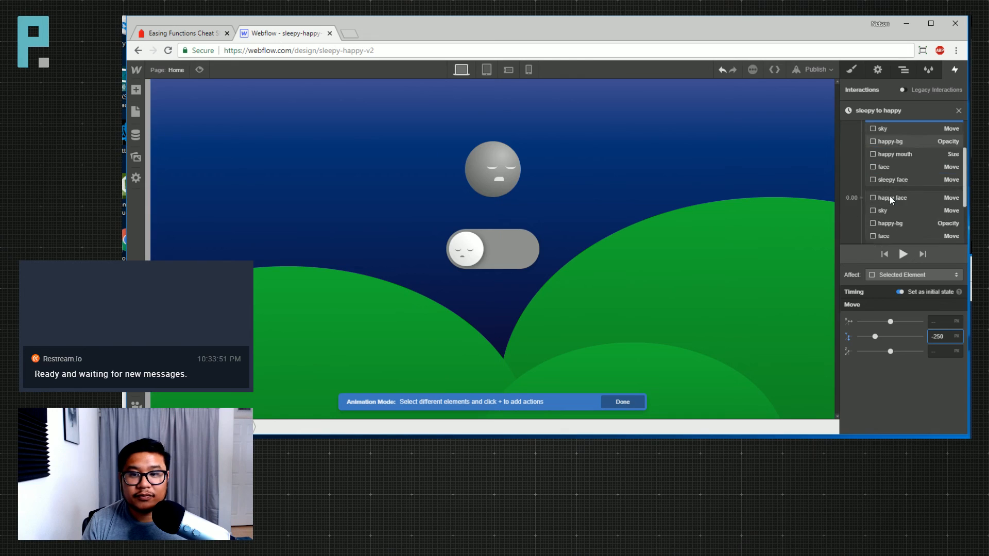
{"action": "left_click", "coordinate": [958, 111]}
{"action": "left_click", "coordinate": [816, 71]}
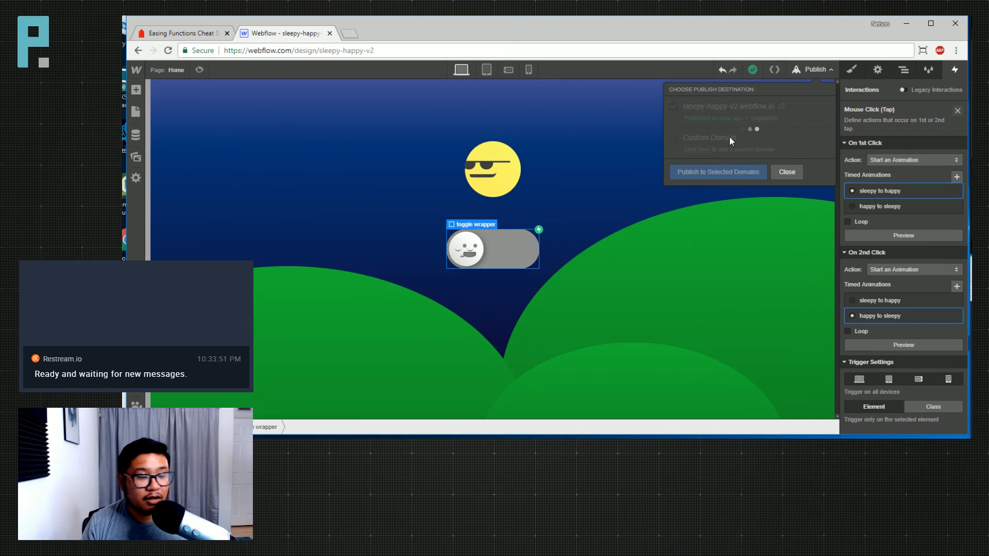
{"action": "left_click", "coordinate": [773, 106]}
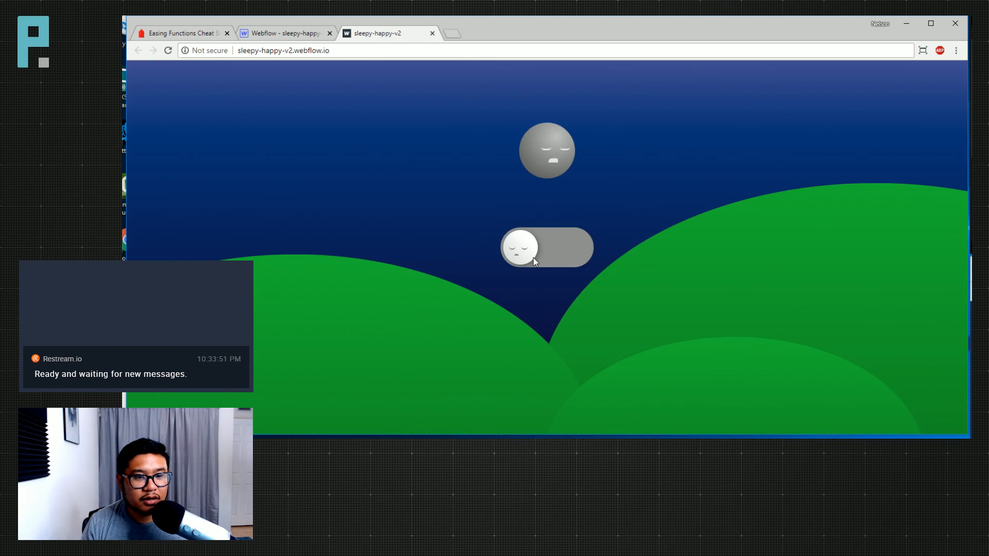
Trigger the toggle on the published page and share the page's address in the stream chat
{"action": "left_click", "coordinate": [534, 256]}
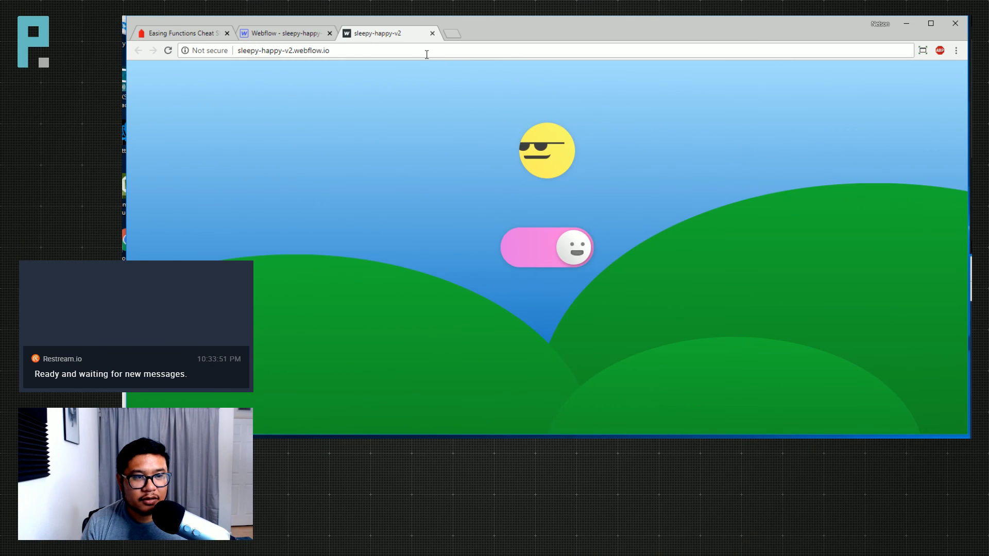
{"action": "left_click", "coordinate": [427, 54]}
{"action": "key", "text": "alt+Tab"}
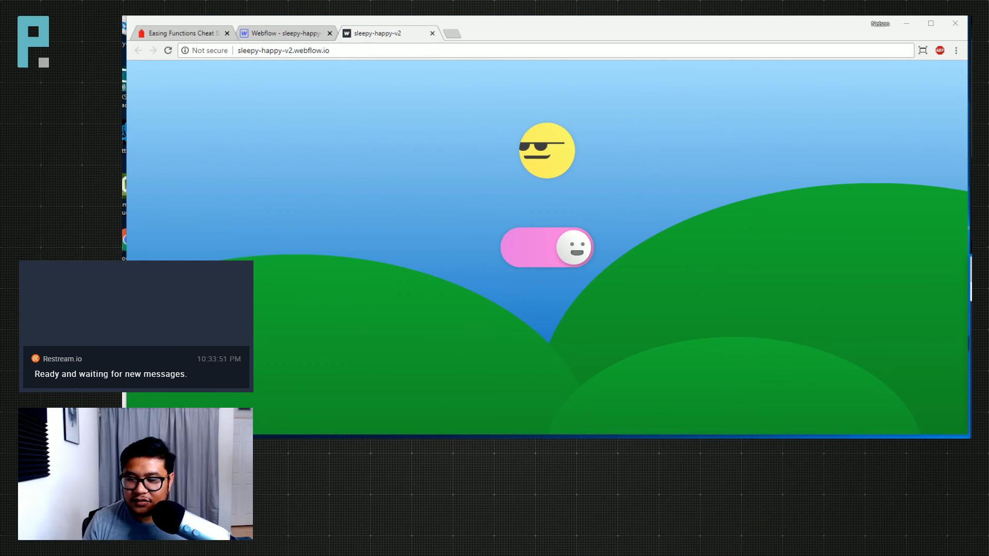
Reload the published page, trigger the toggle again to check the animation, and close the page
{"action": "left_click", "coordinate": [170, 51]}
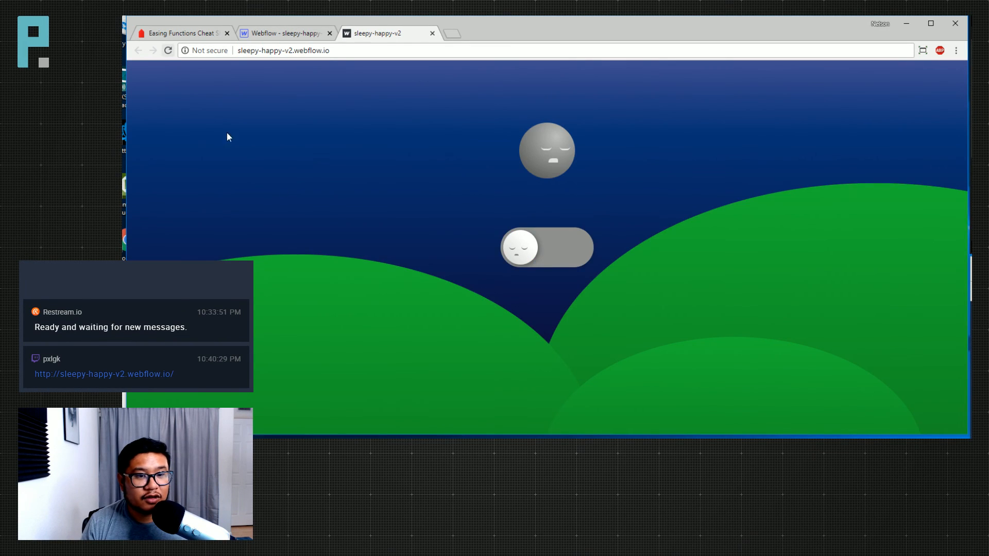
{"action": "left_click", "coordinate": [526, 256]}
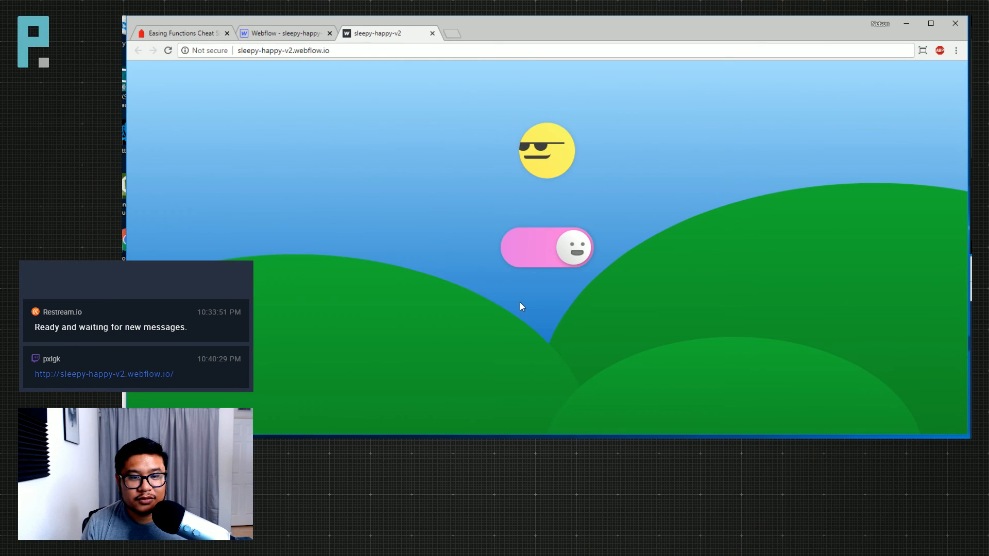
{"action": "left_click", "coordinate": [432, 33]}
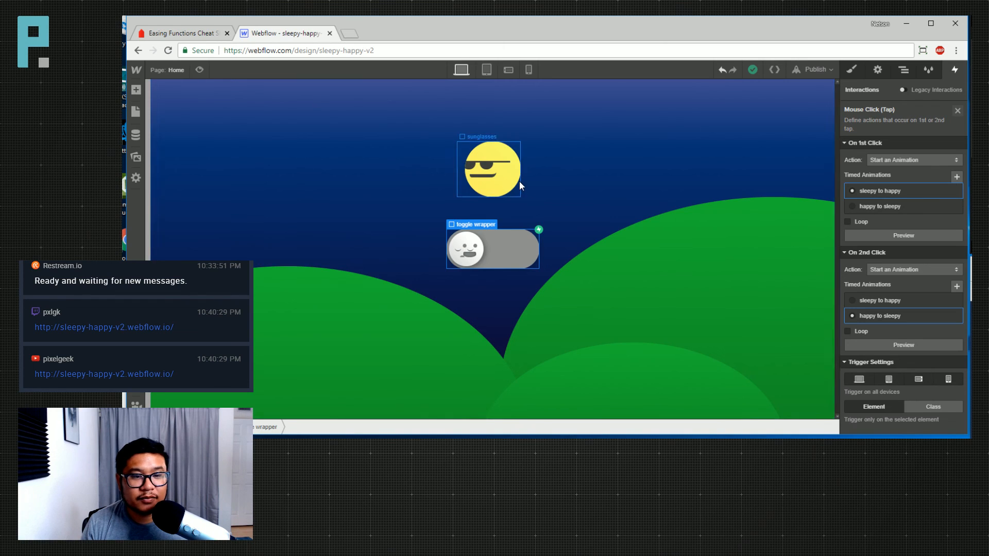
Add a Move action for the sun to the happy to sleepy animation with a vertical offset of -250 px
{"action": "left_click", "coordinate": [891, 315]}
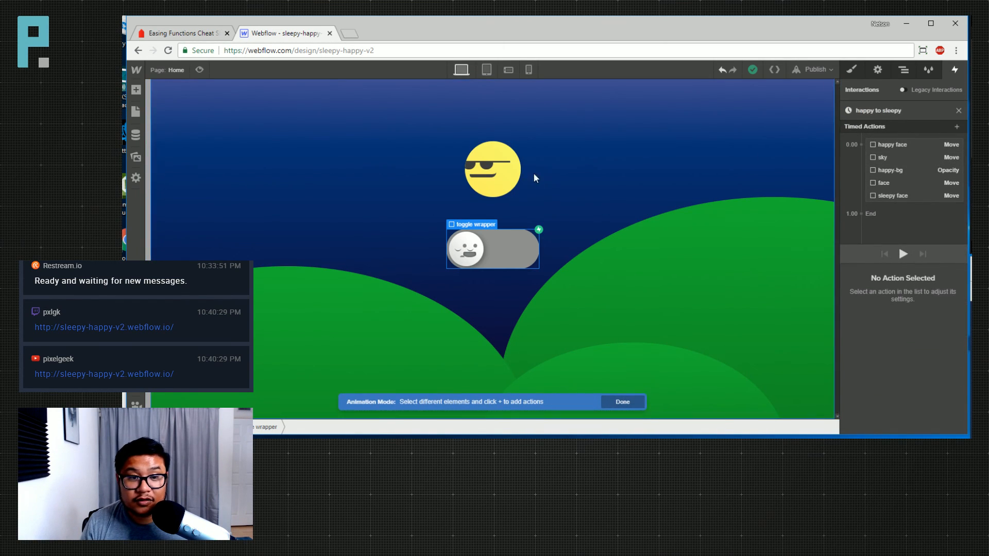
{"action": "left_click", "coordinate": [904, 70]}
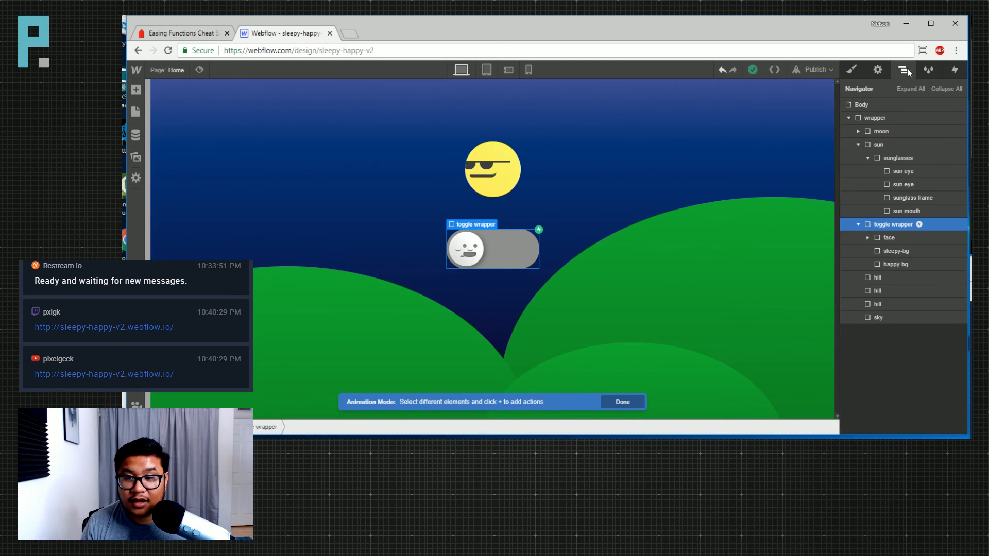
{"action": "left_click", "coordinate": [892, 146]}
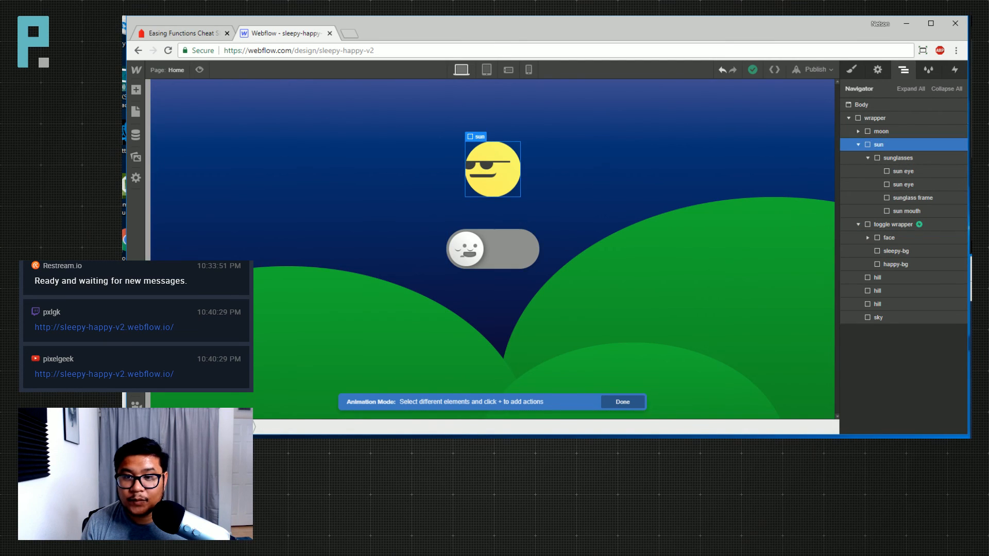
{"action": "left_click", "coordinate": [956, 69]}
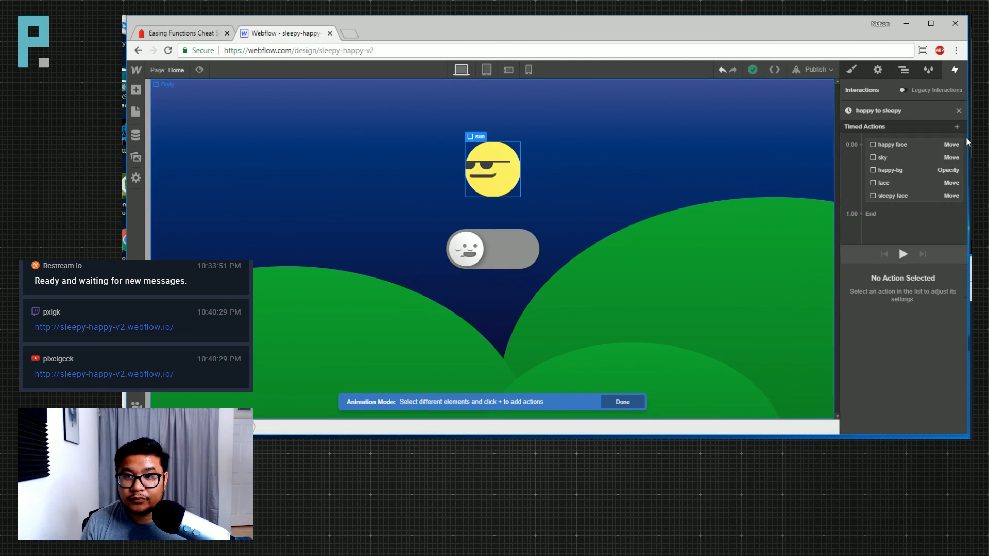
{"action": "left_click", "coordinate": [861, 145]}
{"action": "left_click", "coordinate": [858, 177]}
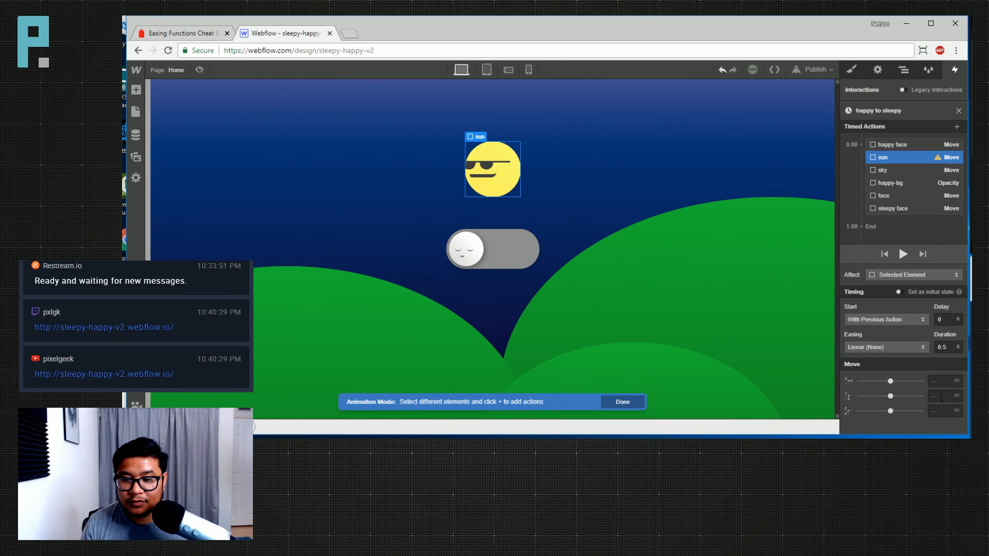
{"action": "left_click", "coordinate": [941, 395]}
{"action": "type", "text": "-250"}
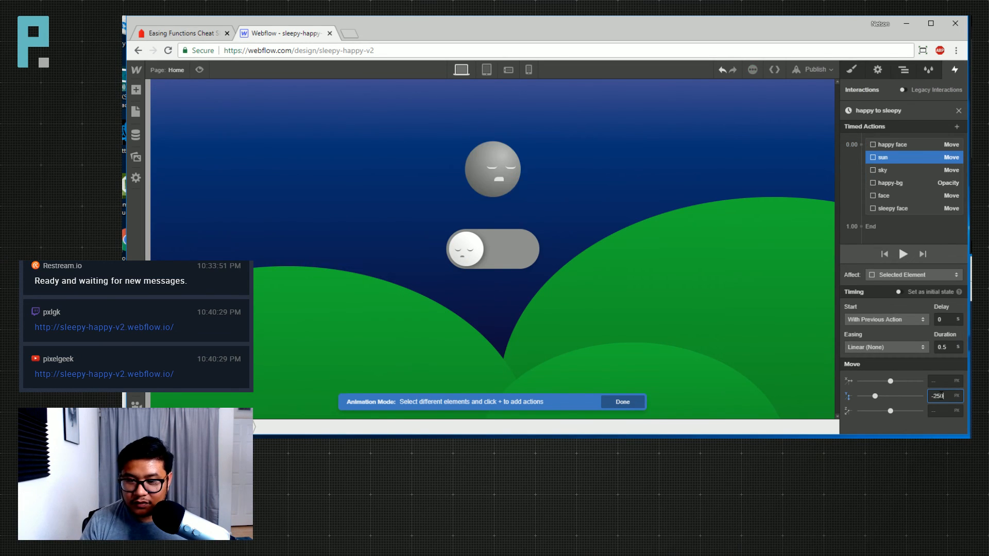
Set the sun's Move action to a duration of 1 s with In Out Circ easing
{"action": "left_click", "coordinate": [922, 185]}
{"action": "left_click", "coordinate": [921, 196]}
{"action": "left_click", "coordinate": [911, 156]}
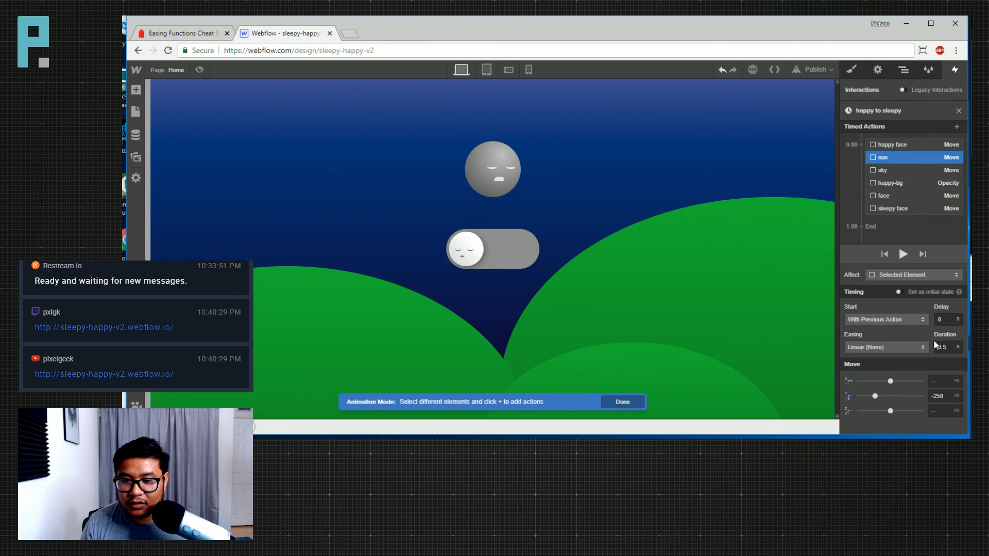
{"action": "left_click", "coordinate": [951, 347]}
{"action": "type", "text": "0.5"}
{"action": "left_click", "coordinate": [891, 345]}
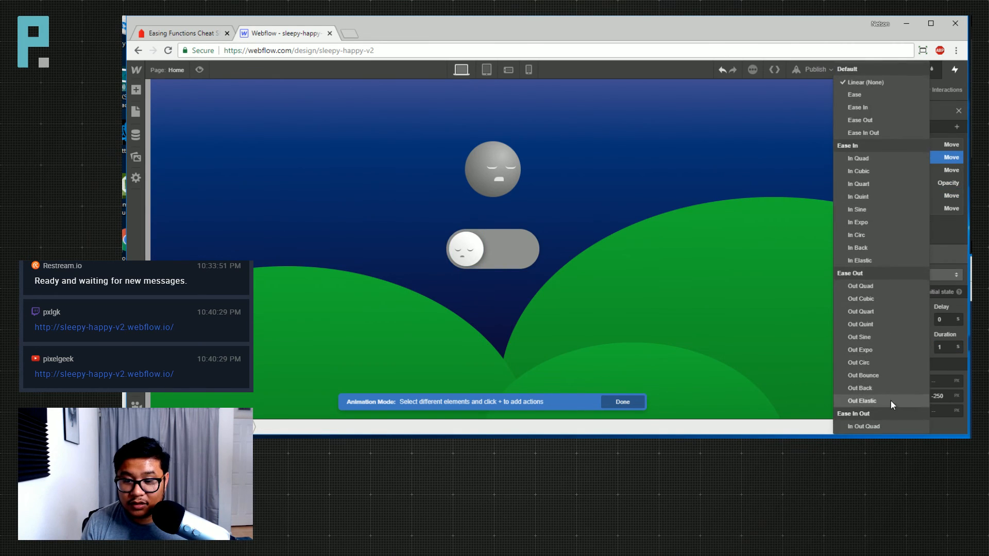
{"action": "scroll", "coordinate": [893, 360], "scroll_direction": "down", "scroll_amount": 3}
{"action": "left_click", "coordinate": [877, 313]}
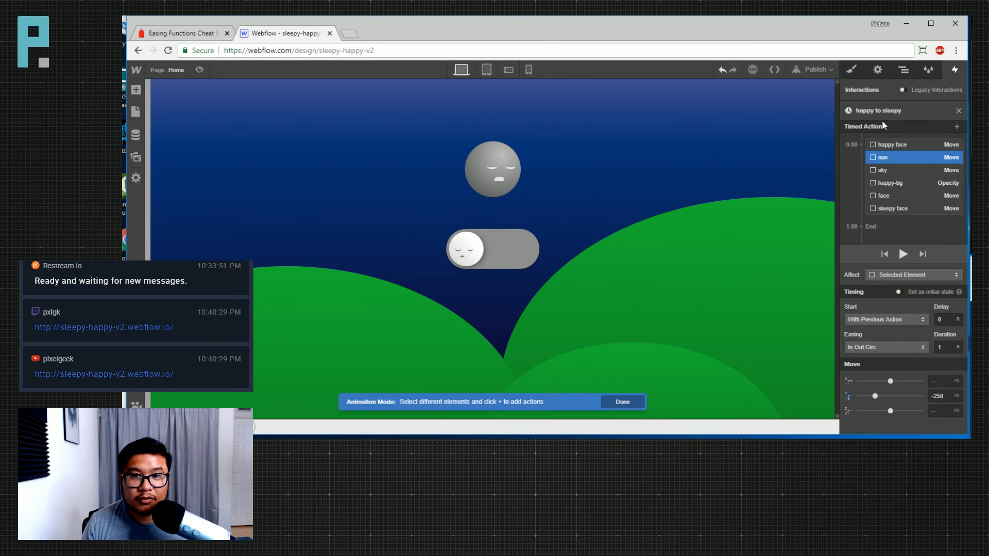
{"action": "left_click", "coordinate": [905, 72]}
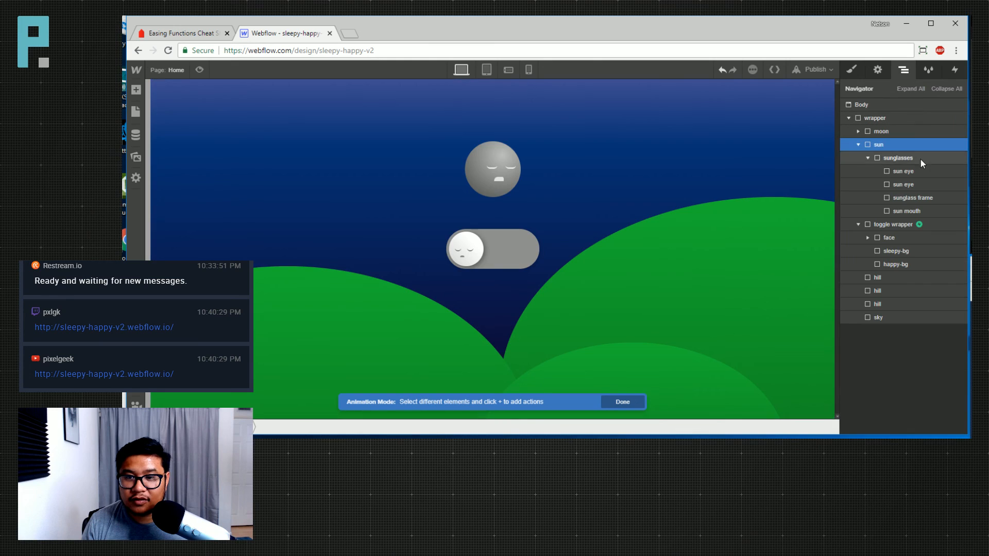
{"action": "left_click", "coordinate": [915, 158]}
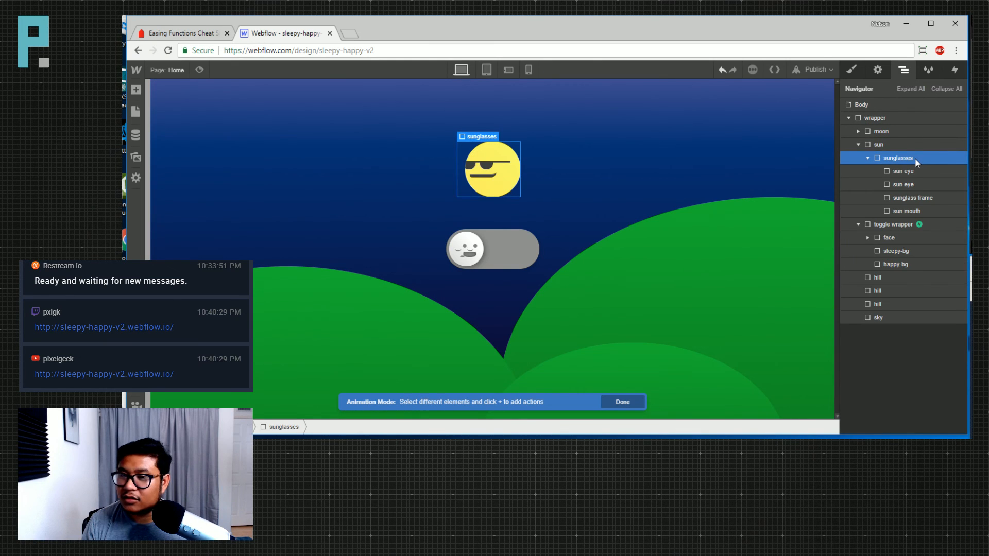
{"action": "left_click", "coordinate": [850, 71]}
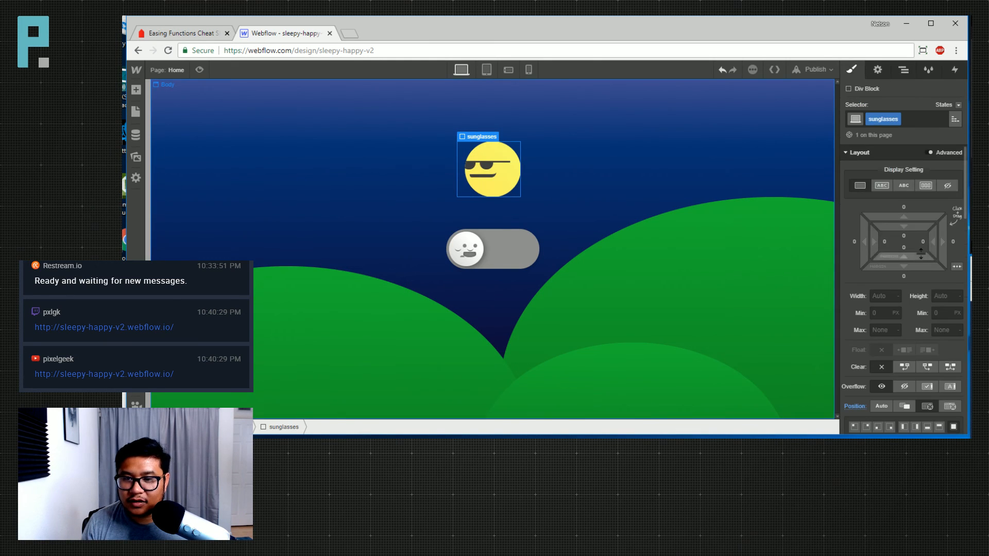
{"action": "left_click", "coordinate": [954, 71]}
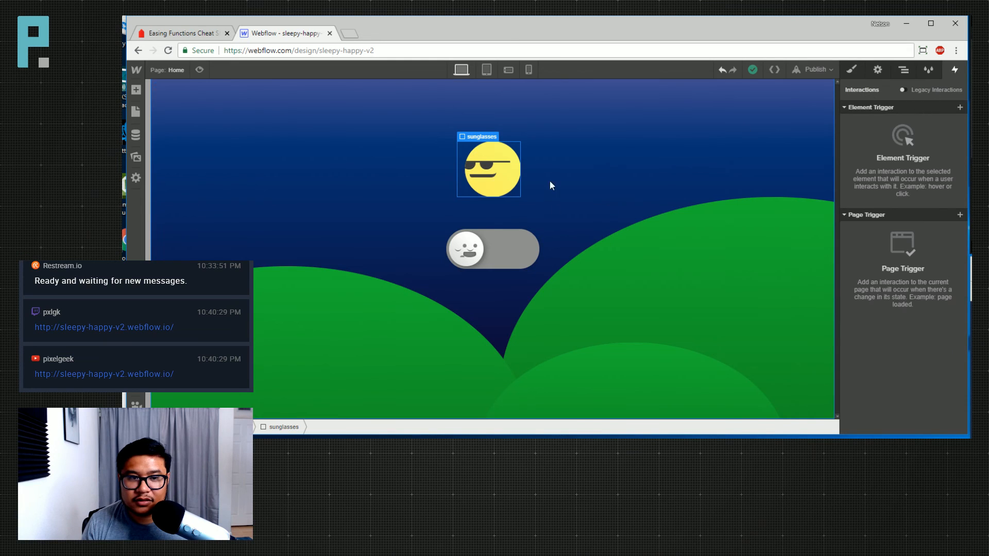
Reopen the happy to sleepy animation from the toggle wrapper's mouse click trigger
{"action": "left_click", "coordinate": [903, 70]}
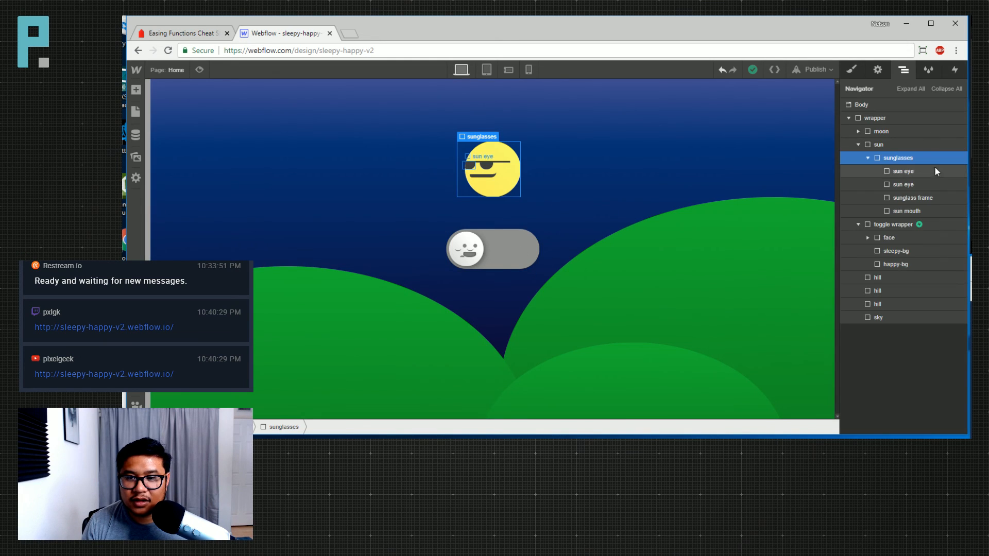
{"action": "left_click", "coordinate": [896, 224]}
{"action": "left_click", "coordinate": [954, 70]}
{"action": "left_click", "coordinate": [891, 135]}
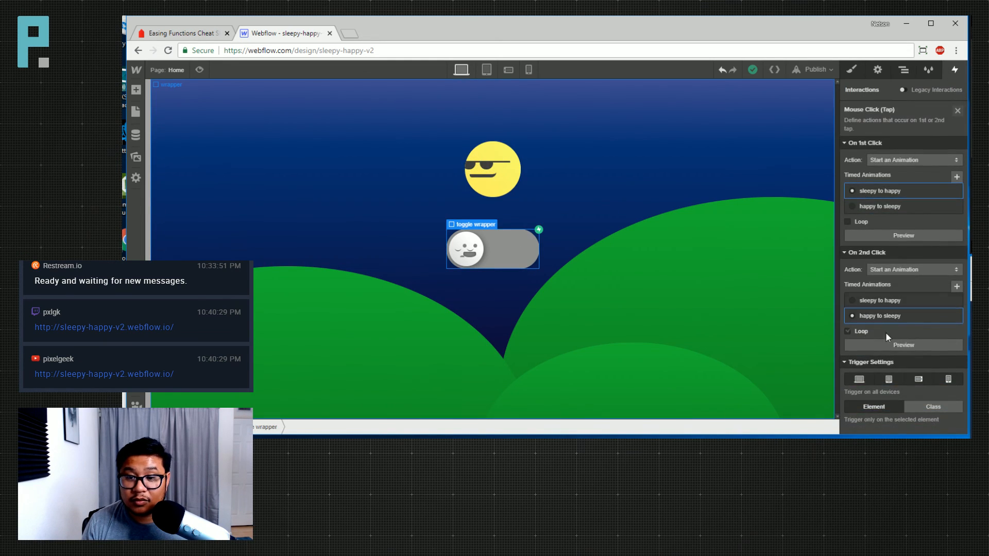
{"action": "left_click", "coordinate": [897, 316]}
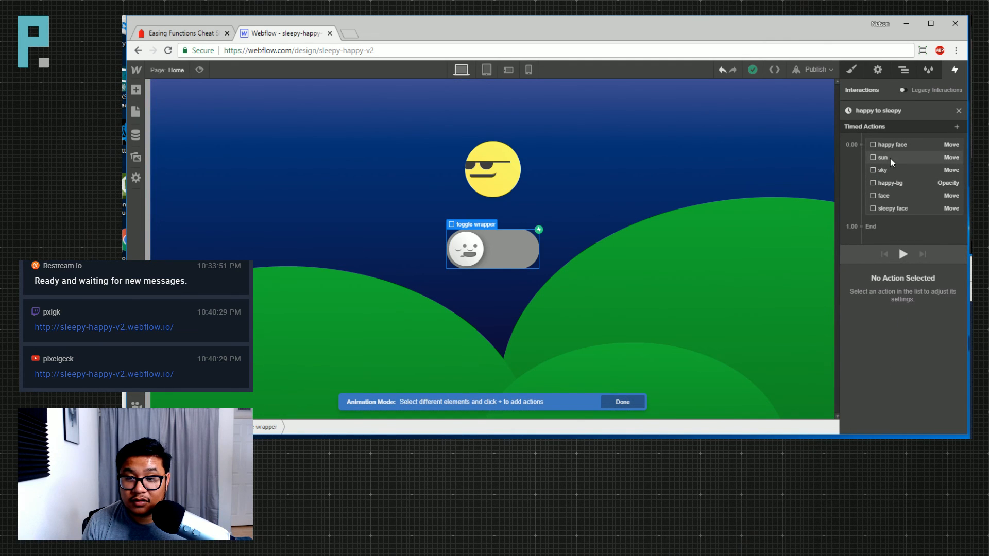
{"action": "left_click", "coordinate": [890, 159]}
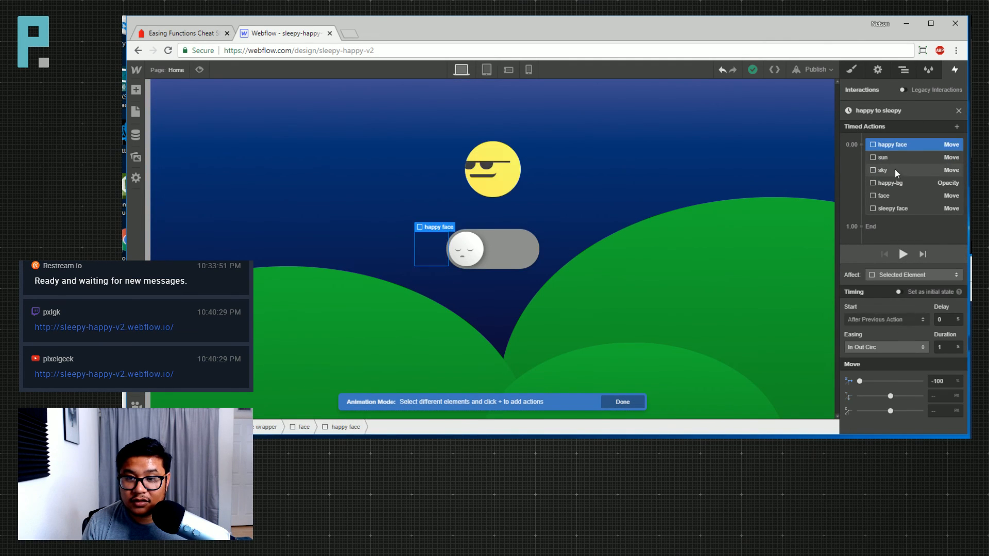
Add a Move action for the sunglasses at the start of the happy to sleepy animation with a horizontal offset of -90 px
{"action": "key", "text": "z"}
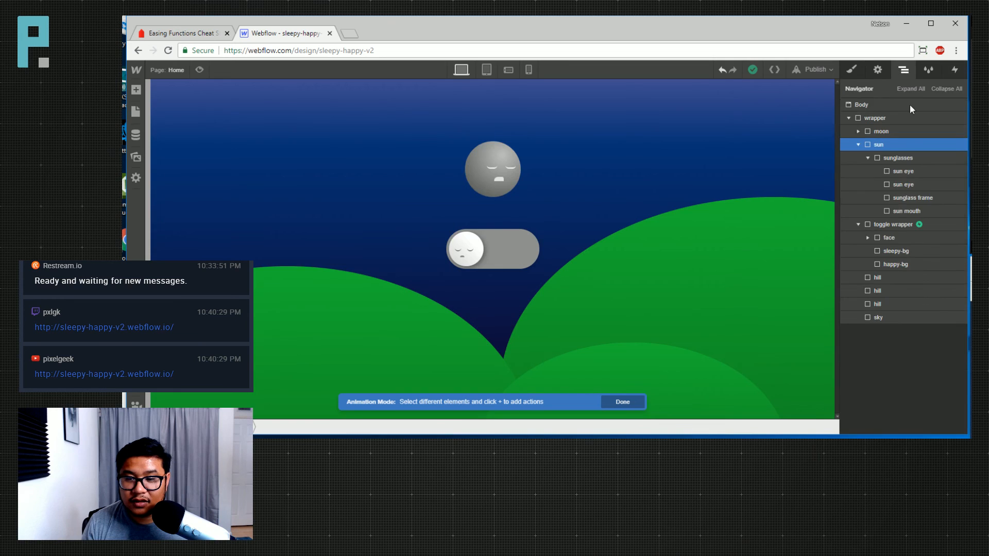
{"action": "left_click", "coordinate": [910, 198]}
{"action": "left_click", "coordinate": [910, 159]}
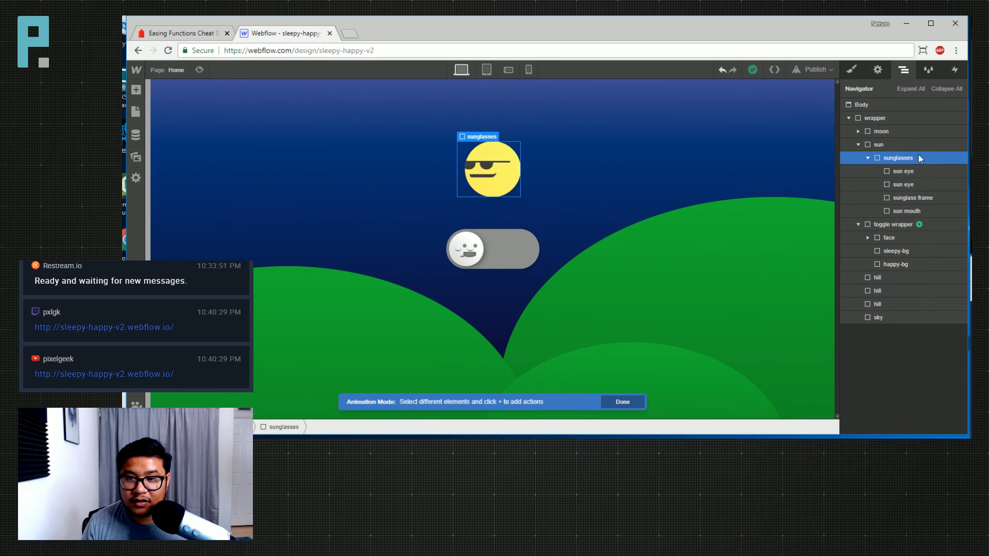
{"action": "left_click", "coordinate": [961, 69]}
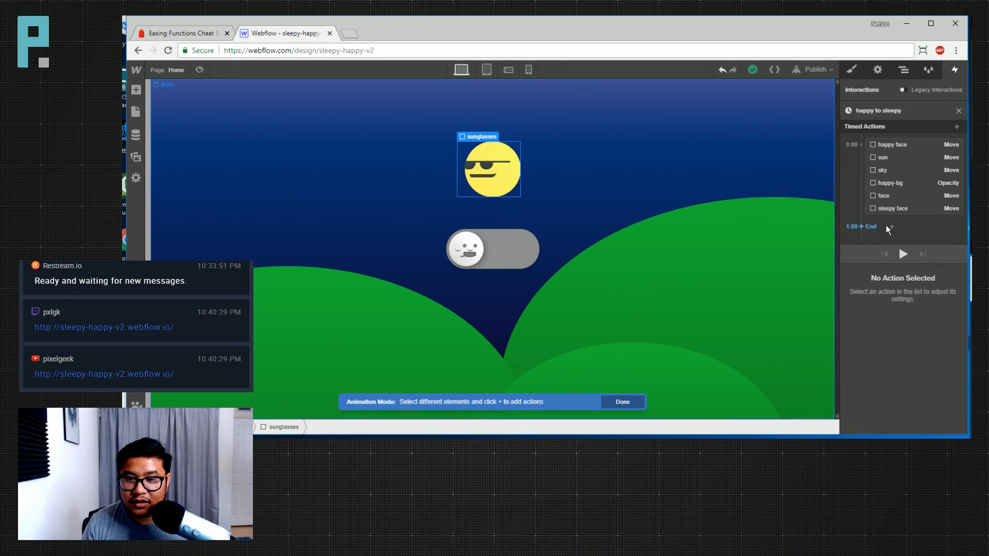
{"action": "left_click", "coordinate": [860, 145]}
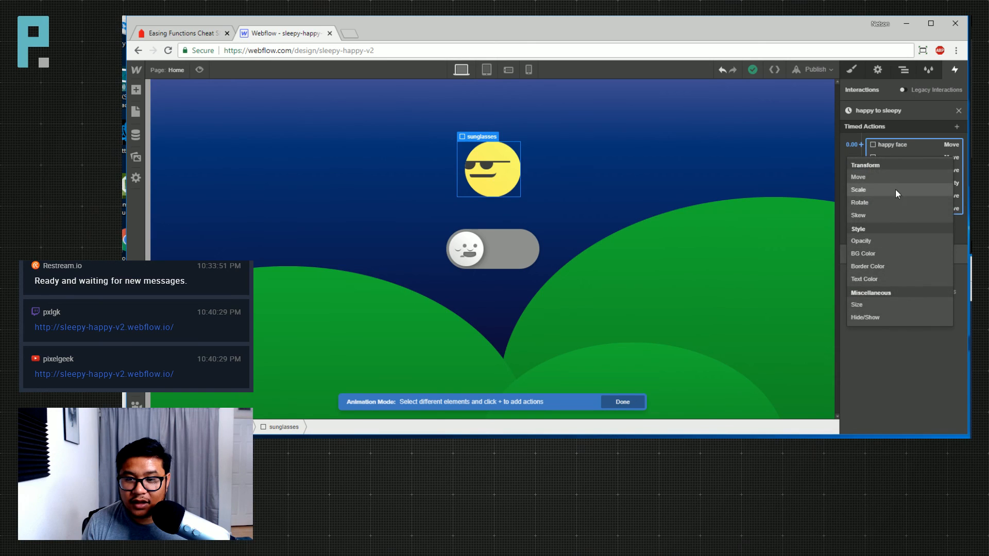
{"action": "left_click", "coordinate": [888, 216]}
{"action": "left_click", "coordinate": [937, 381]}
{"action": "type", "text": "10"}
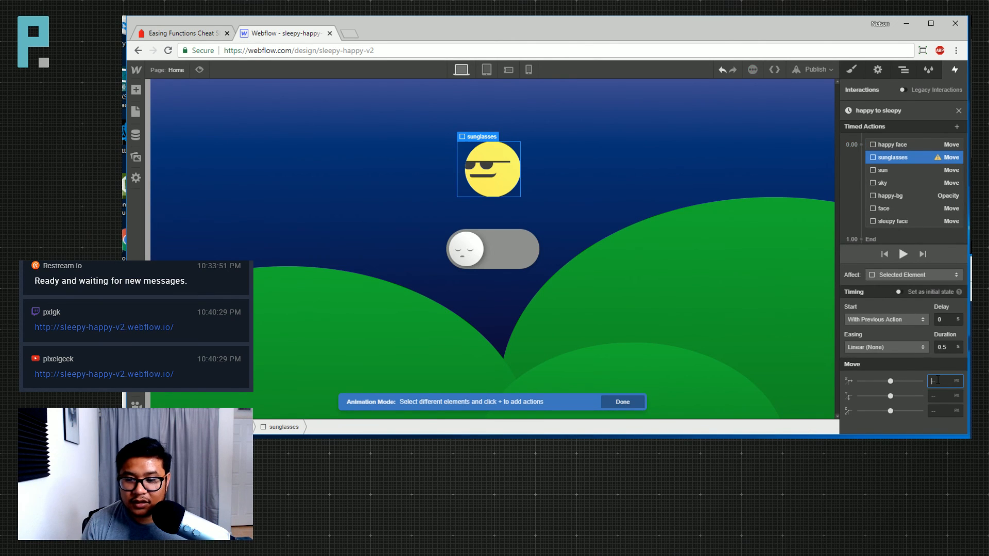
{"action": "key", "text": "BackSpace"}
{"action": "key", "text": "BackSpace"}
{"action": "type", "text": "-90"}
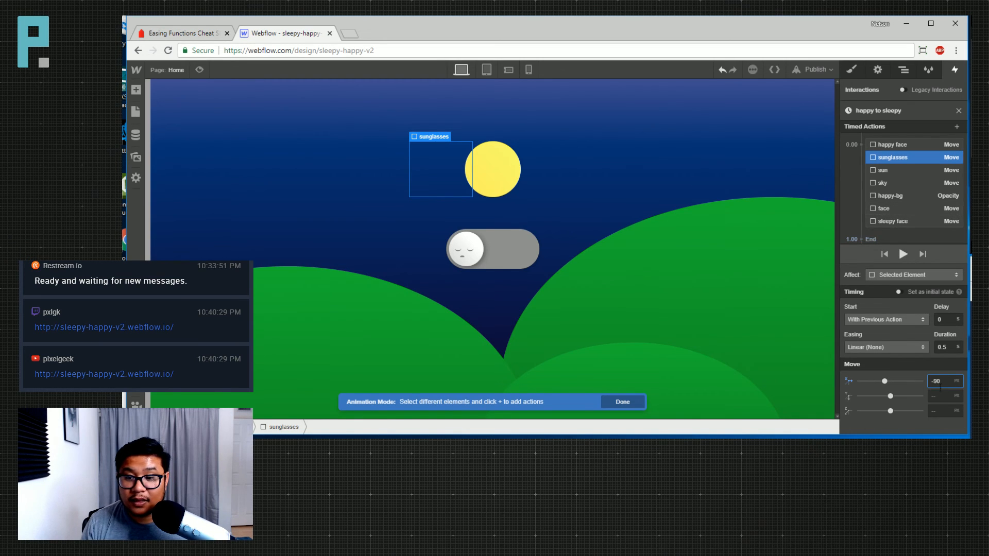
Set the sunglasses' Move action to In Out Circ easing with a duration of 1 s
{"action": "left_click", "coordinate": [901, 344]}
{"action": "scroll", "coordinate": [890, 393], "scroll_direction": "down", "scroll_amount": 6}
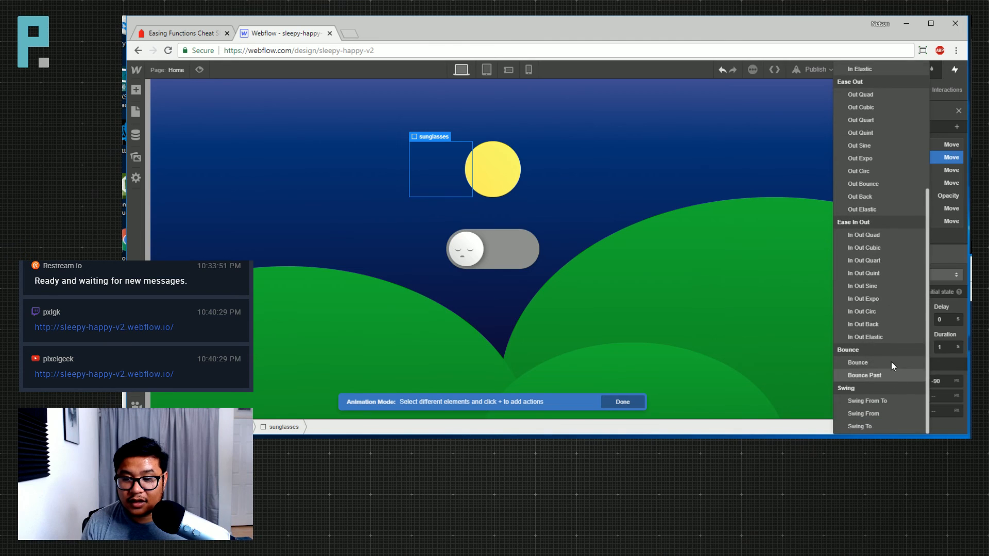
{"action": "left_click", "coordinate": [884, 311]}
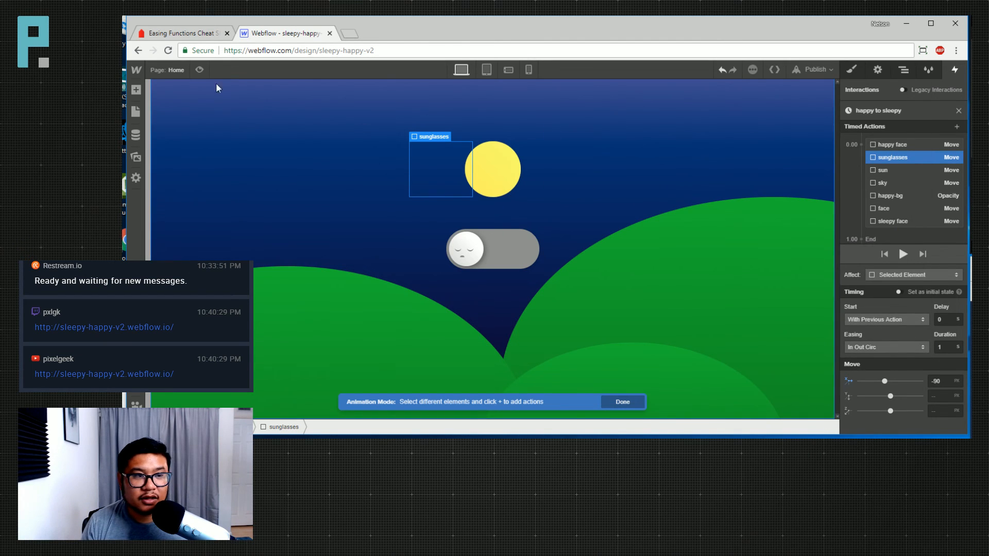
Preview the page and trigger the toggle twice to check the animations in both directions
{"action": "left_click", "coordinate": [200, 70]}
{"action": "left_click", "coordinate": [510, 264]}
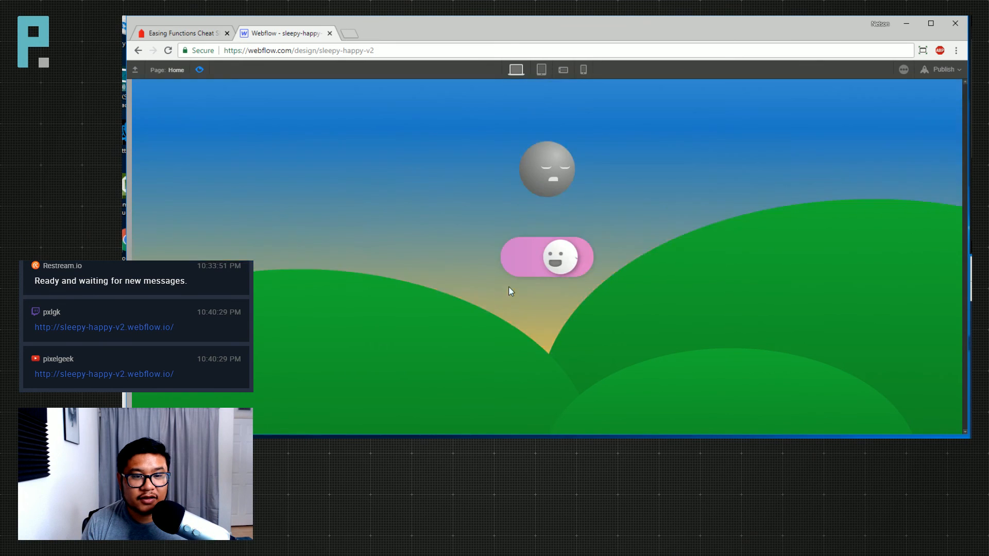
{"action": "left_click", "coordinate": [580, 262]}
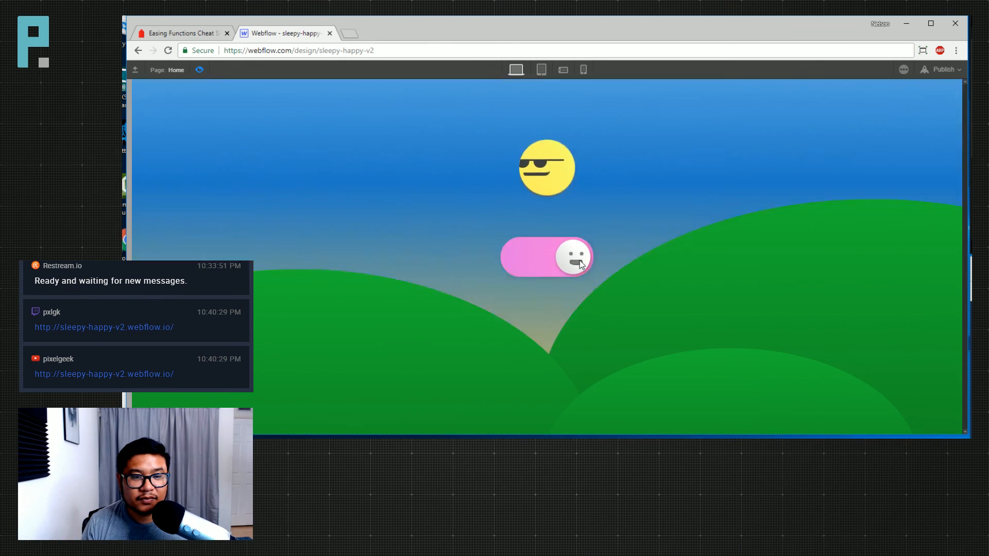
Trigger the toggle several more times in the preview to check both animation directions, and return to editing
{"action": "left_click", "coordinate": [531, 258]}
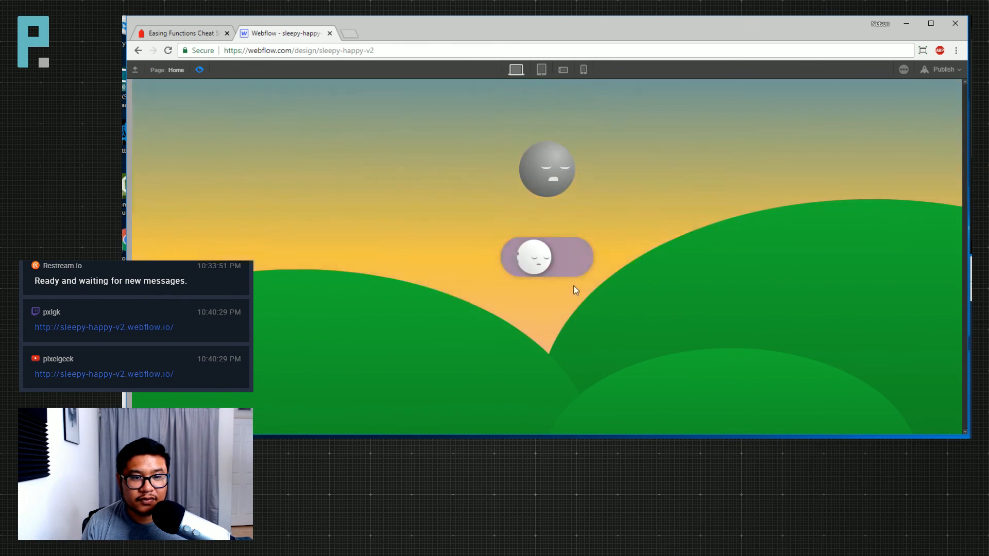
{"action": "left_click", "coordinate": [572, 257]}
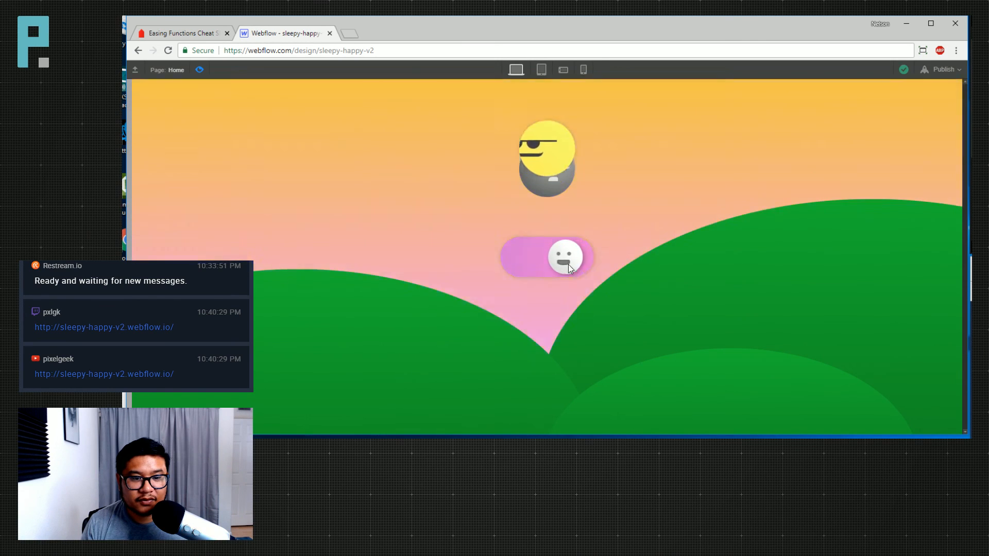
{"action": "left_click", "coordinate": [568, 264]}
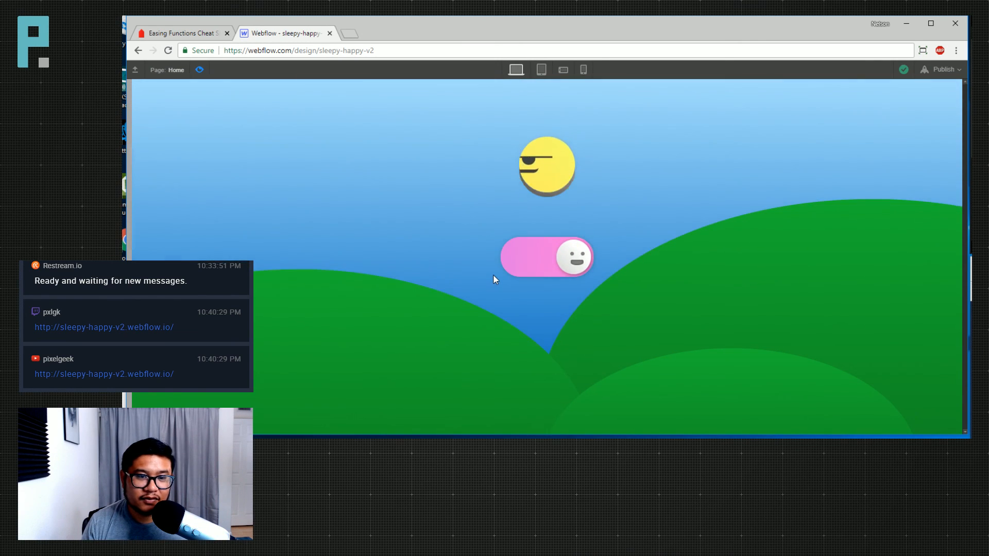
{"action": "left_click", "coordinate": [200, 70]}
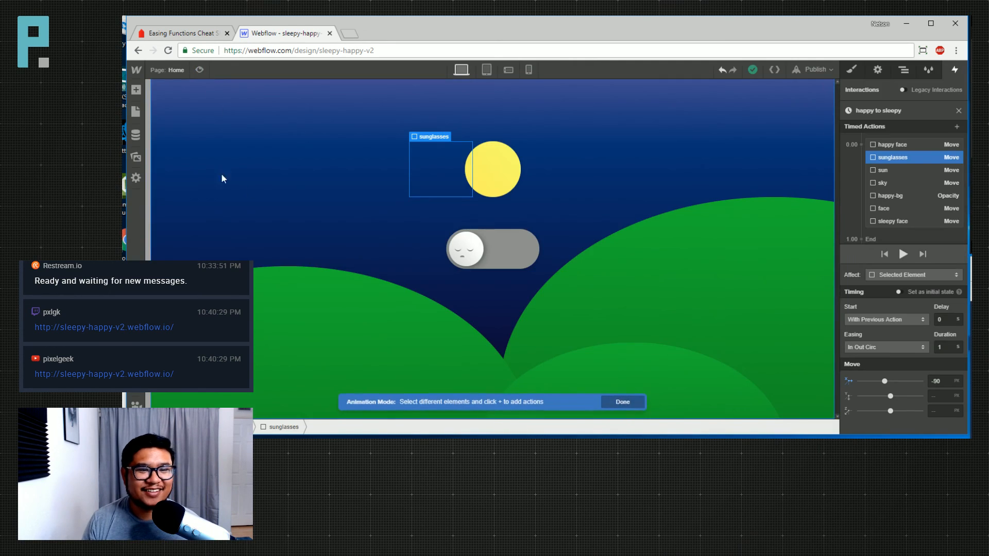
Open the sleepy to happy animation from the toggle wrapper's mouse click trigger
{"action": "left_click", "coordinate": [902, 71]}
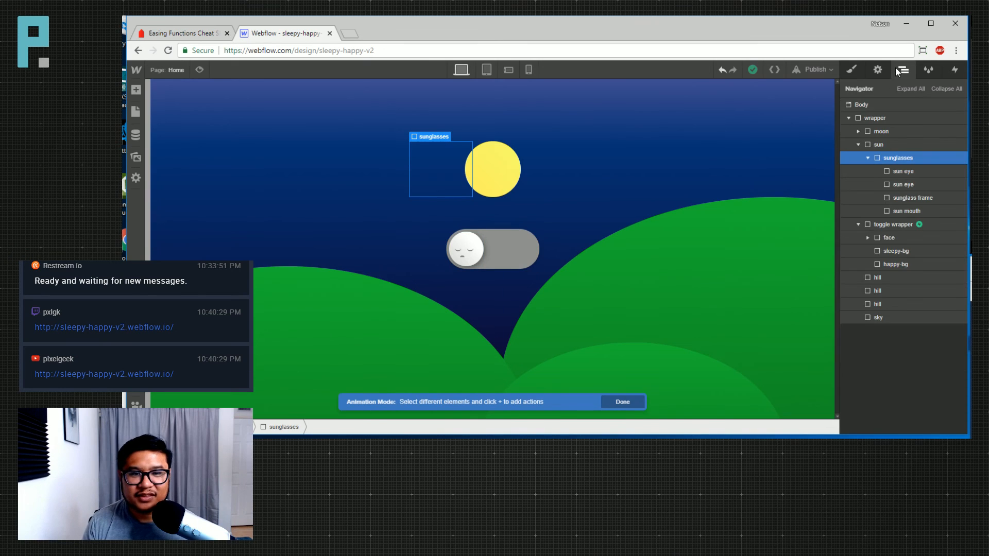
{"action": "left_click", "coordinate": [857, 145]}
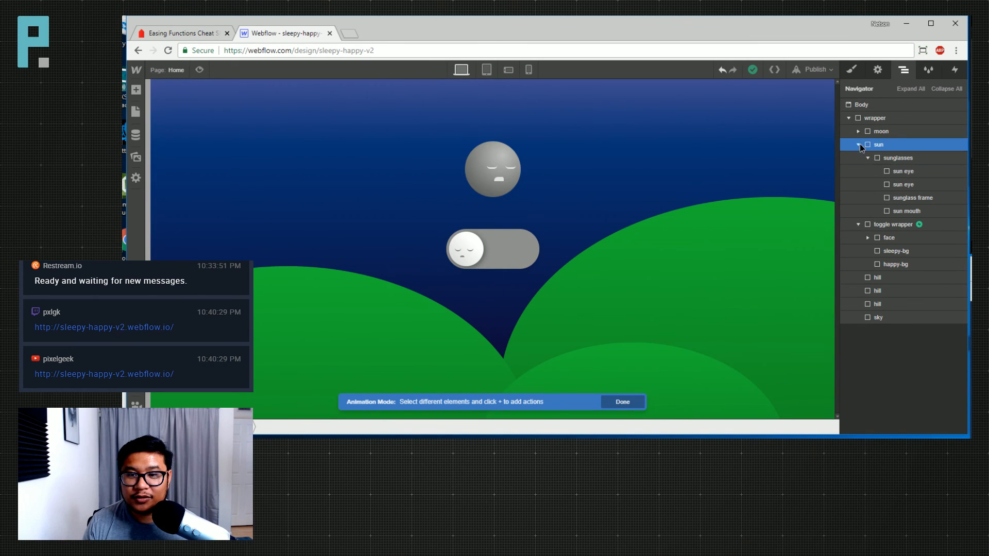
{"action": "left_click", "coordinate": [858, 145]}
{"action": "left_click", "coordinate": [904, 131]}
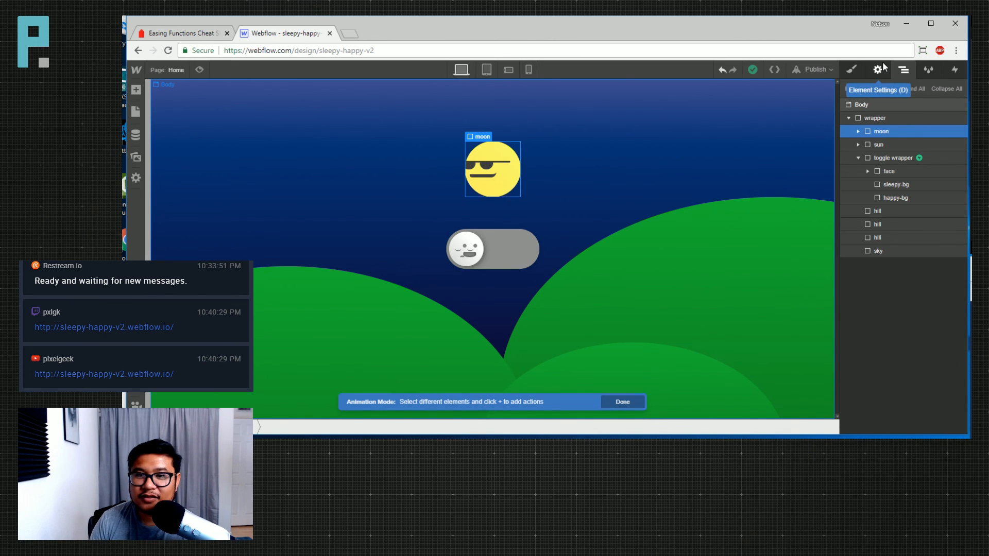
{"action": "left_click", "coordinate": [900, 158]}
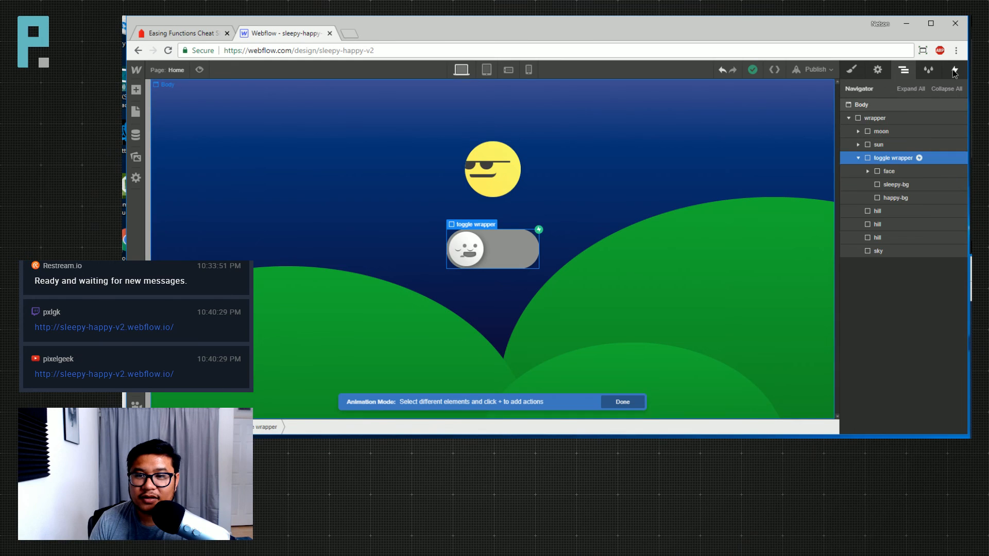
{"action": "left_click", "coordinate": [954, 72]}
{"action": "left_click", "coordinate": [959, 110]}
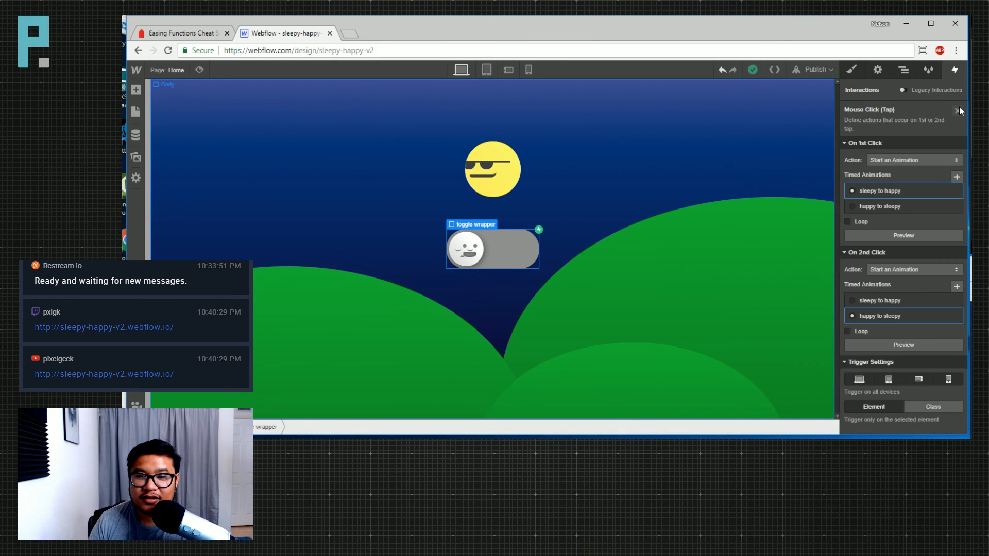
{"action": "left_click", "coordinate": [877, 190]}
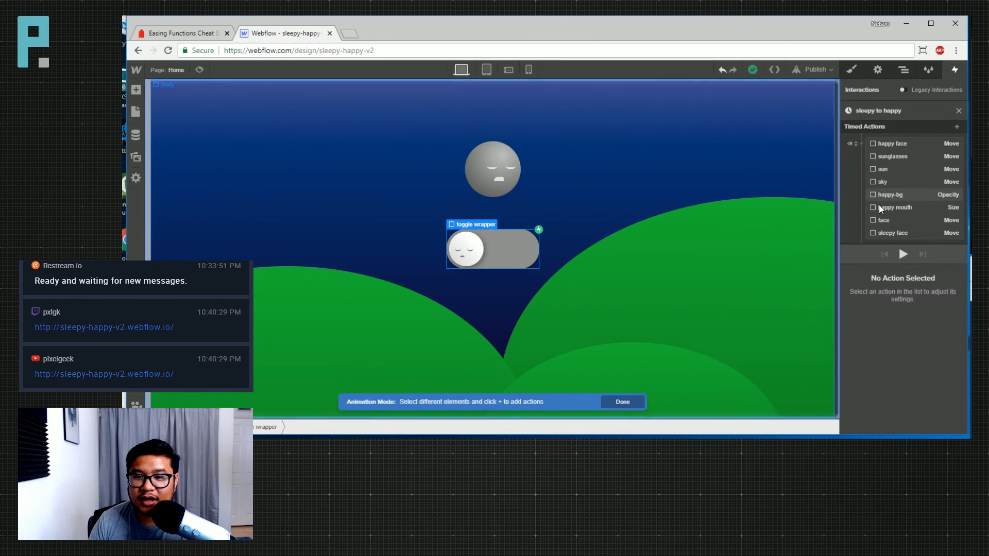
Add an initial-state Move action for the moon in the sleepy to happy animation with a vertical offset of 0 px
{"action": "left_click", "coordinate": [903, 69]}
{"action": "left_click", "coordinate": [884, 131]}
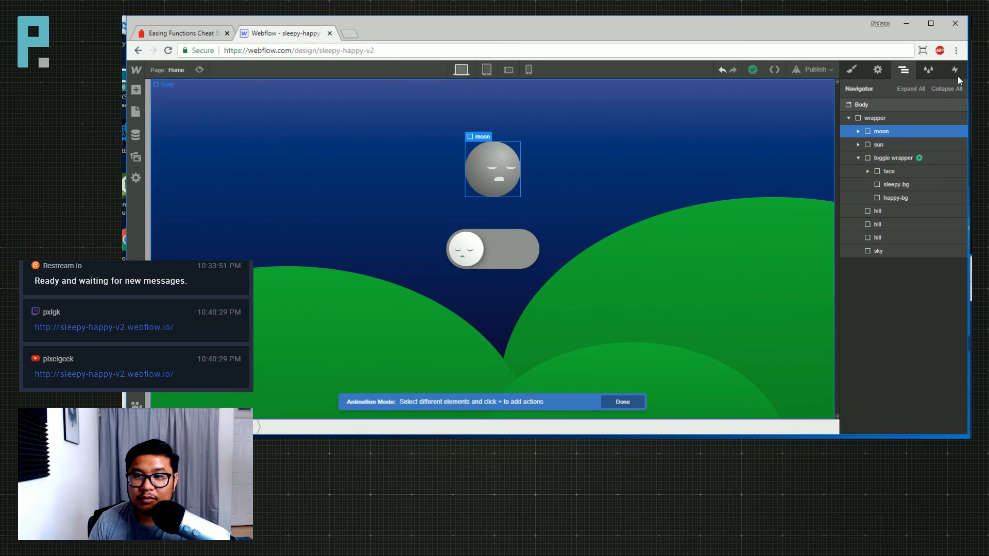
{"action": "left_click", "coordinate": [954, 70]}
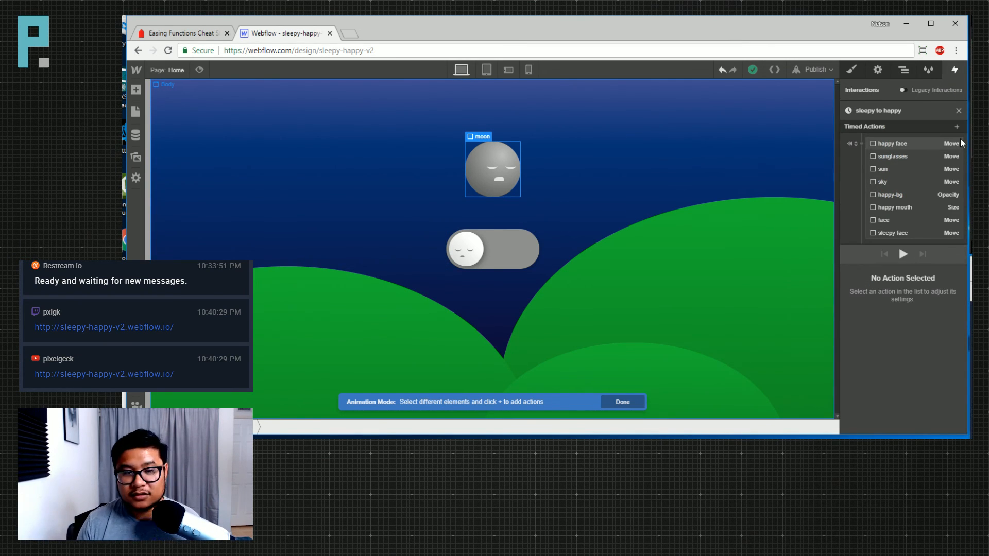
{"action": "left_click", "coordinate": [860, 144]}
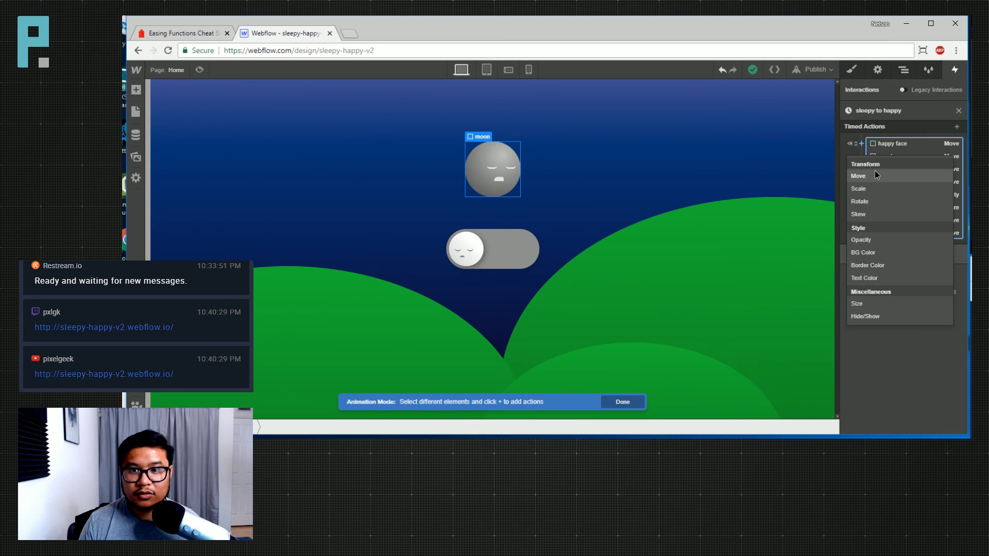
{"action": "left_click", "coordinate": [875, 174]}
{"action": "left_click", "coordinate": [940, 336]}
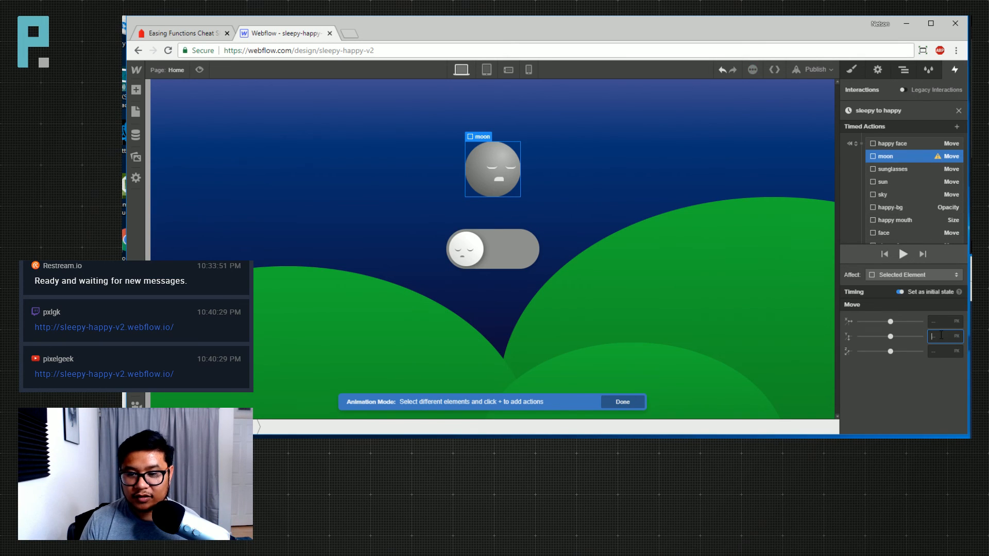
{"action": "type", "text": "0"}
Add a Move action for the moon alongside the sun's at 0.25 s, with a 1 s duration and In Out Circ easing
{"action": "scroll", "coordinate": [890, 210], "scroll_direction": "down", "scroll_amount": 2}
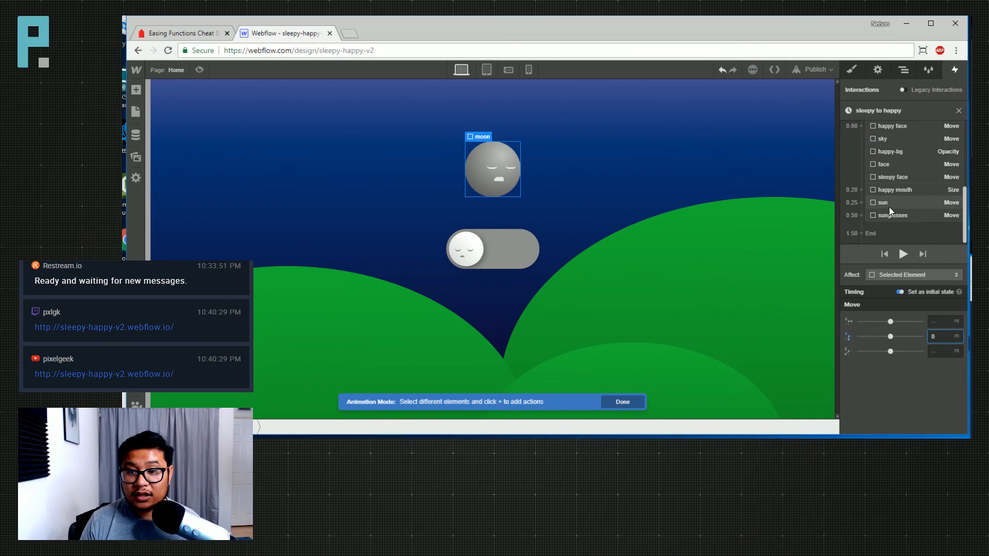
{"action": "left_click", "coordinate": [859, 204]}
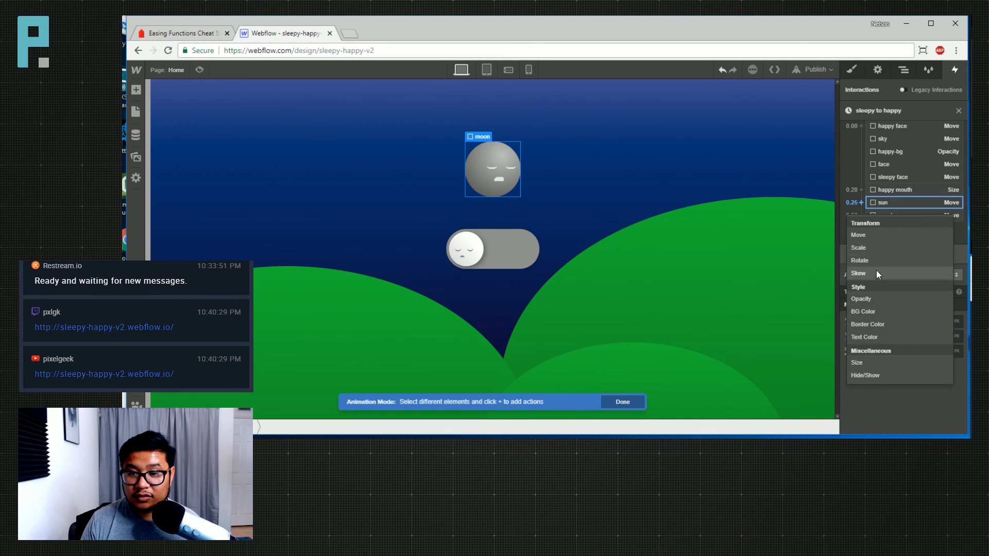
{"action": "left_click", "coordinate": [878, 235]}
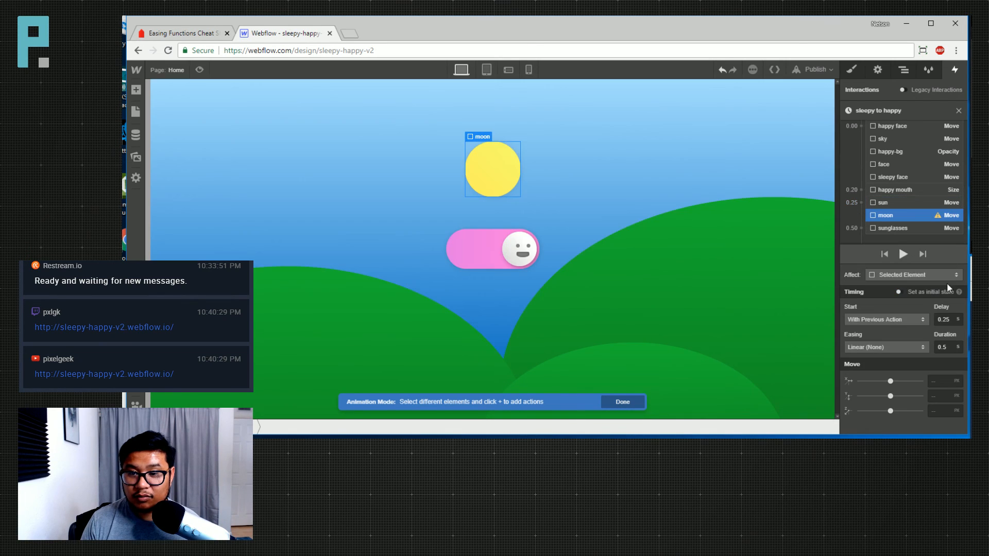
{"action": "left_click", "coordinate": [951, 351]}
{"action": "type", "text": "1"}
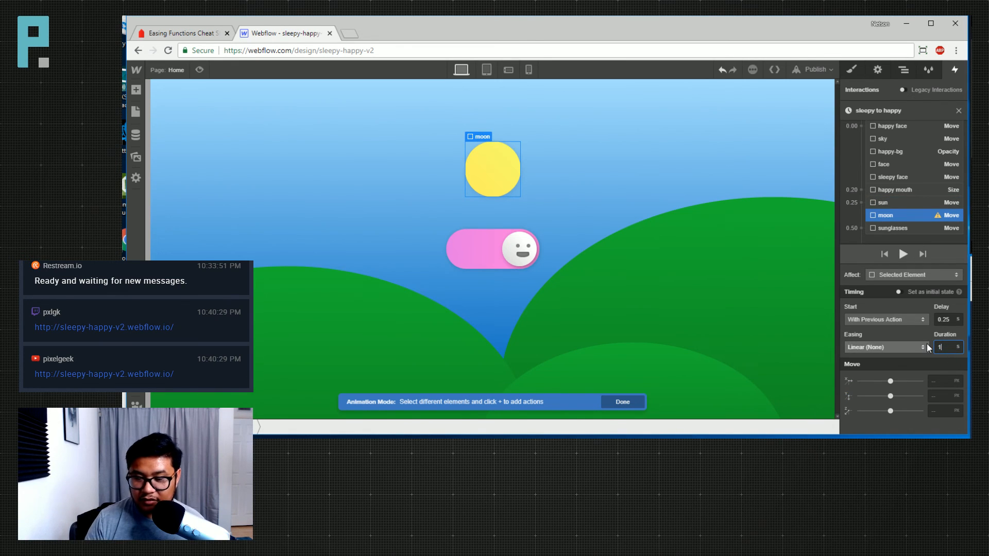
{"action": "left_click", "coordinate": [888, 348]}
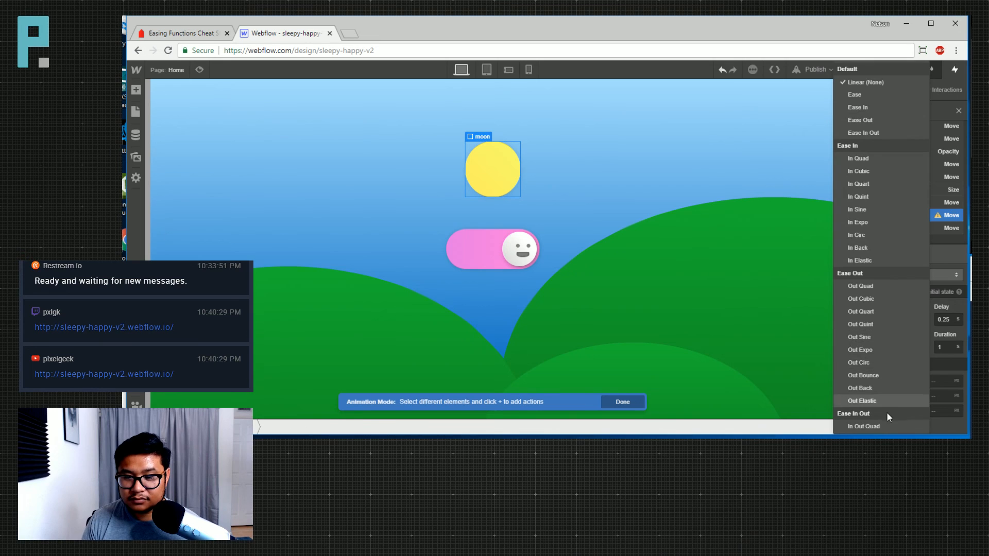
{"action": "scroll", "coordinate": [886, 412], "scroll_direction": "down", "scroll_amount": 5}
{"action": "left_click", "coordinate": [885, 299]}
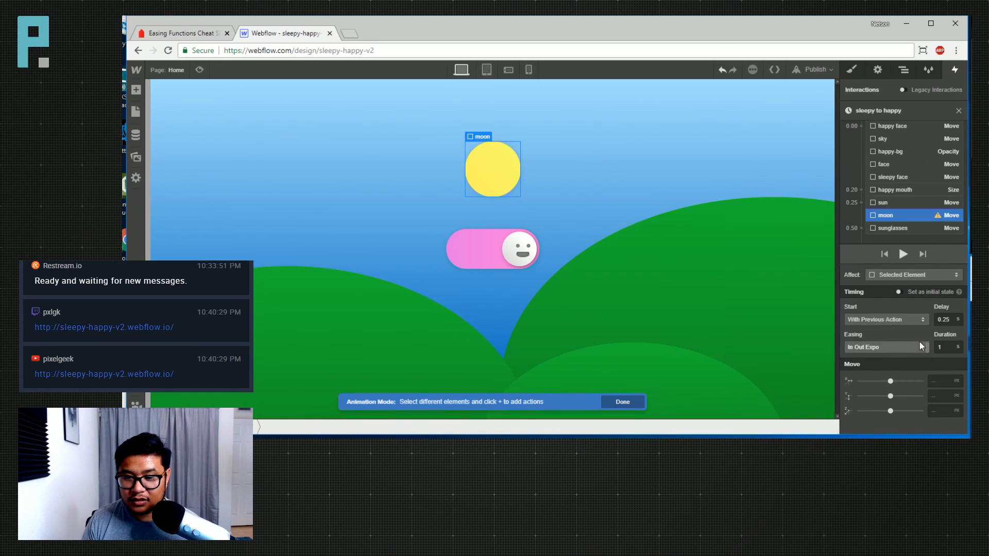
{"action": "left_click", "coordinate": [873, 343]}
{"action": "left_click", "coordinate": [909, 372]}
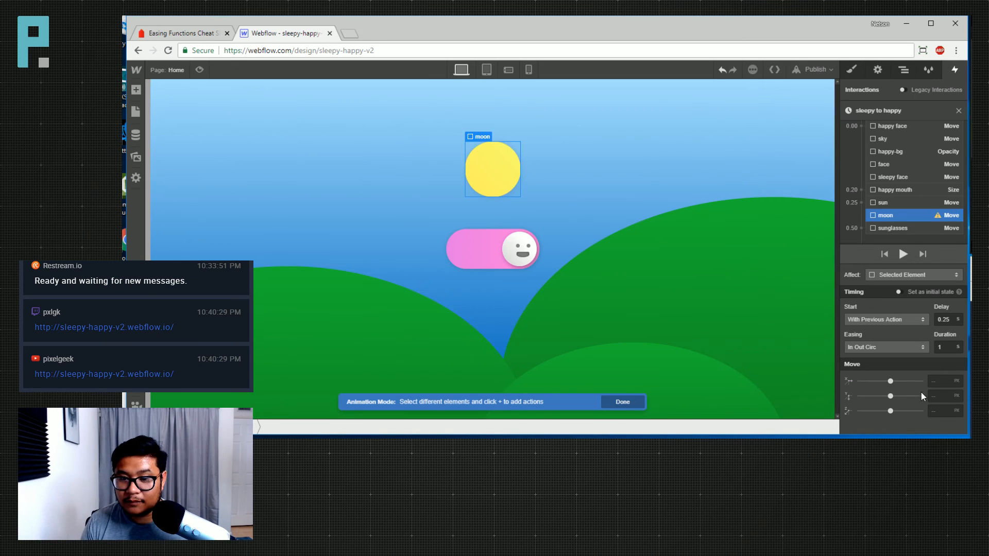
Try pushing the moon down behind the hills with a vertical offset of 430 px in its timed Move action
{"action": "left_click", "coordinate": [945, 396]}
{"action": "type", "text": "10"}
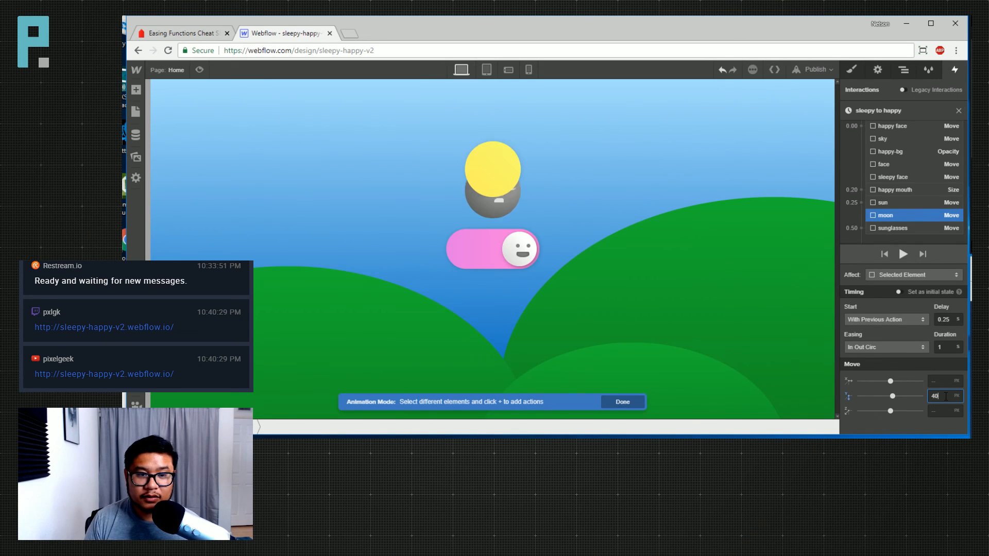
{"action": "key", "text": "BackSpace"}
{"action": "type", "text": "30"}
{"action": "key", "text": "BackSpace"}
{"action": "key", "text": "BackSpace"}
{"action": "key", "text": "BackSpace"}
{"action": "type", "text": "300"}
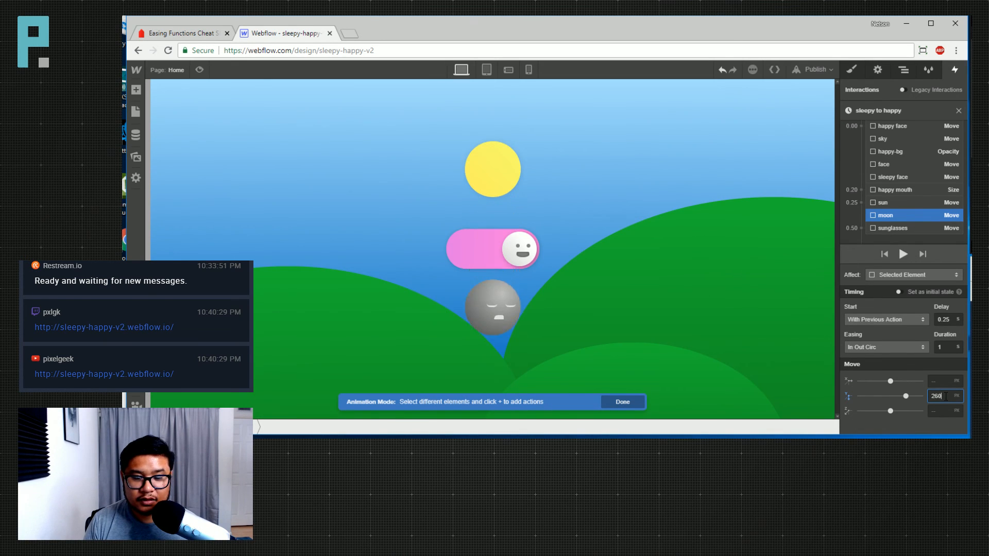
{"action": "key", "text": "BackSpace"}
{"action": "key", "text": "BackSpace"}
{"action": "type", "text": "30"}
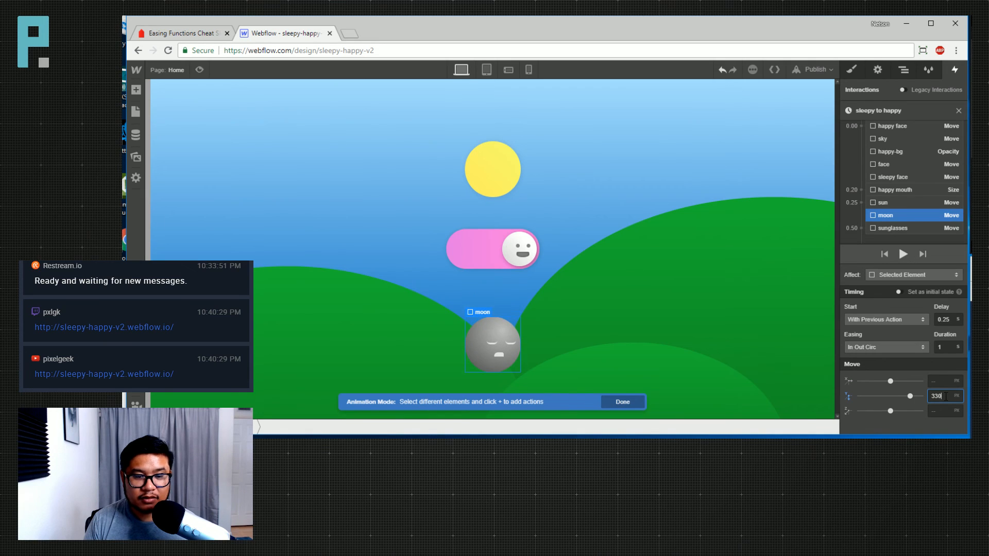
{"action": "key", "text": "BackSpace"}
{"action": "key", "text": "BackSpace"}
{"action": "key", "text": "BackSpace"}
{"action": "type", "text": "400"}
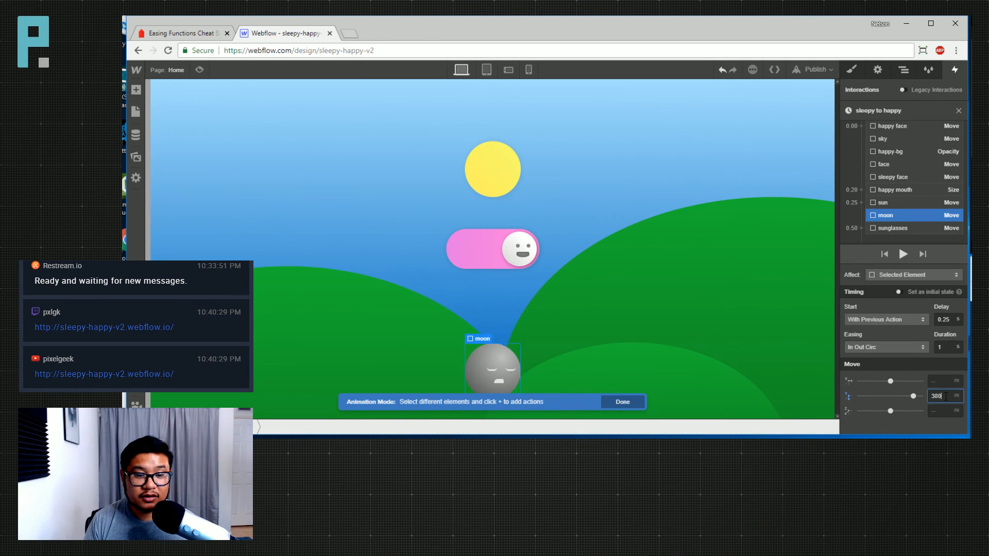
{"action": "key", "text": "BackSpace"}
{"action": "key", "text": "BackSpace"}
{"action": "type", "text": "90"}
{"action": "key", "text": "shift+Up"}
{"action": "key", "text": "shift+Up"}
{"action": "key", "text": "shift+Up"}
{"action": "key", "text": "shift+Up"}
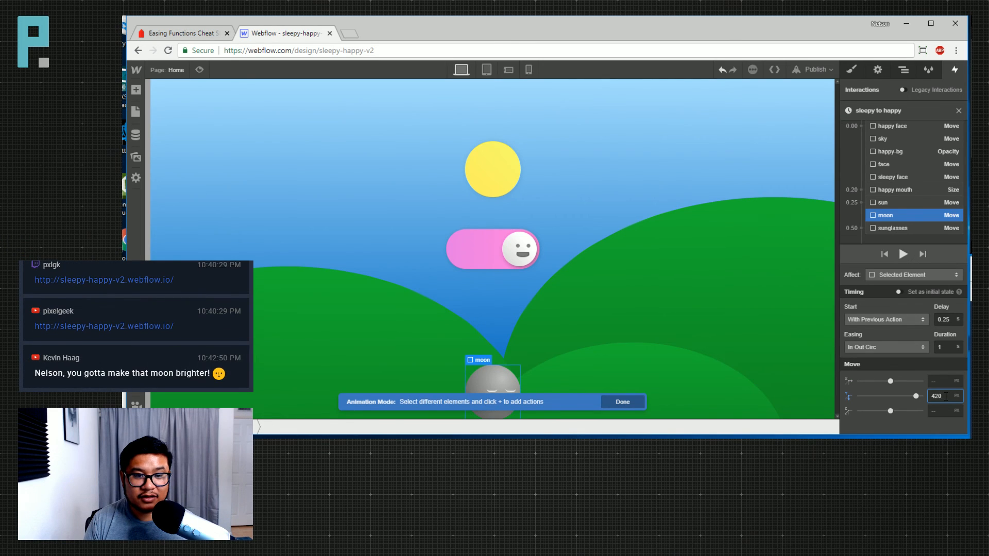
{"action": "key", "text": "shift+Up"}
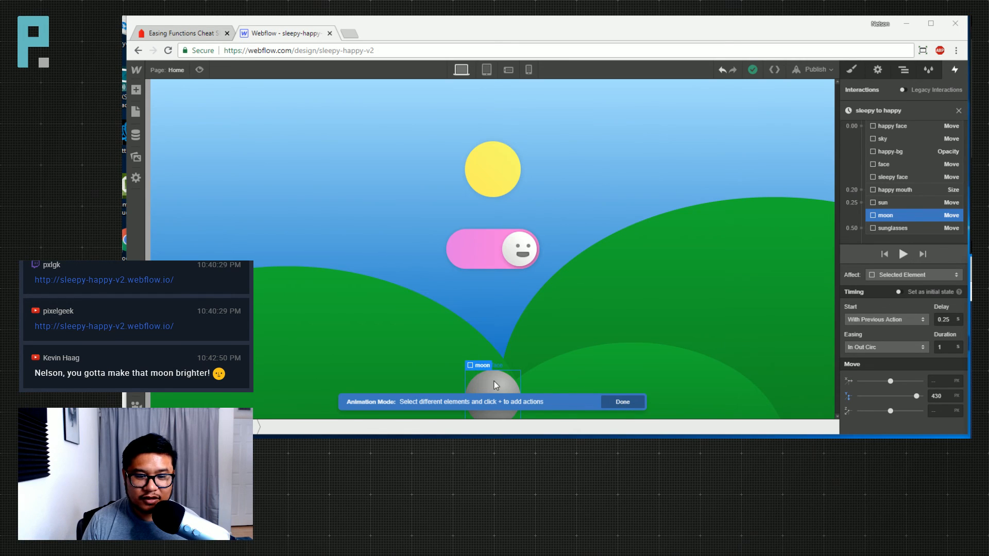
Set the vertical offset of the moon's timed Move action to 90 VH
{"action": "left_click", "coordinate": [949, 397]}
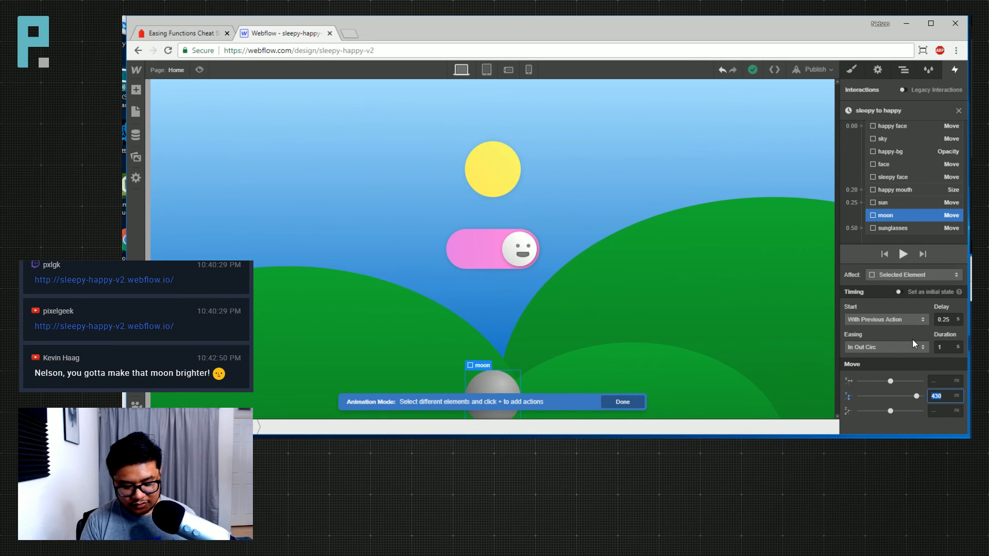
{"action": "type", "text": "30vh"}
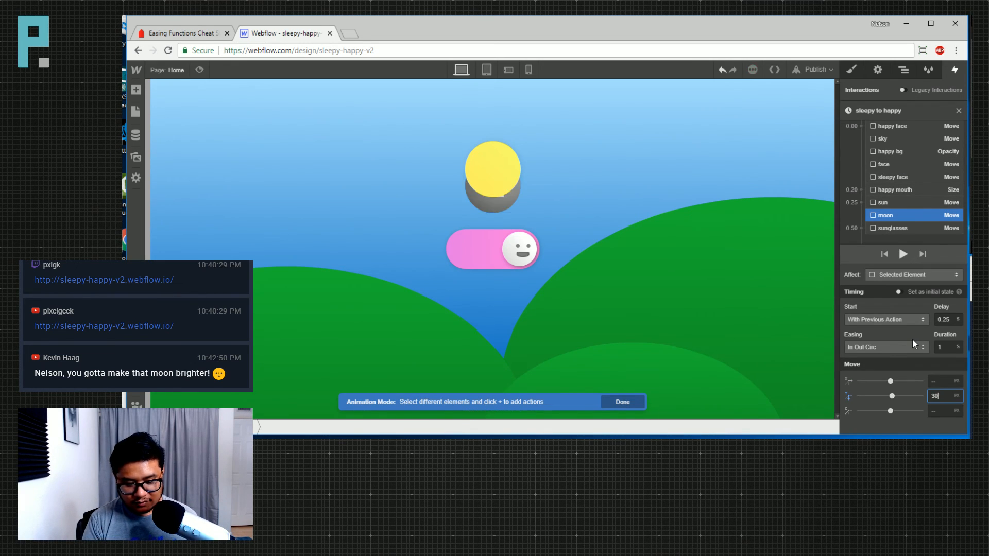
{"action": "key", "text": "BackSpace"}
{"action": "key", "text": "BackSpace"}
{"action": "type", "text": "80"}
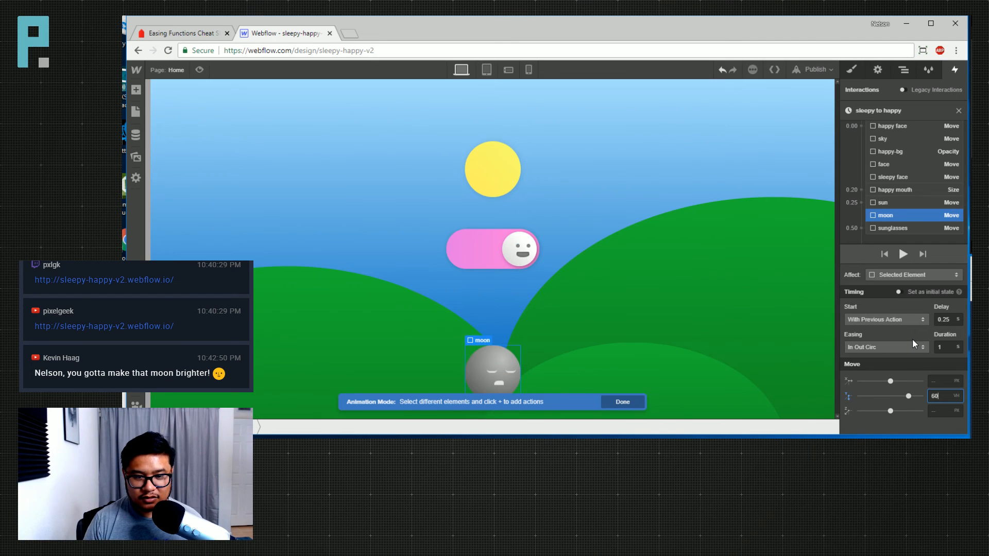
{"action": "key", "text": "BackSpace"}
{"action": "key", "text": "BackSpace"}
{"action": "type", "text": "90"}
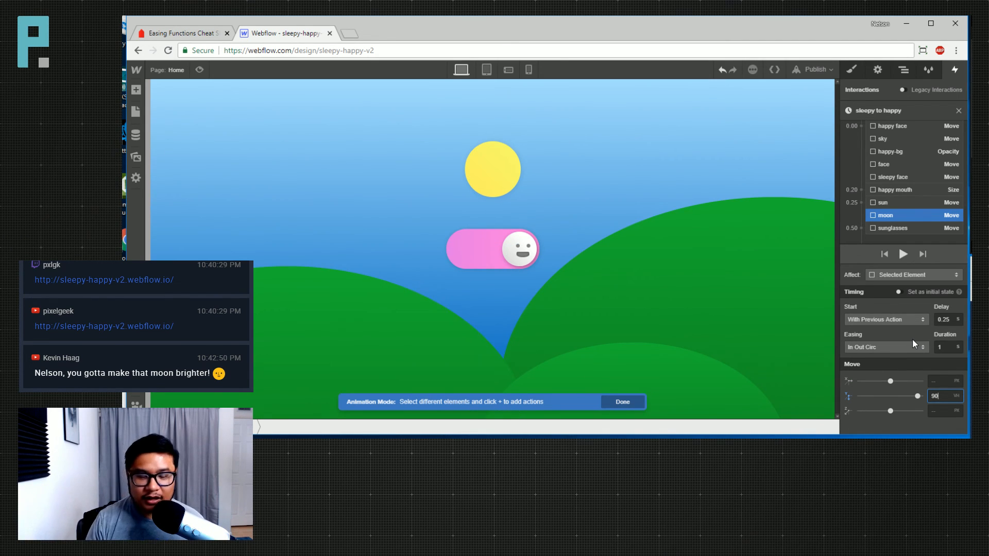
Re-enter 0 as the vertical offset of the moon's initial-state Move action and reselect its timed Move action
{"action": "left_click", "coordinate": [927, 146]}
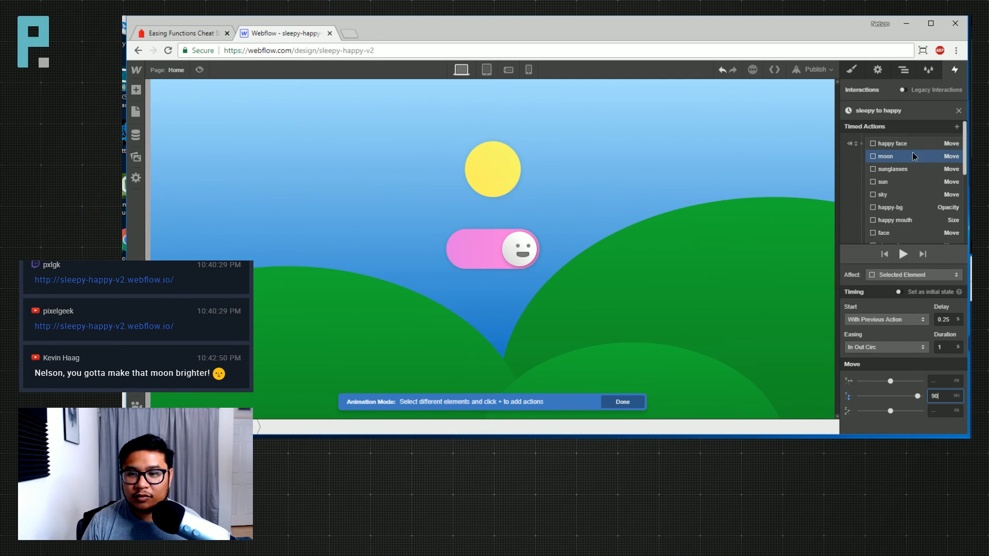
{"action": "left_click", "coordinate": [926, 154]}
{"action": "left_click", "coordinate": [937, 336]}
{"action": "type", "text": "0"}
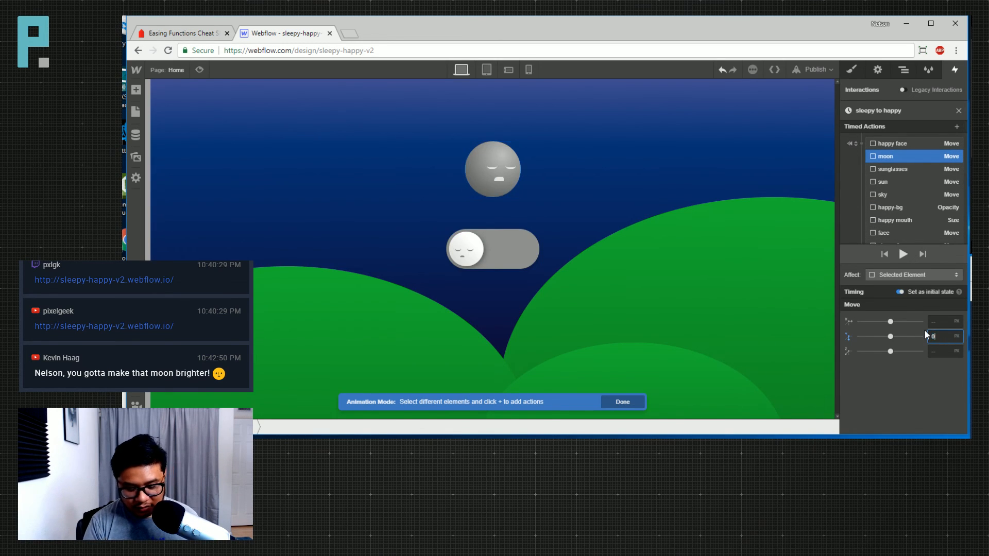
{"action": "scroll", "coordinate": [895, 206], "scroll_direction": "down", "scroll_amount": 3}
{"action": "left_click", "coordinate": [895, 205]}
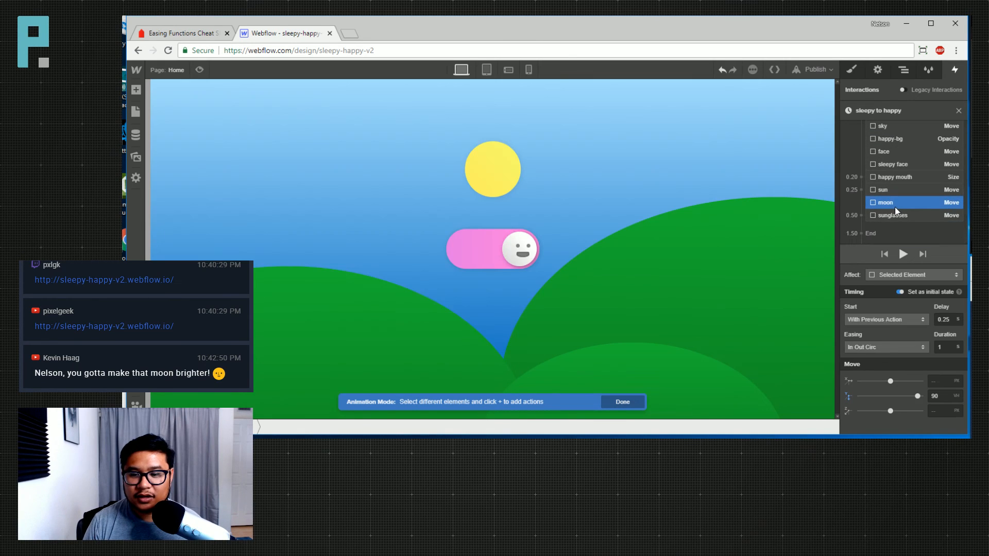
Preview the page and trigger the toggle to check the moon's movement in the sleepy to happy animation
{"action": "left_click", "coordinate": [199, 69]}
{"action": "left_click", "coordinate": [518, 260]}
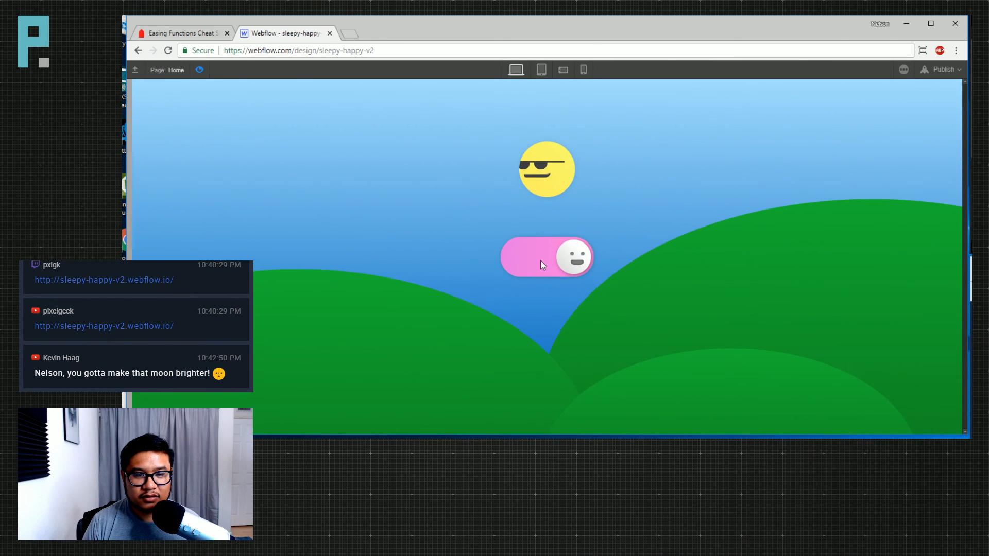
Restart the page preview and replay the toggle's first-click animation to check the moon's timing
{"action": "left_click", "coordinate": [200, 70]}
{"action": "left_click", "coordinate": [199, 70]}
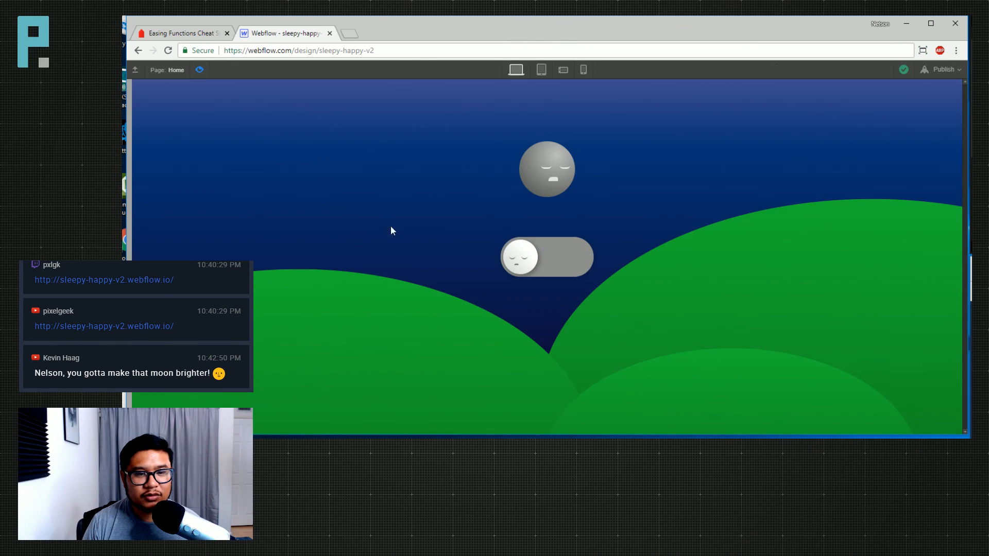
{"action": "left_click", "coordinate": [522, 259]}
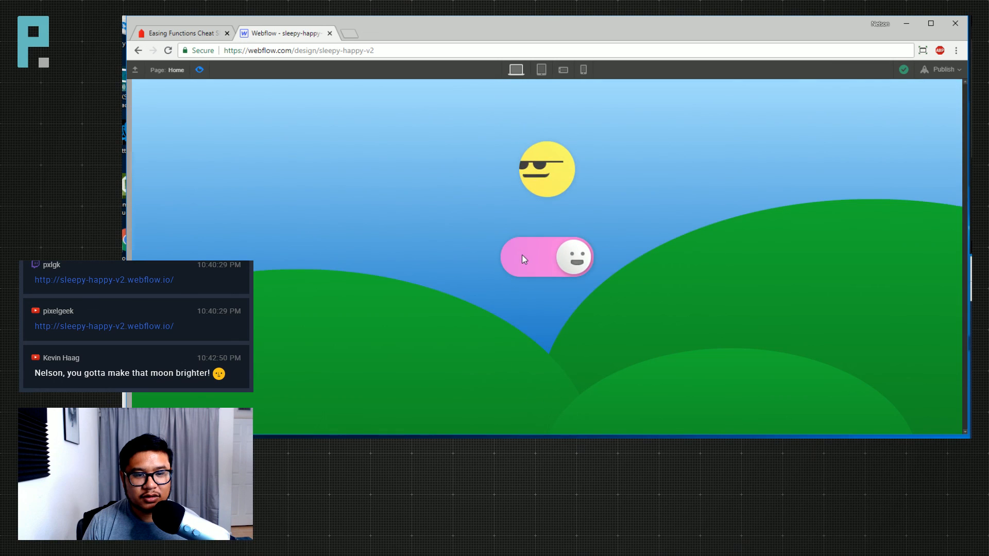
{"action": "left_click", "coordinate": [200, 70]}
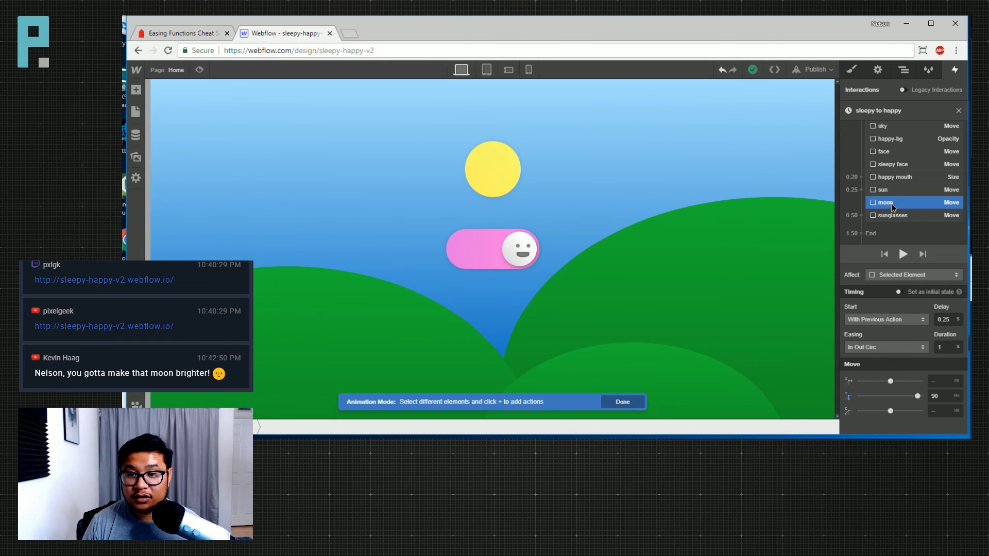
Reorder the moon's timed Move action to sit right after sleepy face with 0 s delay, and preview the toggle
{"action": "left_click_drag", "start_coordinate": [893, 207], "coordinate": [903, 171]}
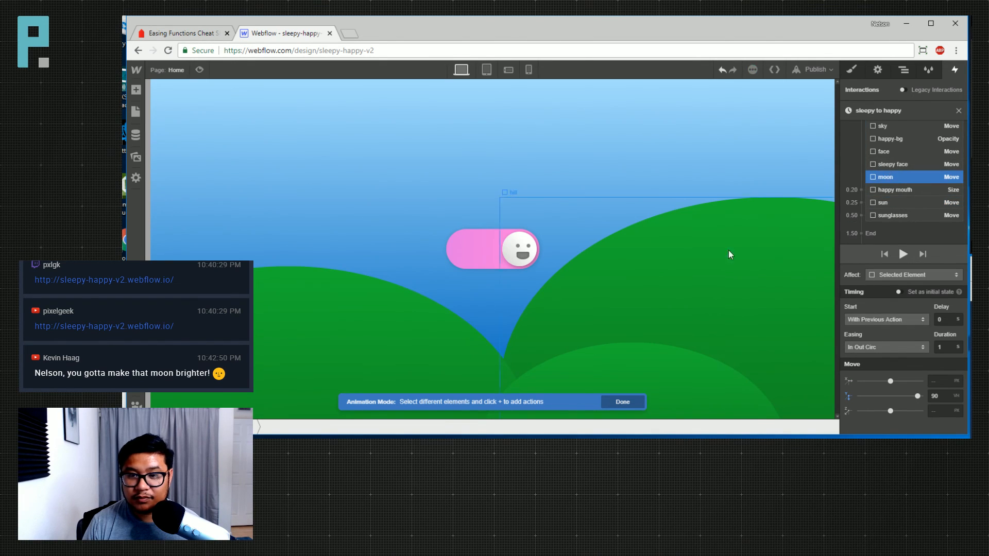
{"action": "left_click", "coordinate": [198, 70]}
{"action": "left_click", "coordinate": [536, 260]}
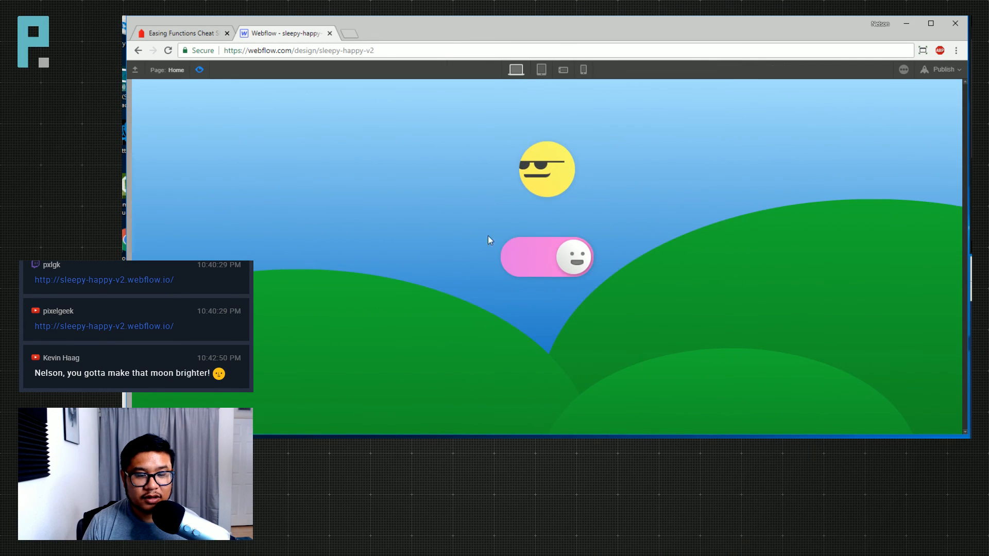
{"action": "key", "text": "Escape"}
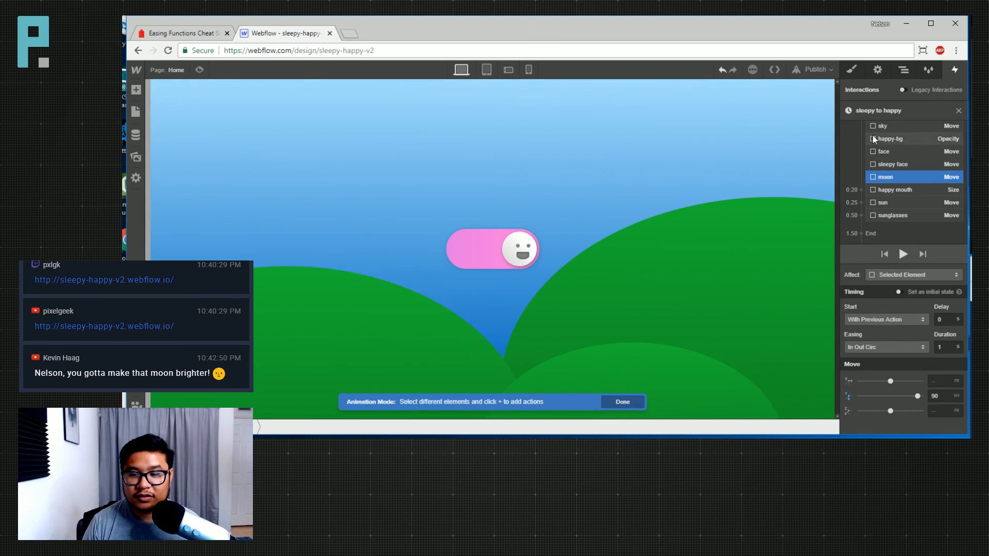
Close the sleepy to happy animation and open the second-click happy to sleepy animation for editing
{"action": "left_click", "coordinate": [904, 73]}
{"action": "left_click", "coordinate": [958, 66]}
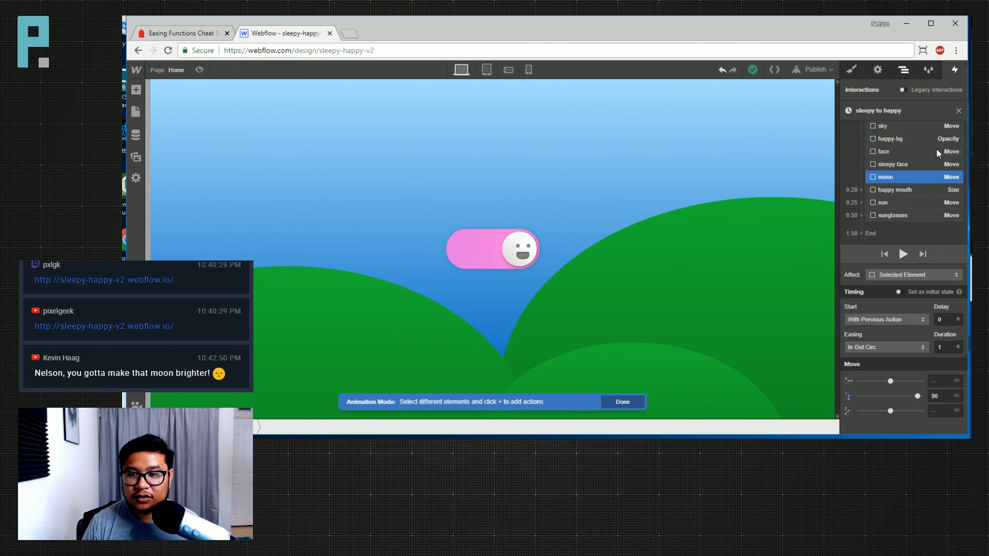
{"action": "left_click", "coordinate": [960, 111]}
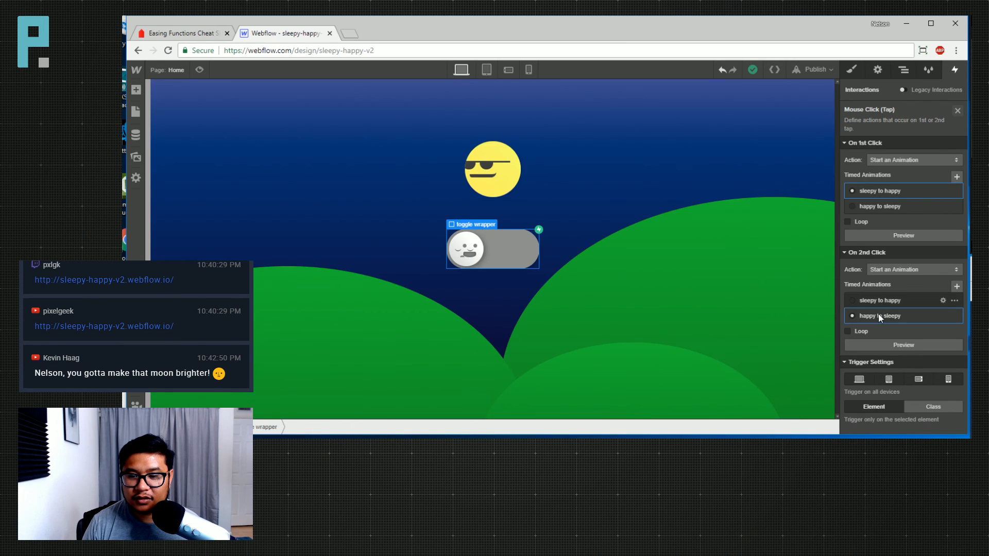
{"action": "left_click", "coordinate": [895, 317]}
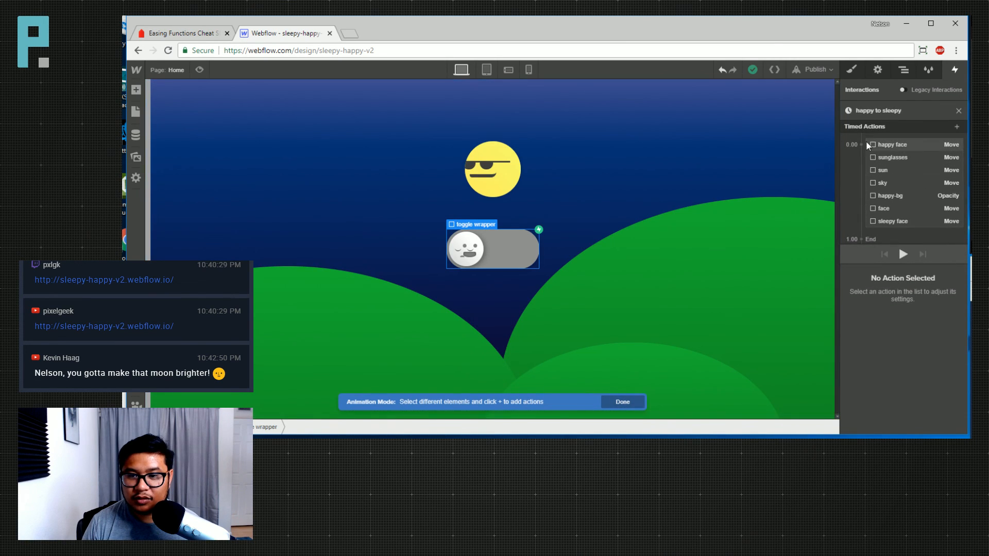
Add a Move action for the moon after happy face in the happy to sleepy animation, with a vertical offset of 0
{"action": "left_click", "coordinate": [904, 70]}
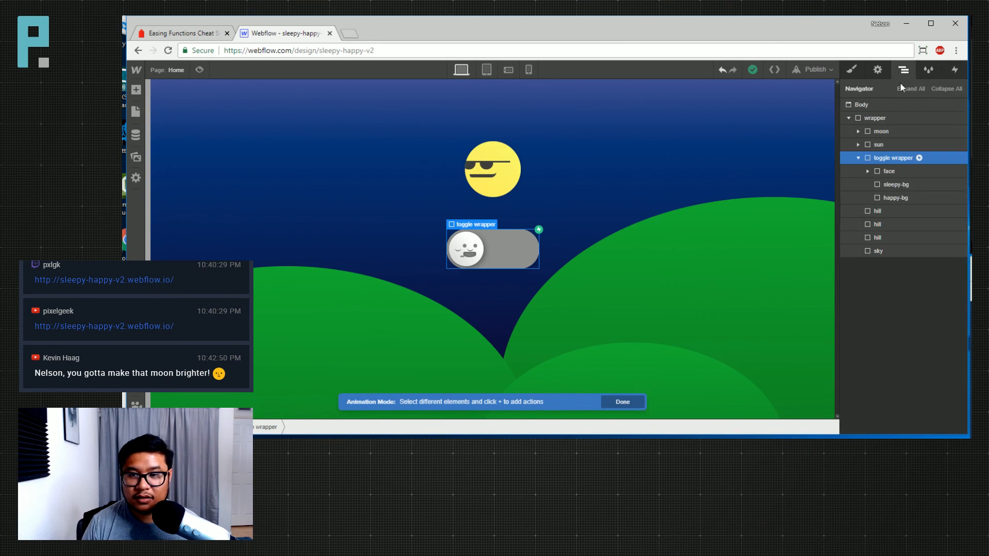
{"action": "left_click", "coordinate": [887, 133]}
{"action": "left_click", "coordinate": [956, 69]}
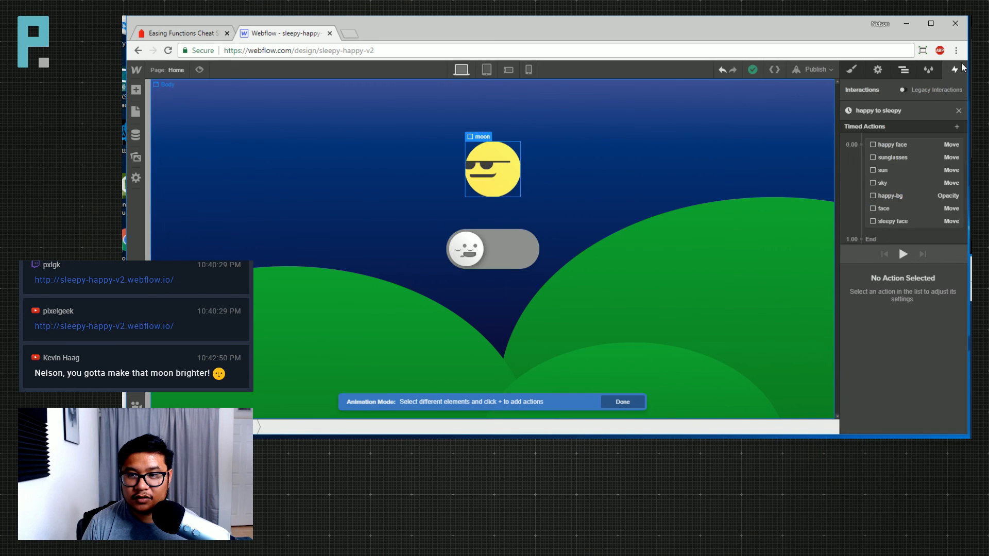
{"action": "left_click", "coordinate": [862, 146]}
{"action": "left_click", "coordinate": [876, 176]}
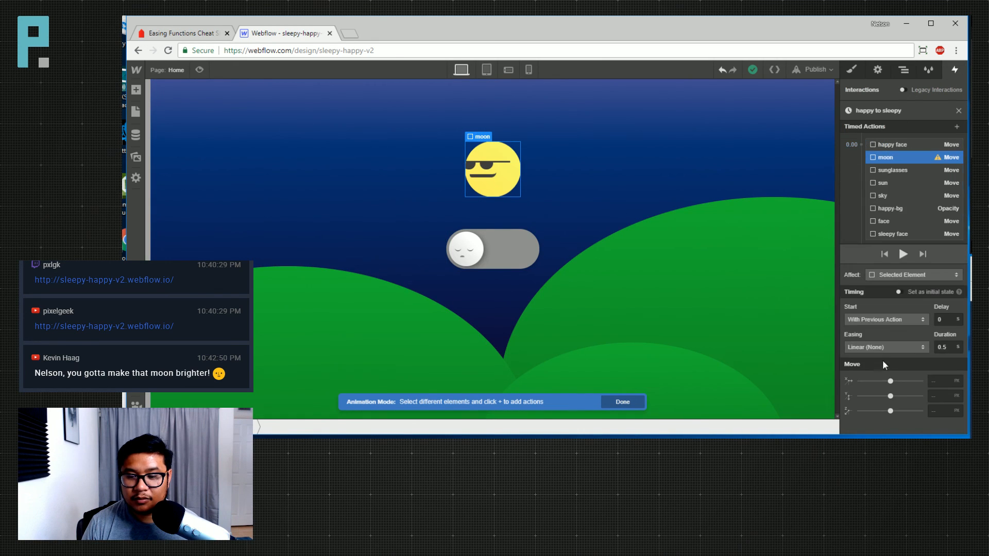
{"action": "left_click", "coordinate": [940, 395]}
{"action": "type", "text": "0"}
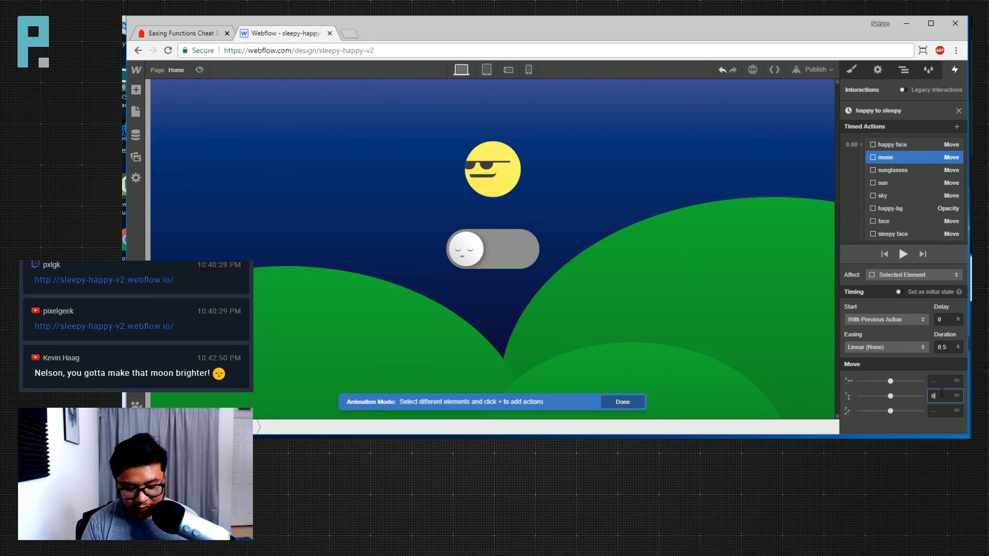
Preview the page and switch the toggle back and forth to check the moon's return in the happy to sleepy animation
{"action": "left_click", "coordinate": [199, 70]}
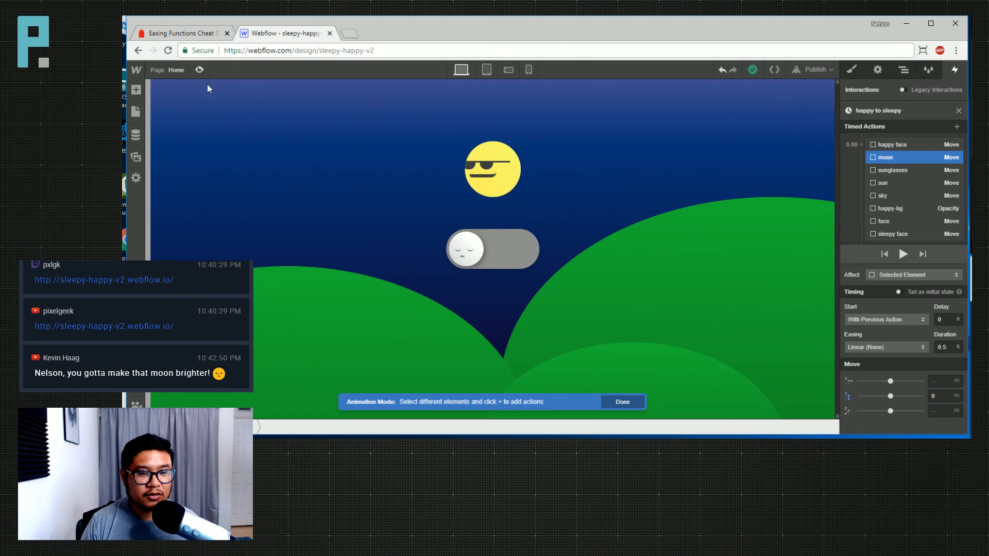
{"action": "left_click", "coordinate": [505, 254]}
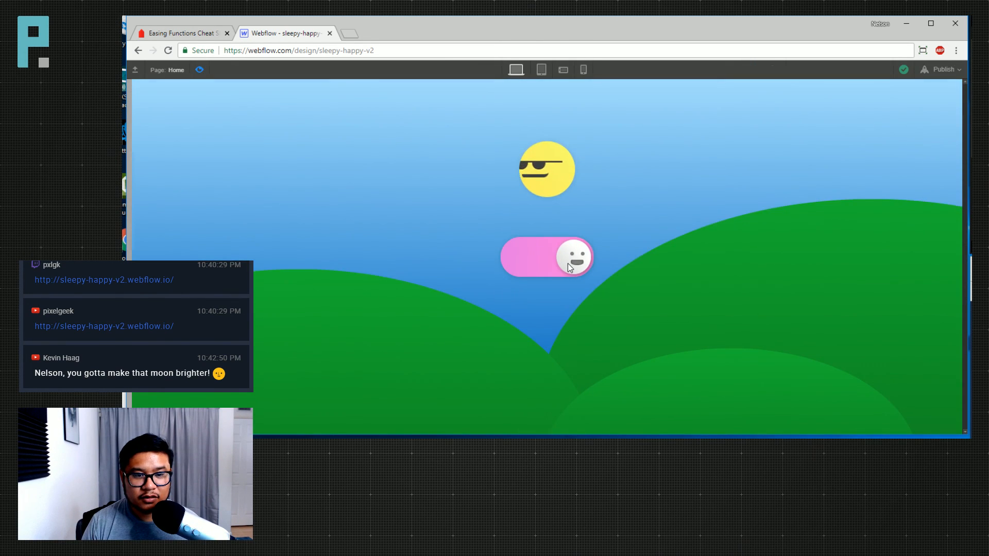
{"action": "left_click", "coordinate": [569, 267]}
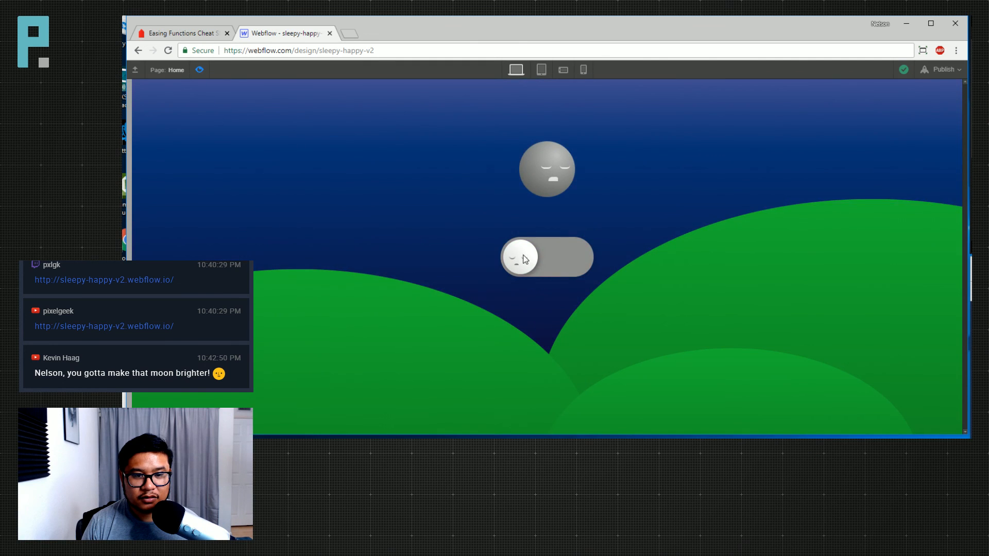
{"action": "left_click", "coordinate": [533, 266]}
{"action": "left_click", "coordinate": [532, 265]}
{"action": "left_click", "coordinate": [568, 264]}
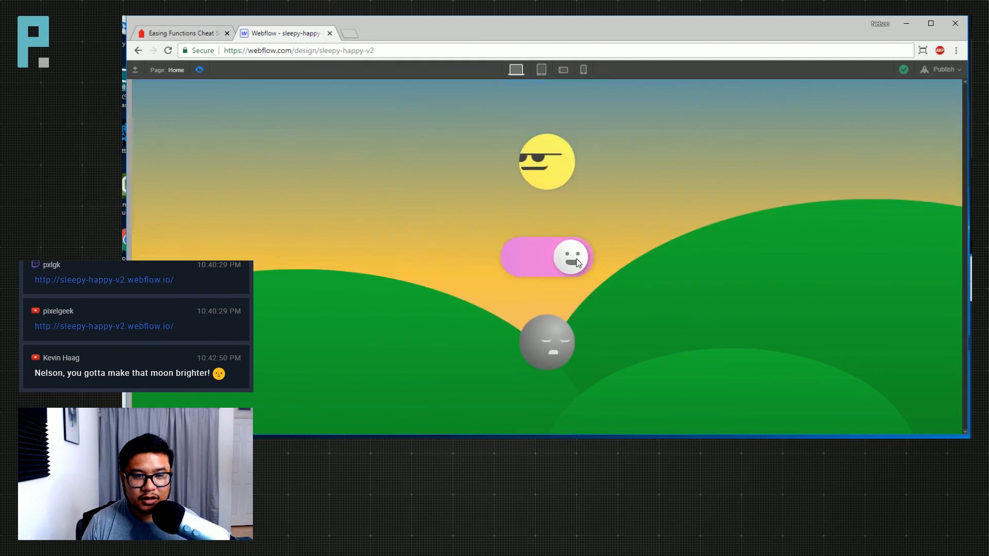
{"action": "left_click", "coordinate": [200, 70]}
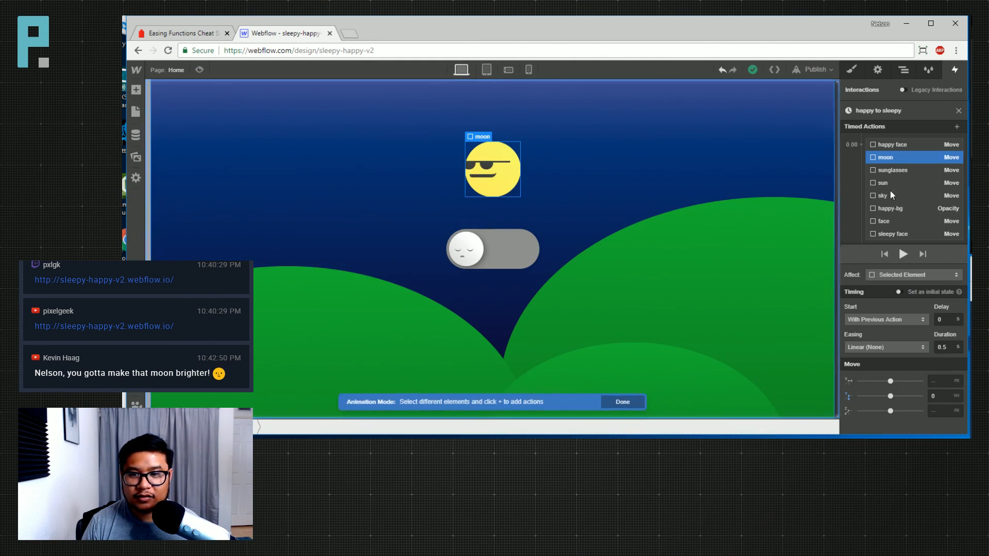
Set the moon's happy to sleepy Move action to In Out Circ easing with a 1 s duration
{"action": "left_click", "coordinate": [896, 347]}
{"action": "scroll", "coordinate": [897, 348], "scroll_direction": "down", "scroll_amount": 5}
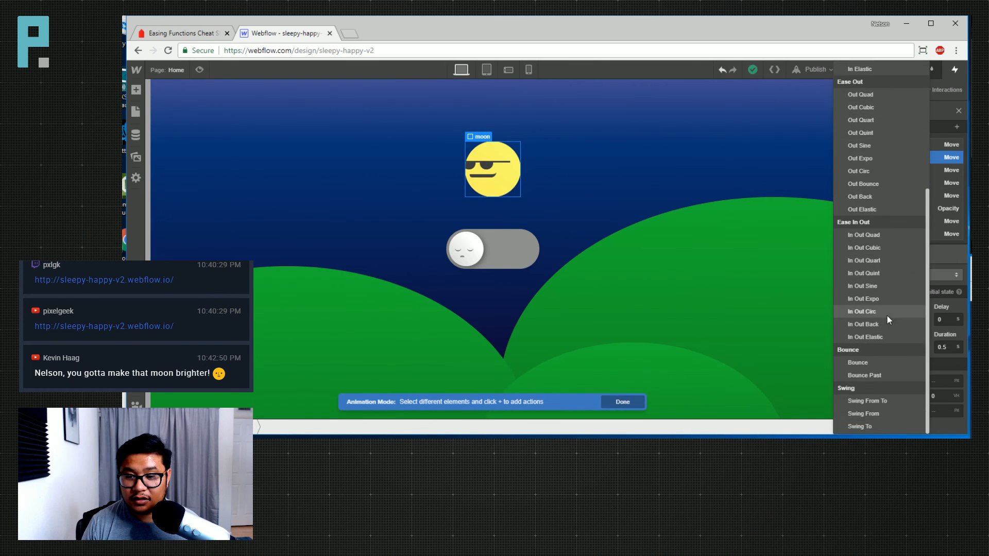
{"action": "left_click", "coordinate": [887, 316]}
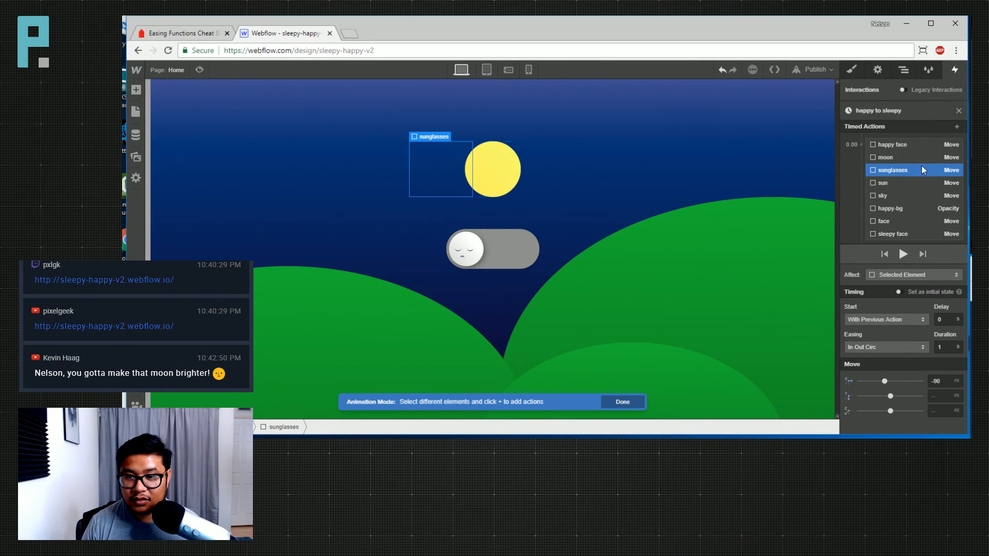
{"action": "left_click", "coordinate": [947, 347]}
{"action": "type", "text": "1"}
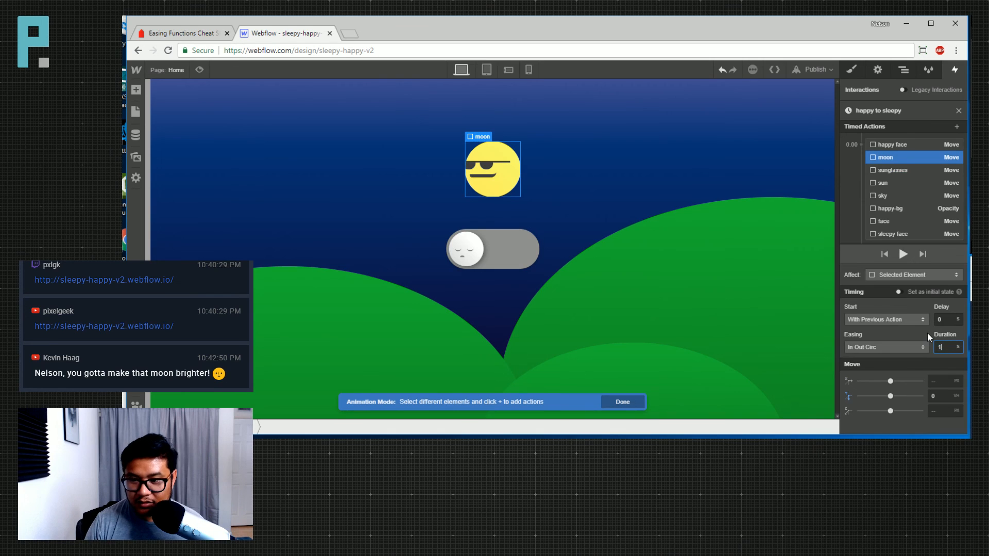
Preview the page and trigger both toggle clicks to check the moon's new easing and duration
{"action": "left_click", "coordinate": [199, 70]}
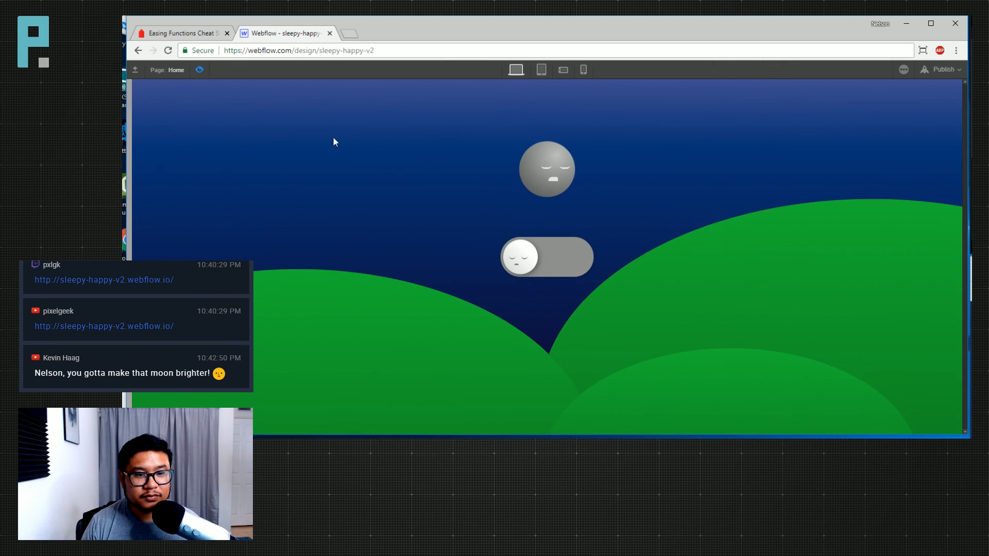
{"action": "left_click", "coordinate": [532, 263]}
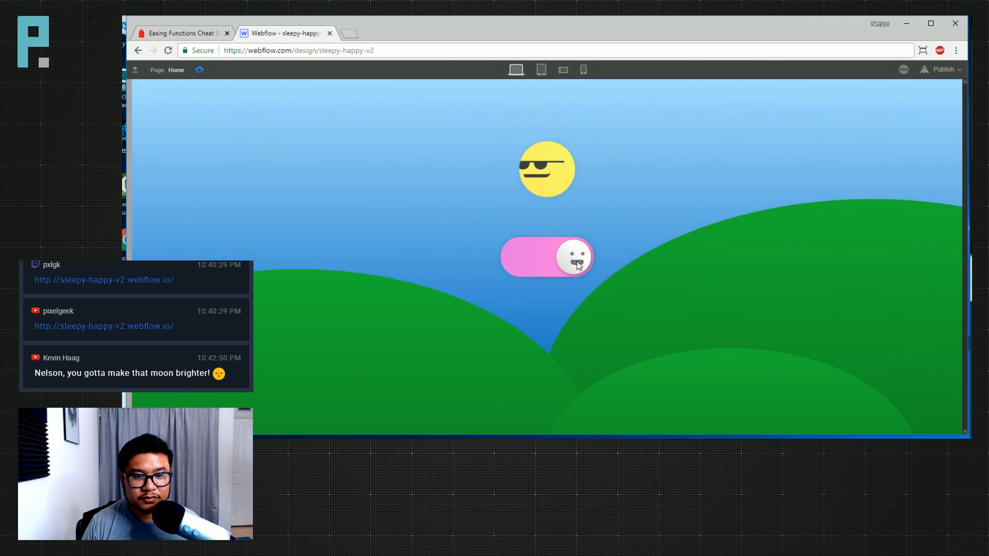
{"action": "left_click", "coordinate": [577, 261]}
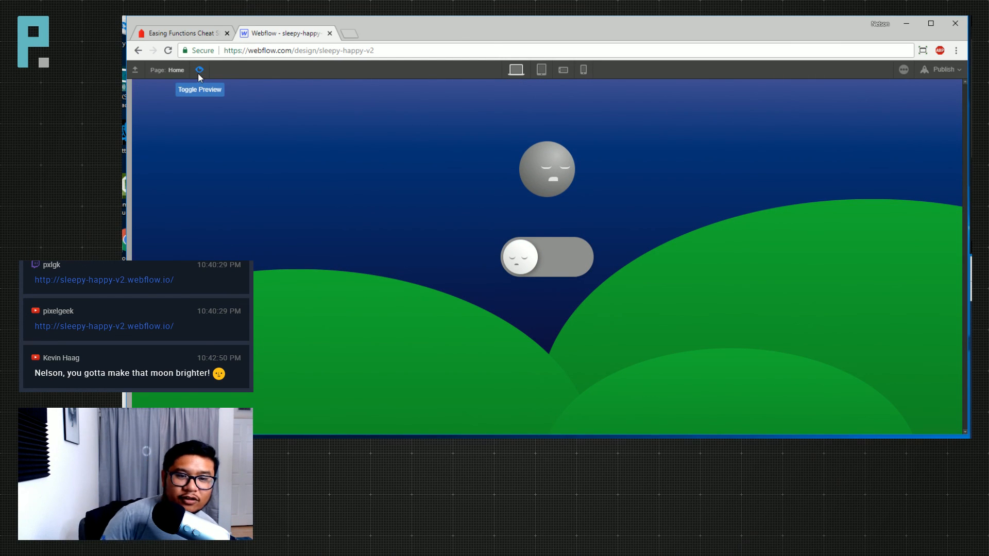
{"action": "left_click", "coordinate": [199, 71]}
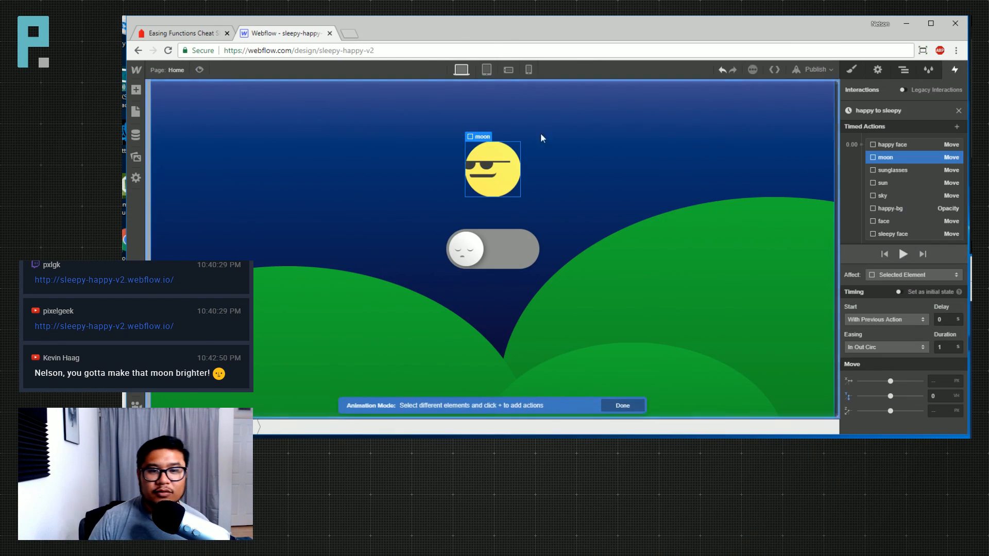
Examine the moon's style settings, including its z-index and size
{"action": "left_click", "coordinate": [904, 72]}
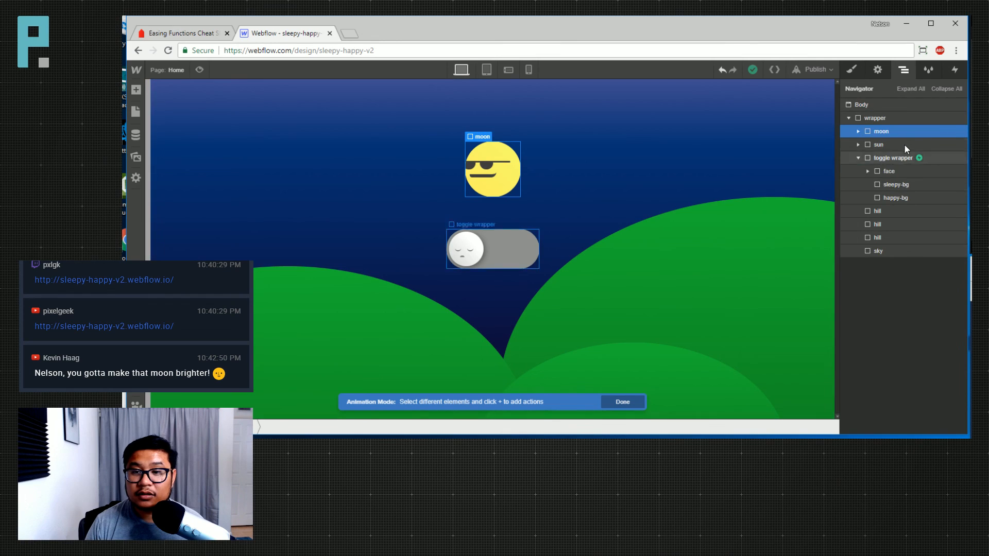
{"action": "left_click", "coordinate": [853, 70]}
{"action": "scroll", "coordinate": [890, 274], "scroll_direction": "down", "scroll_amount": 5}
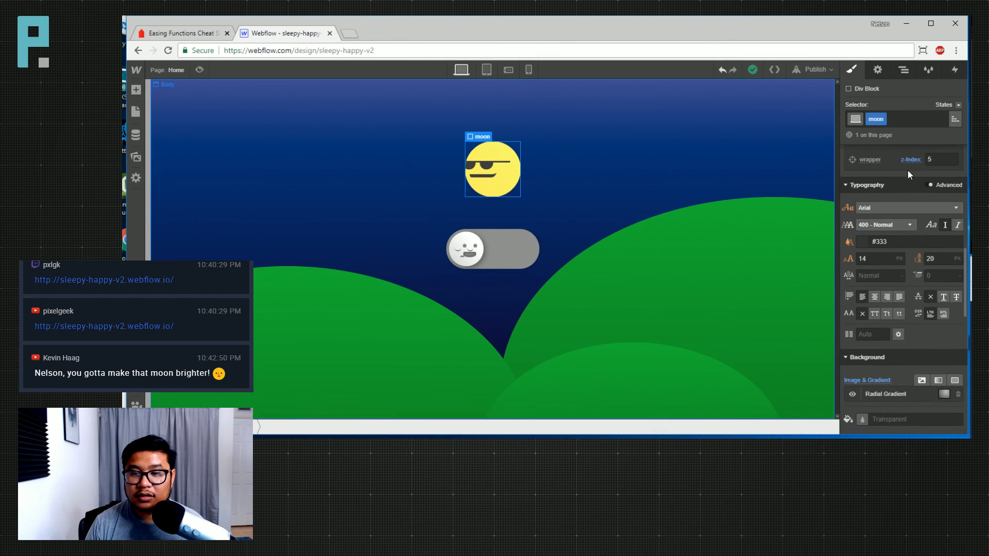
{"action": "left_click", "coordinate": [904, 70]}
{"action": "left_click", "coordinate": [853, 71]}
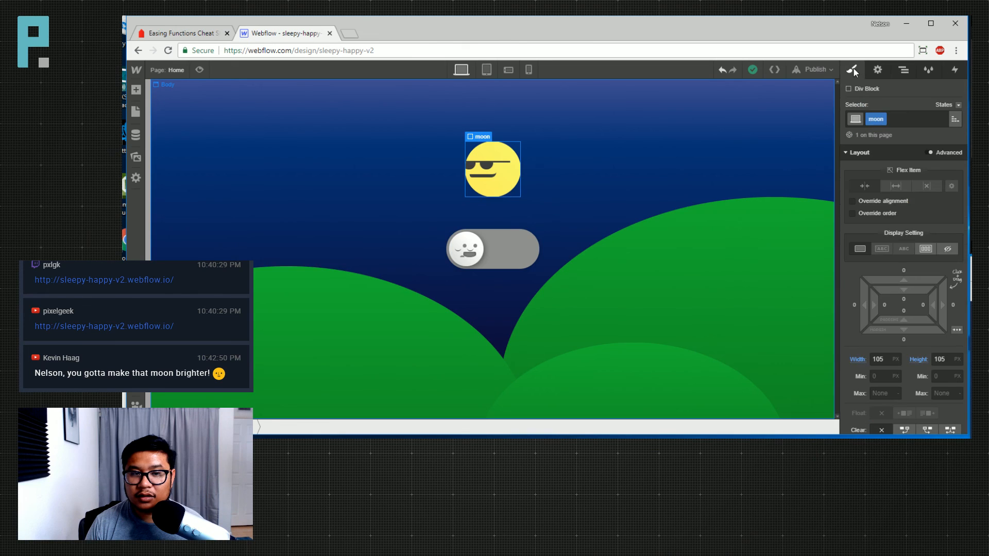
Add a Div Block above the hills inside the wrapper and nest all three hills in it
{"action": "left_click", "coordinate": [906, 70]}
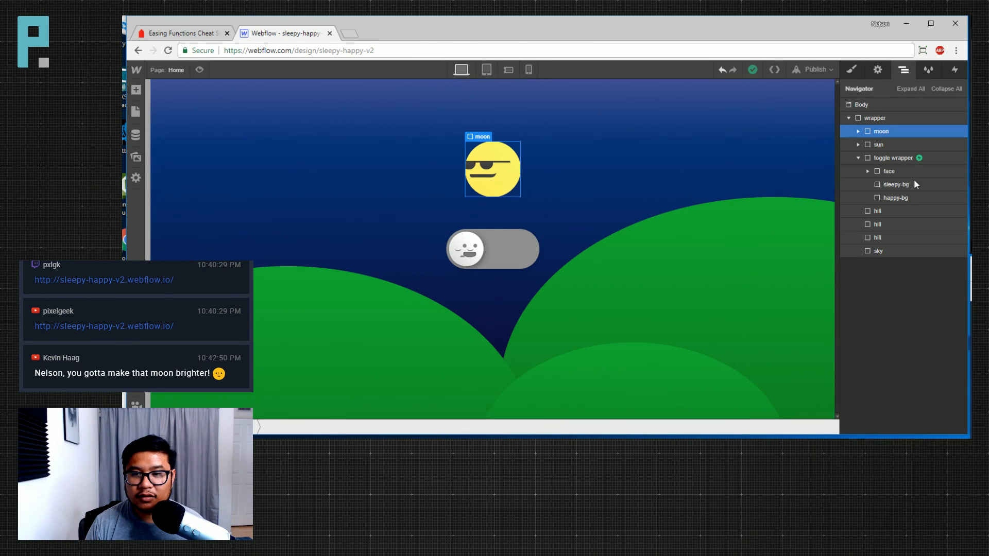
{"action": "left_click", "coordinate": [891, 215]}
{"action": "key", "text": "a"}
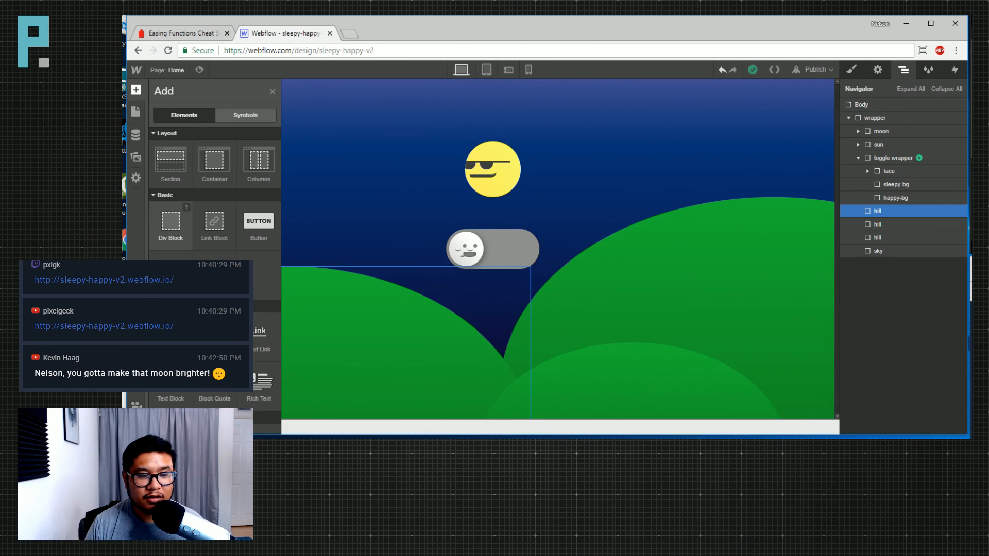
{"action": "left_click_drag", "start_coordinate": [169, 222], "coordinate": [896, 211]}
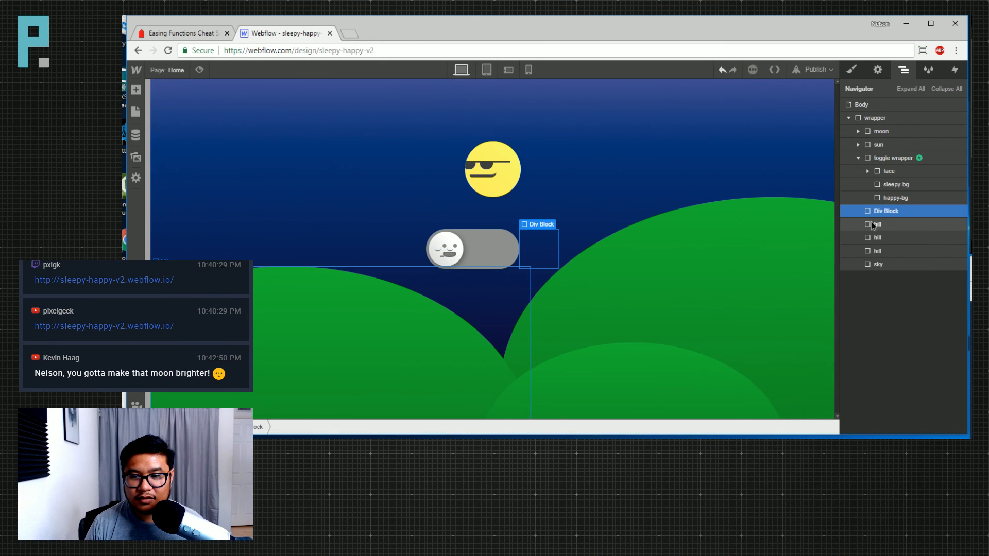
{"action": "left_click_drag", "start_coordinate": [877, 225], "coordinate": [888, 211]}
{"action": "left_click_drag", "start_coordinate": [879, 250], "coordinate": [896, 211]}
Create the class "lauren" on the new Div Block that holds the hills
{"action": "left_click", "coordinate": [853, 70]}
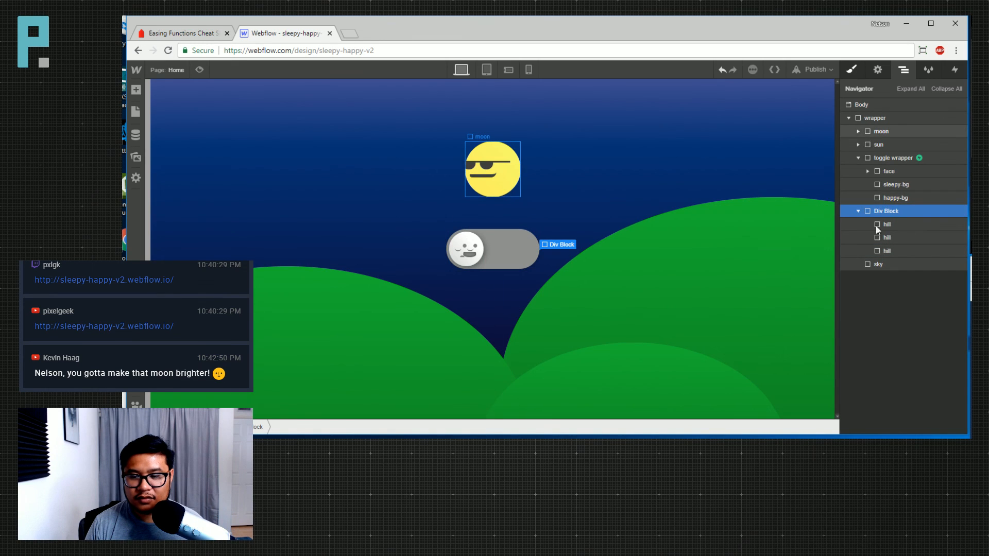
{"action": "scroll", "coordinate": [894, 299], "scroll_direction": "down", "scroll_amount": 3}
{"action": "scroll", "coordinate": [896, 288], "scroll_direction": "up", "scroll_amount": 5}
{"action": "left_click", "coordinate": [888, 118]}
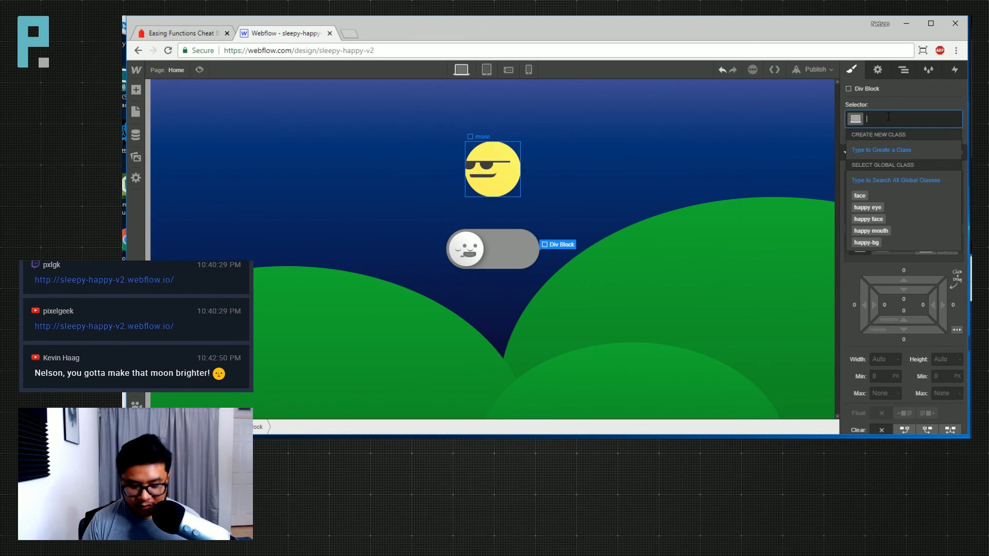
{"action": "type", "text": "h"}
{"action": "key", "text": "BackSpace"}
{"action": "type", "text": "lauren hi"}
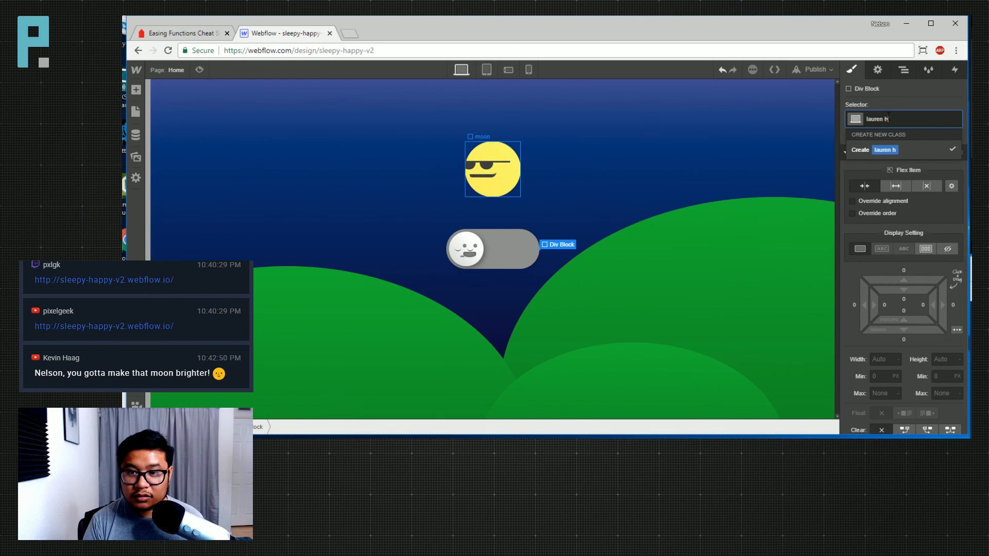
{"action": "key", "text": "BackSpace"}
{"action": "key", "text": "BackSpace"}
{"action": "key", "text": "Return"}
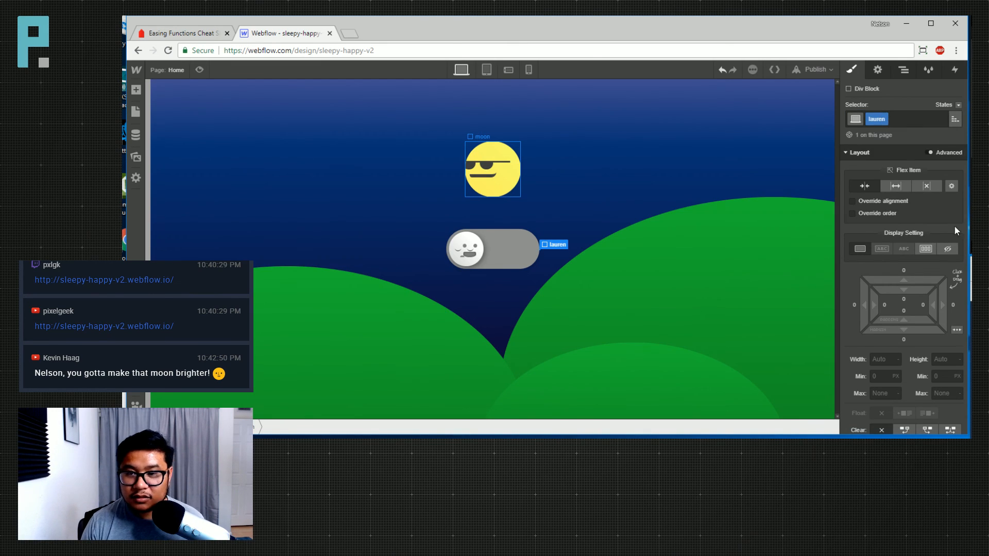
Try relative and absolute positioning on the "lauren" block that holds the hills
{"action": "scroll", "coordinate": [955, 227], "scroll_direction": "down", "scroll_amount": 4}
{"action": "scroll", "coordinate": [923, 294], "scroll_direction": "down", "scroll_amount": 1}
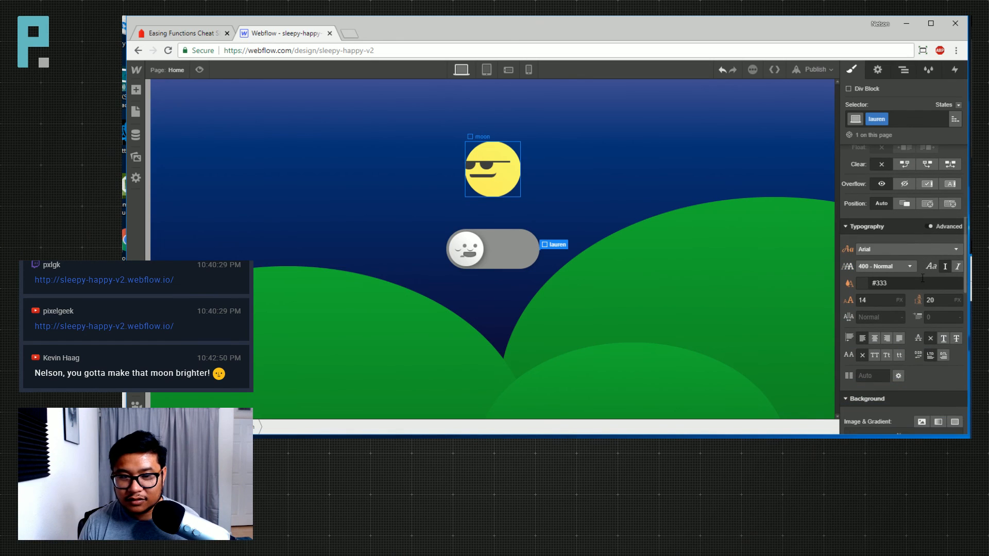
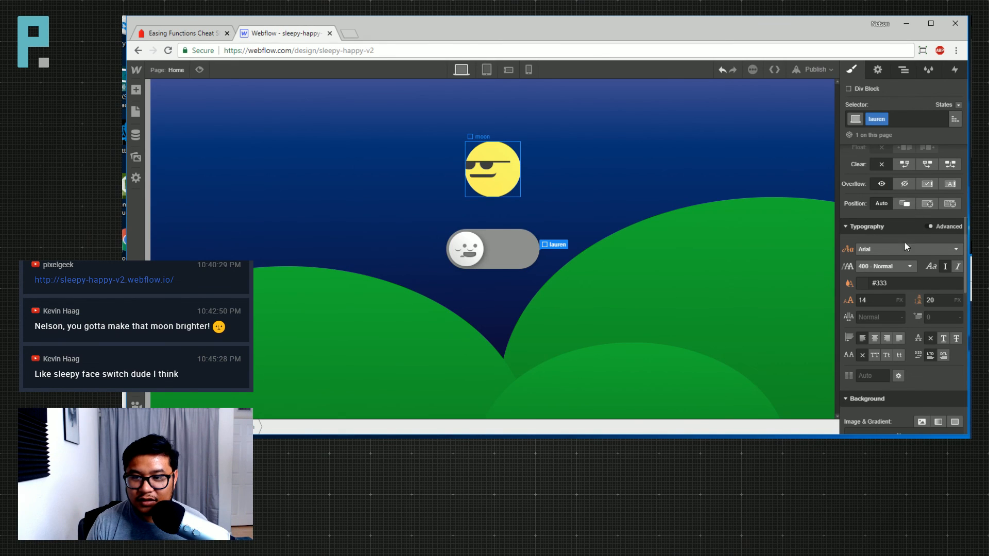
{"action": "left_click", "coordinate": [904, 203]}
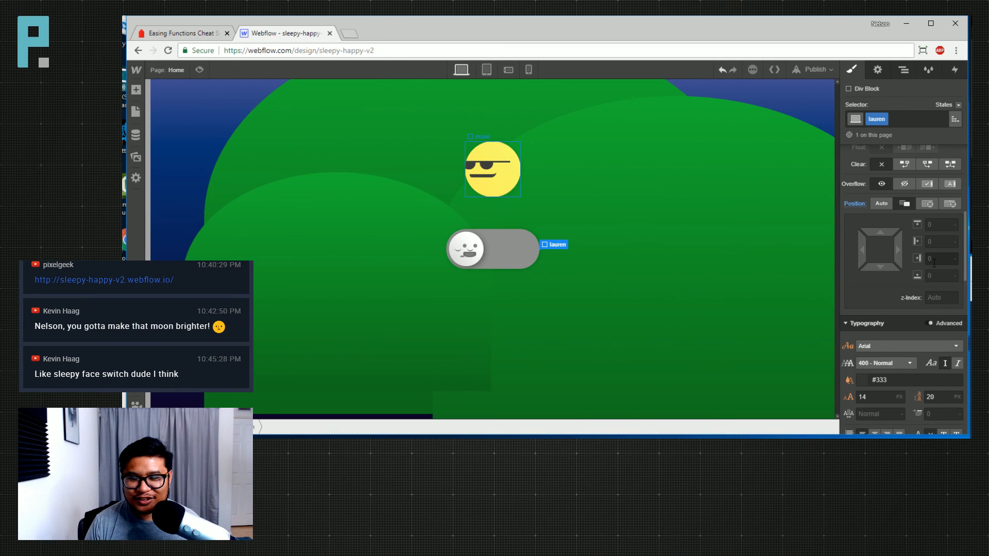
{"action": "left_click", "coordinate": [922, 204]}
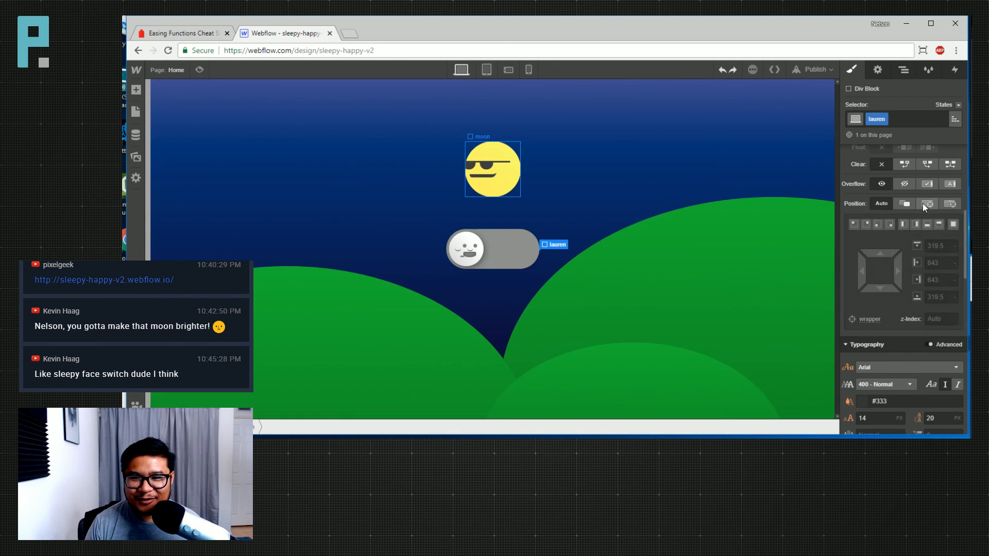
{"action": "left_click", "coordinate": [923, 204]}
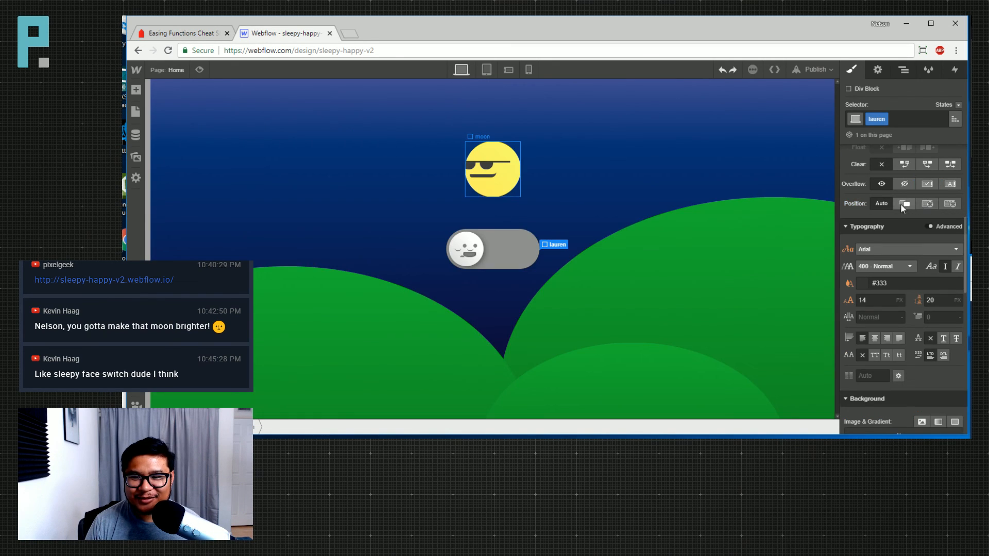
Compare the position and z-index settings of the first hill with those of the moon
{"action": "left_click", "coordinate": [905, 71]}
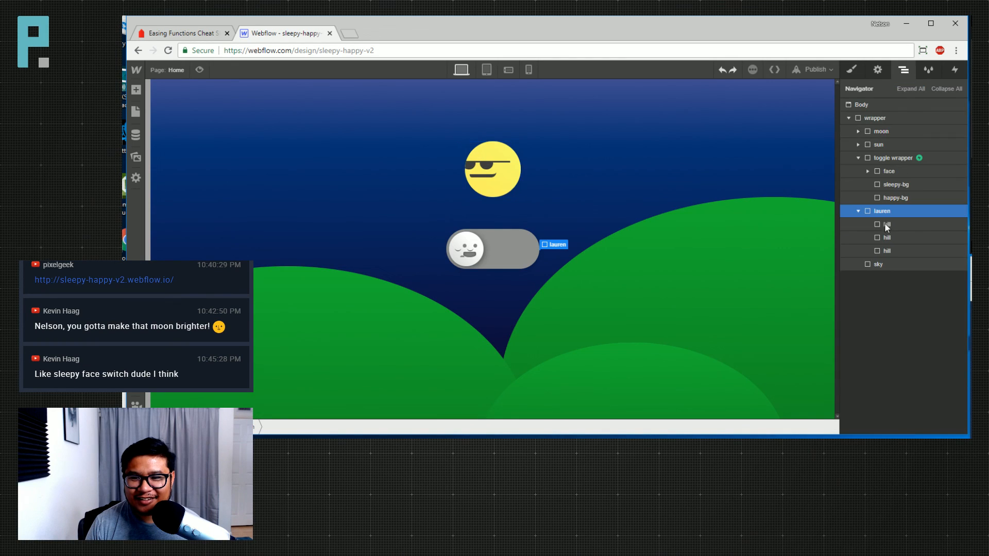
{"action": "left_click", "coordinate": [898, 225]}
{"action": "key", "text": "s"}
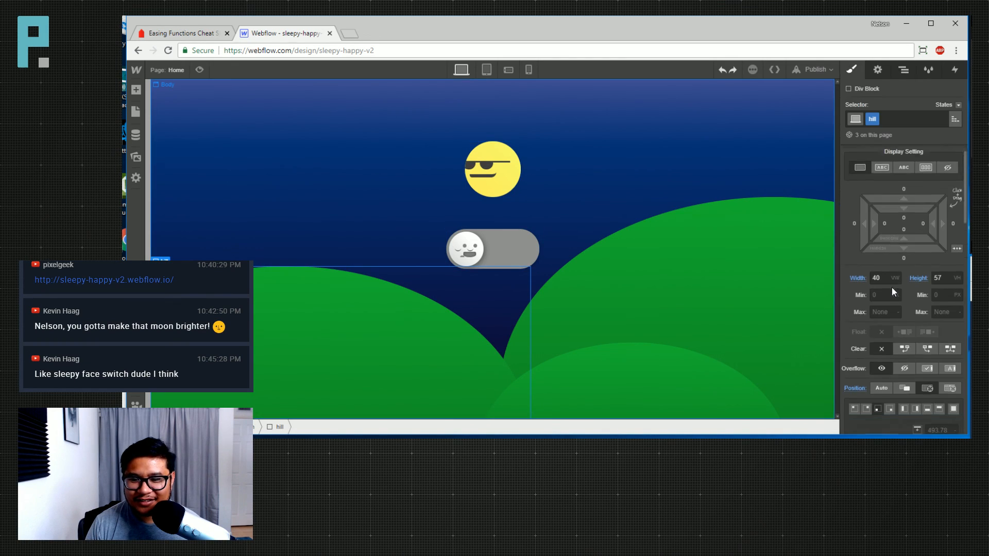
{"action": "scroll", "coordinate": [892, 287], "scroll_direction": "down", "scroll_amount": 2}
{"action": "left_click", "coordinate": [915, 258]}
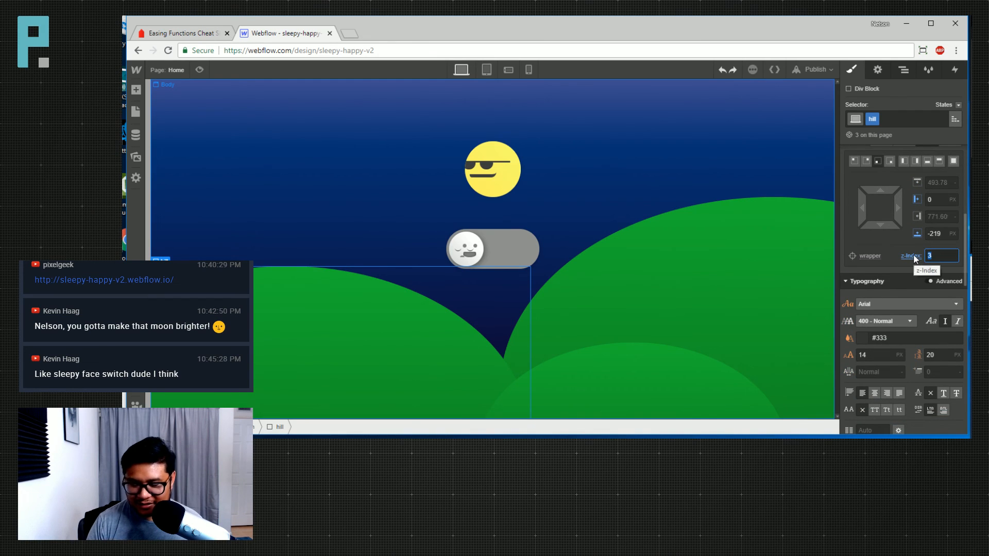
{"action": "left_click", "coordinate": [904, 70]}
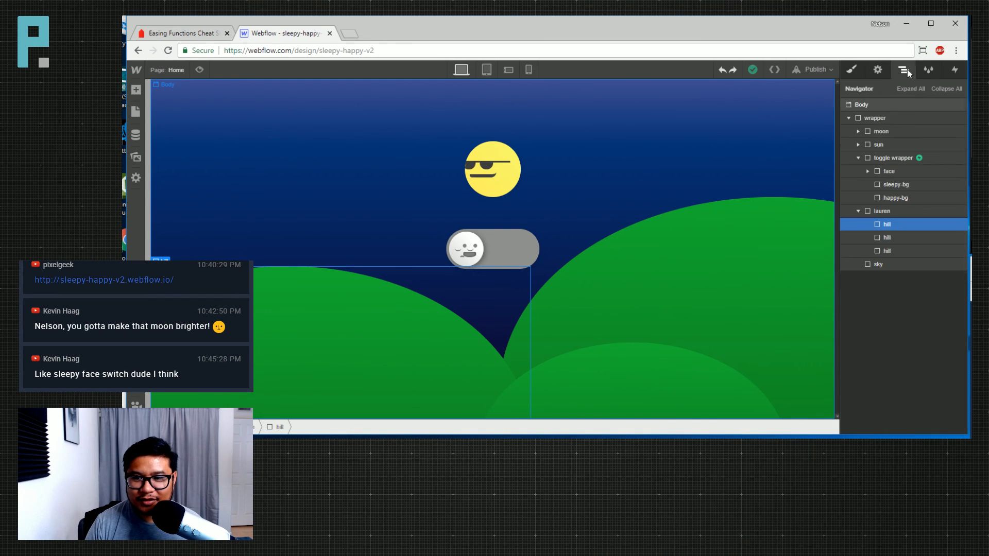
{"action": "left_click", "coordinate": [880, 133]}
{"action": "left_click", "coordinate": [852, 69]}
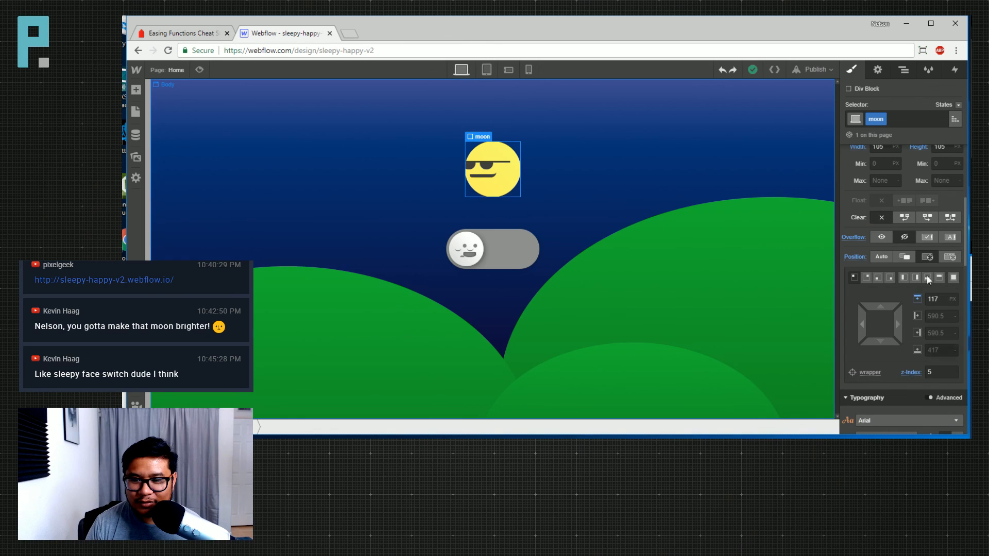
{"action": "left_click", "coordinate": [904, 70]}
{"action": "left_click", "coordinate": [887, 224]}
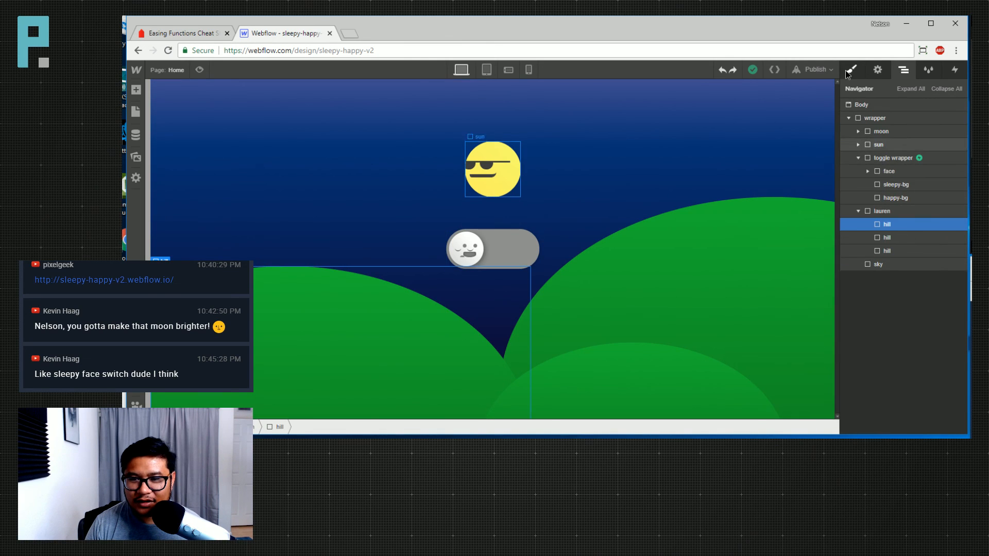
{"action": "left_click", "coordinate": [852, 69]}
{"action": "scroll", "coordinate": [878, 271], "scroll_direction": "down", "scroll_amount": 3}
{"action": "left_click", "coordinate": [923, 309]}
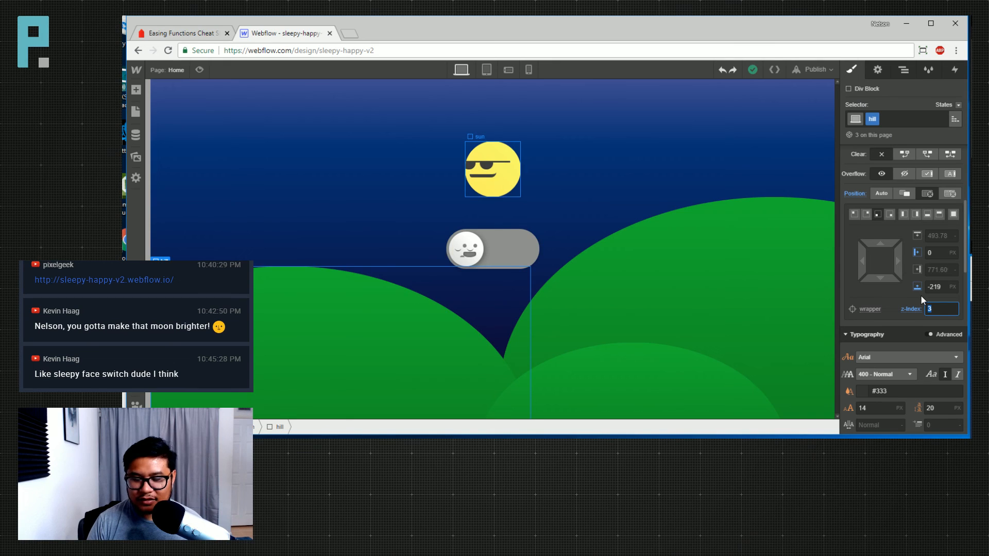
Preview the page and trigger both toggle clicks to check how the moon stacks against the hills and toggle
{"action": "left_click", "coordinate": [904, 70]}
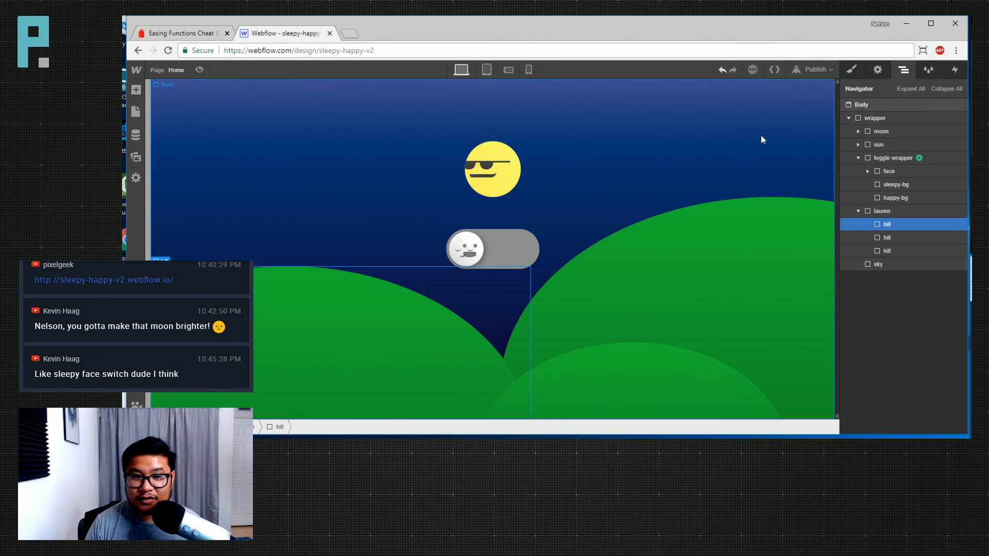
{"action": "left_click", "coordinate": [199, 70]}
{"action": "left_click", "coordinate": [541, 258]}
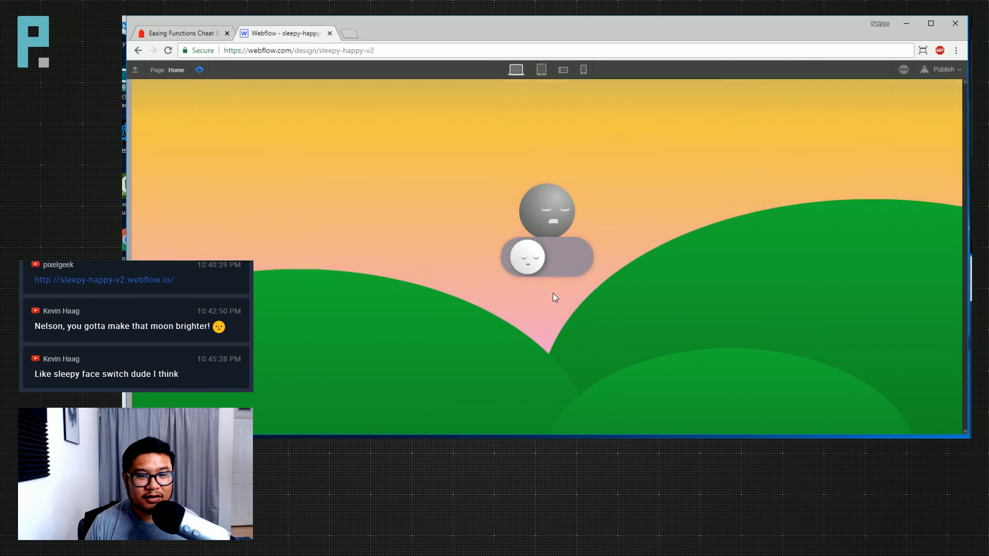
{"action": "left_click", "coordinate": [577, 261]}
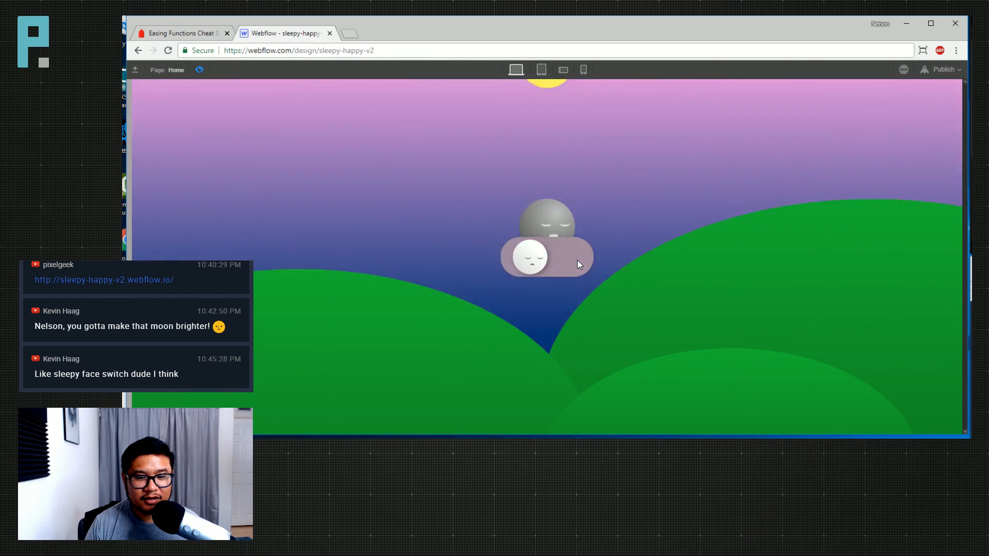
{"action": "left_click", "coordinate": [197, 72]}
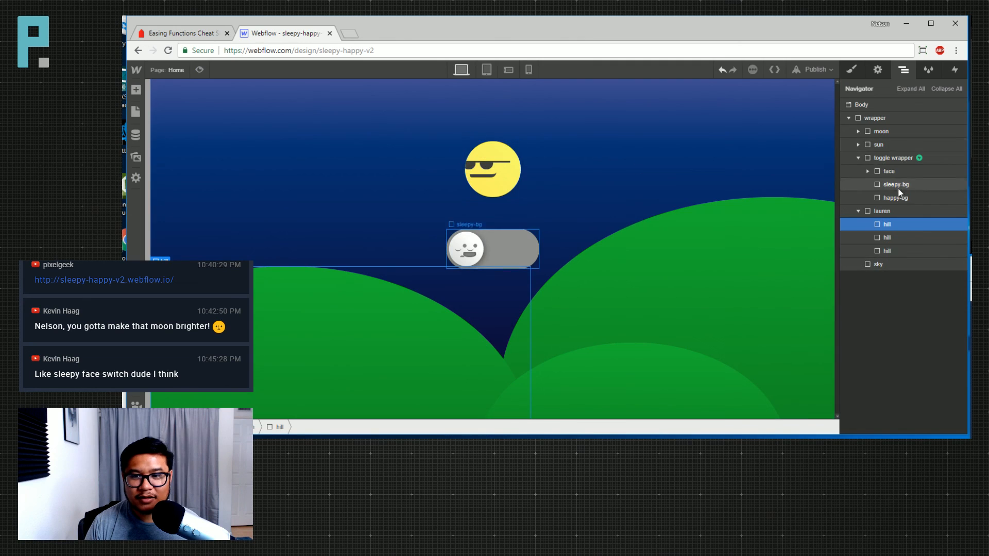
Set the moon's z-index to 3
{"action": "left_click", "coordinate": [895, 131]}
{"action": "left_click", "coordinate": [859, 71]}
{"action": "scroll", "coordinate": [944, 321], "scroll_direction": "down", "scroll_amount": 3}
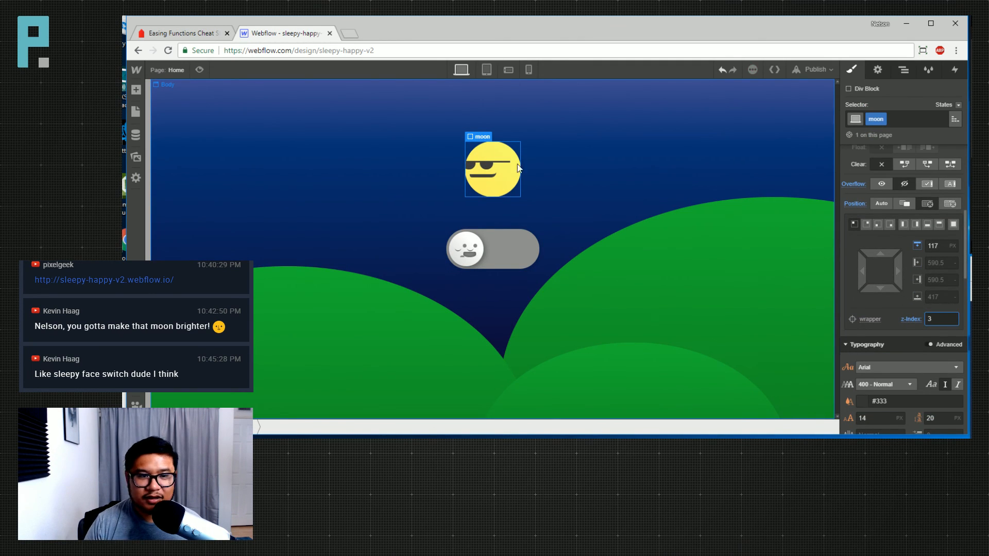
Preview the page and trigger both toggle clicks to check the moon's new stacking order
{"action": "left_click", "coordinate": [199, 70]}
{"action": "left_click", "coordinate": [519, 263]}
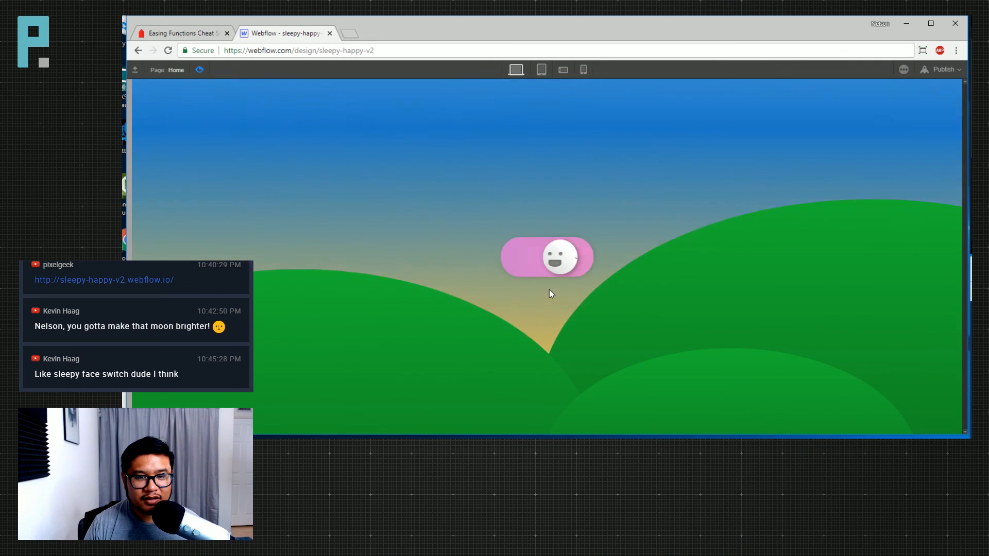
{"action": "left_click", "coordinate": [576, 263]}
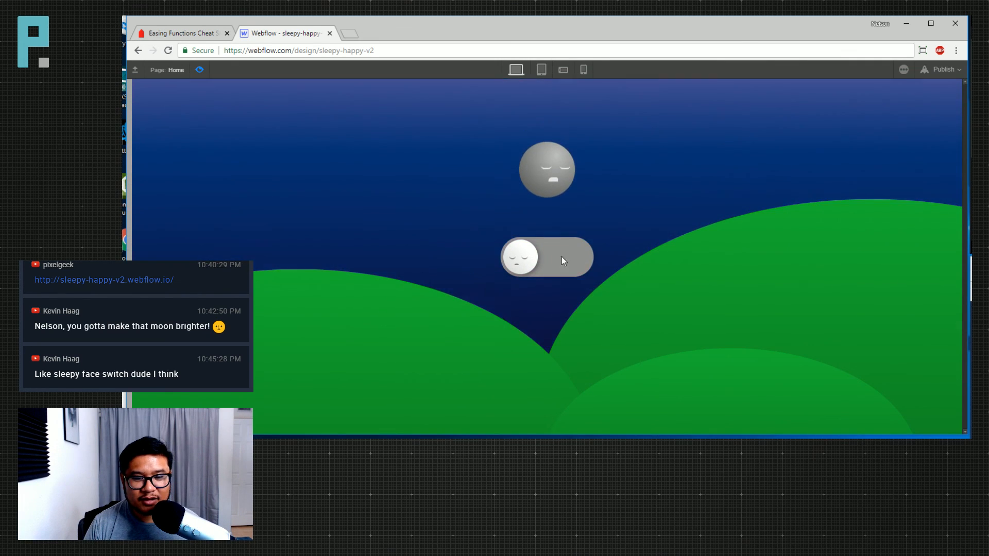
{"action": "left_click", "coordinate": [200, 71]}
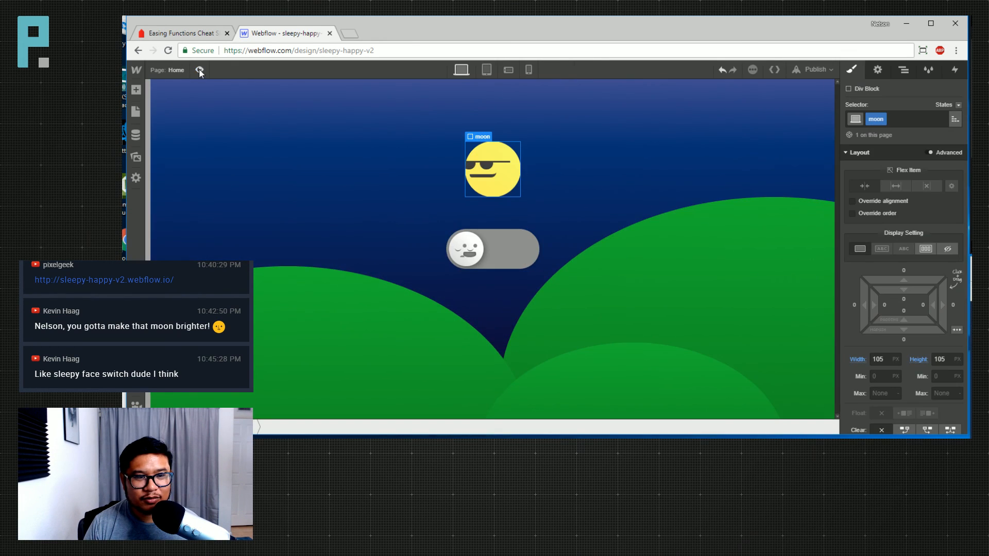
Compare the z-index of the large hill with that of the moon
{"action": "left_click", "coordinate": [685, 260]}
{"action": "scroll", "coordinate": [918, 334], "scroll_direction": "down", "scroll_amount": 3}
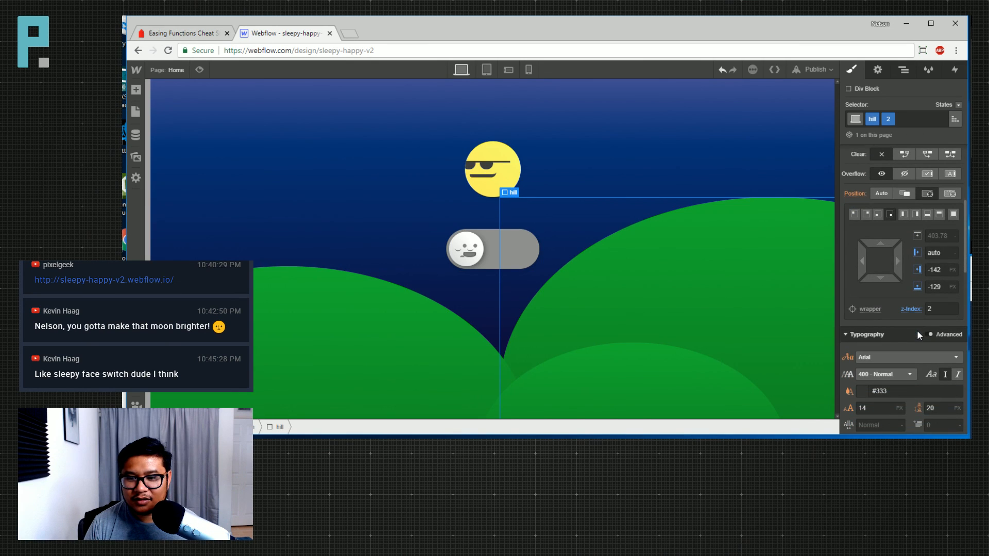
{"action": "left_click", "coordinate": [903, 70]}
{"action": "left_click", "coordinate": [883, 131]}
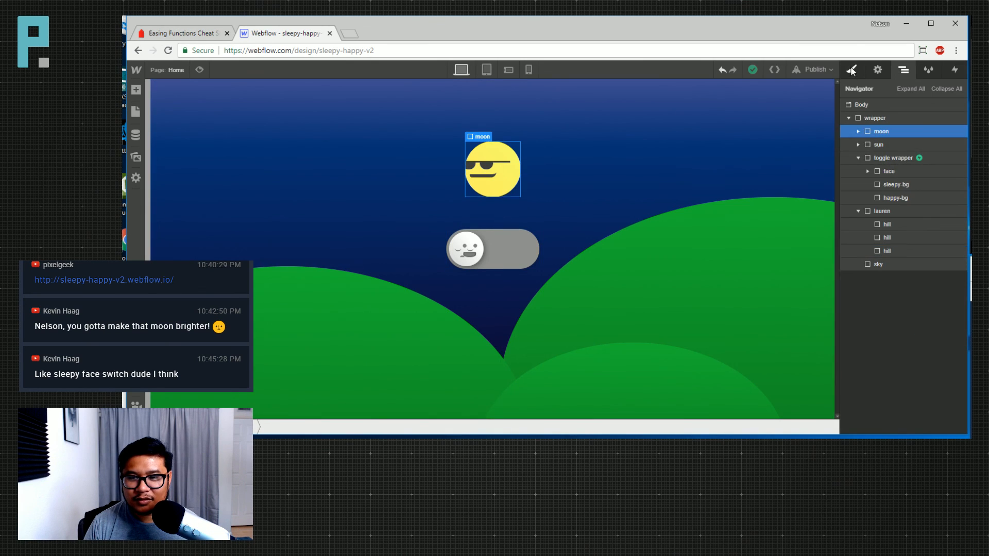
{"action": "key", "text": "s"}
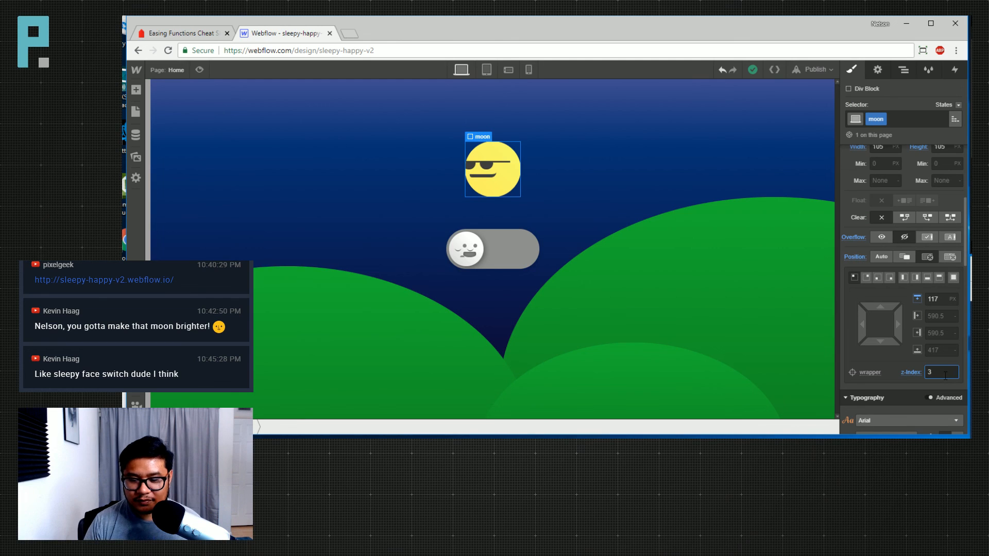
Preview the page and run the toggle back and forth twice to recheck the moon and sun animation
{"action": "left_click", "coordinate": [205, 70]}
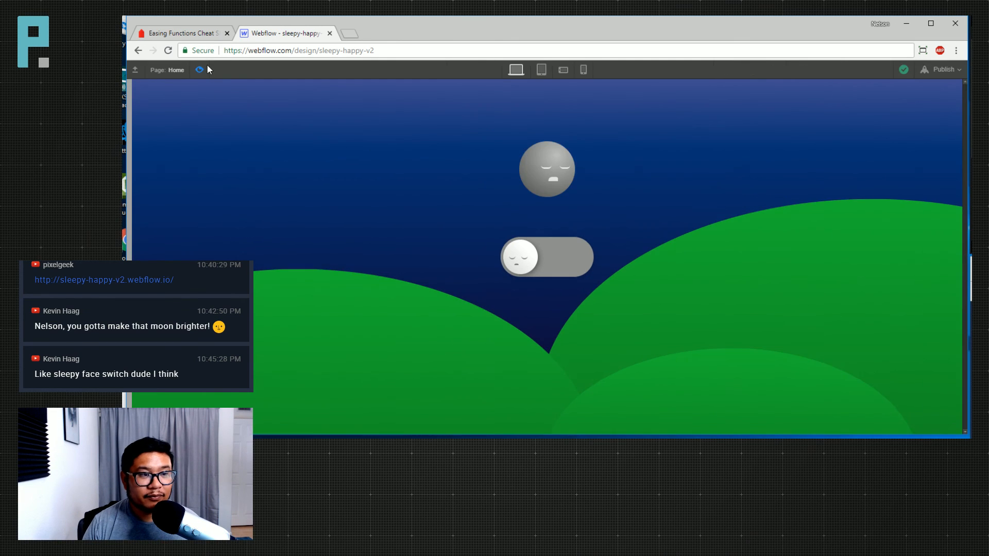
{"action": "left_click", "coordinate": [515, 254]}
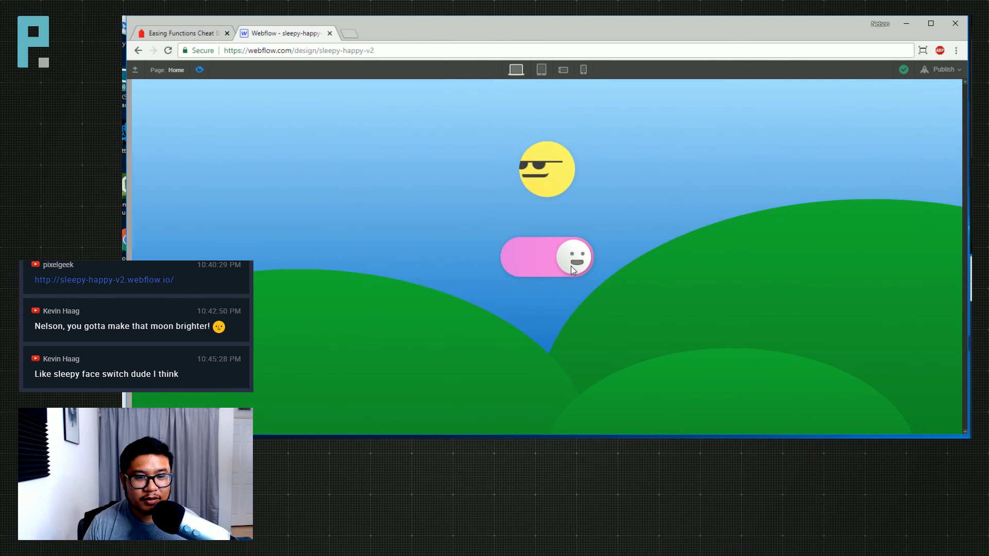
{"action": "left_click", "coordinate": [571, 266]}
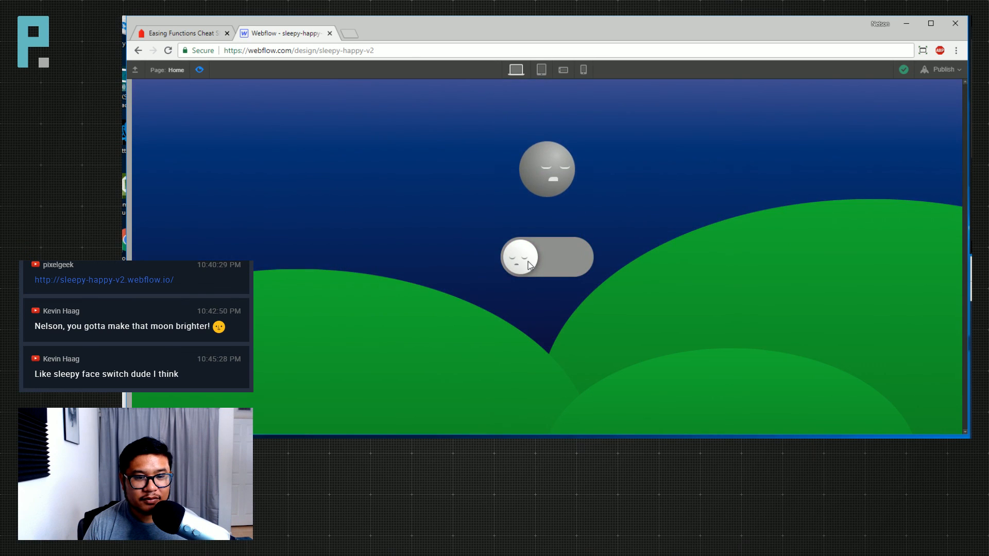
{"action": "left_click", "coordinate": [531, 266]}
{"action": "left_click", "coordinate": [571, 266]}
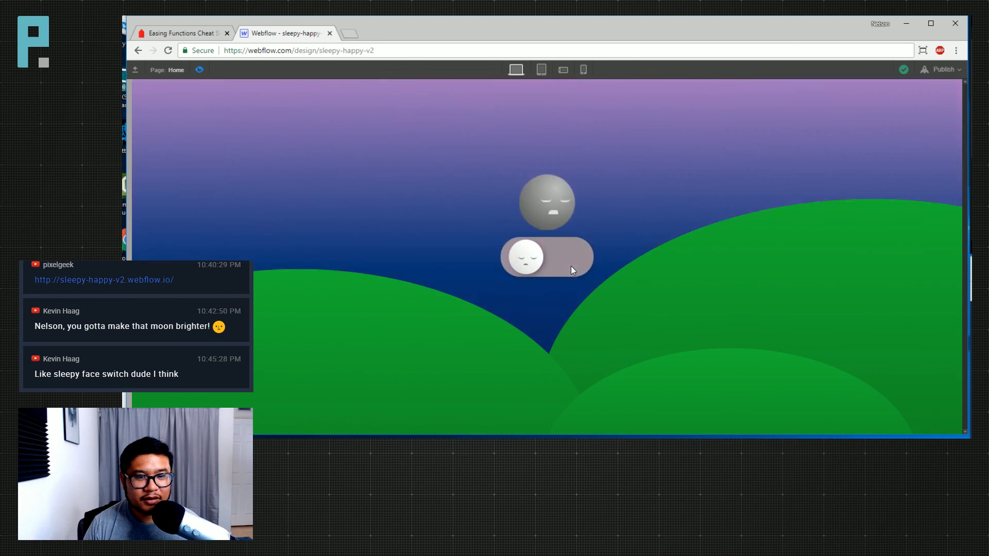
{"action": "key", "text": "ctrl+shift+p"}
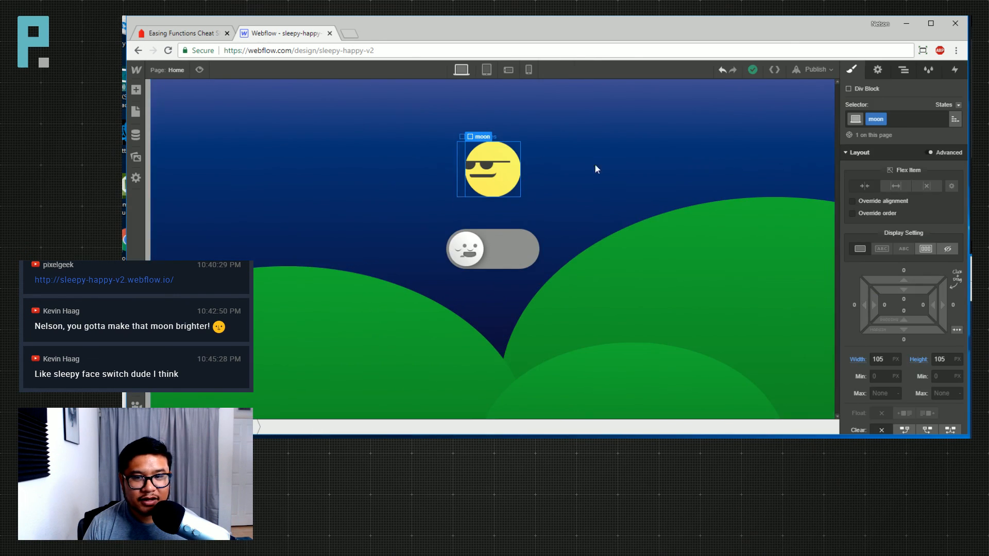
Hide the sun by setting its display to none, exposing the moon for editing
{"action": "left_click", "coordinate": [902, 71]}
{"action": "left_click", "coordinate": [873, 144]}
{"action": "key", "text": "s"}
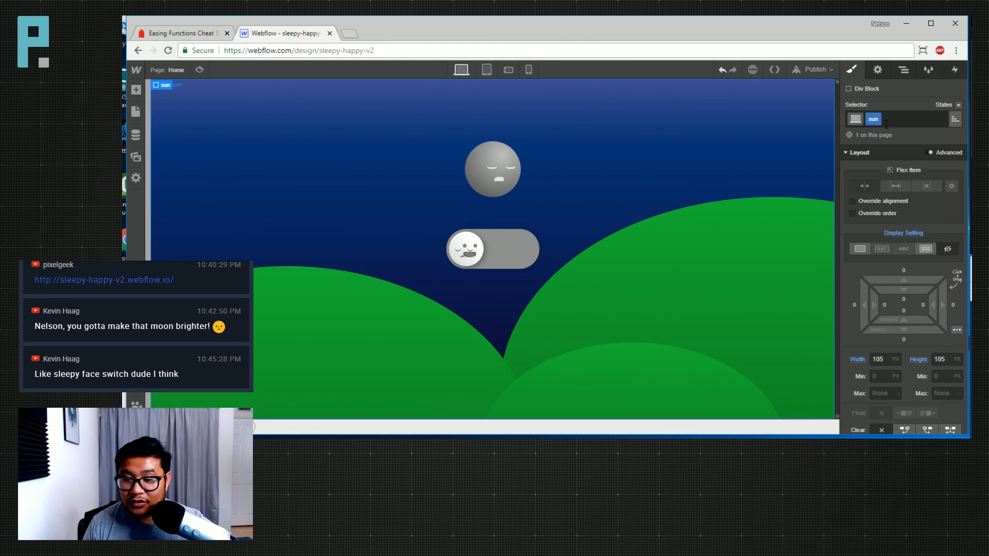
Brighten the moon by setting the first color stop of its radial background gradient to white
{"action": "left_click", "coordinate": [903, 70]}
{"action": "left_click", "coordinate": [886, 133]}
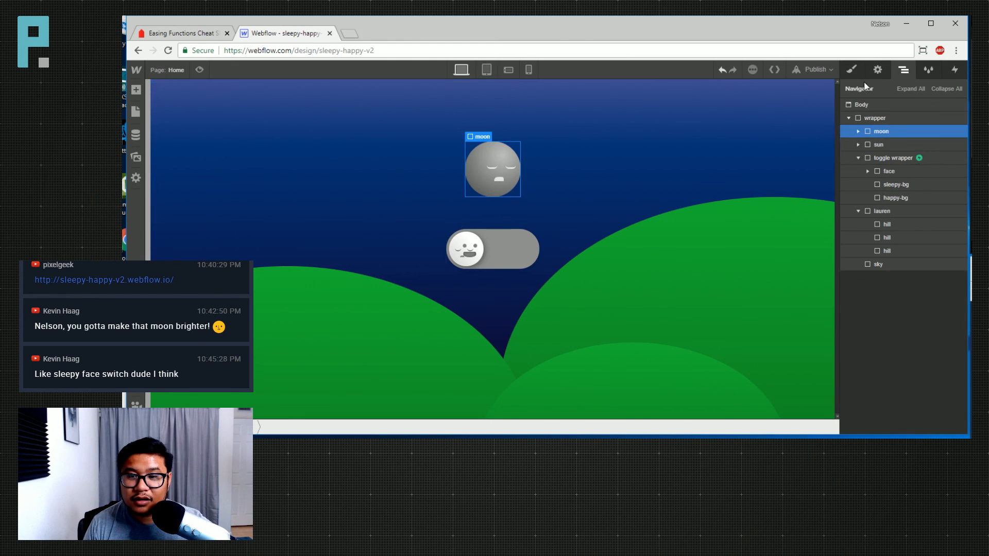
{"action": "left_click", "coordinate": [851, 69]}
{"action": "scroll", "coordinate": [901, 298], "scroll_direction": "down", "scroll_amount": 3}
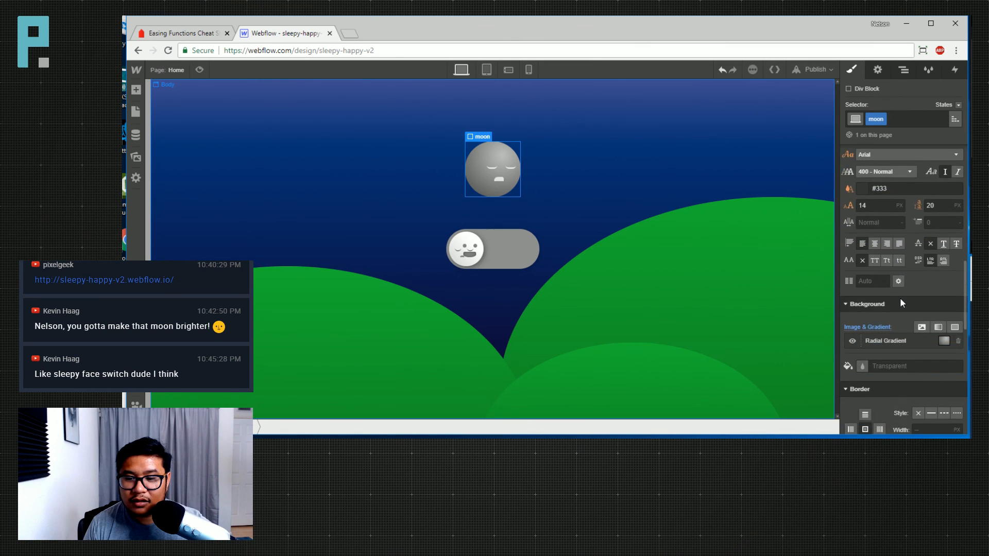
{"action": "scroll", "coordinate": [901, 298], "scroll_direction": "down", "scroll_amount": 2}
{"action": "left_click", "coordinate": [887, 235]}
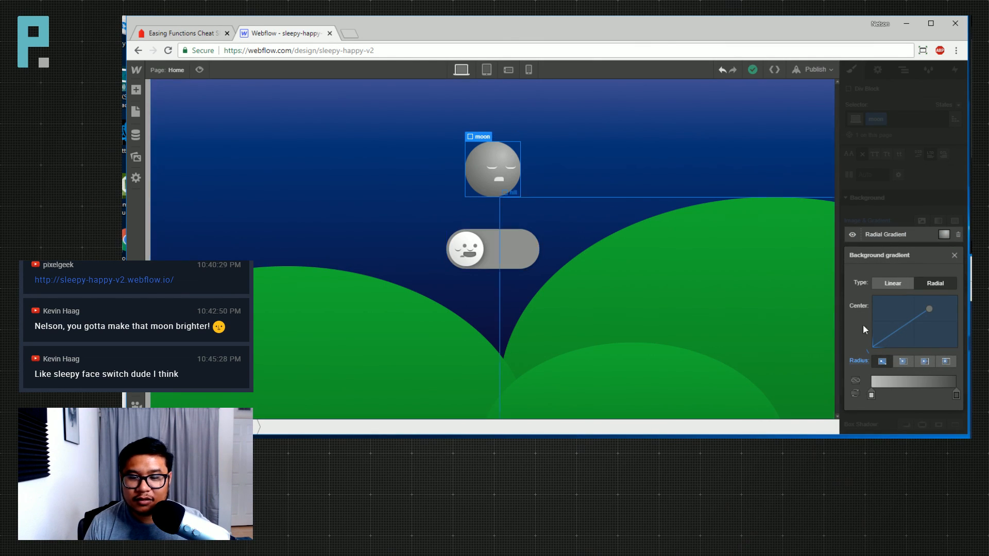
{"action": "left_click", "coordinate": [871, 395]}
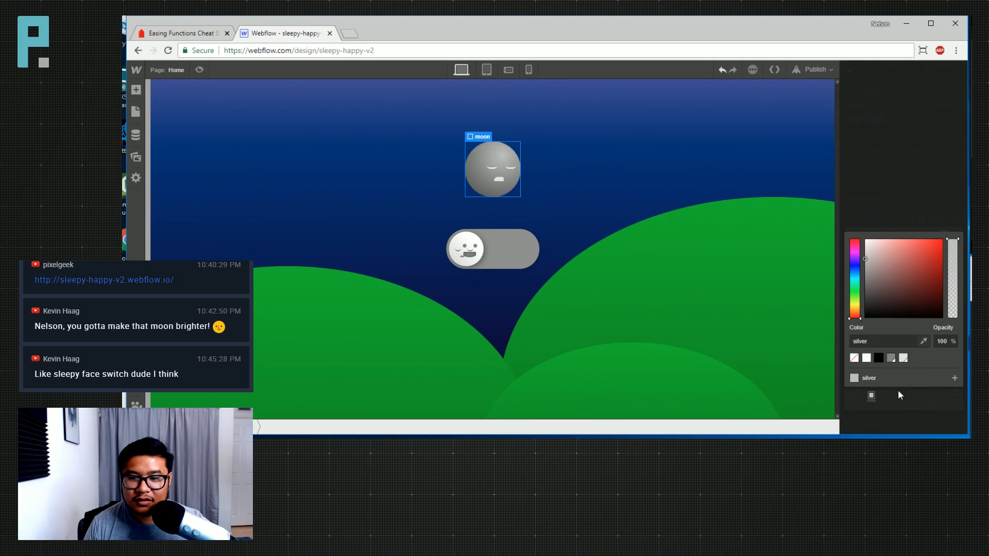
{"action": "left_click_drag", "start_coordinate": [862, 258], "coordinate": [859, 235]}
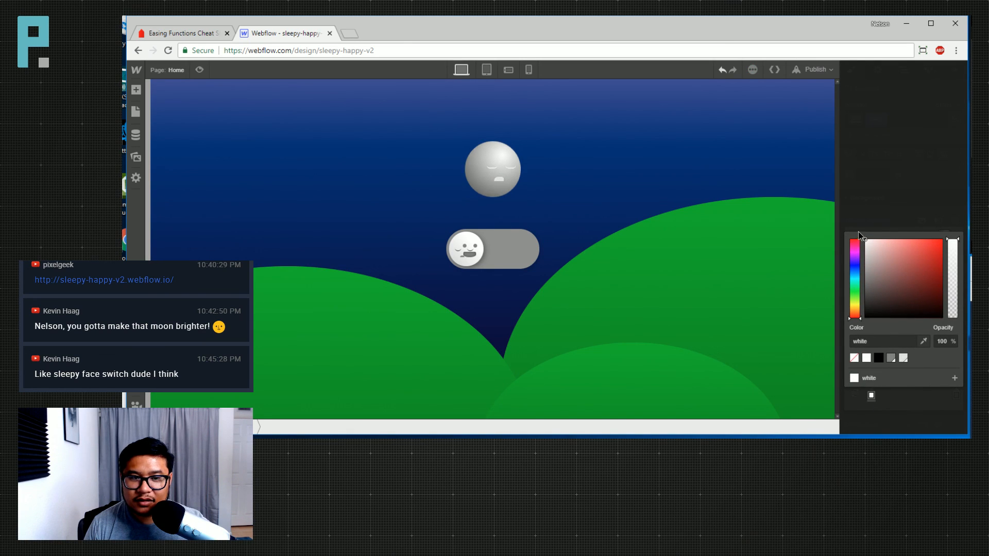
{"action": "left_click", "coordinate": [951, 192]}
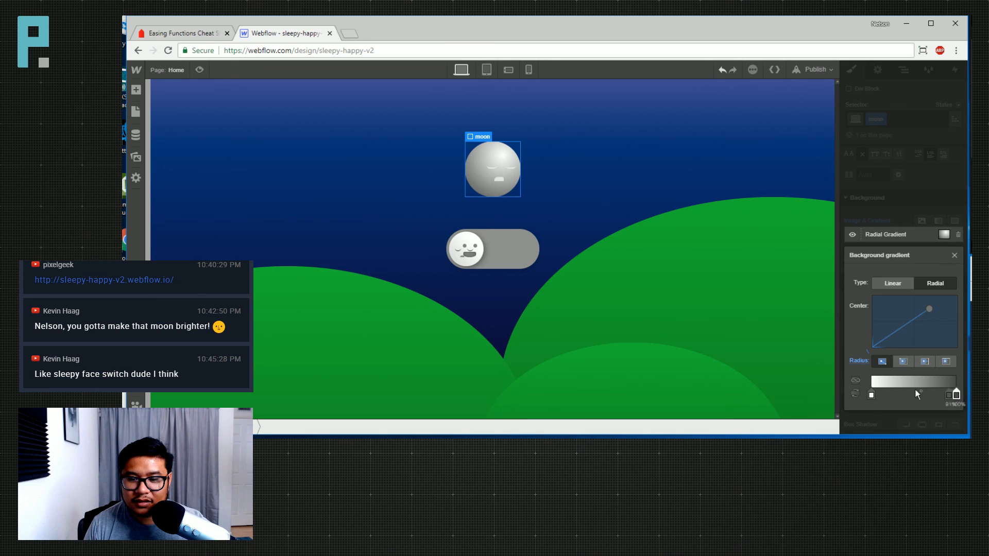
Set the last color stop of the moon's radial background gradient to #9e9e9e
{"action": "left_click", "coordinate": [957, 395]}
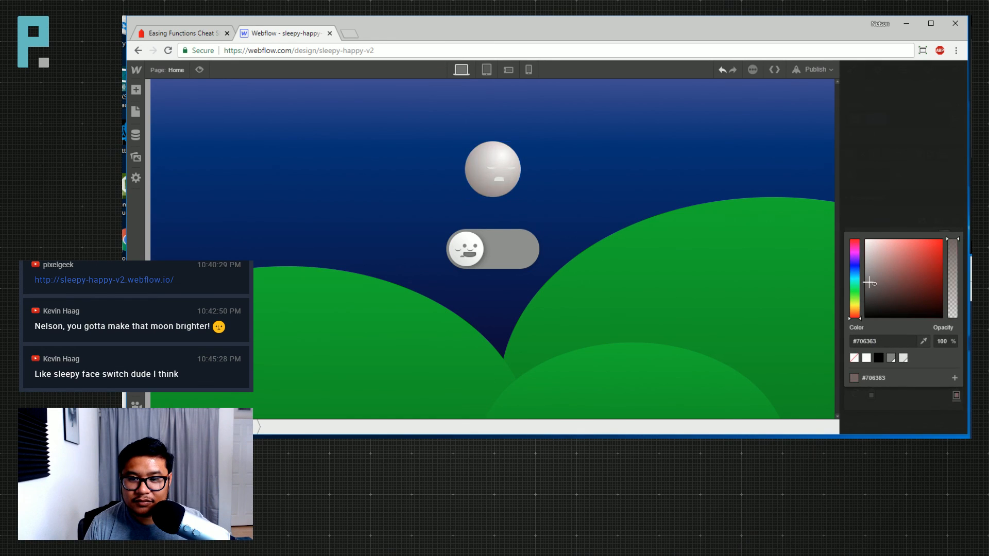
{"action": "left_click_drag", "start_coordinate": [848, 265], "coordinate": [842, 273]}
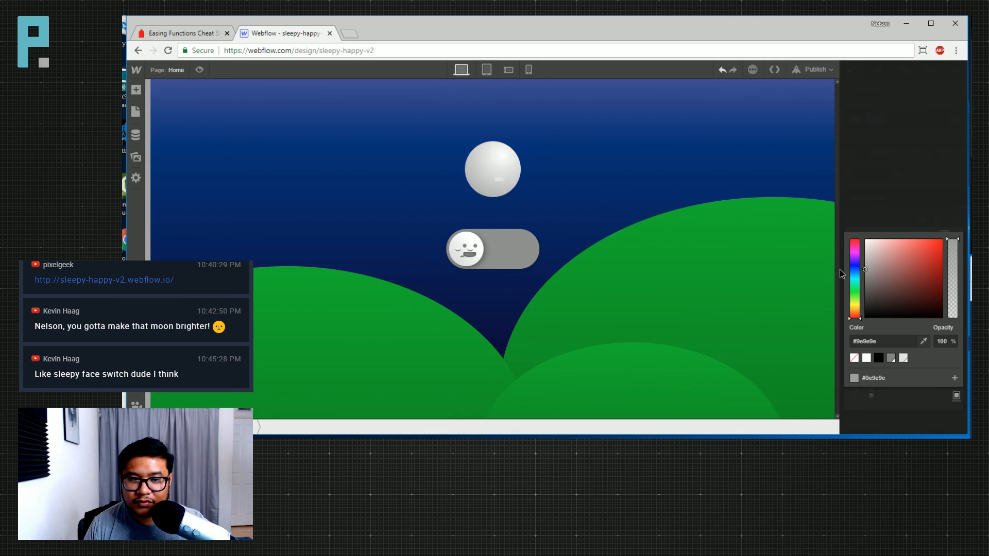
{"action": "left_click", "coordinate": [895, 199]}
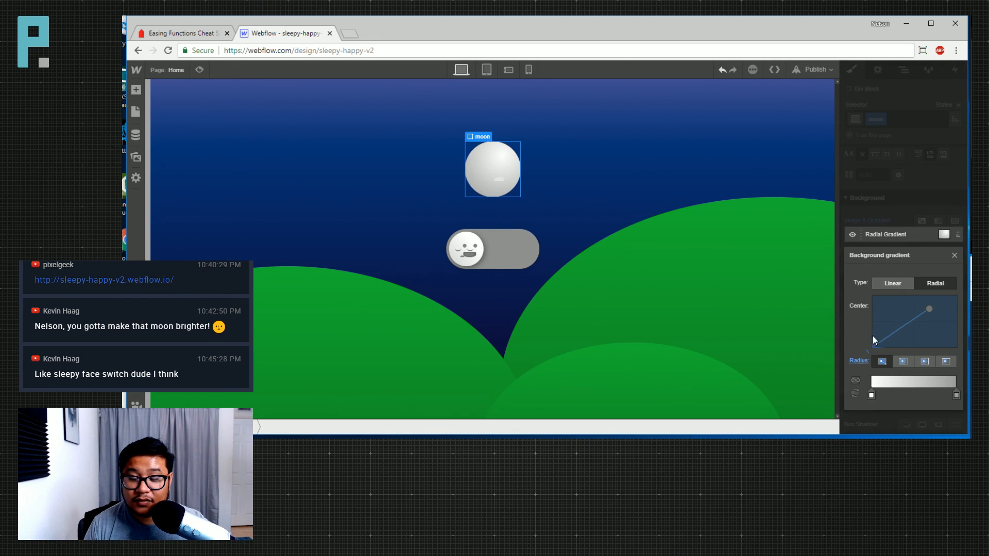
Try a crater effect by moving a color stop near the moon gradient's start and darkening the first stop to #5f5f5f
{"action": "left_click_drag", "start_coordinate": [938, 399], "coordinate": [886, 387]}
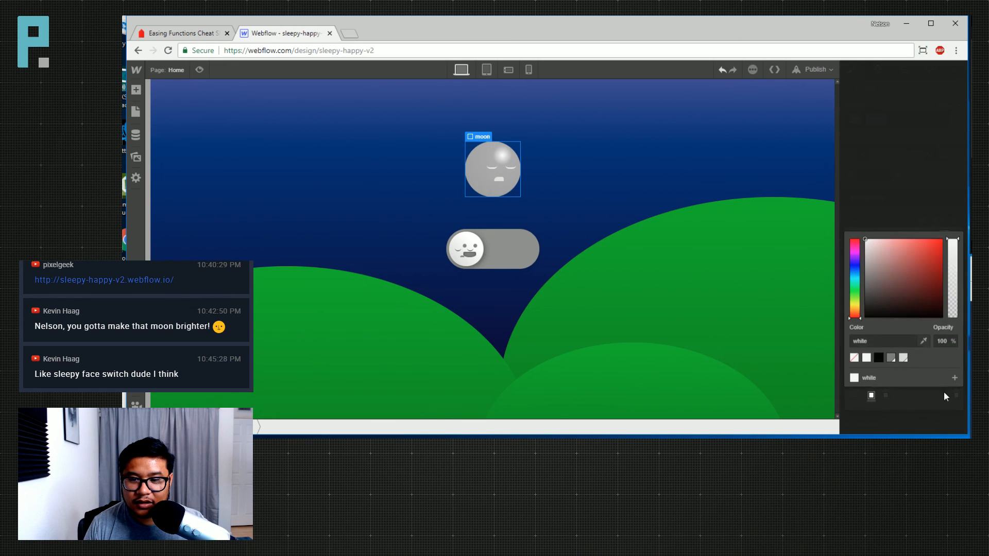
{"action": "left_click", "coordinate": [887, 395]}
{"action": "left_click", "coordinate": [865, 265]}
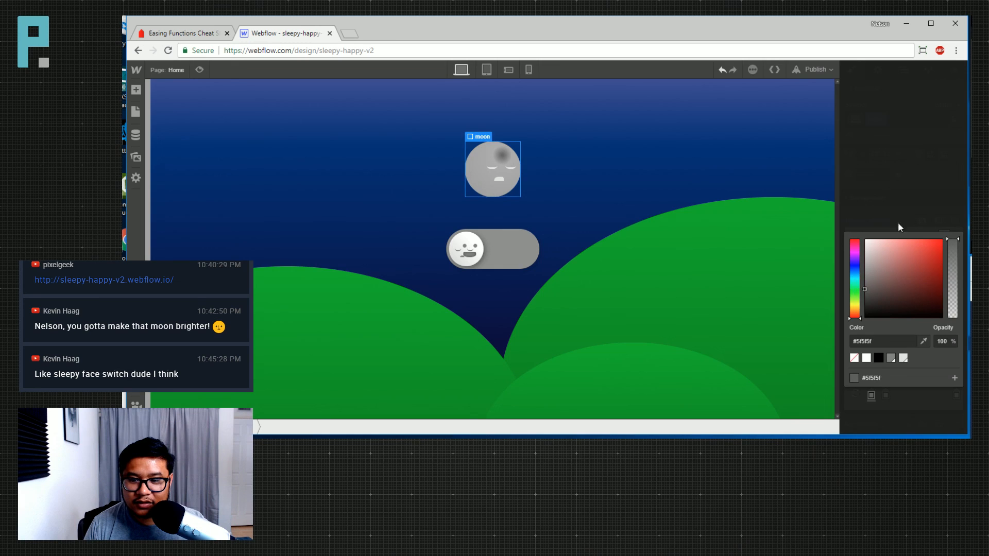
{"action": "left_click", "coordinate": [898, 223]}
{"action": "left_click", "coordinate": [886, 394]}
{"action": "mouse_move", "coordinate": [866, 265]}
{"action": "left_mouse_down"}
{"action": "mouse_move", "coordinate": [857, 275]}
{"action": "mouse_move", "coordinate": [850, 258]}
{"action": "mouse_move", "coordinate": [851, 276]}
{"action": "left_mouse_up"}
{"action": "left_click", "coordinate": [872, 215]}
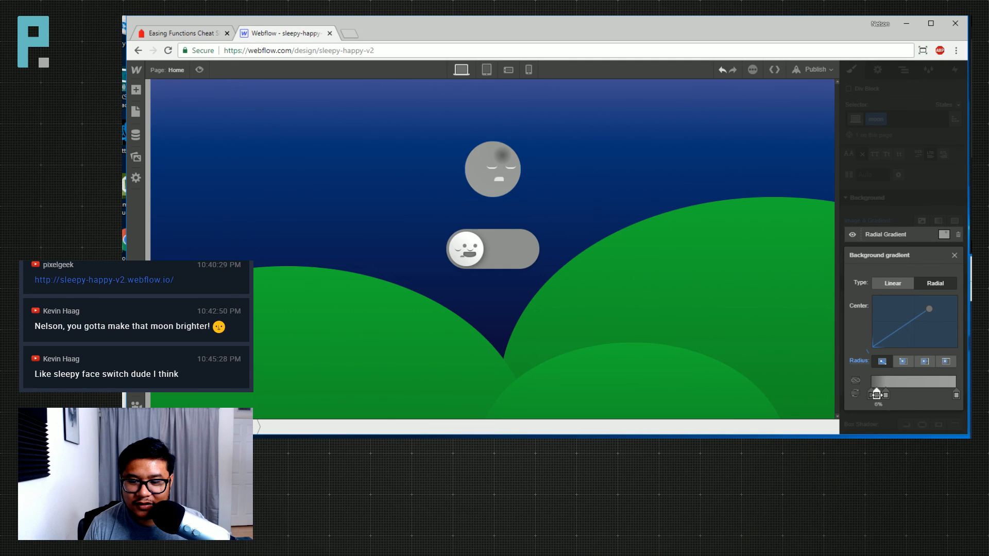
Add a dark color stop at 6% in the moon's gradient and set the first stop to #8d8d8d
{"action": "left_click", "coordinate": [877, 395]}
{"action": "left_click", "coordinate": [877, 394]}
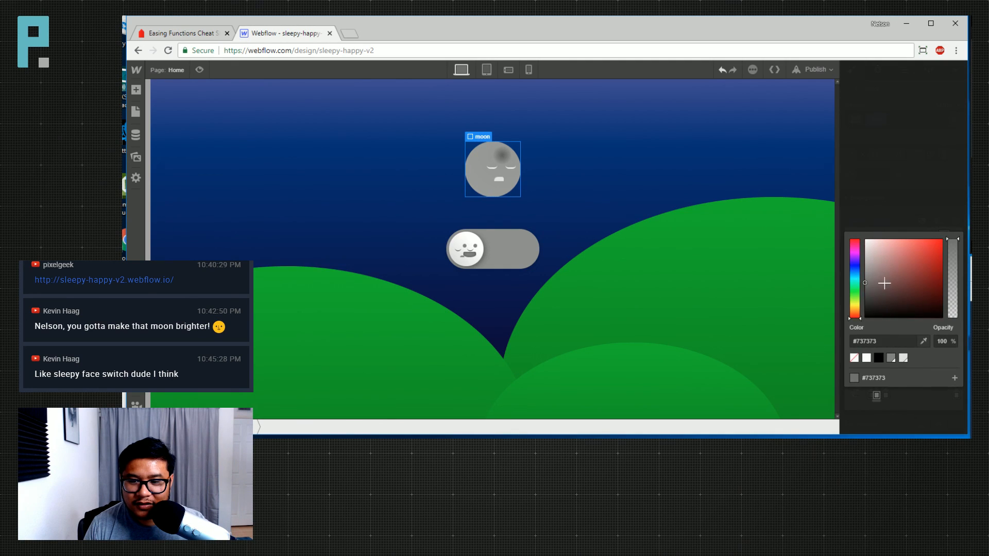
{"action": "left_click_drag", "start_coordinate": [866, 268], "coordinate": [845, 310]}
{"action": "left_click", "coordinate": [894, 197]}
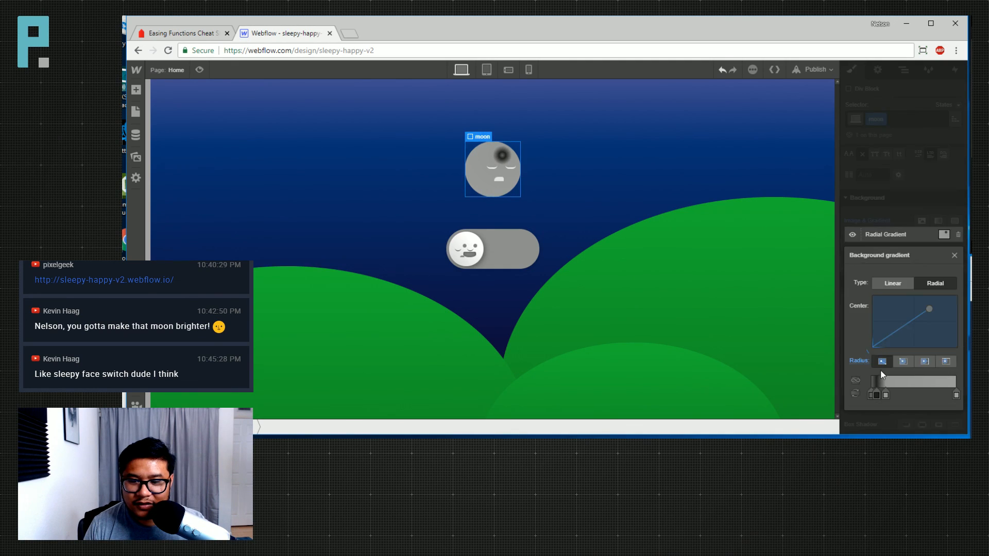
{"action": "left_click", "coordinate": [870, 395]}
{"action": "left_click", "coordinate": [870, 394]}
{"action": "left_click_drag", "start_coordinate": [880, 296], "coordinate": [837, 277]}
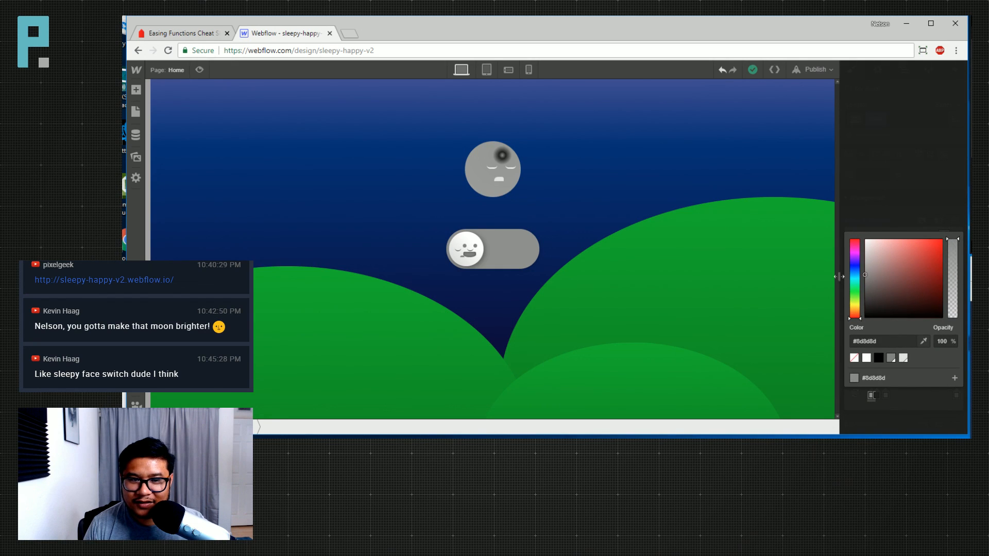
{"action": "left_click", "coordinate": [934, 195]}
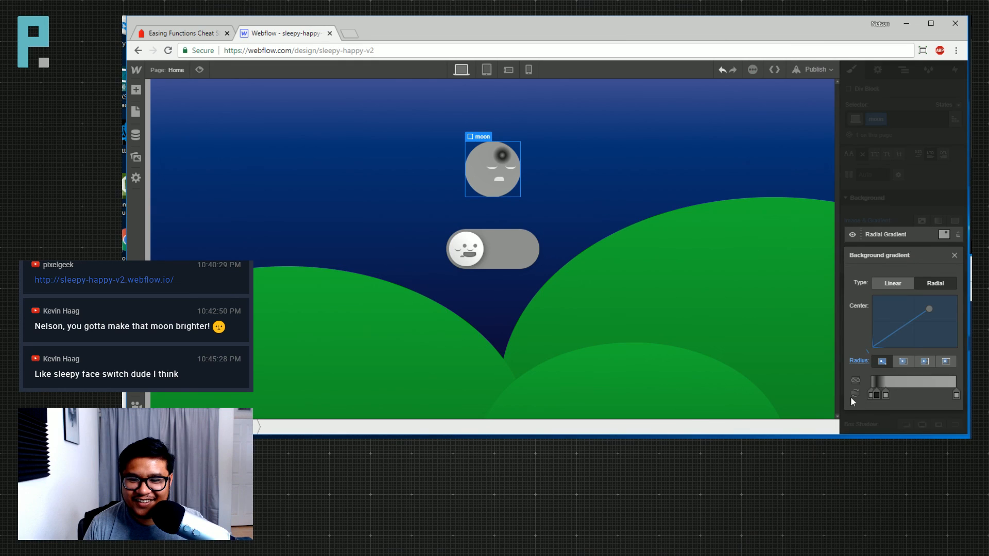
Remove the extra color stops near the start of the moon's gradient
{"action": "left_click_drag", "start_coordinate": [871, 394], "coordinate": [873, 394]}
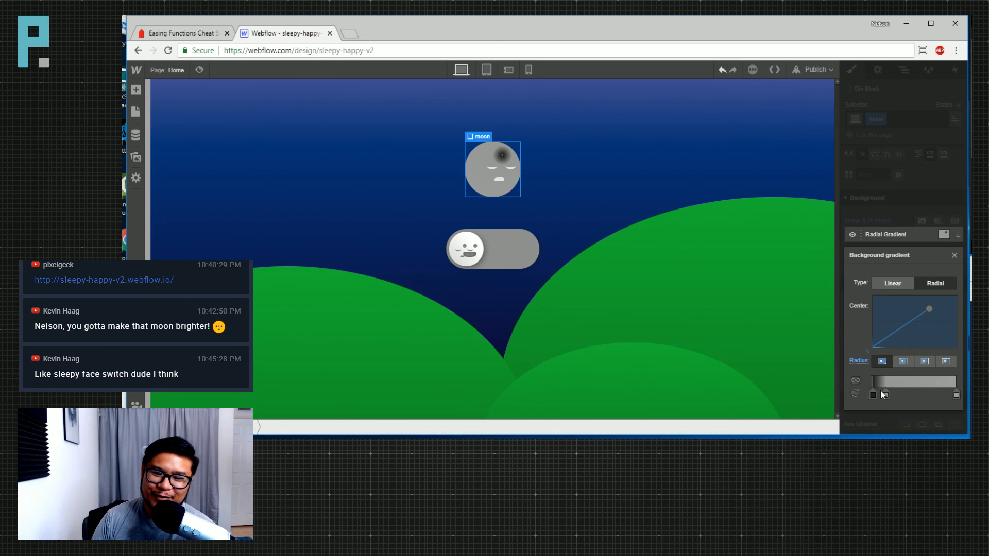
{"action": "left_click", "coordinate": [872, 395]}
{"action": "left_click_drag", "start_coordinate": [873, 395], "coordinate": [871, 394]}
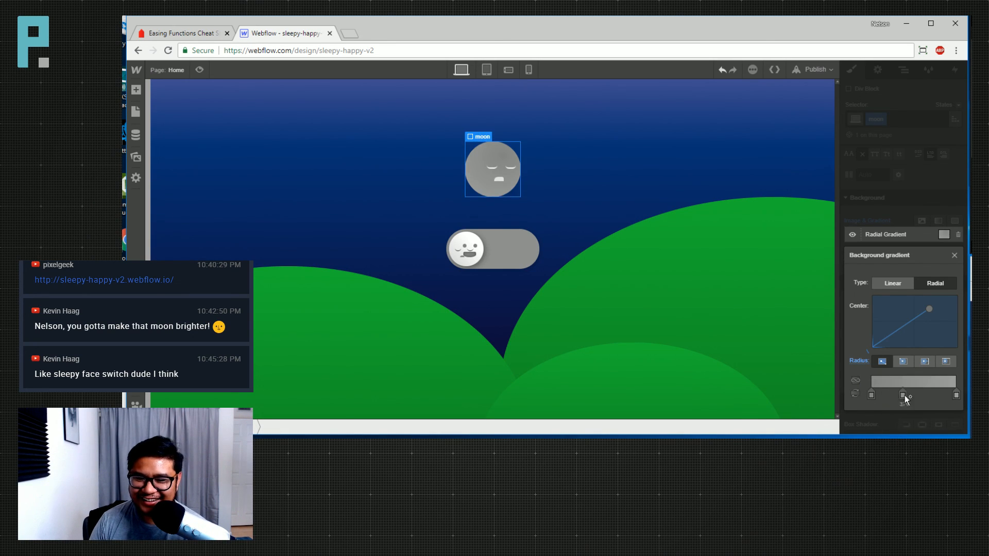
Lighten the first color stop of the moon's gradient to light grey and set the last stop to #666
{"action": "left_click", "coordinate": [871, 396]}
{"action": "left_click_drag", "start_coordinate": [865, 276], "coordinate": [849, 251]}
{"action": "left_click", "coordinate": [872, 395]}
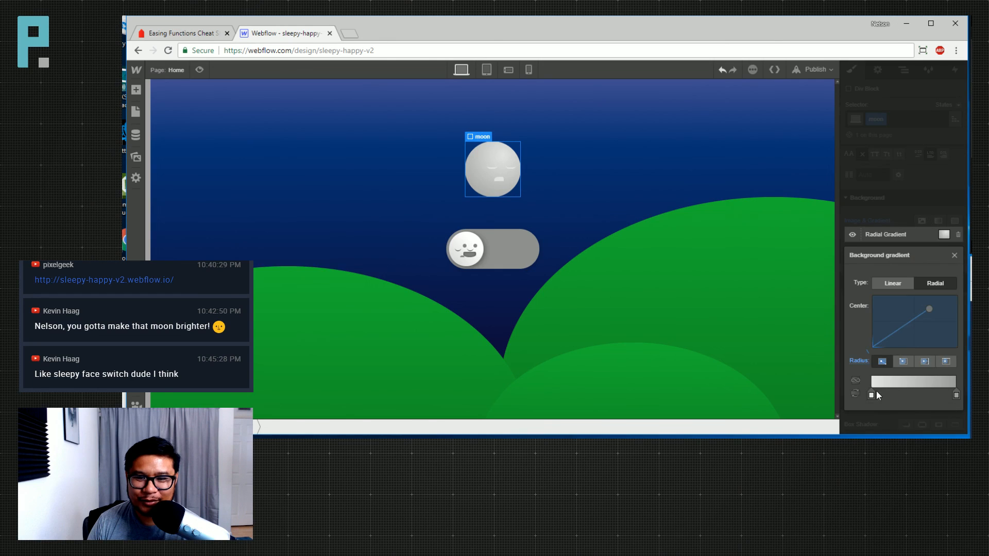
{"action": "left_click", "coordinate": [956, 395]}
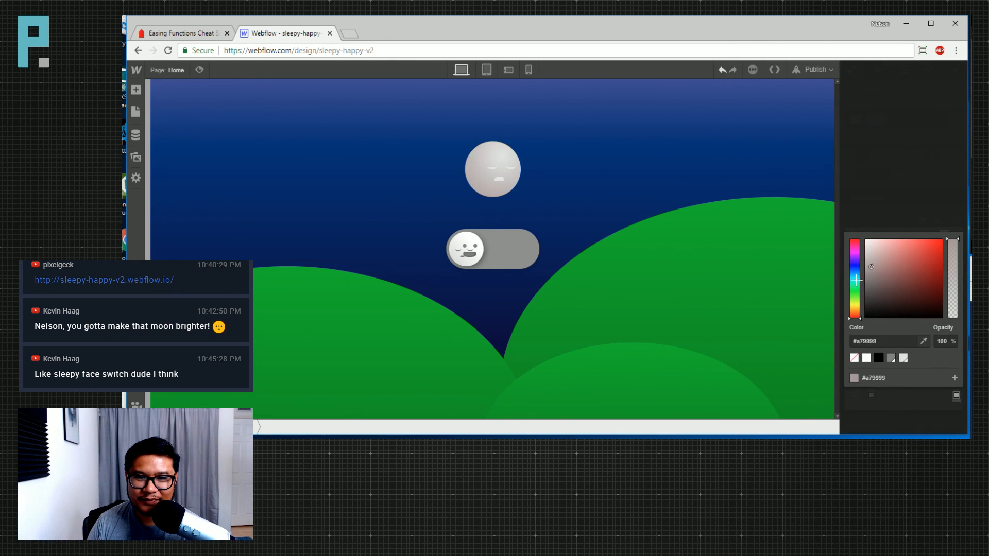
{"action": "left_click_drag", "start_coordinate": [849, 289], "coordinate": [841, 292]}
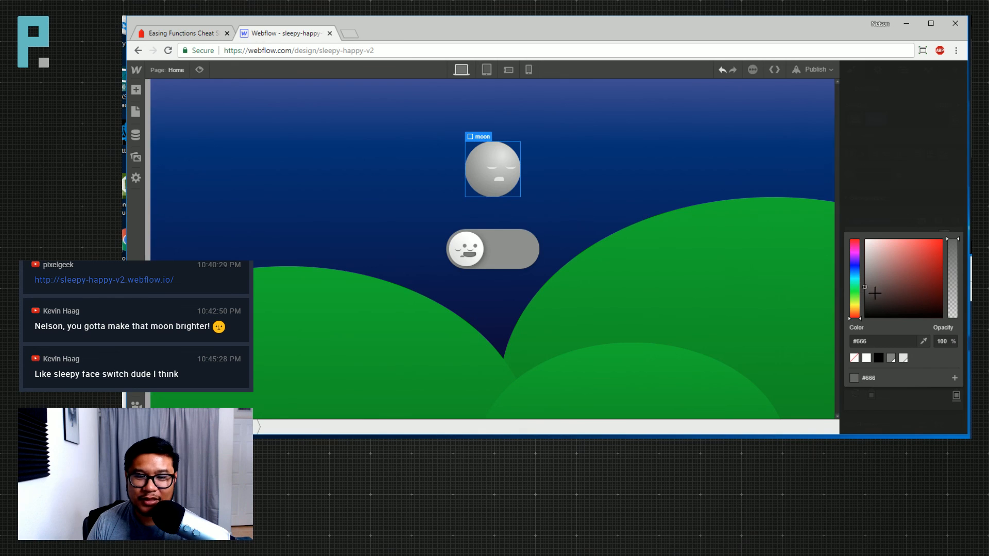
{"action": "left_click", "coordinate": [895, 163]}
{"action": "left_click", "coordinate": [870, 199]}
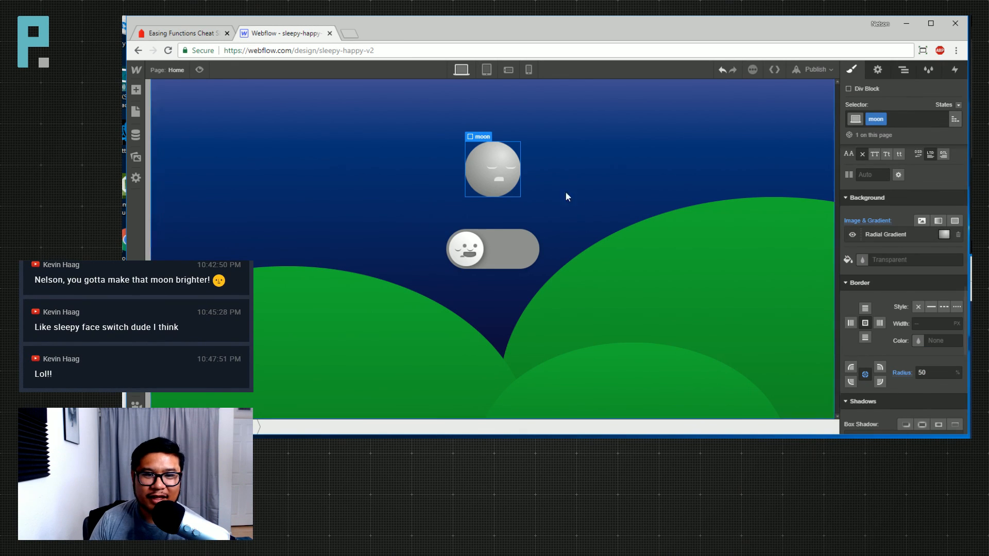
Select the moon's left eye, switch to its base moon eye class and target the bottom border for editing
{"action": "left_click", "coordinate": [491, 166]}
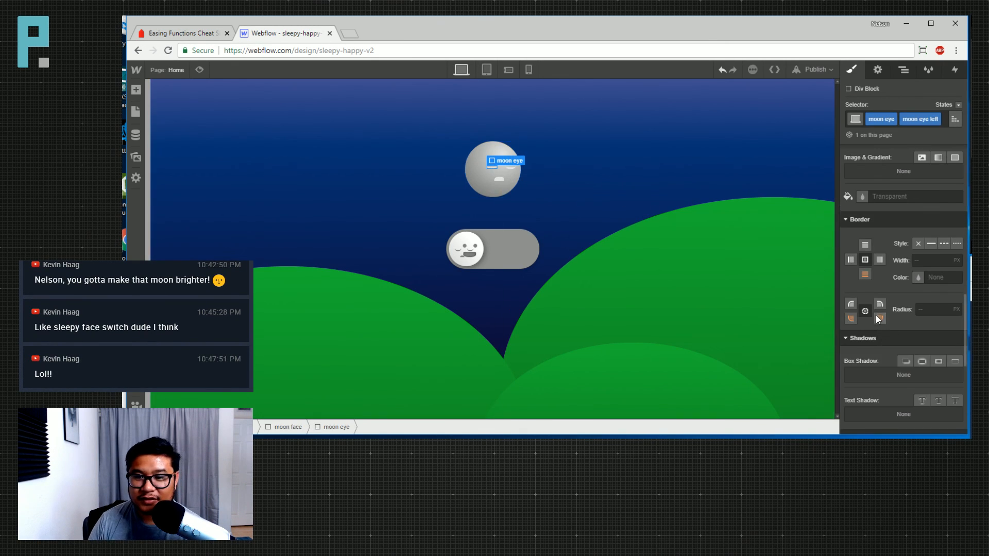
{"action": "left_click", "coordinate": [949, 120]}
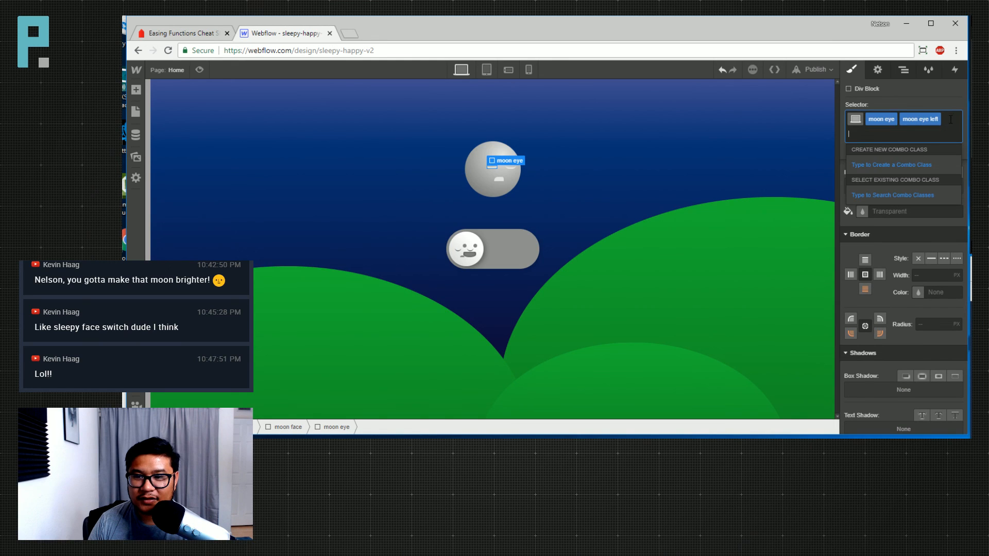
{"action": "key", "text": "Escape"}
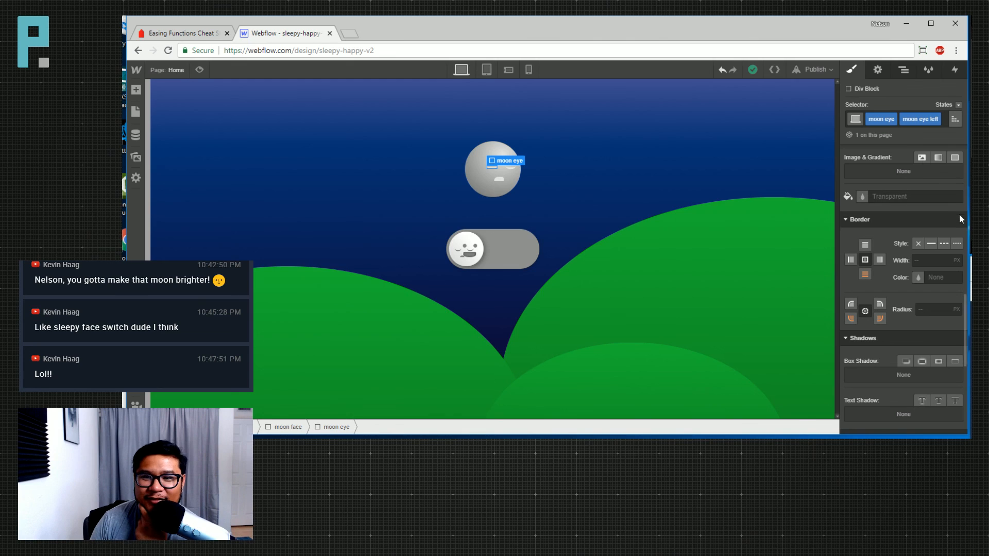
{"action": "left_click", "coordinate": [956, 120]}
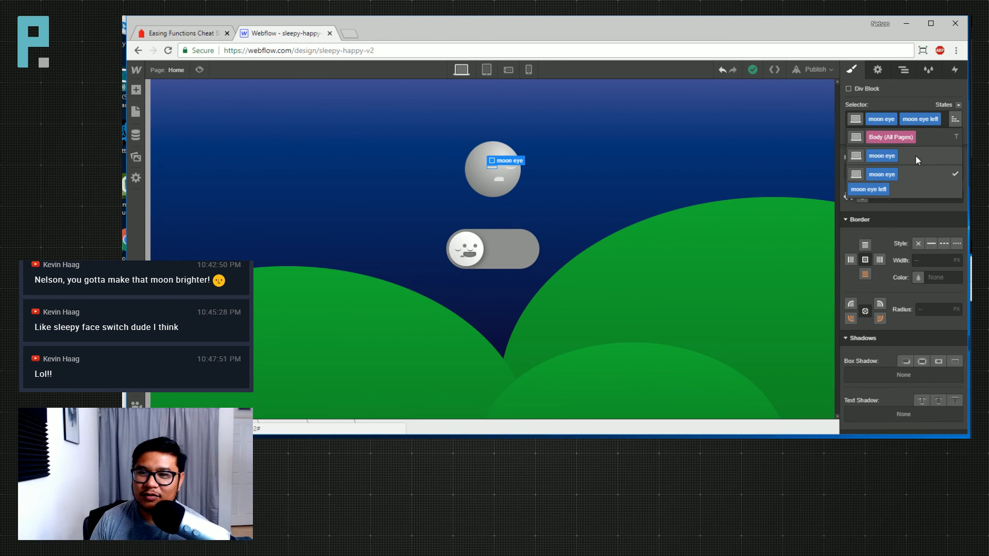
{"action": "left_click", "coordinate": [935, 119]}
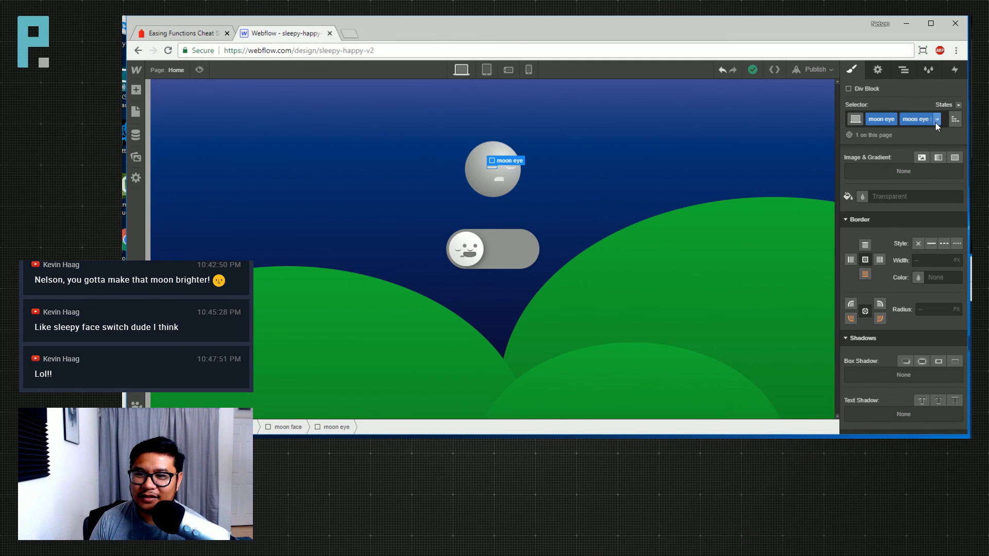
{"action": "left_click", "coordinate": [955, 119]}
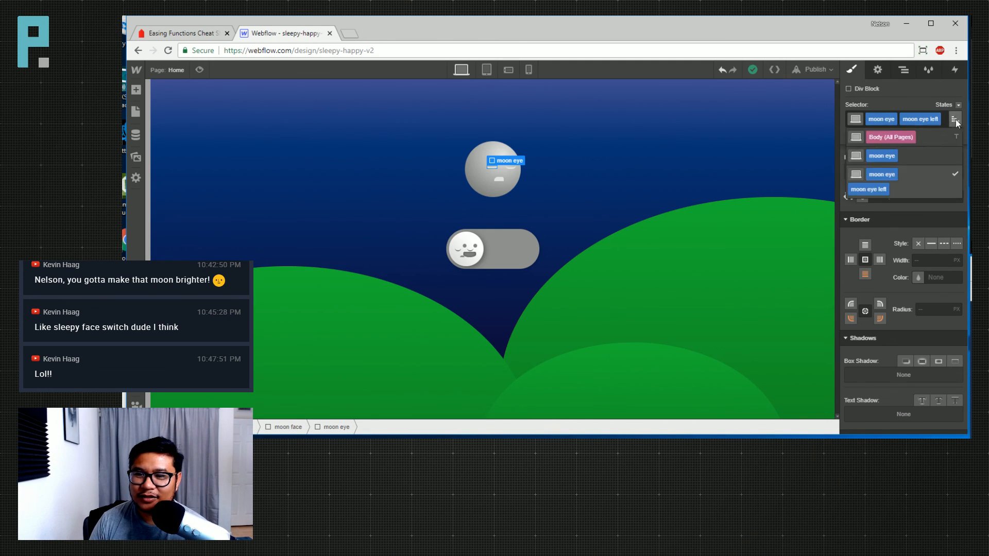
{"action": "left_click", "coordinate": [902, 155]}
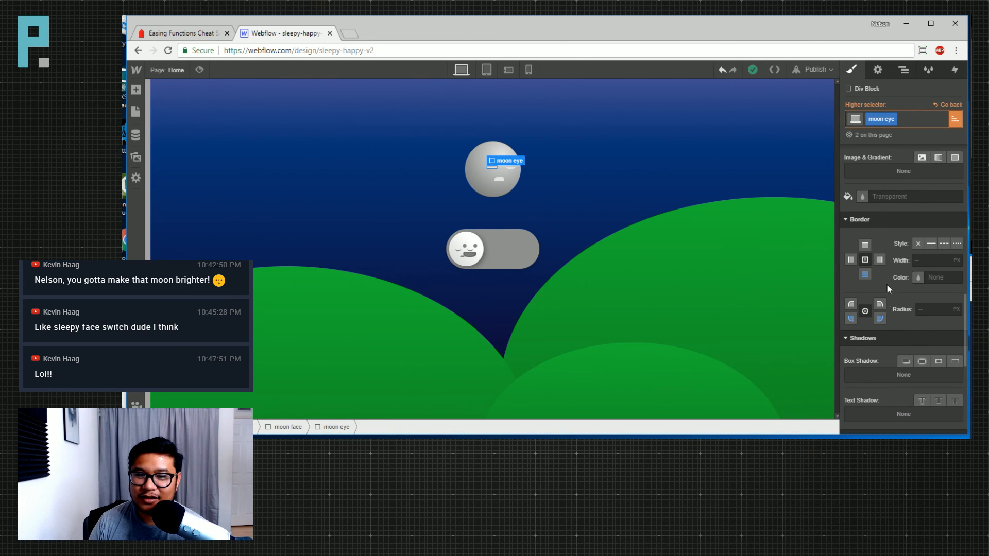
{"action": "scroll", "coordinate": [887, 324], "scroll_direction": "up", "scroll_amount": 1}
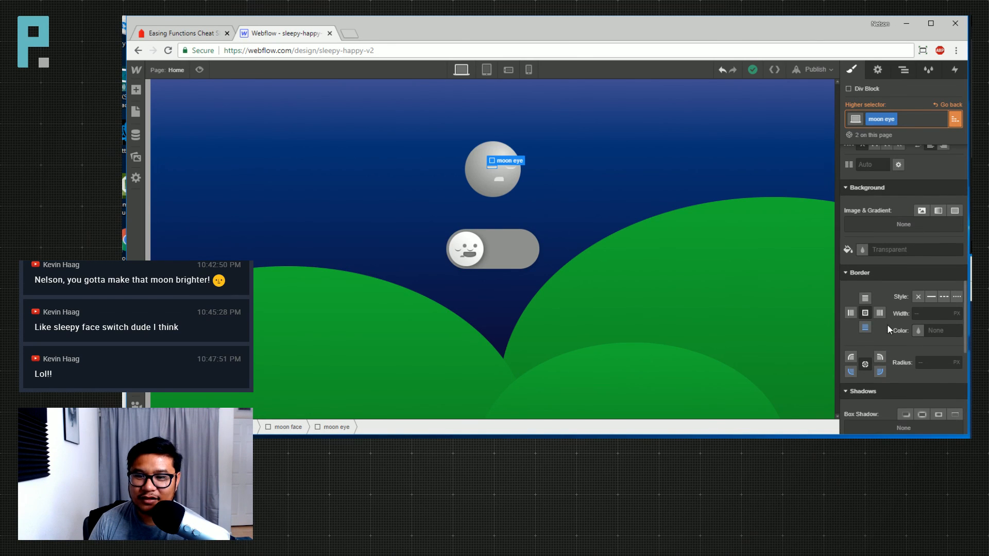
{"action": "left_click", "coordinate": [865, 328]}
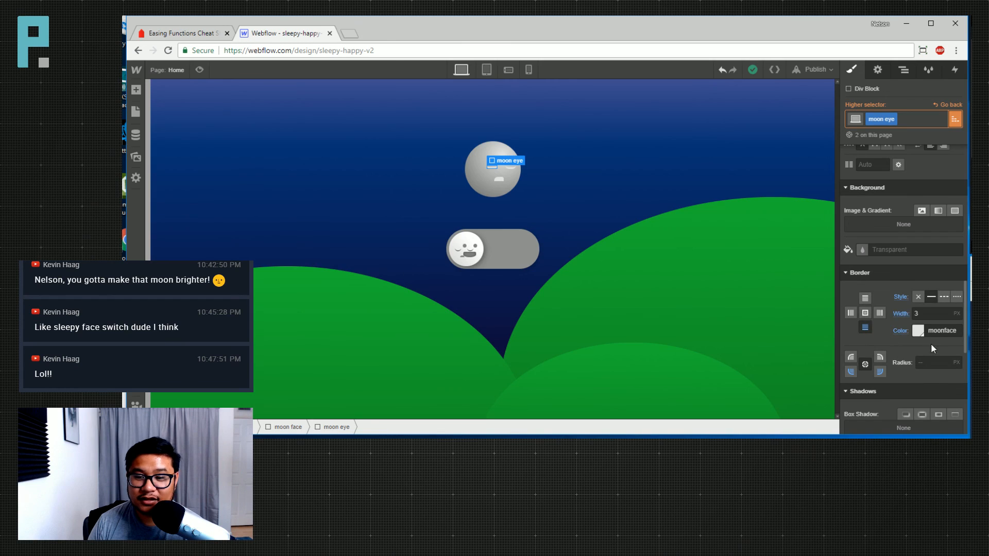
{"action": "left_click", "coordinate": [918, 333]}
{"action": "left_click", "coordinate": [943, 313]}
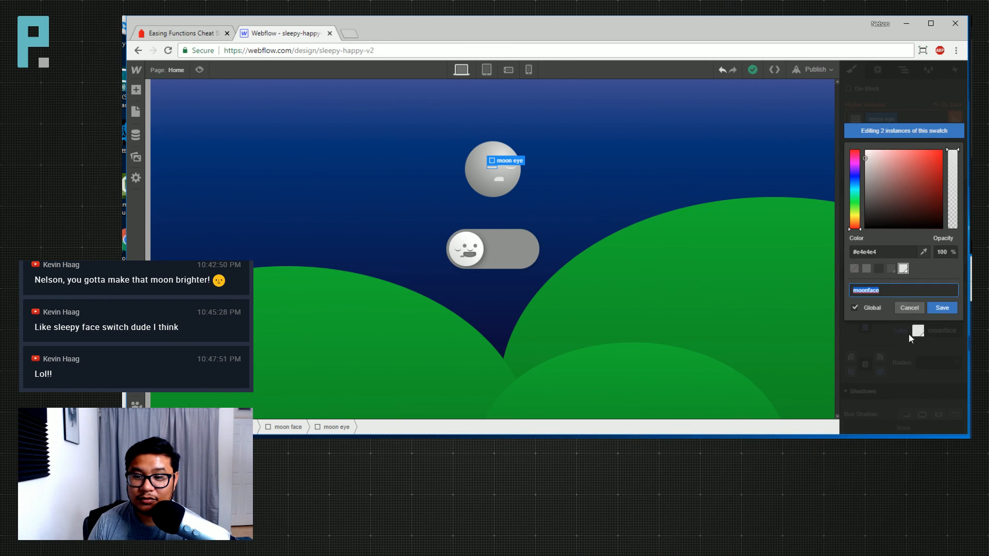
{"action": "left_click_drag", "start_coordinate": [871, 163], "coordinate": [843, 201]}
{"action": "left_click", "coordinate": [924, 110]}
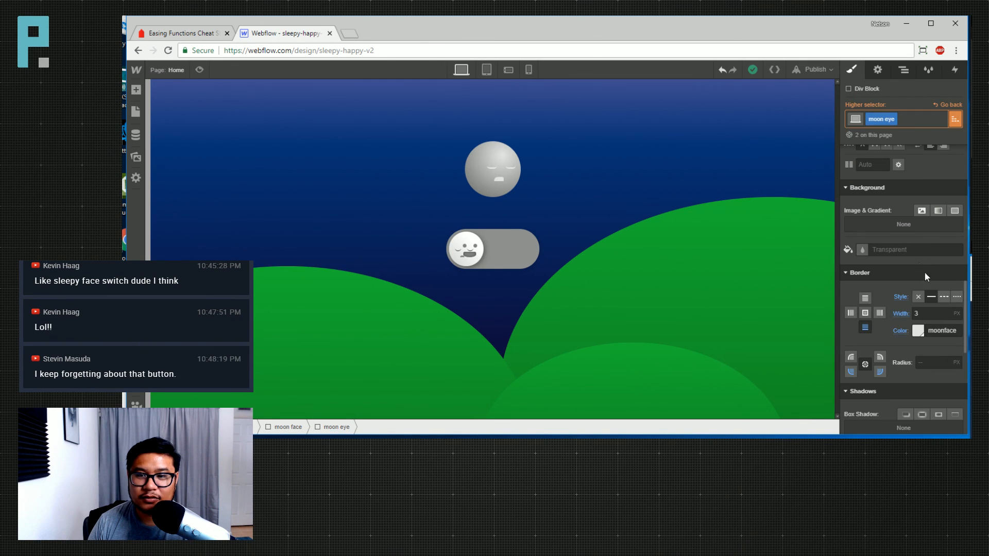
Change the global moonface swatch used by the moon eye border to #575757 and save it
{"action": "left_click", "coordinate": [915, 329]}
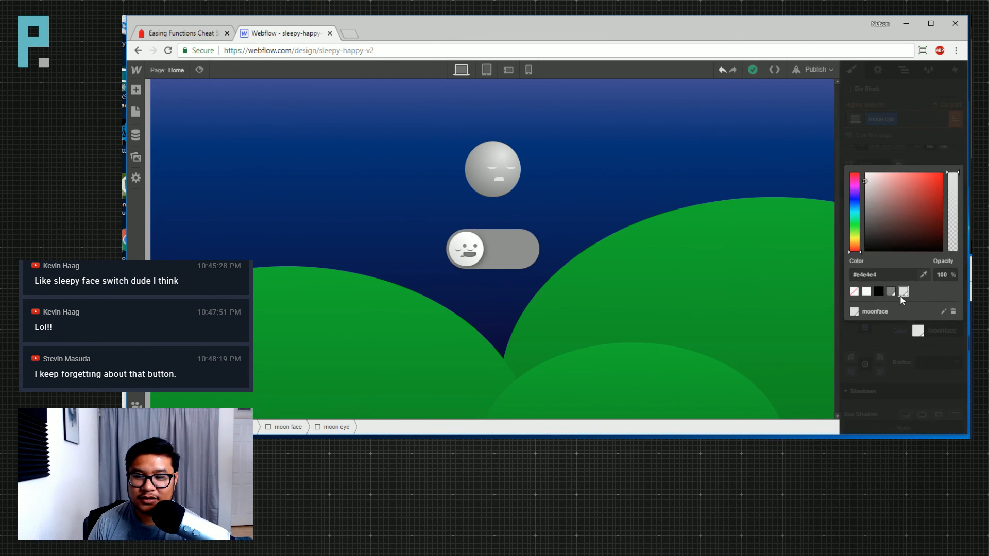
{"action": "left_click", "coordinate": [944, 311]}
{"action": "left_click_drag", "start_coordinate": [871, 199], "coordinate": [850, 202]}
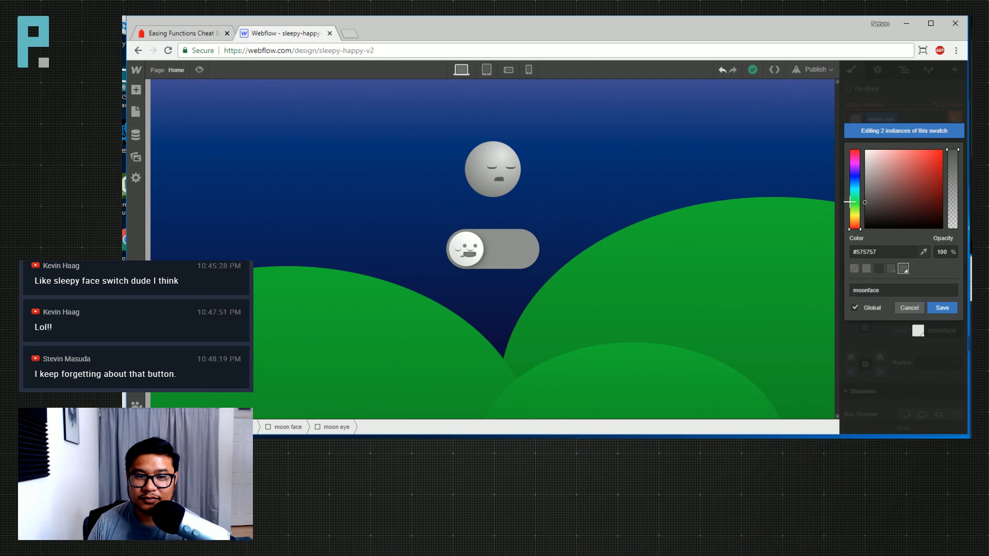
{"action": "left_click", "coordinate": [940, 311]}
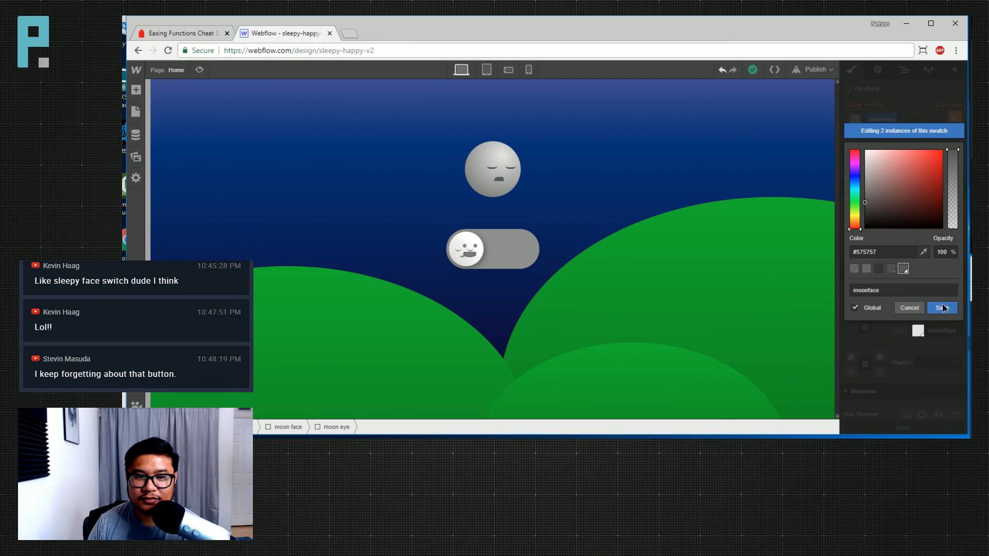
{"action": "key", "text": "Escape"}
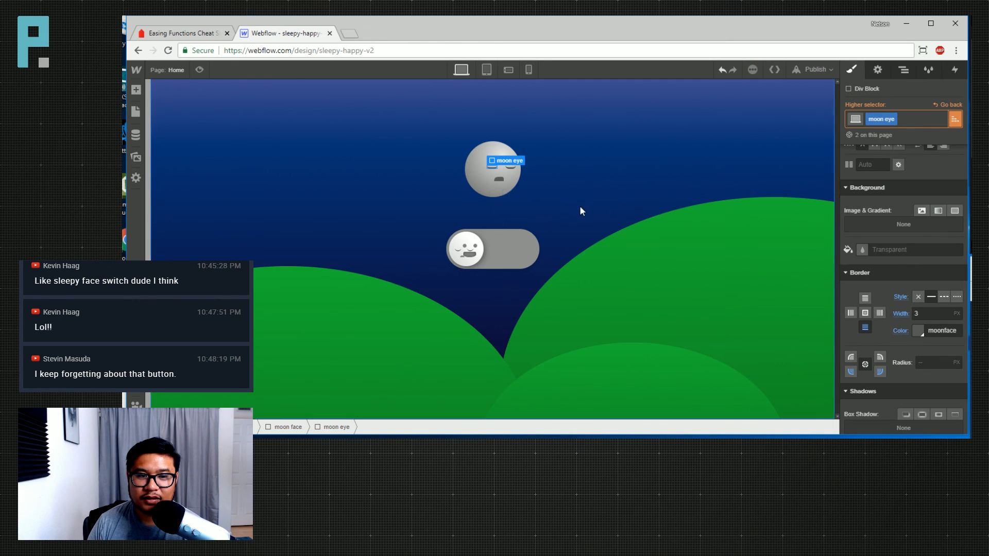
Try a black box shadow on the moon's mouth at 117 degrees with distance 10, blur 10 and size 5, and delete it
{"action": "left_click", "coordinate": [499, 178]}
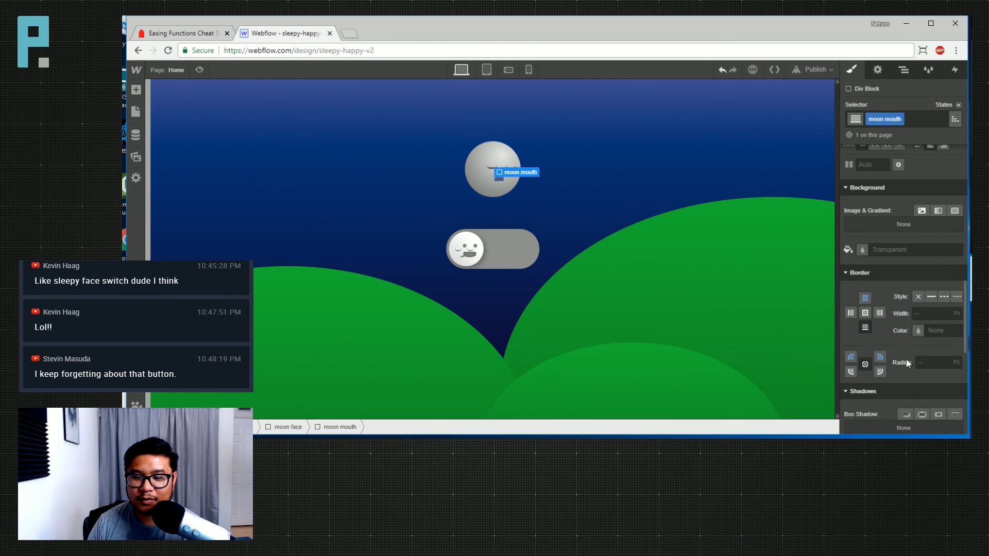
{"action": "scroll", "coordinate": [906, 355], "scroll_direction": "down", "scroll_amount": 5}
{"action": "scroll", "coordinate": [937, 357], "scroll_direction": "down", "scroll_amount": 1}
{"action": "scroll", "coordinate": [938, 356], "scroll_direction": "up", "scroll_amount": 3}
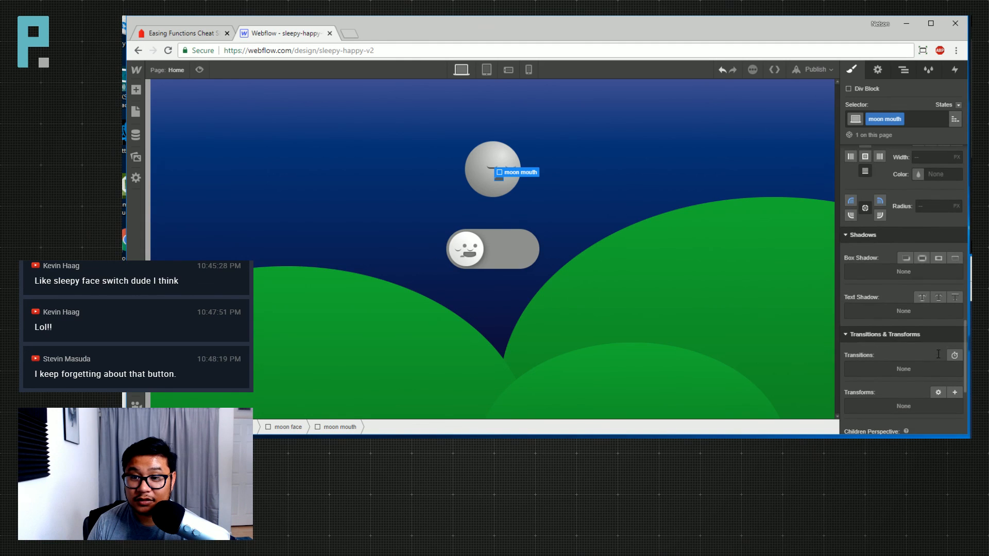
{"action": "left_click", "coordinate": [939, 259]}
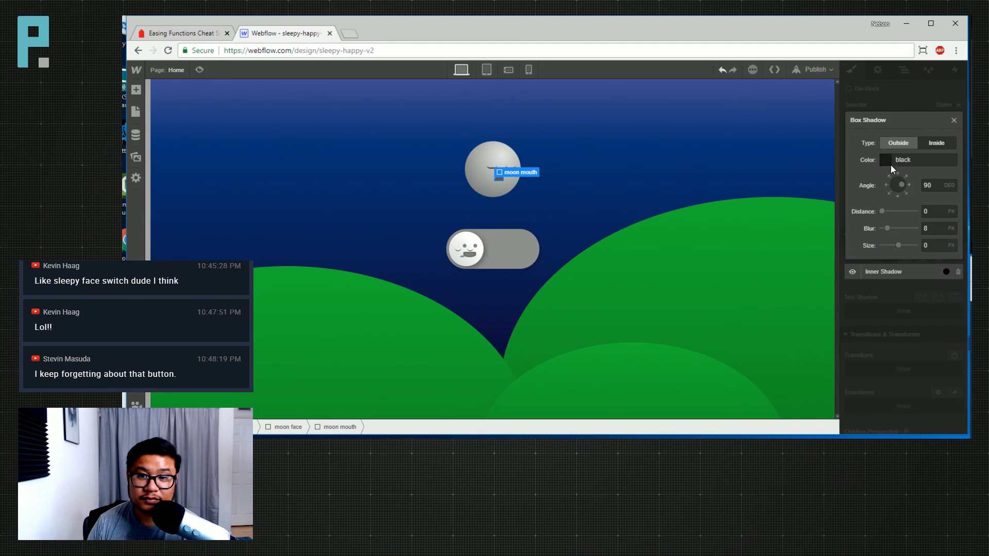
{"action": "mouse_move", "coordinate": [887, 227]}
{"action": "left_mouse_down"}
{"action": "mouse_move", "coordinate": [897, 227]}
{"action": "mouse_move", "coordinate": [888, 227]}
{"action": "mouse_move", "coordinate": [887, 212]}
{"action": "left_mouse_up"}
{"action": "left_click", "coordinate": [890, 195]}
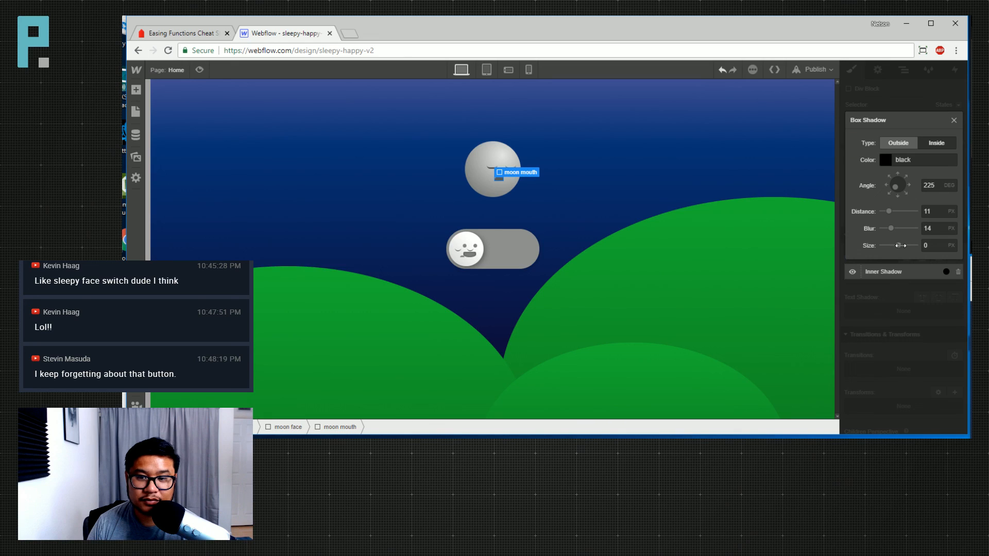
{"action": "left_click_drag", "start_coordinate": [901, 245], "coordinate": [901, 246]}
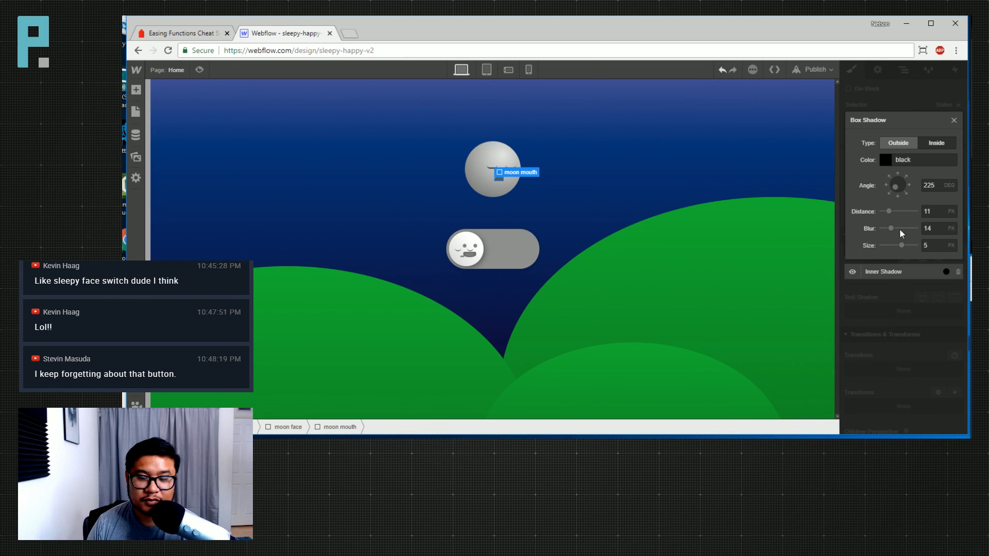
{"action": "left_click", "coordinate": [892, 175]}
{"action": "left_click_drag", "start_coordinate": [896, 192], "coordinate": [901, 189]}
{"action": "mouse_move", "coordinate": [891, 228]}
{"action": "left_mouse_down"}
{"action": "mouse_move", "coordinate": [869, 230]}
{"action": "mouse_move", "coordinate": [888, 229]}
{"action": "mouse_move", "coordinate": [888, 213]}
{"action": "left_mouse_up"}
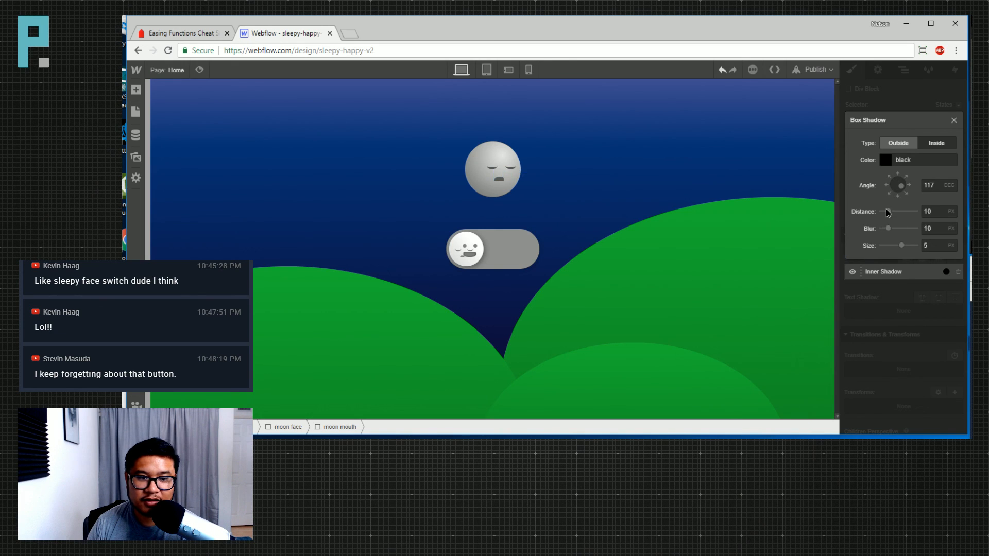
{"action": "left_click", "coordinate": [941, 261]}
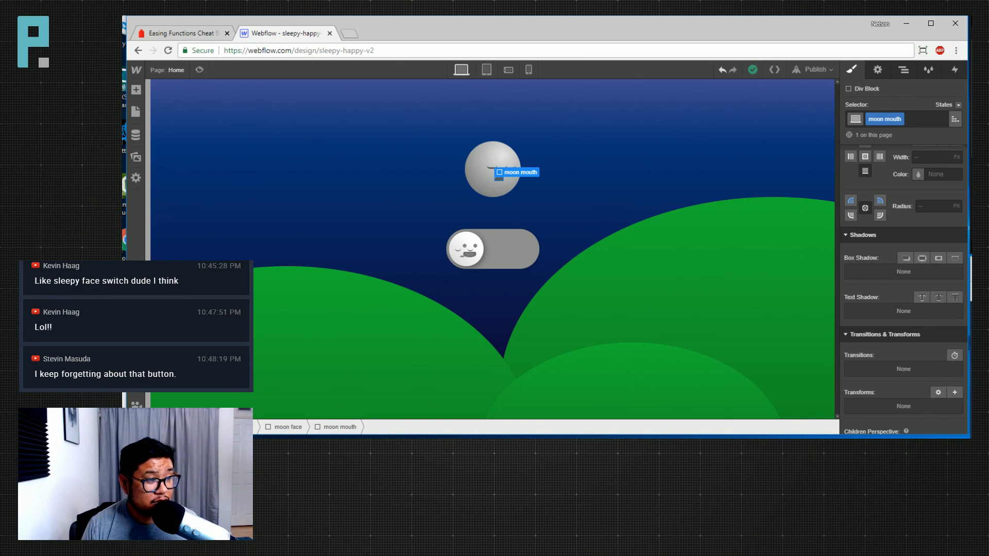
Preview the page and flip the toggle to happy and back to sleepy to check the moon animation
{"action": "left_click", "coordinate": [563, 213]}
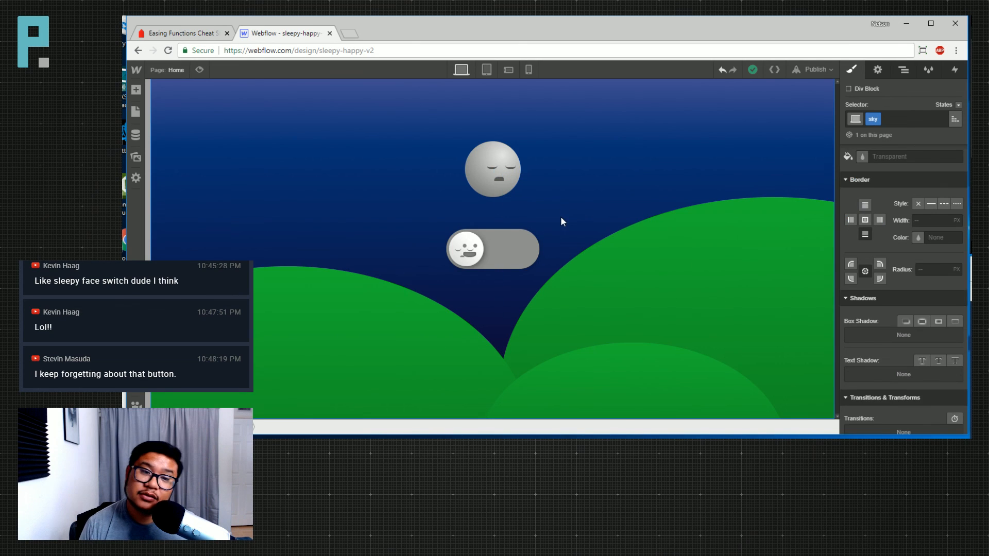
{"action": "left_click", "coordinate": [201, 71]}
{"action": "left_click", "coordinate": [531, 254]}
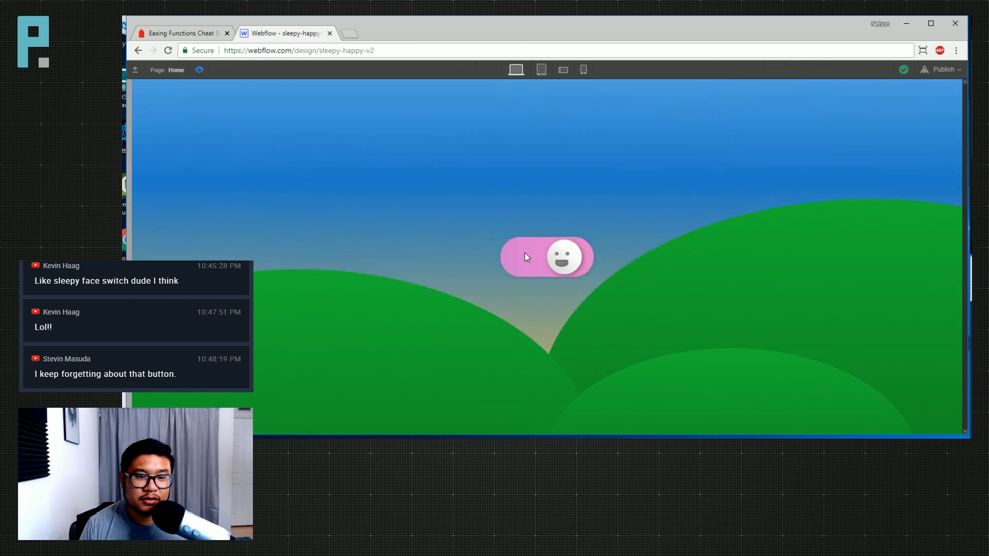
{"action": "left_click", "coordinate": [576, 263]}
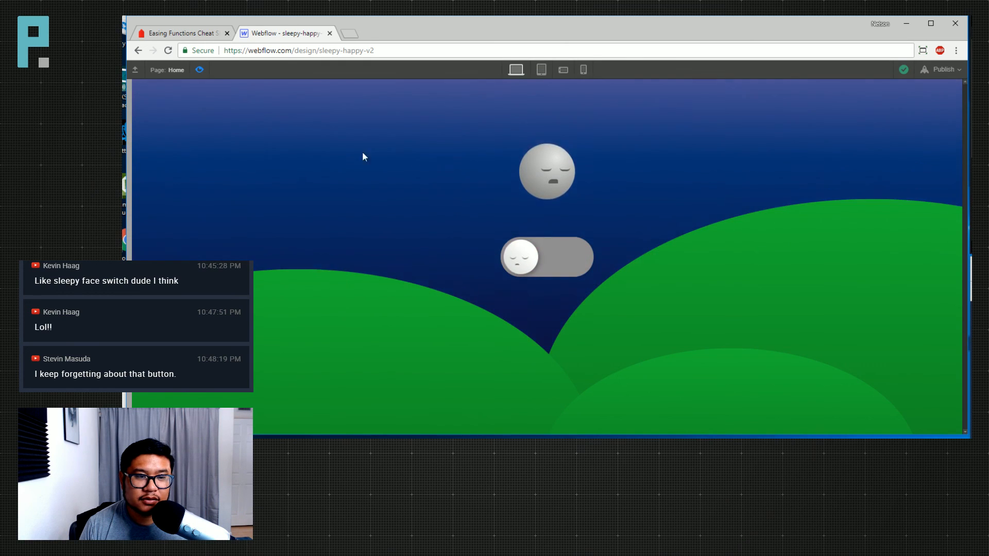
{"action": "key", "text": "ctrl+shift+p"}
Select the sun and reset its display setting so the element is no longer hidden
{"action": "left_click", "coordinate": [903, 70]}
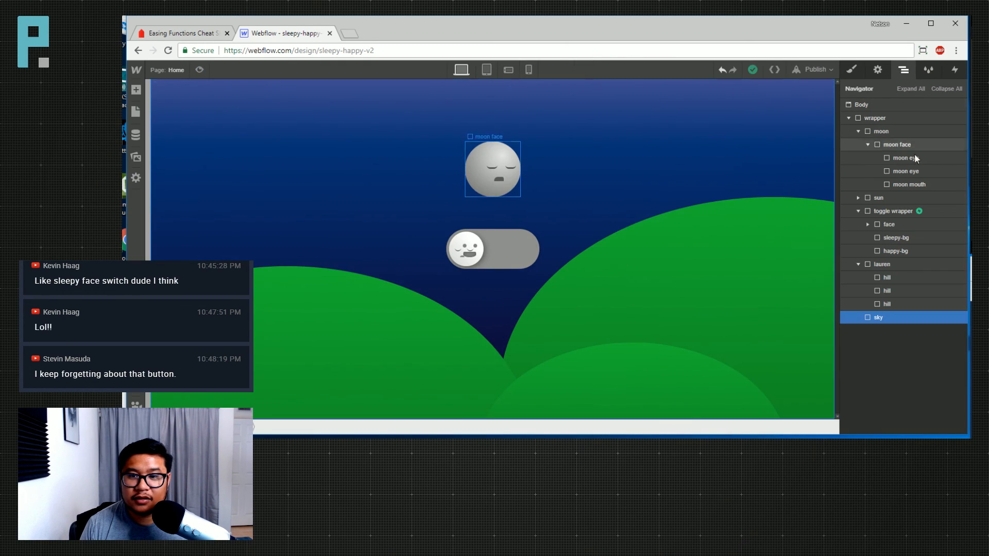
{"action": "left_click", "coordinate": [851, 70]}
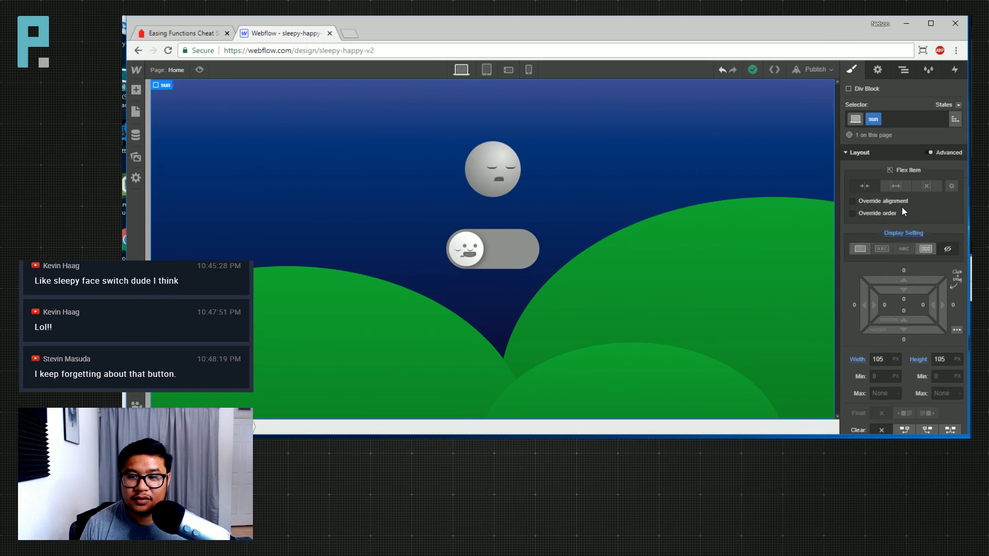
{"action": "left_click", "coordinate": [903, 233]}
{"action": "left_click", "coordinate": [921, 251]}
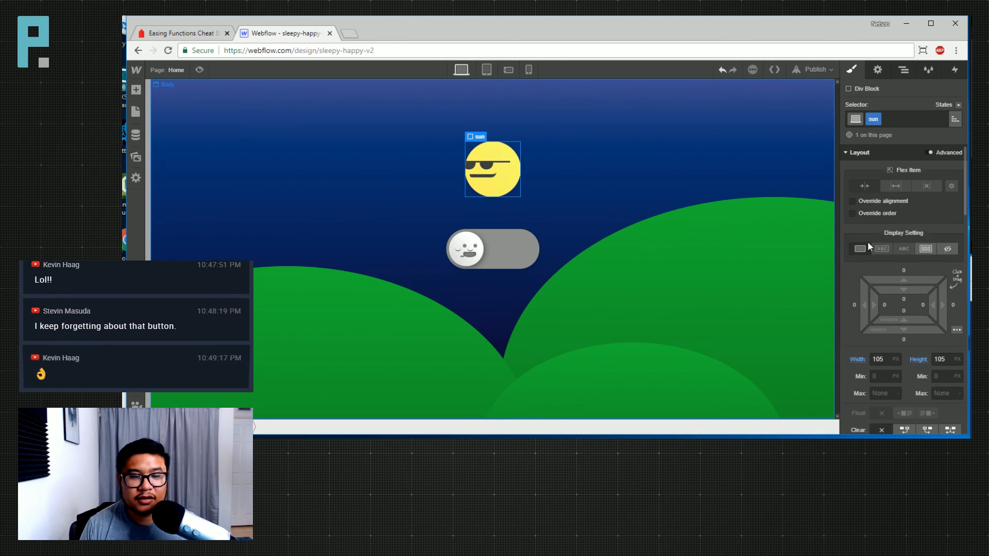
Preview the page again and run the toggle both ways to check how the sun and moon change places
{"action": "key", "text": "ctrl+shift+p"}
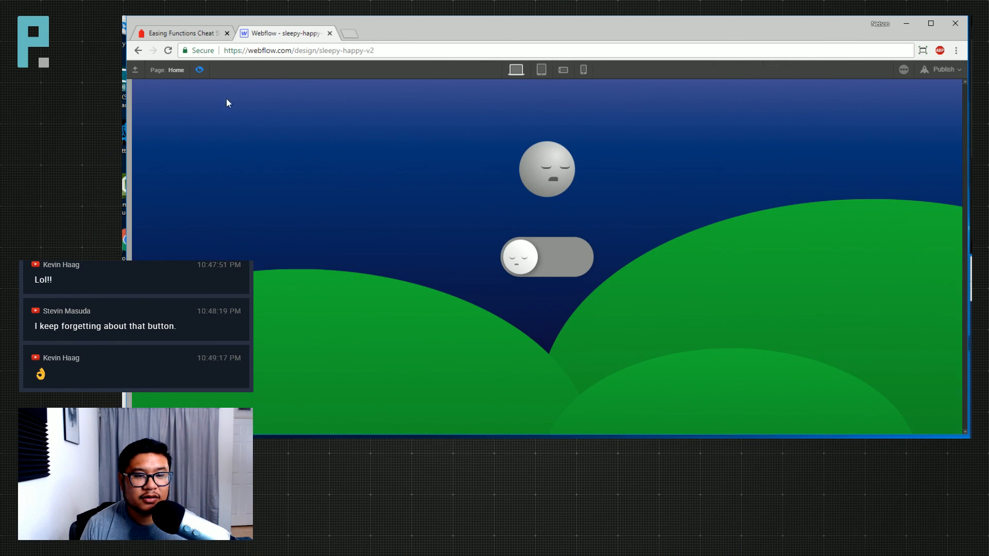
{"action": "left_click", "coordinate": [519, 253]}
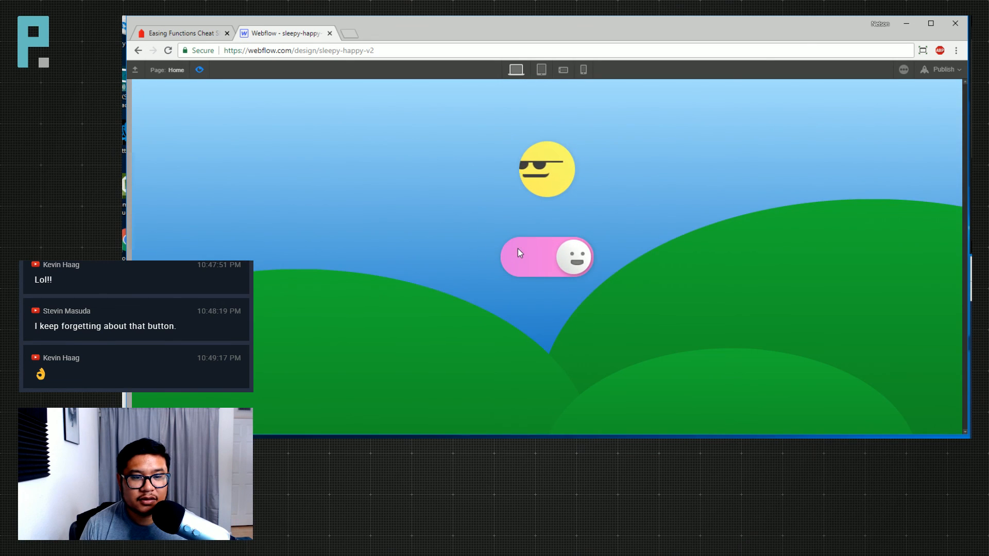
{"action": "left_click", "coordinate": [577, 262]}
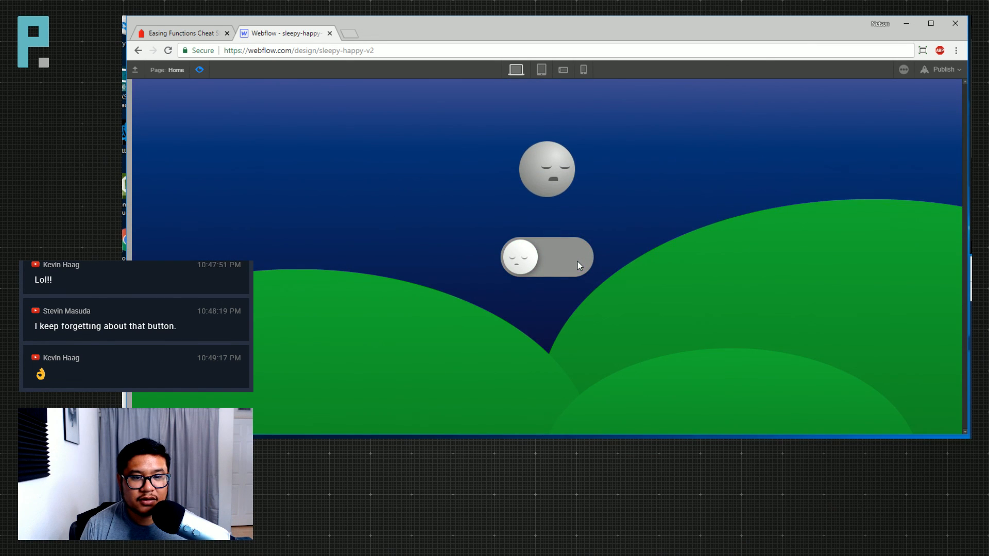
{"action": "key", "text": "ctrl+shift+p"}
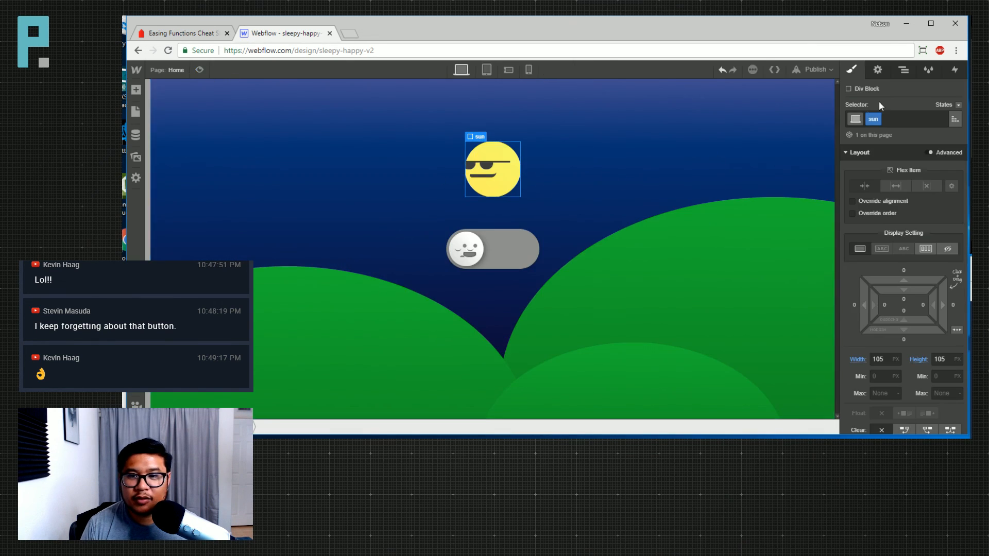
Select the toggle wrapper and open its sleepy to happy animation for editing
{"action": "left_click", "coordinate": [903, 72]}
{"action": "left_click", "coordinate": [946, 210]}
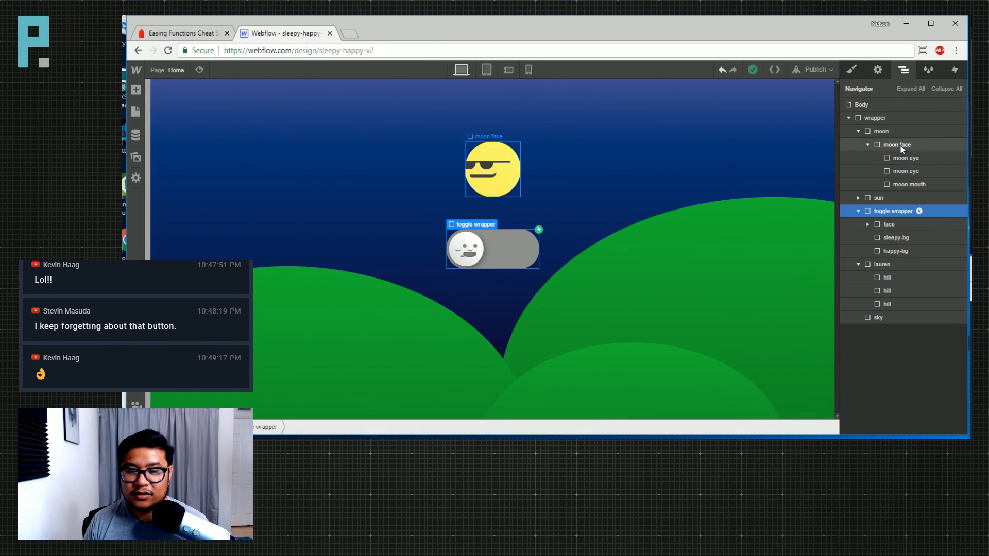
{"action": "left_click", "coordinate": [955, 71]}
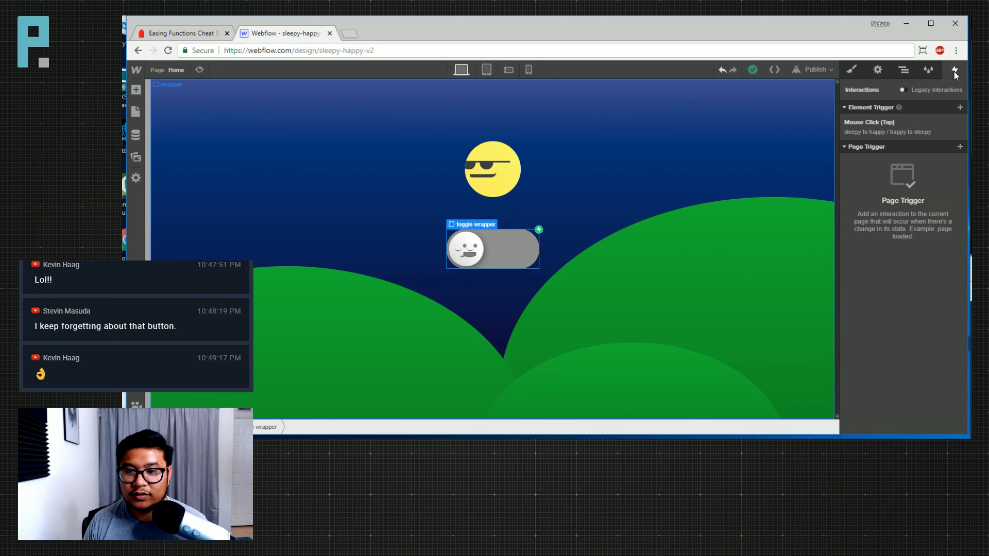
{"action": "left_click", "coordinate": [902, 189]}
{"action": "left_click", "coordinate": [876, 190]}
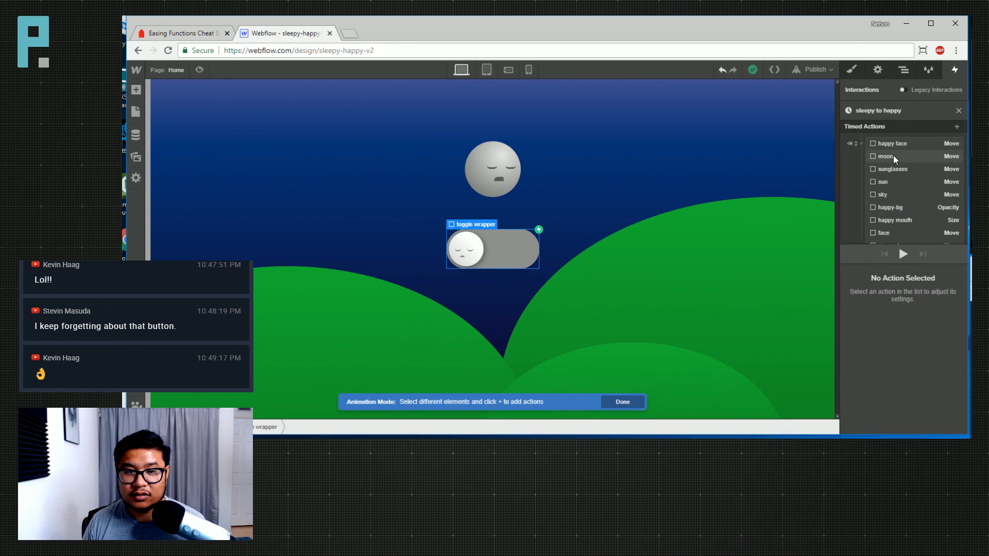
Add a move action for the moon face to the initial state of sleepy to happy, with X at 74 px
{"action": "left_click", "coordinate": [893, 155]}
{"action": "left_click", "coordinate": [904, 71]}
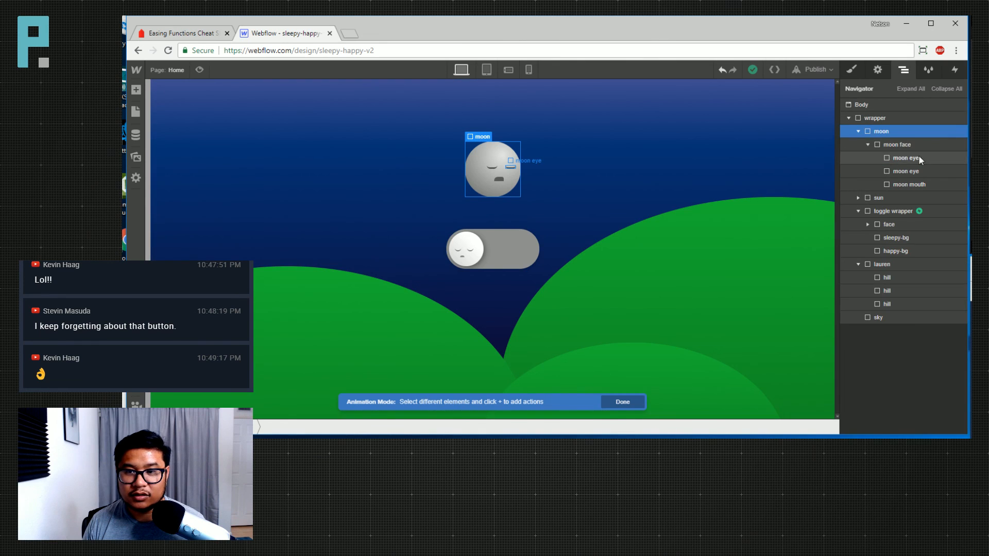
{"action": "left_click", "coordinate": [899, 145]}
{"action": "left_click", "coordinate": [956, 70]}
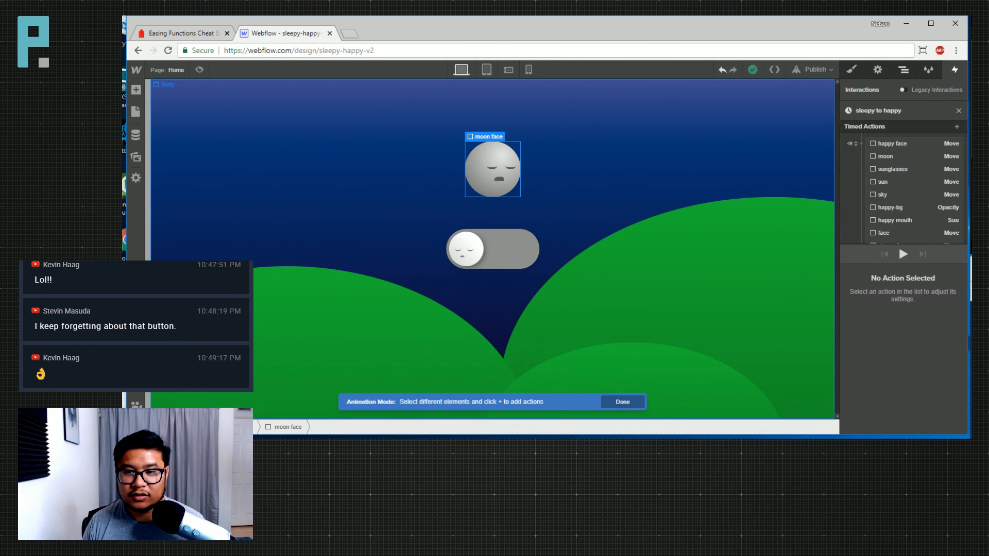
{"action": "left_click", "coordinate": [862, 144]}
{"action": "left_click", "coordinate": [858, 176]}
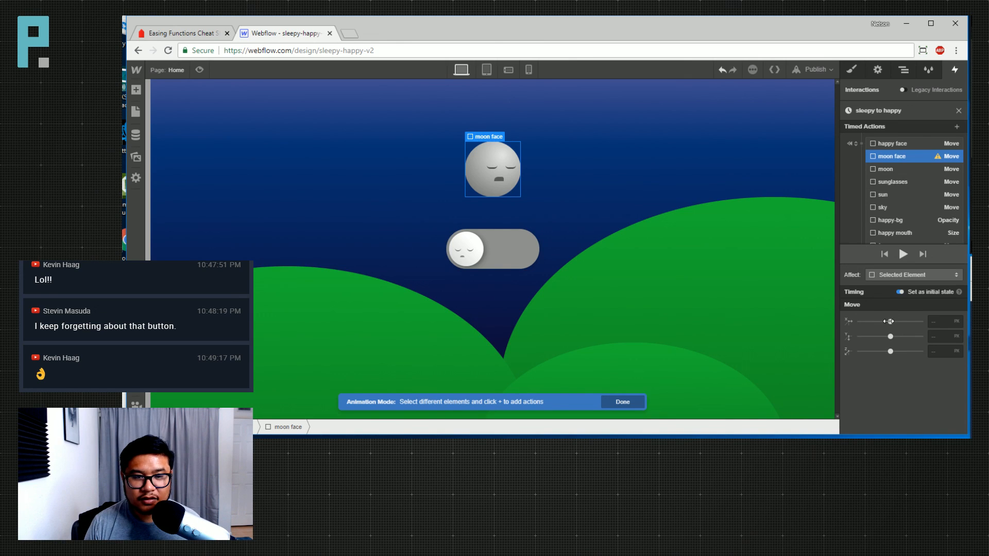
{"action": "left_click_drag", "start_coordinate": [890, 322], "coordinate": [895, 322]}
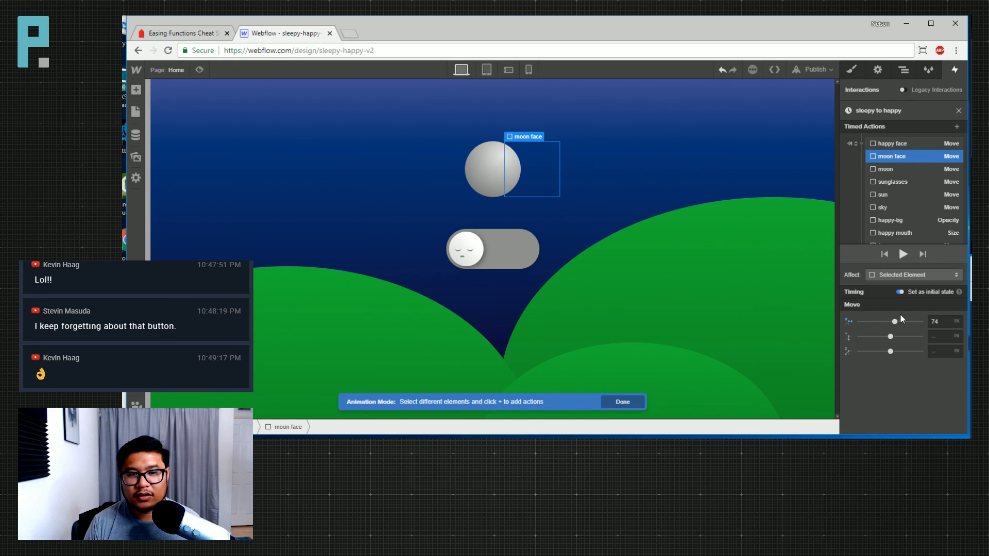
Add a second moon face move action at 0.00 s in sleepy to happy, with X at 0 px
{"action": "scroll", "coordinate": [907, 207], "scroll_direction": "down", "scroll_amount": 3}
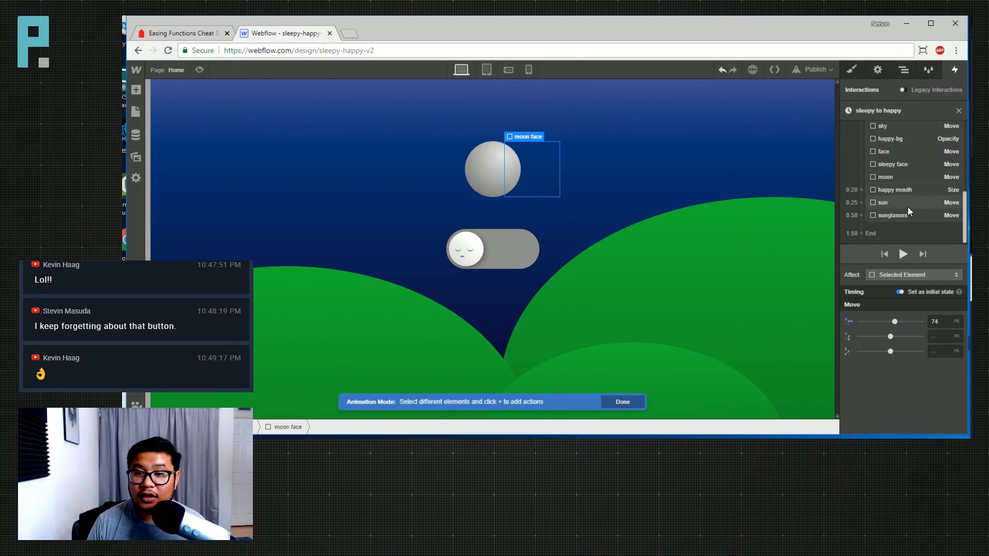
{"action": "scroll", "coordinate": [908, 207], "scroll_direction": "up", "scroll_amount": 3}
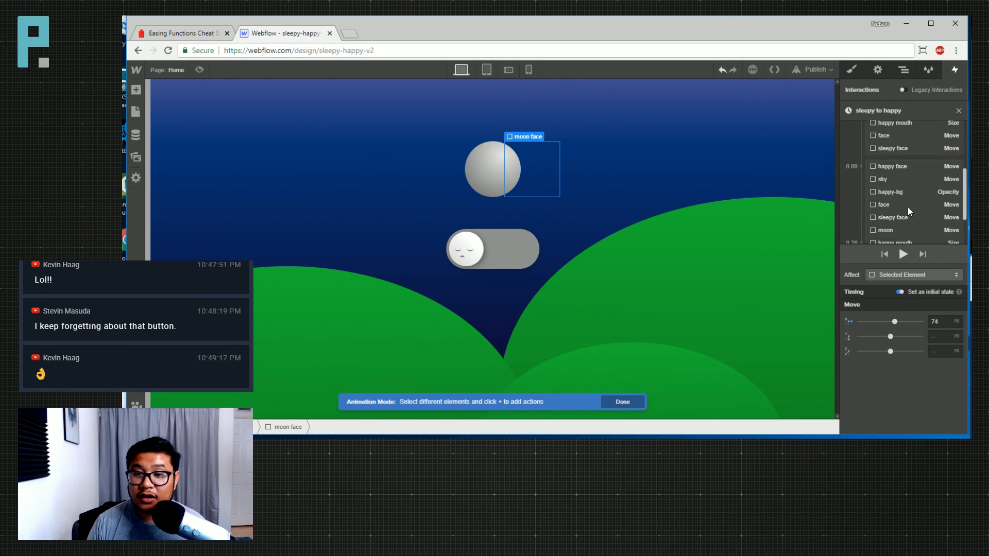
{"action": "left_click", "coordinate": [861, 167]}
{"action": "left_click", "coordinate": [879, 199]}
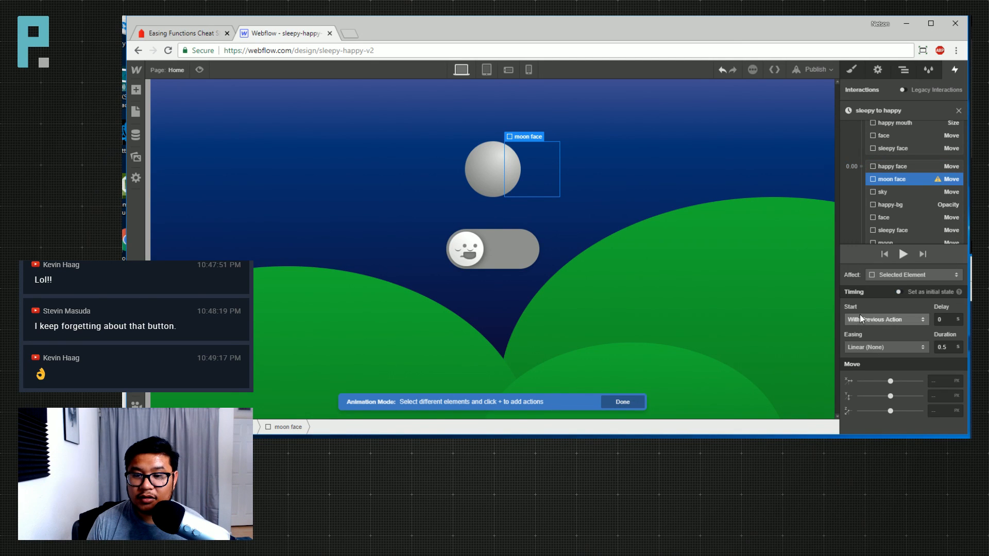
{"action": "left_click", "coordinate": [936, 384]}
{"action": "type", "text": "0"}
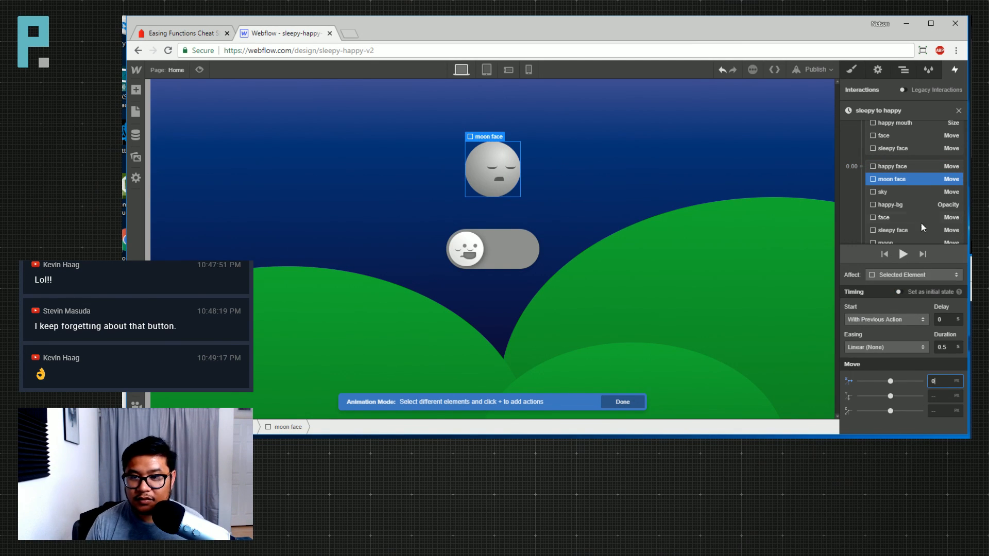
Give the moon face move In Out Circ easing and a 1 s duration, and close the sleepy to happy animation
{"action": "left_click", "coordinate": [898, 347]}
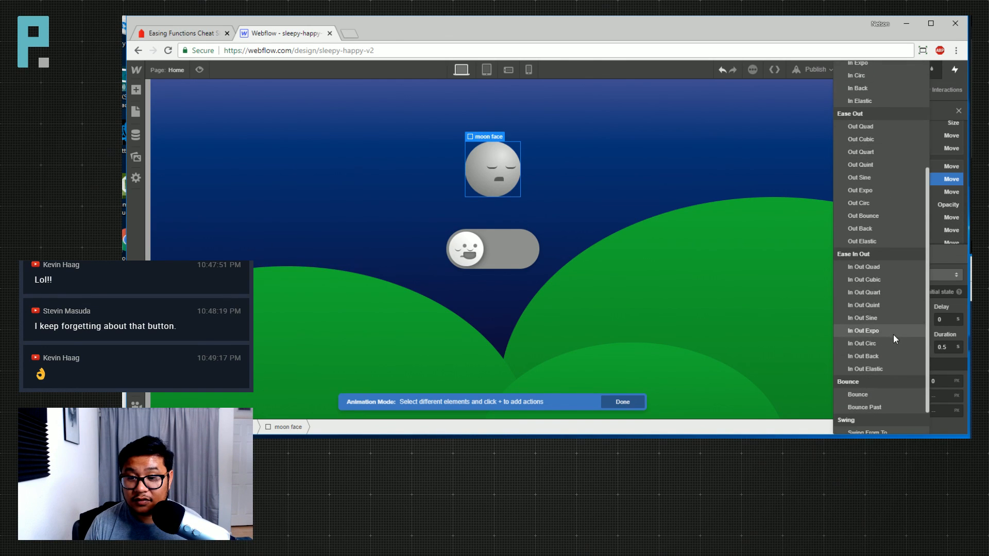
{"action": "left_click", "coordinate": [892, 343]}
{"action": "double_click", "coordinate": [937, 346]}
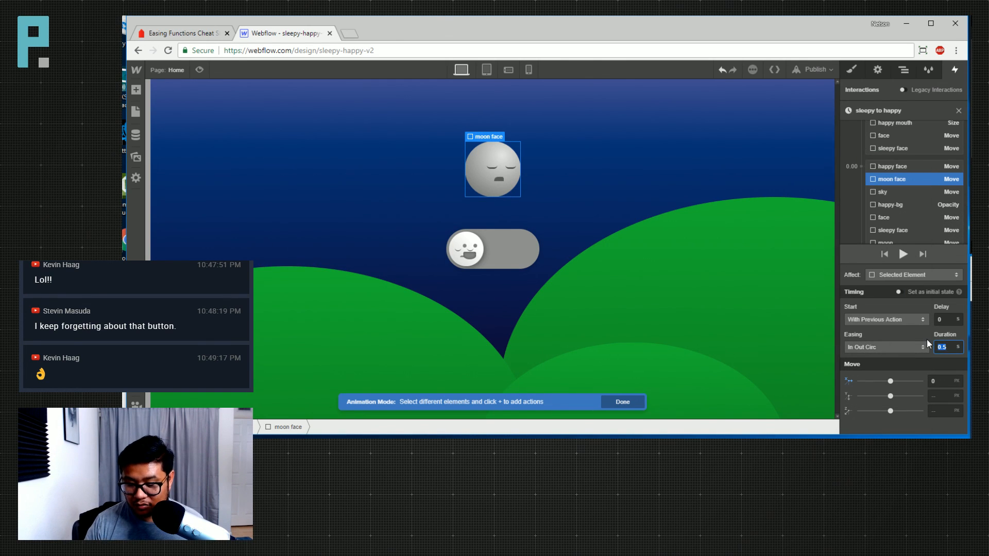
{"action": "type", "text": "1"}
{"action": "key", "text": "Return"}
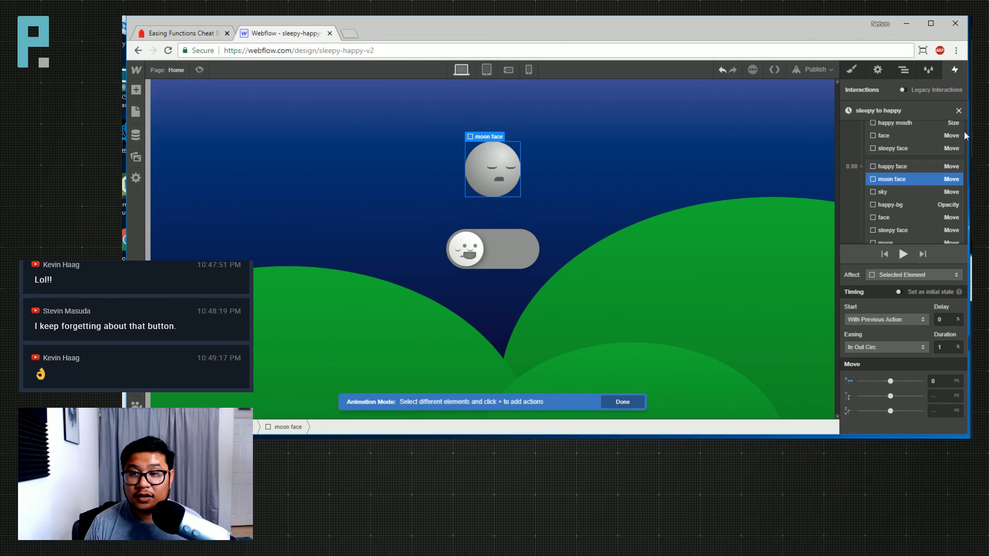
{"action": "left_click", "coordinate": [959, 110]}
Open the happy to sleepy animation for editing
{"action": "left_click", "coordinate": [886, 314]}
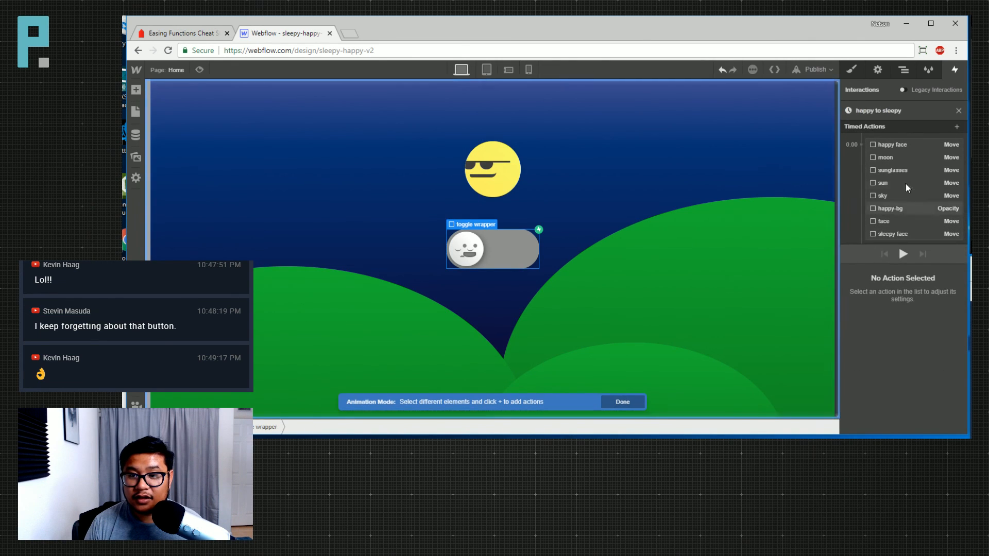
{"action": "left_click", "coordinate": [862, 144]}
{"action": "left_click", "coordinate": [859, 175]}
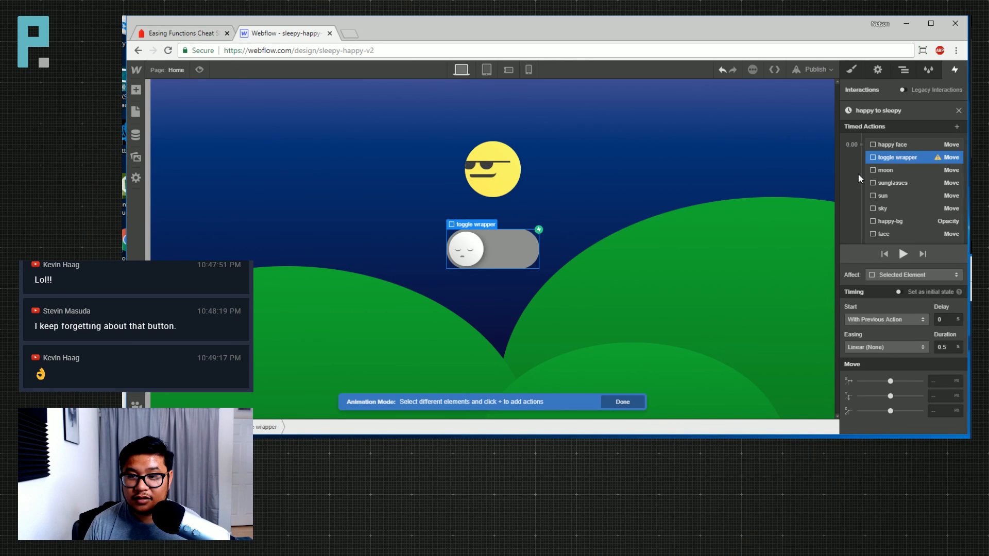
{"action": "left_click", "coordinate": [941, 381]}
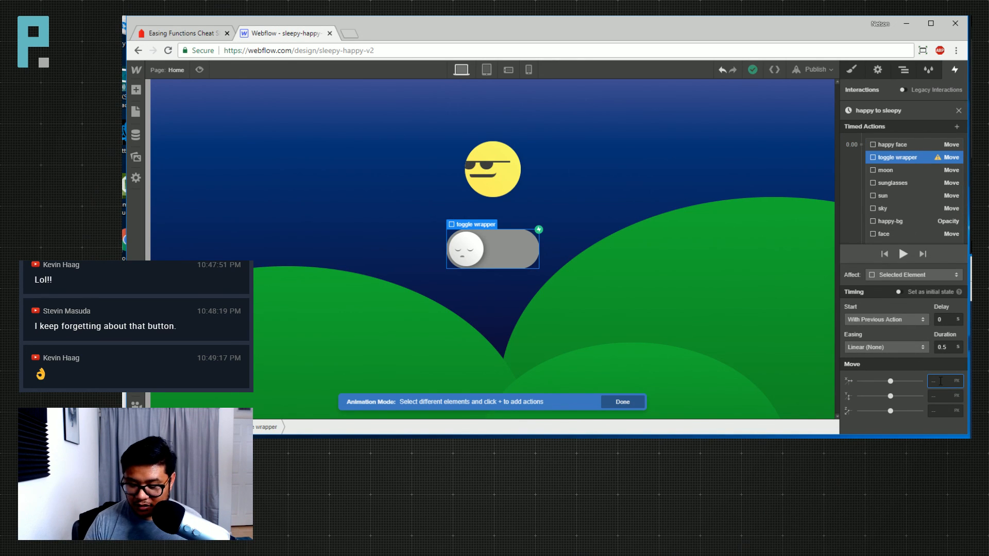
{"action": "type", "text": "74"}
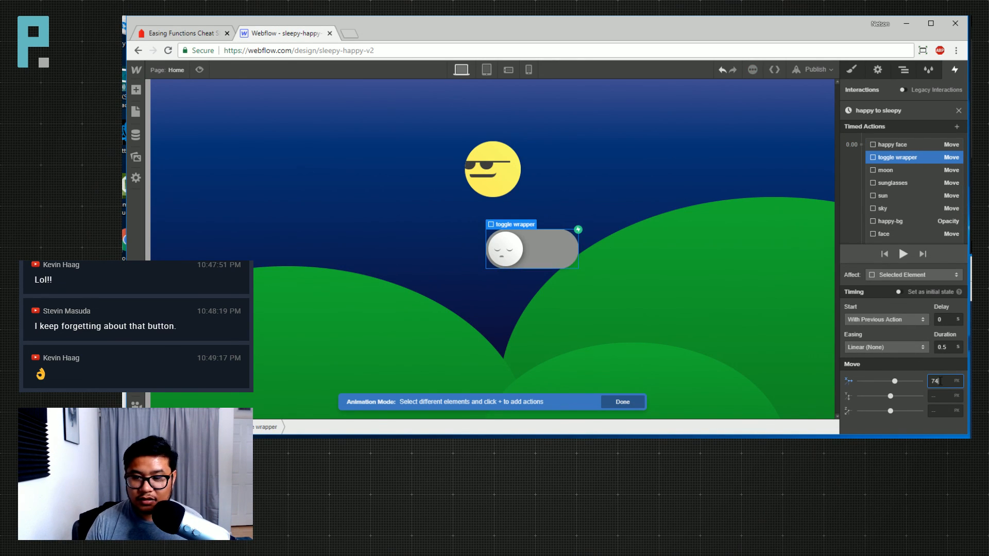
{"action": "left_click", "coordinate": [845, 377]}
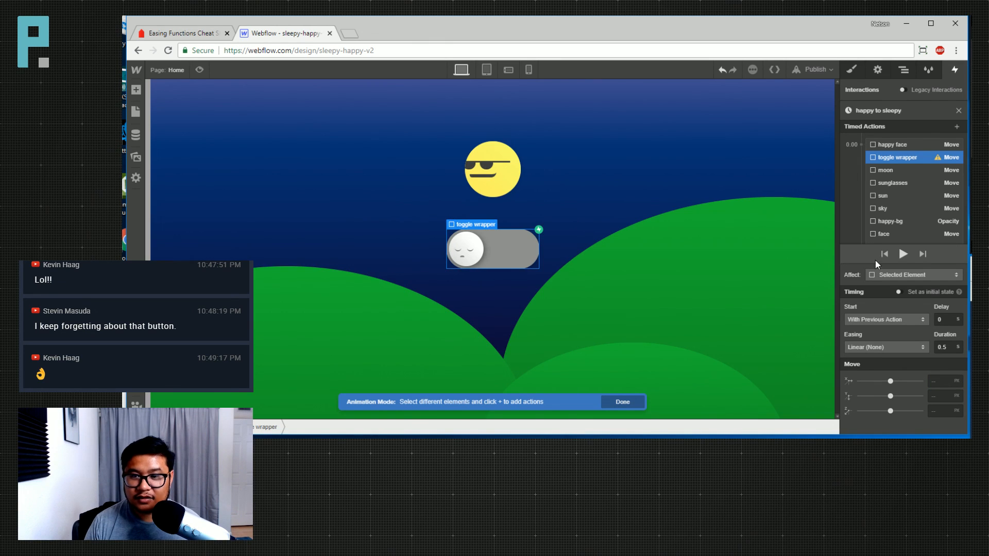
{"action": "key", "text": "Delete"}
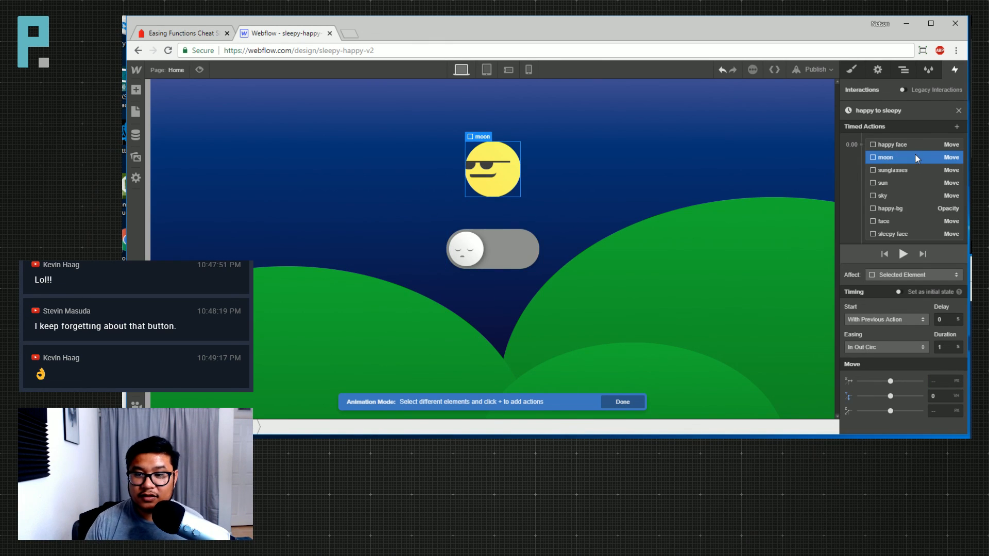
Add a move action for the moon face at 0.00 s in happy to sleepy, with X at 74 px
{"action": "left_click", "coordinate": [901, 72]}
{"action": "left_click", "coordinate": [897, 144]}
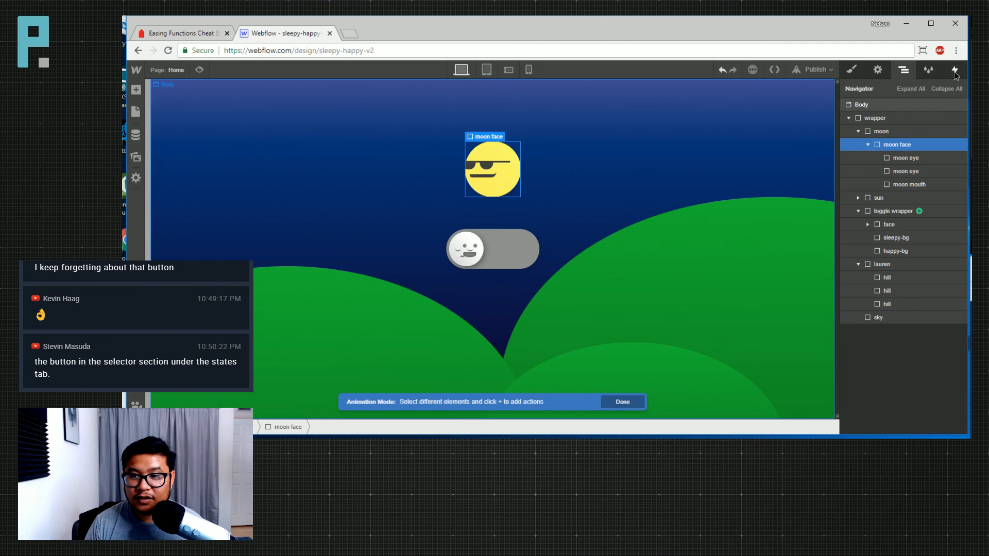
{"action": "left_click", "coordinate": [861, 146]}
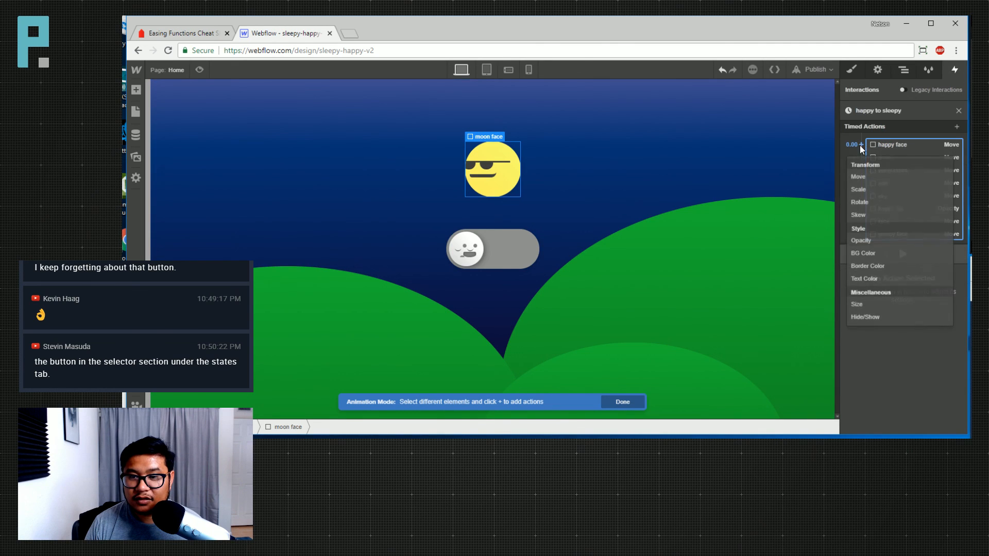
{"action": "left_click", "coordinate": [870, 180]}
{"action": "left_click", "coordinate": [941, 381]}
{"action": "type", "text": "74"}
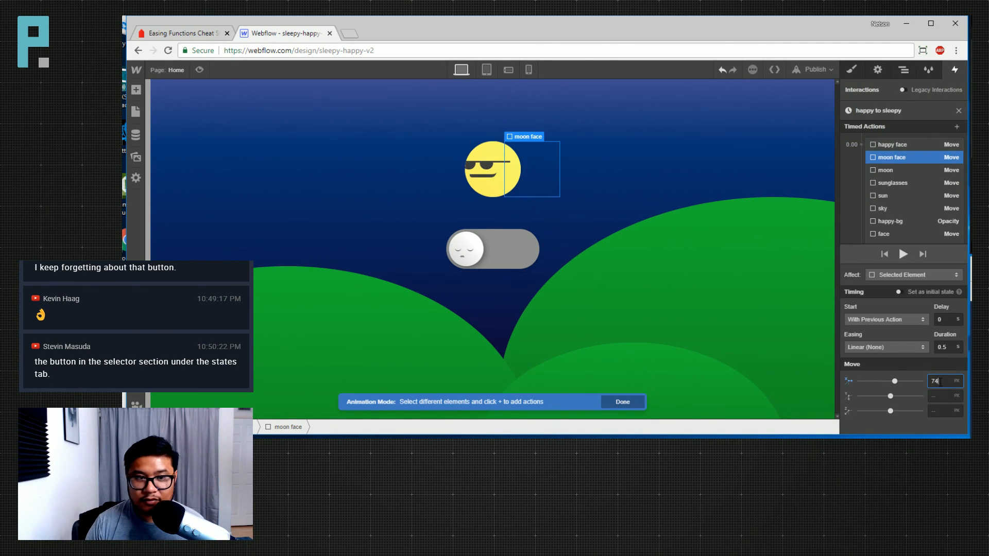
Give the moon face move in happy to sleepy In Out Circ easing and a 1 s duration
{"action": "left_click", "coordinate": [897, 347]}
{"action": "scroll", "coordinate": [893, 359], "scroll_direction": "down", "scroll_amount": 3}
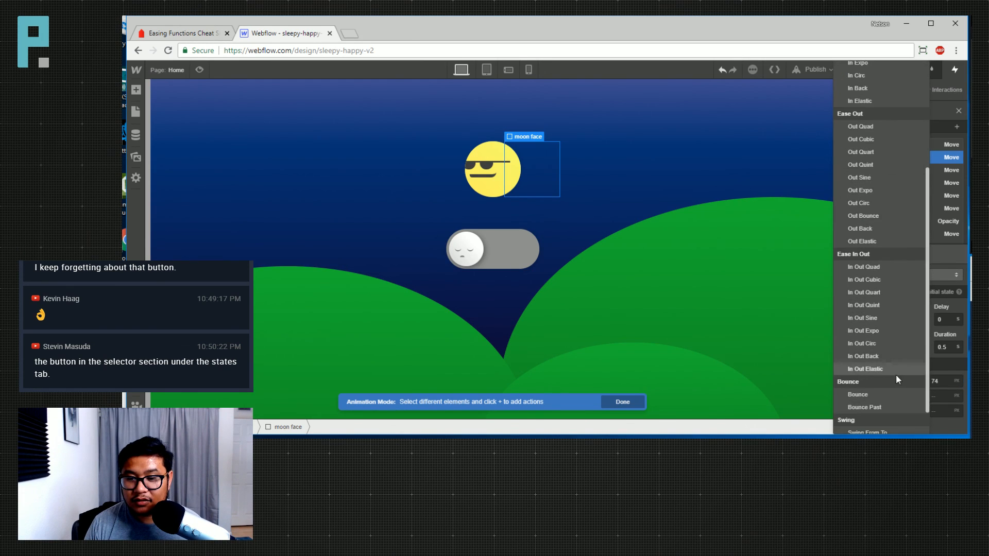
{"action": "left_click", "coordinate": [907, 356]}
{"action": "left_click", "coordinate": [954, 349]}
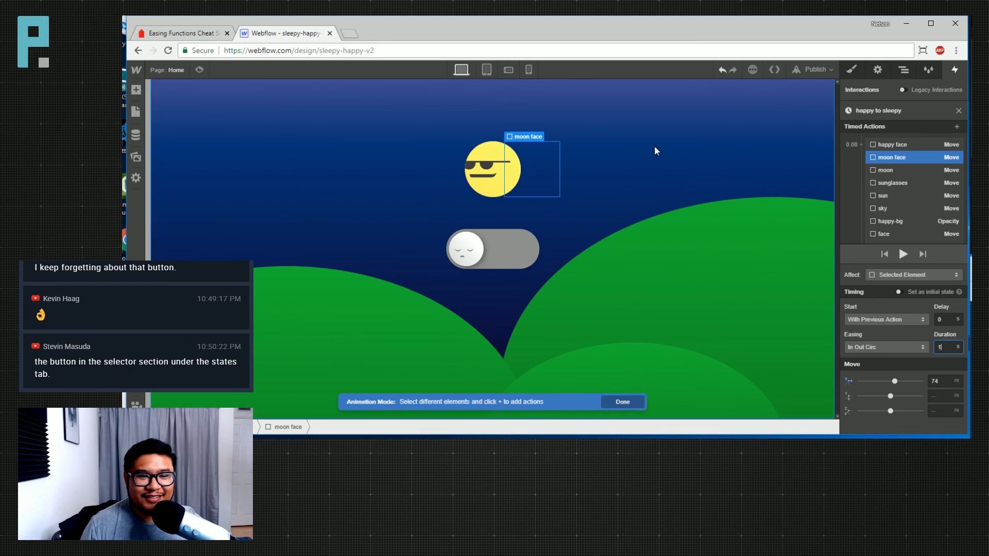
Preview the page, switch the toggle to happy and back to sleepy, and return to editing
{"action": "left_click", "coordinate": [213, 88]}
{"action": "left_click", "coordinate": [211, 71]}
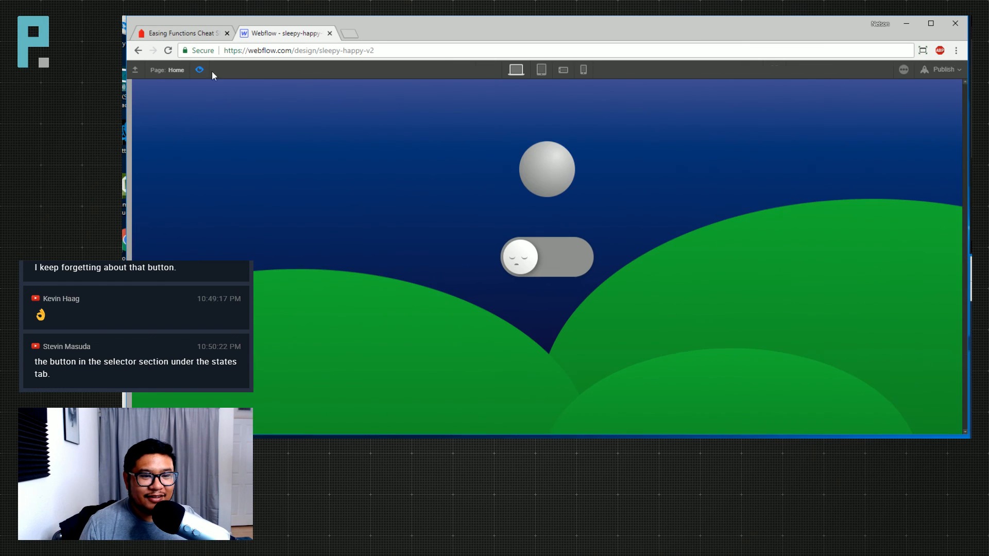
{"action": "left_click", "coordinate": [520, 258]}
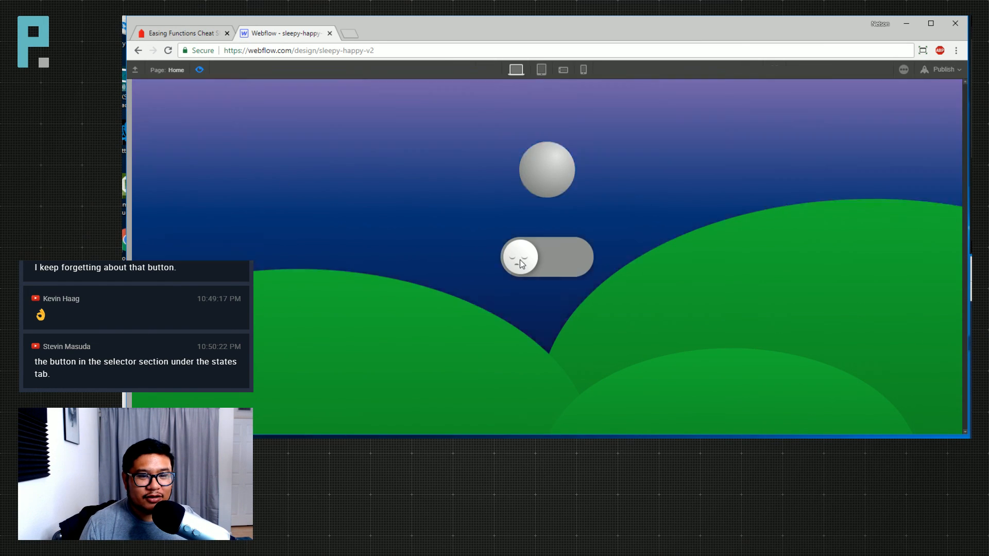
{"action": "left_click", "coordinate": [575, 263]}
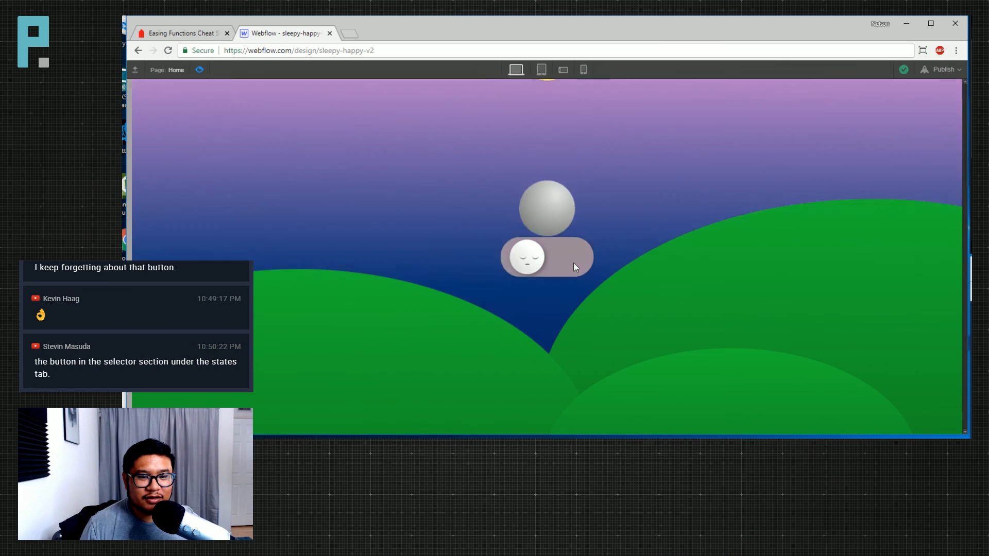
{"action": "left_click", "coordinate": [200, 71]}
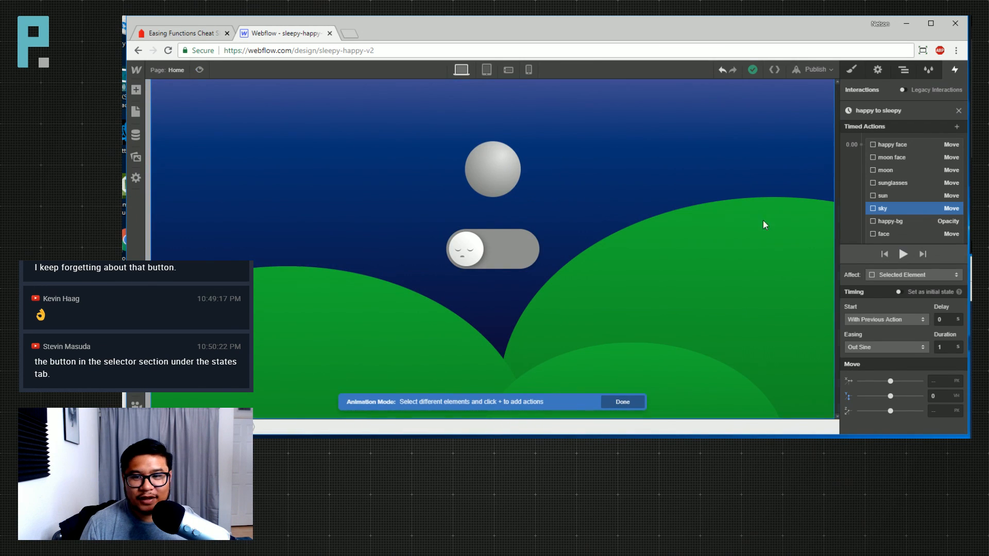
Open and play the sleepy to happy animation, and set the moon face's initial state X to 0 px
{"action": "left_click", "coordinate": [958, 111]}
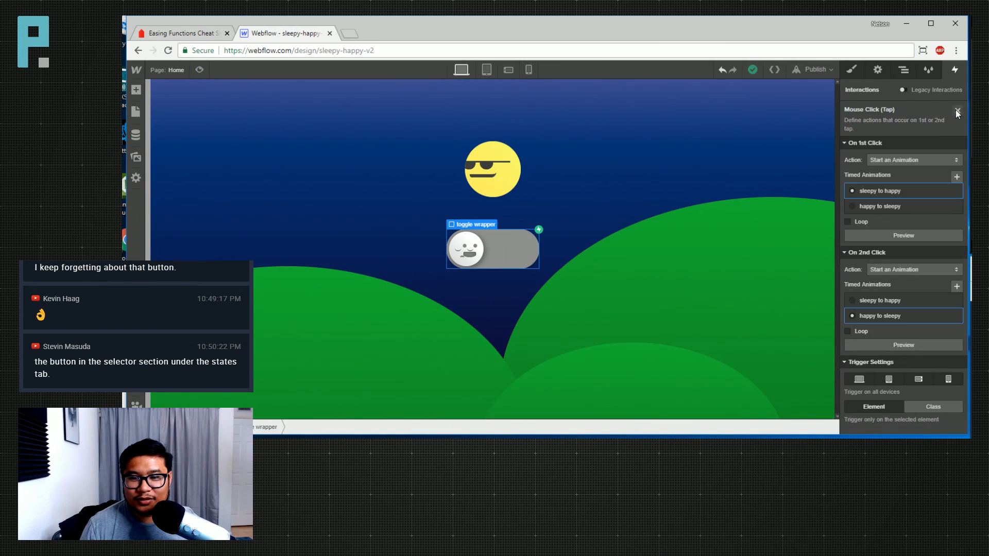
{"action": "left_click", "coordinate": [873, 192]}
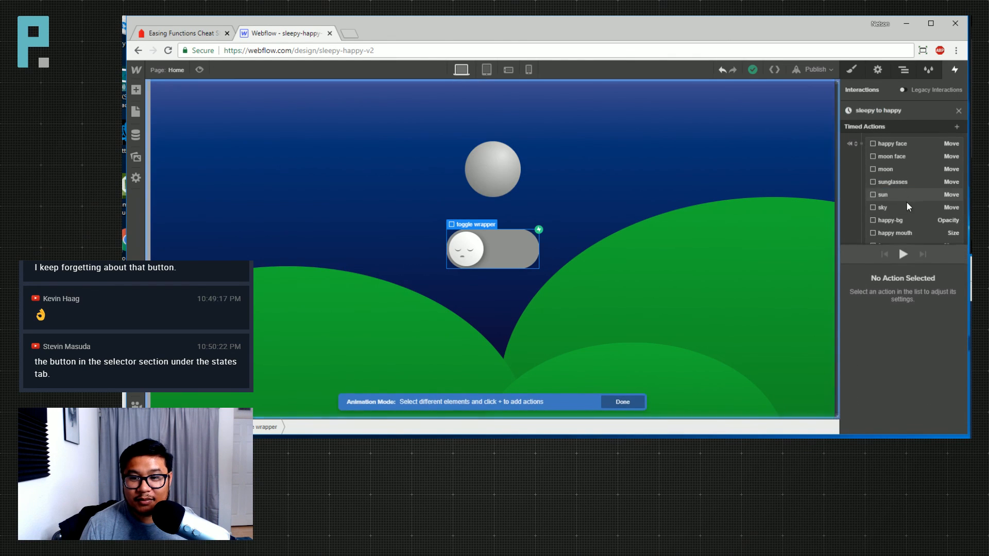
{"action": "left_click", "coordinate": [899, 156]}
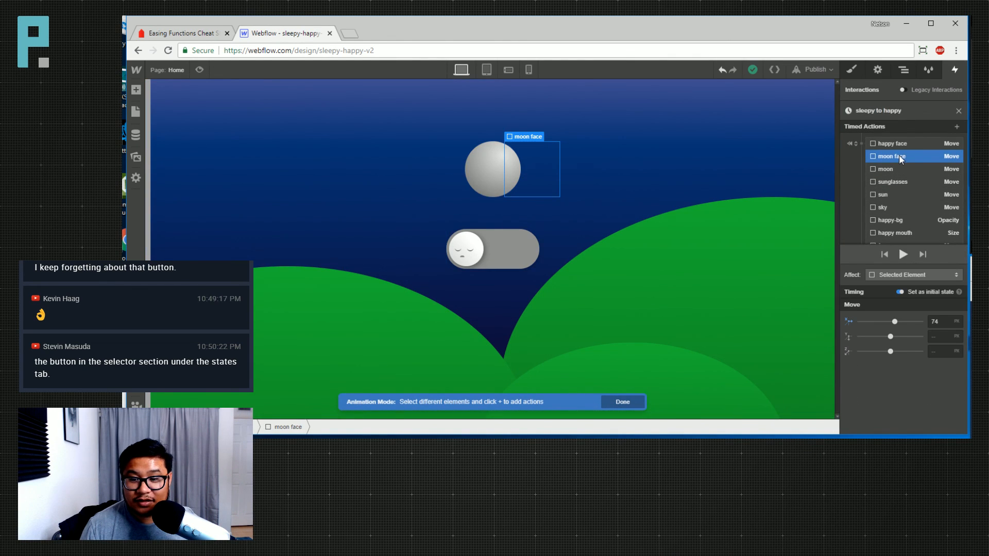
{"action": "scroll", "coordinate": [907, 224], "scroll_direction": "down", "scroll_amount": 4}
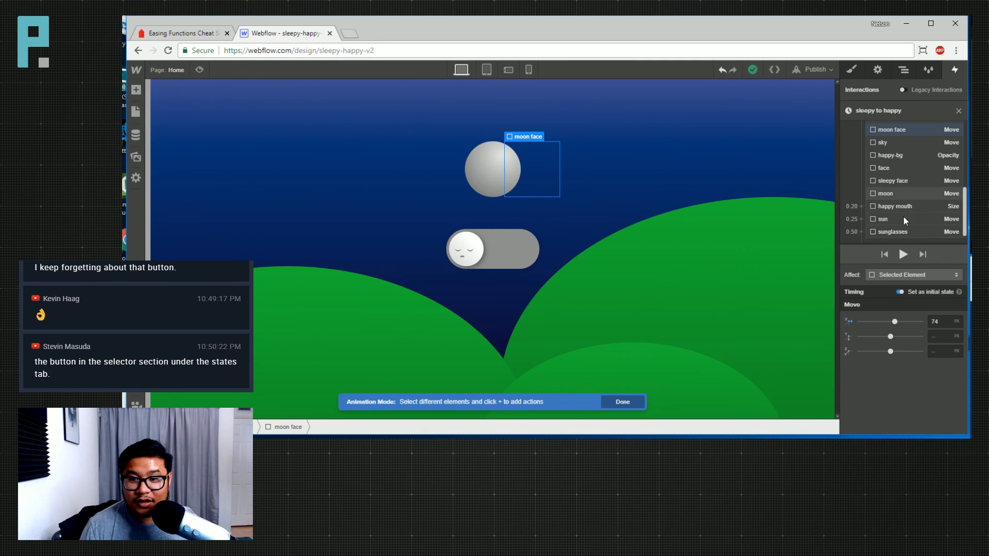
{"action": "left_click", "coordinate": [904, 254]}
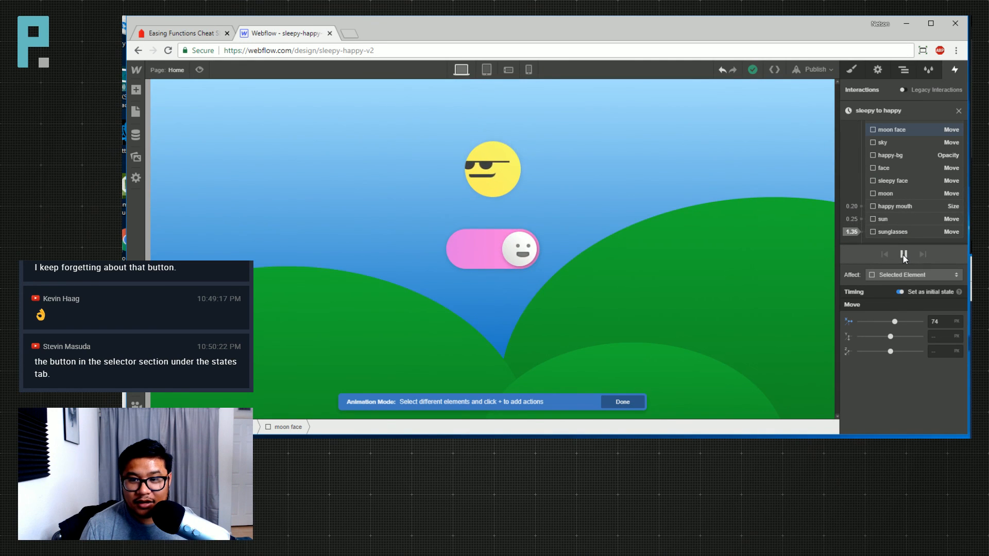
{"action": "left_click", "coordinate": [903, 255]}
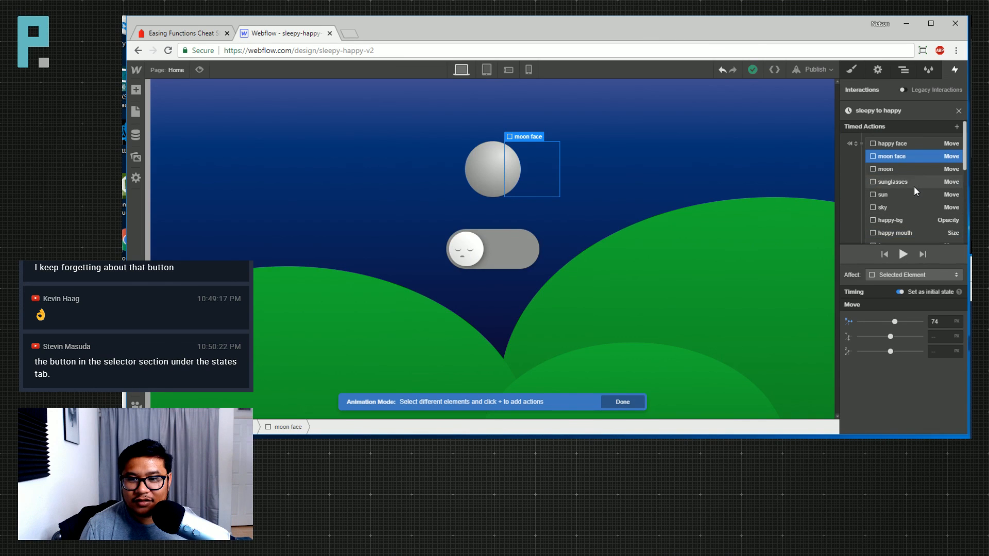
{"action": "type", "text": "0"}
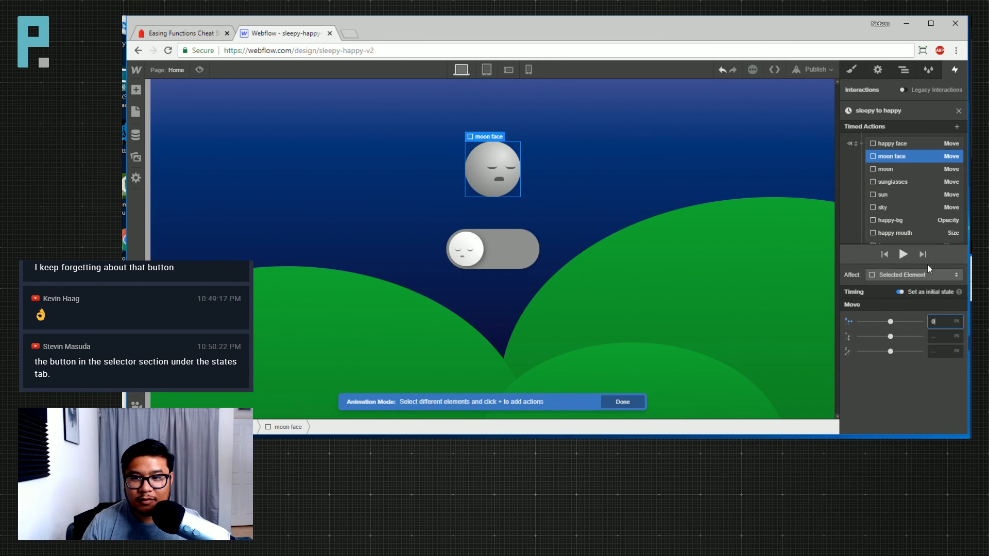
Set the moon face's 0.00 s move in sleepy to happy to X 74 px, and close that animation
{"action": "scroll", "coordinate": [926, 215], "scroll_direction": "down", "scroll_amount": 3}
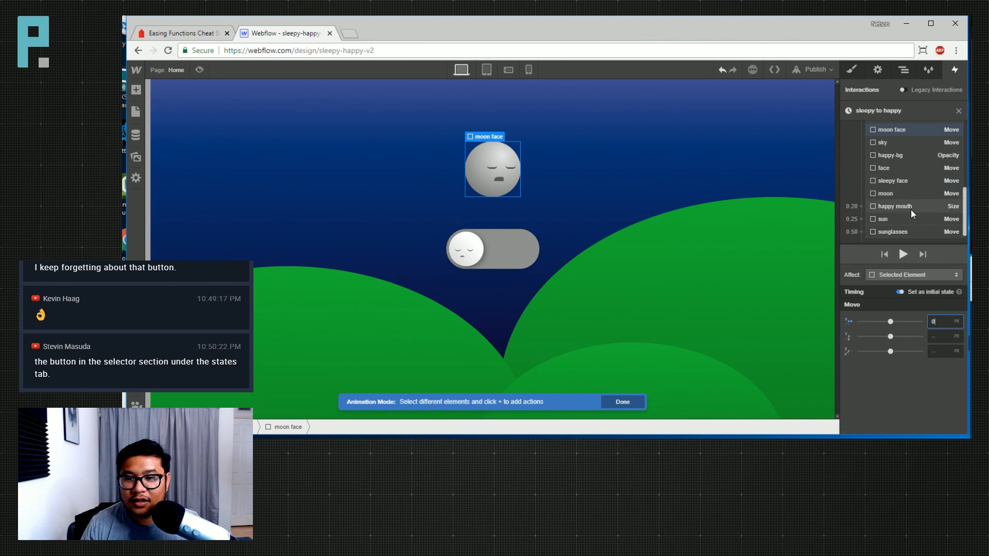
{"action": "scroll", "coordinate": [909, 219], "scroll_direction": "up", "scroll_amount": 3}
{"action": "left_click", "coordinate": [892, 183]}
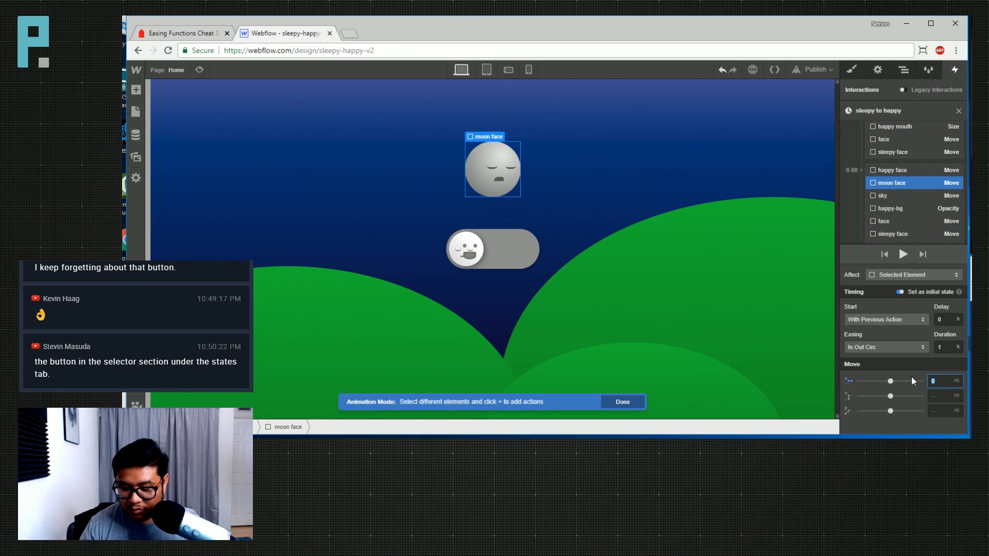
{"action": "type", "text": "74"}
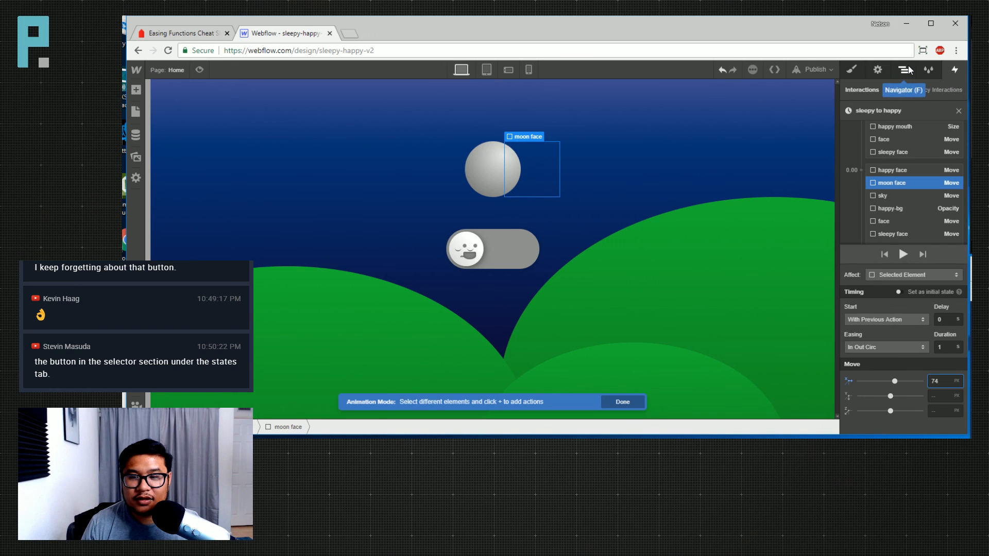
{"action": "left_click", "coordinate": [906, 70]}
{"action": "left_click", "coordinate": [954, 72]}
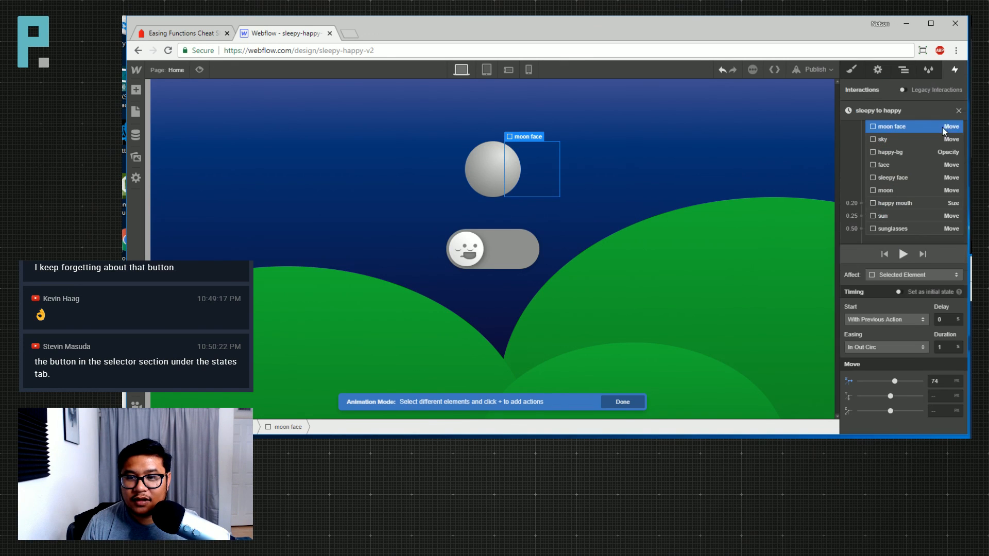
{"action": "left_click", "coordinate": [959, 110]}
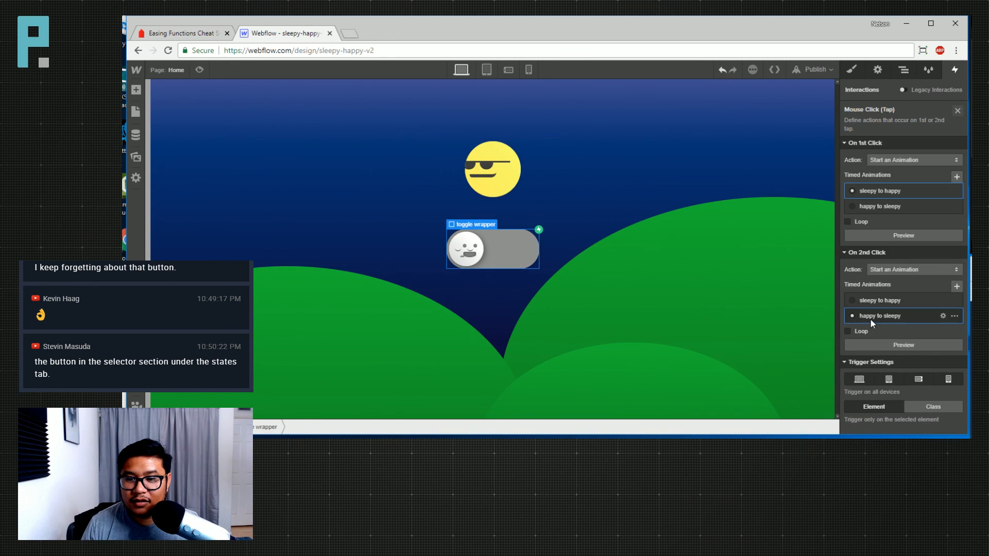
Open happy to sleepy and set the moon face move's X to 0 px
{"action": "left_click", "coordinate": [870, 319]}
{"action": "left_click", "coordinate": [904, 157]}
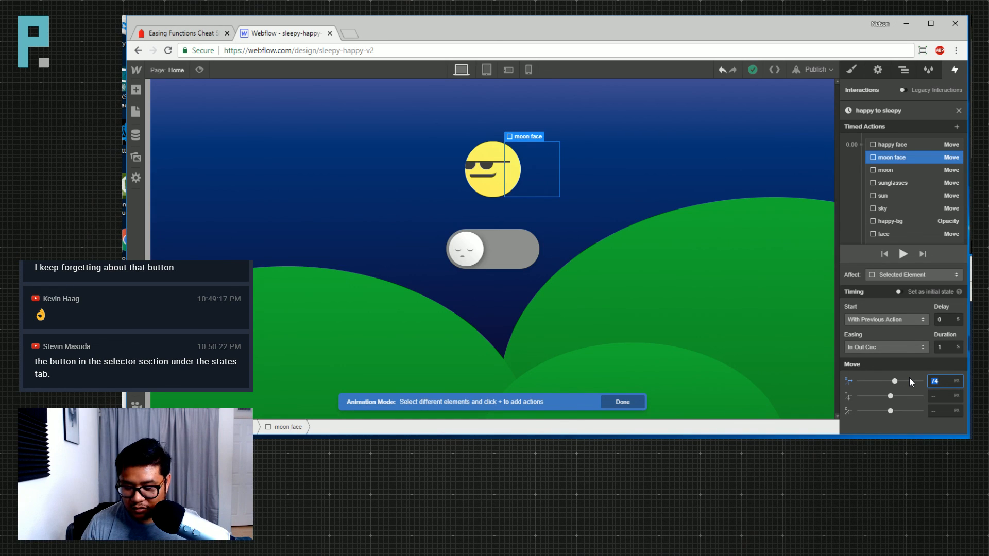
{"action": "type", "text": "0"}
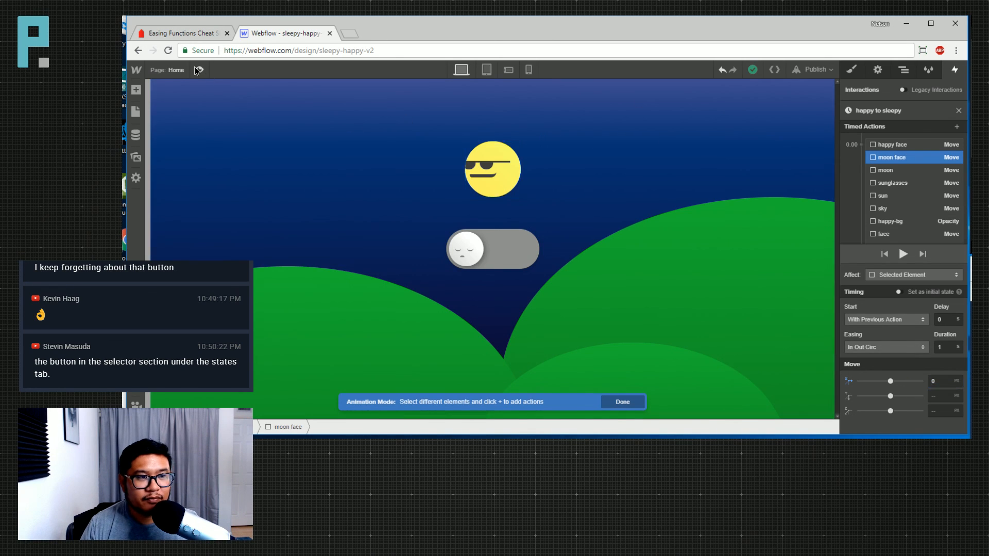
Preview the corrected moon face animation by toggling to happy and back to sleepy, and exit the preview
{"action": "key", "text": "ctrl+shift+p"}
{"action": "left_click", "coordinate": [522, 276]}
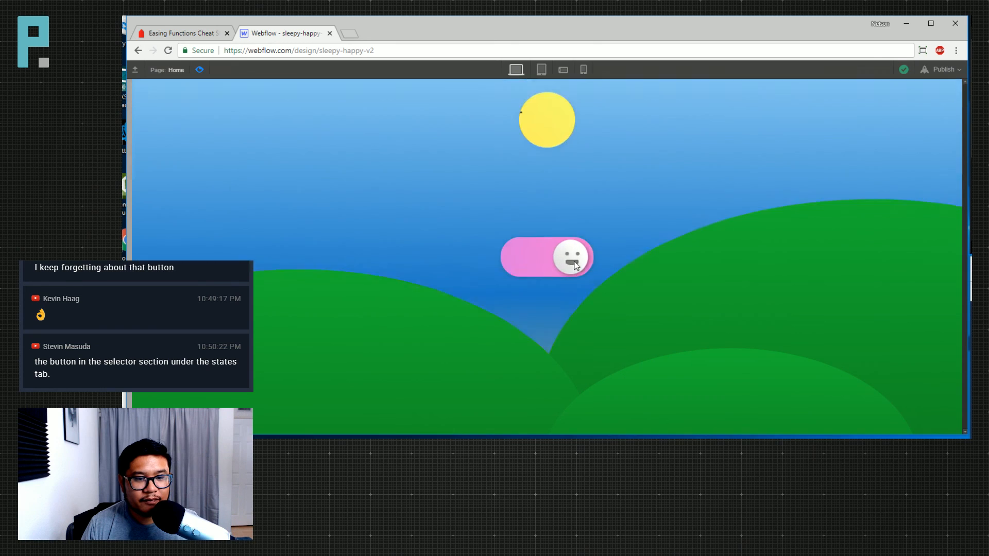
{"action": "left_click", "coordinate": [576, 264]}
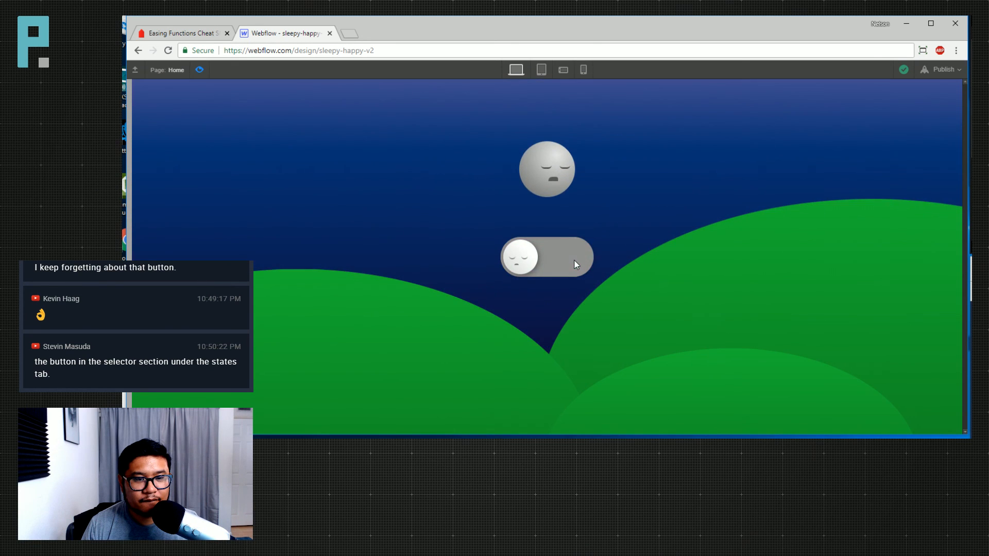
{"action": "left_click", "coordinate": [202, 70]}
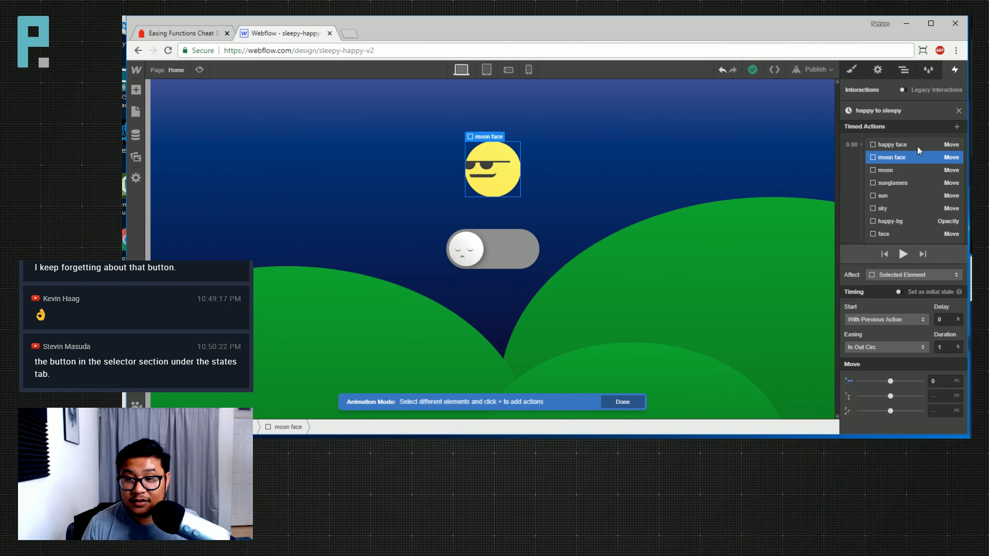
Look over the timed actions in sleepy to happy and reopen the happy to sleepy animation
{"action": "left_click", "coordinate": [959, 111]}
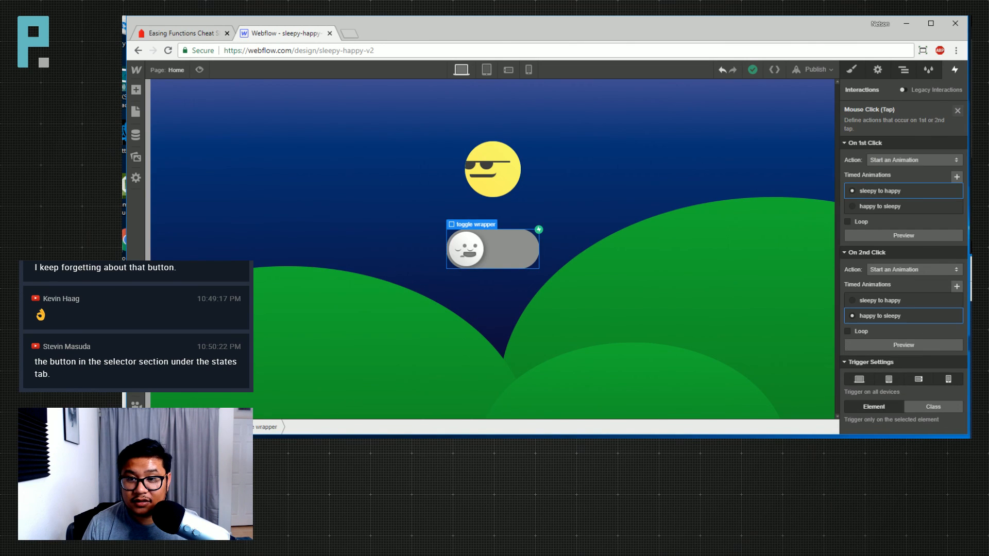
{"action": "left_click", "coordinate": [914, 193]}
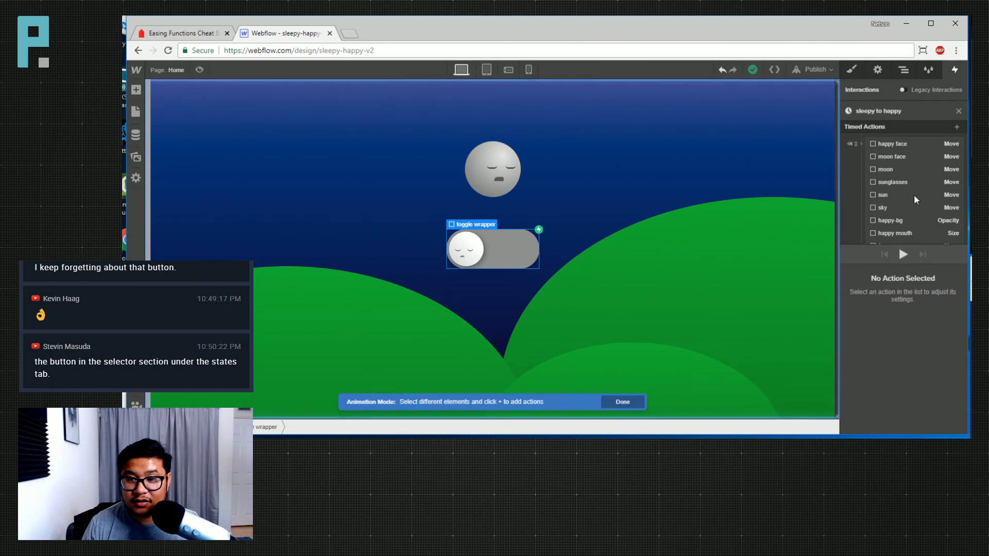
{"action": "left_click", "coordinate": [958, 111]}
{"action": "left_click", "coordinate": [886, 316]}
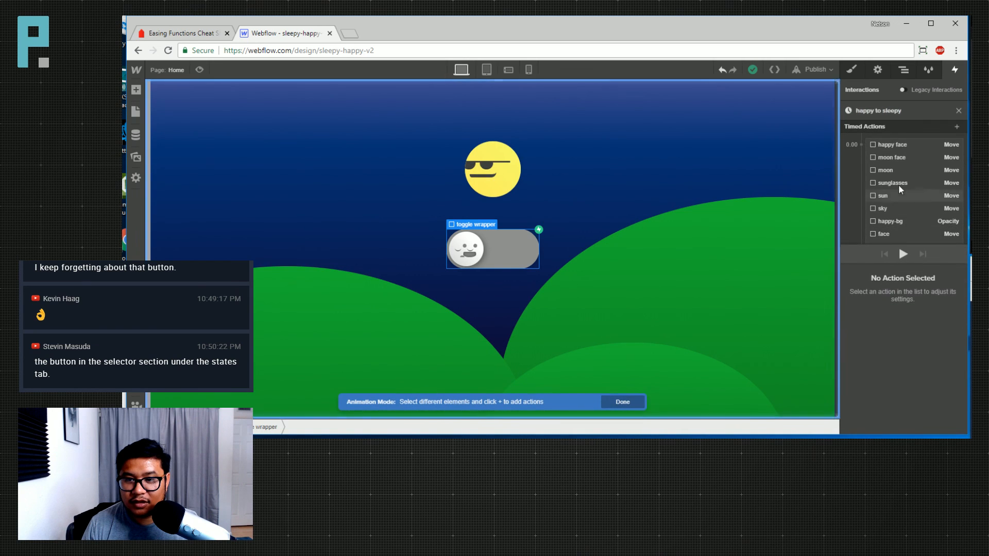
Set the delay of the moon face move in the happy to sleepy animation to 0.5 s
{"action": "left_click", "coordinate": [902, 158]}
{"action": "scroll", "coordinate": [923, 188], "scroll_direction": "down", "scroll_amount": 2}
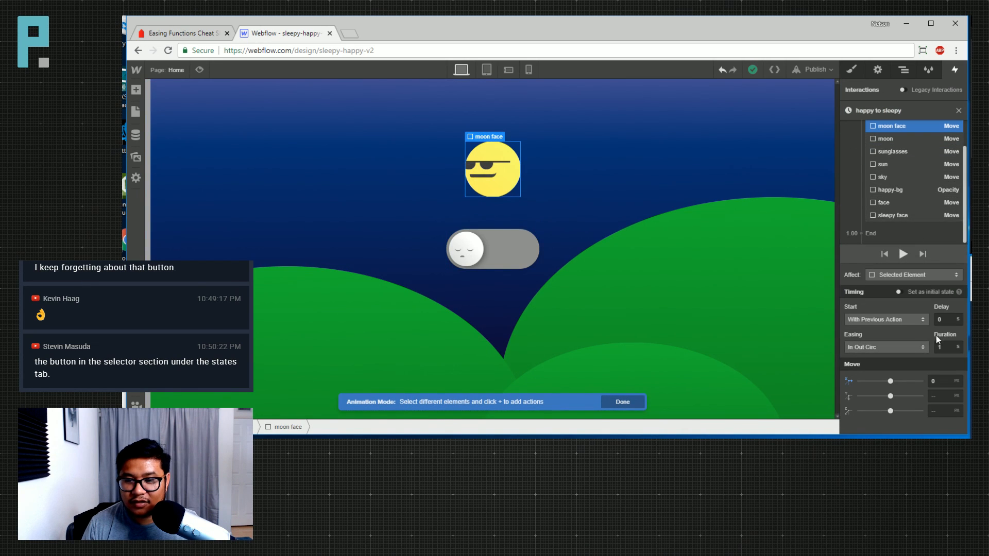
{"action": "left_click", "coordinate": [934, 319]}
{"action": "type", "text": "0.5"}
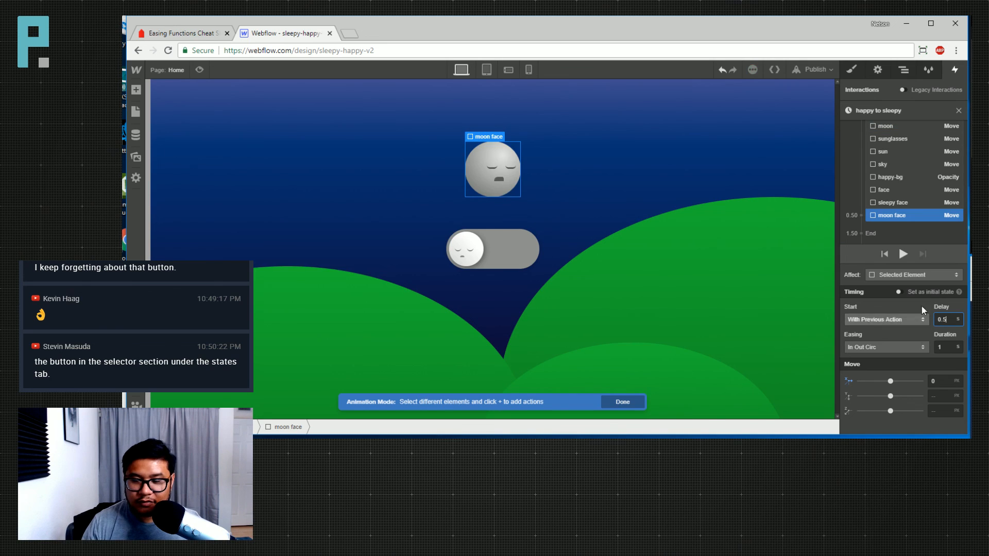
Preview the delayed moon face by toggling to happy and back to sleepy, and exit the preview
{"action": "key", "text": "ctrl+shift+p"}
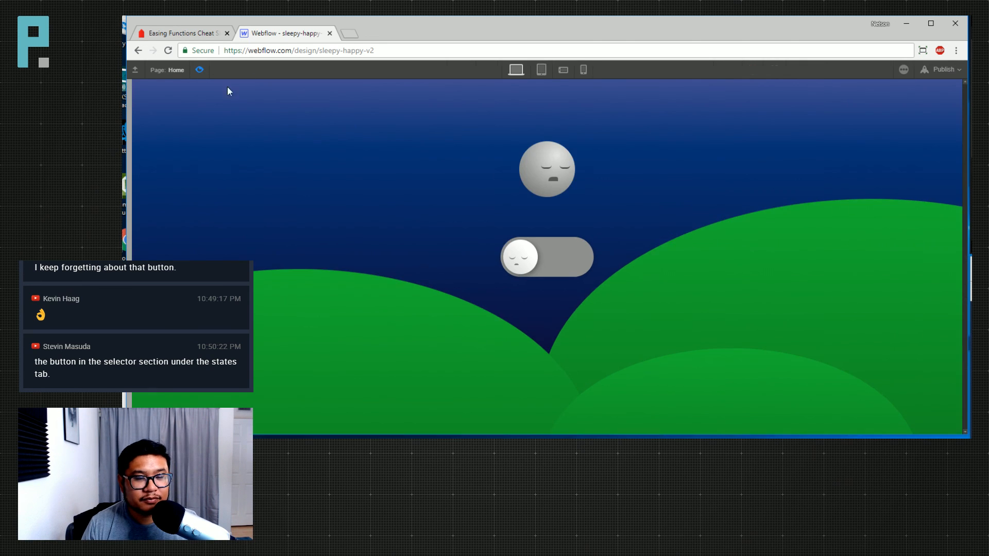
{"action": "left_click", "coordinate": [519, 254]}
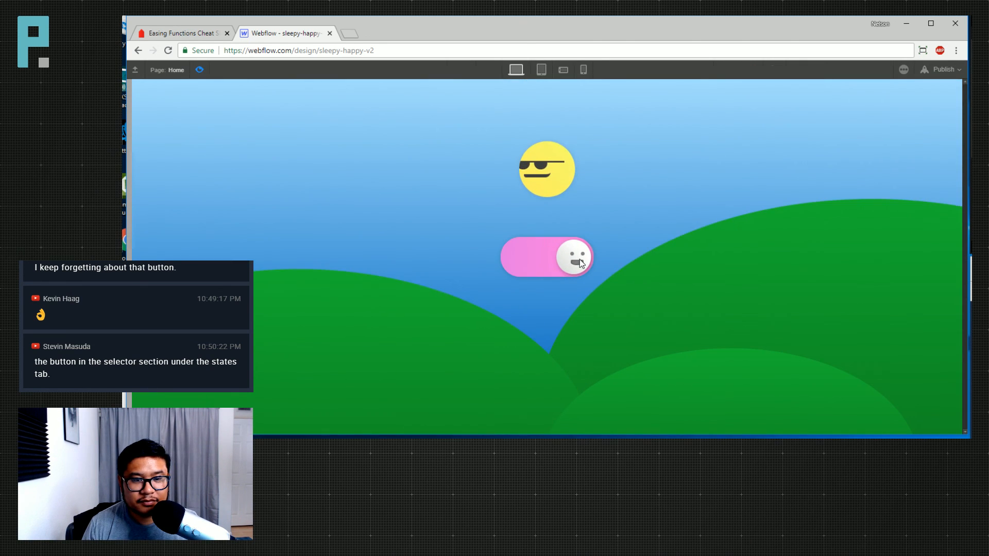
{"action": "left_click", "coordinate": [580, 260]}
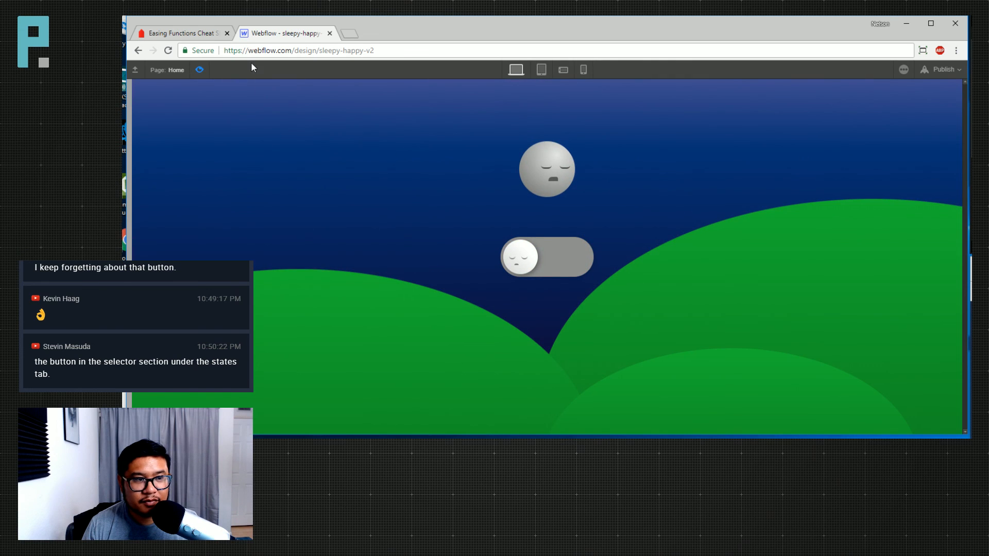
{"action": "left_click", "coordinate": [199, 69]}
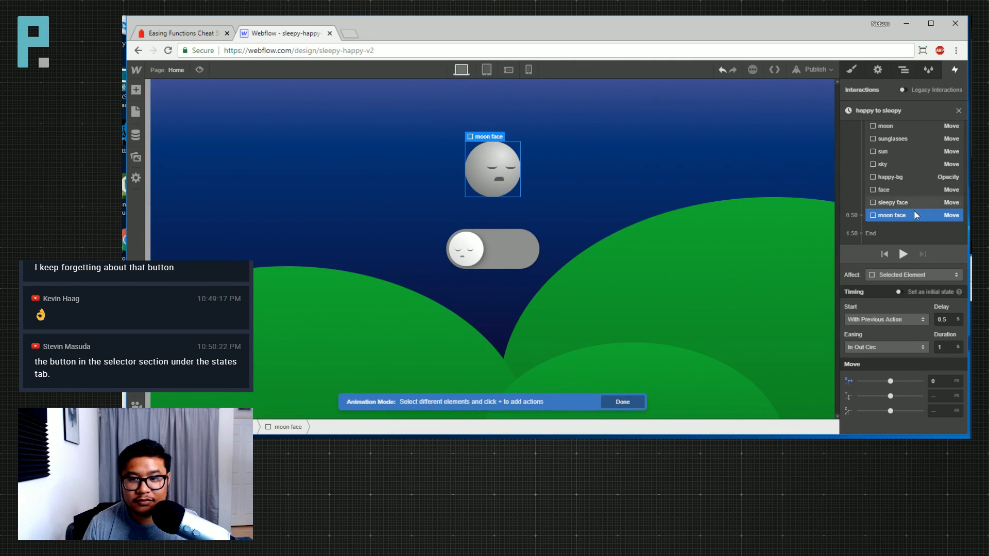
Shorten the moon face move's delay to 0.25 s
{"action": "left_click", "coordinate": [946, 319]}
{"action": "key", "text": "BackSpace"}
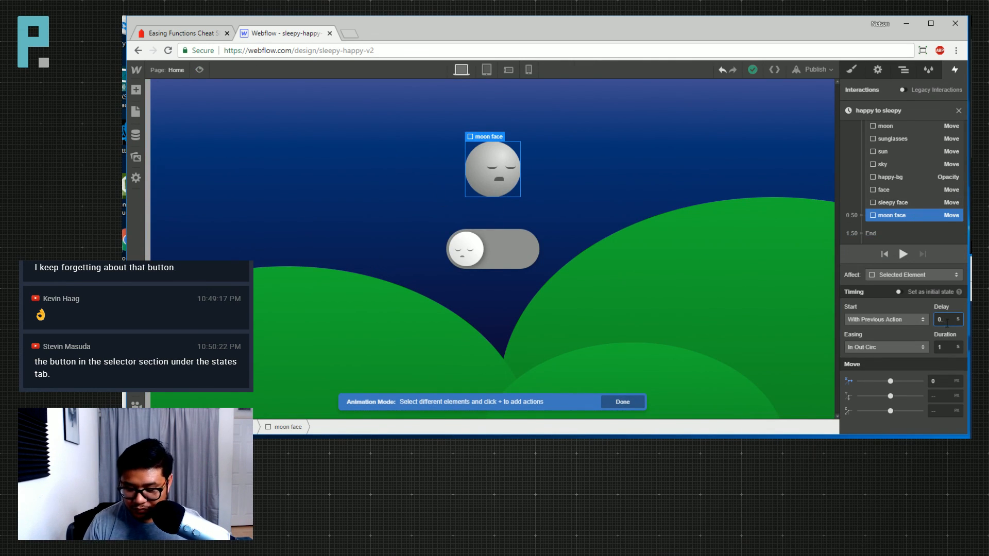
{"action": "type", "text": "25"}
Preview the shortened delay by switching the toggle between happy and sleepy several times, ending on sleepy, and return to the designer
{"action": "left_click", "coordinate": [200, 69]}
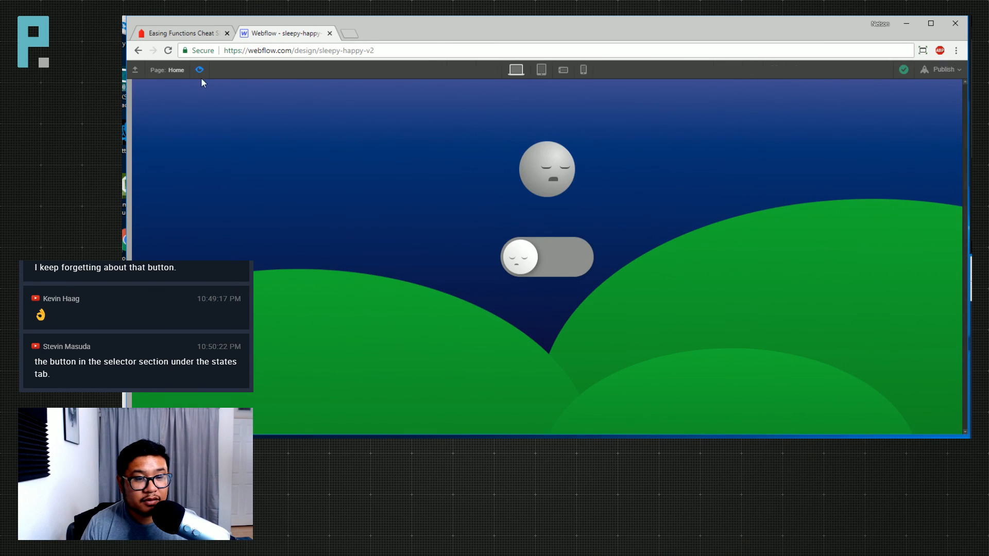
{"action": "left_click", "coordinate": [537, 264]}
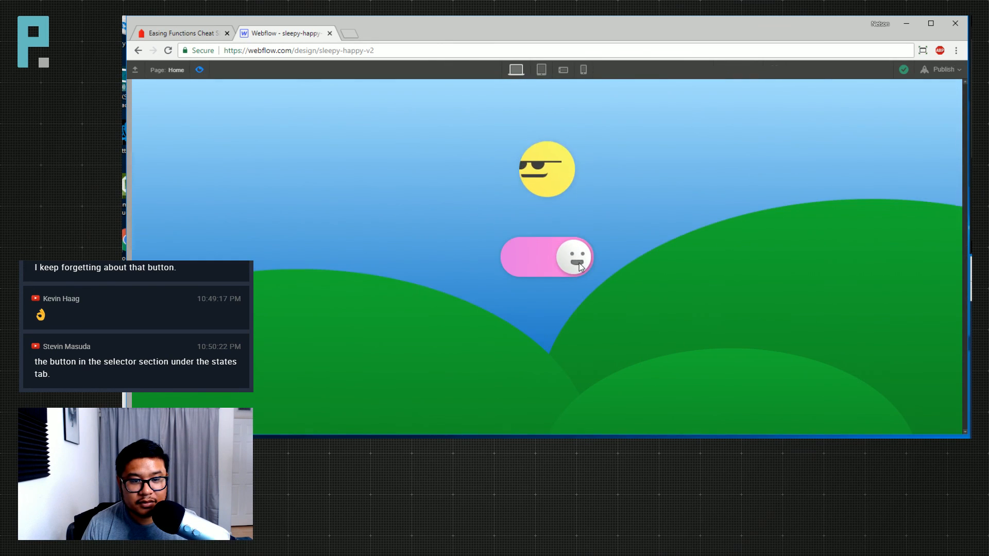
{"action": "left_click", "coordinate": [579, 265]}
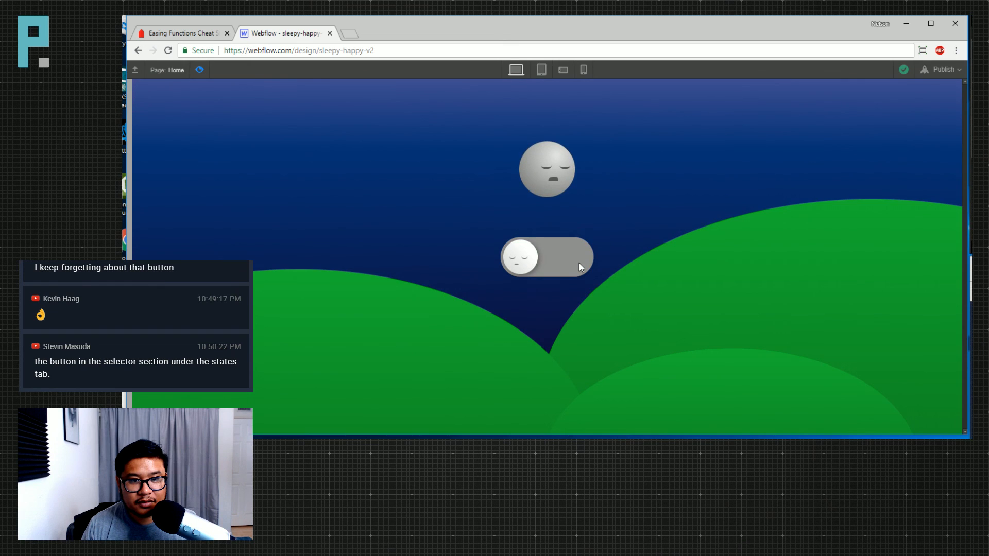
{"action": "left_click", "coordinate": [526, 262]}
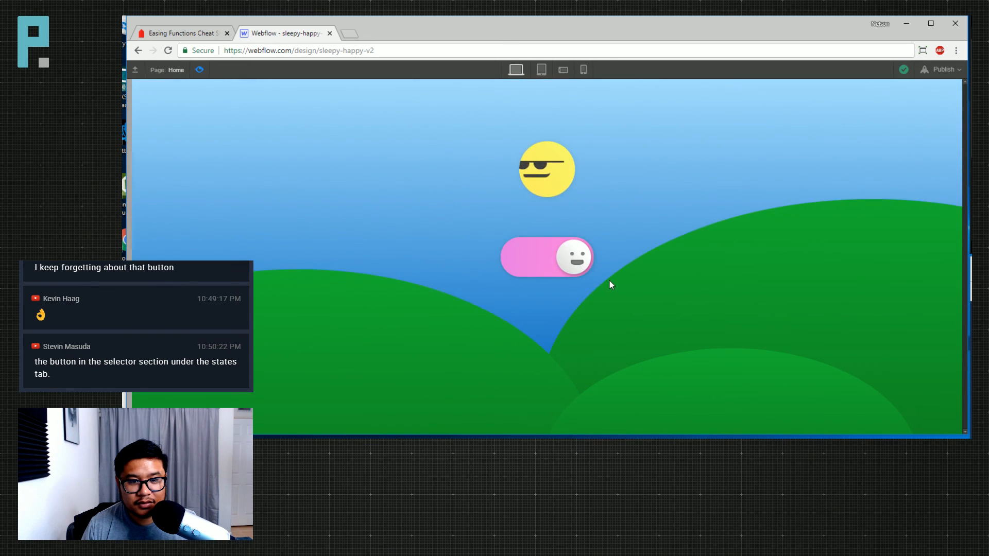
{"action": "left_click", "coordinate": [573, 261]}
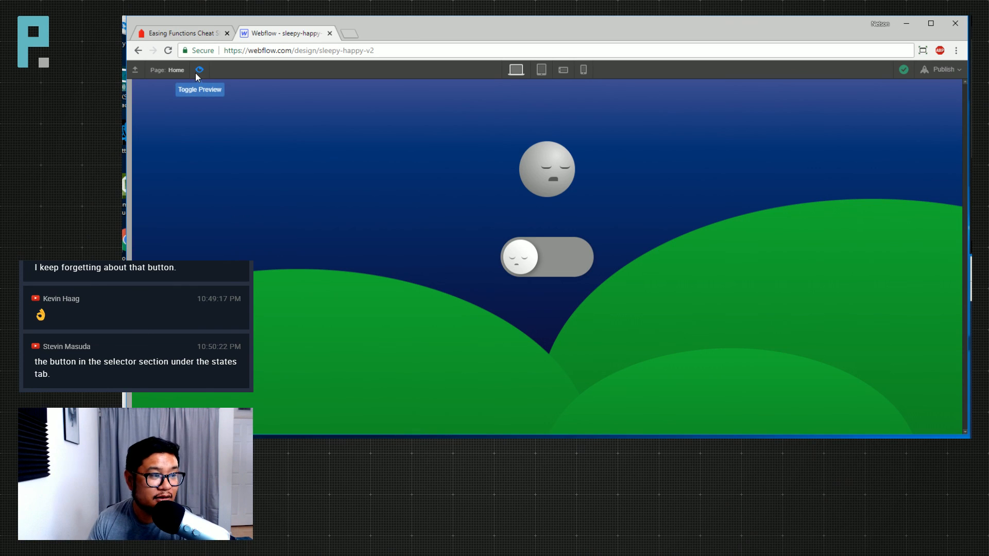
{"action": "left_click", "coordinate": [526, 264]}
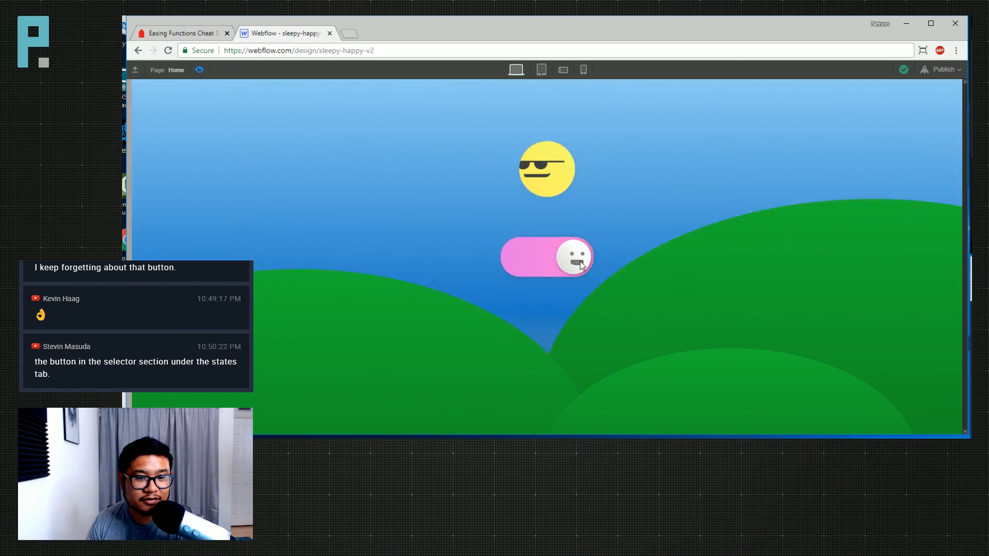
{"action": "left_click", "coordinate": [573, 258]}
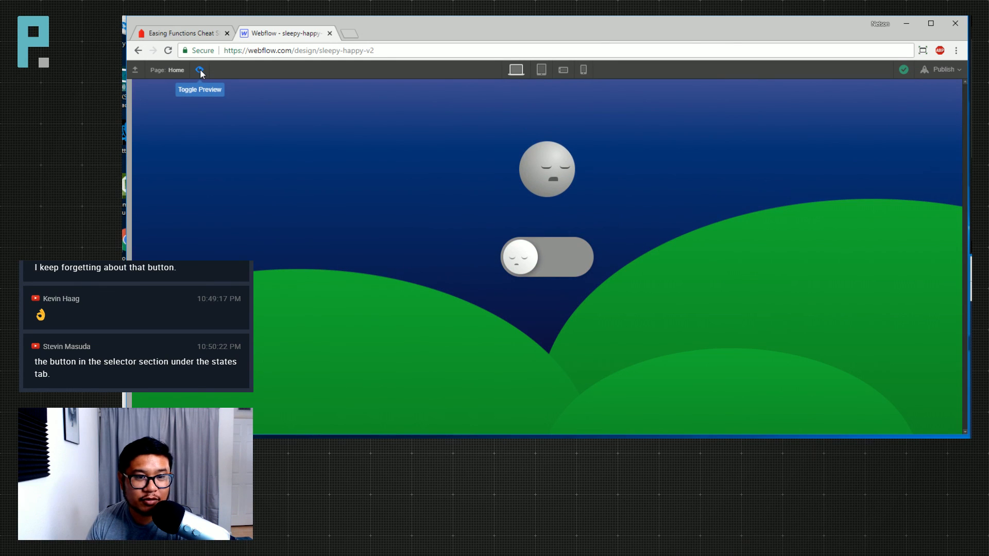
{"action": "left_click", "coordinate": [199, 71]}
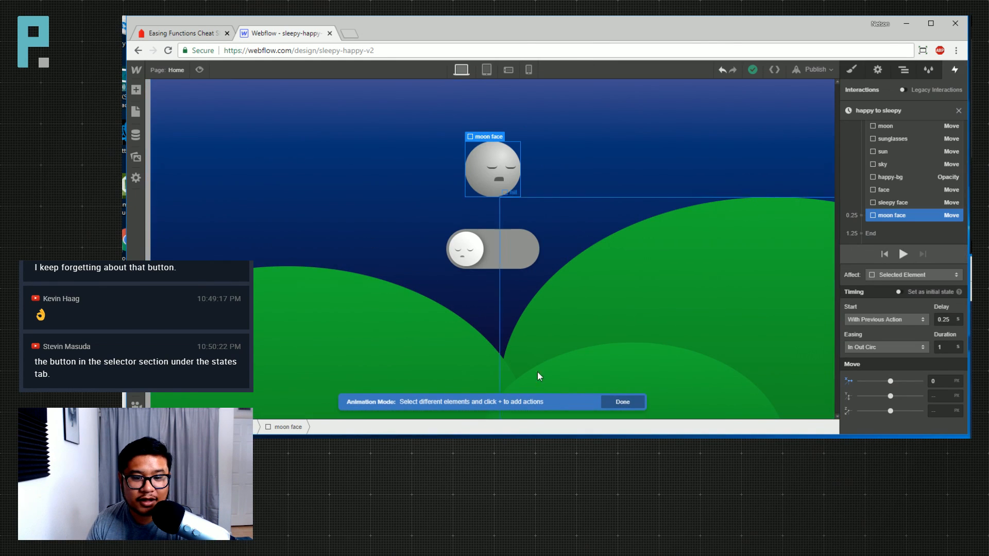
Finish editing the happy to sleepy animation and publish the site to sleepy-happy-v2.webflow.io
{"action": "left_click", "coordinate": [624, 399]}
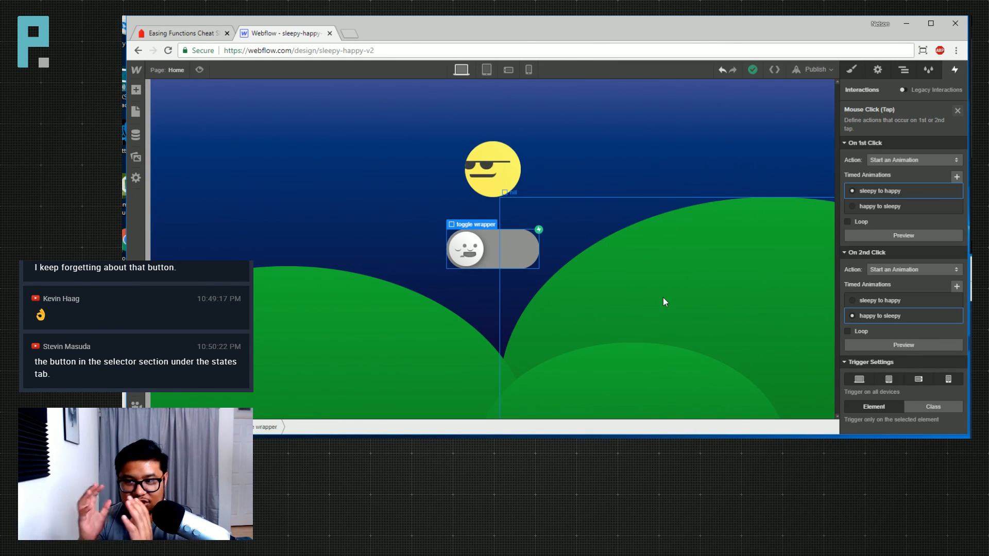
{"action": "left_click", "coordinate": [740, 146]}
{"action": "left_click", "coordinate": [815, 69]}
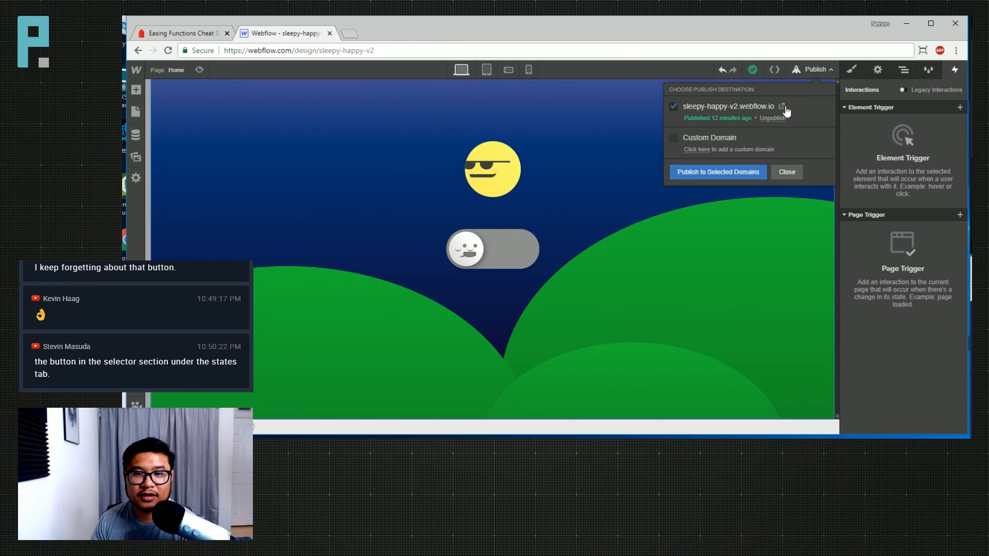
{"action": "left_click", "coordinate": [704, 172]}
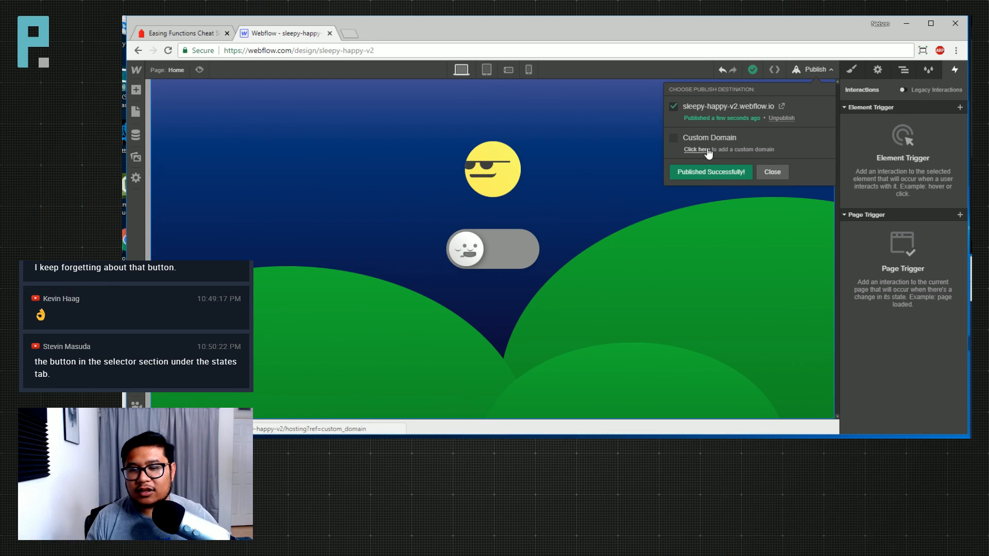
{"action": "left_click", "coordinate": [610, 141]}
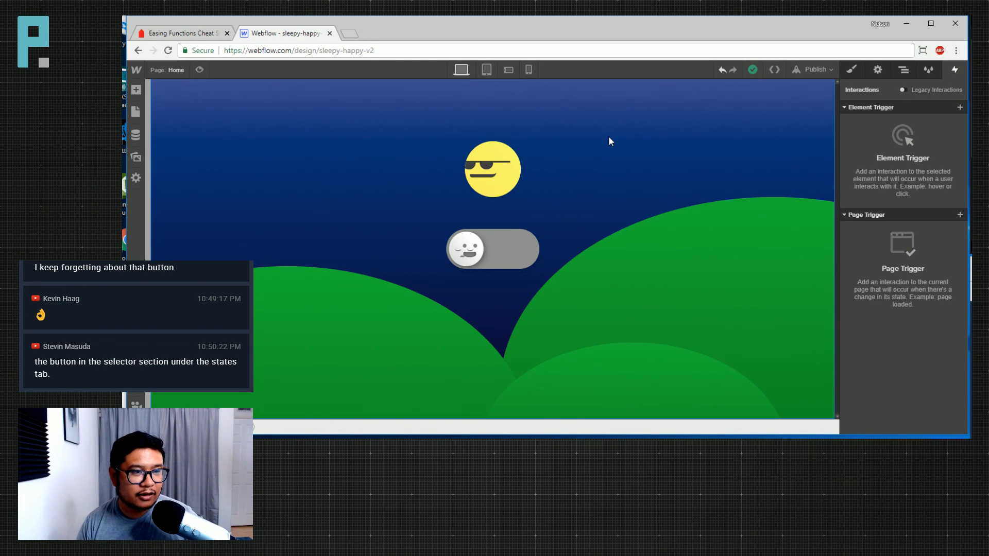